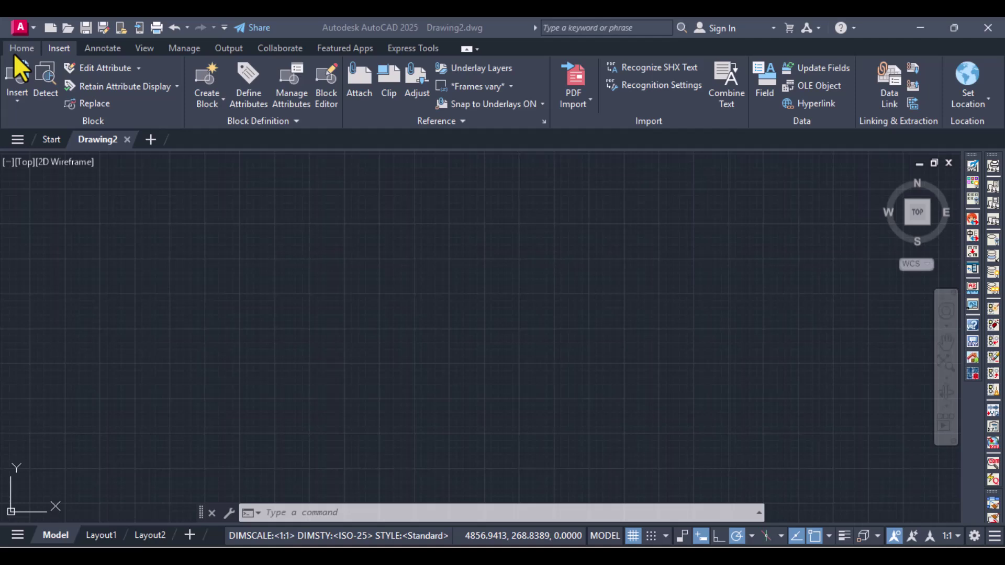
Attach the Straight Kitchen image with its insertion point at about 690, 889 and scale it freehand in the empty drawing area.
left_click(68, 45)
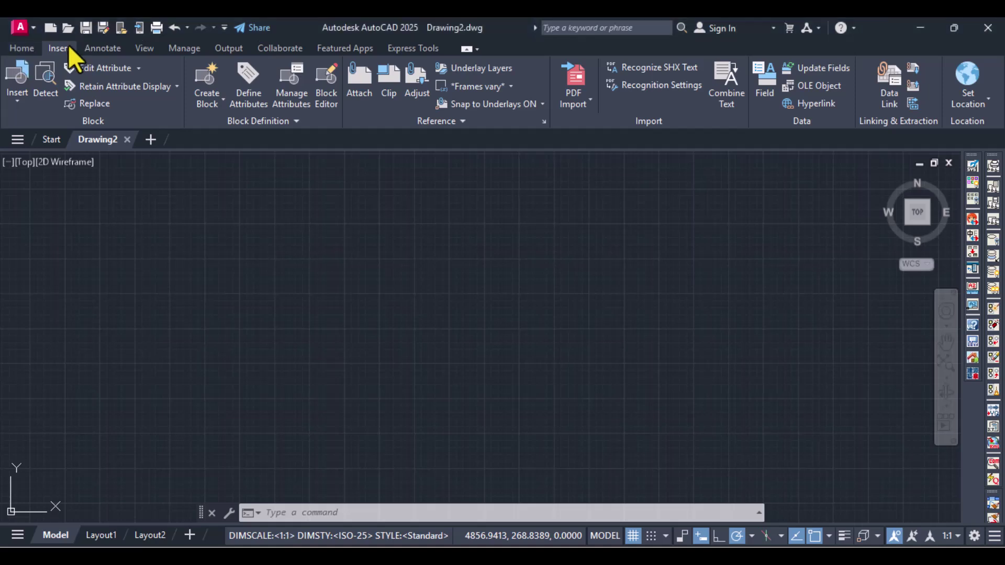
left_click(362, 99)
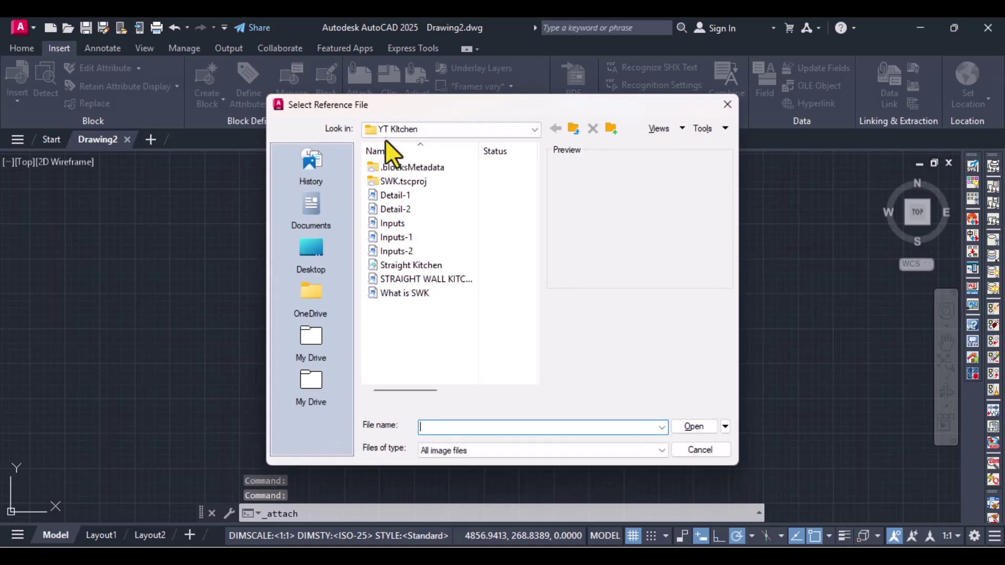
left_click(397, 265)
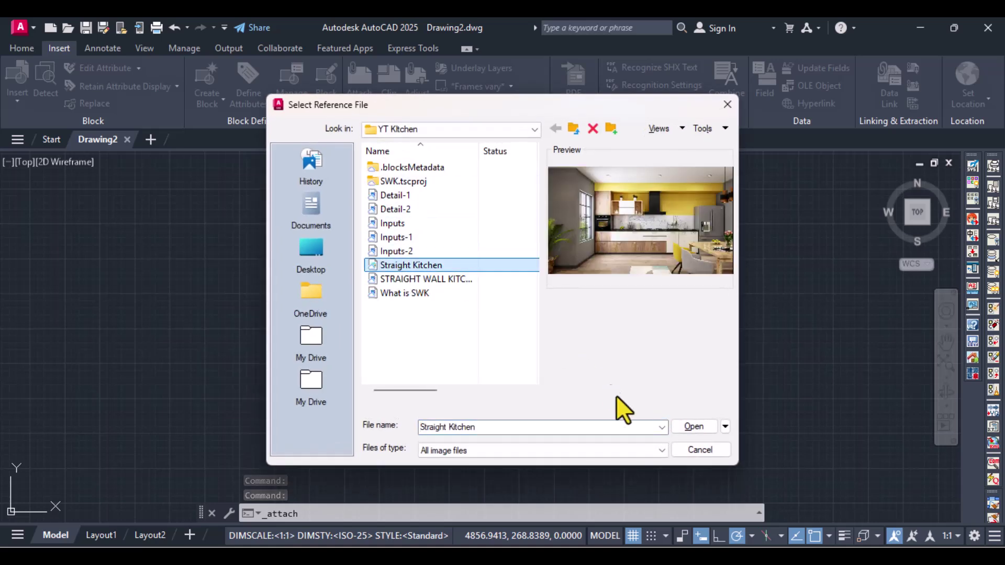
left_click(693, 428)
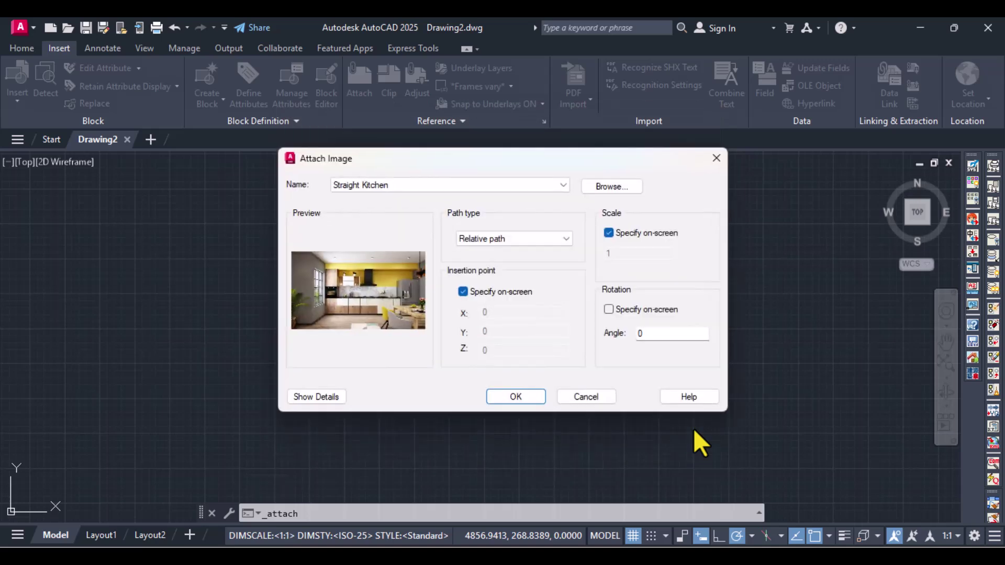
left_click(516, 397)
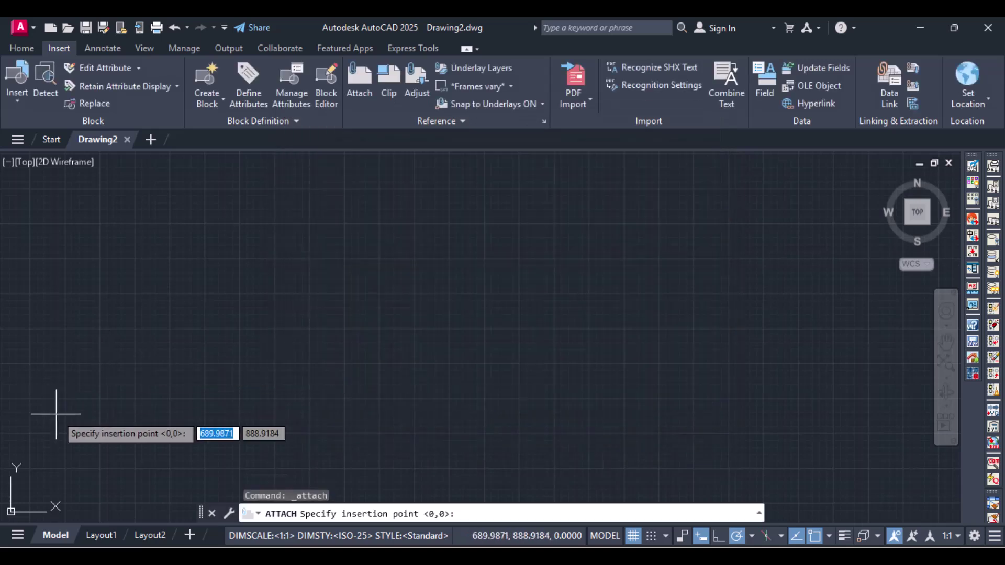
left_click(56, 414)
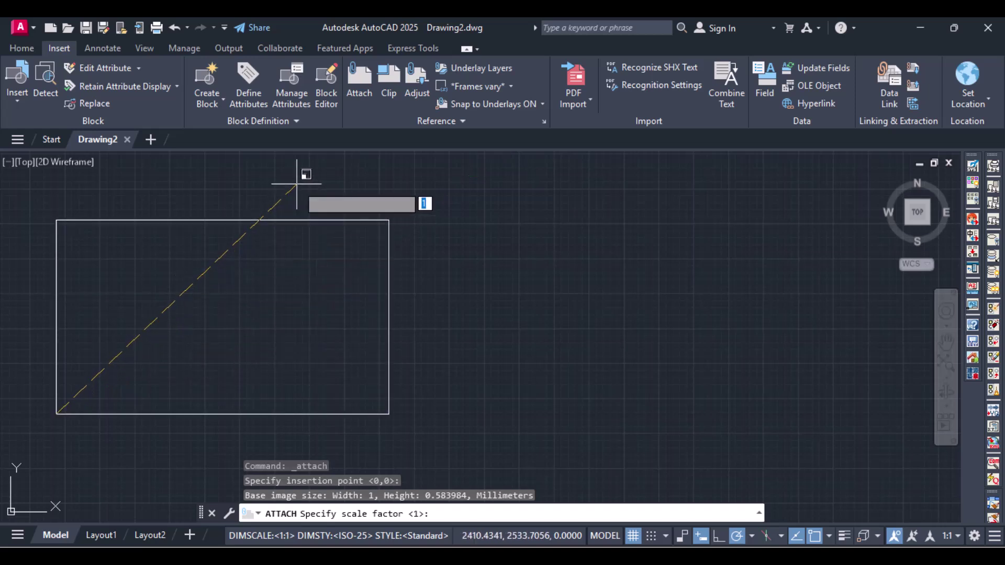
left_click(308, 177)
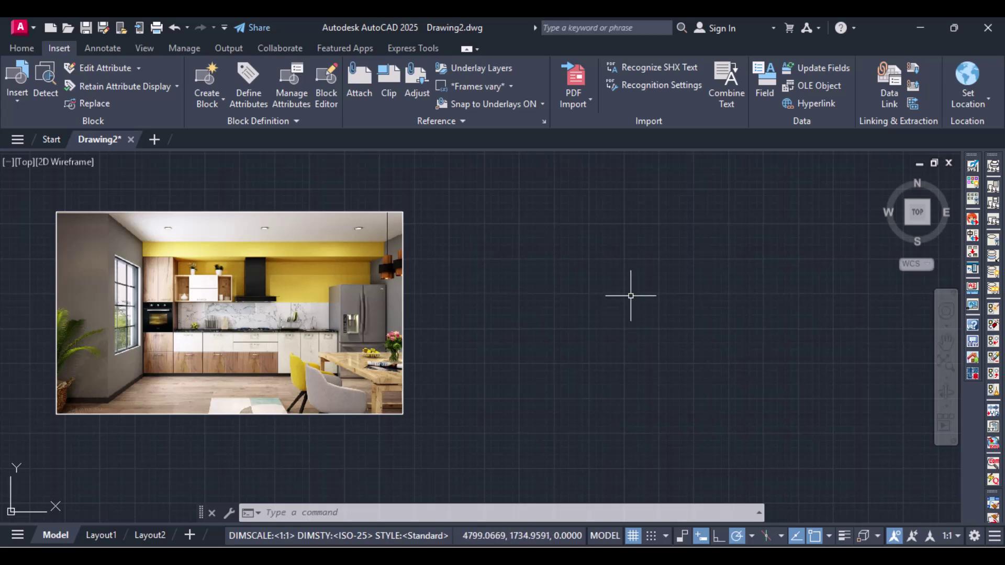
Configure the drawing units to Engineering length type with an insertion scale in inches.
left_click(339, 513)
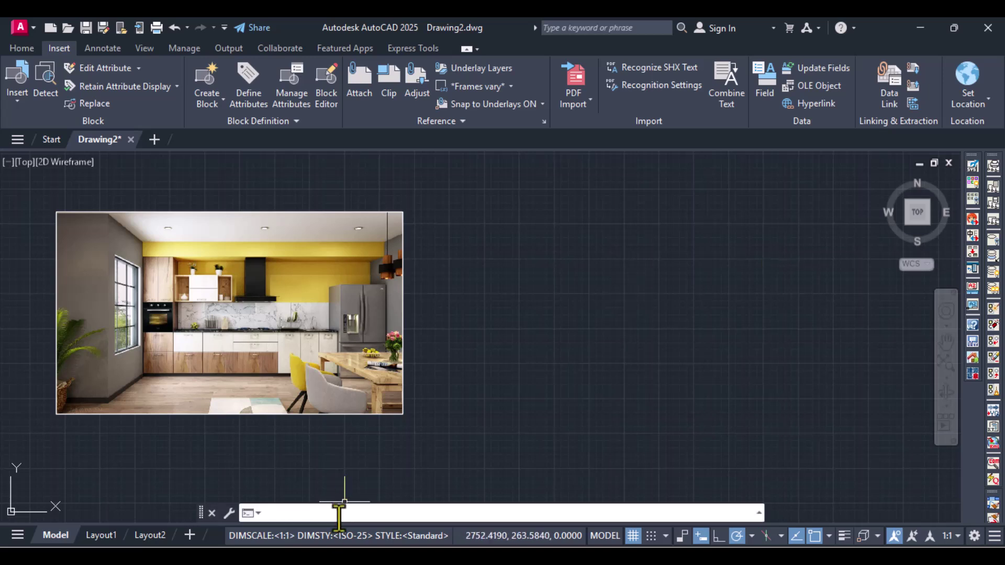
type("units")
key("Return")
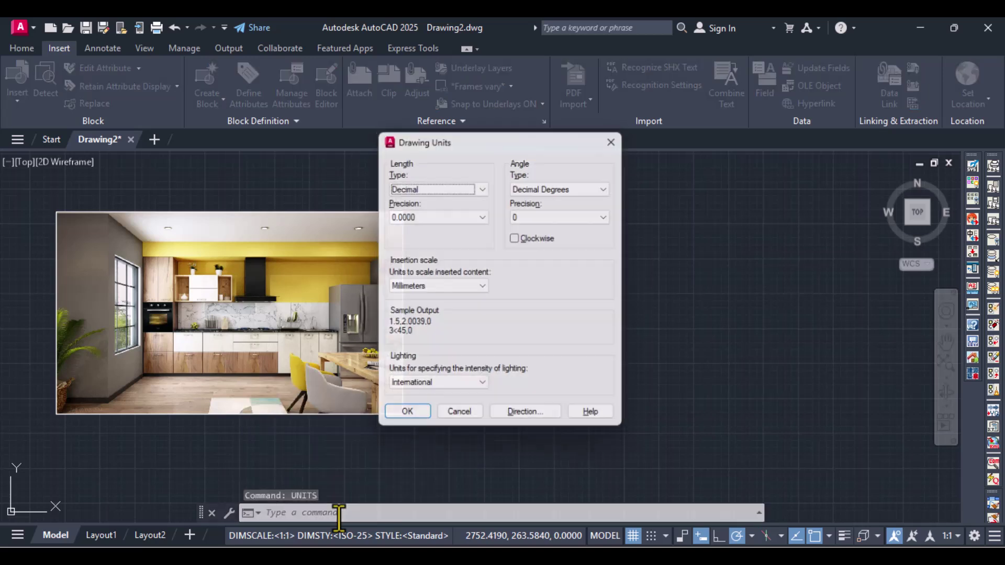
left_click(474, 188)
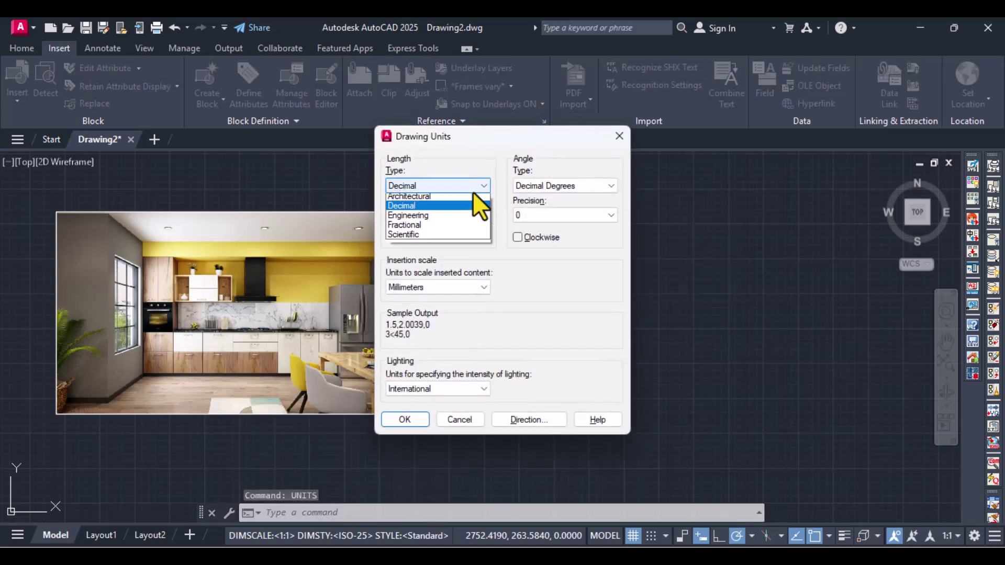
left_click(446, 218)
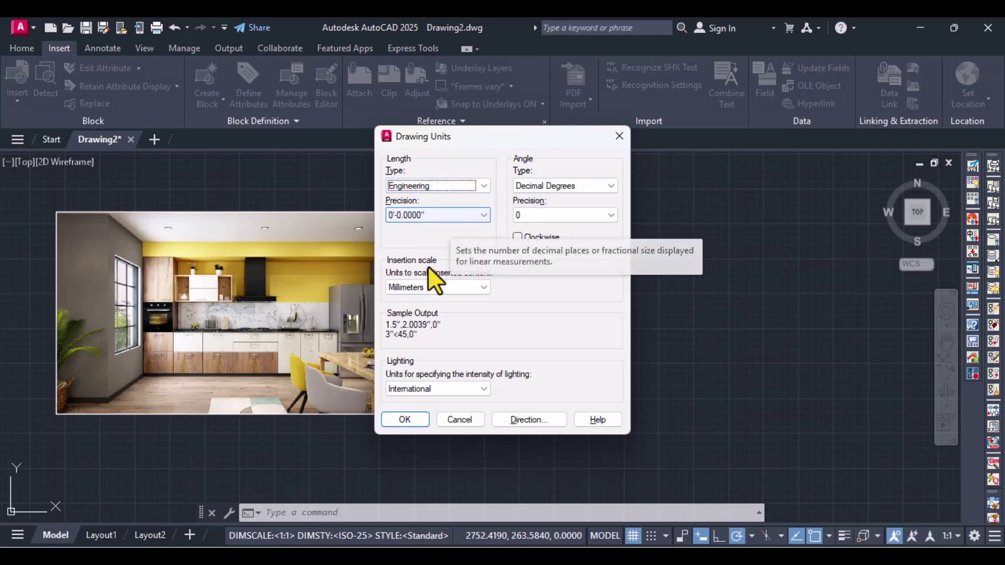
left_click(460, 283)
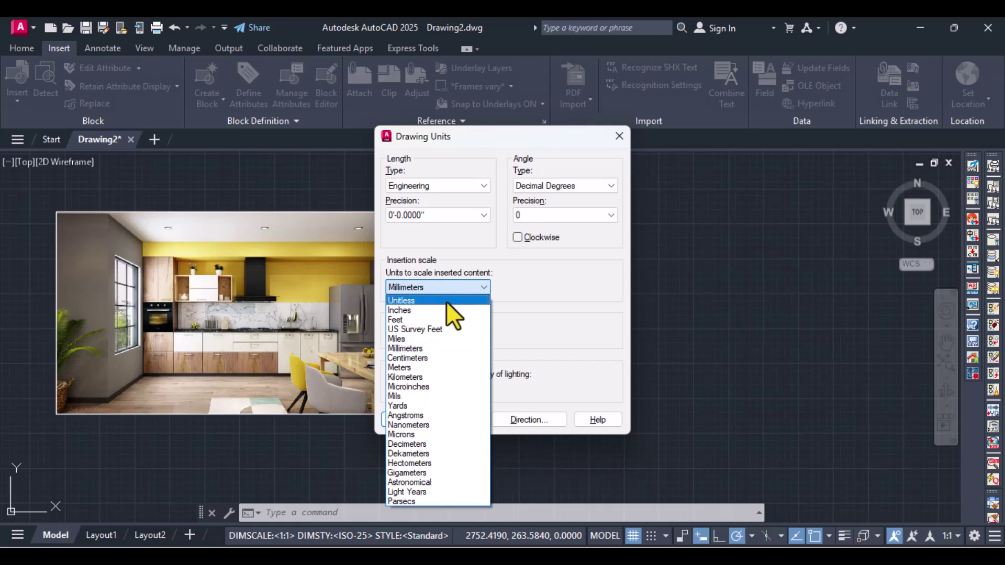
left_click(444, 312)
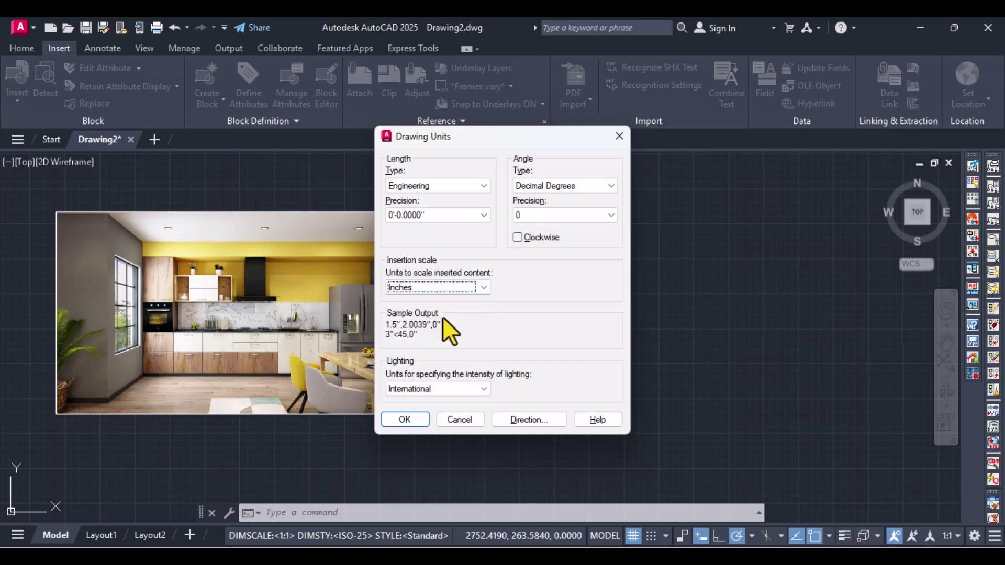
left_click(422, 426)
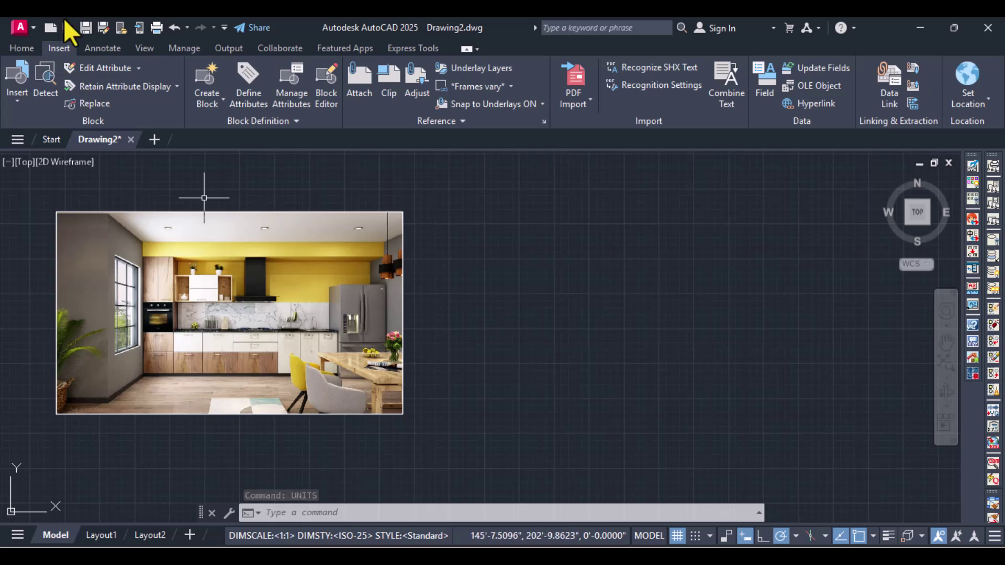
Modify the ISO-25 dimension style so its linear dimensions use the Engineering unit format.
left_click(30, 54)
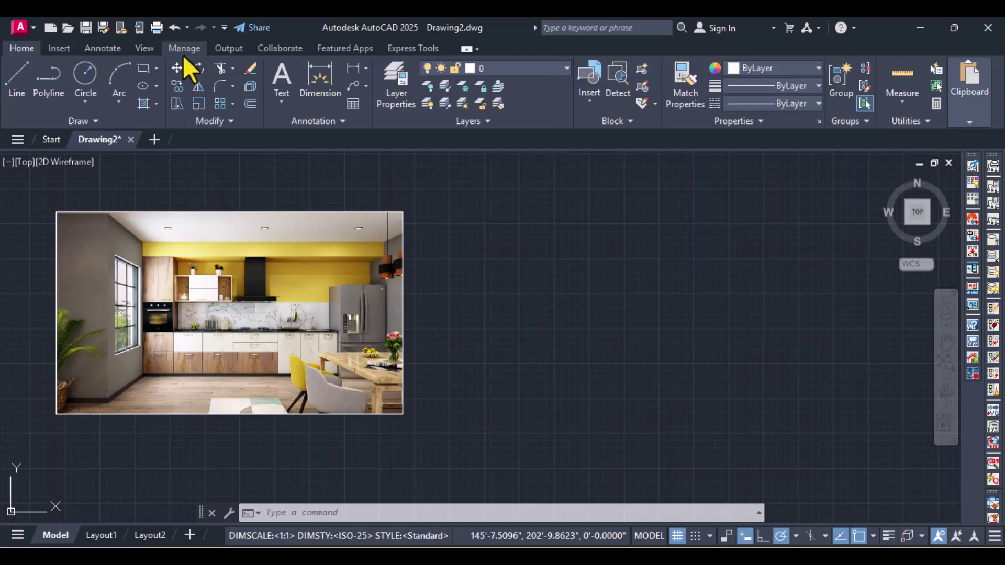
left_click(343, 122)
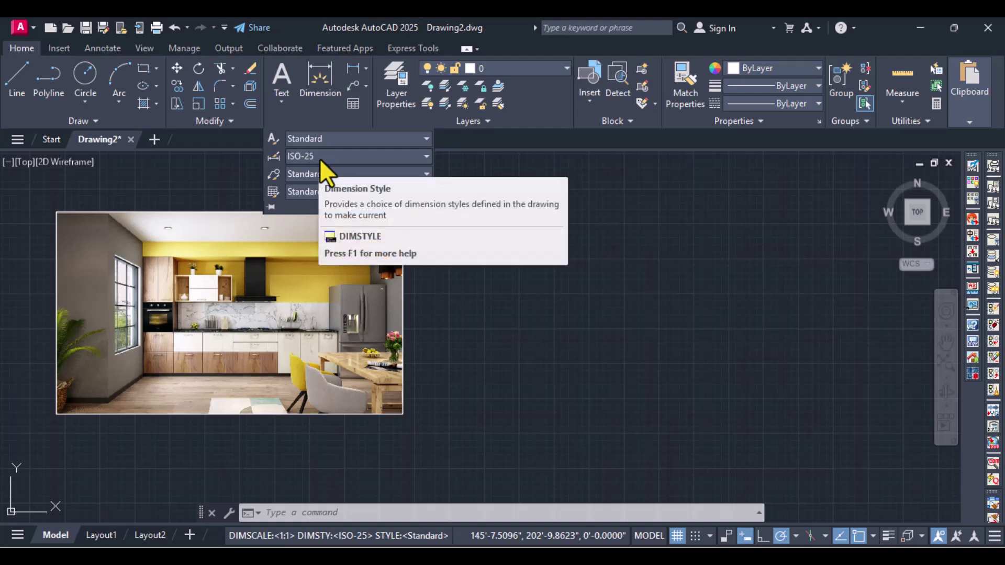
left_click(275, 156)
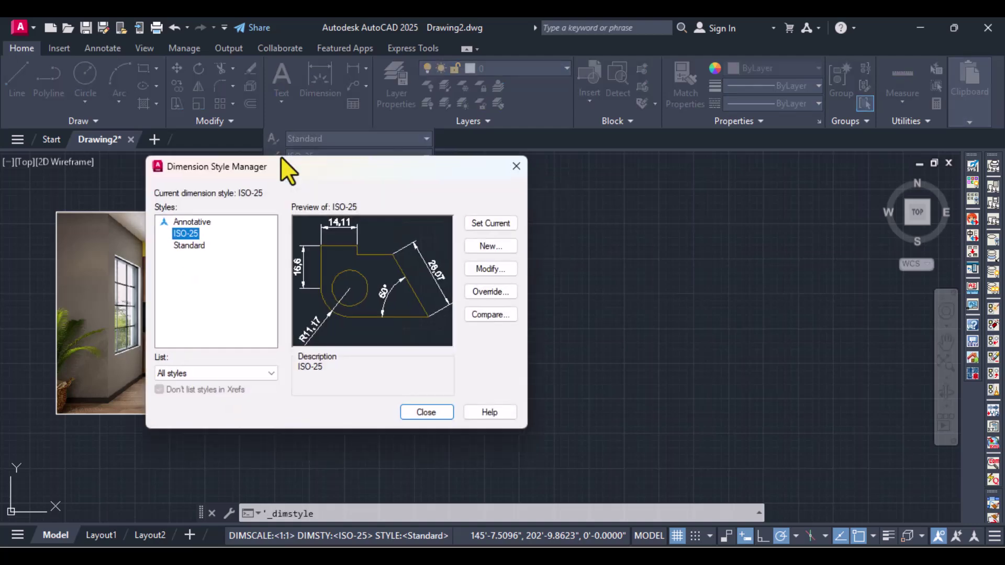
left_click(500, 269)
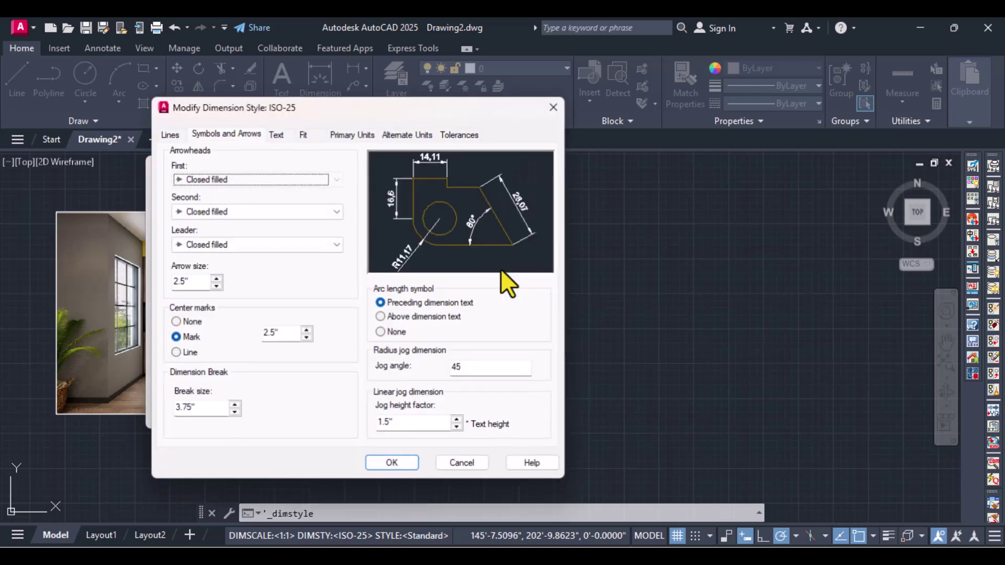
left_click(350, 134)
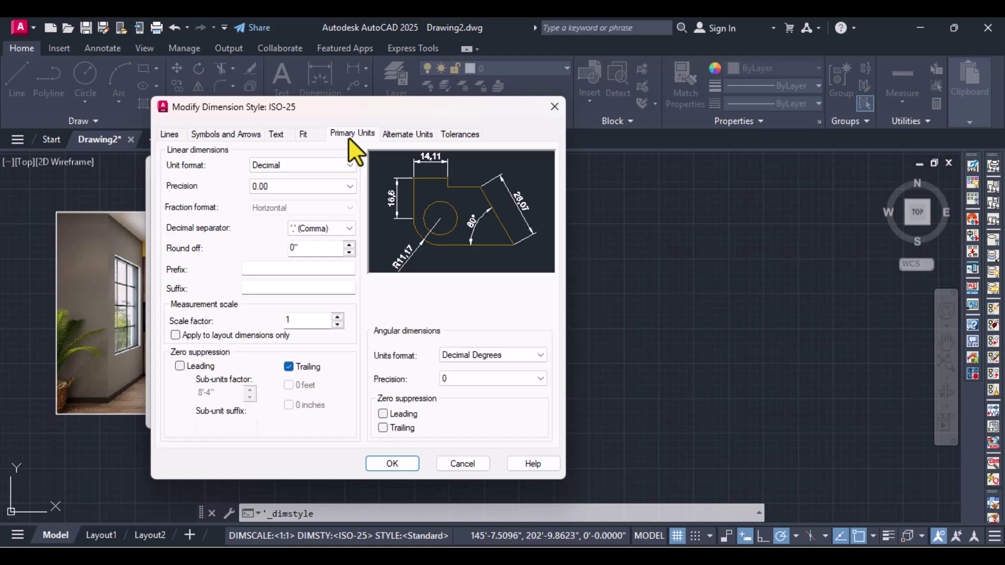
left_click(325, 166)
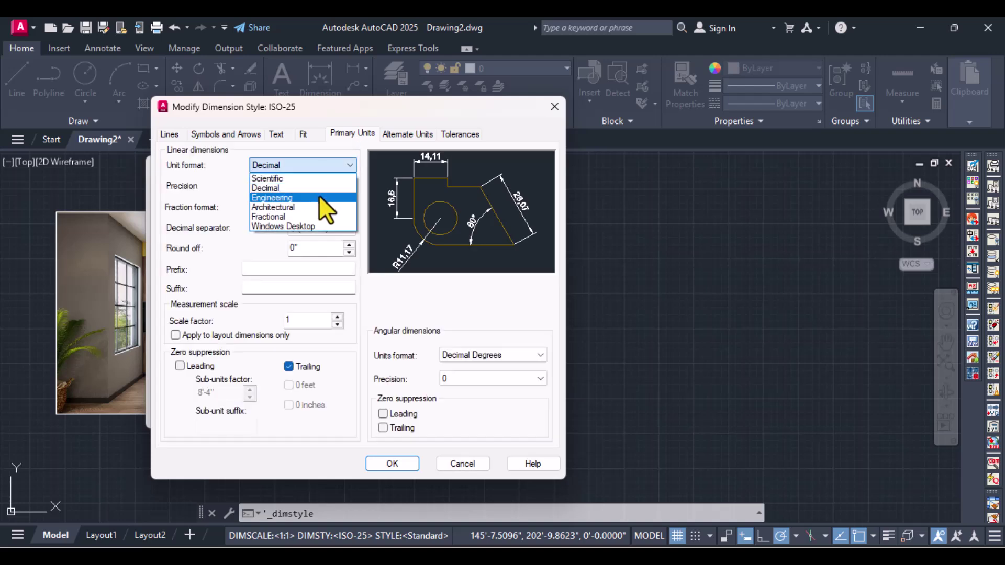
left_click(319, 197)
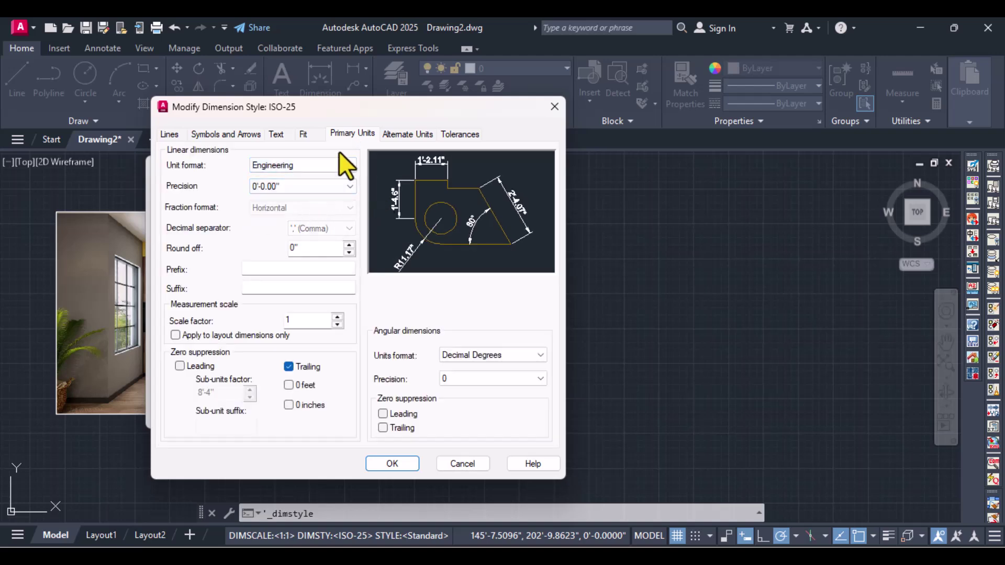
Set the ISO-25 dimension text height to 3", then apply the style changes and close the Dimension Style Manager.
left_click(281, 133)
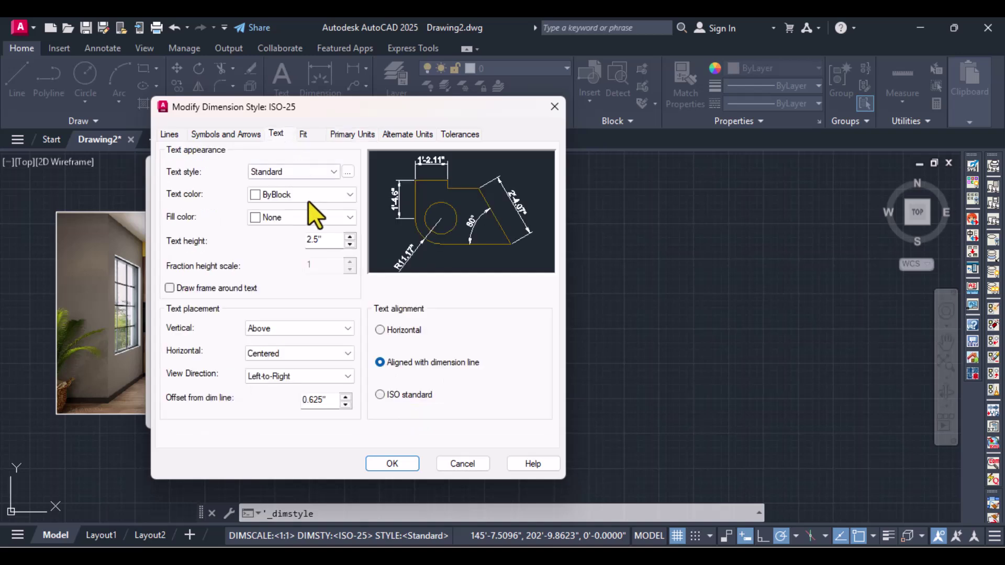
left_click_drag(336, 239, 177, 230)
type("3\"")
left_click(240, 134)
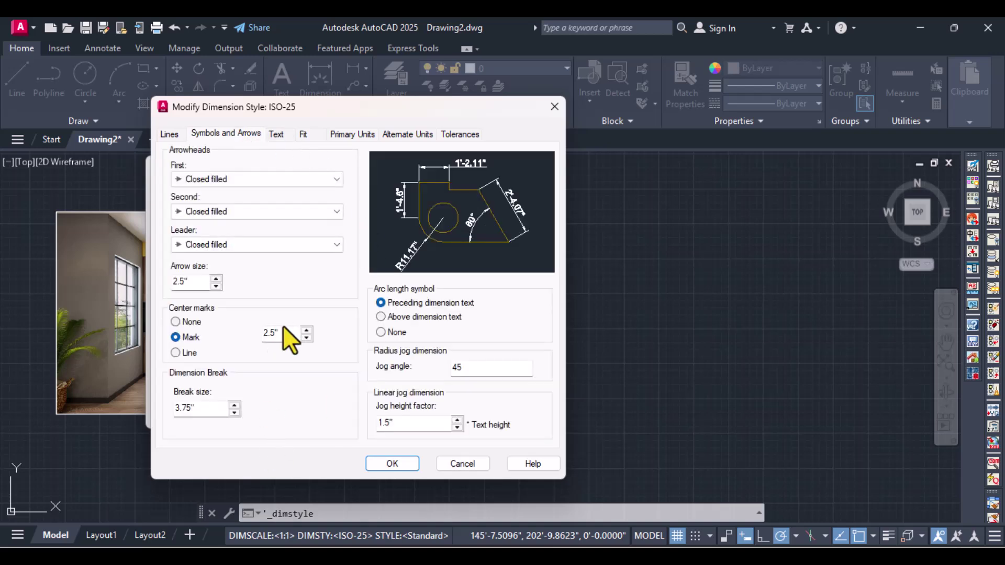
left_click(408, 466)
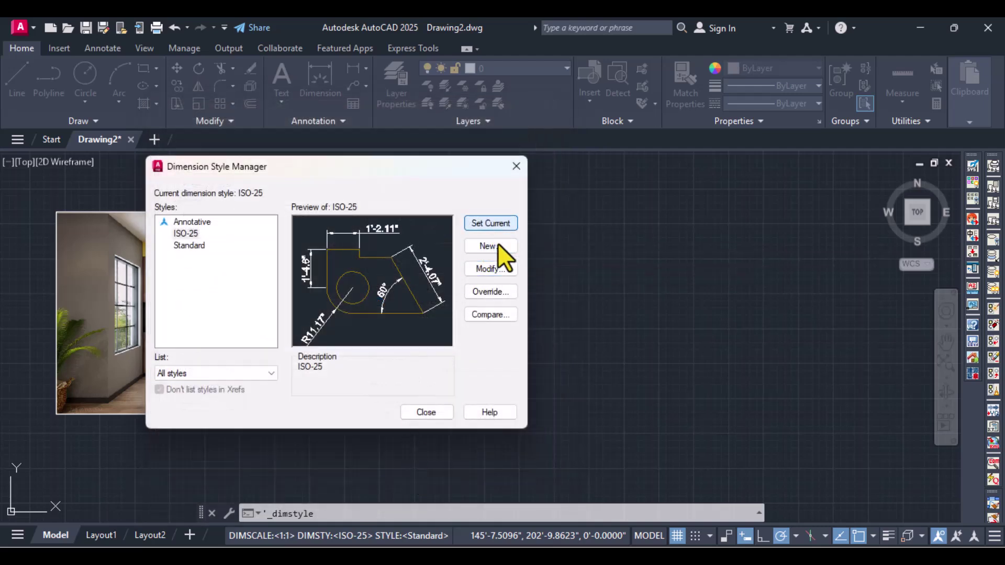
left_click(425, 413)
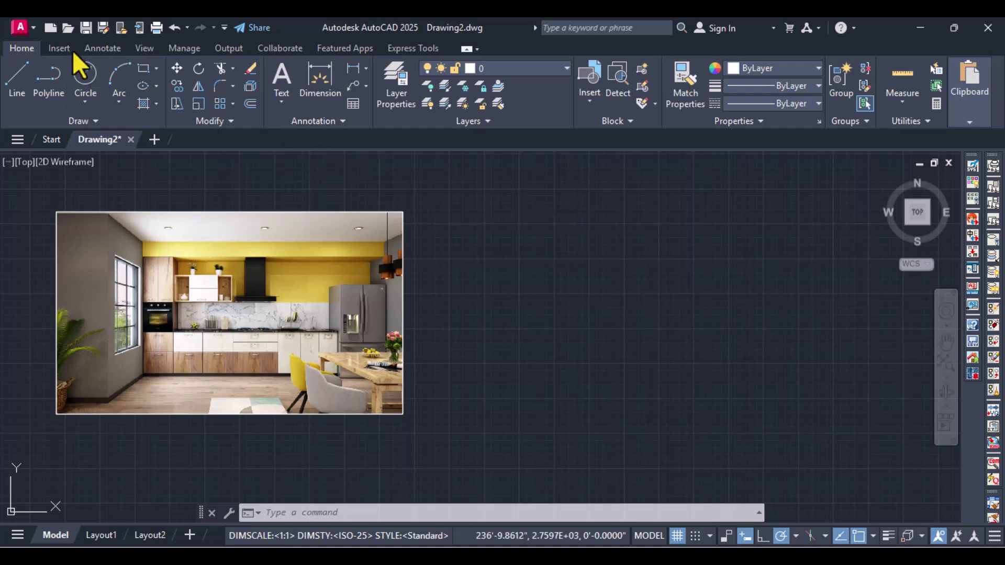
Create a new layer named Wall.
left_click(401, 106)
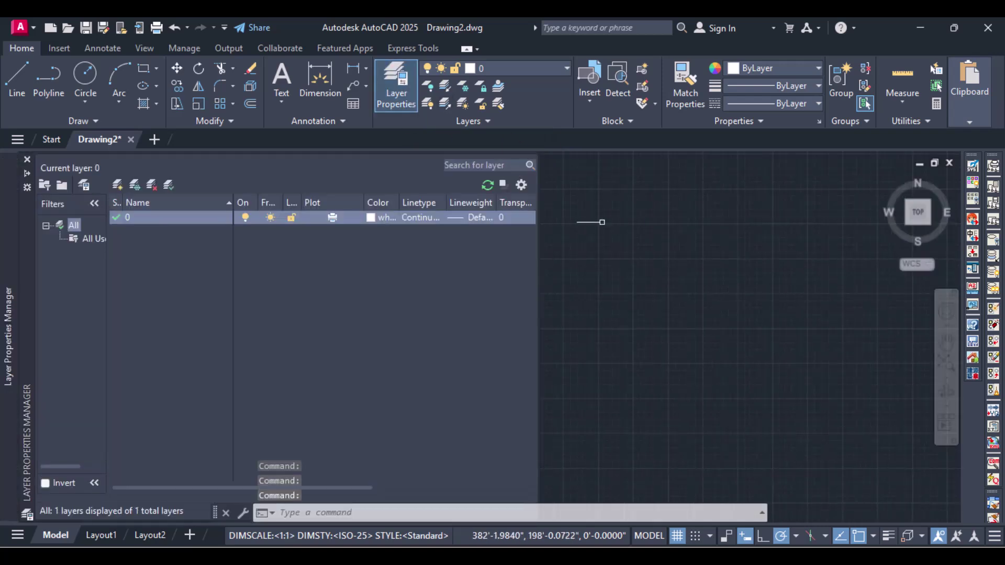
left_click(131, 227)
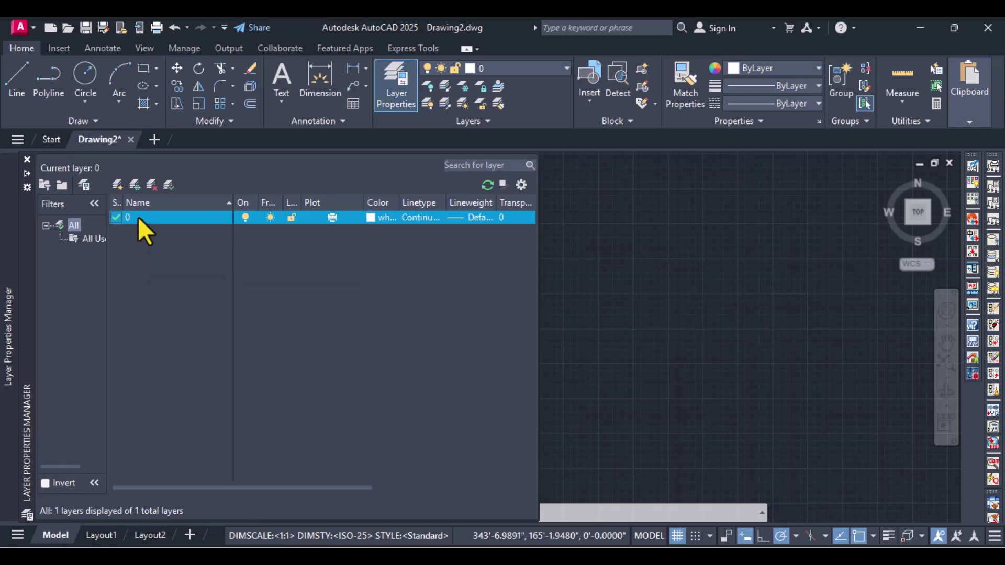
left_click(118, 184)
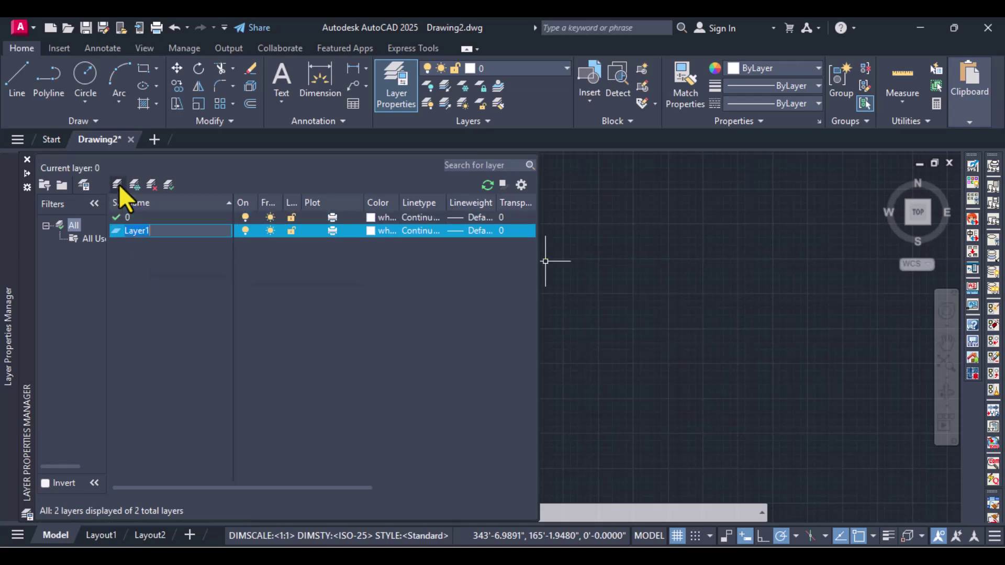
type("Wall")
Set the Wall layer's color to green and make it the current layer.
left_click(369, 233)
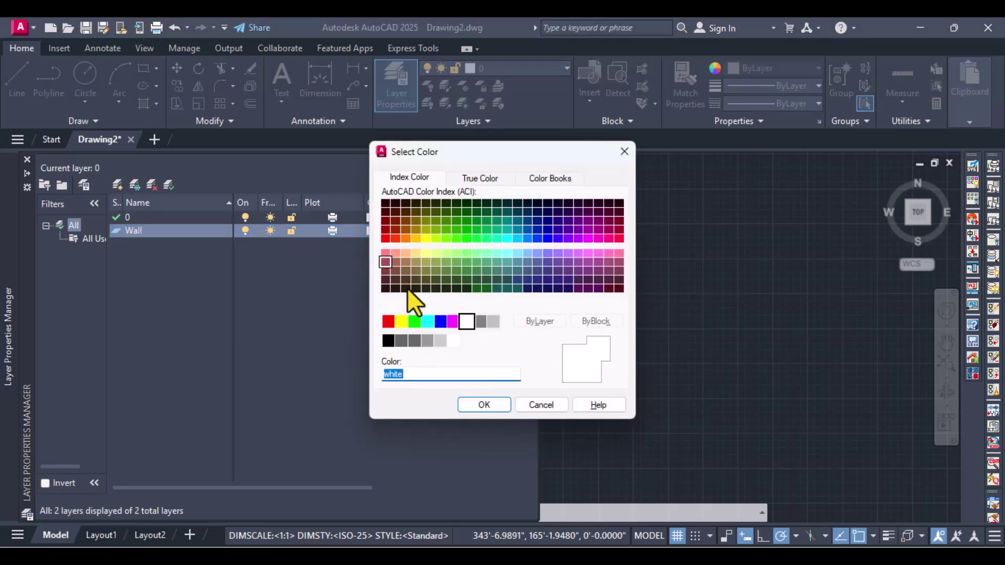
left_click(415, 322)
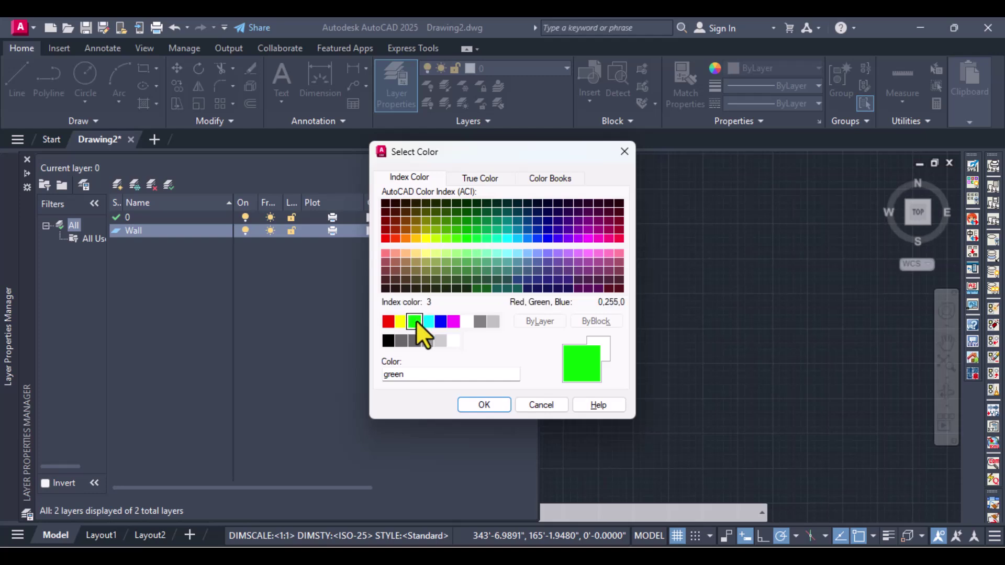
left_click(479, 406)
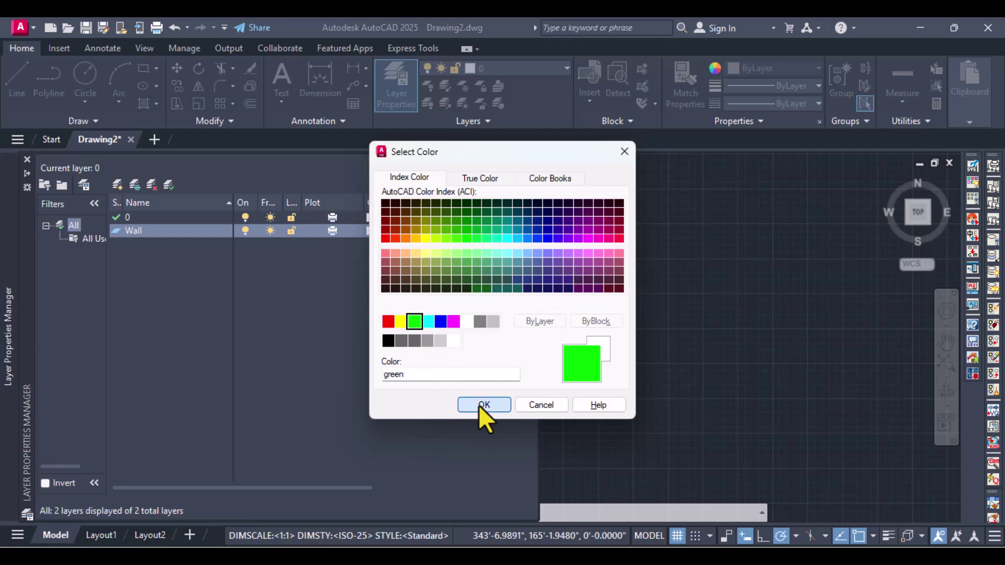
double_click(117, 231)
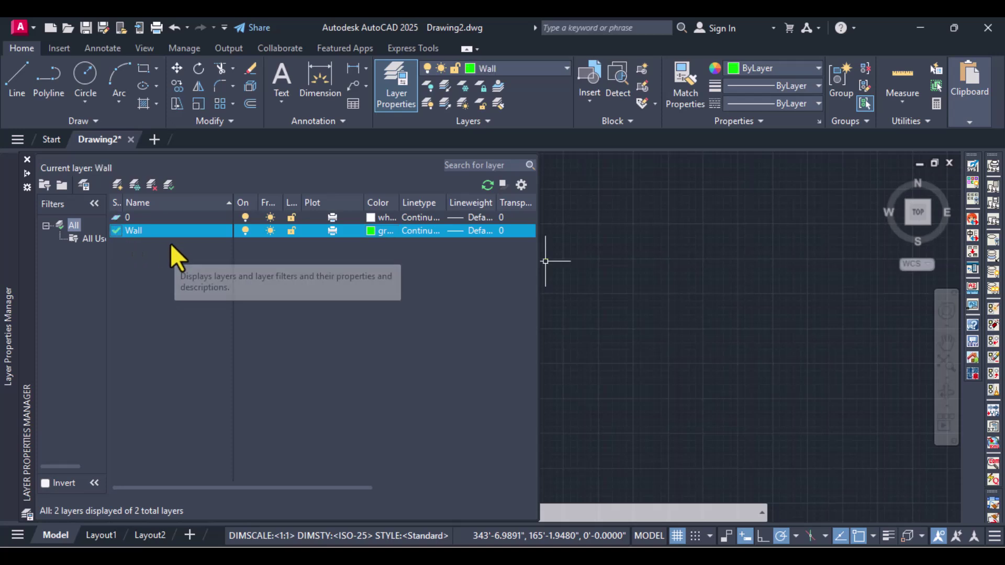
left_click(28, 159)
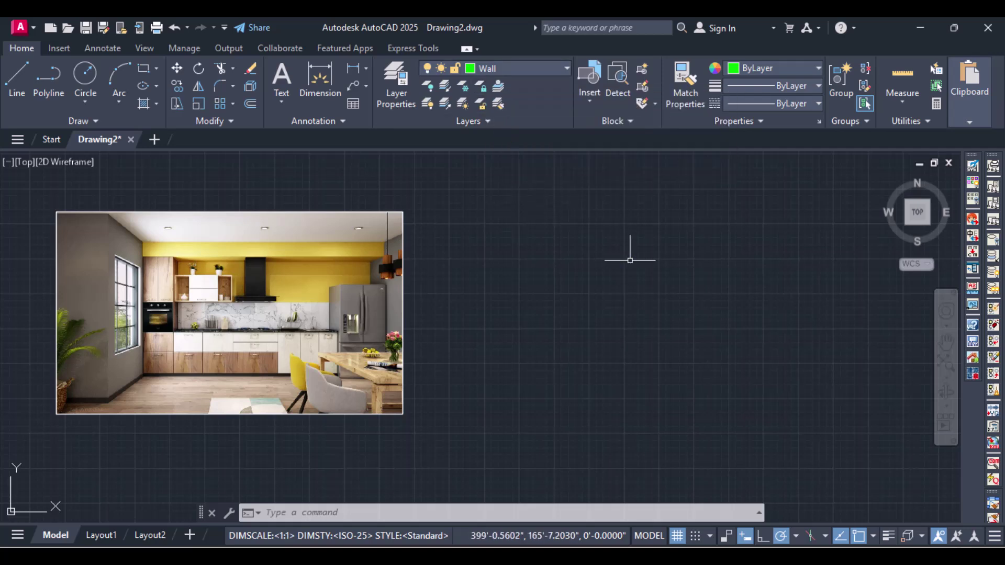
middle_click_drag(615, 269, 606, 274)
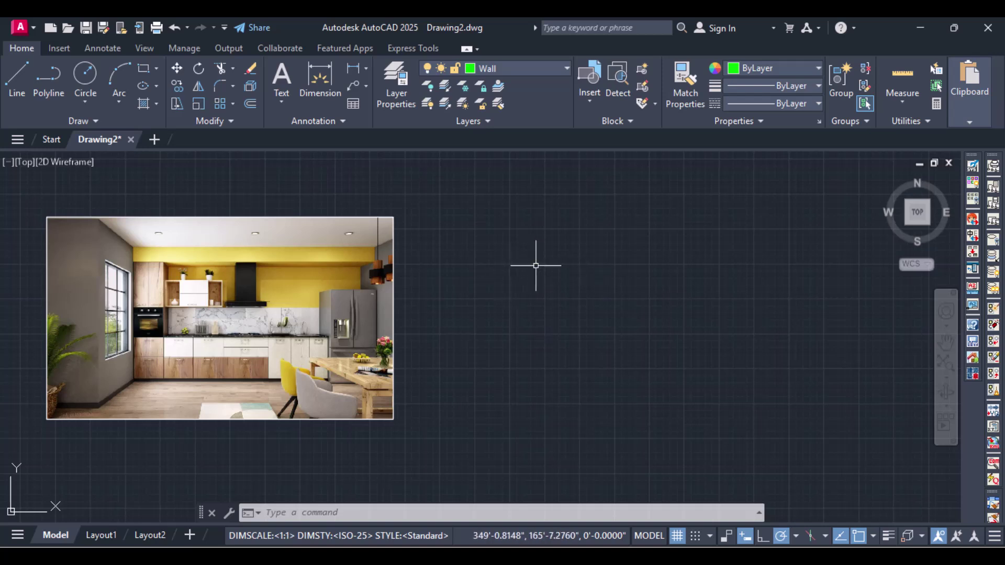
mouse_move(536, 264)
middle_mouse_down()
mouse_move(469, 278)
mouse_move(504, 276)
middle_mouse_up()
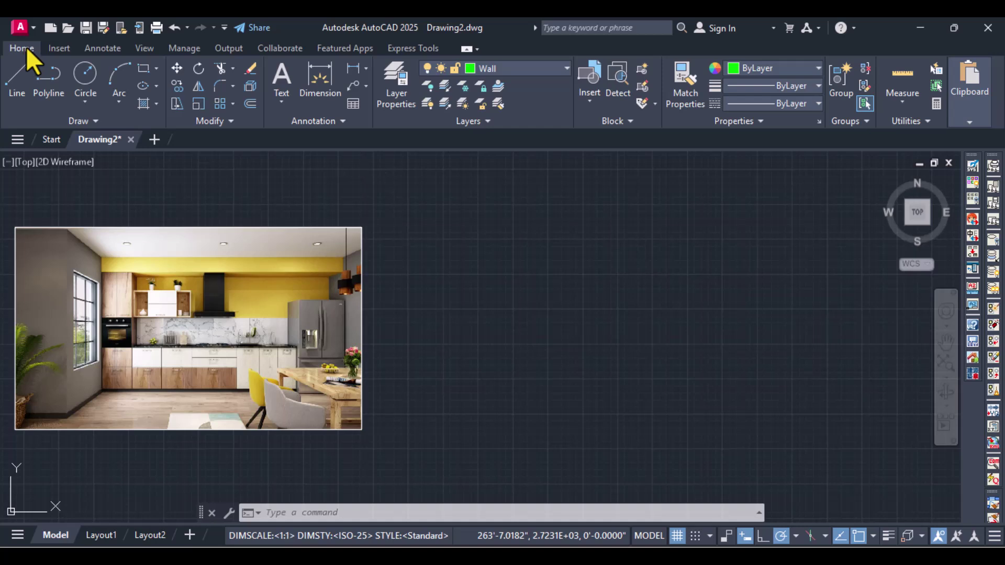
Draw the wall as an 18' by 9" rectangle in the empty area beside the reference image.
left_click(145, 72)
left_click(480, 227)
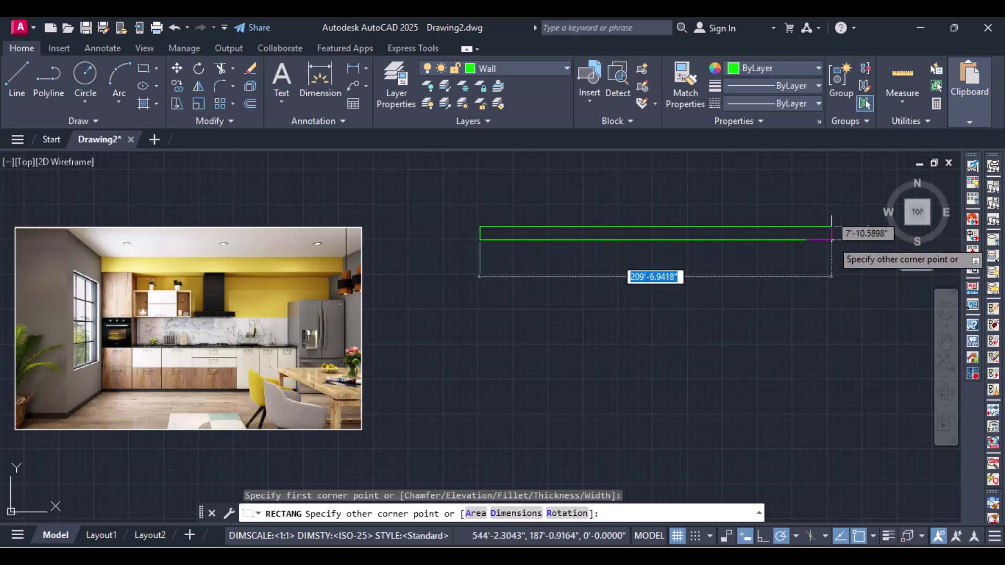
type("18")
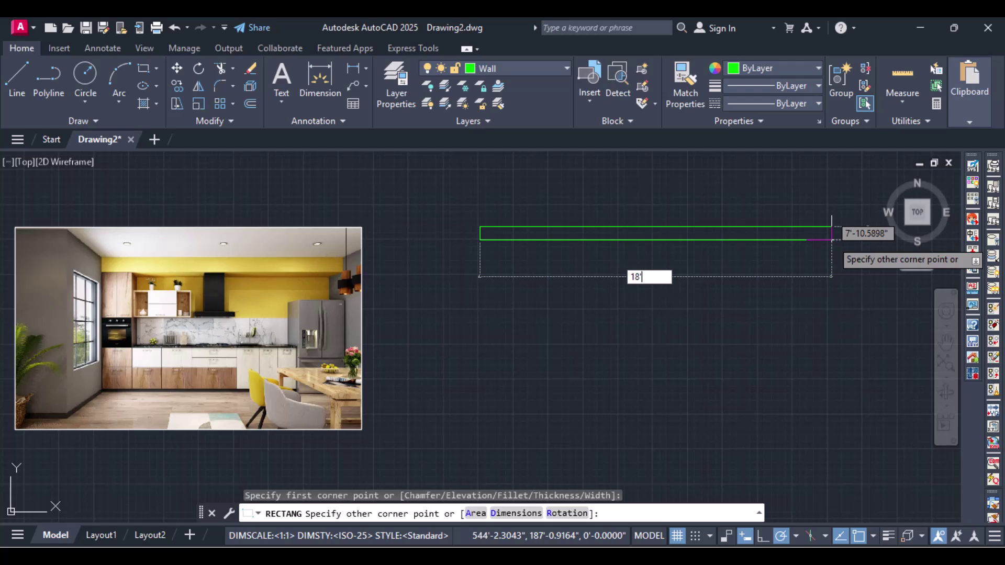
key("Tab")
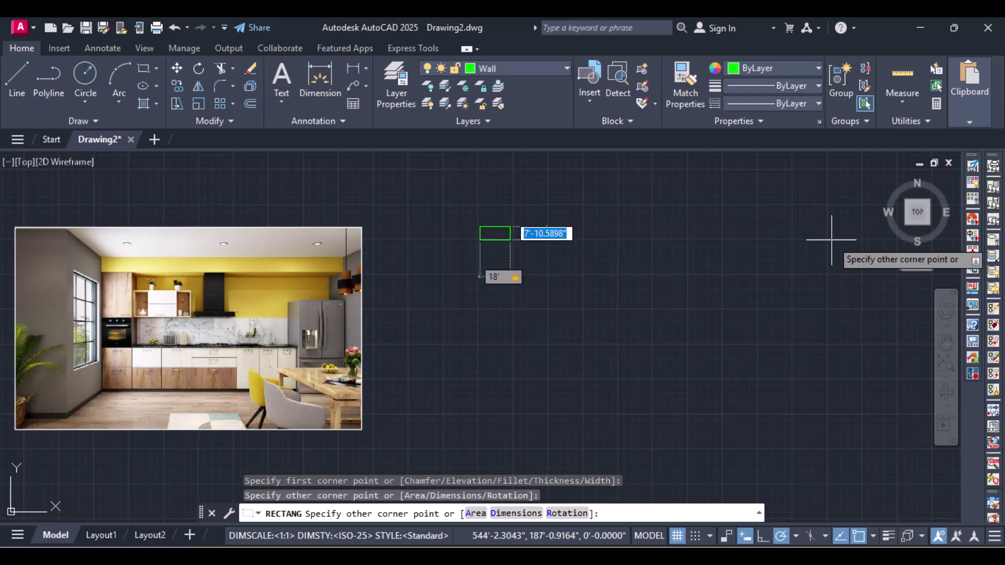
type("9")
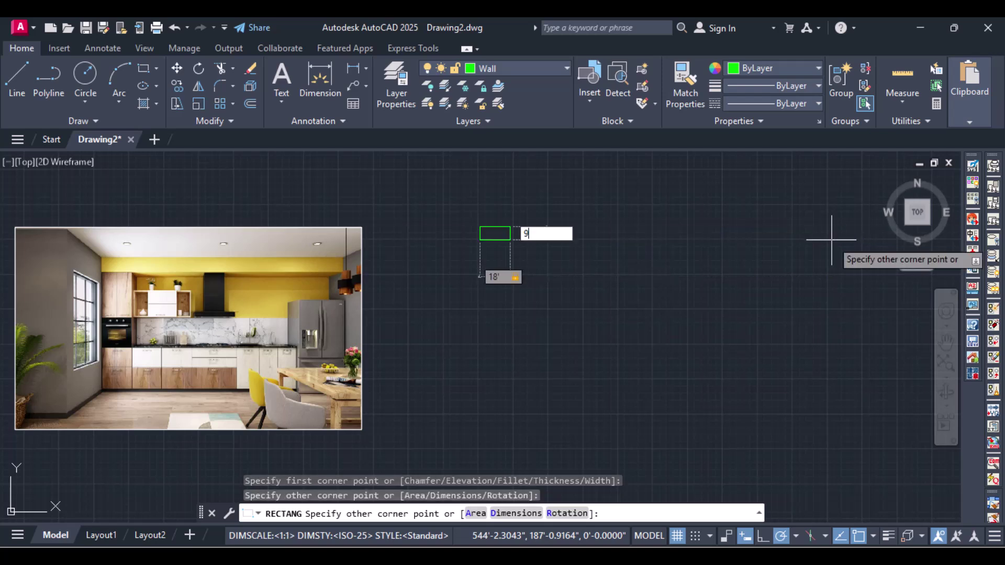
type("\"")
key("Return")
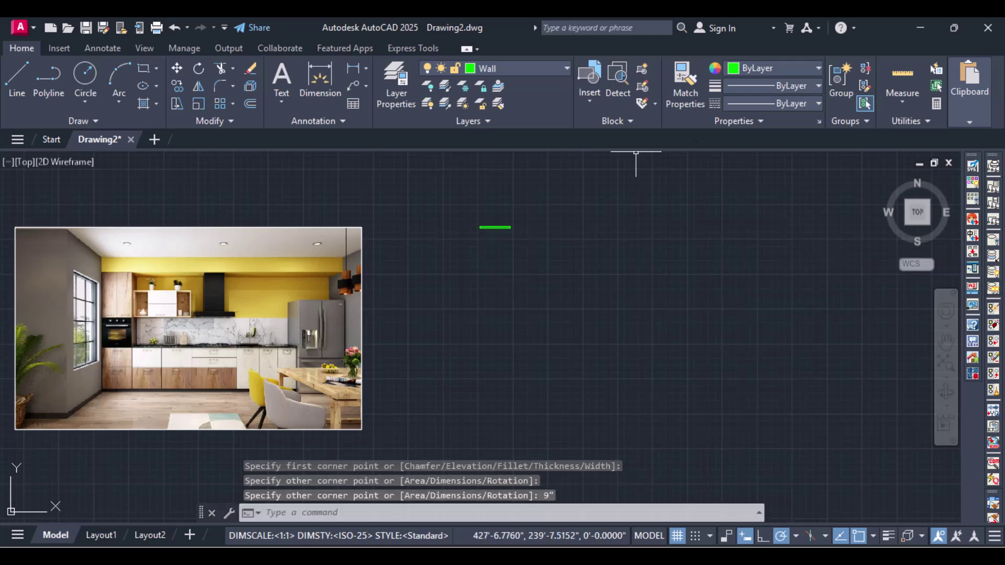
Create a new layer named Dim.
scroll(497, 311, "up", 10)
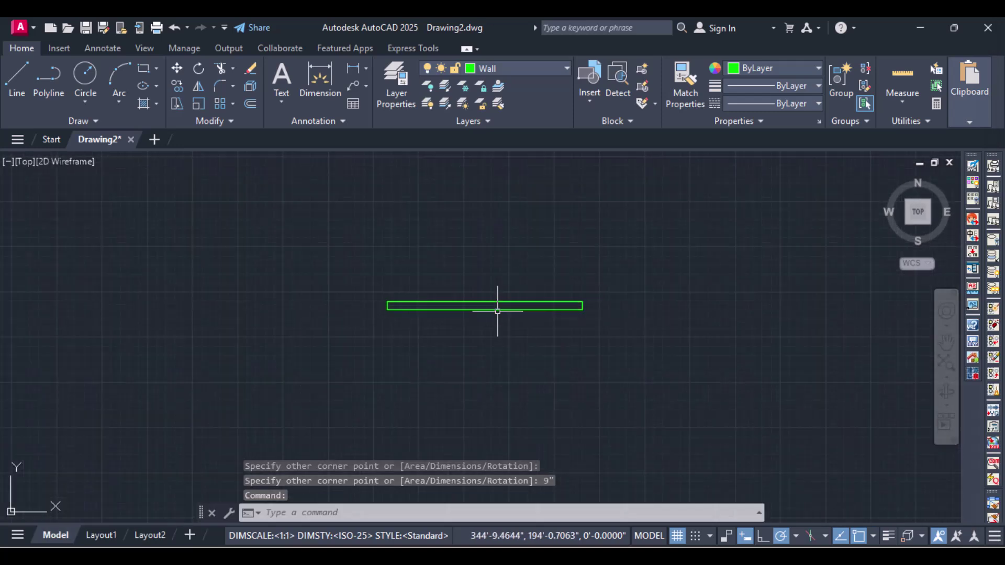
scroll(497, 311, "down", 2)
middle_click_drag(497, 310, 534, 338)
scroll(534, 339, "up", 2)
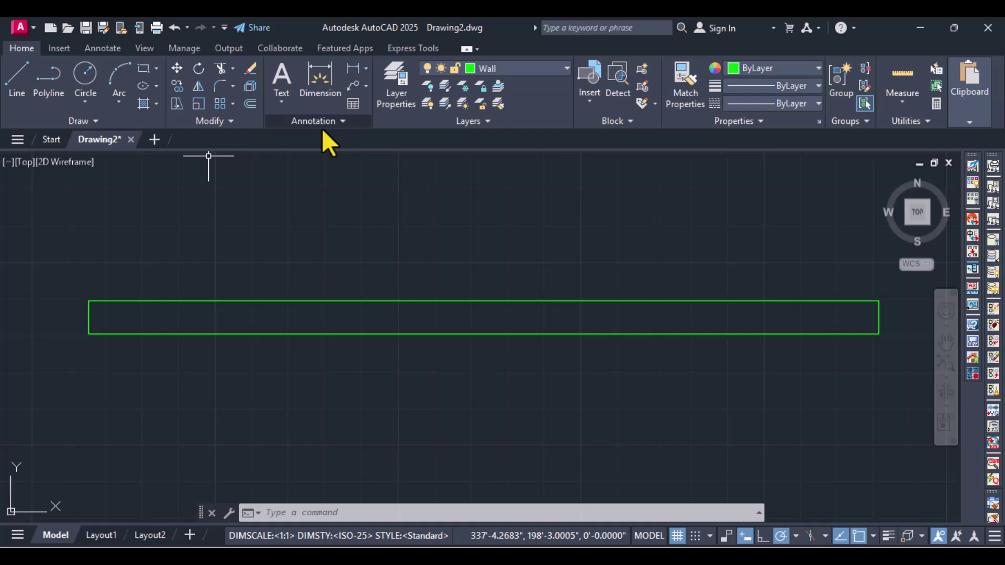
left_click(354, 68)
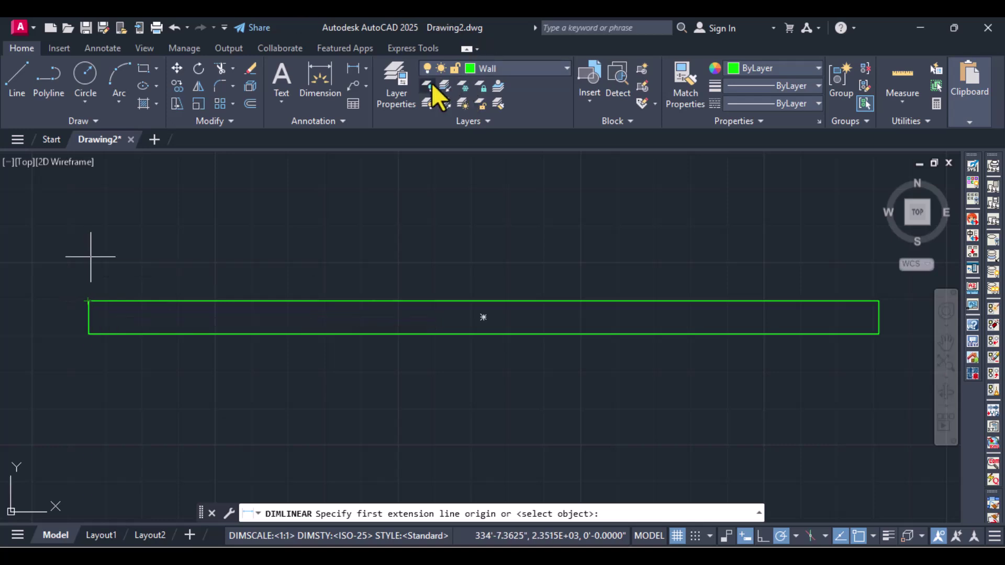
left_click(400, 106)
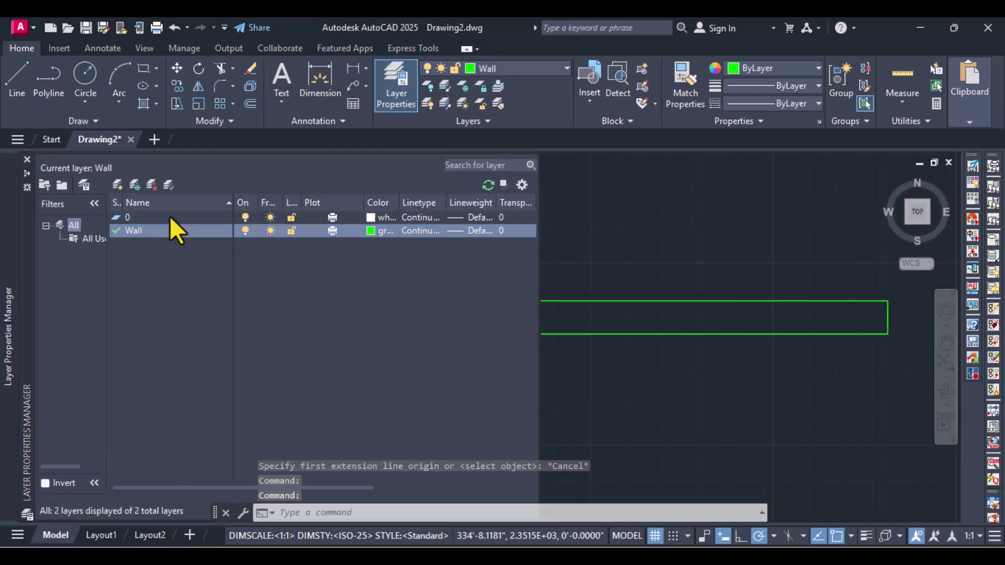
left_click(117, 185)
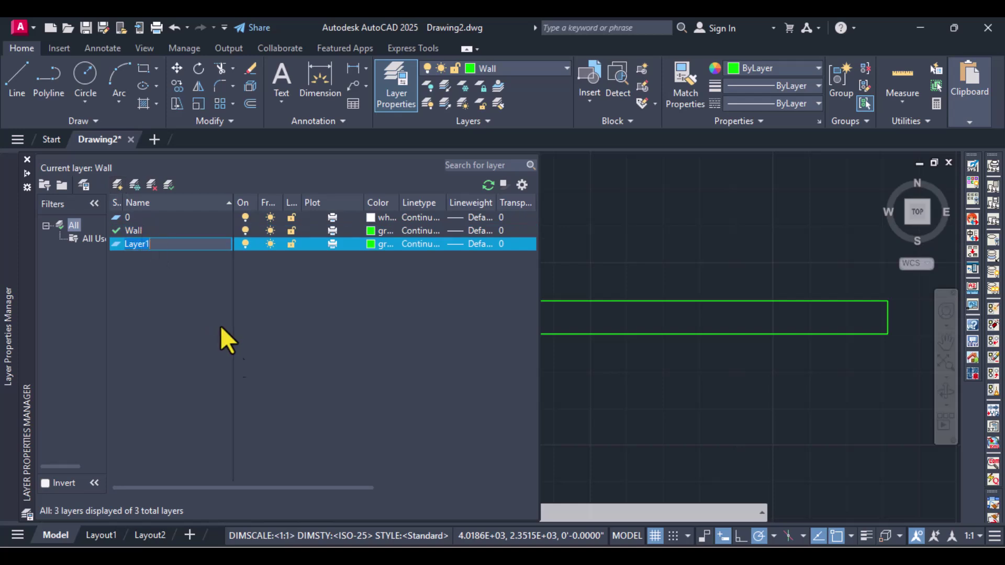
type("Dim")
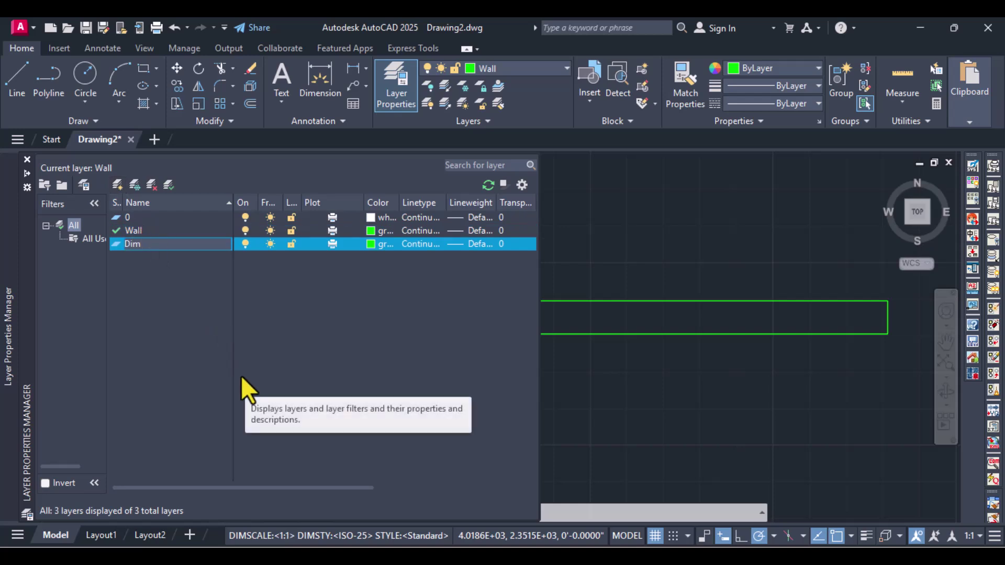
Set the Dim layer's color to yellow, make it the current layer and close the layer manager.
left_click(371, 245)
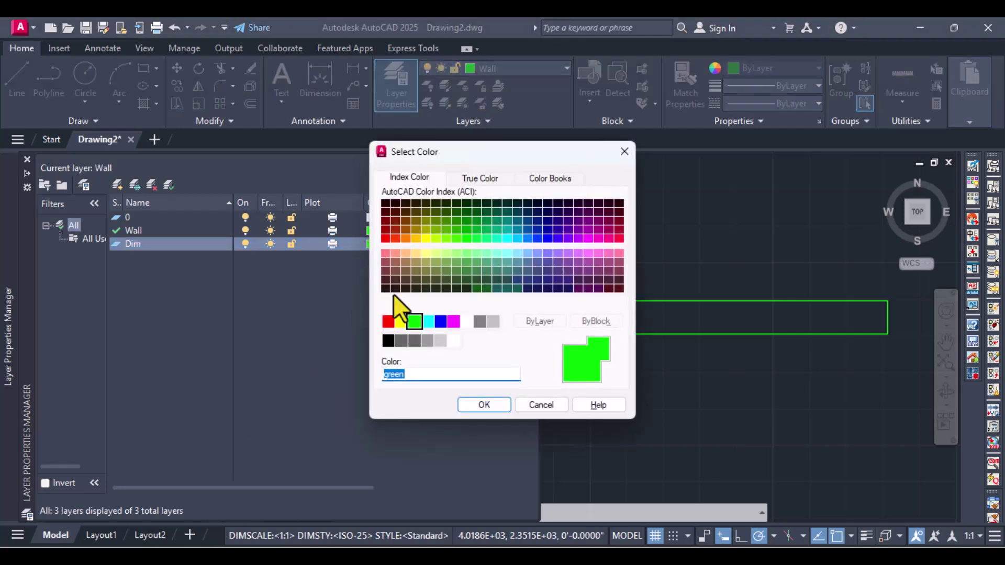
left_click(399, 319)
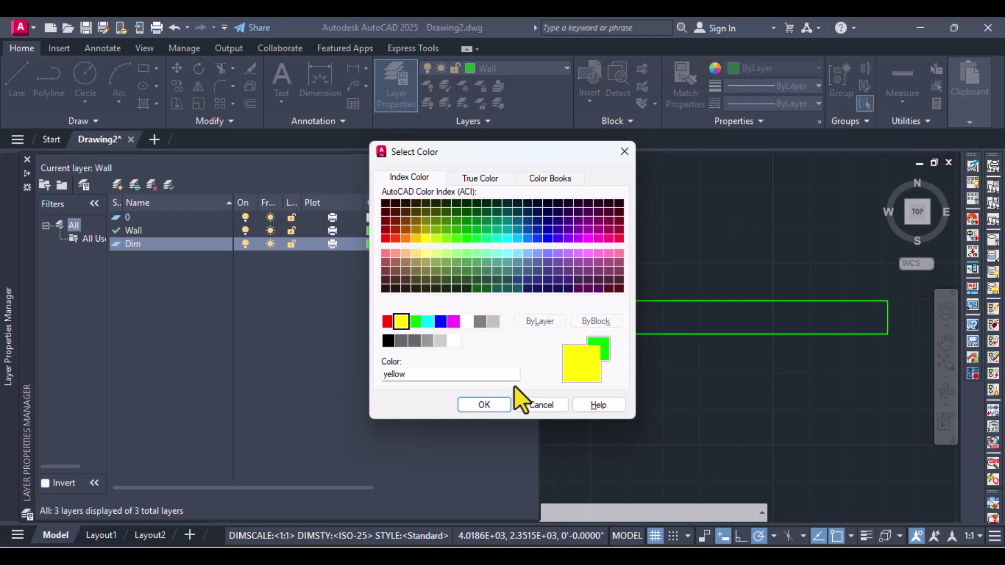
left_click(480, 405)
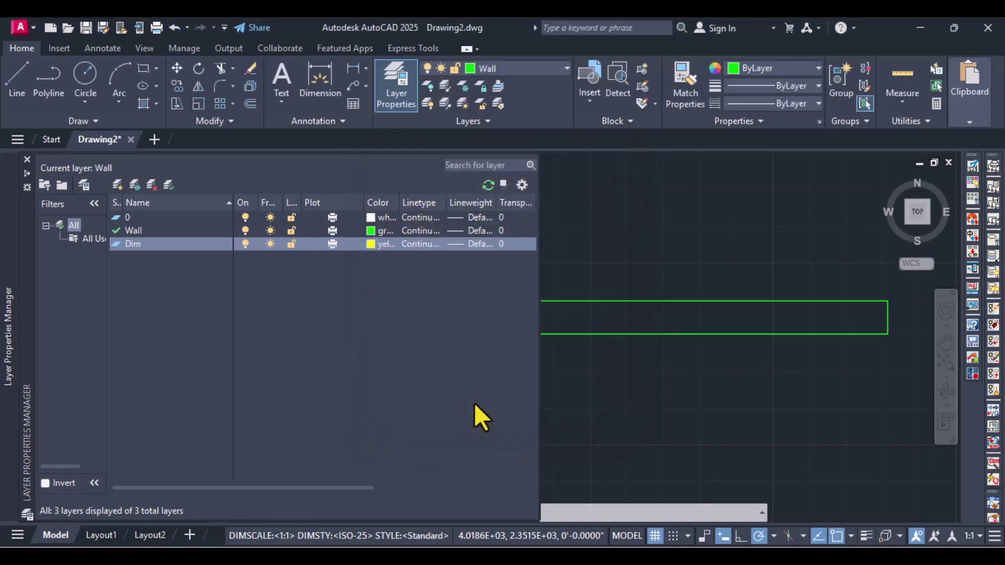
double_click(115, 245)
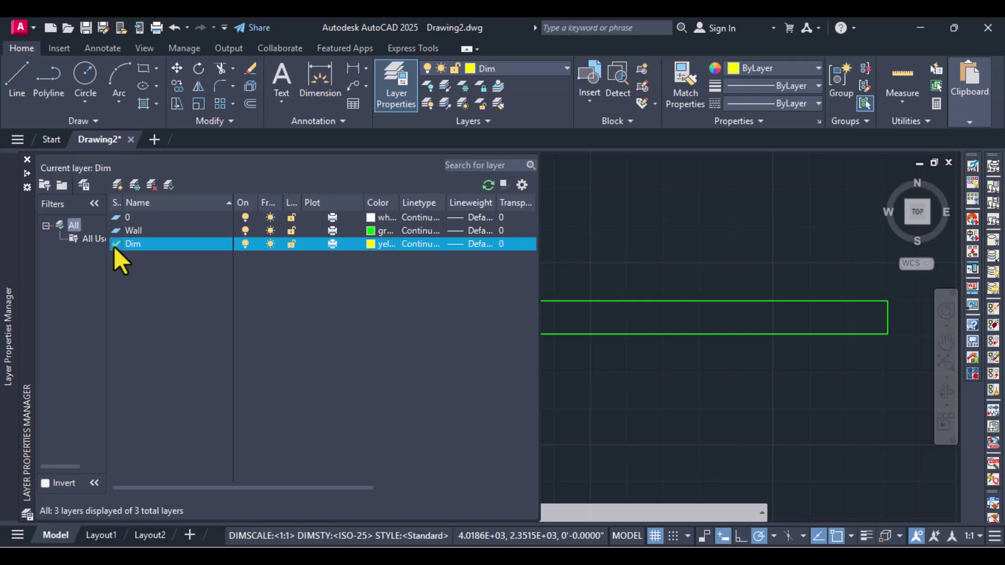
left_click(28, 160)
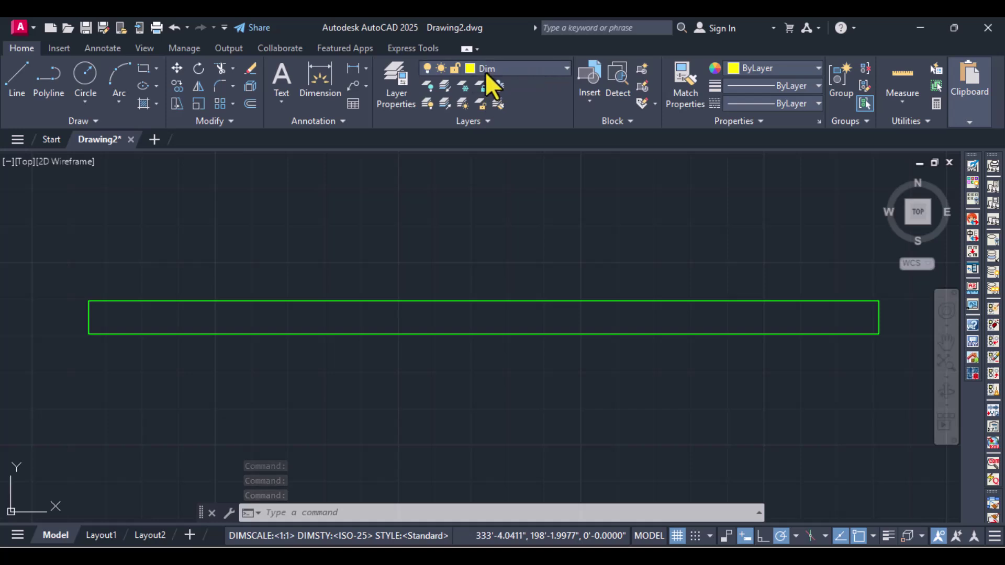
Add a linear dimension for the wall's length, placed just above its upper edge.
left_click(347, 71)
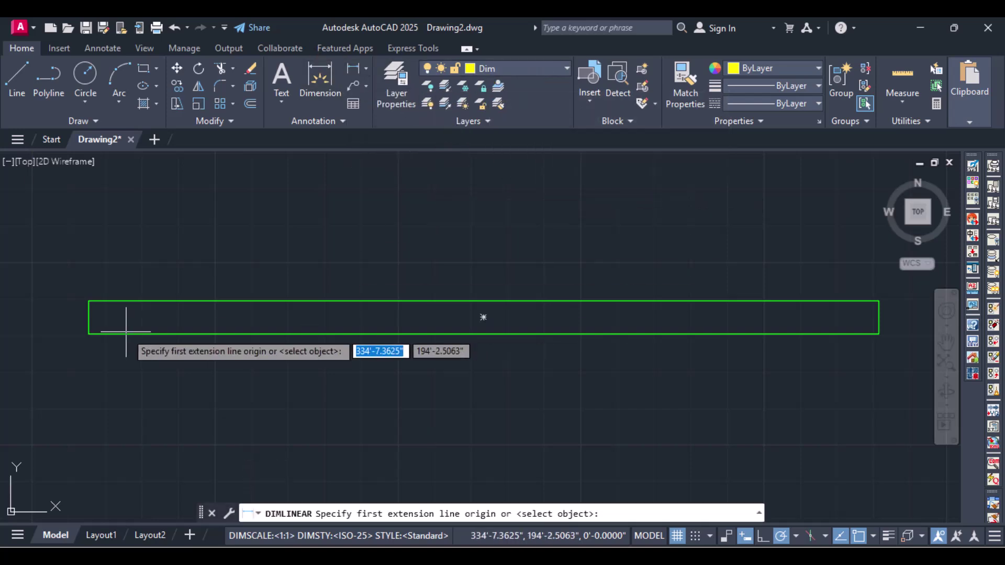
left_click(89, 301)
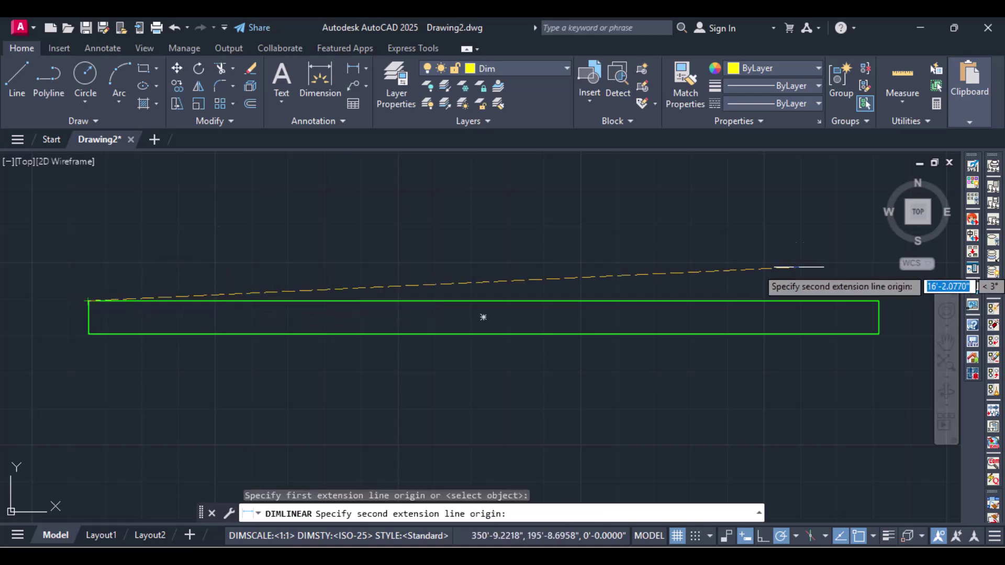
left_click(878, 300)
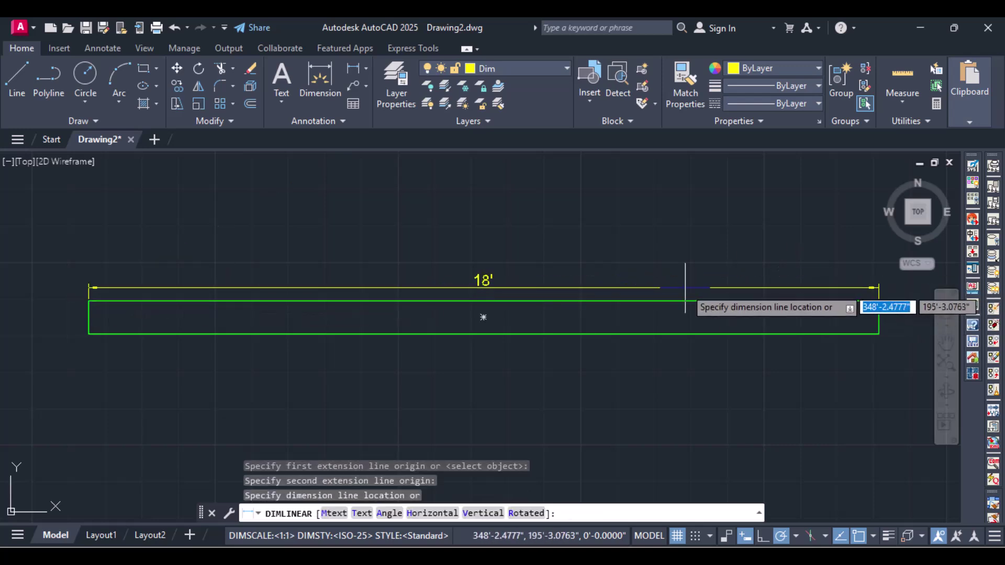
left_click(599, 273)
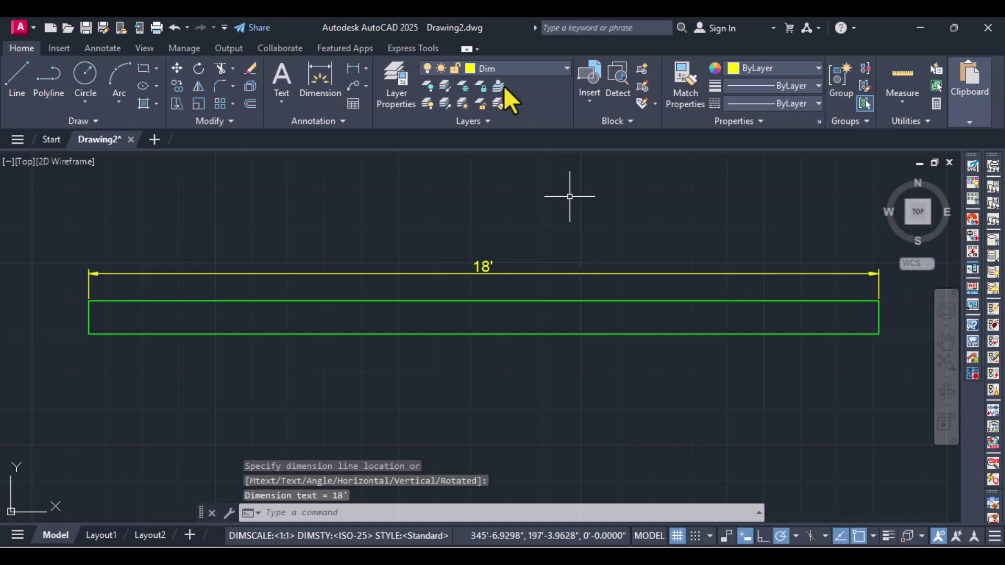
Add a linear dimension for the wall's thickness, placed just outside its right end.
left_click(351, 69)
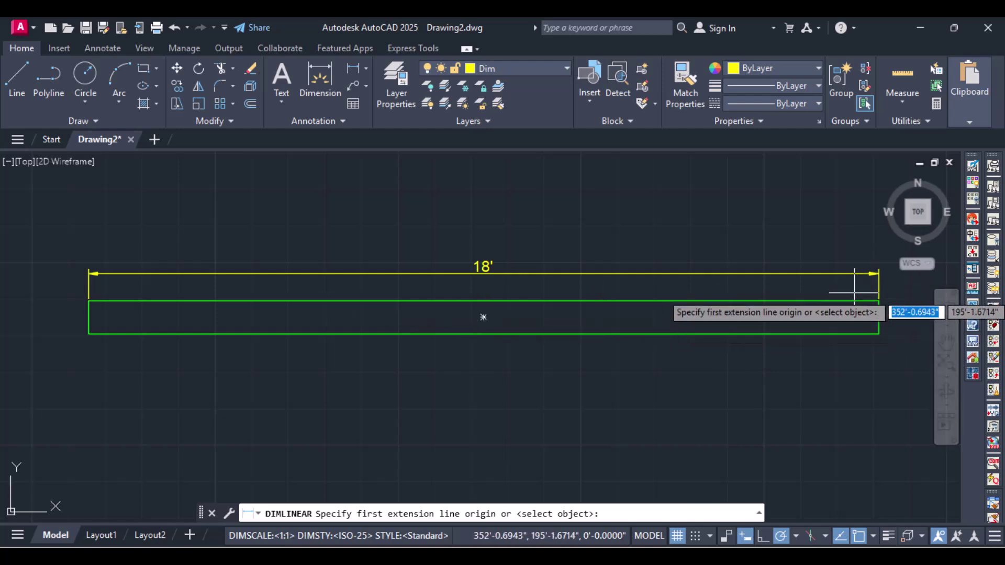
left_click(879, 300)
left_click(879, 333)
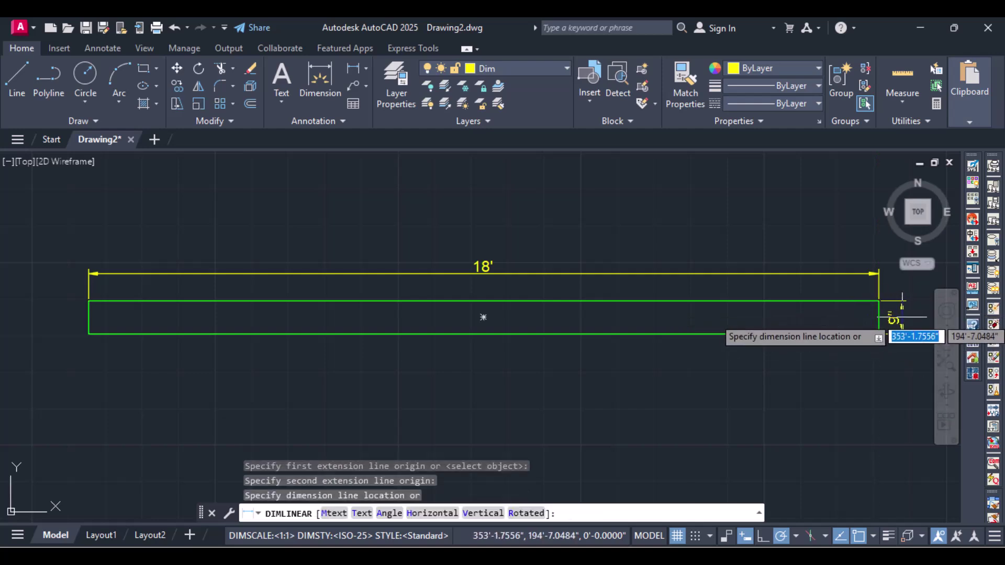
left_click(905, 317)
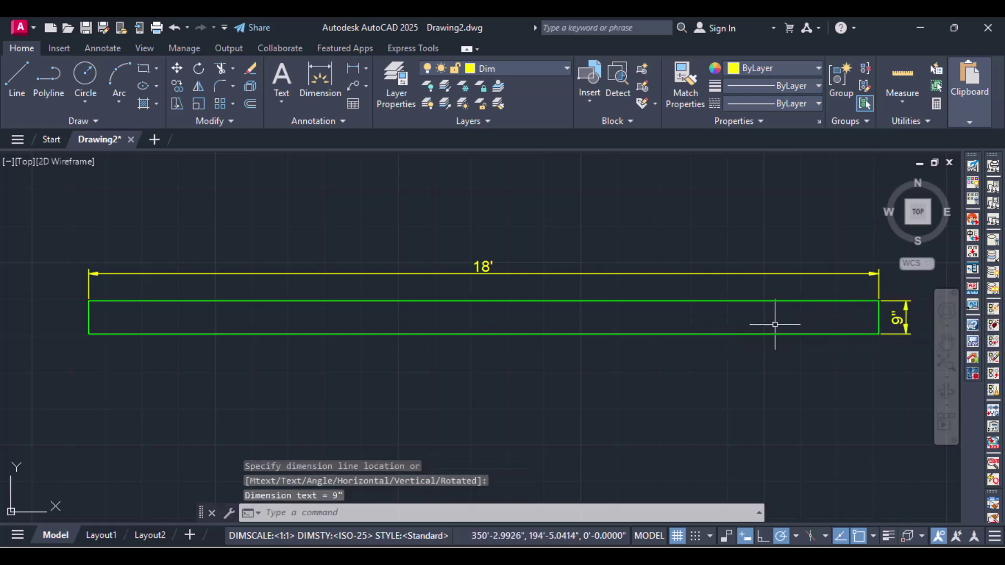
Move the kitchen reference image by its upper-right corner to a point just above and left of the wall.
scroll(775, 325, "down", 2)
scroll(775, 324, "down", 4)
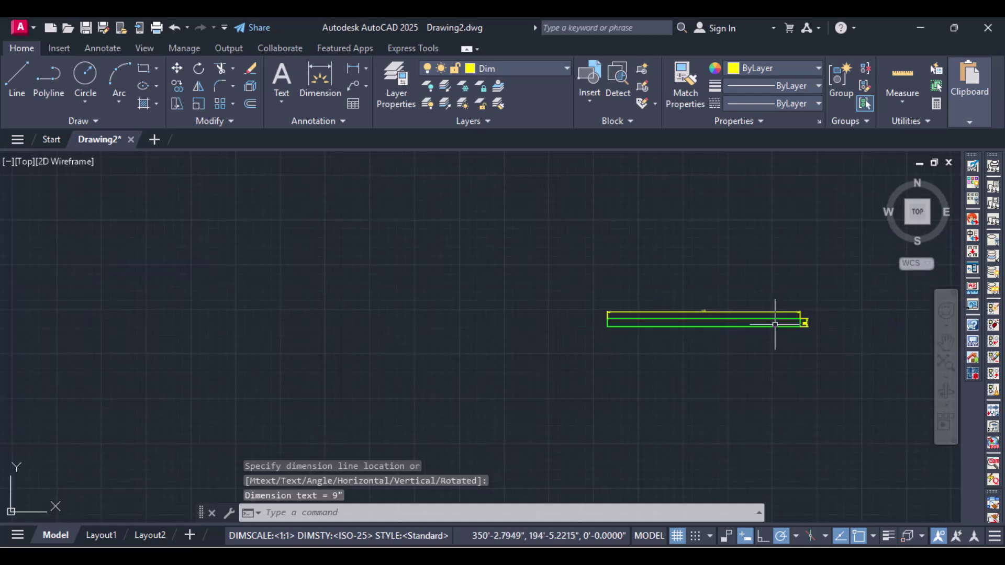
scroll(282, 350, "down", 4)
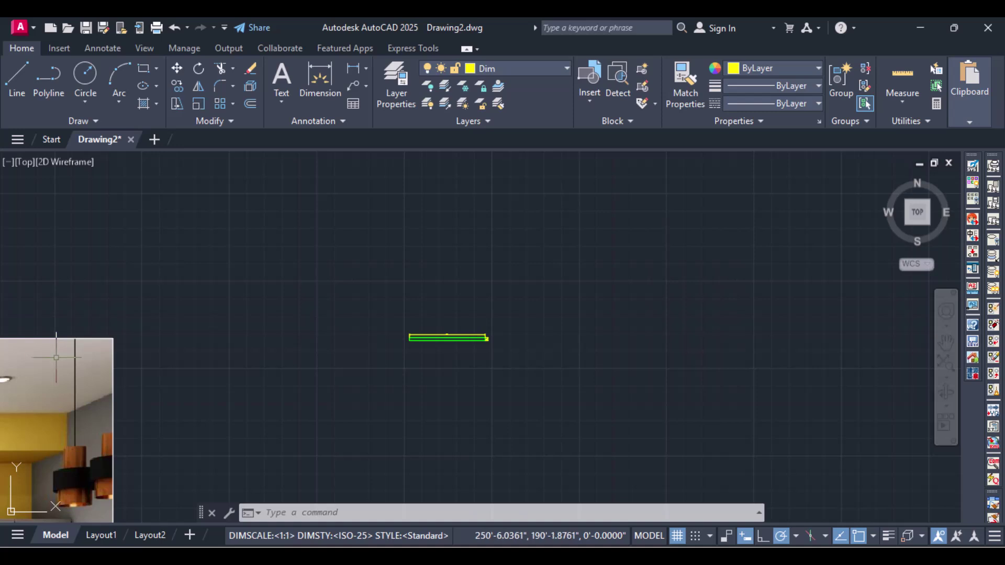
type("move")
key("Return")
left_click(66, 373)
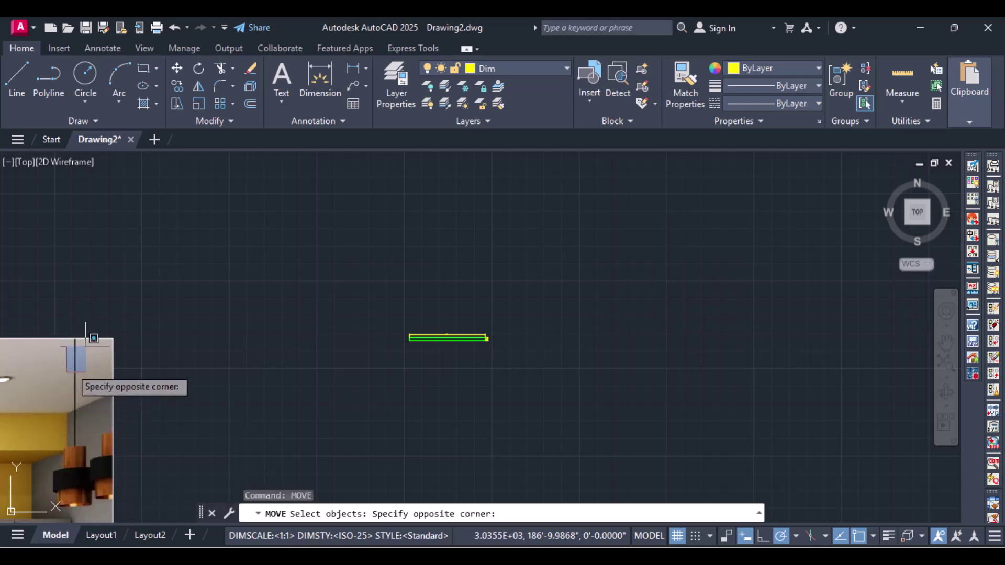
left_click(105, 343)
left_click(116, 340)
left_click(114, 341)
left_click(113, 340)
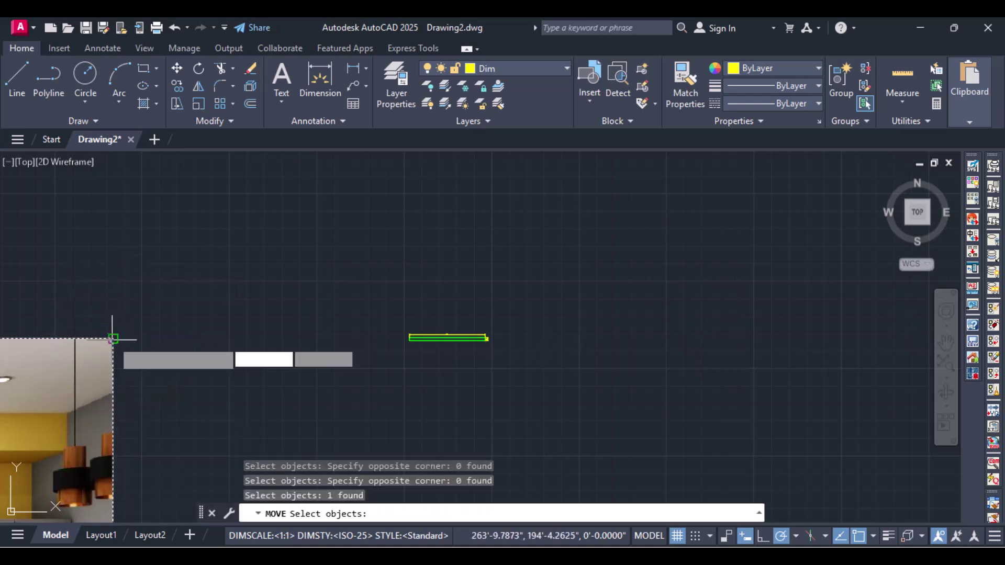
key("Return")
left_click(113, 339)
left_click(386, 172)
Shrink the kitchen reference image by stretching its upper-right corner grip inward, so its size is closer to the wall's.
left_click(325, 195)
left_click(354, 184)
left_click(386, 172)
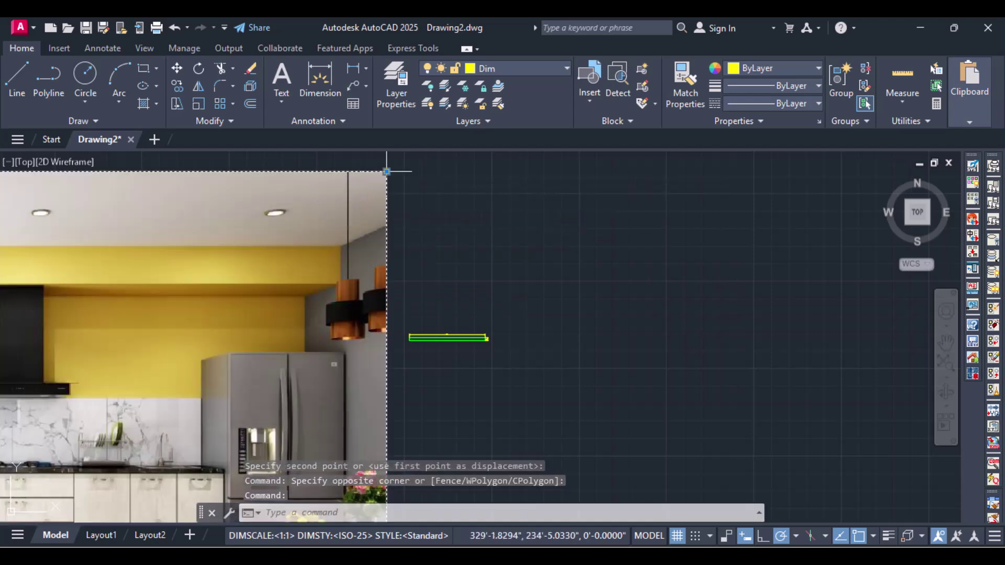
left_click(386, 172)
middle_click_drag(213, 275, 464, 163)
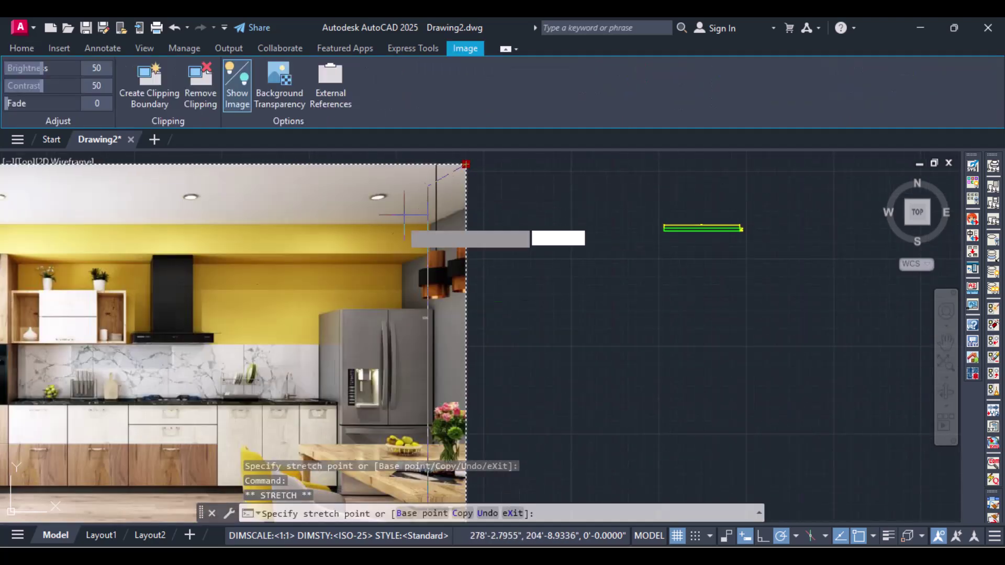
left_click(249, 293)
left_click(249, 291)
left_click(149, 399)
Move the reduced reference image next to the left end of the dimensioned wall.
middle_click_drag(73, 414, 281, 373)
left_click(514, 199)
left_click(408, 256)
scroll(280, 372, "up", 2)
key("Escape")
type("pr")
key("Return")
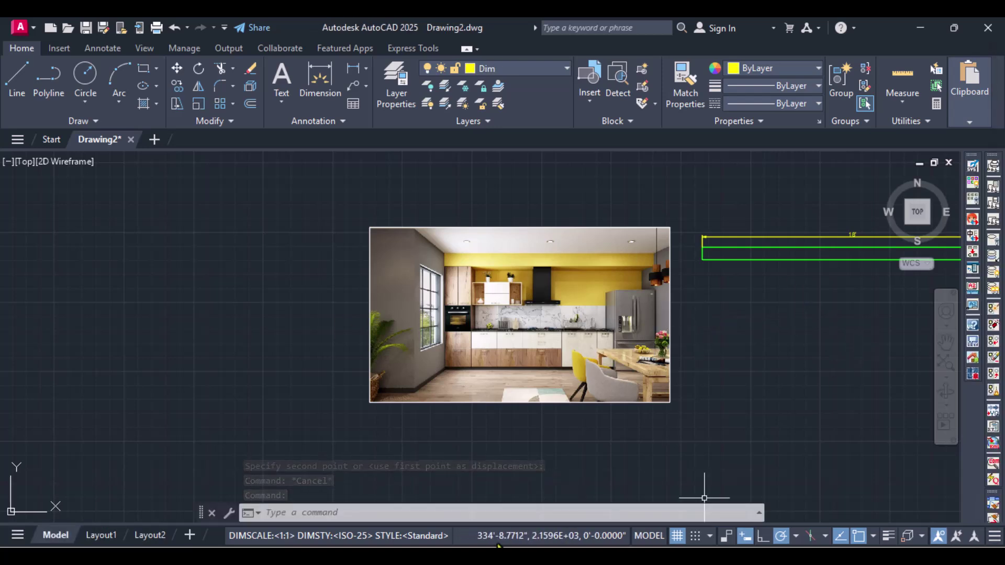
left_click(845, 351)
middle_click_drag(803, 346, 496, 336)
scroll(469, 337, "up", 2)
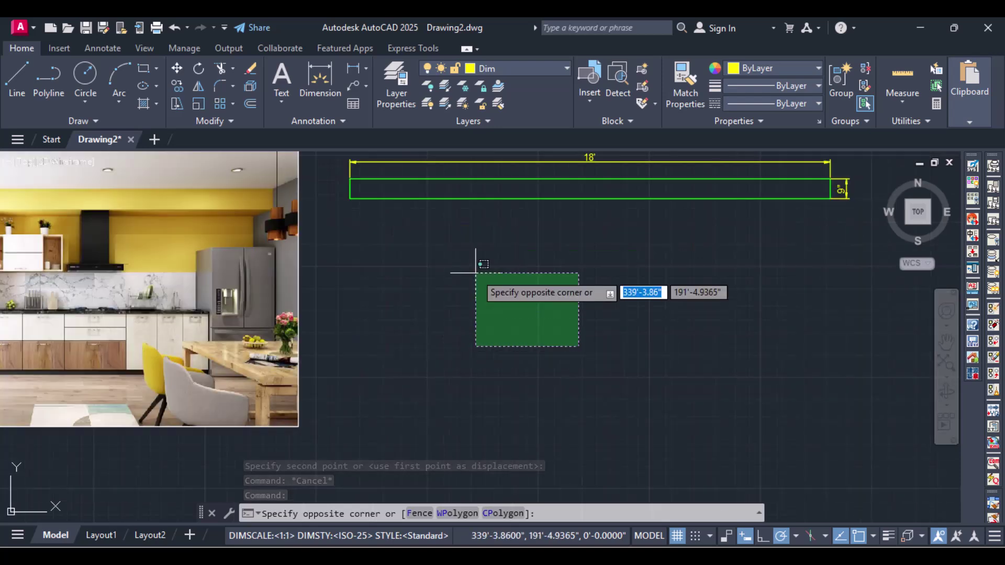
mouse_move(475, 262)
middle_mouse_down()
mouse_move(496, 307)
mouse_move(557, 350)
mouse_move(581, 310)
middle_mouse_up()
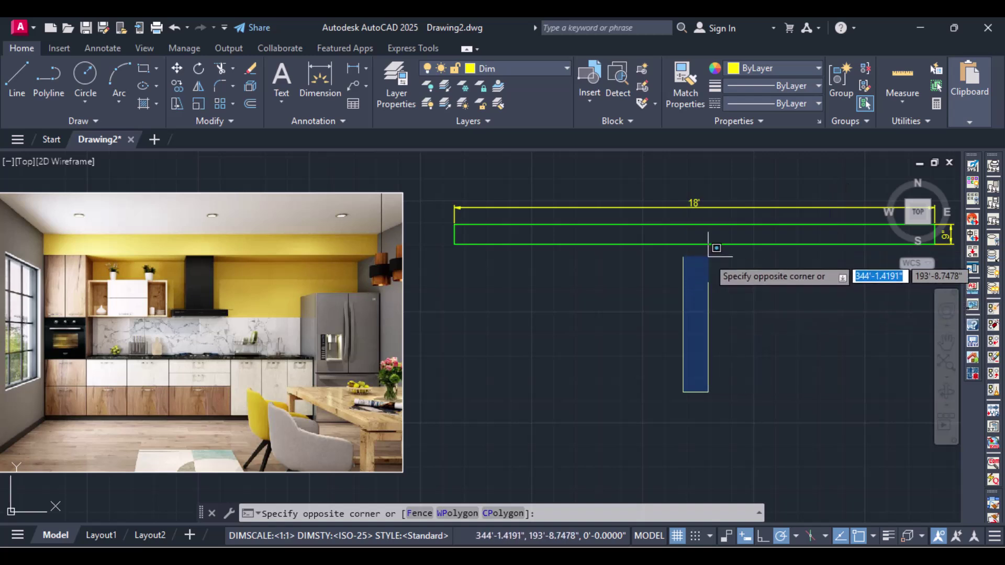
left_click(746, 253)
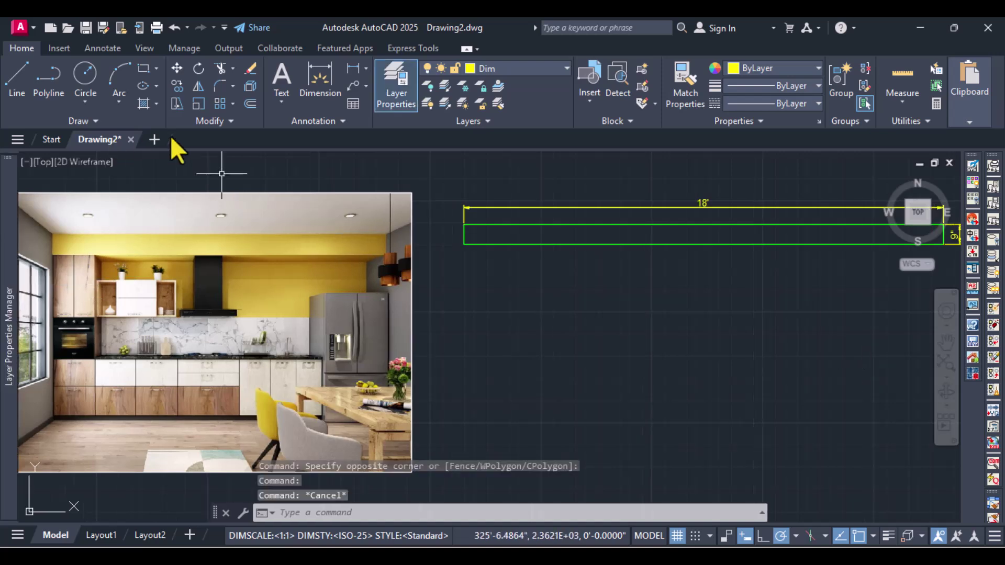
Create a new layer named Kitchen Cabinets.
left_click(389, 92)
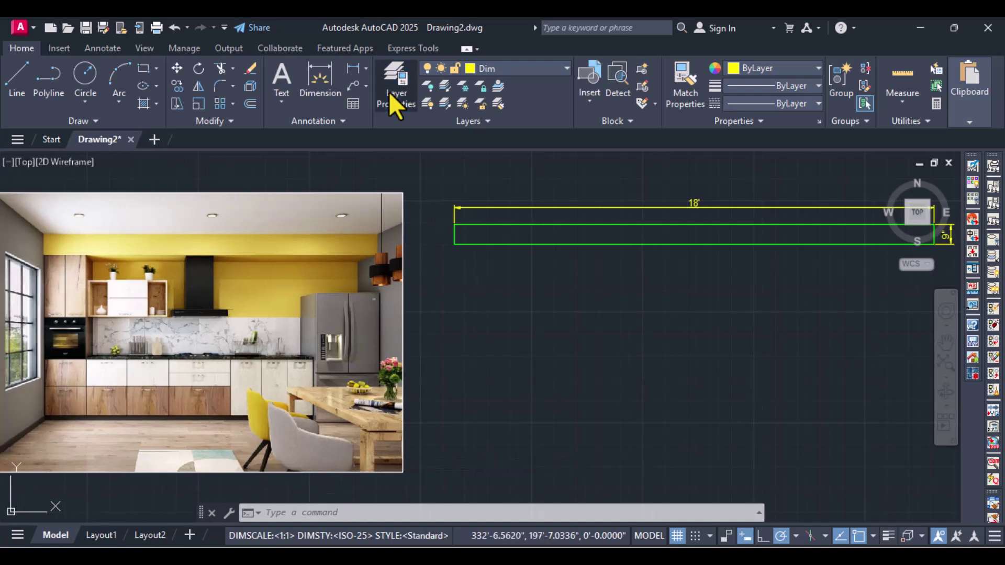
left_click(388, 93)
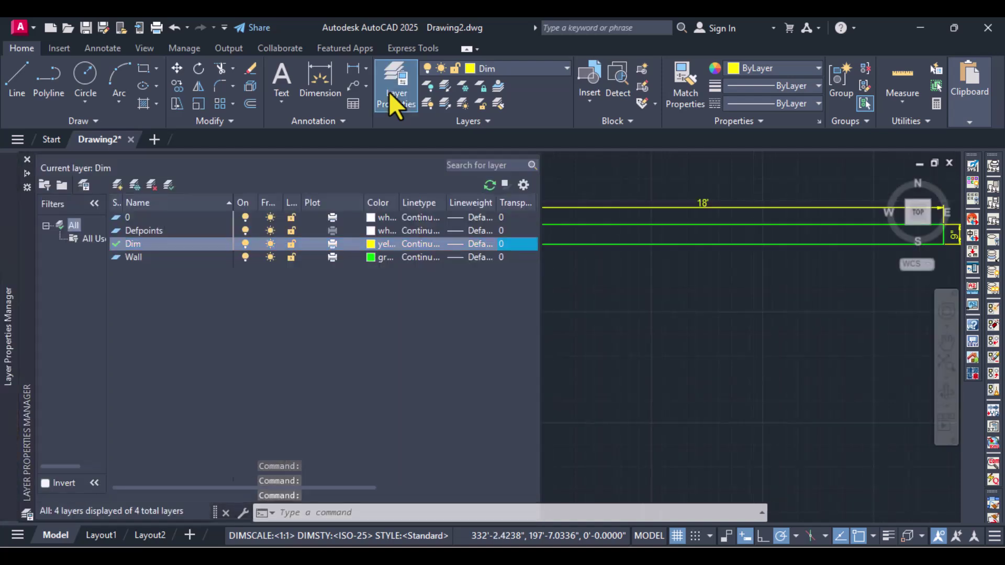
left_click(119, 188)
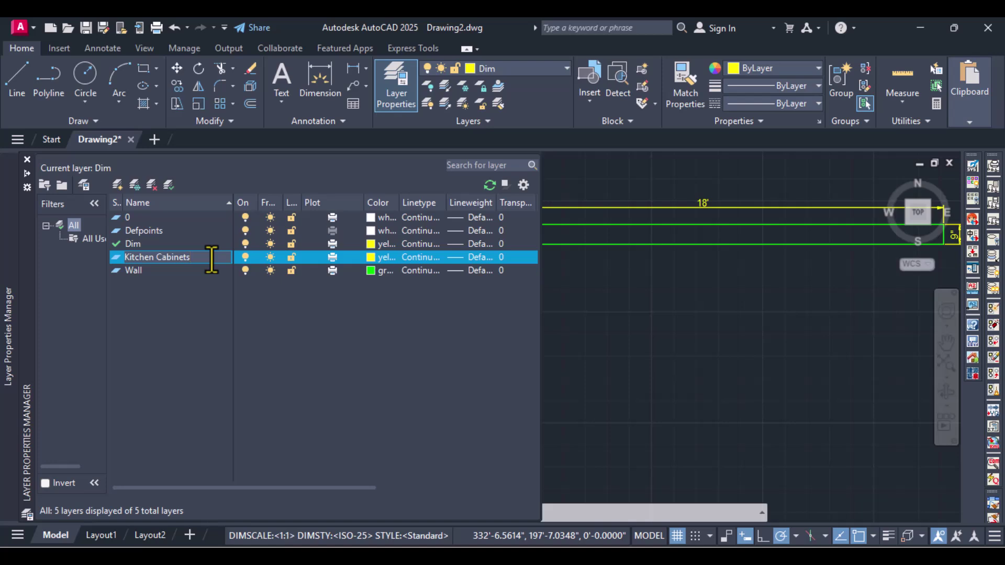
key("Return")
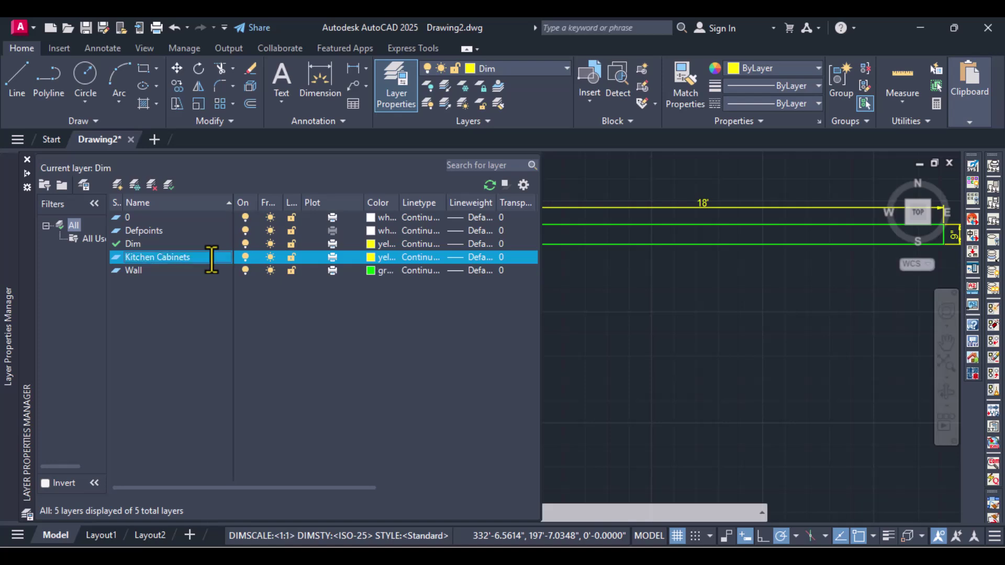
Set the Kitchen Cabinets layer's color to index color 32 and make it the current layer.
left_click(375, 259)
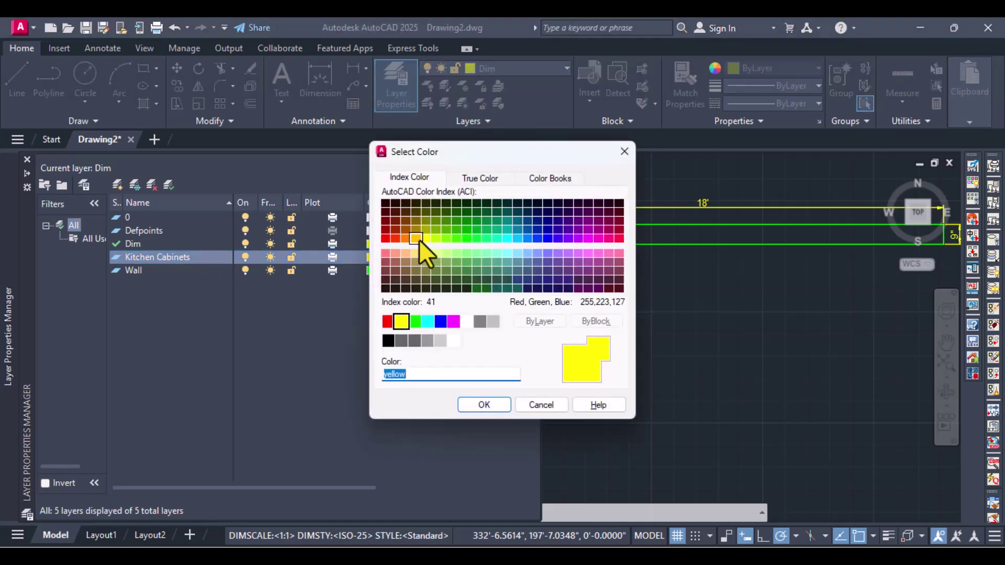
left_click(417, 223)
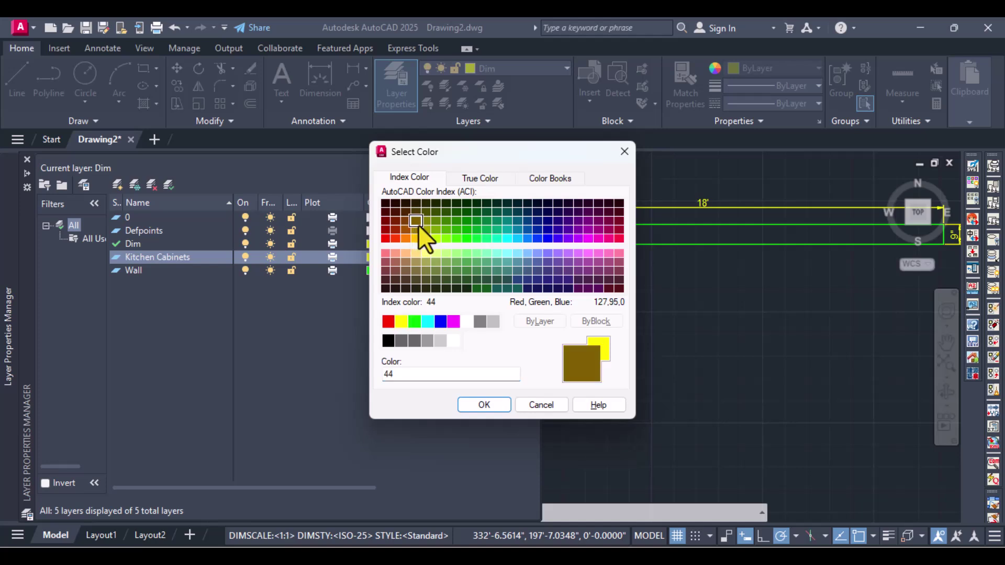
left_click(417, 231)
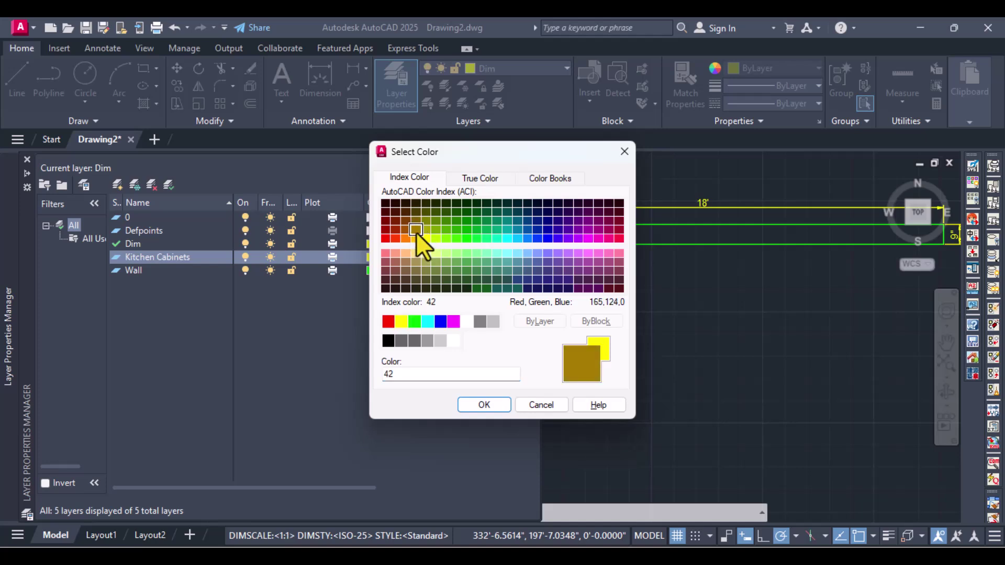
left_click(404, 229)
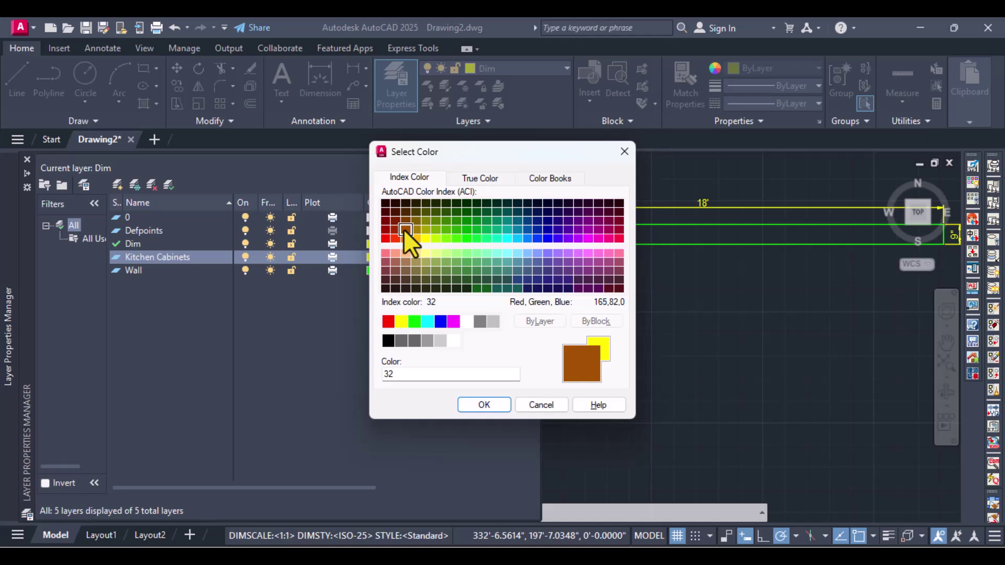
left_click(482, 405)
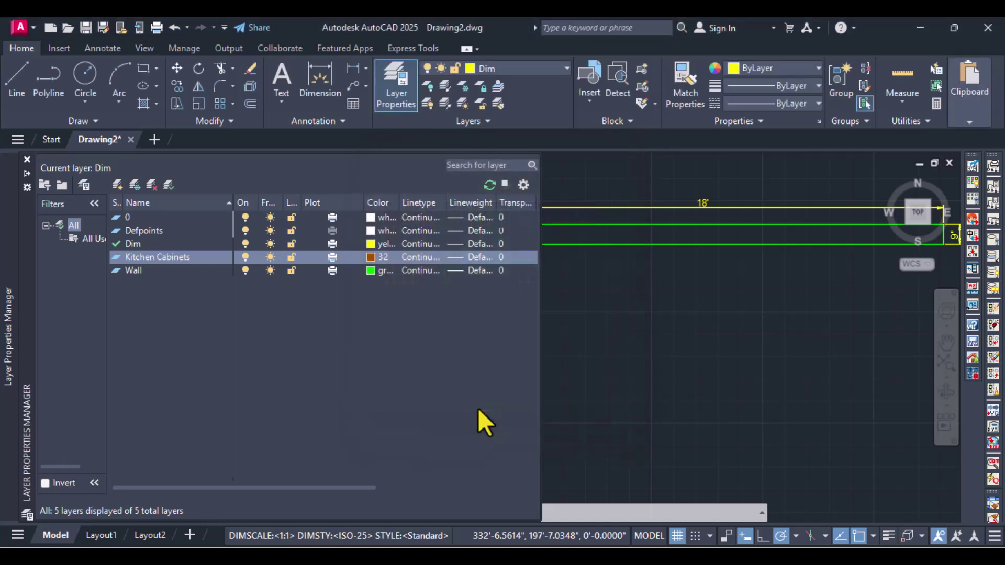
double_click(118, 256)
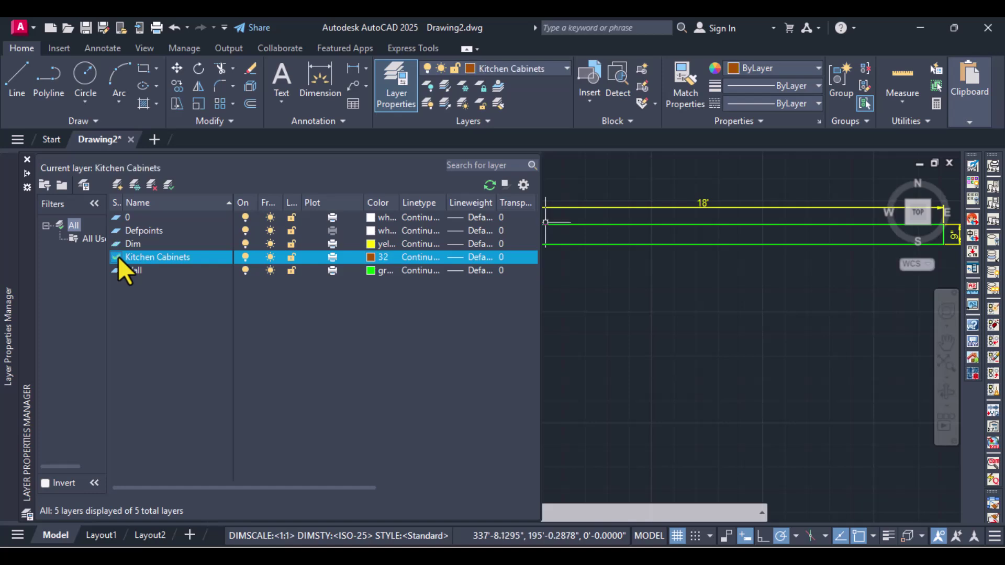
left_click(26, 159)
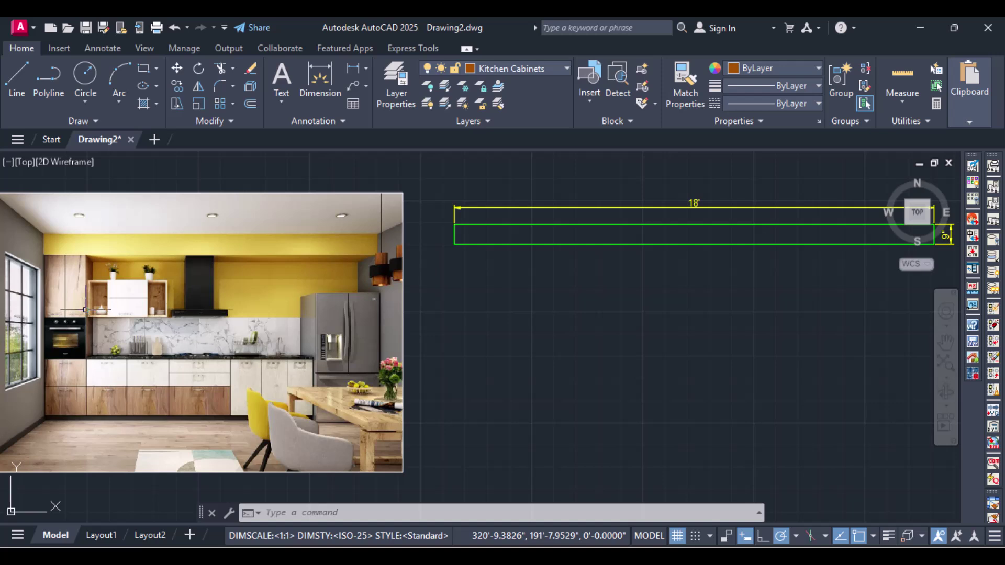
With Ortho on, draw a 2'5" vertical line straight down from the wall's lower-left corner.
left_click(149, 75)
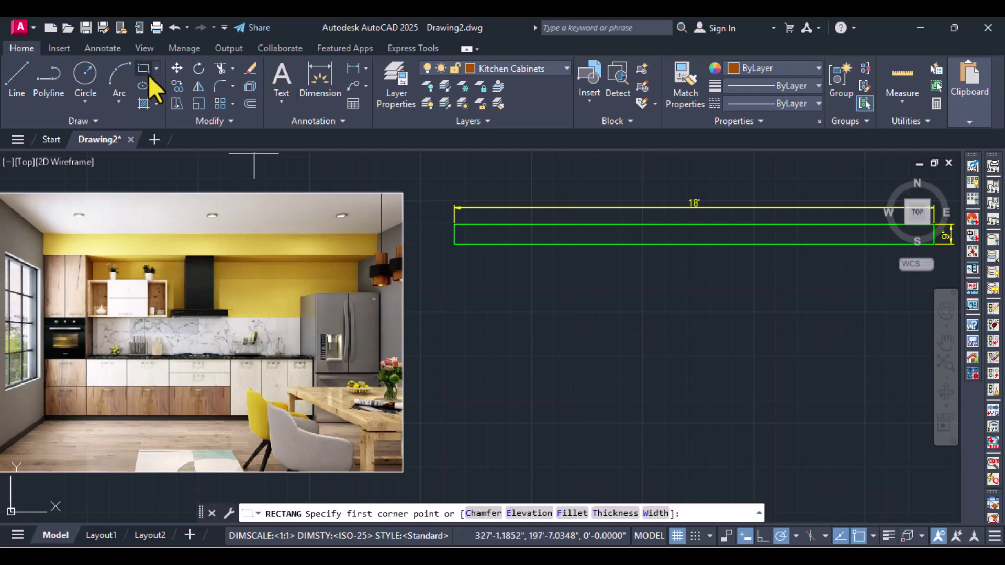
key("Escape")
type("l")
key("Return")
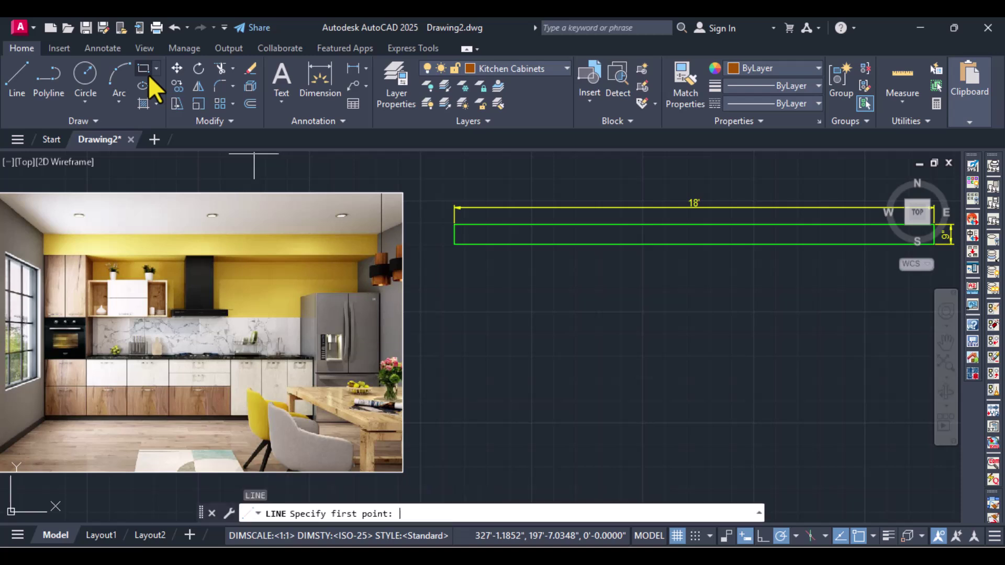
left_click(455, 245)
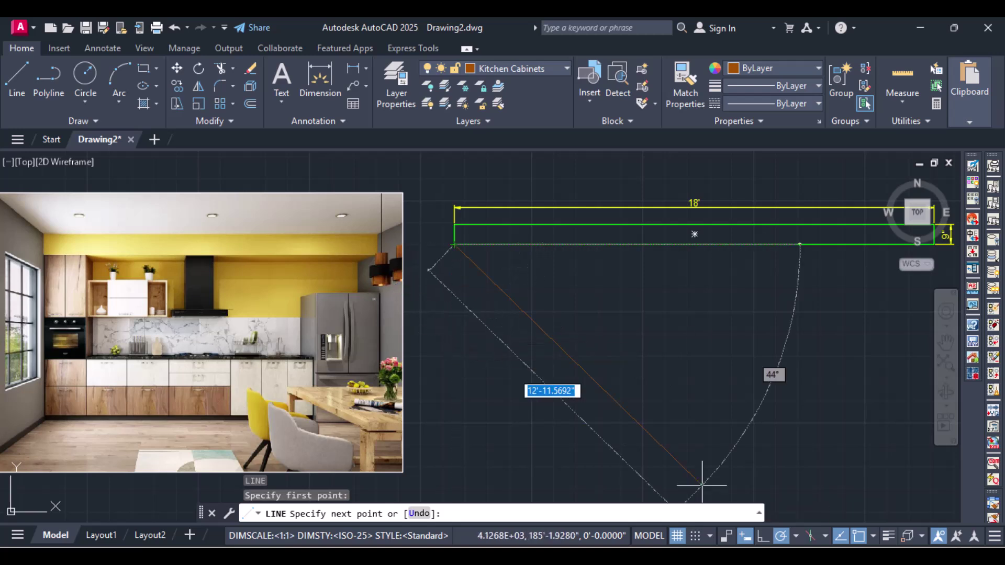
left_click(763, 535)
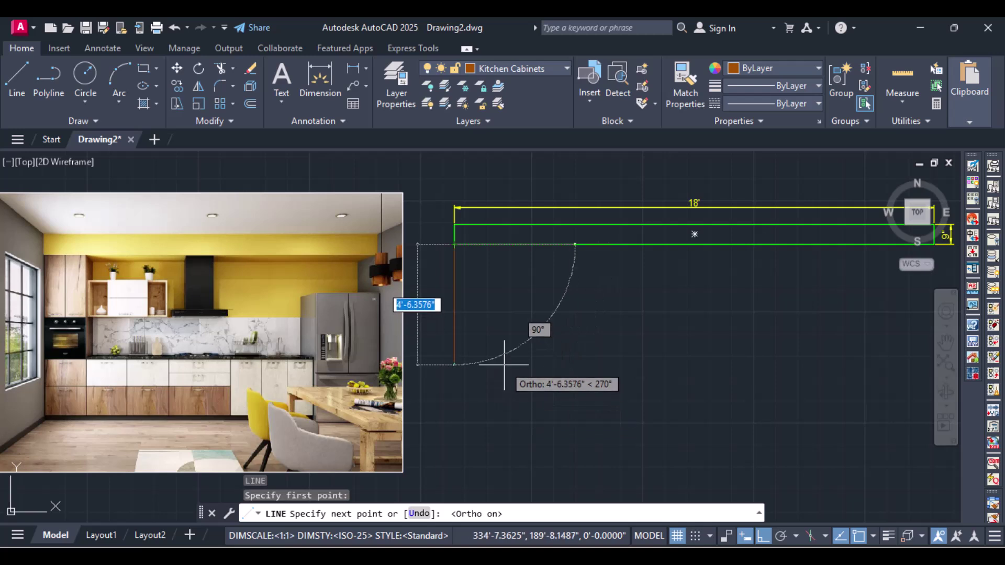
type("2")
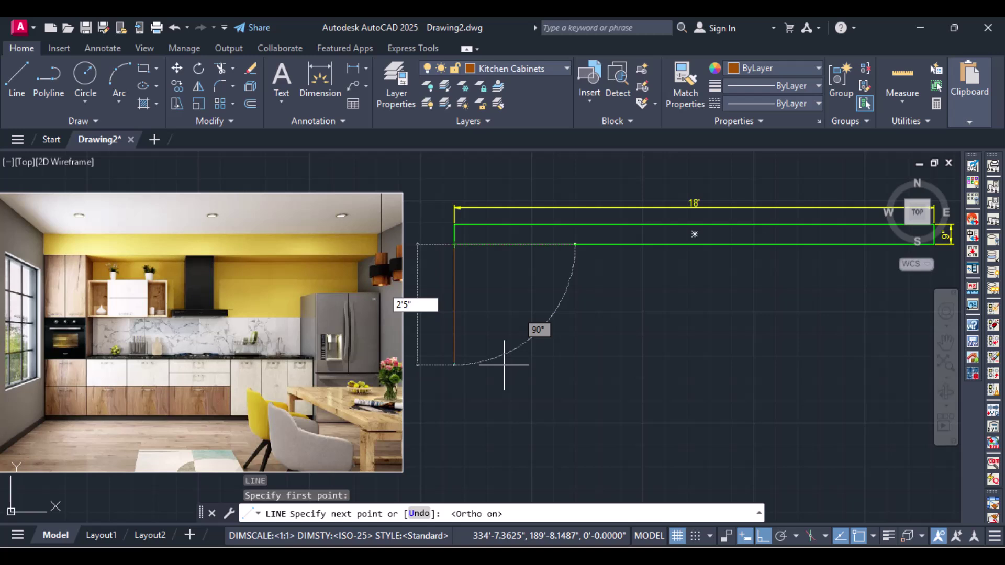
type("'5\"")
key("Return")
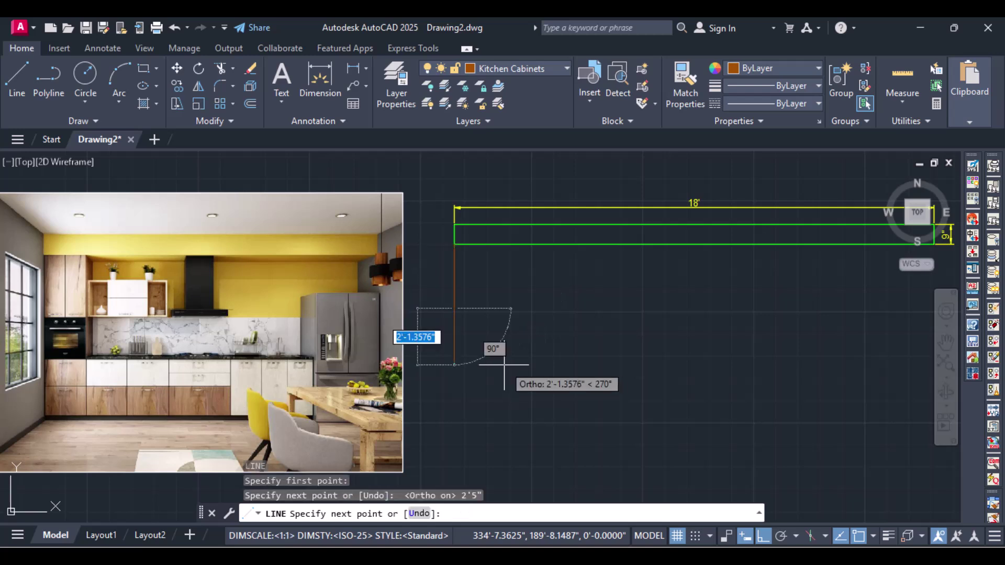
key("Return")
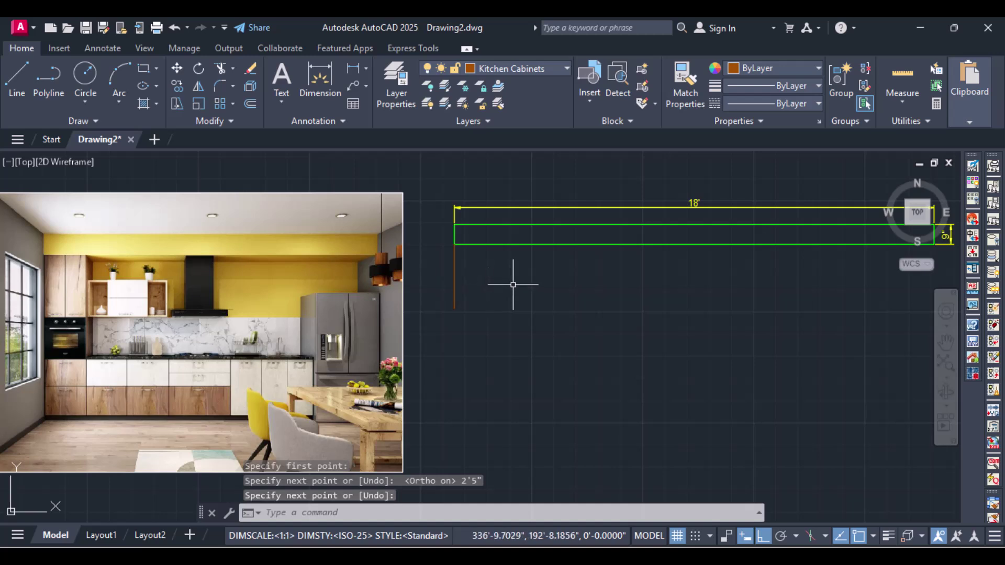
Offset the vertical cabinet line 2' to its right, below the wall.
type("offset")
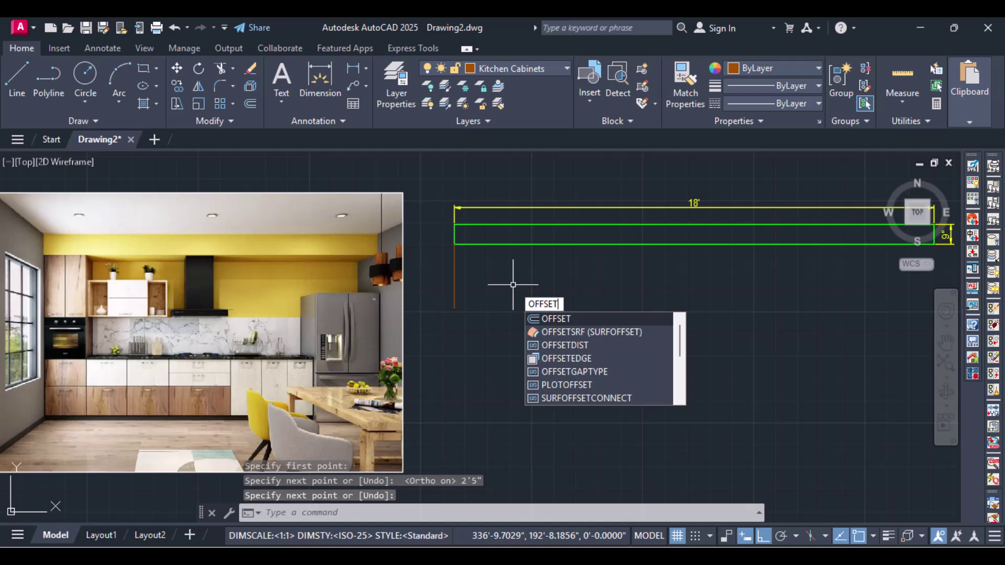
key("Return")
type("2'")
key("Return")
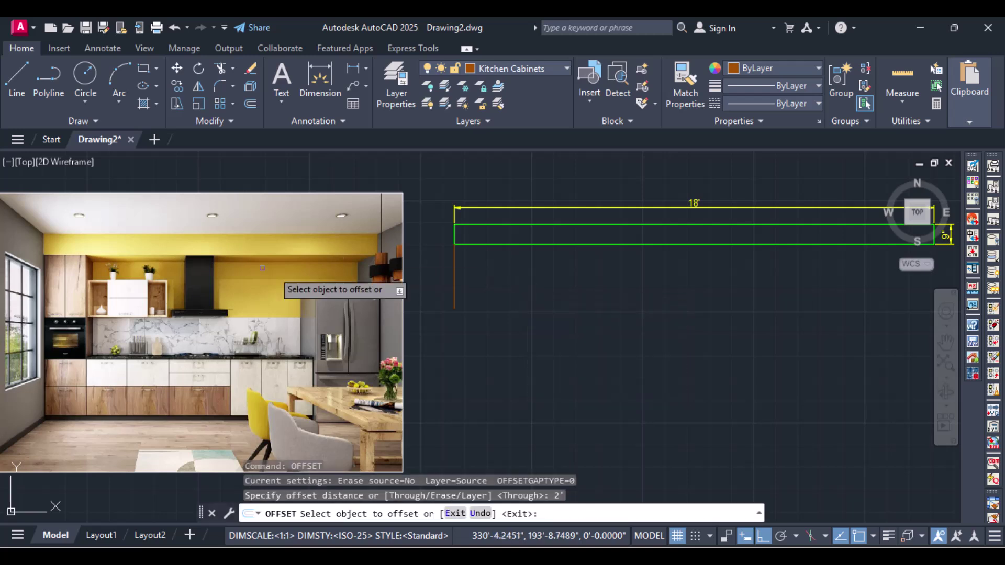
left_click(454, 277)
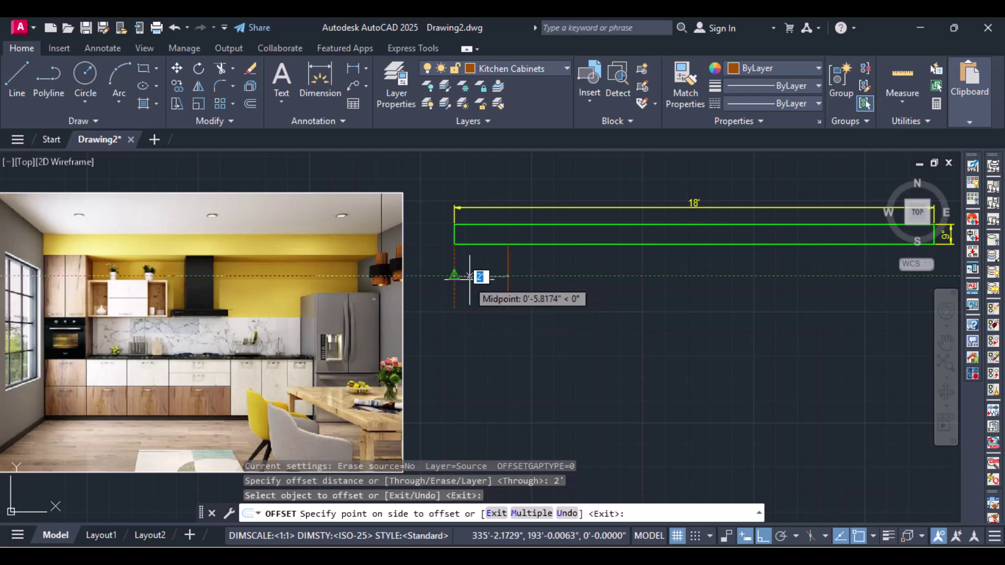
left_click(497, 281)
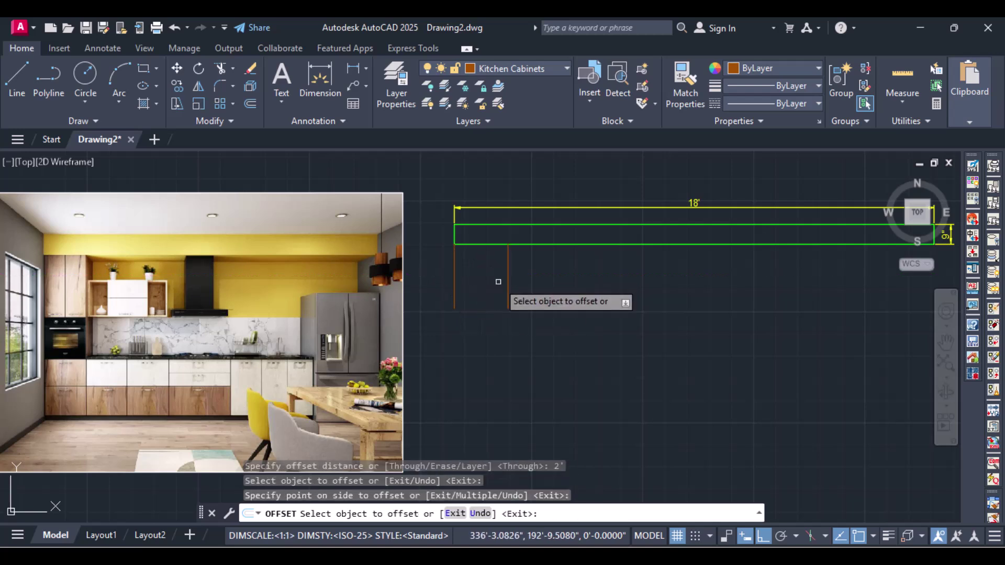
key("Return")
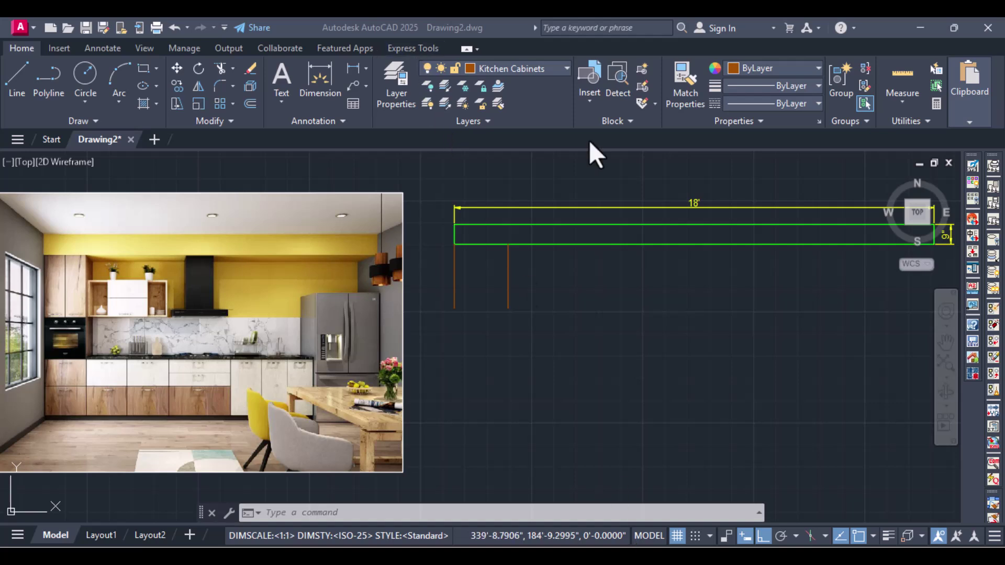
left_click(524, 70)
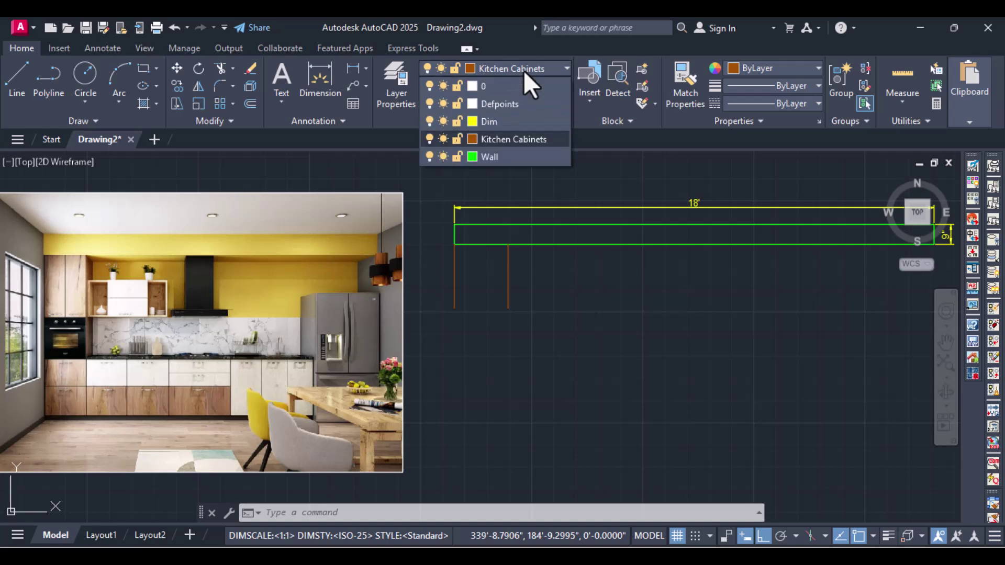
left_click(457, 124)
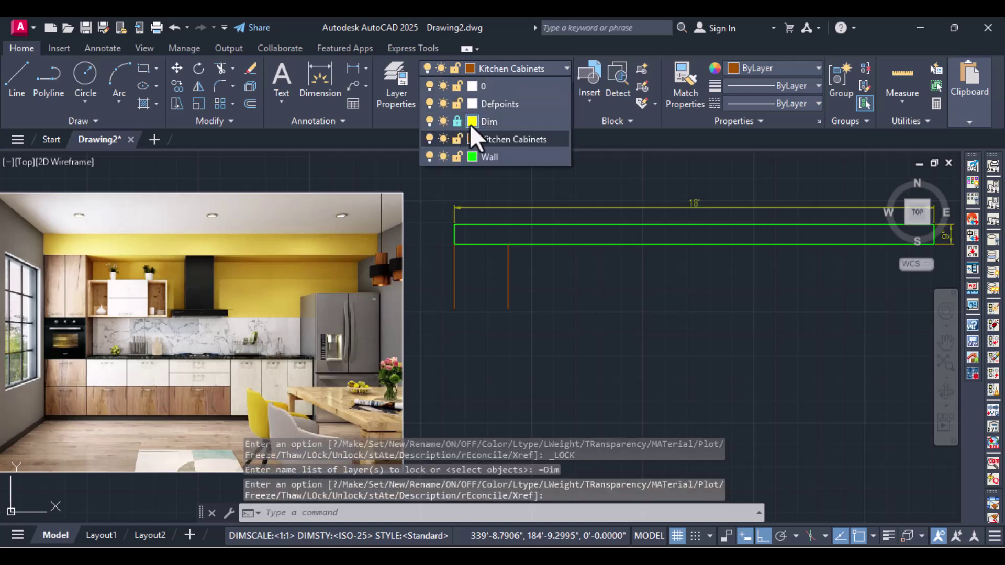
left_click(471, 124)
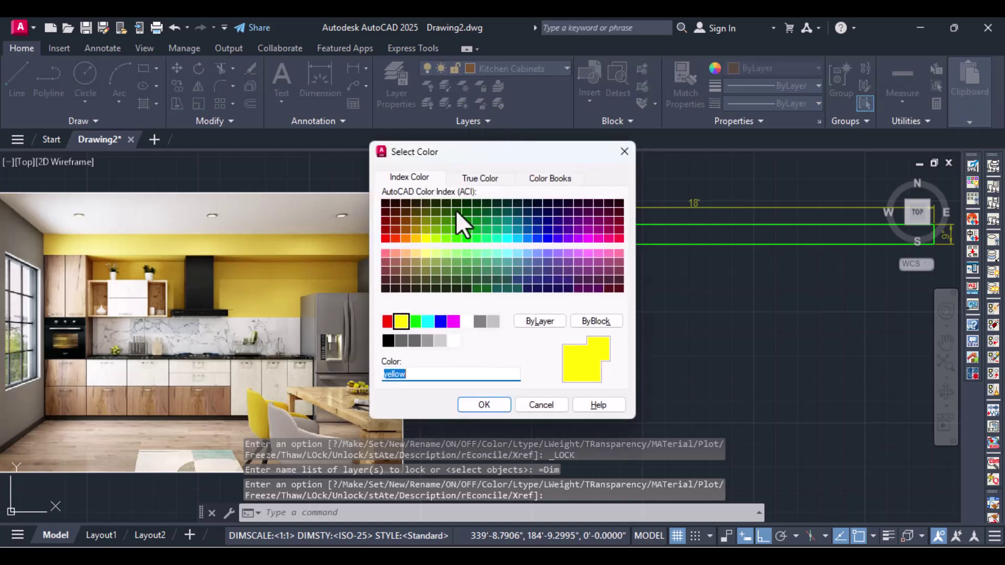
left_click(484, 396)
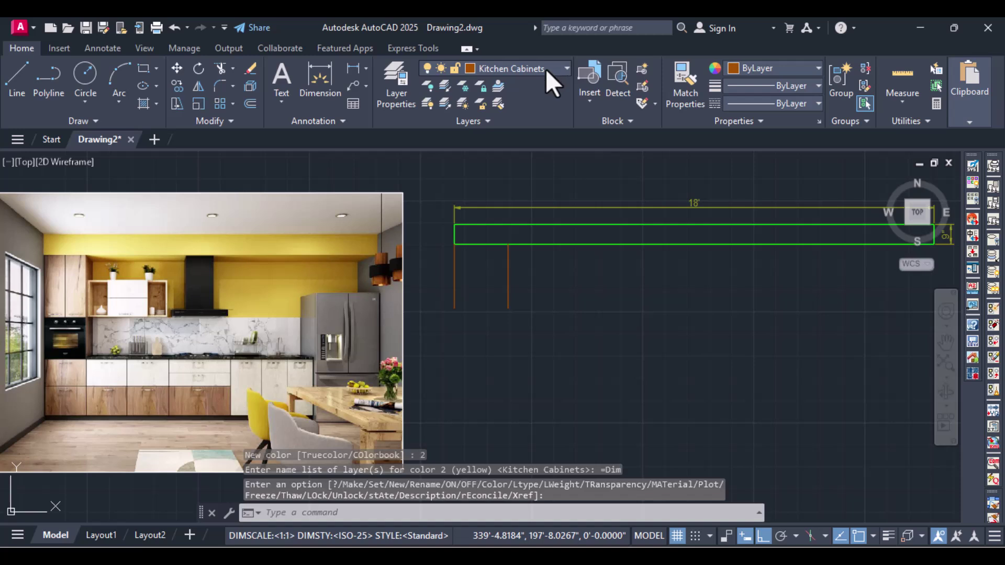
left_click(545, 69)
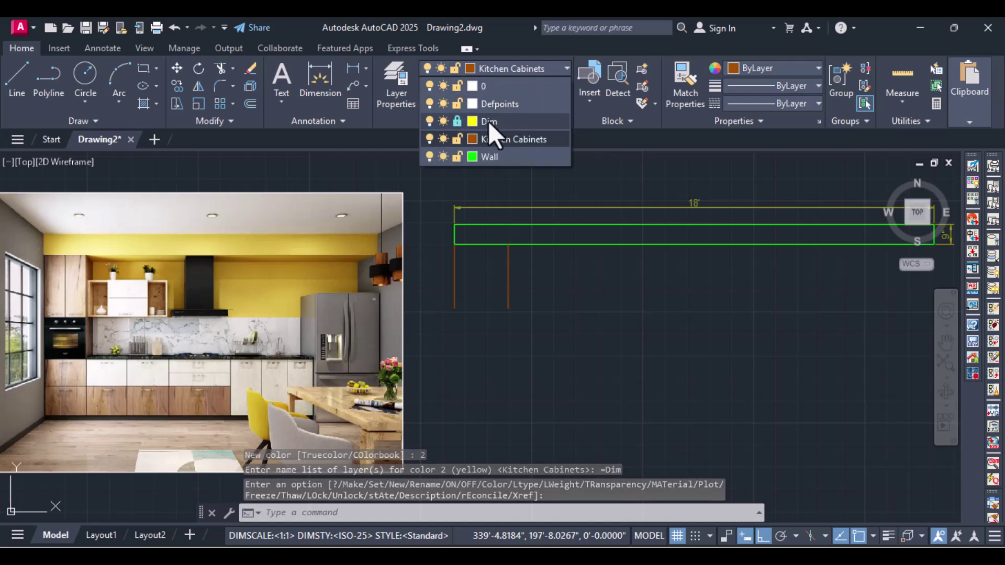
left_click(457, 121)
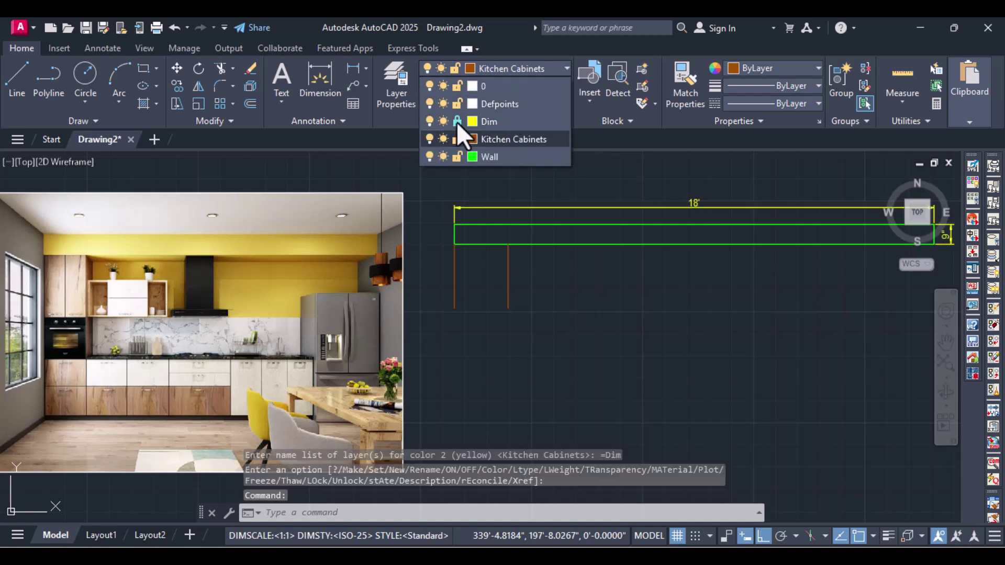
Make Dim the current layer and add a linear dimension for the left cabinet line's length, placed just to its left.
left_click(514, 122)
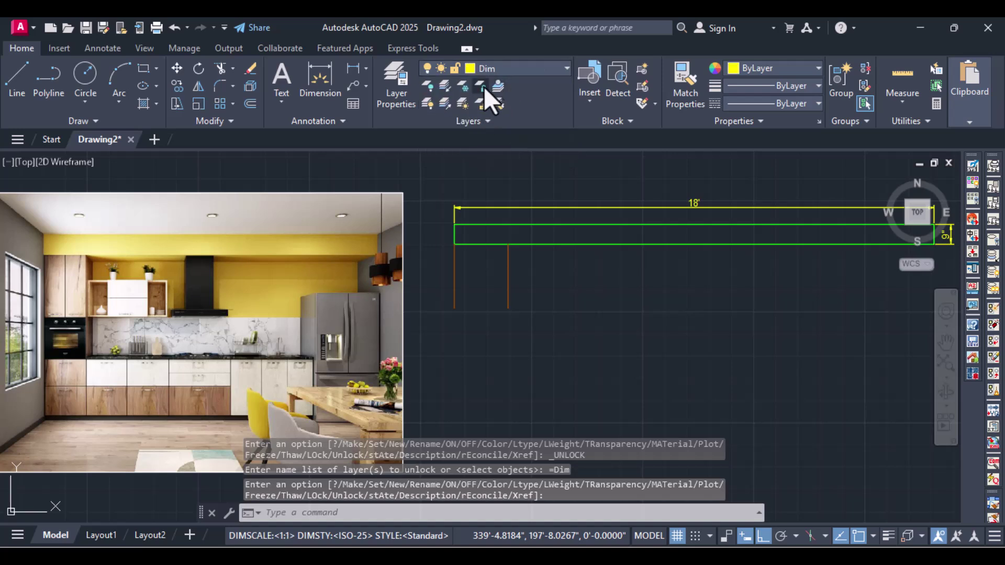
left_click(346, 66)
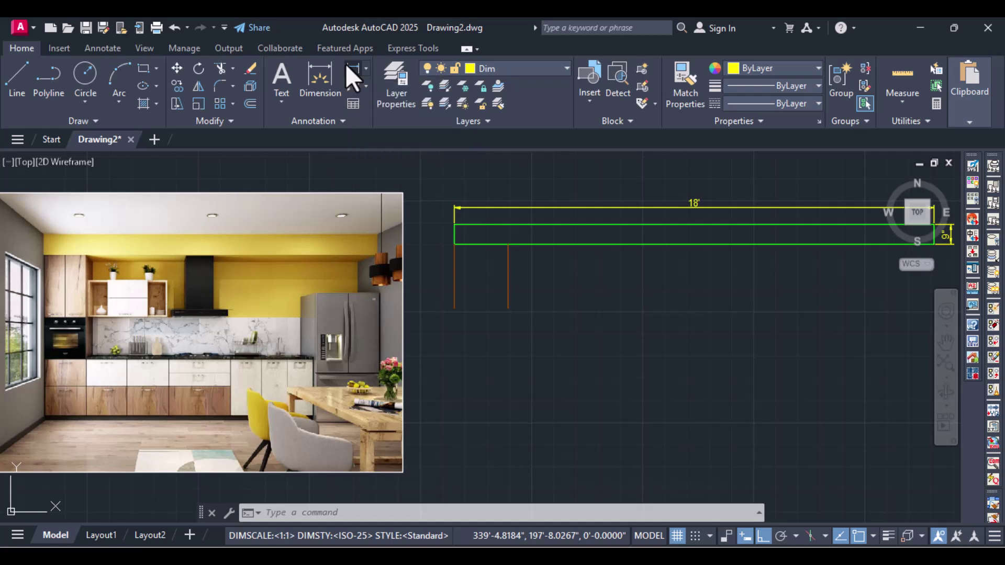
left_click(454, 244)
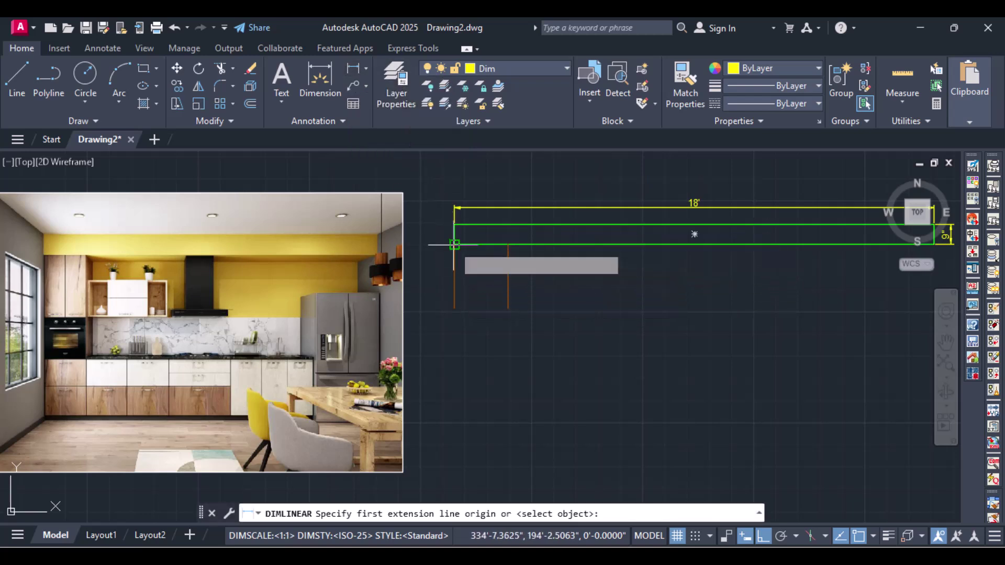
left_click(454, 308)
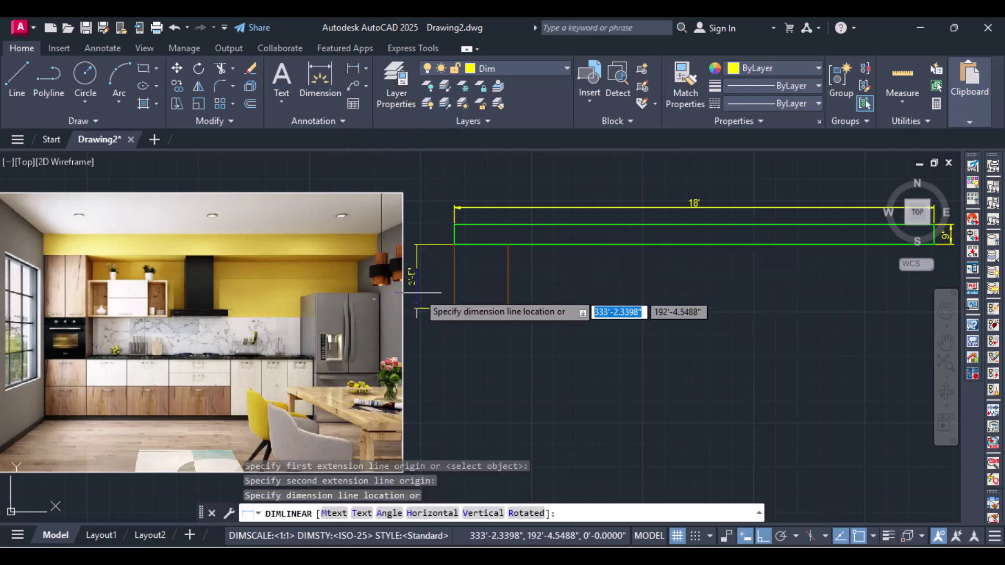
left_click(434, 311)
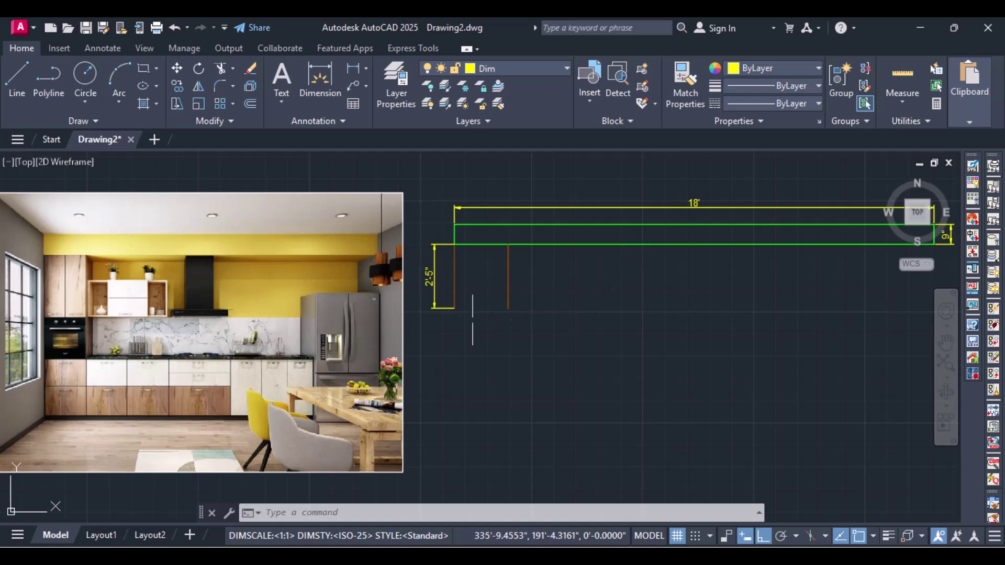
Draw a horizontal line joining the lower ends of the two vertical cabinet lines.
left_click(12, 81)
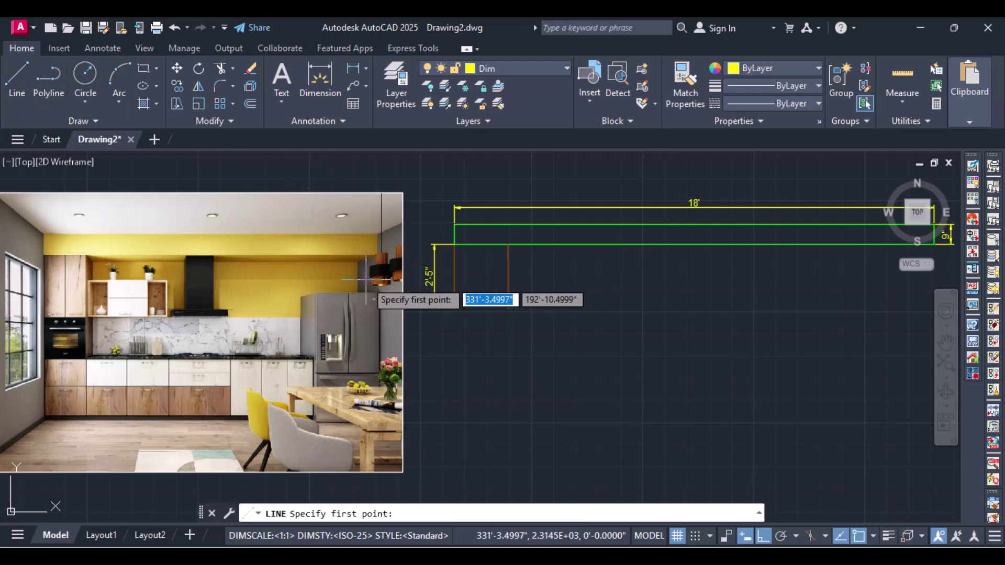
left_click(455, 308)
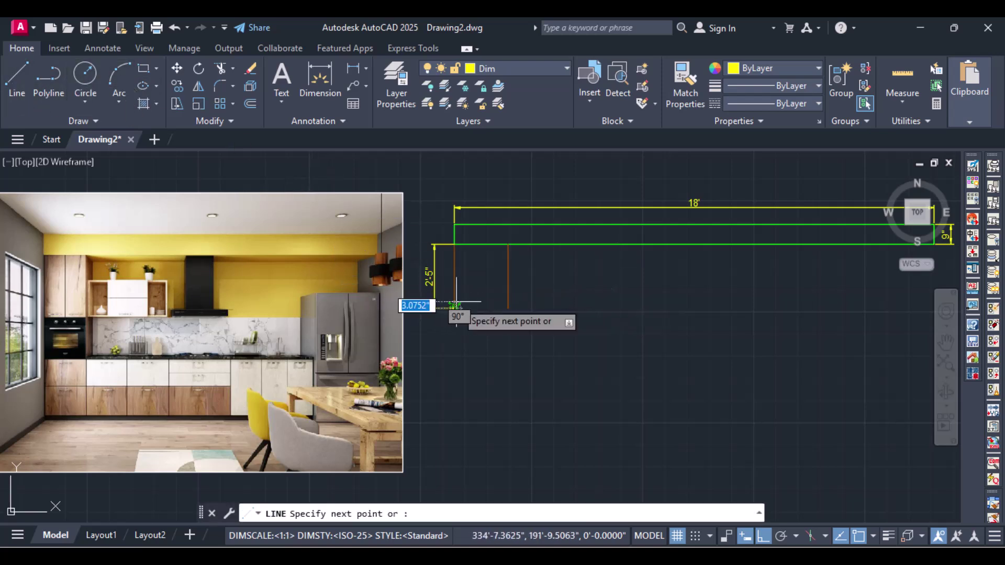
left_click(506, 309)
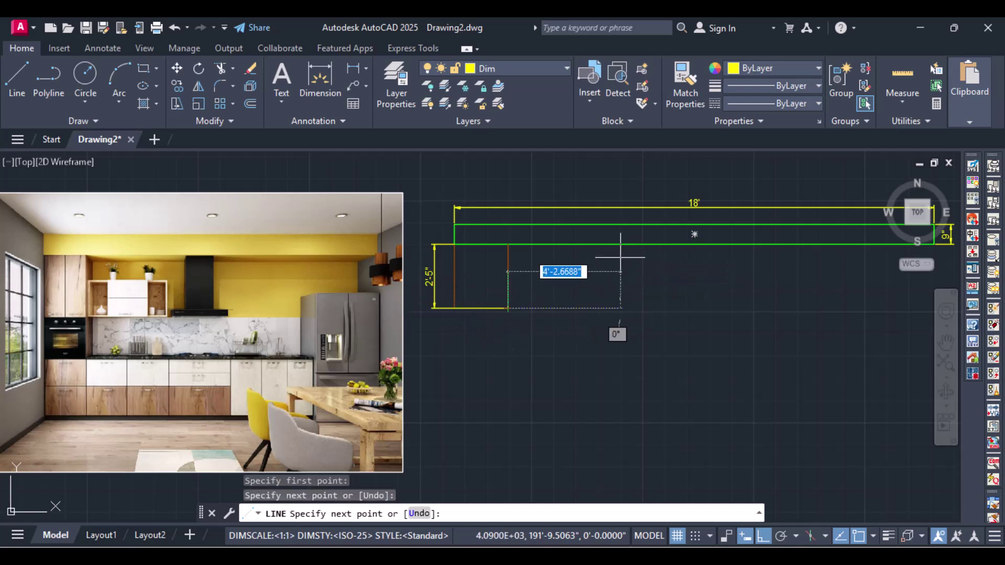
key("Return")
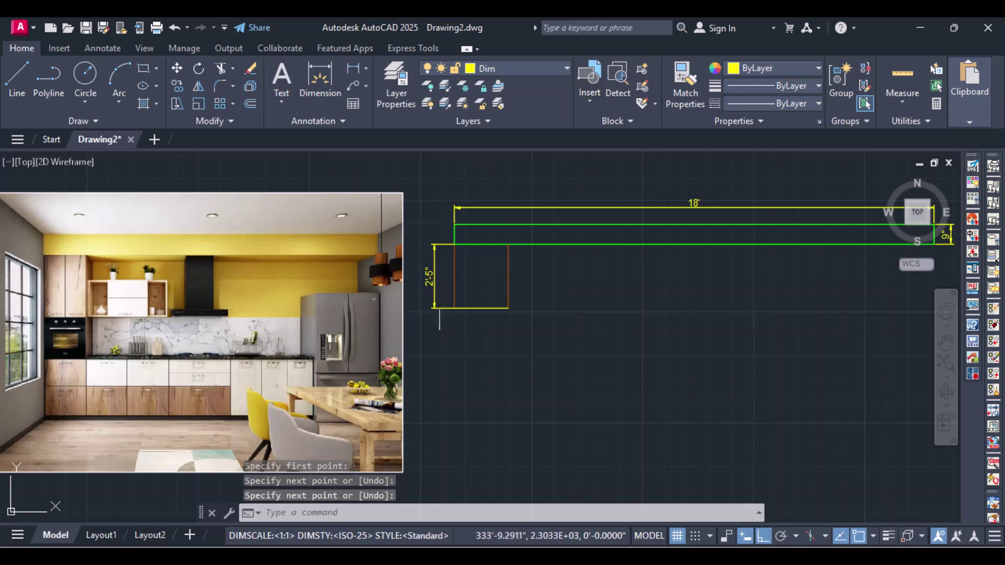
Move the cabinet's bottom line to the Kitchen Cabinets layer and clear the selection.
left_click(486, 311)
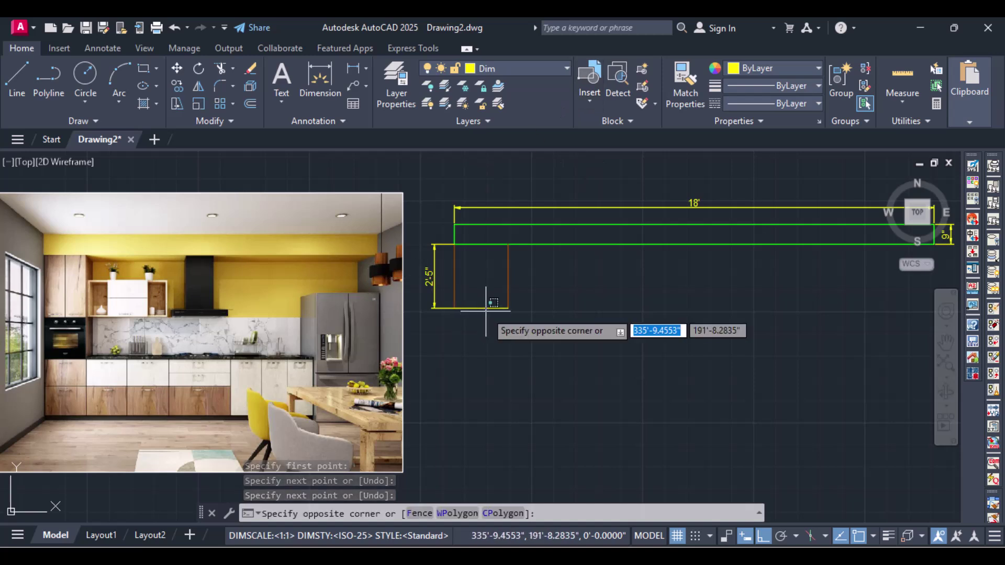
left_click(488, 308)
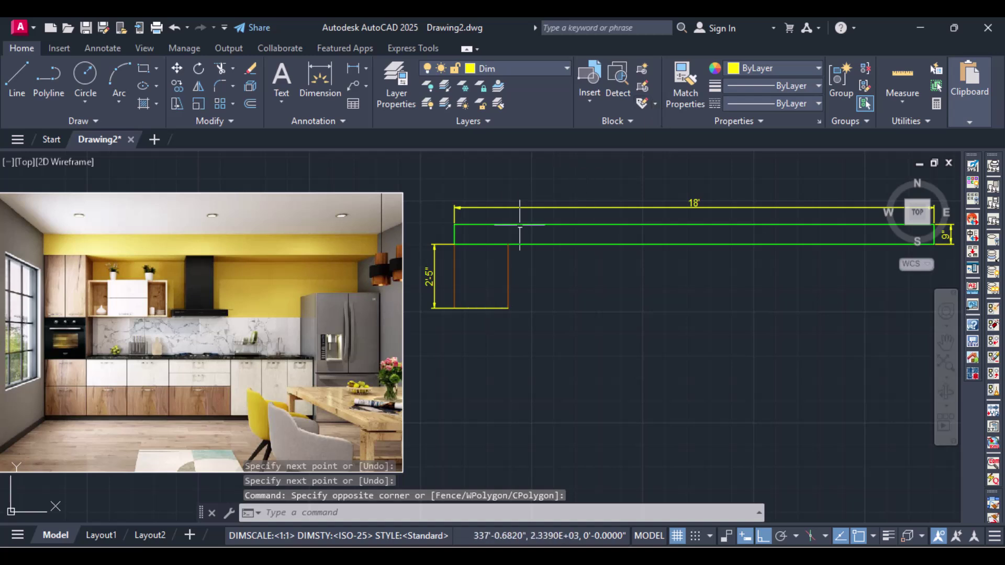
left_click(477, 308)
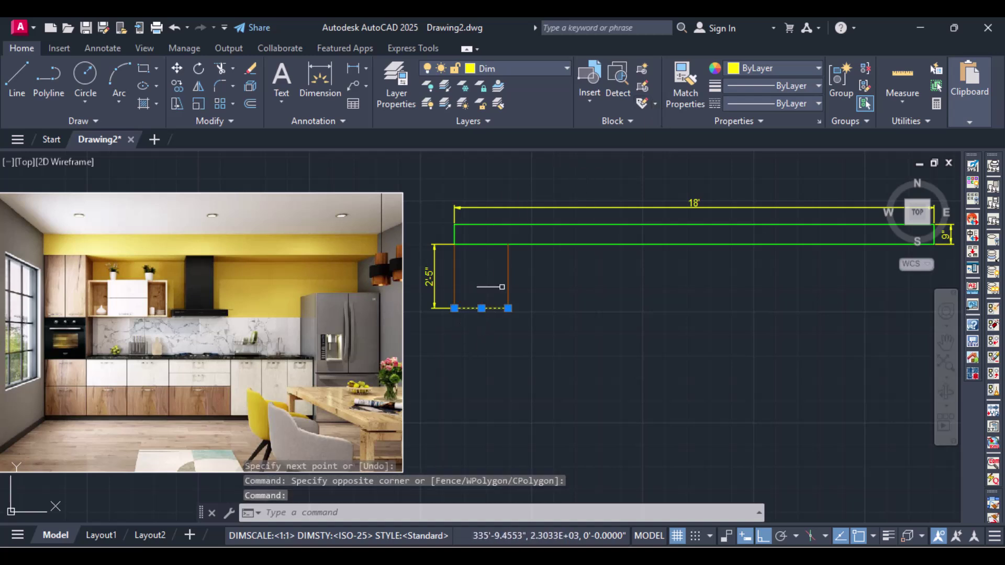
left_click(534, 65)
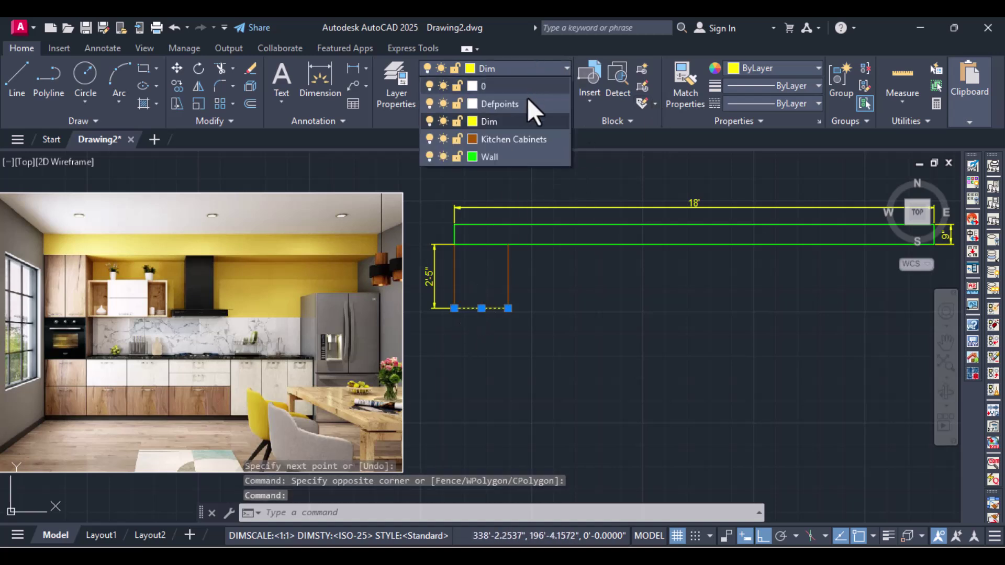
left_click(523, 142)
left_click(479, 308)
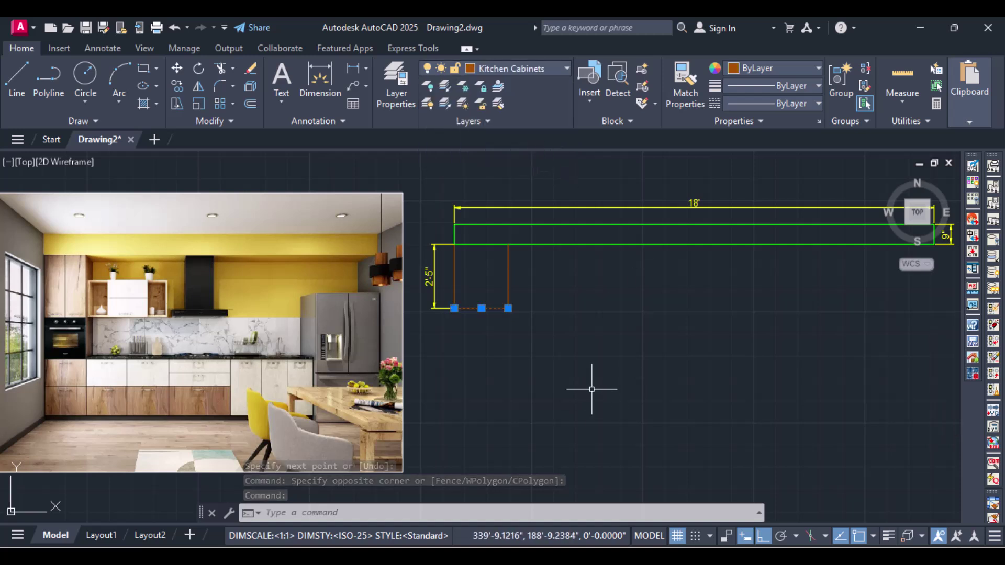
key("Escape")
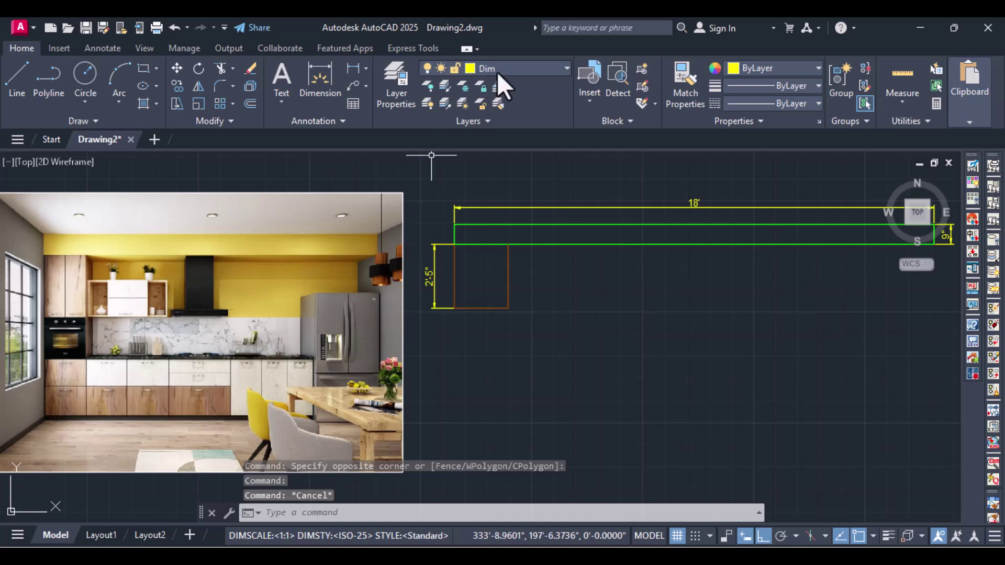
Add a linear dimension for the cabinet's width, placed just below its bottom line.
left_click(347, 68)
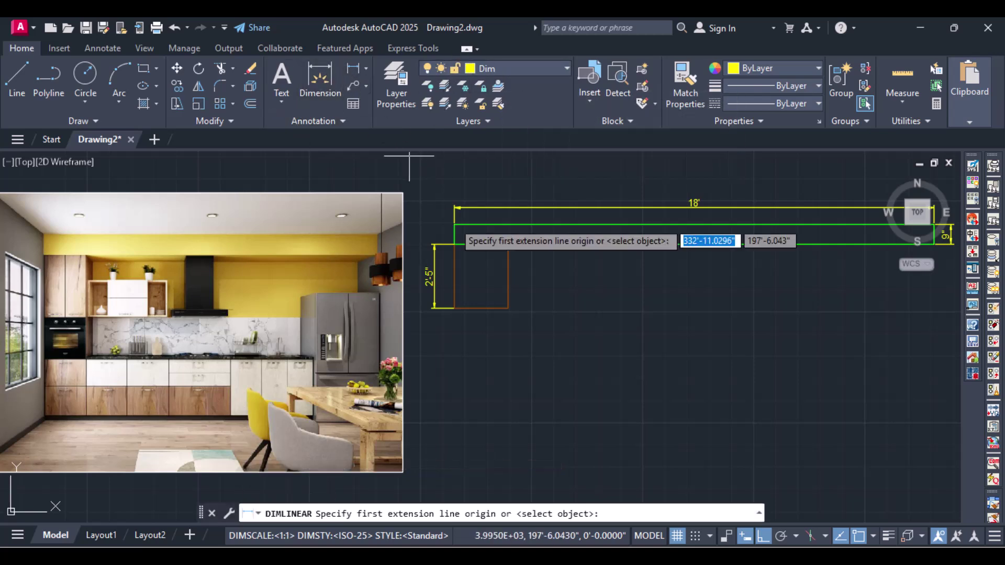
left_click(446, 307)
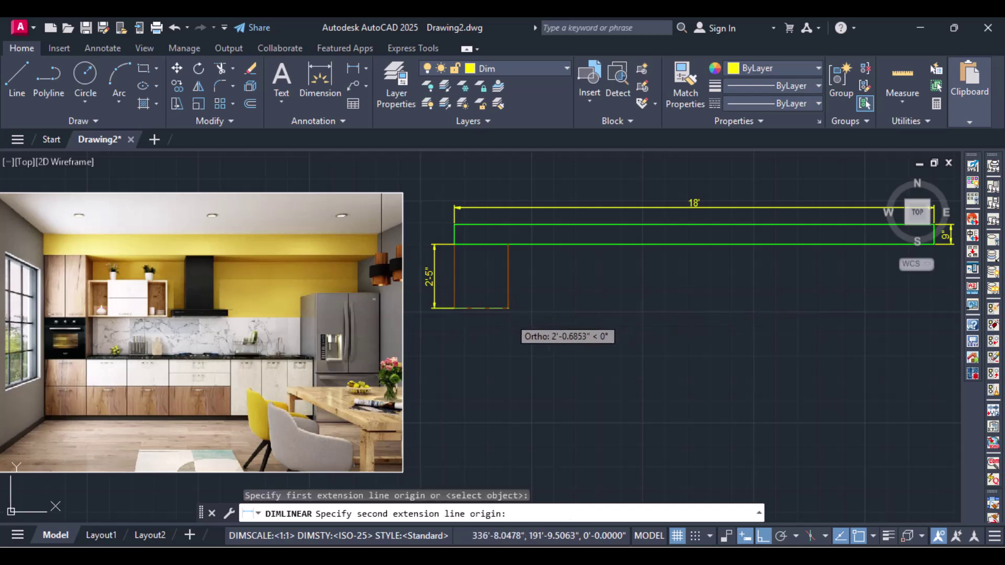
left_click(507, 308)
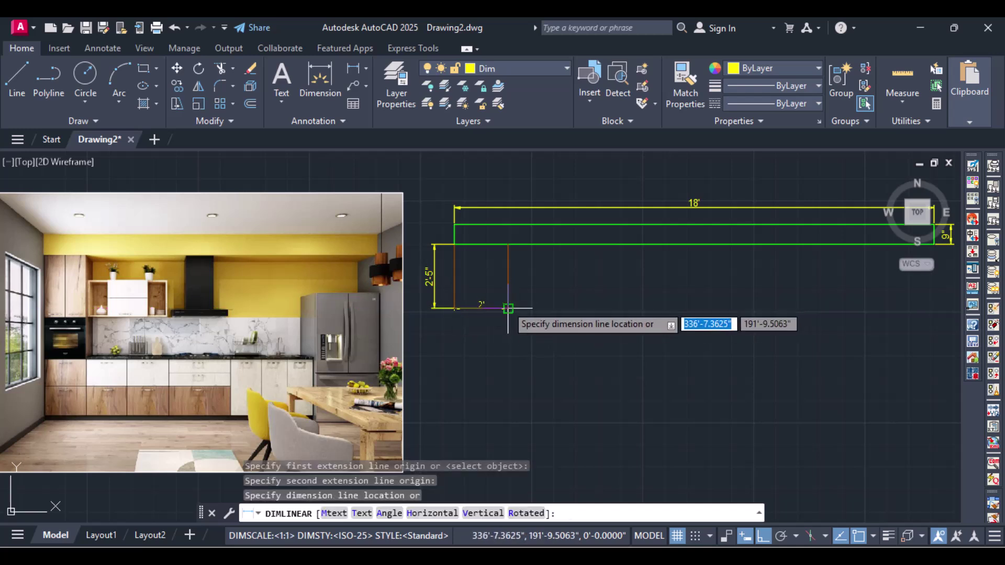
left_click(486, 325)
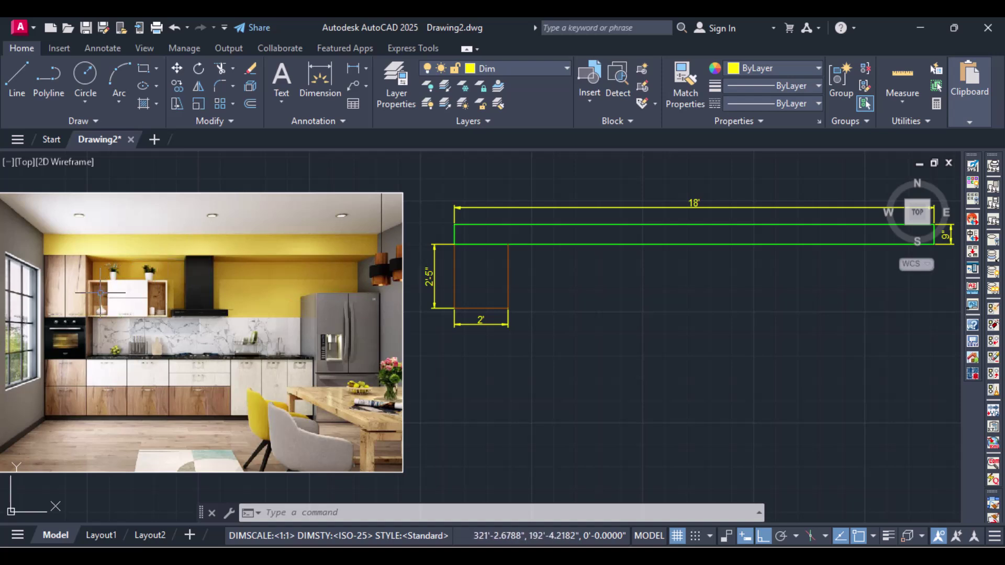
Offset the first cabinet's right vertical line 1' to its right.
type("o")
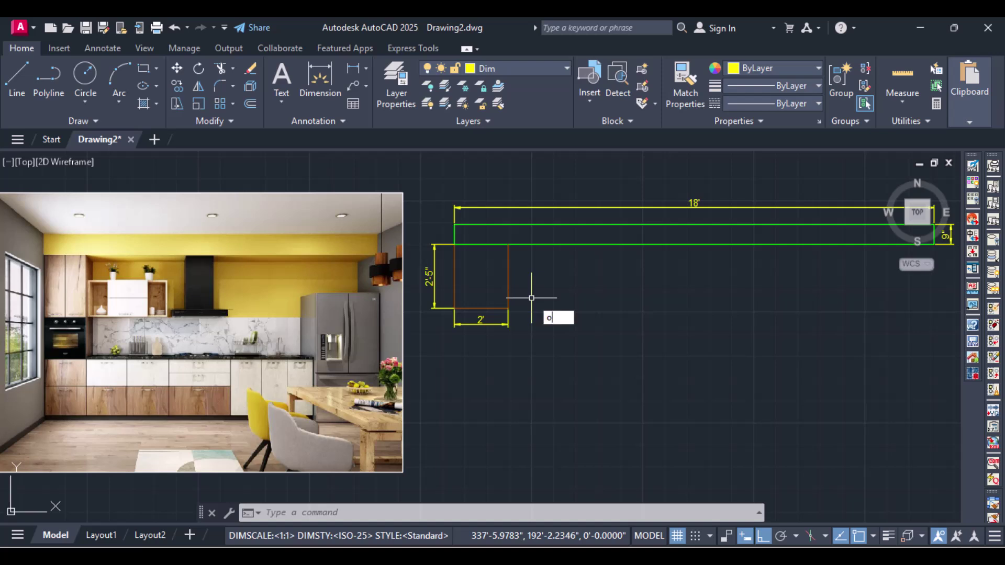
type("ffset")
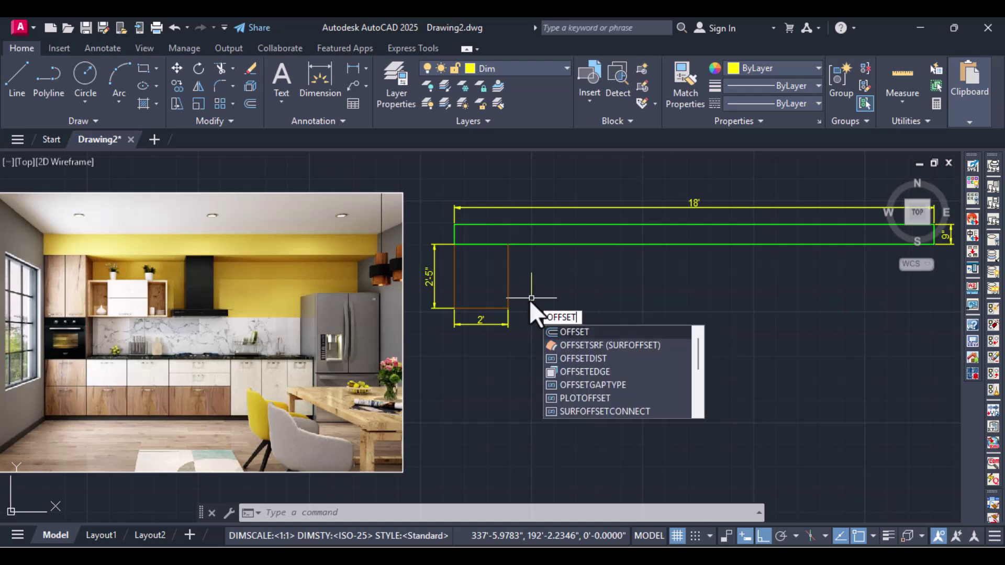
key("Return")
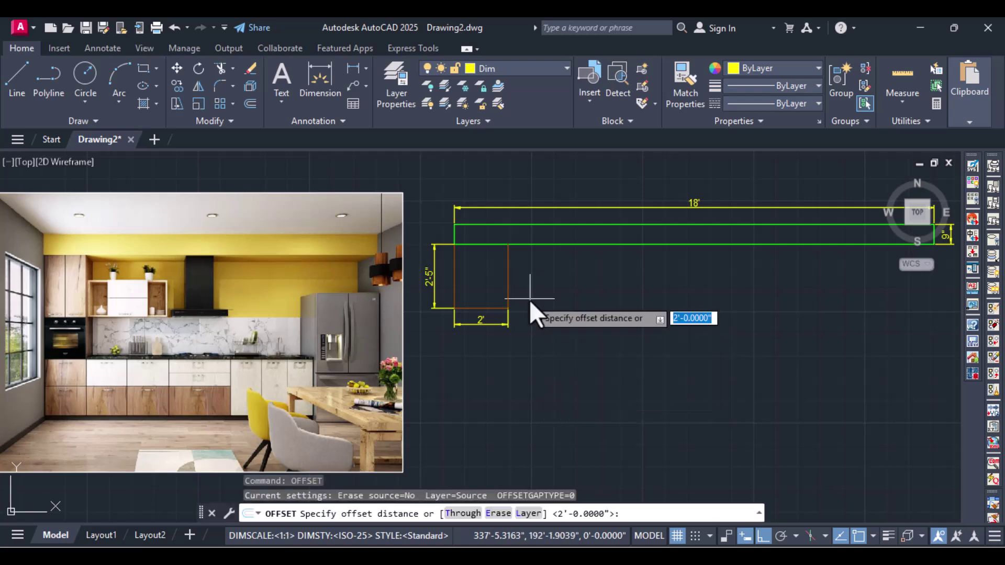
type("1'")
key("Return")
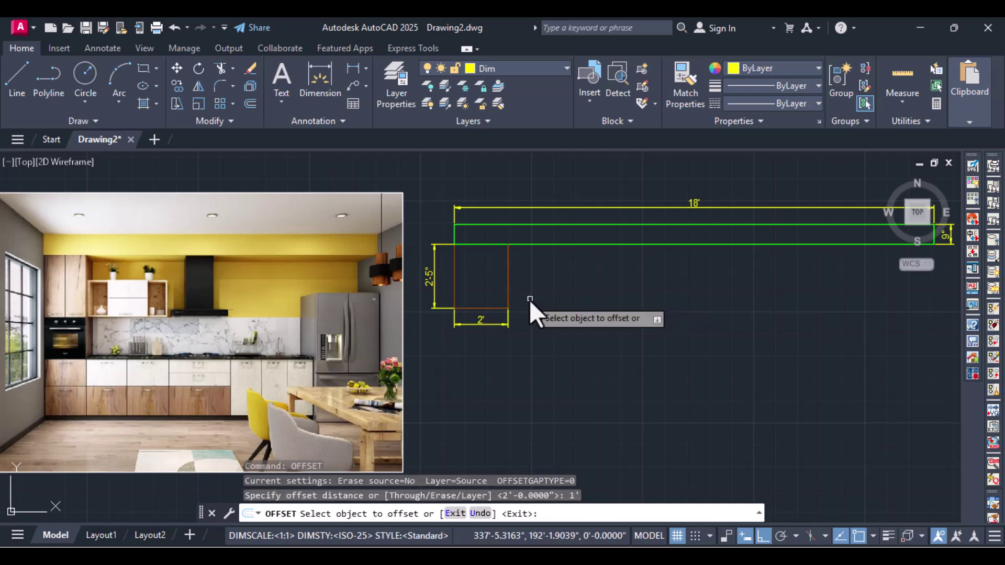
left_click(505, 290)
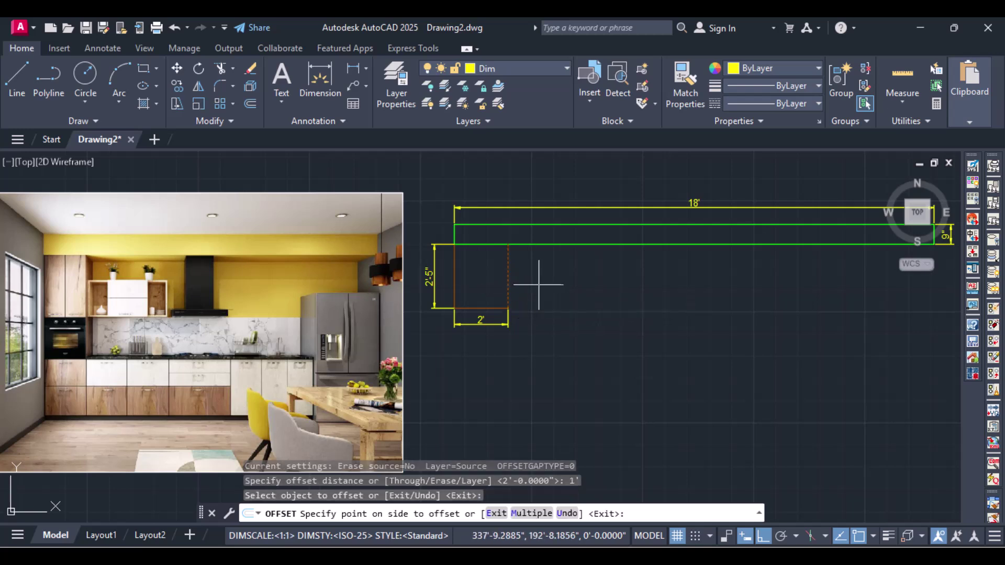
left_click(538, 288)
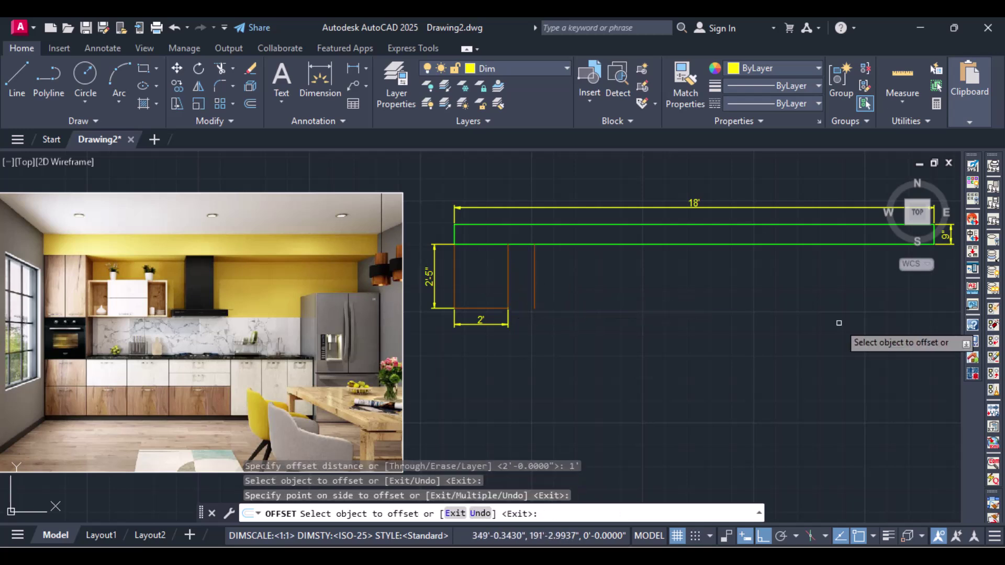
key("Return")
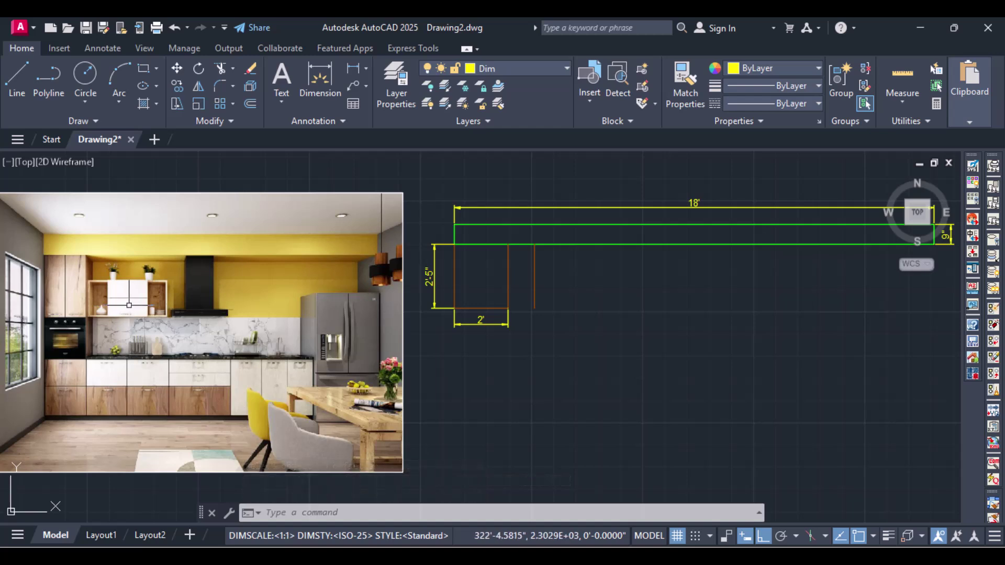
left_click(600, 309)
type("off")
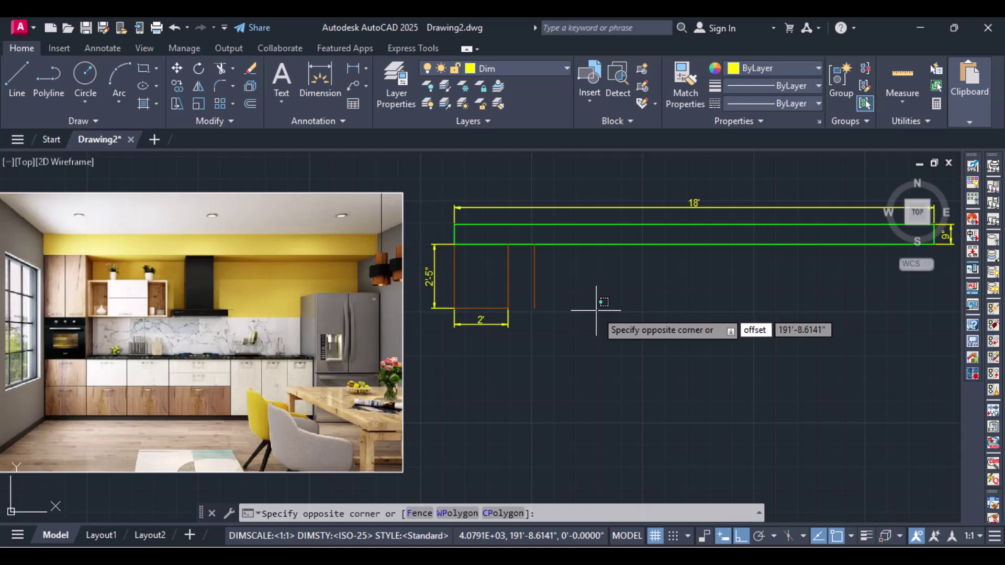
type("set")
key("Escape")
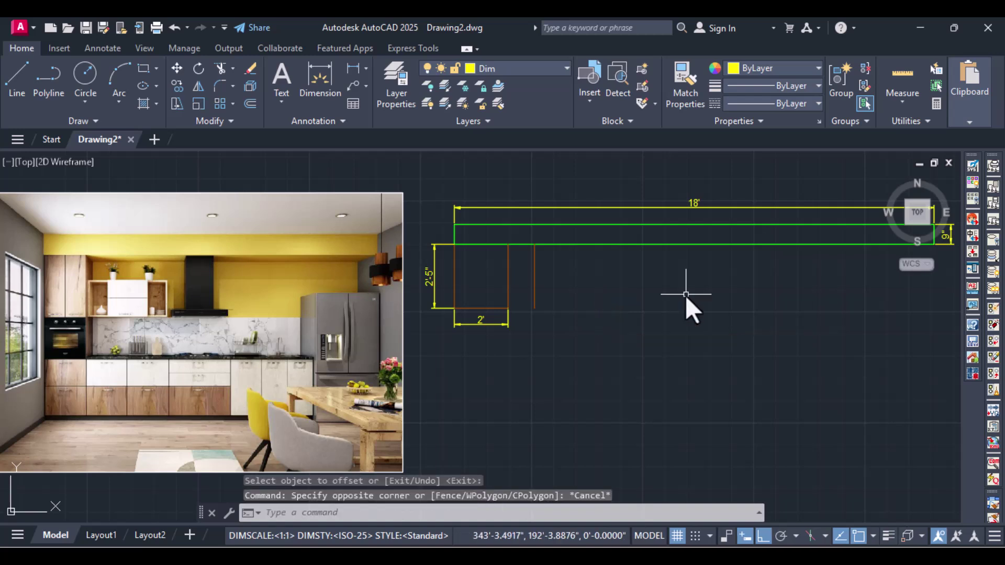
Offset the rightmost vertical cabinet line 2' to its right.
type("off")
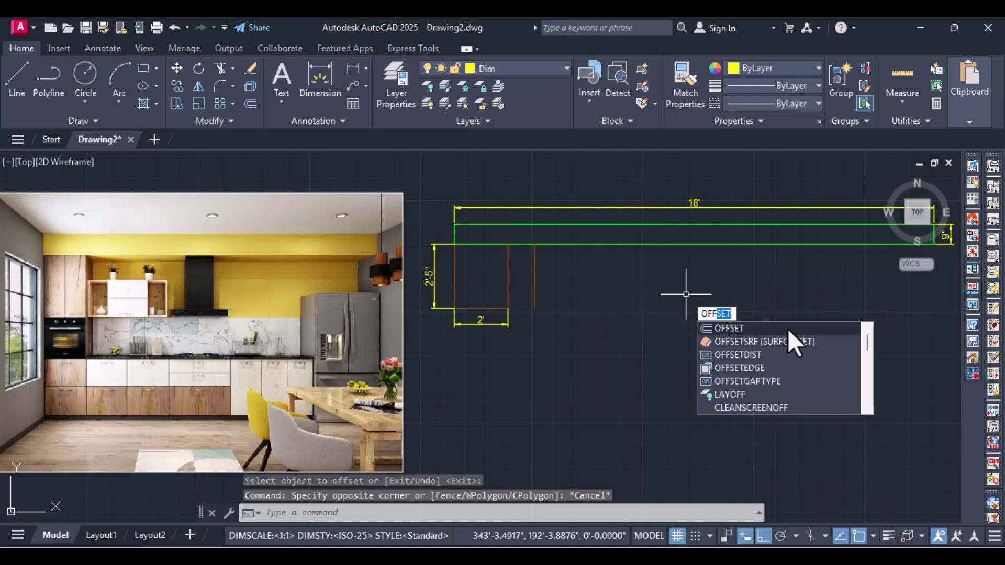
key("Return")
type("2")
key("Return")
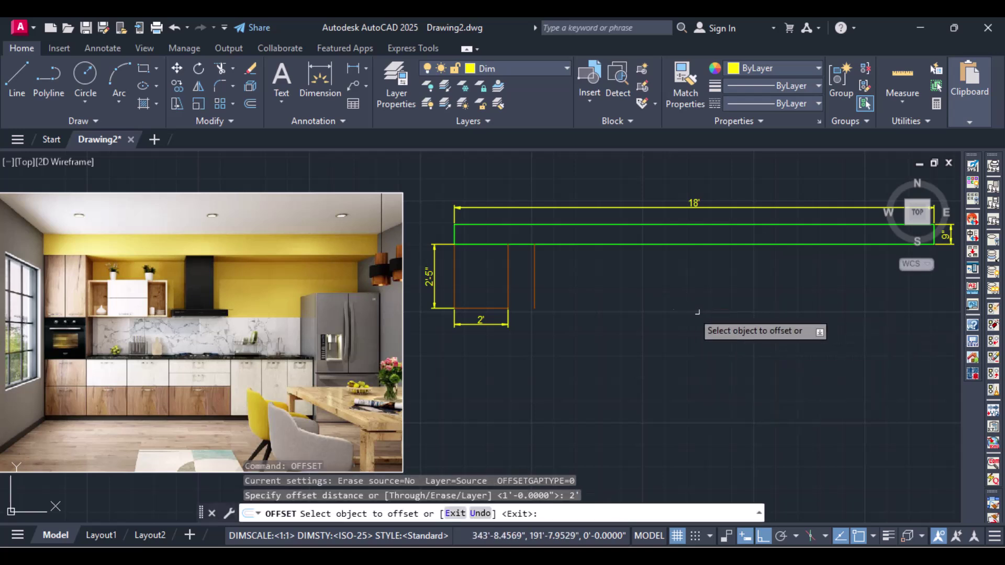
left_click(534, 293)
left_click(617, 293)
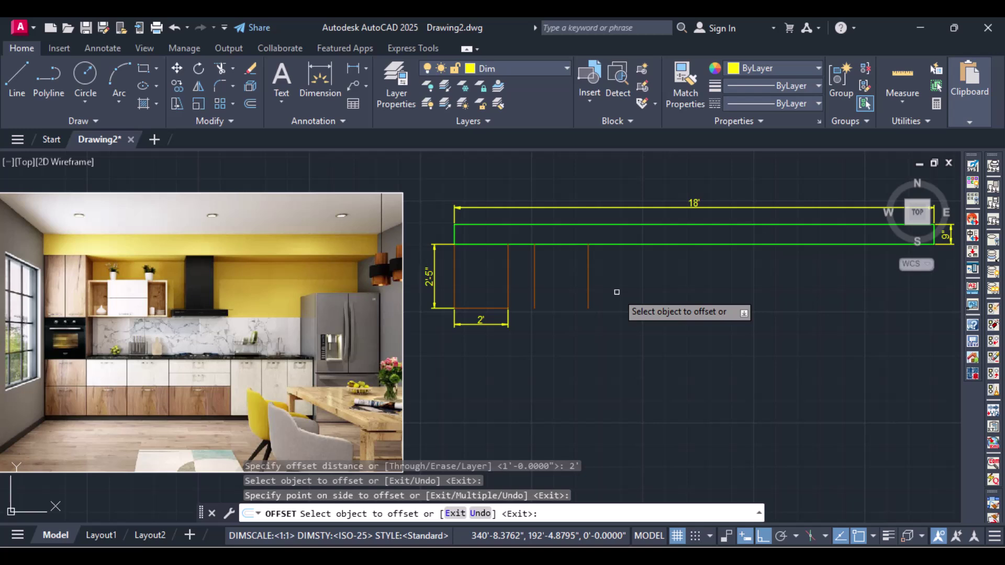
key("Return")
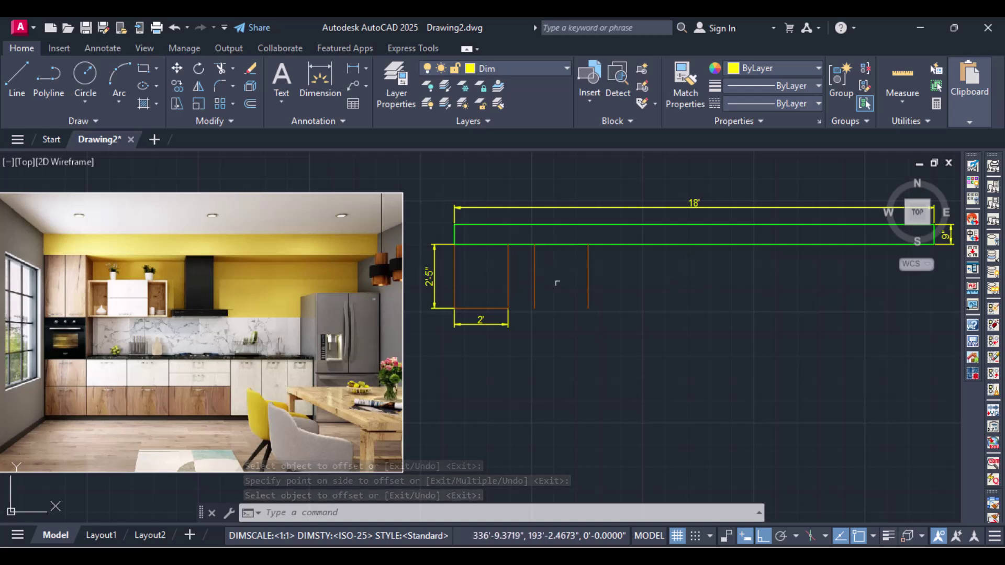
Offset the newest rightmost cabinet line another 1' to its right, below the wall.
type("o")
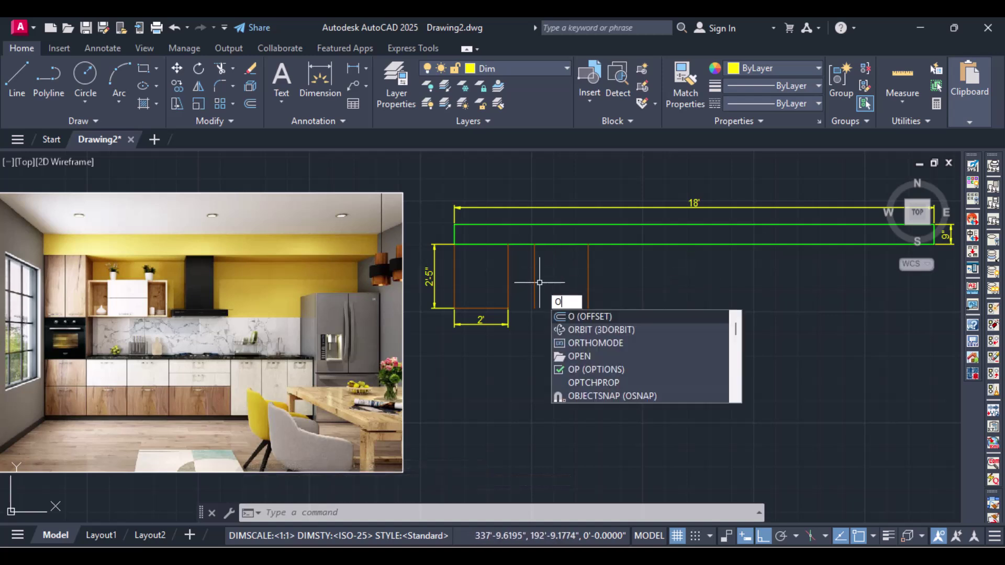
type("ff")
left_click(593, 316)
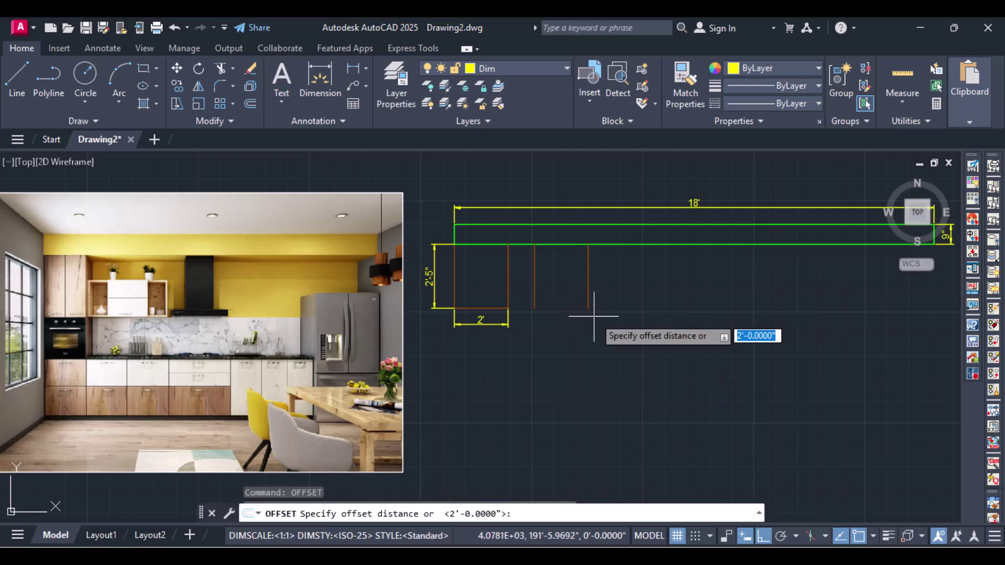
type("1")
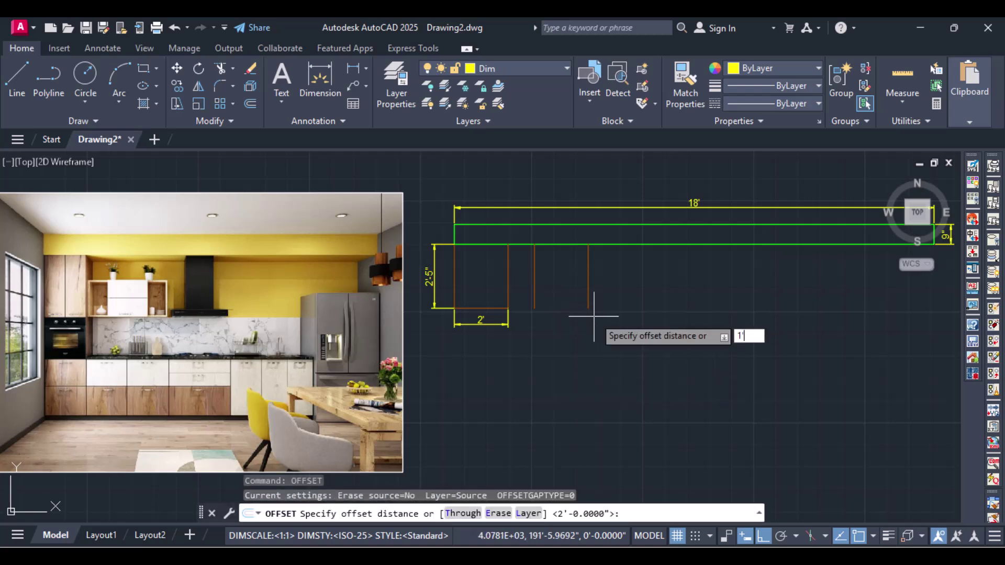
type("'")
key("Return")
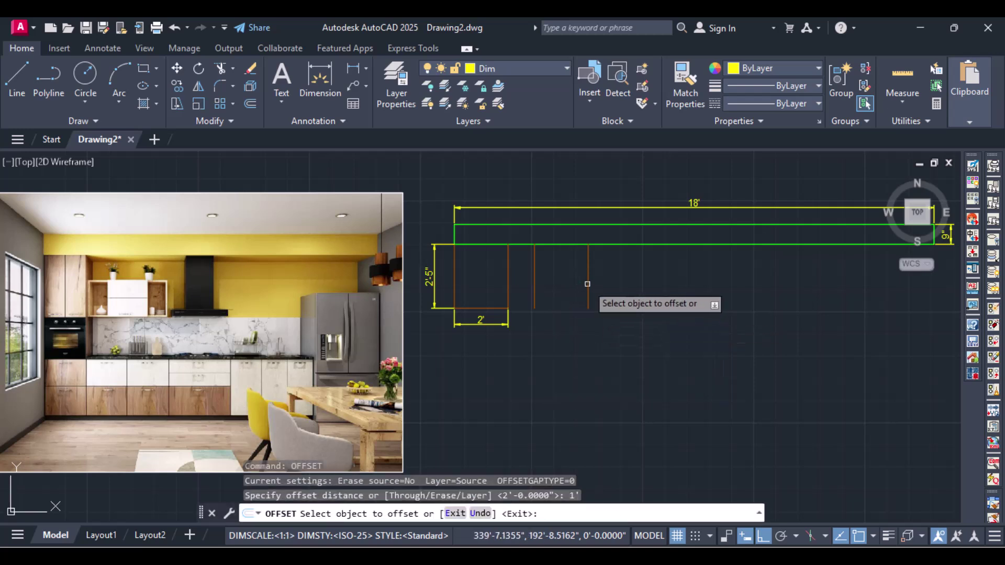
left_click(587, 284)
left_click(639, 287)
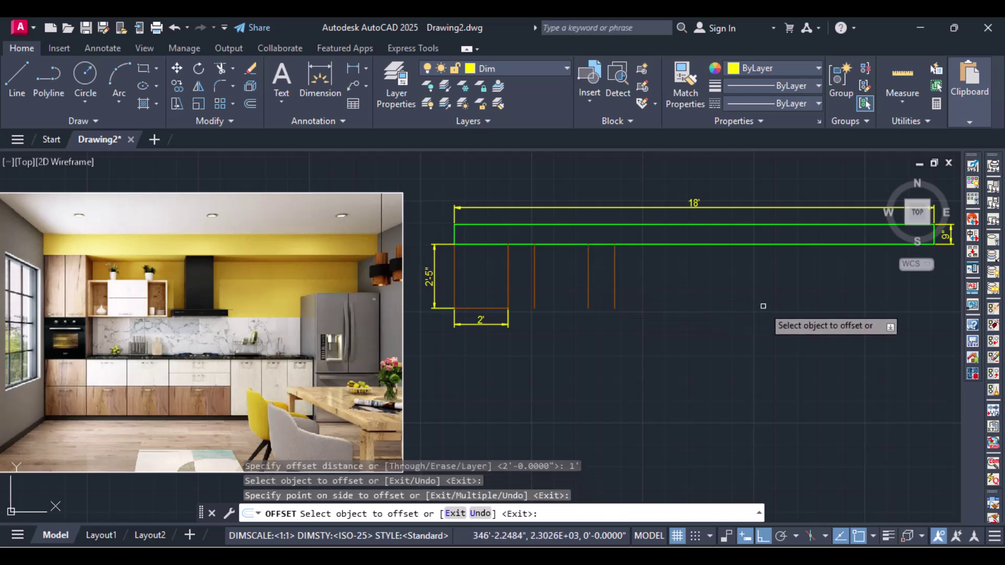
key("Return")
Draw a line from the first cabinet's bottom-right corner to the lower end of the rightmost vertical cabinet line.
type("l")
key("Return")
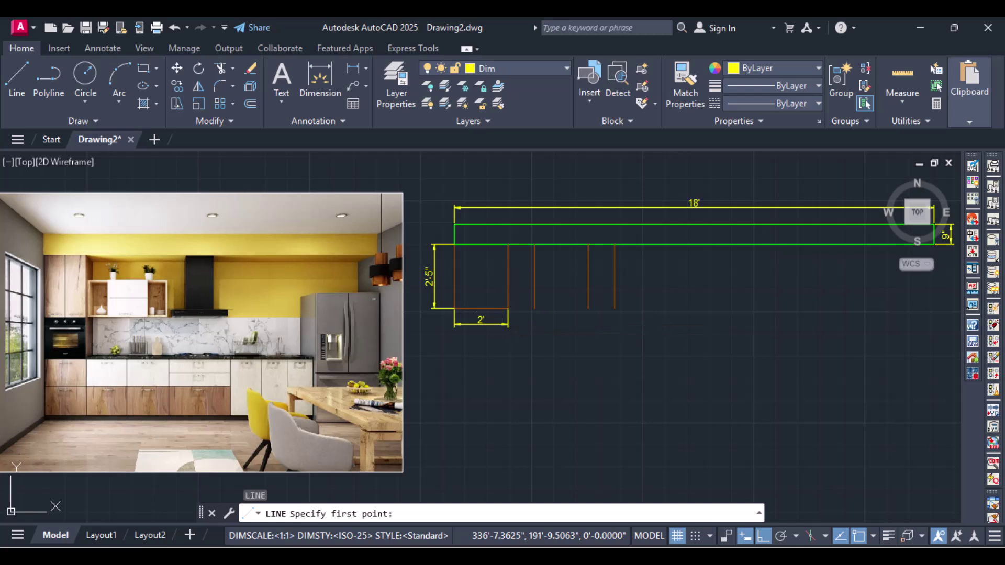
left_click(506, 308)
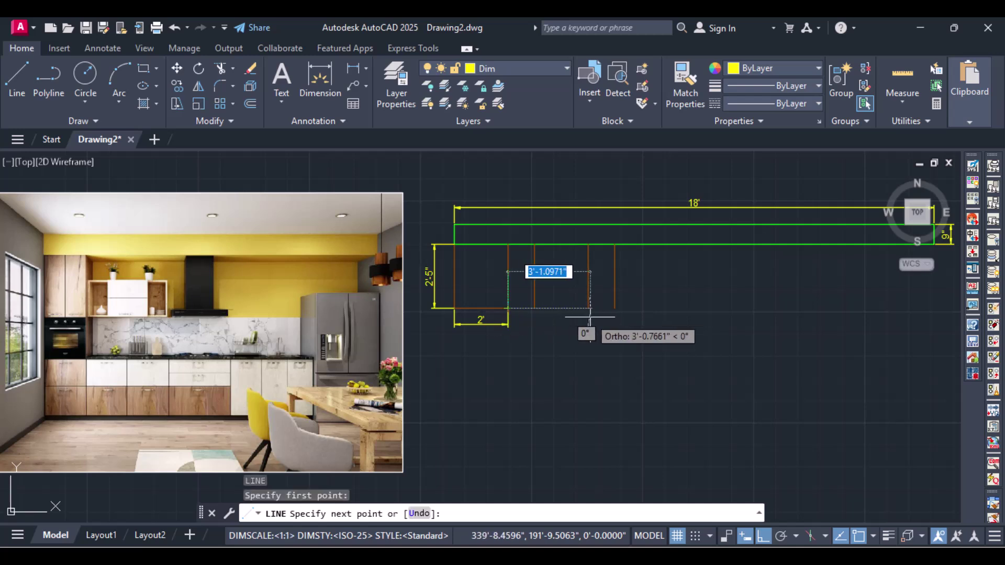
left_click(614, 308)
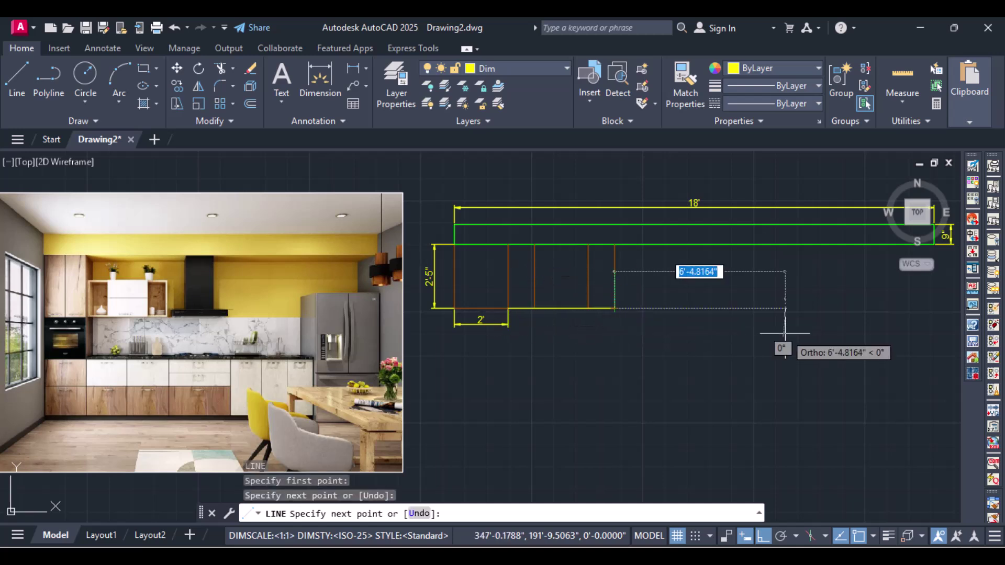
key("Return")
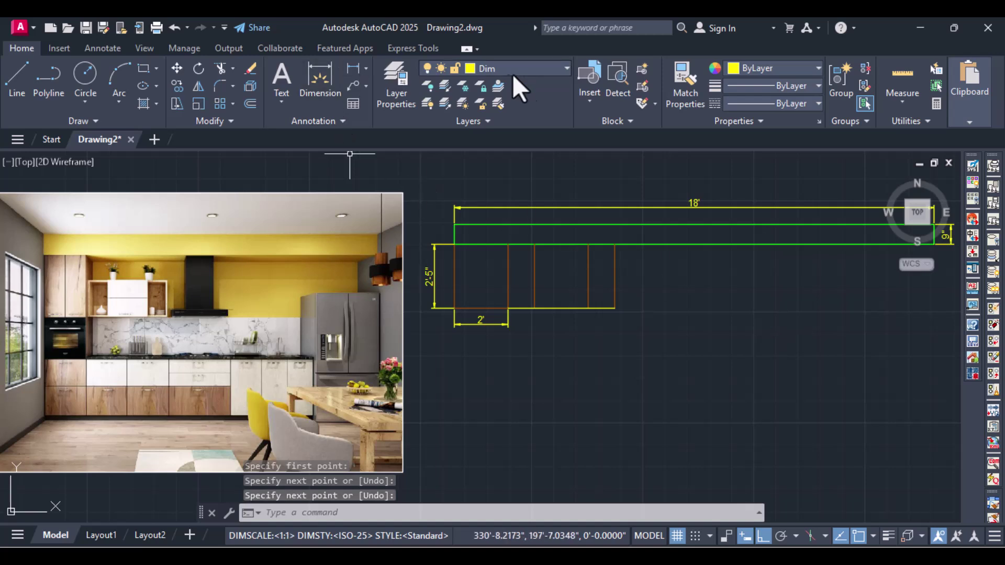
Move the new bottom line of the cabinet row to the Kitchen Cabinets layer.
left_click(560, 308)
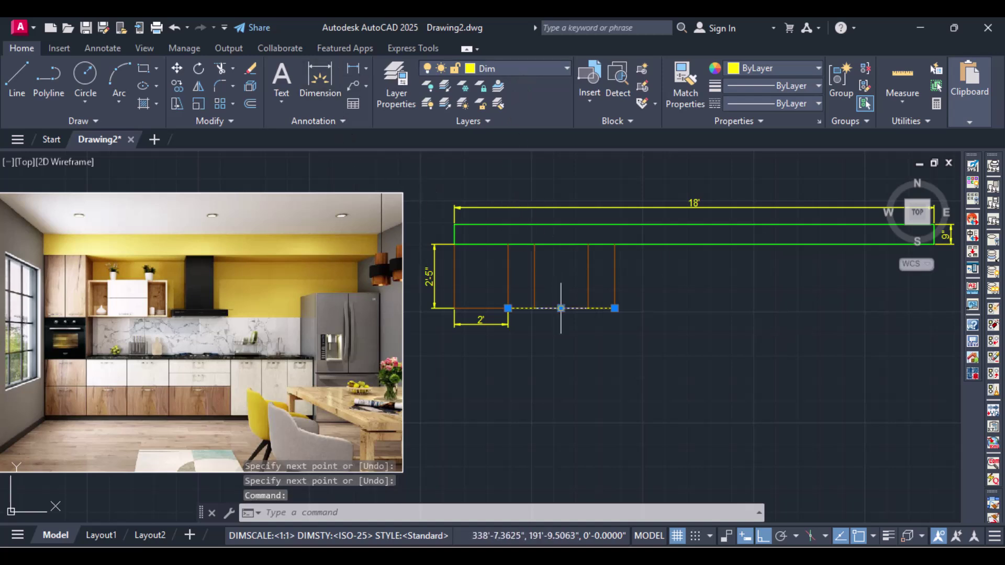
left_click(545, 68)
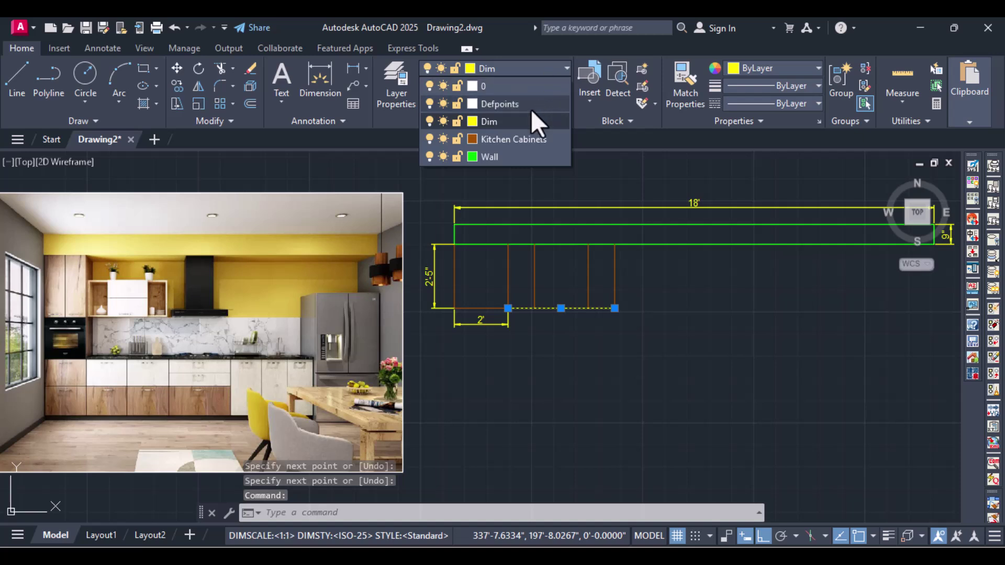
left_click(522, 140)
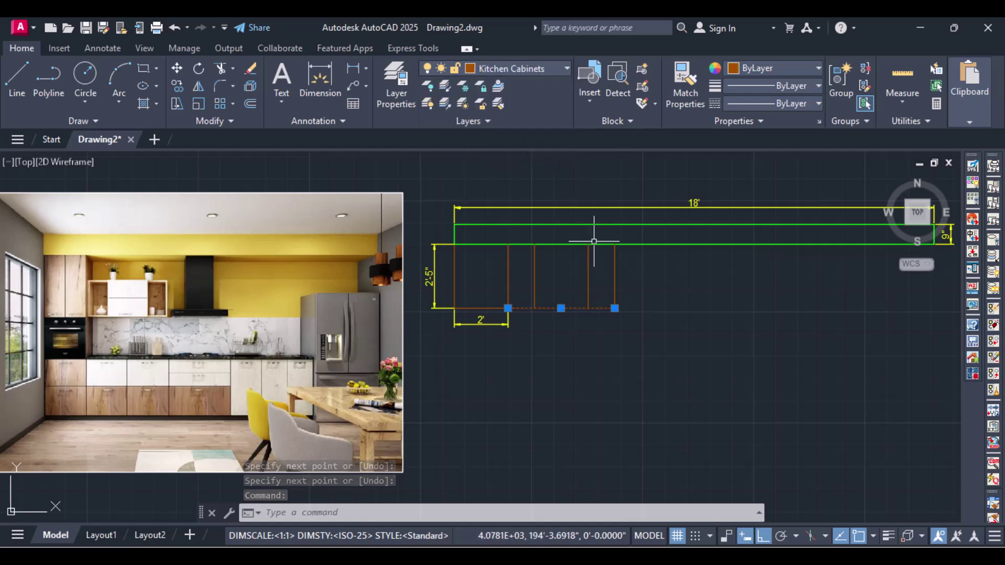
key("Escape")
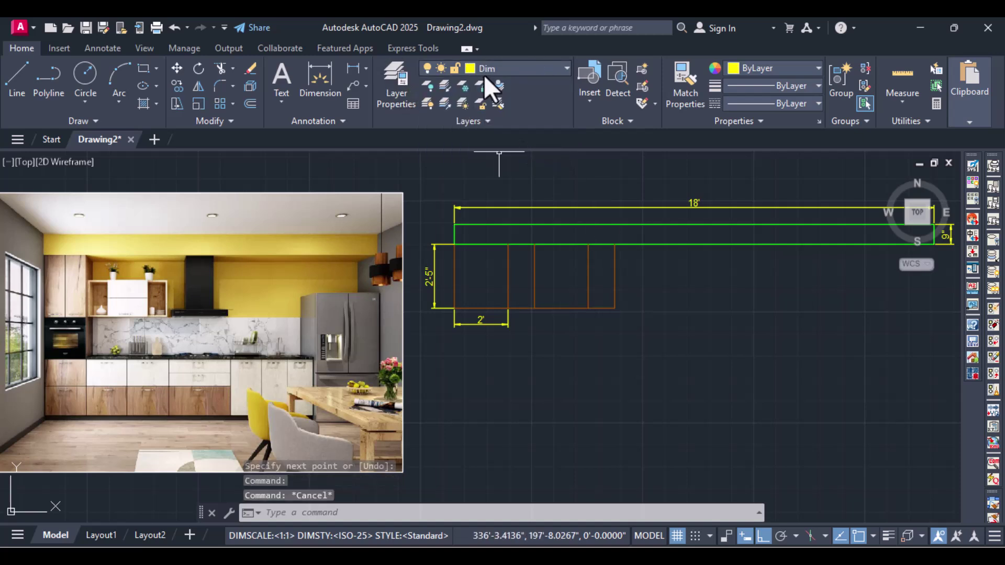
Try a linear dimension for the second cabinet's width beside the first width dimension, and undo it.
left_click(353, 67)
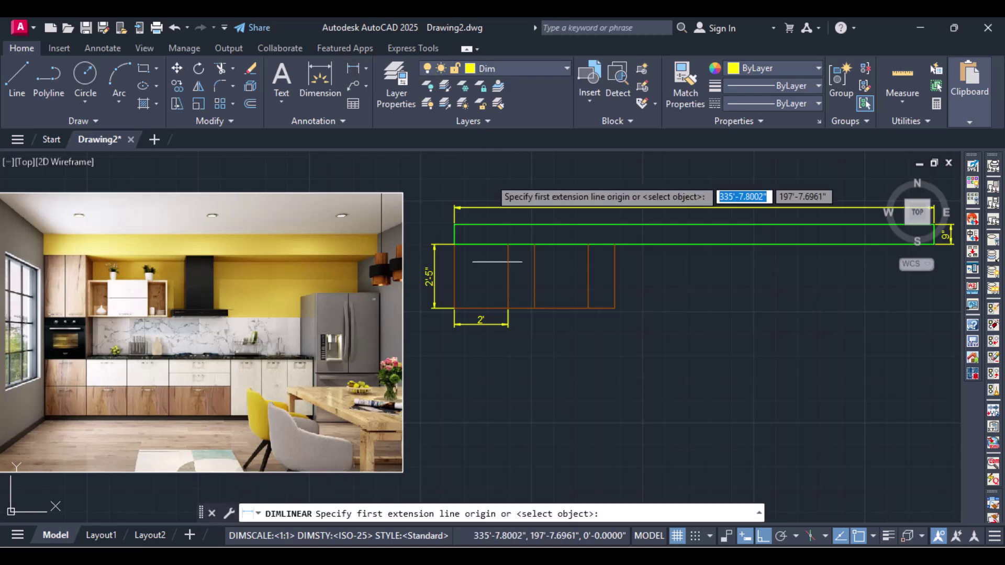
left_click(508, 309)
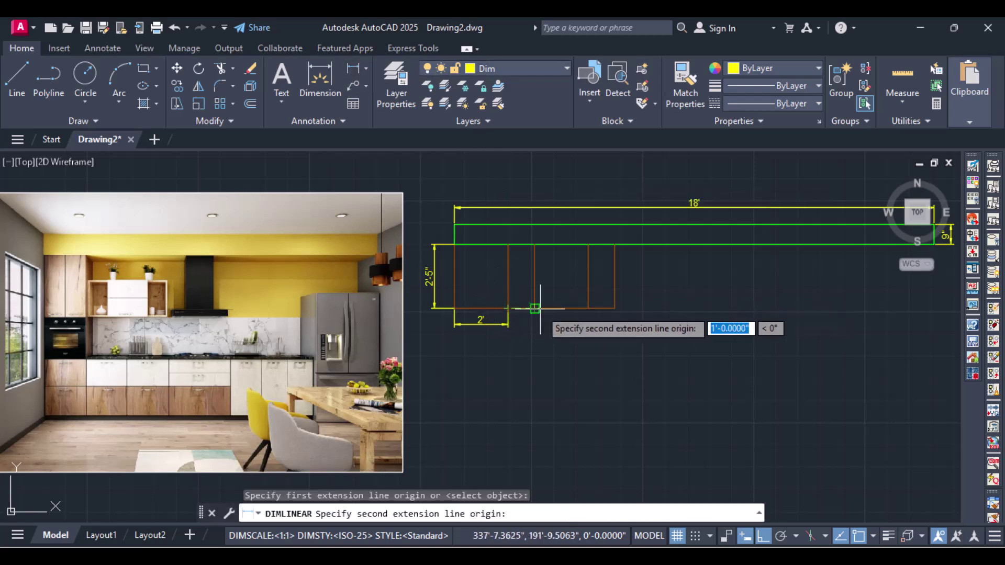
left_click(535, 308)
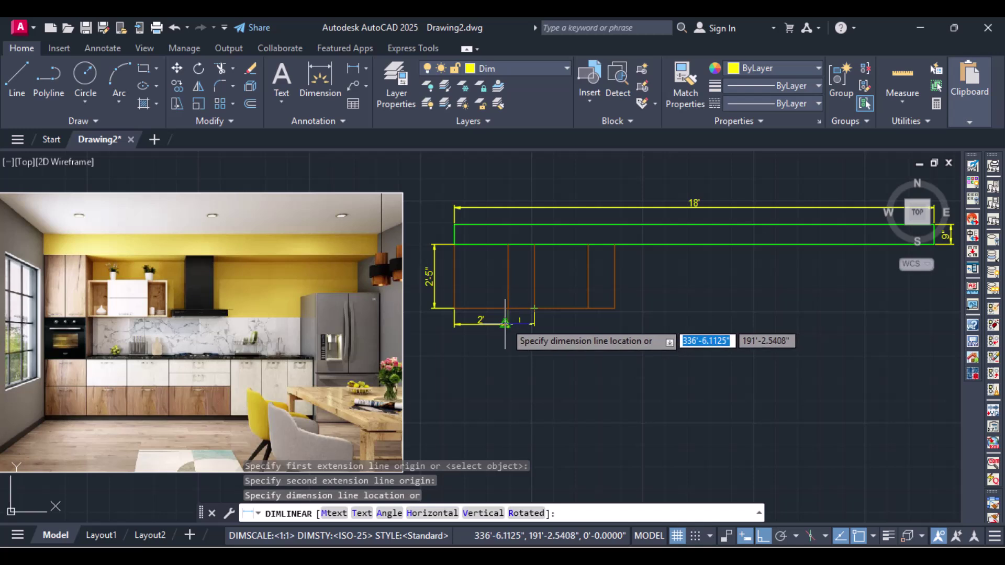
scroll(505, 323, "up", 5)
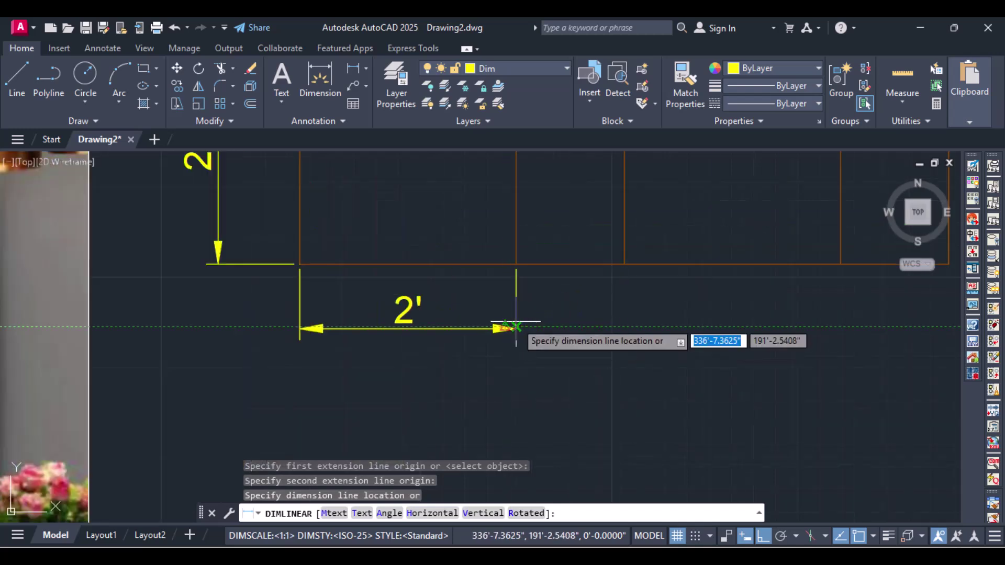
left_click(516, 326)
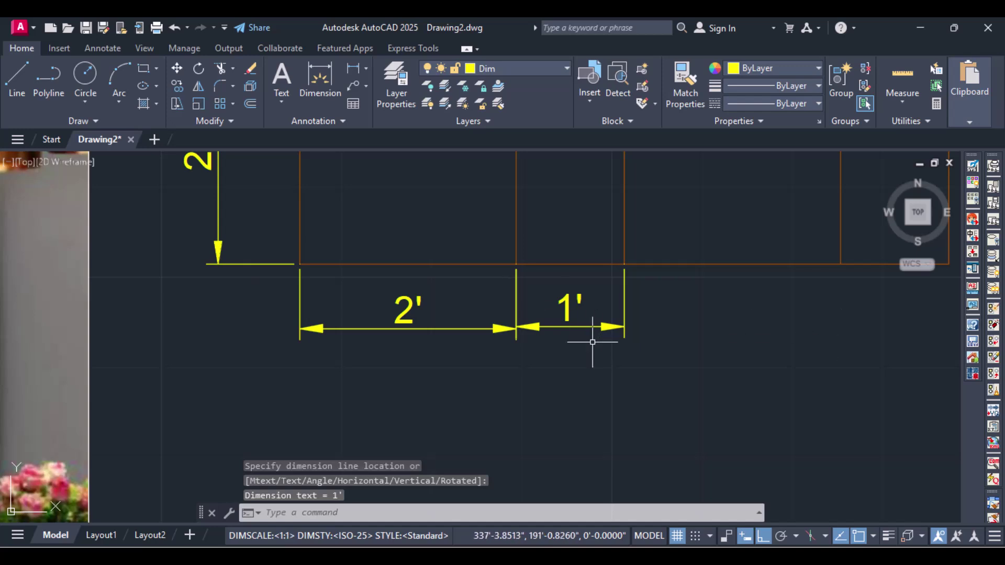
key("ctrl+z")
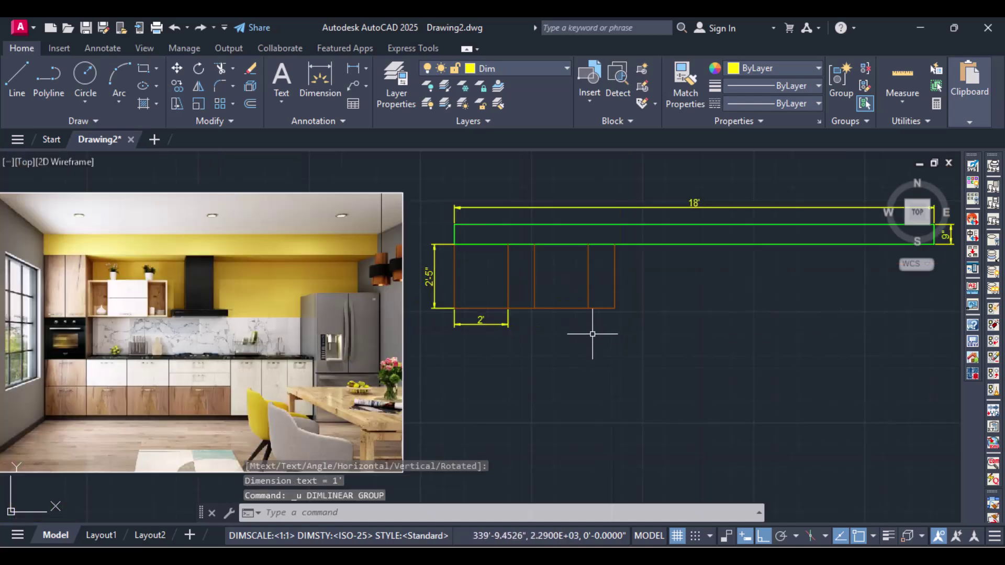
Add a linear dimension for the second cabinet's width, with its dimension line snapped to the end of the first width dimension.
left_click(351, 67)
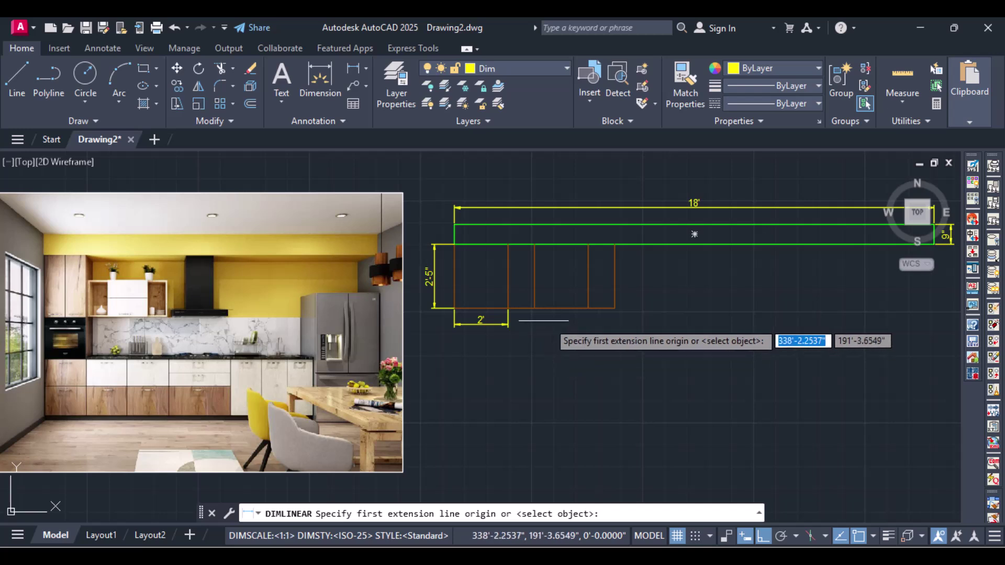
left_click(535, 309)
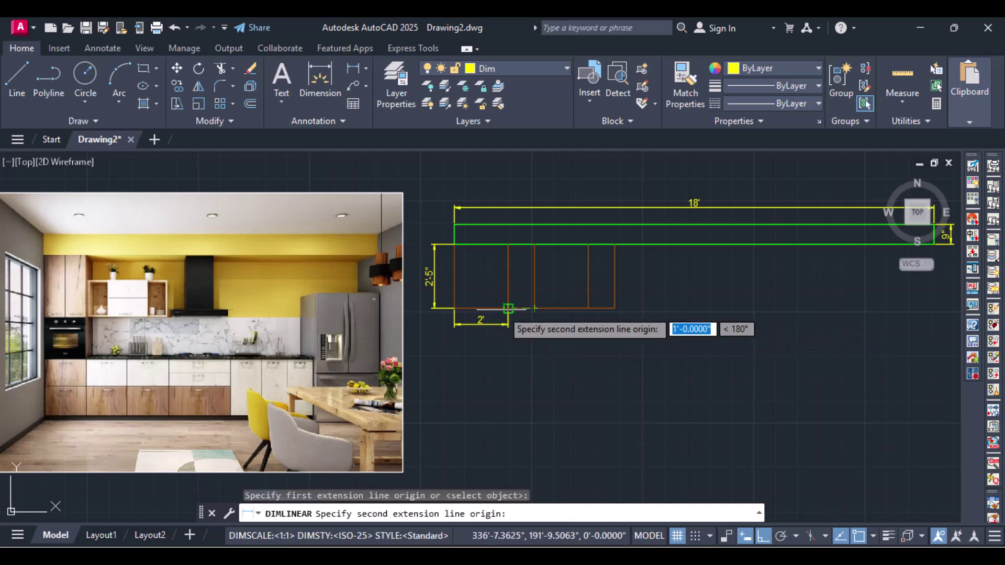
left_click(508, 309)
scroll(517, 311, "up", 8)
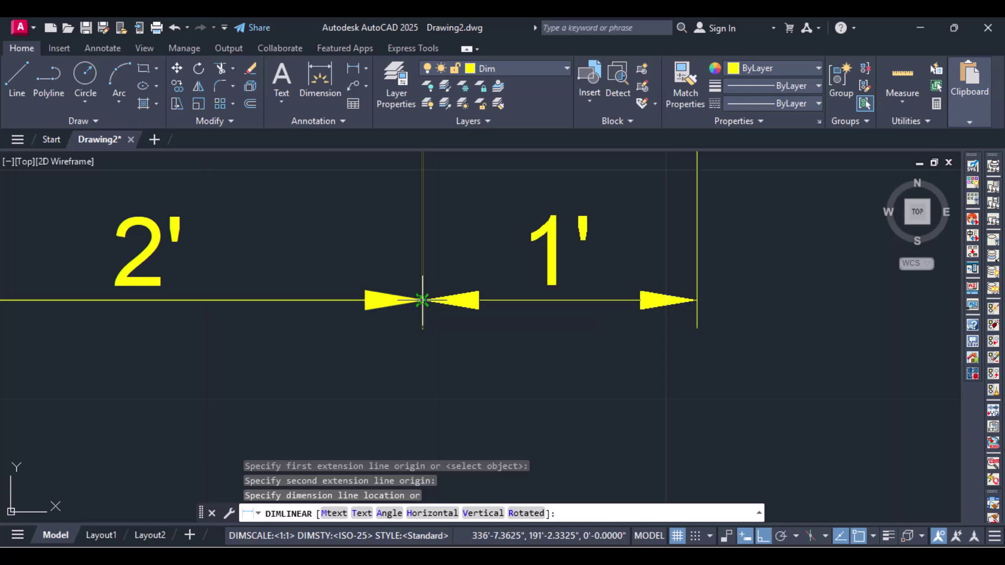
left_click(422, 301)
scroll(905, 296, "down", 4)
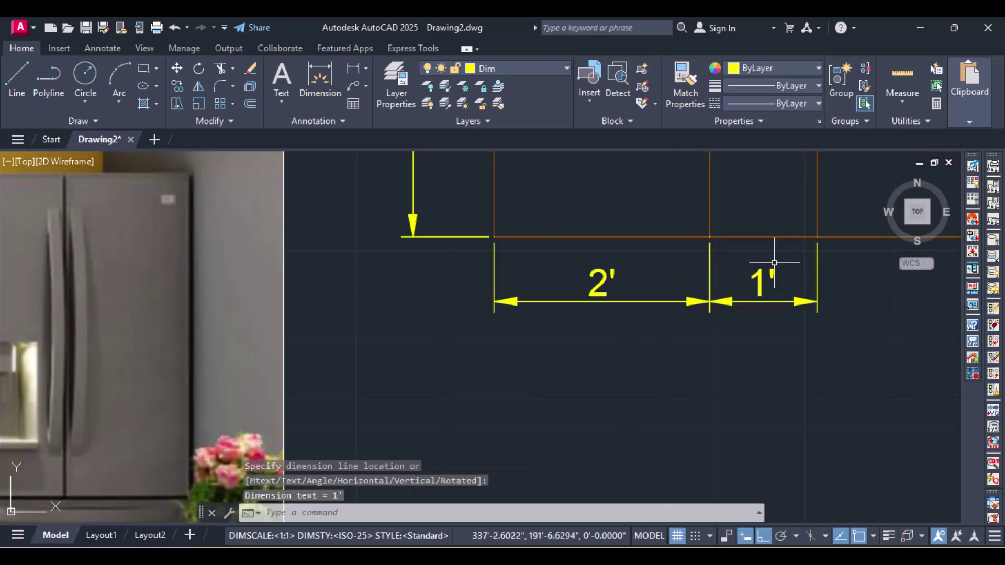
Add a linear dimension for the third cabinet's width, in line with the second cabinet's dimension.
scroll(836, 305, "down", 4)
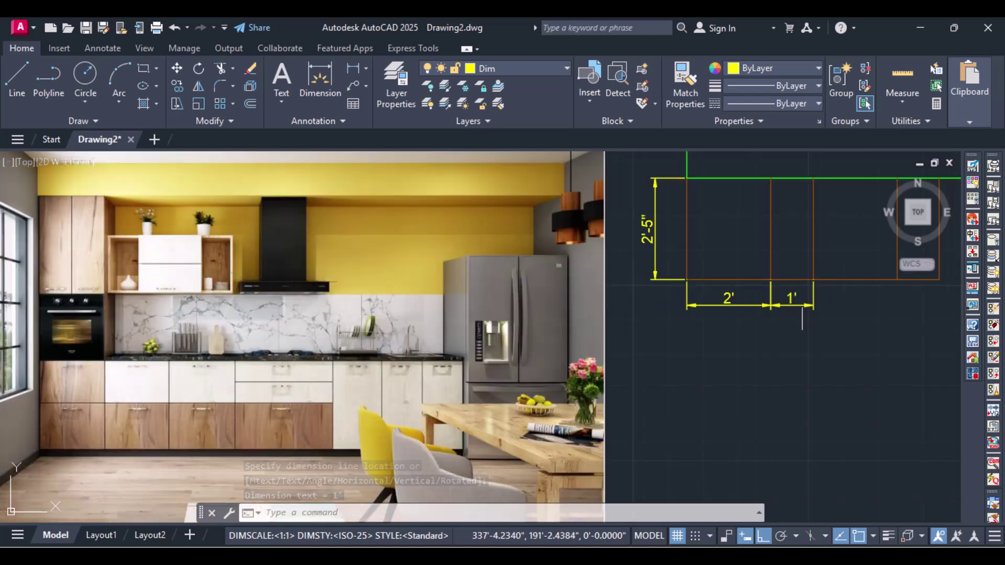
scroll(802, 320, "up", 2)
middle_click_drag(802, 320, 388, 415)
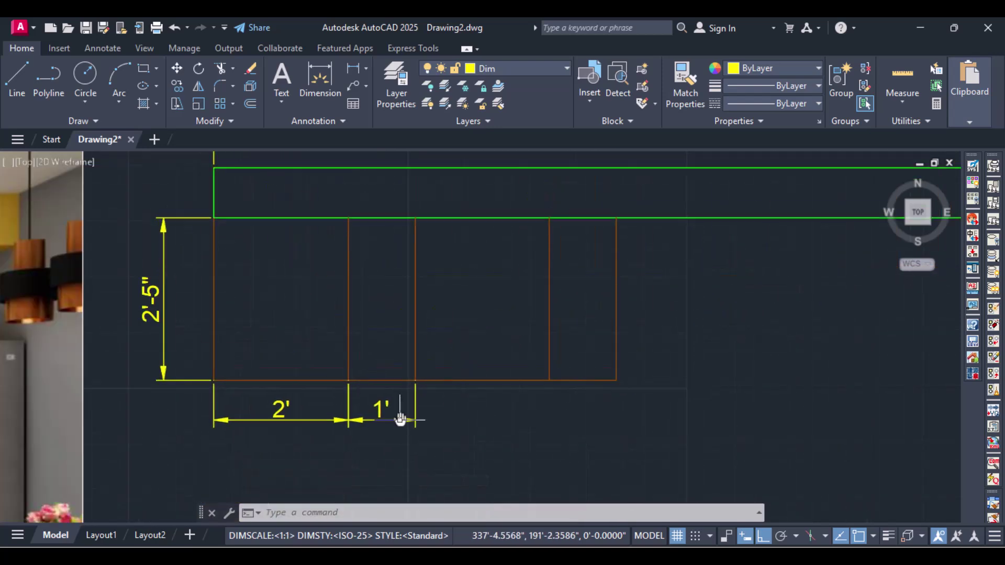
left_click(353, 68)
left_click(415, 380)
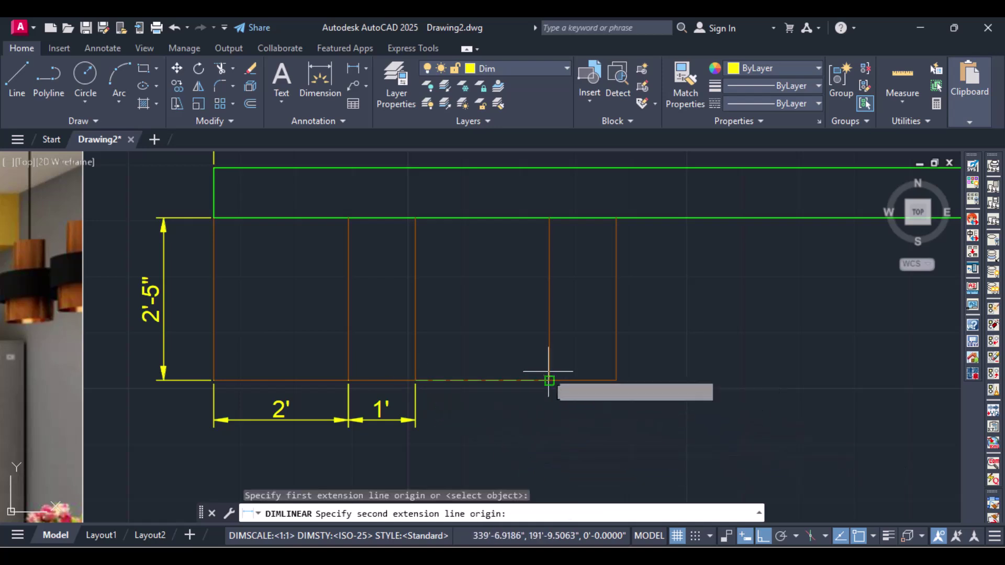
left_click(549, 380)
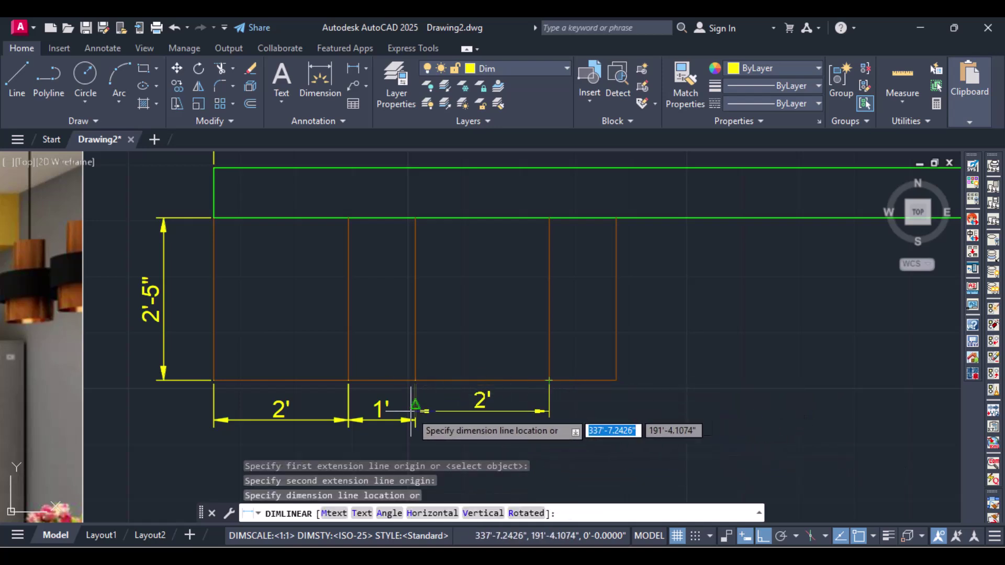
scroll(415, 410, "up", 10)
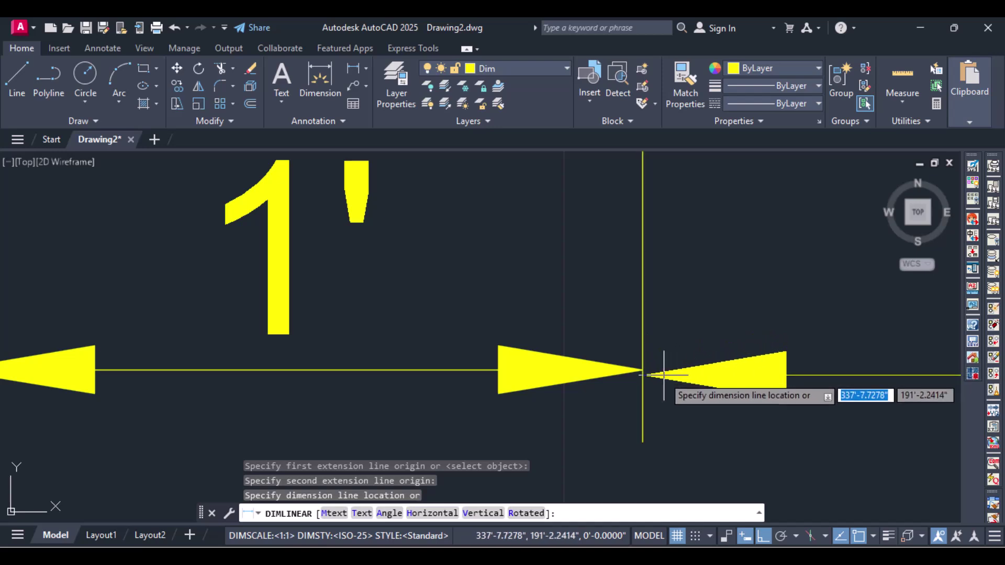
left_click(644, 366)
Add a linear dimension for the fourth cabinet's width, snapped in line with the third cabinet's dimension.
scroll(745, 343, "down", 6)
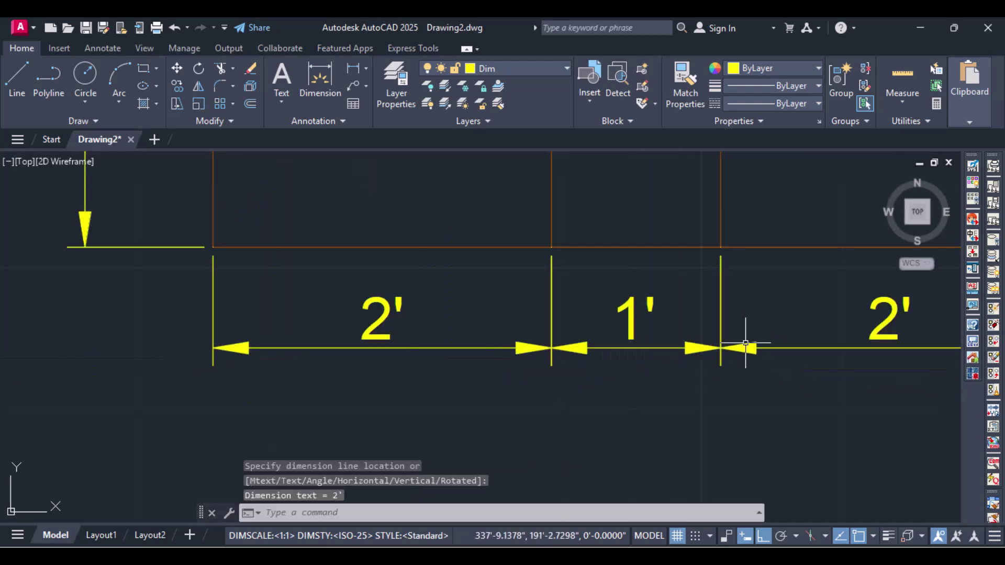
scroll(746, 344, "down", 2)
scroll(958, 306, "down", 6)
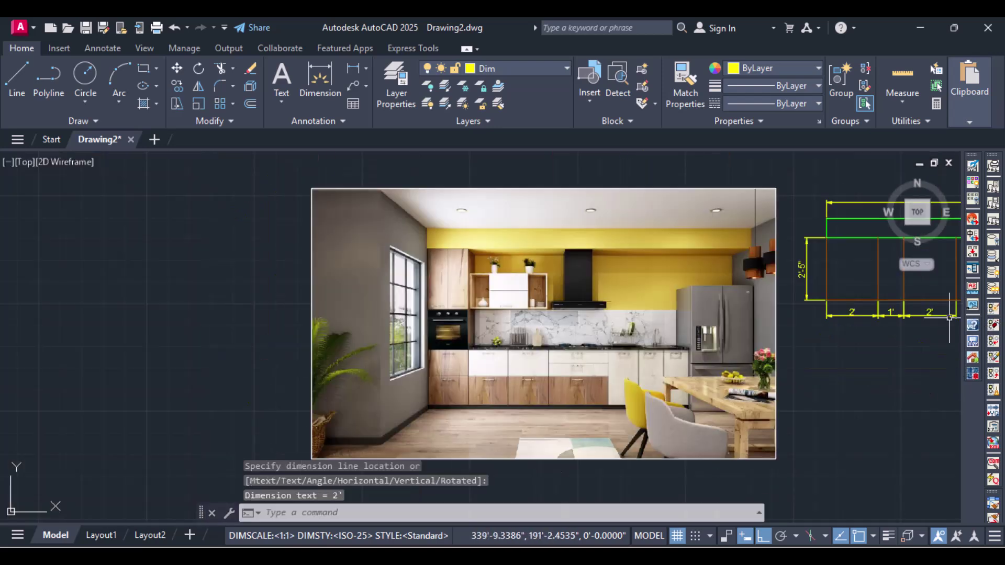
scroll(687, 338, "down", 2)
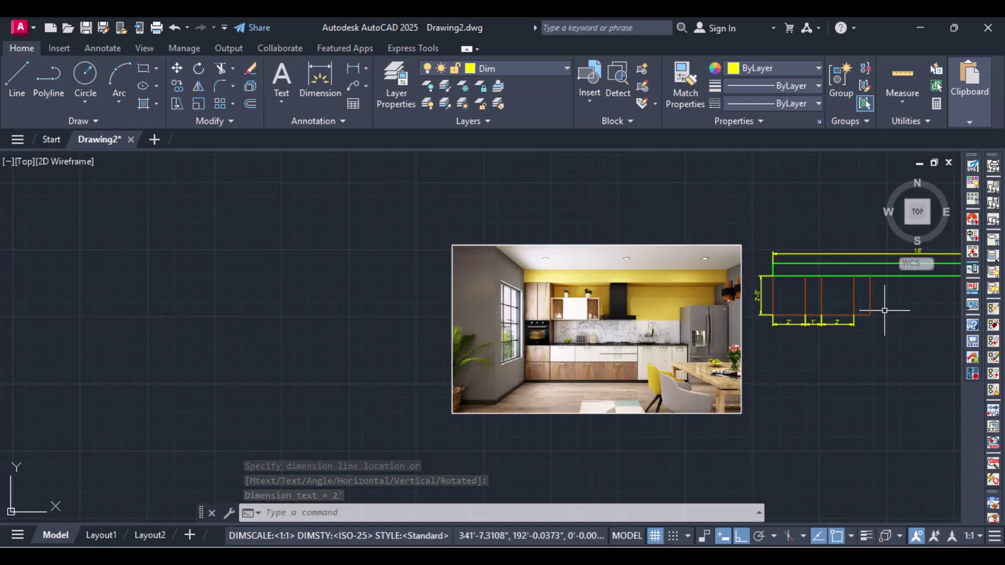
middle_click_drag(884, 309, 762, 308)
scroll(550, 314, "down", 3)
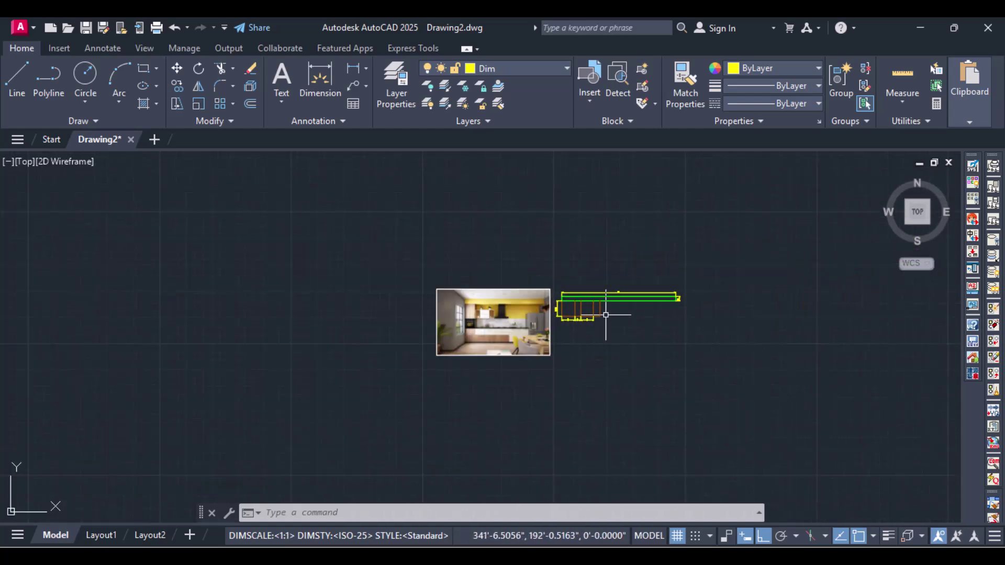
scroll(610, 316, "up", 5)
scroll(560, 297, "up", 2)
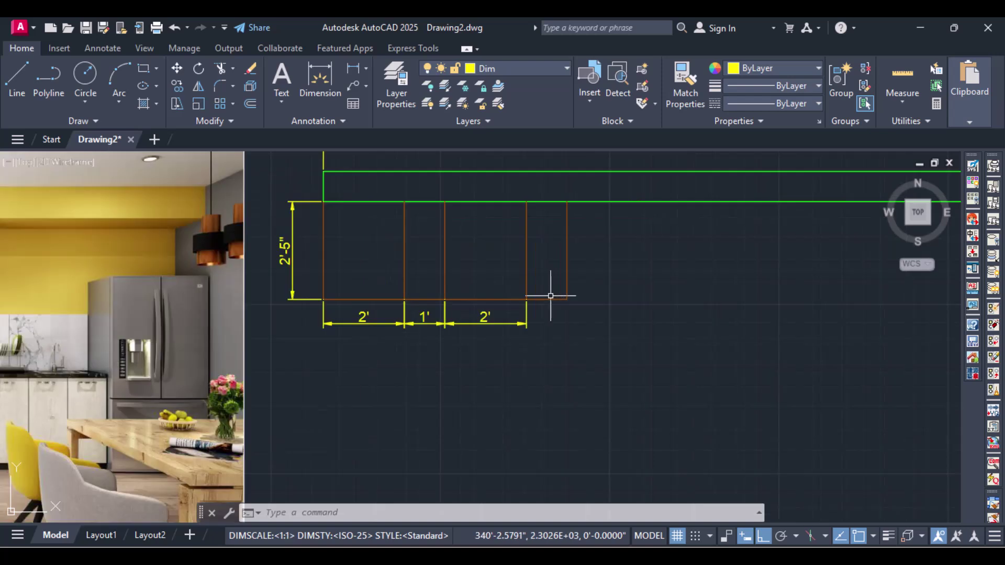
left_click(352, 69)
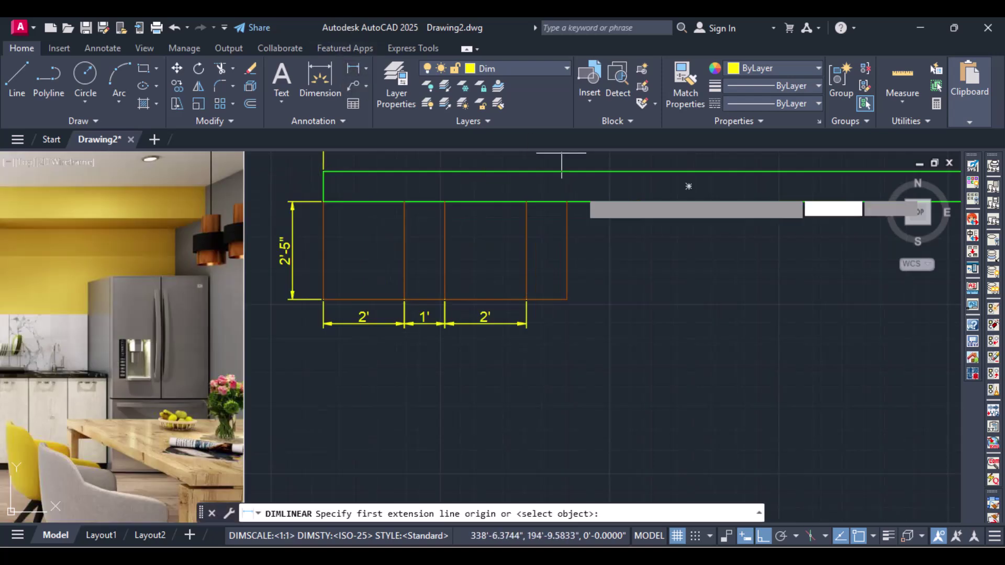
left_click(527, 300)
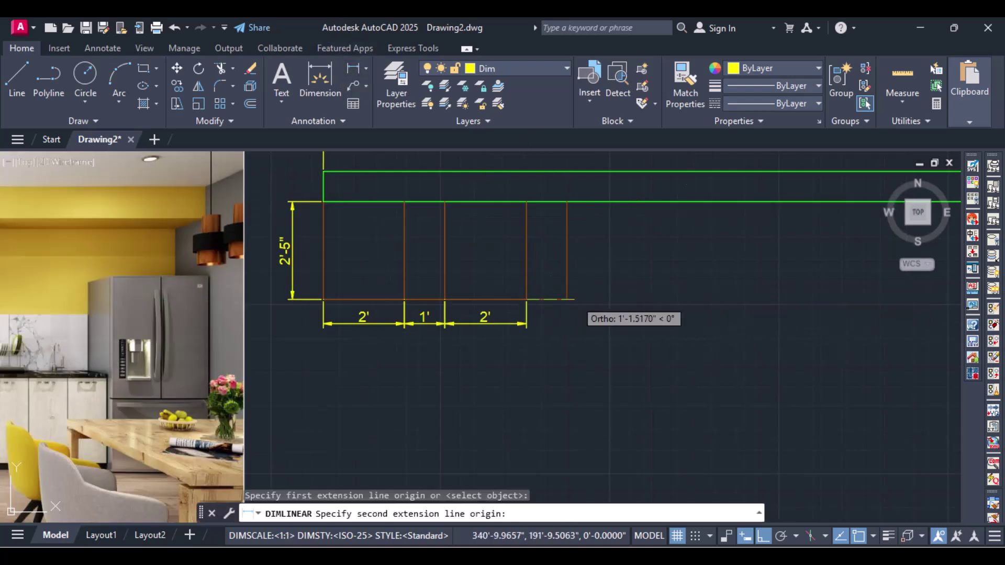
left_click(567, 300)
scroll(529, 330, "up", 8)
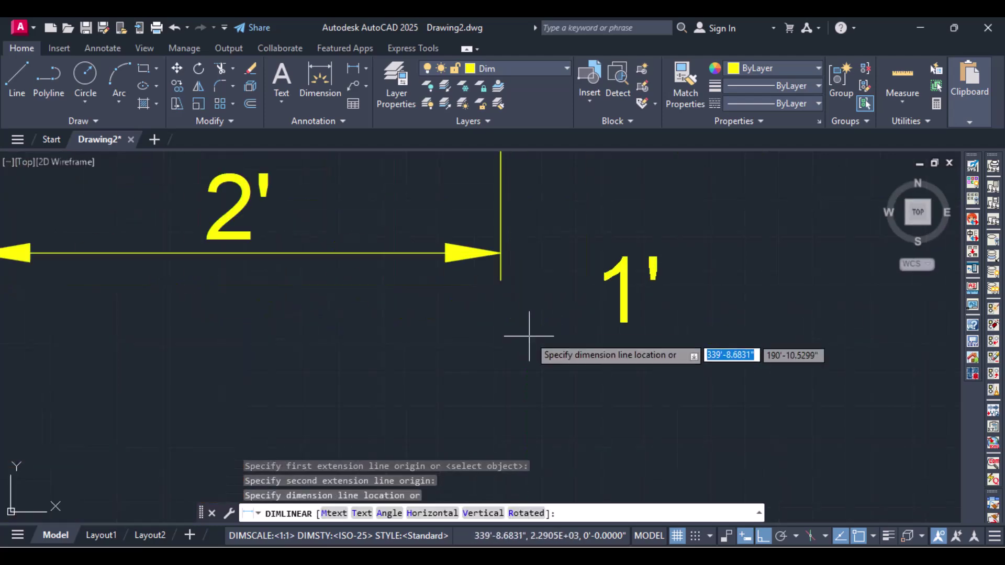
left_click(501, 254)
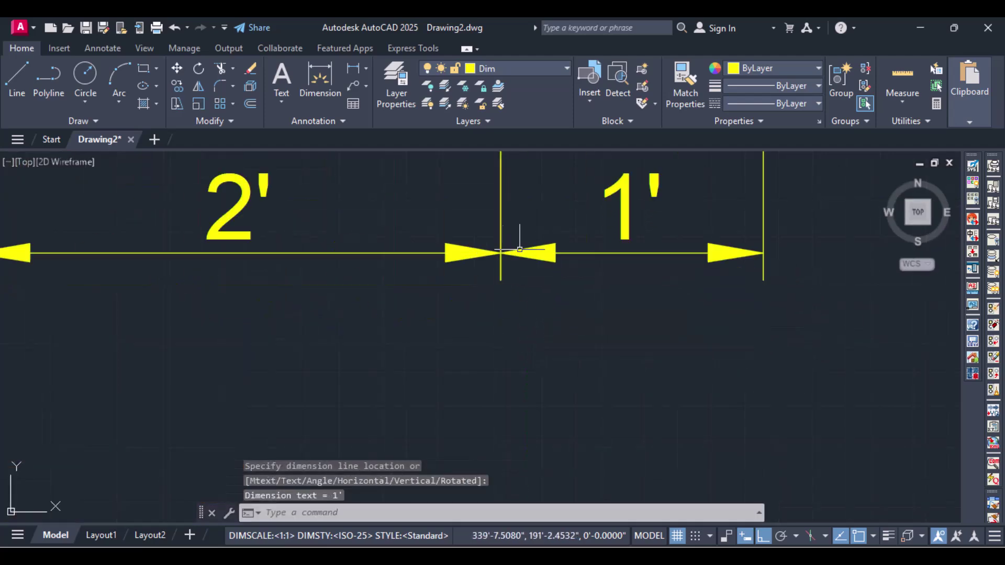
Offset the fourth cabinet's outer side line by 3' along the wall to form the fifth cabinet's far side.
scroll(501, 253, "down", 8)
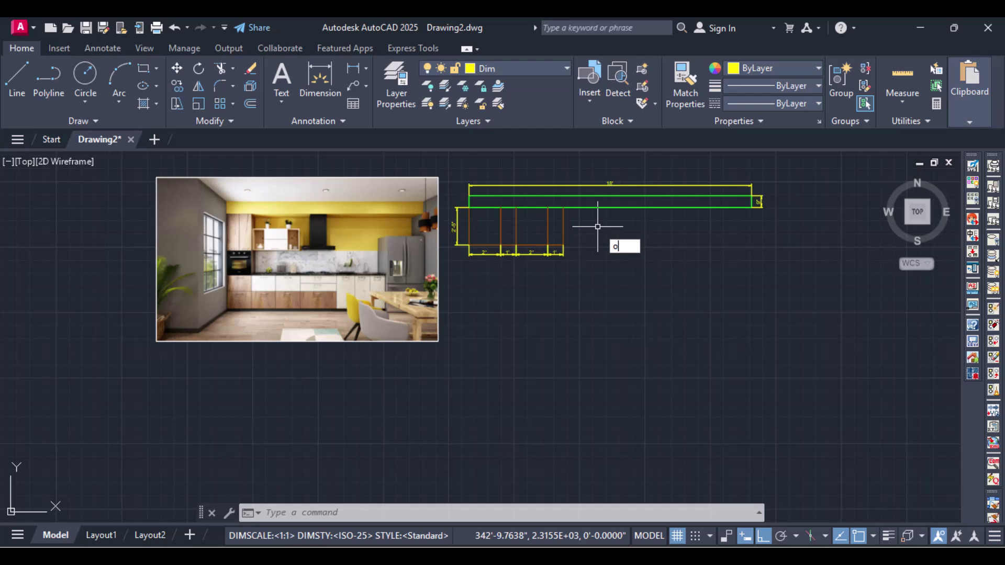
type("ff")
key("Return")
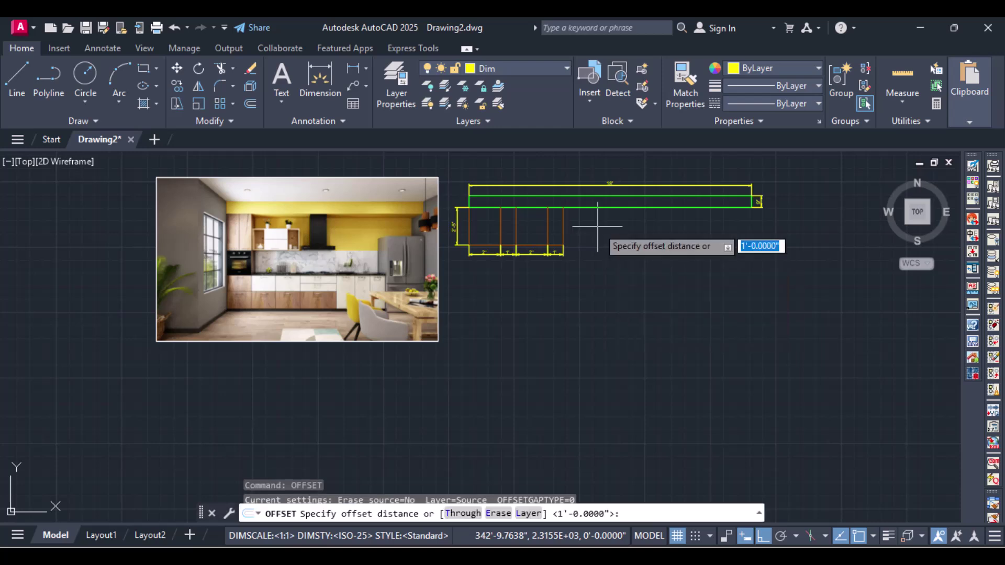
type("3")
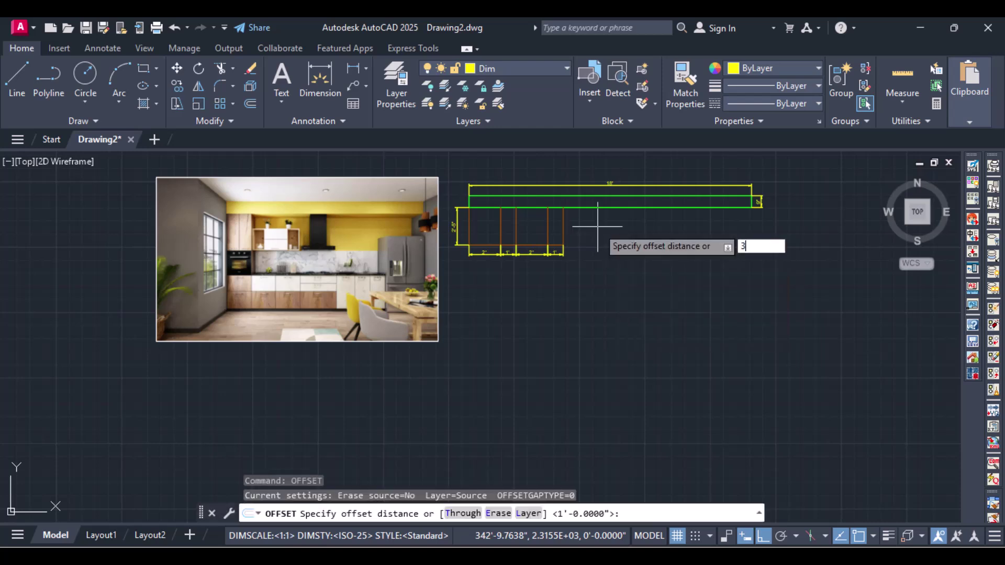
type("'")
key("Return")
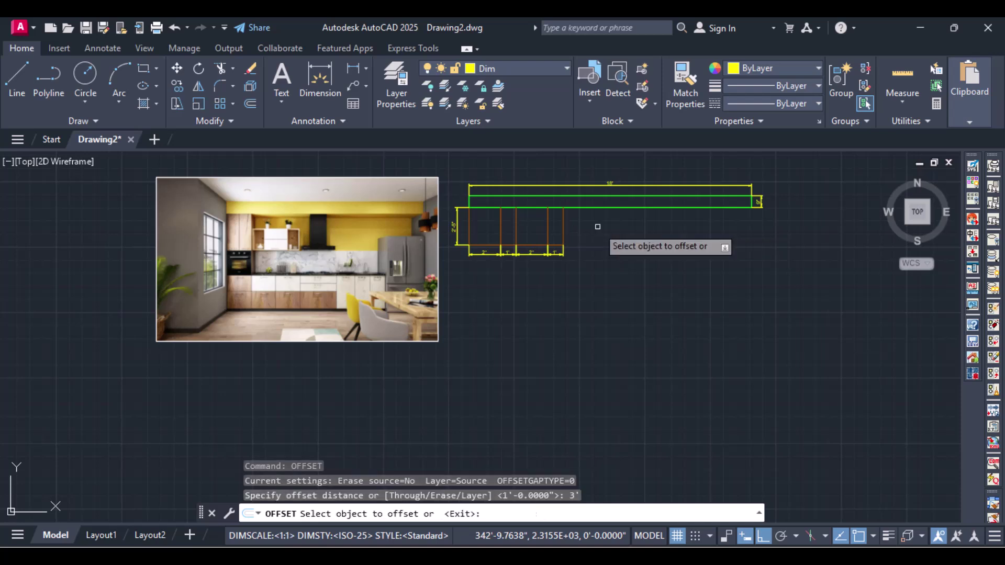
left_click(564, 227)
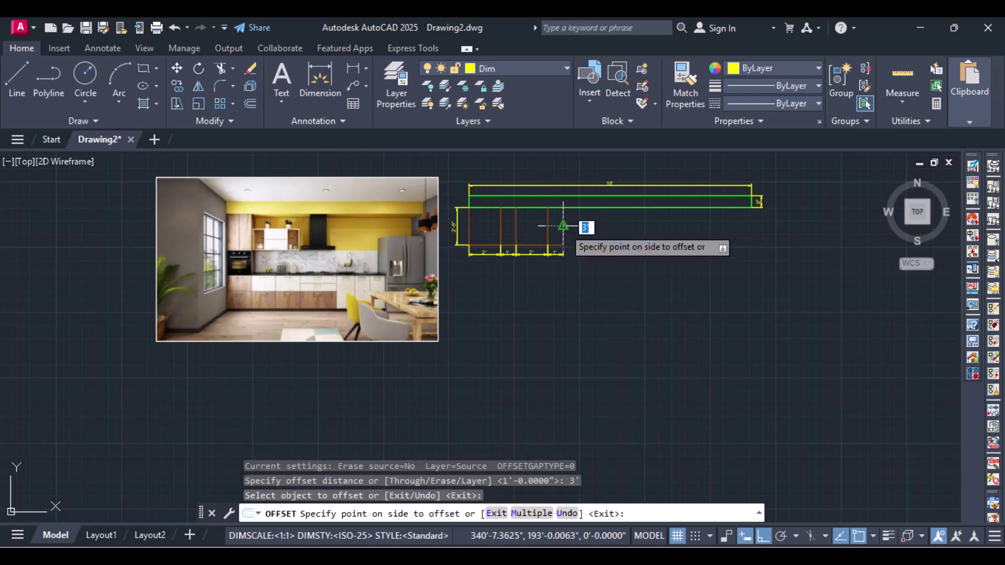
left_click(603, 226)
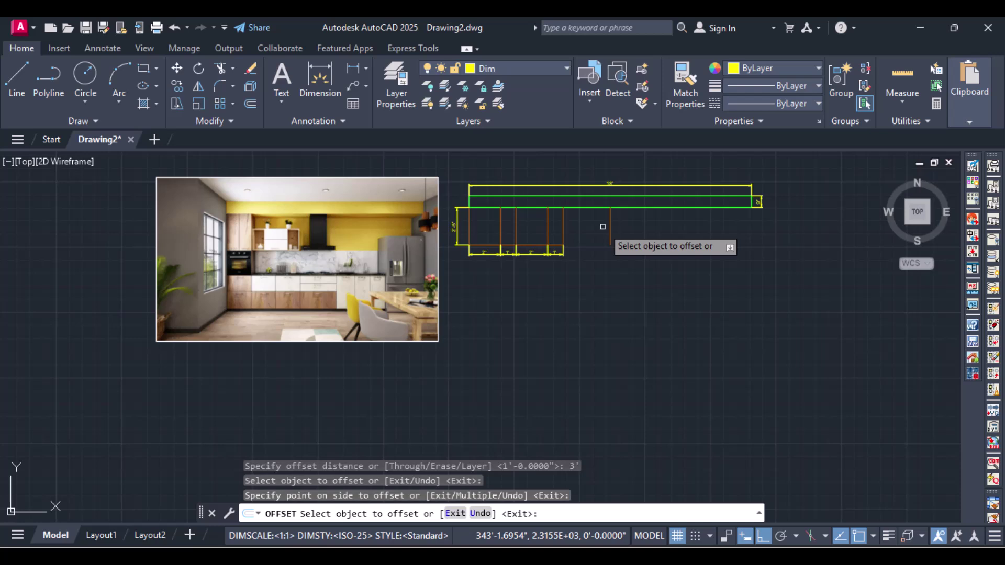
key("Return")
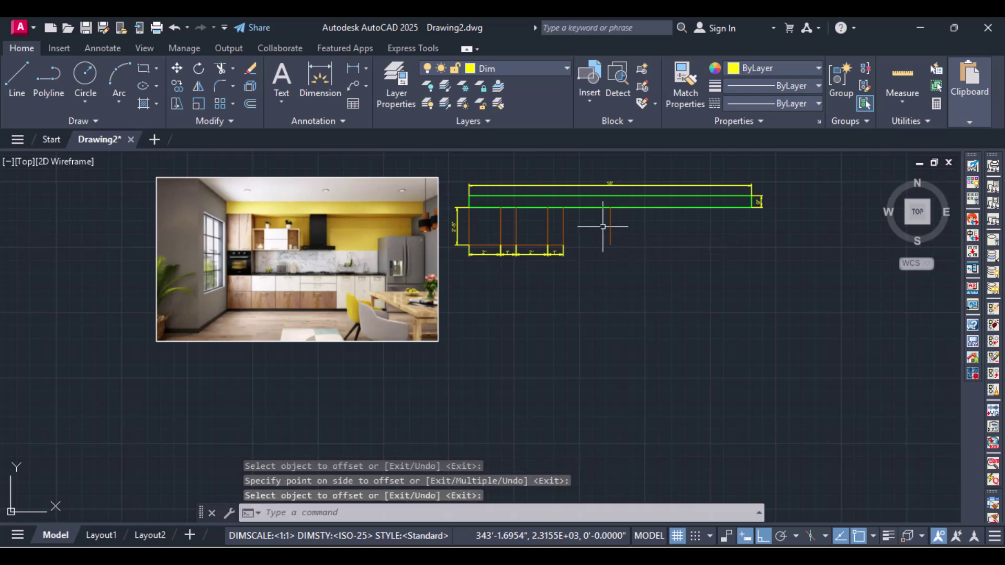
Make Kitchen Cabinets the current layer and draw the fifth cabinet's front line between the lower ends of its side lines.
left_click(542, 68)
left_click(538, 140)
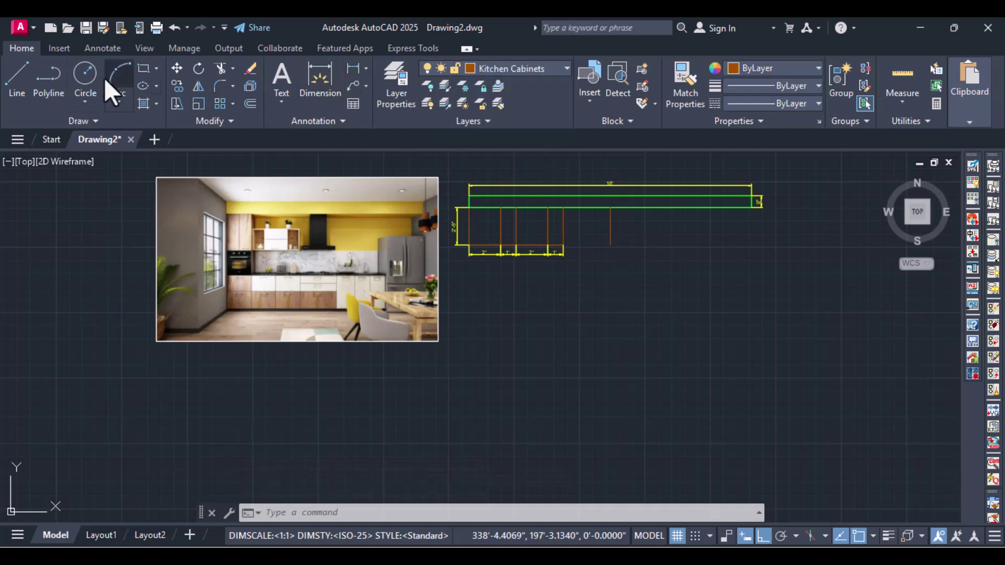
left_click(15, 69)
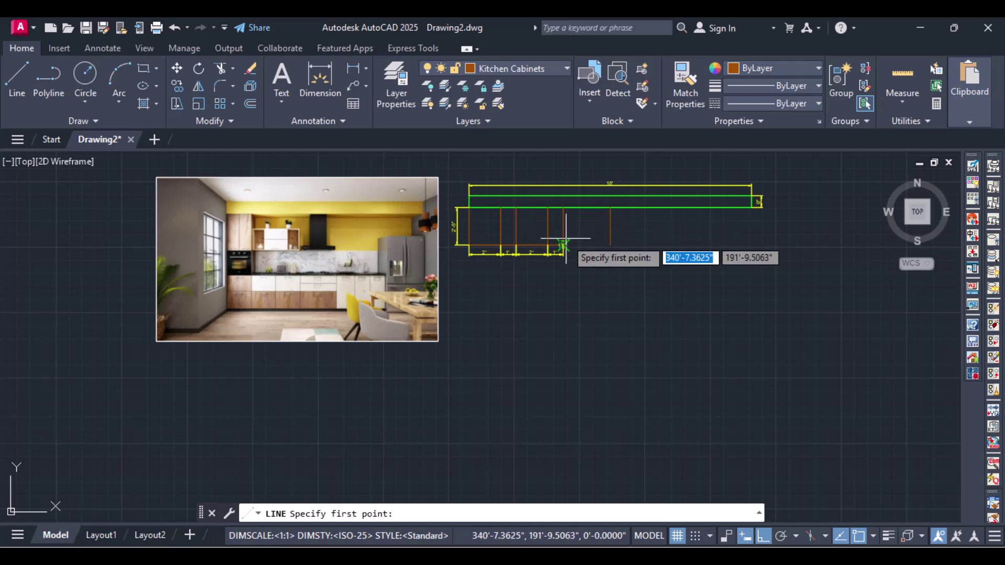
scroll(562, 246, "up", 5)
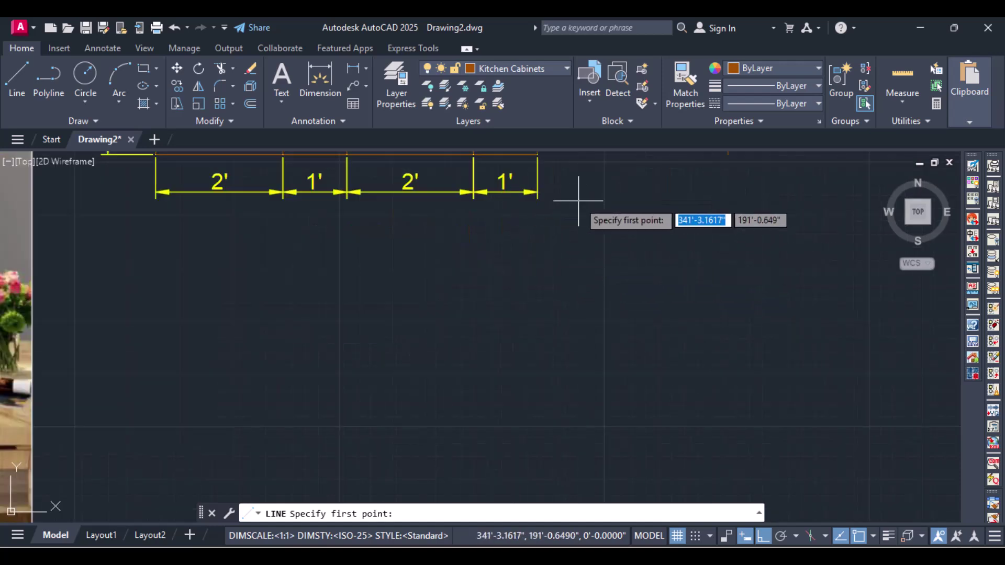
middle_click_drag(583, 197, 539, 351)
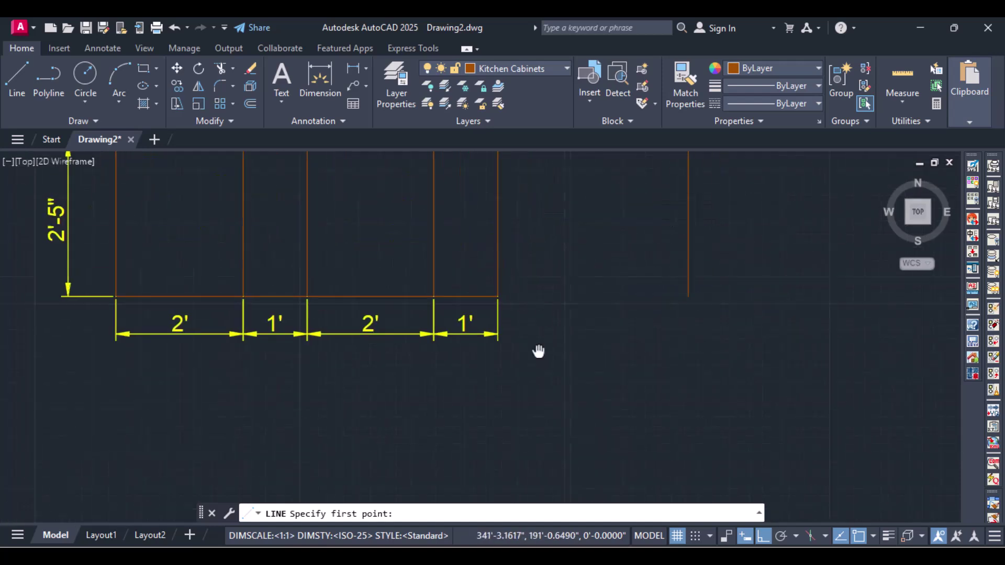
left_click(494, 296)
left_click(689, 297)
key("Return")
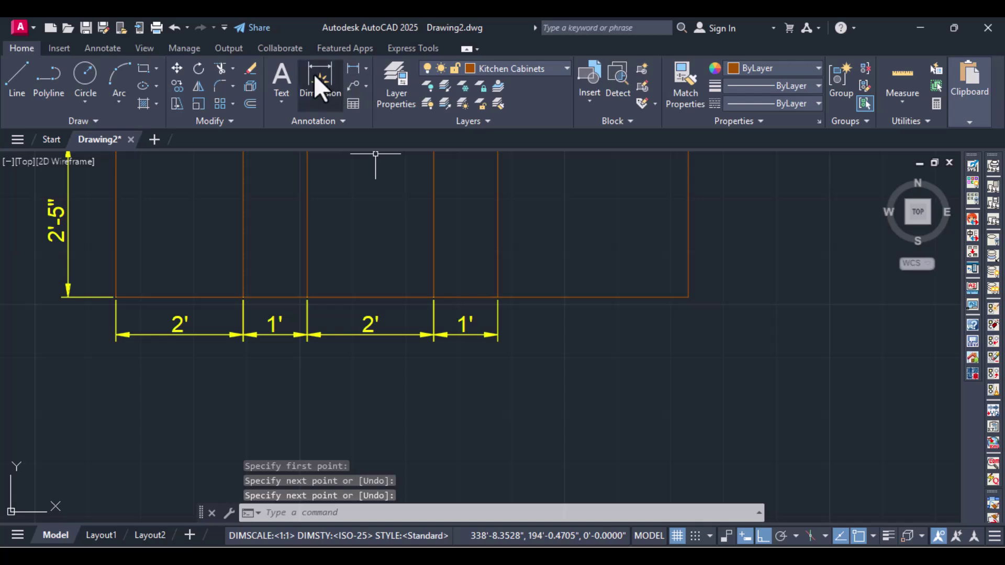
Make Dim the current layer and add a linear dimension for the fifth cabinet's width, snapped in line with the fourth cabinet's dimension.
left_click(527, 65)
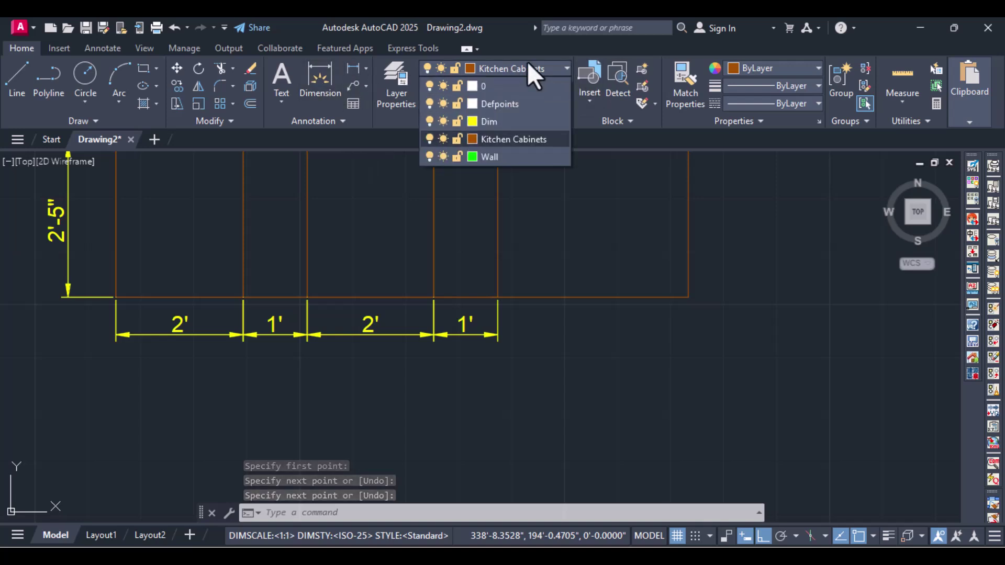
left_click(503, 121)
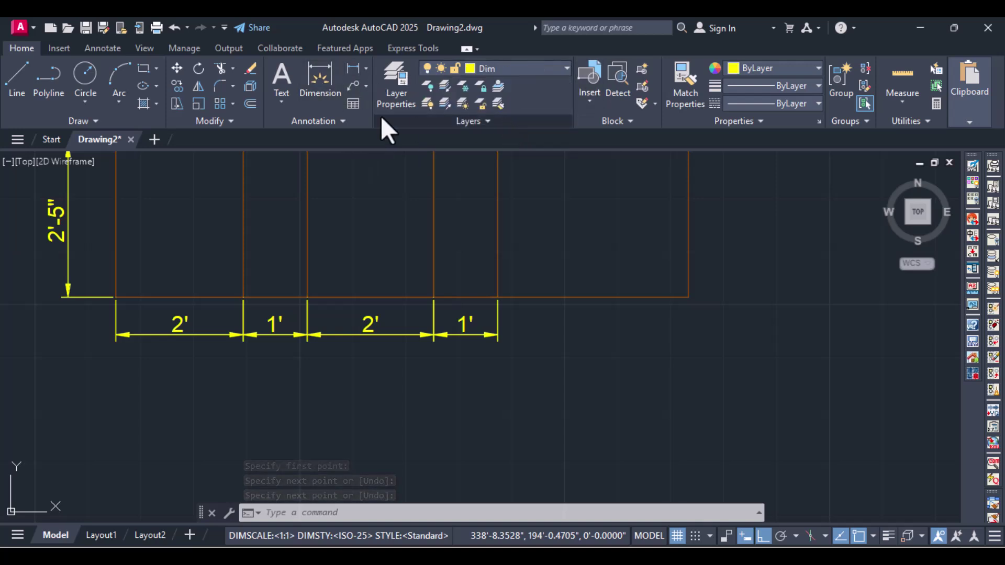
left_click(352, 71)
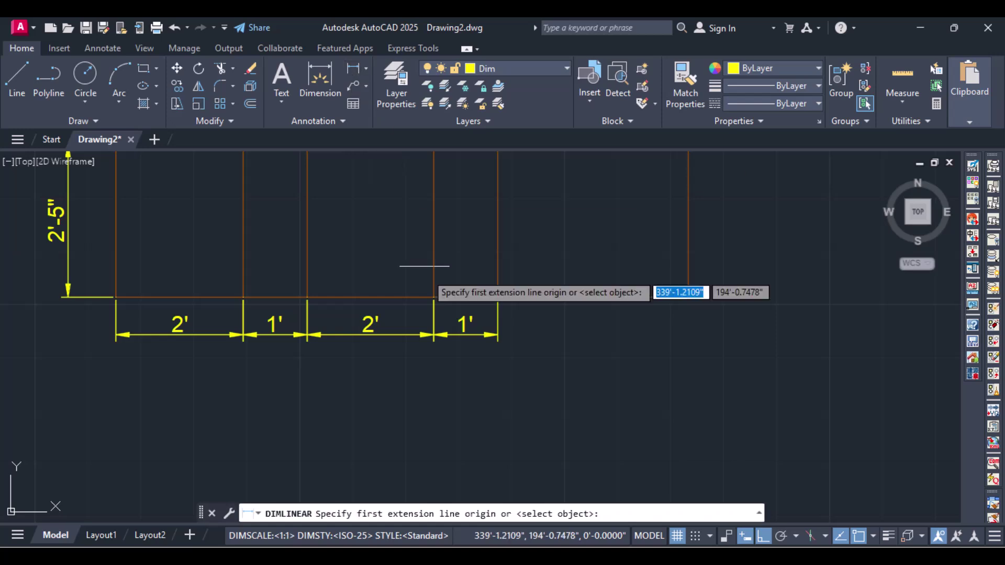
left_click(498, 297)
left_click(688, 298)
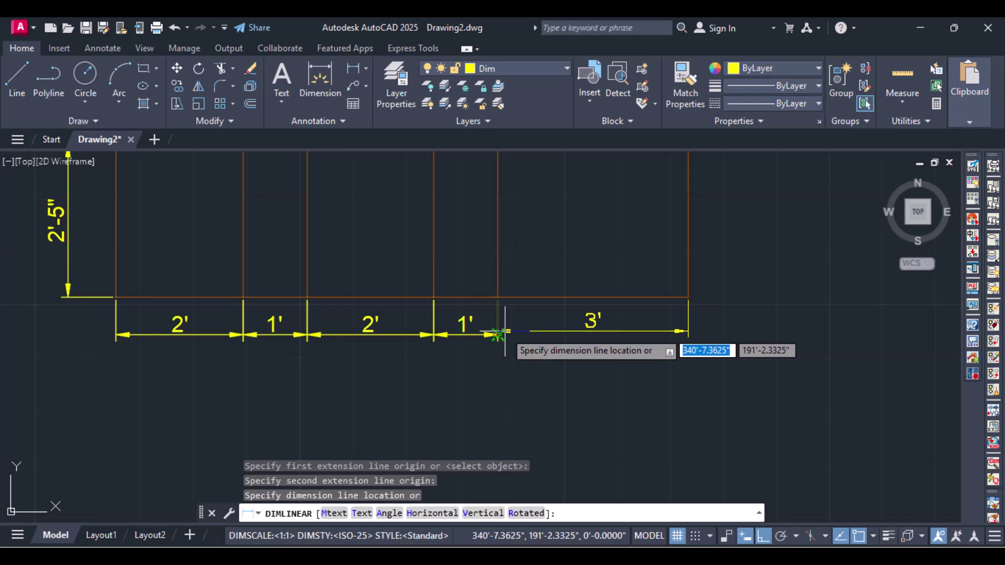
scroll(487, 340, "up", 8)
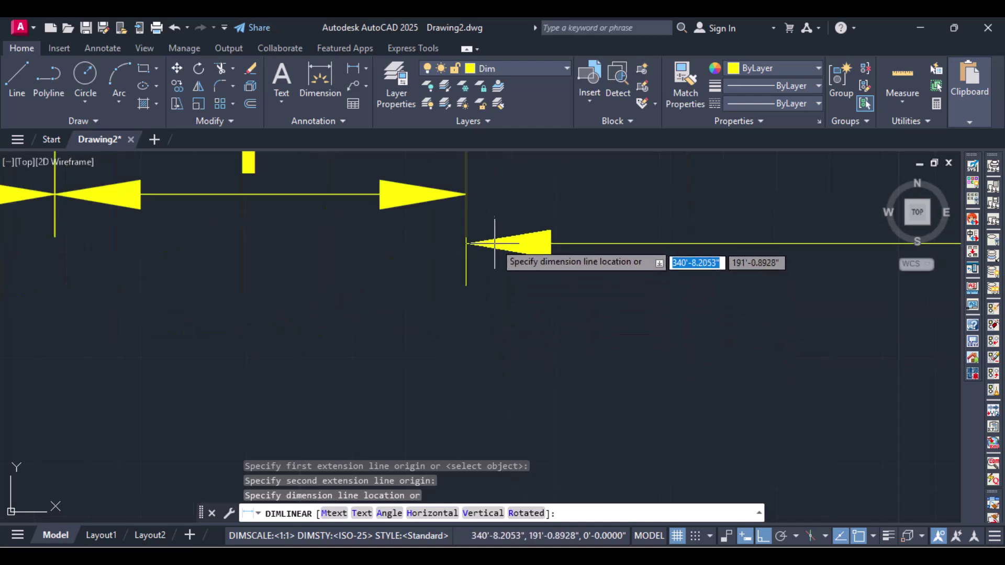
left_click(468, 195)
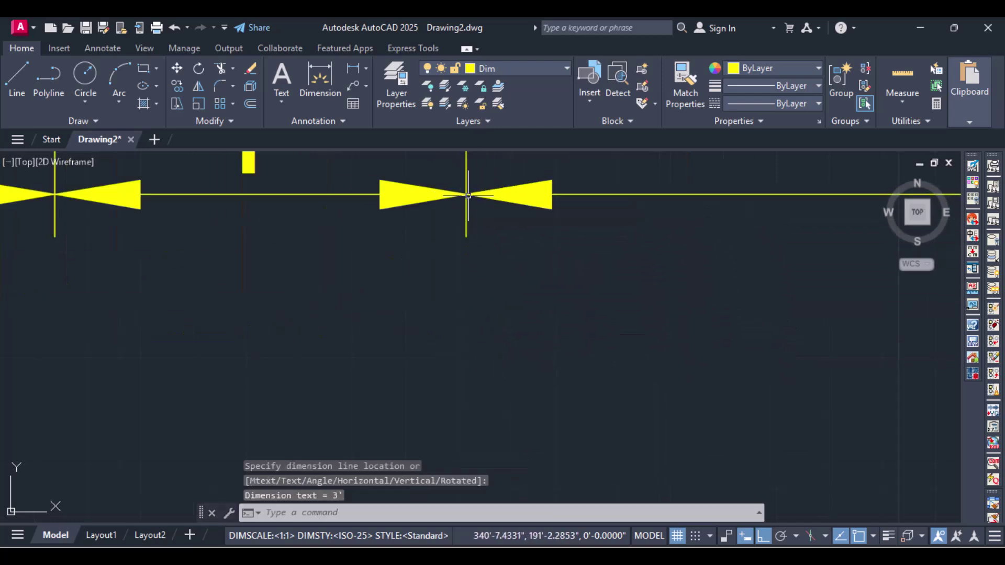
scroll(467, 195, "down", 6)
scroll(811, 267, "down", 2)
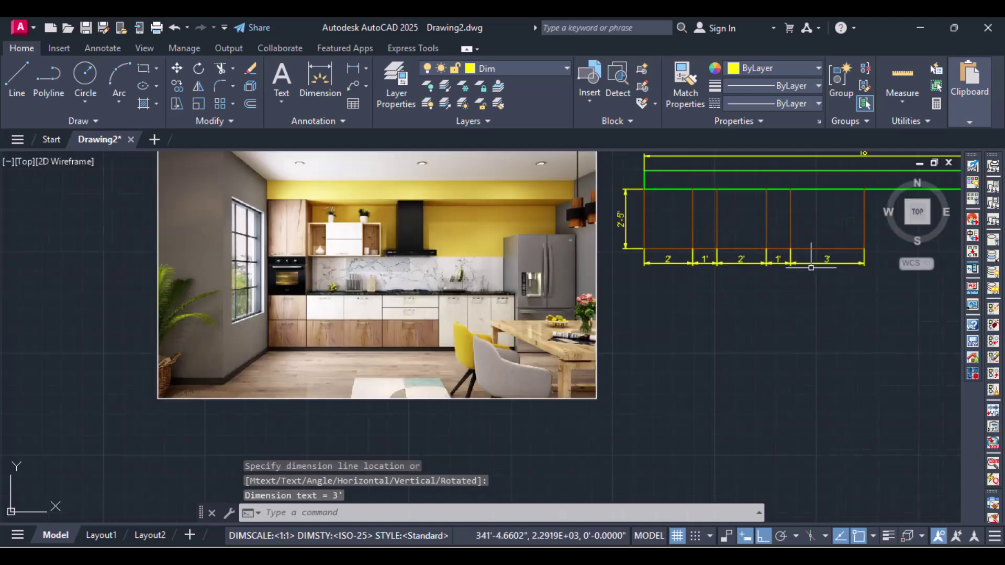
mouse_move(811, 266)
middle_mouse_down()
mouse_move(733, 309)
mouse_move(624, 316)
middle_mouse_up()
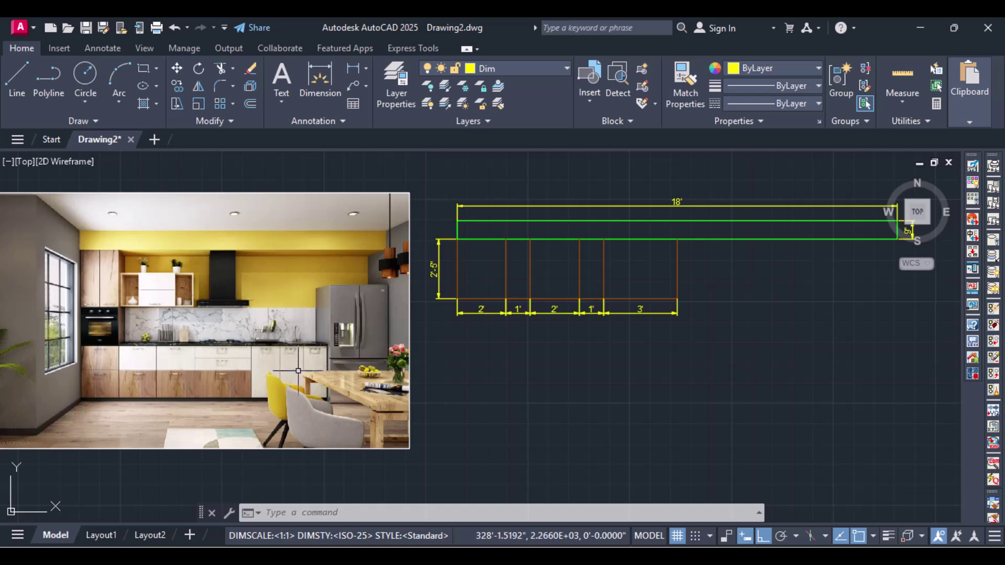
left_click(761, 281)
left_click(587, 360)
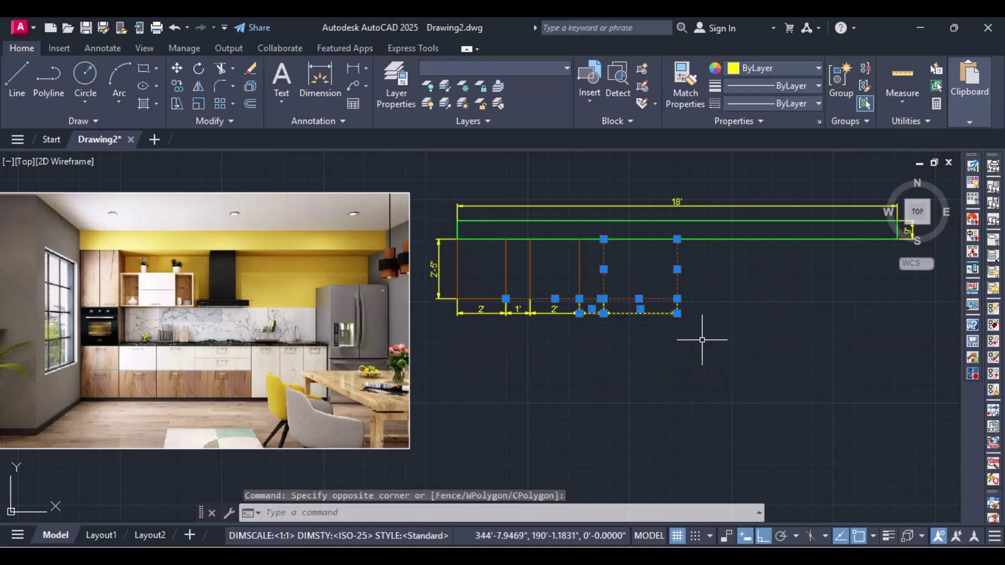
key("Escape")
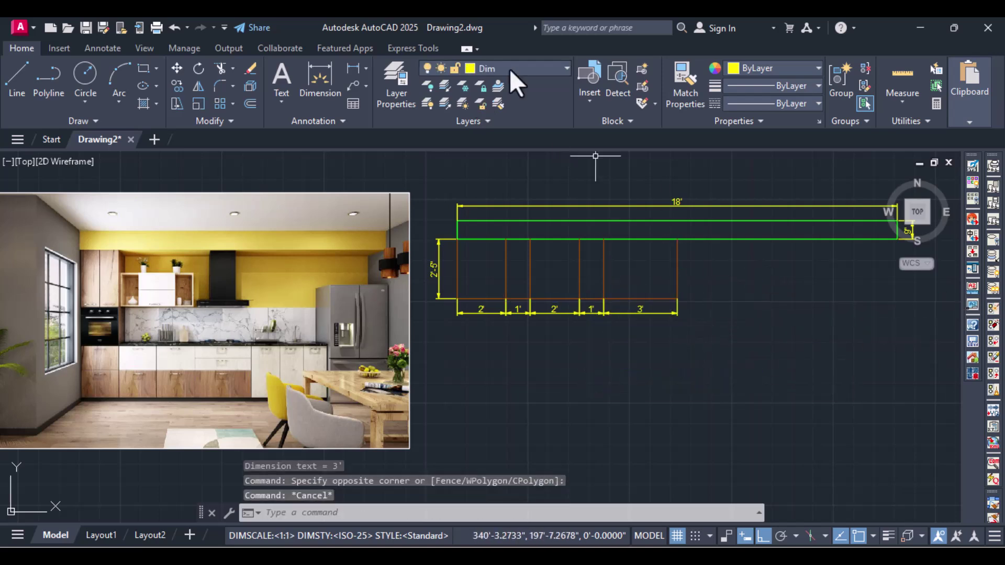
Make Kitchen Cabinets the current layer and offset the fifth cabinet's outer side line by 2' along the wall.
left_click(531, 67)
left_click(525, 140)
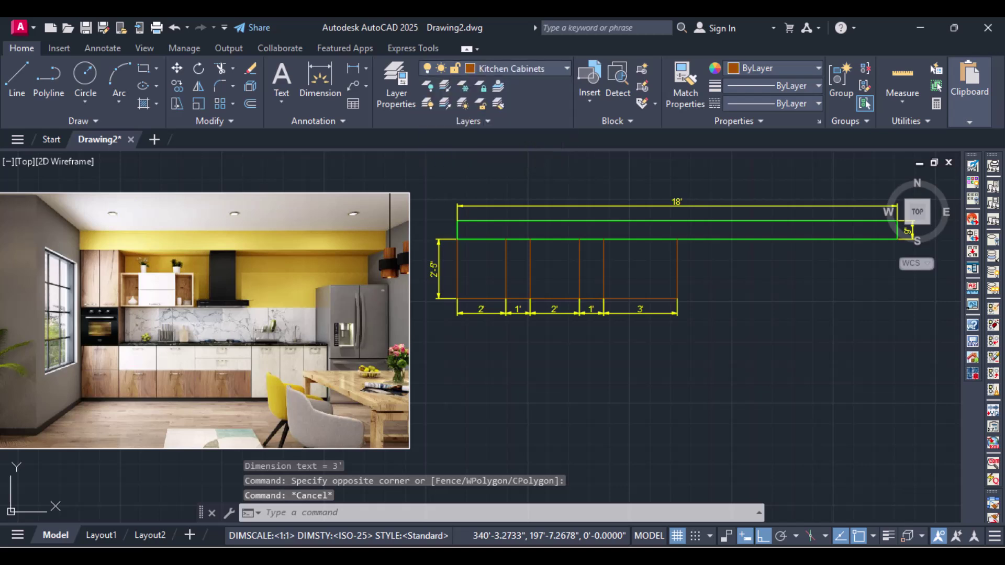
type("OFFse")
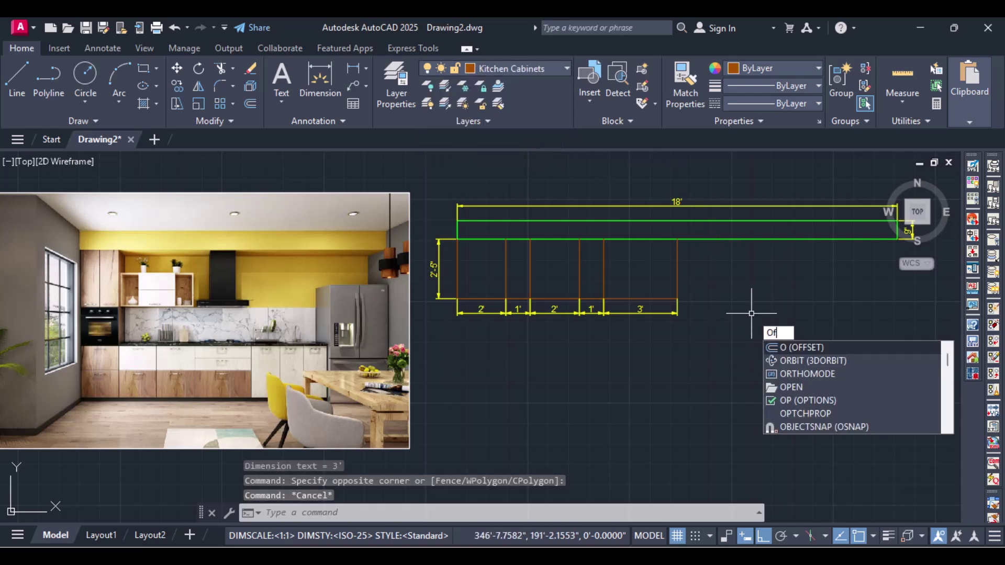
key("Return")
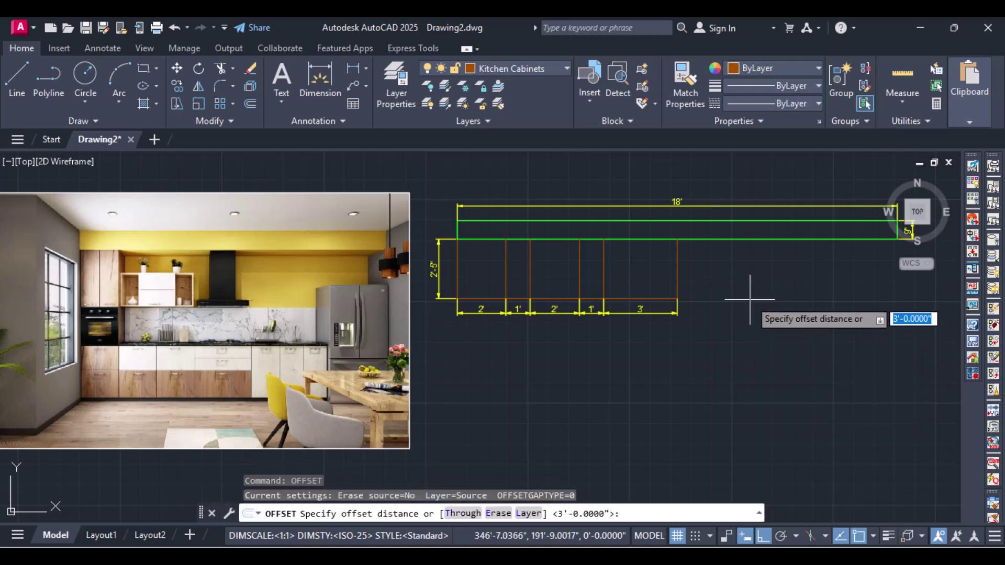
type("2")
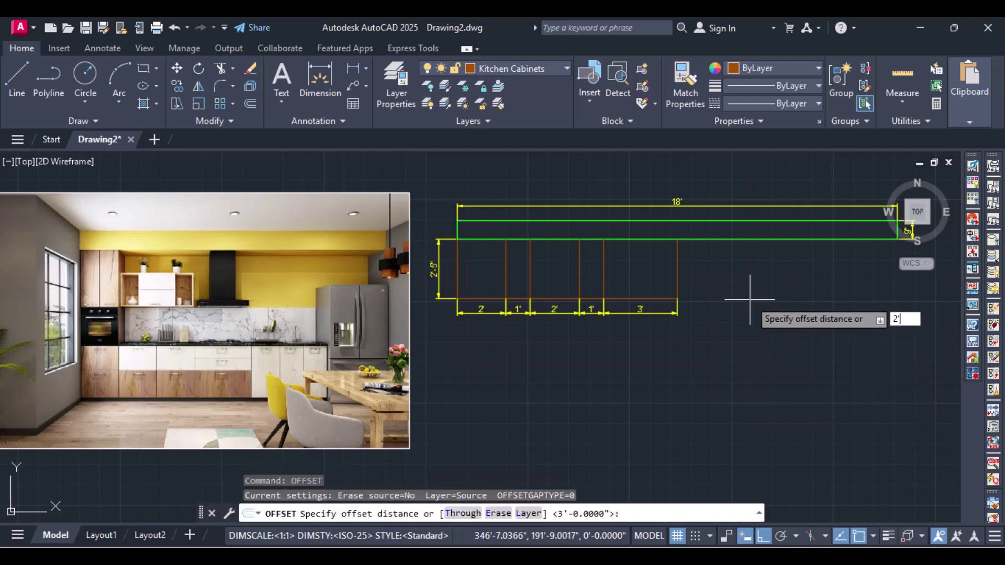
type("'")
key("Return")
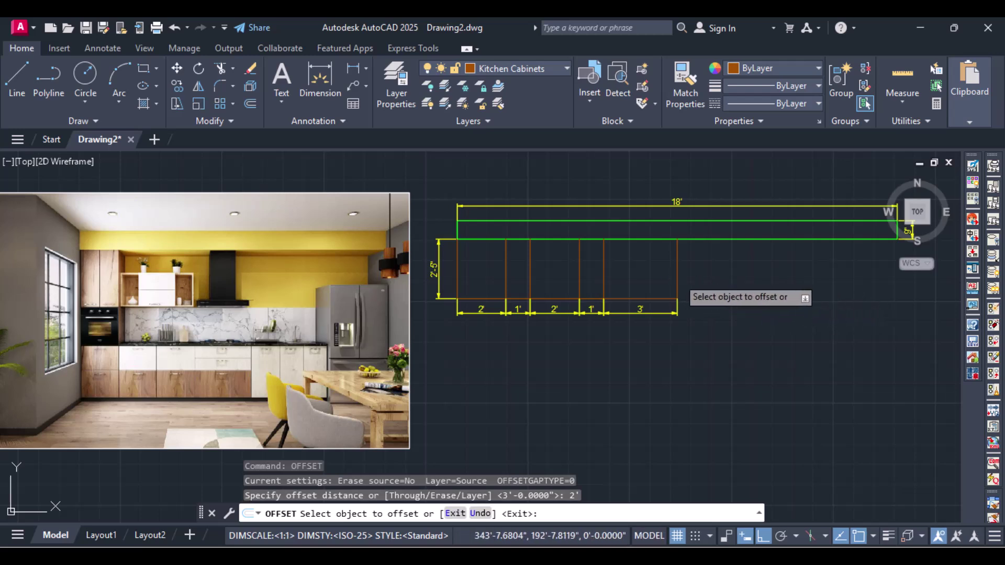
left_click(677, 278)
left_click(733, 282)
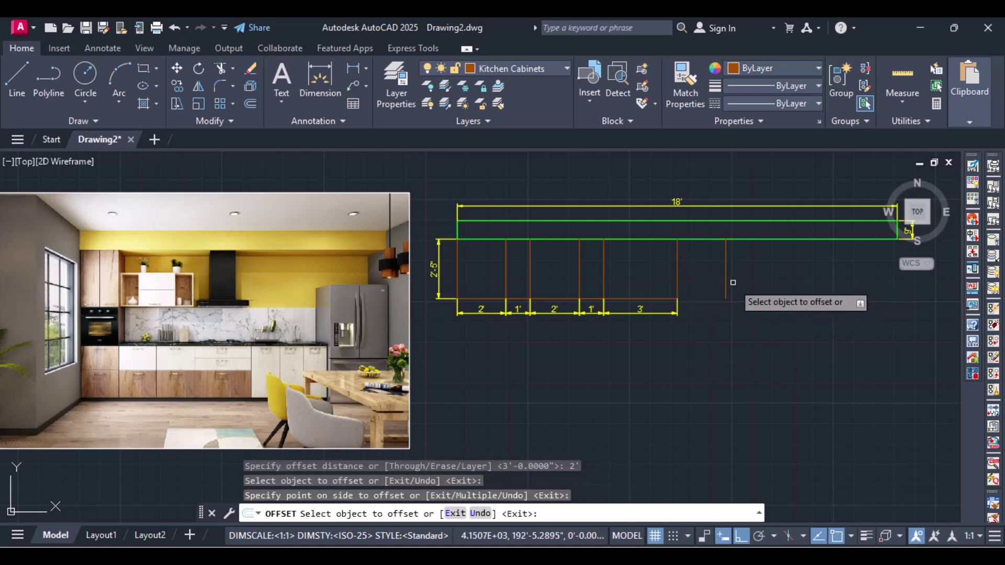
Offset the newest side line by 2' further along the wall twice in succession, forming two more cabinet sides.
left_click(725, 283)
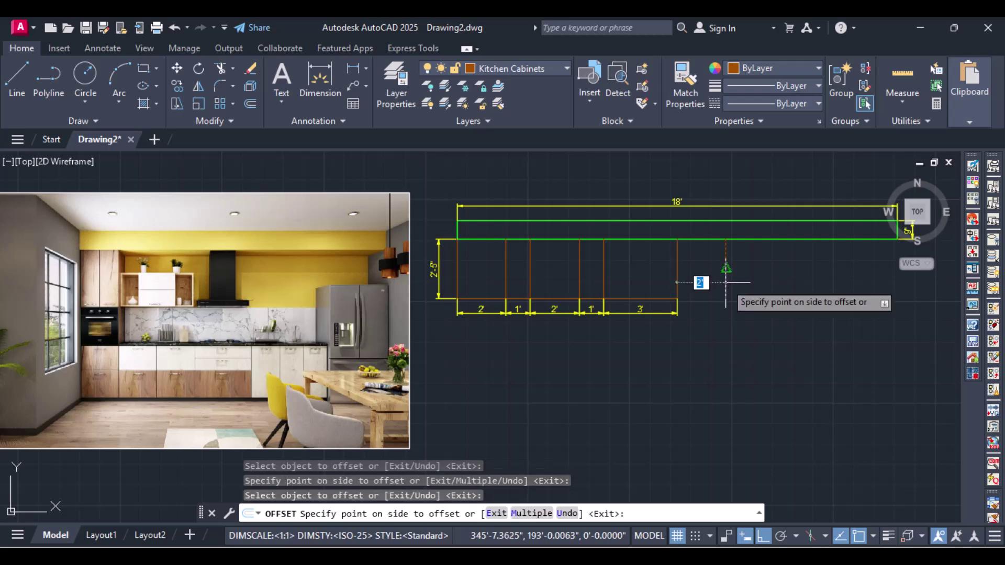
left_click(750, 281)
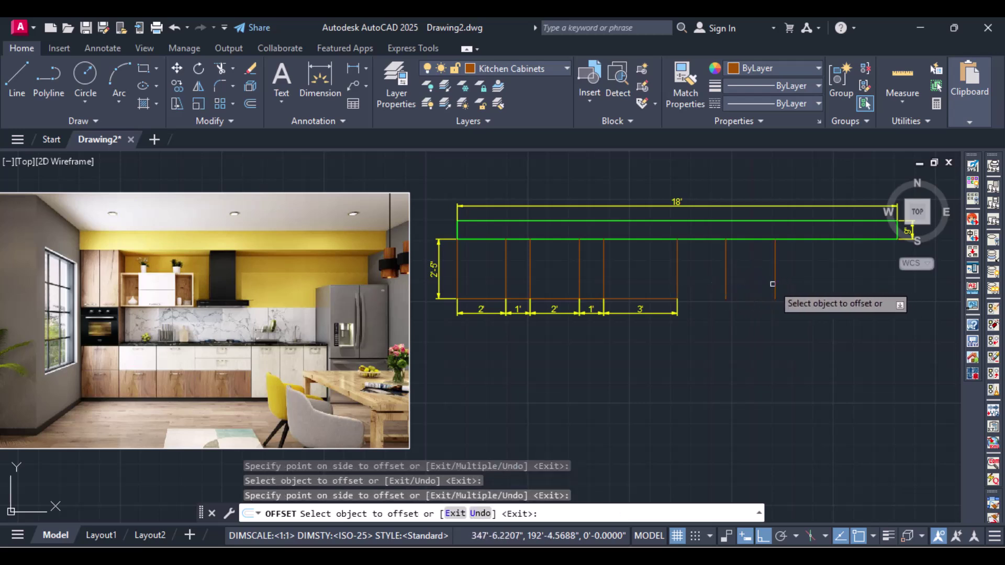
left_click(774, 284)
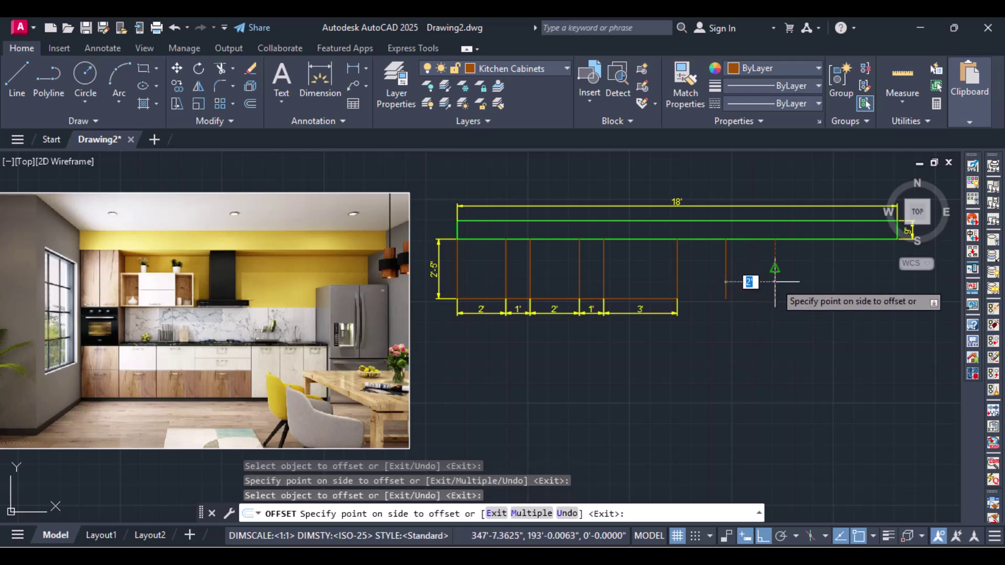
left_click(837, 281)
key("Return")
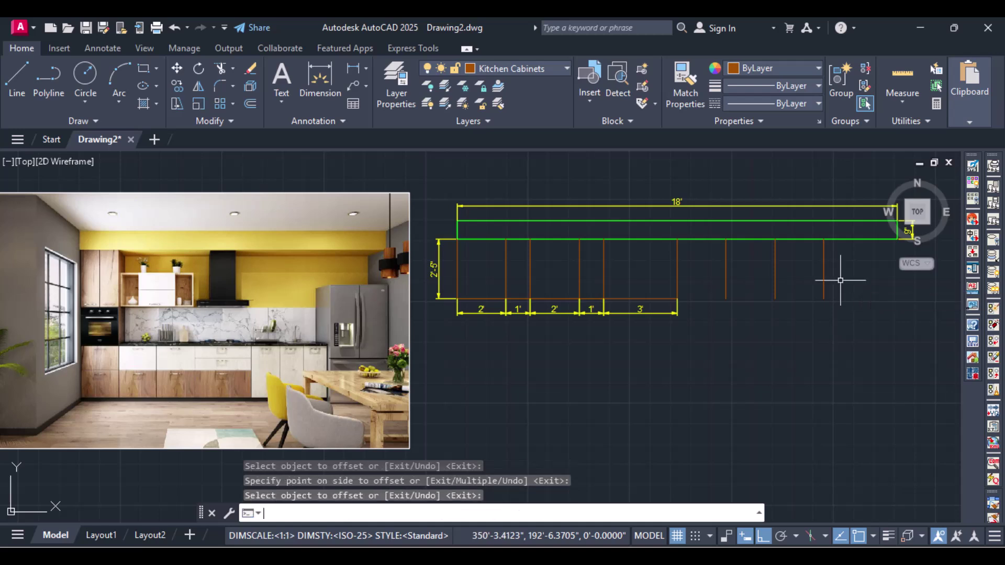
type("l")
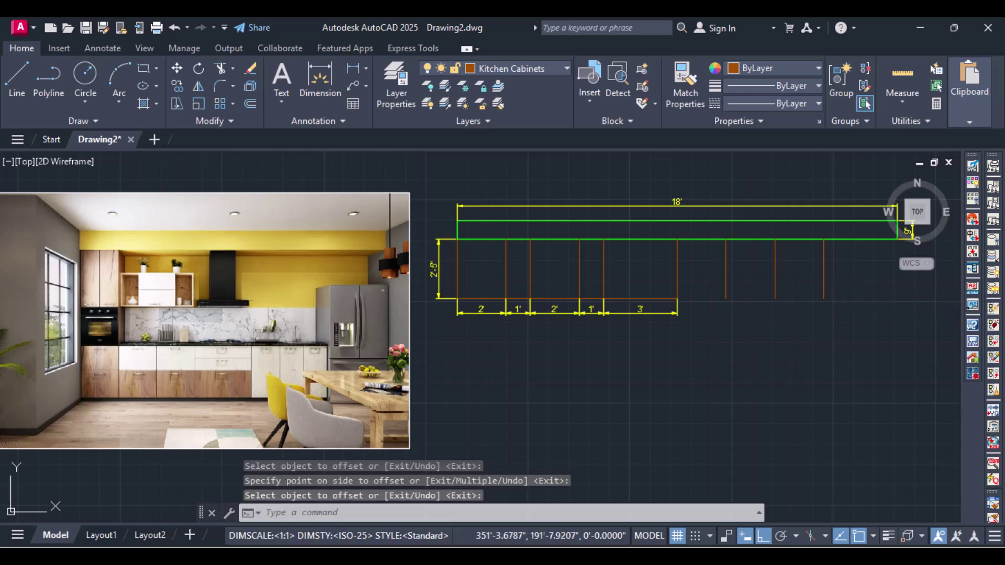
key("Return")
left_click(691, 297)
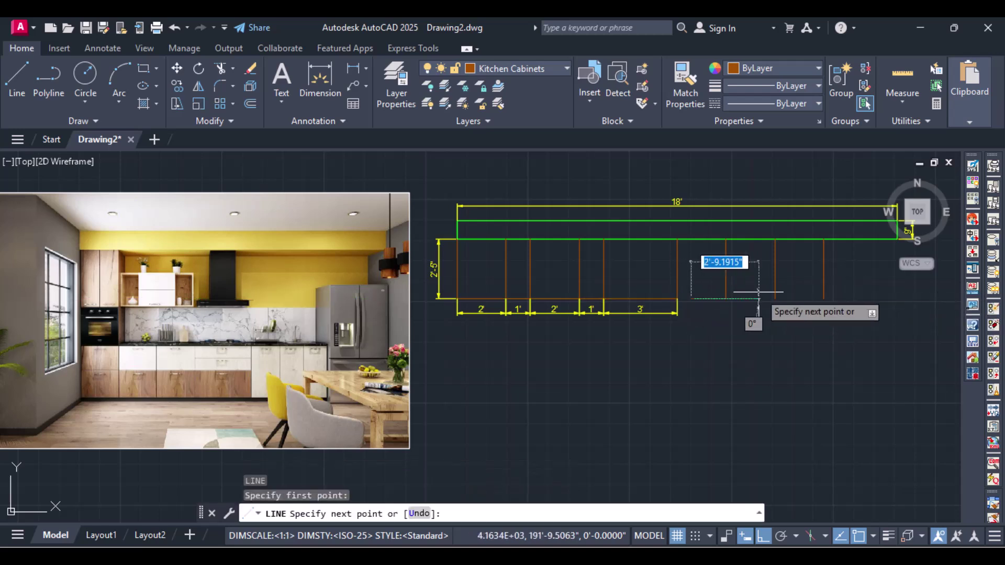
left_click(824, 299)
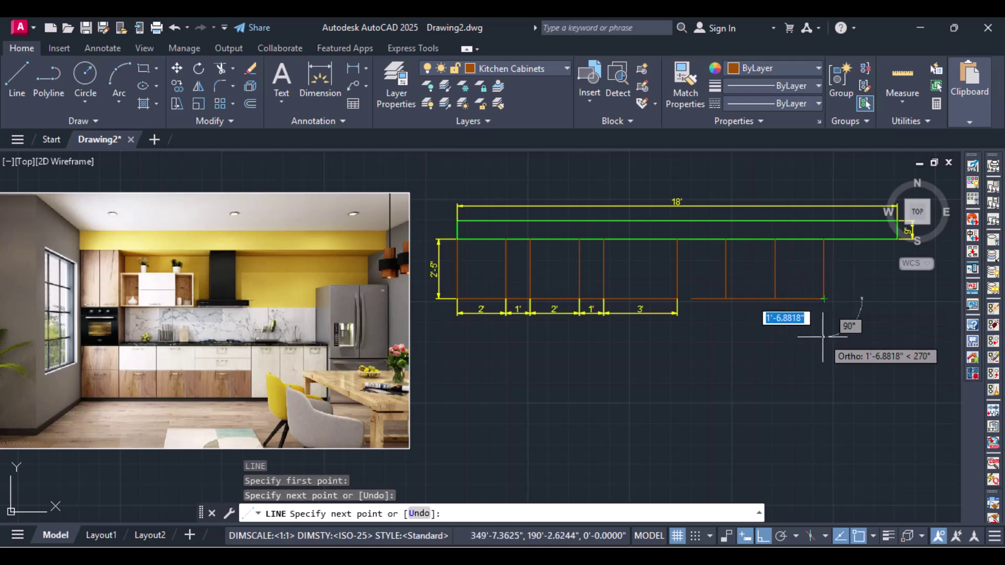
key("ctrl+z")
key("ctrl+z")
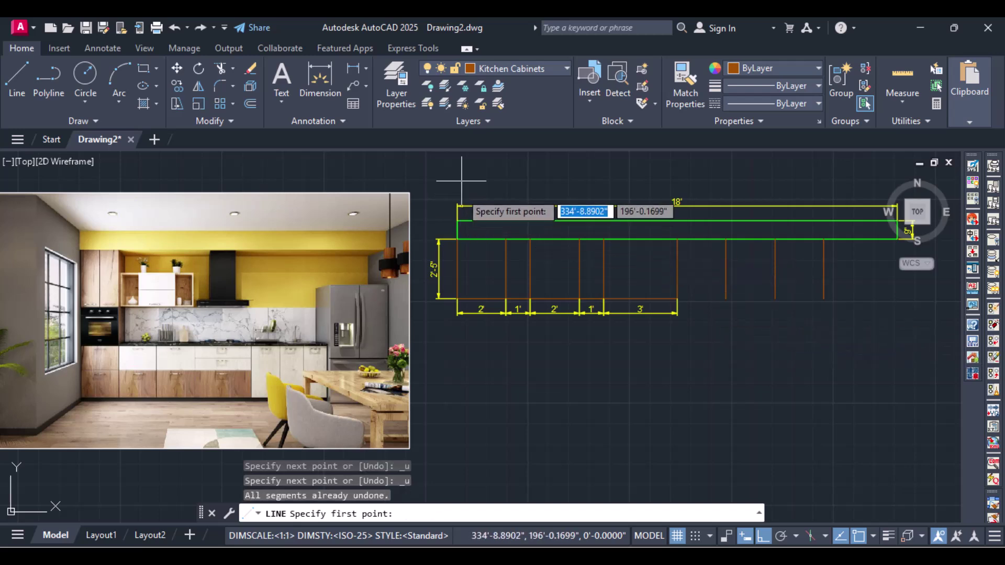
Draw one continuous front line from the fifth cabinet's outer front corner to the lower end of the last cabinet side line.
left_click(11, 78)
scroll(717, 330, "up", 5)
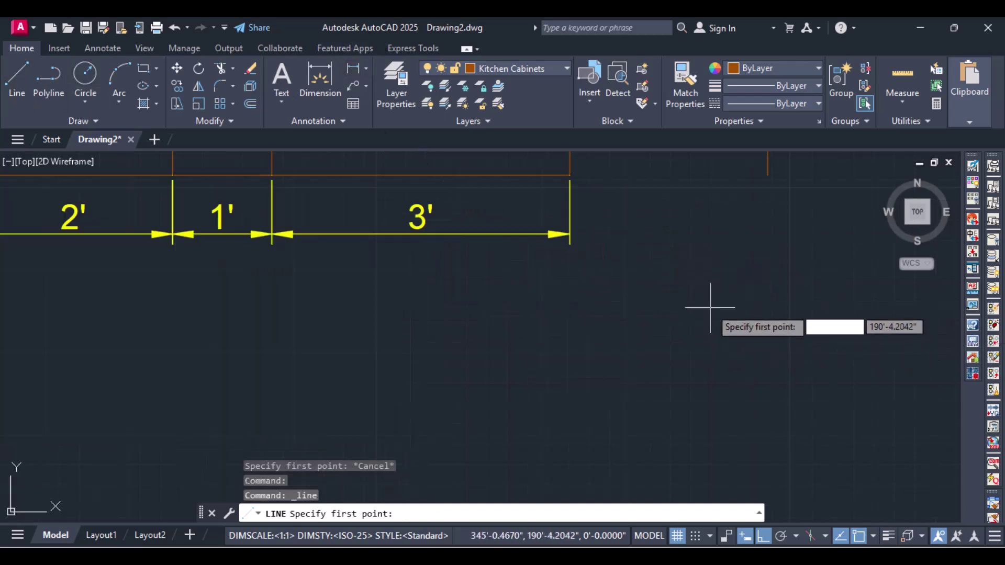
left_click(569, 174)
scroll(820, 235, "down", 2)
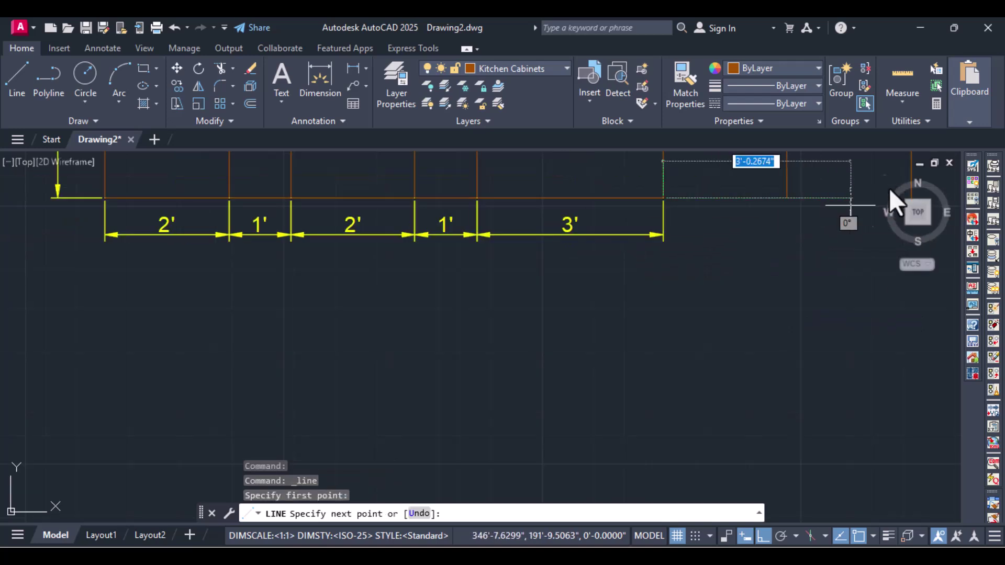
scroll(885, 209, "down", 2)
scroll(836, 222, "down", 5)
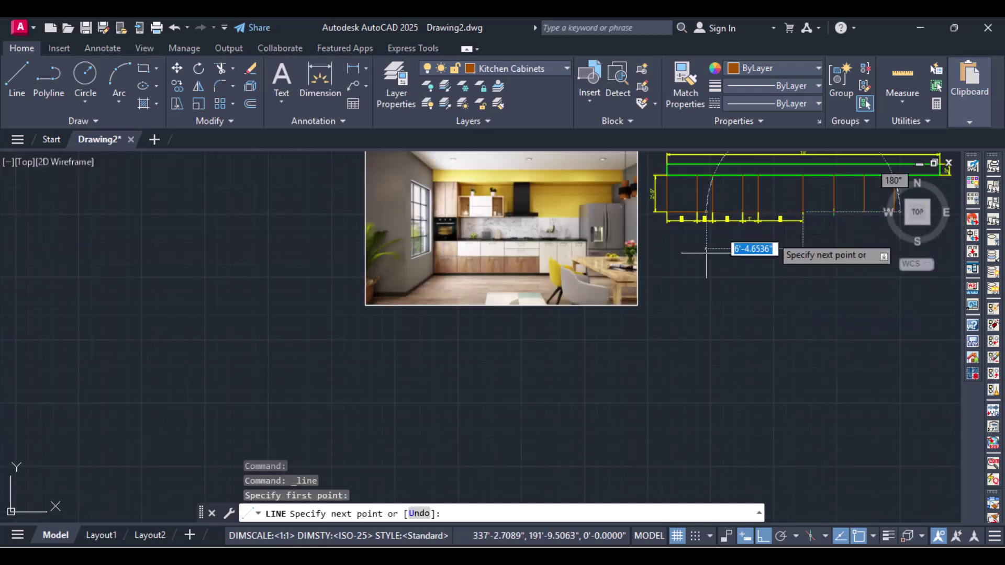
middle_click_drag(867, 257, 592, 330)
scroll(628, 319, "up", 5)
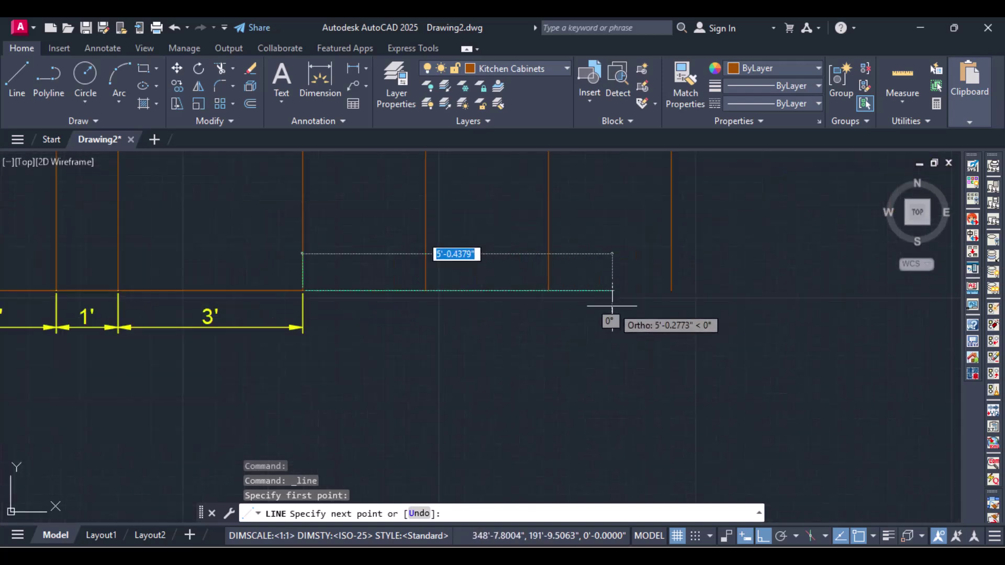
left_click(679, 290)
key("Return")
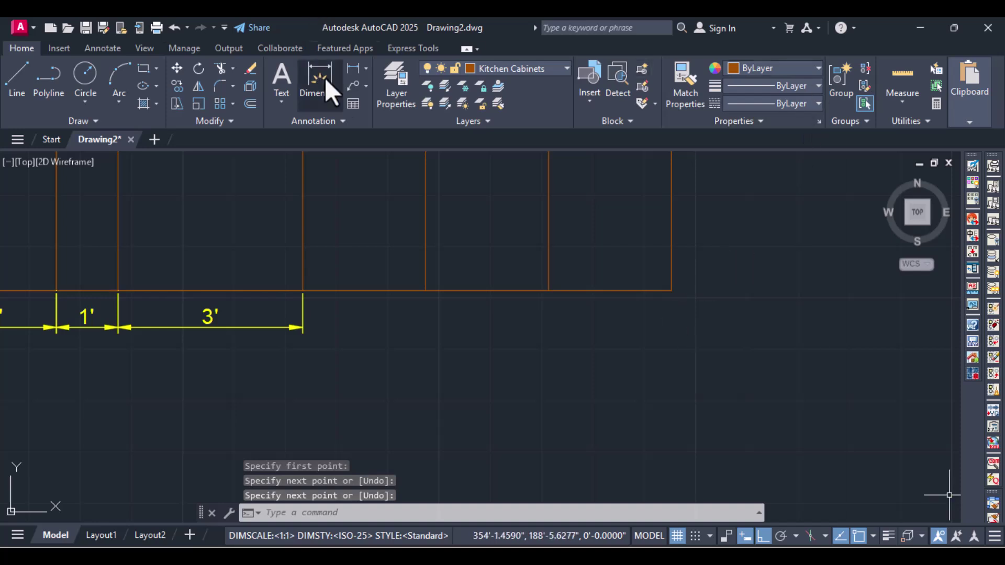
Make Dim the current layer and add a linear dimension for the sixth cabinet's width, snapped in line with the fifth cabinet's dimension.
left_click(538, 72)
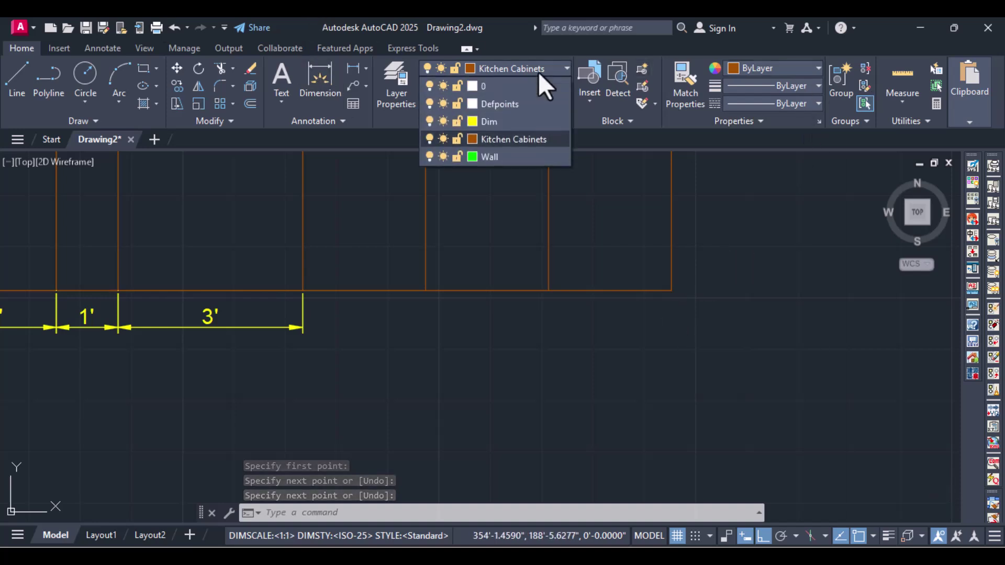
left_click(500, 124)
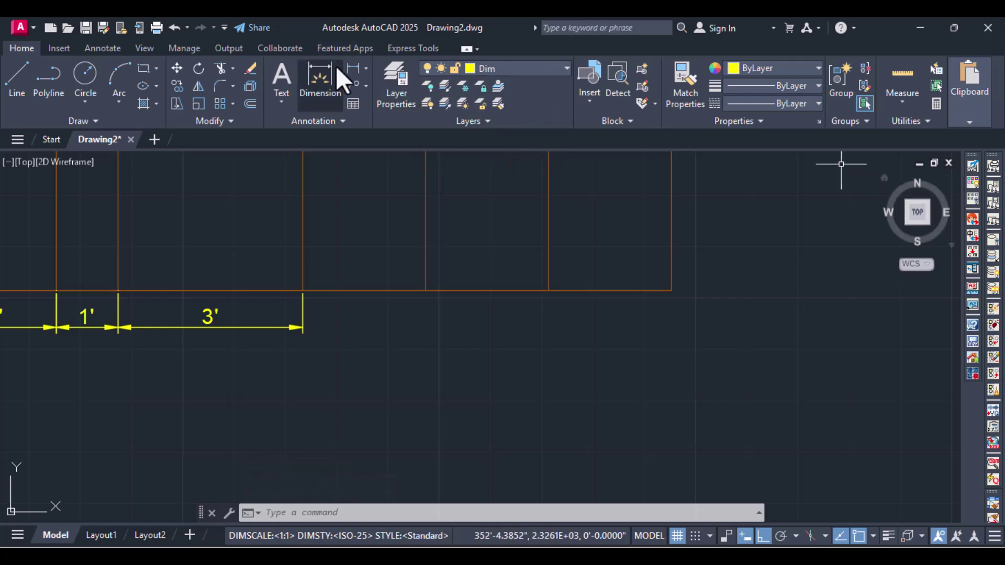
left_click(349, 73)
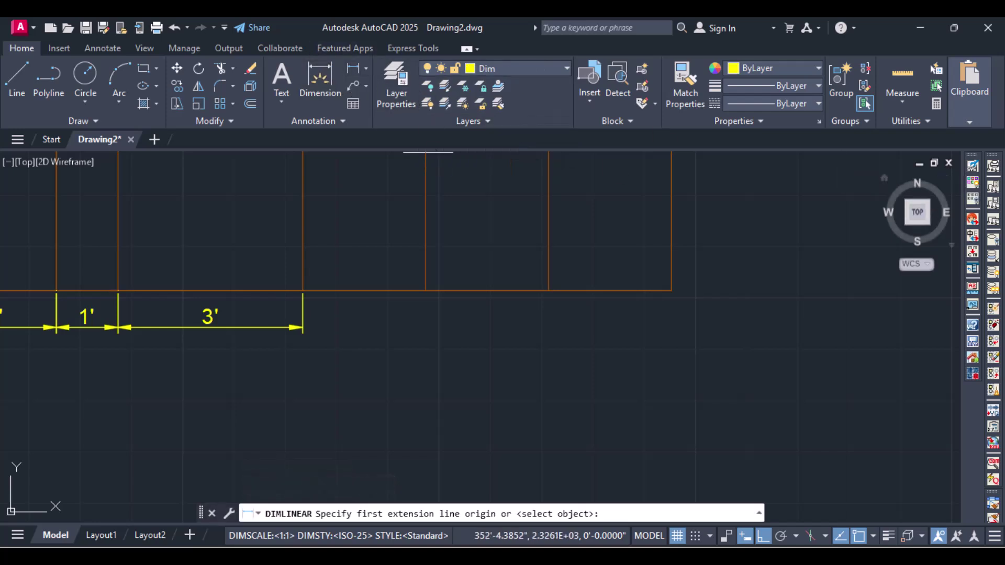
left_click(303, 289)
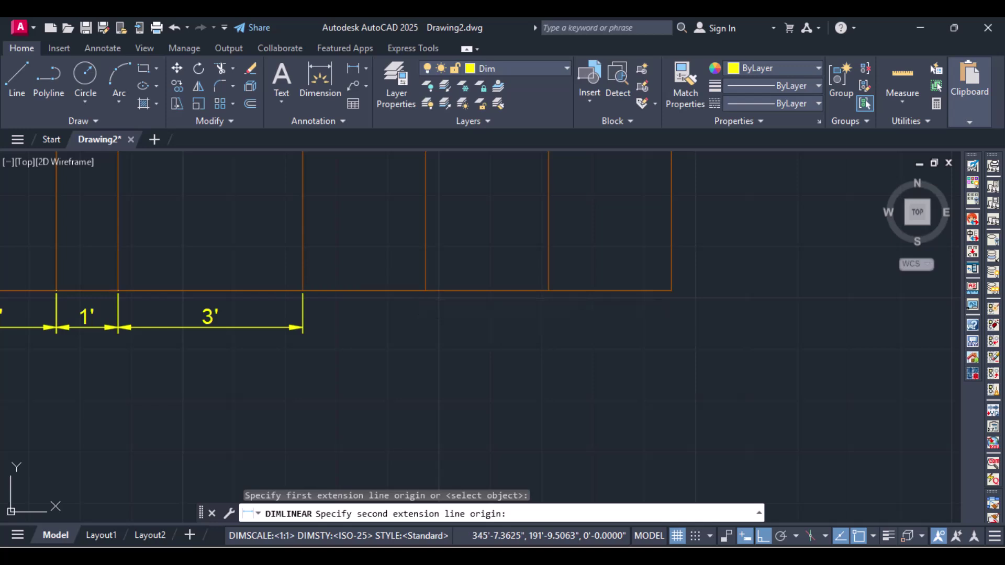
left_click(425, 290)
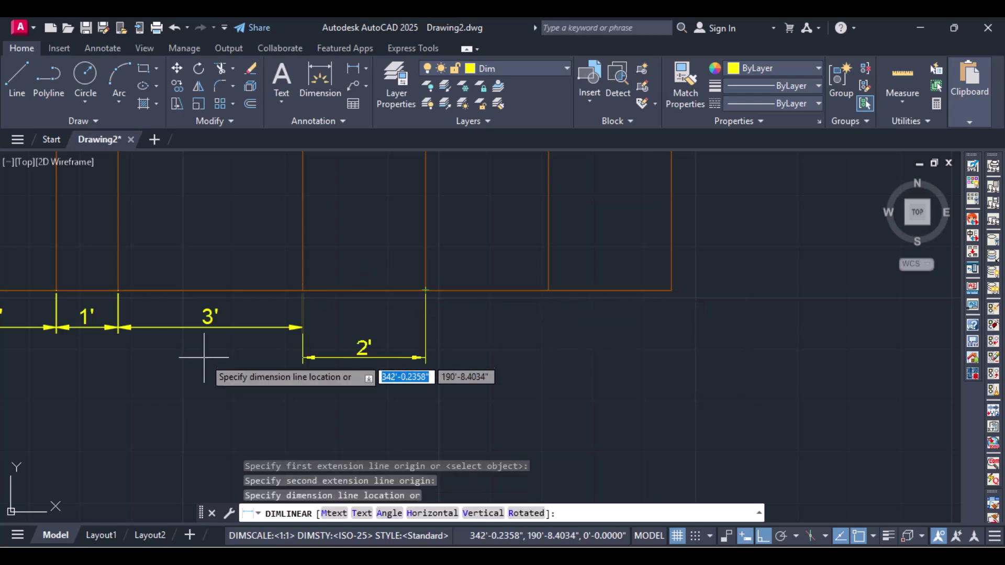
left_click(303, 328)
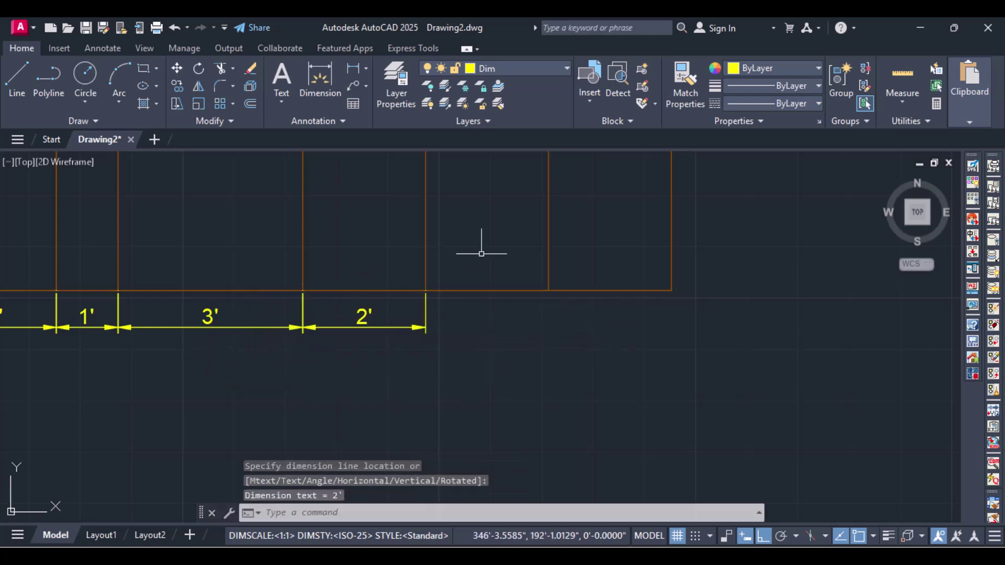
Add a linear dimension for the seventh cabinet's width, snapped in line with the sixth cabinet's dimension.
left_click(357, 65)
left_click(425, 289)
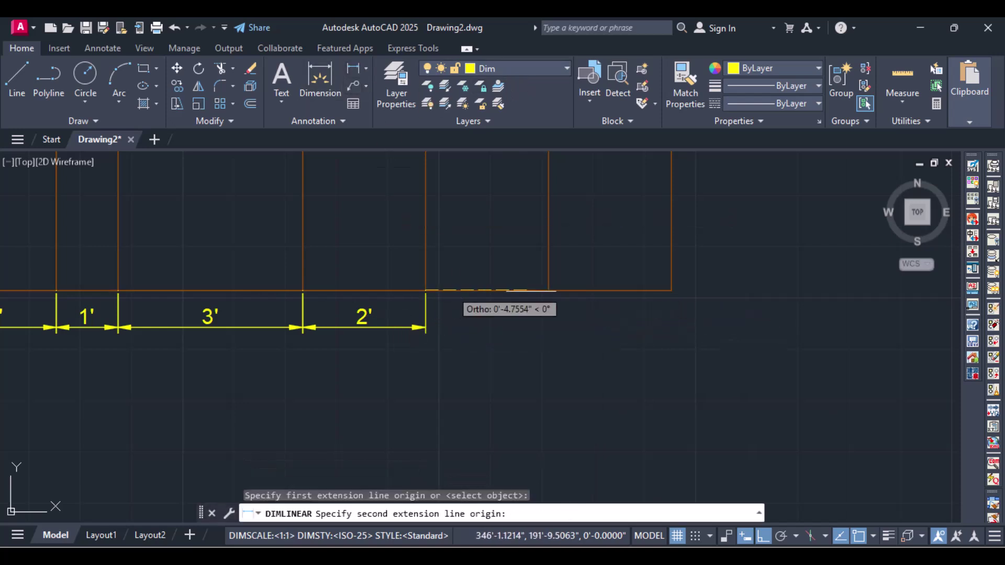
left_click(548, 289)
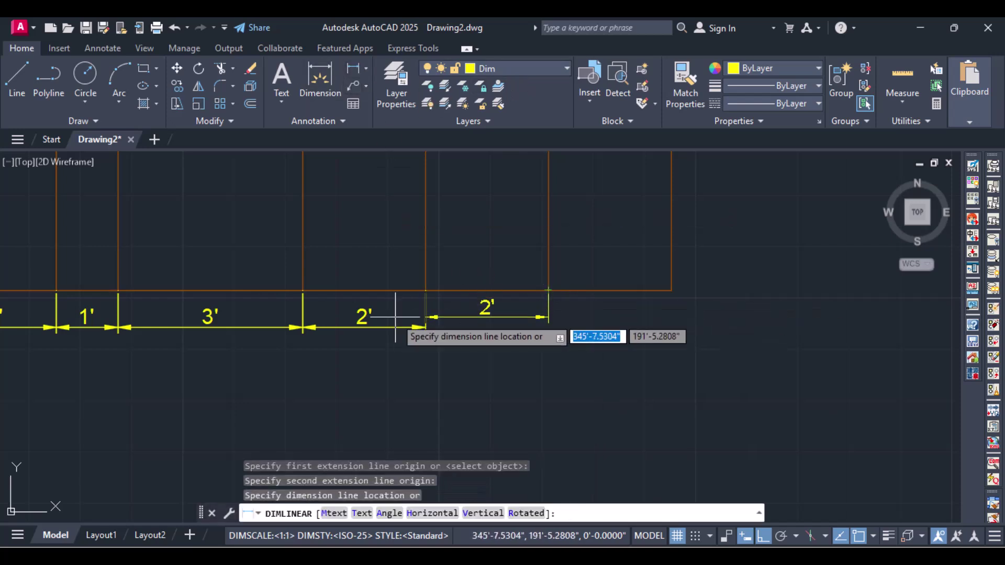
left_click(426, 327)
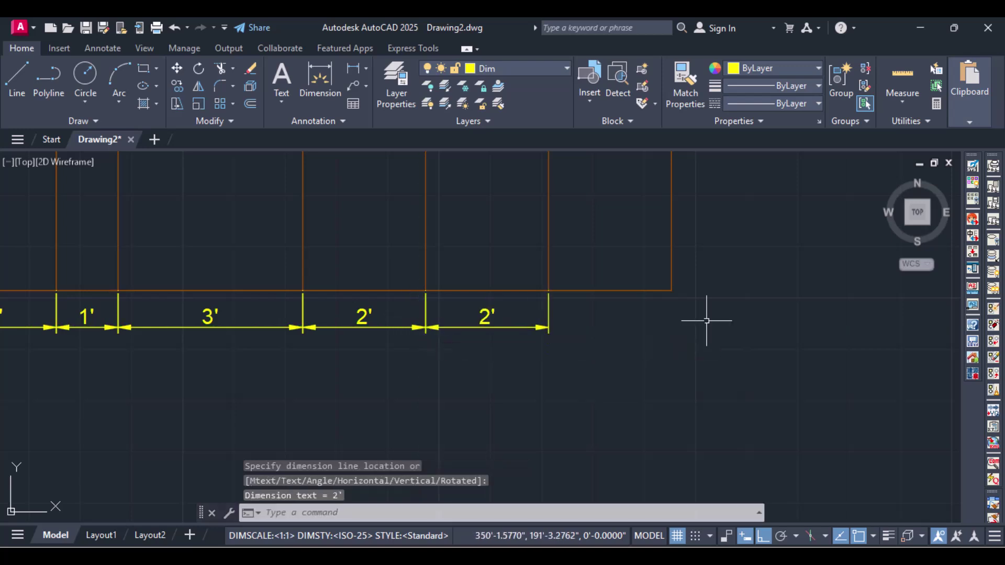
left_click(353, 74)
left_click(548, 290)
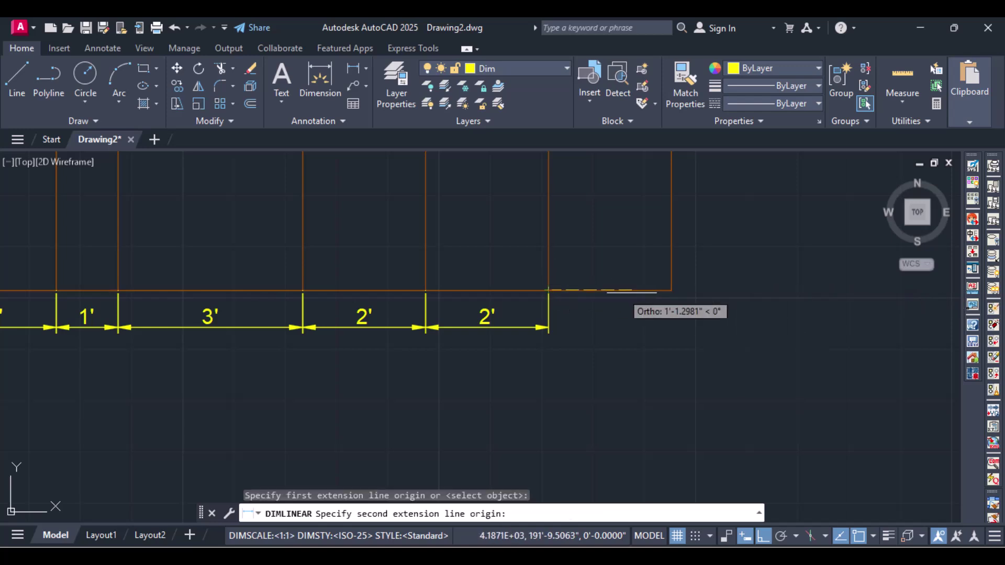
left_click(671, 291)
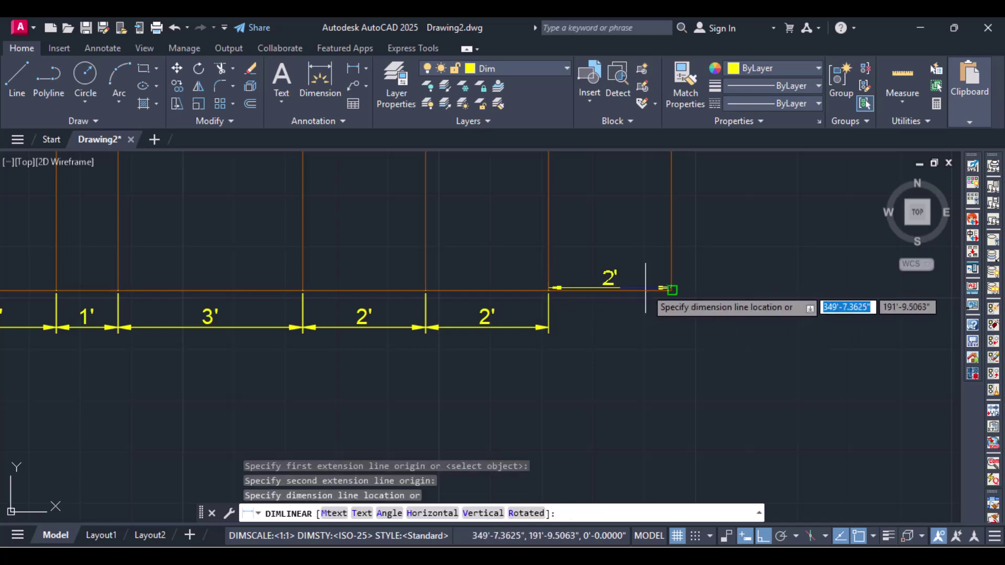
left_click(550, 325)
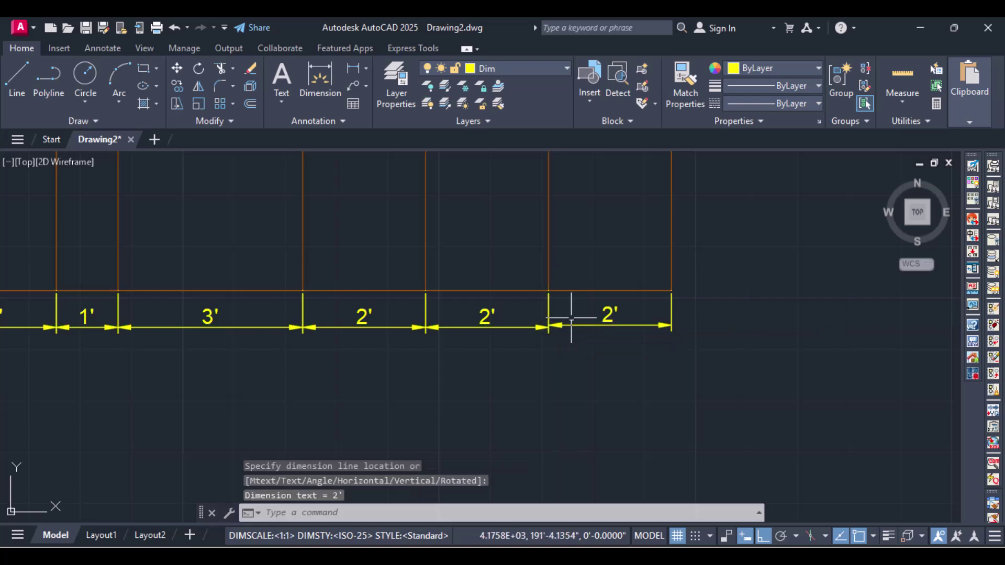
left_click(643, 324)
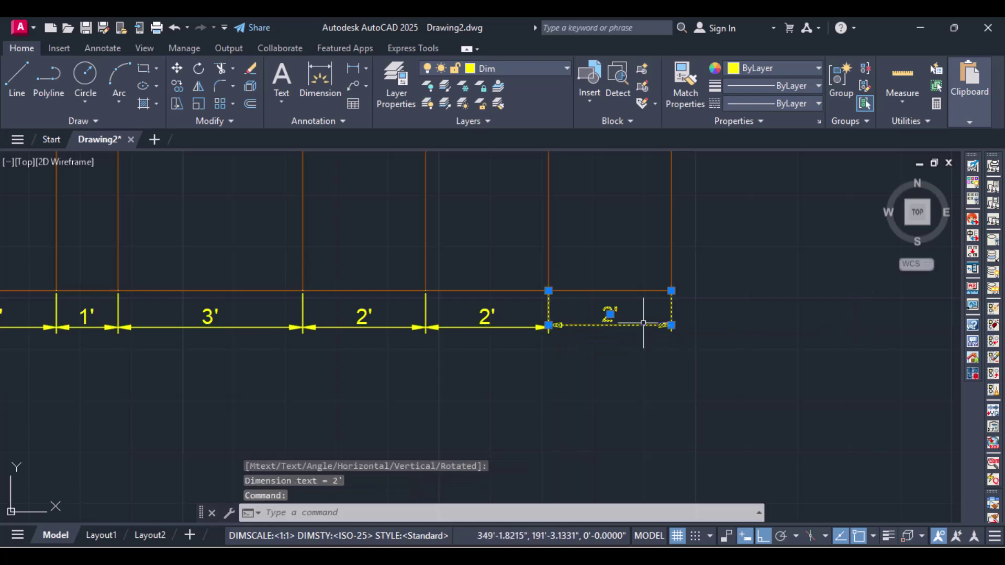
key("Delete")
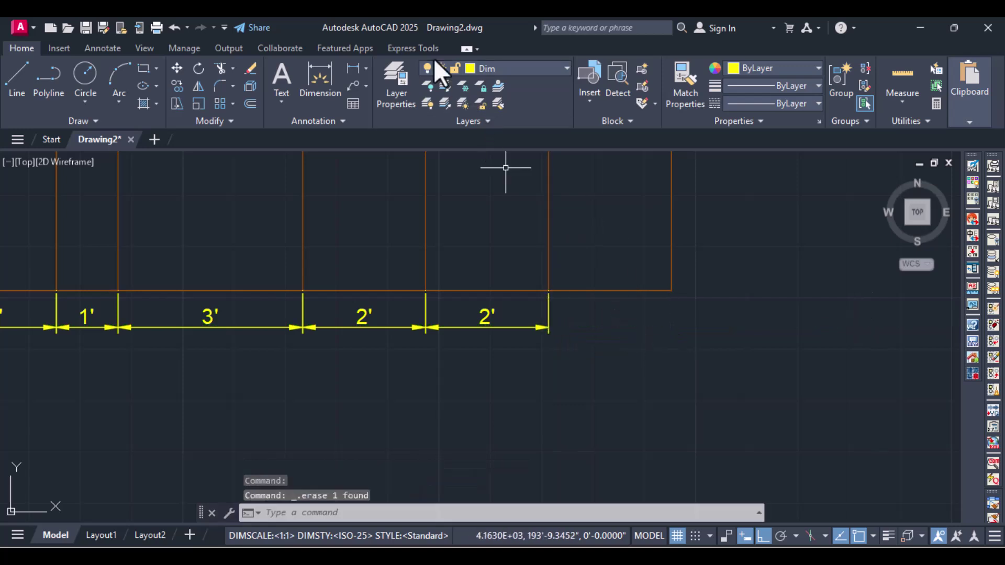
Add a linear dimension for the eighth cabinet's width, placing it exactly in line with the seventh cabinet's dimension.
left_click(355, 67)
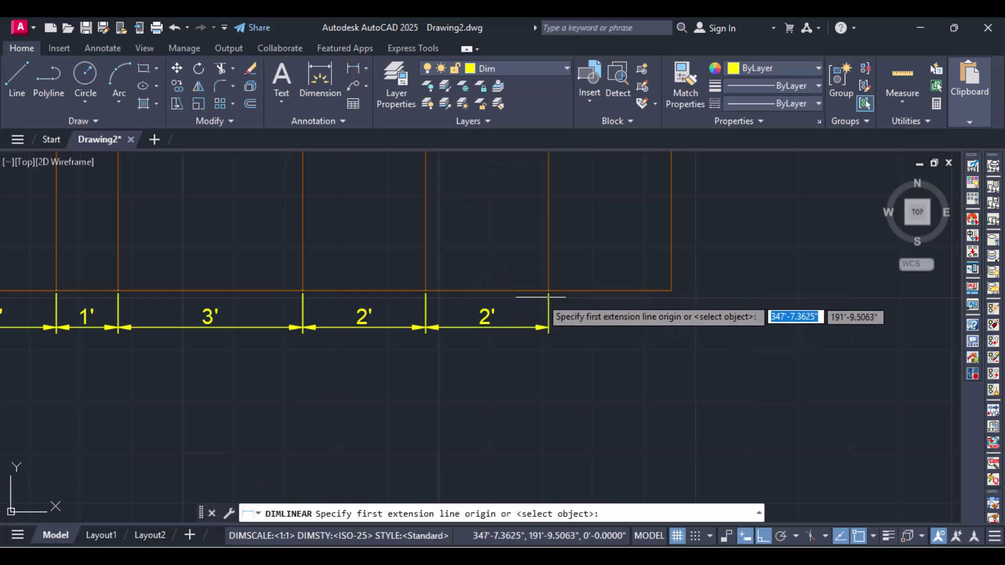
left_click(548, 290)
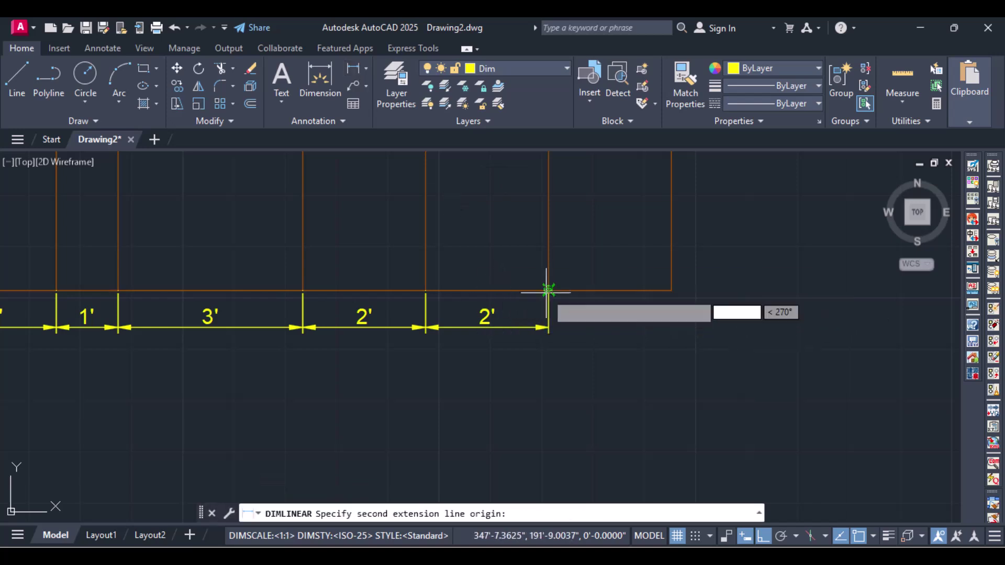
left_click(670, 291)
scroll(530, 327, "up", 8)
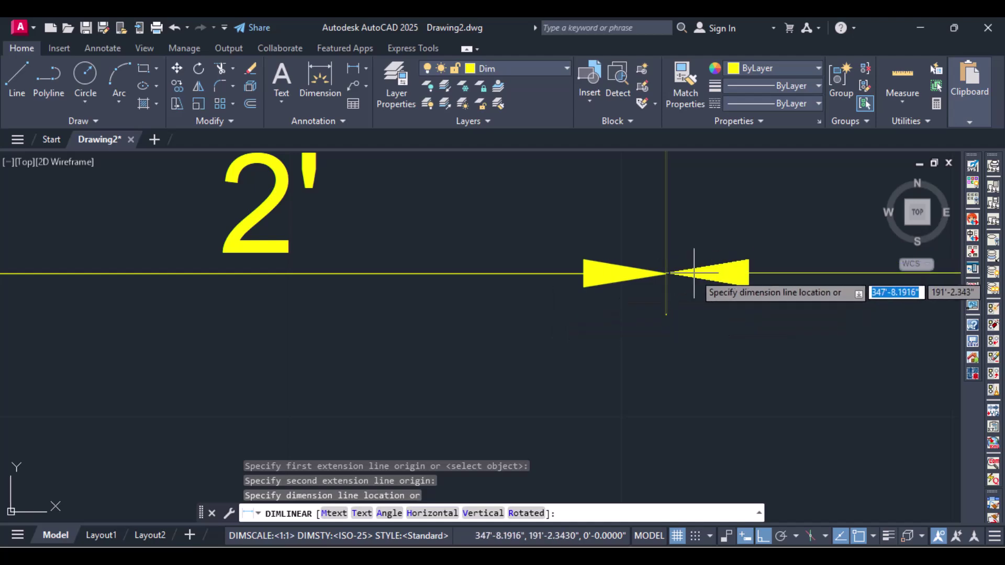
left_click(668, 276)
scroll(691, 281, "down", 5)
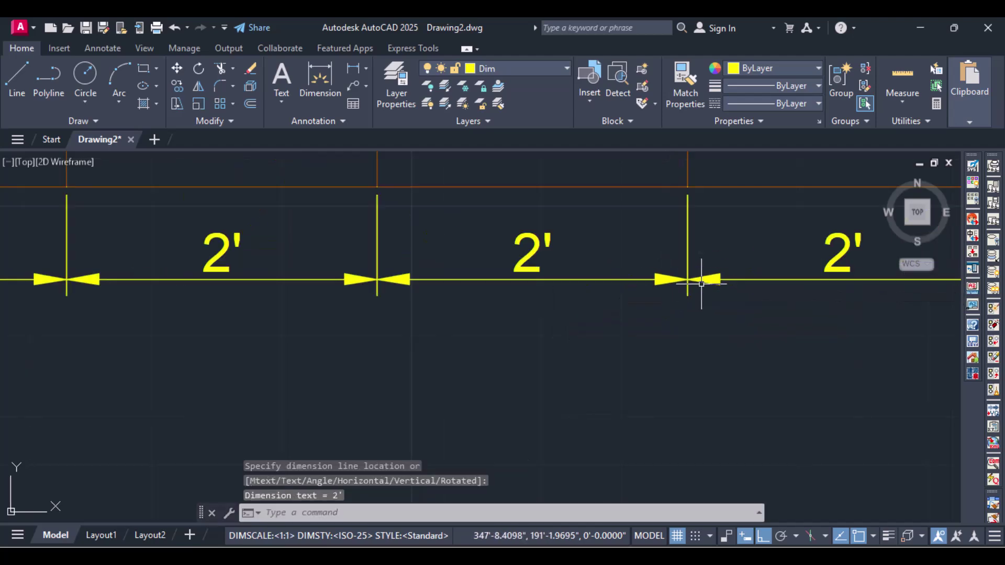
scroll(701, 284, "down", 6)
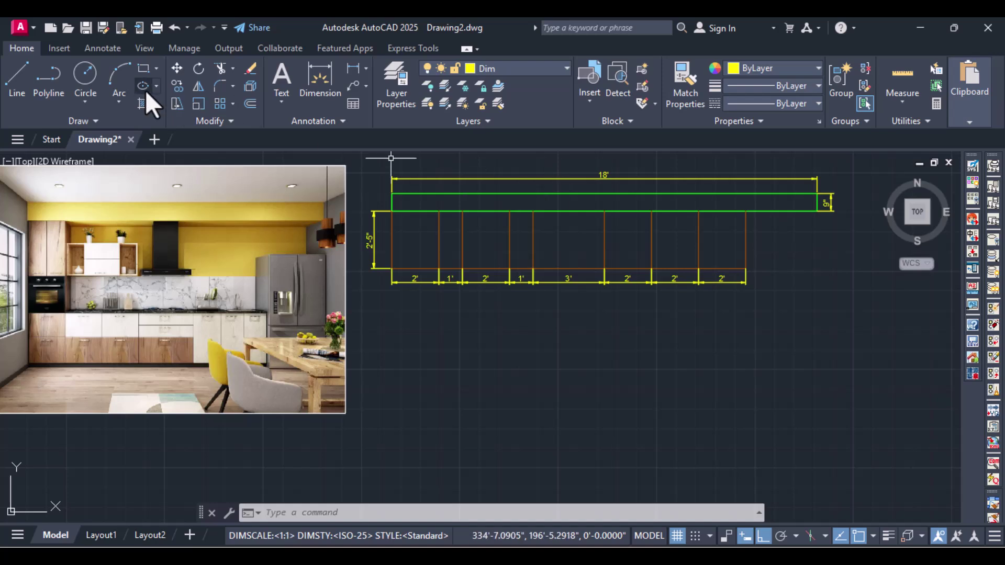
Check the remaining wall length between the eighth cabinet and the wall's end with a linear dimension preview, without placing it.
left_click(356, 72)
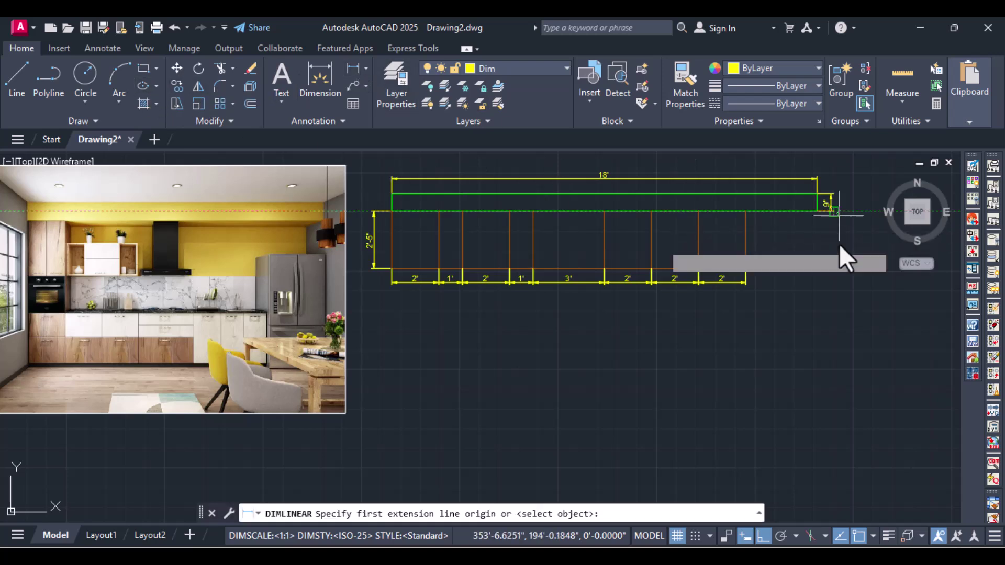
left_click(746, 211)
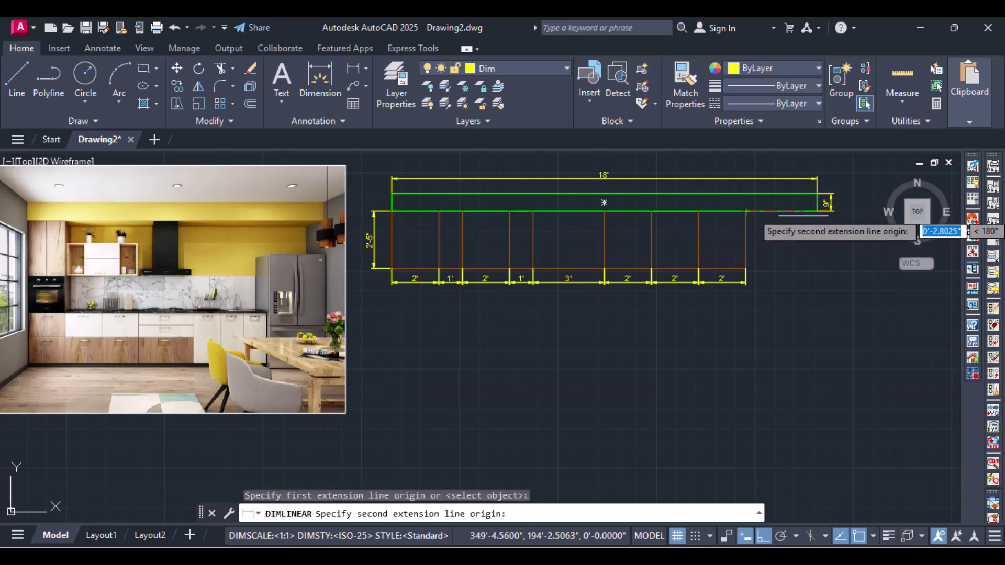
left_click(817, 212)
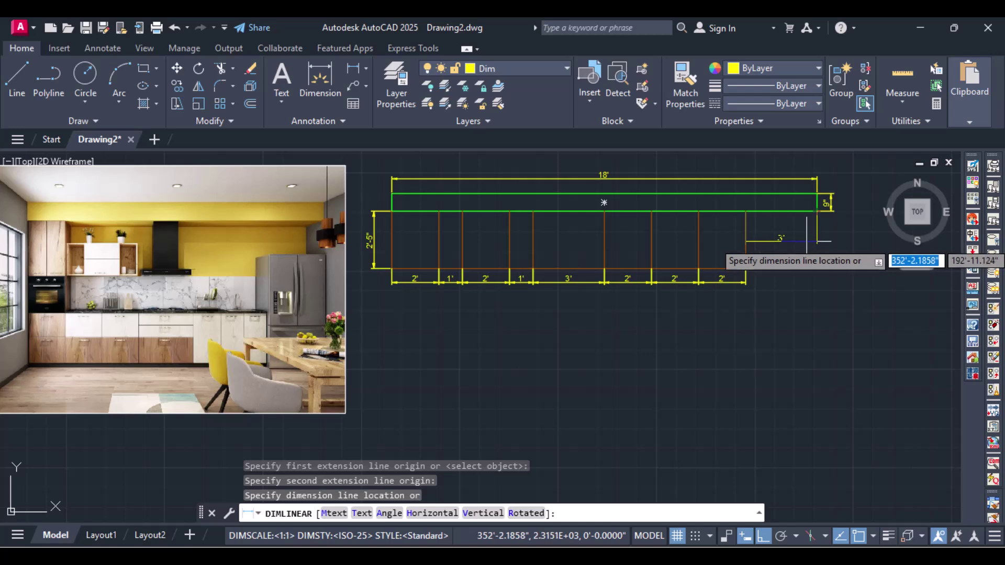
key("Escape")
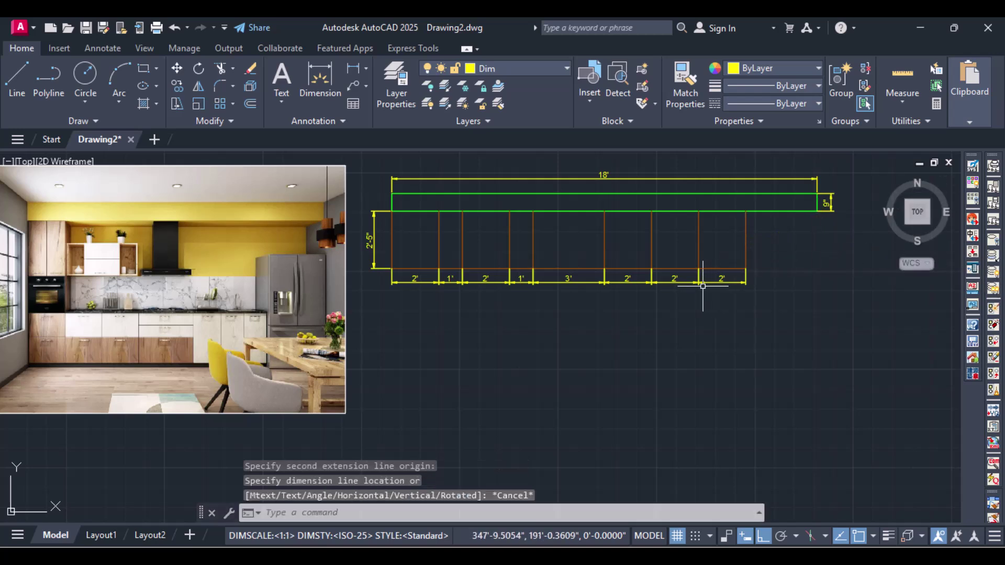
mouse_move(703, 286)
left_mouse_down()
mouse_move(830, 285)
mouse_move(807, 265)
left_mouse_up()
key("Escape")
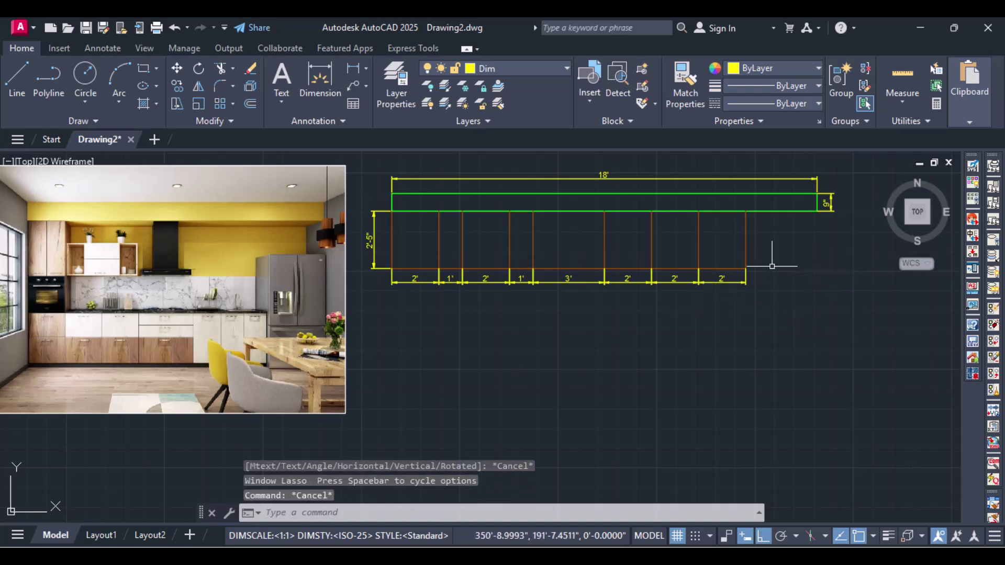
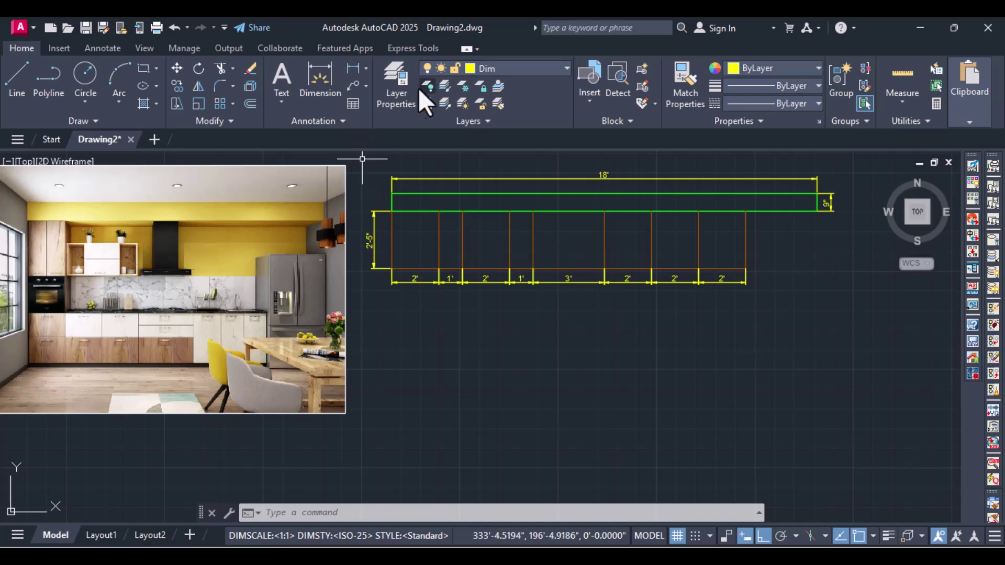
Create a new layer named Text.
left_click(397, 102)
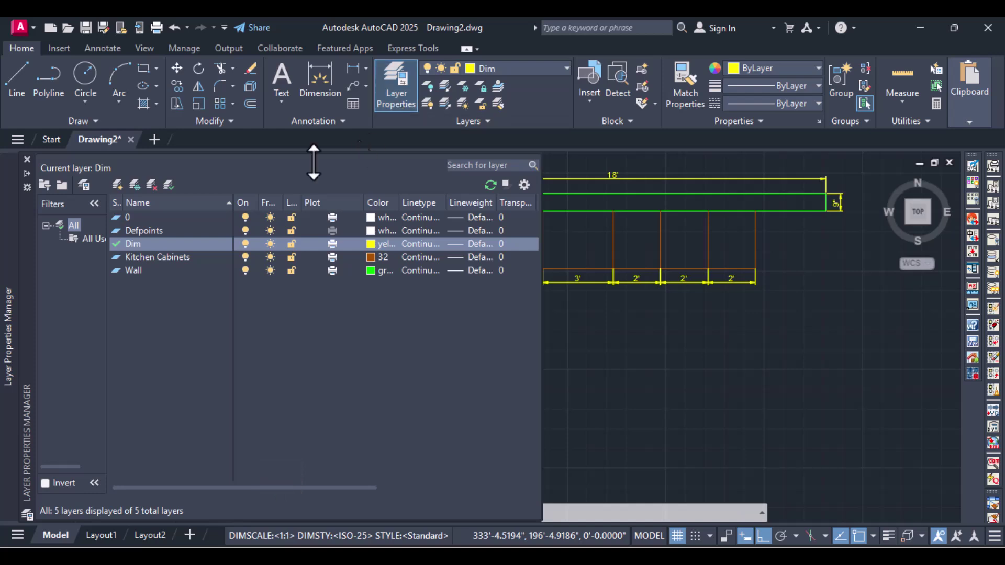
left_click(112, 185)
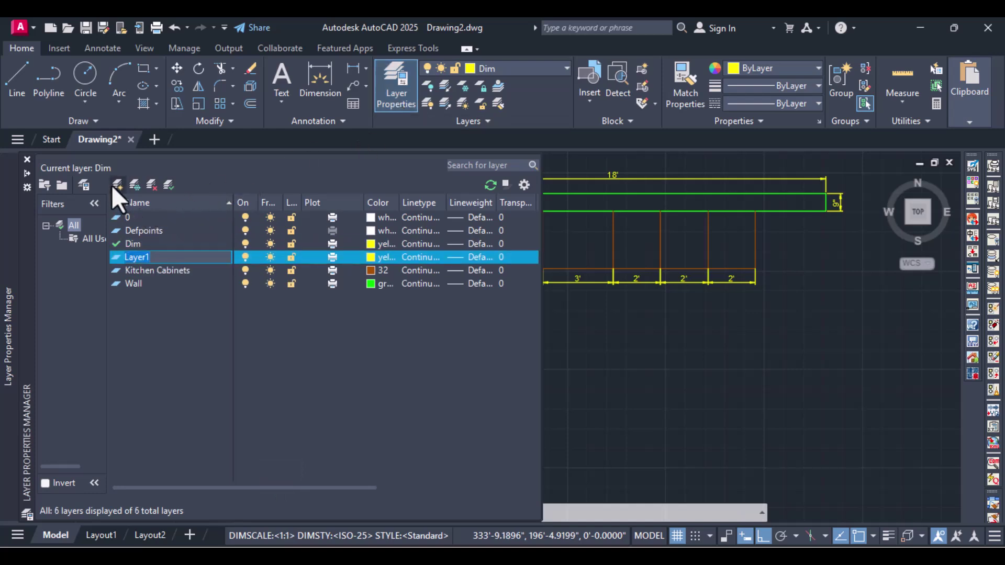
type("Text")
key("Return")
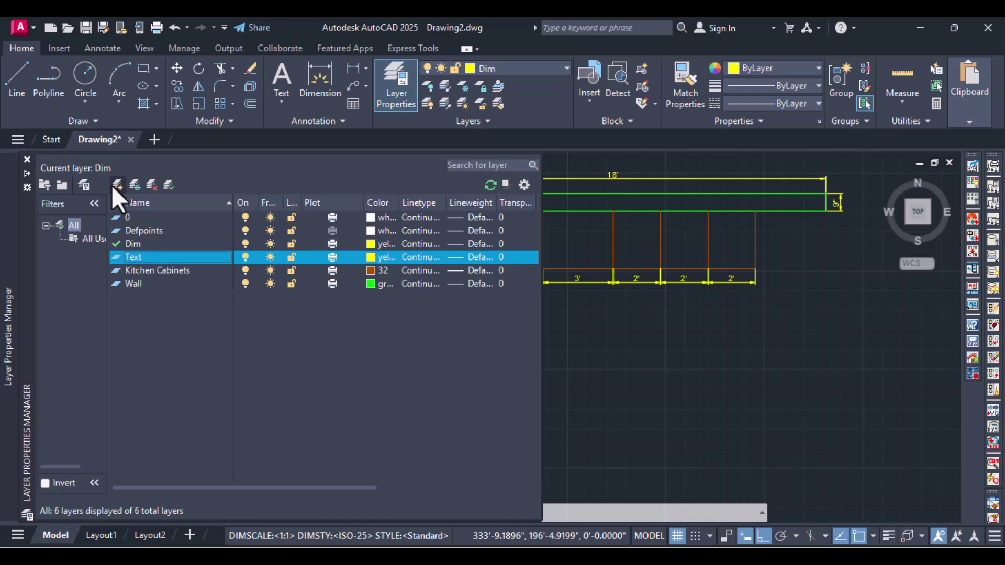
Set the Text layer's color to cyan and make it the current layer.
left_click(367, 258)
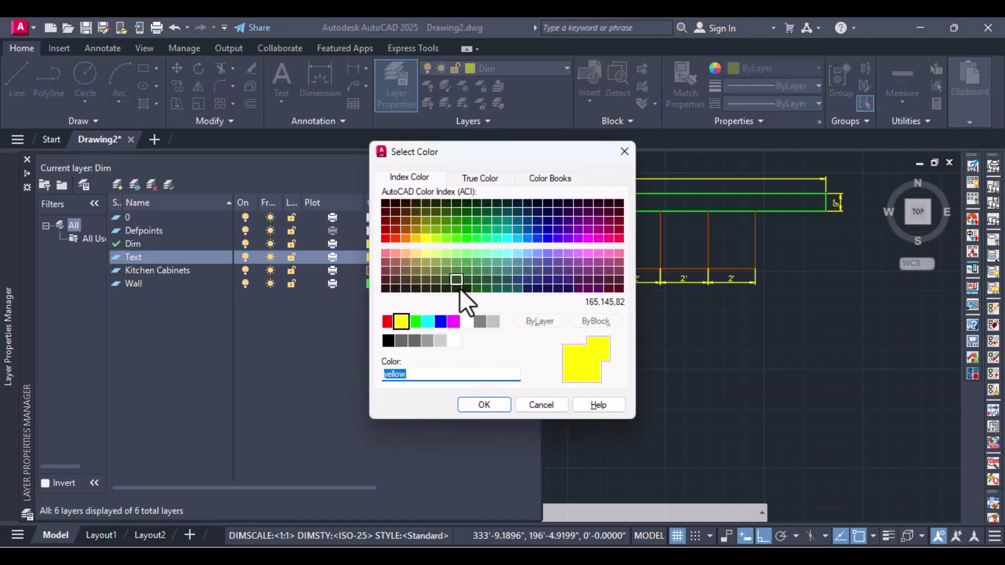
left_click(428, 321)
left_click(482, 404)
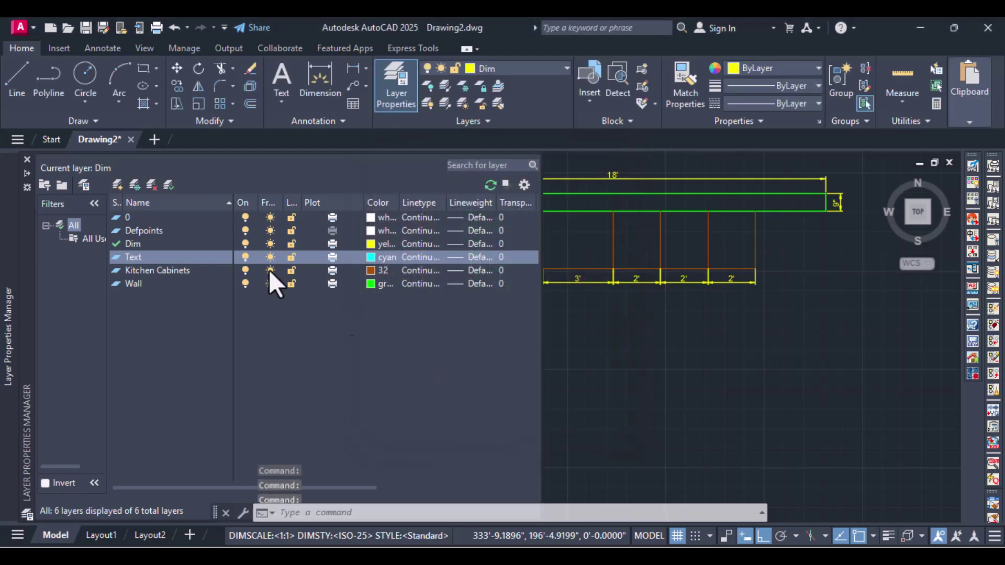
double_click(108, 260)
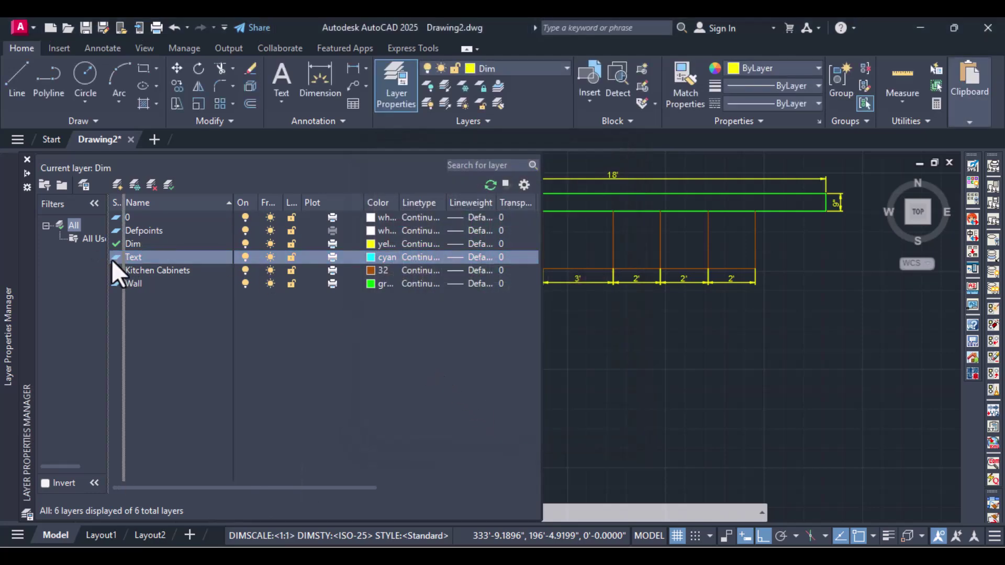
double_click(112, 260)
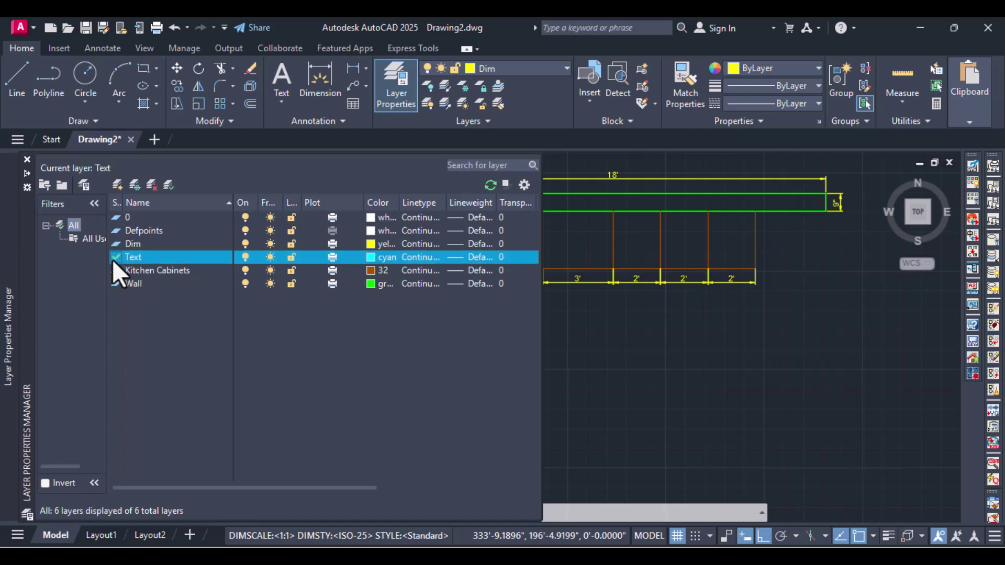
left_click(27, 159)
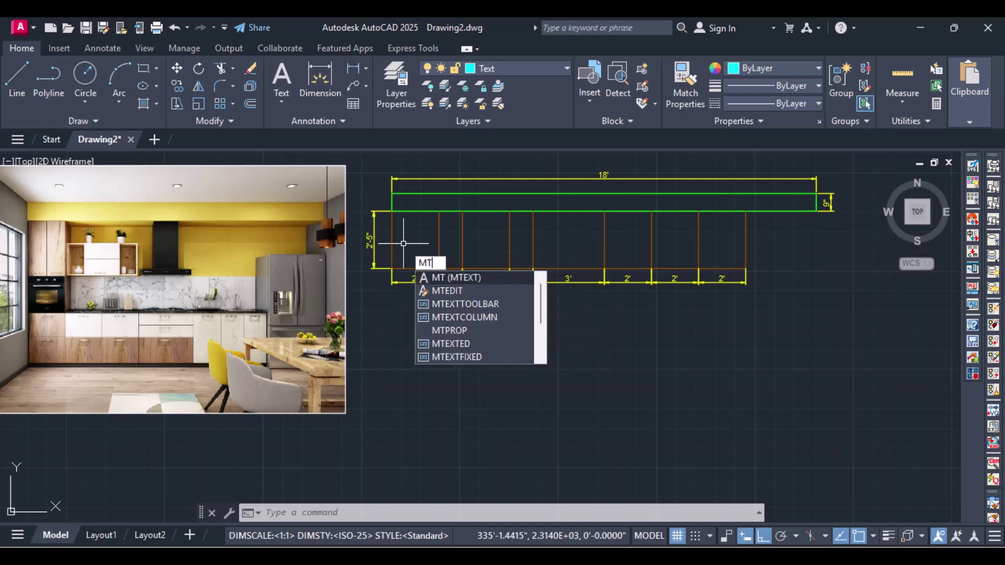
Add the multiline text label STORAGE inside the first 2' cabinet, starting at its outer edge about halfway down its depth.
left_click(447, 279)
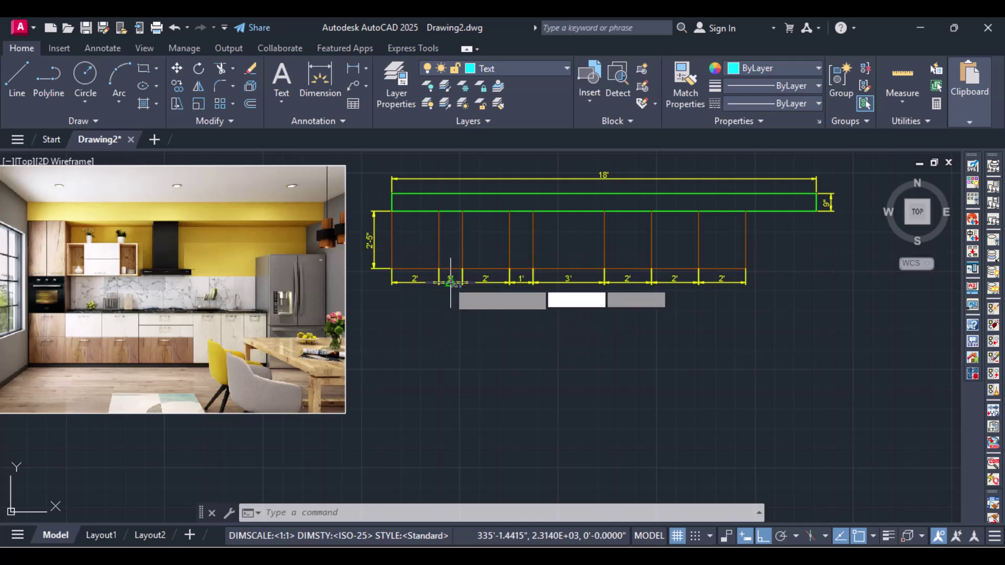
left_click(394, 239)
scroll(394, 239, "up", 3)
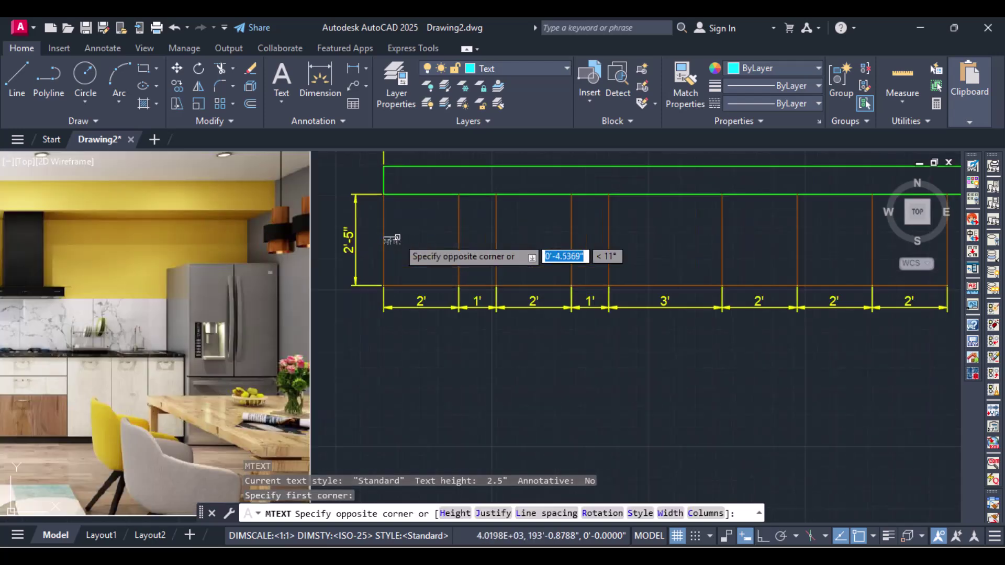
scroll(403, 236, "up", 3)
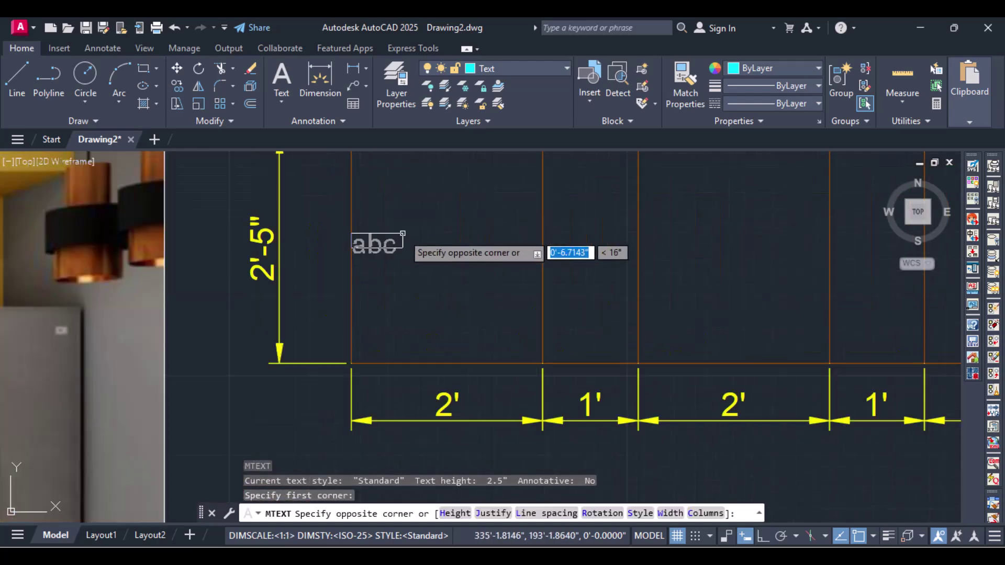
left_click(438, 284)
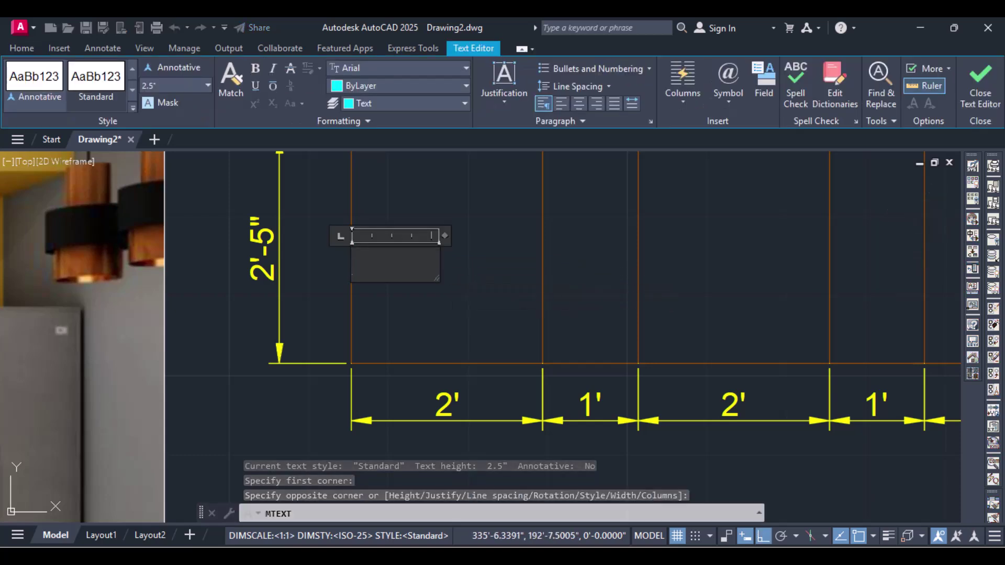
type("STO")
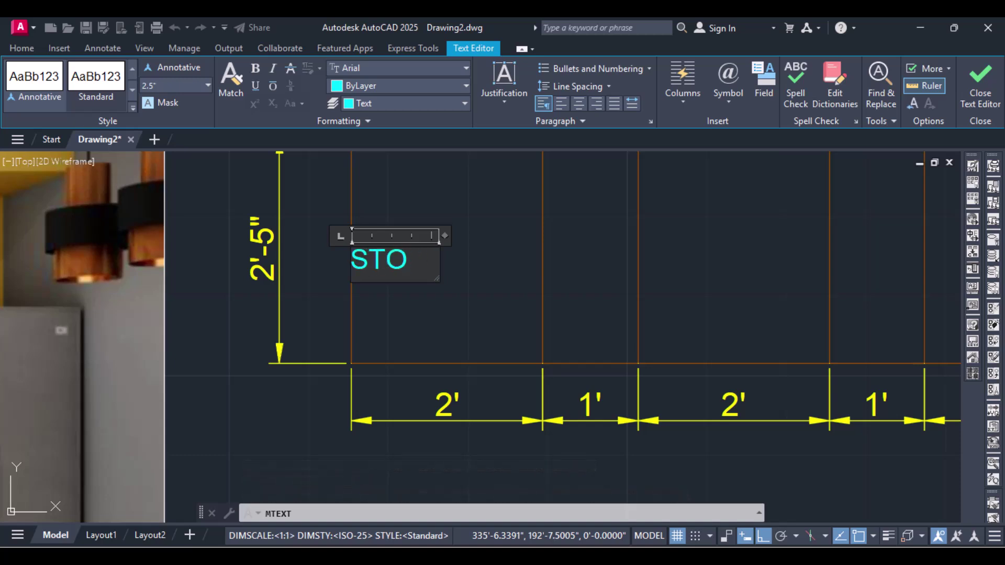
type("RAGE")
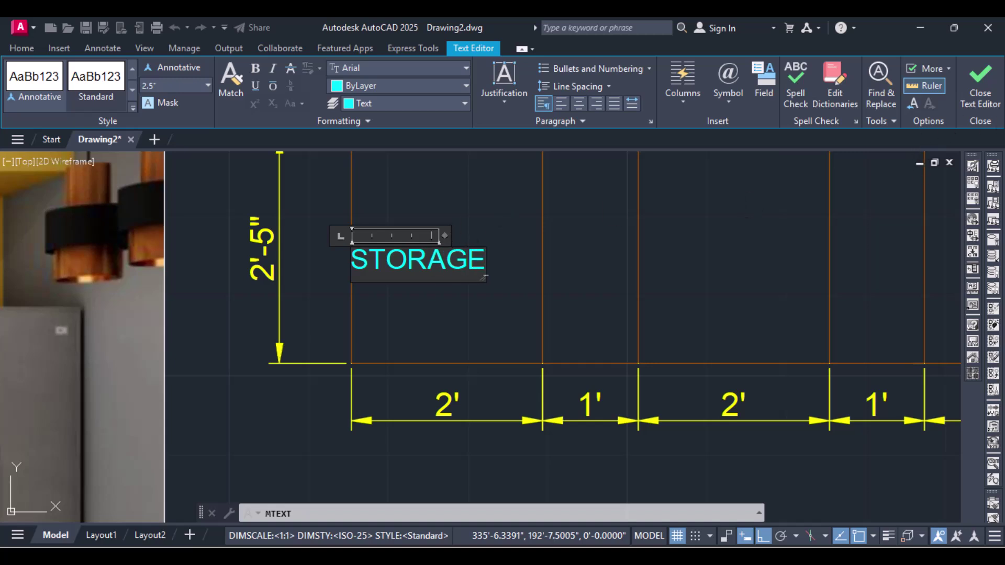
left_click(971, 83)
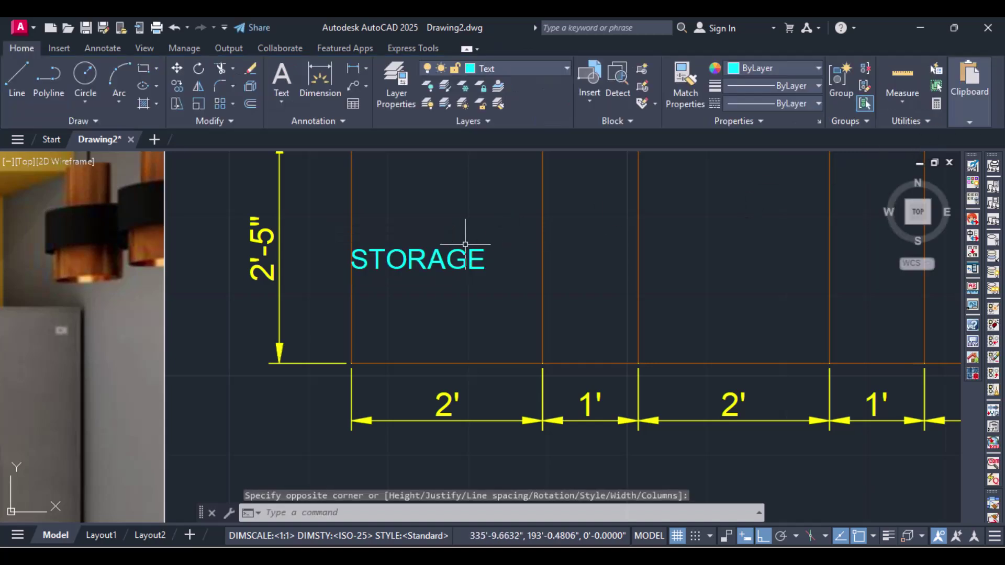
Move the STORAGE label horizontally so it sits clear of the first cabinet's outer edge, roughly centered in its width.
scroll(466, 243, "down", 2)
type("MOVE")
key("Return")
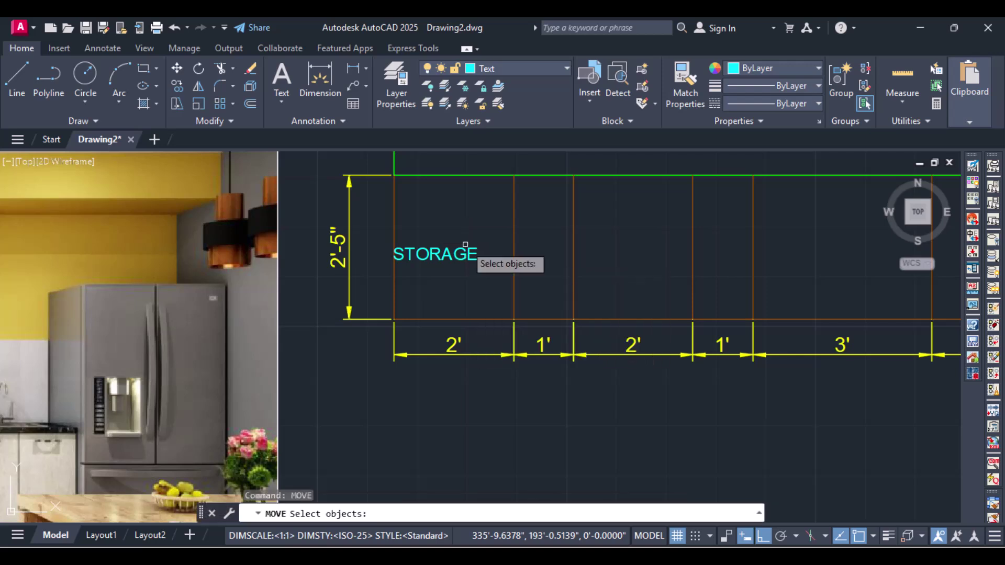
left_click(461, 251)
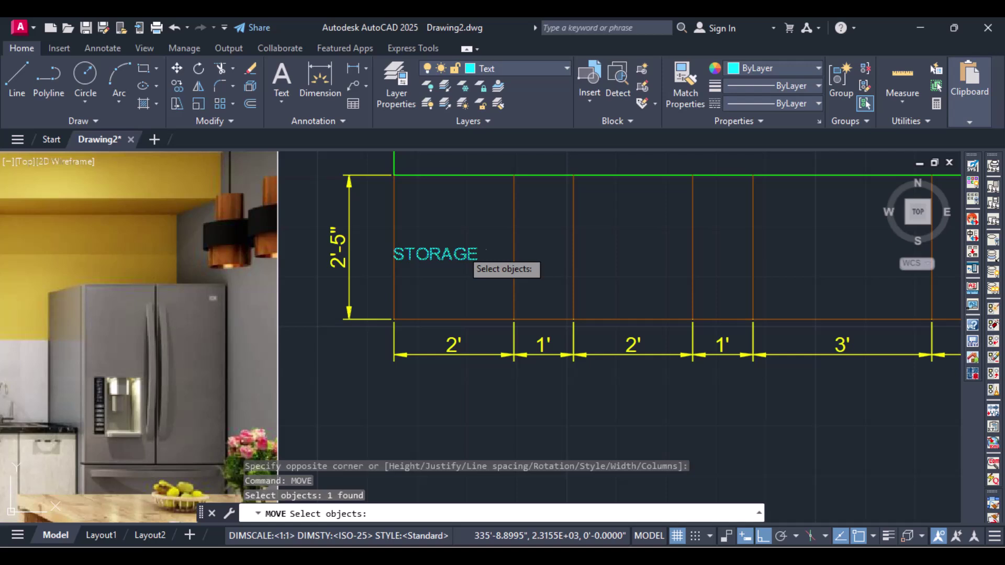
key("Return")
left_click(443, 250)
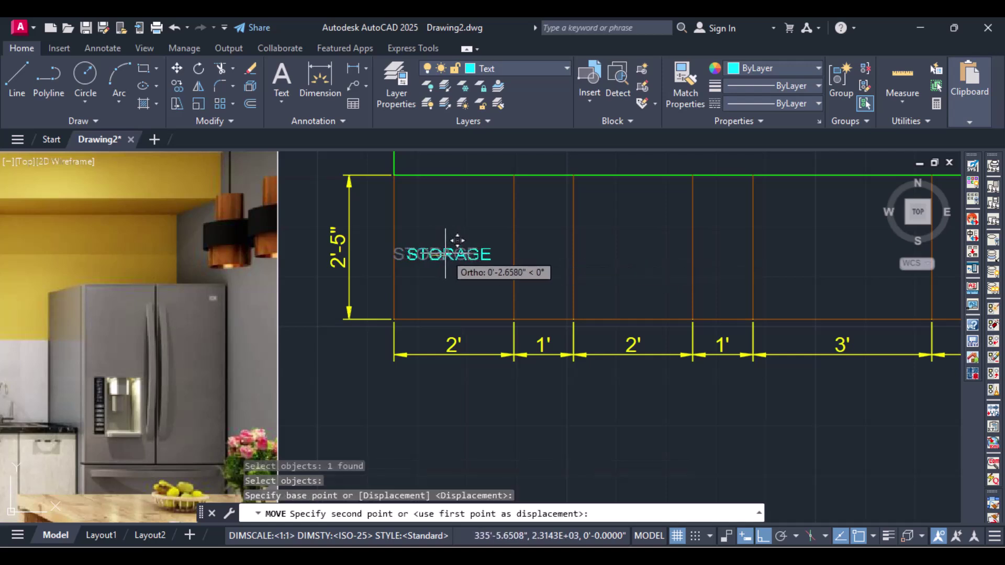
left_click(445, 254)
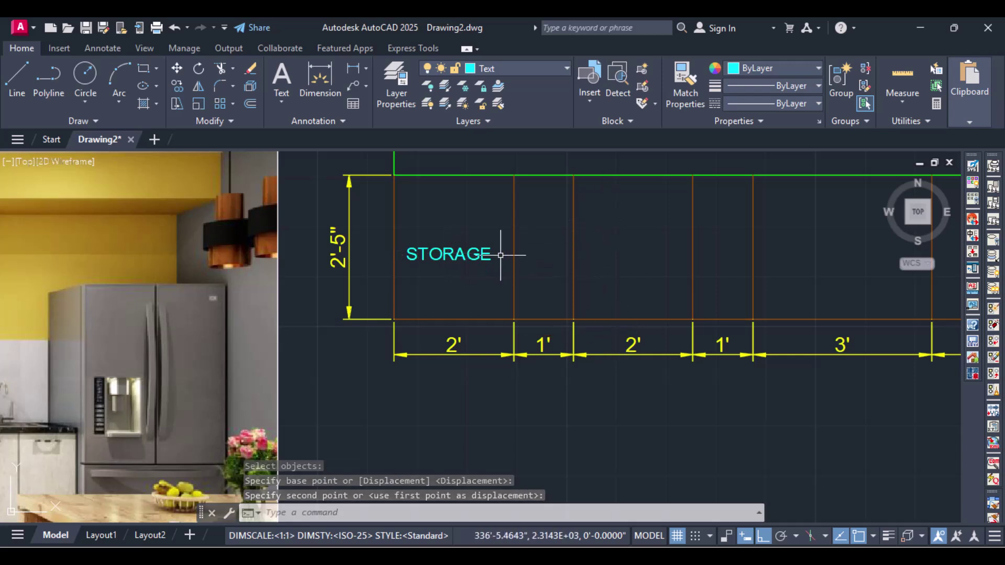
Copy the STORAGE label and paste the duplicate beside it, across the second cabinet.
left_click(480, 255)
key("ctrl+c")
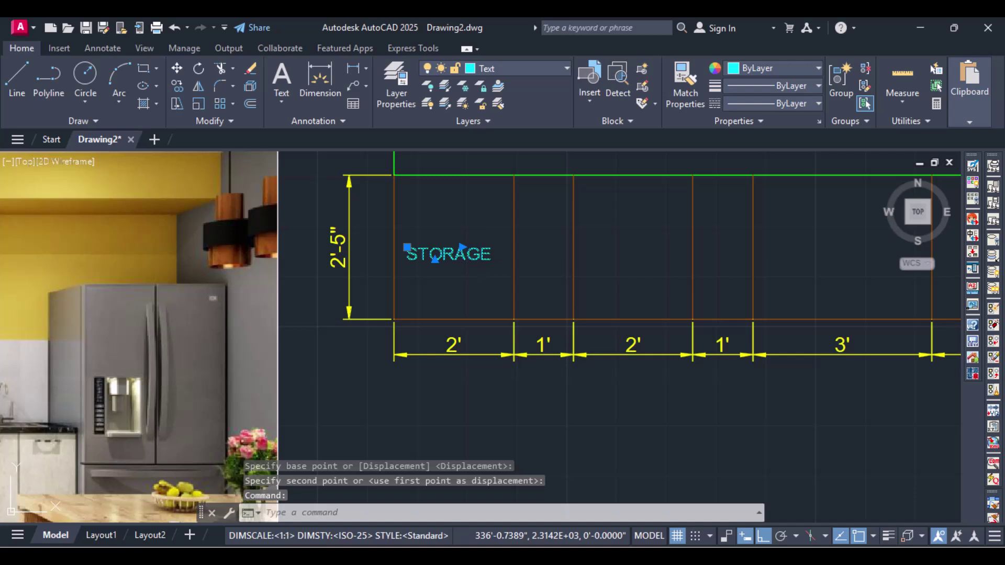
key("ctrl+v")
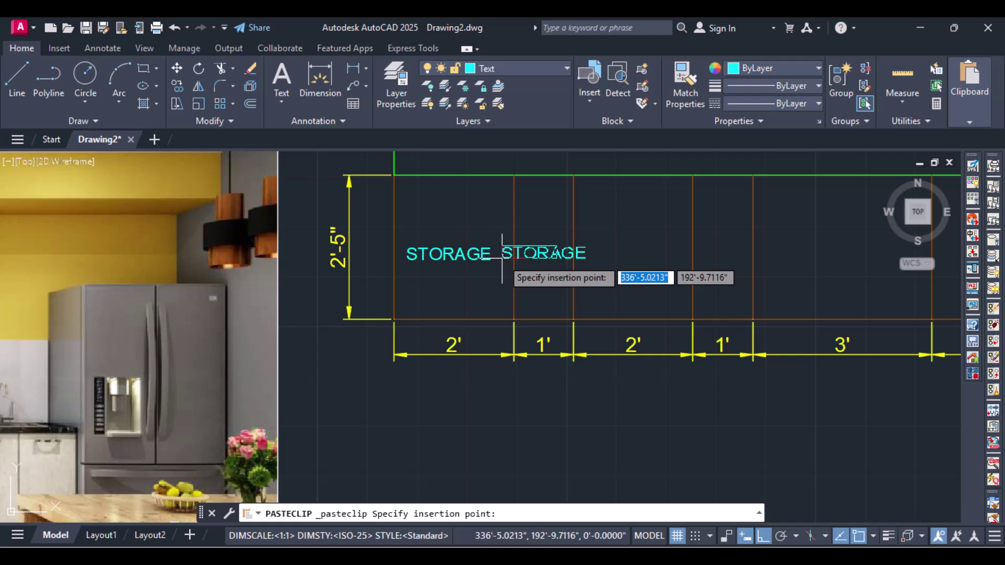
left_click(502, 258)
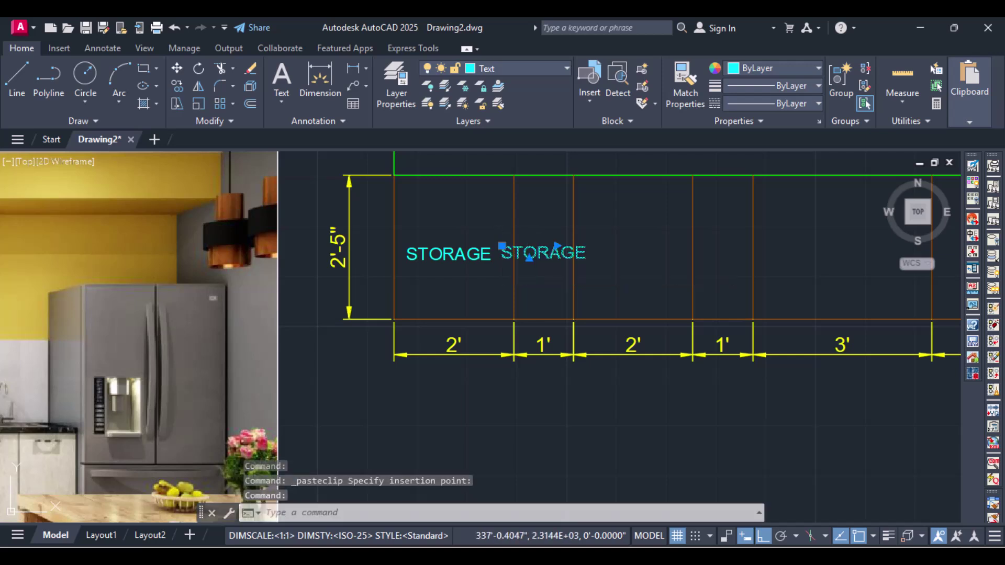
Change the pasted label's text to OPEN SPACE on two lines and center-align it.
double_click(539, 253)
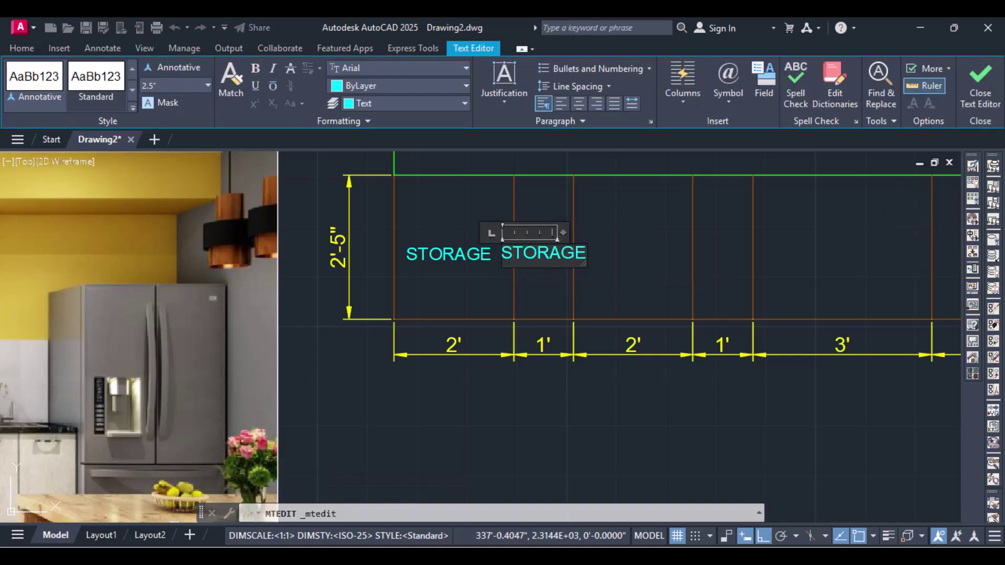
key("ctrl+a")
type("OPEN")
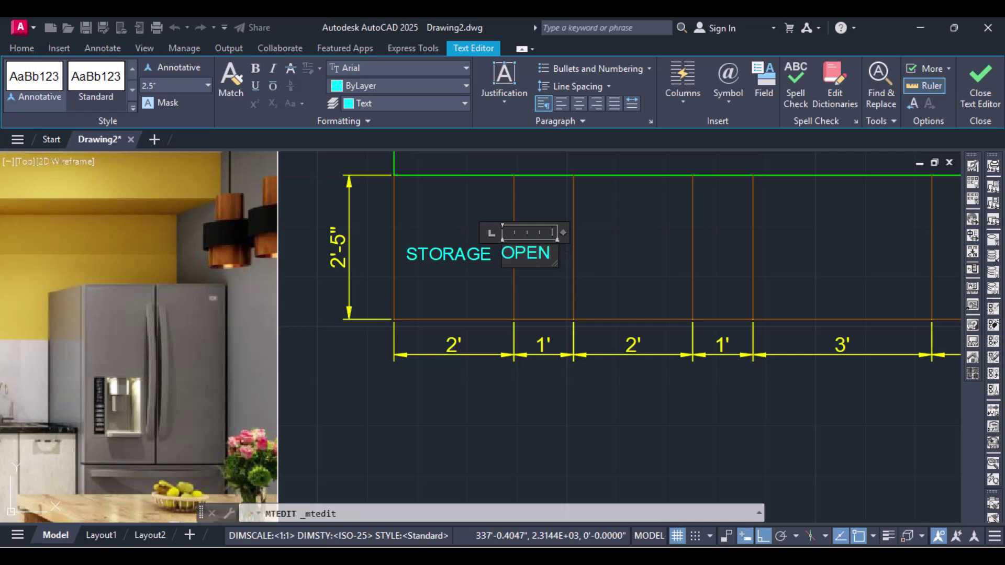
key("Return")
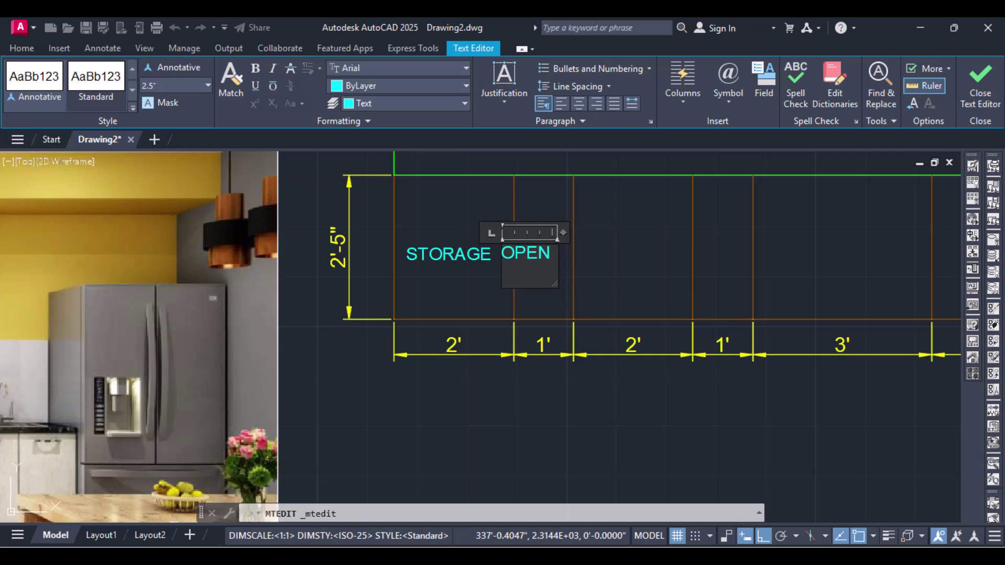
type("SPACE")
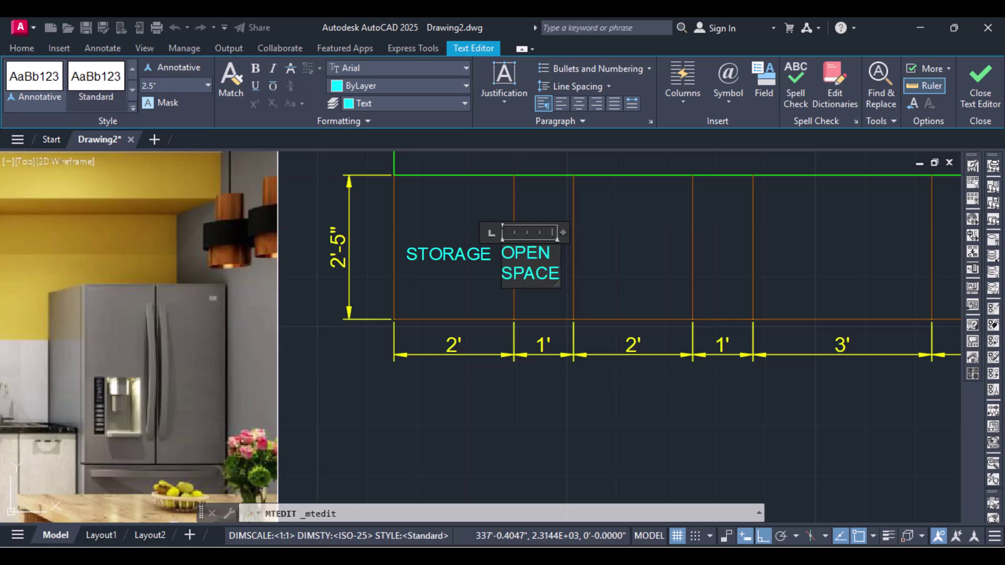
key("ctrl+a")
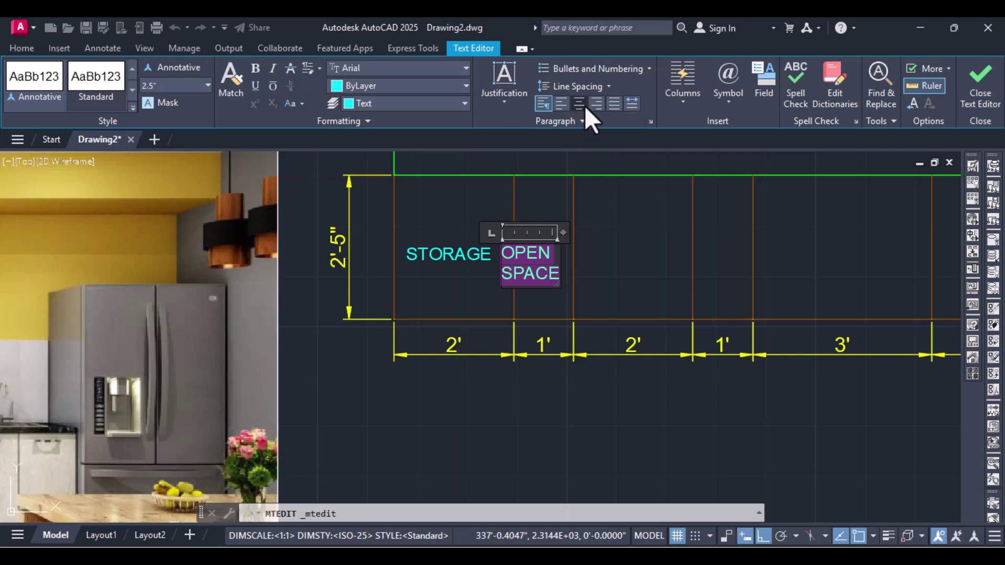
left_click(579, 104)
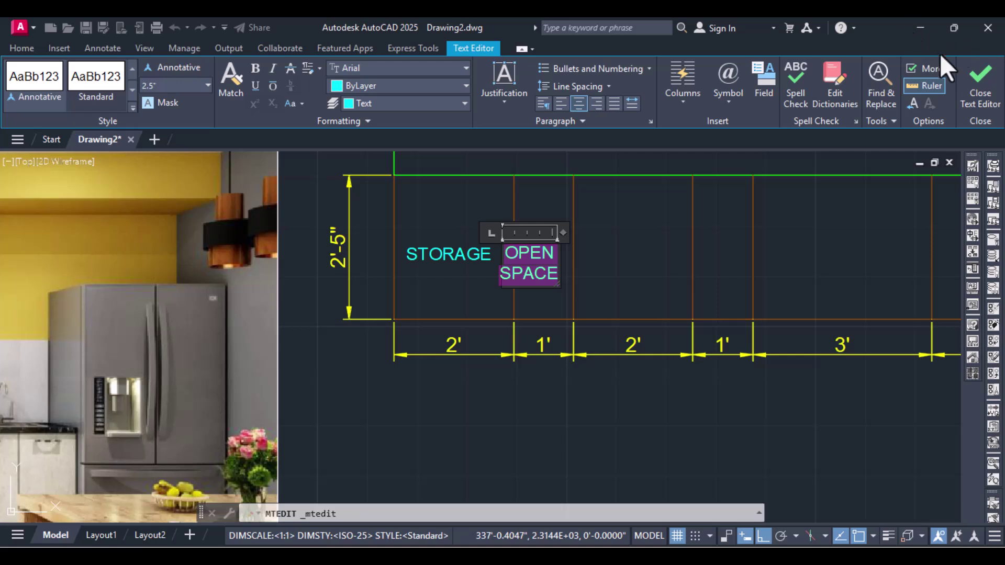
left_click(978, 93)
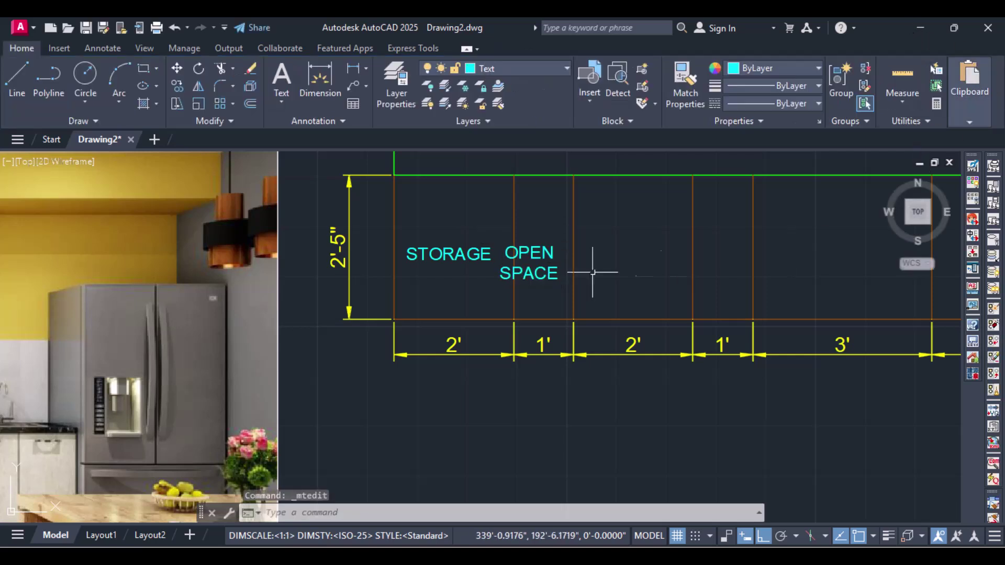
Move the OPEN SPACE label horizontally so its insertion point sits on the dividing line between the first and second cabinets.
left_click(525, 254)
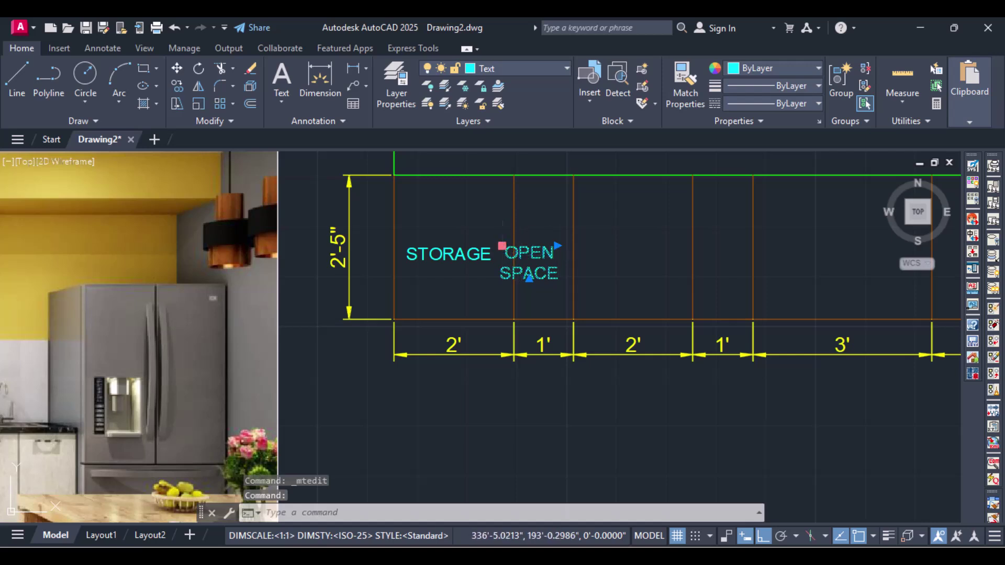
left_click(502, 246)
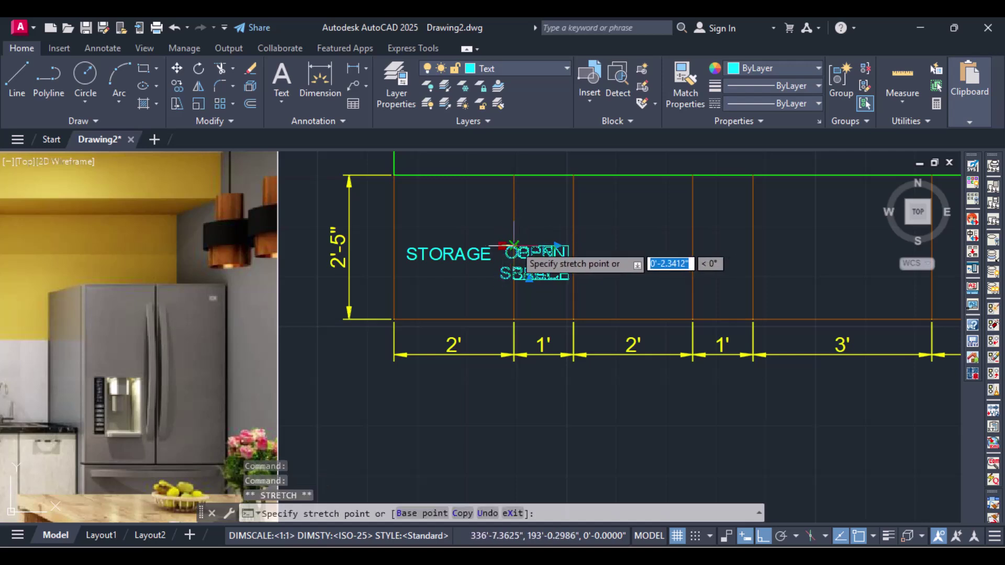
left_click(514, 246)
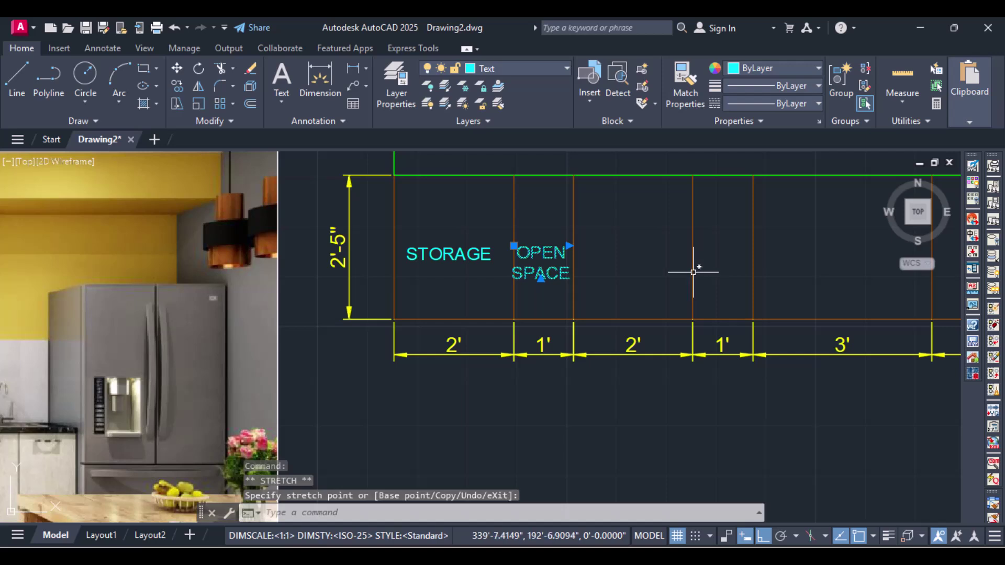
Try to shift the OPEN SPACE label upward by its insertion grip, keeping it inside the 1' second cabinet.
left_click(513, 246)
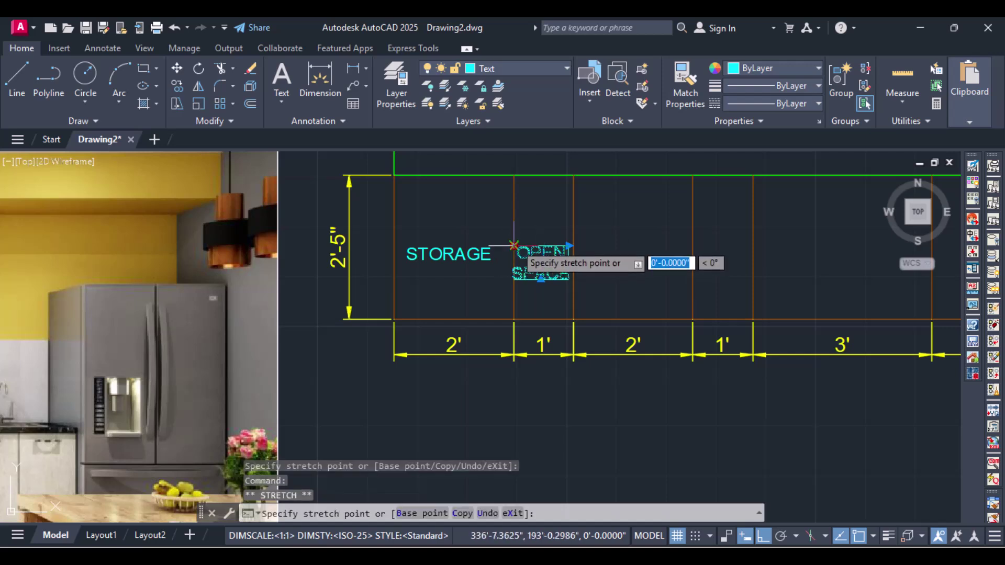
left_click(517, 236)
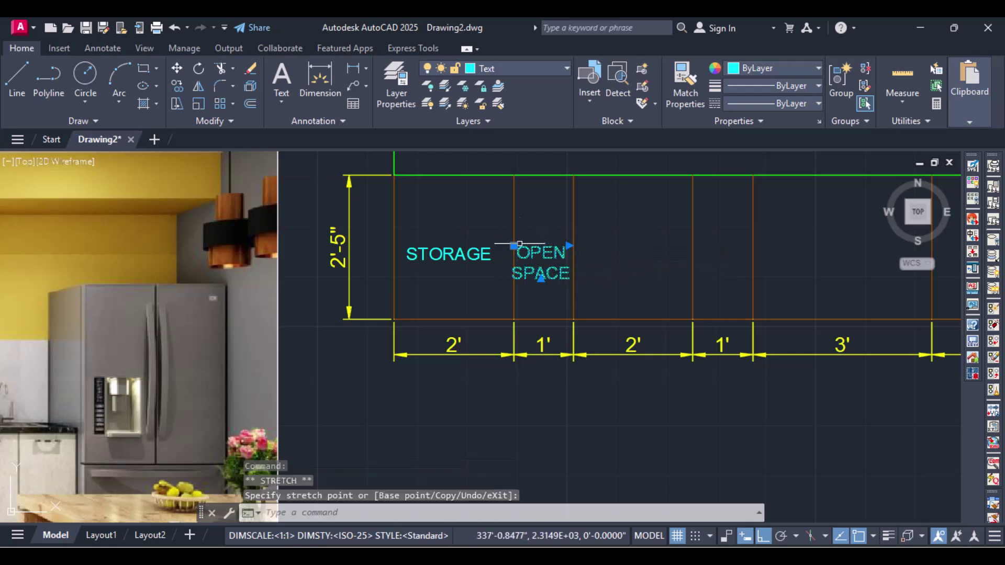
left_click(513, 246)
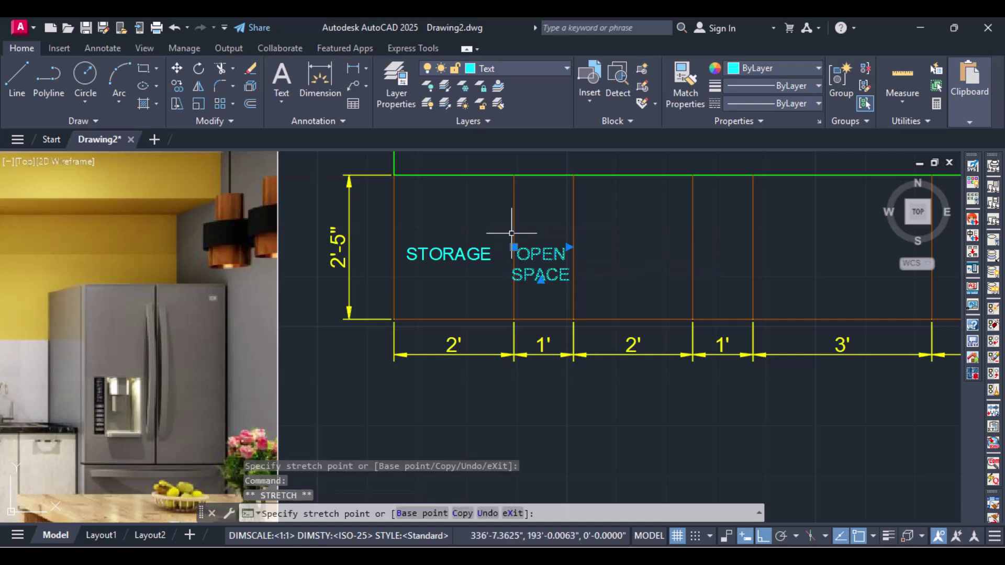
left_click(514, 244)
key("Escape")
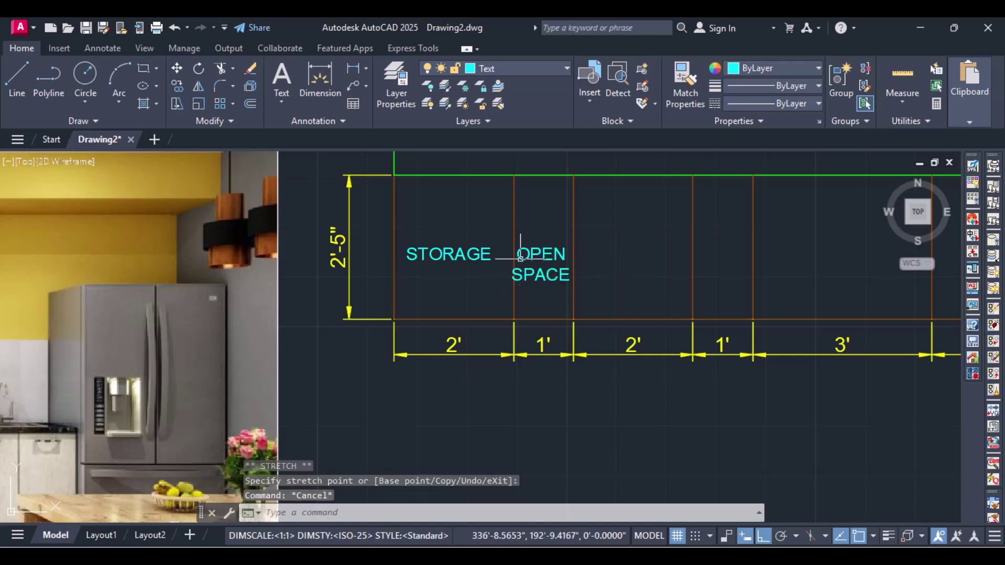
Try to raise the OPEN SPACE label inside the second cabinet with the Move command.
left_click(530, 255)
type("MO")
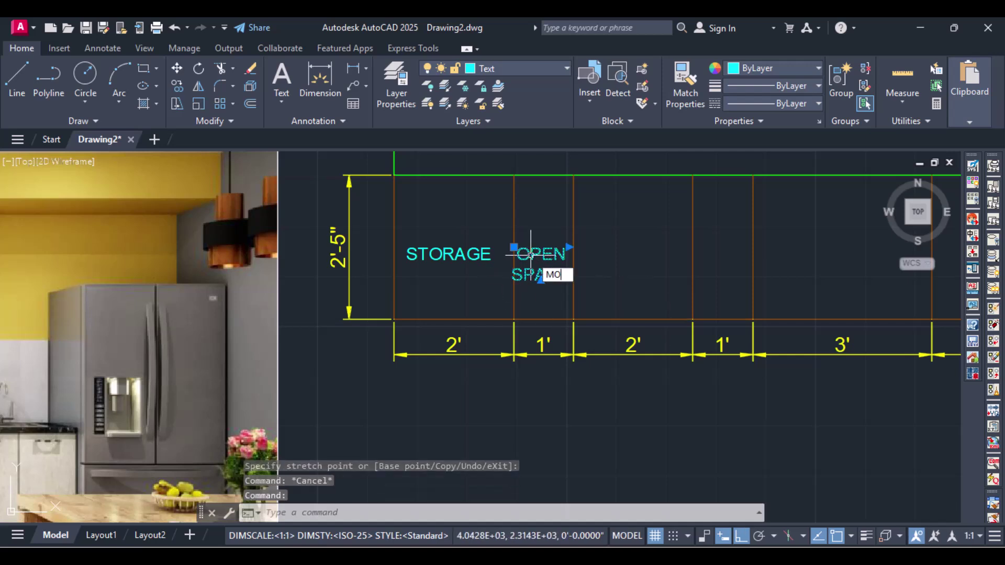
key("Return")
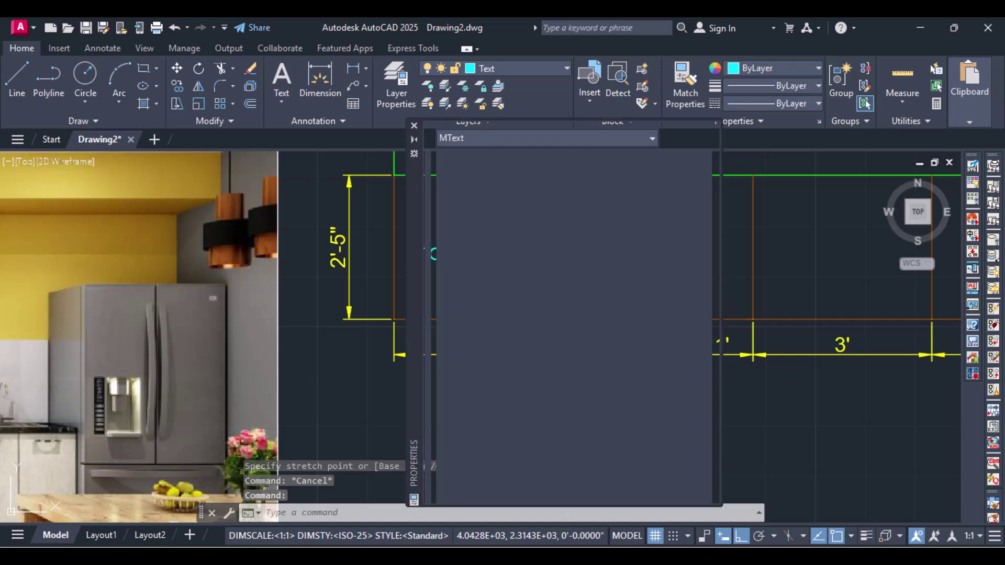
left_click(414, 126)
type("MOVE")
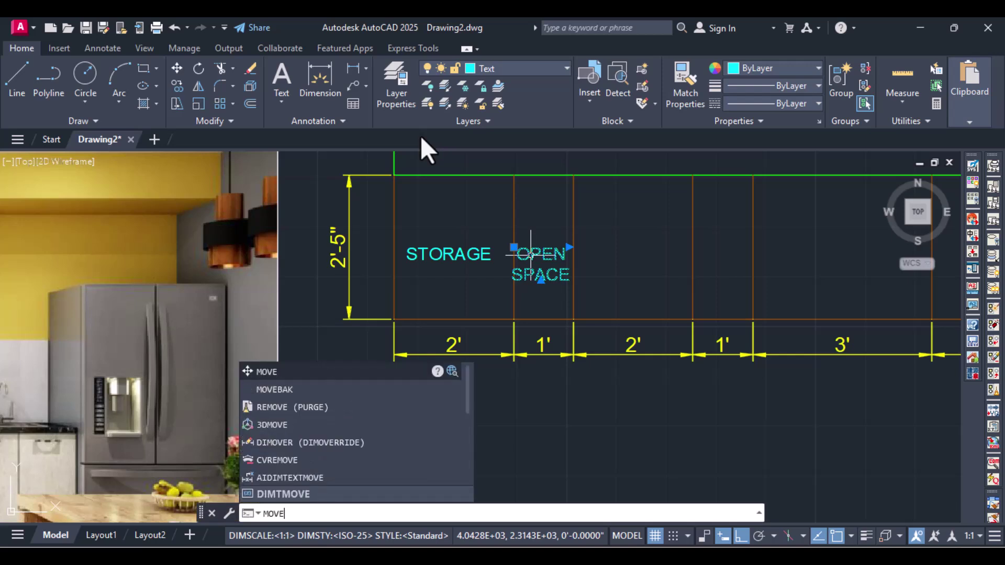
key("Return")
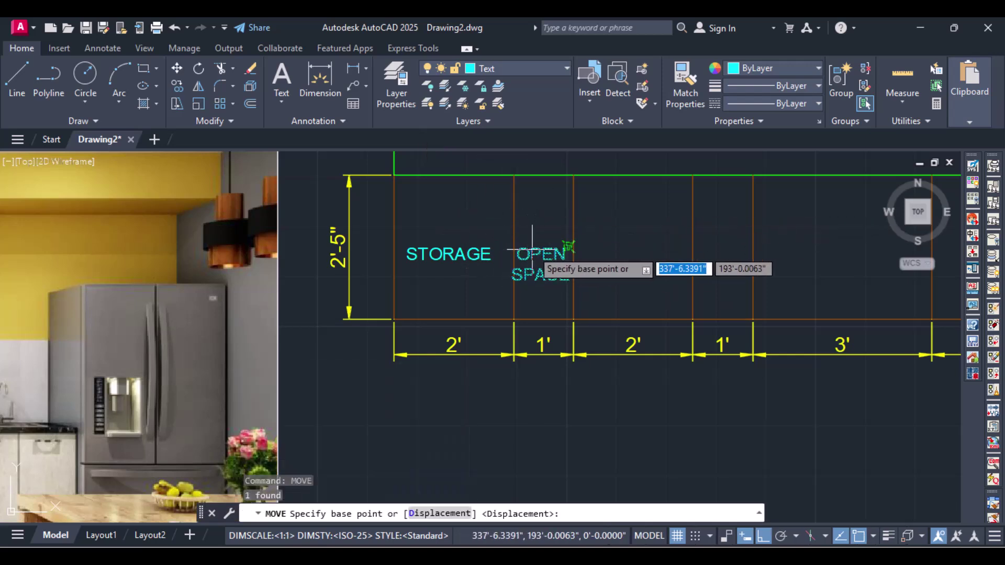
left_click(515, 281)
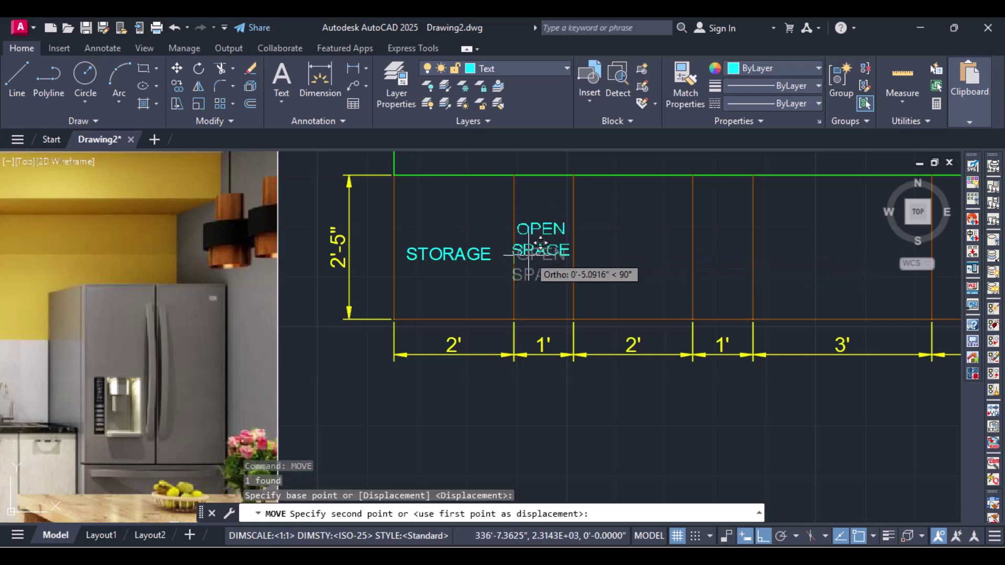
left_click(529, 260)
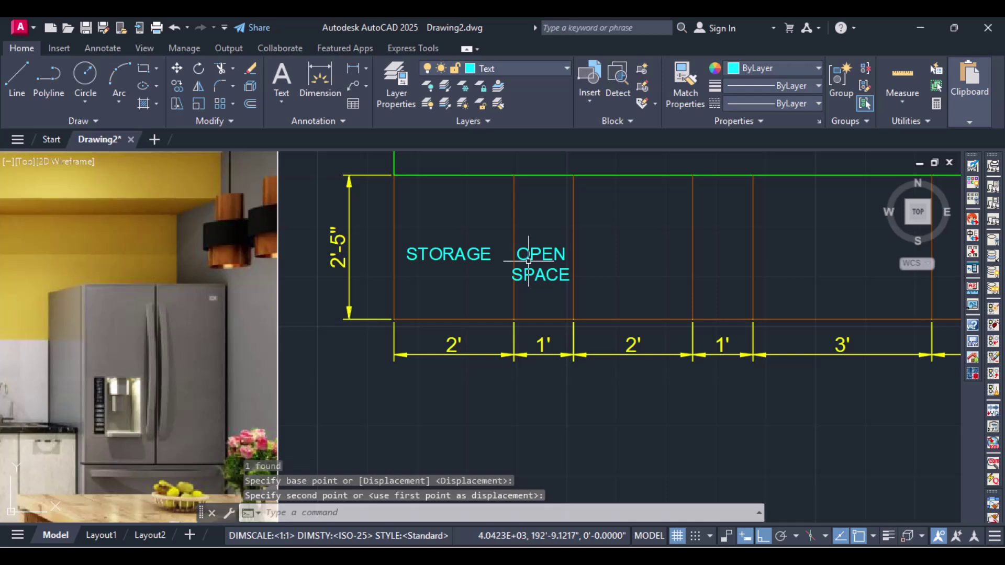
Turn off object snap tracking and object snap, and move the OPEN SPACE label straight up about 1.8" in the second cabinet.
left_click(529, 262)
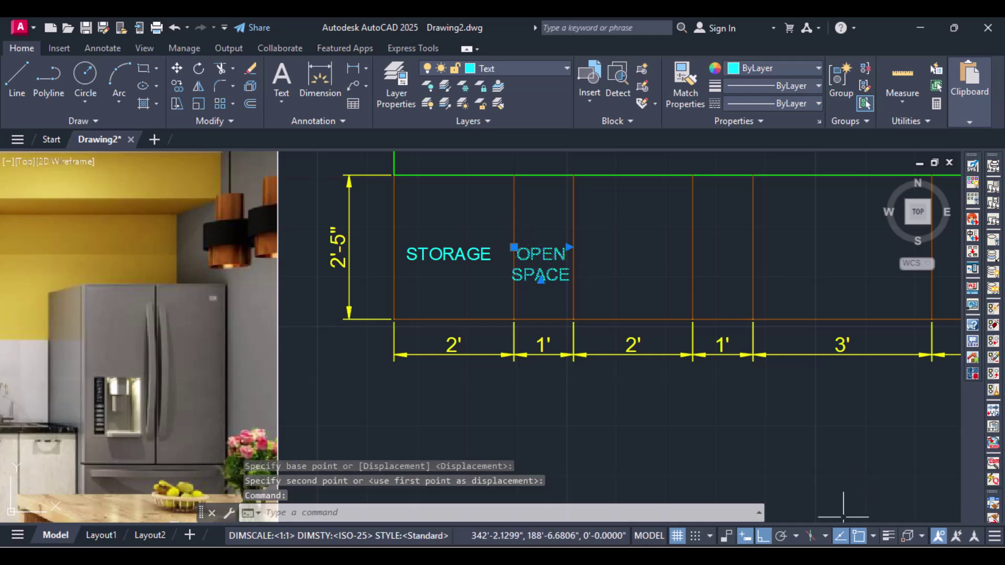
left_click(840, 536)
left_click(859, 535)
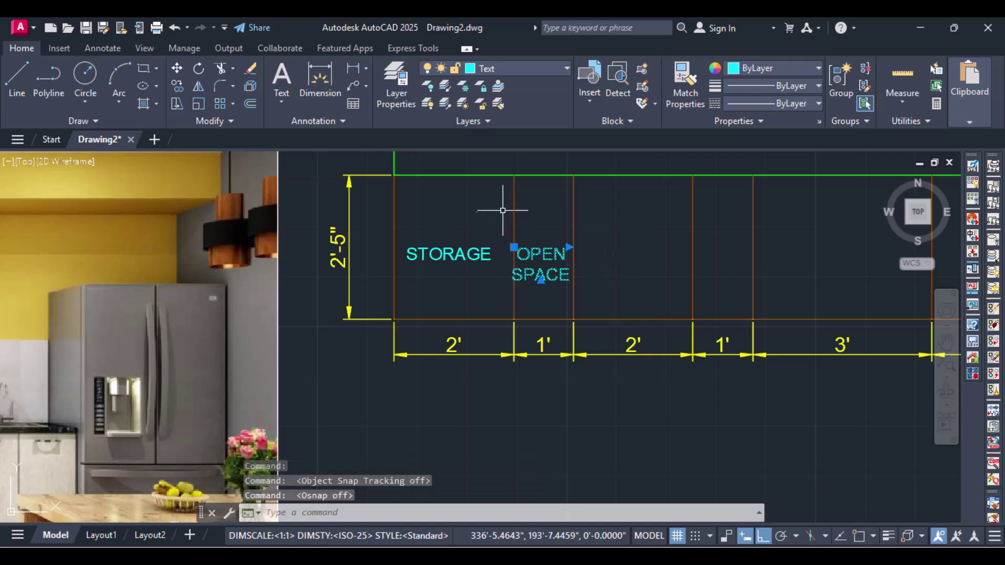
left_click(514, 247)
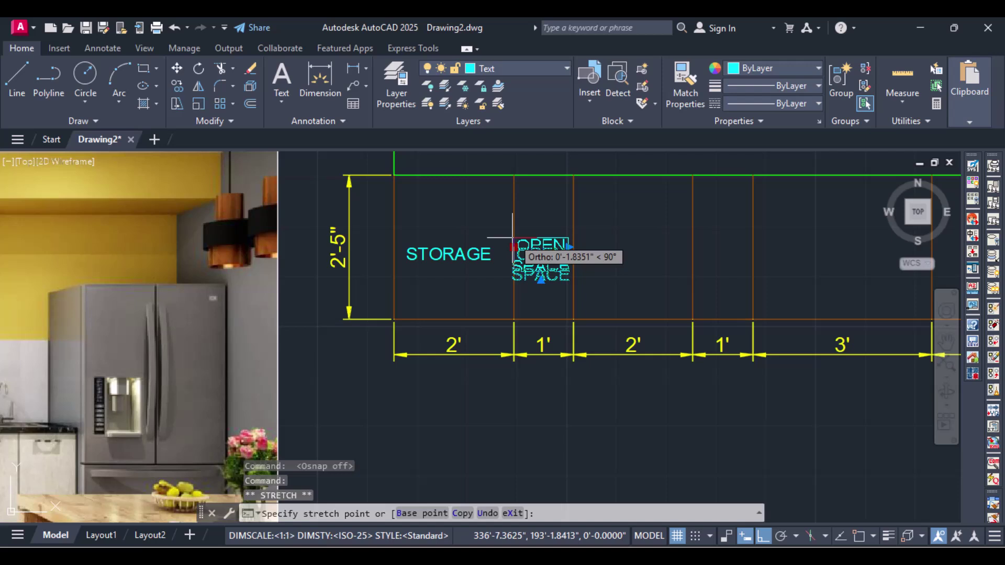
left_click(513, 238)
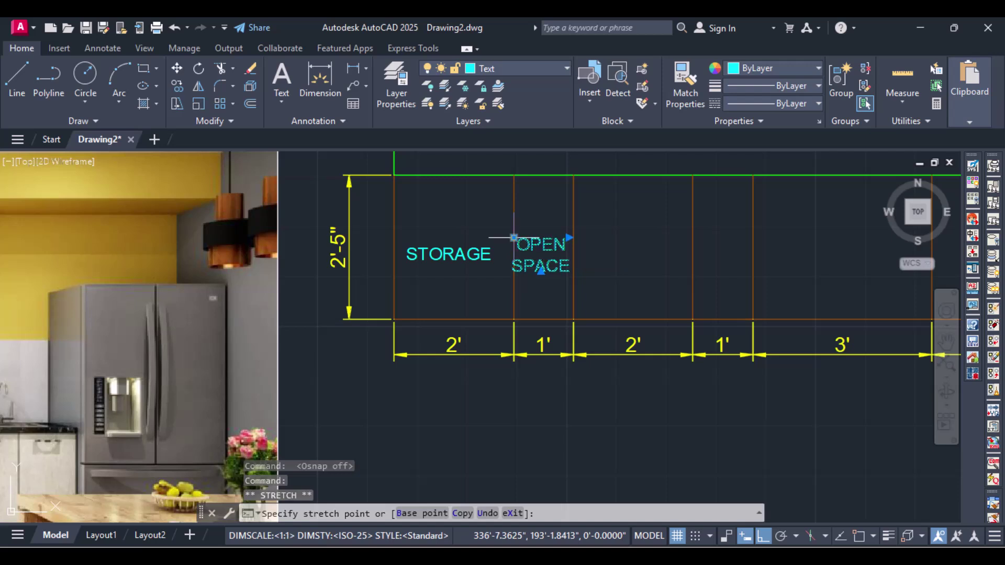
left_click(466, 261)
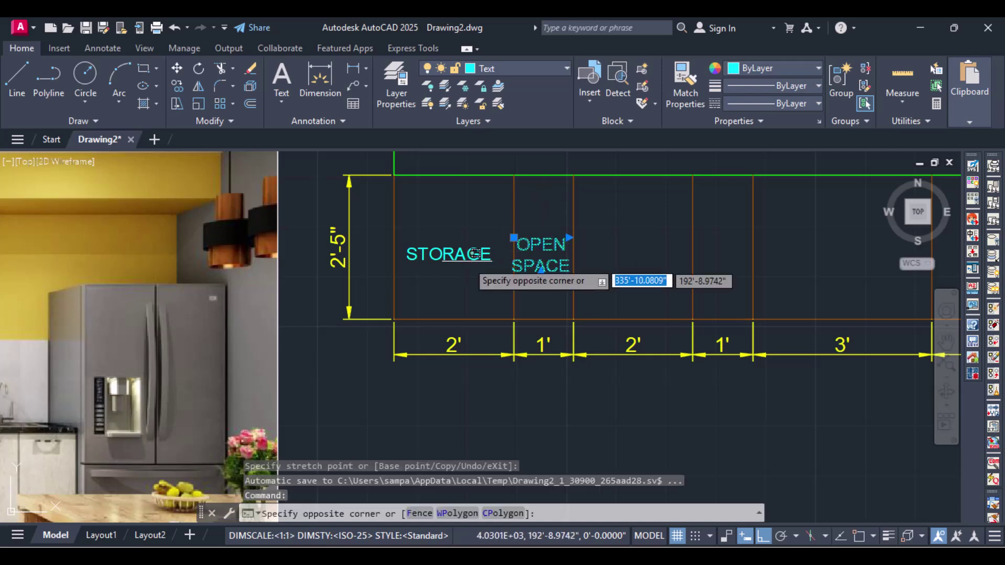
key("Escape")
left_click(468, 253)
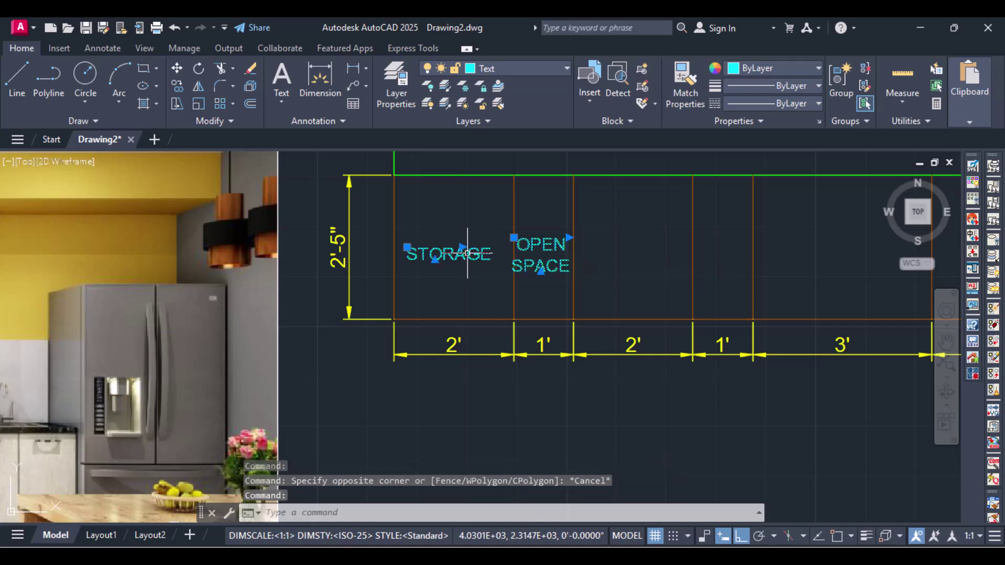
key("ctrl+c")
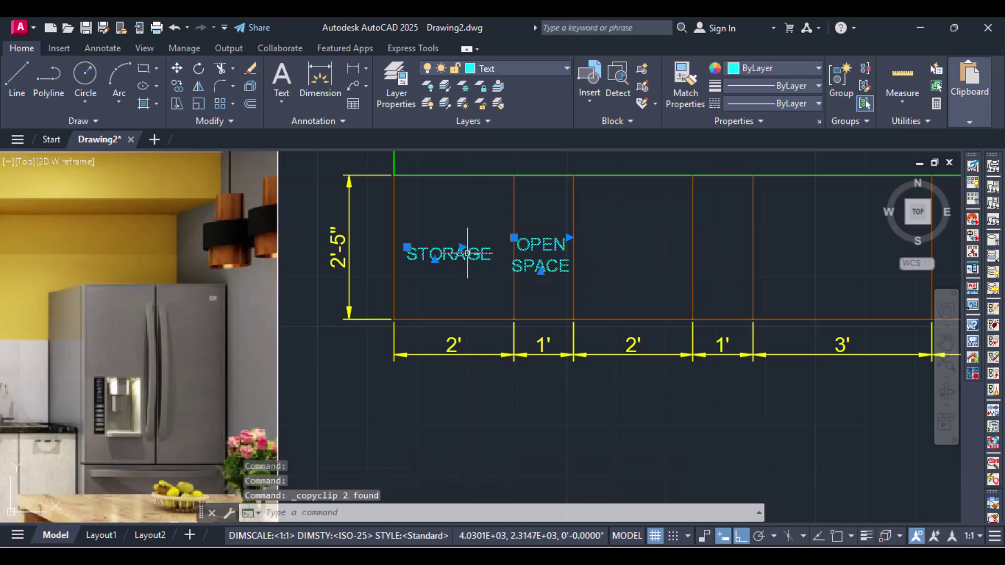
key("ctrl+v")
key("Escape")
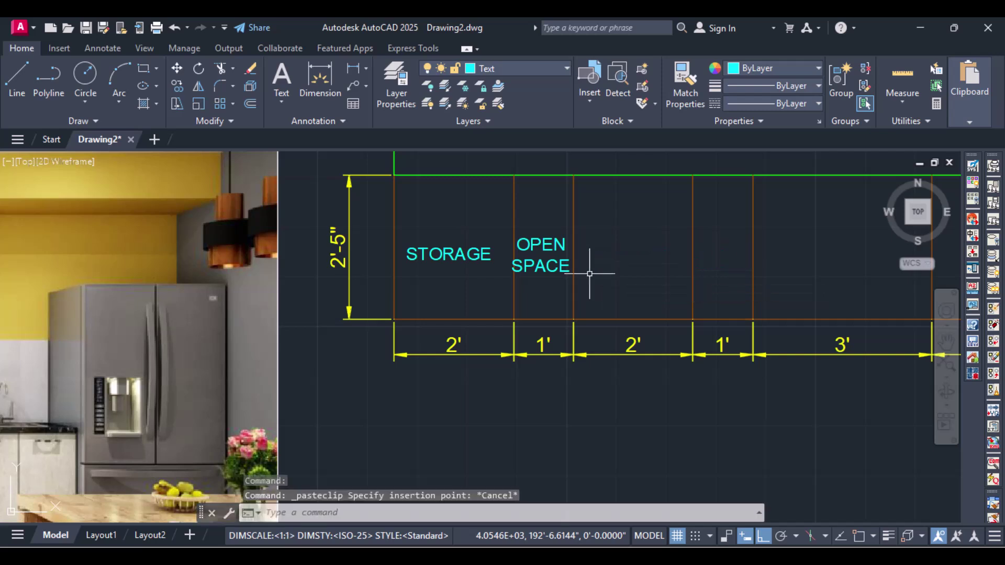
key("Escape")
Copy only the STORAGE label and paste the duplicate in the middle of the third cabinet, which is 2' wide.
left_click(422, 250)
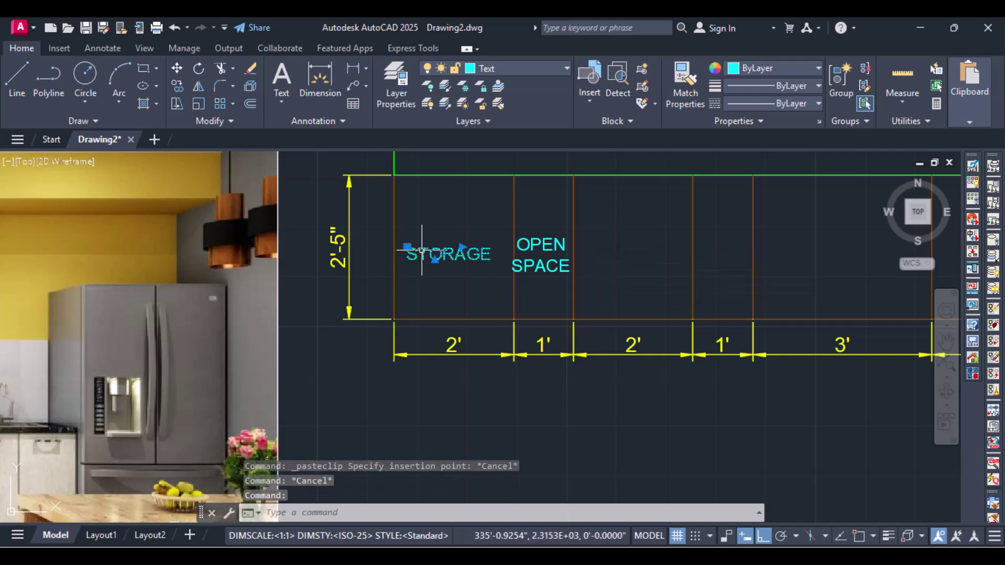
key("ctrl+v")
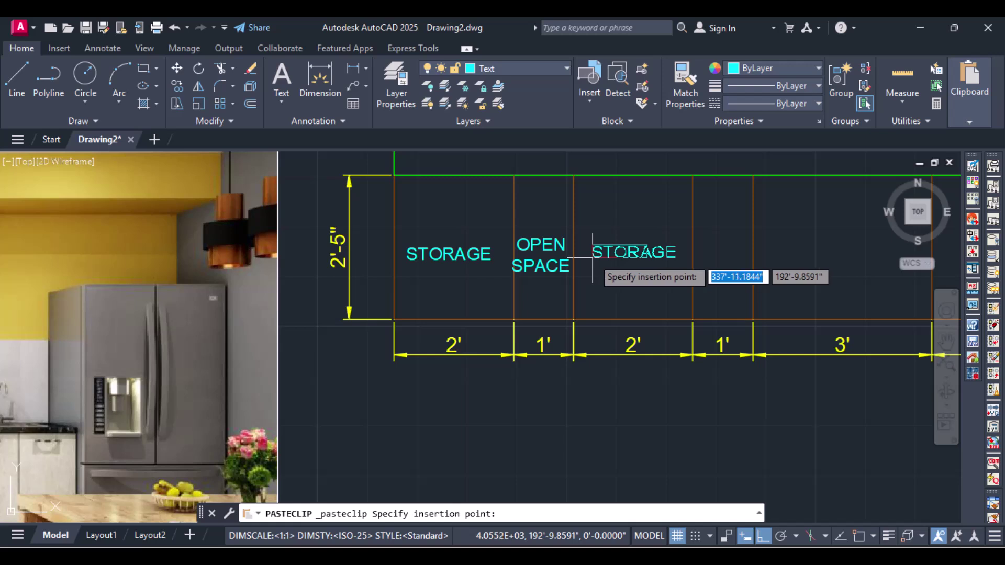
left_click(593, 257)
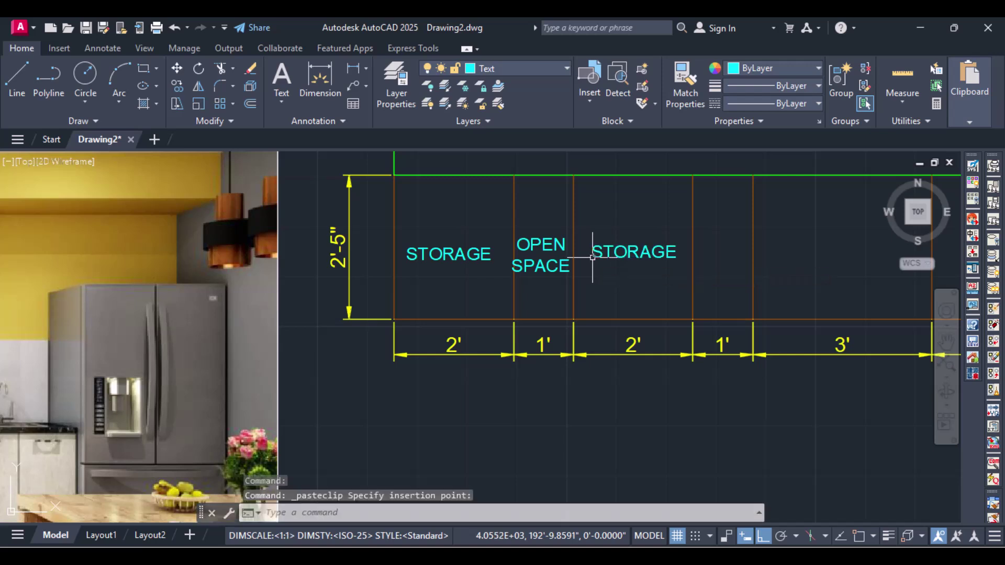
Copy the OPEN SPACE label and paste the duplicate inside the fourth cabinet, which is 1' wide.
left_click(558, 254)
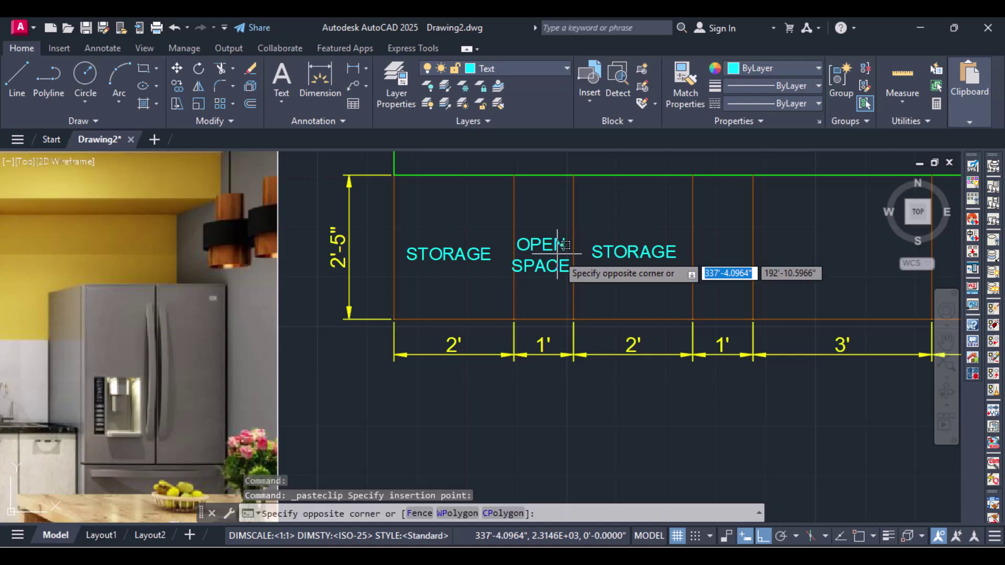
left_click(556, 243)
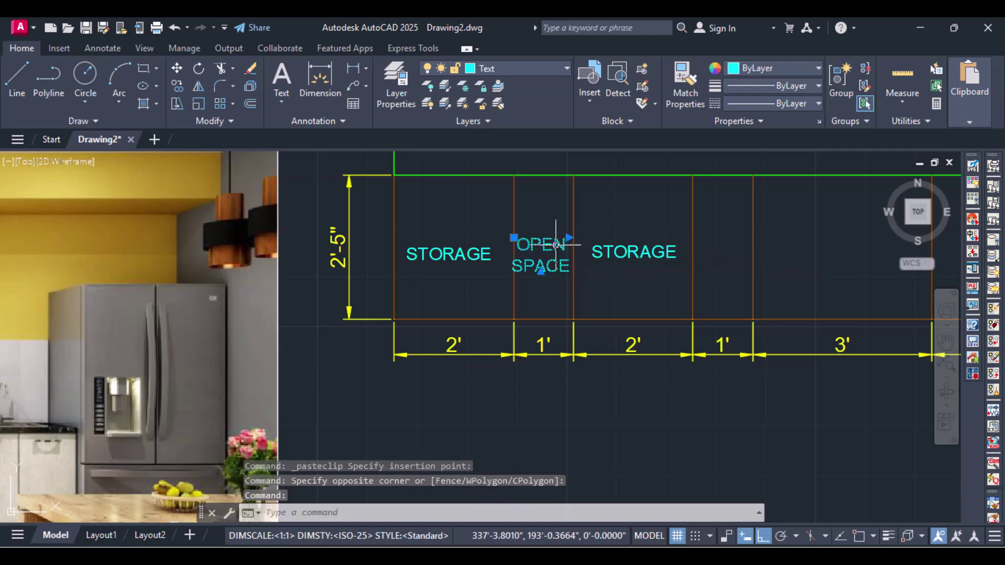
key("ctrl+c")
key("ctrl+v")
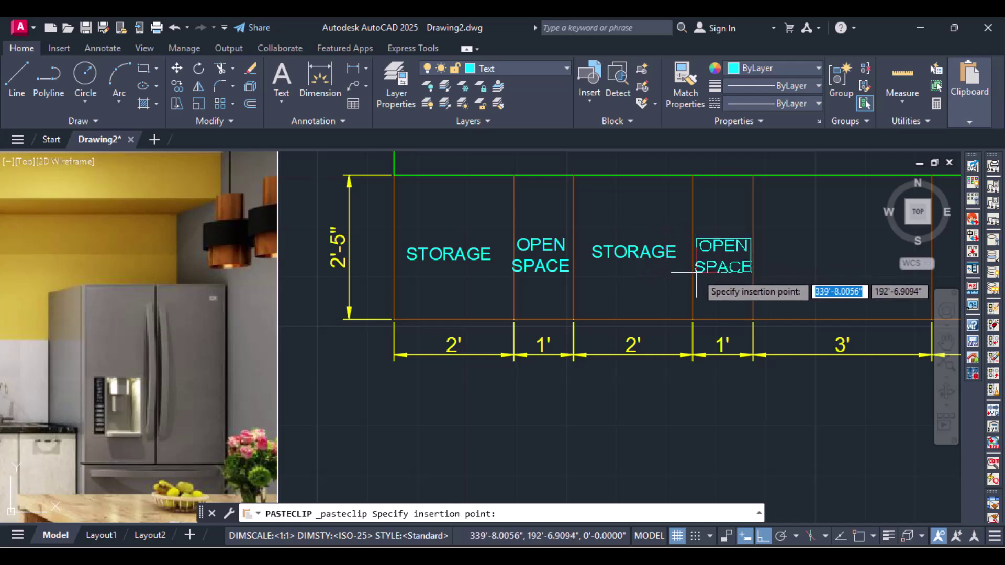
left_click(696, 272)
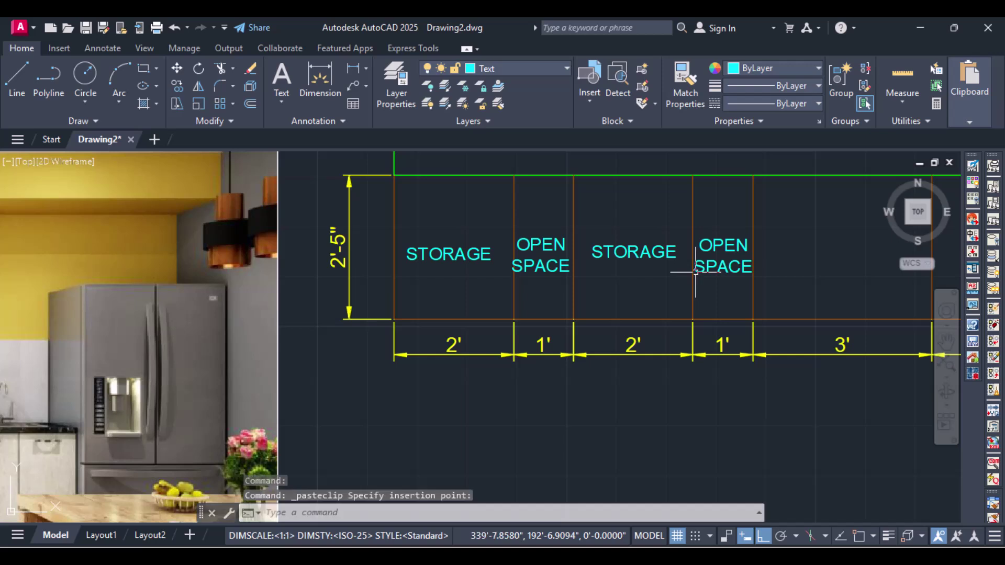
Nudge the OPEN SPACE label in the second cabinet horizontally until it sits centred between the cabinet's side lines.
left_click(546, 264)
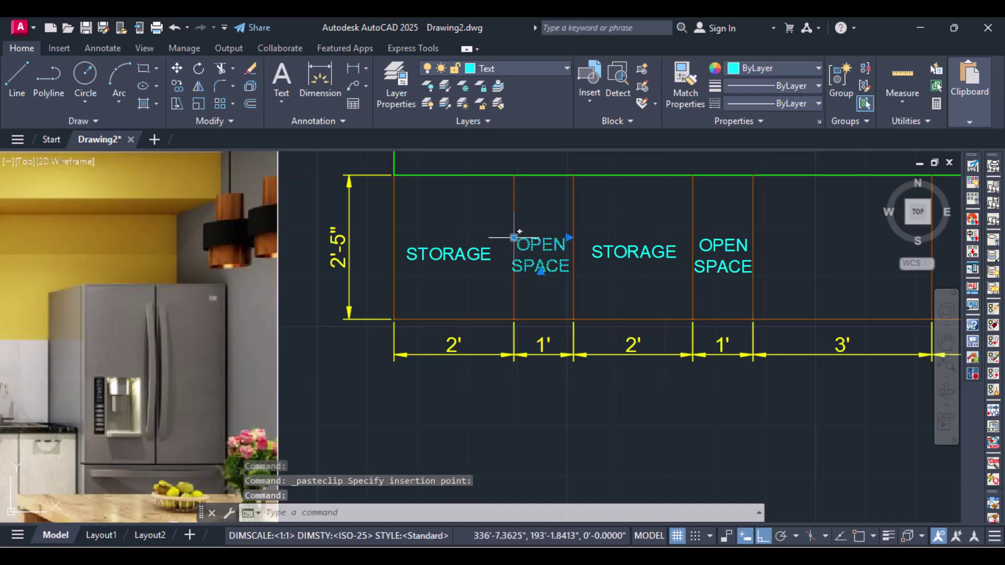
left_click(514, 238)
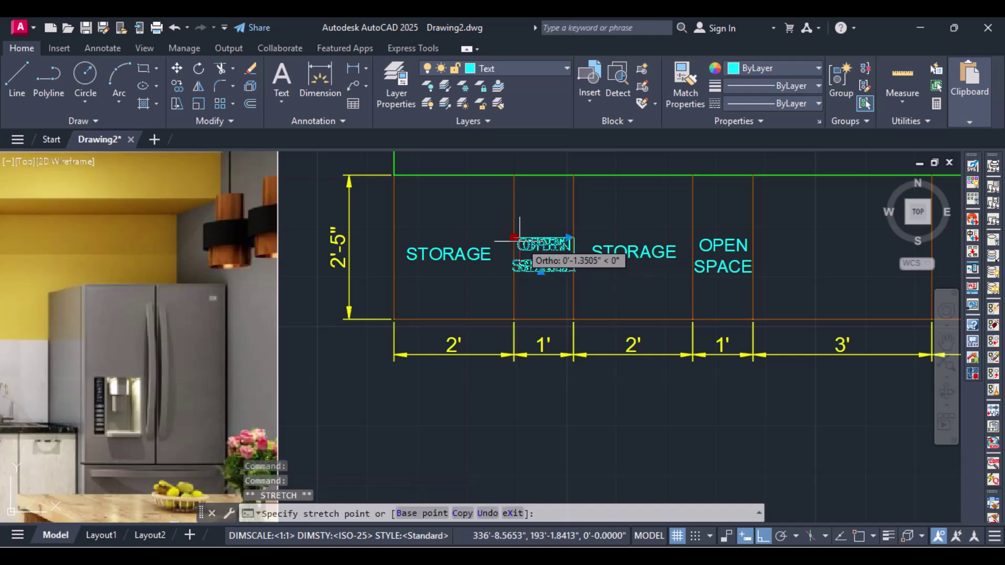
left_click(518, 241)
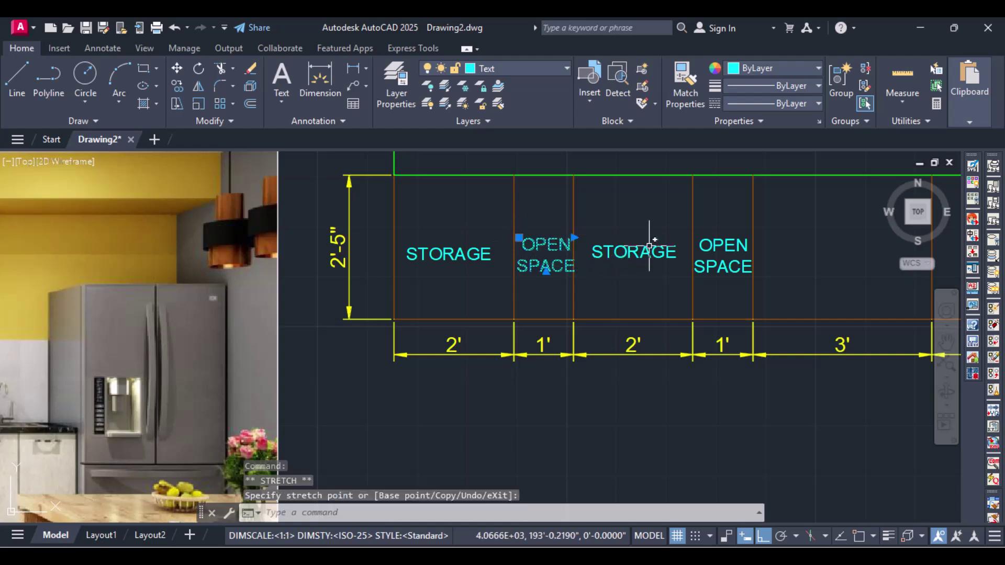
scroll(516, 244, "up", 4)
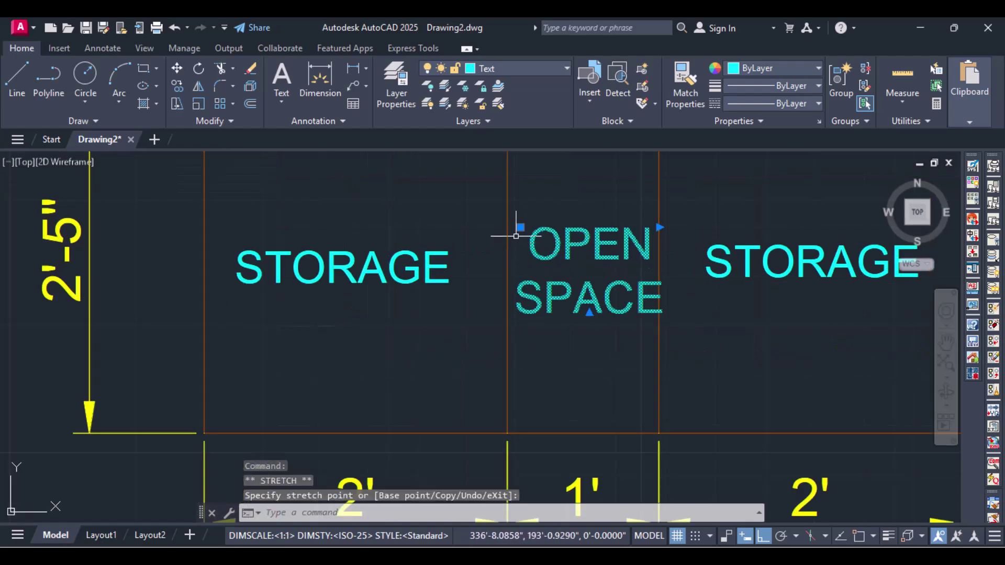
left_click(520, 226)
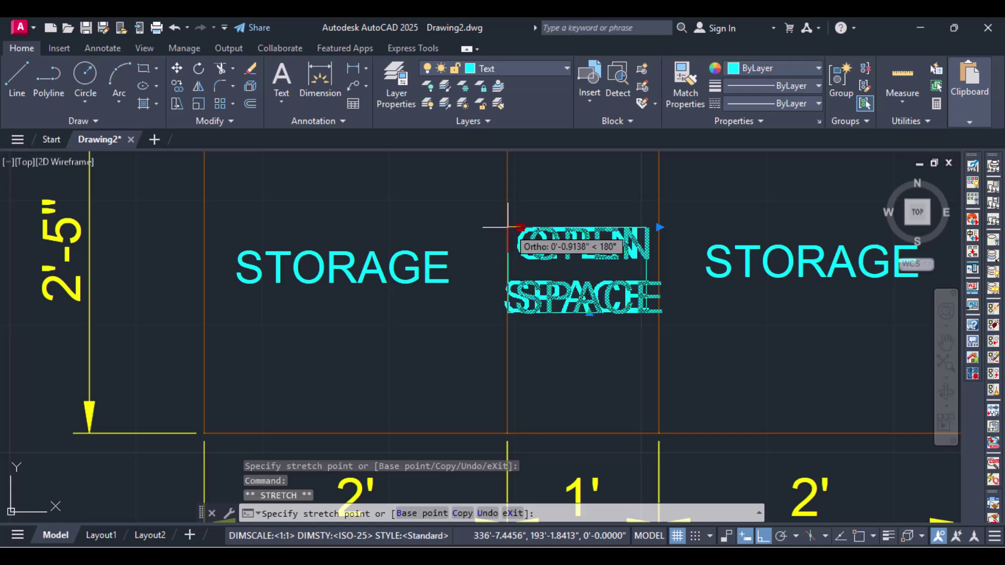
left_click(508, 227)
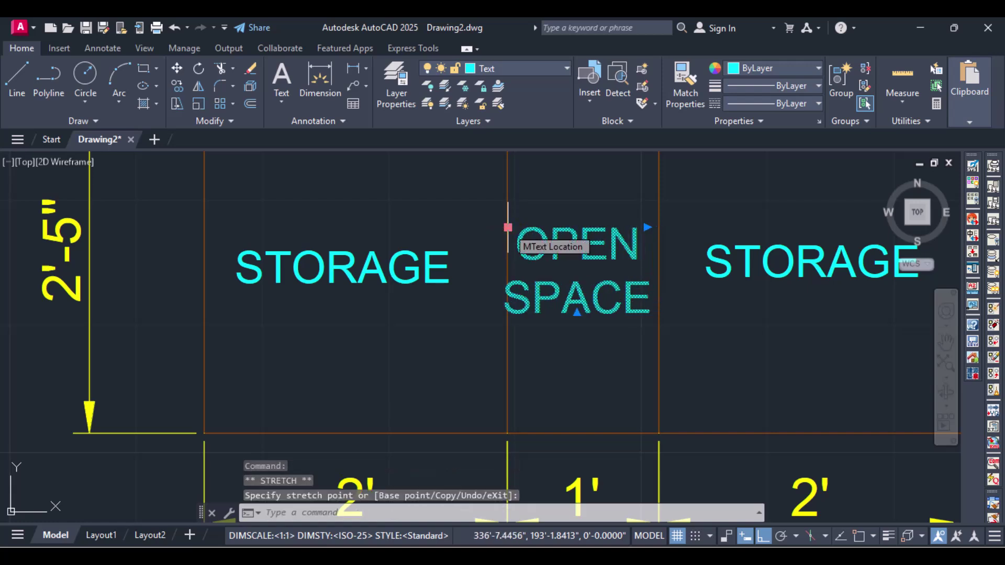
left_click(508, 228)
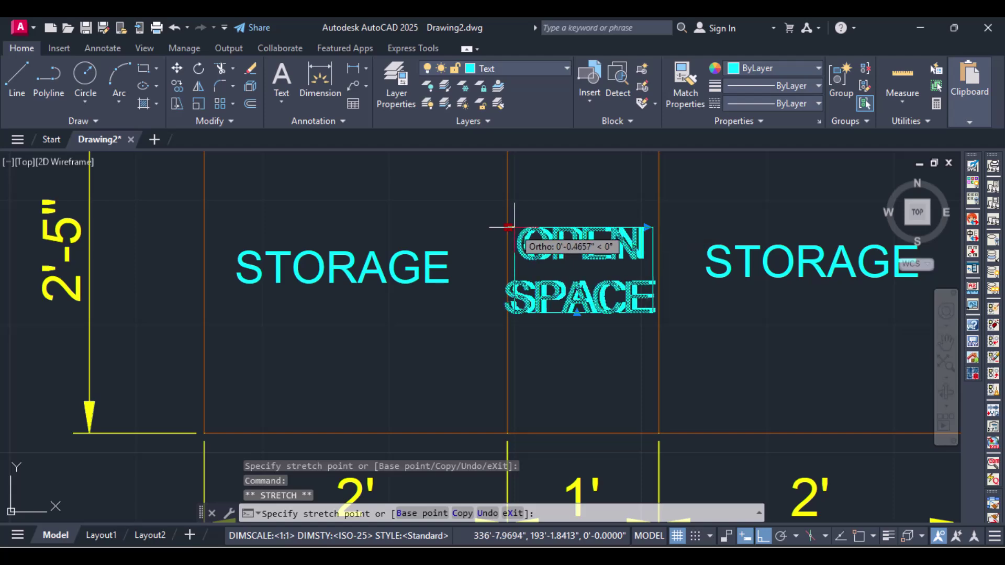
left_click(514, 226)
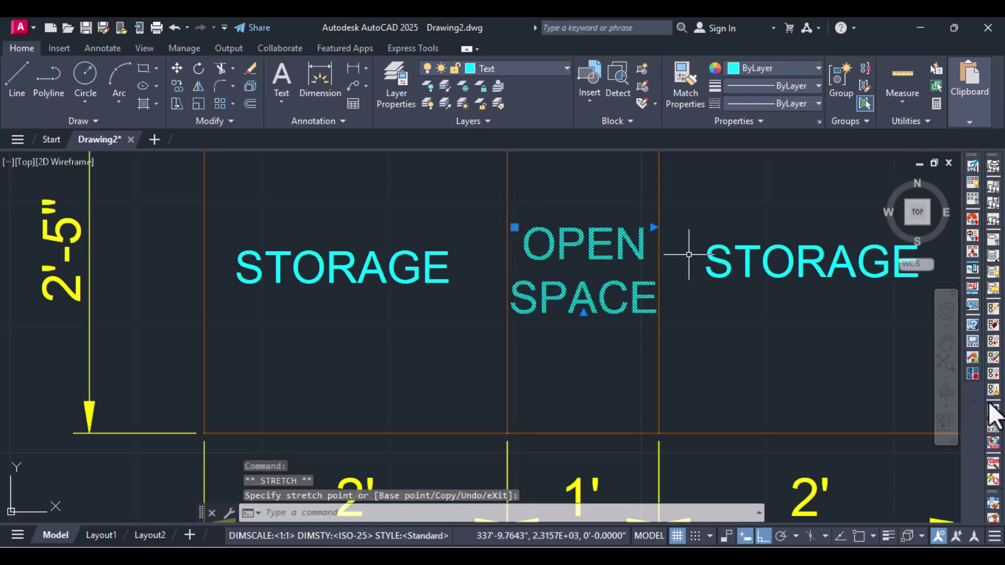
scroll(689, 255, "down", 4)
scroll(714, 337, "down", 3)
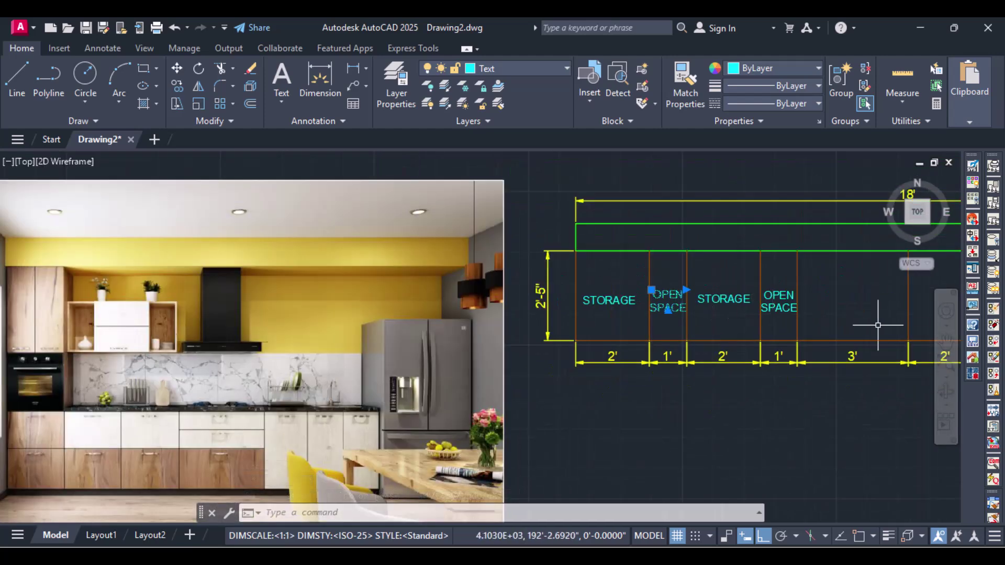
scroll(788, 302, "down", 4)
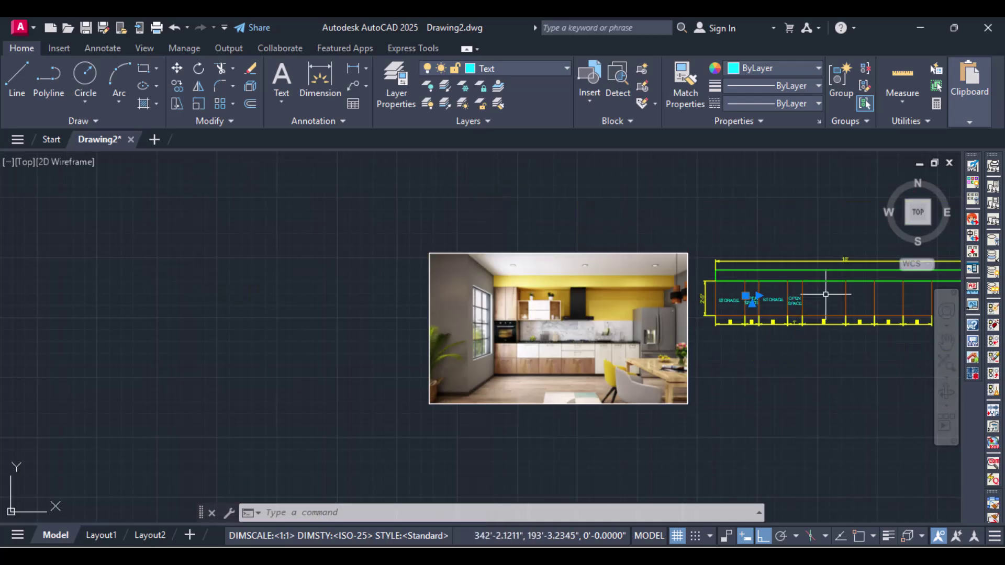
scroll(834, 292, "up", 6)
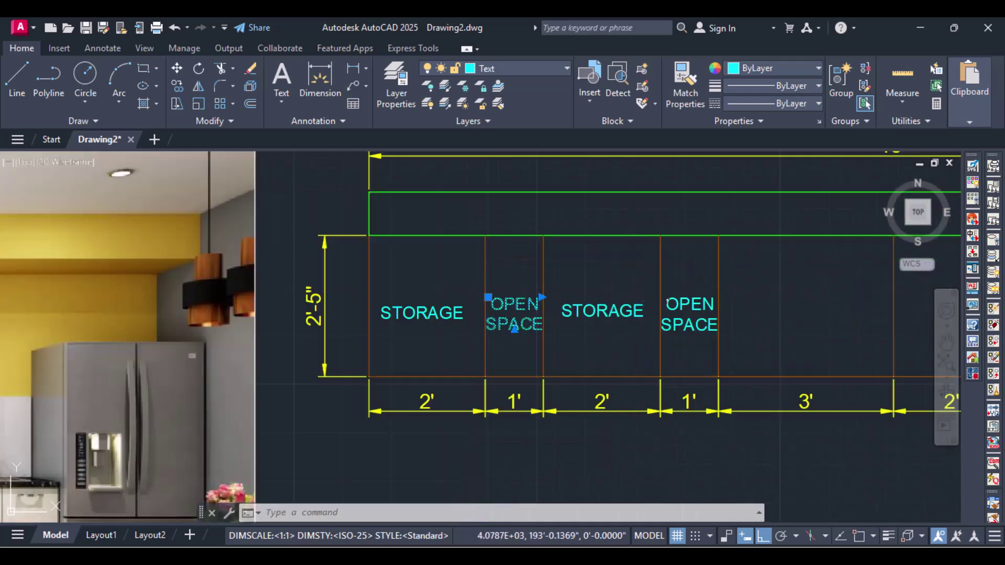
left_click(665, 299)
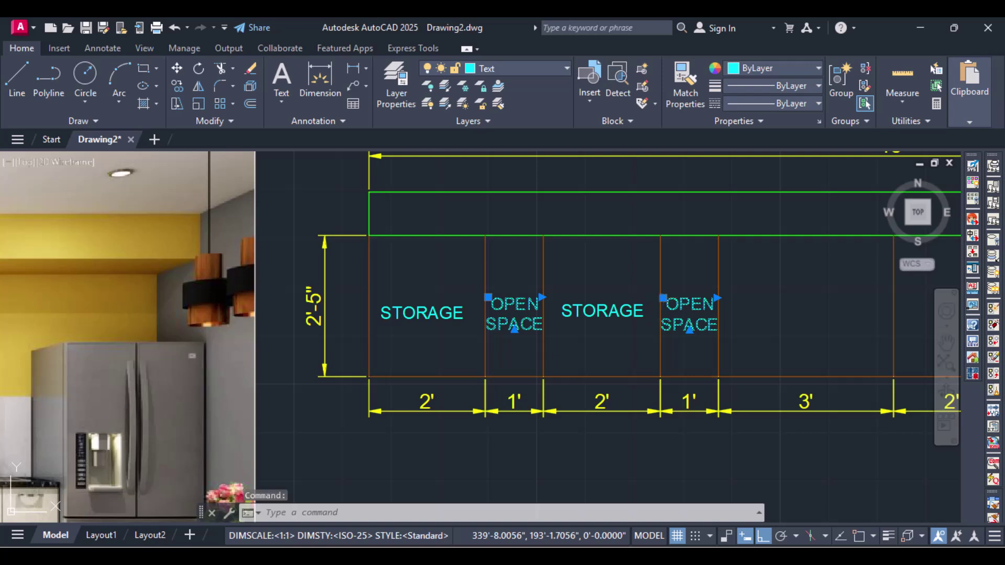
key("ctrl+v")
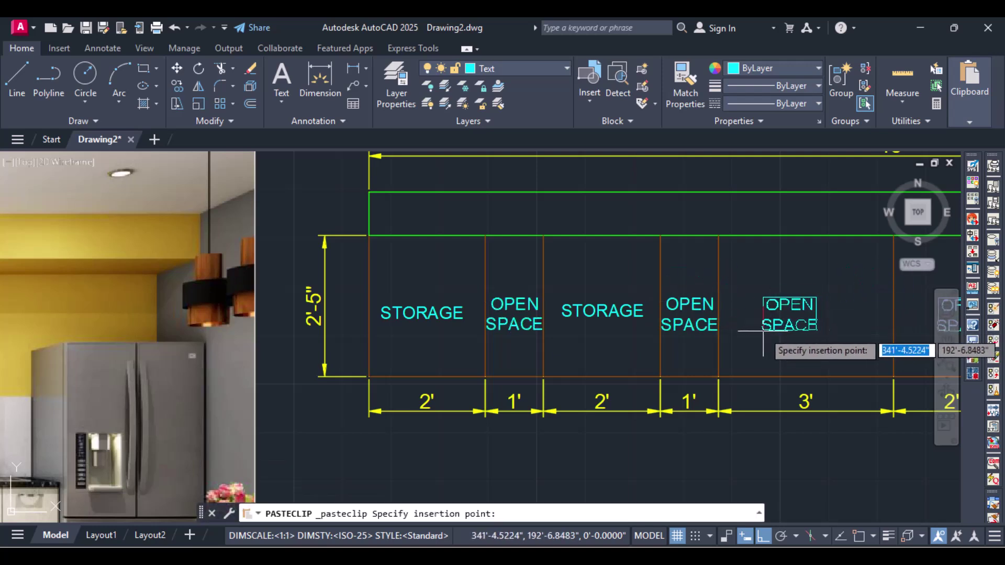
key("Escape")
Copy only the fourth cabinet's OPEN SPACE label and paste the duplicate inside the fifth cabinet, which is 3' wide.
left_click(700, 312)
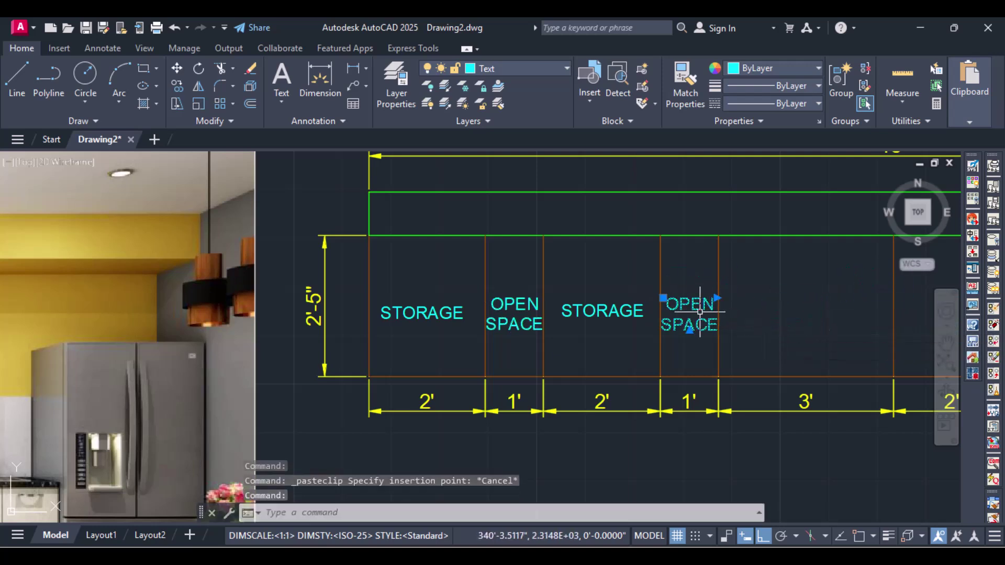
key("ctrl+v")
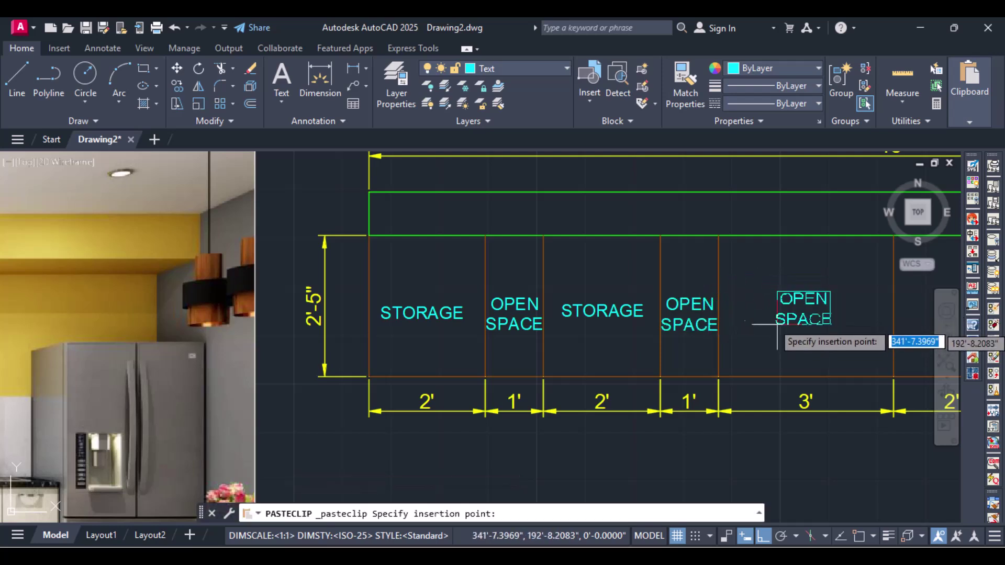
left_click(750, 320)
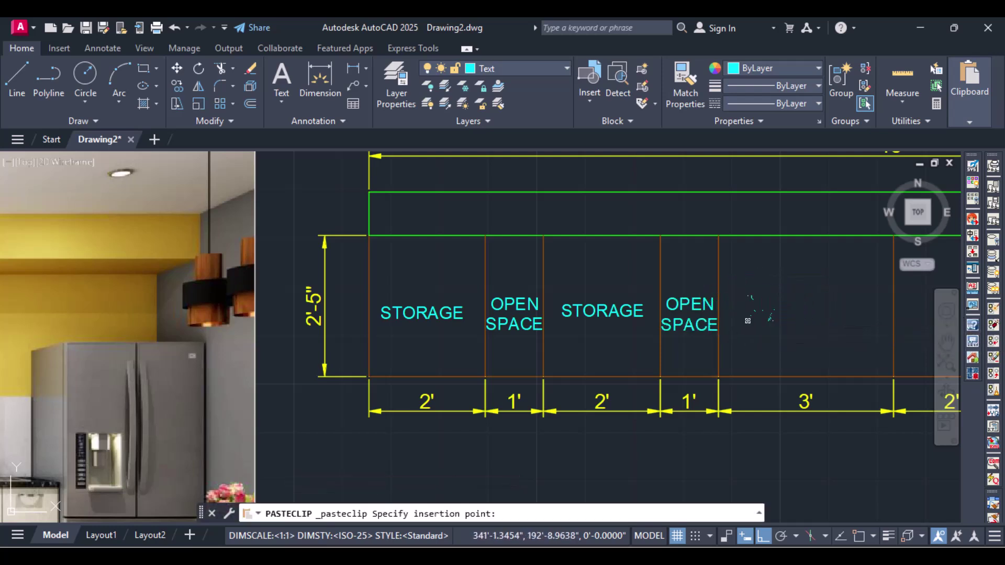
Replace the fifth cabinet's label text with HOB UNIT and widen its text frame so the words fit on one line.
double_click(774, 305)
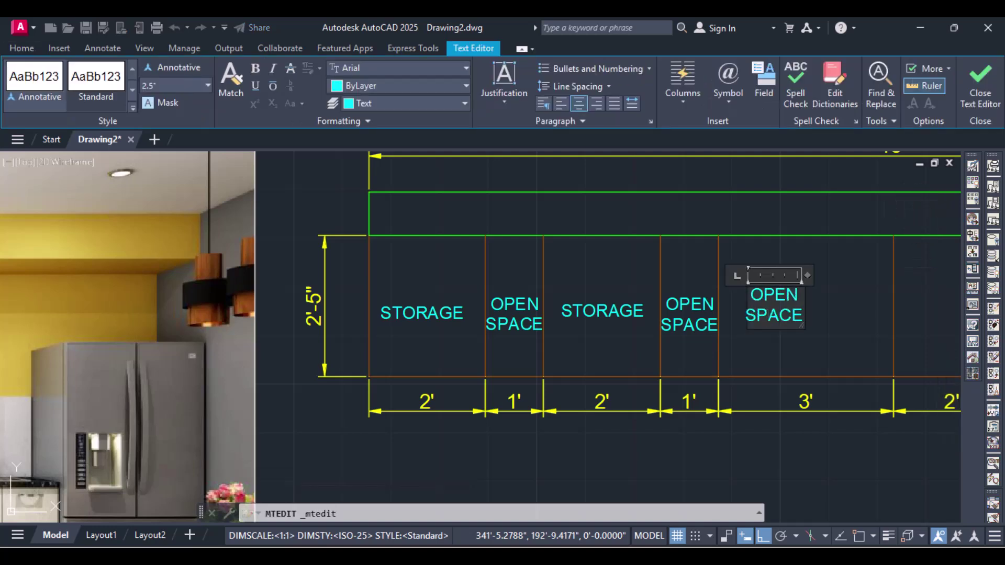
key("ctrl+a")
type("HO")
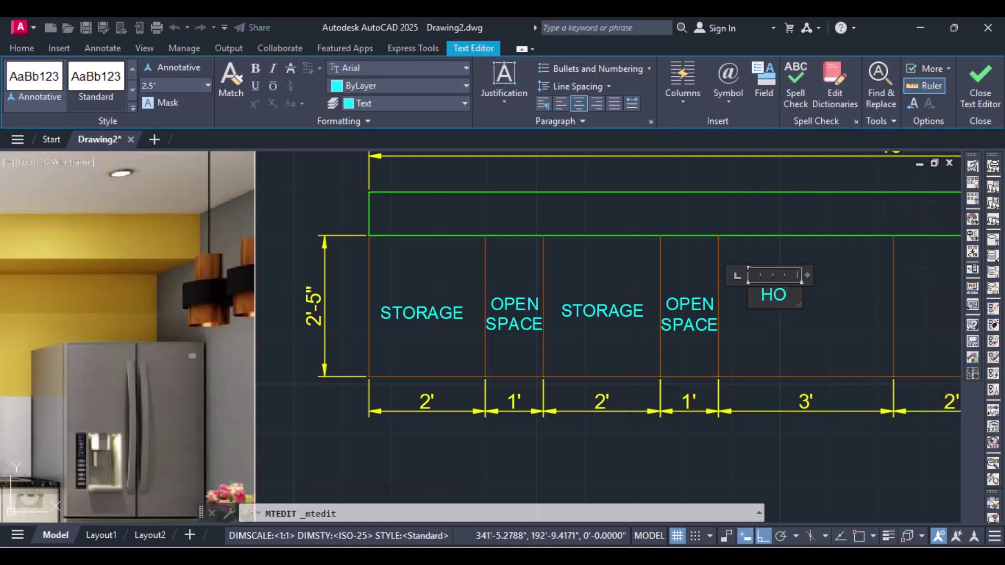
type("B UNIT")
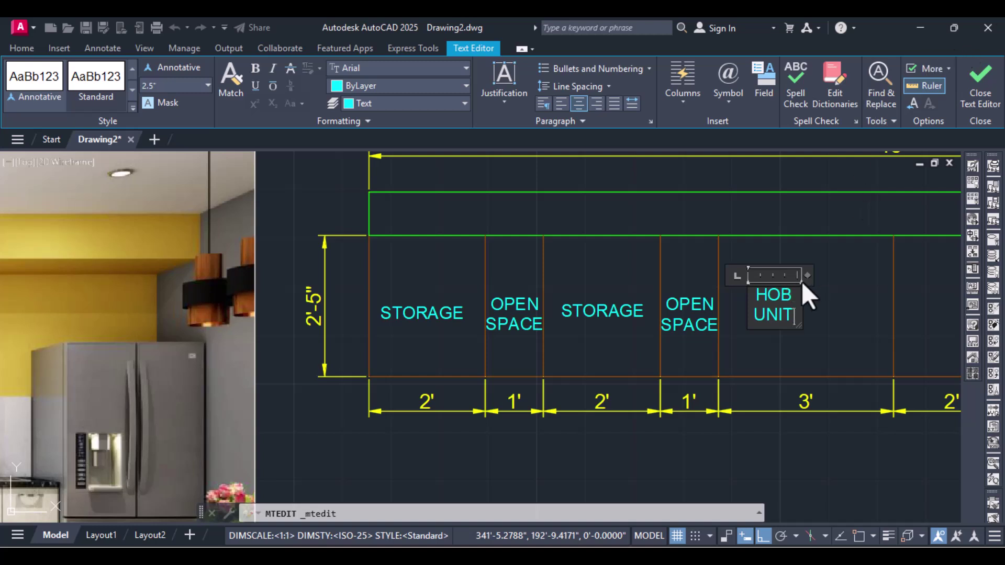
left_click_drag(805, 275, 873, 276)
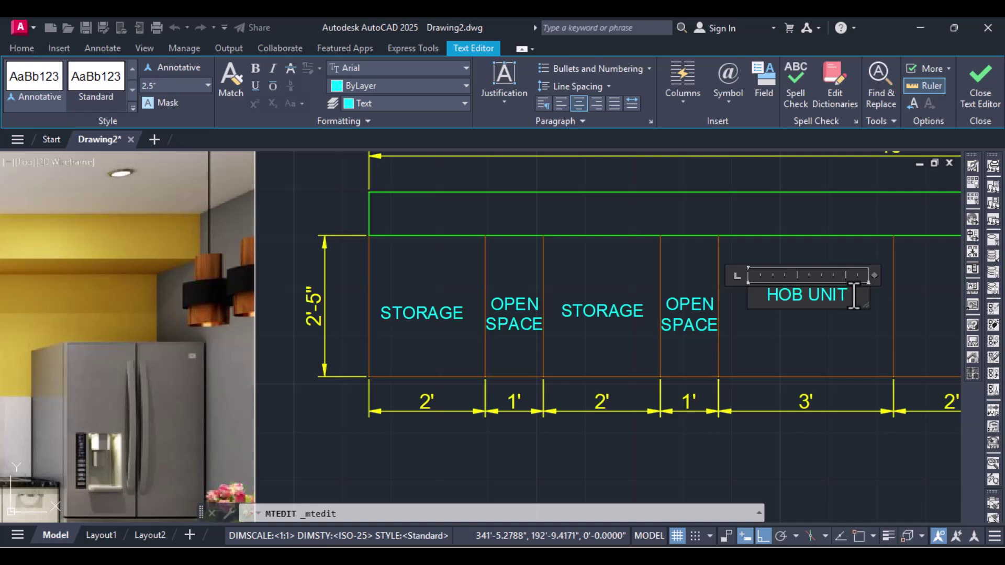
Add CUTLERY UNIT as a second line below HOB UNIT and widen the text frame to keep it on one line.
key("Return")
type("CUTLE")
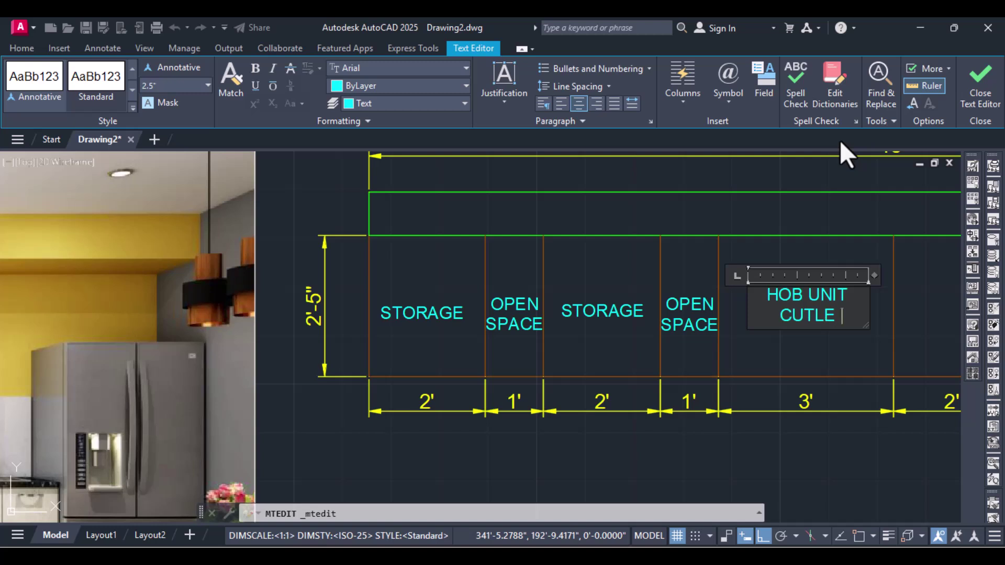
type("RY UNIT")
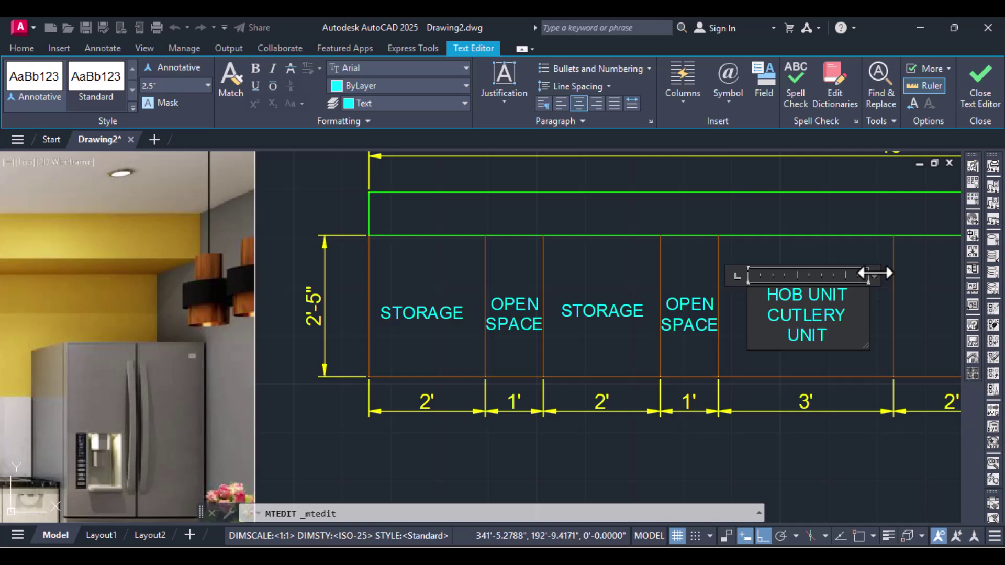
left_click_drag(869, 274, 873, 274)
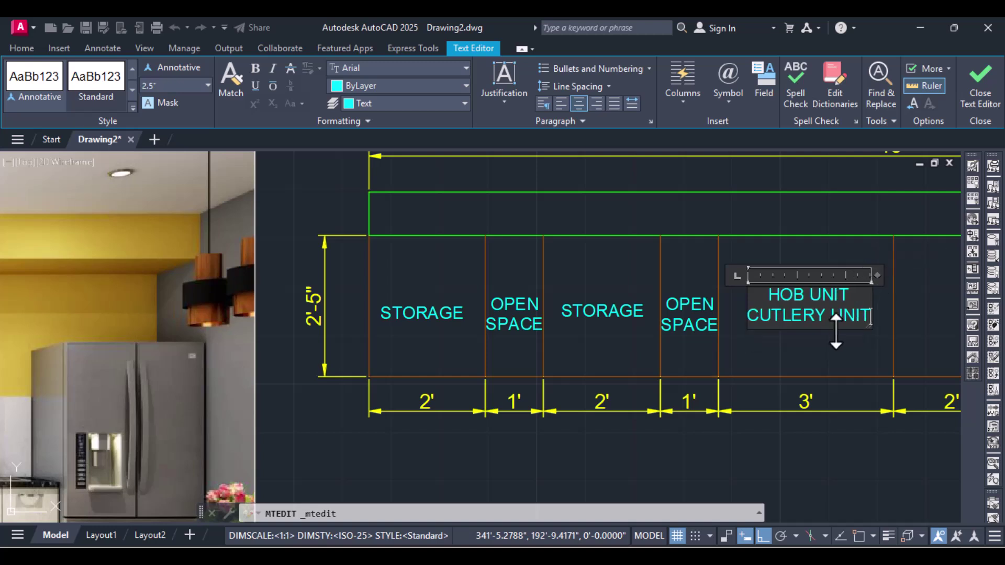
Add the lines DRAWER, PAN DRAWER and CHIMNEY below CUTLERY UNIT and finish editing the label.
key("Return")
type("DRAWER")
key("Return")
type("PAN")
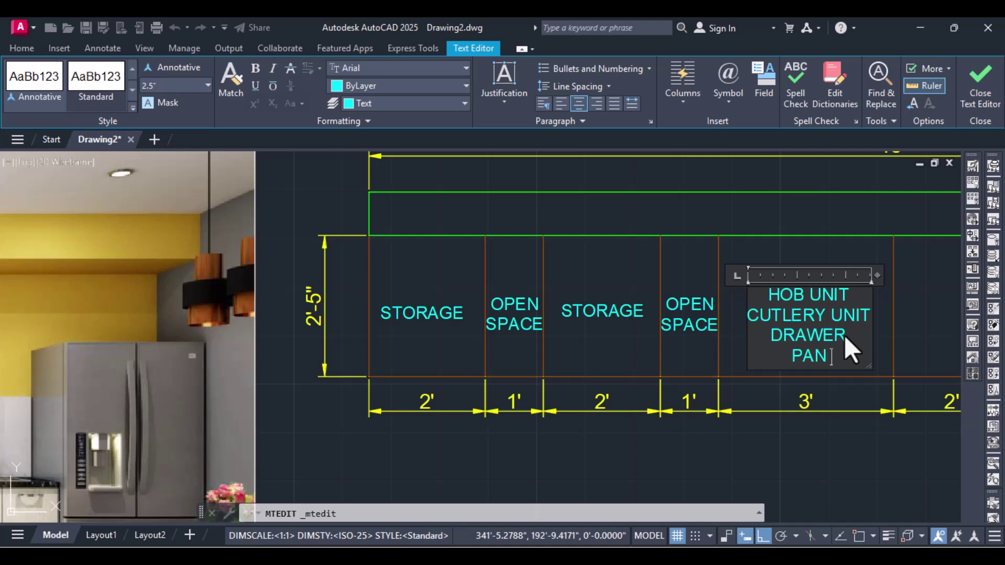
type(" DRAWE")
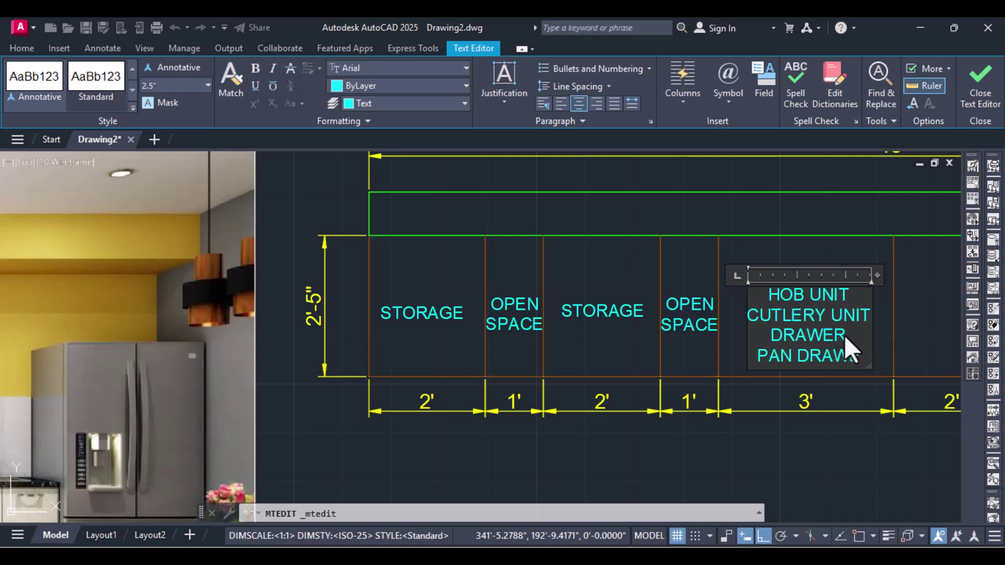
type("R")
key("Return")
type("C HIMNEY")
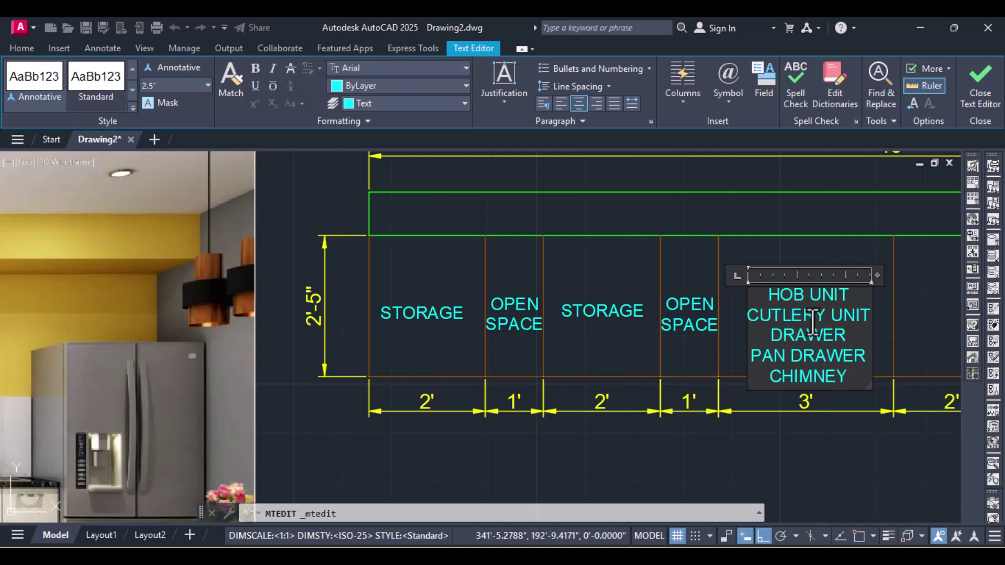
left_click(924, 301)
Move the HOB UNIT label straight up about 3.3" so all five lines fit inside the 3' wide cabinet.
left_click(766, 293)
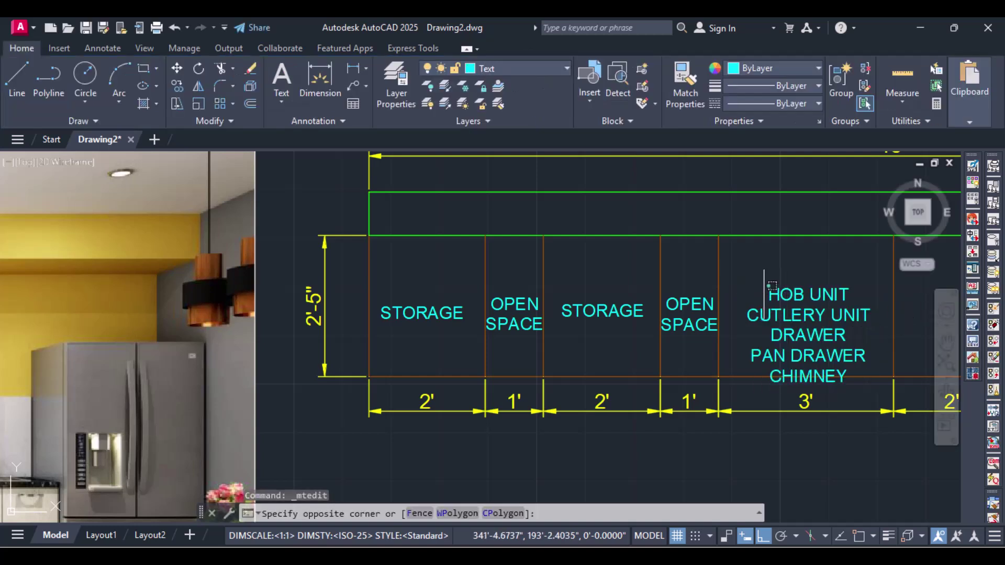
left_click(763, 295)
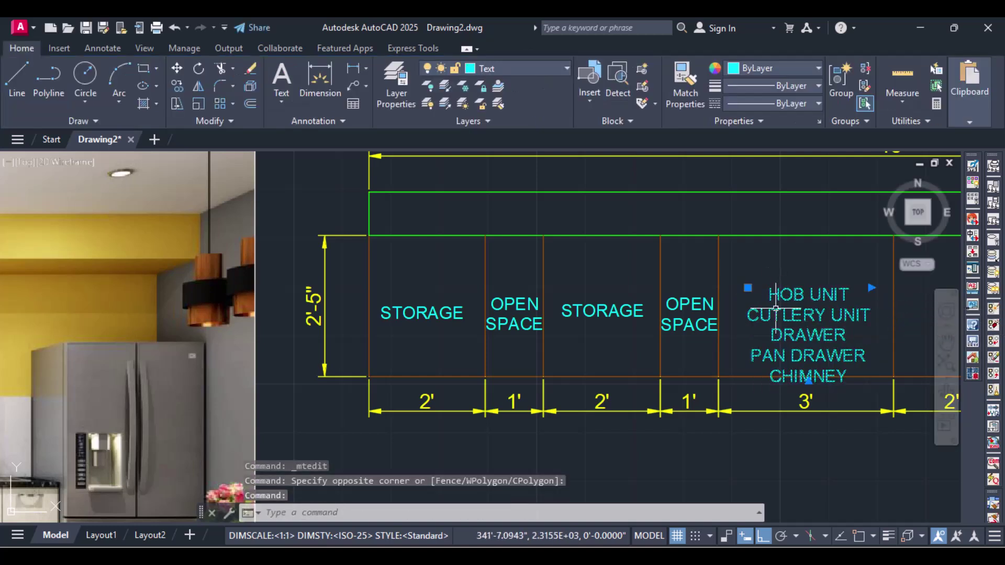
left_click(747, 287)
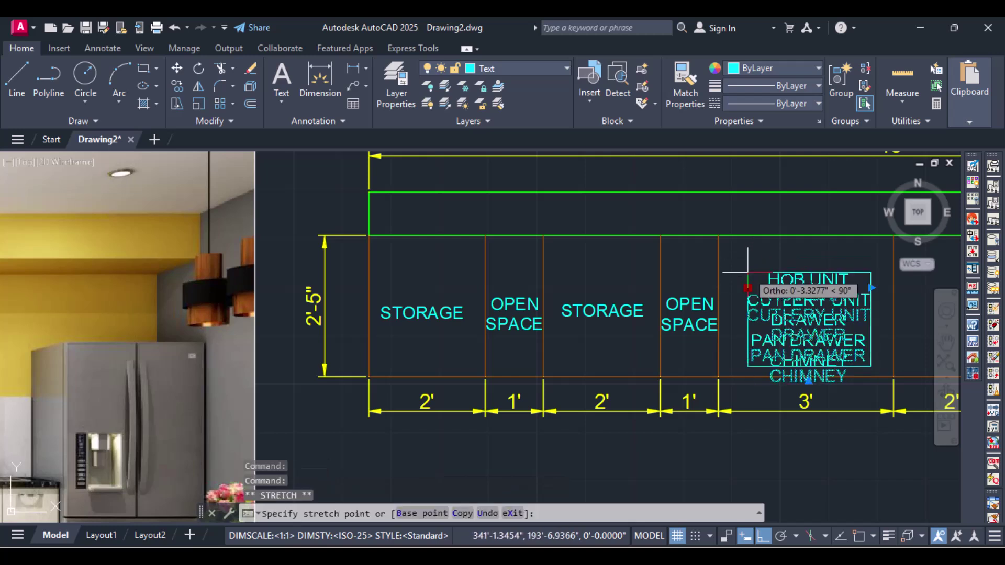
left_click(747, 272)
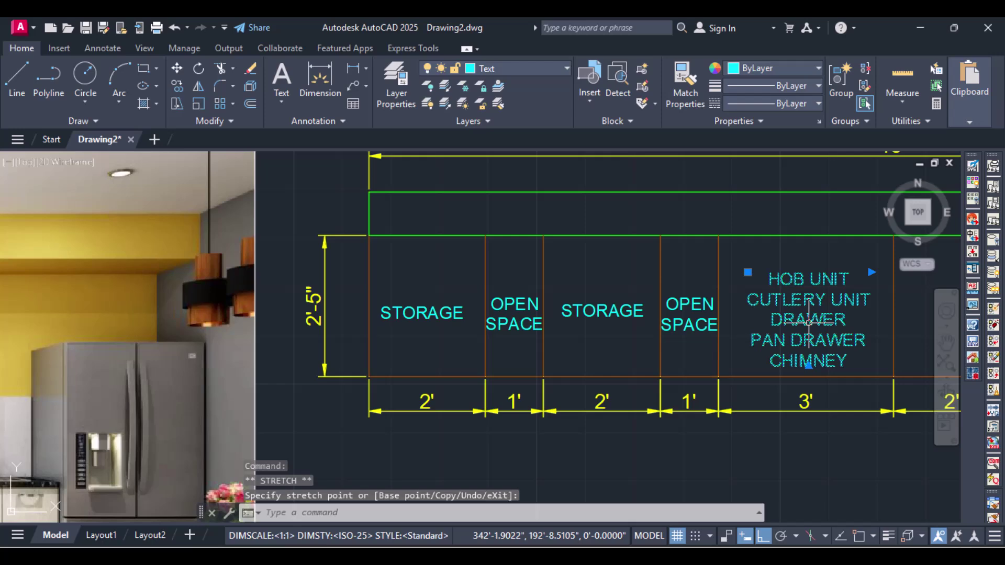
Copy only the third cabinet's STORAGE label, paste the duplicate inside the sixth cabinet, which is 2' wide, and select it.
middle_click_drag(809, 314, 563, 330)
middle_click_drag(857, 333, 790, 335)
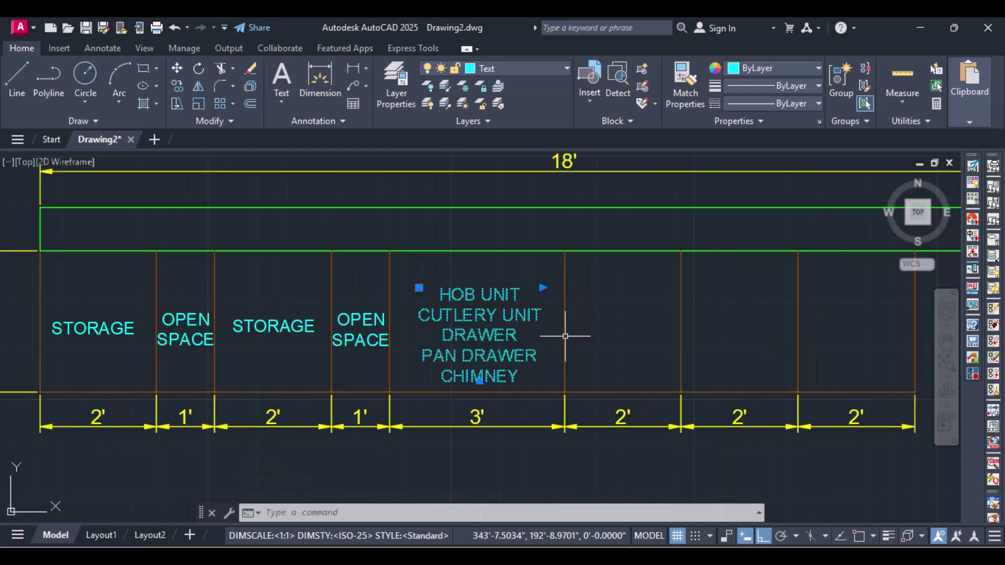
left_click(281, 327)
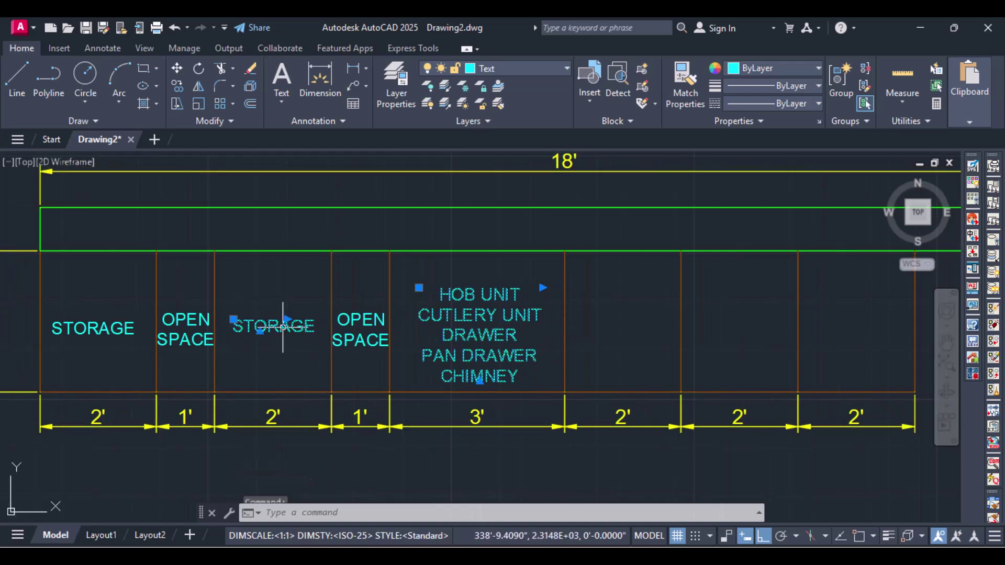
left_click(282, 327)
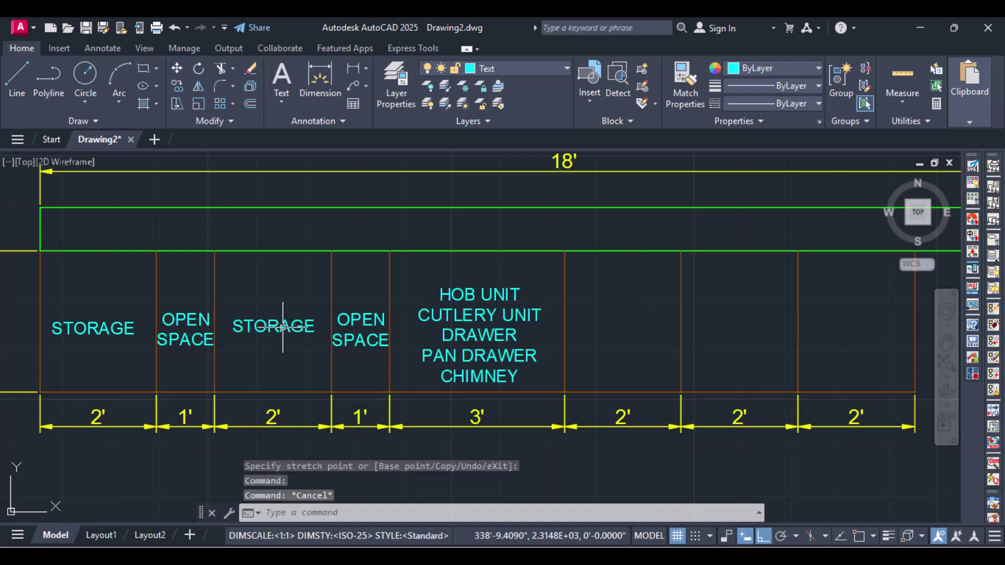
key("Escape")
key("ctrl+c")
key("ctrl+v")
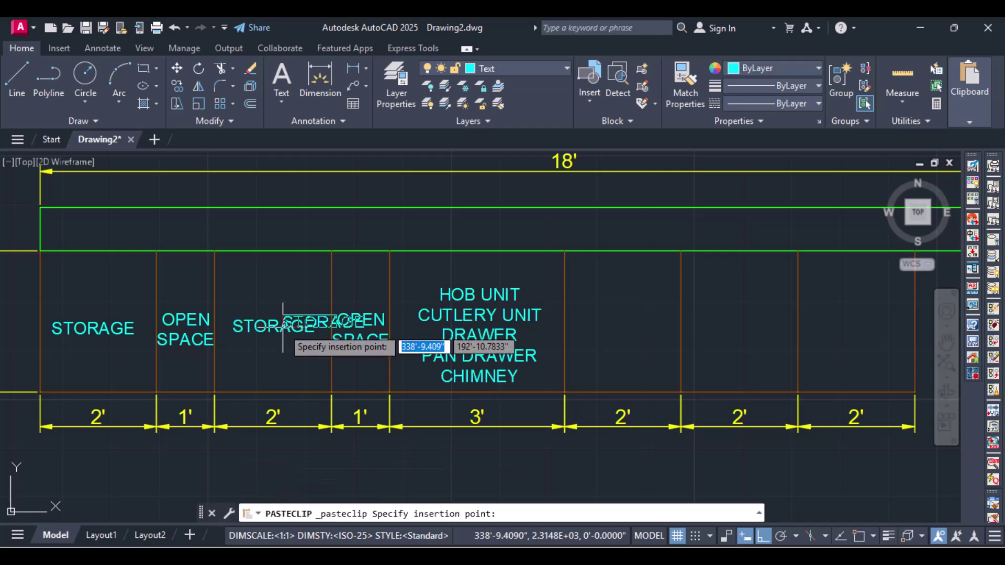
left_click(579, 327)
left_click(652, 328)
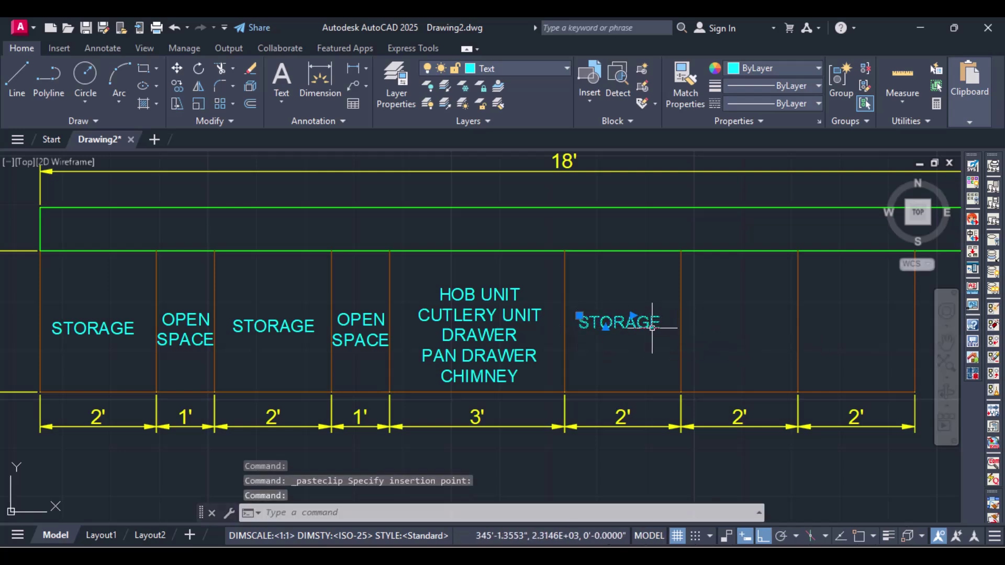
Copy the sixth cabinet's STORAGE label and paste it inside the seventh and eighth cabinets, each 2' wide.
key("ctrl+c")
key("ctrl+v")
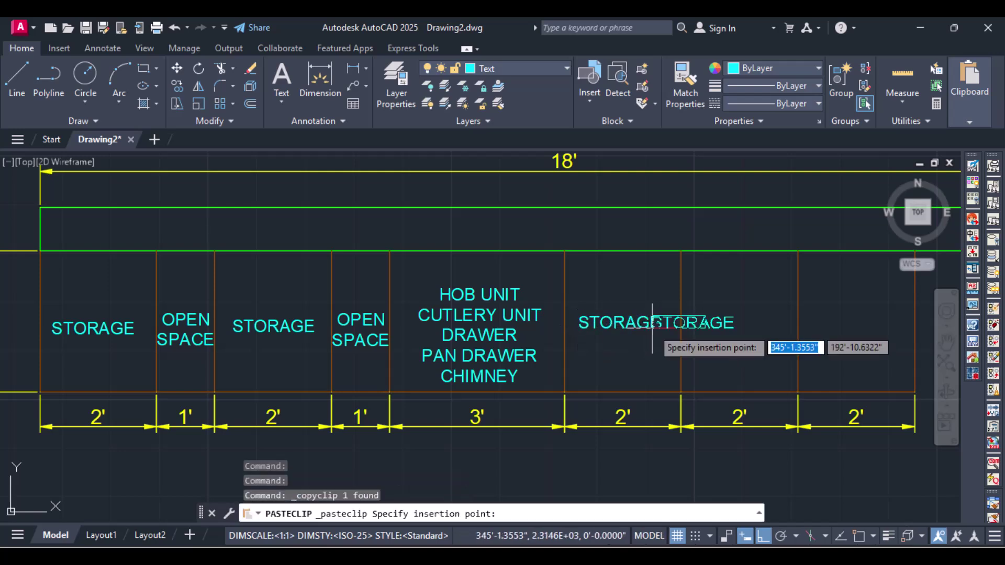
left_click(700, 325)
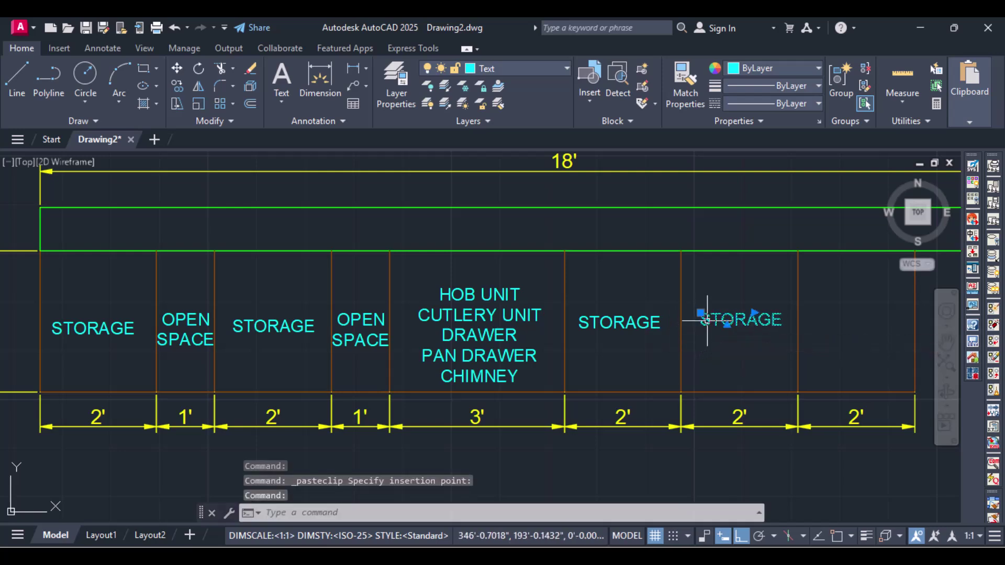
left_click(706, 320)
key("ctrl+v")
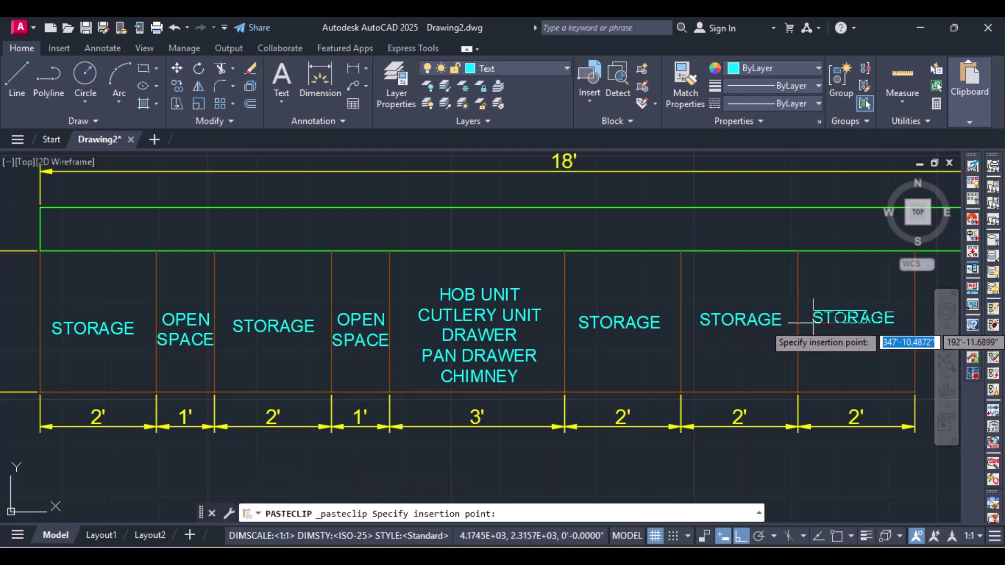
left_click(791, 323)
scroll(625, 335, "down", 4)
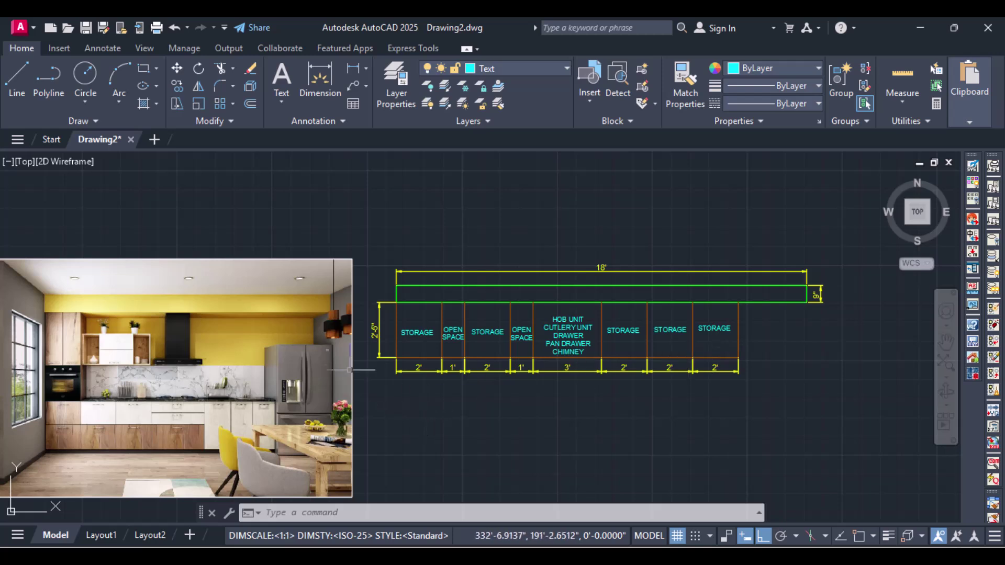
double_click(422, 332)
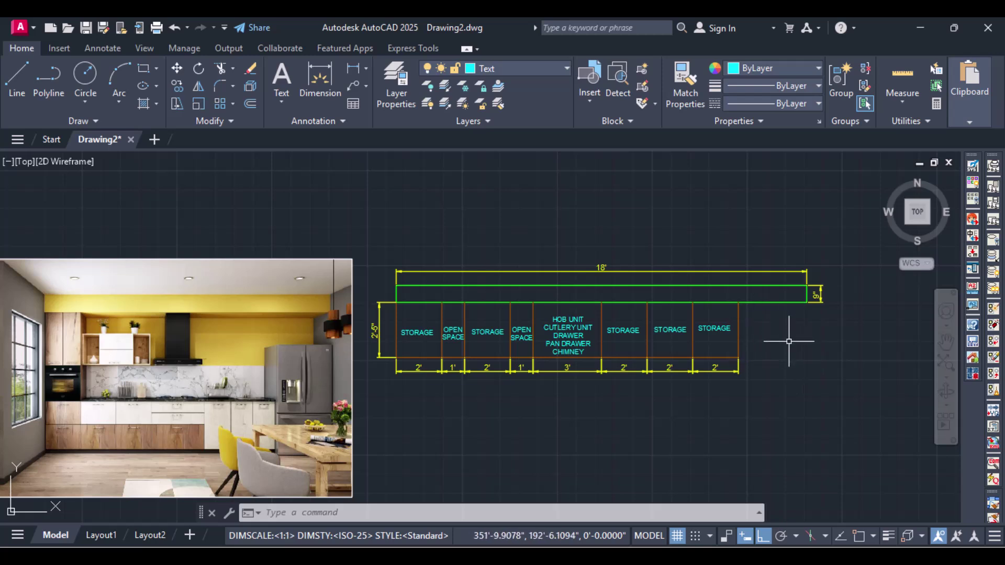
Copy the eighth cabinet's STORAGE label and paste the duplicate in the empty space beyond that cabinet, below the 18' wall.
left_click(710, 331)
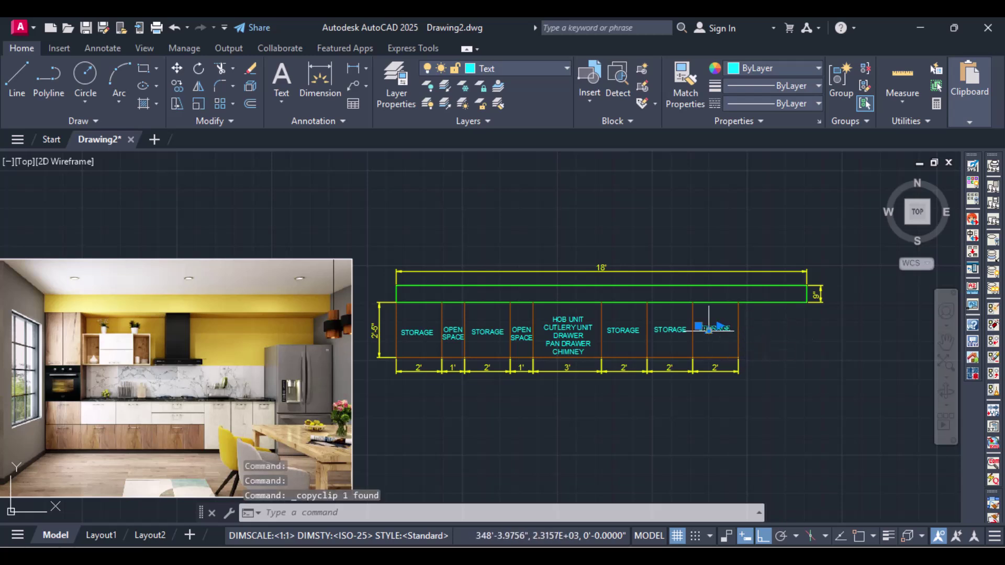
key("ctrl+v")
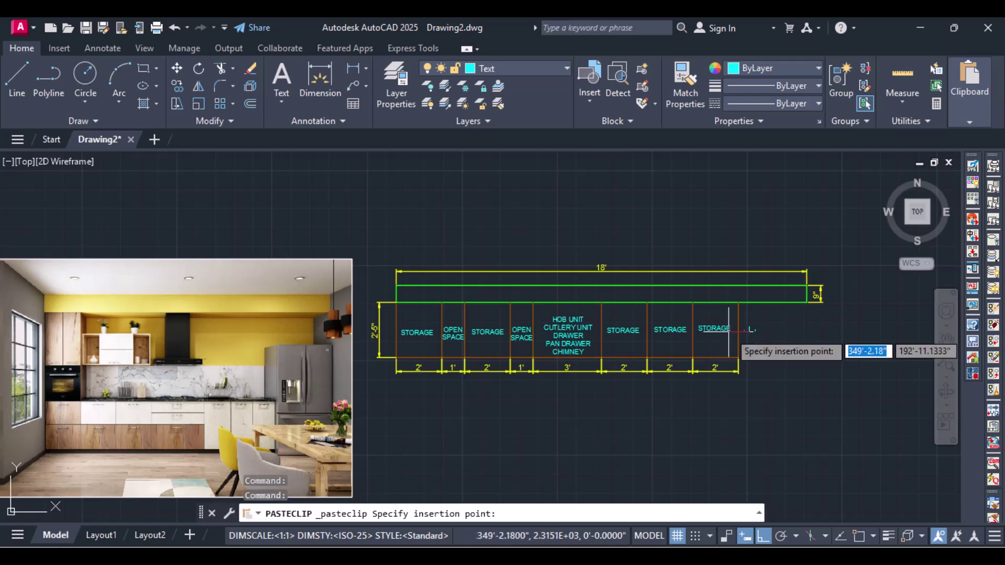
left_click(758, 331)
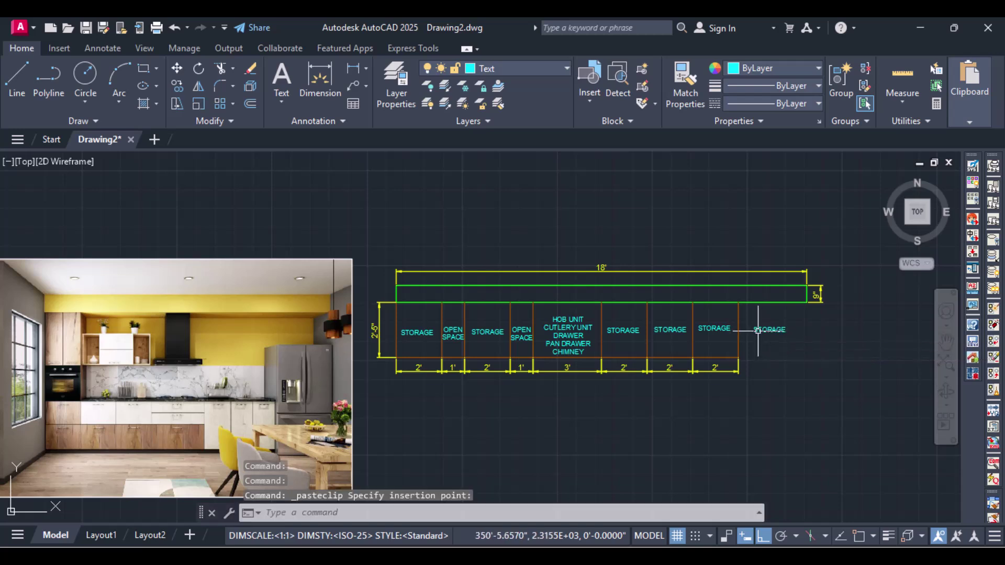
Place the copied label beside the last 2' cabinet and change it to centred text reading DOUBLE DOOR FRIDGE on two lines.
left_click(757, 331)
double_click(770, 329)
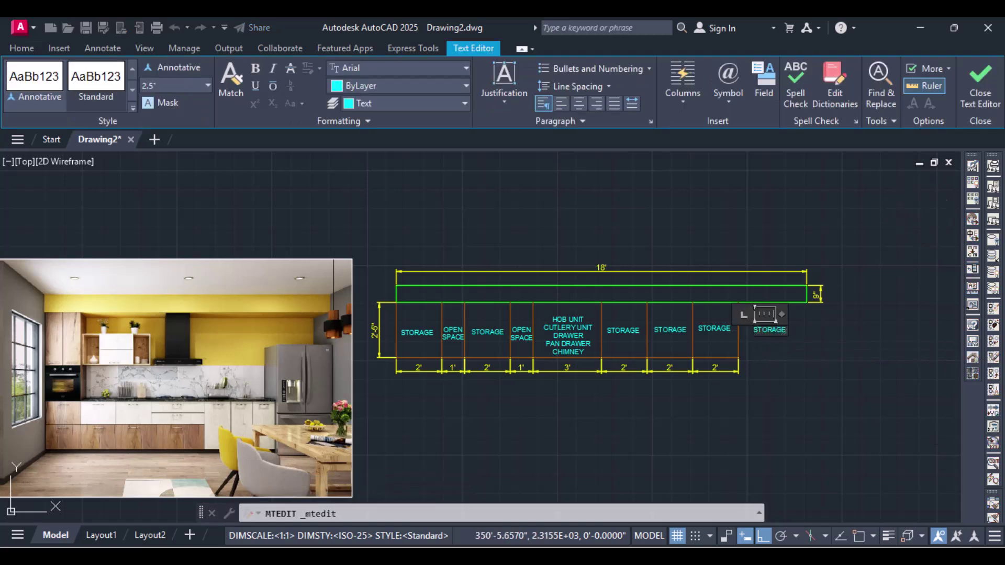
key("ctrl+a")
type("DO")
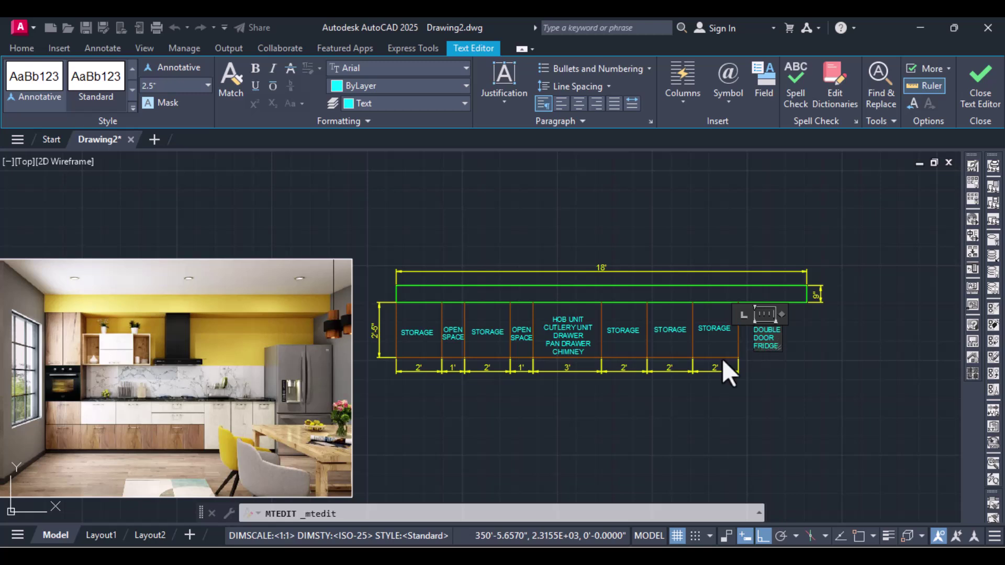
left_click_drag(781, 313, 753, 328)
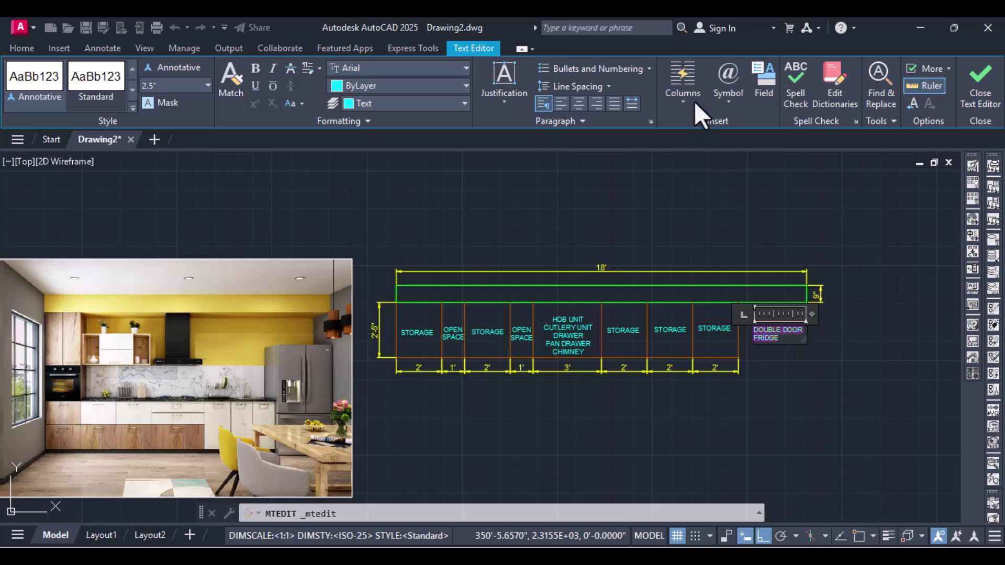
left_click(578, 103)
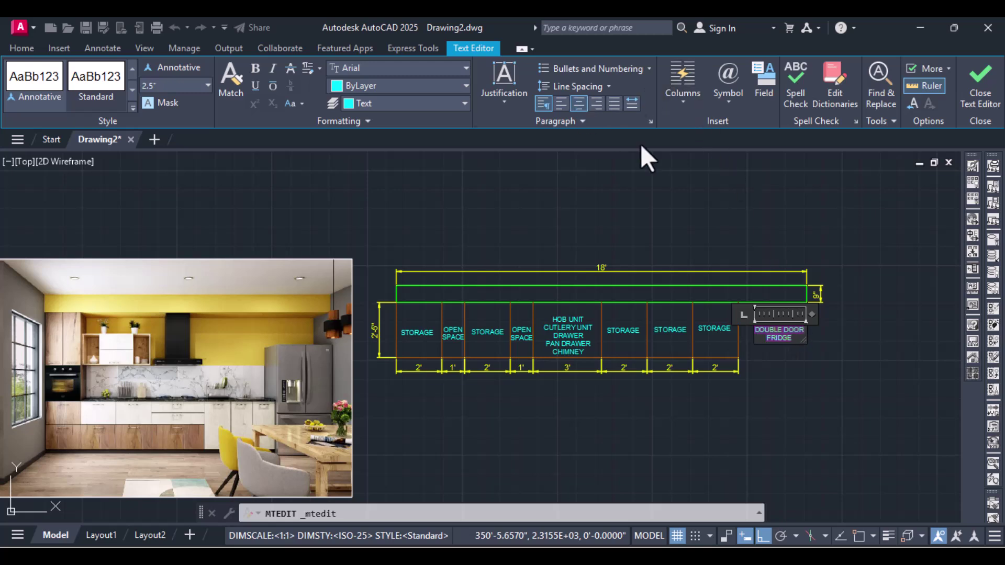
left_click(877, 338)
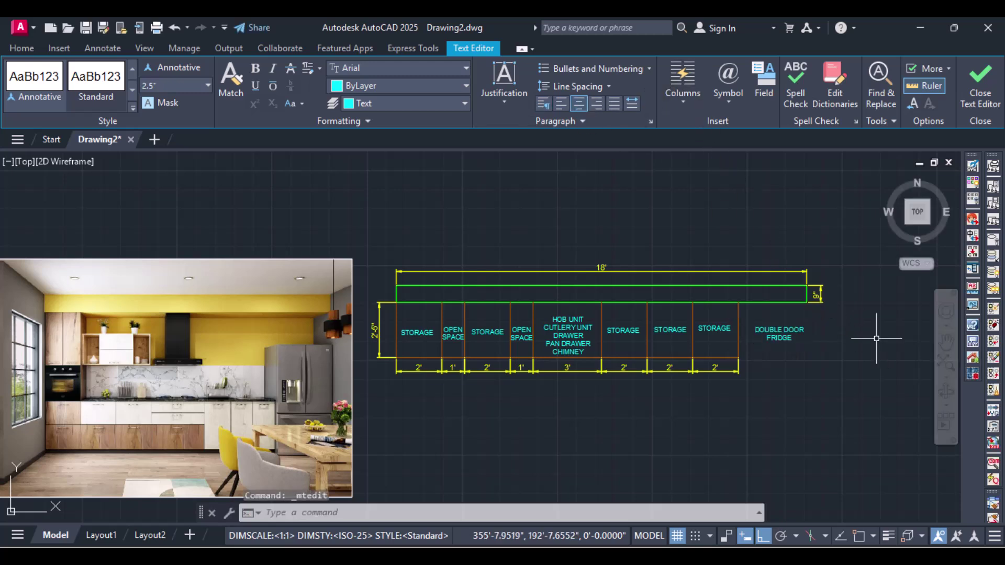
Shift the DOUBLE DOOR FRIDGE label slightly left, towards the last cabinet.
left_click(775, 328)
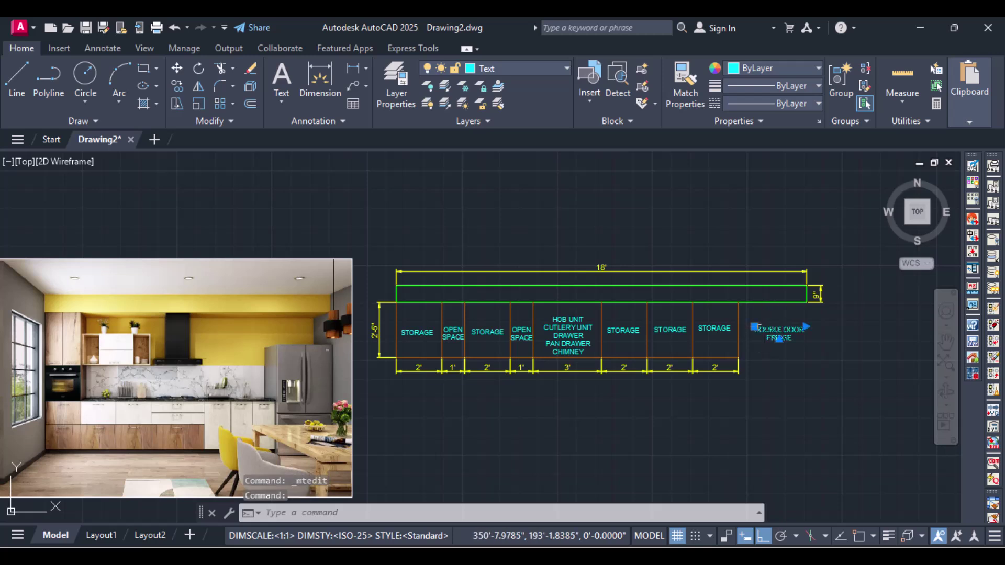
left_click(754, 327)
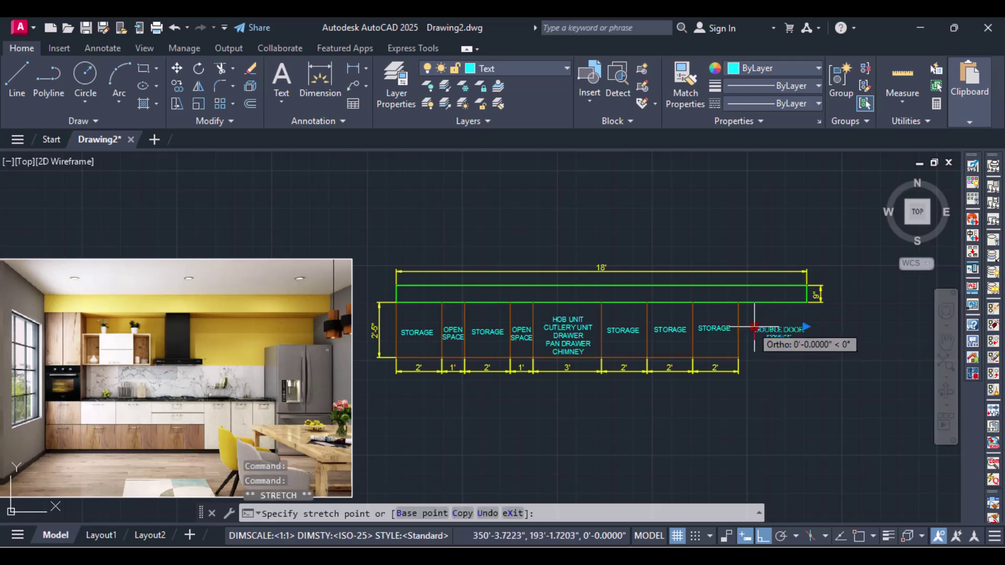
left_click(749, 328)
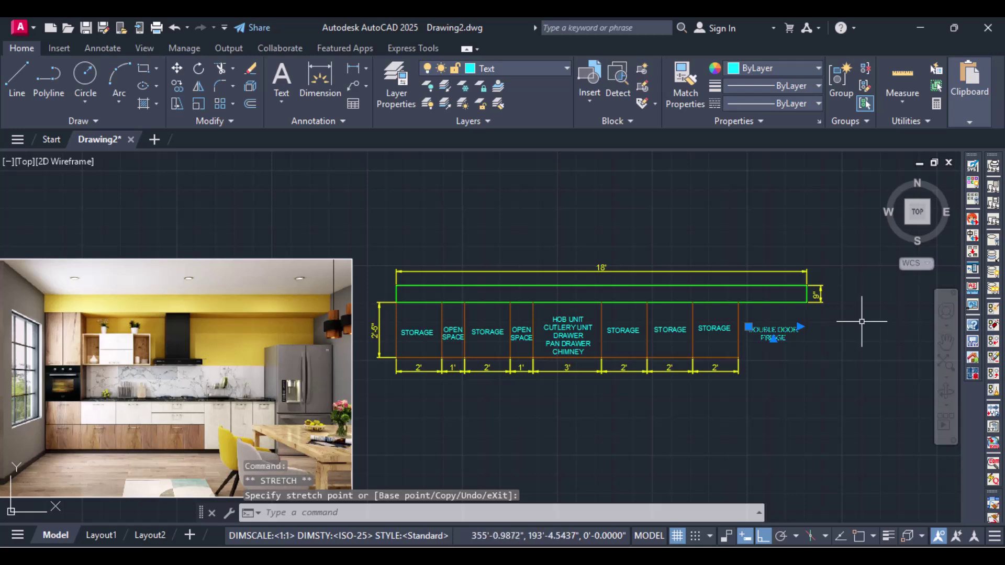
key("Escape")
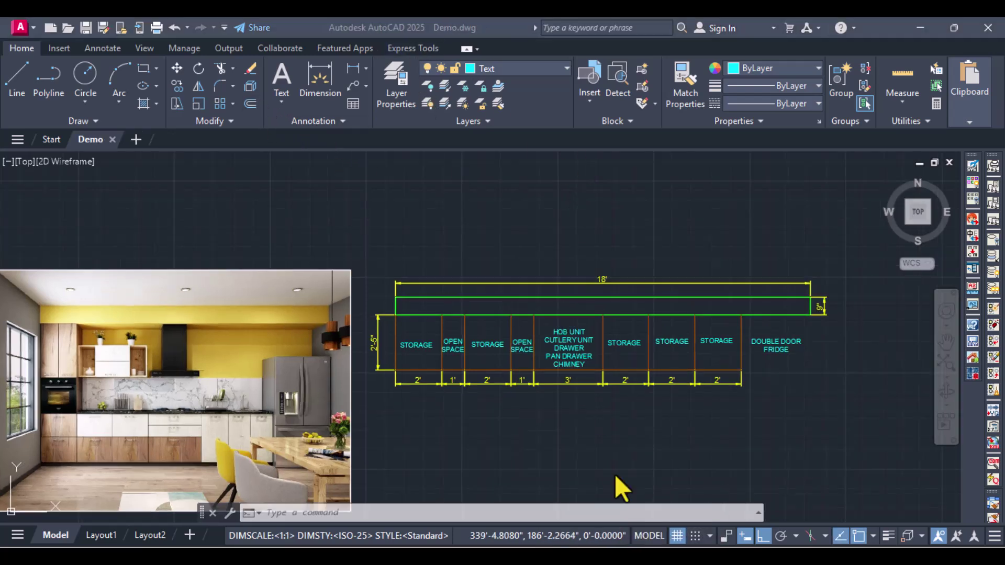
Make Kitchen Cabinets the current layer and draw a vertical construction line through the lower-left corner of the cabinet run.
middle_click_drag(557, 404, 559, 289)
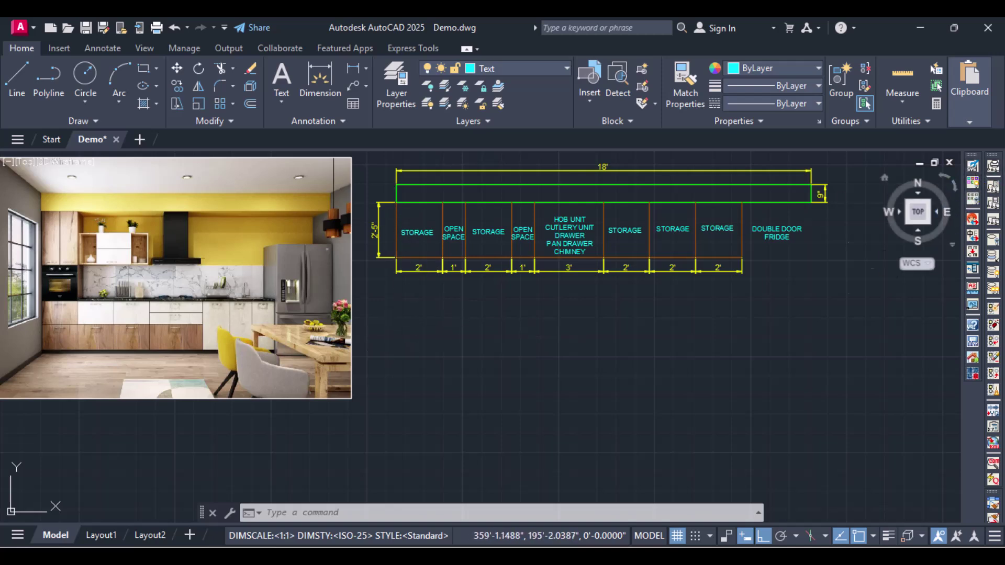
left_click(530, 67)
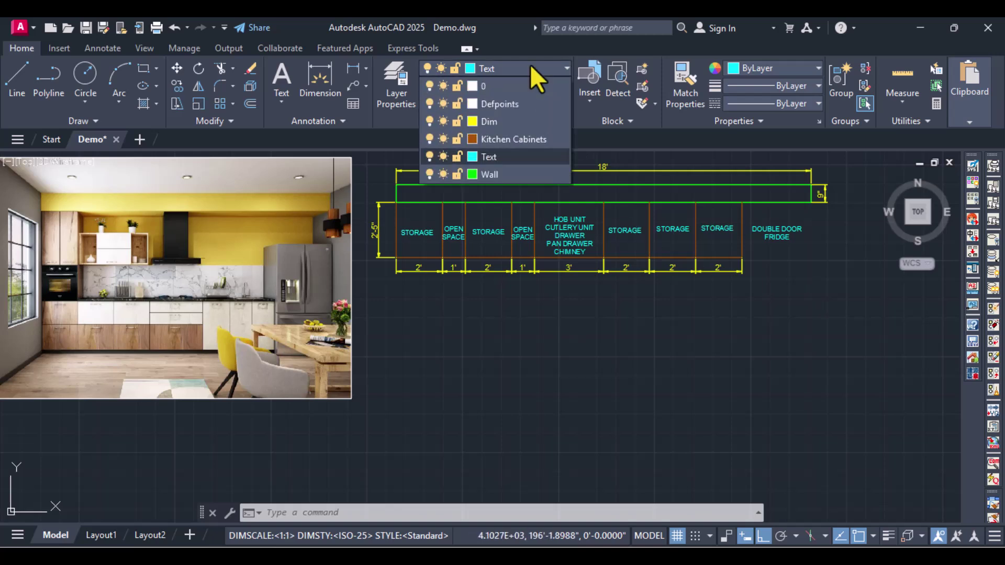
left_click(535, 138)
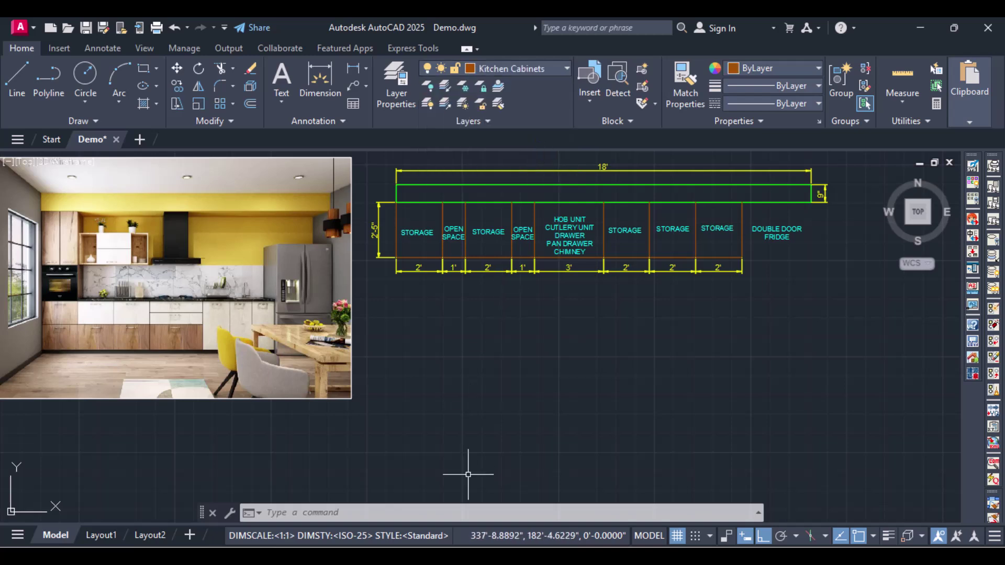
type("xl")
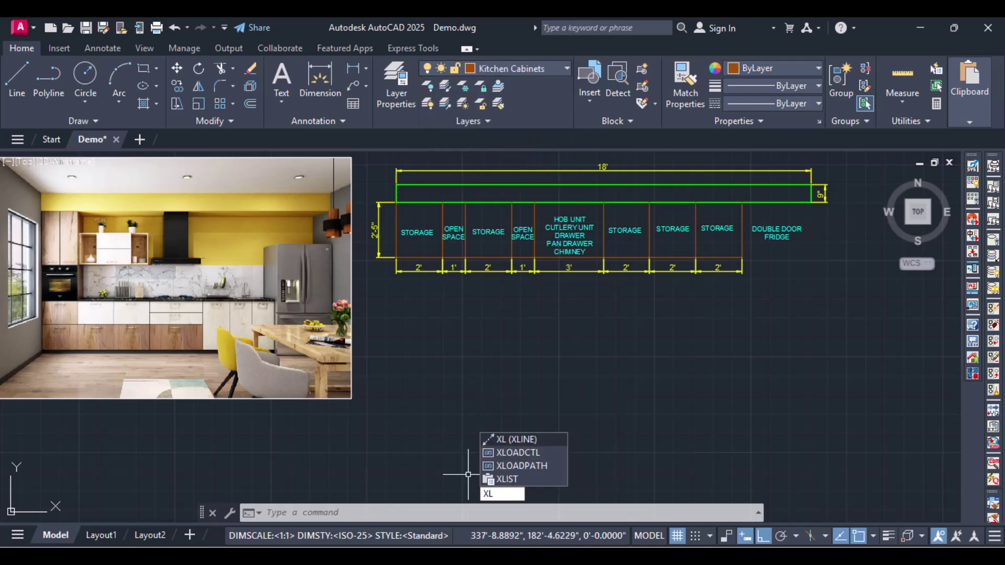
key("Return")
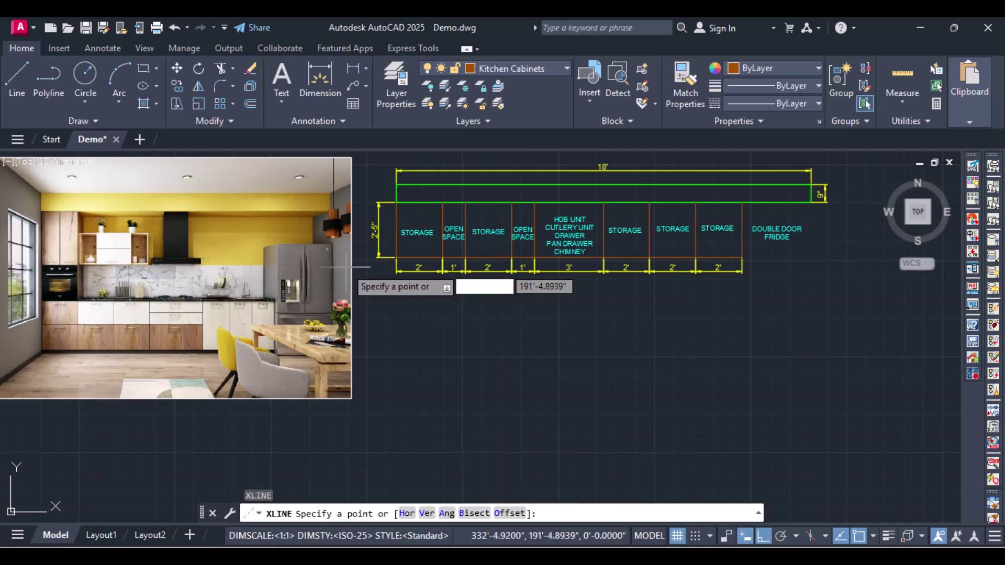
left_click(397, 256)
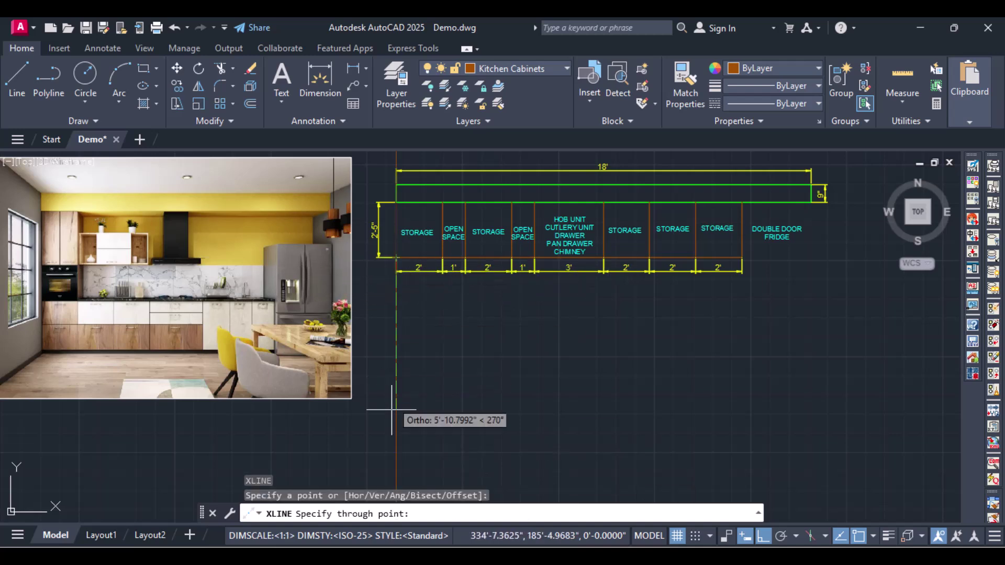
left_click(394, 442)
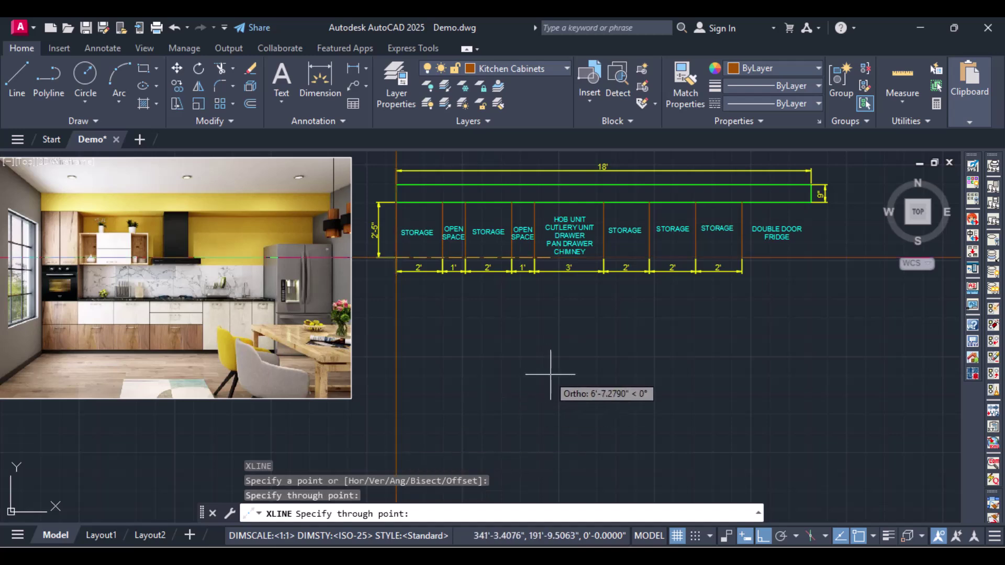
type("xl")
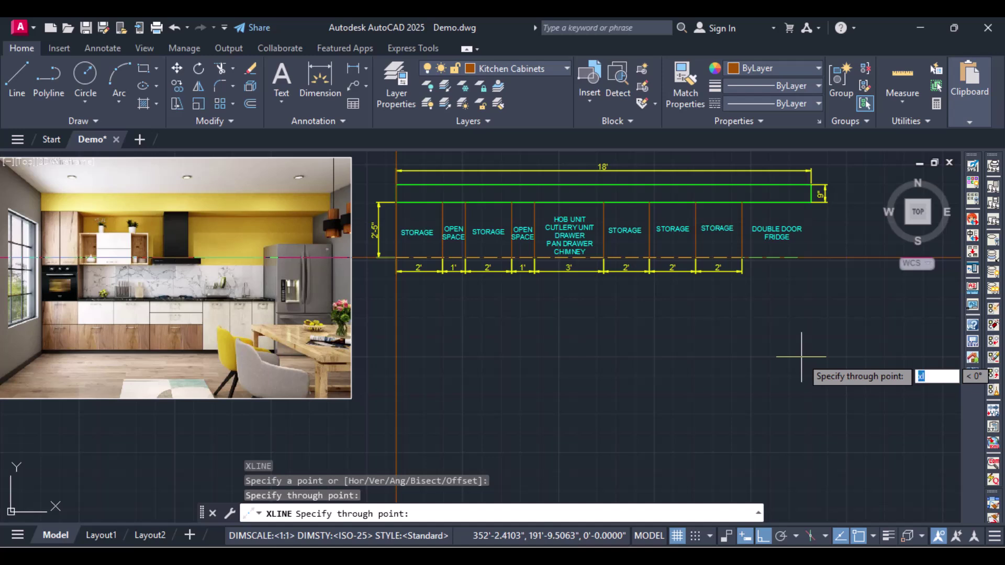
key("Return")
key("Escape")
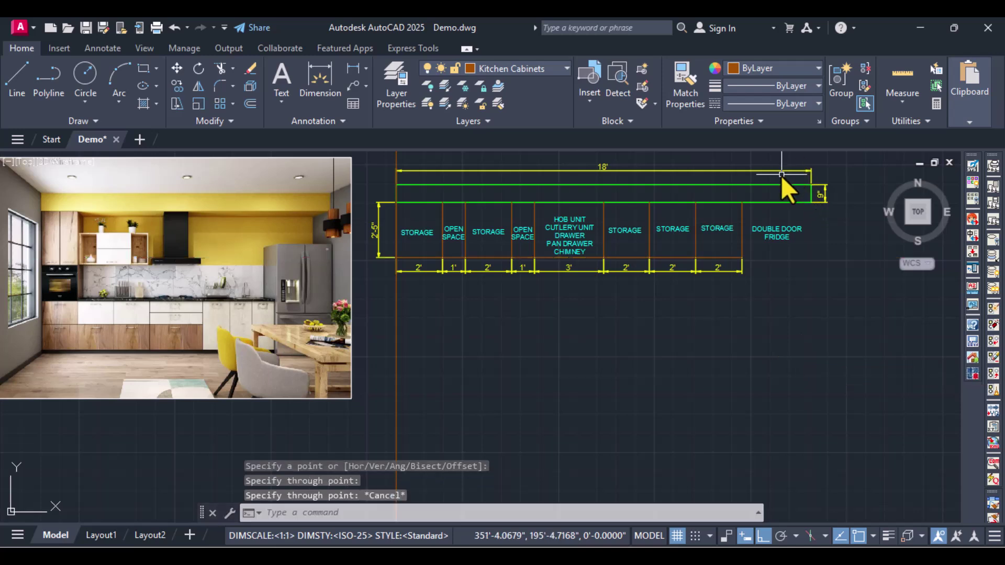
Draw a vertical construction line through the lower-right corner of the 18' wall.
type("XL")
key("Return")
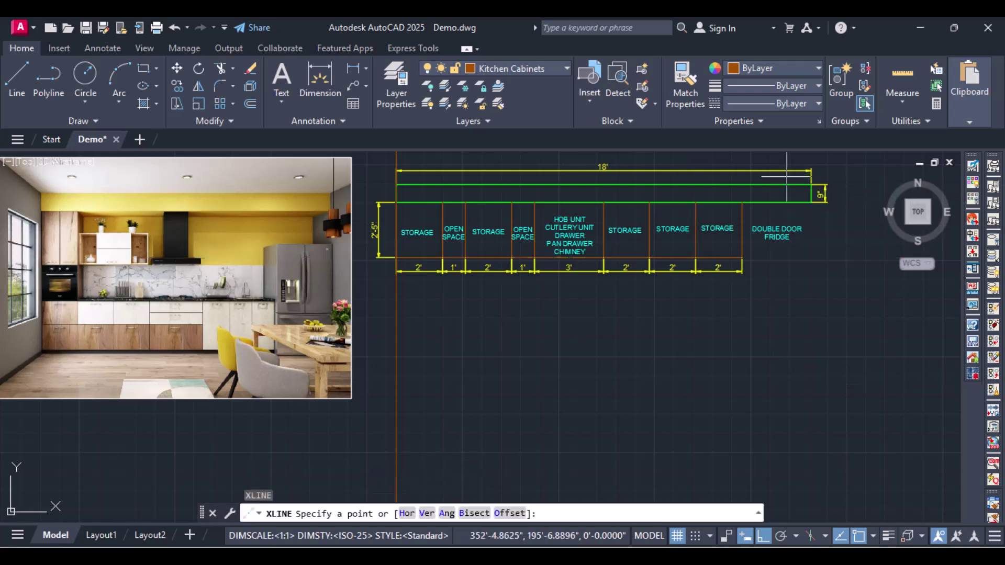
left_click(811, 203)
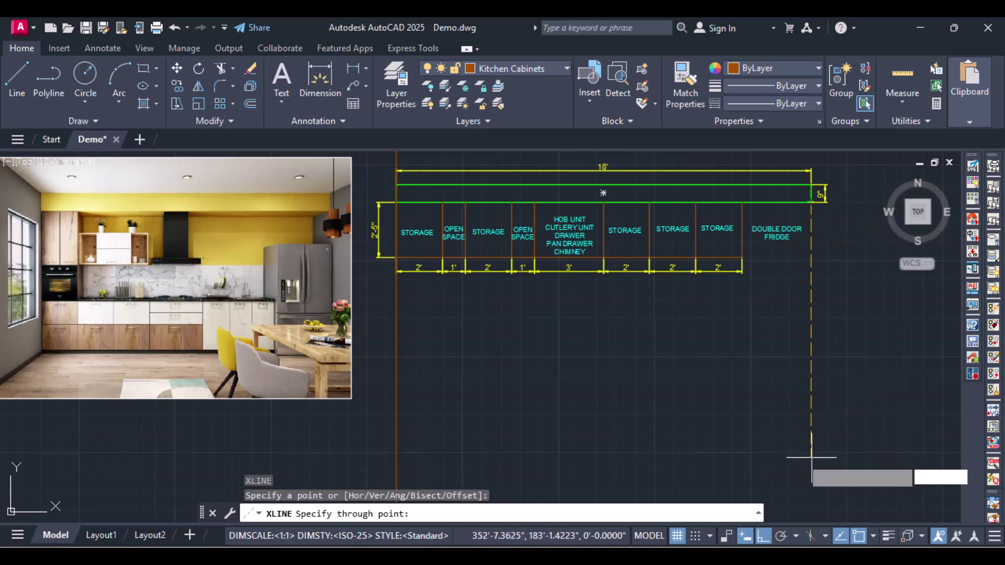
left_click(806, 454)
key("Return")
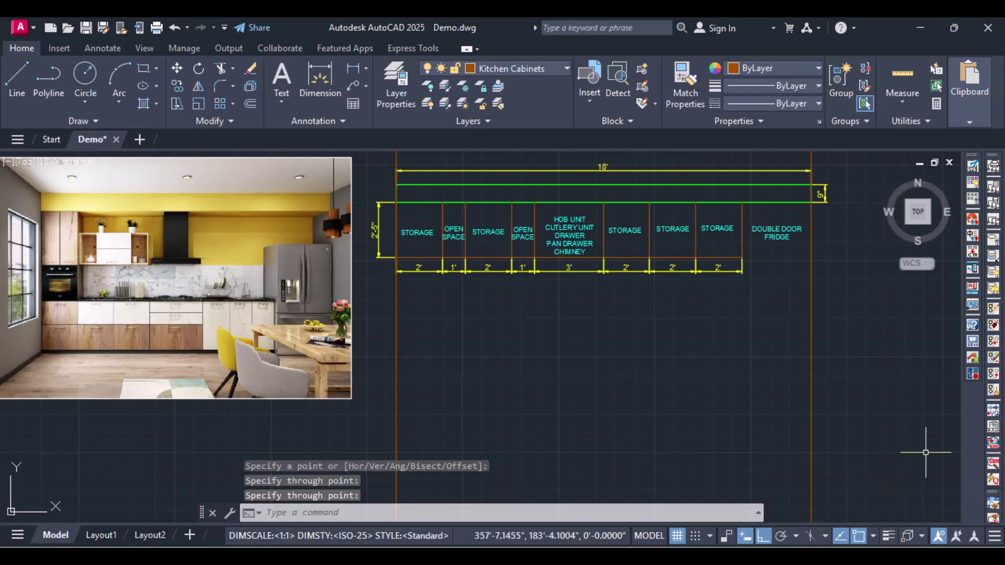
Draw a horizontal construction line across both vertical lines in the empty area below the plan as the elevation's base.
middle_click_drag(697, 393, 700, 312)
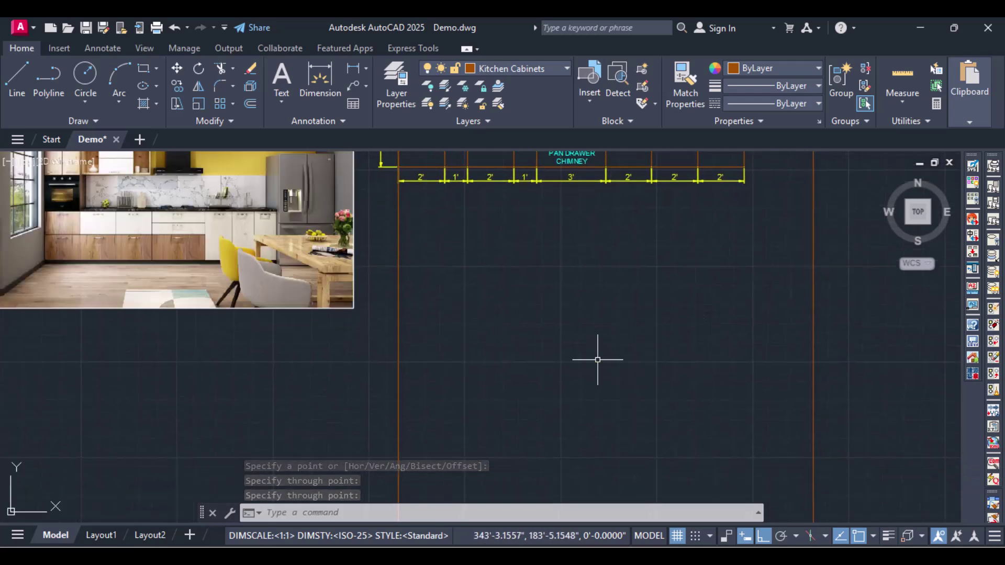
type("xl")
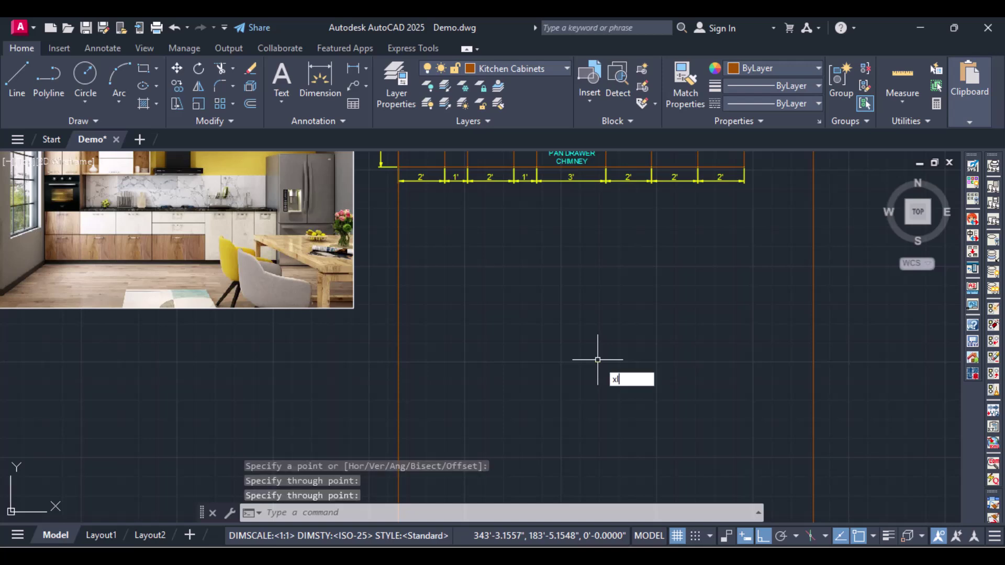
key("Return")
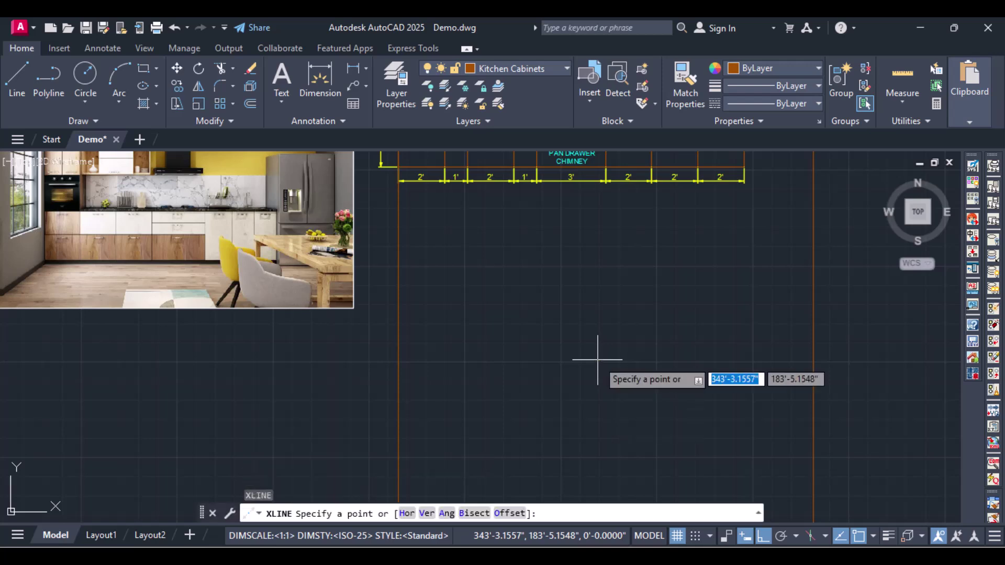
left_click(311, 420)
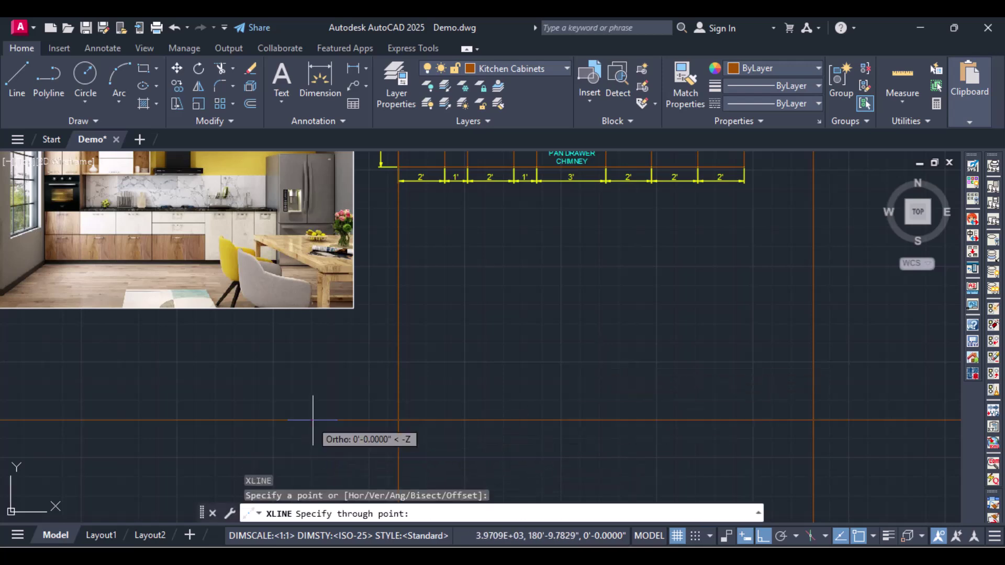
left_click(889, 426)
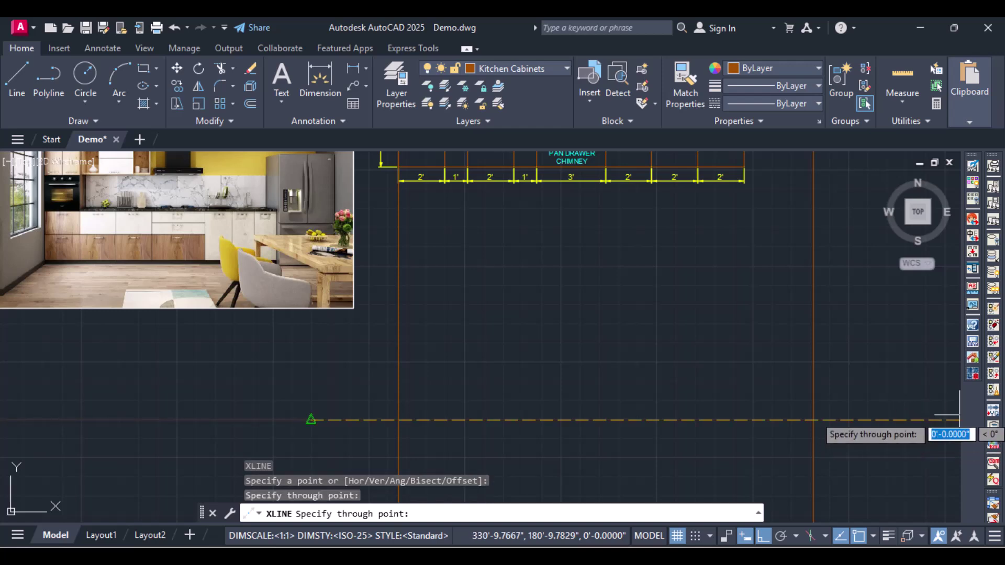
key("Return")
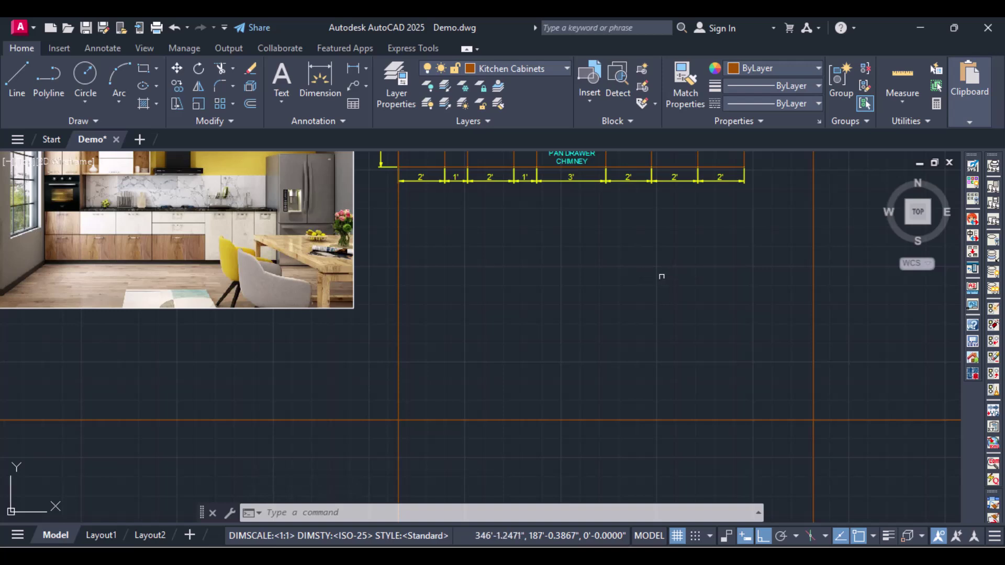
Offset the horizontal base line upward by 8'6".
type("o")
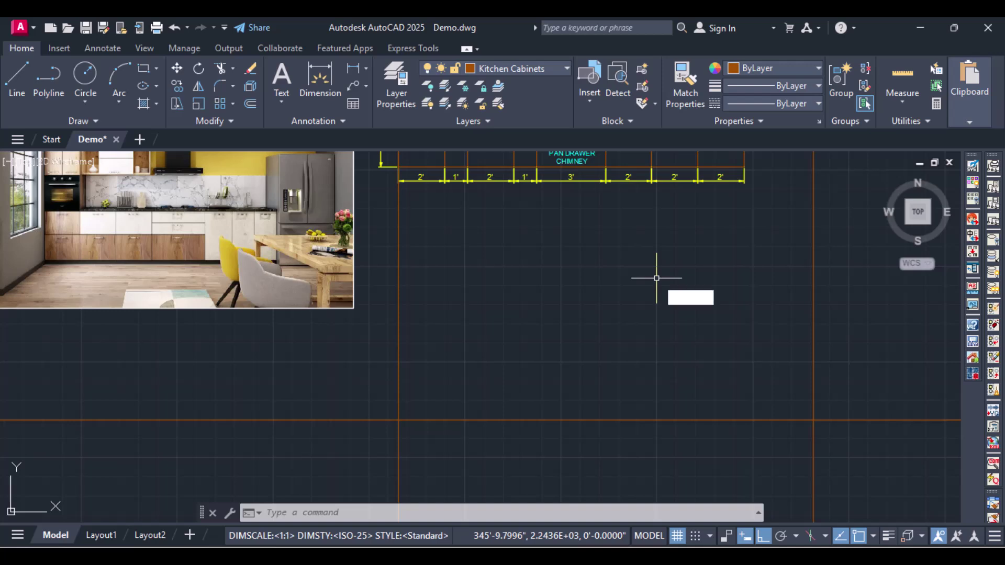
type("ff")
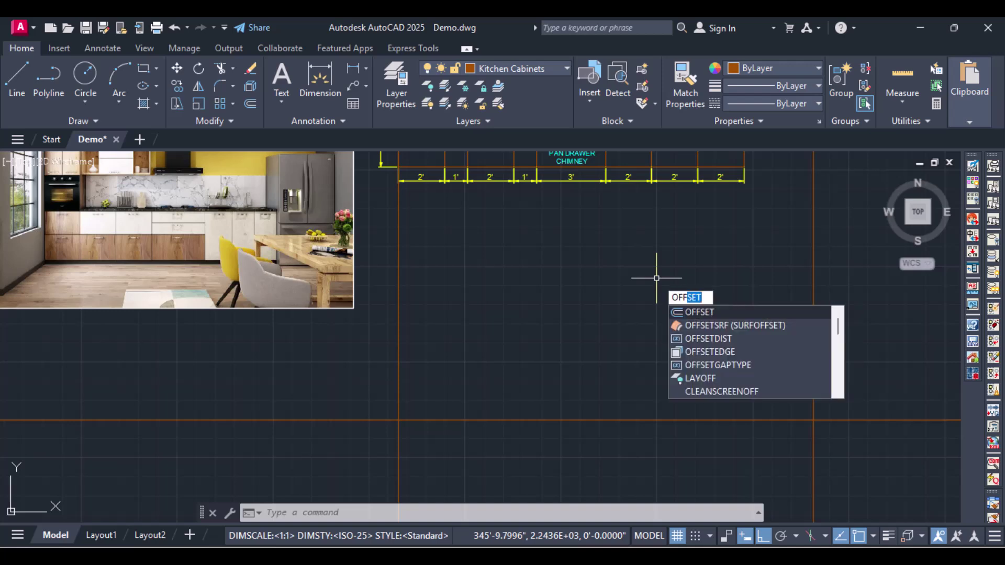
key("Return")
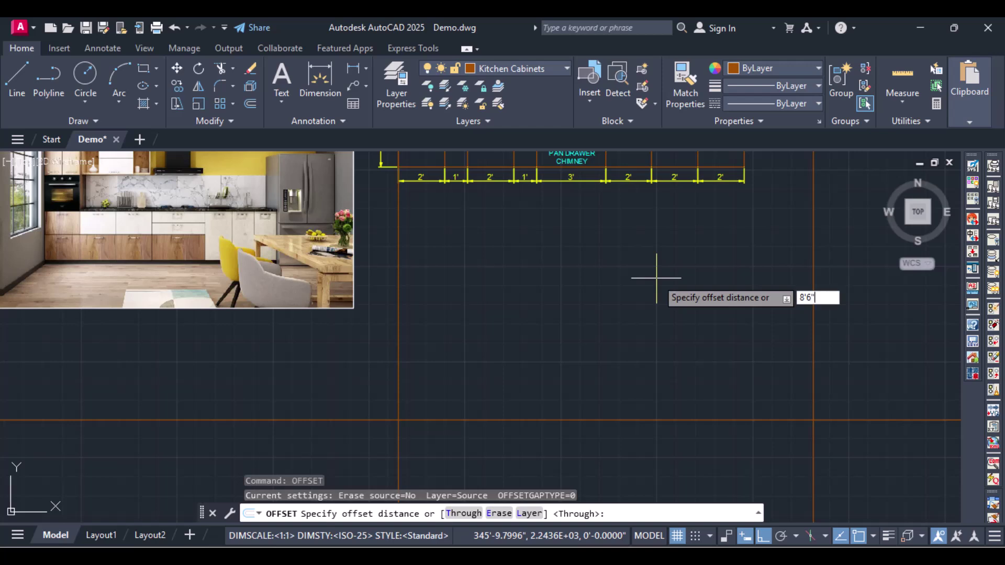
key("Return")
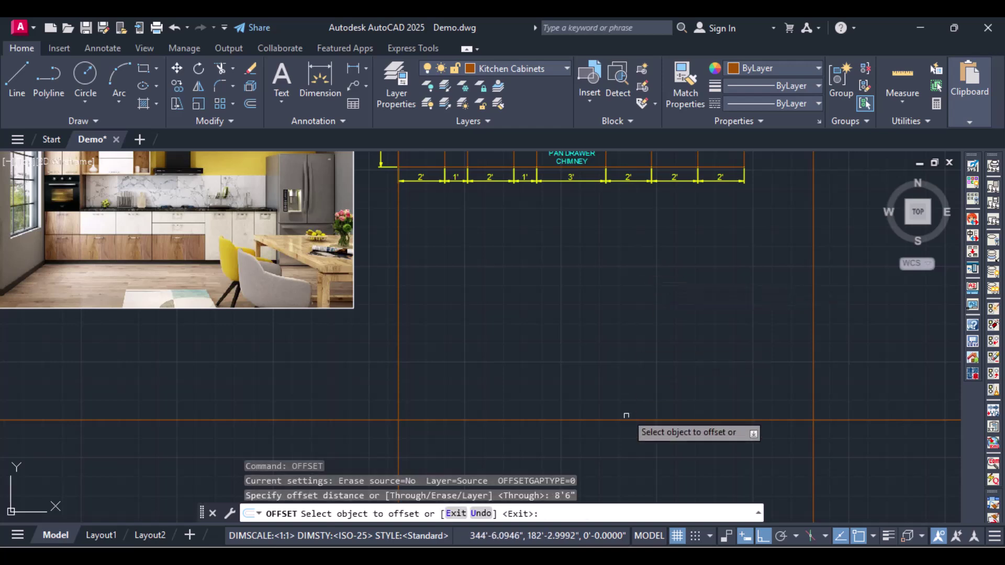
left_click(661, 422)
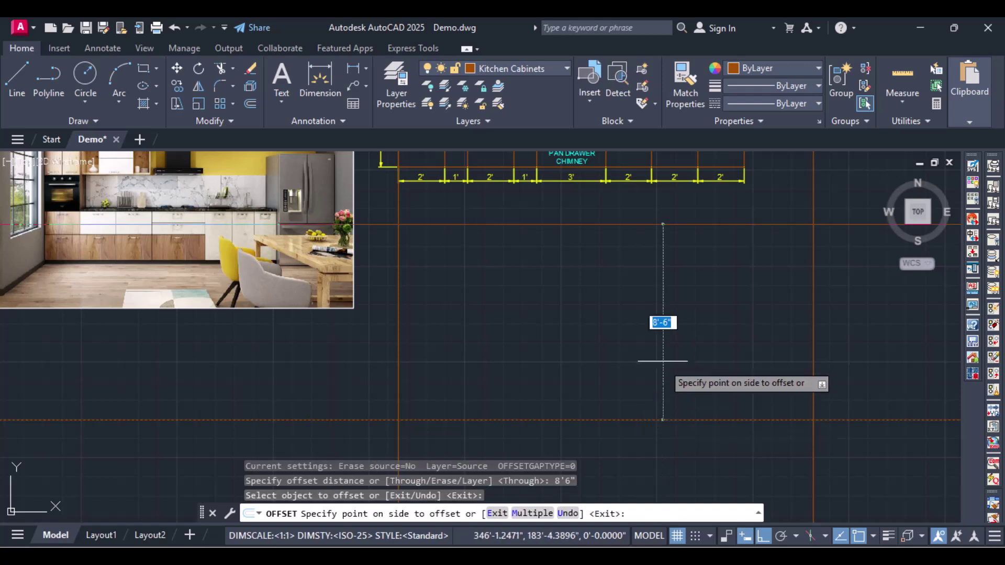
left_click(663, 356)
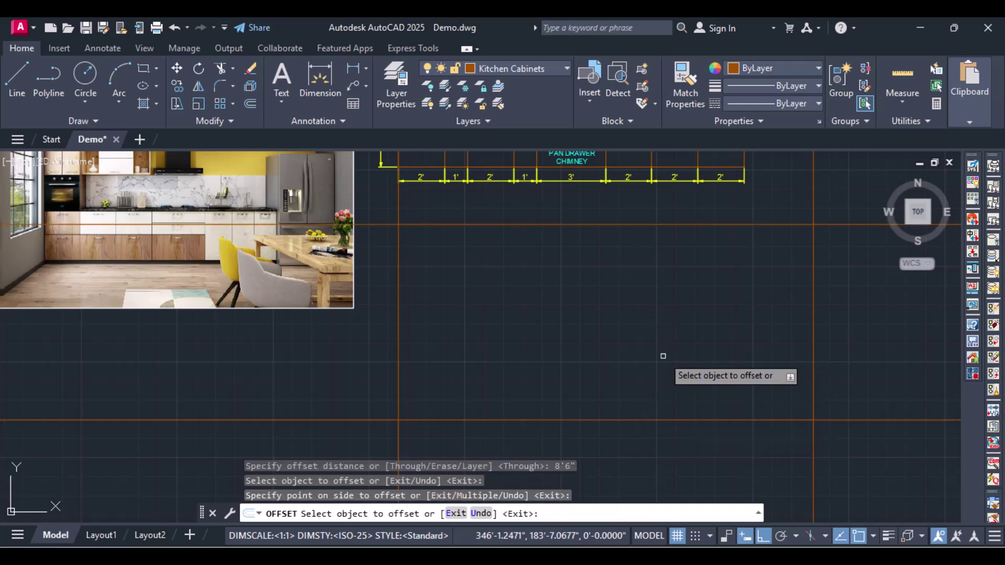
key("Return")
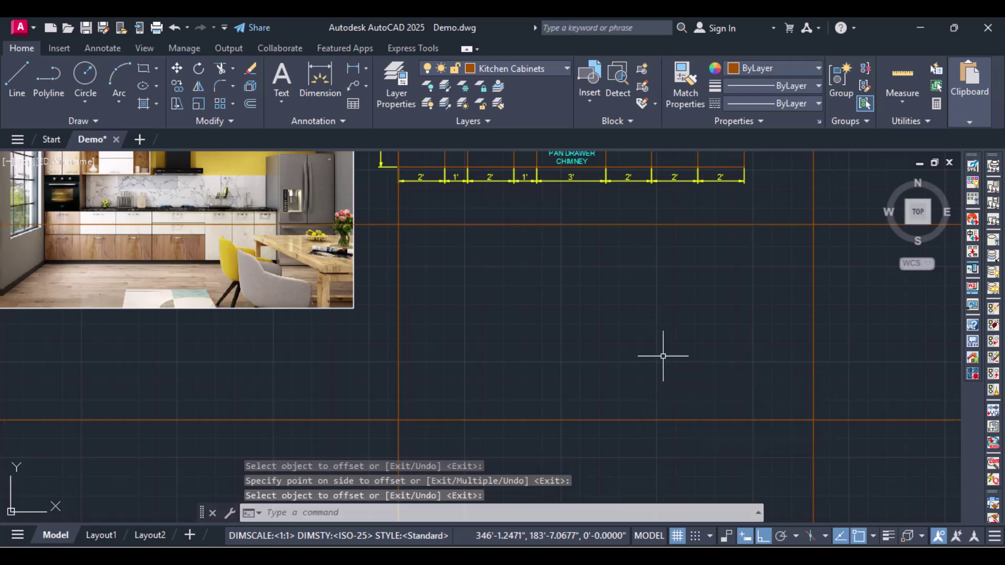
Trim the construction lines around the elevation so that only a closed rectangular outline is left below the plan.
type("TR")
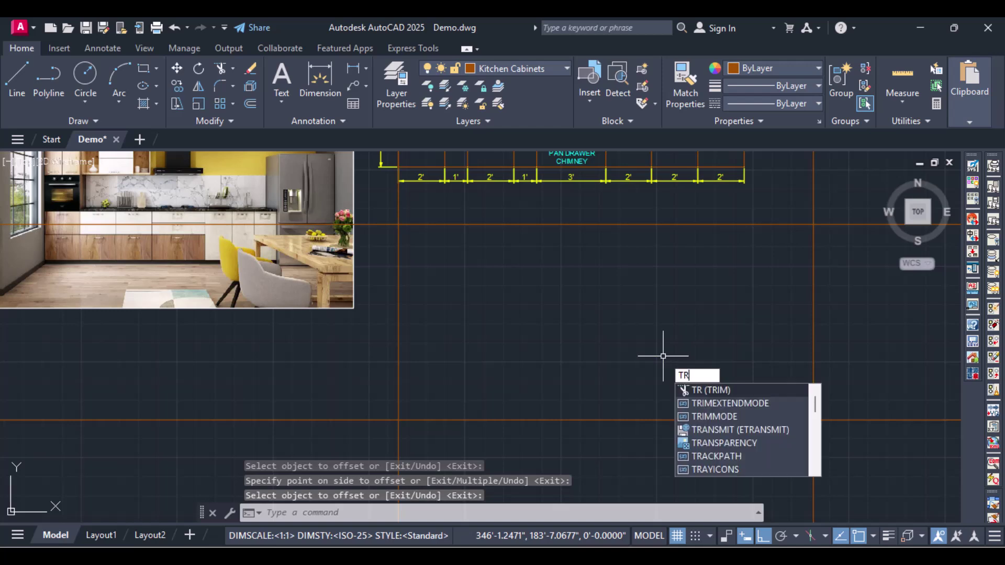
key("Return")
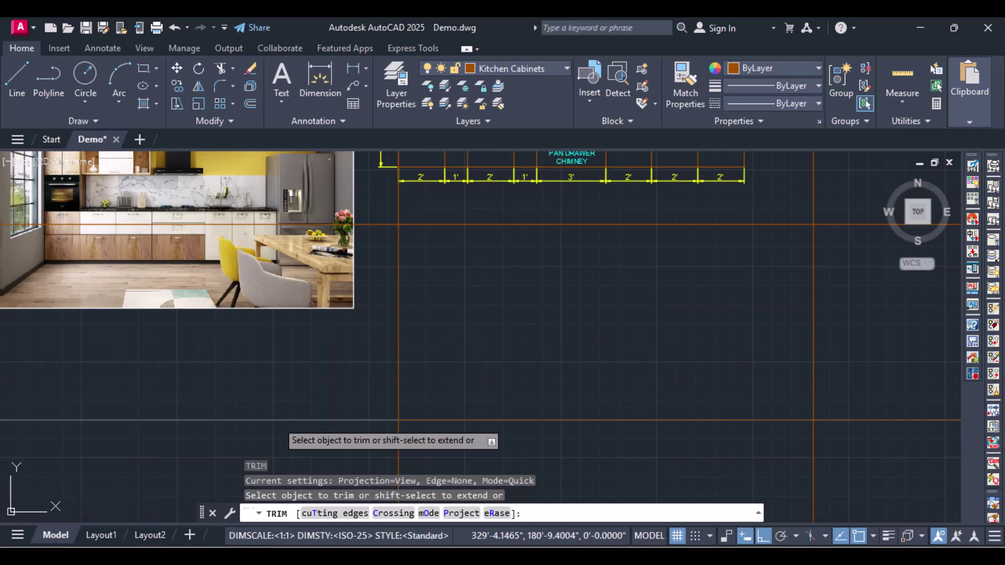
left_click(278, 420)
left_click(398, 437)
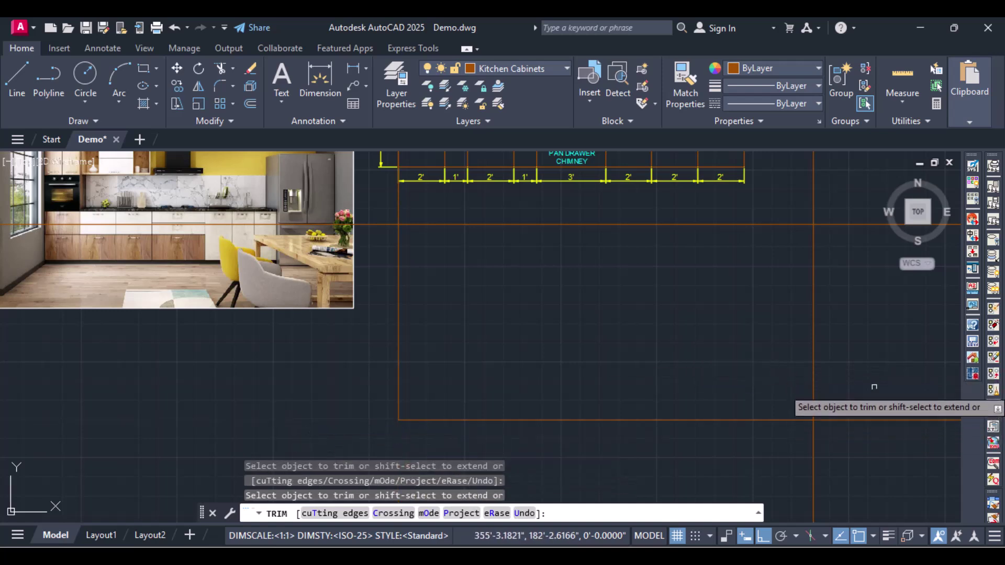
left_click_drag(874, 388, 801, 451)
left_click_drag(770, 182, 835, 225)
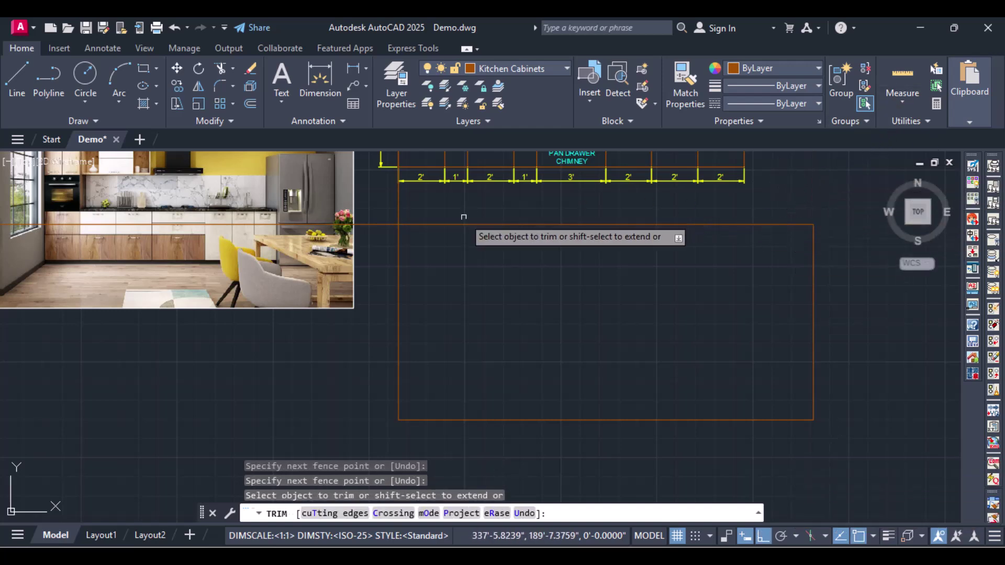
mouse_move(402, 201)
left_mouse_down()
mouse_move(386, 202)
mouse_move(376, 261)
left_mouse_up()
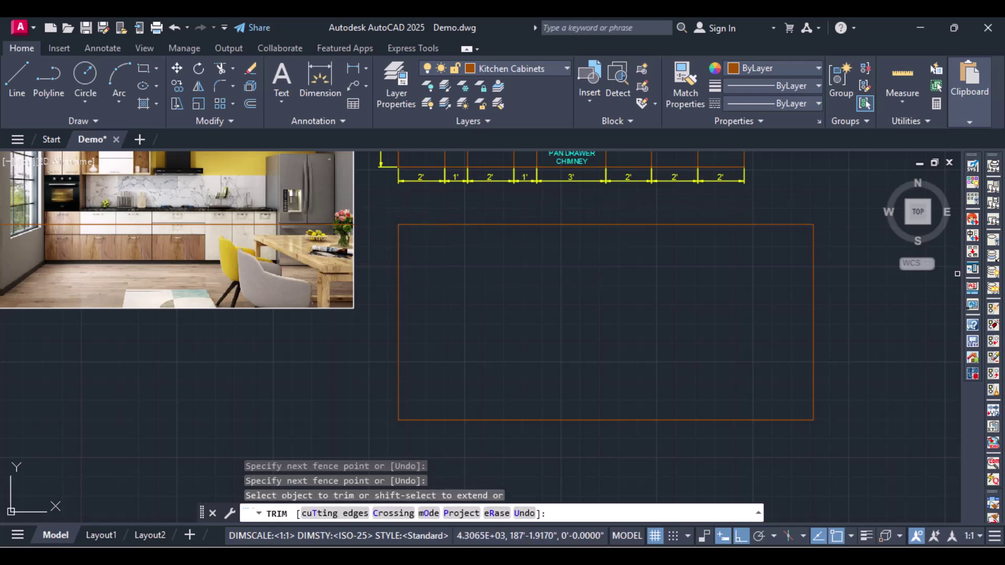
key("Escape")
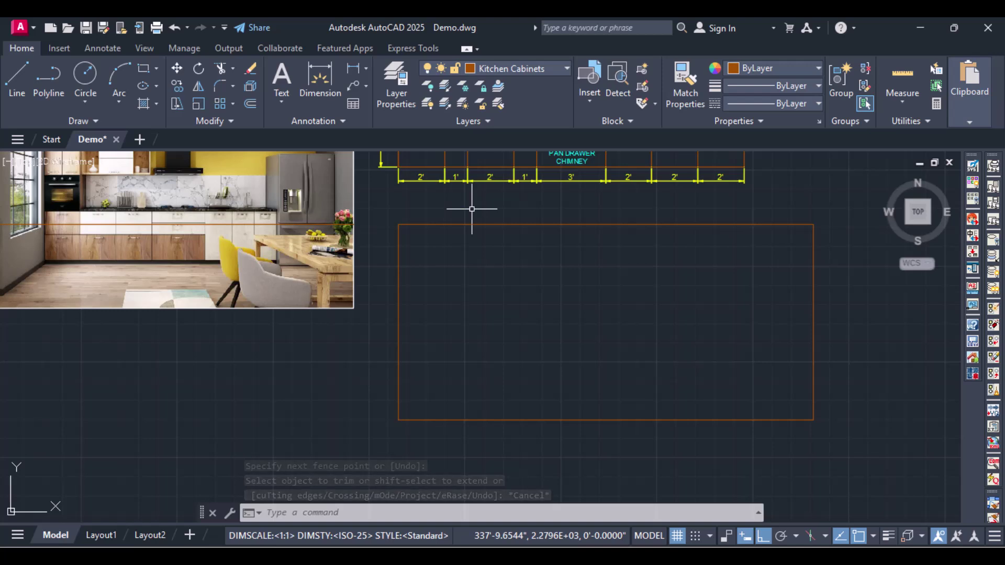
Make Wall the current layer and draw an 18' by 9" rectangle above the elevation outline from its upper-left corner.
left_click(511, 67)
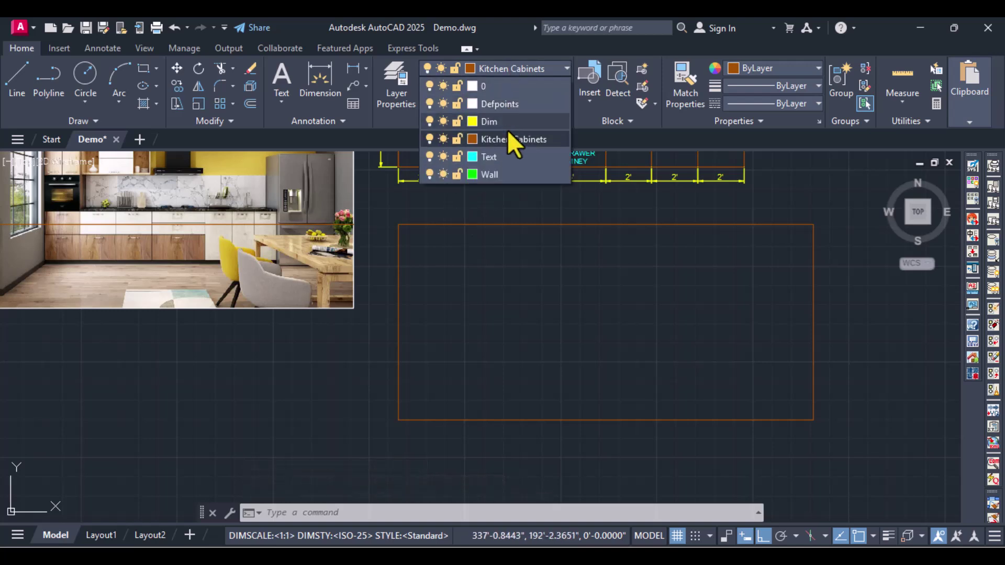
left_click(504, 174)
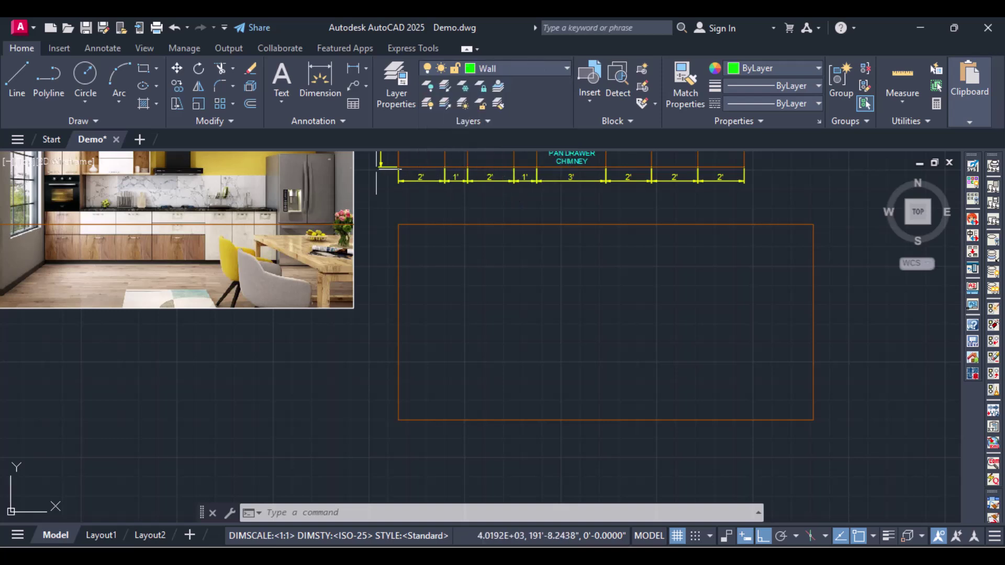
left_click(140, 69)
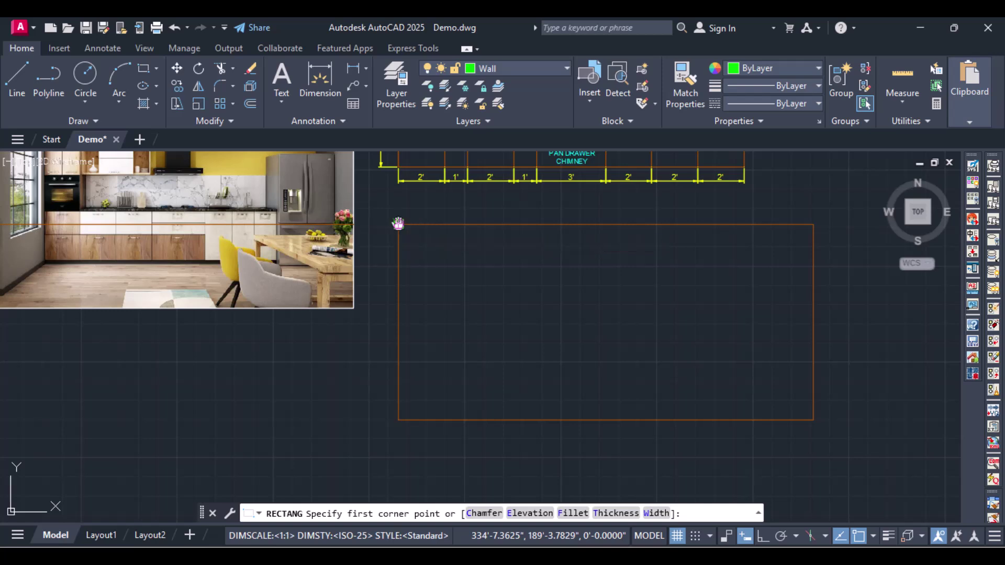
middle_click_drag(399, 220, 329, 325)
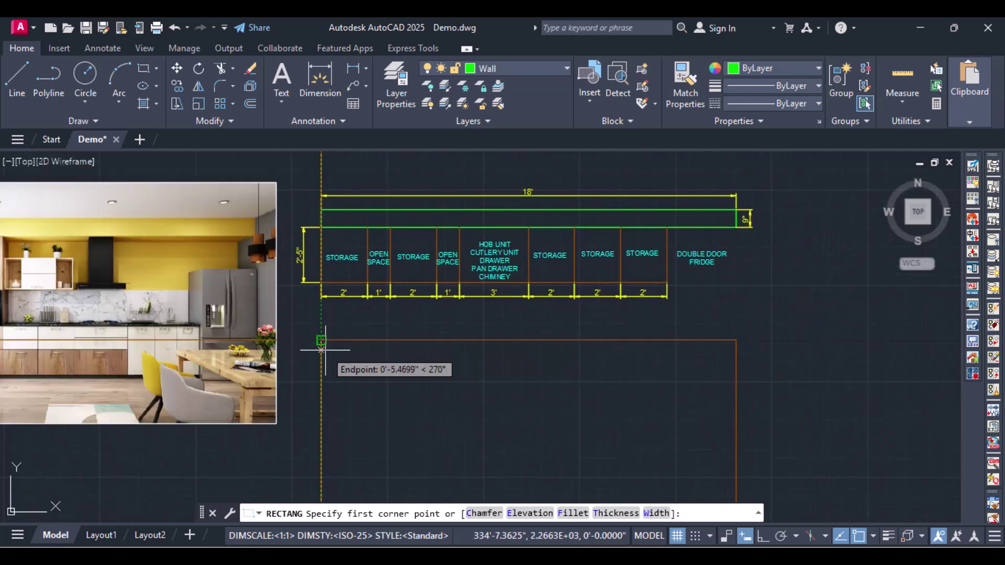
left_click(322, 340)
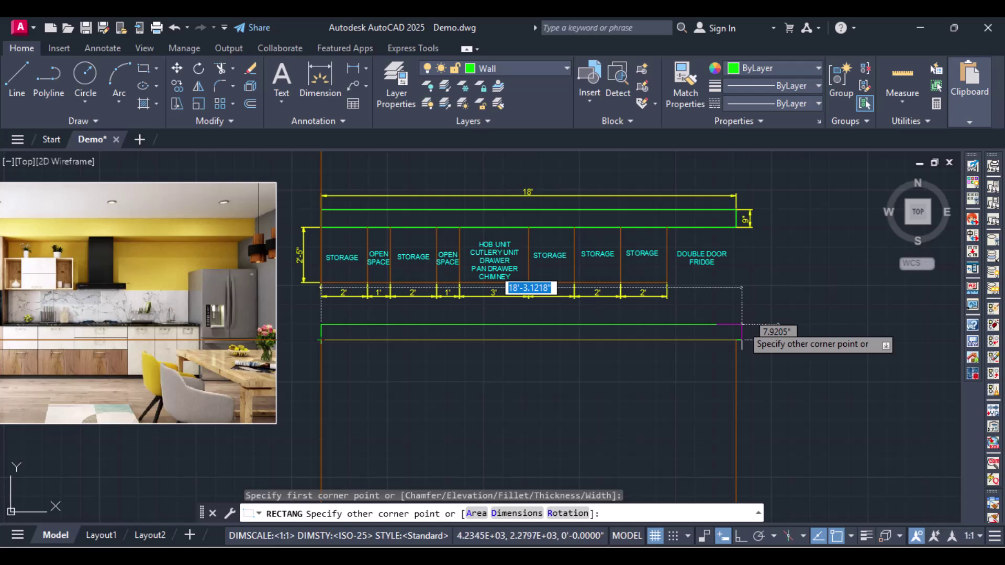
type("18")
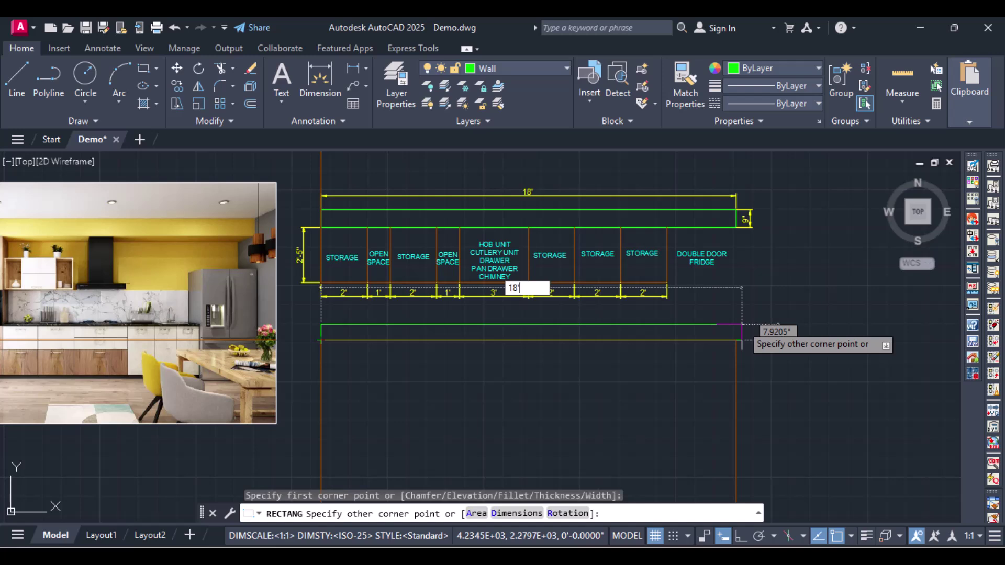
key("Tab")
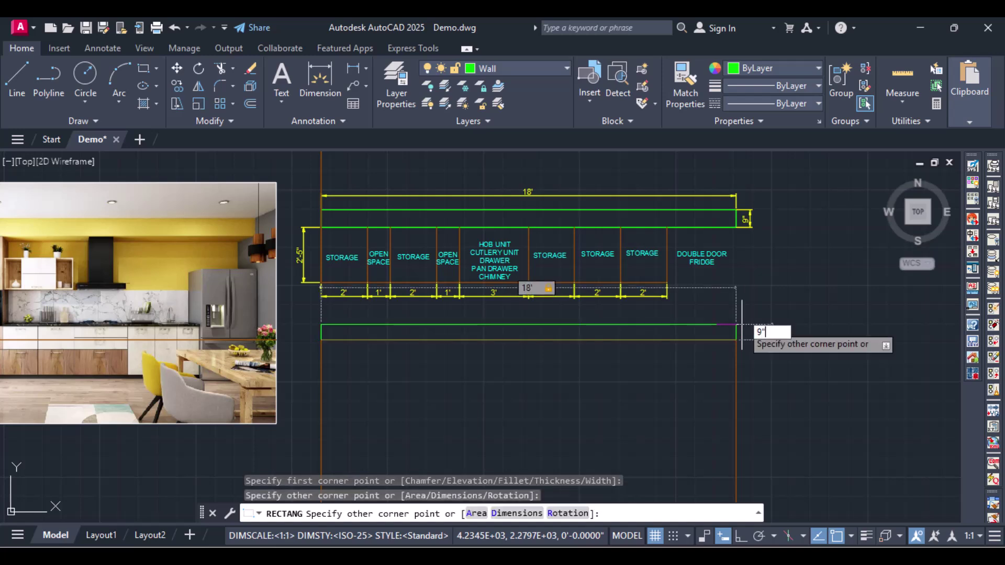
key("Return")
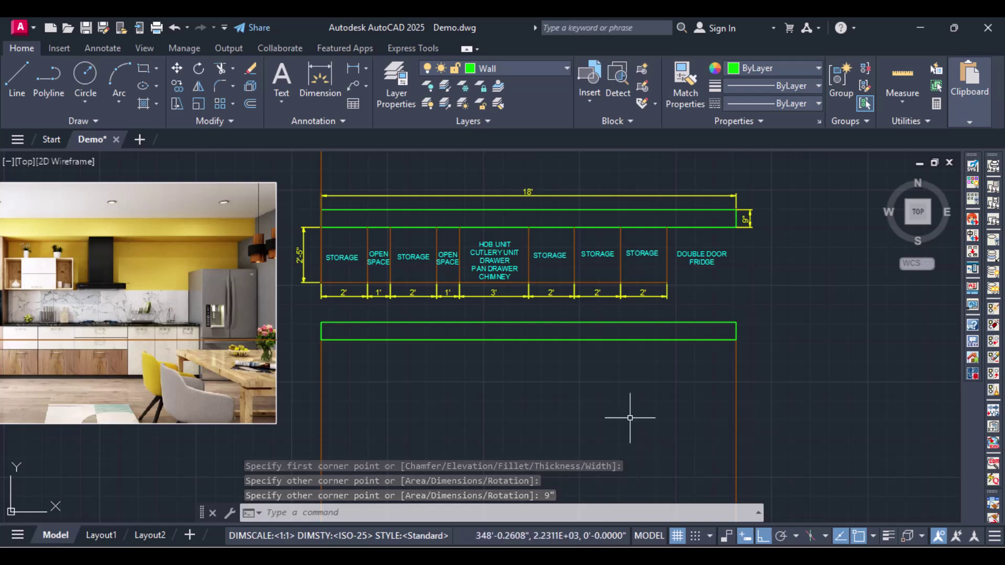
Draw a vertical construction line through the lower corner between the first storage cabinet and the adjacent open space.
middle_click_drag(574, 422, 608, 358)
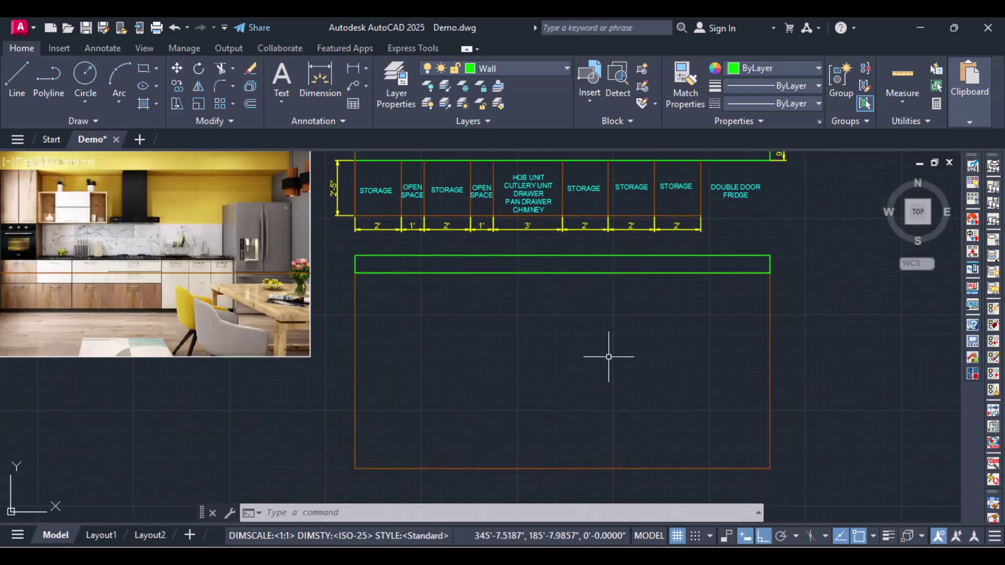
type("xl")
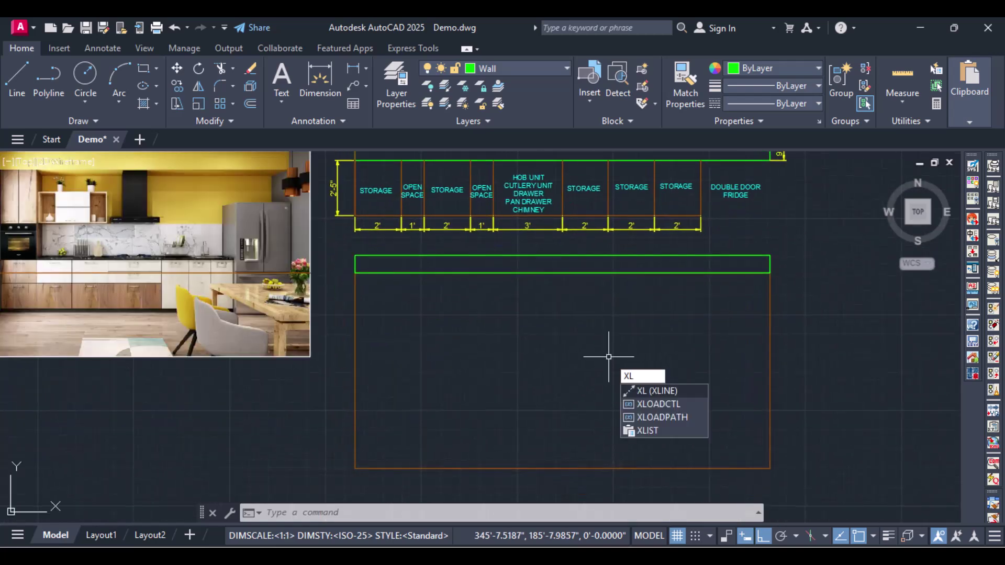
key("Return")
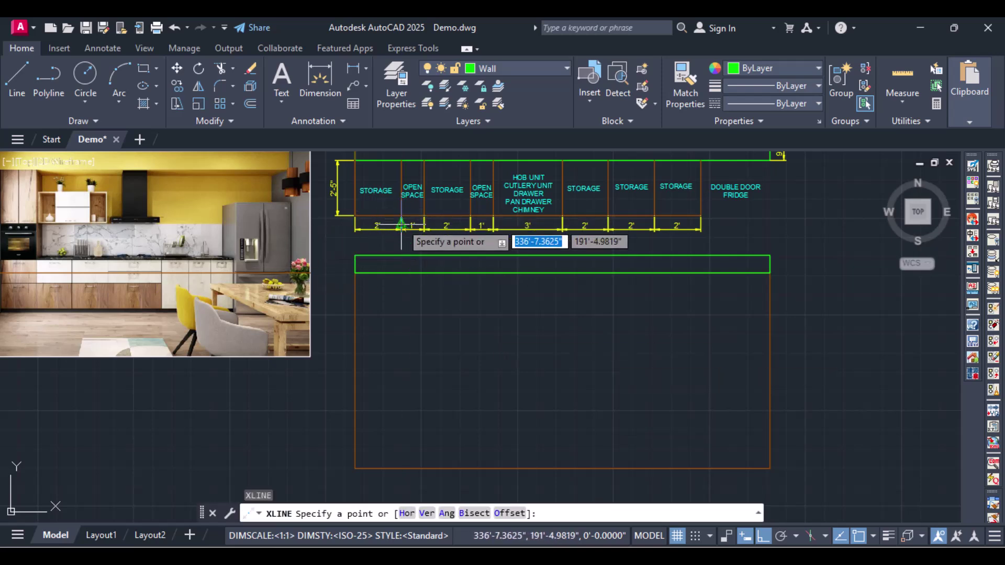
scroll(404, 209, "up", 2)
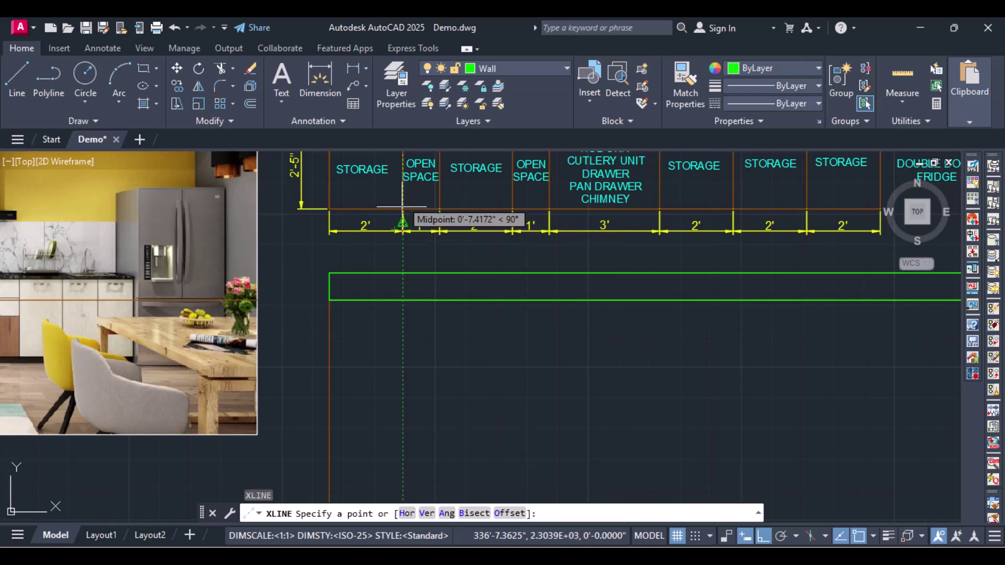
left_click(403, 209)
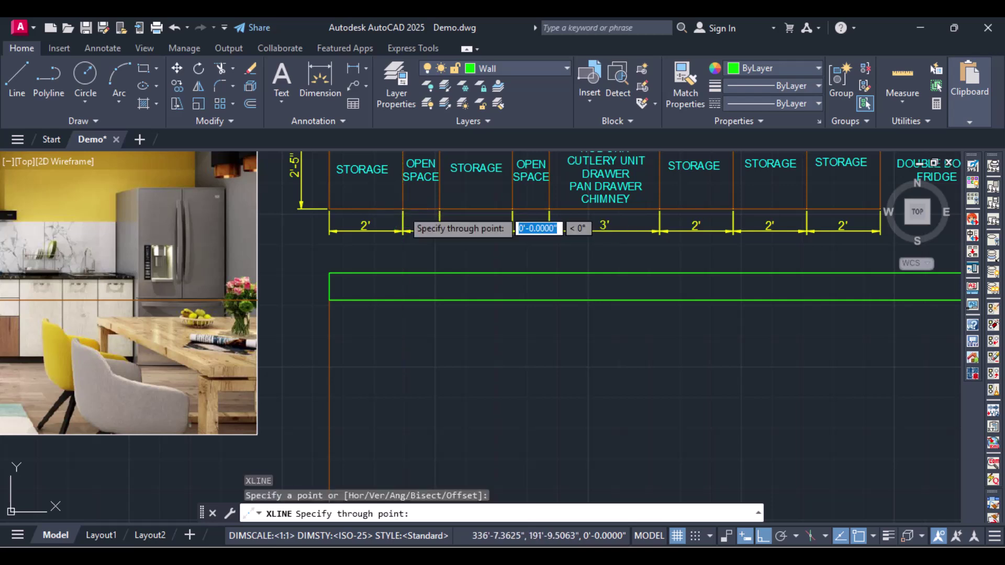
left_click(393, 386)
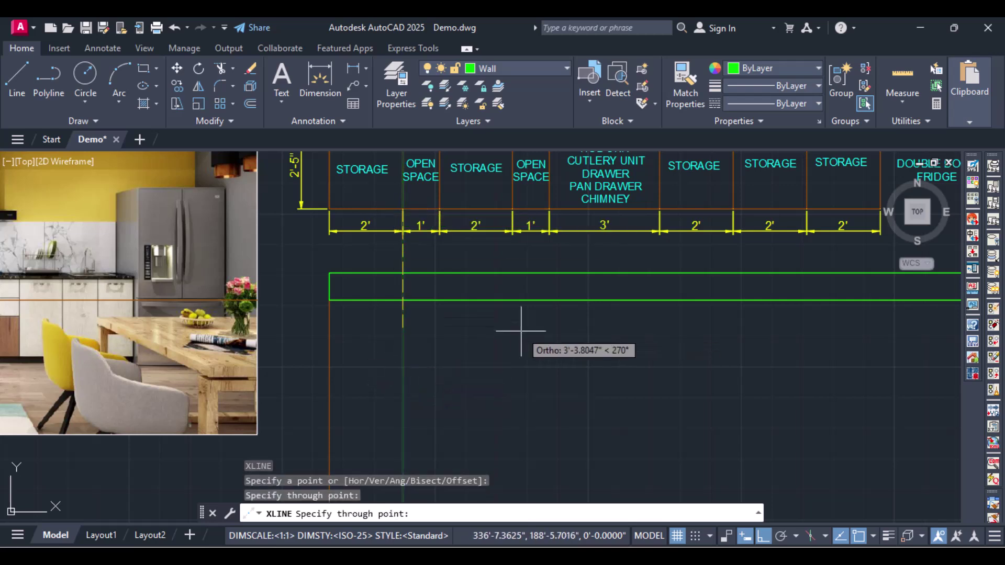
key("Return")
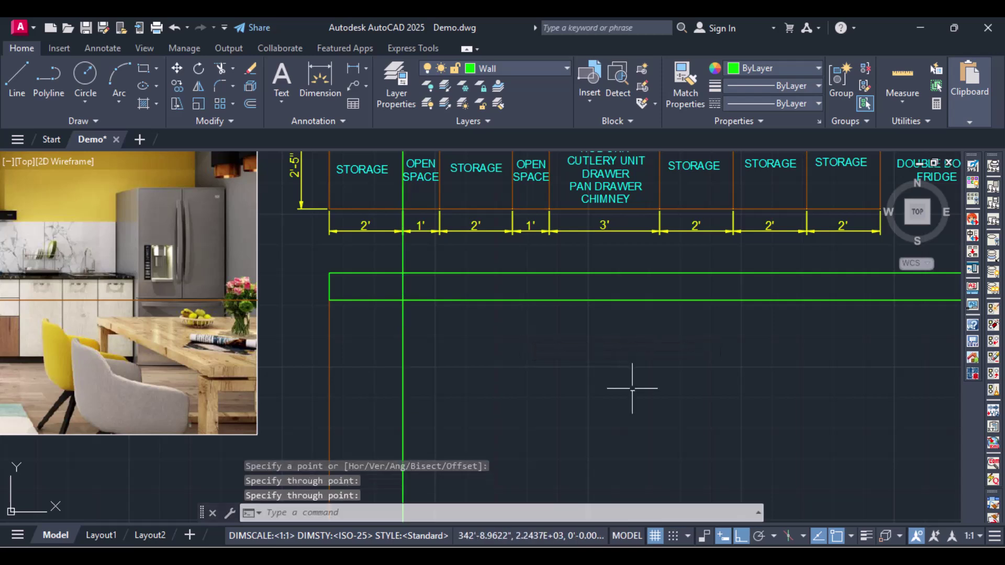
Move the new vertical construction line to the Kitchen Cabinets layer.
left_click(404, 359)
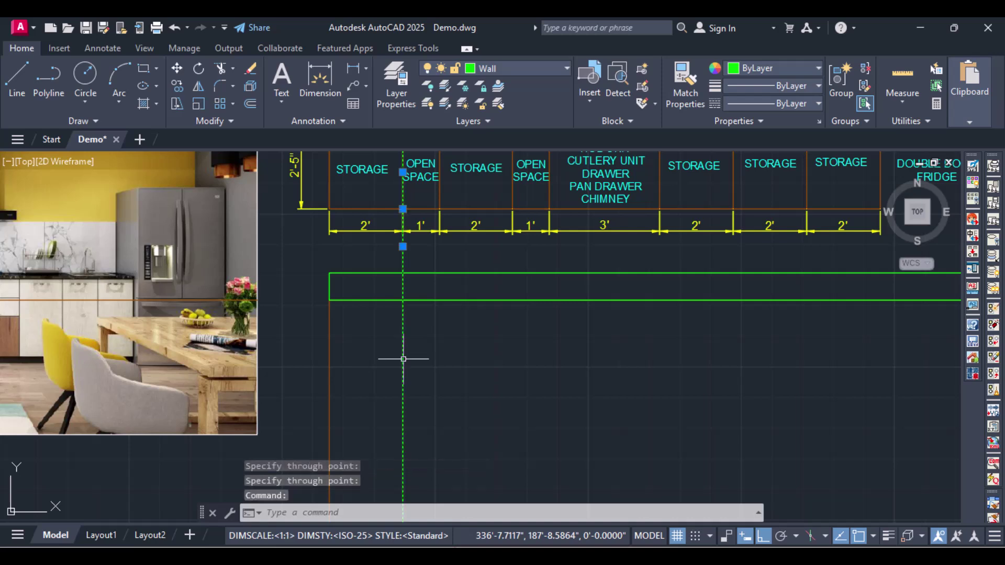
left_click(515, 65)
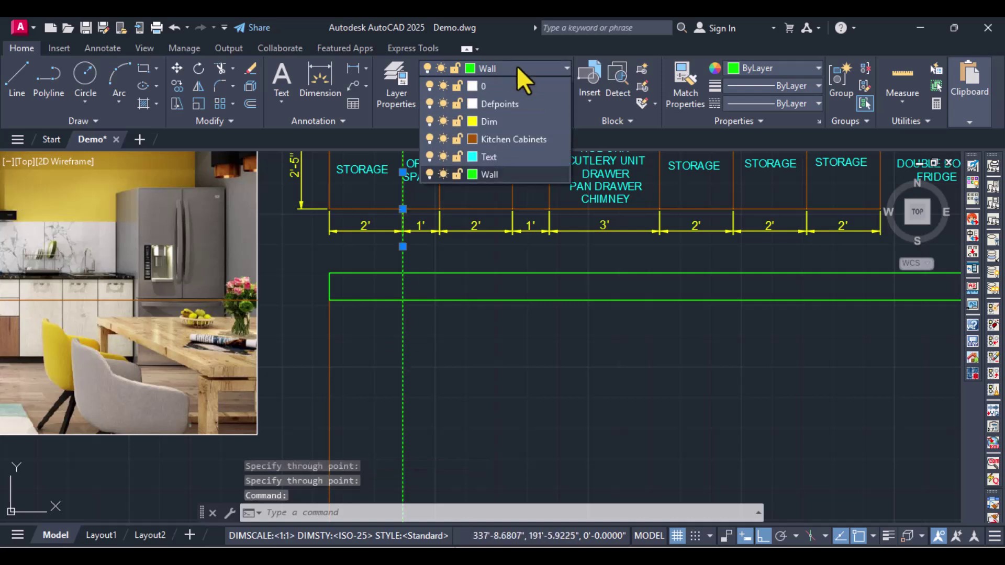
left_click(517, 138)
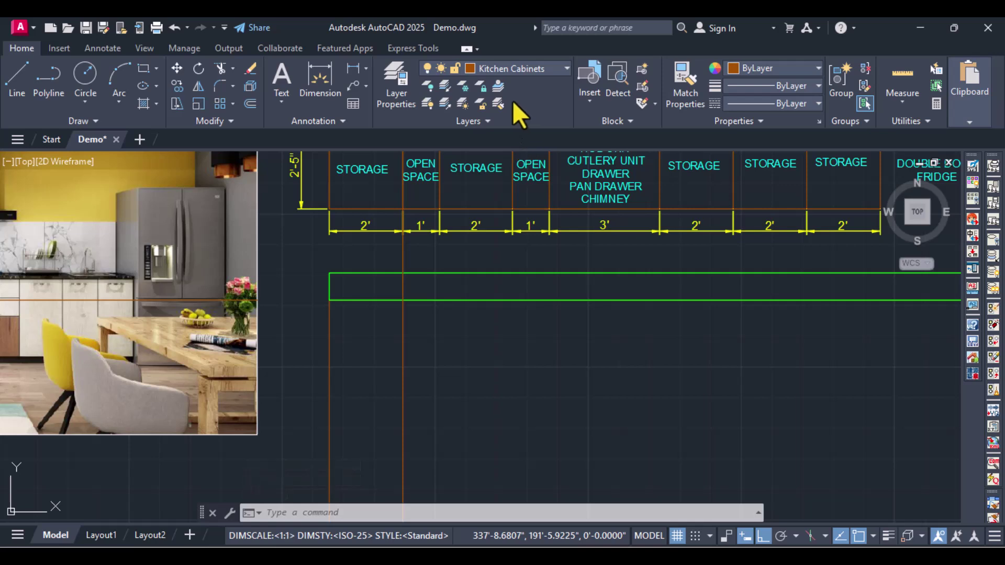
key("ctrl+z")
left_click(401, 293)
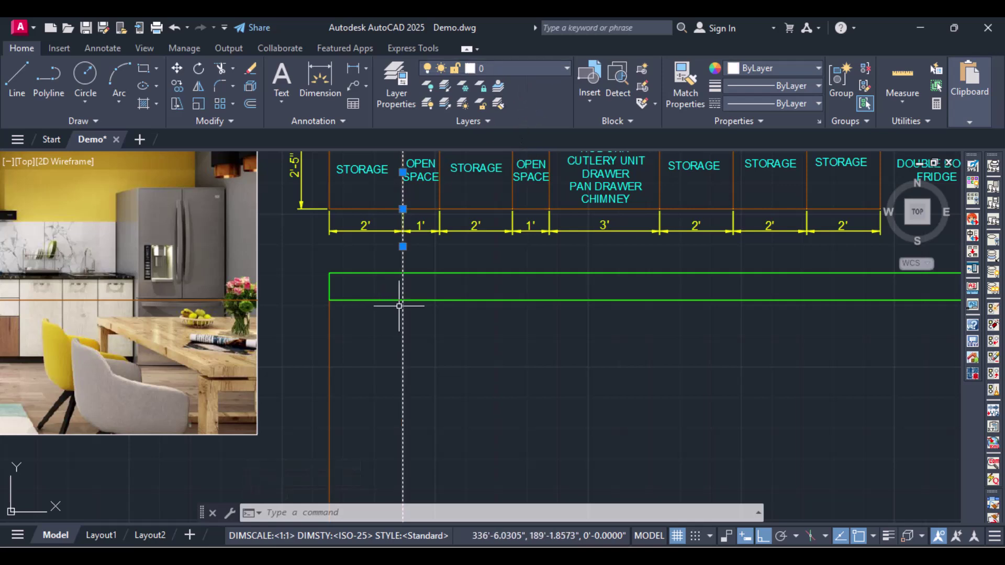
left_click(547, 67)
left_click(533, 138)
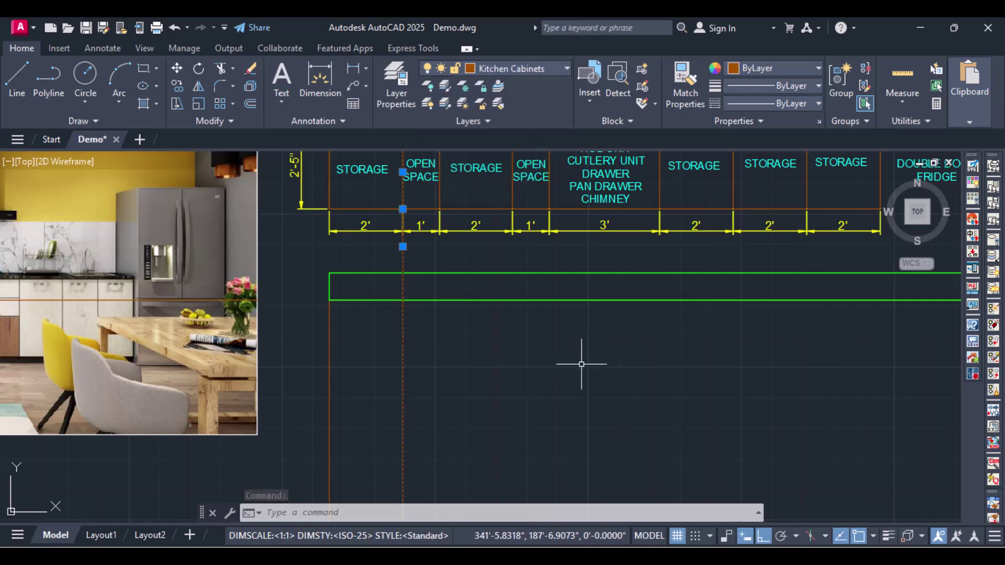
key("Escape")
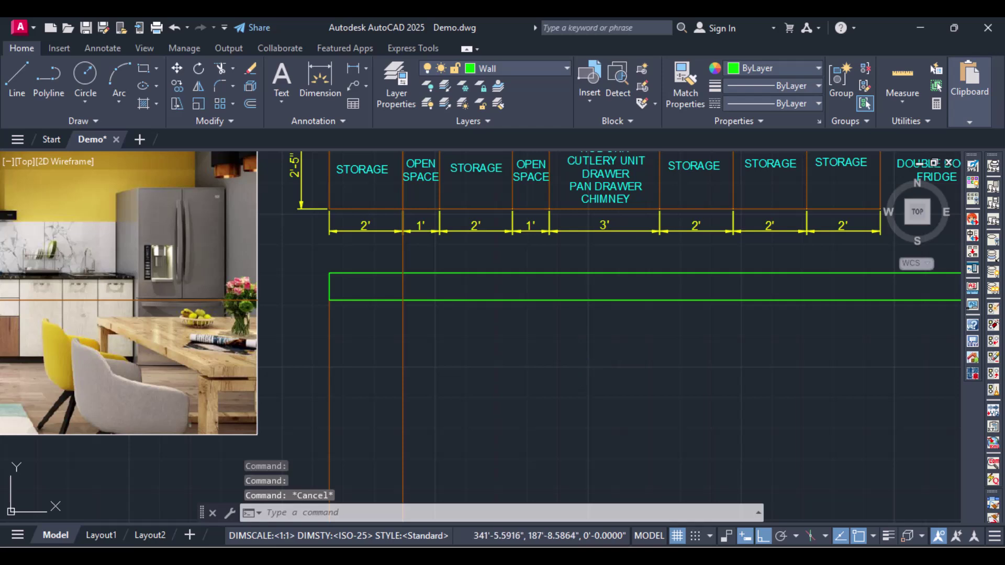
Make Kitchen Cabinets the current layer and draw a vertical construction line through the lower corner between the second open space and the hob unit.
left_click(534, 67)
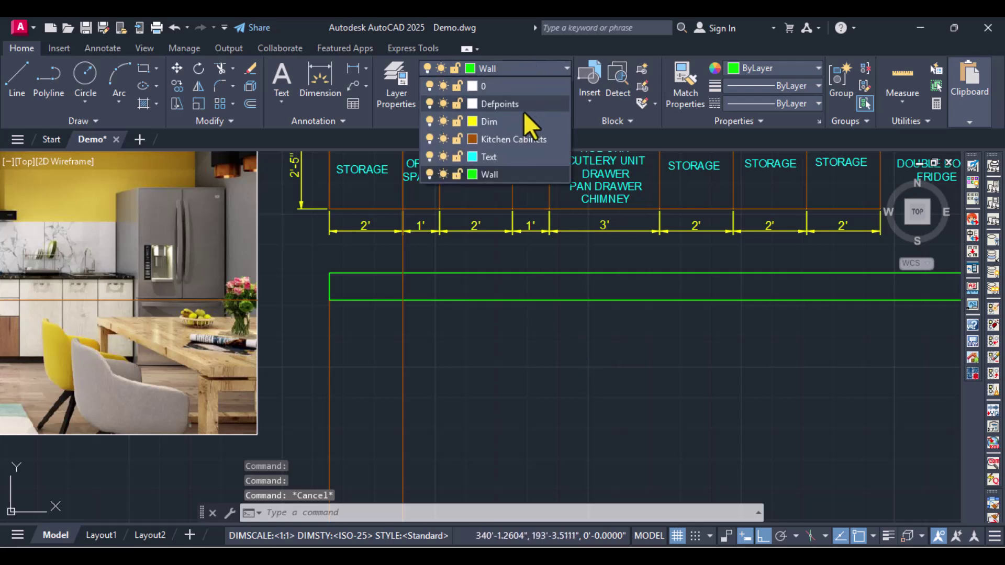
left_click(519, 141)
type("ll")
key("Return")
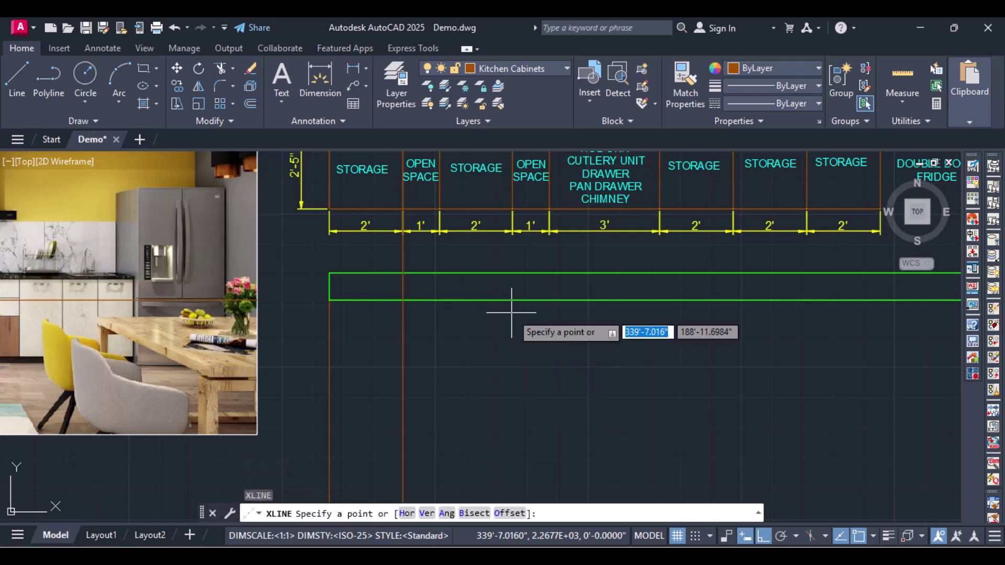
left_click(549, 209)
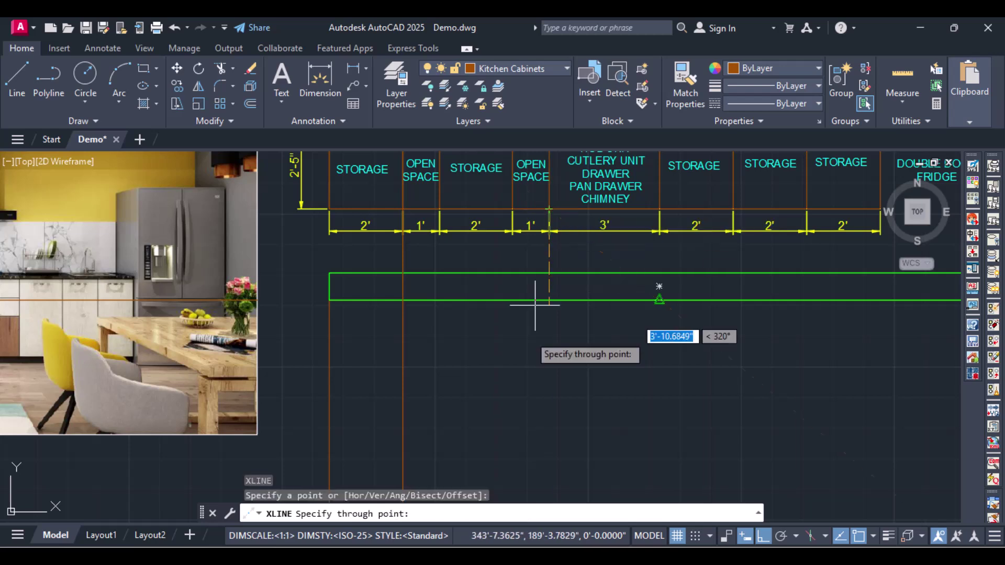
left_click(530, 398)
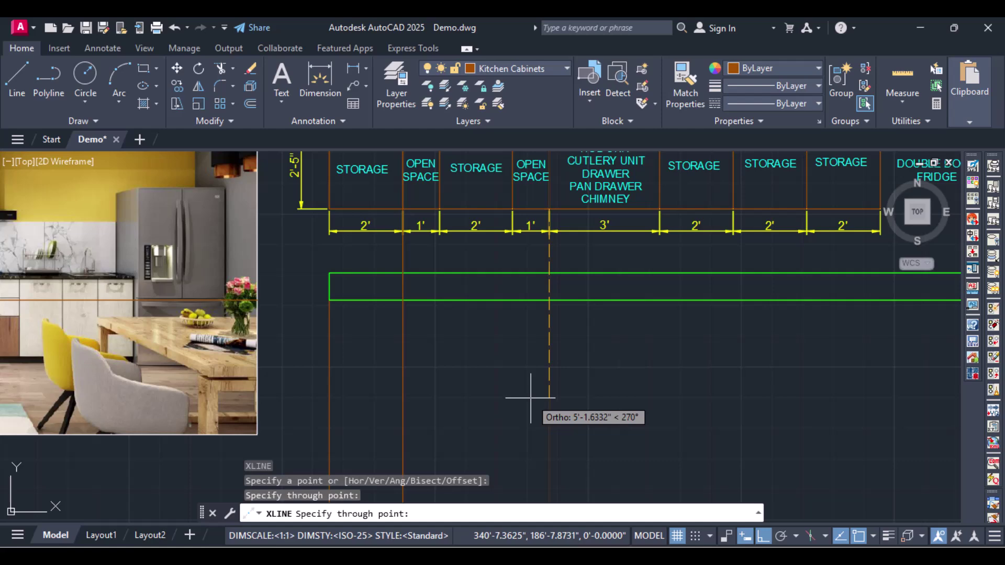
key("Return")
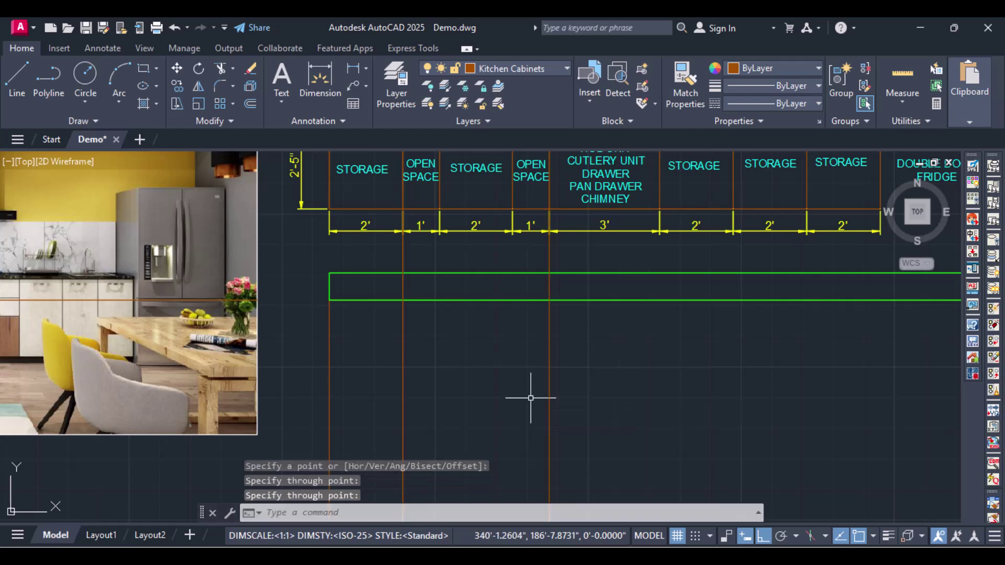
Draw a vertical construction line through the lower corner between the hob unit and the adjacent storage cabinet on its right.
scroll(531, 398, "down", 1)
scroll(531, 397, "up", 1)
middle_click_drag(531, 398, 762, 337)
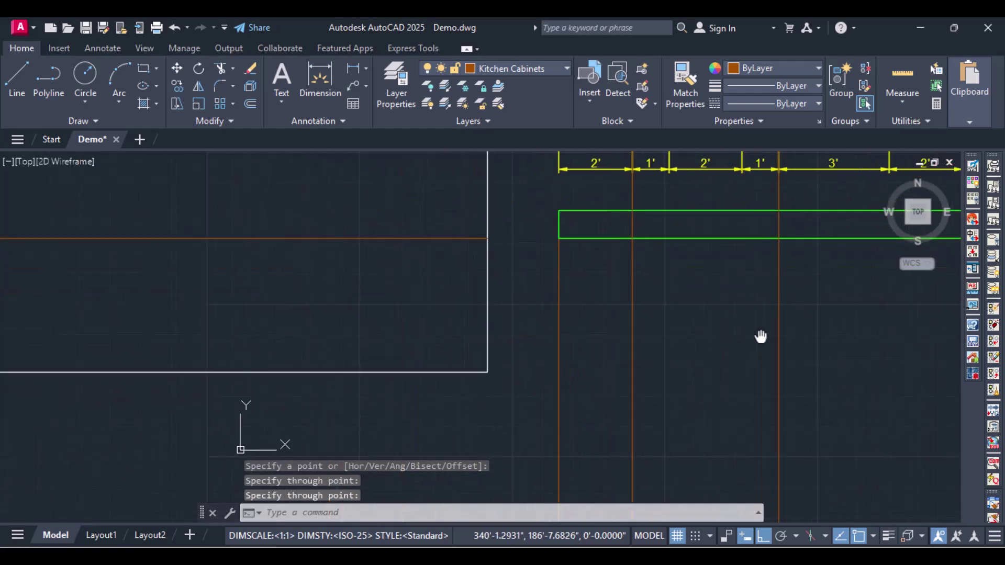
scroll(778, 332, "up", 2)
scroll(306, 299, "down", 1)
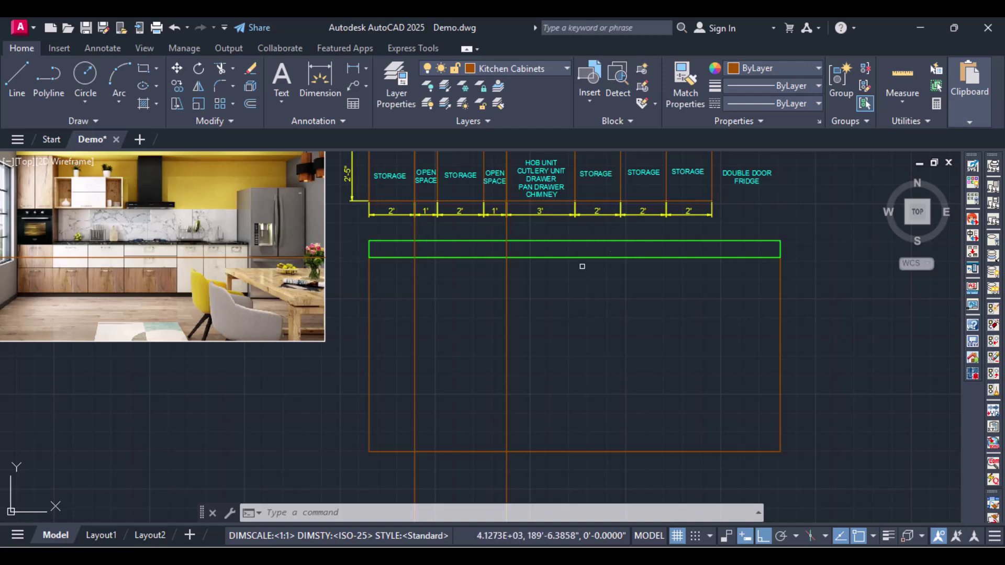
type("x")
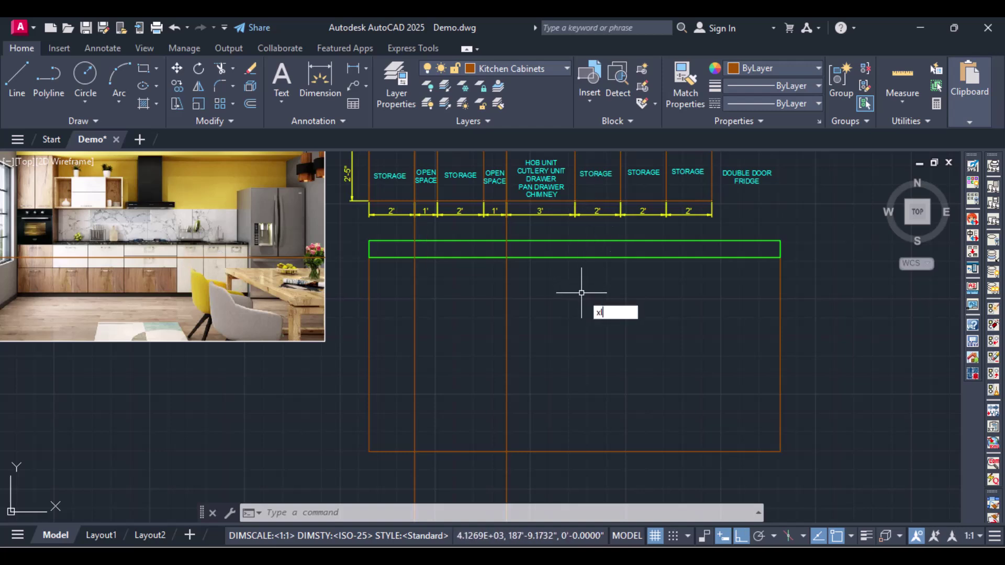
type("l")
key("Return")
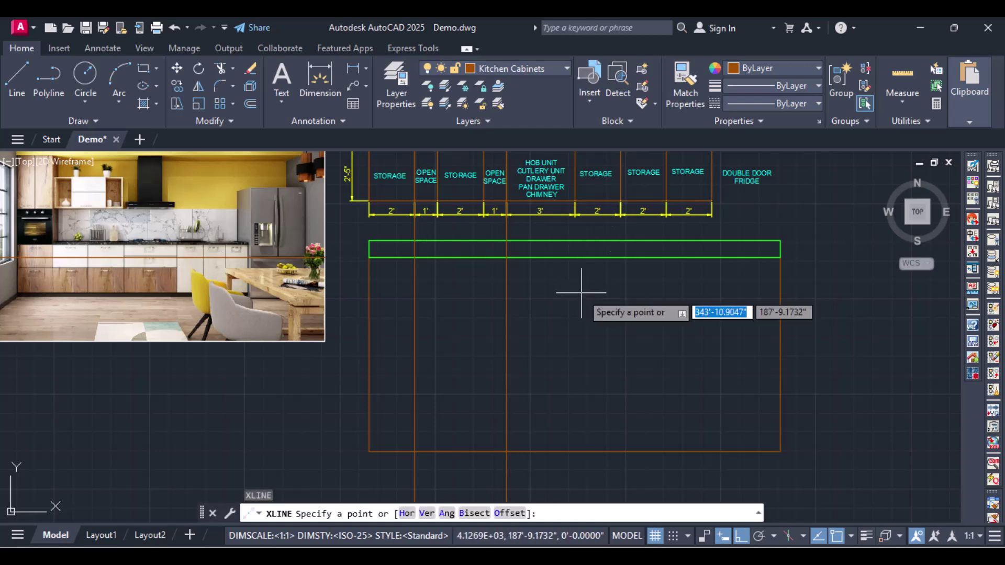
left_click(575, 209)
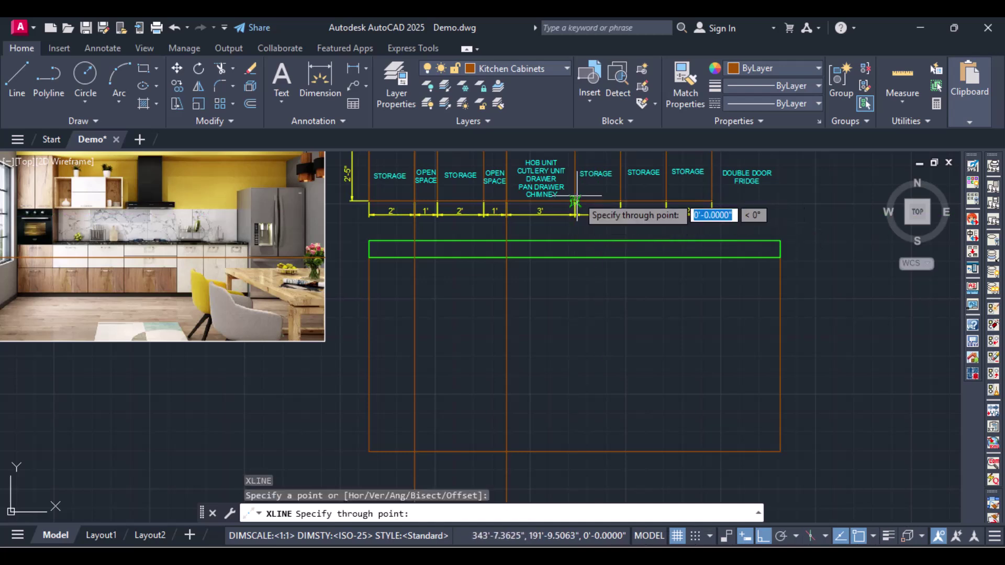
left_click(580, 479)
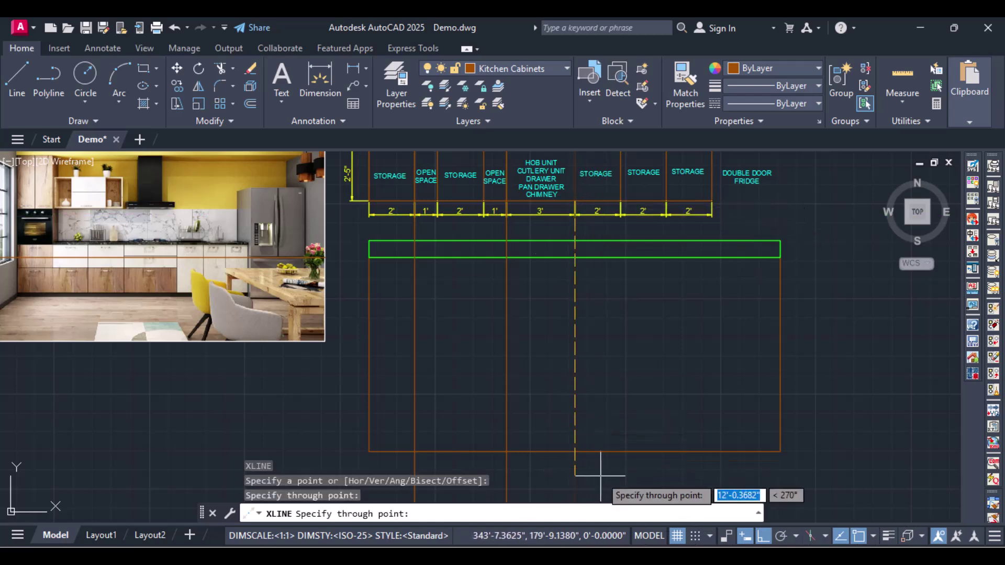
key("Return")
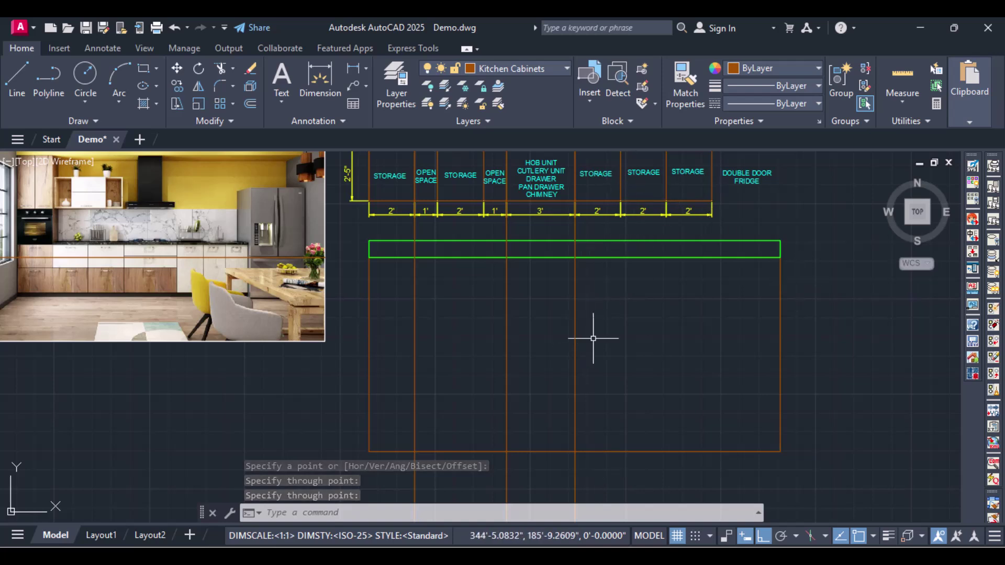
Draw a vertical construction line through the lower corner between the first and second storage cabinets right of the hob unit.
type("xl")
key("Return")
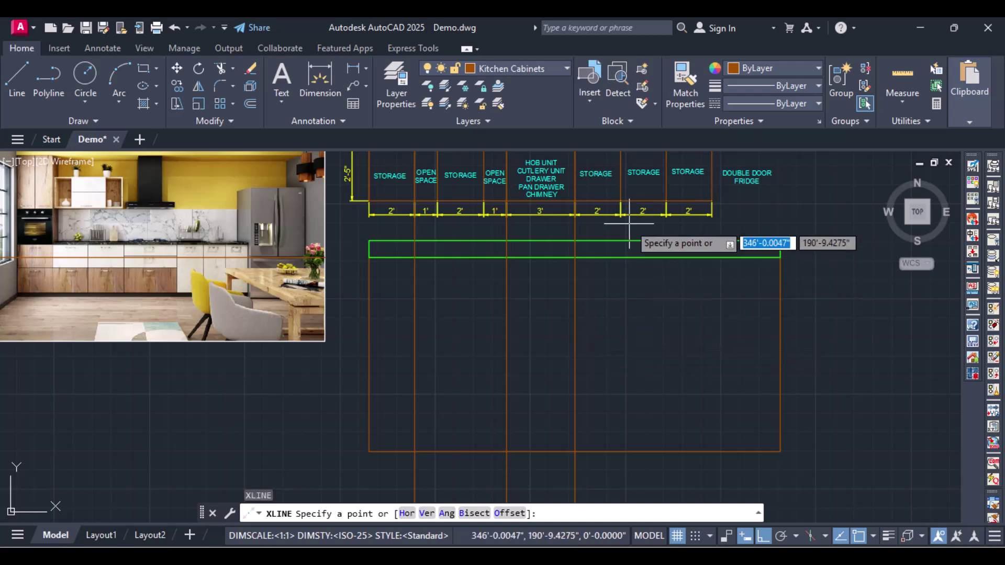
left_click(620, 202)
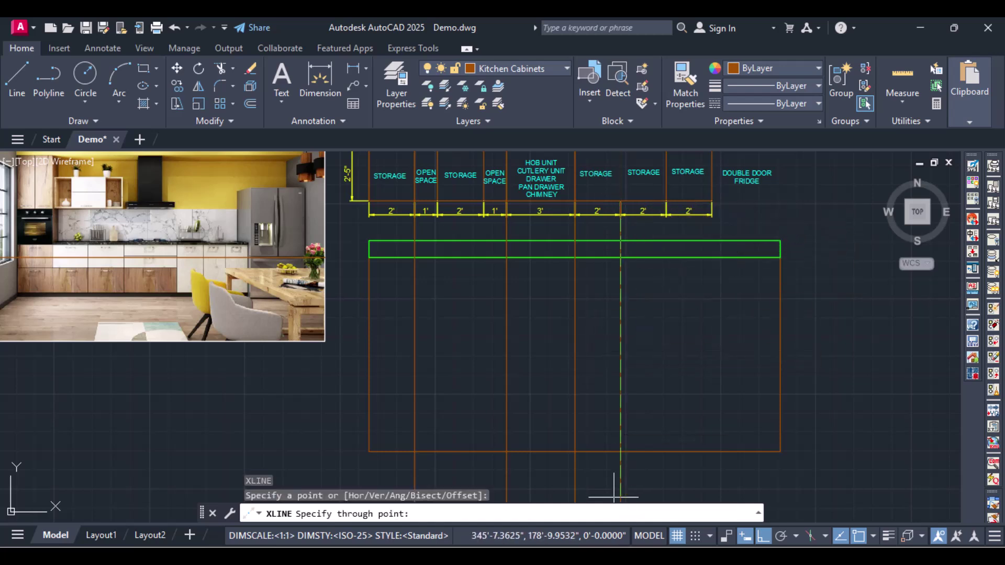
left_click(634, 497)
key("Return")
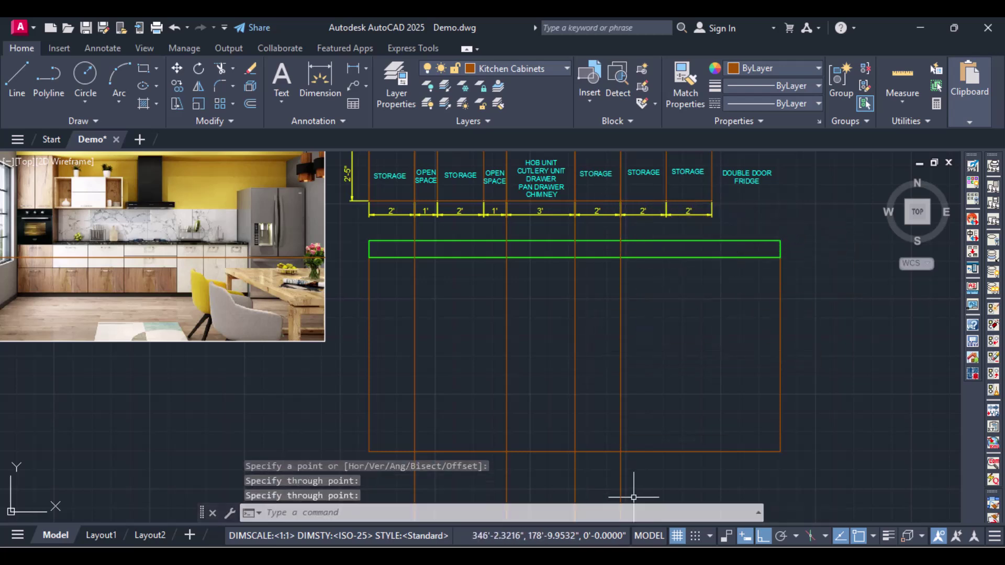
Draw a vertical construction line through the lower corner between the second and third storage cabinets right of the hob unit.
key("Return")
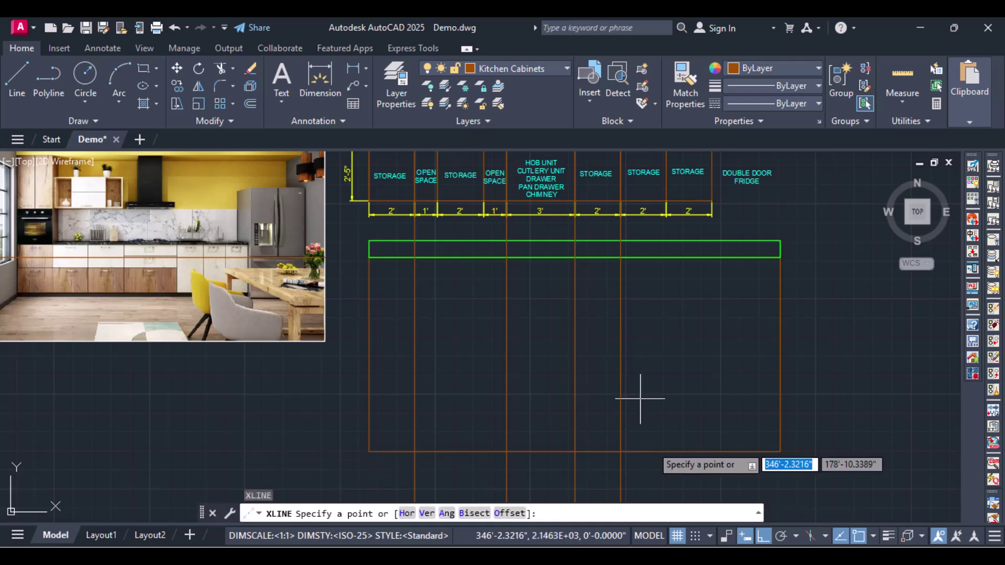
left_click(666, 201)
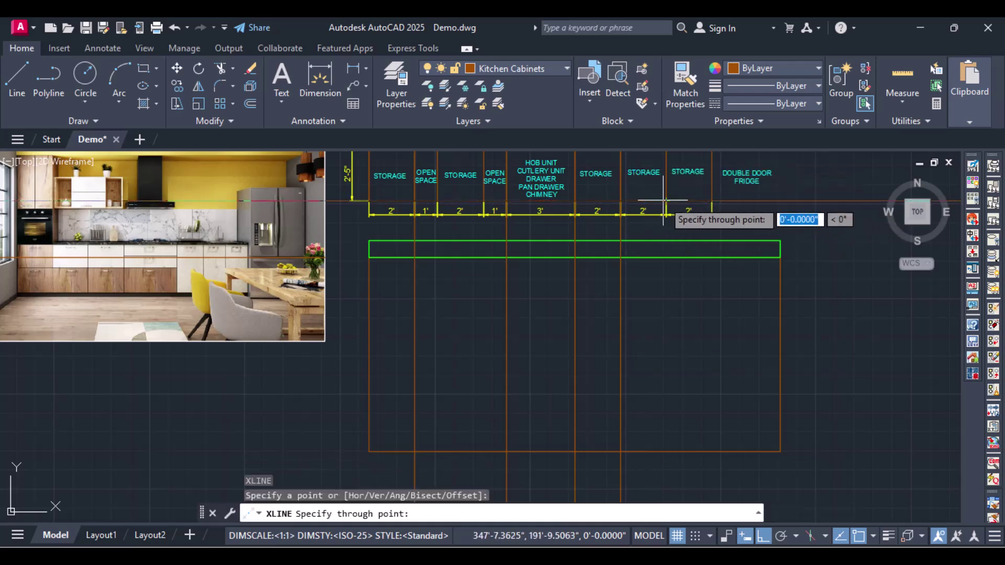
left_click(665, 473)
key("Return")
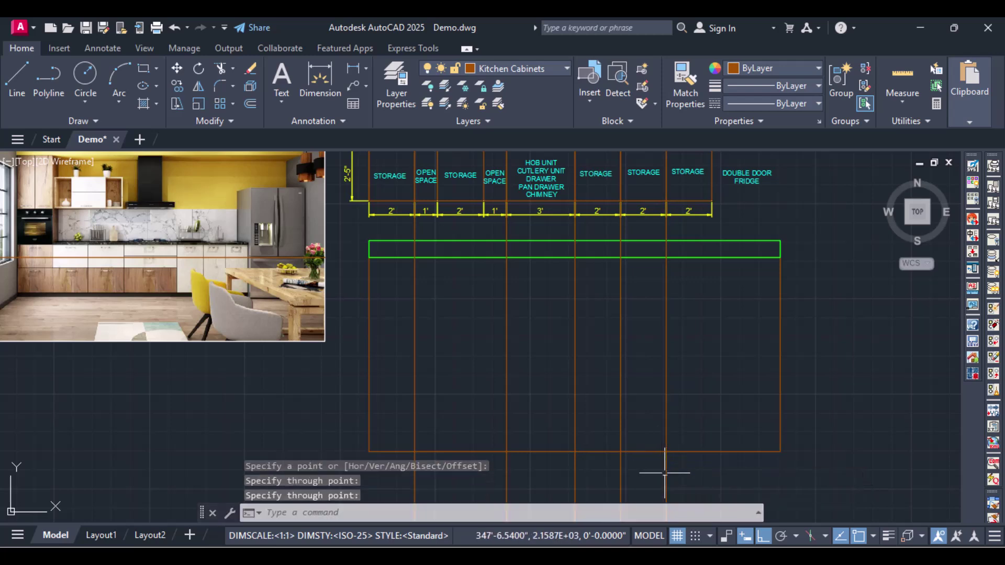
Draw a vertical construction line through the lower corner between the last storage cabinet and the double door fridge.
type("xl")
key("Return")
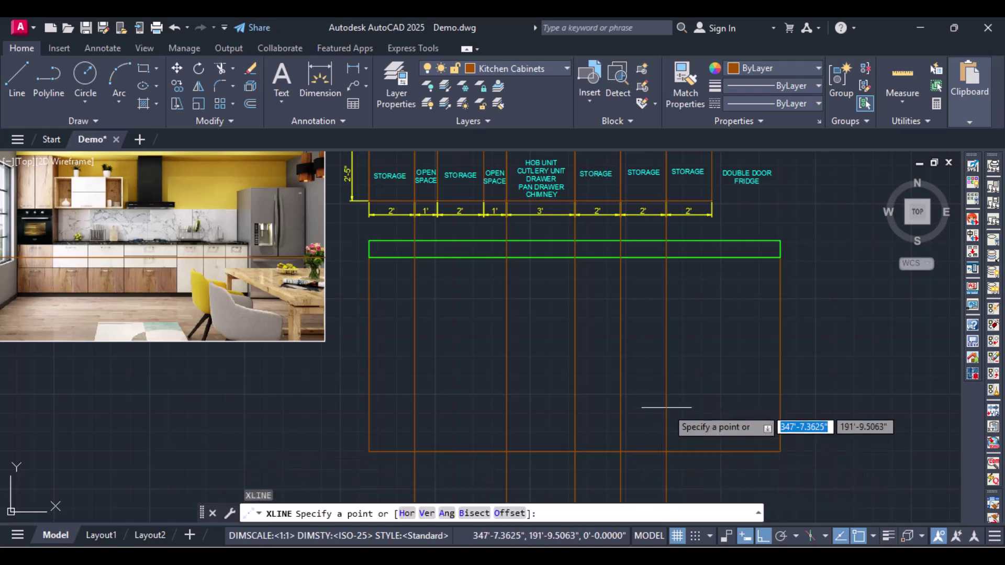
left_click(712, 200)
left_click(708, 482)
key("Return")
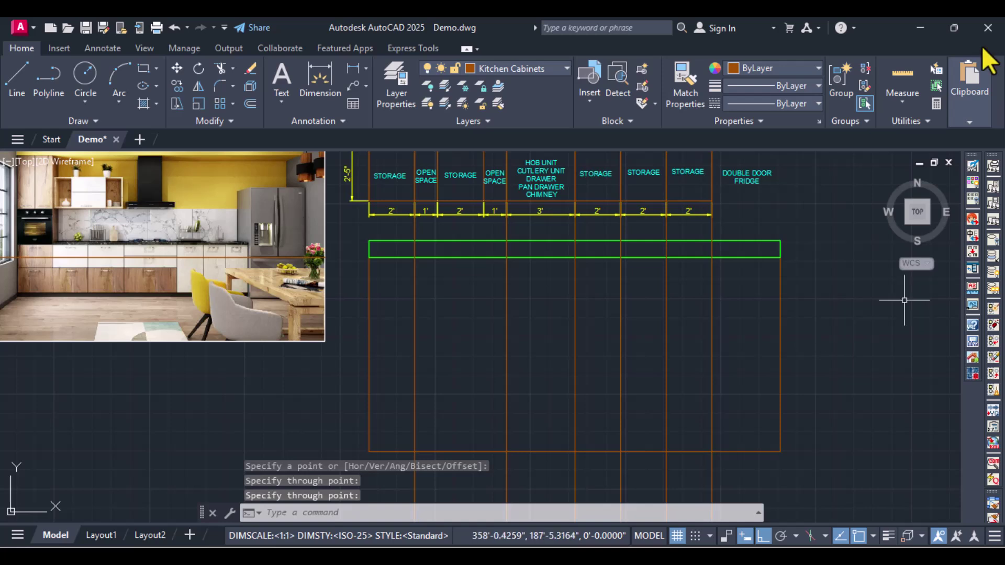
Trim the vertical construction lines between the cabinet plan and the elevation's wall strip, and below the elevation's base line.
type("tr")
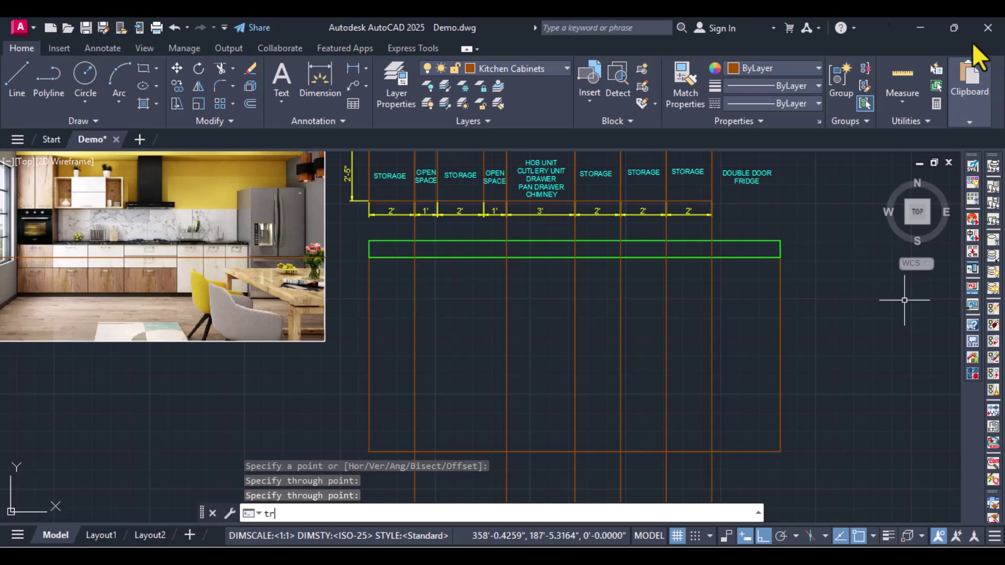
key("Return")
mouse_move(399, 222)
left_mouse_down()
mouse_move(732, 237)
mouse_move(838, 230)
mouse_move(789, 227)
left_mouse_up()
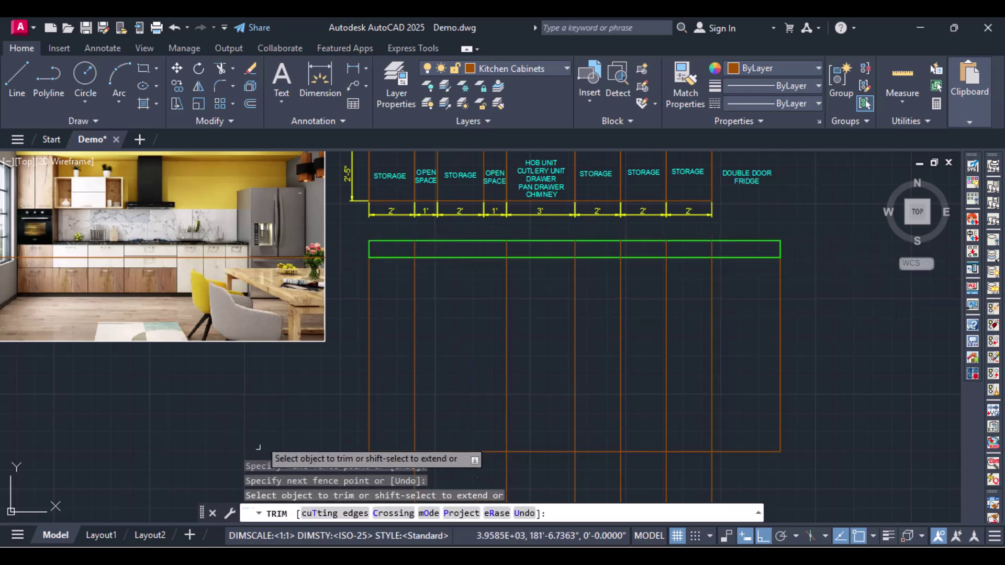
left_click_drag(836, 465, 244, 467)
Trim the parts of the vertical construction lines that extend above the plan's wall.
scroll(725, 199, "down", 4)
middle_click(735, 204)
middle_click(735, 204)
scroll(634, 163, "up", 4)
scroll(618, 224, "up", 2)
scroll(623, 246, "down", 6)
middle_click_drag(622, 209, 550, 408)
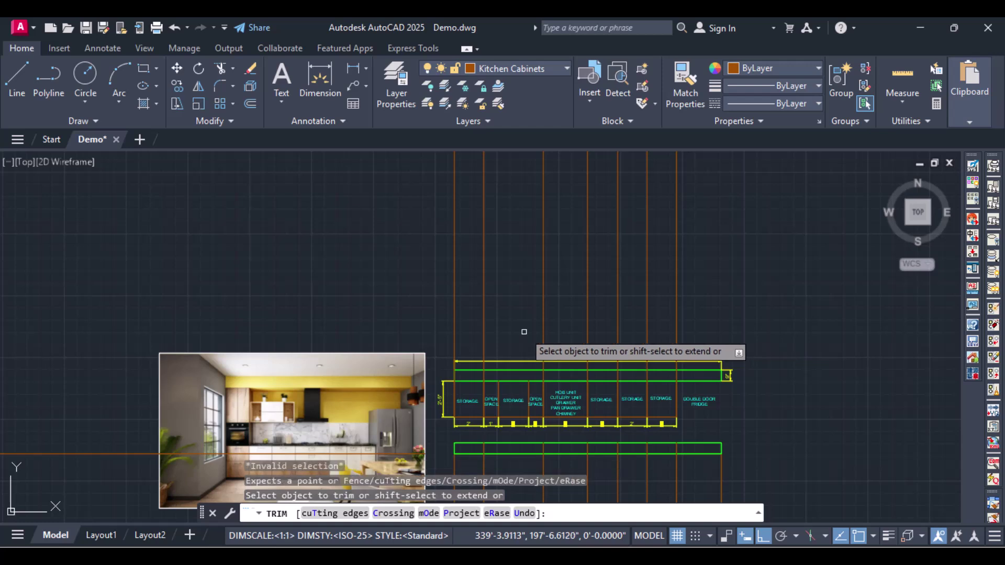
mouse_move(753, 310)
left_mouse_down()
mouse_move(475, 311)
mouse_move(271, 295)
left_mouse_up()
Trim the vertical line segments crossing the plan's wall and the elevation's wall strip, and end the Trim command.
scroll(659, 426, "up", 2)
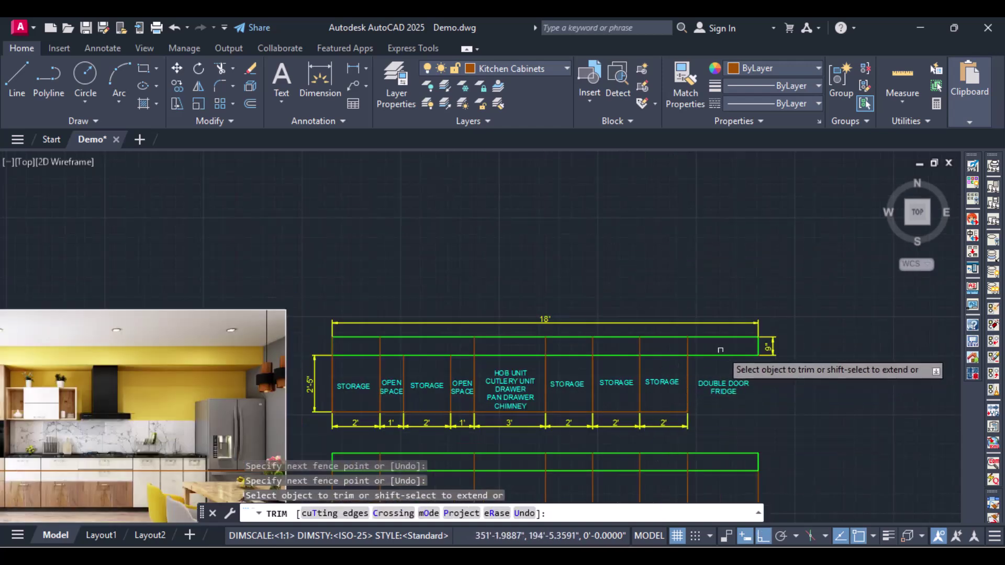
left_click_drag(724, 348, 338, 359)
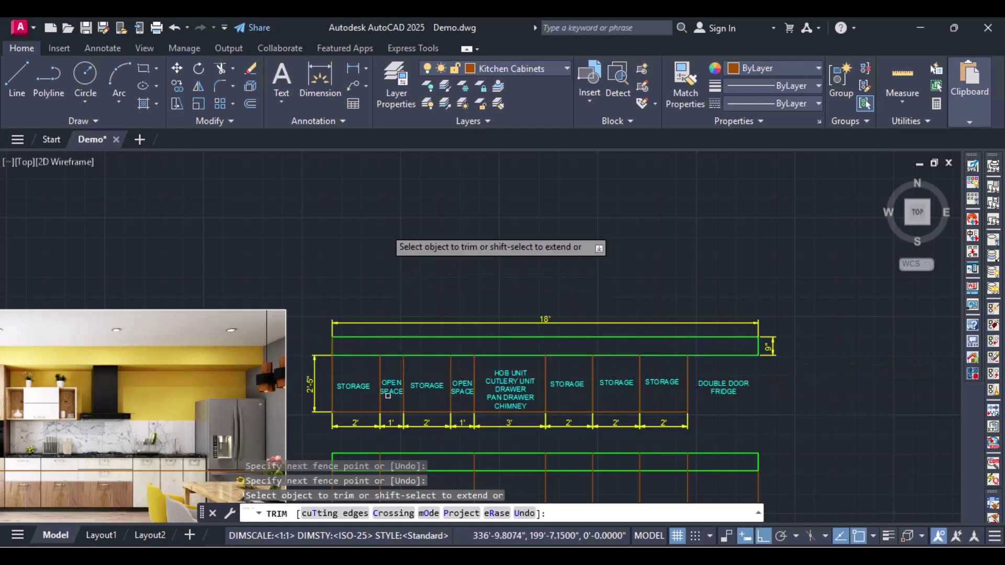
middle_click_drag(449, 374, 464, 215)
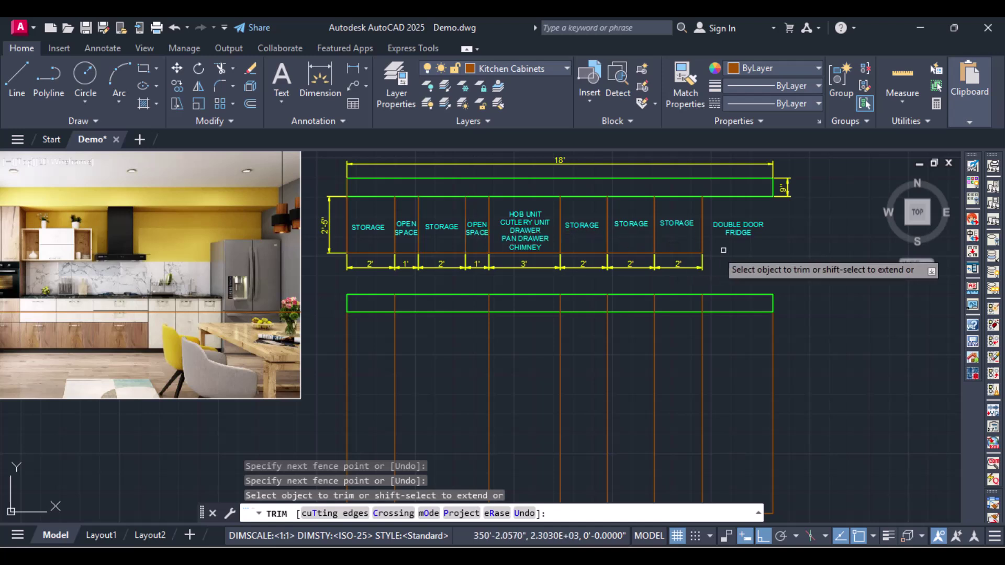
left_click_drag(731, 304, 362, 305)
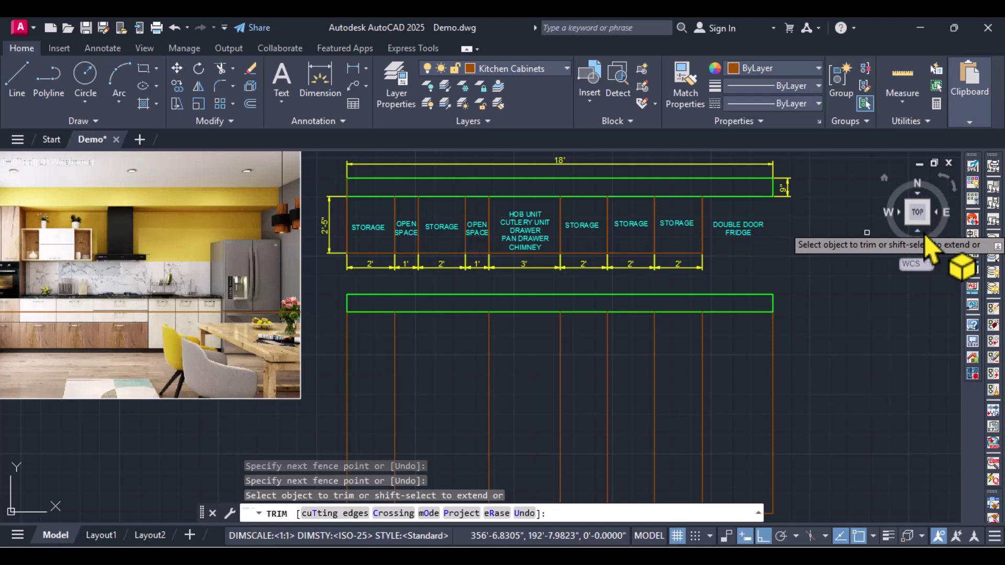
key("Escape")
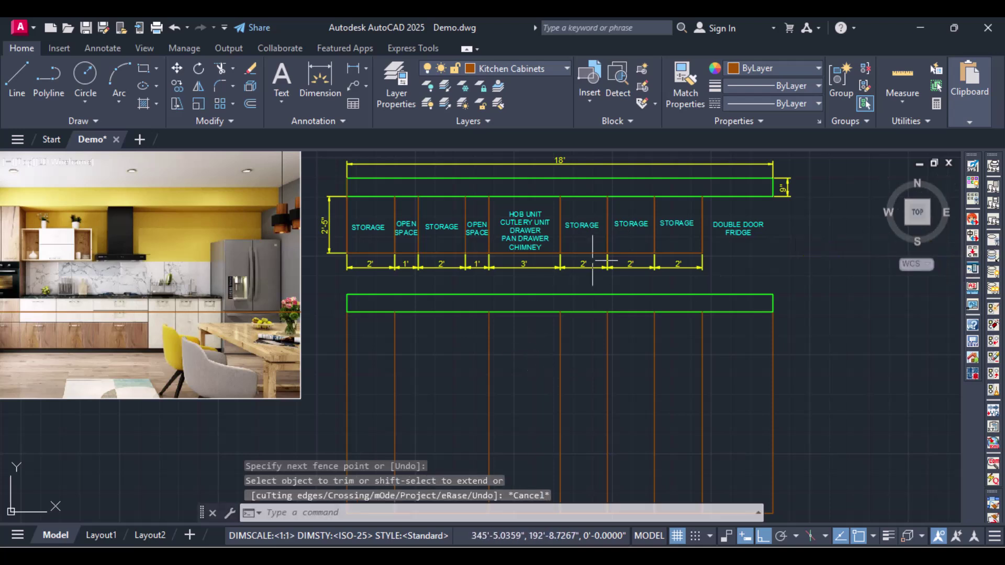
Move the kitchen reference photo straight down from its lower-right corner so it sits beside the front elevation.
middle_click_drag(538, 399, 599, 314)
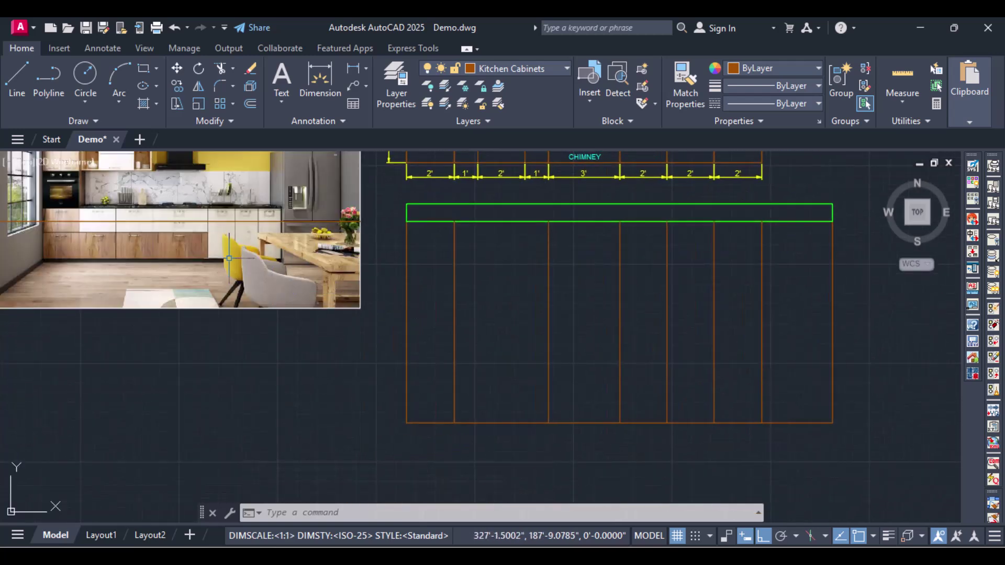
type("move")
key("Return")
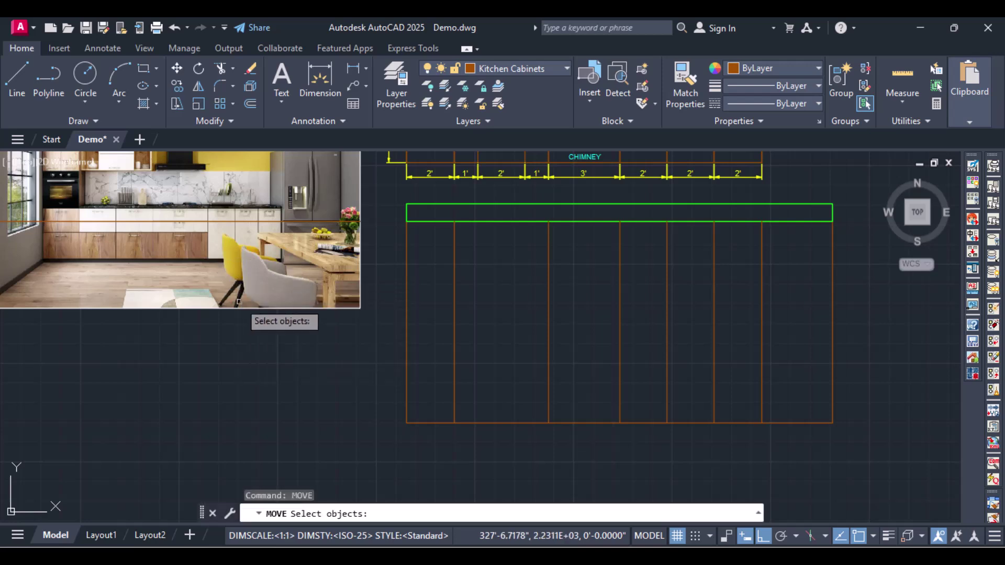
left_click(243, 308)
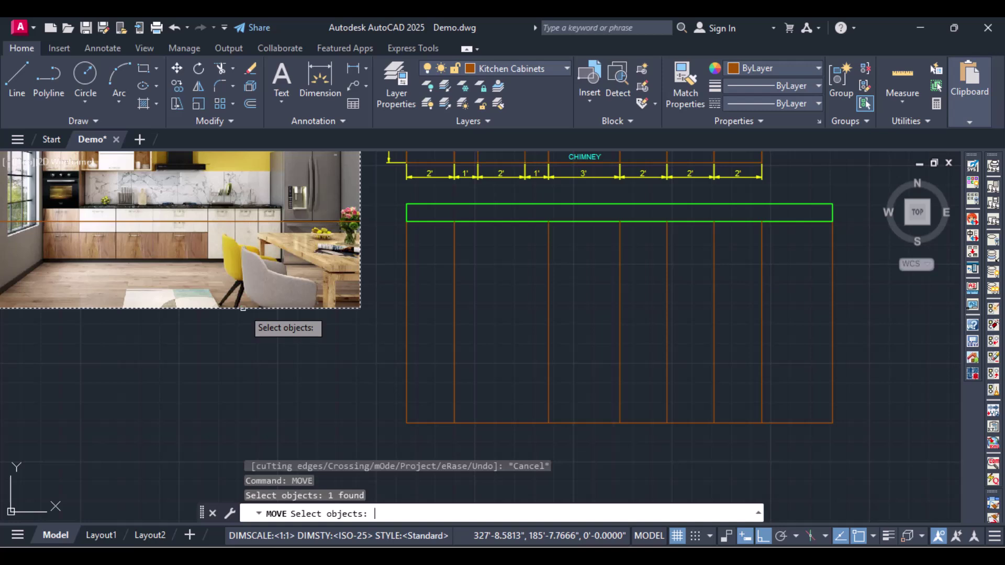
key("Return")
left_click(360, 308)
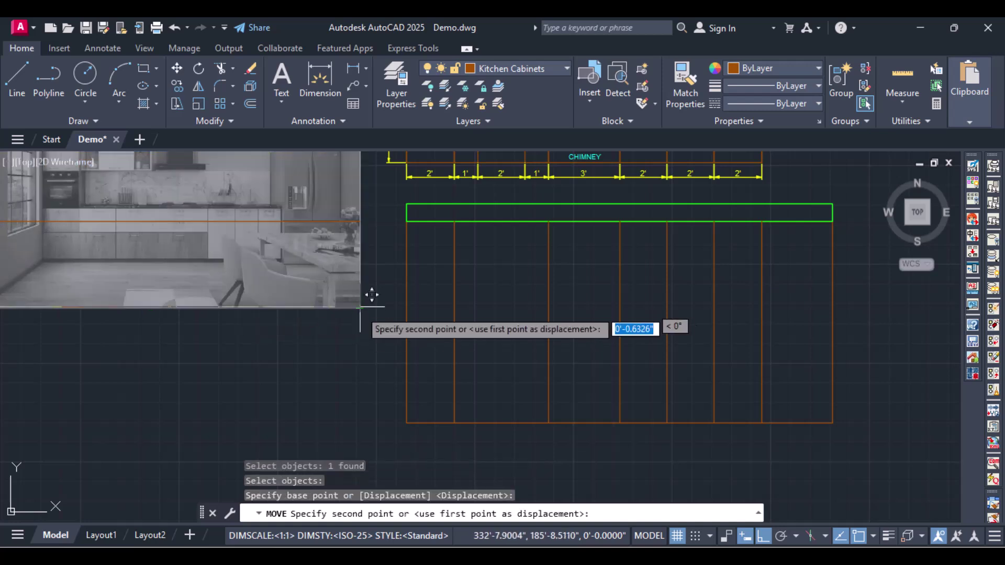
left_click(345, 422)
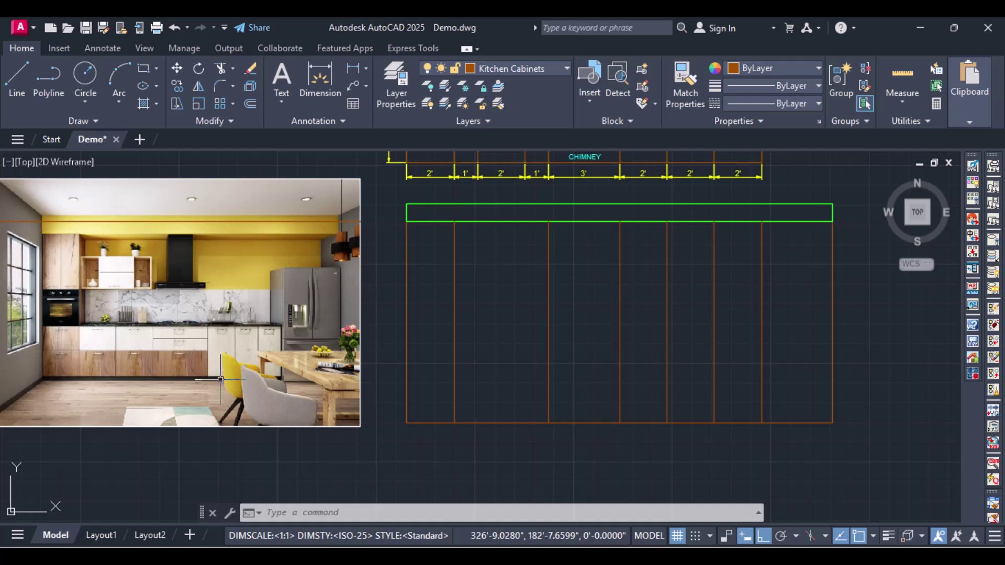
Offset the elevation's base line 6" upward and save the drawing.
type("OFFSET")
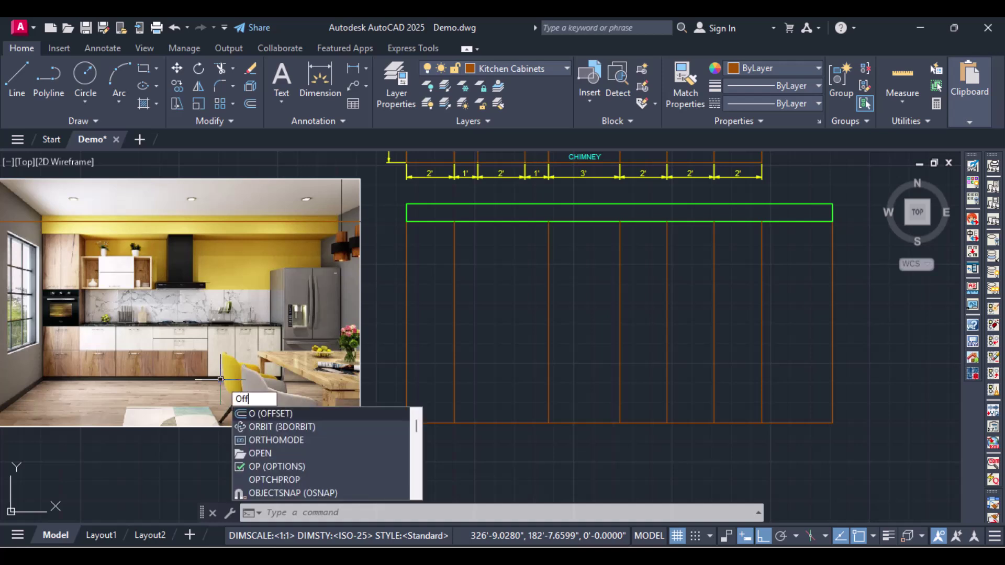
key("Return")
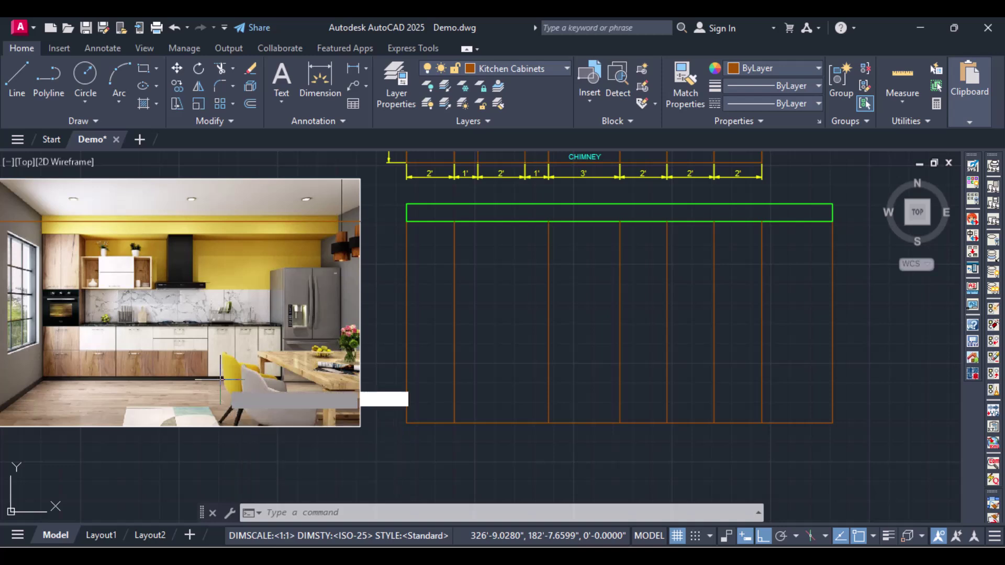
type("6")
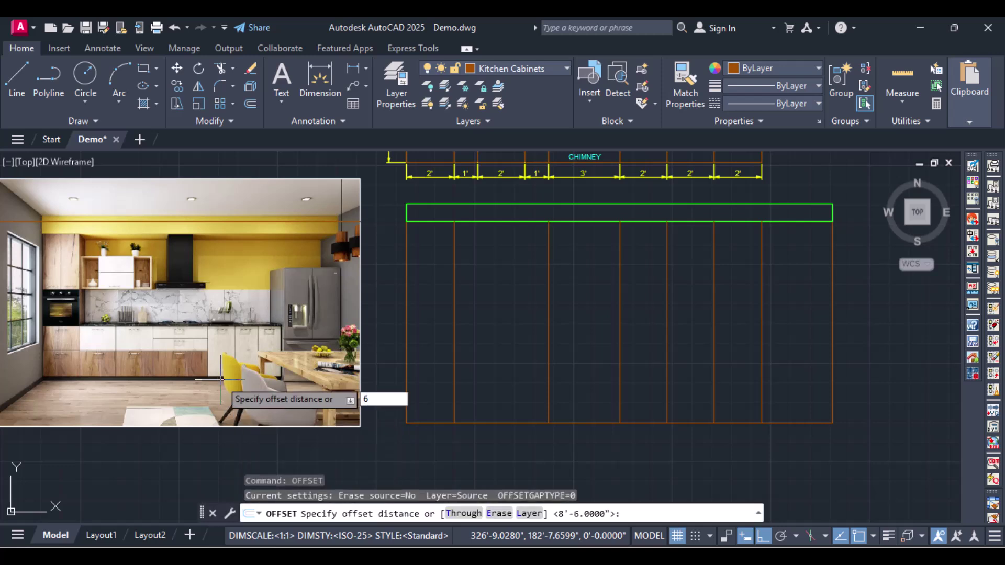
type("\"")
key("Return")
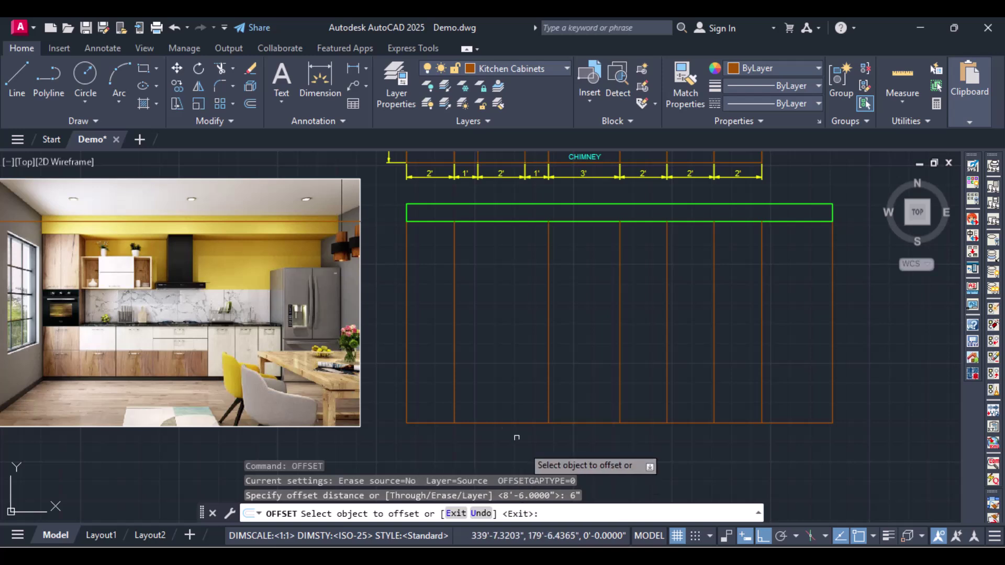
left_click(496, 422)
left_click(496, 405)
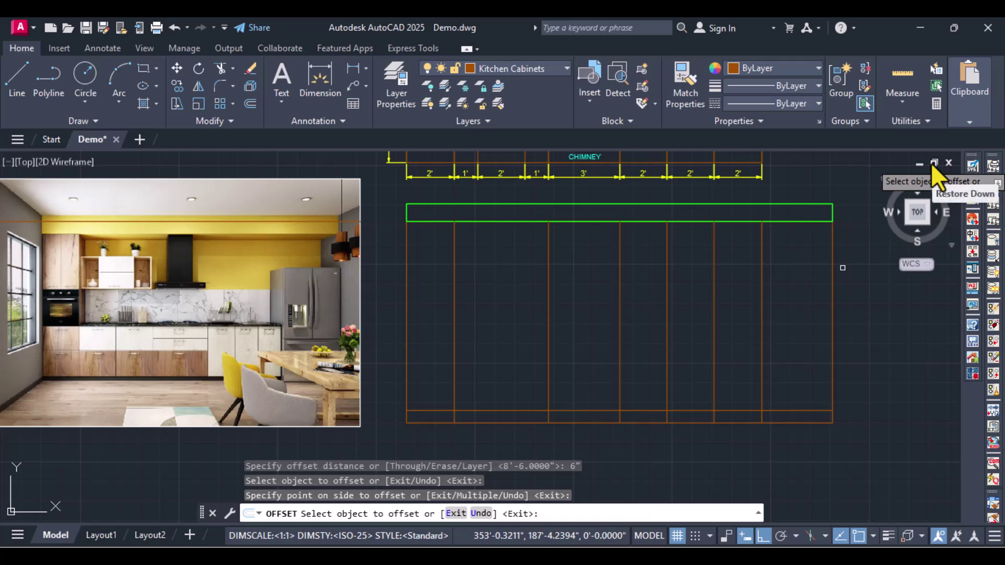
key("Return")
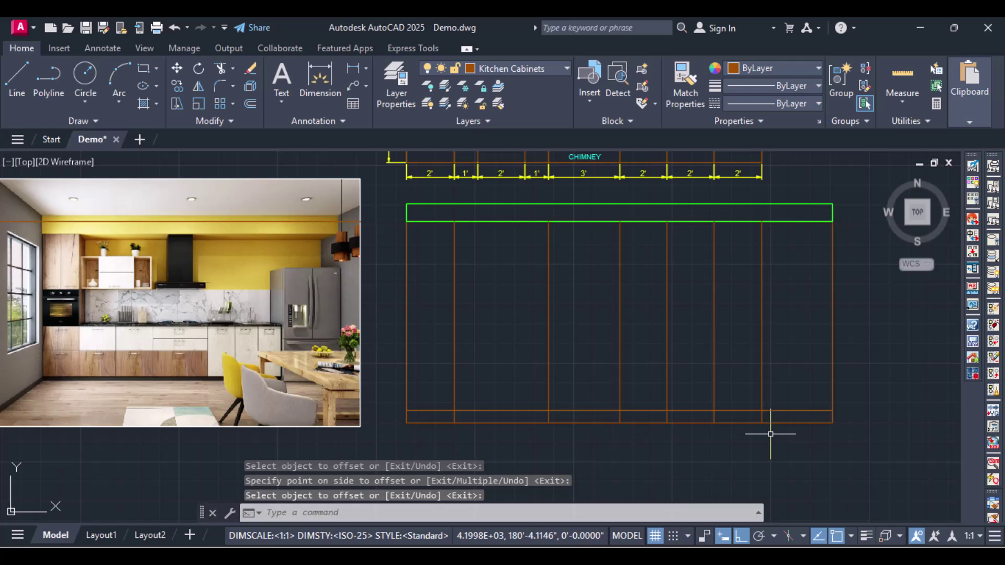
key("ctrl+s")
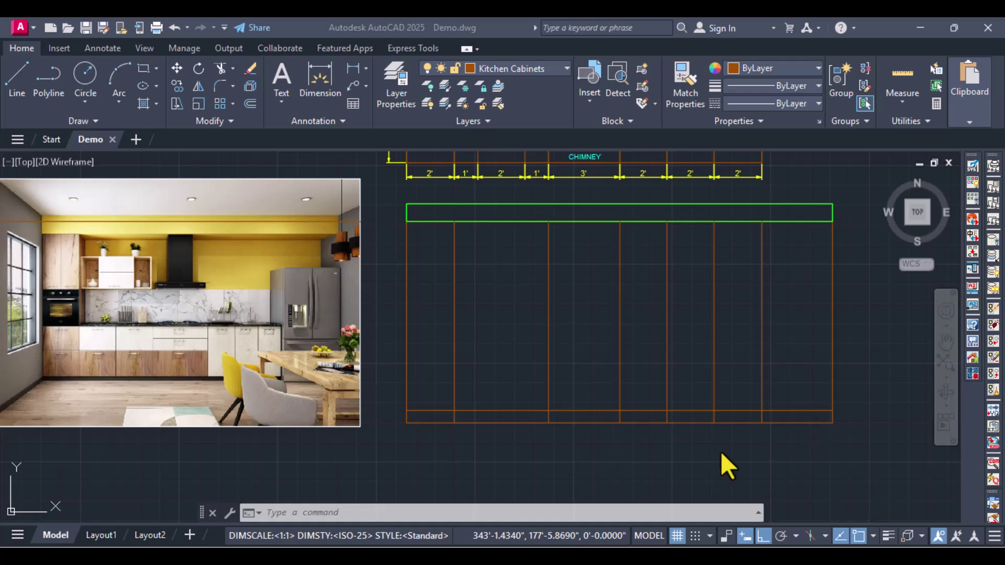
Trim the vertical cabinet division lines that cross the skirting strip at the base of the elevation.
type("tr")
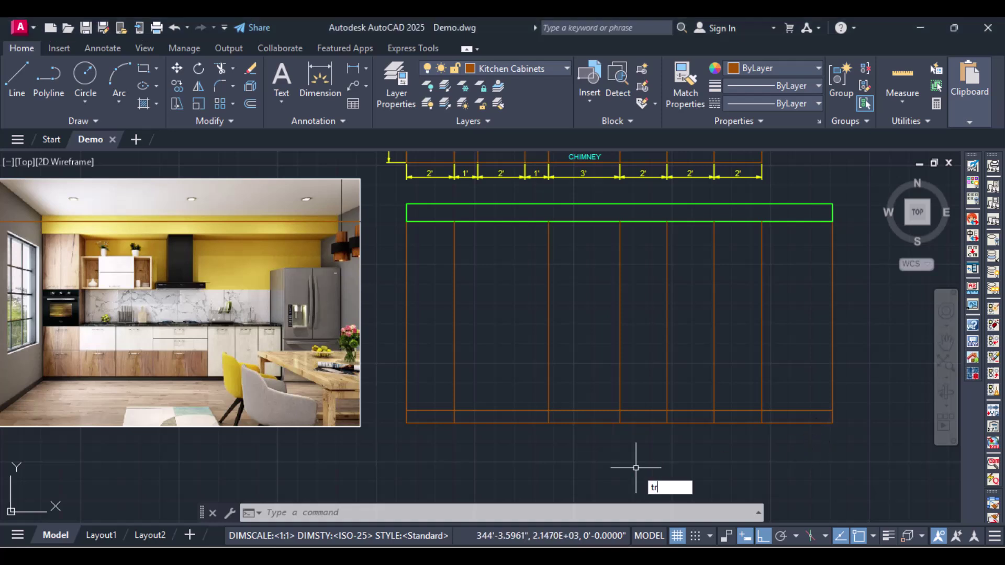
key("Return")
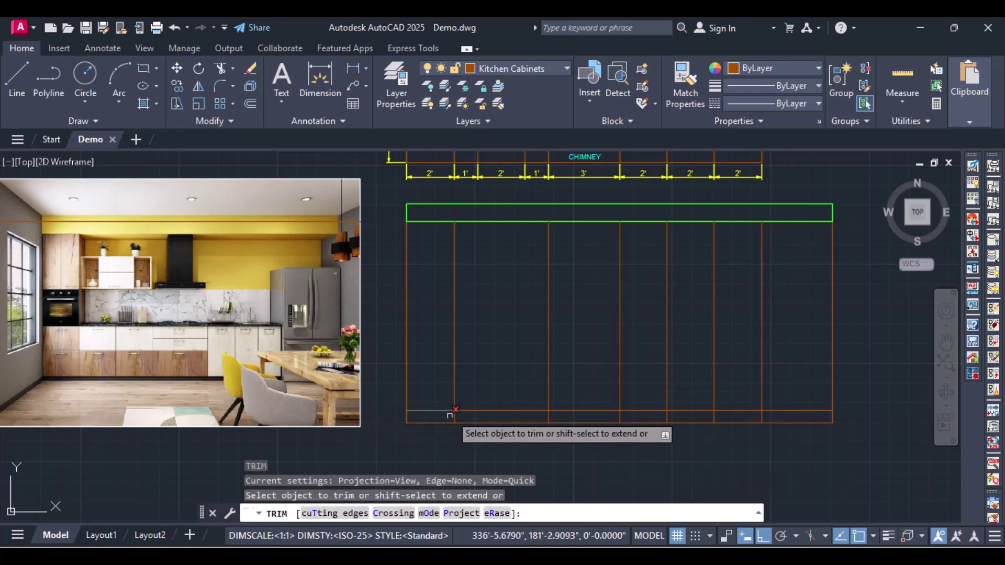
left_click_drag(444, 415, 777, 417)
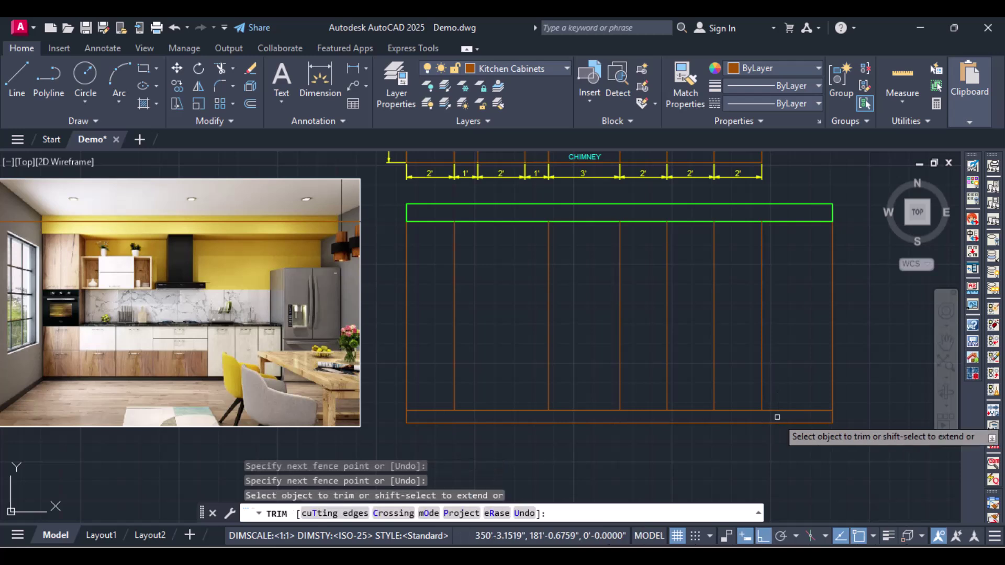
key("Return")
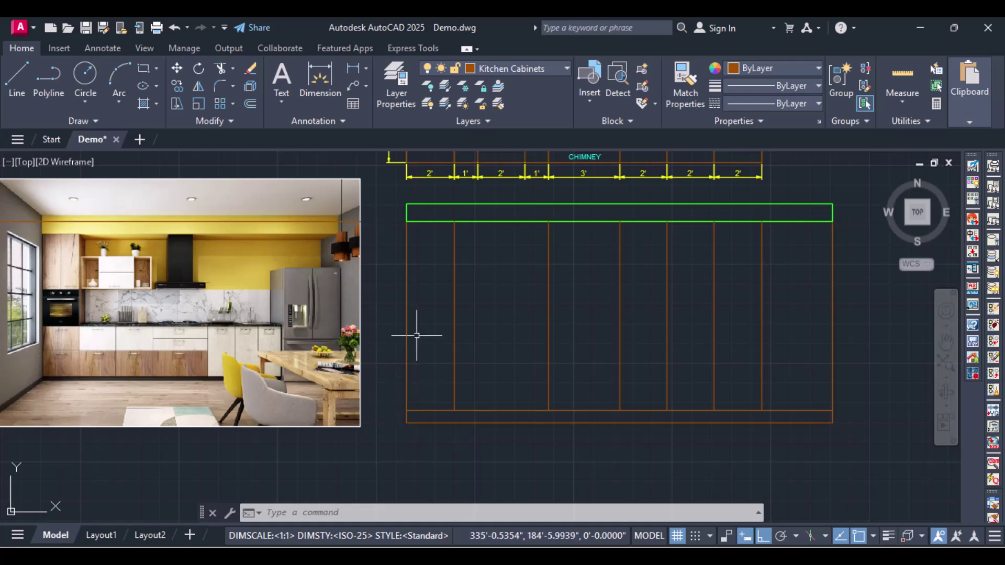
Offset the elevation's skirting line 3' upward to create the countertop line.
type("OFFSe")
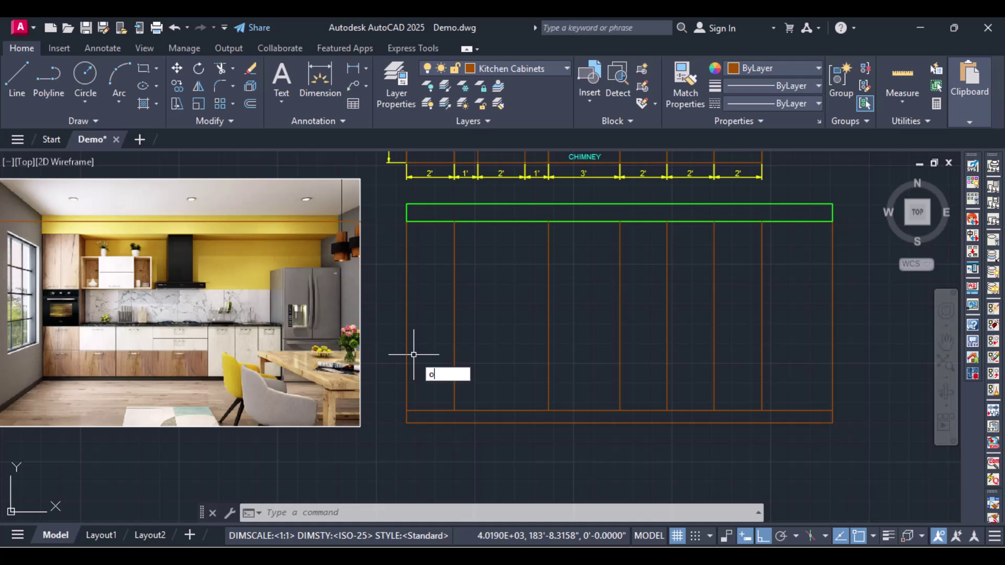
type("t")
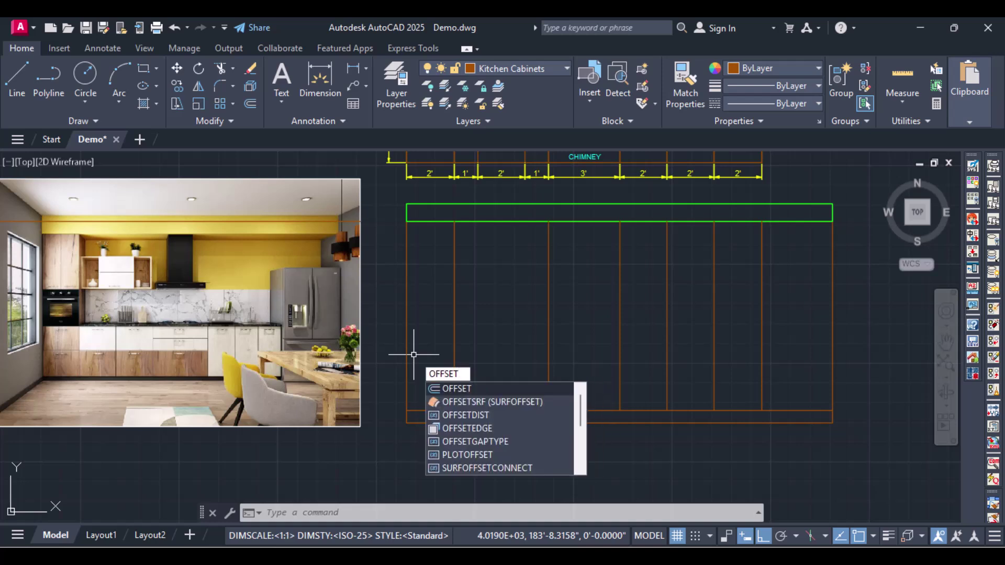
key("Return")
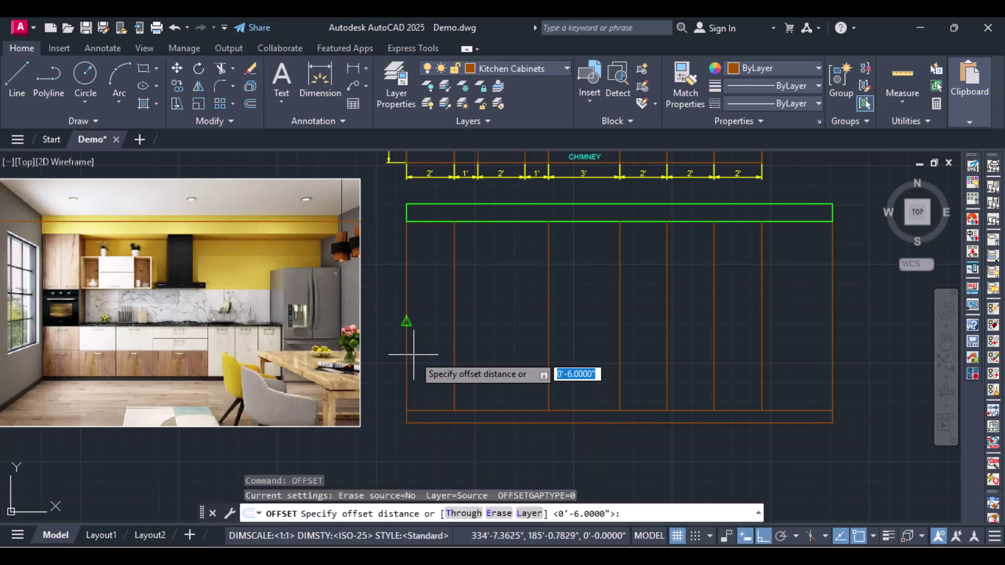
type("3")
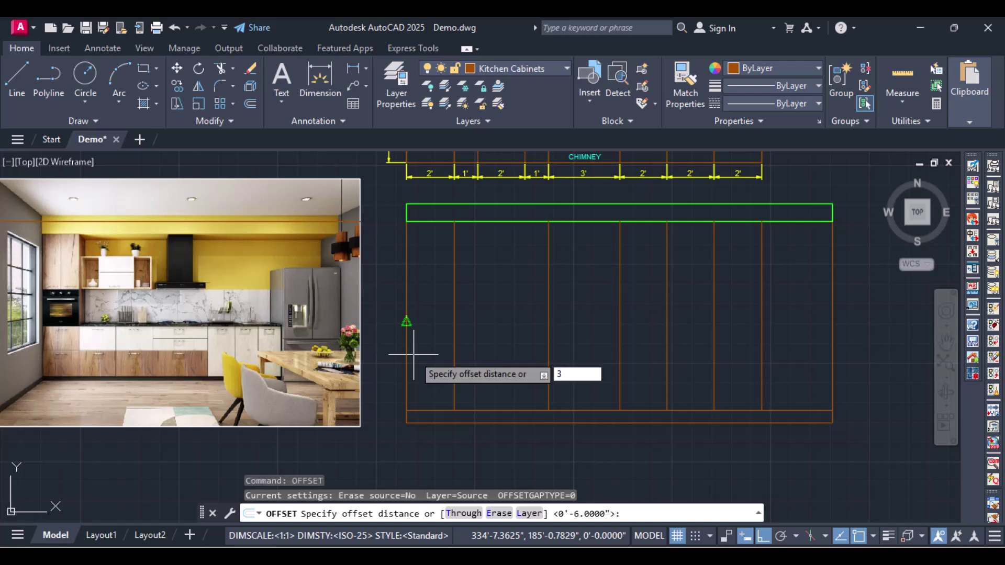
key("Return")
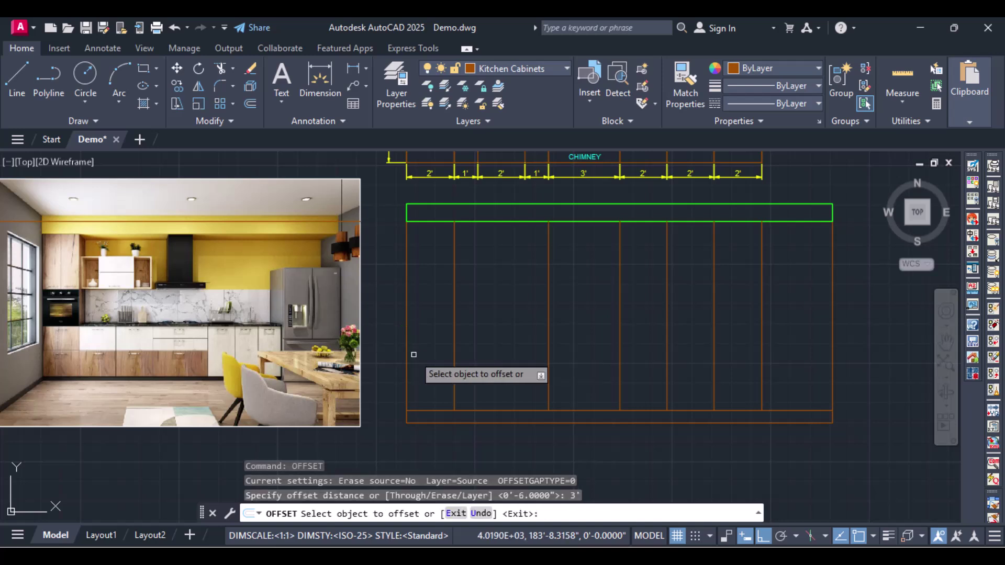
left_click(442, 410)
left_click(443, 384)
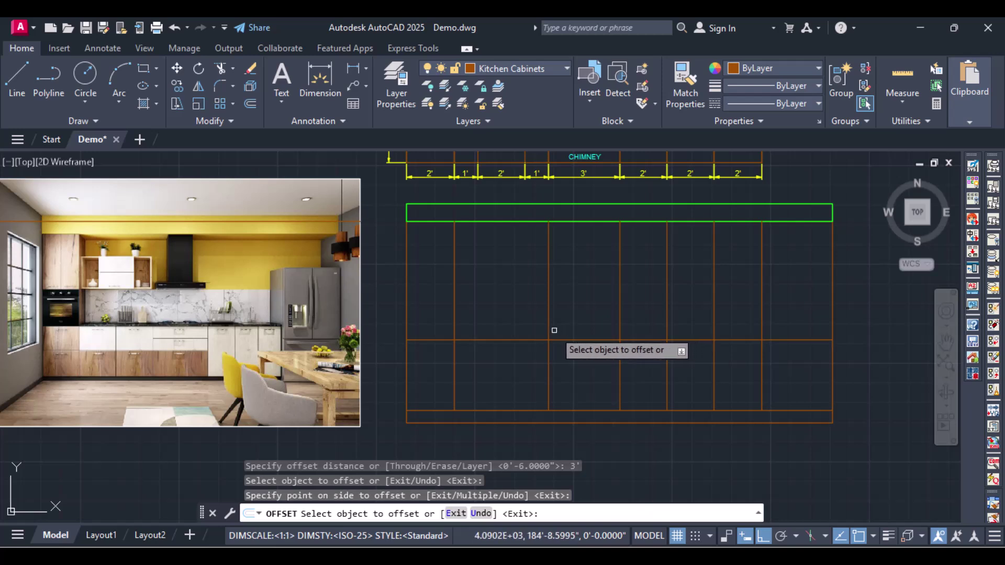
key("Return")
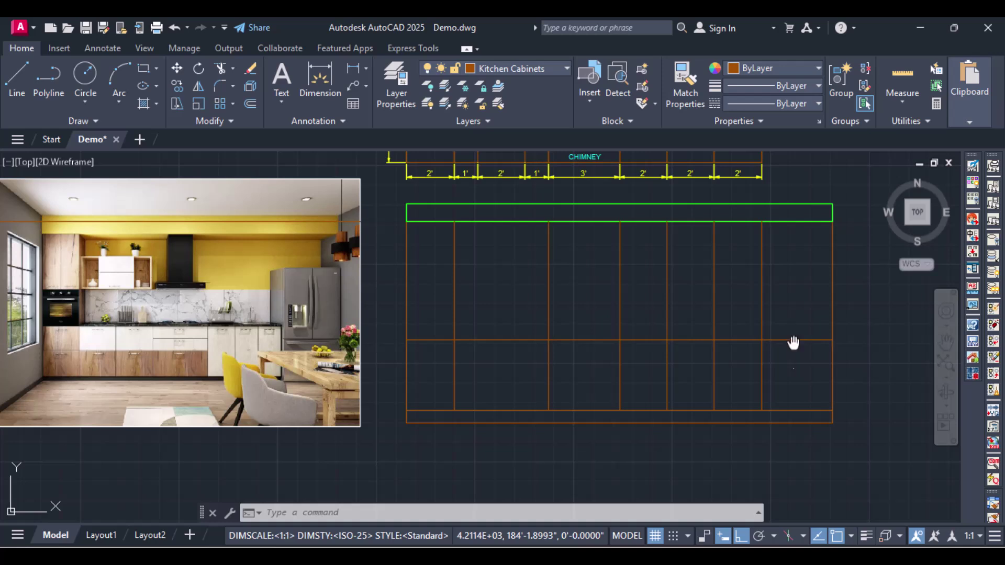
Trim the part of the countertop line that crosses the double door fridge bay, and end the Trim command.
middle_click_drag(794, 343, 777, 390)
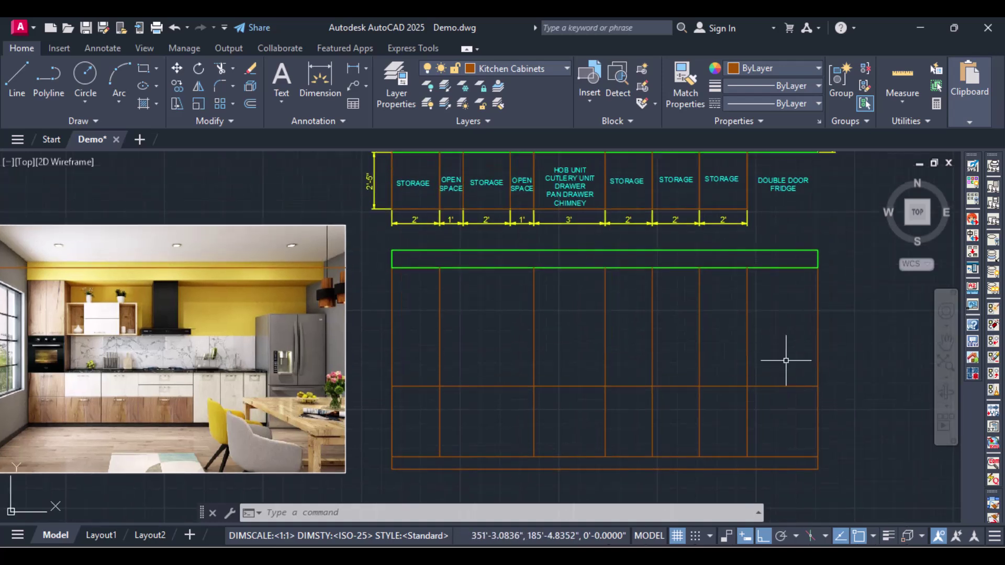
type("tr")
key("Return")
mouse_move(785, 360)
left_mouse_down()
mouse_move(787, 431)
mouse_move(796, 412)
left_mouse_up()
left_click(796, 412)
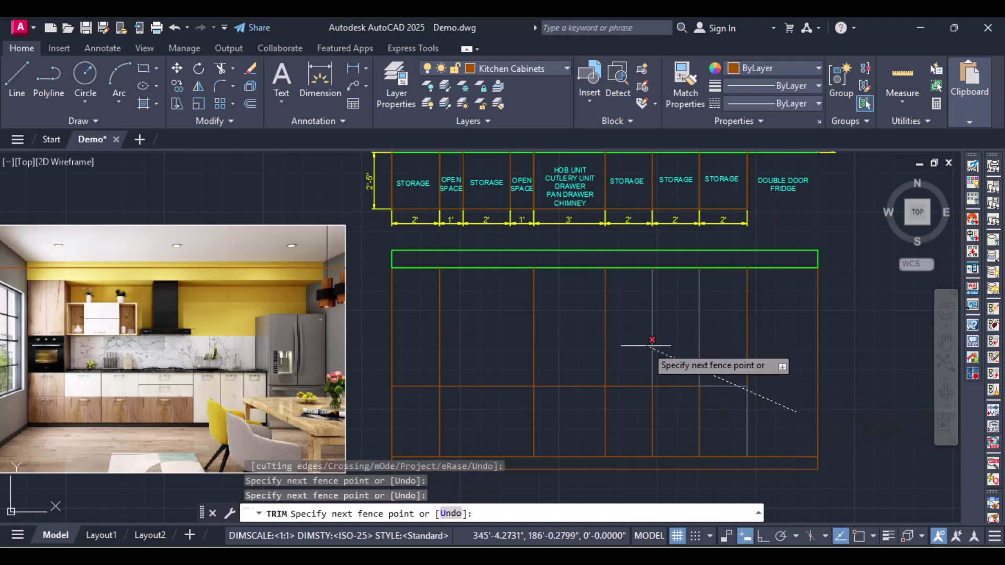
key("Escape")
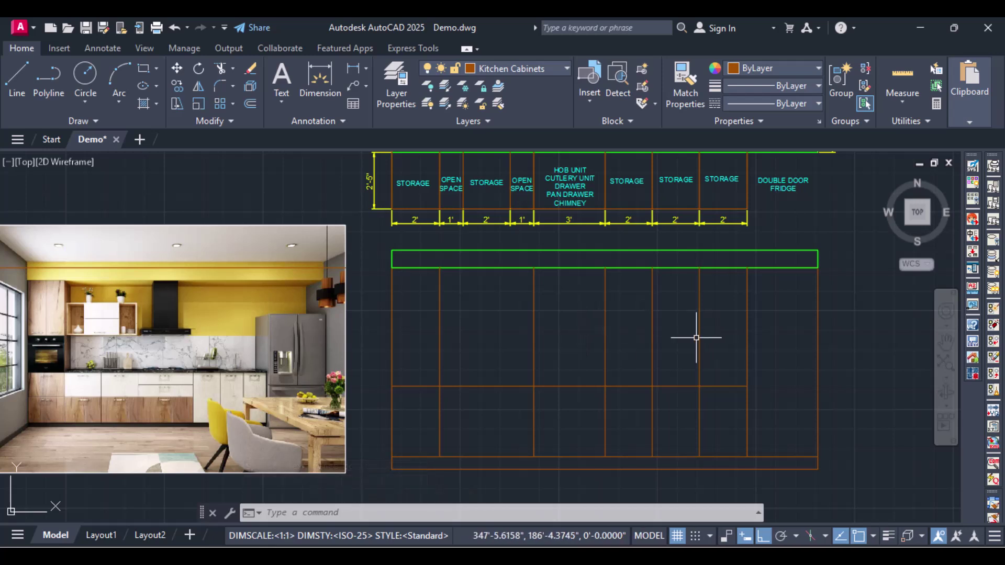
Trim the three vertical division lines nearest the fridge bay above the countertop line.
key("Return")
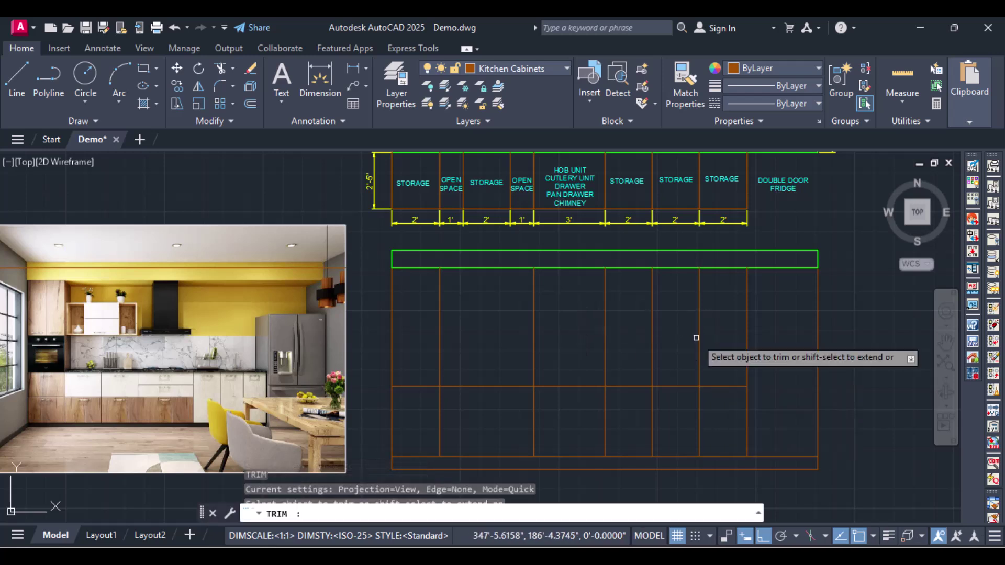
left_click(624, 329)
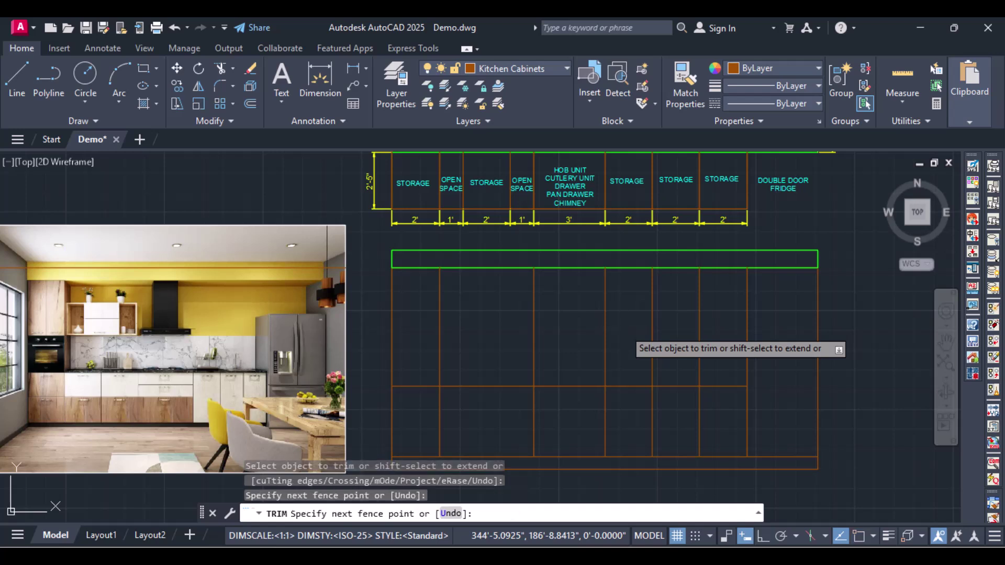
left_click(780, 332)
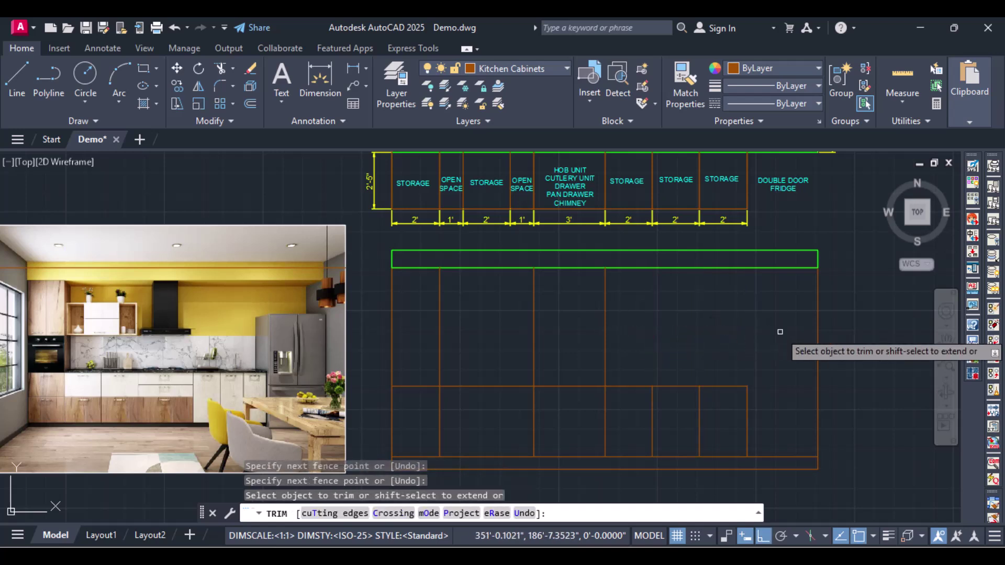
key("Escape")
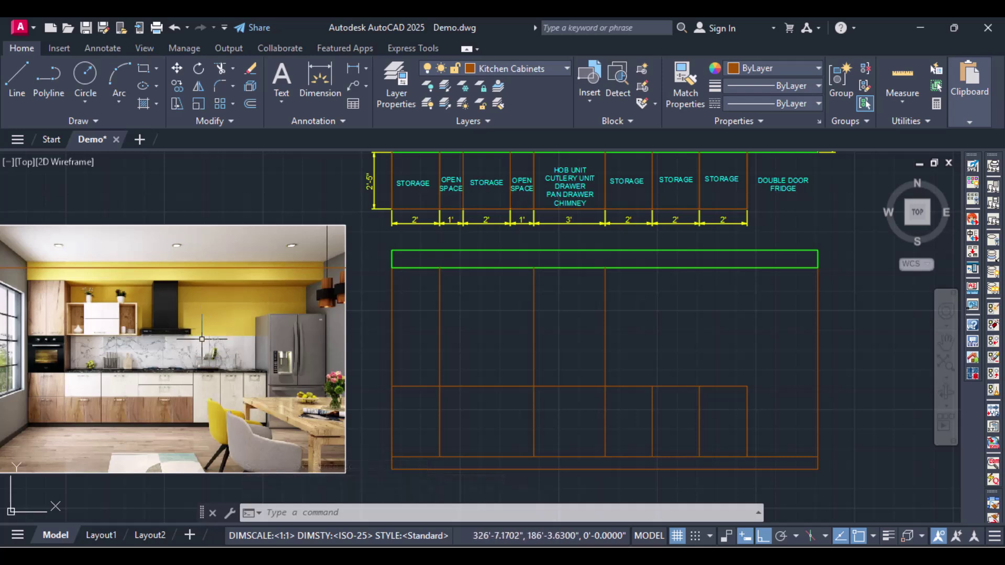
Offset the countertop line 2' upward to mark the underside of the wall cabinets.
type("OFFSET")
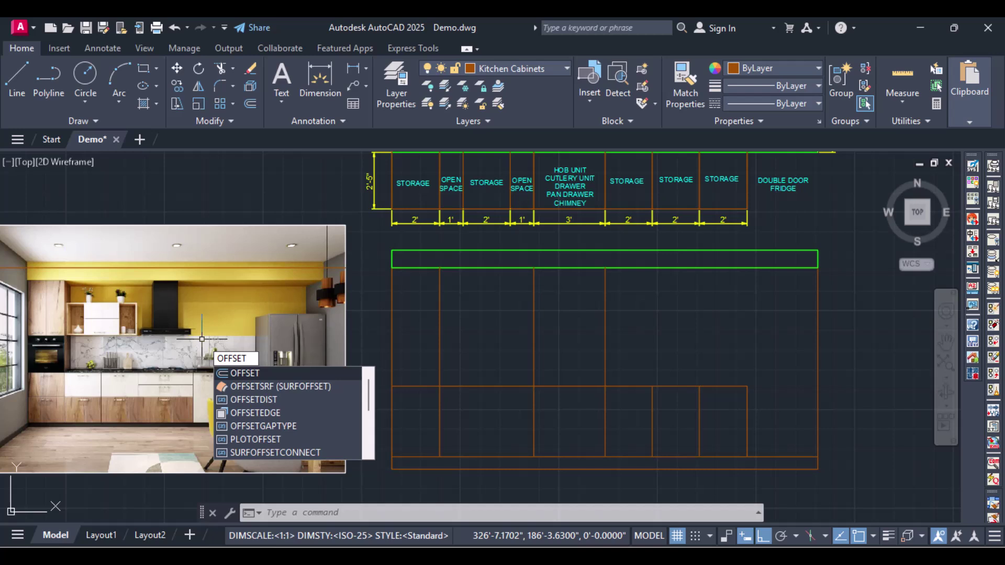
key("Return")
type("2")
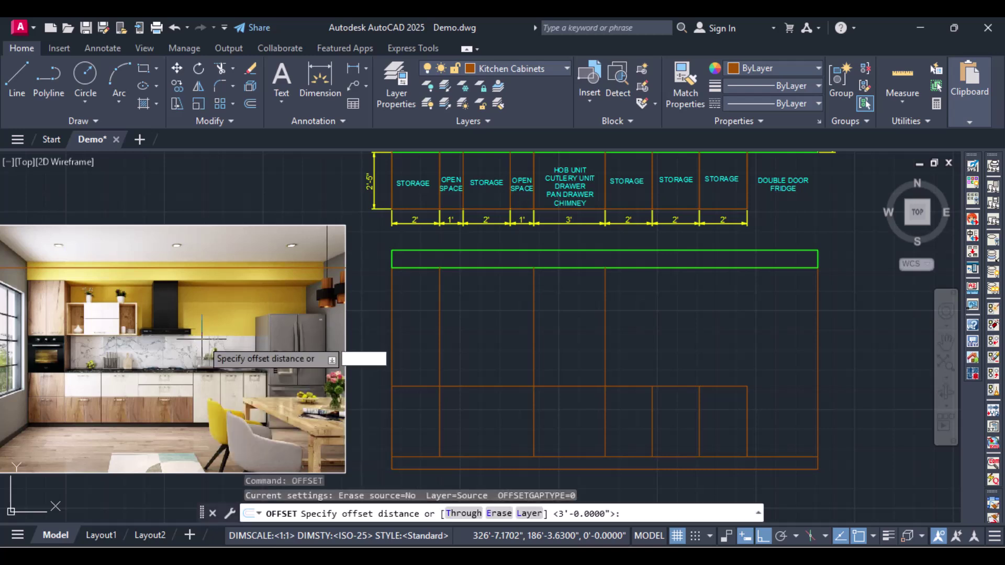
type("'")
key("Return")
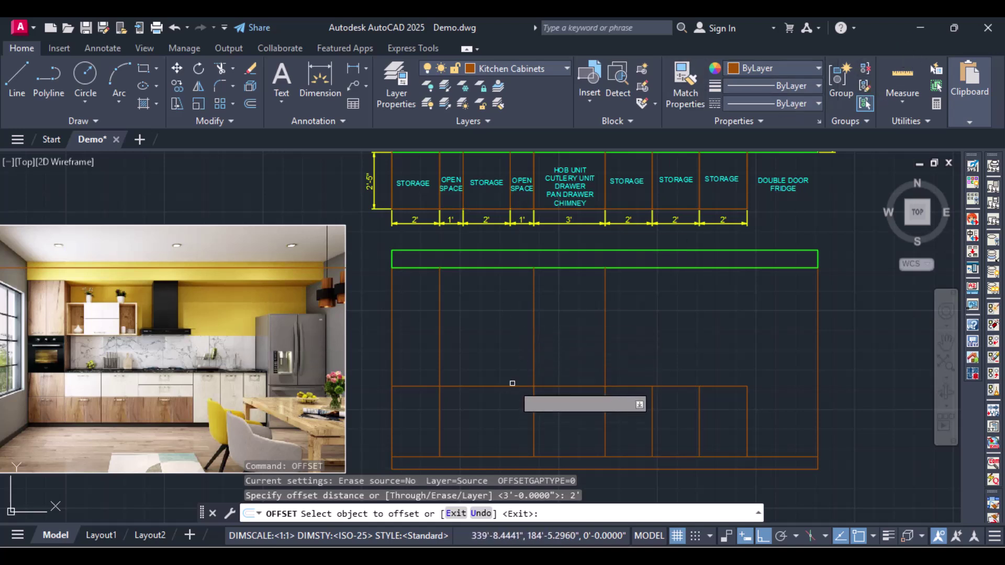
left_click(512, 384)
left_click(512, 374)
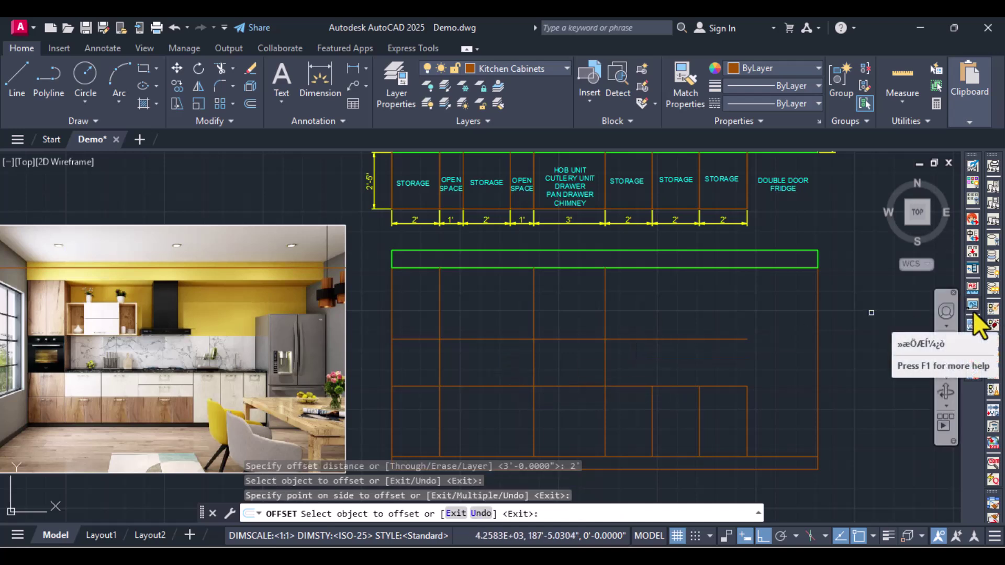
key("Return")
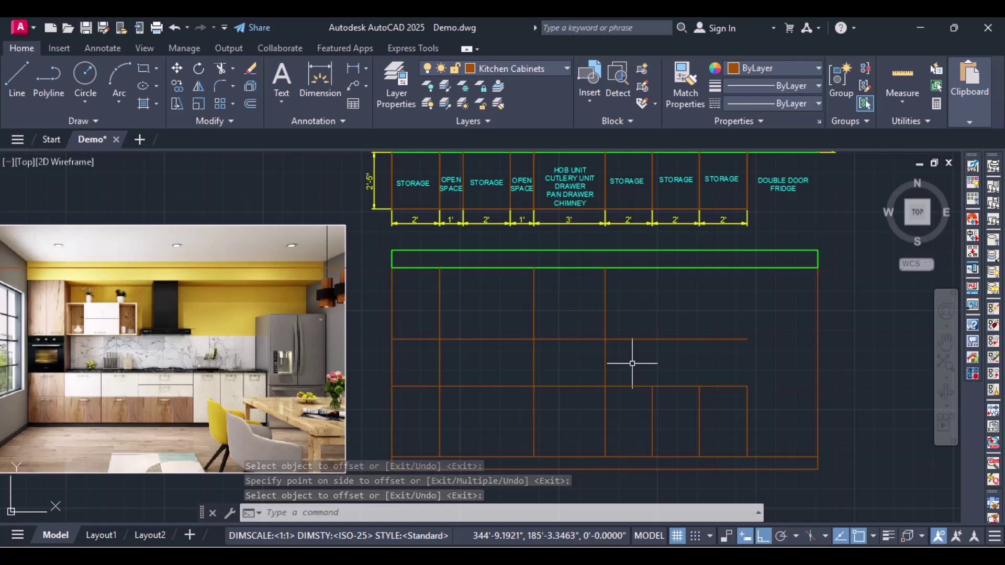
Trim the two vertical lines on either side of the hob unit between the countertop and the line above it.
type("TR")
key("Return")
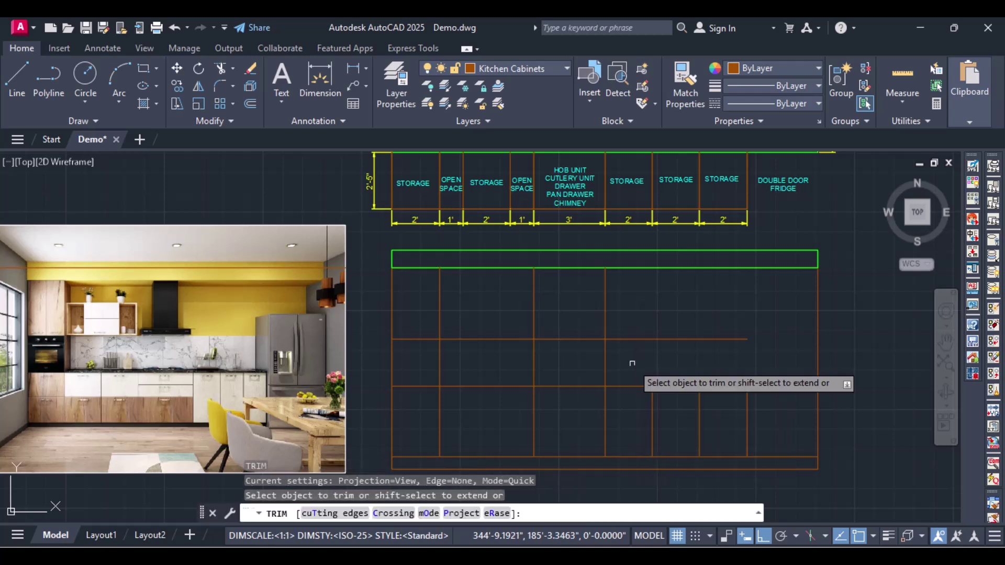
left_click_drag(474, 348, 686, 350)
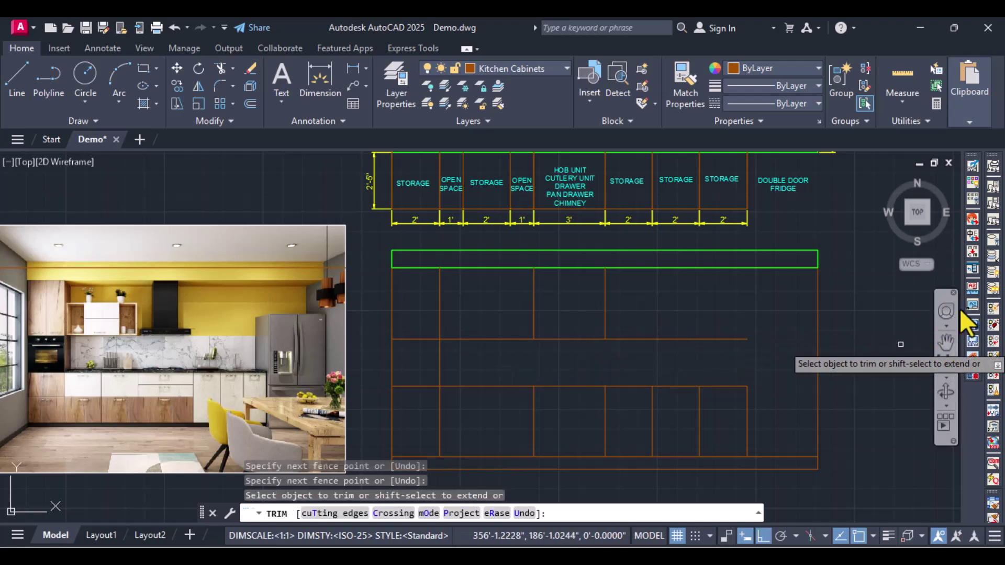
key("Return")
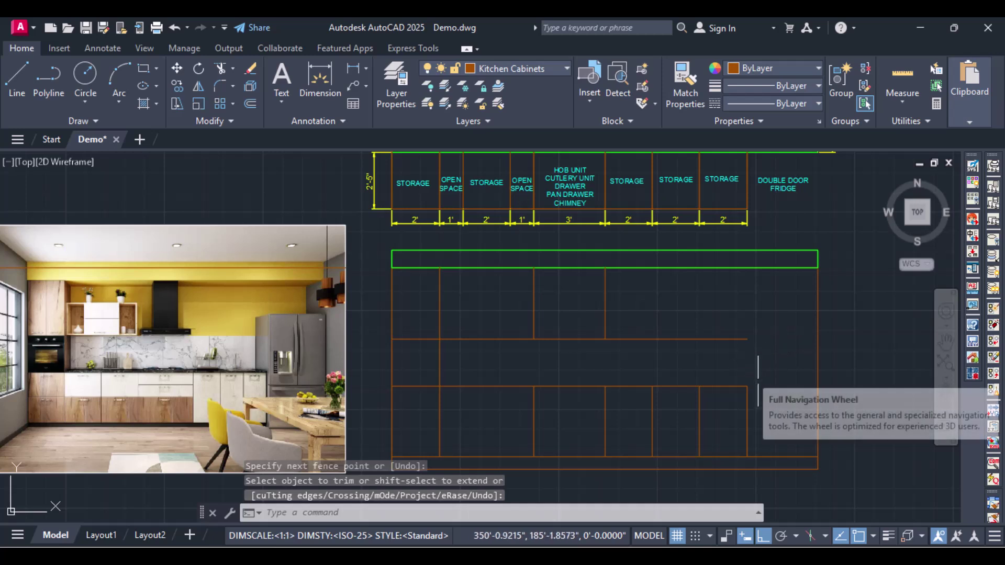
Draw a vertical line beside the fridge bay joining the end of the countertop line to the end of the line above.
type("l")
key("Return")
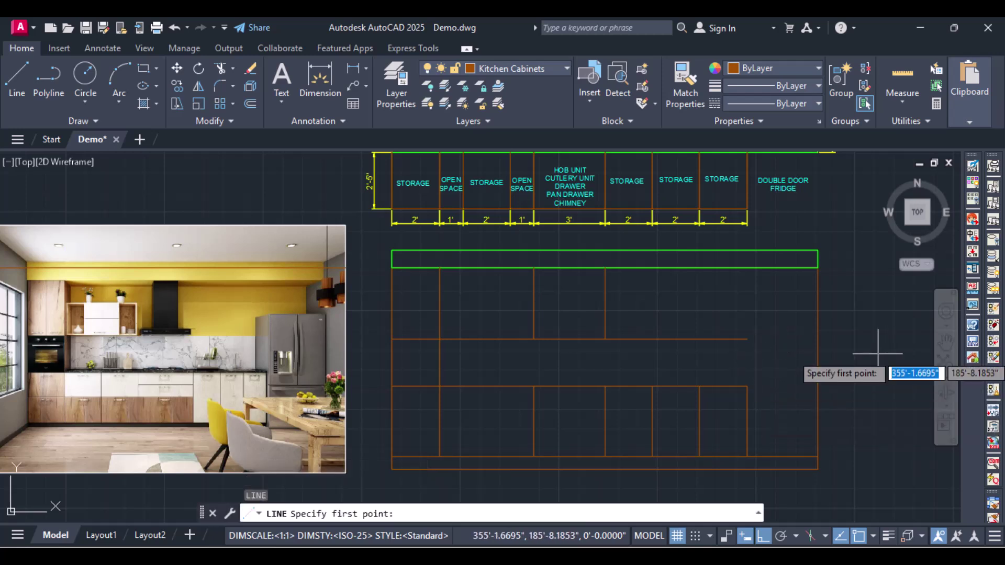
left_click(747, 386)
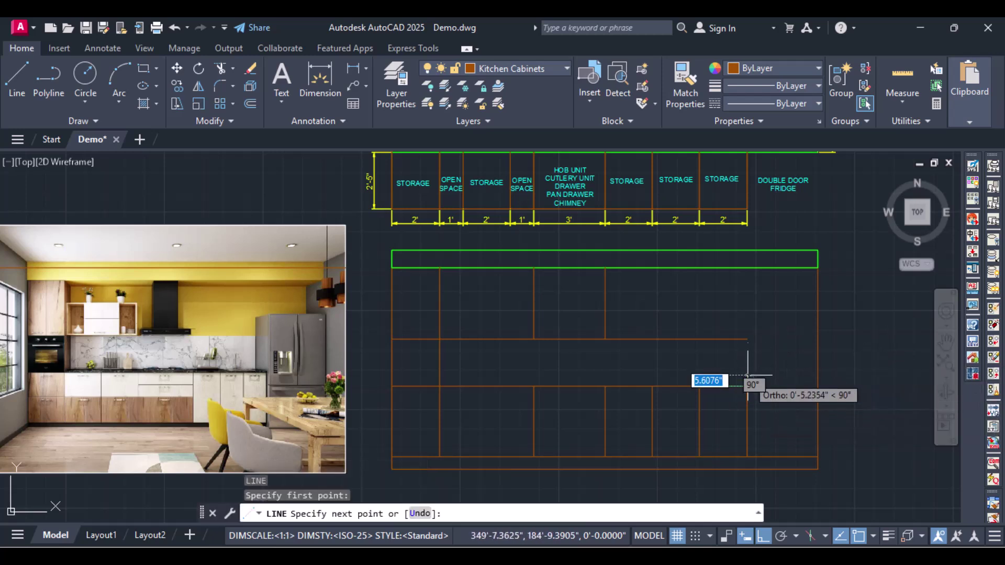
left_click(747, 340)
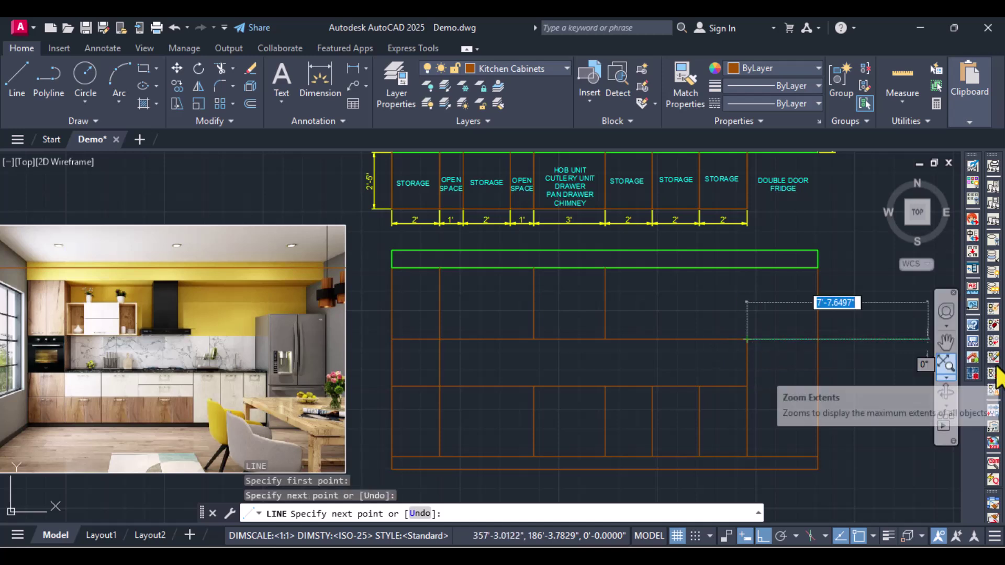
key("Return")
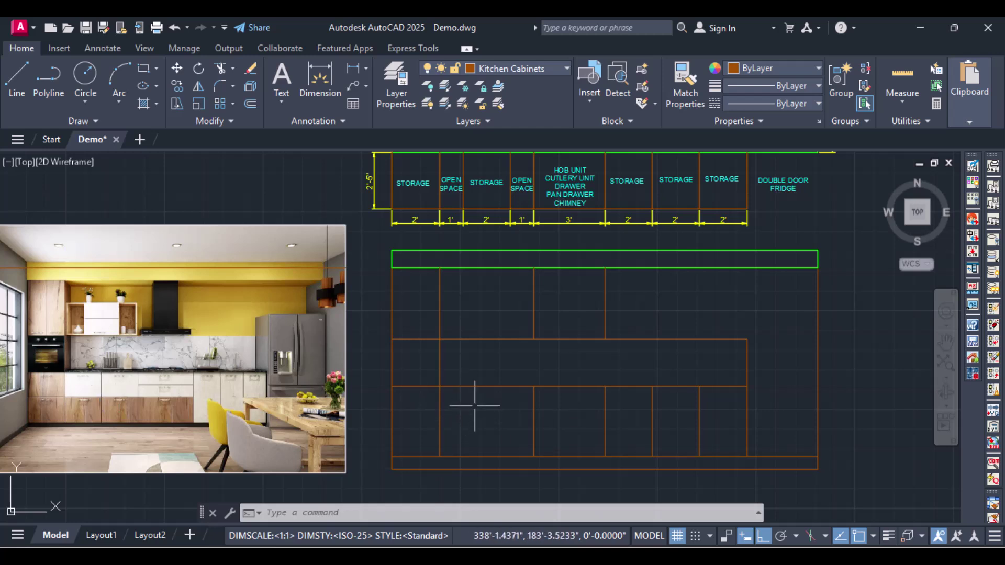
Draw a vertical line midway between the tall storage unit and hob unit, from the countertop line perpendicular to the skirting line.
type("l")
key("Return")
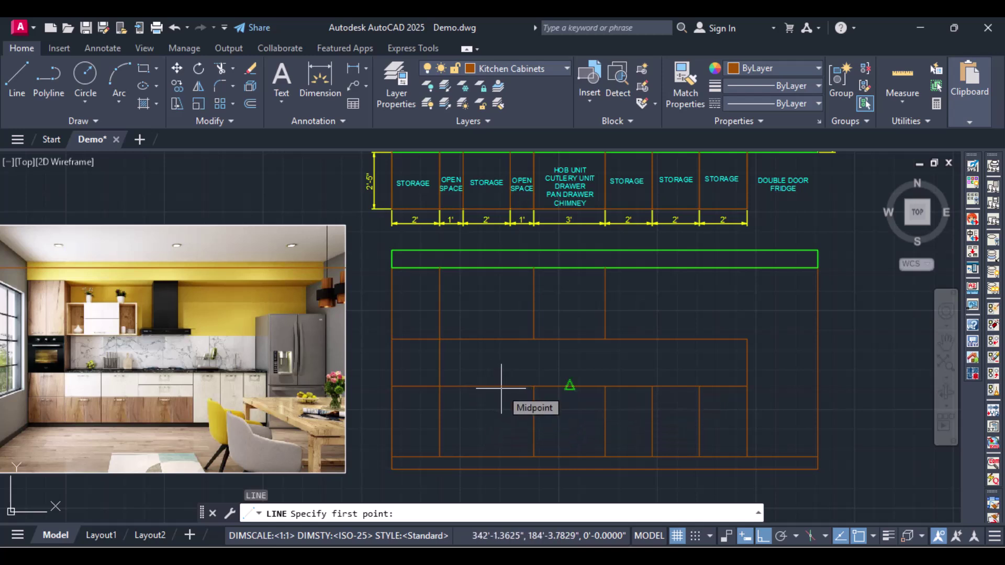
right_click(501, 391, "shift")
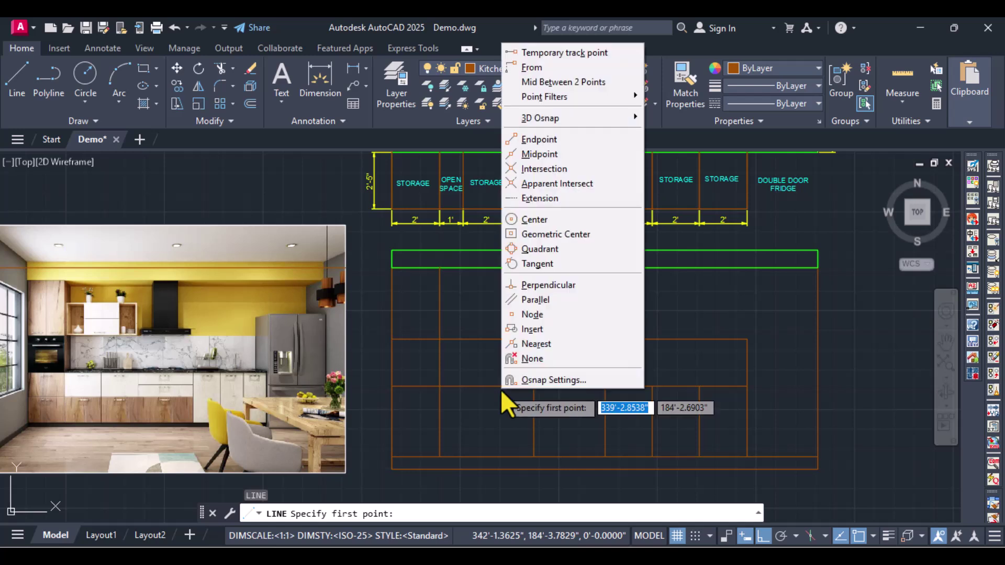
left_click(560, 87)
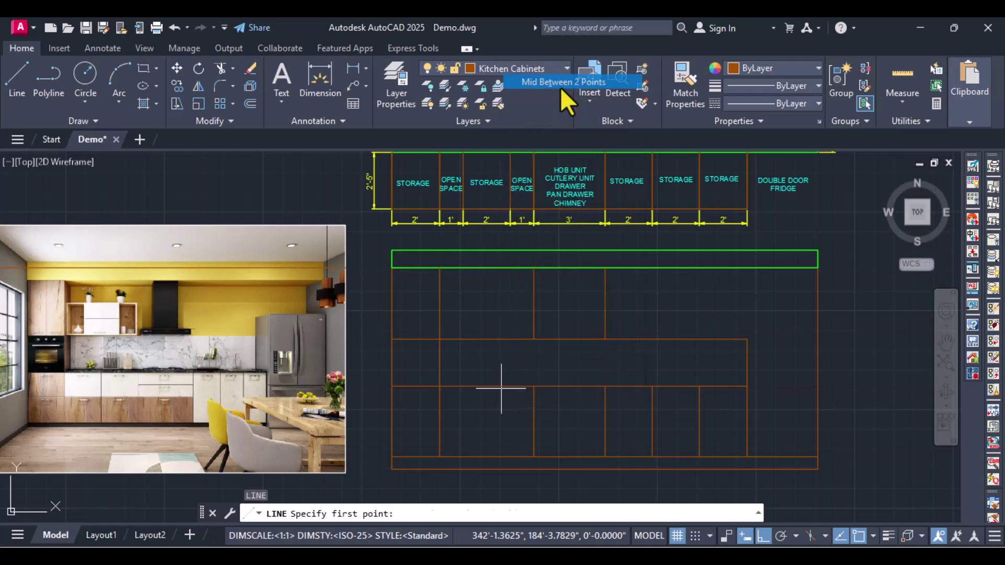
left_click(440, 386)
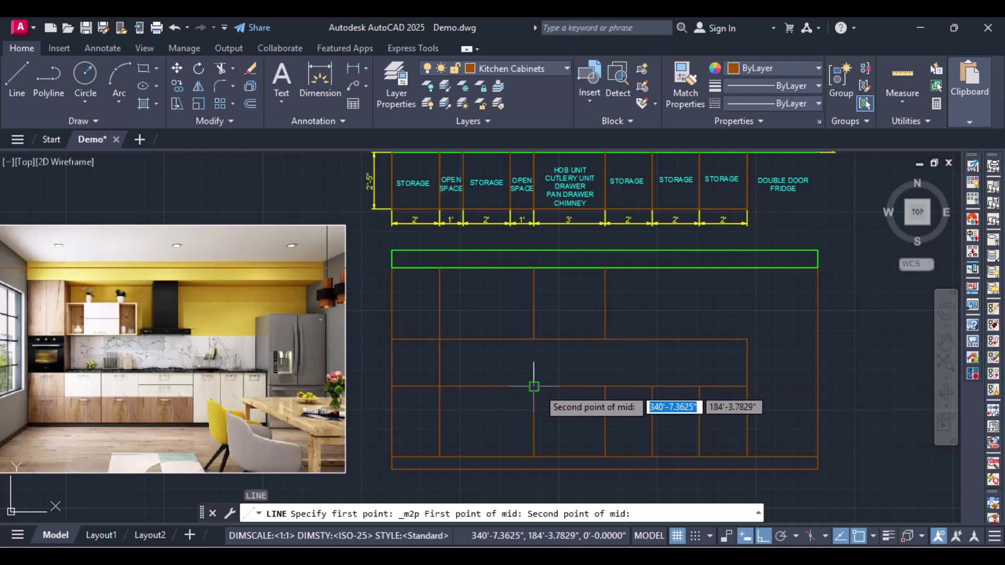
left_click(534, 386)
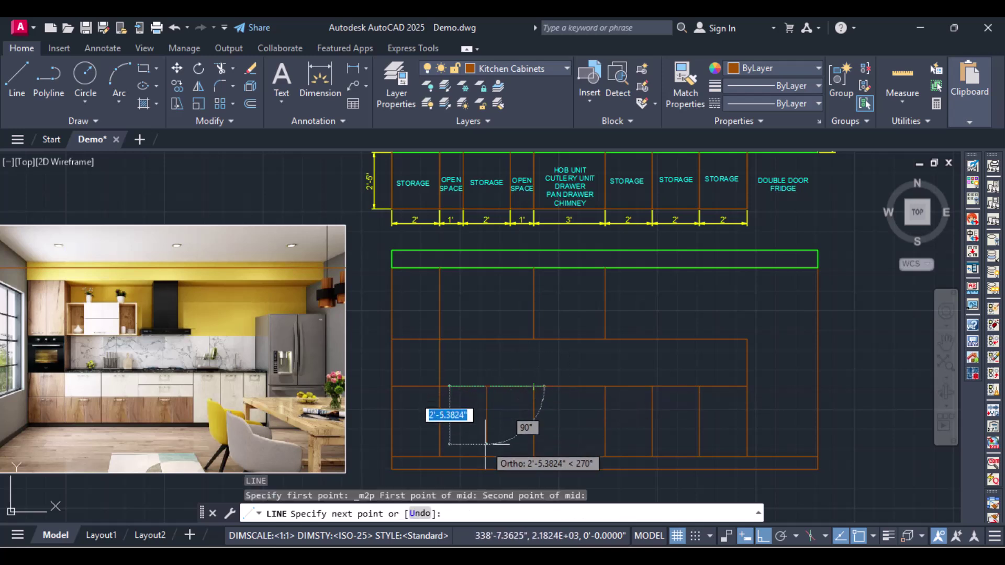
type("per")
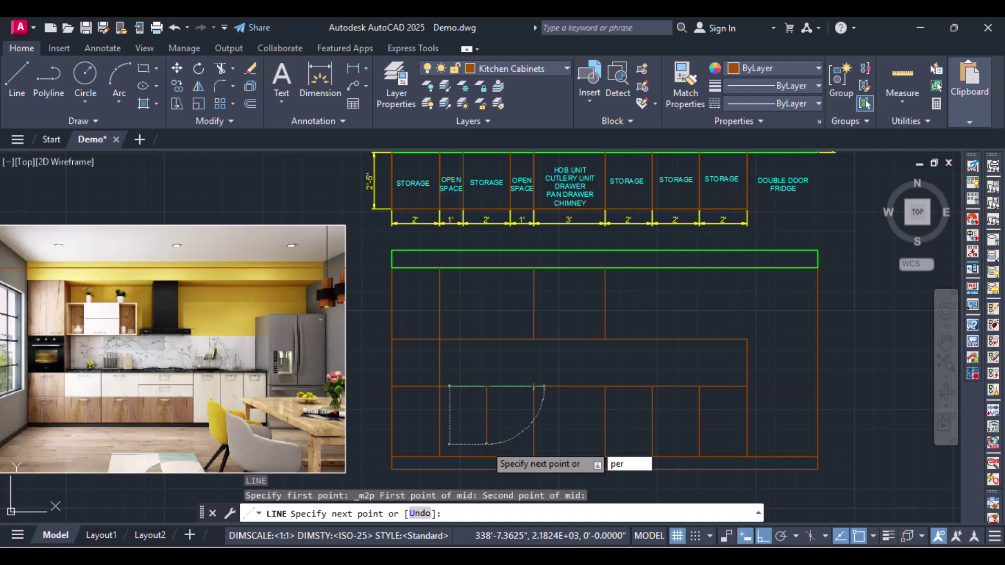
key("Return")
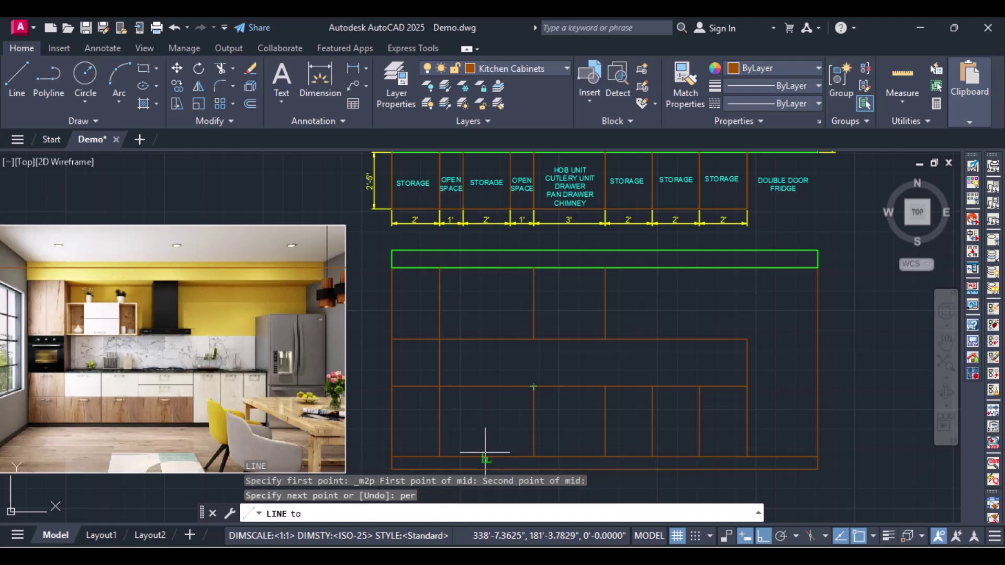
left_click(485, 457)
key("Return")
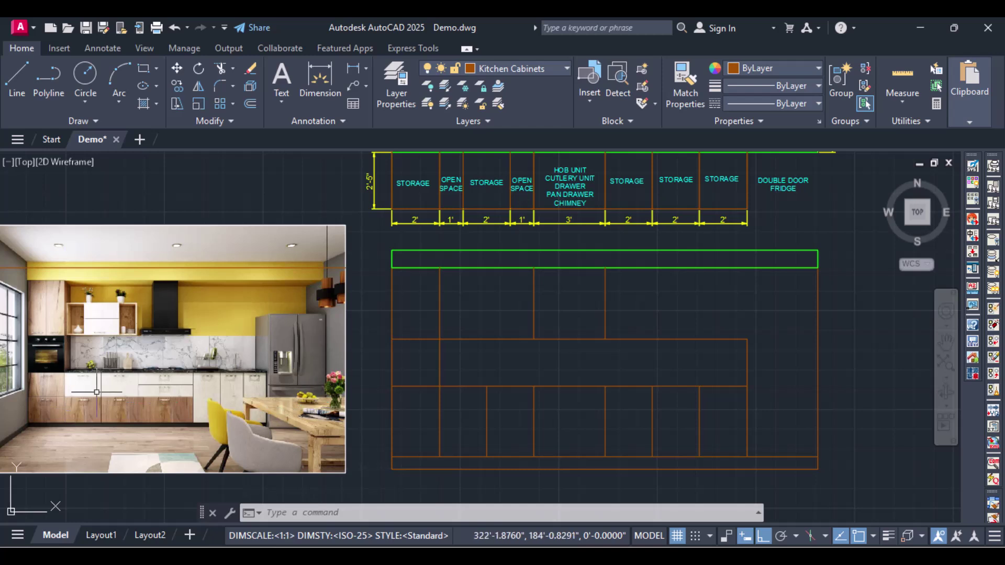
Draw a horizontal line at mid-height of the base cabinets, from the elevation's outer edge at the tall unit to the hob unit's far side.
type("l")
key("Return")
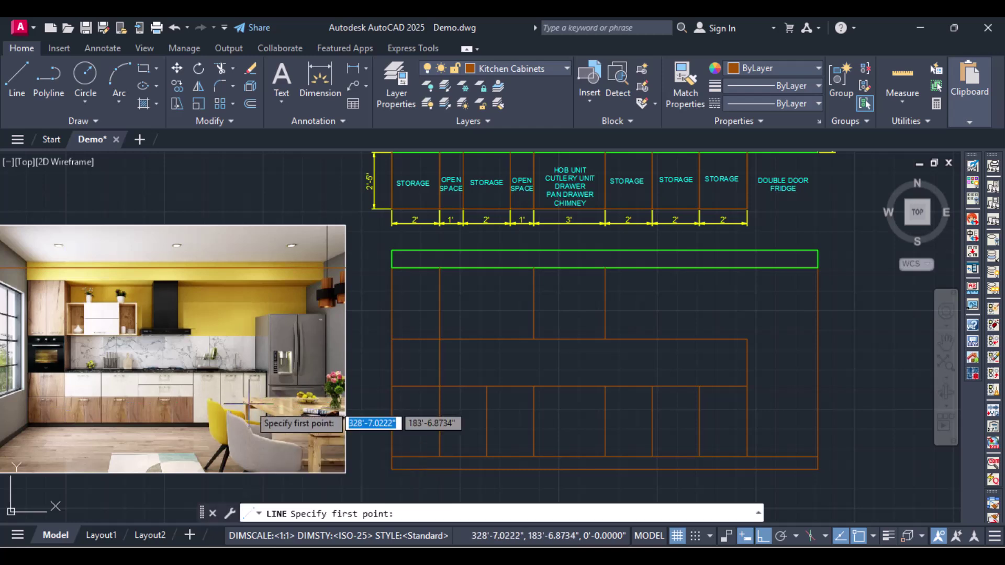
right_click(392, 404, "shift")
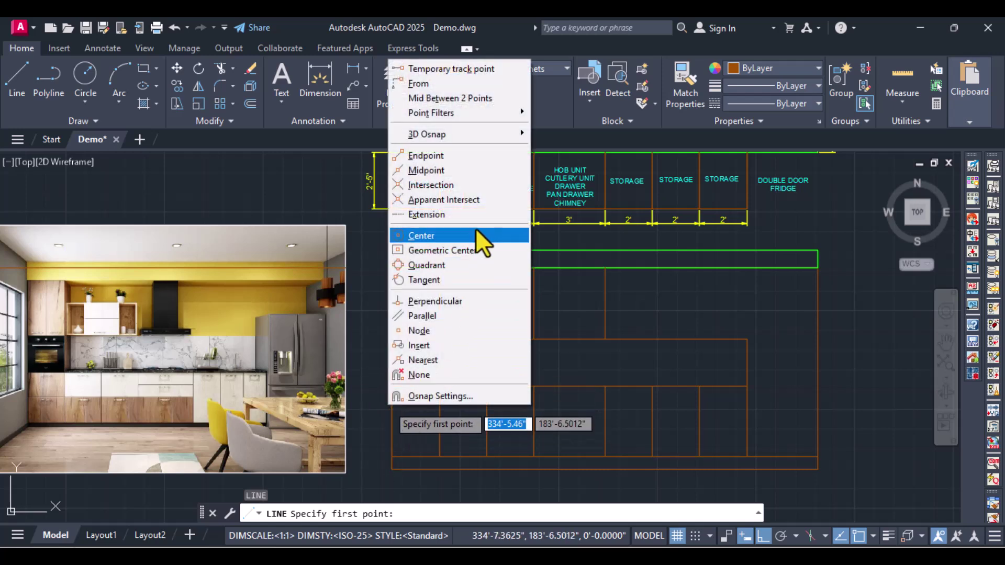
left_click(472, 99)
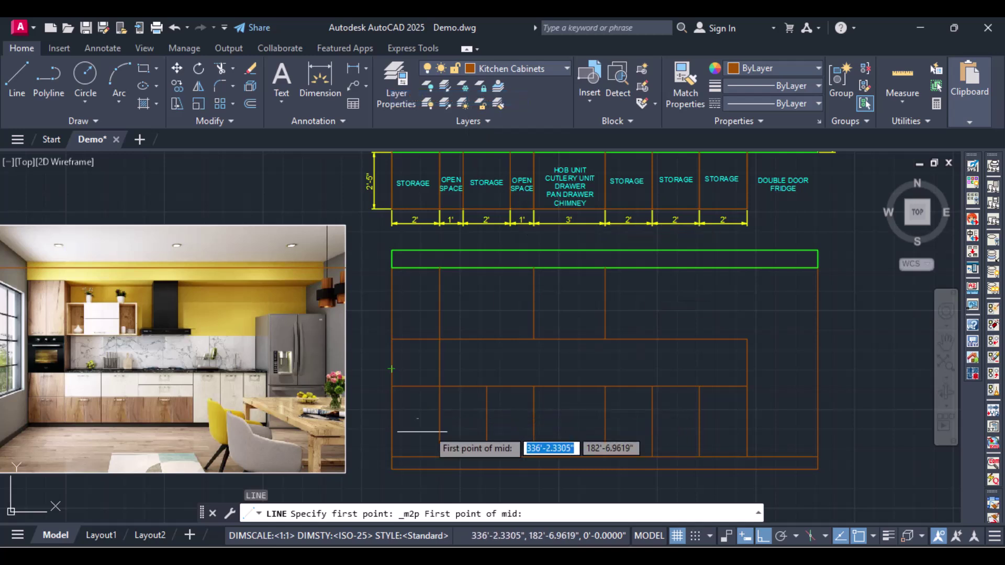
left_click(391, 458)
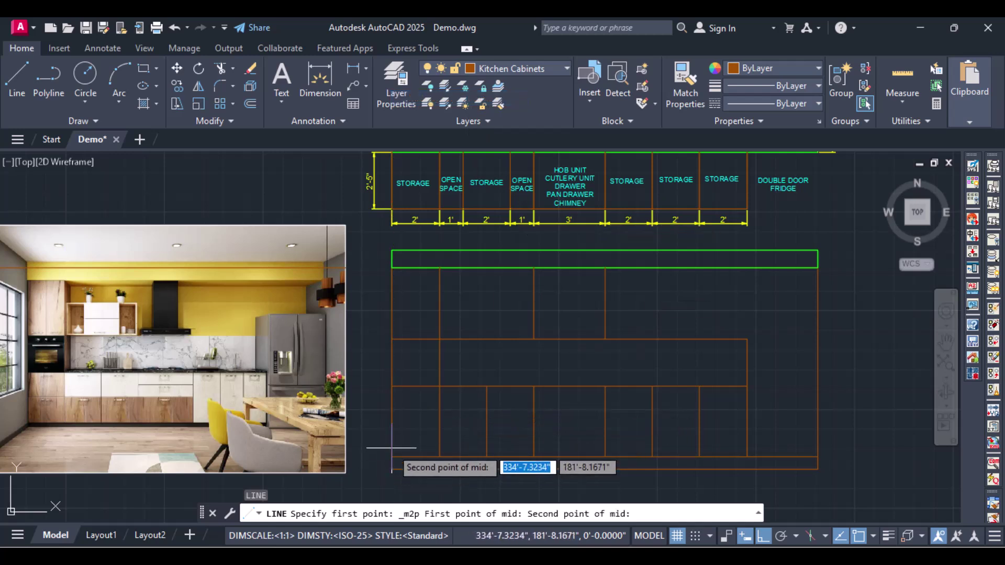
left_click(392, 387)
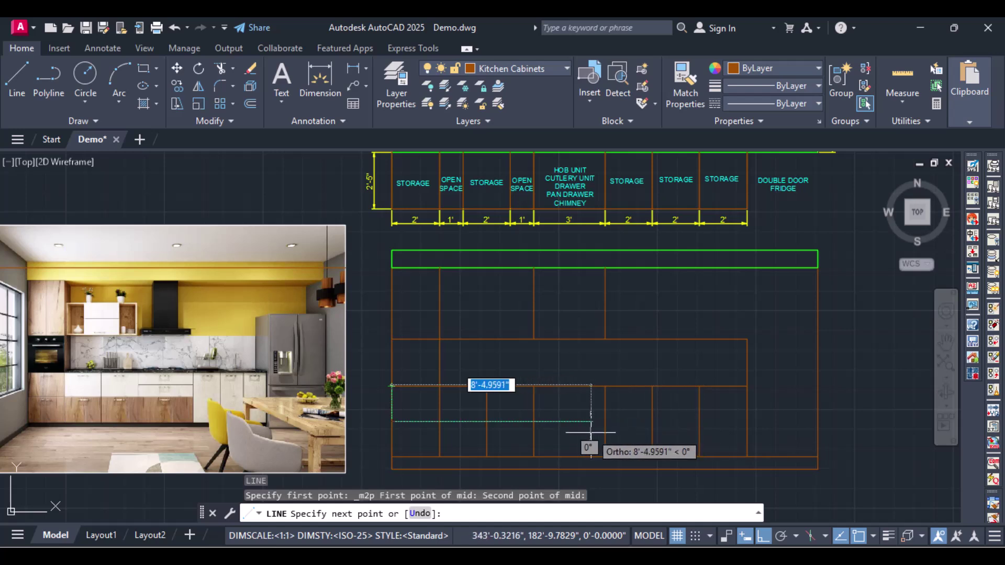
type("er")
key("Return")
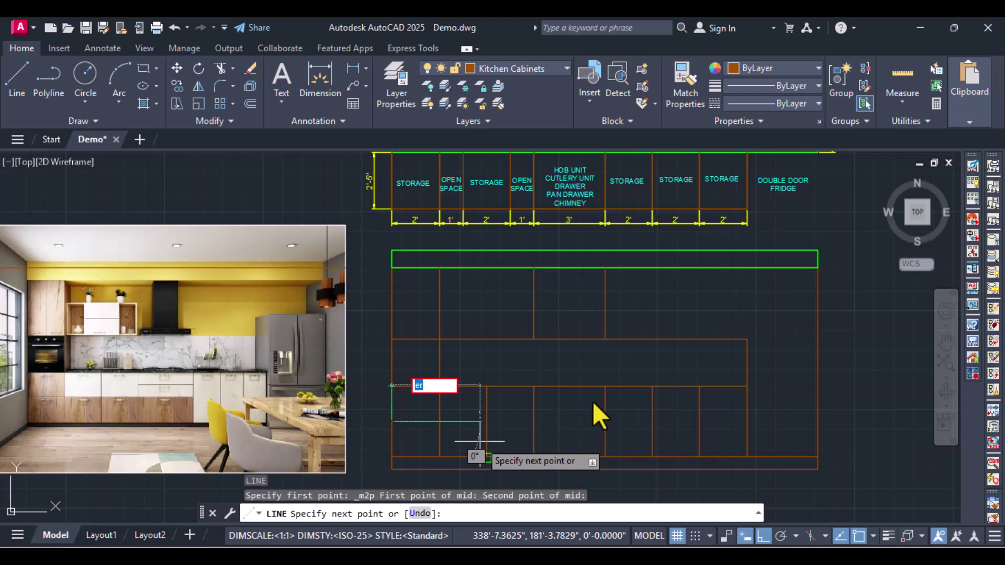
type("per")
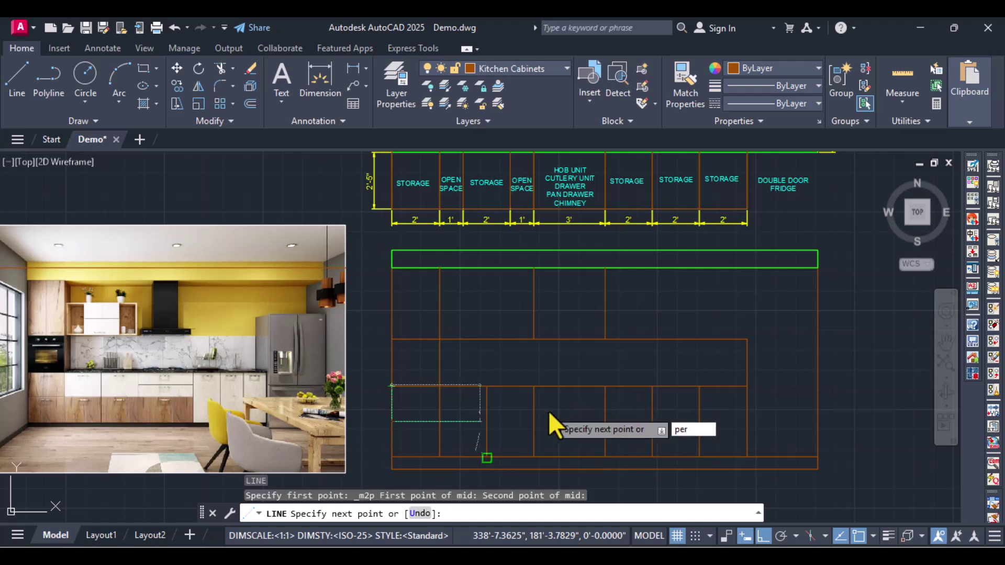
key("Return")
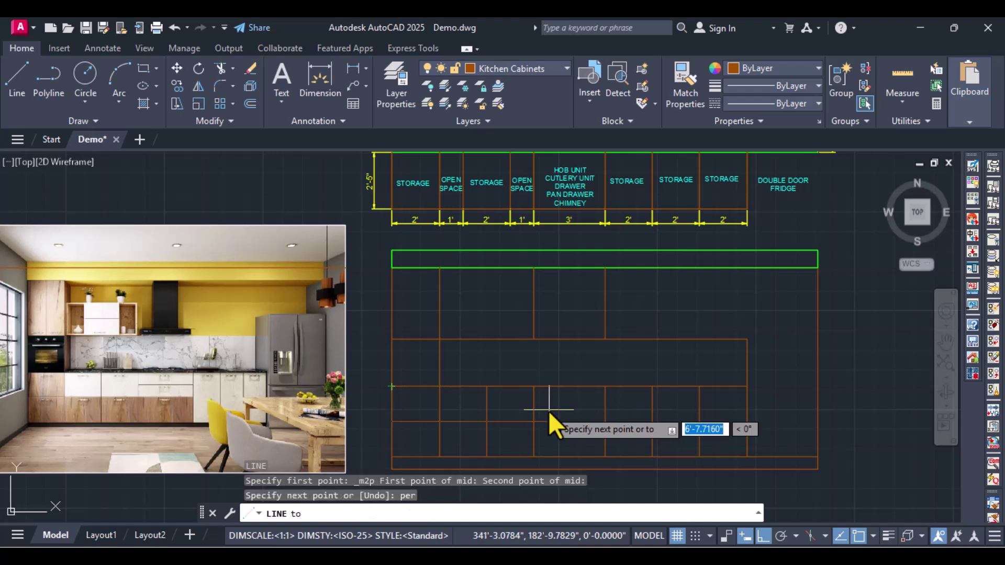
left_click(601, 423)
key("Return")
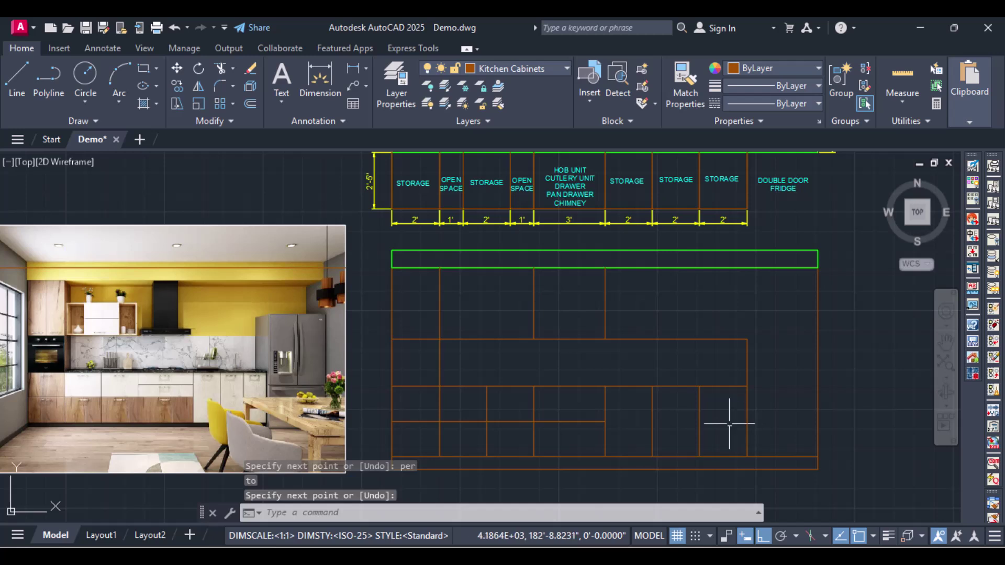
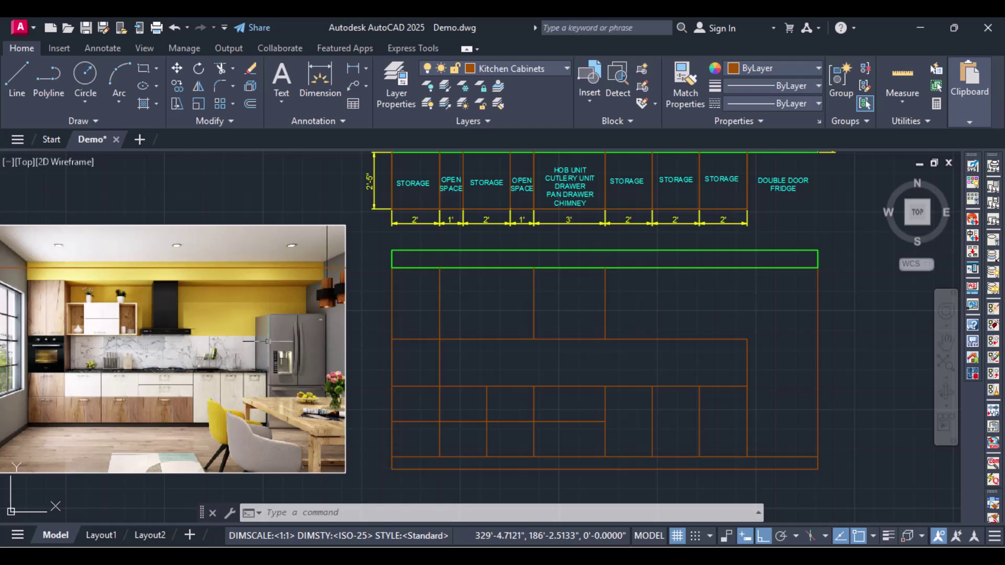
Offset the countertop line 2.5" upward to give the countertop its thickness.
type("Offset")
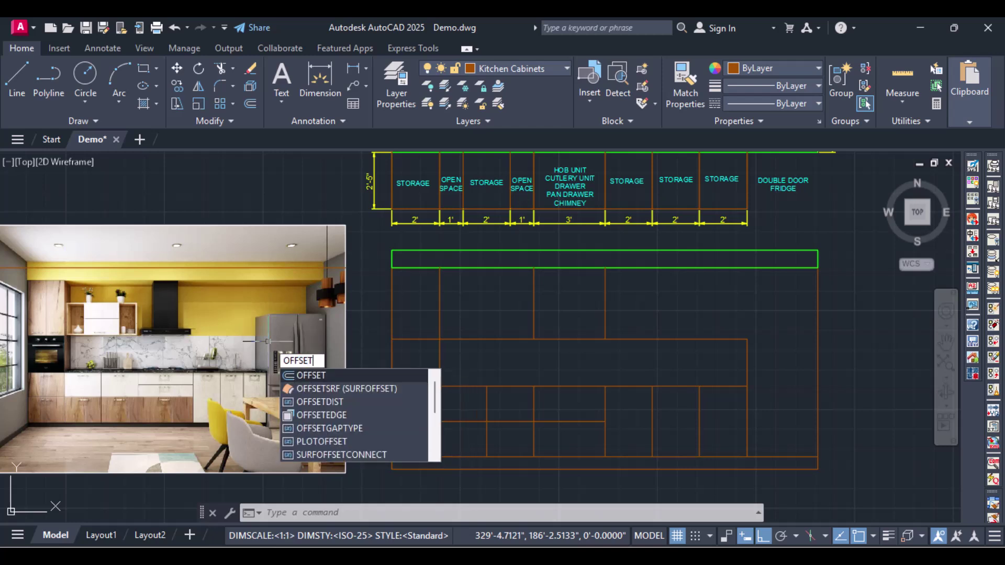
key("Return")
type("2.5\"")
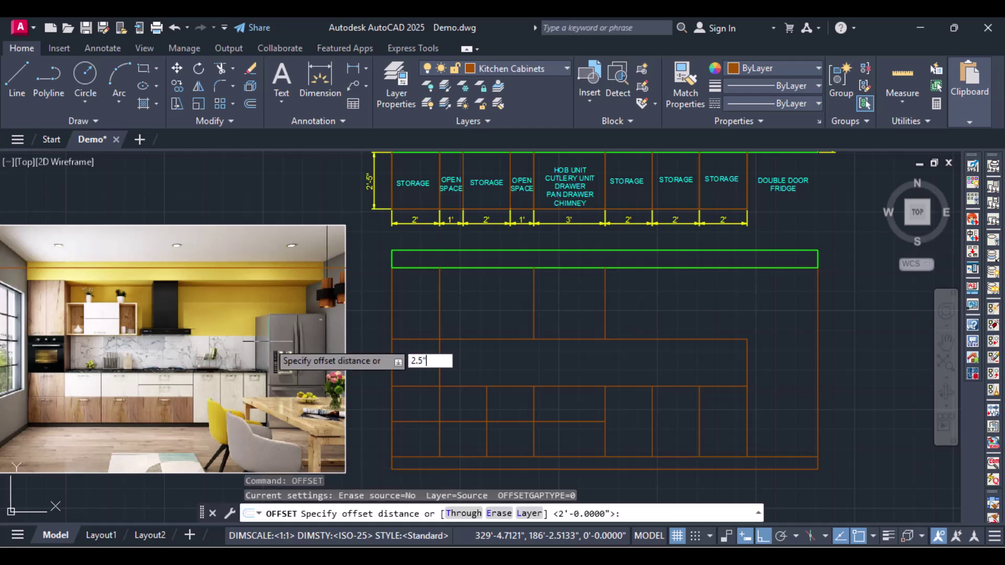
key("Return")
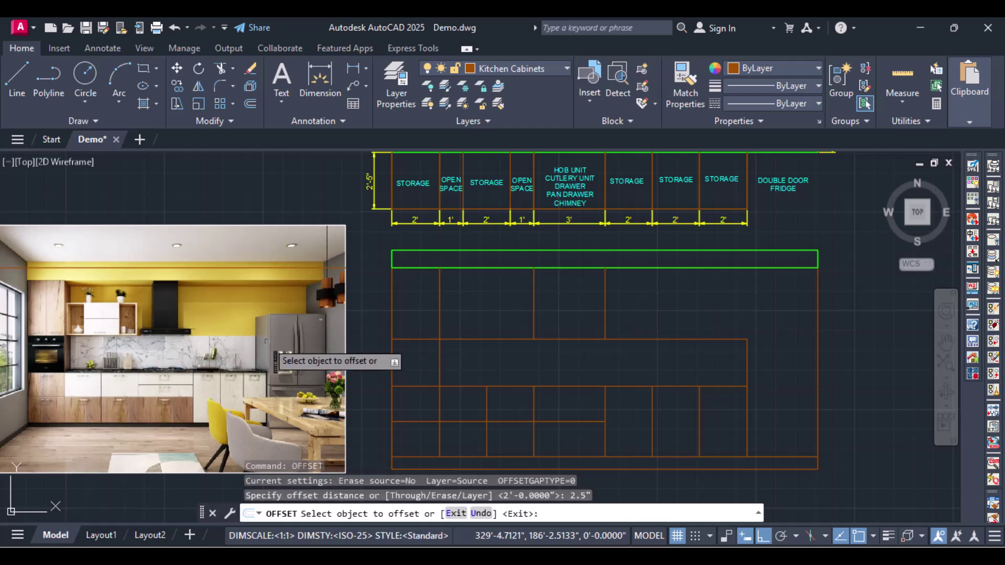
left_click(629, 383)
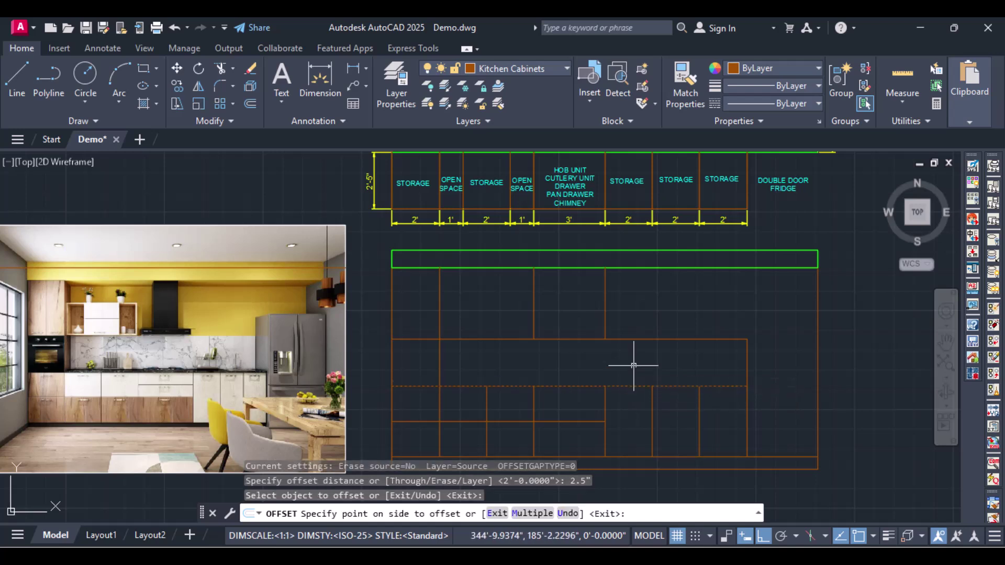
left_click(635, 363)
key("Return")
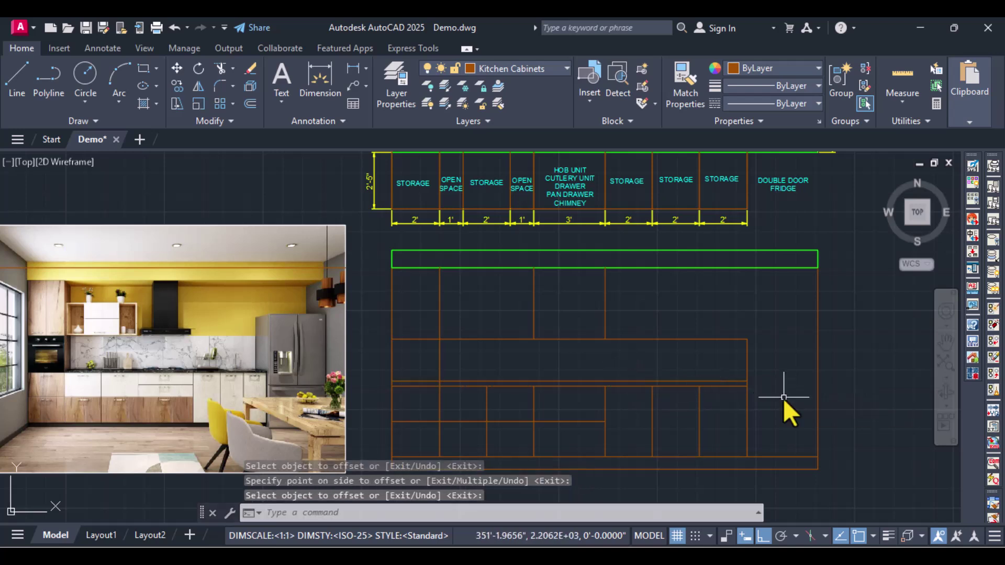
Trim the part of the countertop's upper line that crosses the tall storage unit.
type("tr")
key("Return")
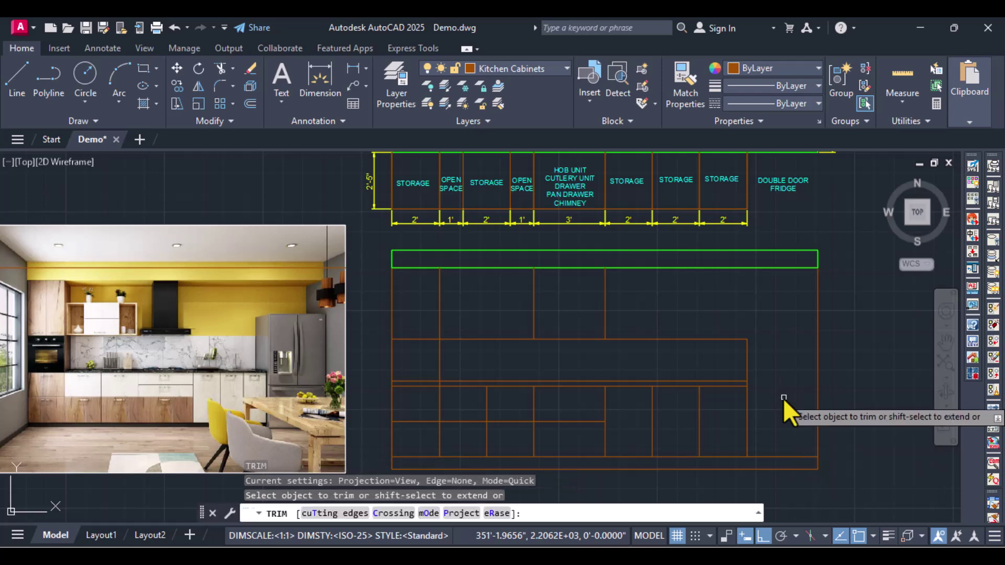
left_click(423, 380)
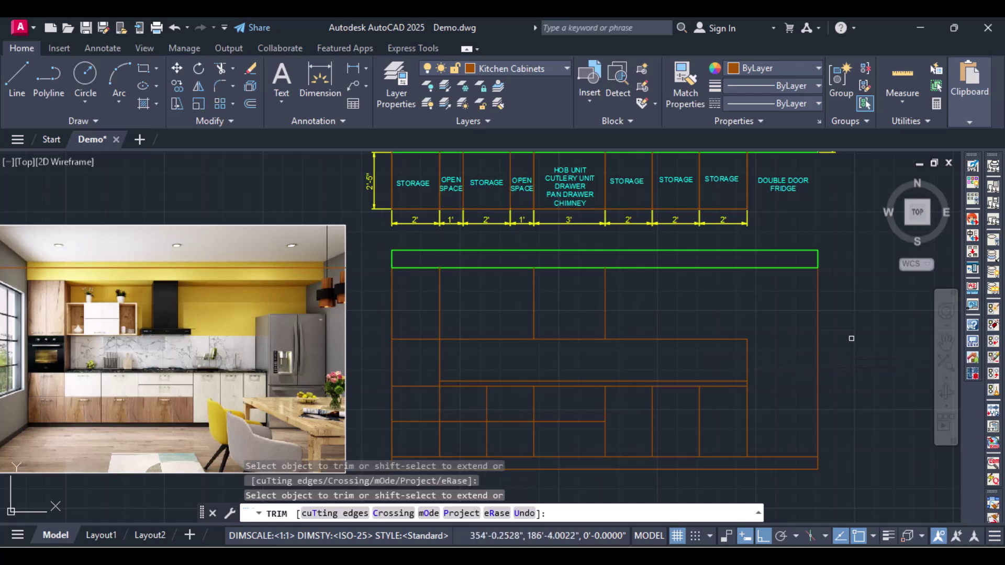
key("Return")
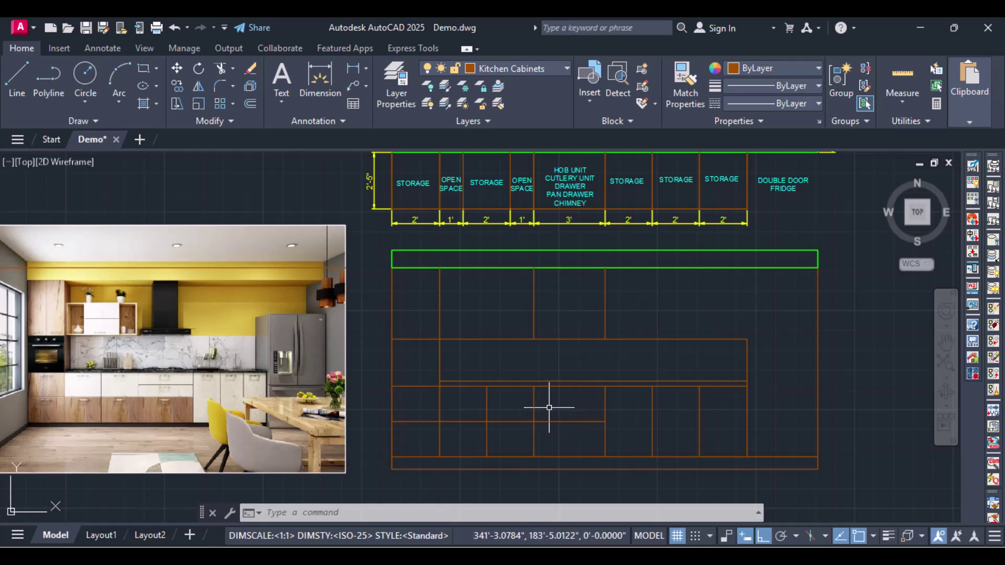
Draw a horizontal drawer line across the hob base unit, midway between the mid-height line and the countertop's lower line.
type("l")
key("Return")
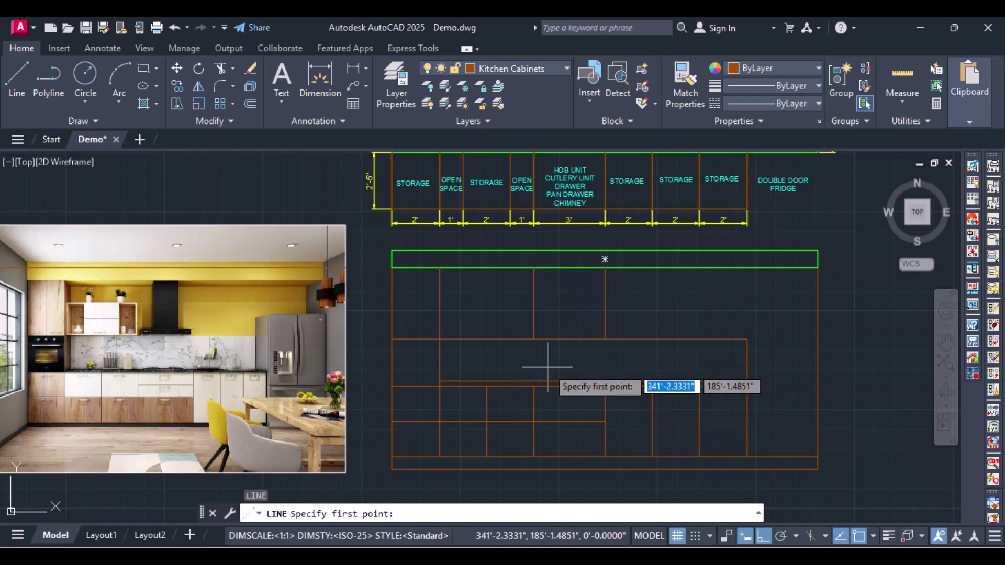
right_click(552, 408, "shift")
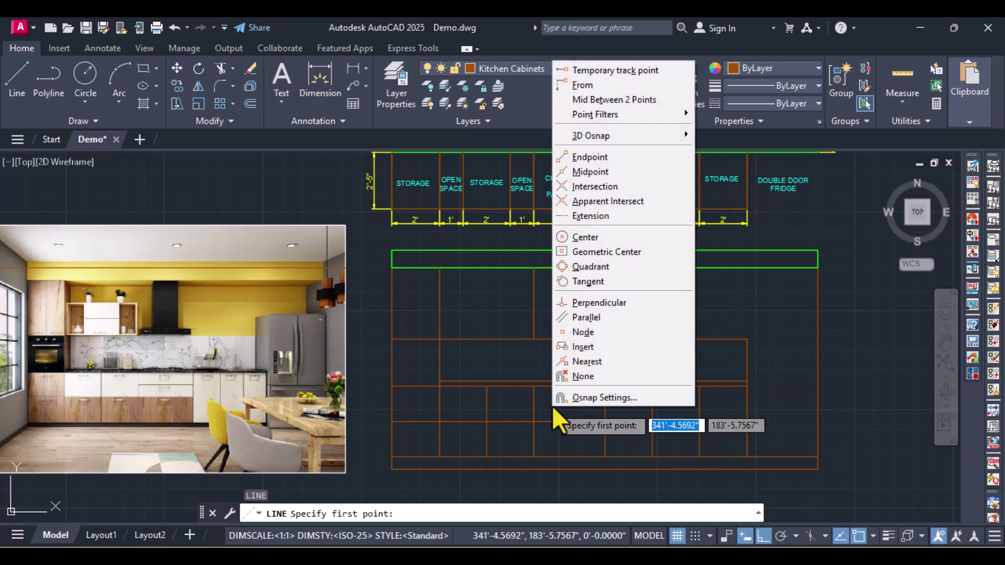
left_click(597, 99)
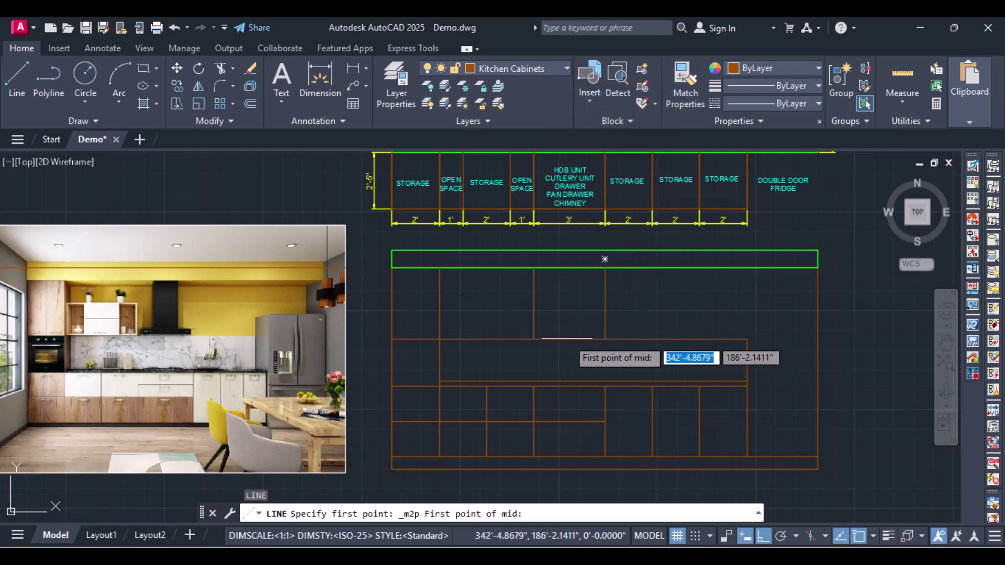
left_click(533, 420)
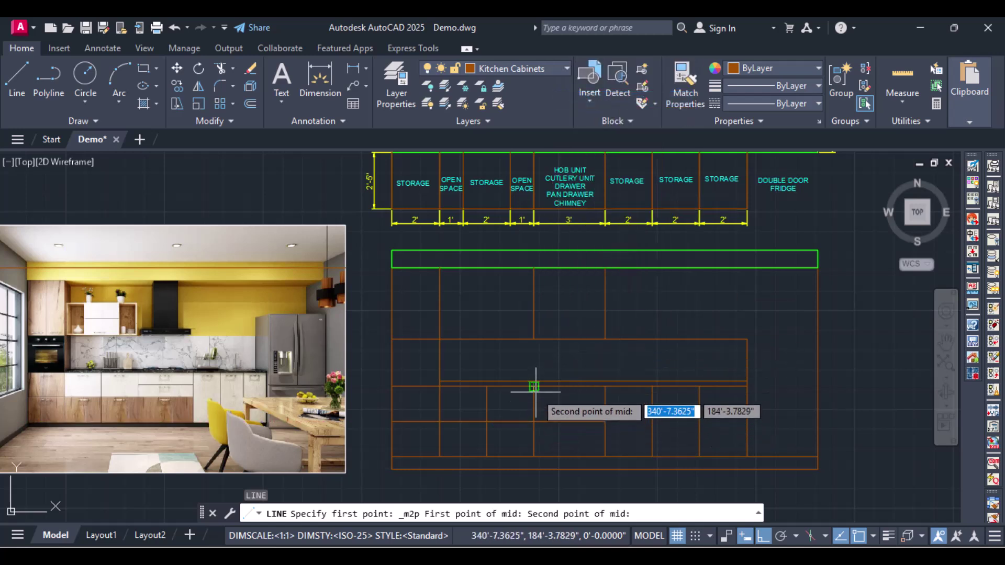
left_click(534, 388)
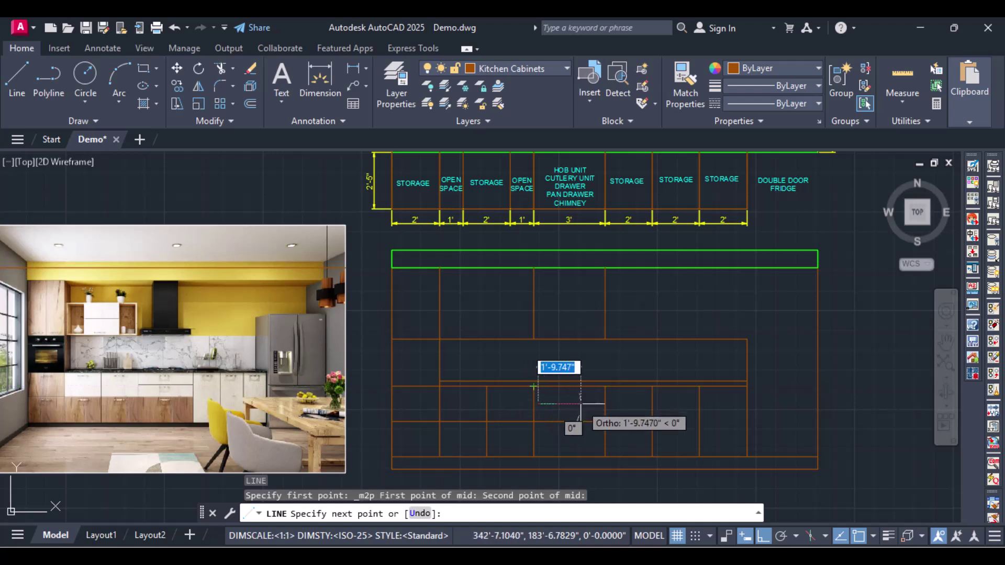
type("per")
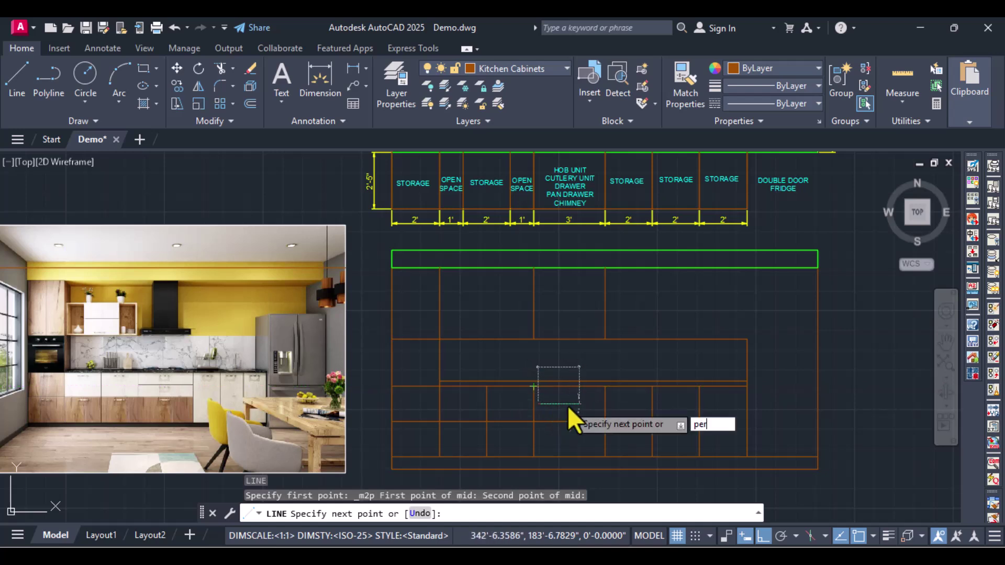
key("Return")
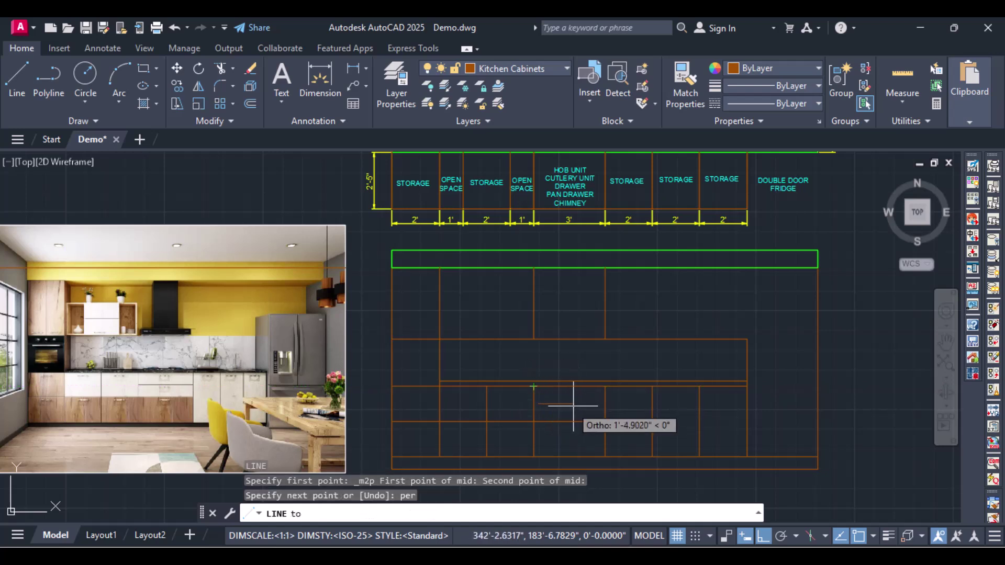
left_click(610, 408)
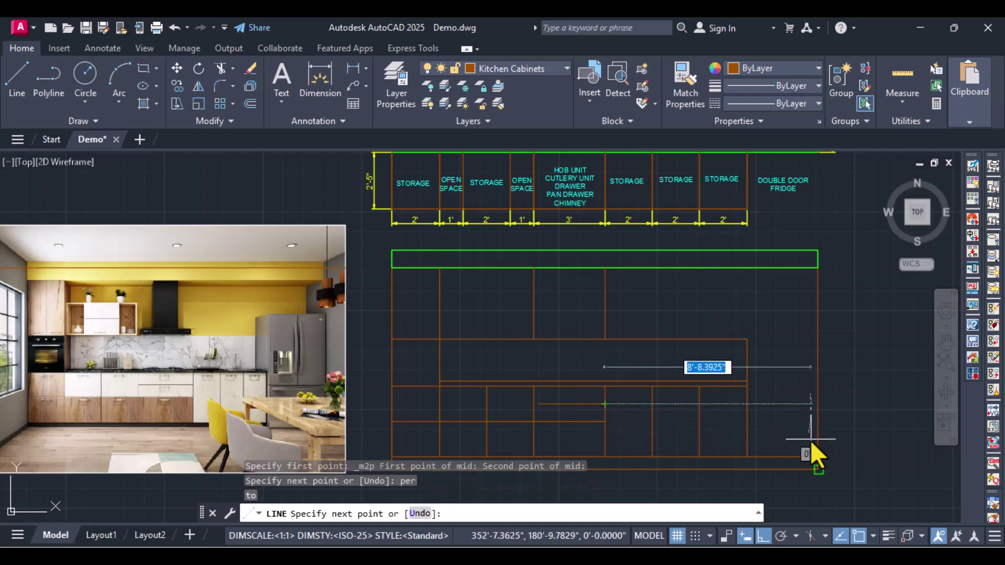
key("Return")
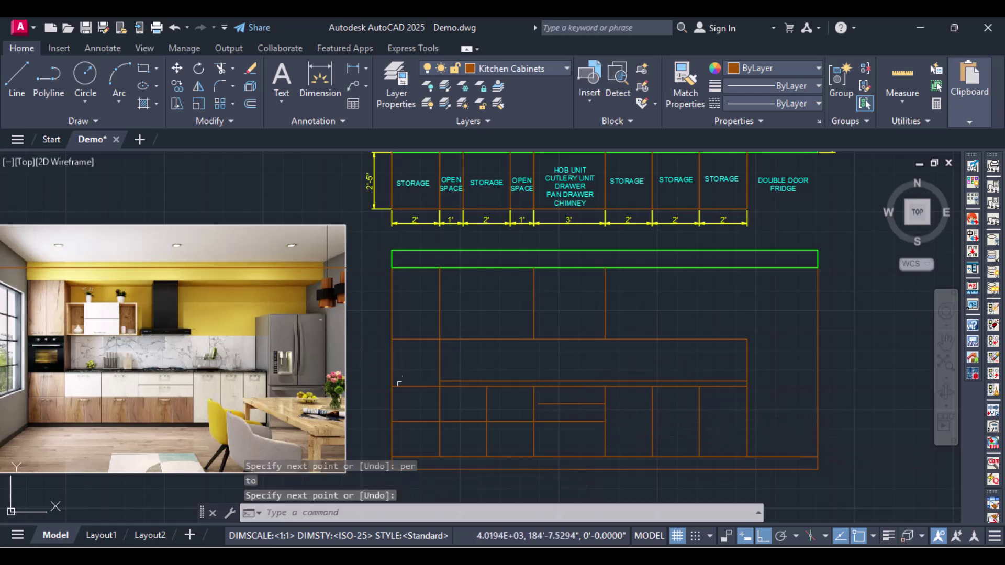
Extend the short drawer line in the hob base unit to the unit's near-side divider.
scroll(562, 396, "up", 2)
type("E")
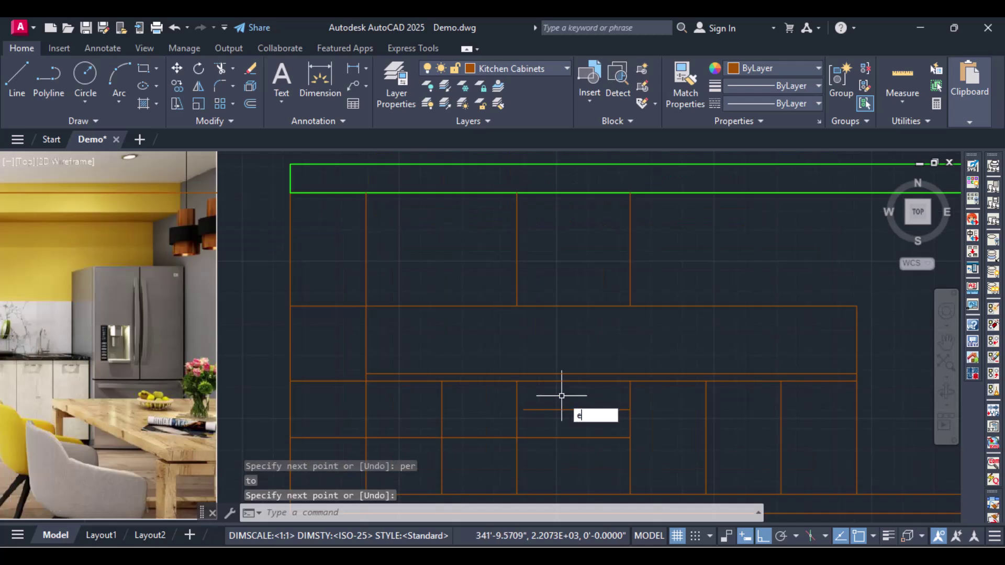
type("x")
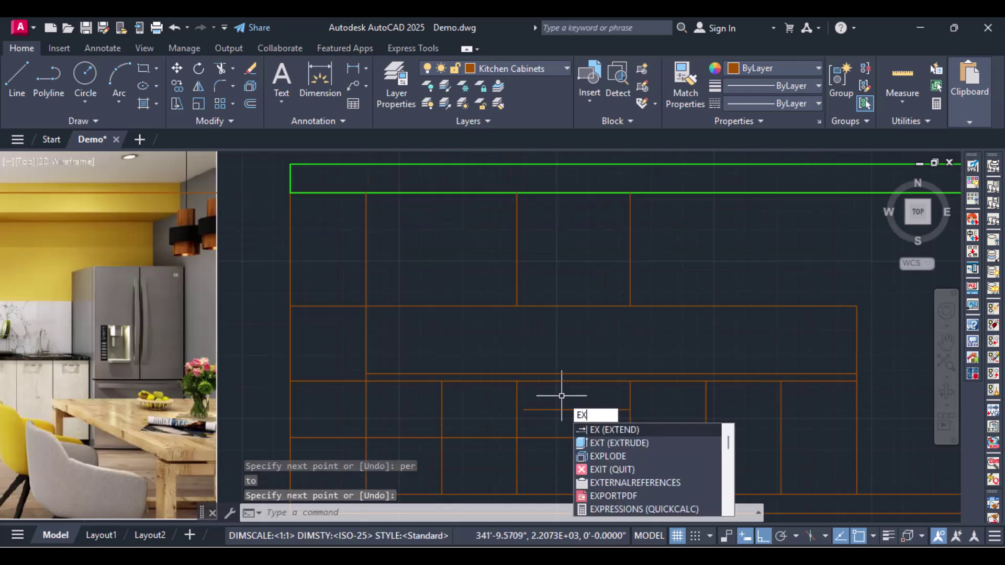
left_click(603, 432)
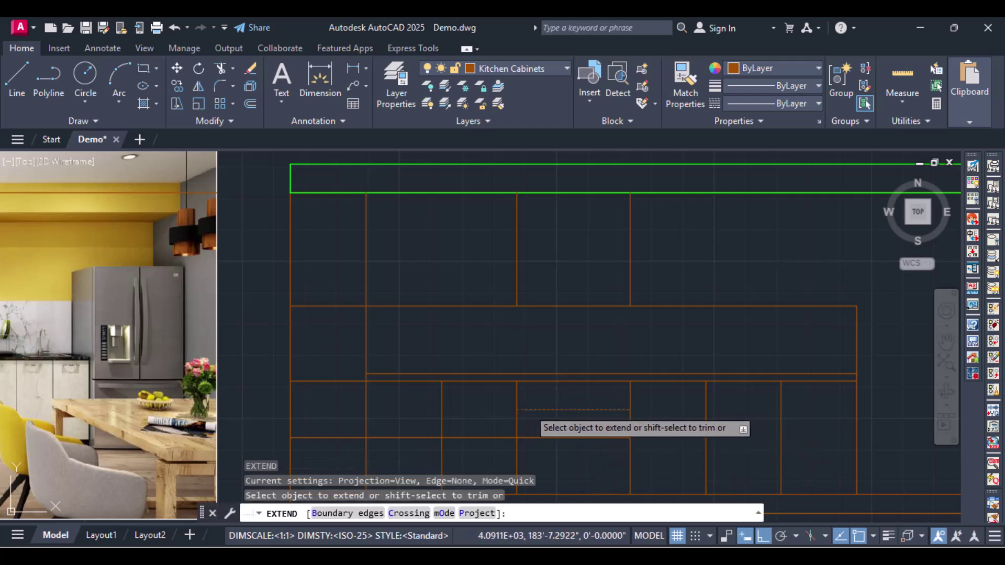
left_click(524, 409)
key("Return")
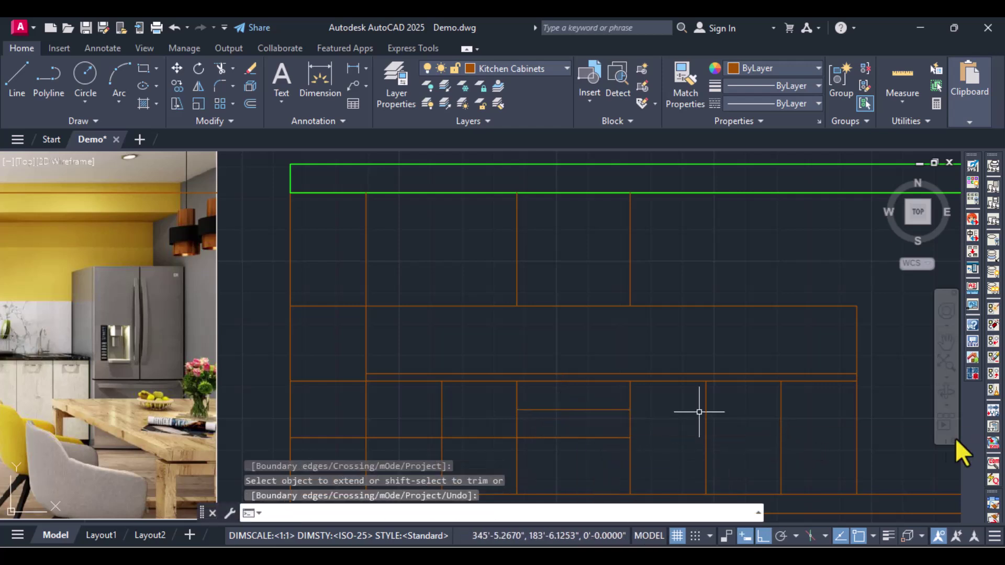
Draw a vertical door line through the middle of the tall unit's upper cabinet, from its lower line perpendicular to the green band.
scroll(507, 396, "down", 2)
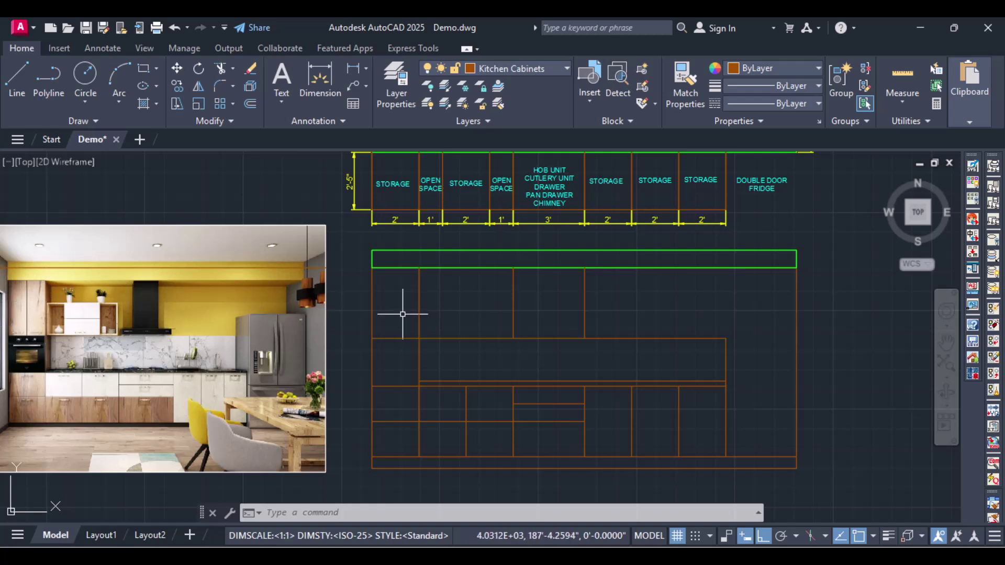
type("L")
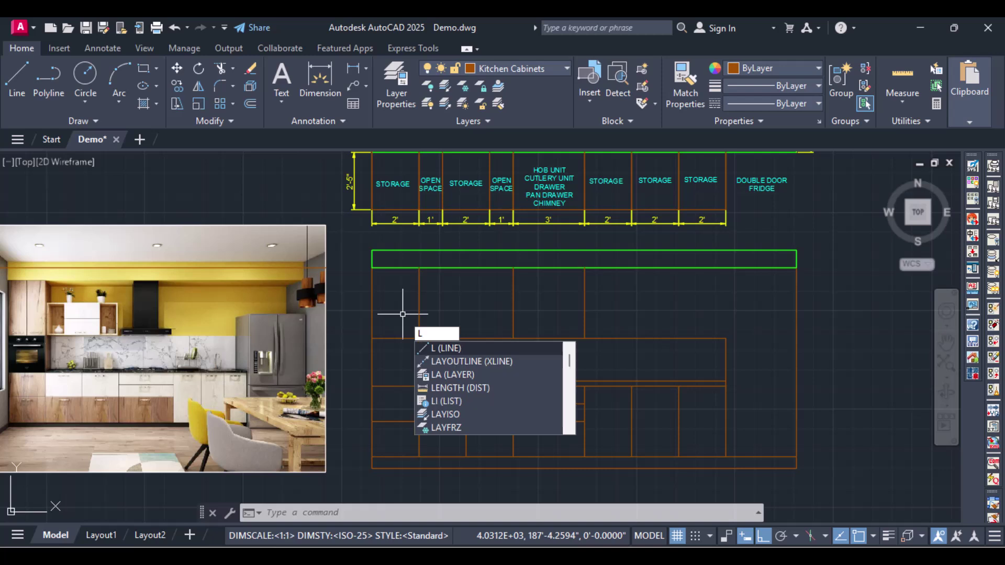
key("Return")
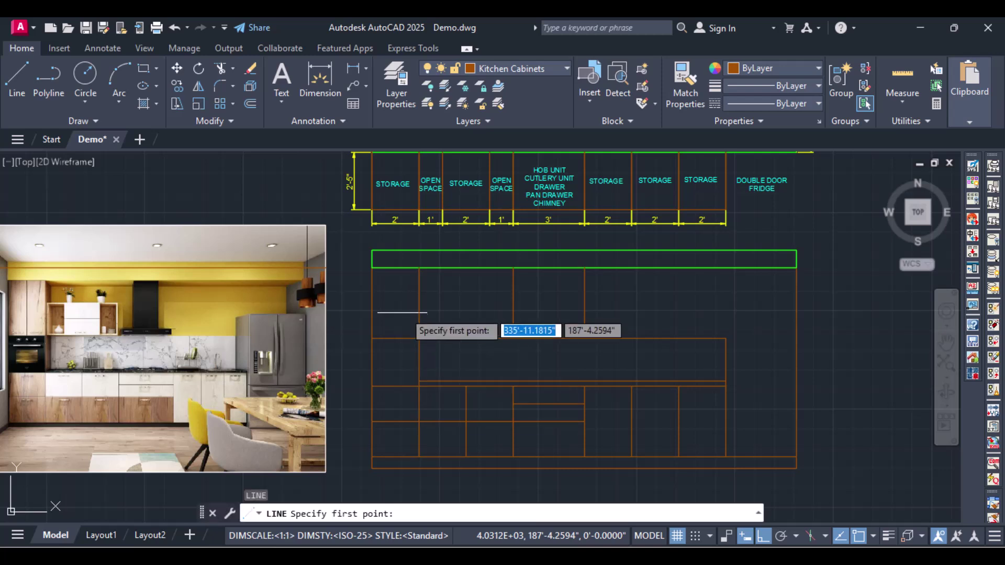
right_click(372, 339, "shift")
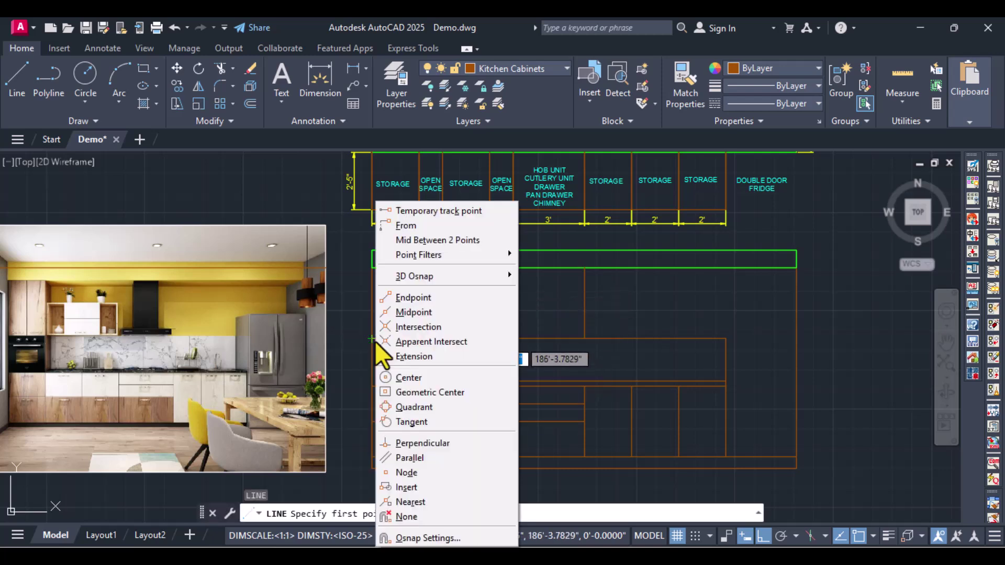
left_click(453, 239)
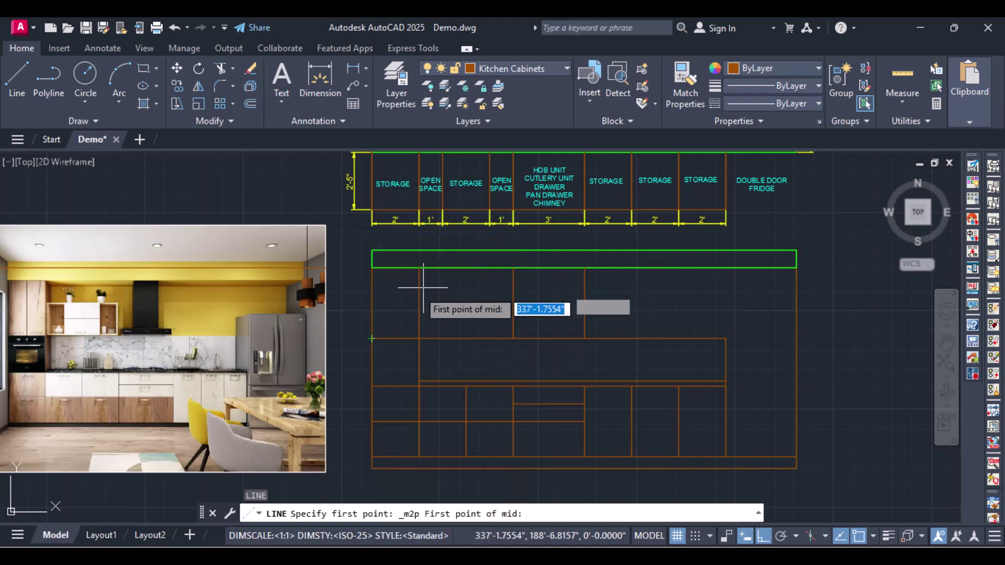
left_click(371, 338)
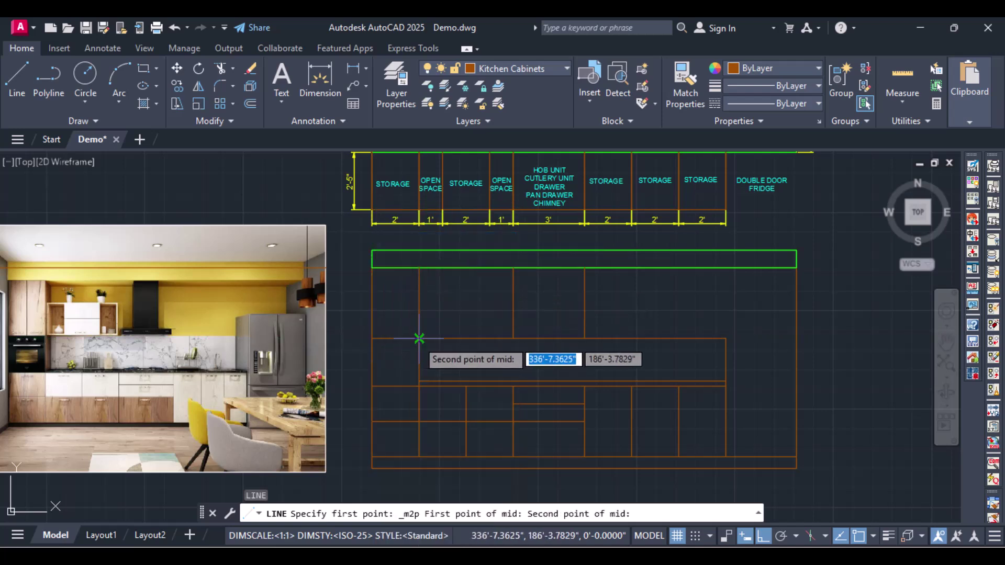
left_click(419, 339)
type("3")
type("er")
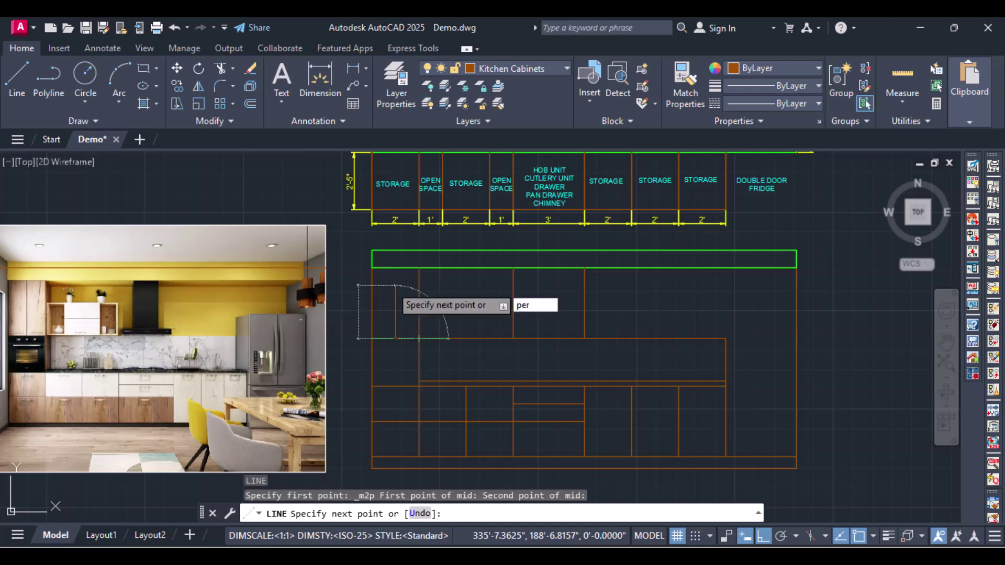
key("Return")
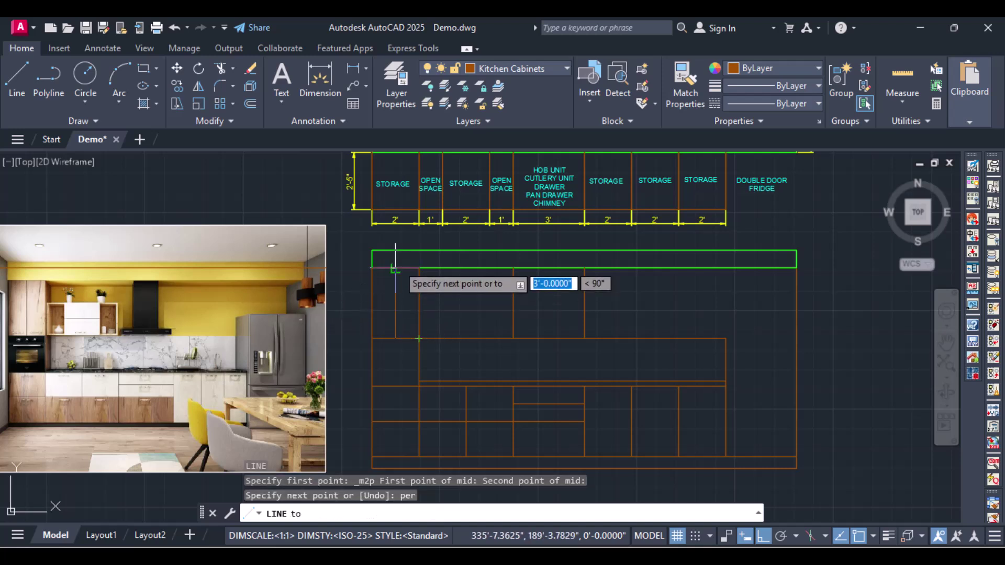
left_click(395, 267)
key("Return")
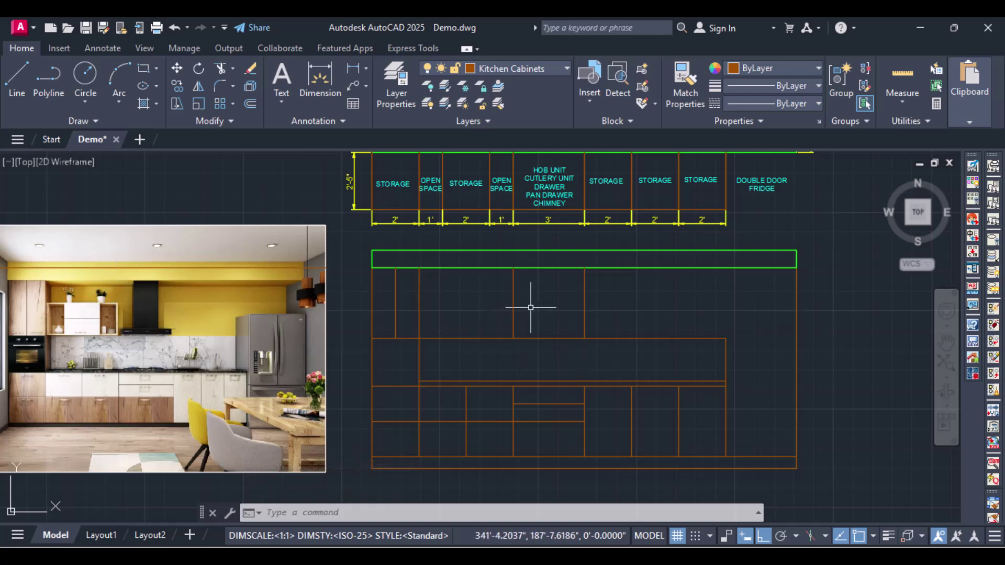
Offset the wall cabinets' lower horizontal line 2' upward.
type("OFFSET")
key("Return")
type("2")
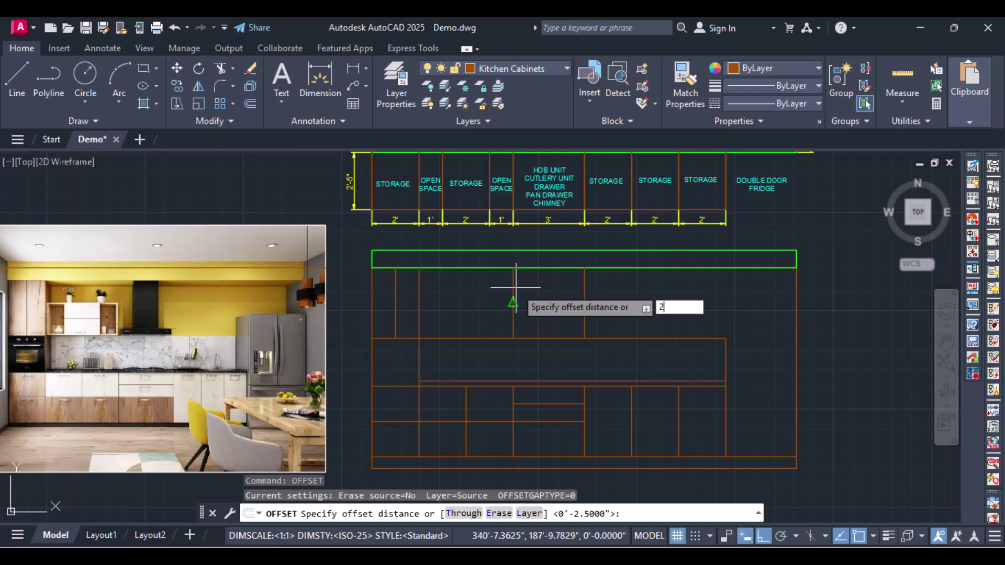
key("Return")
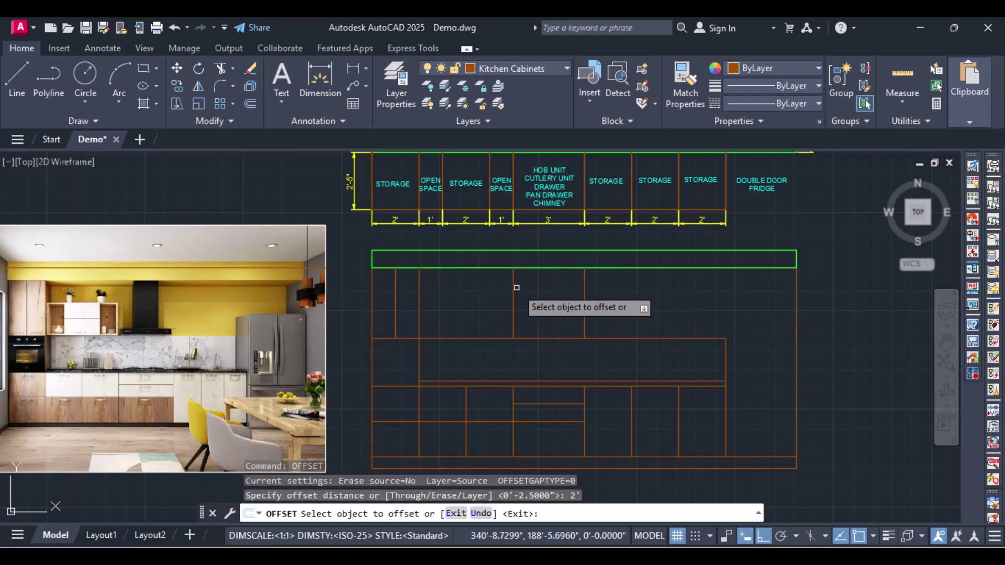
left_click(487, 338)
left_click(498, 292)
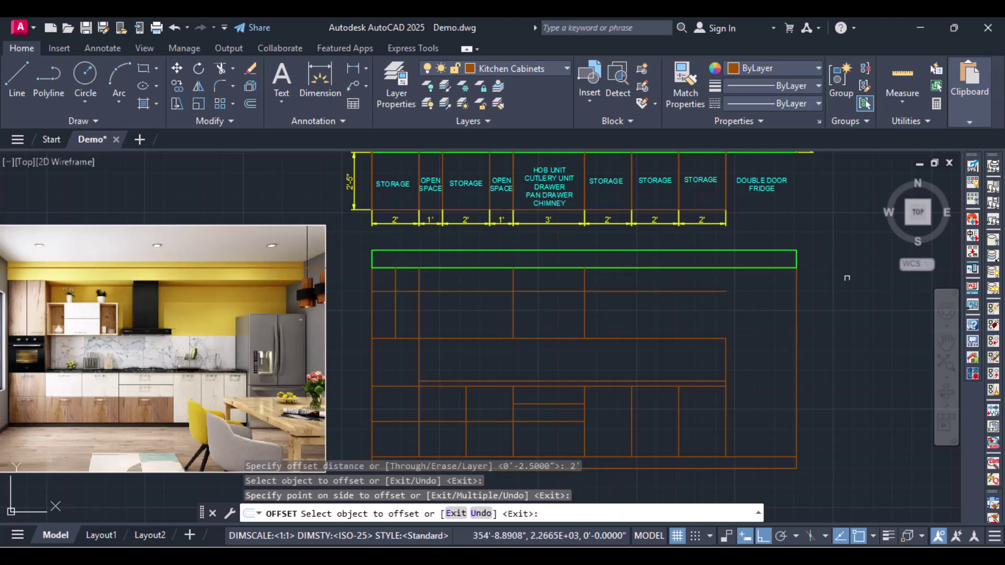
key("Return")
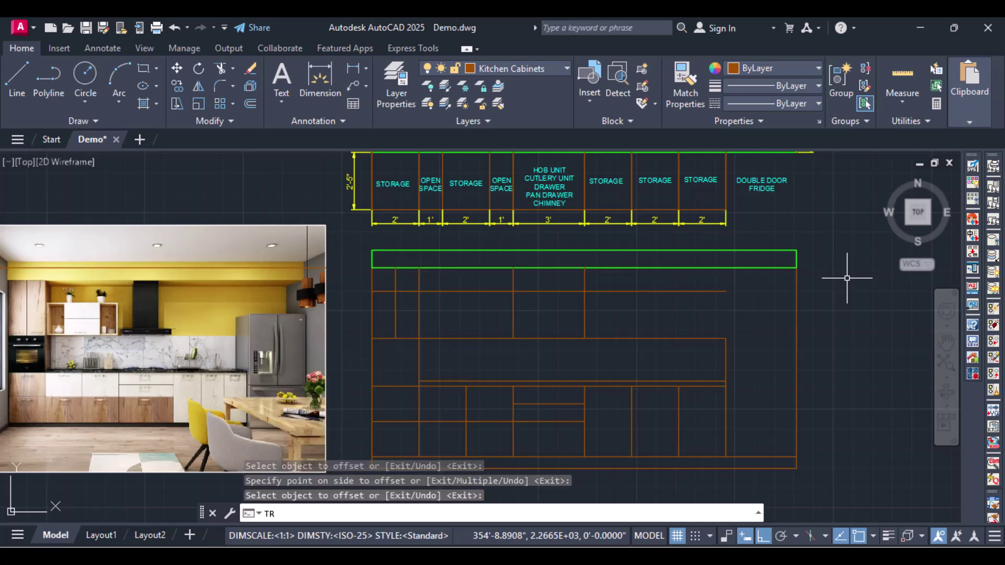
Trim the new upper wall-cabinet line, keeping only the part between the tall storage unit and the chimney bay.
type("TR")
key("Return")
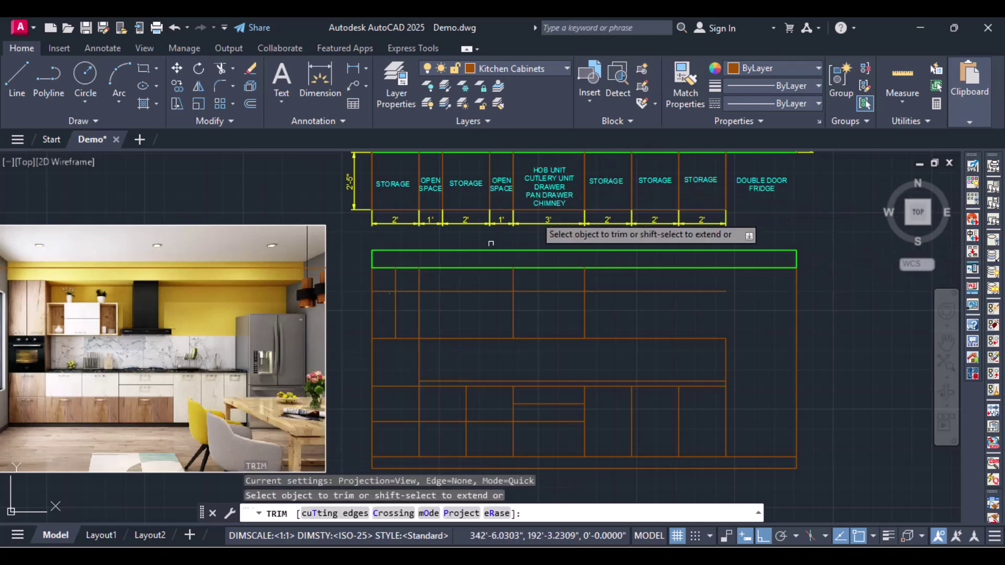
left_click(384, 287)
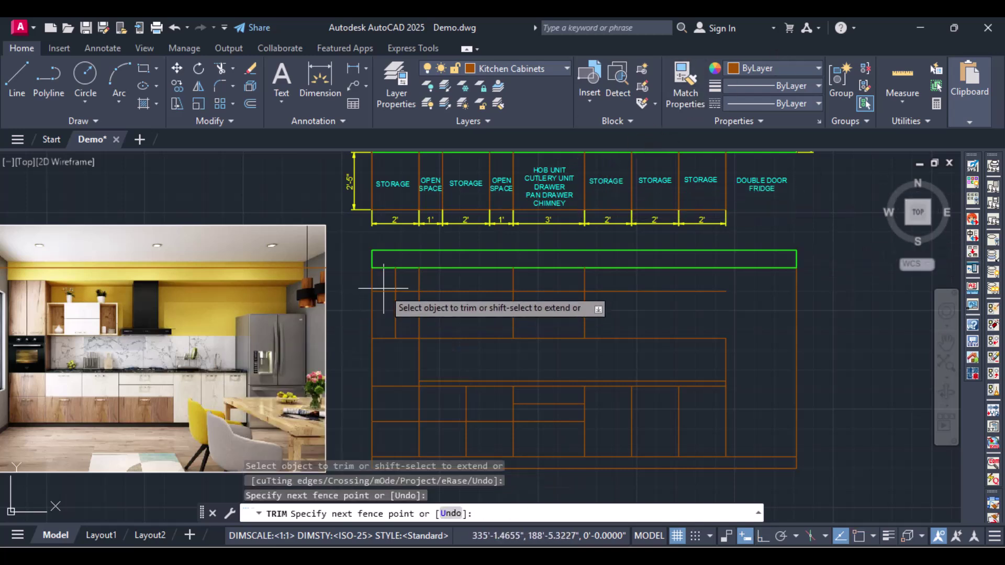
left_click(387, 297)
left_click(407, 291)
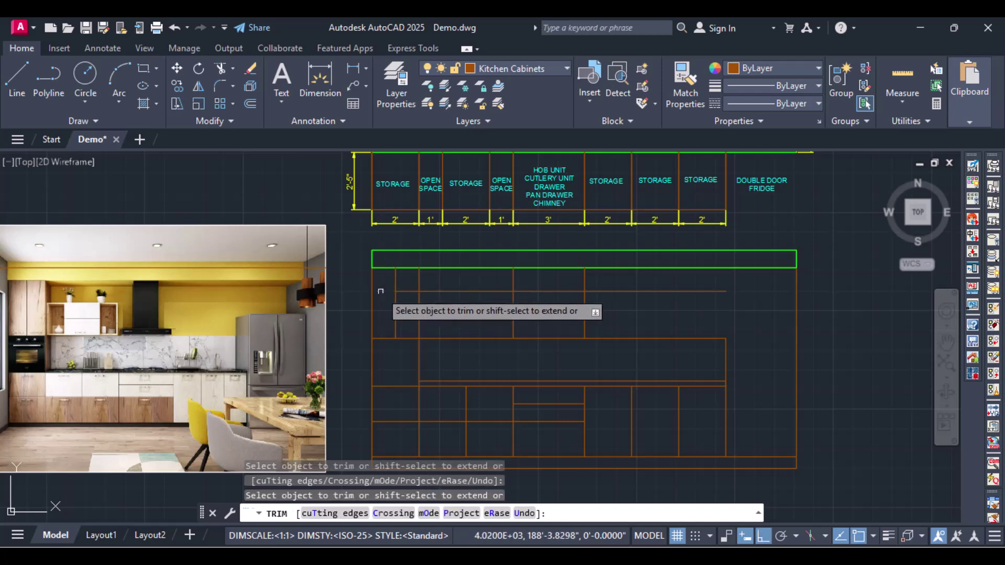
left_click(551, 291)
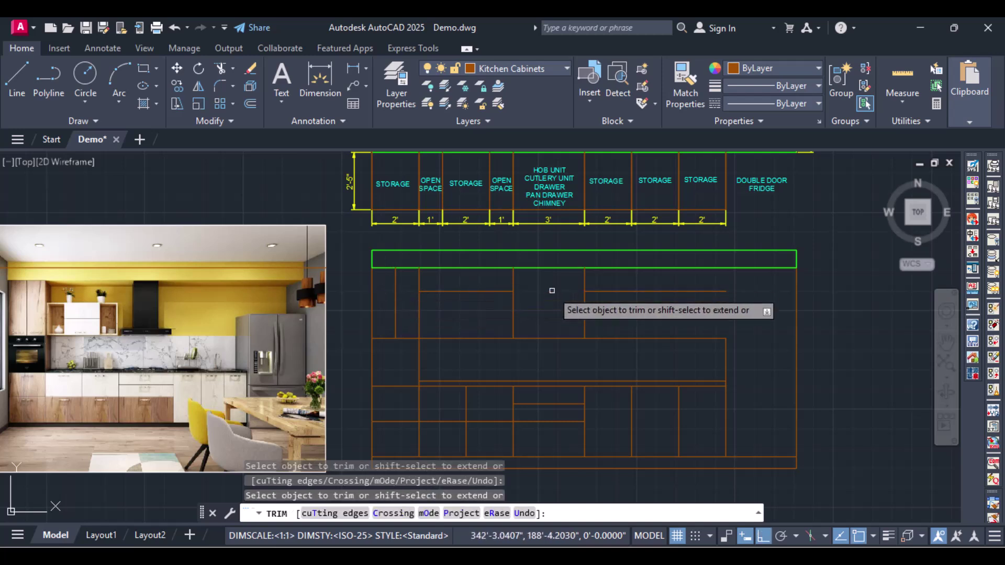
left_click(601, 291)
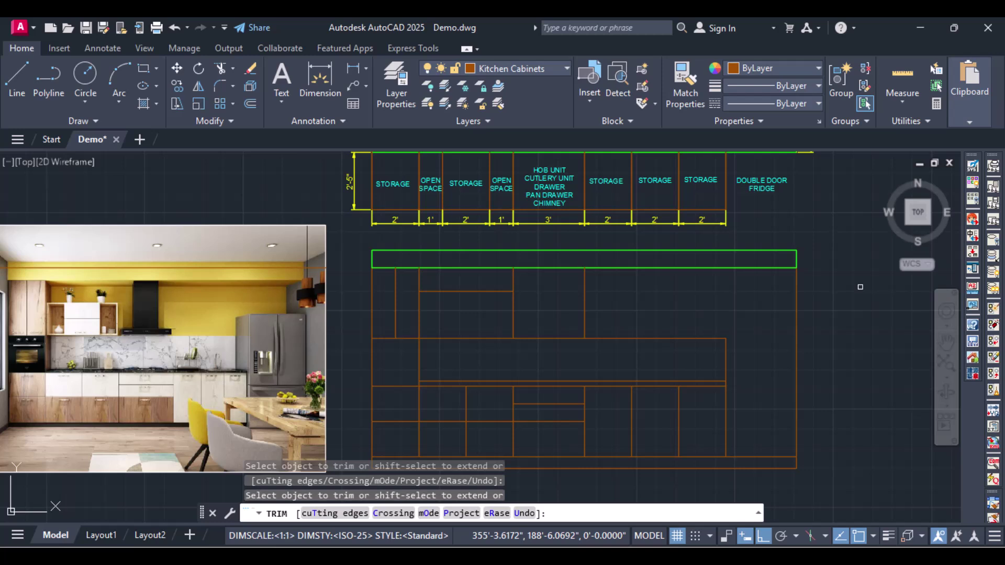
key("Return")
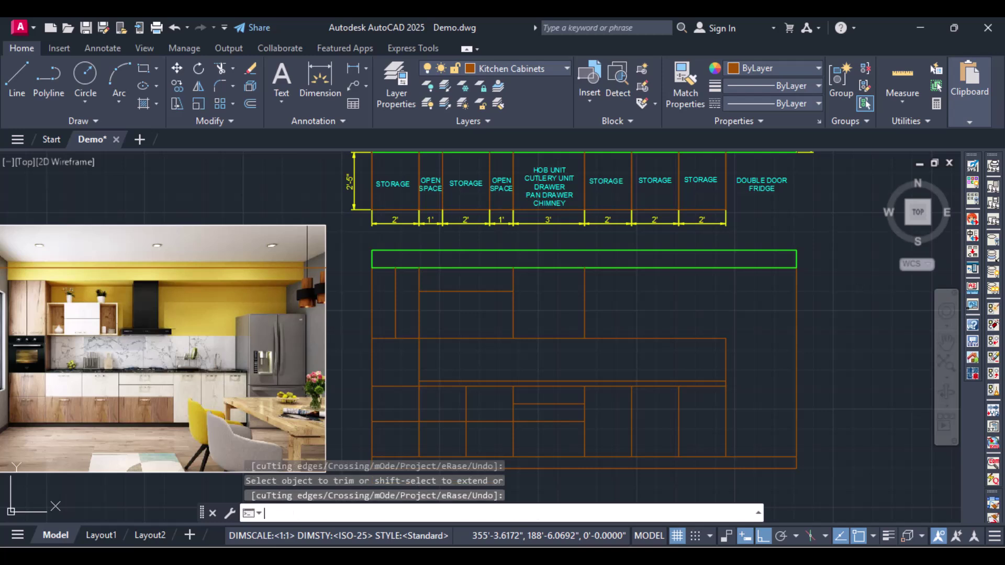
Trim the part of the divider between the wall cabinet and the chimney bay that rises above the wall cabinet's top line.
key("Return")
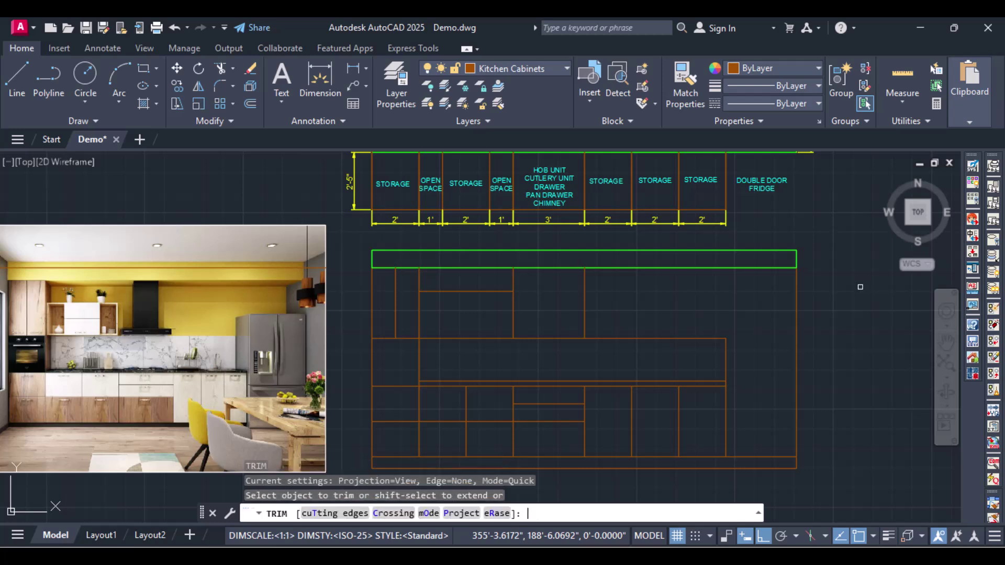
left_click(515, 271)
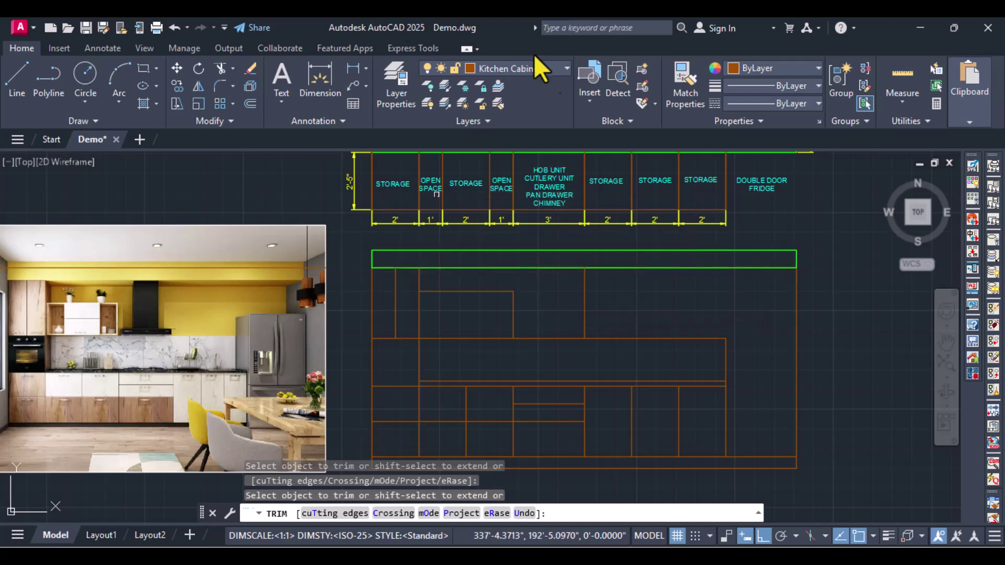
key("Return")
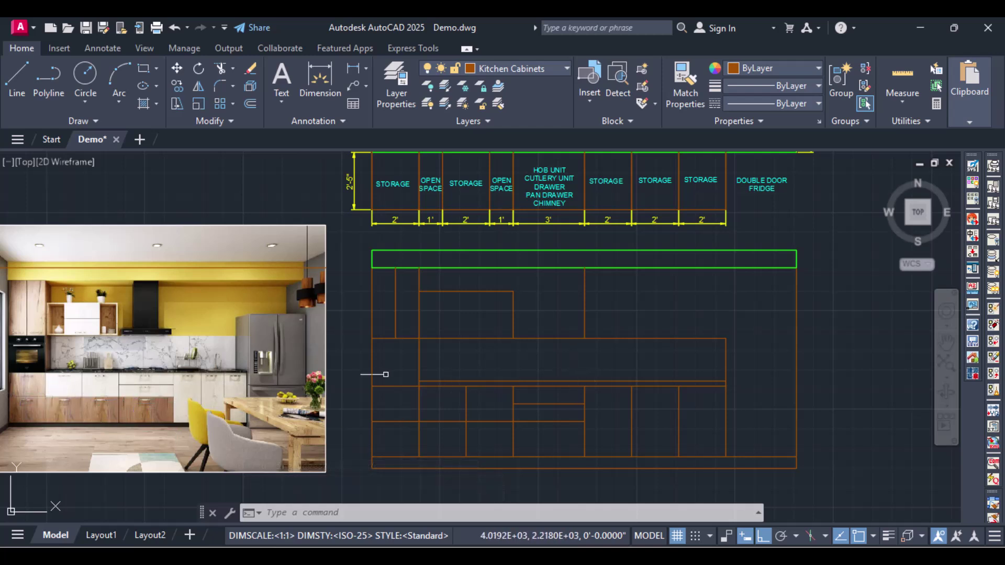
left_click(94, 410)
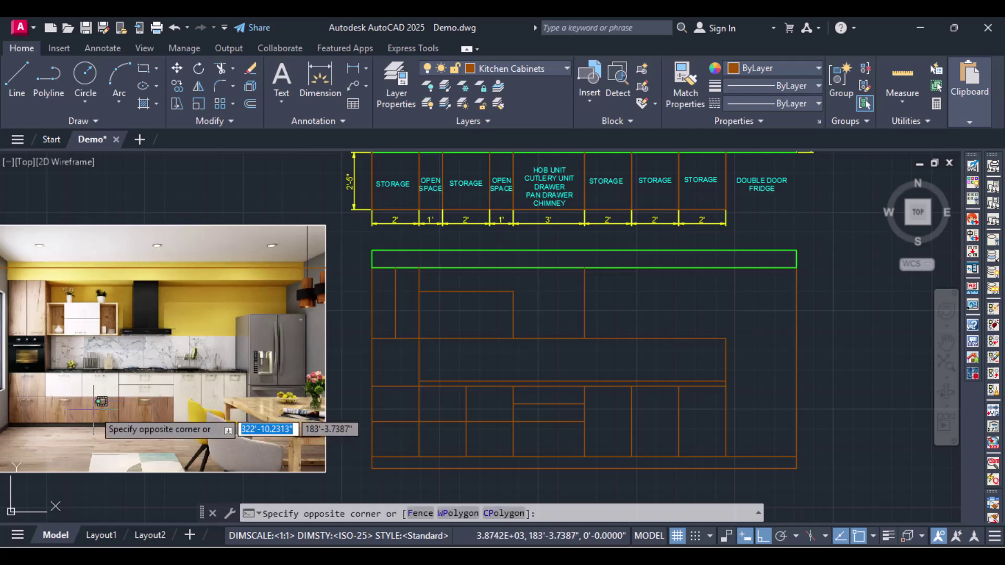
left_click(252, 348)
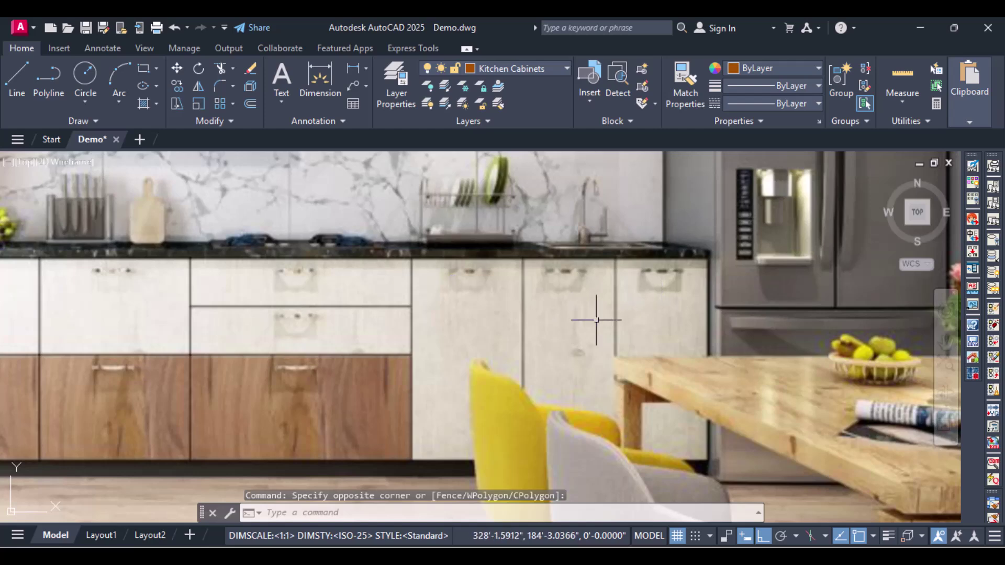
scroll(599, 317, "down", 4)
scroll(596, 321, "down", 2)
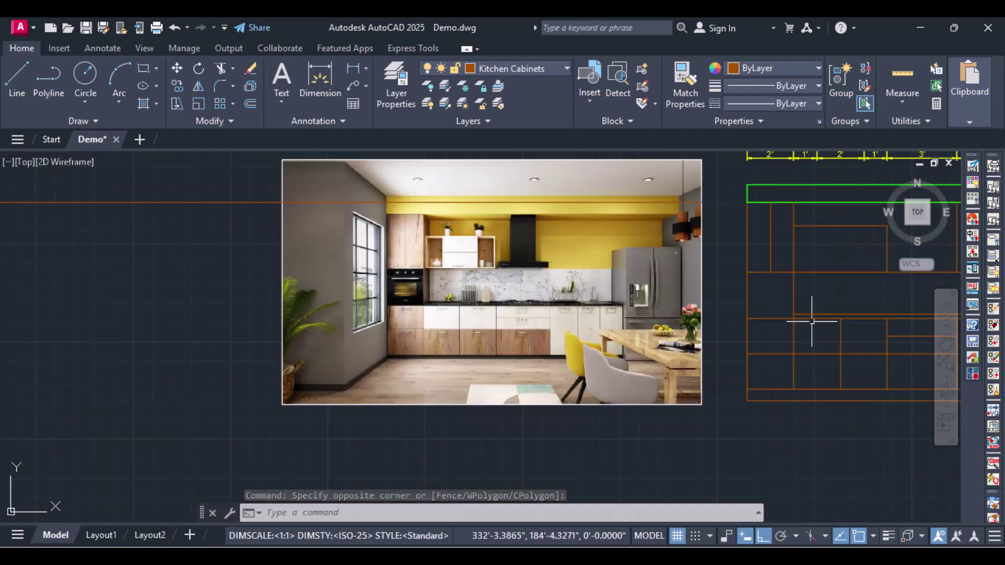
Remove the long stray horizontal line that runs across the reference photo and beyond it using Trim.
scroll(812, 321, "down", 3)
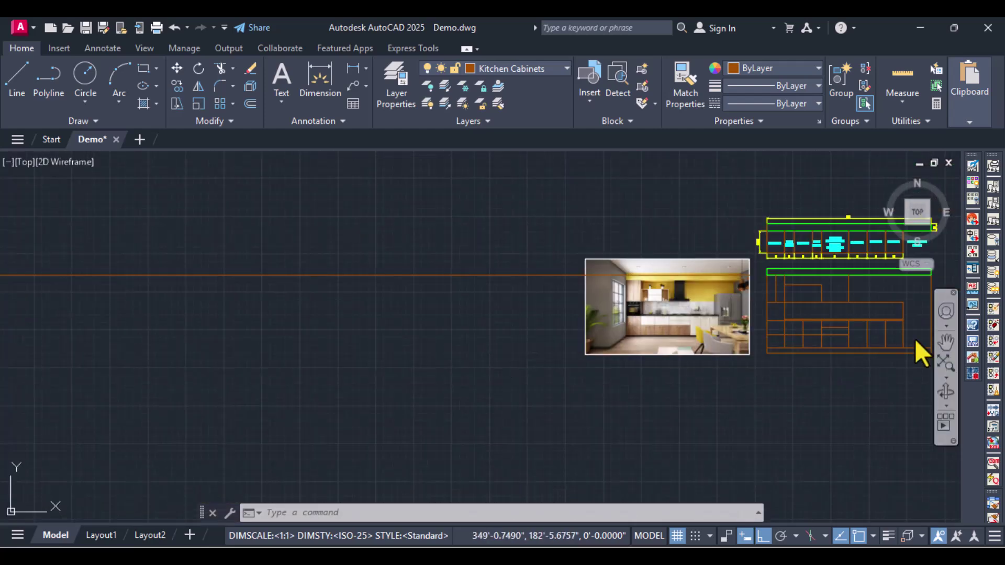
type("tr")
key("Return")
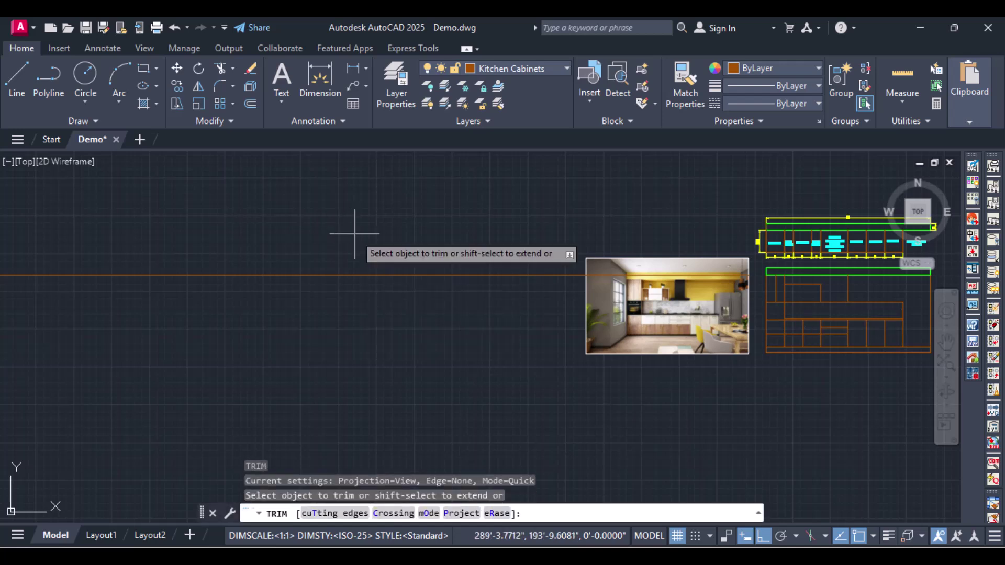
left_click_drag(355, 233, 429, 447)
scroll(598, 325, "up", 2)
mouse_move(599, 325)
middle_mouse_down()
mouse_move(112, 316)
mouse_move(38, 302)
mouse_move(210, 262)
middle_mouse_up()
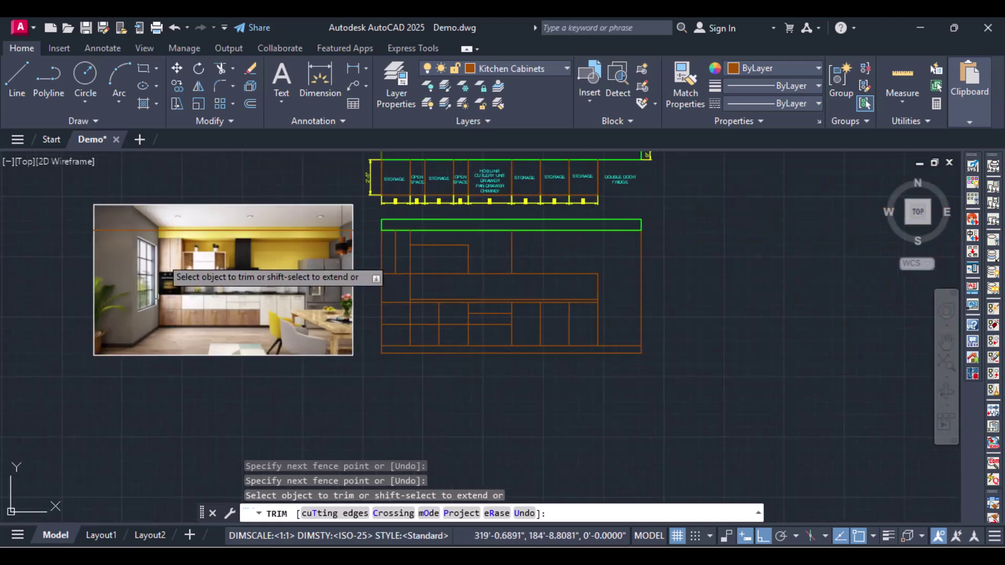
left_click(321, 230)
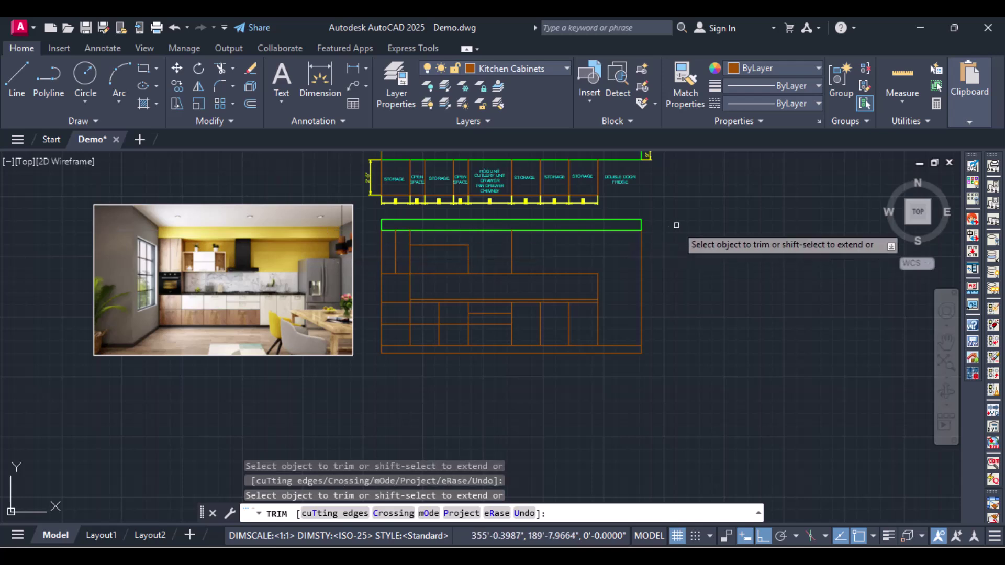
scroll(599, 255, "up", 2)
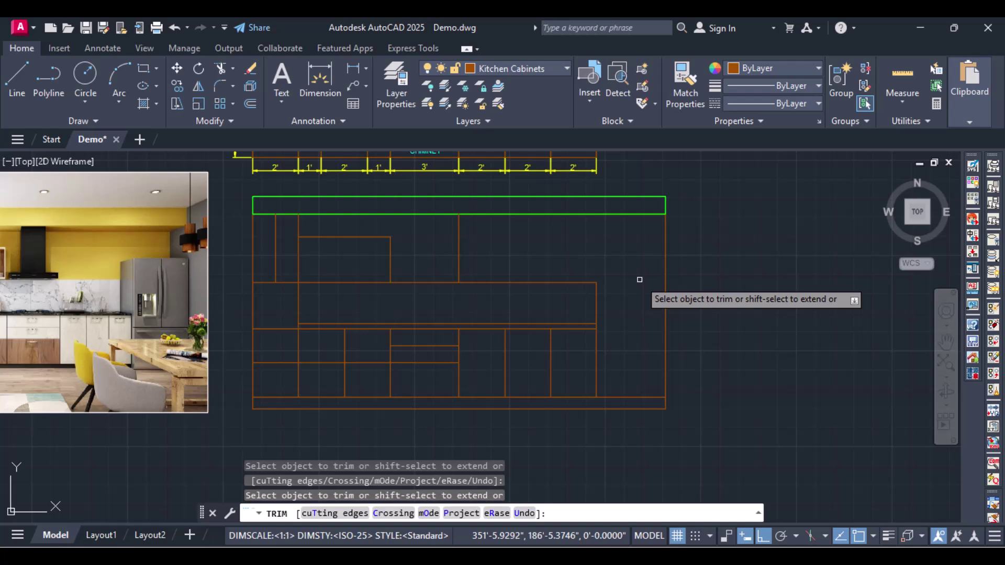
key("Escape")
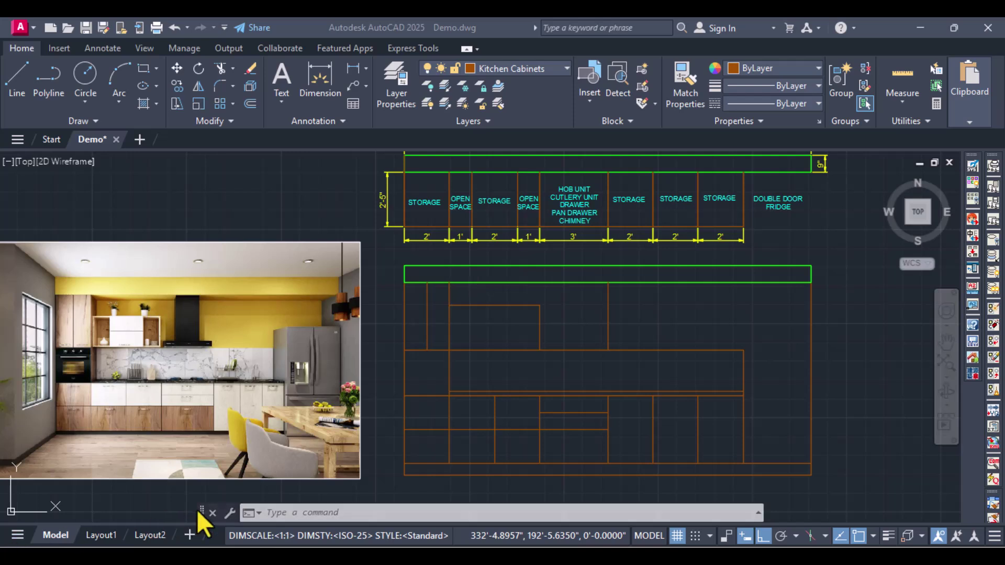
Draw a vertical construction line down from the plan divider between the first open space and the second storage unit.
left_click(305, 513)
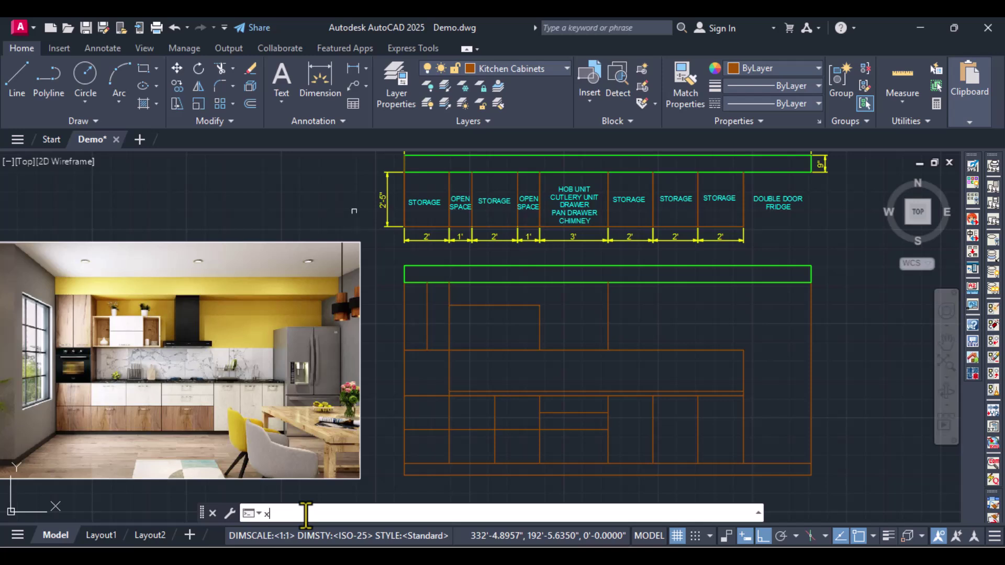
type("xl")
key("Return")
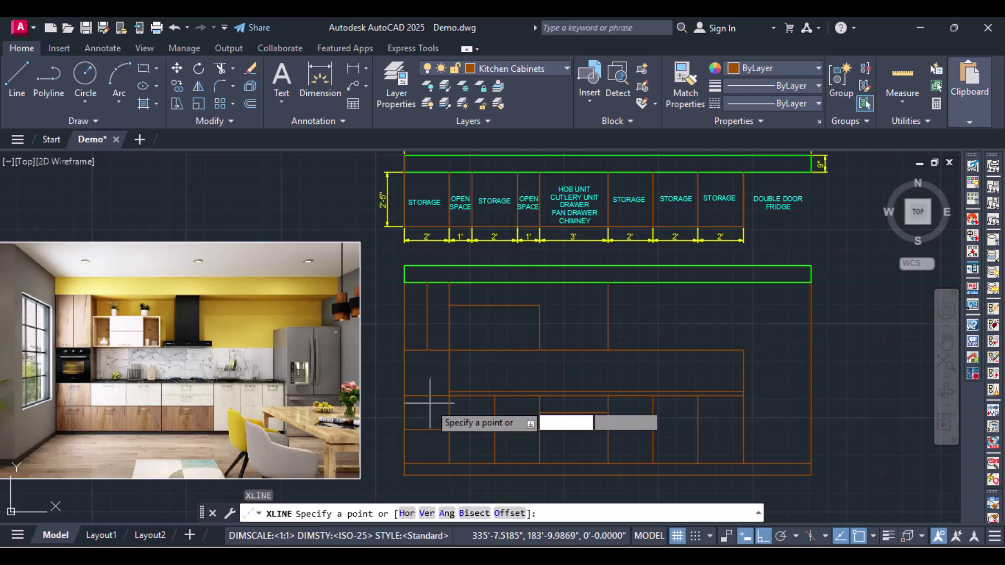
left_click(472, 227)
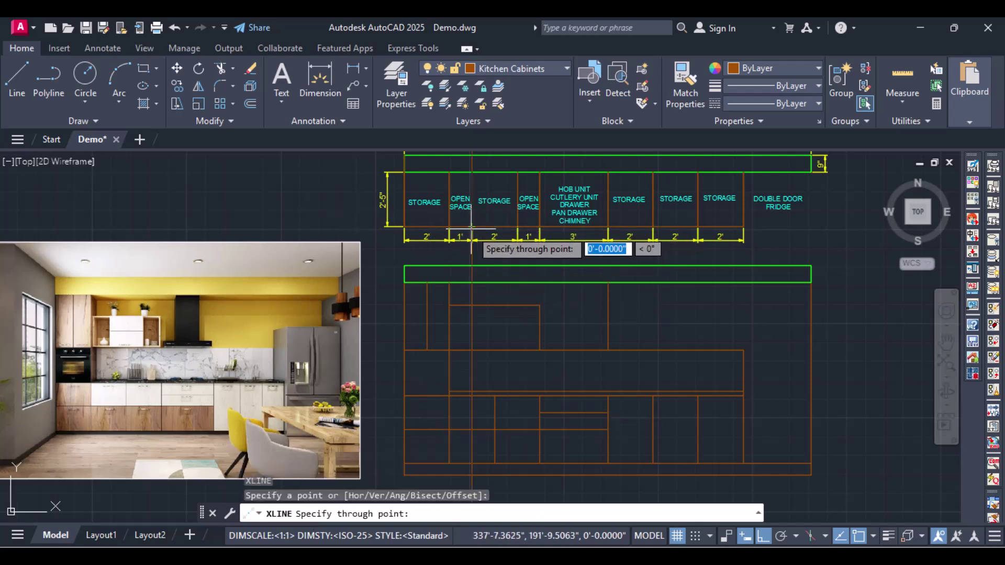
left_click(470, 370)
key("Return")
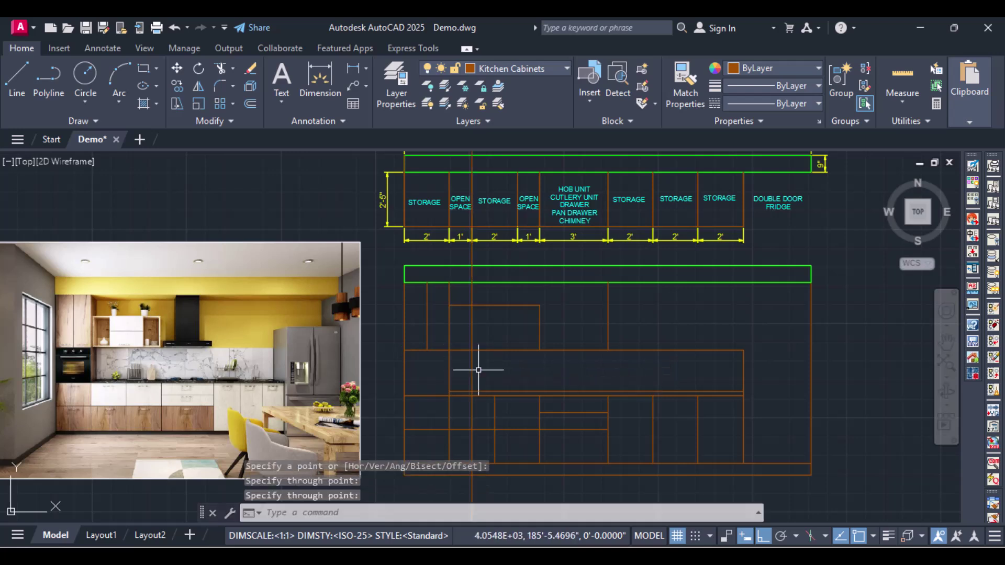
Draw a second vertical construction line from the plan divider between the second storage unit and the second open space.
type("xl")
key("Return")
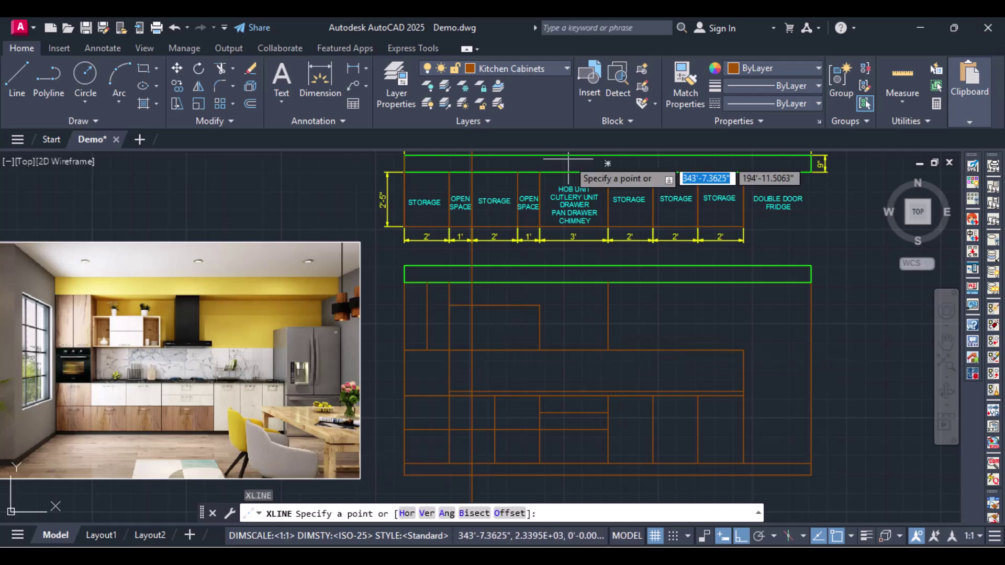
left_click(518, 228)
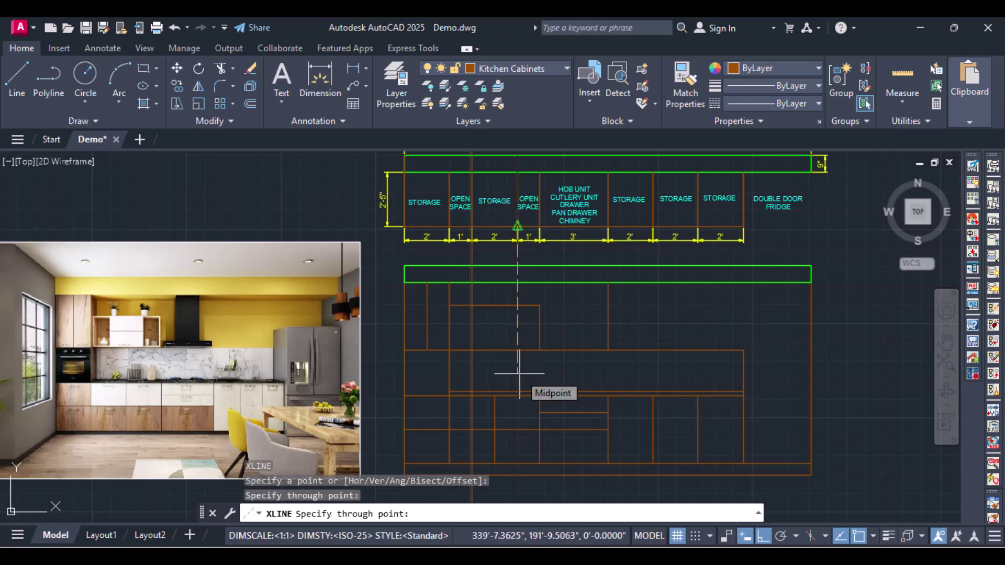
left_click(519, 367)
key("Return")
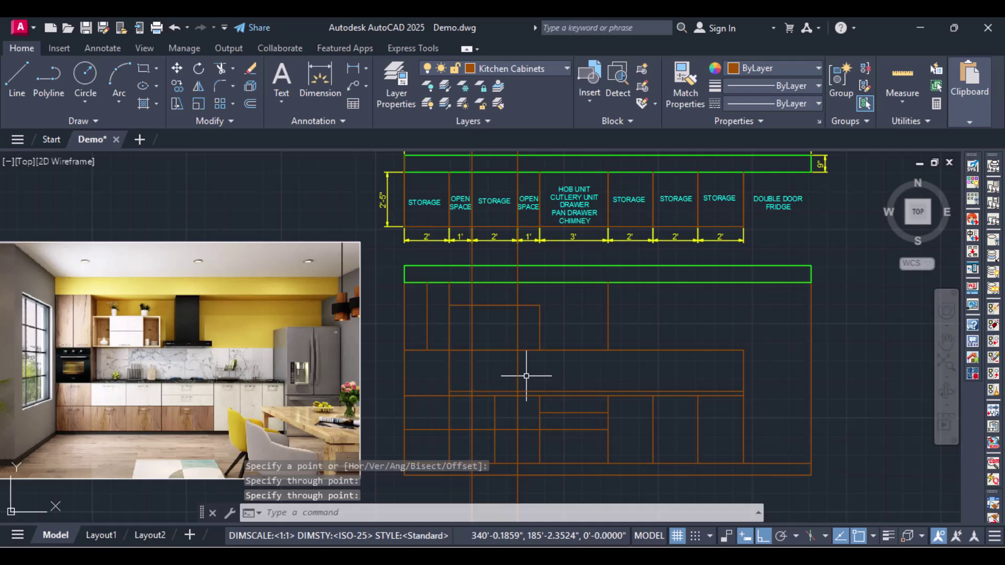
Trim the two construction lines across the backsplash area and above the wall cabinet's top line.
type("tr")
key("Return")
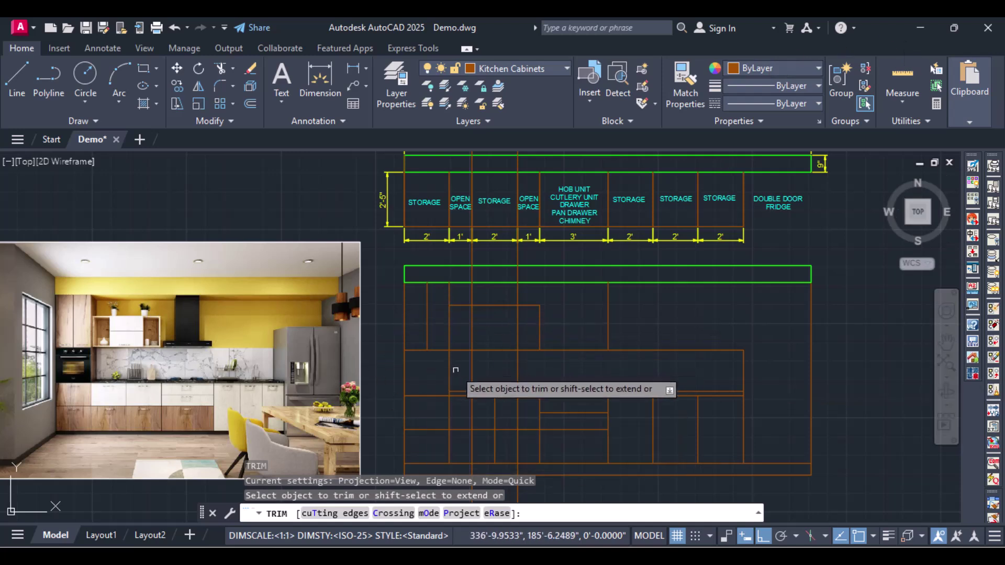
mouse_move(469, 364)
left_mouse_down()
mouse_move(621, 361)
mouse_move(589, 361)
mouse_move(585, 373)
left_mouse_up()
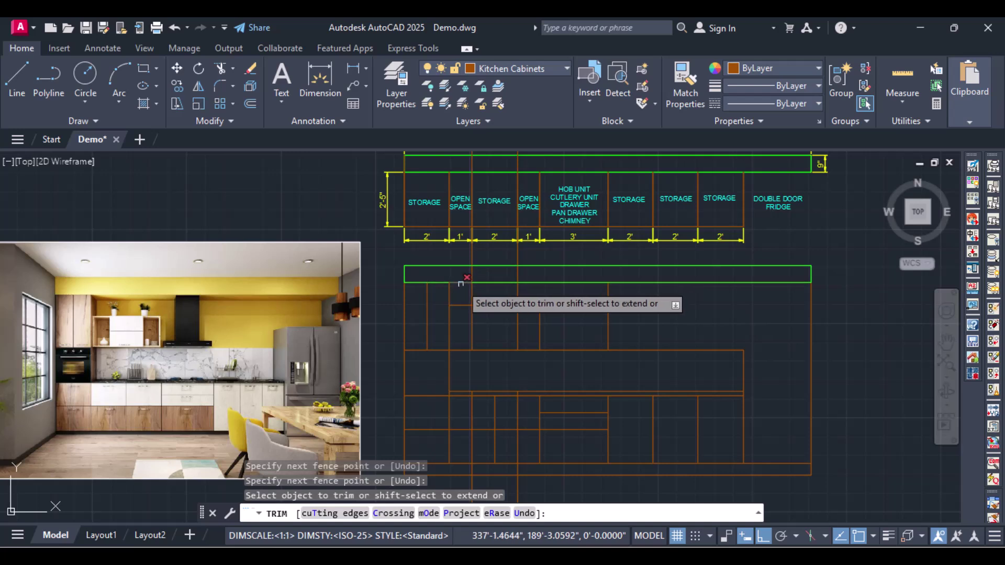
mouse_move(460, 292)
left_mouse_down()
mouse_move(509, 300)
mouse_move(547, 291)
left_mouse_up()
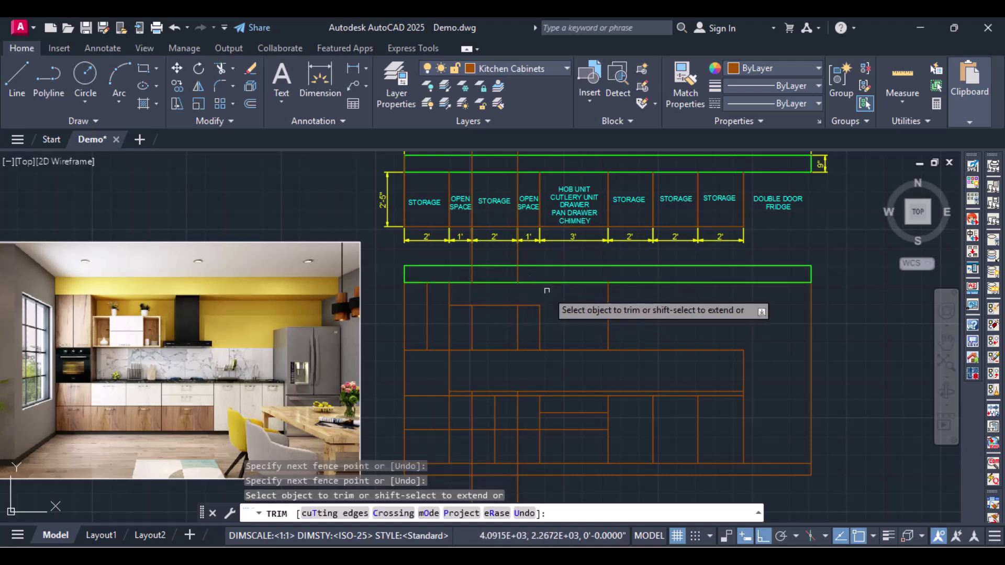
Trim the two construction lines within the elevation's green band, between plan and elevation, and inside the plan's green wall strip.
left_click_drag(437, 273, 579, 272)
left_click_drag(447, 257, 542, 258)
middle_click_drag(538, 291, 547, 501)
key("Return")
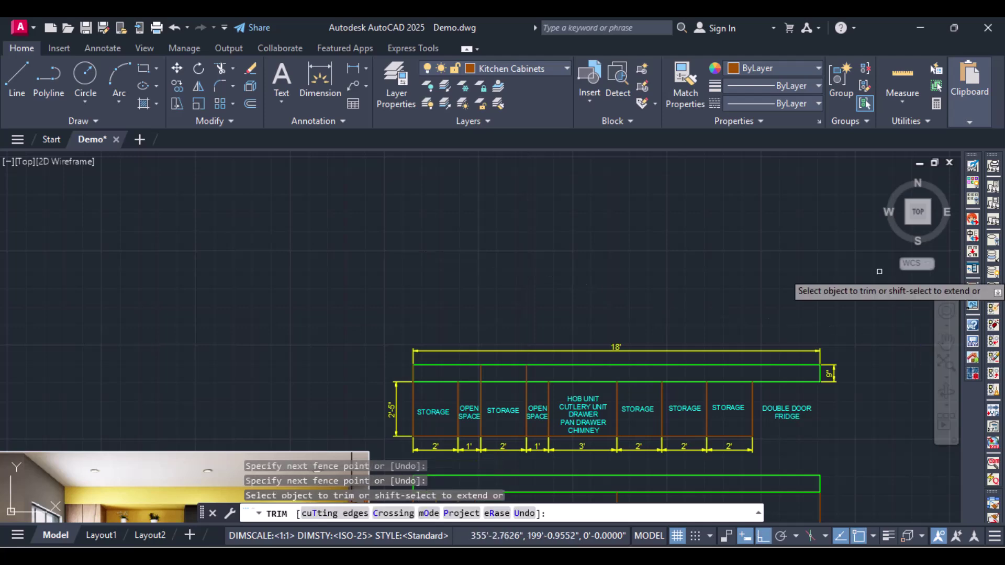
left_click_drag(462, 372, 587, 372)
Trim the two construction lines out of the base cabinets' upper row, lower row and plinth strip.
scroll(579, 375, "up", 2)
mouse_move(579, 375)
middle_mouse_down()
mouse_move(576, 332)
mouse_move(615, 72)
middle_mouse_up()
mouse_move(548, 341)
middle_mouse_down()
mouse_move(561, 211)
mouse_move(561, 224)
middle_mouse_up()
left_click_drag(461, 336, 562, 342)
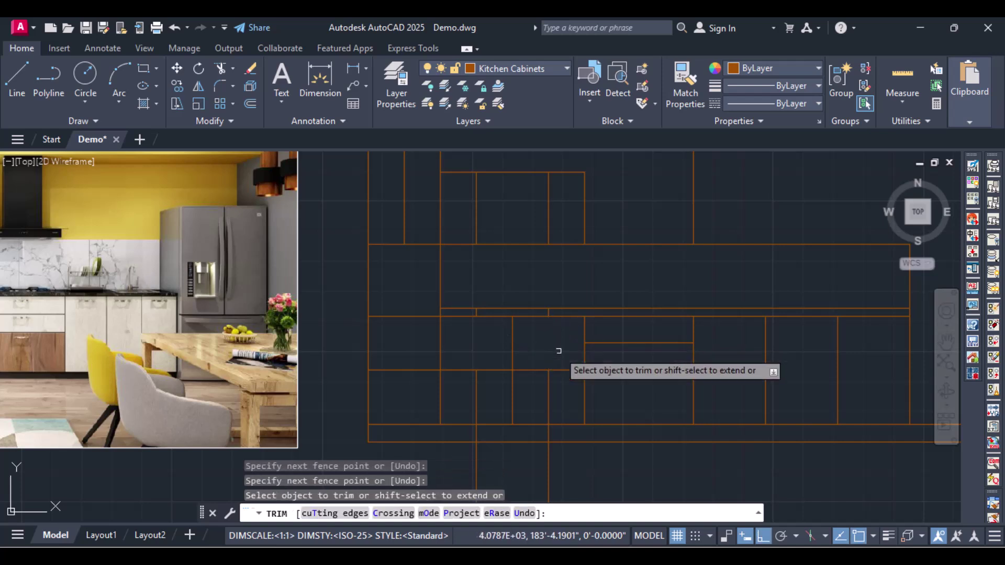
mouse_move(529, 394)
left_mouse_down()
mouse_move(573, 387)
mouse_move(563, 385)
left_mouse_up()
left_click_drag(449, 396, 487, 397)
mouse_move(461, 433)
left_mouse_down()
mouse_move(586, 424)
mouse_move(592, 433)
left_mouse_up()
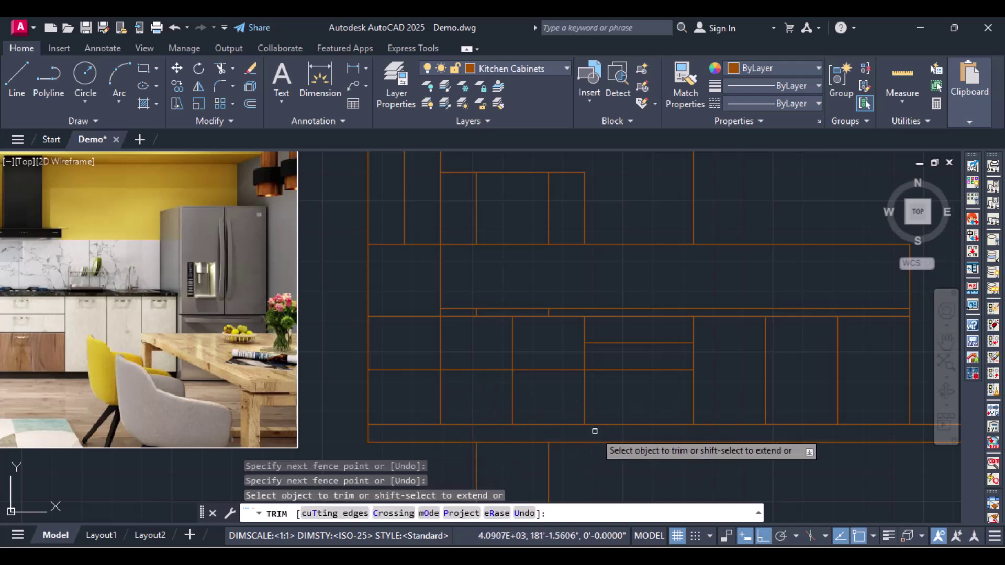
Trim the construction-line remnants below the plinth and inside the thin countertop strip.
left_click_drag(667, 477, 436, 460)
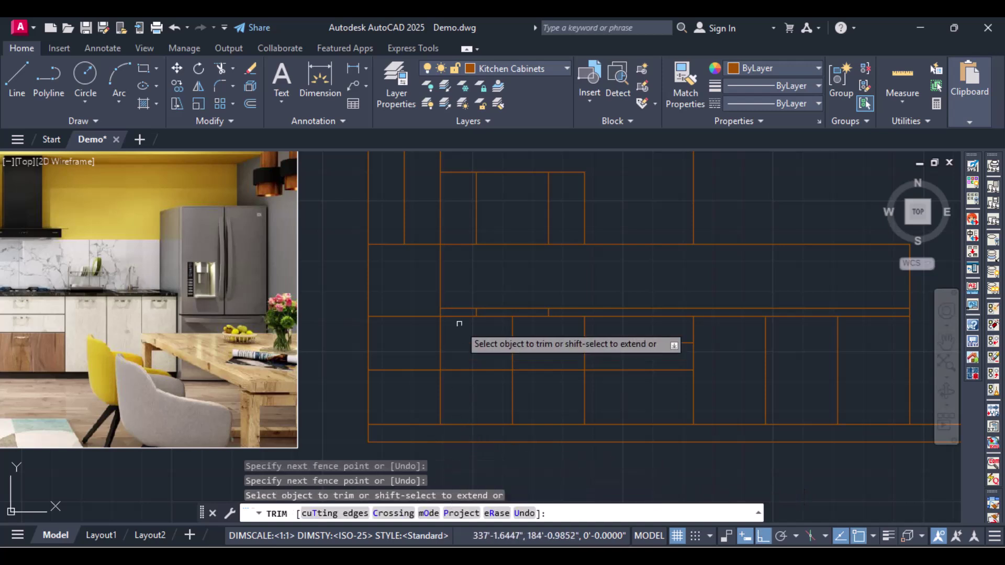
mouse_move(467, 312)
left_mouse_down()
mouse_move(574, 329)
mouse_move(577, 312)
left_mouse_up()
mouse_move(491, 246)
middle_mouse_down()
mouse_move(509, 285)
mouse_move(598, 335)
middle_mouse_up()
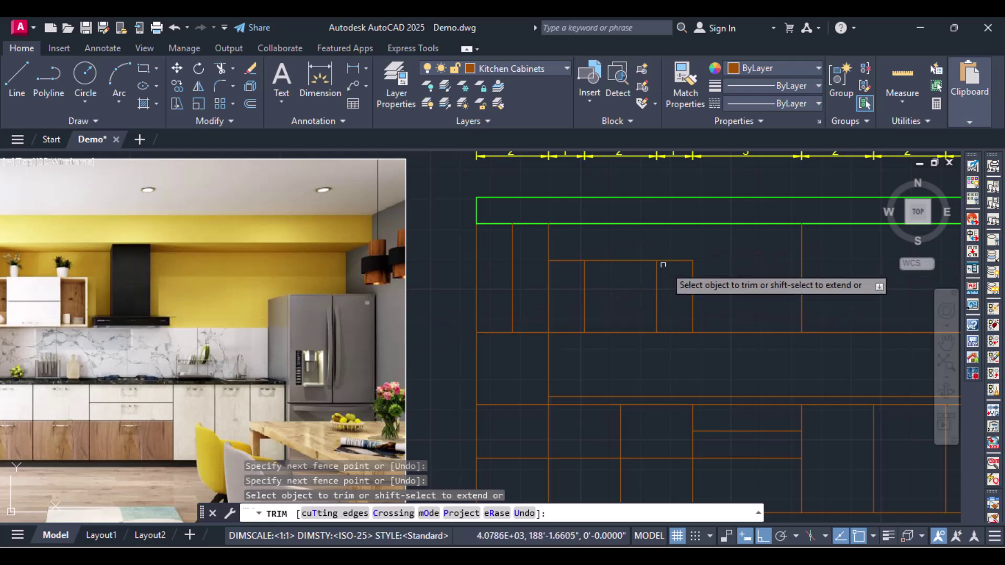
key("Escape")
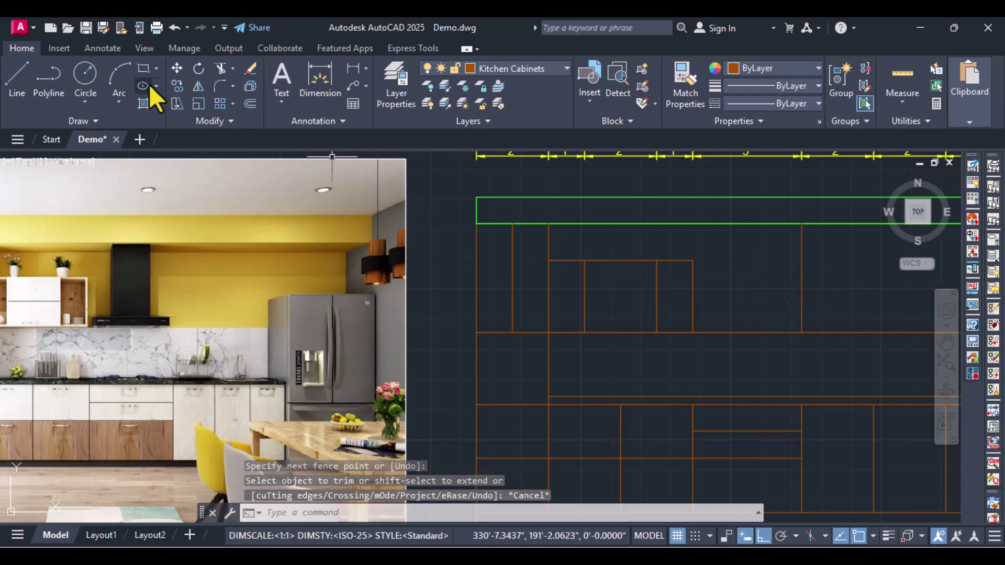
Draw a horizontal line between the midpoints of the wall cabinet's two inner dividers, splitting its central compartment in half.
left_click(19, 79)
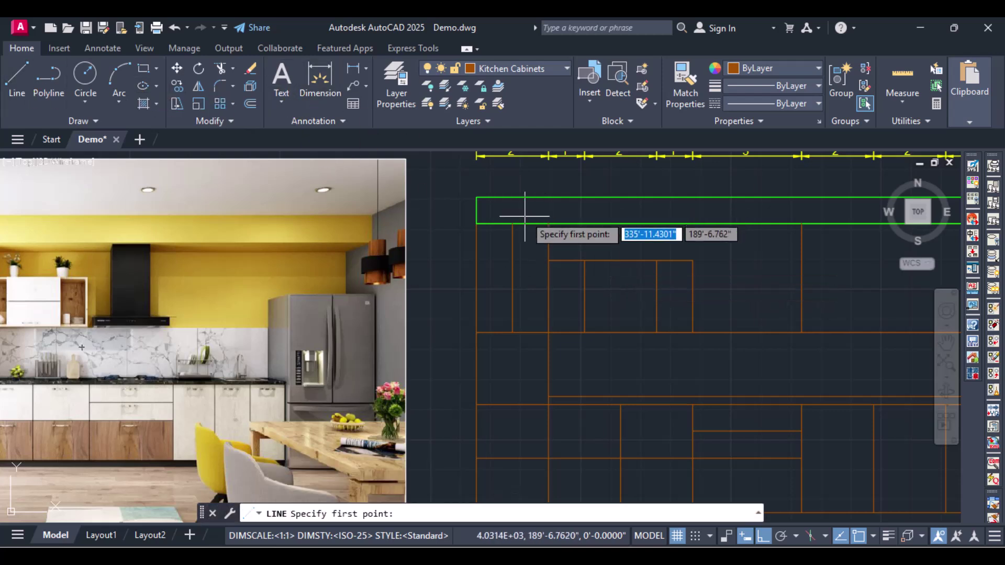
right_click(606, 276, "shift")
left_click(660, 315)
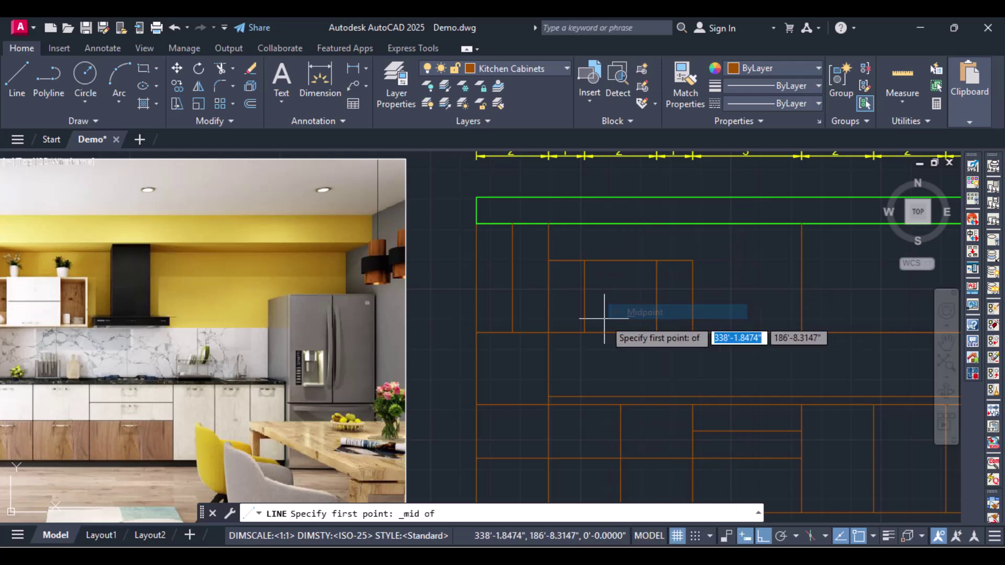
left_click(585, 296)
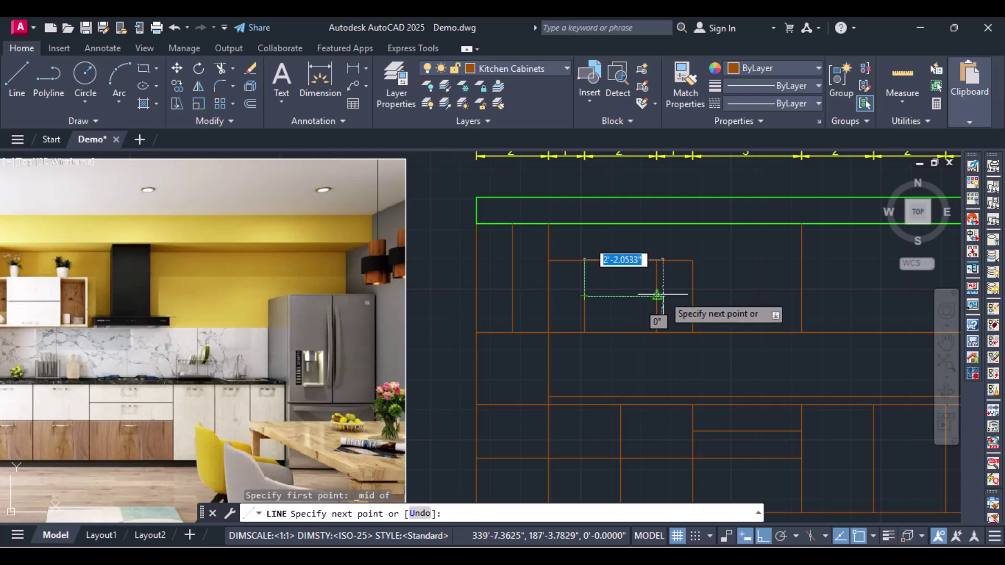
left_click(657, 295)
key("Return")
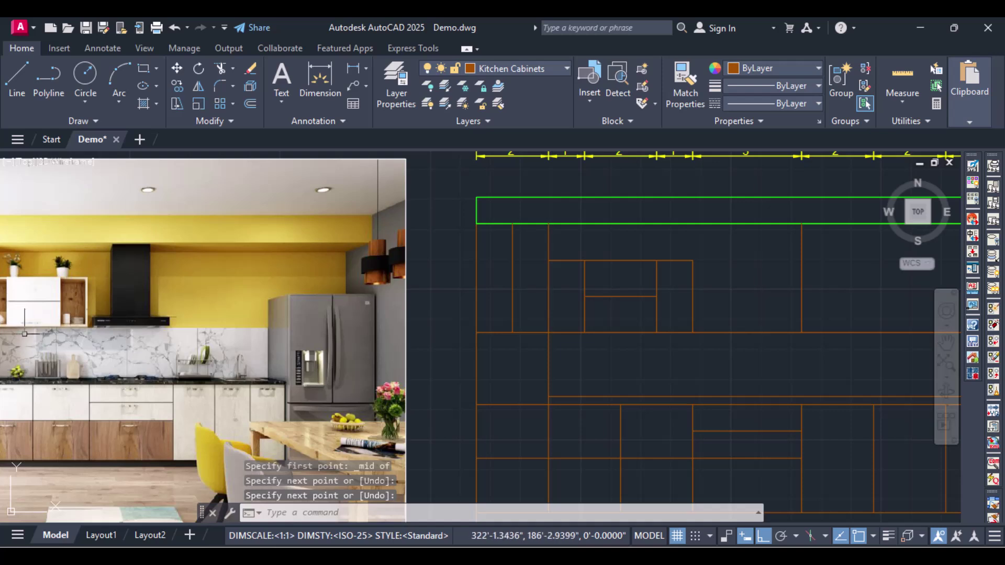
Offset the divider between the second and third base cabinets right of the hob unit by 0.5" to both sides.
scroll(682, 297, "down", 2)
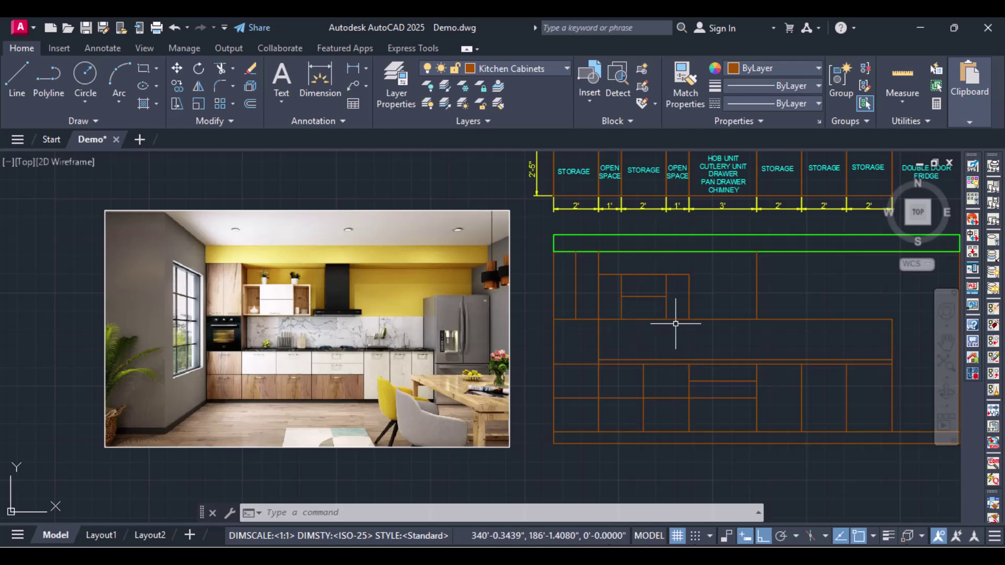
middle_click(650, 331)
middle_click(649, 332)
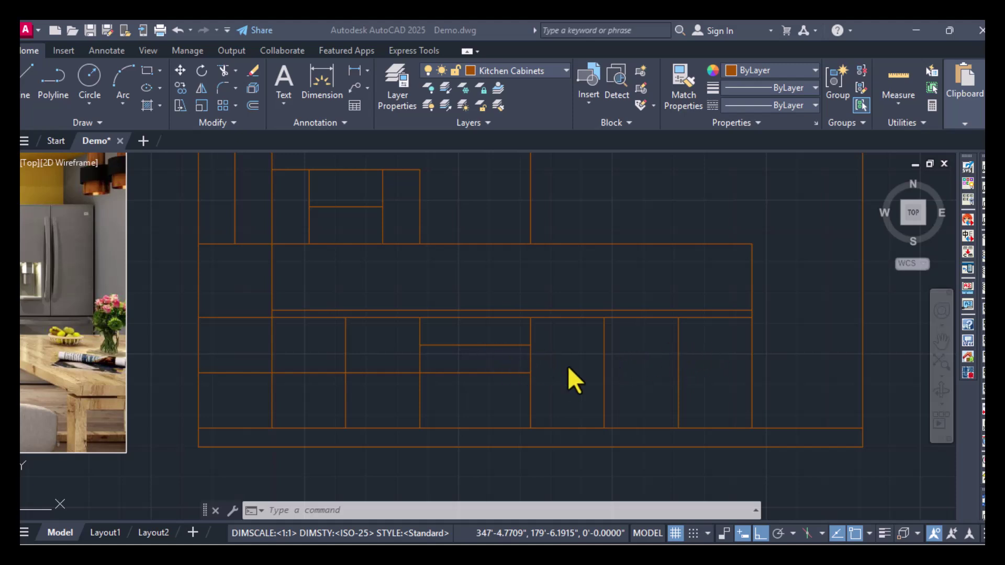
left_click(337, 511)
type("off")
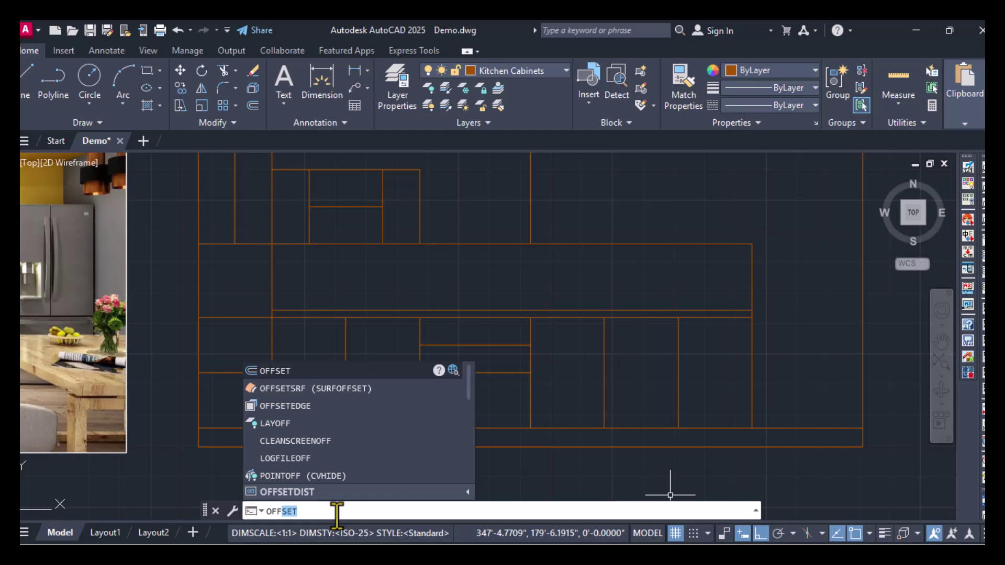
key("Return")
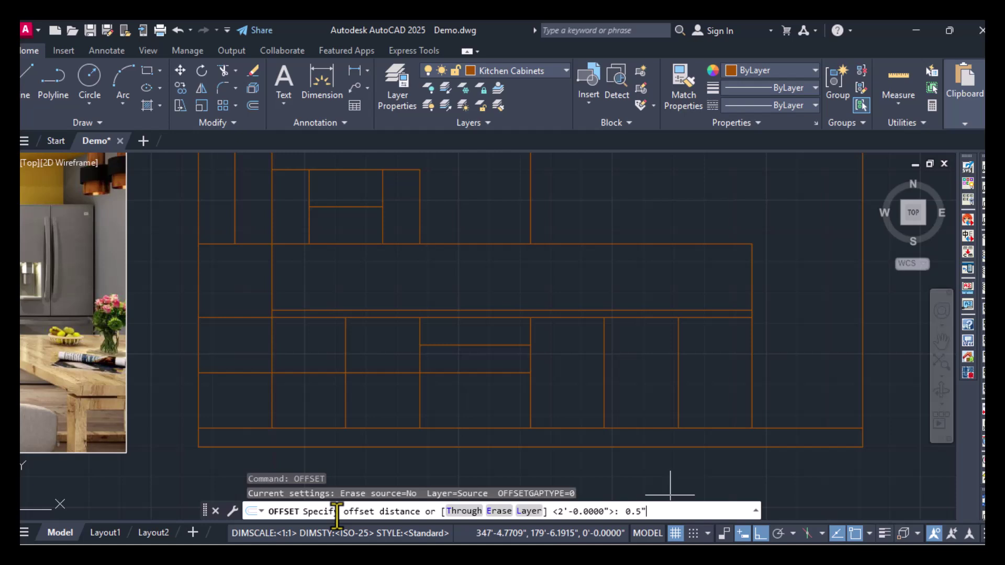
key("Return")
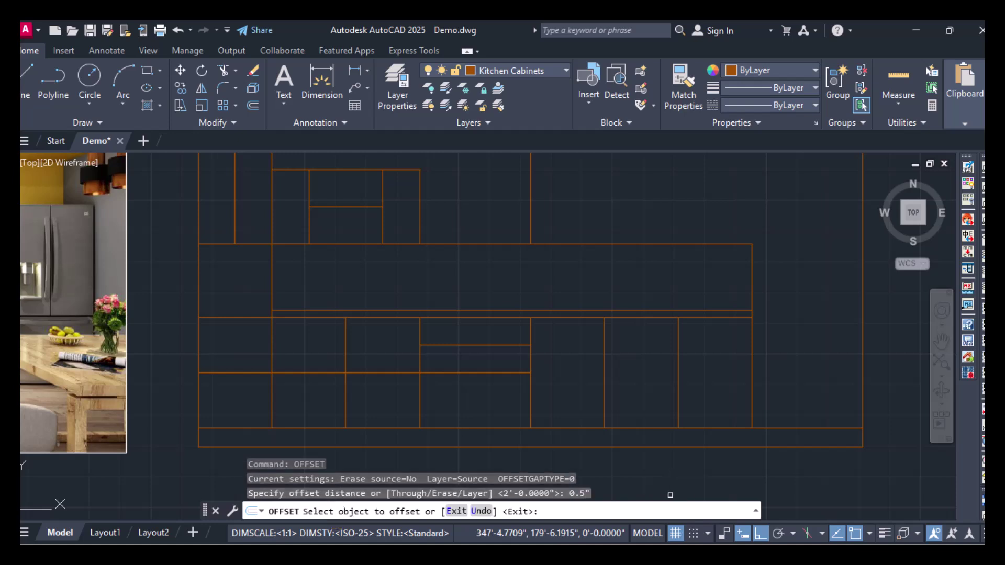
left_click(678, 353)
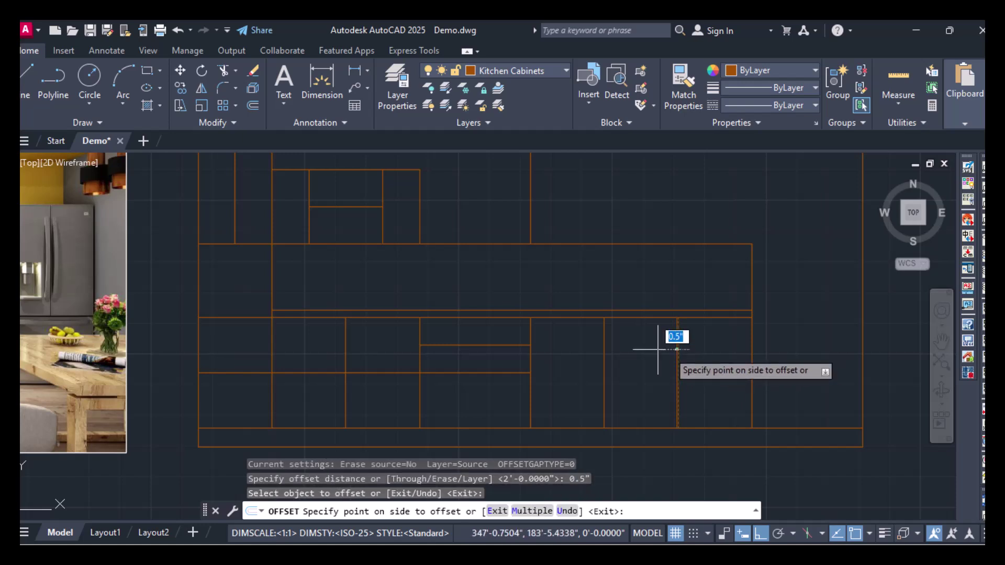
left_click(672, 348)
scroll(681, 347, "up", 6)
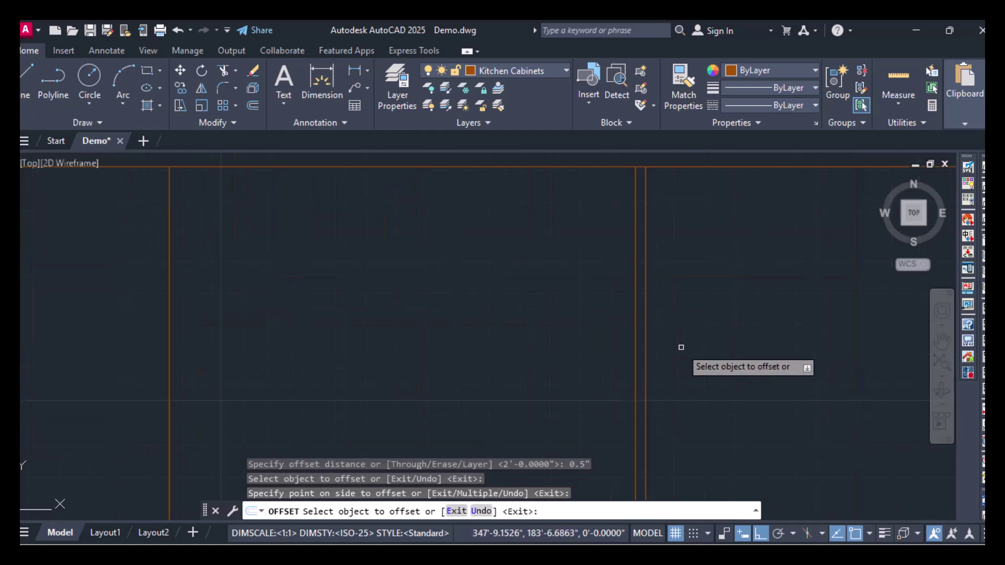
left_click(647, 349)
left_click(666, 346)
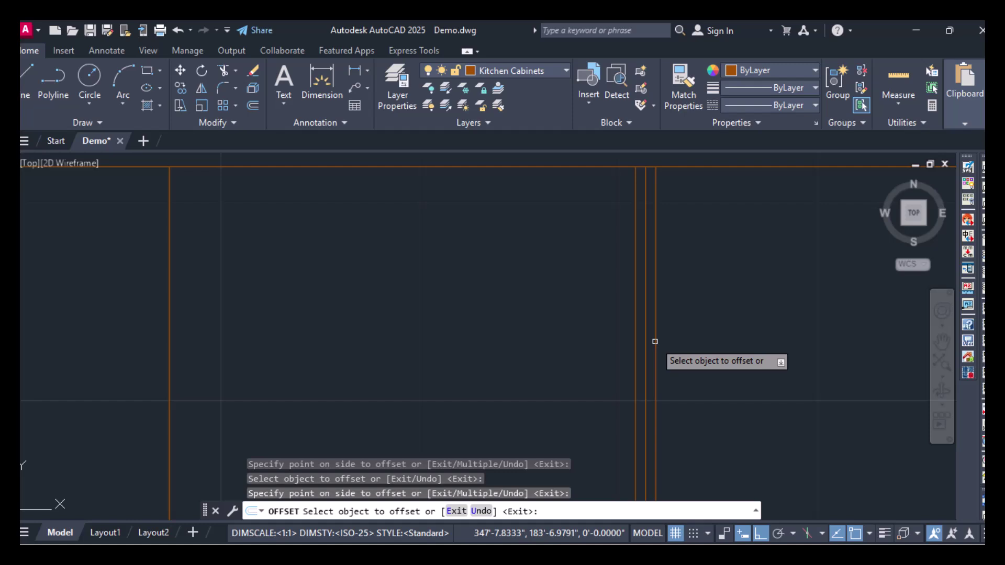
Erase the original middle line between the two new offset divider lines.
key("Escape")
type("e")
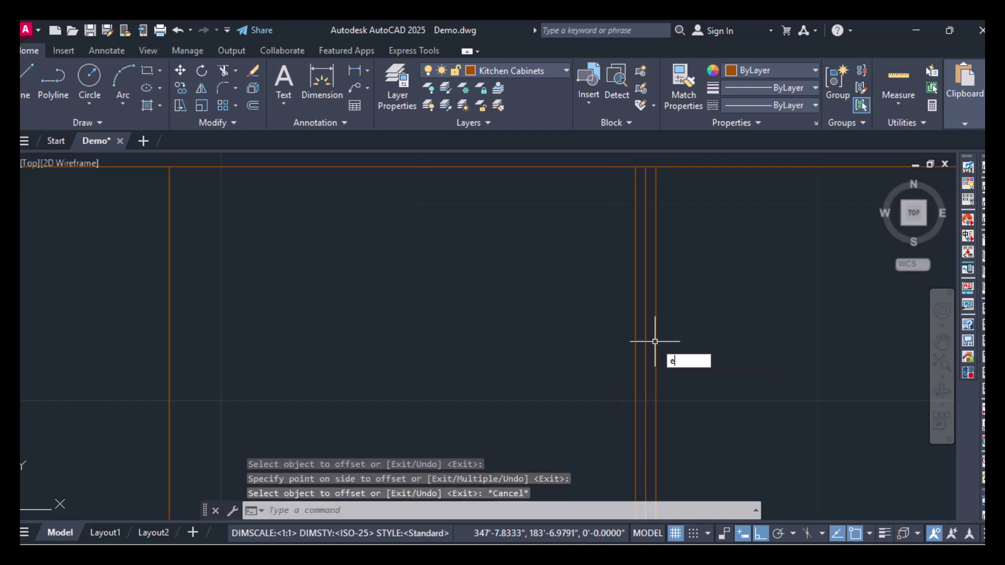
key("Return")
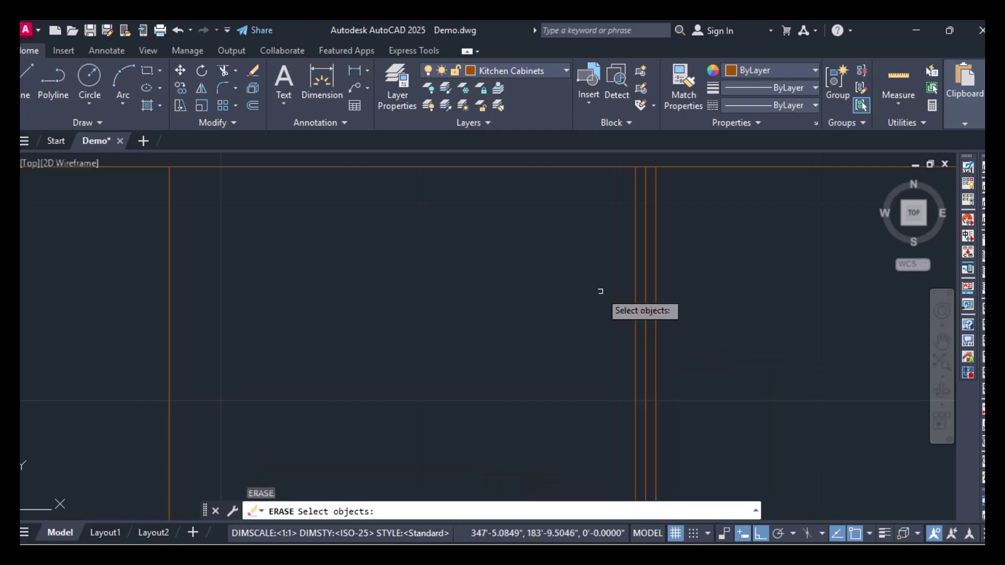
left_click(646, 302)
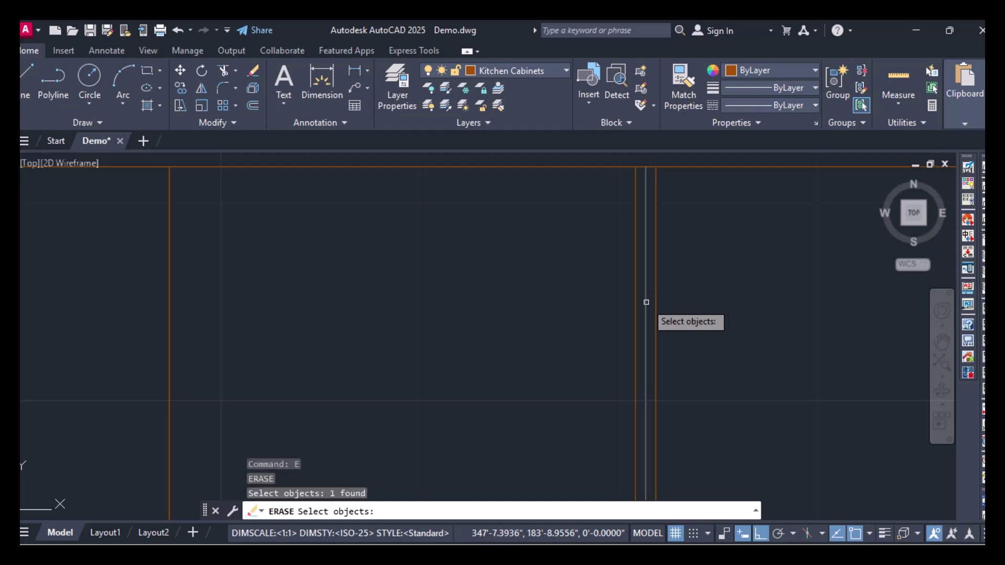
key("Return")
Offset the divider between the first and second base cabinets right of the hob unit by 0.5" to both sides.
scroll(646, 302, "down", 5)
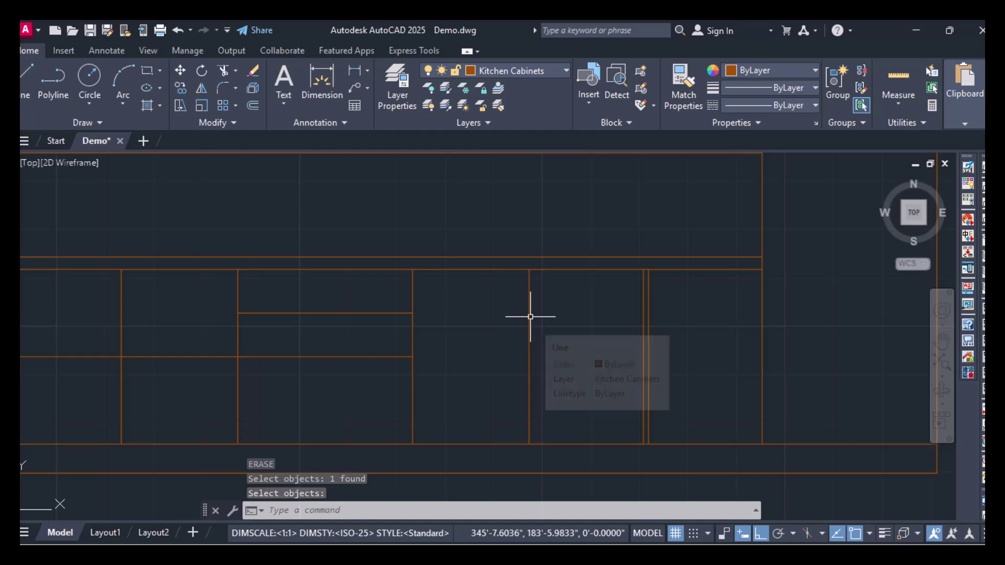
key("Return")
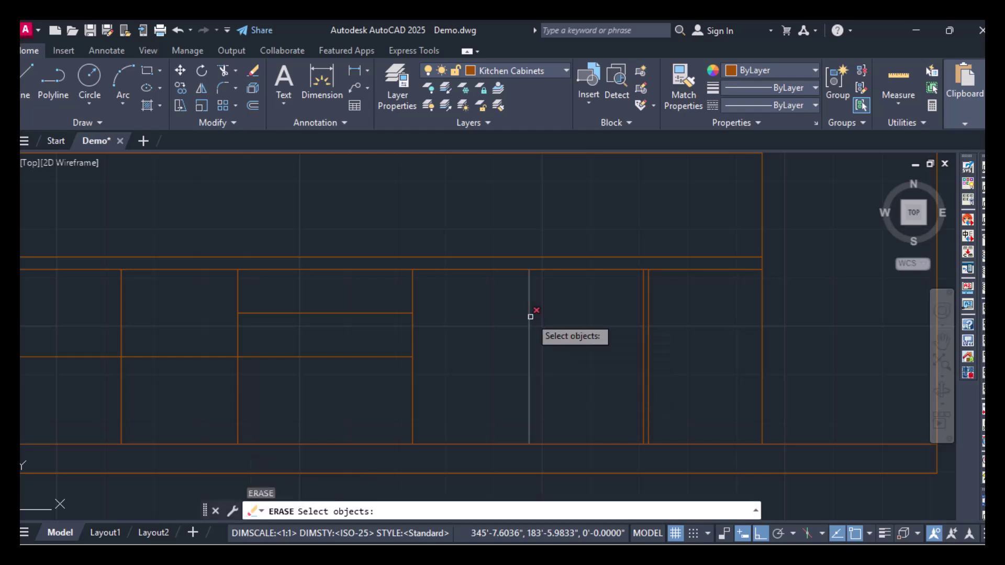
key("Escape")
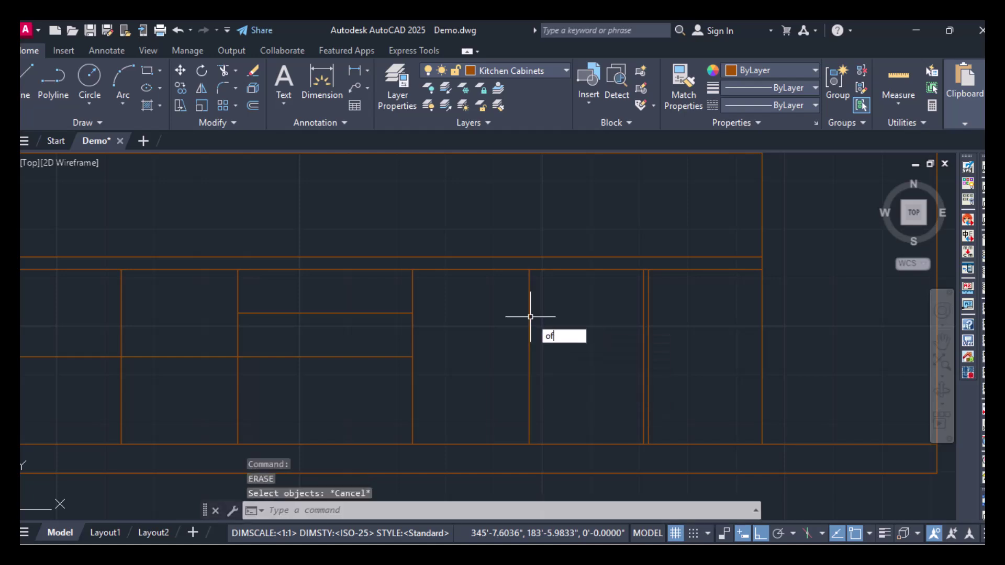
type("offset")
key("Return")
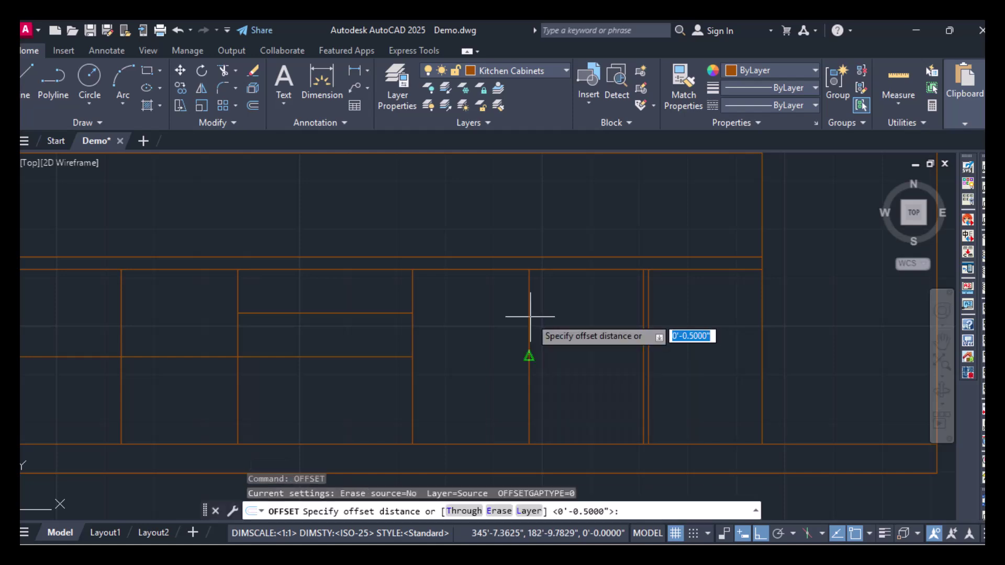
key("Return")
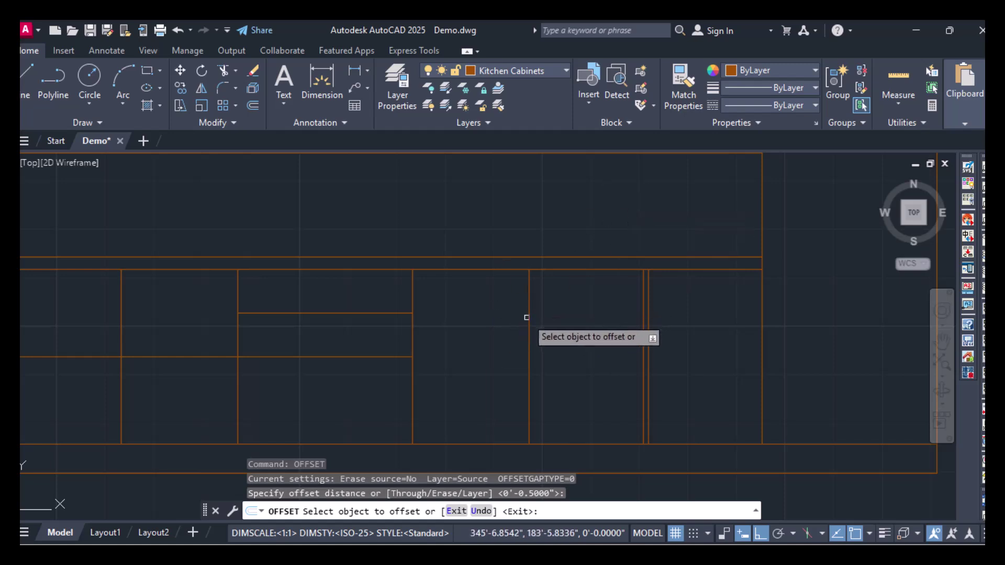
left_click(528, 317)
left_click(482, 320)
scroll(491, 318, "up", 3)
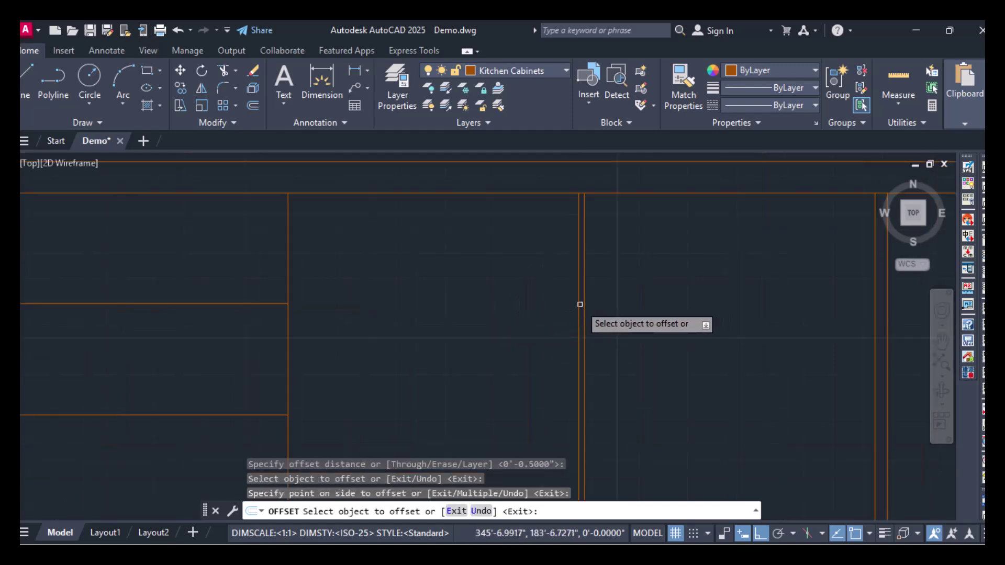
left_click(585, 306)
left_click(618, 303)
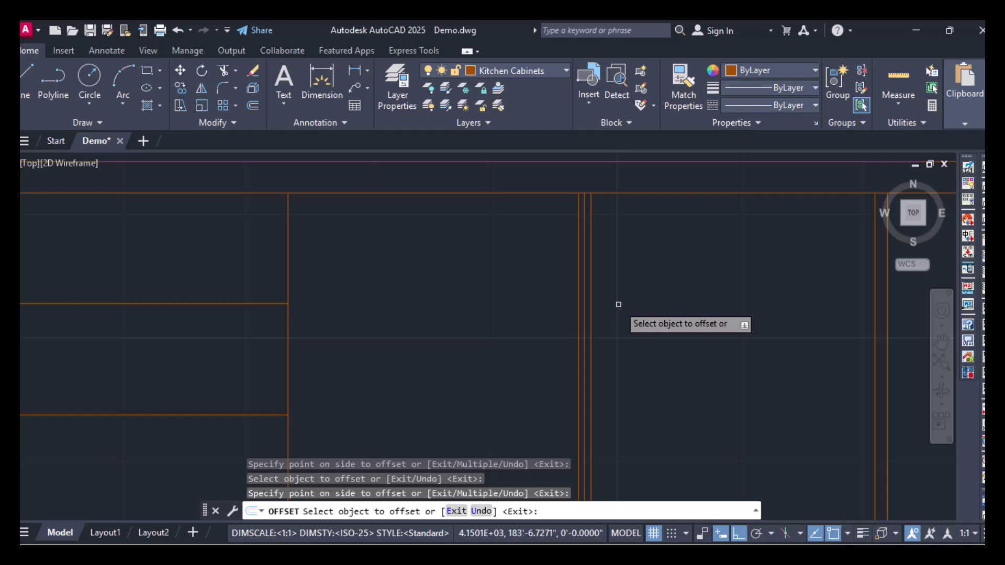
key("Return")
Erase the original middle line of the divider between the first and second base cabinets right of the hob unit.
type("e")
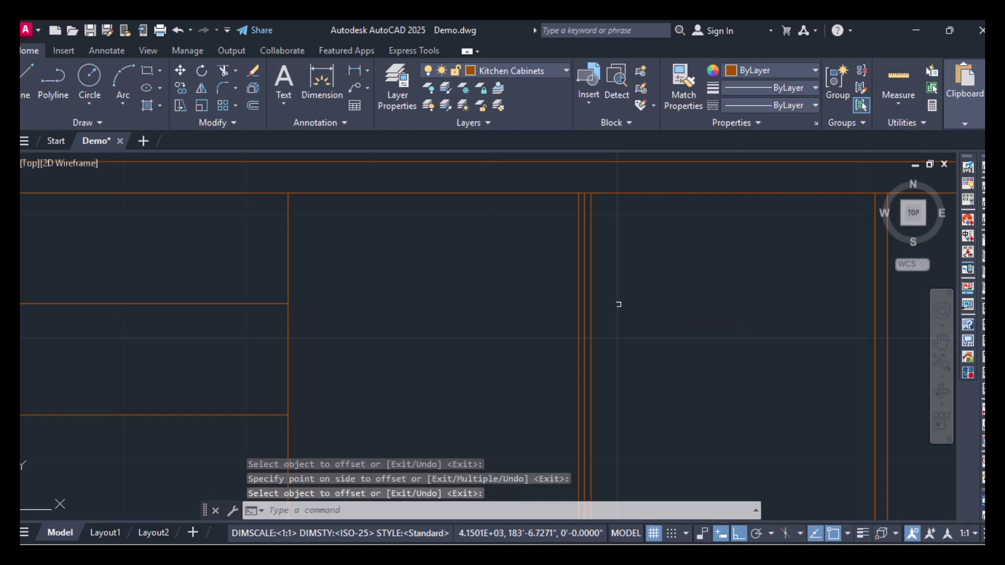
key("Return")
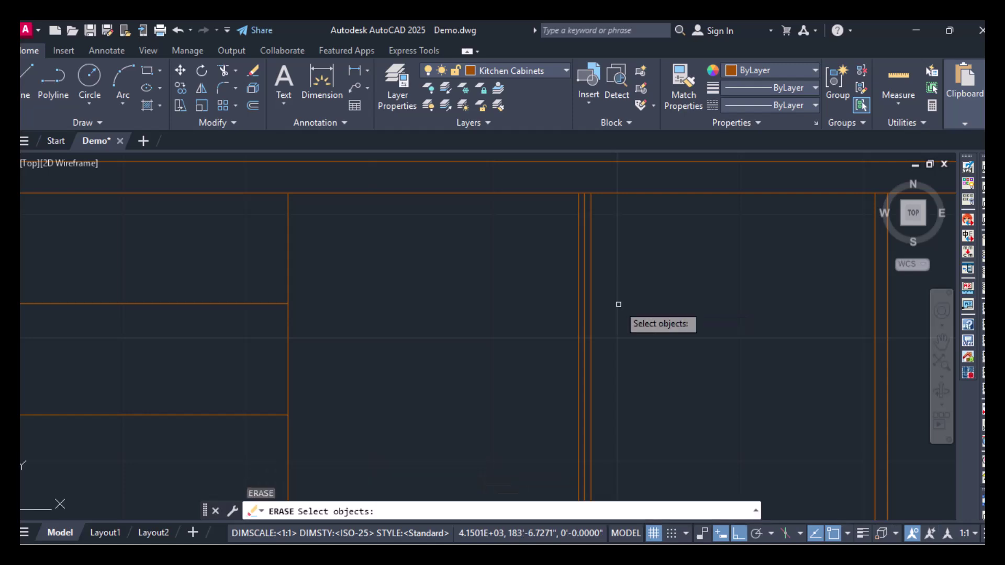
left_click(587, 290)
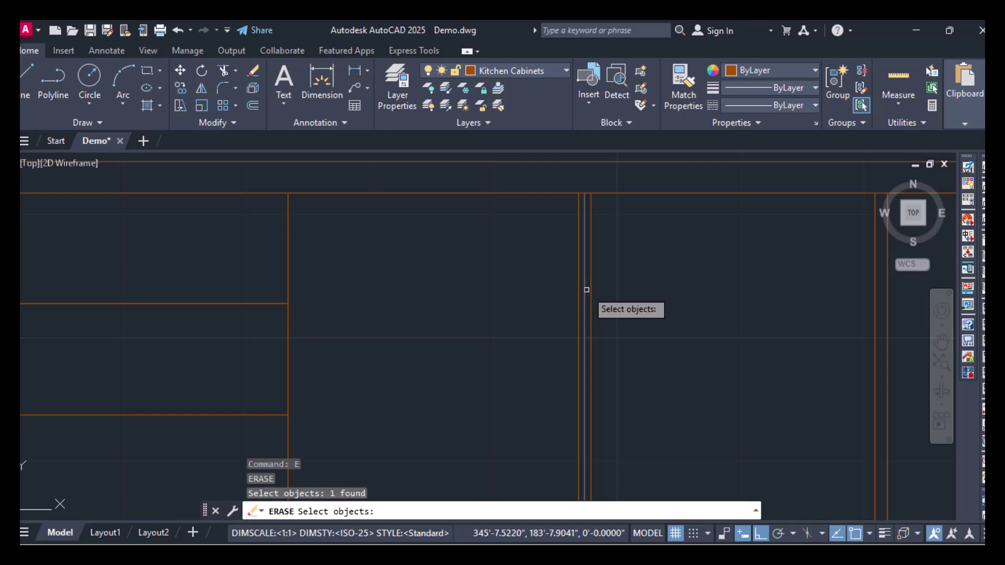
key("Return")
Offset the long horizontal line splitting the base cabinets up to the hob unit by 0.5" above and below.
scroll(597, 295, "down", 5)
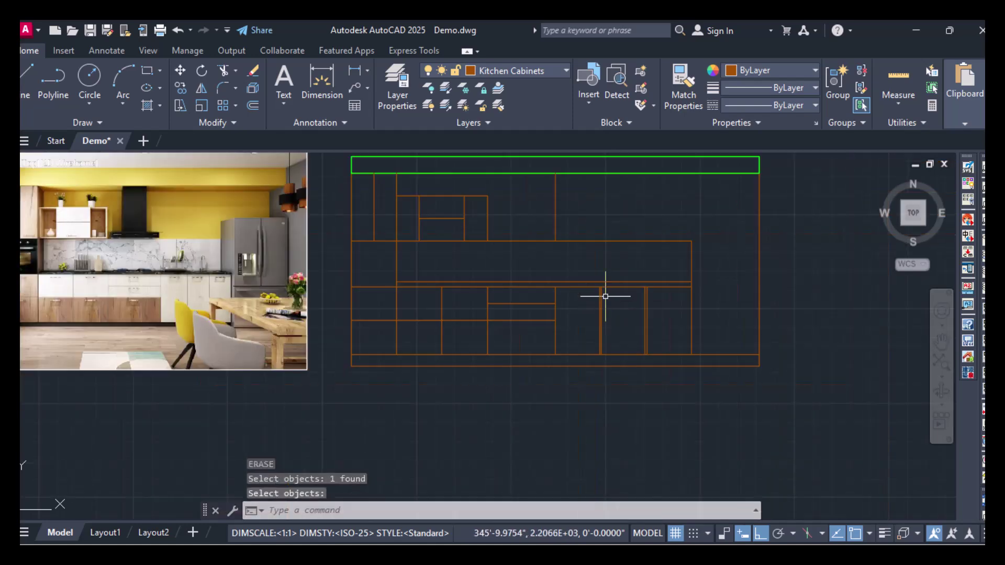
scroll(605, 297, "up", 3)
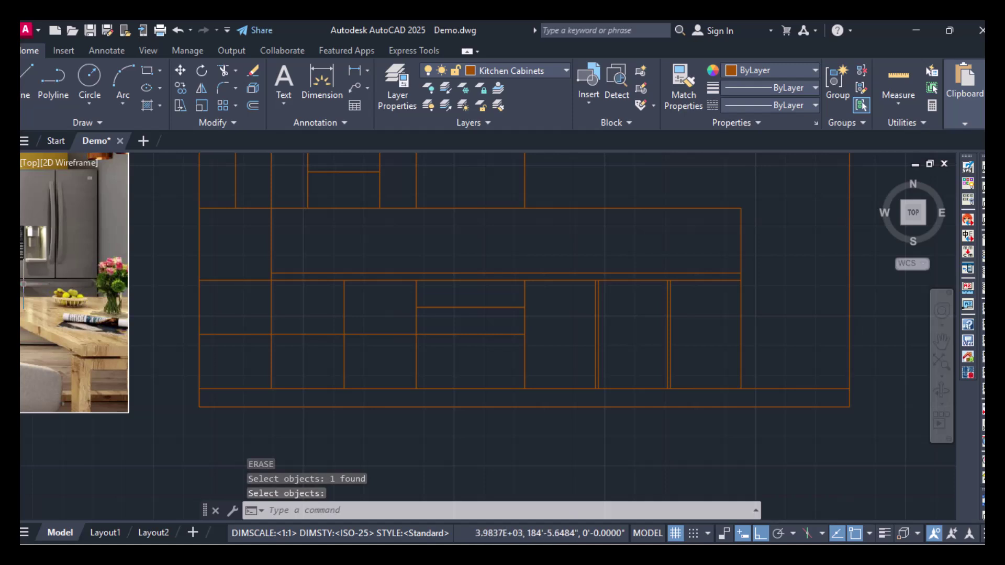
mouse_move(42, 290)
middle_mouse_down()
mouse_move(249, 275)
mouse_move(377, 317)
middle_mouse_up()
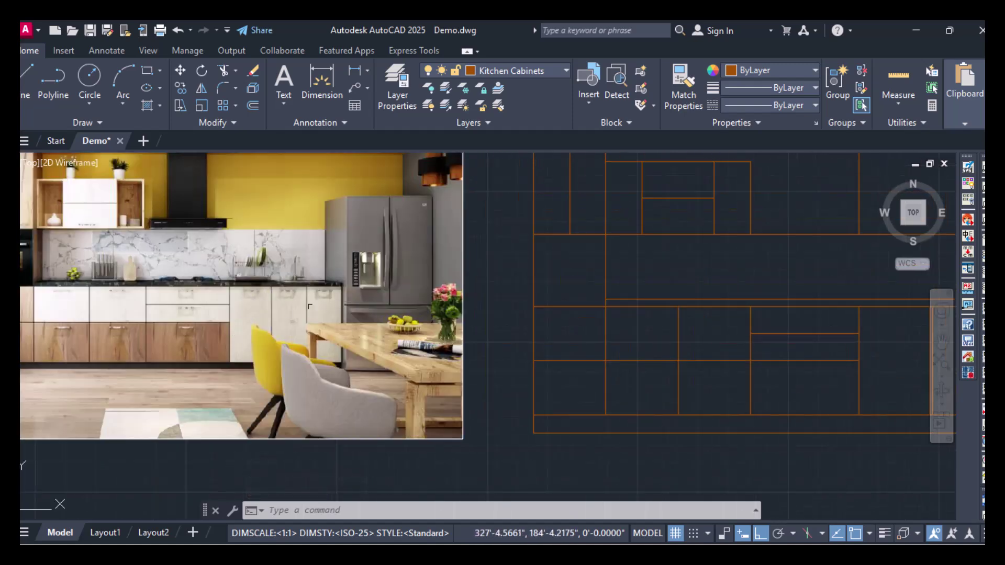
middle_click_drag(854, 394, 730, 398)
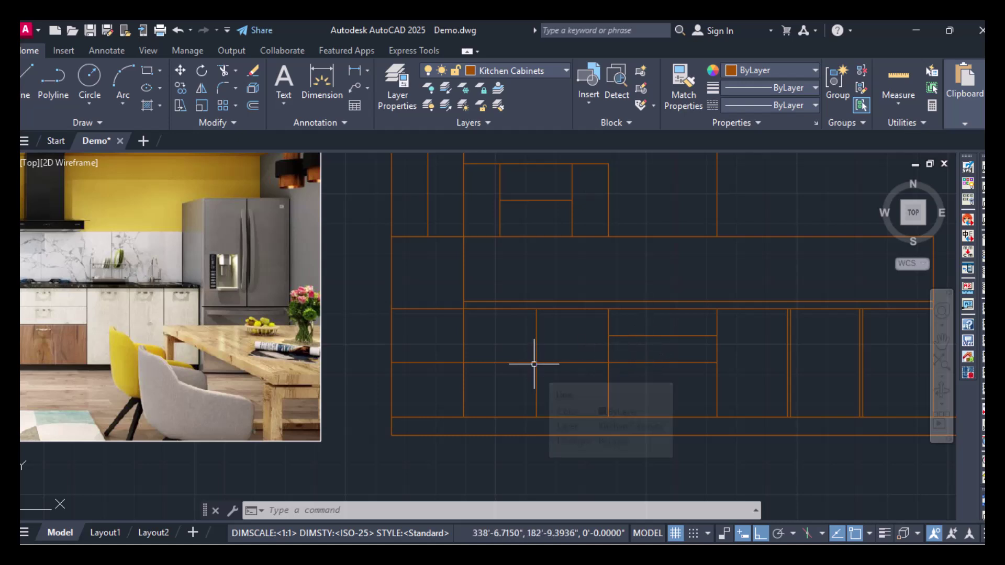
type("OFFSet")
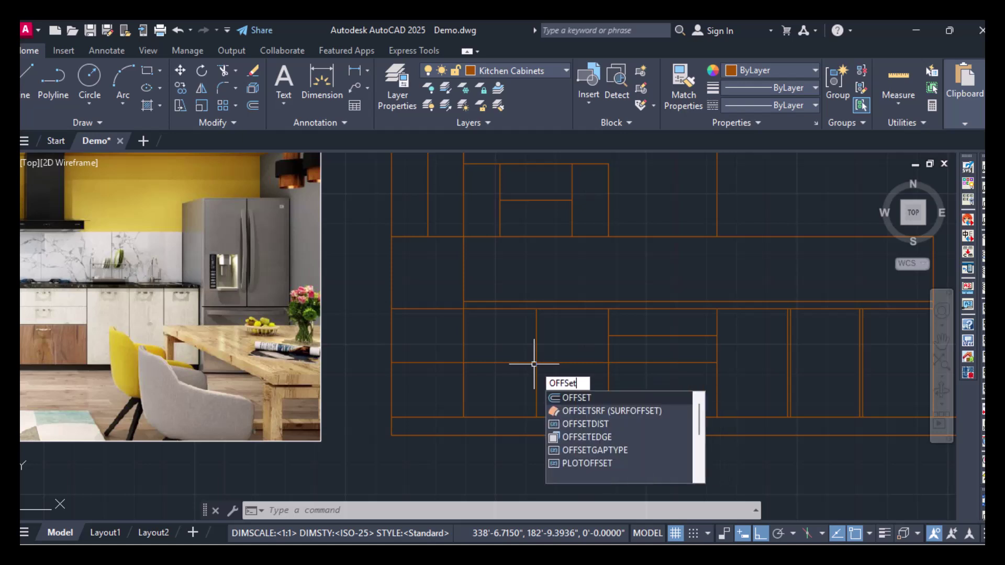
key("Return")
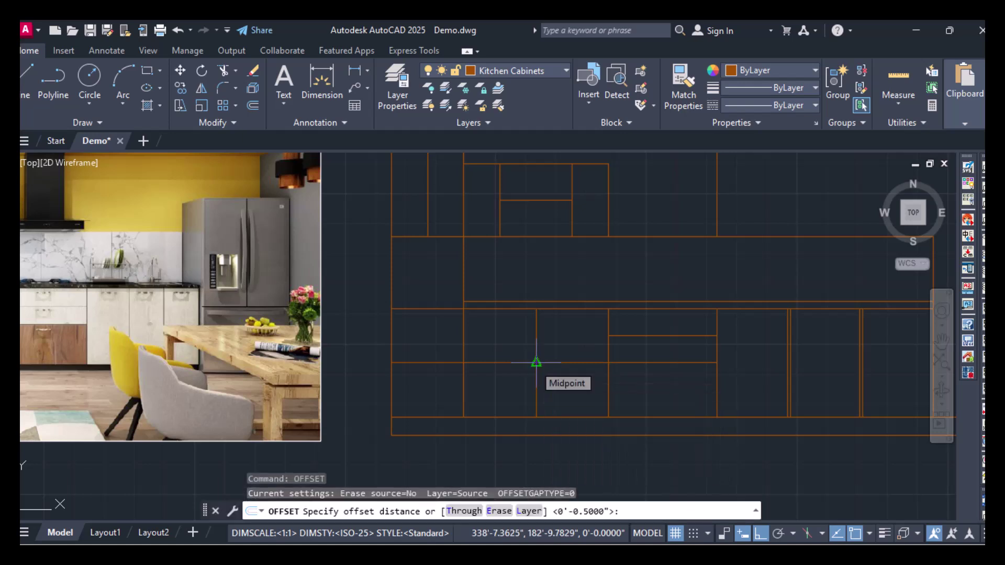
key("Return")
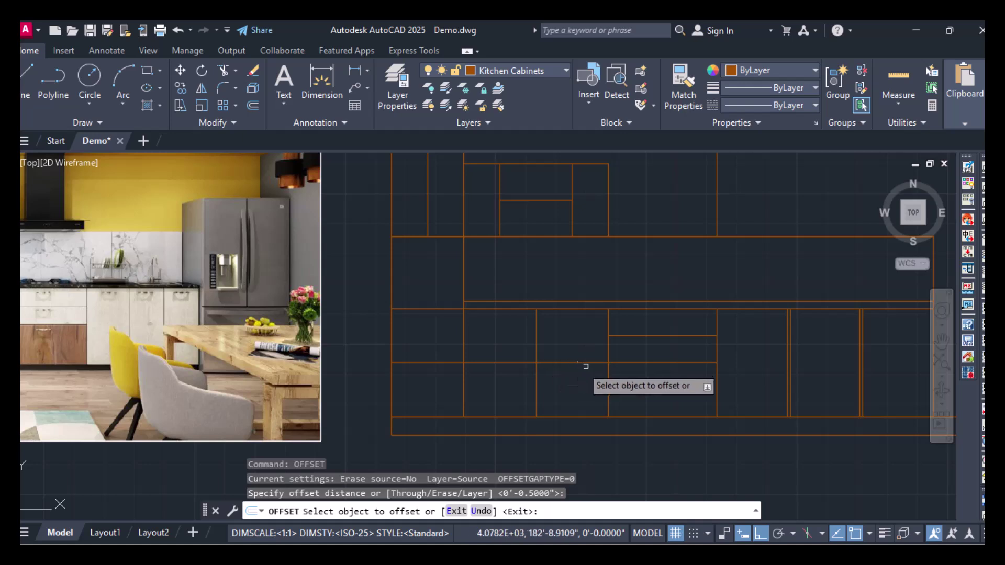
left_click(621, 361)
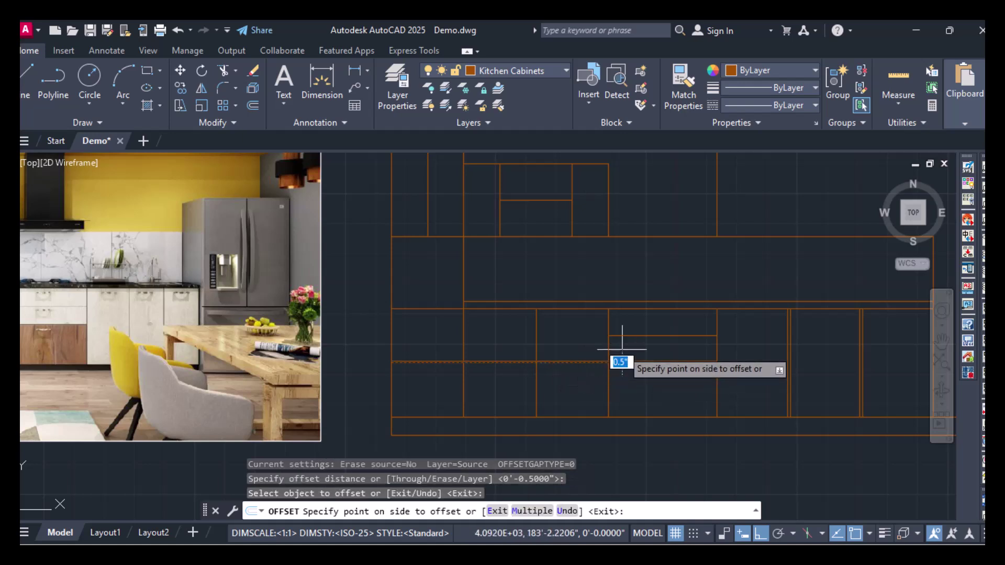
left_click(622, 364)
scroll(627, 369, "up", 5)
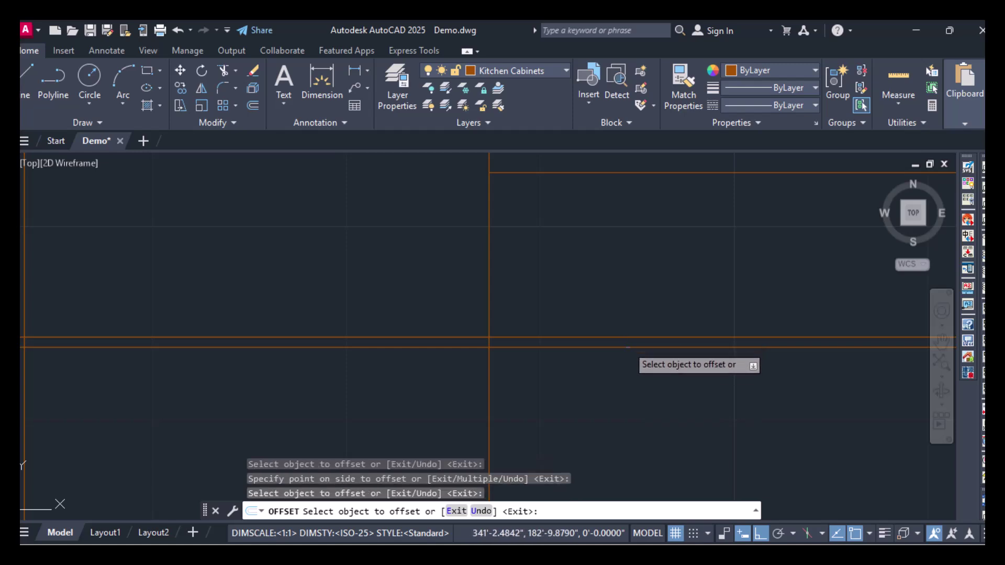
left_click(627, 345)
left_click(622, 363)
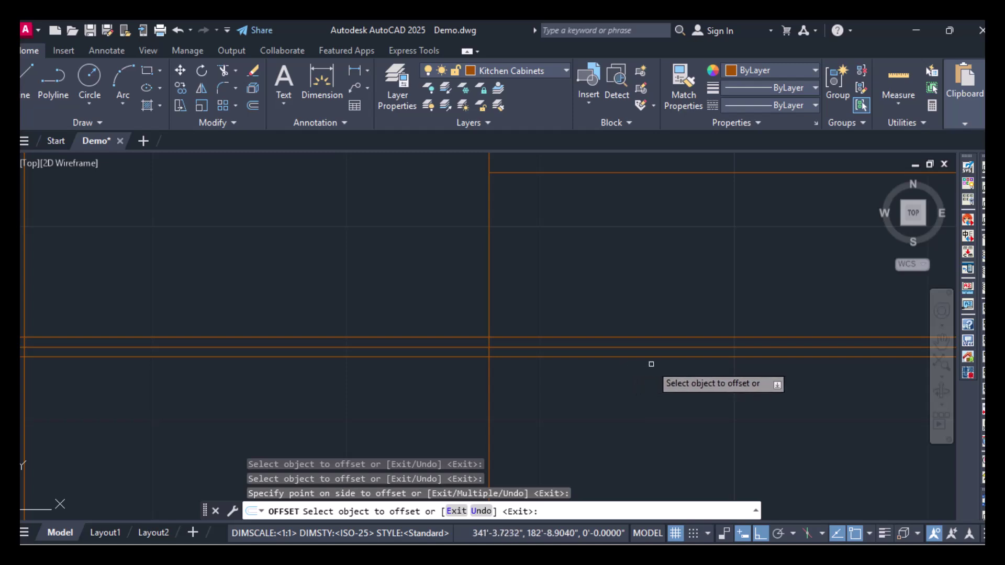
key("Escape")
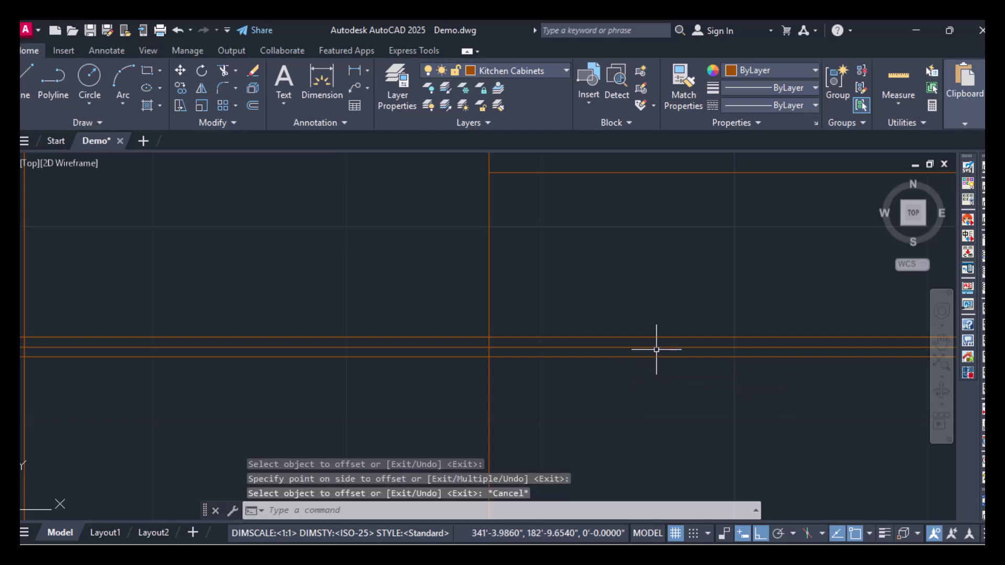
Erase the original middle line between the two horizontal offset lines across the base cabinets.
type("e")
key("Return")
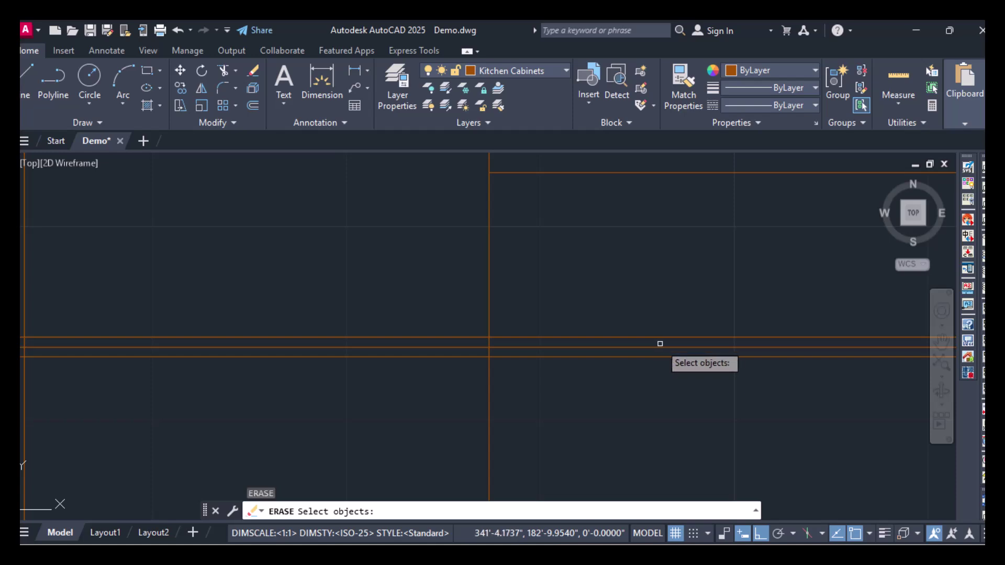
left_click(660, 346)
key("Return")
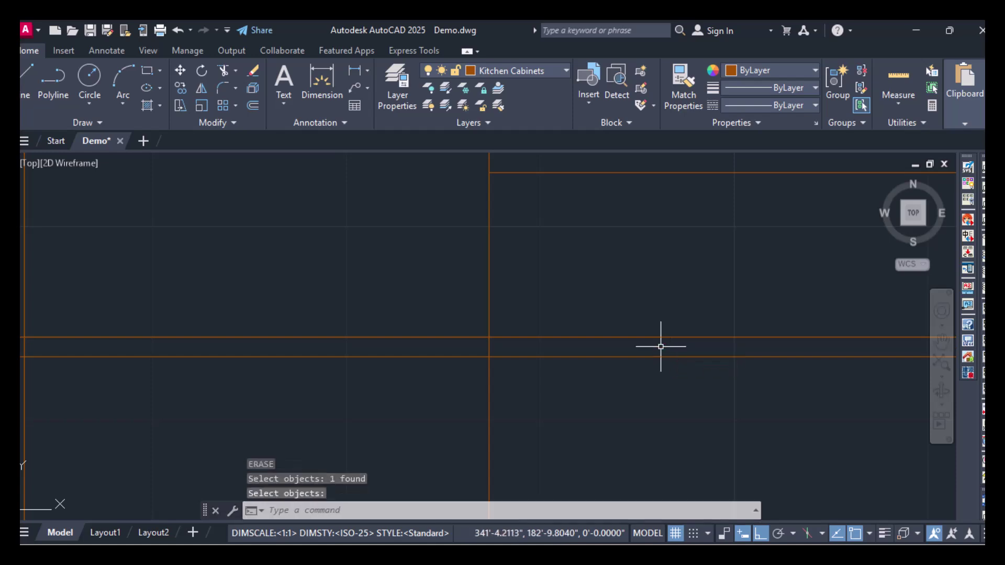
Offset the short horizontal line between the hob unit's two upper drawers by 0.5" above and below.
scroll(660, 346, "down", 3)
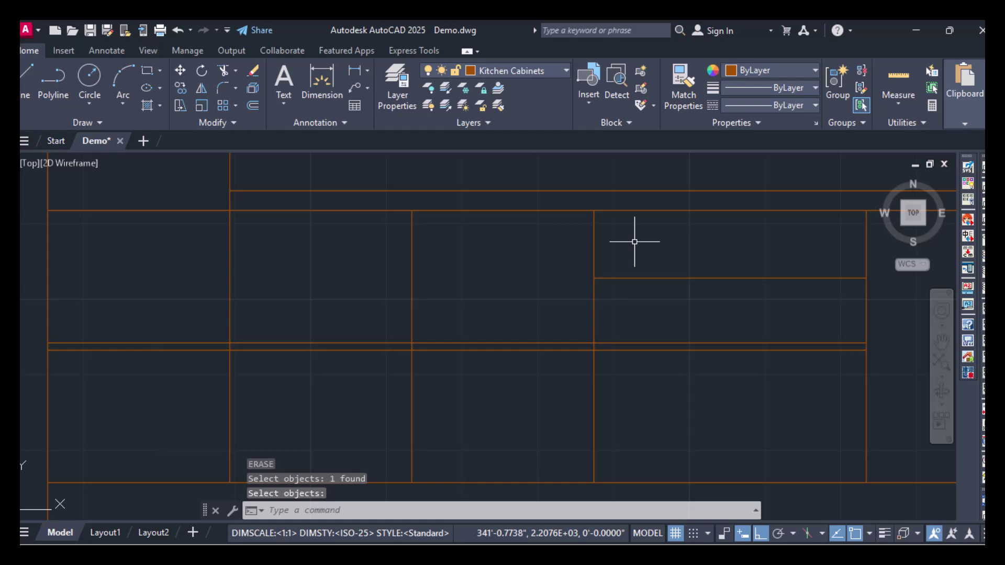
type("off")
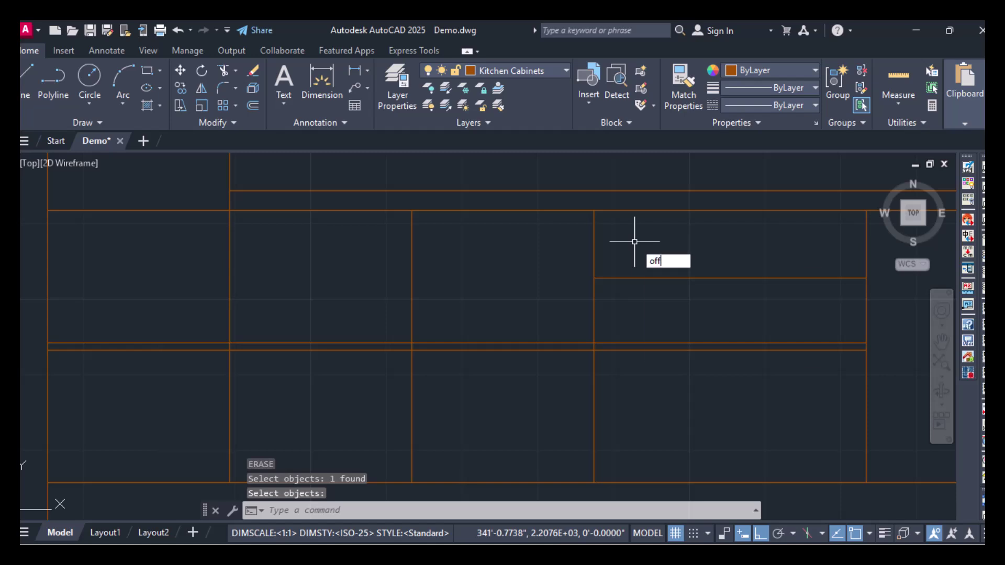
key("Return")
key("Return")
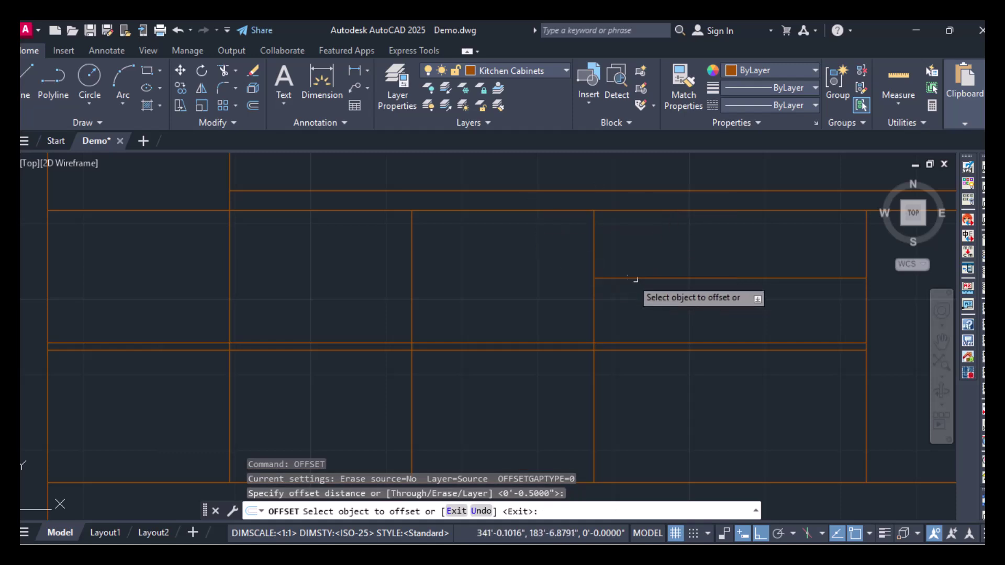
left_click(639, 278)
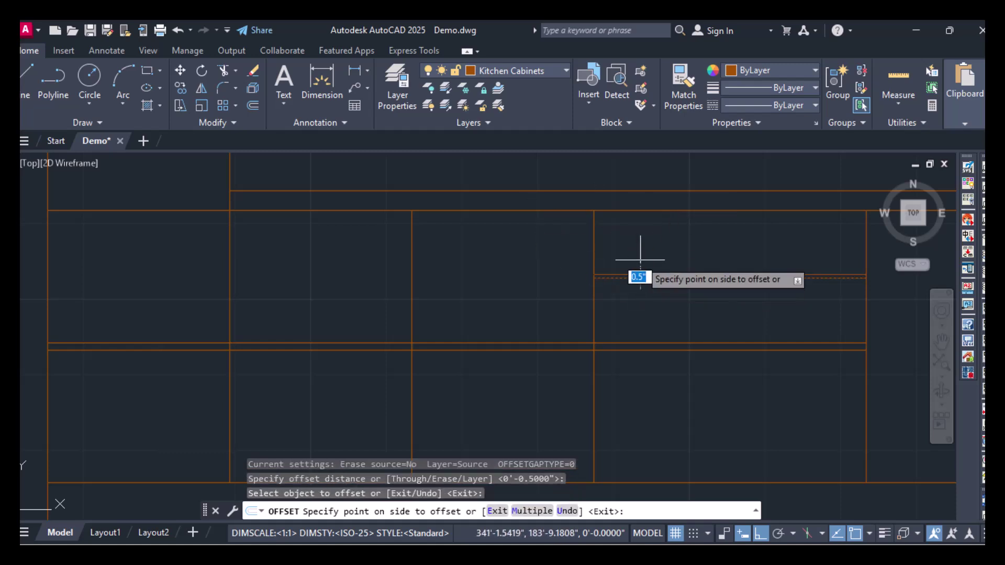
left_click(639, 263)
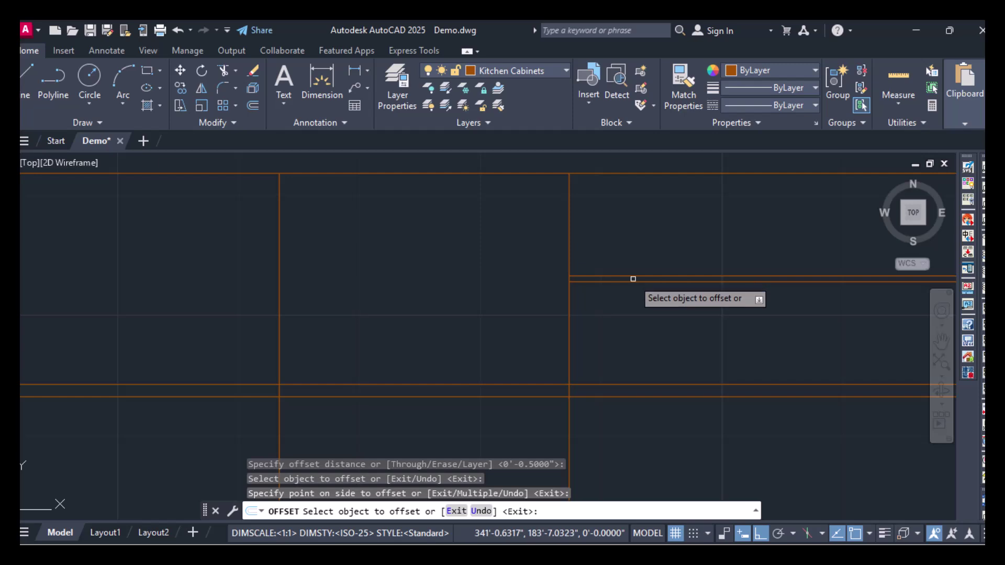
left_click(633, 282)
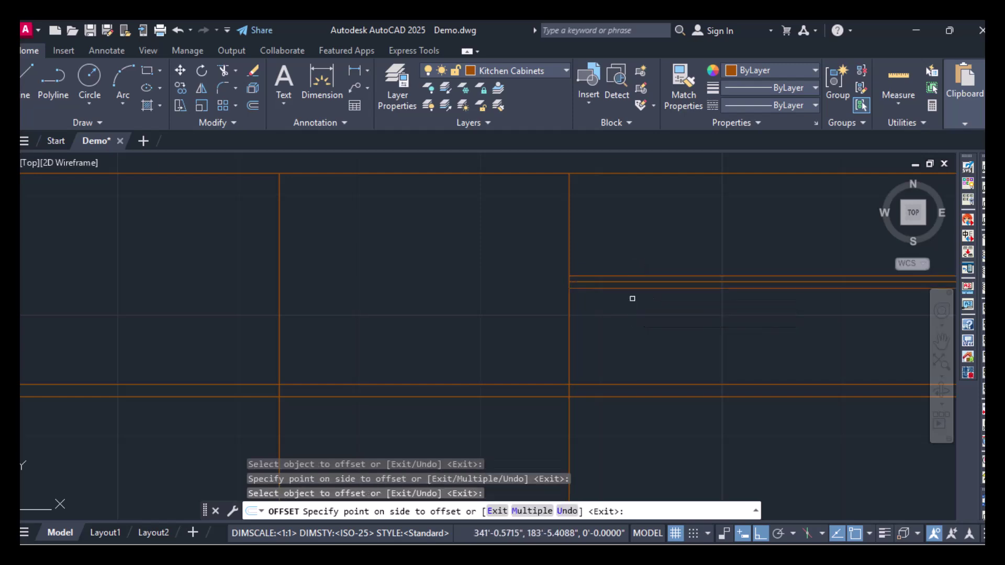
left_click(635, 292)
key("Return")
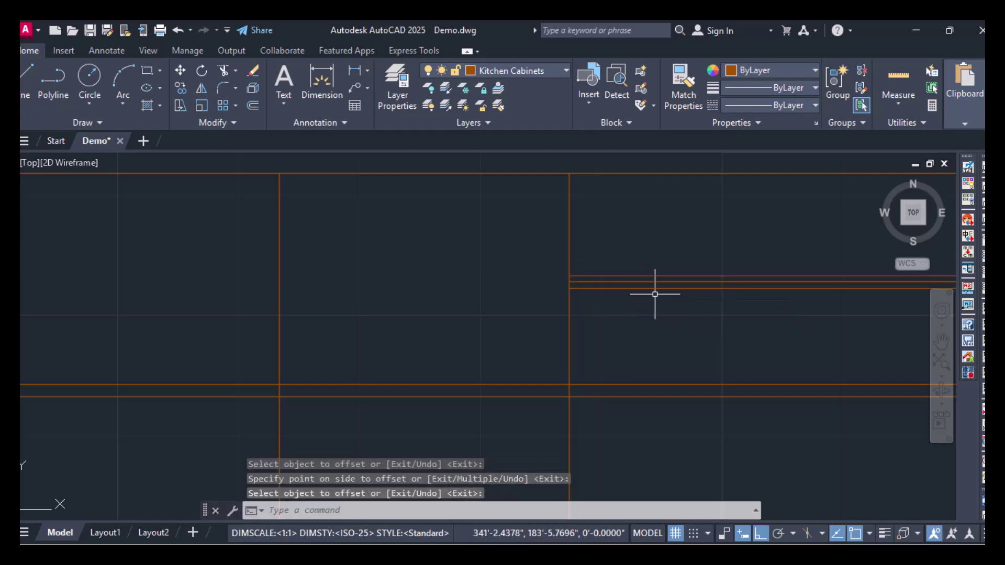
Erase the original middle line between the offset lines separating the hob unit's upper drawers.
key("Return")
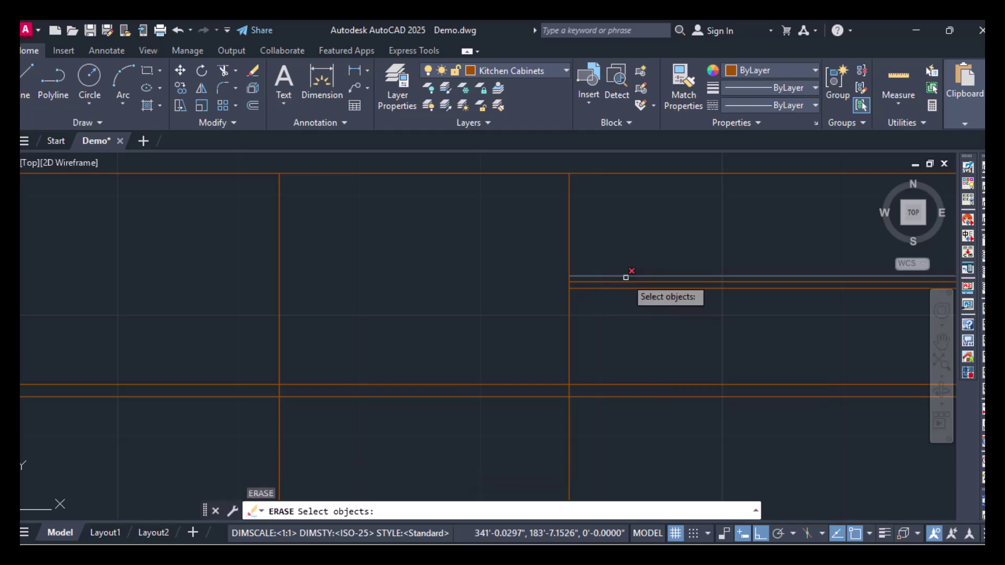
left_click(631, 282)
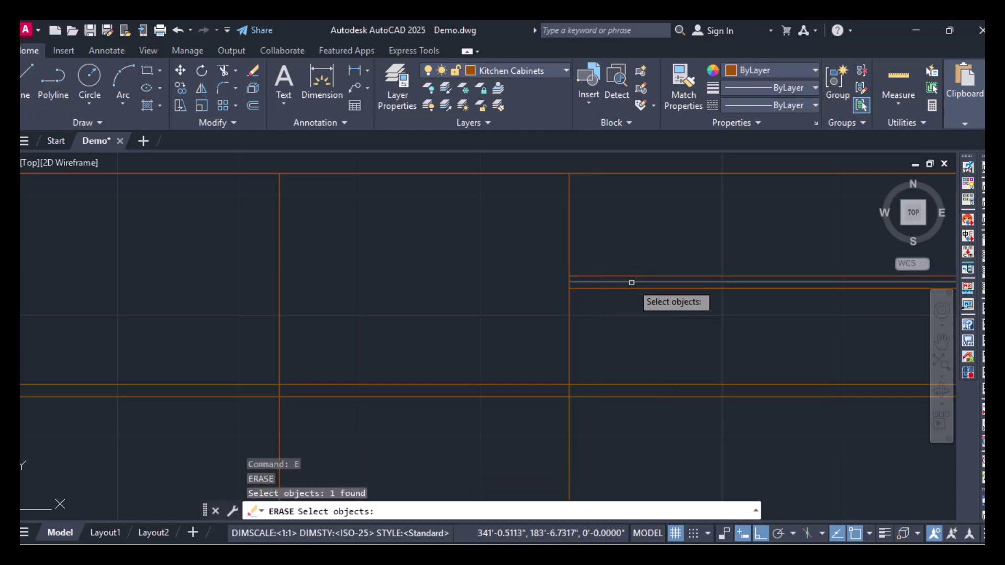
key("Return")
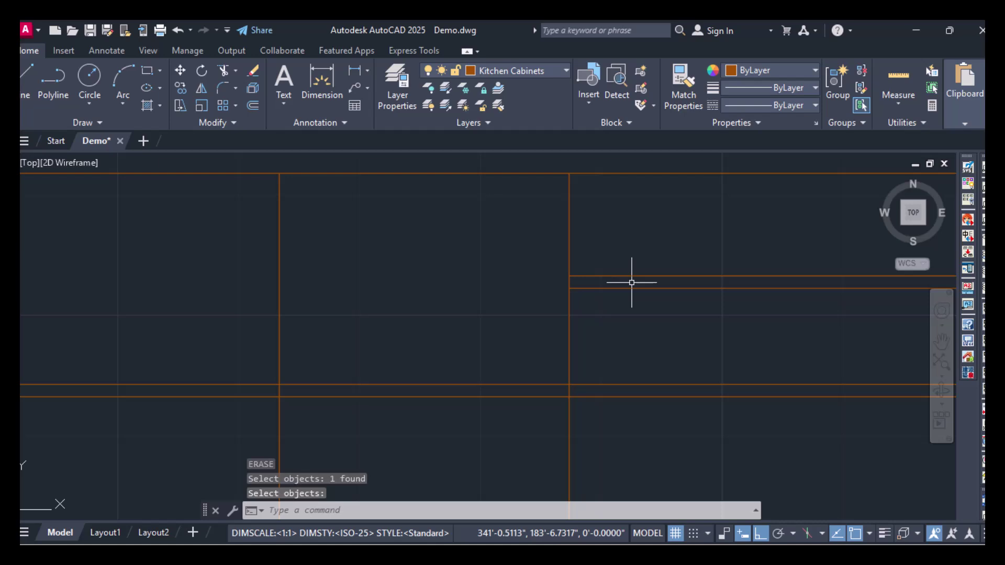
scroll(465, 287, "down", 2)
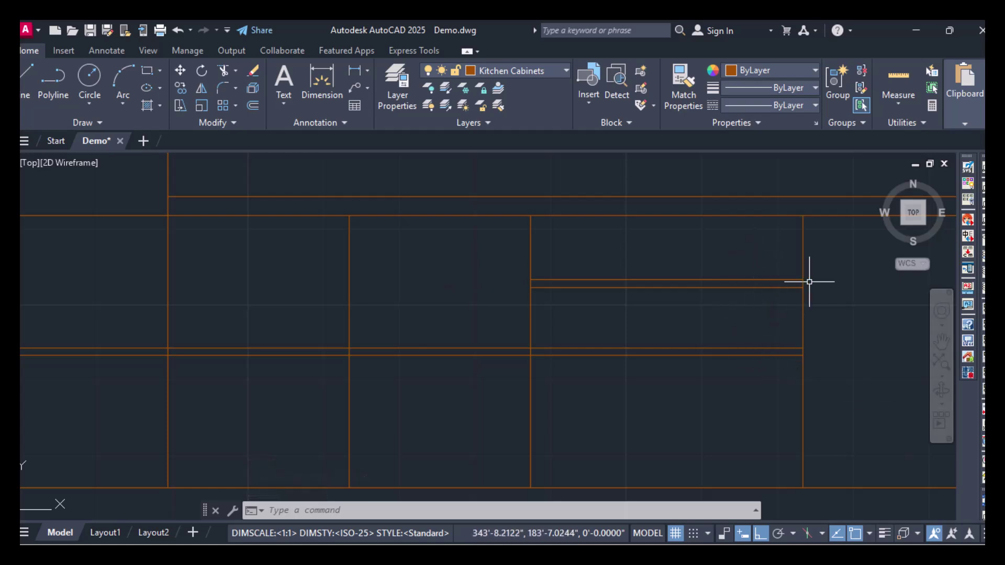
scroll(803, 322, "up", 3)
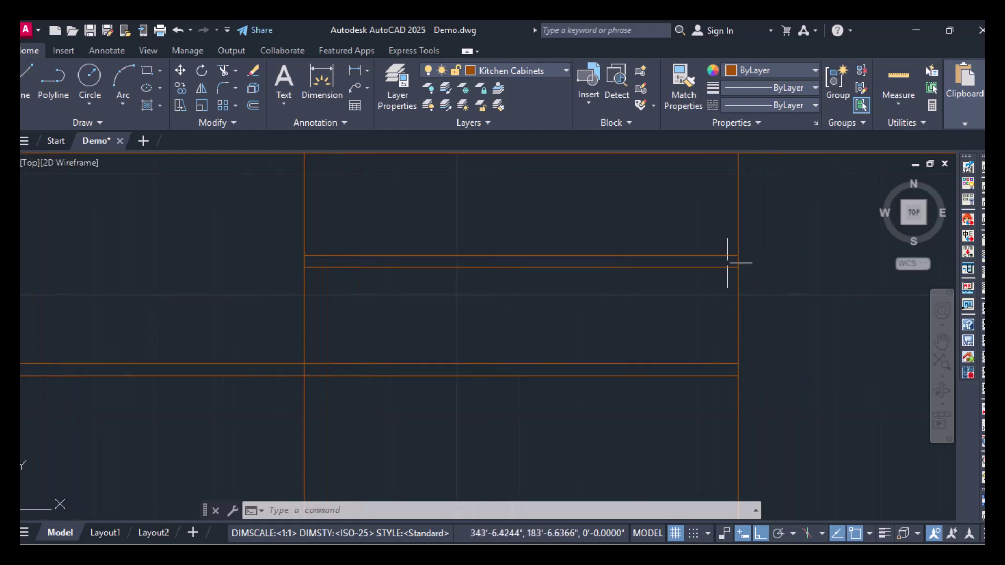
Examine the gaps between the base-cabinet doors and drawers around the hob unit in the reference photo.
scroll(439, 207, "down", 2)
scroll(362, 218, "down", 2)
scroll(651, 336, "down", 3)
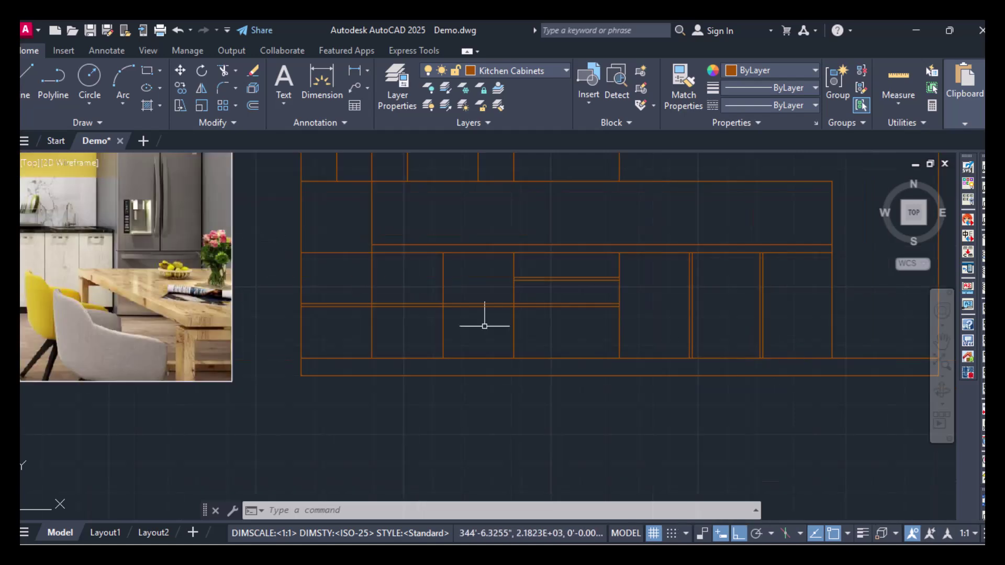
scroll(433, 309, "up", 4)
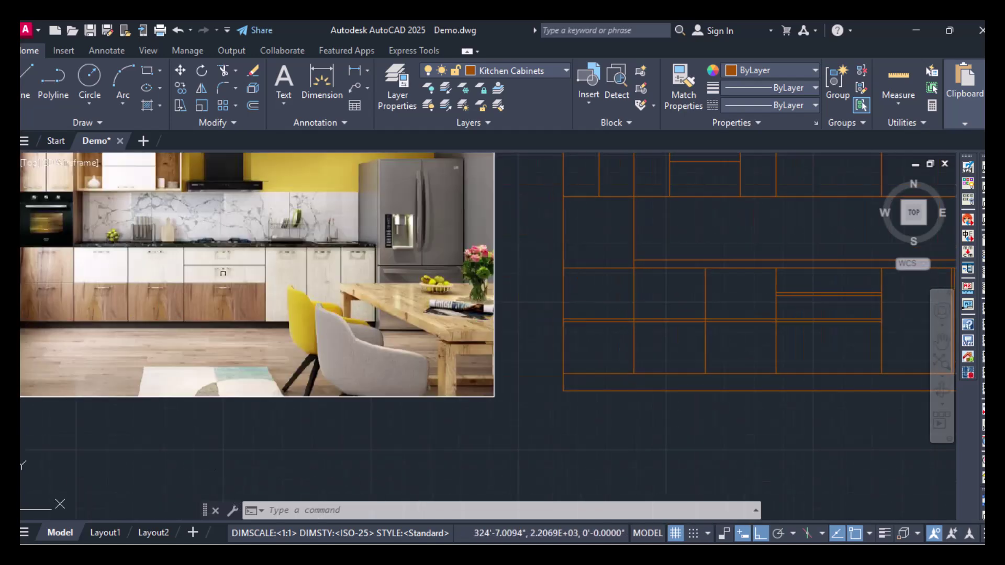
scroll(270, 256, "up", 1)
scroll(269, 256, "down", 1)
scroll(257, 260, "up", 5)
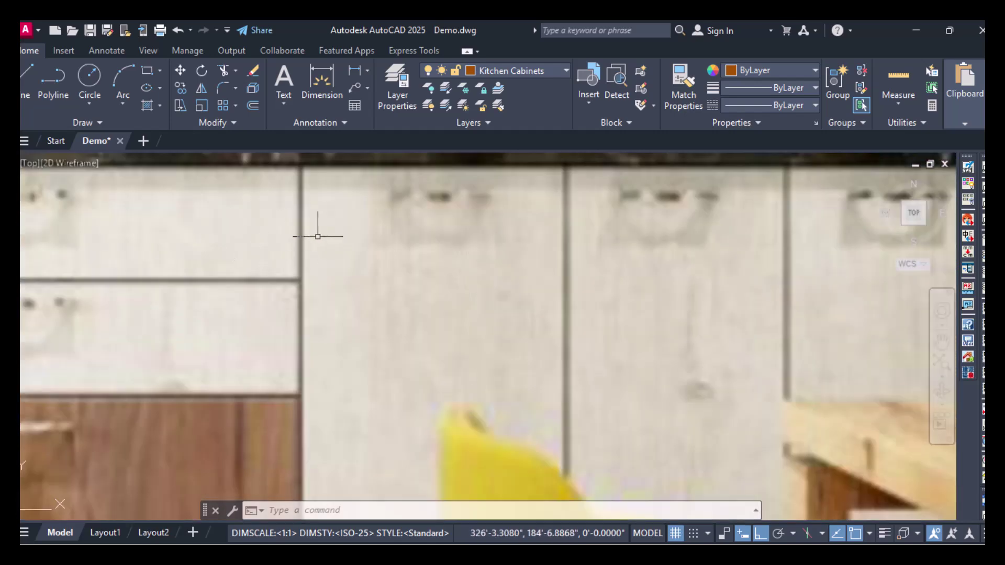
scroll(289, 235, "down", 5)
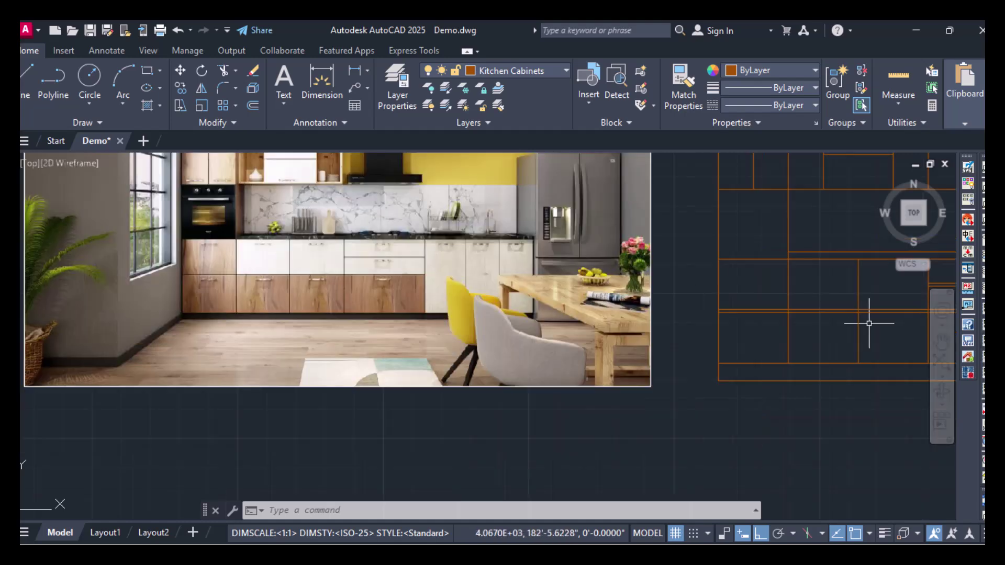
Offset the vertical line on the hob unit's right side by 0.5" to both sides.
middle_click_drag(802, 294, 337, 303)
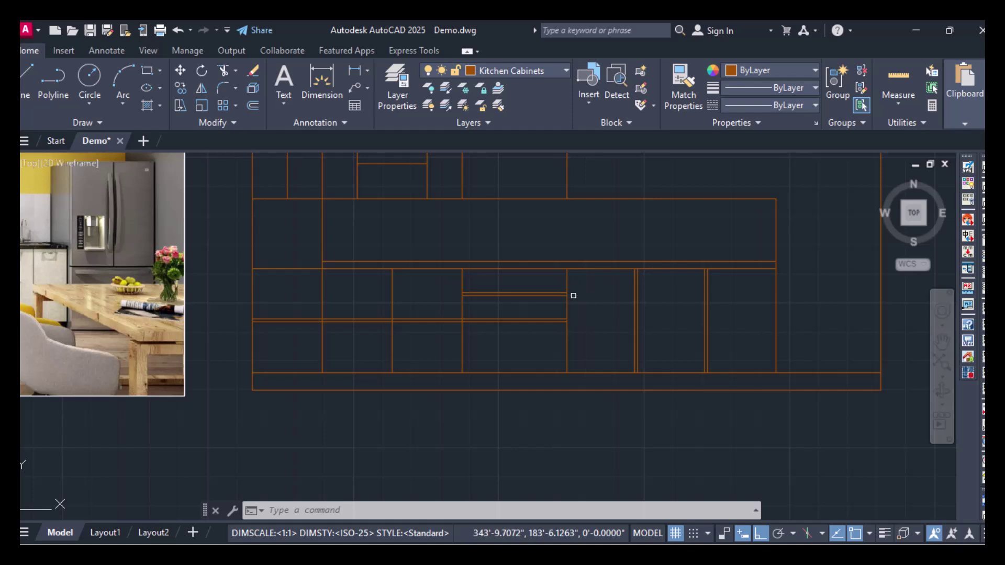
type("OFF")
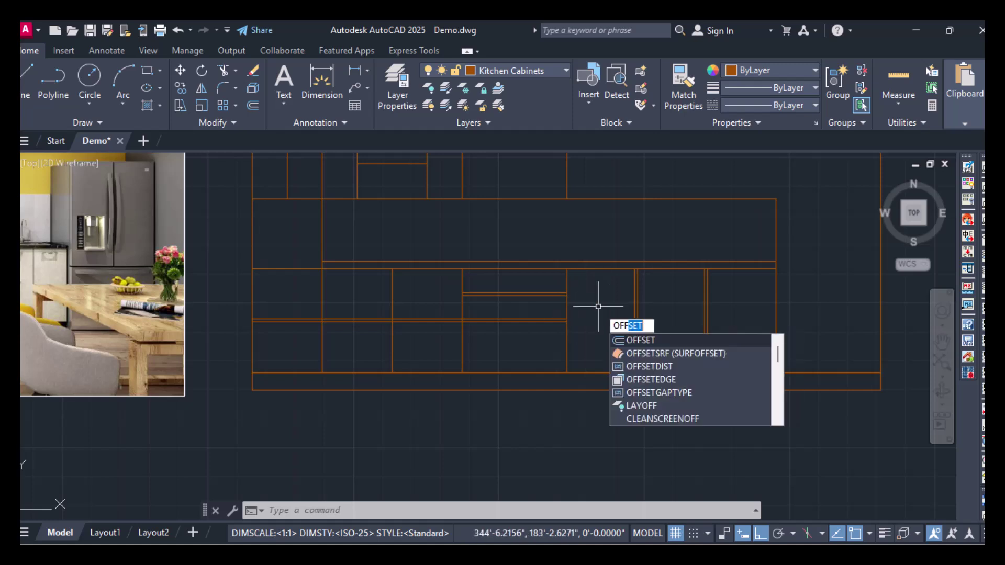
key("Return")
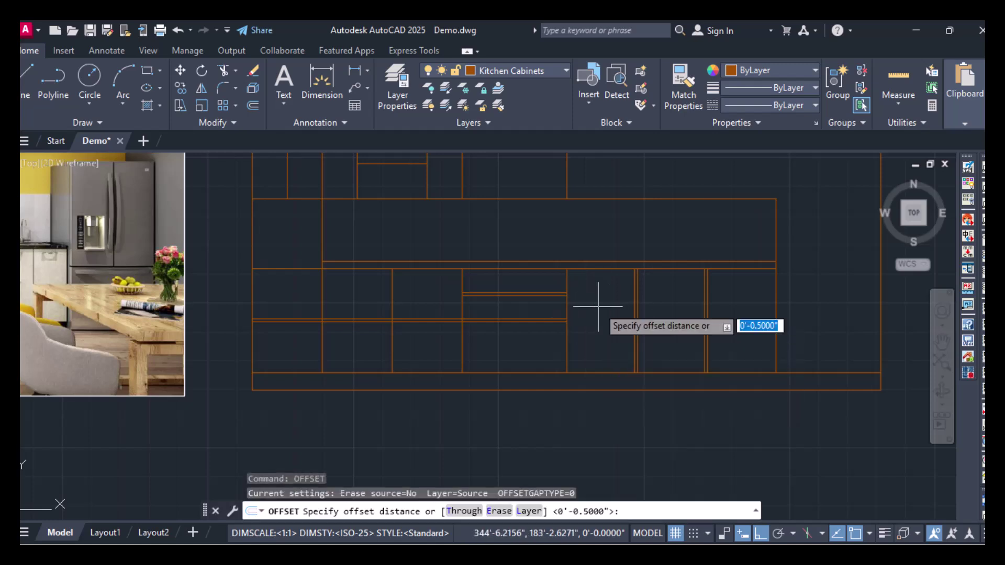
key("Return")
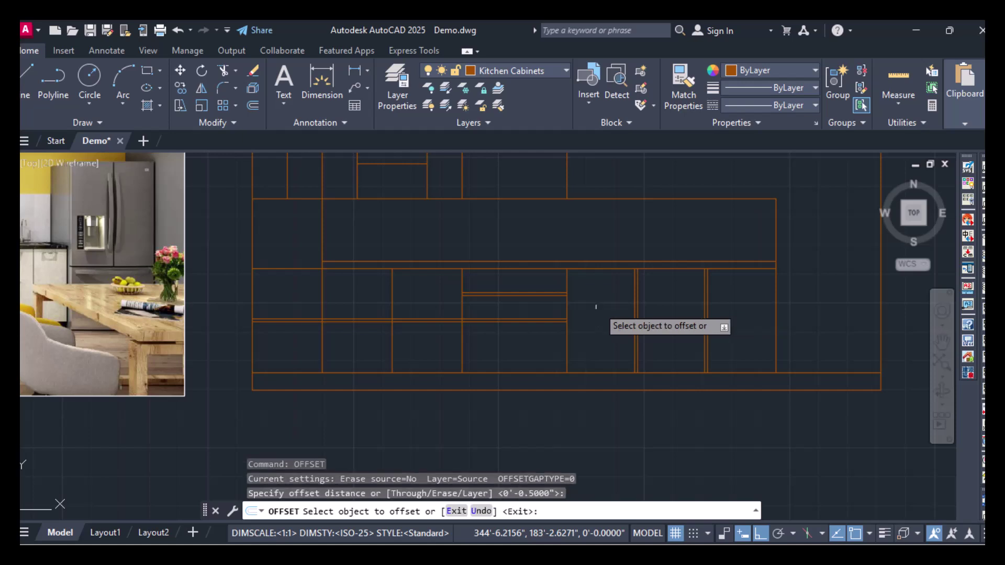
left_click(565, 272)
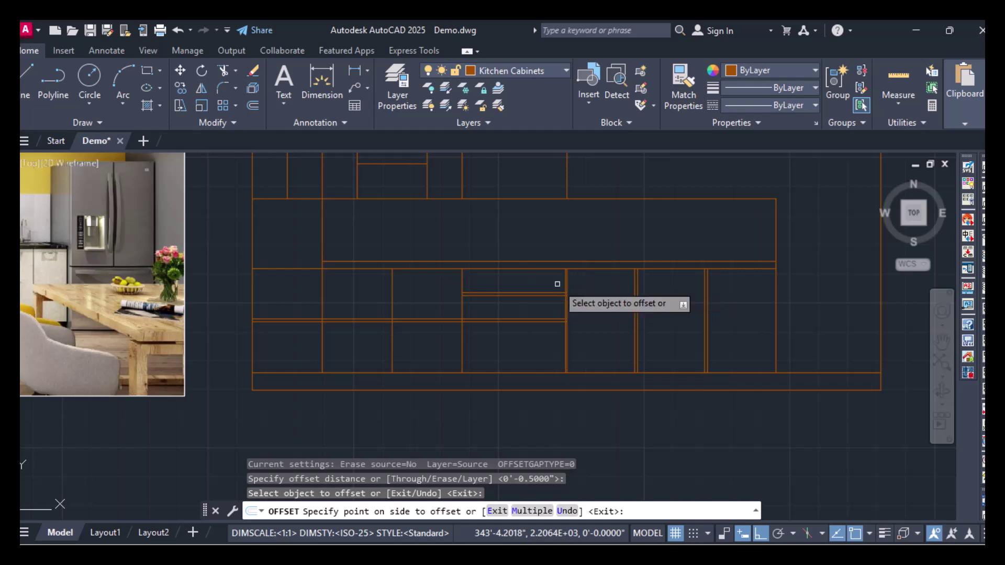
left_click(559, 282)
scroll(563, 284, "up", 4)
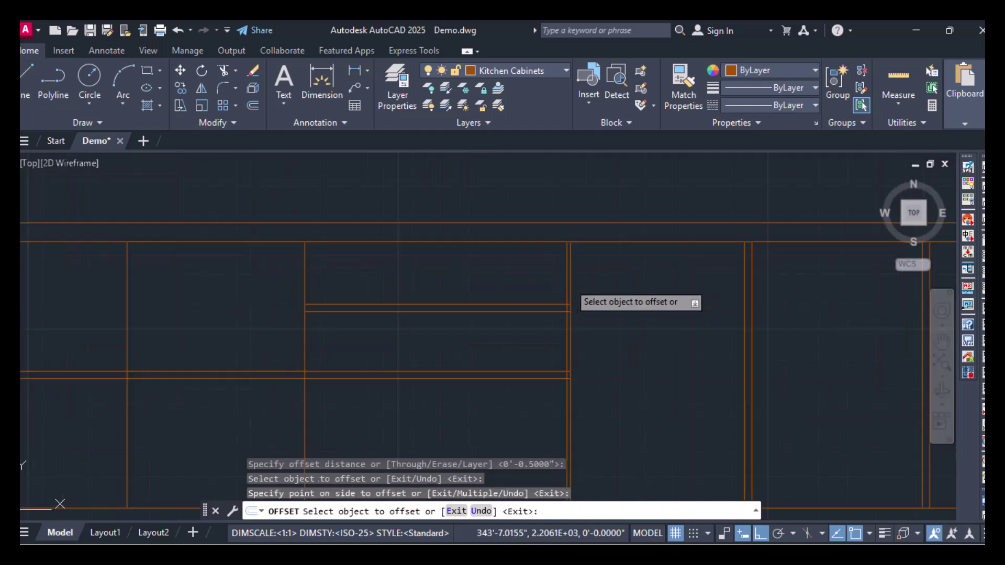
left_click(570, 279)
left_click(582, 279)
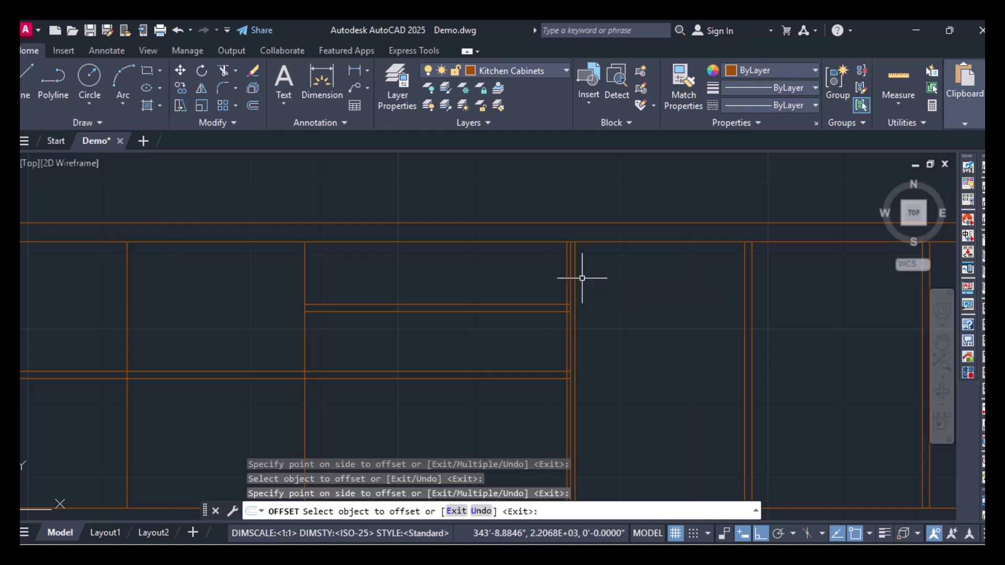
key("Escape")
Erase the original middle line between the two vertical offset lines on the hob unit's right side.
type("e")
key("Return")
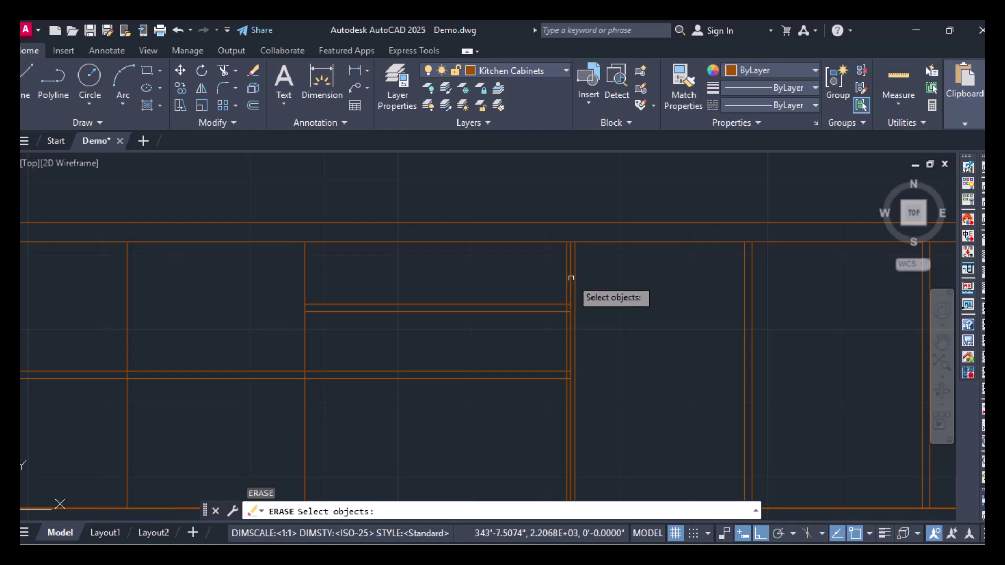
left_click(569, 278)
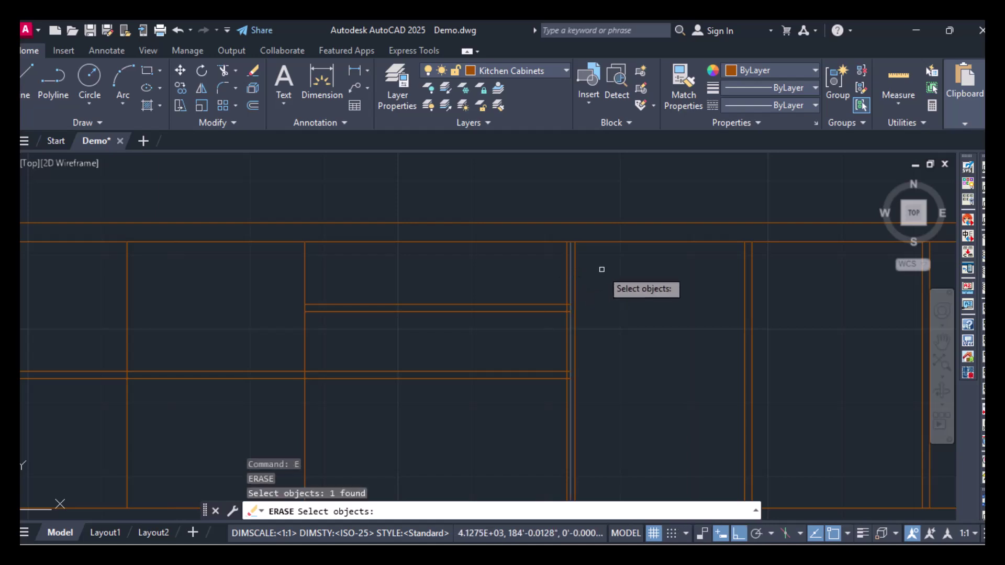
key("Return")
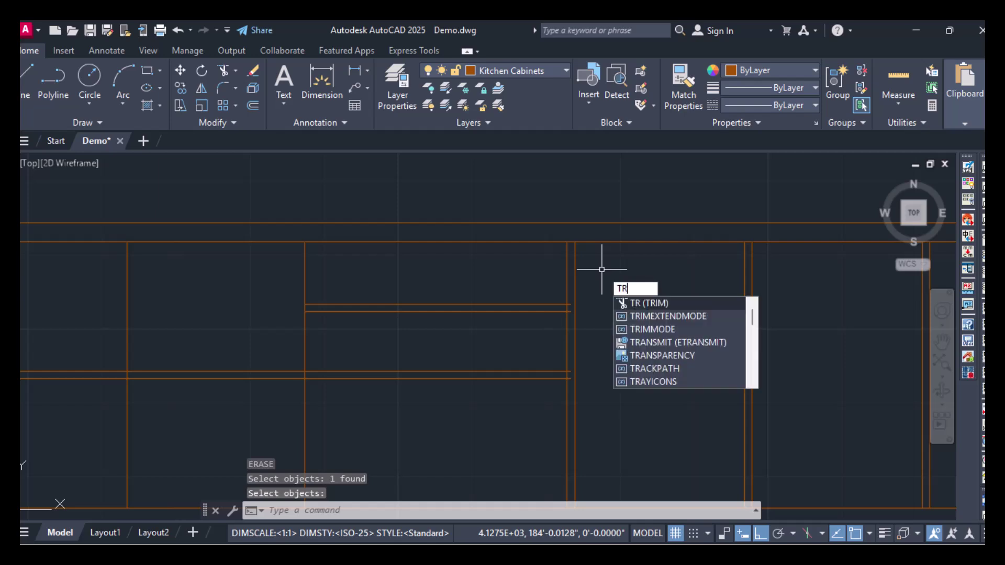
Trim the overlapping line ends and the short vertical piece where the hob unit's upper drawer divider meets its right vertical divider.
key("Return")
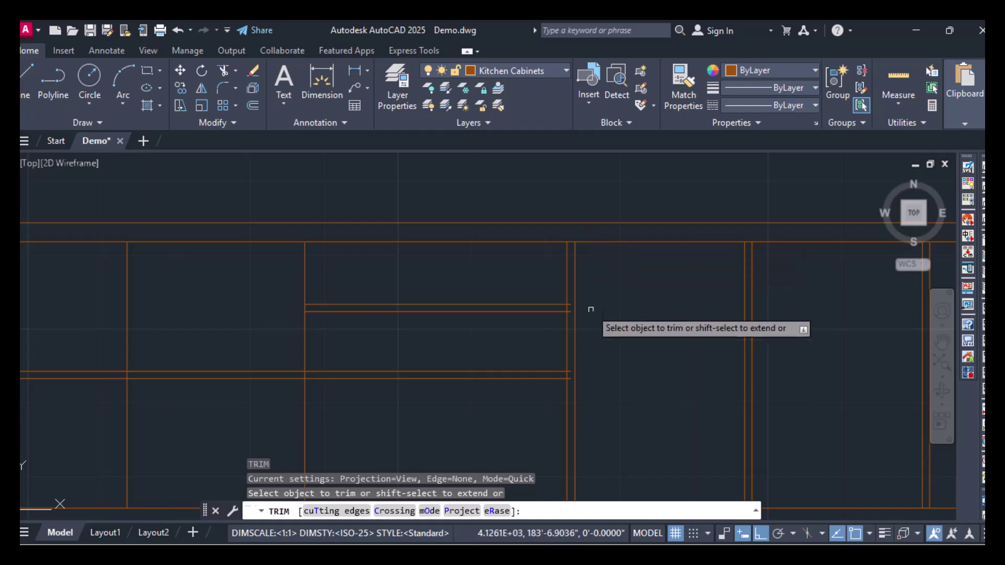
left_click(573, 305)
scroll(571, 304, "up", 6)
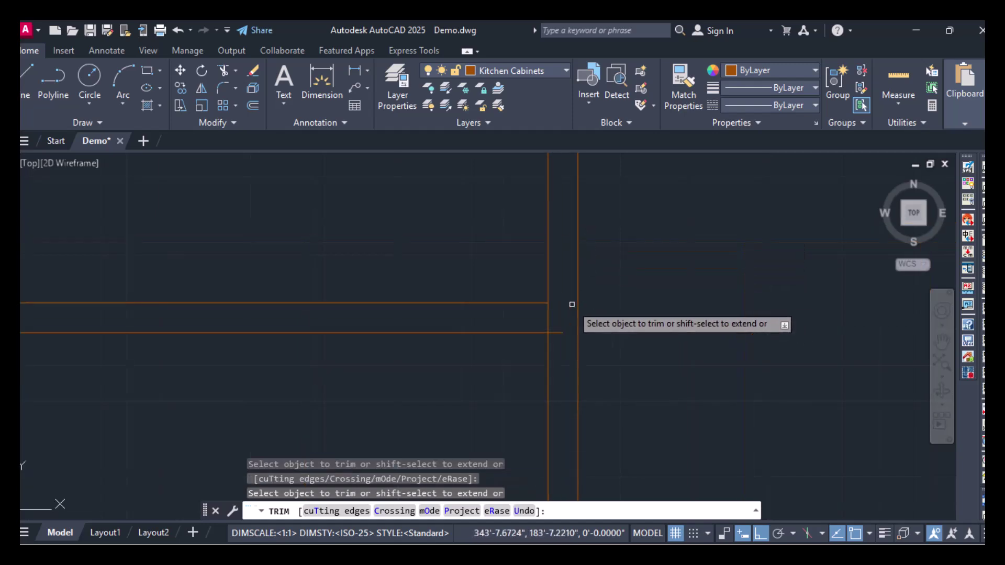
left_click(550, 314)
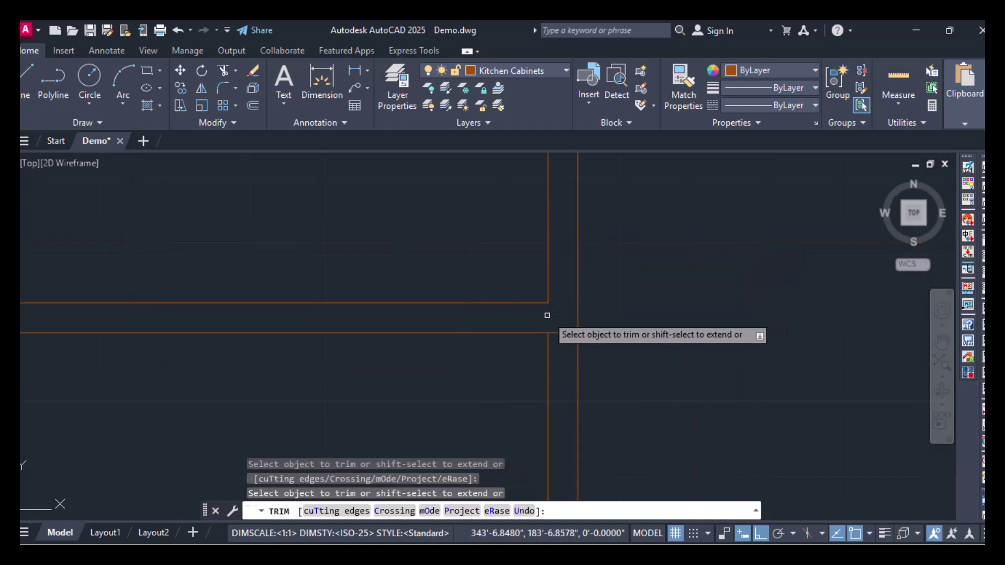
left_click(558, 331)
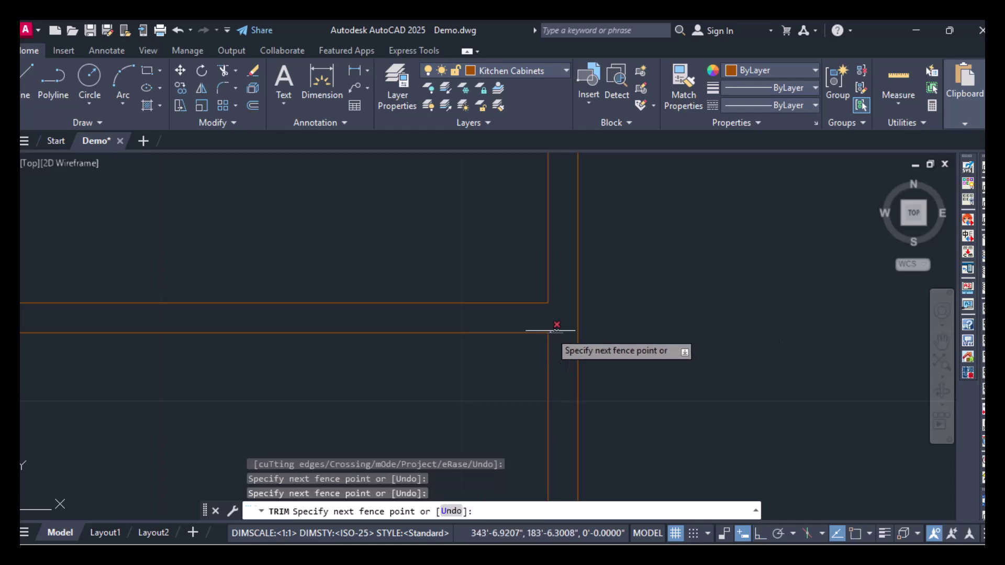
key("Return")
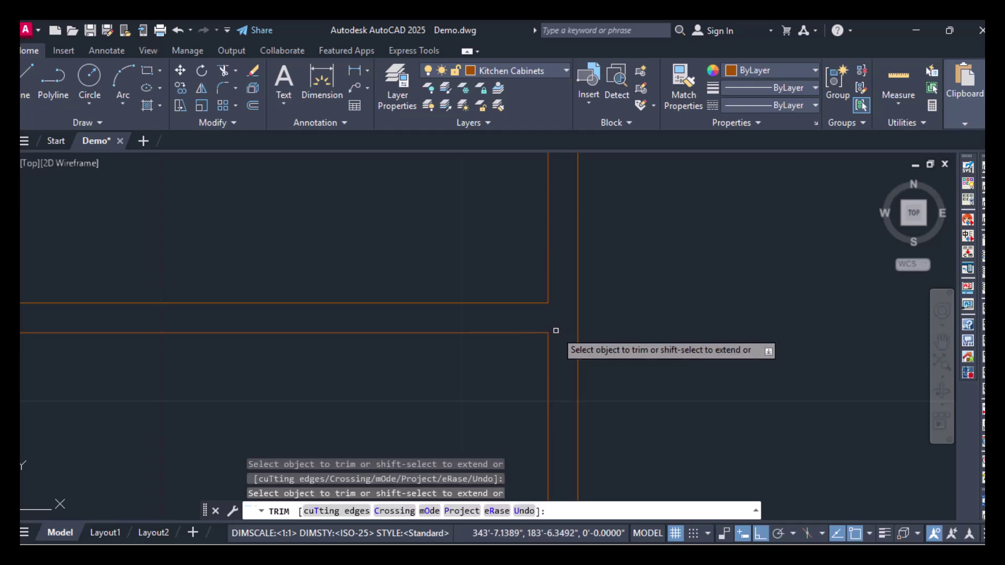
Trim the overlapping ends and short vertical piece where the long horizontal base-cabinet divider meets the hob unit's right vertical divider.
scroll(556, 331, "down", 3)
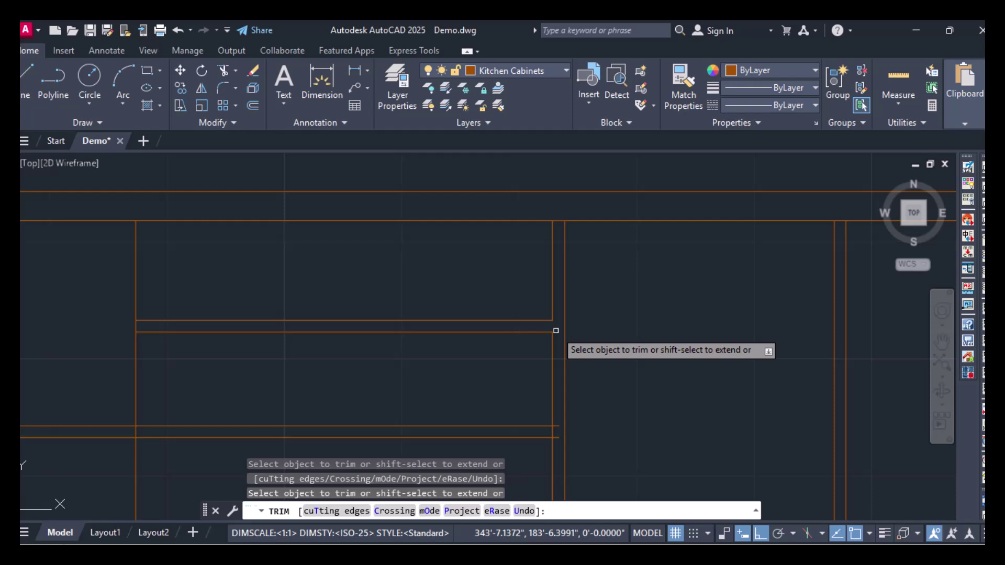
scroll(551, 435, "down", 4)
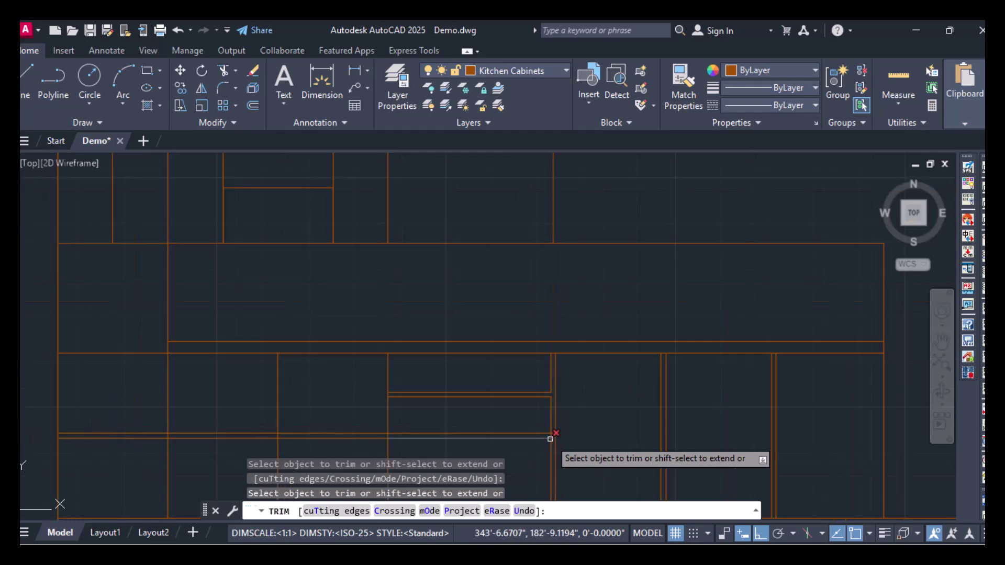
scroll(551, 436, "up", 5)
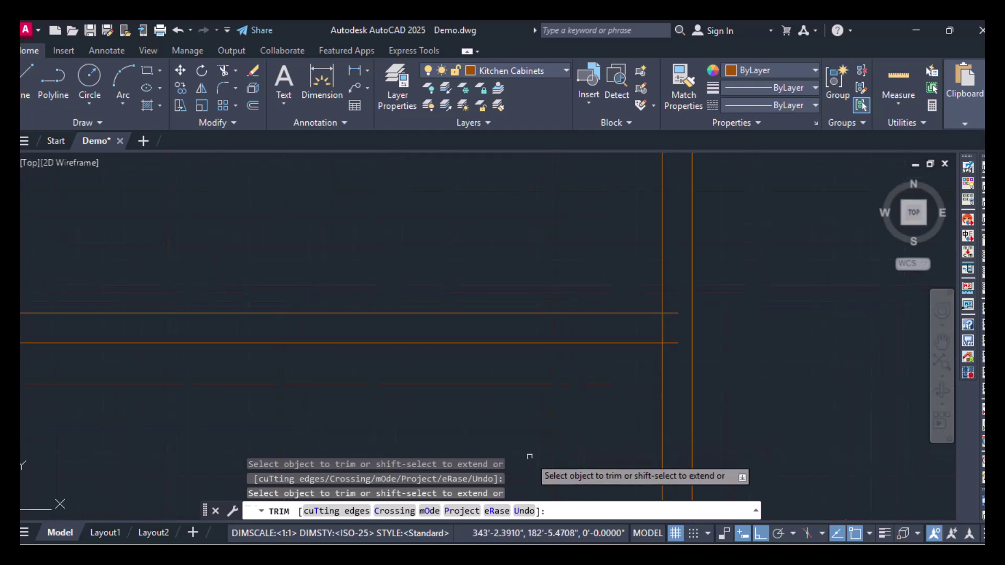
left_click(675, 310)
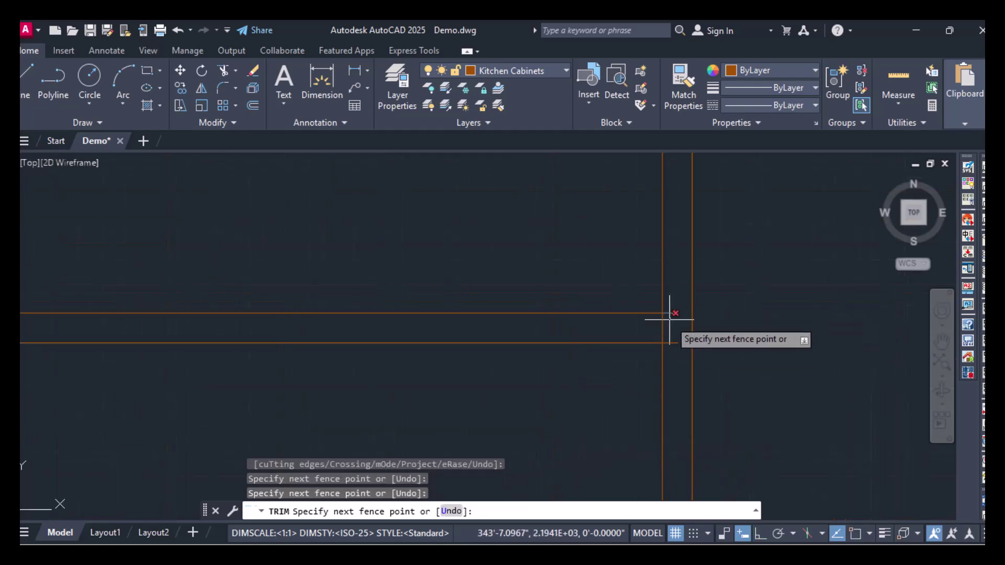
left_click(617, 333)
key("Return")
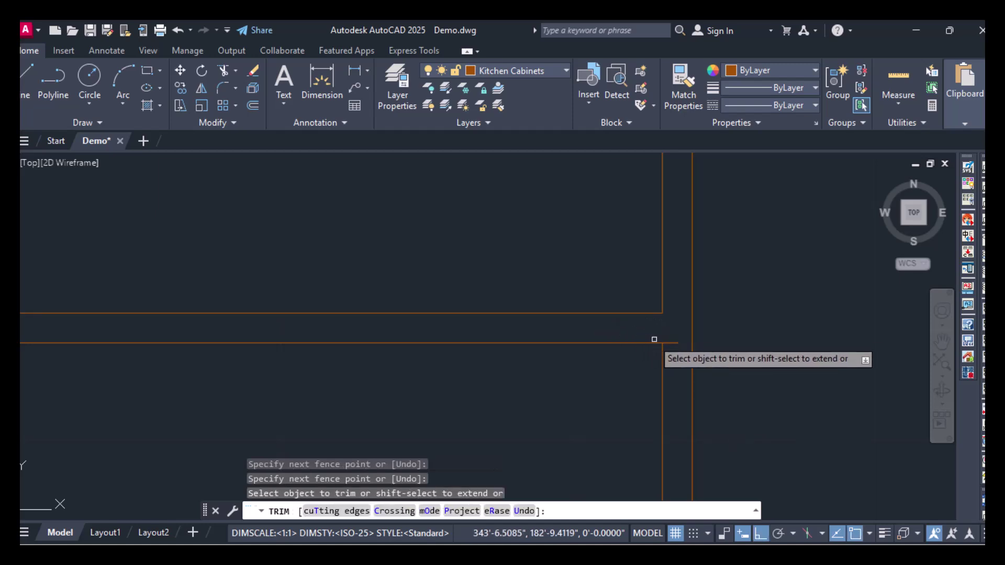
left_click(673, 329)
key("Return")
scroll(673, 352, "down", 5)
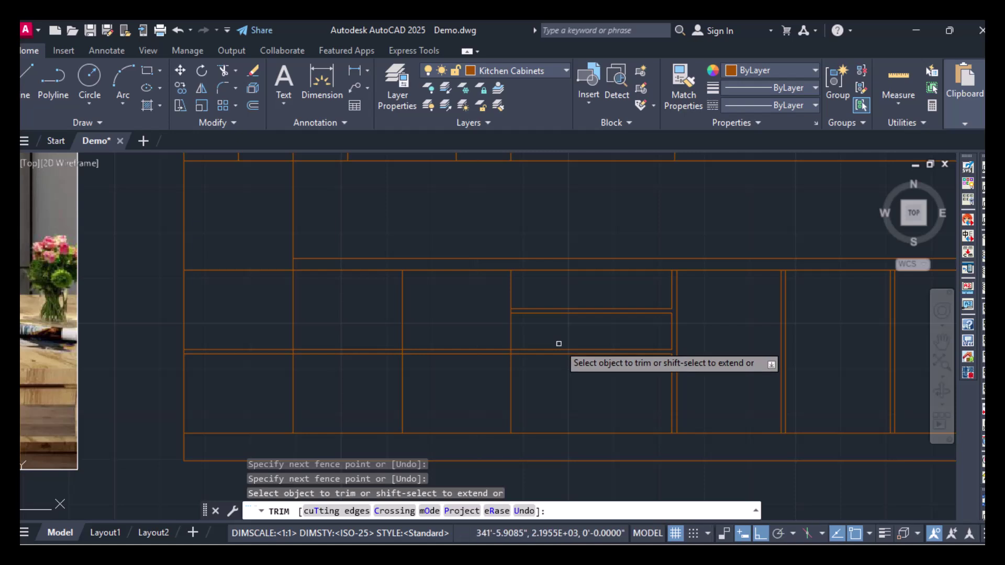
key("Escape")
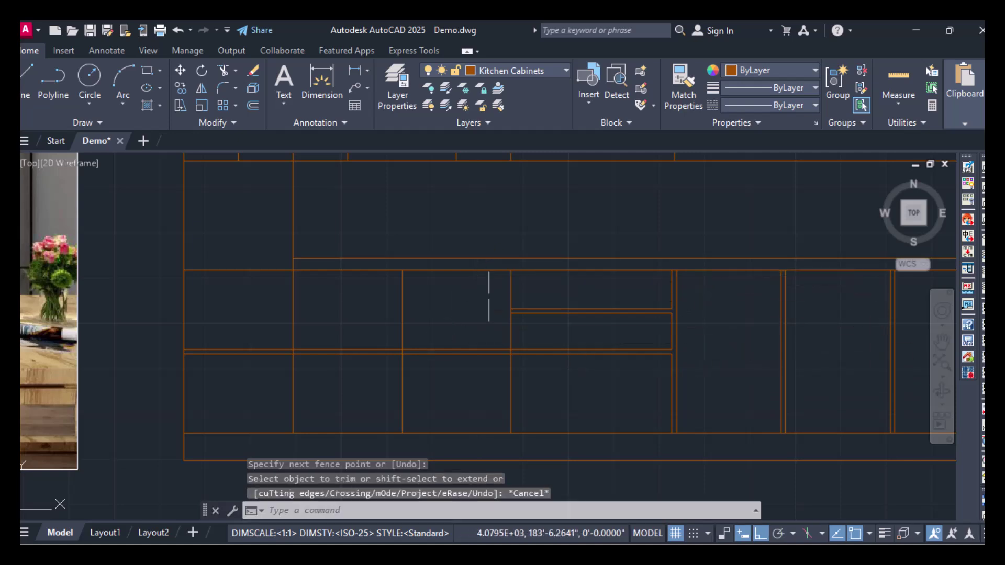
Try to offset the vertical line on the hob unit's left side by 0.5" to both sides, and undo the offsets.
type("Off")
key("Return")
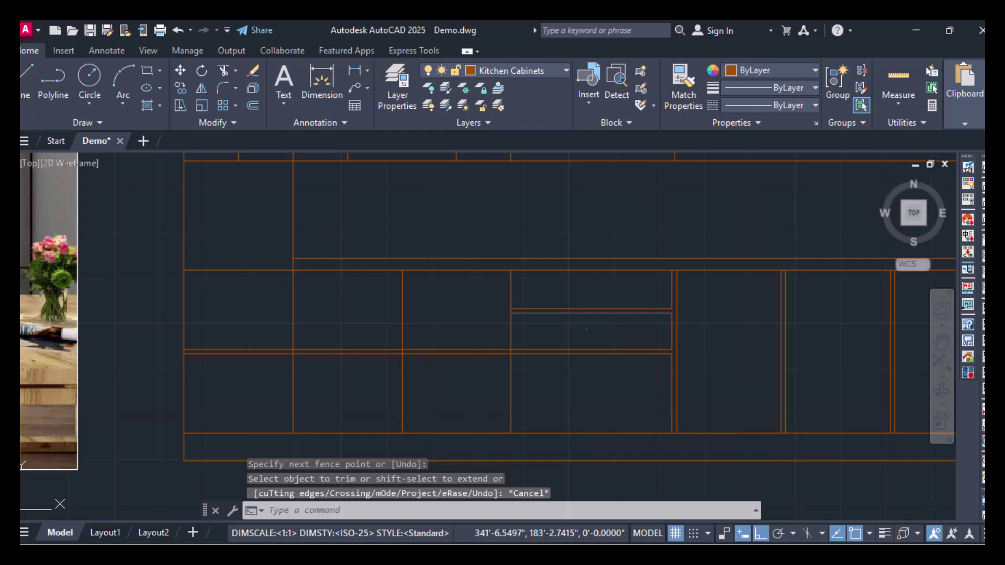
key("Return")
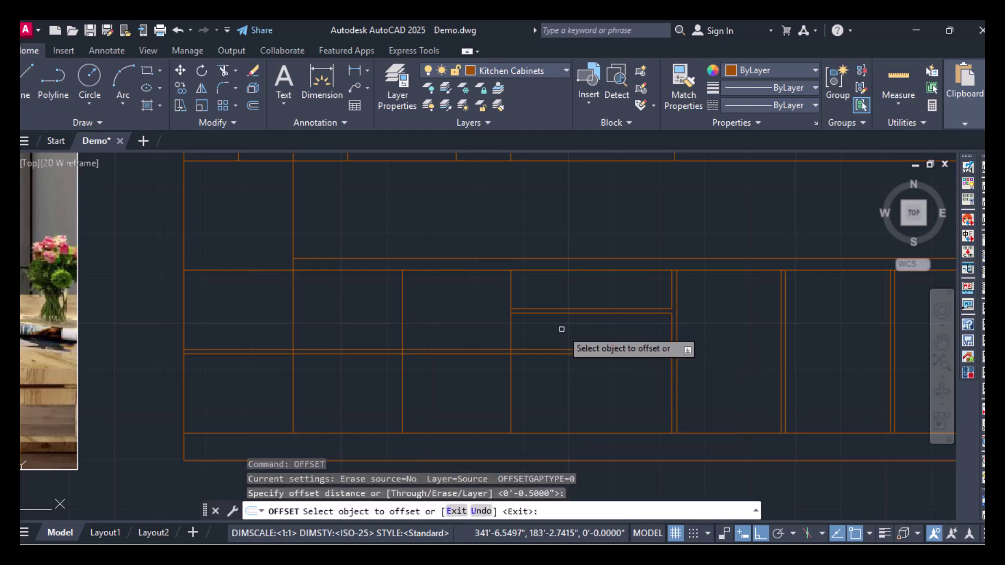
left_click(511, 336)
left_click(493, 337)
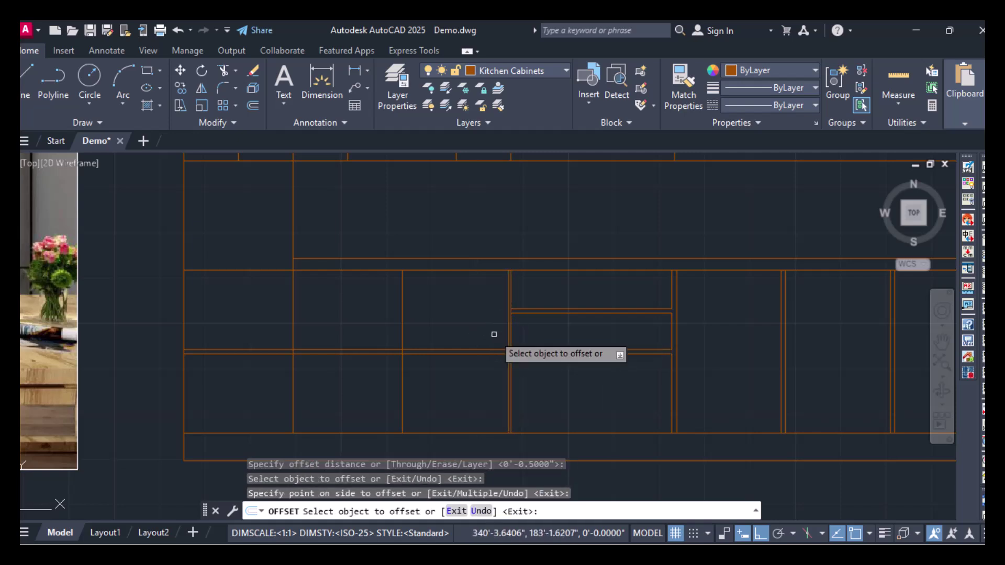
scroll(528, 332, "up", 2)
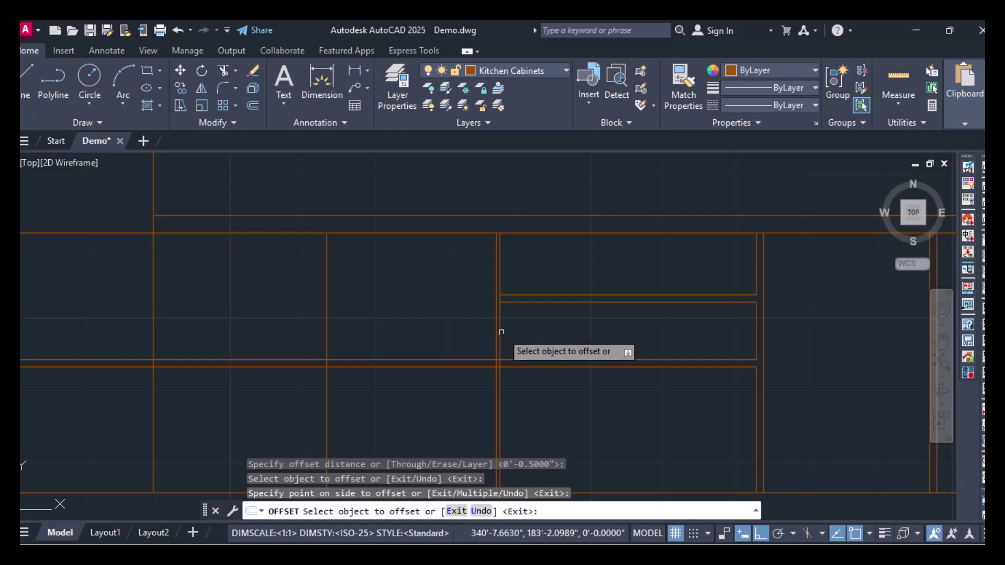
left_click(498, 332)
left_click(518, 335)
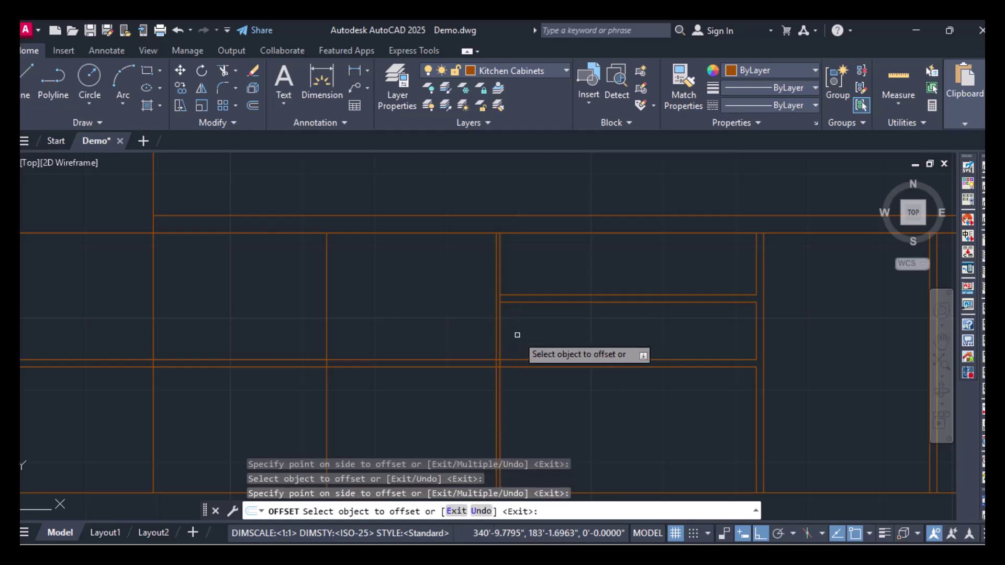
key("ctrl+z")
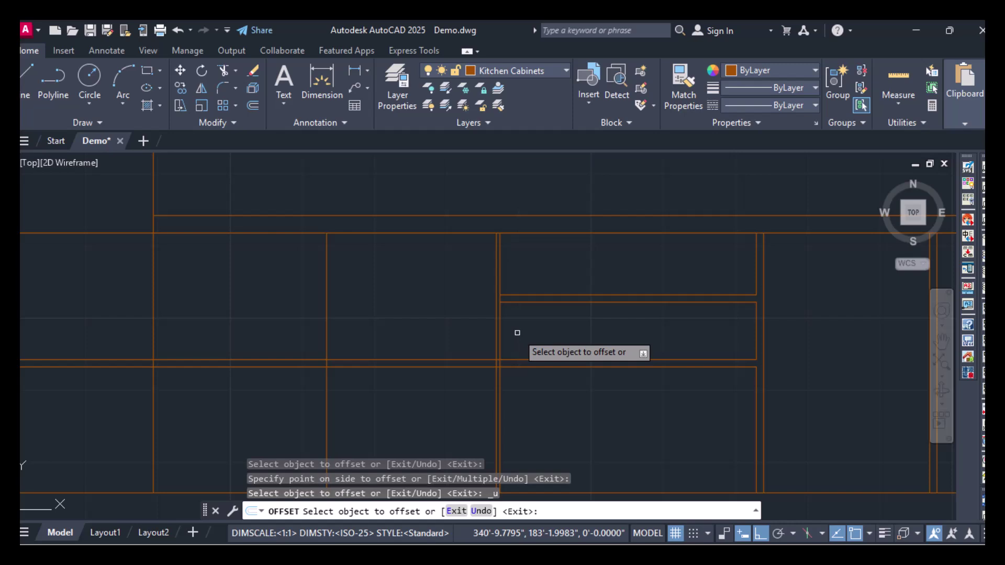
key("ctrl+z")
scroll(516, 331, "up", 4)
scroll(516, 329, "down", 3)
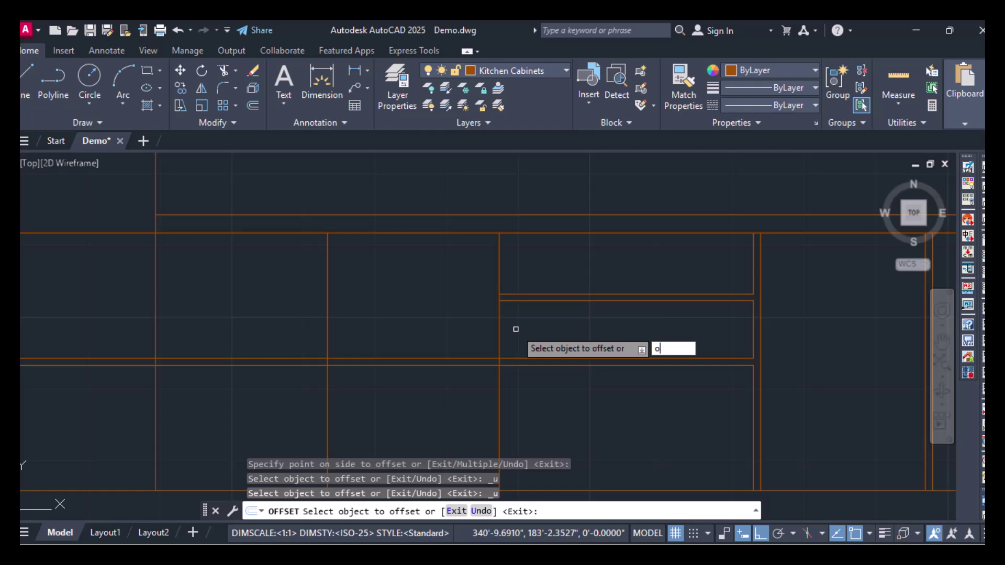
Offset the vertical line on the hob unit's left side by 0.5" to both sides.
key("Escape")
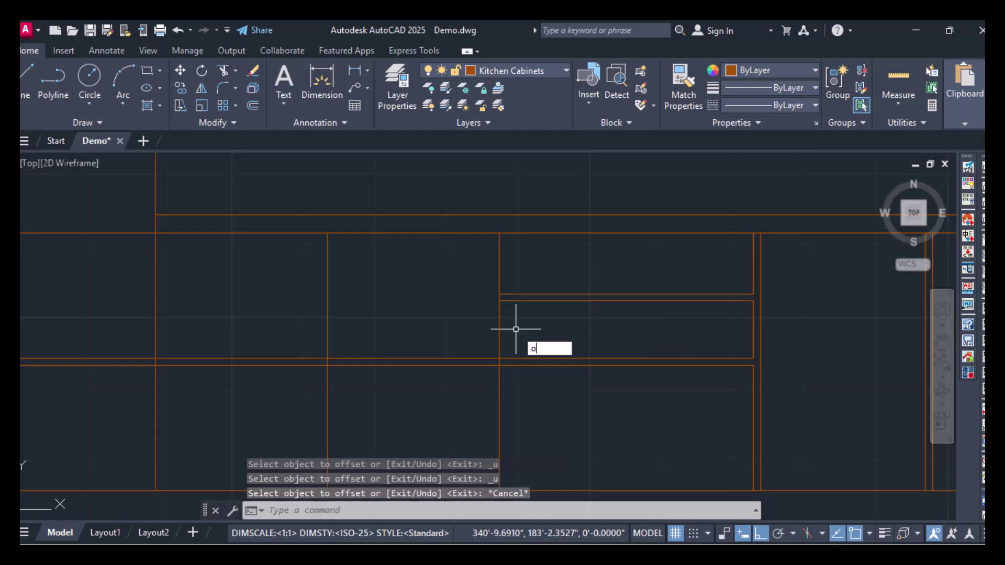
key("Return")
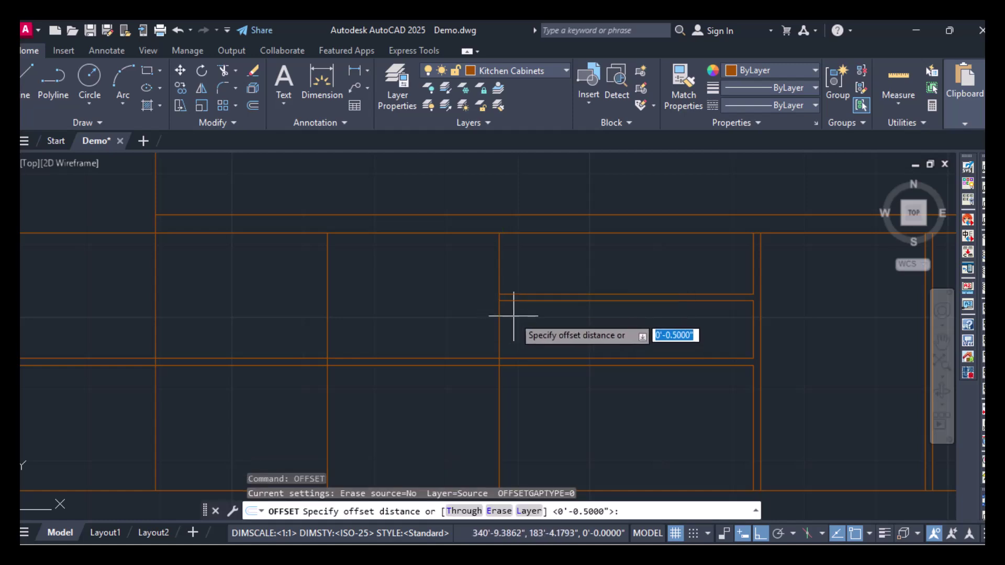
key("Return")
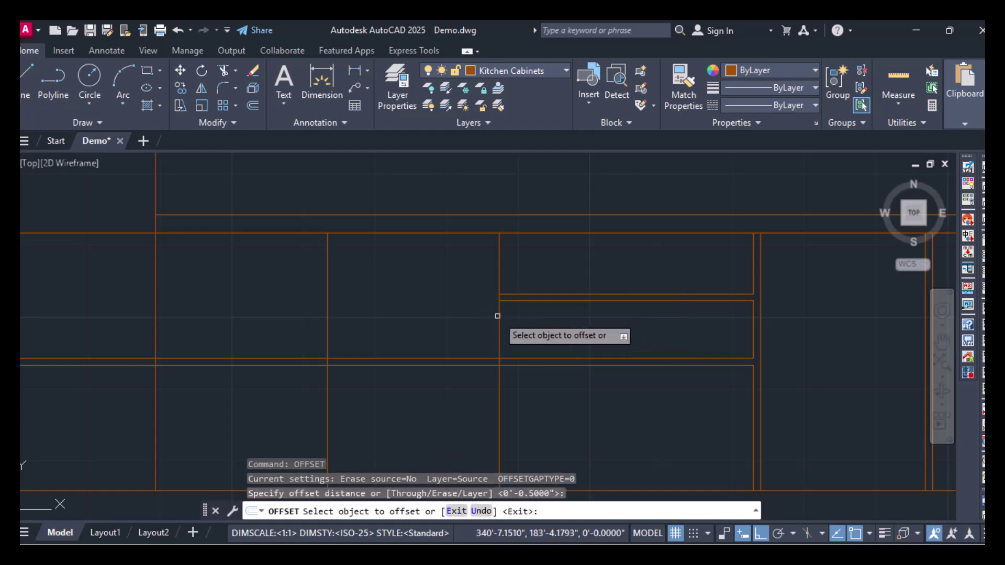
left_click(499, 317)
left_click(478, 317)
scroll(453, 312, "up", 5)
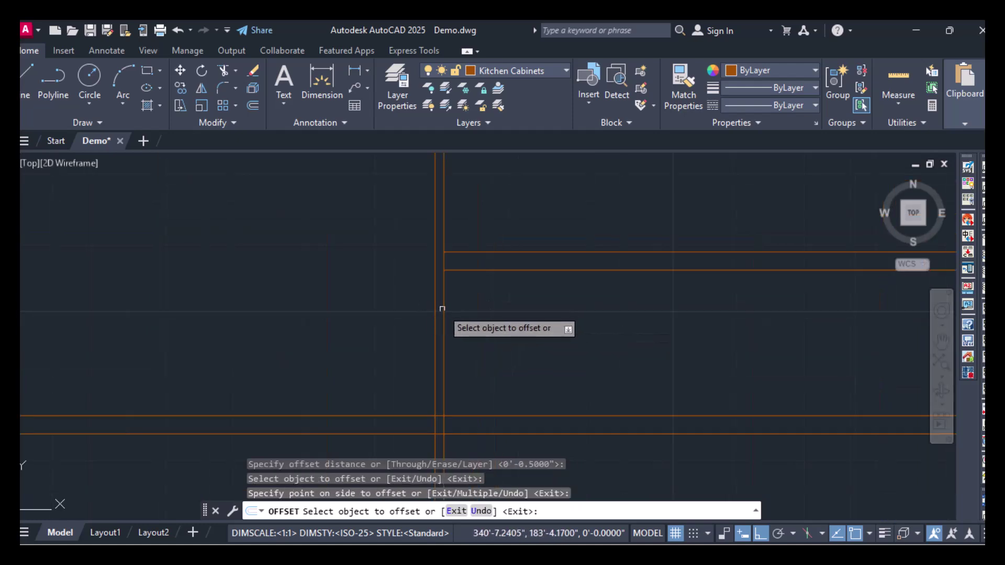
left_click(444, 312)
left_click(475, 313)
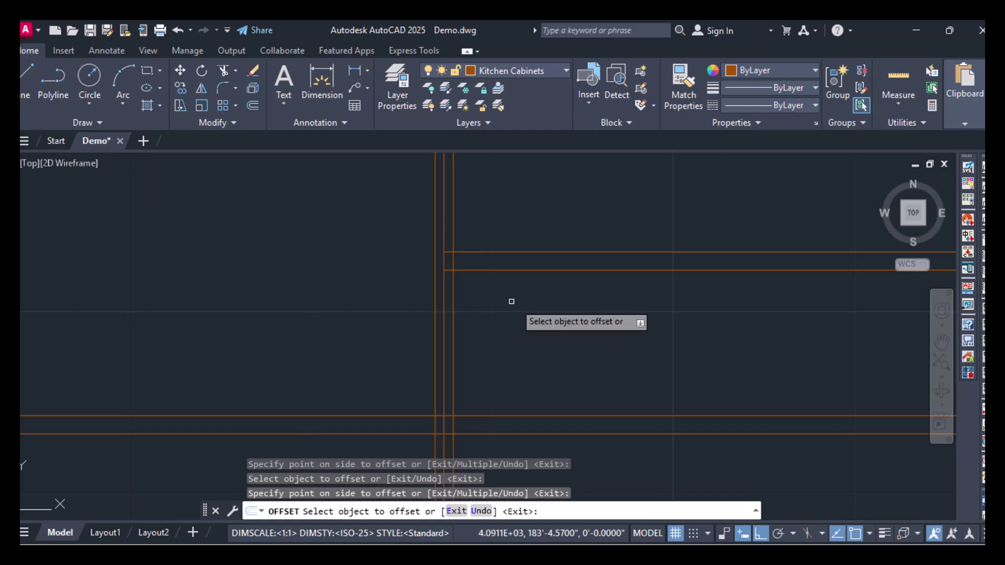
key("Return")
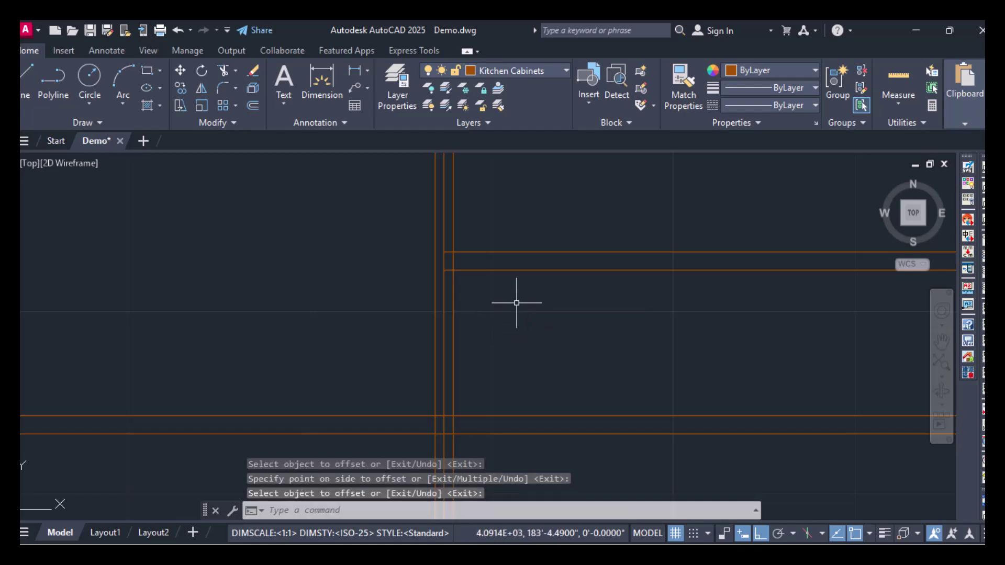
Erase the original middle line between the two vertical offset lines on the hob unit's left side.
type("e")
key("Return")
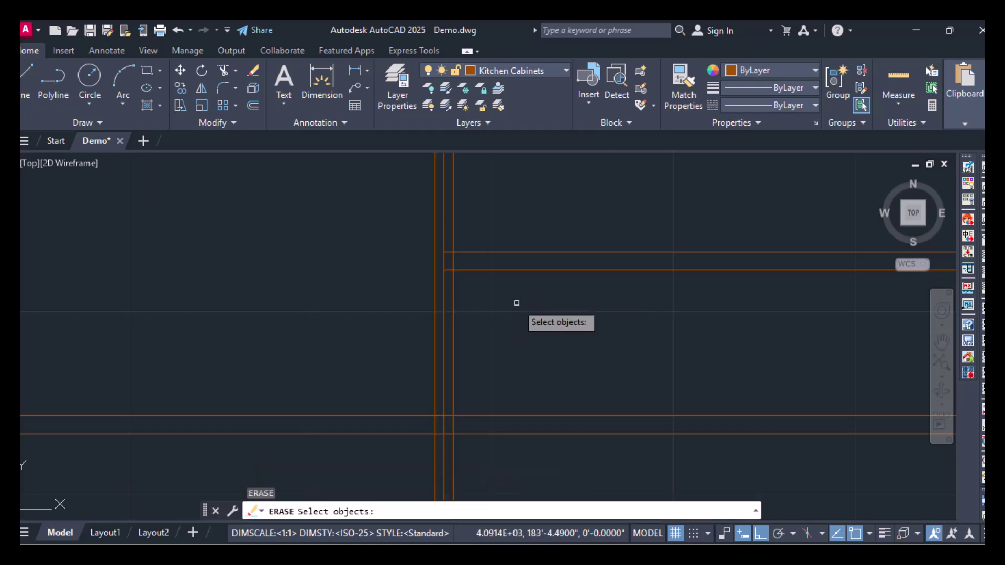
left_click(443, 286)
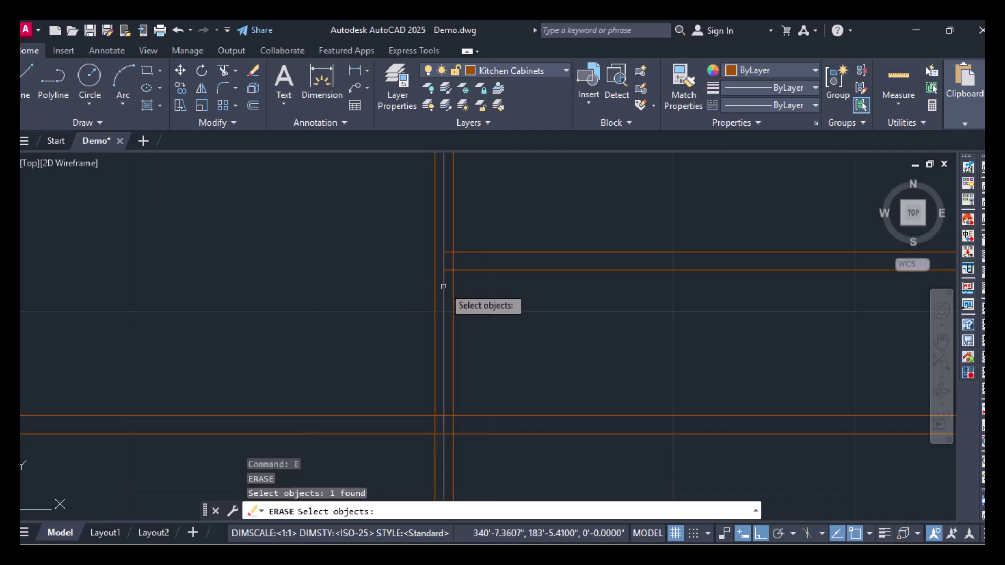
key("Return")
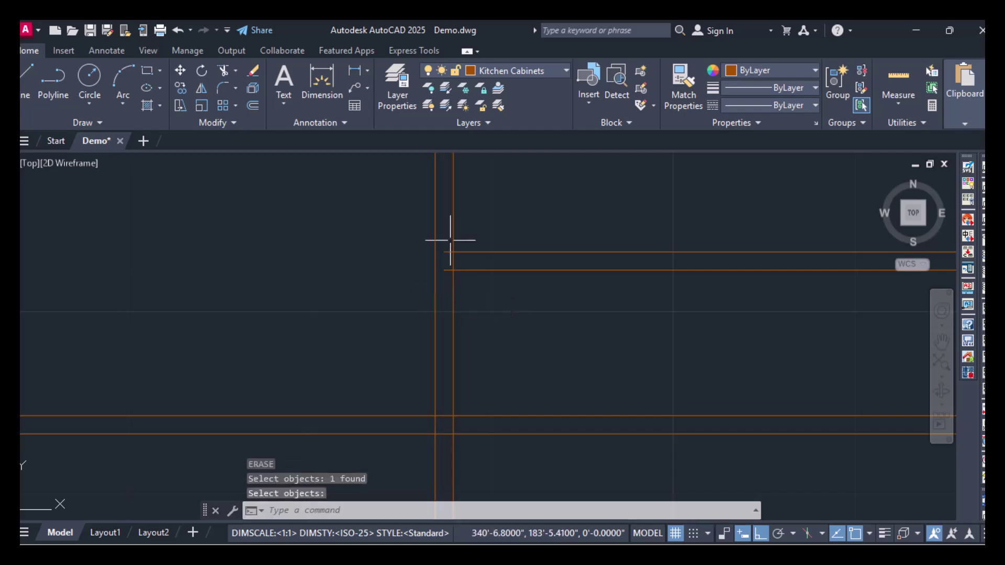
Trim the overlapping ends and short vertical piece where the hob unit's upper drawer divider meets its left vertical divider.
type("tr")
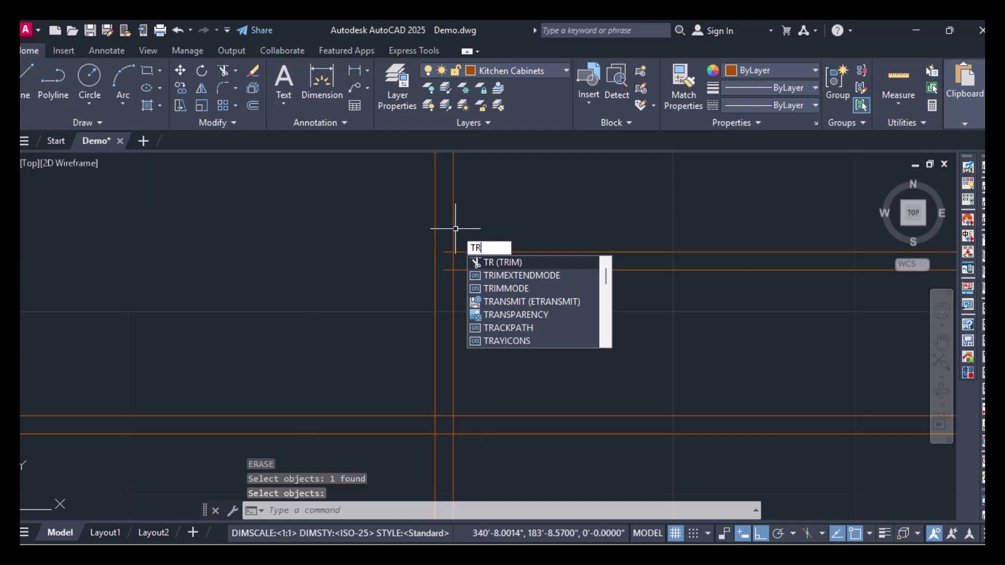
key("Return")
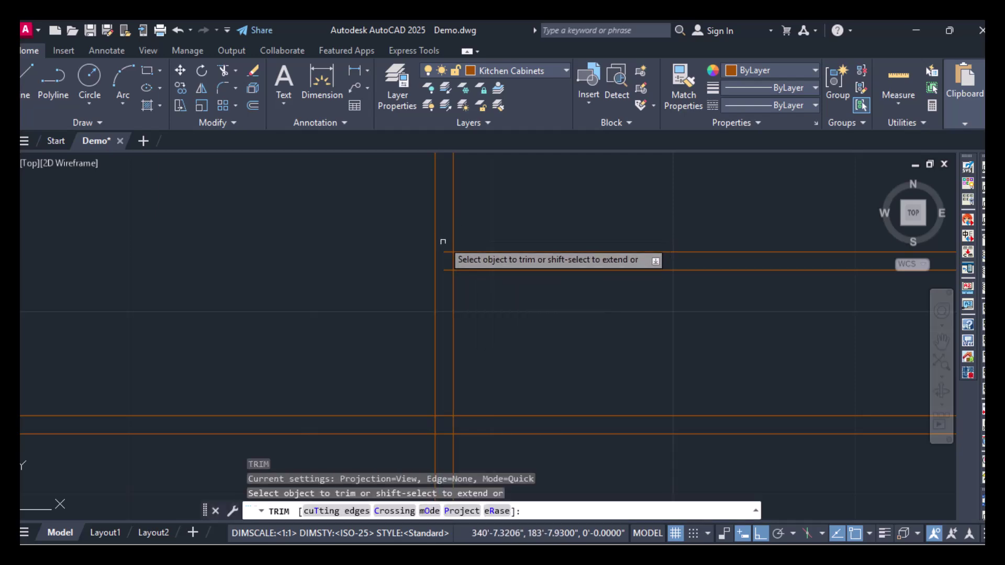
scroll(435, 255, "up", 4)
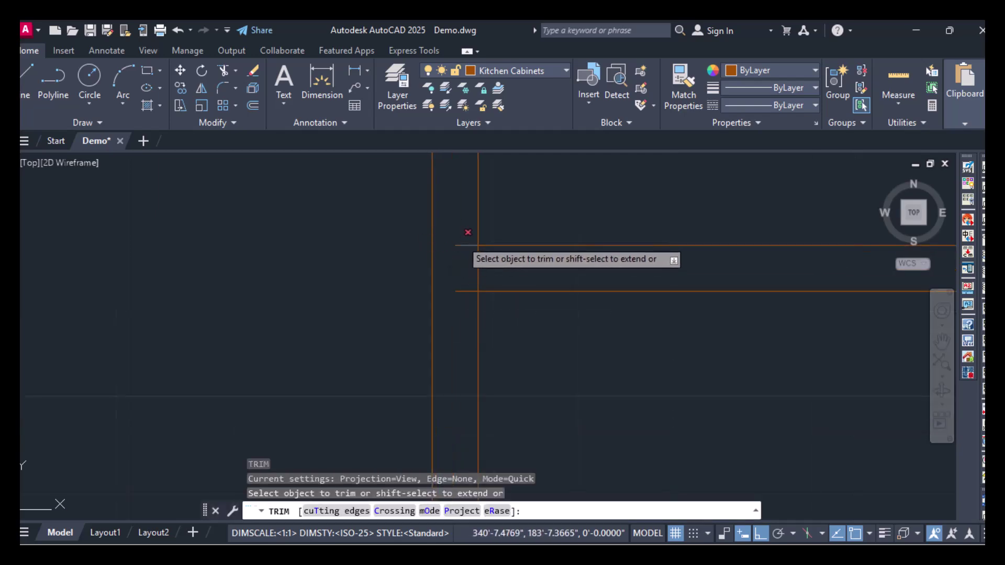
left_click(458, 238)
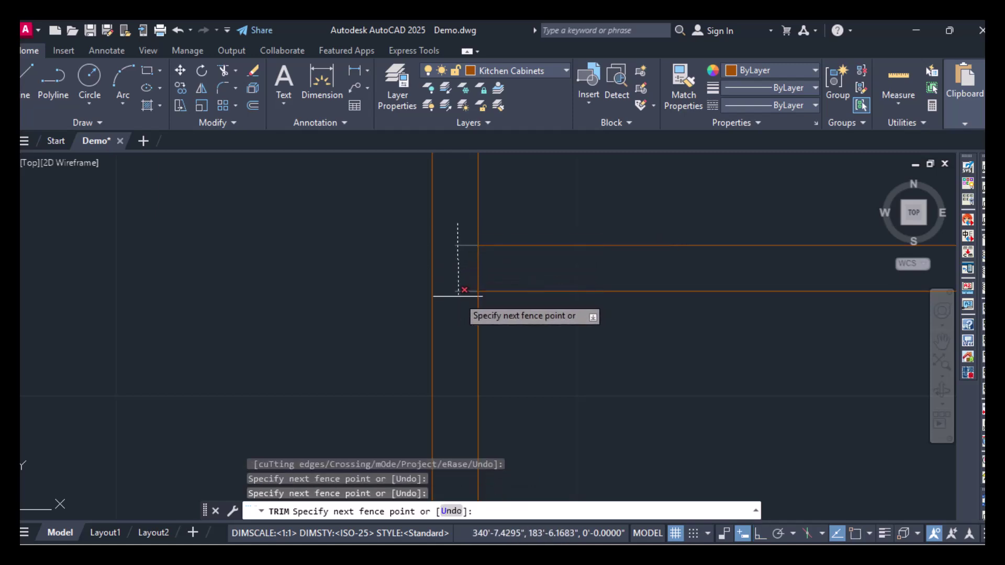
key("Return")
left_click(454, 259)
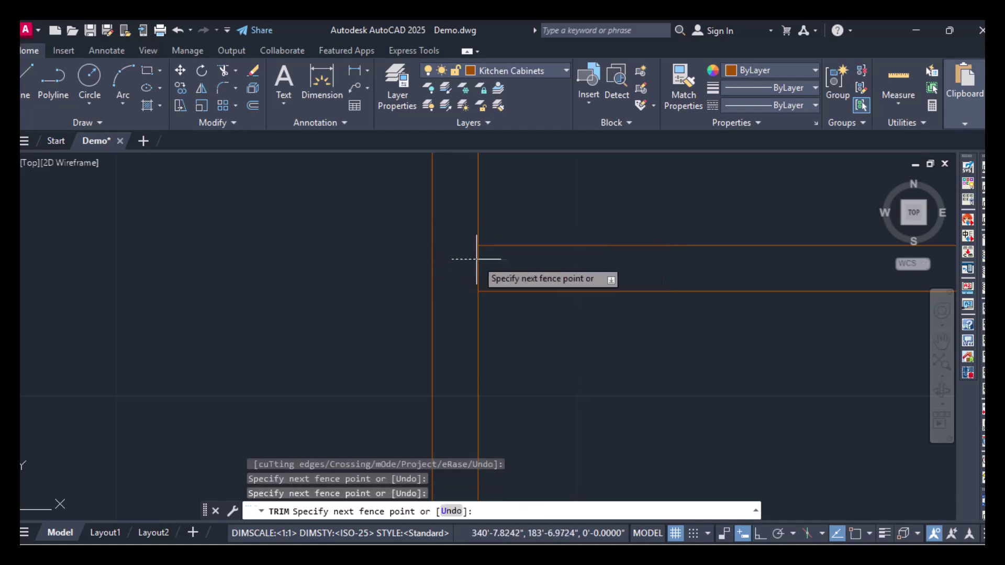
key("Return")
scroll(503, 262, "down", 5)
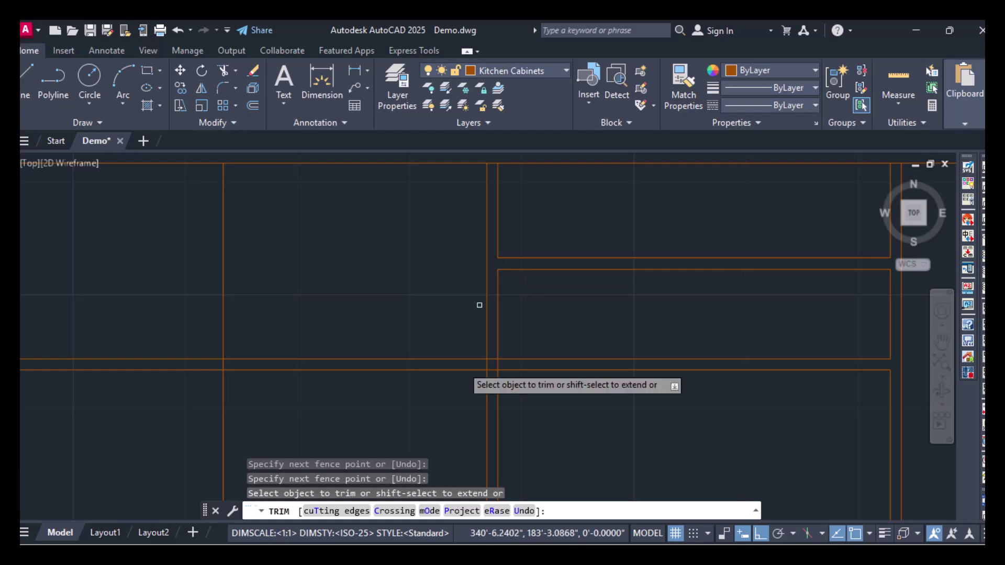
Trim the long horizontal divider's lines inside the hob unit's left vertical divider, along with the short piece of that divider's inner line.
scroll(555, 380, "down", 2)
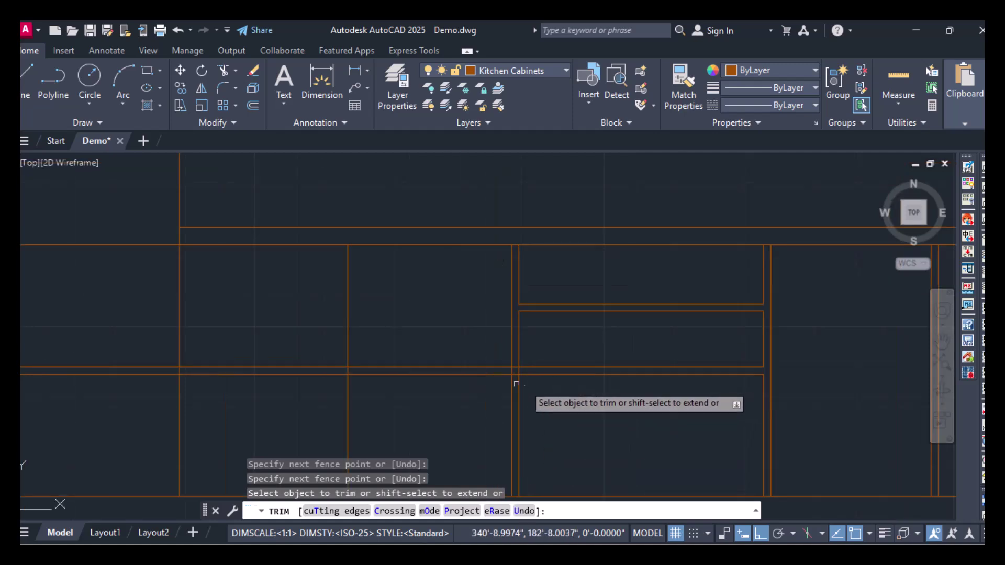
scroll(602, 386, "up", 5)
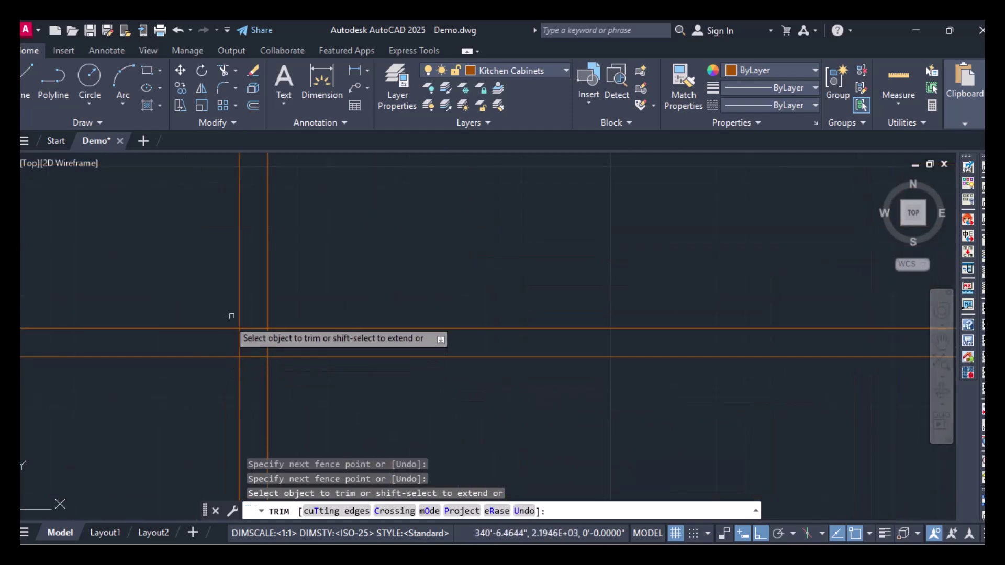
mouse_move(249, 302)
left_mouse_down()
mouse_move(249, 386)
mouse_move(247, 341)
mouse_move(302, 340)
left_mouse_up()
scroll(314, 340, "down", 4)
scroll(327, 339, "down", 4)
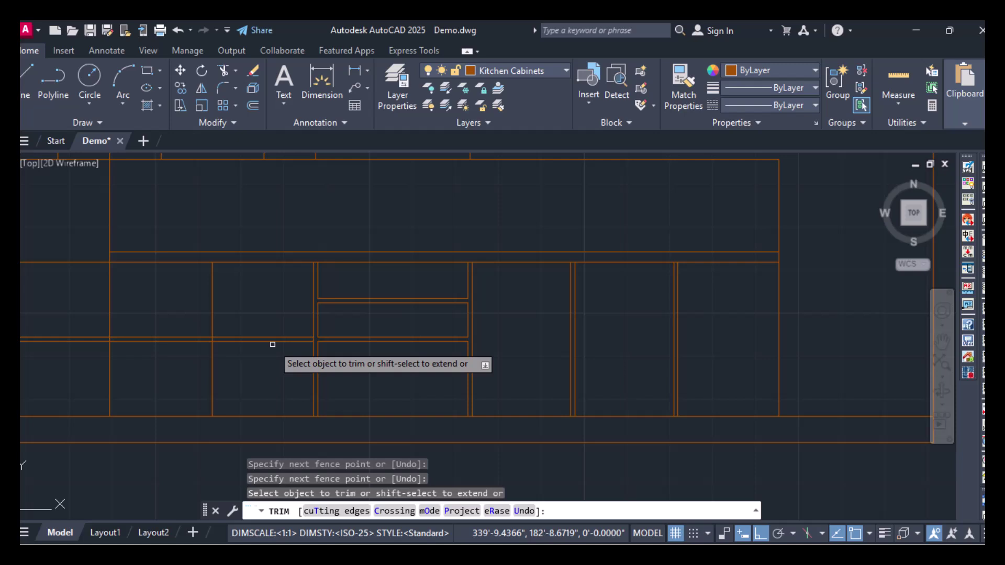
Trim the short piece of the left vertical divider's outer line between the two long horizontal divider lines.
scroll(251, 344, "up", 2)
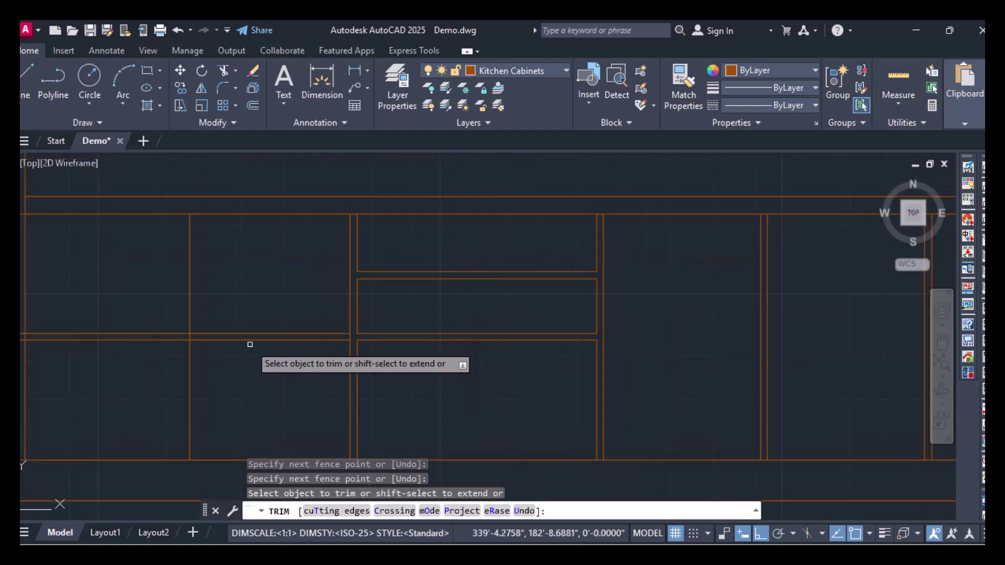
scroll(344, 309, "up", 2)
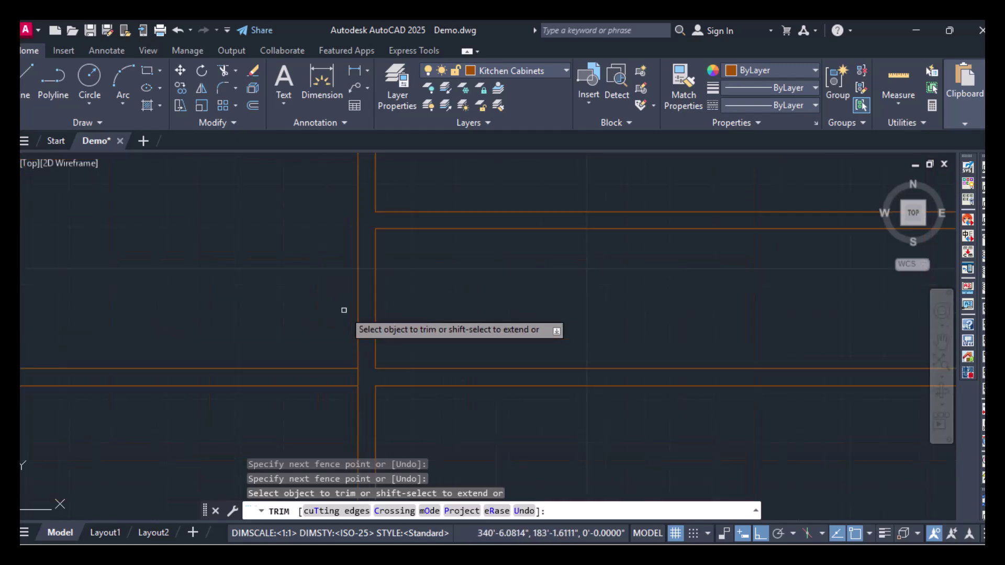
left_click(338, 377)
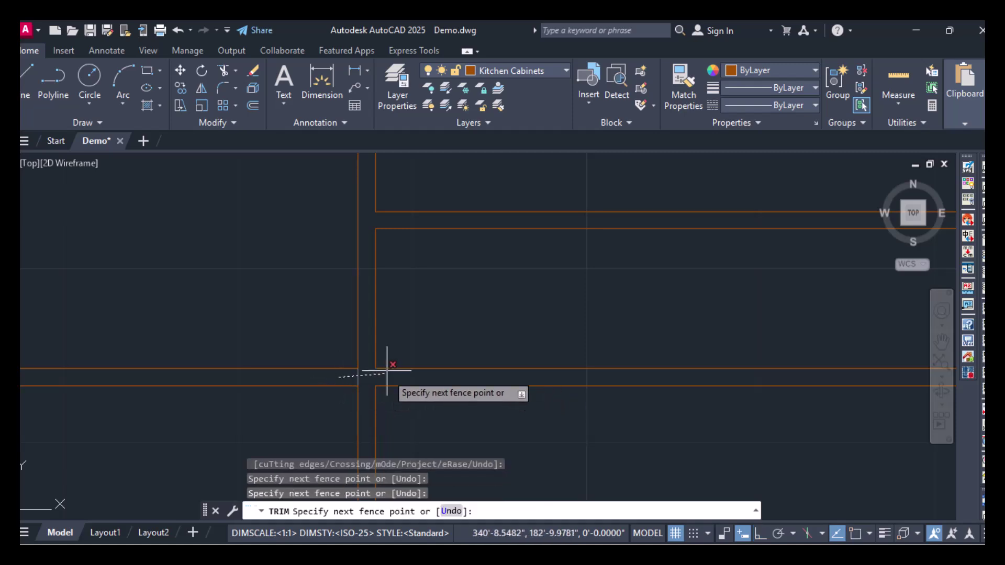
key("Return")
scroll(303, 337, "down", 3)
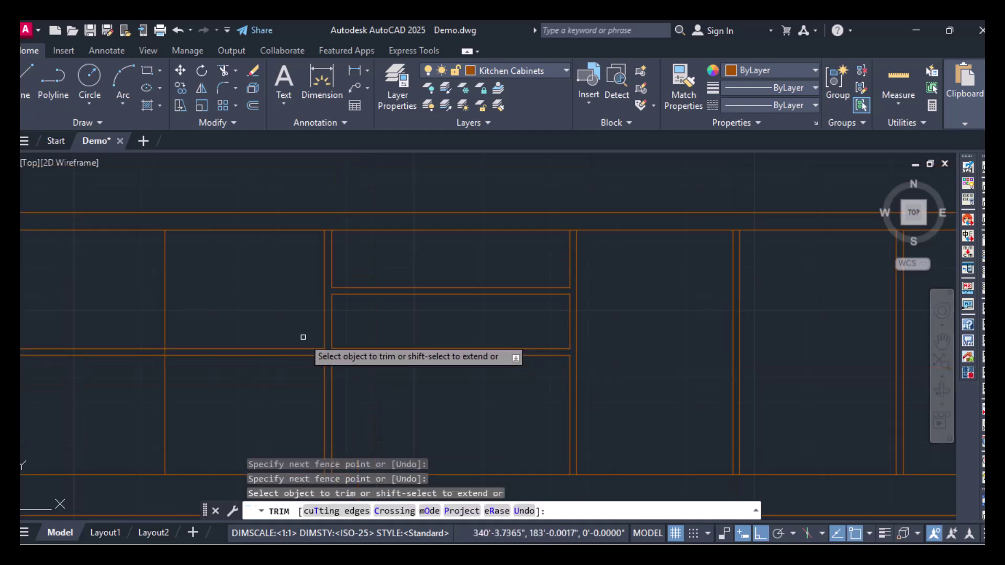
scroll(160, 367, "up", 4)
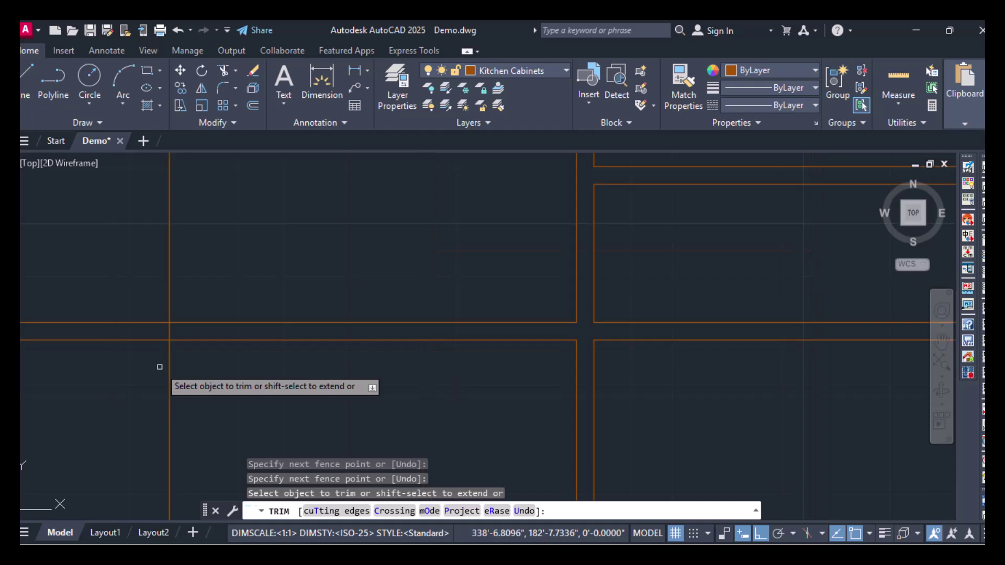
scroll(160, 367, "down", 1)
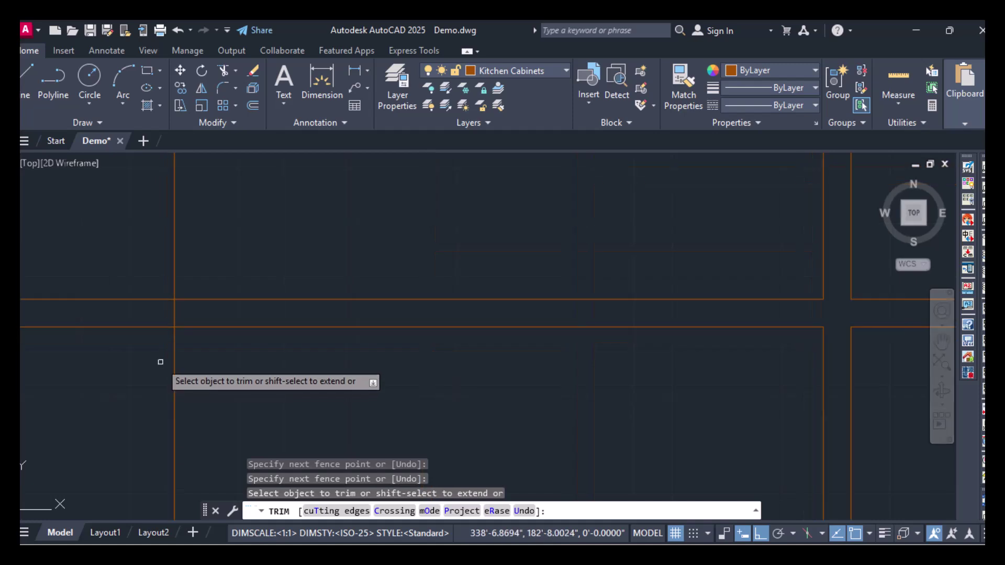
scroll(175, 352, "down", 1)
scroll(174, 352, "down", 2)
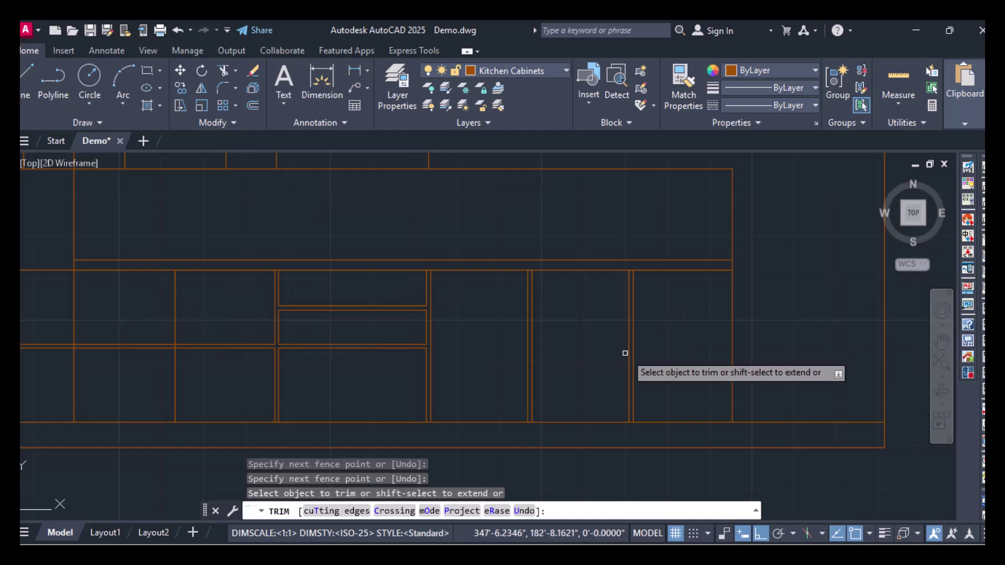
key("Escape")
Offset the next base-cabinet vertical line left of the hob unit by 0.5" to both sides.
middle_click_drag(159, 343, 250, 345)
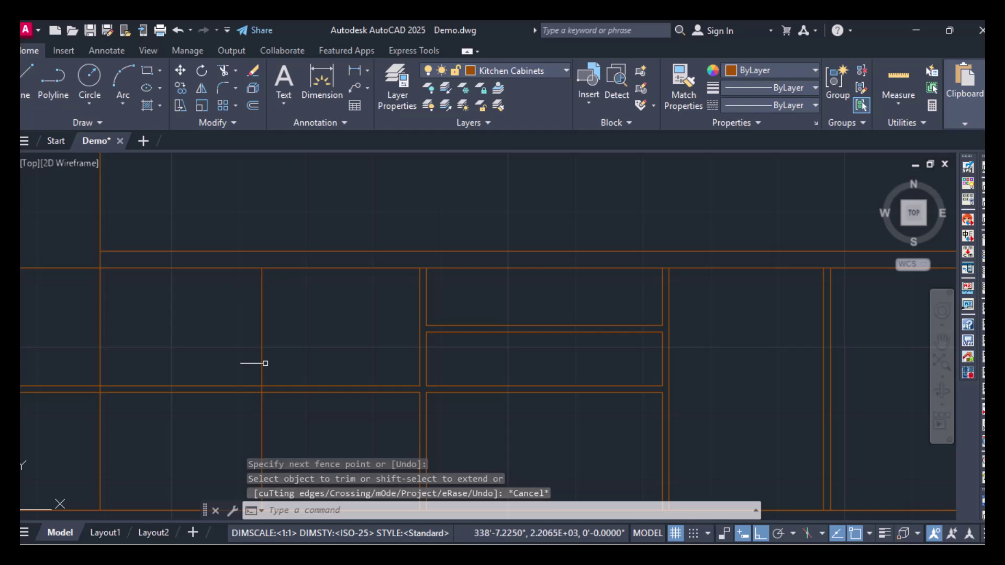
type("OFFSET")
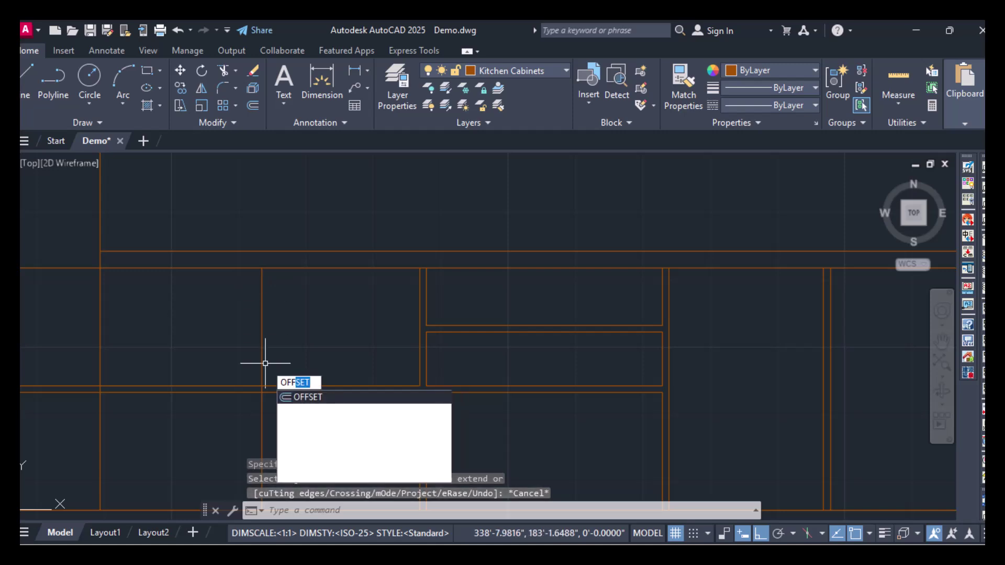
key("Return")
key("Return")
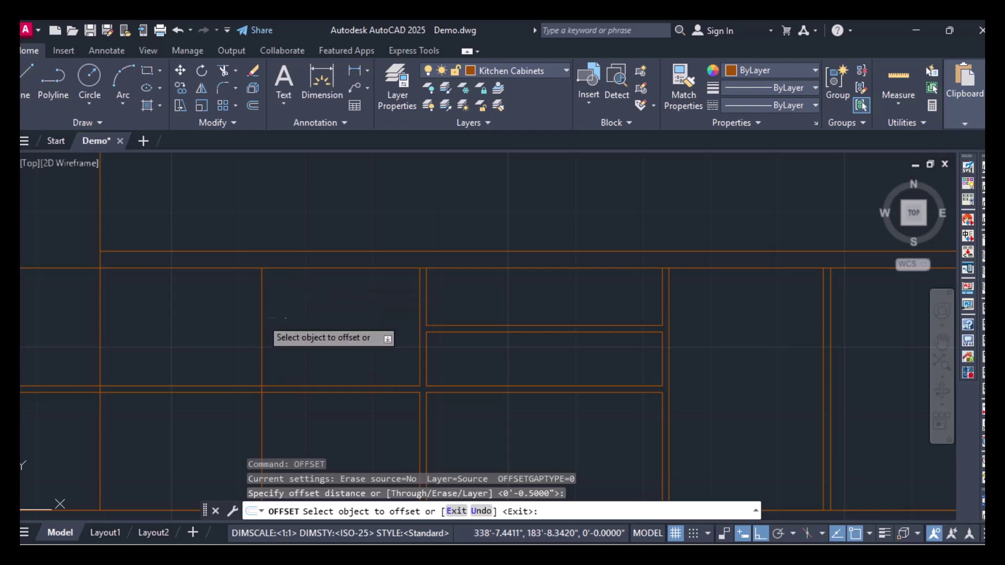
left_click(261, 314)
left_click(263, 323)
left_click(262, 324)
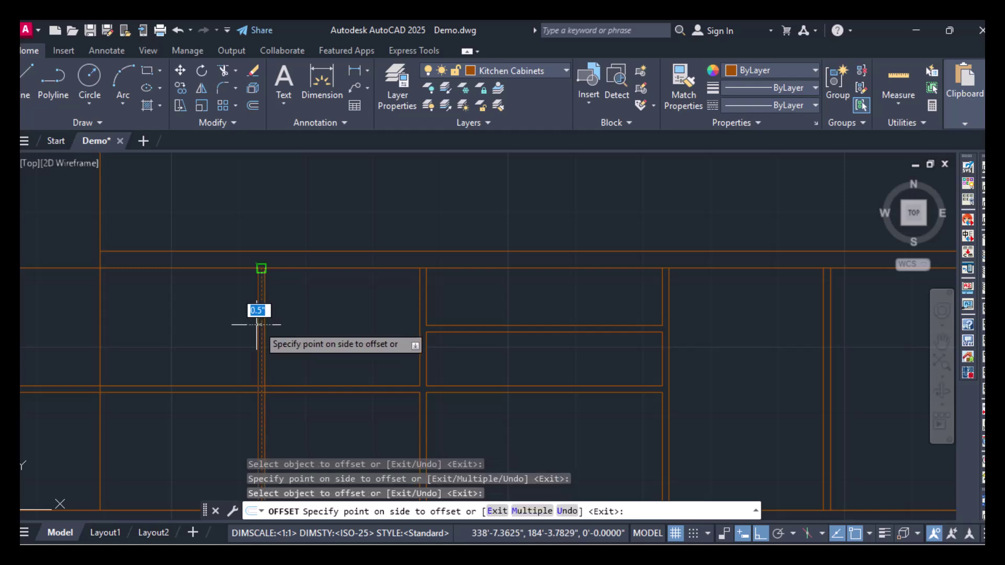
left_click(255, 316)
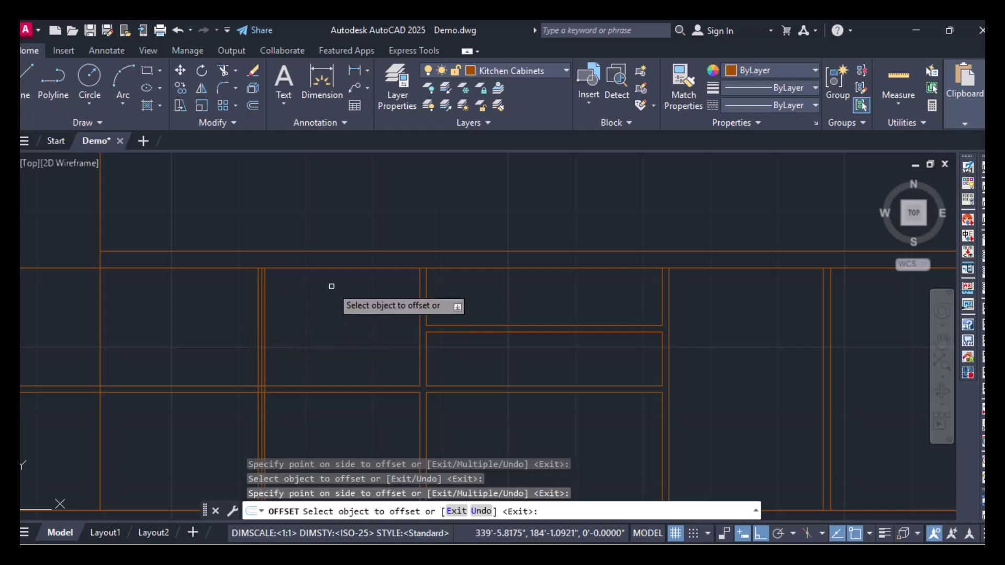
key("Escape")
Erase the original middle line between the new offset pair in the base cabinets left of the hob unit.
scroll(303, 319, "up", 3)
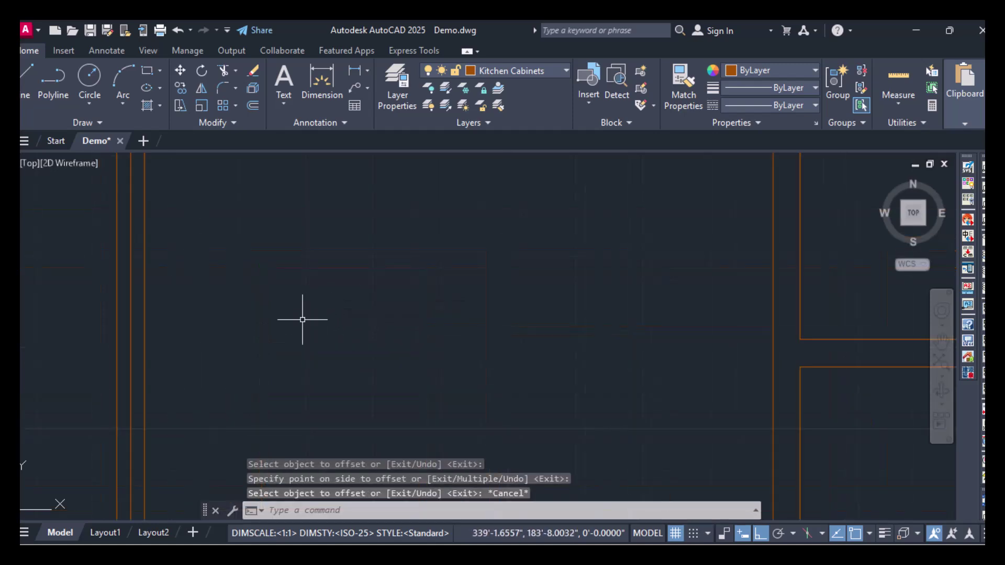
left_click(132, 326)
key("Delete")
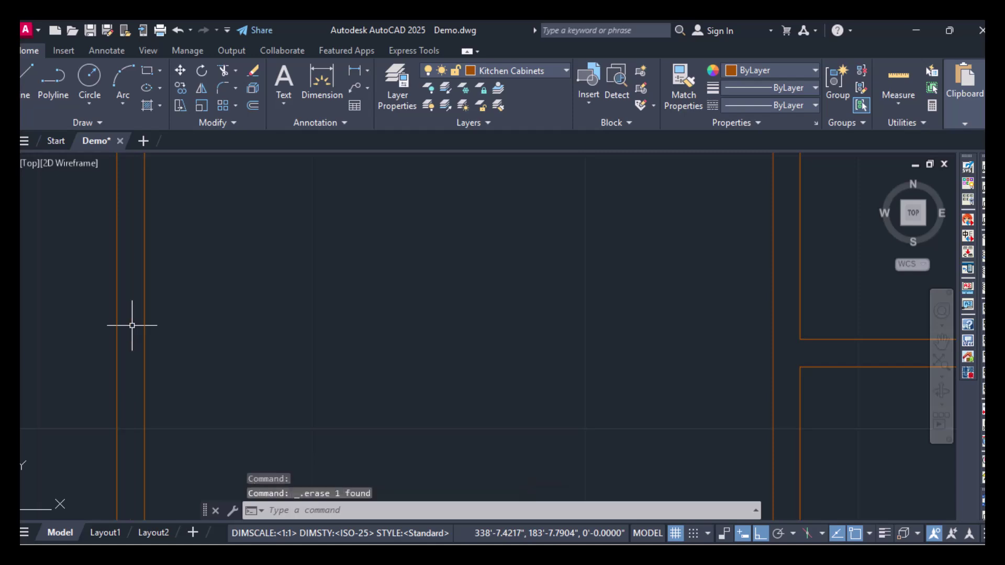
Trim the overlapping line segments where the vertical and horizontal door gaps cross in the lower cabinets.
scroll(179, 359, "down", 3)
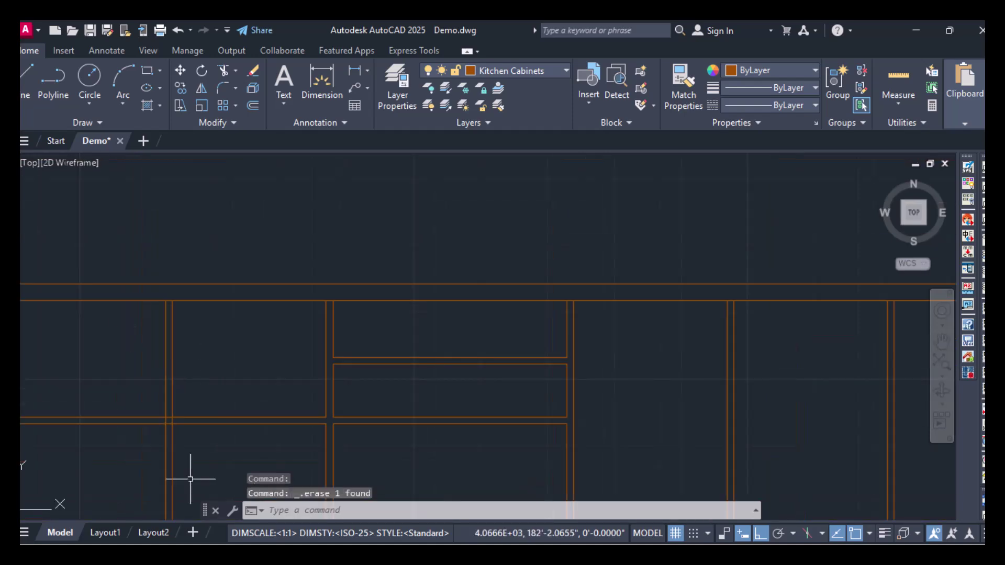
middle_click_drag(193, 464, 391, 354)
scroll(365, 282, "up", 2)
type("tr")
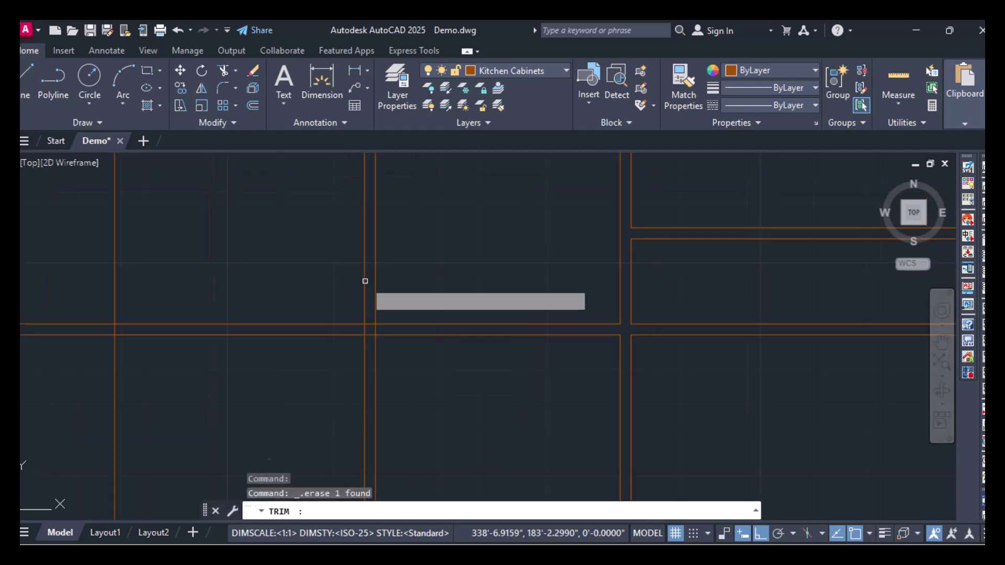
key("Return")
scroll(425, 325, "up", 4)
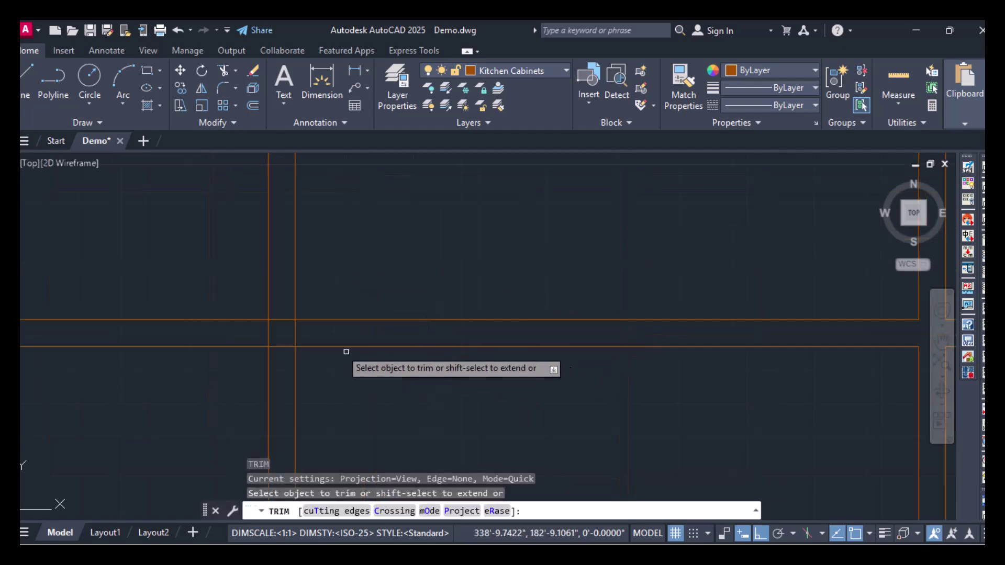
left_click(283, 305)
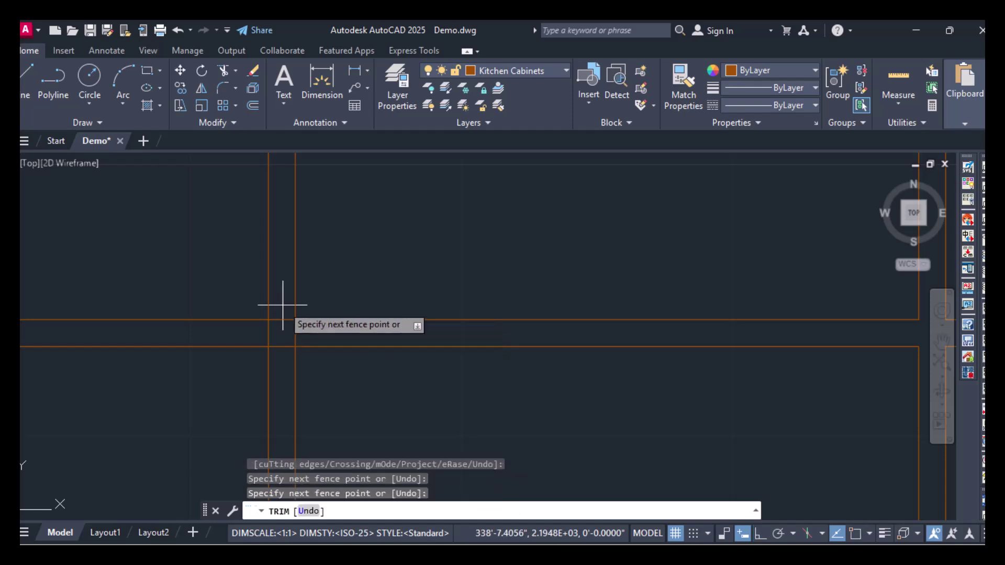
left_click(280, 361)
left_click(235, 334)
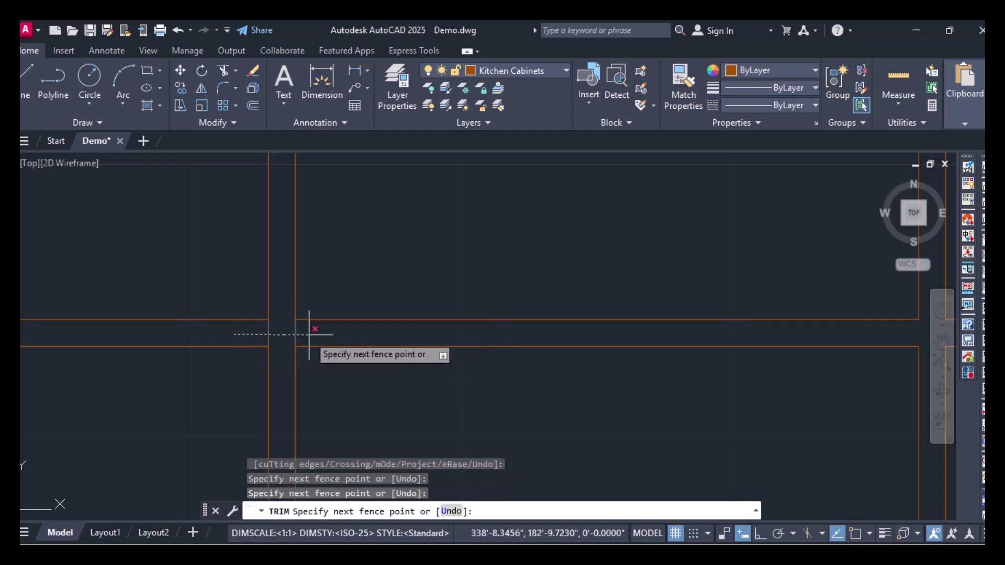
left_click(309, 335)
scroll(310, 335, "down", 4)
scroll(310, 335, "down", 2)
middle_click_drag(202, 329, 491, 347)
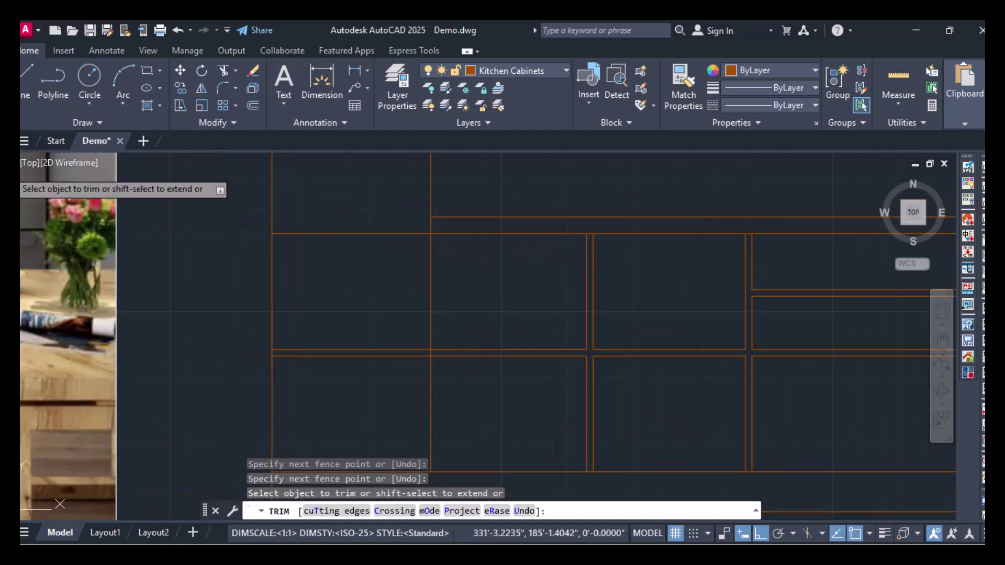
key("Escape")
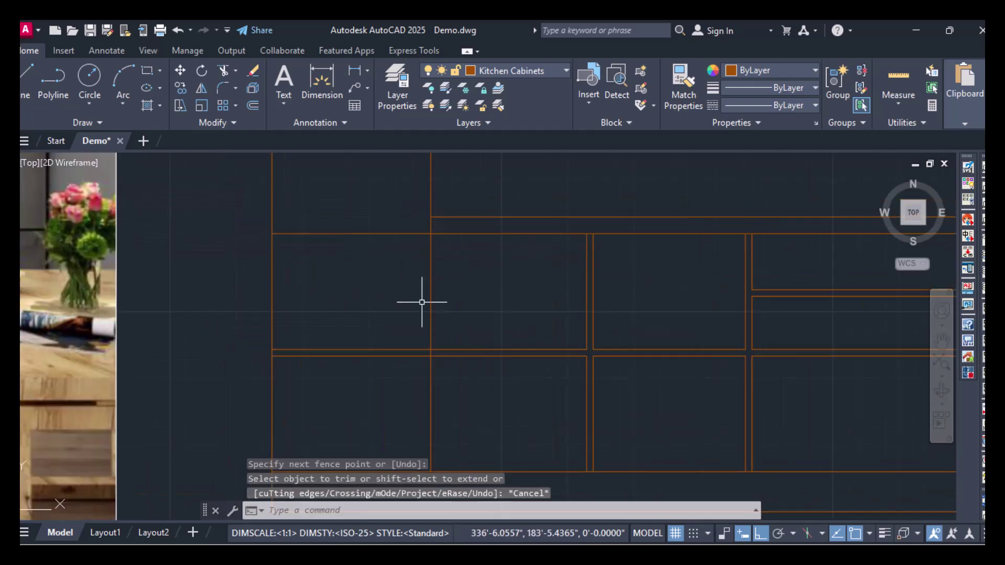
Offset the vertical divider line between the tall unit and the lower cabinets 0.5" to both sides.
type("Of")
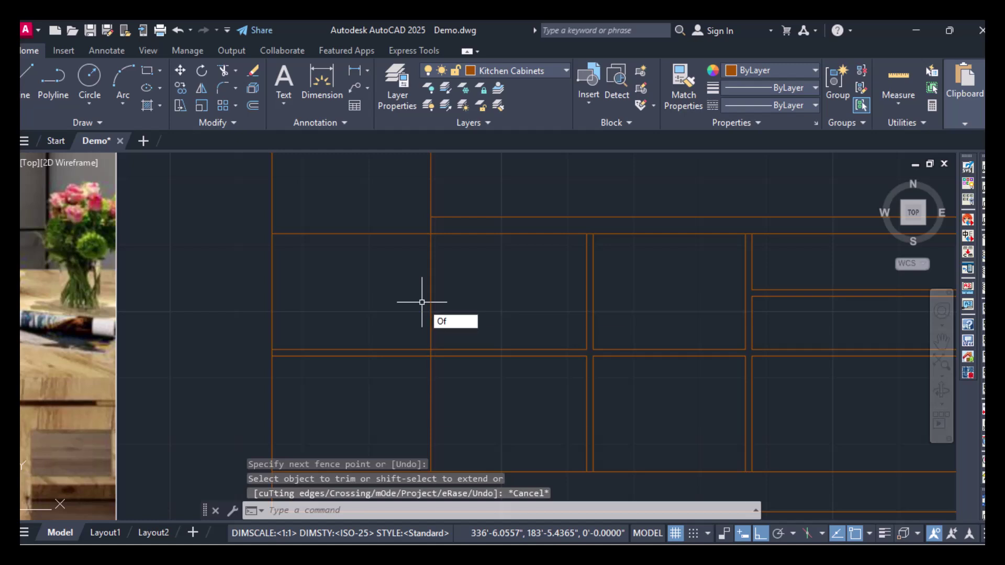
type("fset")
key("Return")
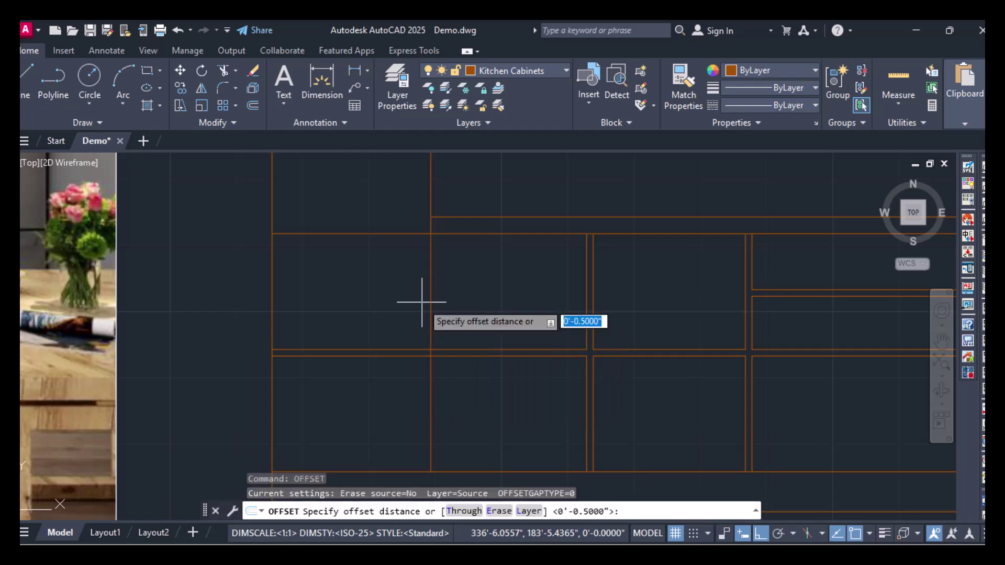
key("Return")
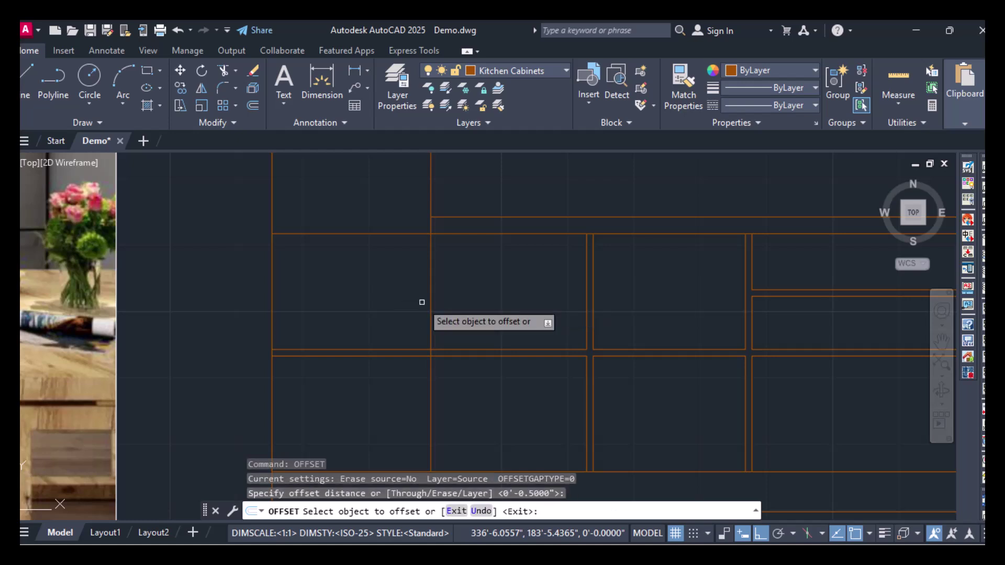
scroll(422, 302, "up", 4)
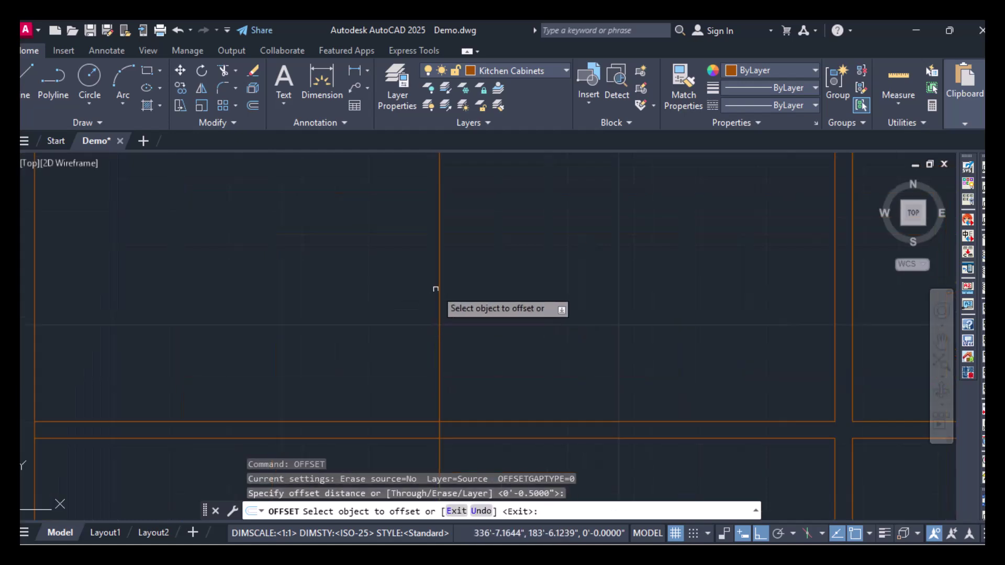
left_click(439, 291)
left_click(407, 289)
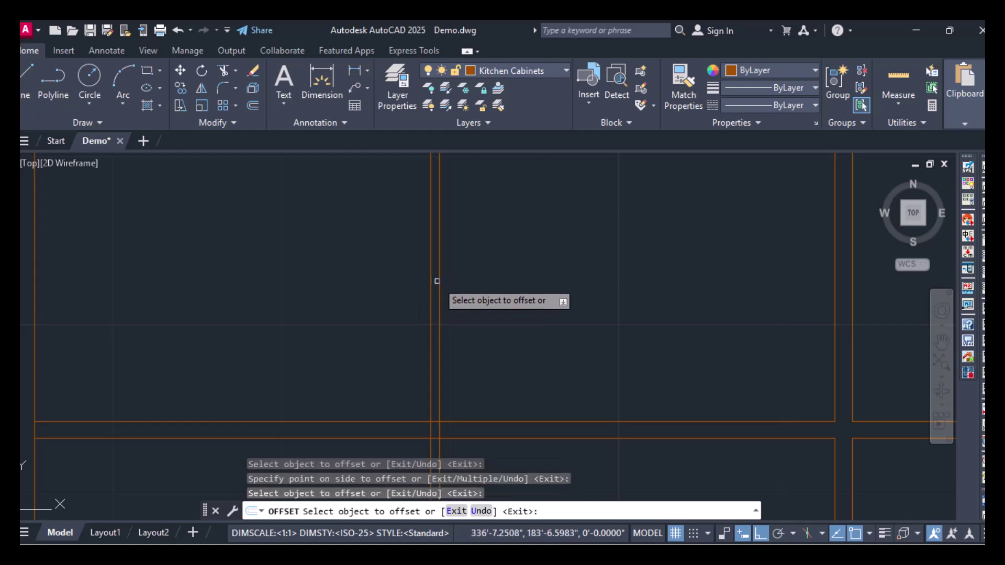
left_click(439, 277)
left_click(518, 283)
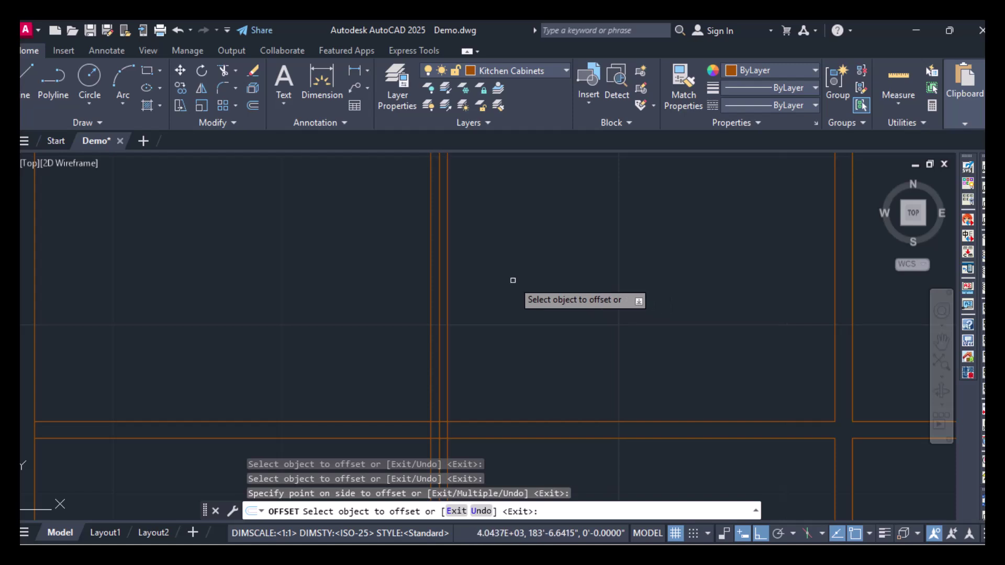
Erase the original centre line between the tall unit divider's two offset lines.
key("Return")
type("e")
key("Return")
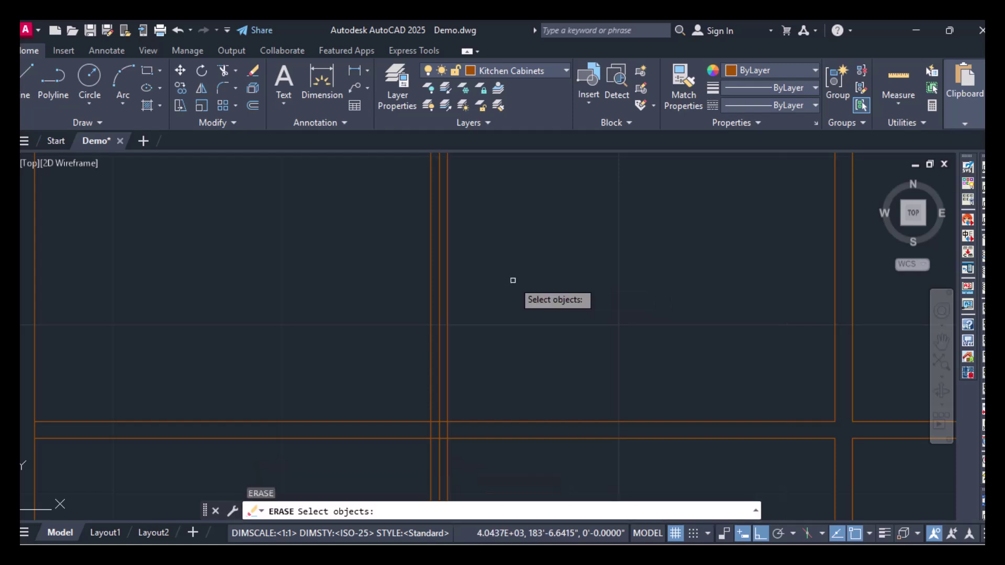
left_click(439, 253)
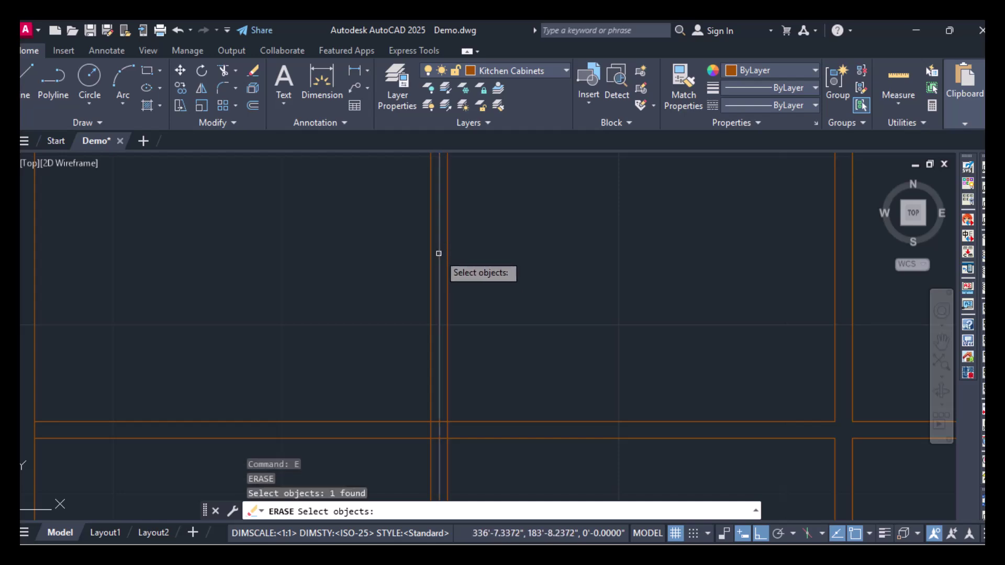
key("Return")
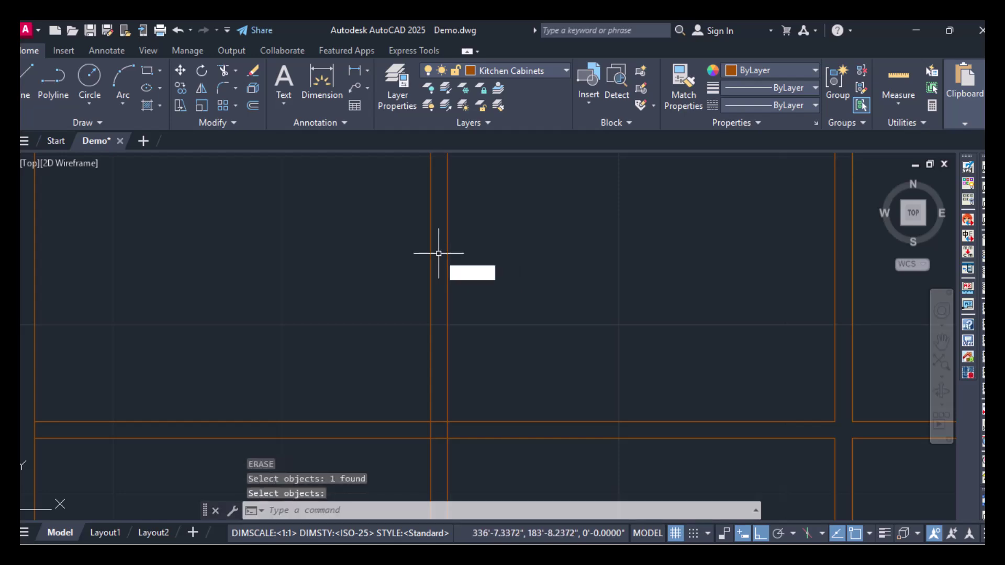
Trim the overlapping lines where the tall unit divider meets the horizontal door gap, and the countertop line's end inside the divider.
type("tr")
key("Return")
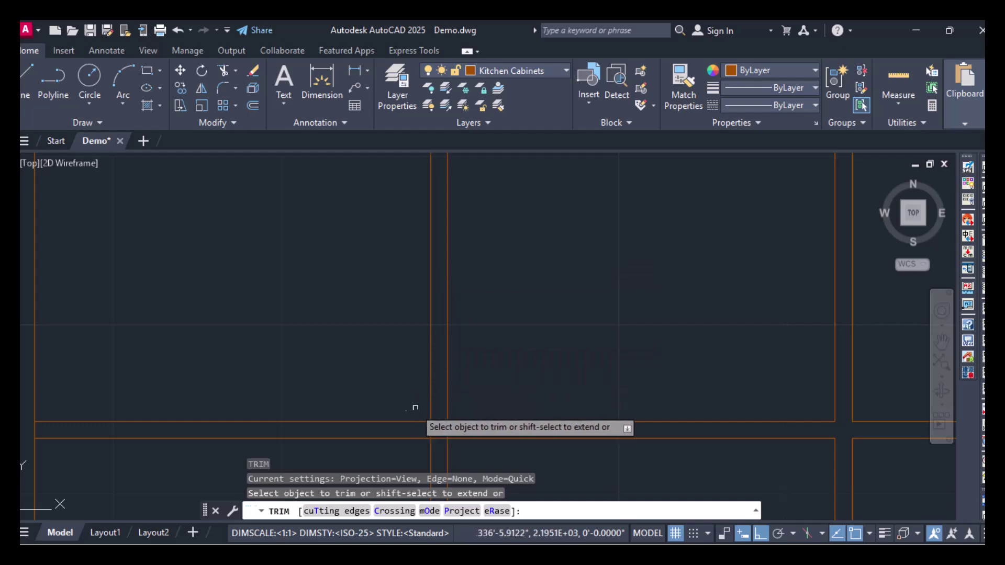
mouse_move(438, 410)
left_mouse_down()
mouse_move(441, 465)
mouse_move(426, 422)
mouse_move(466, 417)
mouse_move(401, 415)
left_mouse_up()
scroll(401, 415, "down", 2)
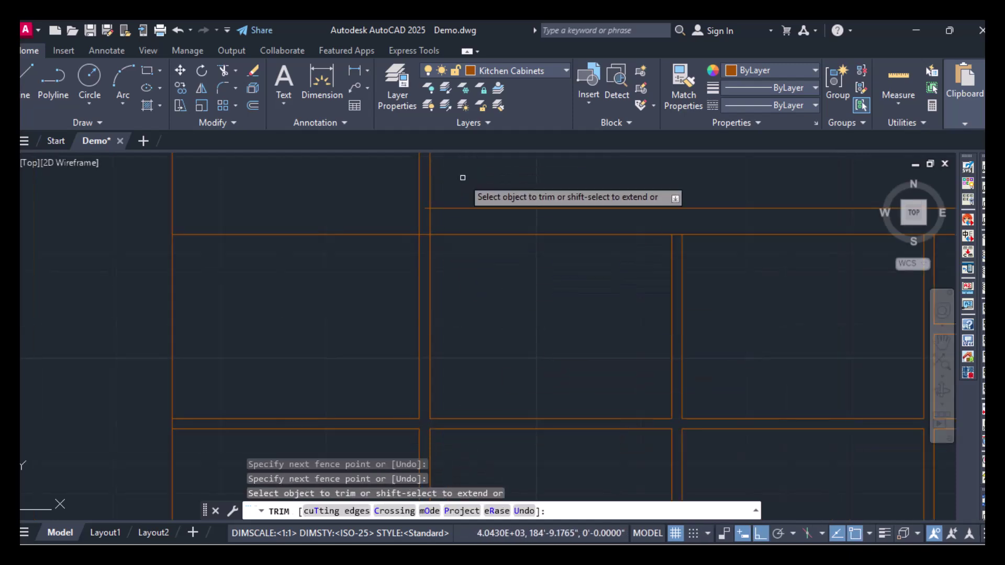
scroll(439, 182, "up", 4)
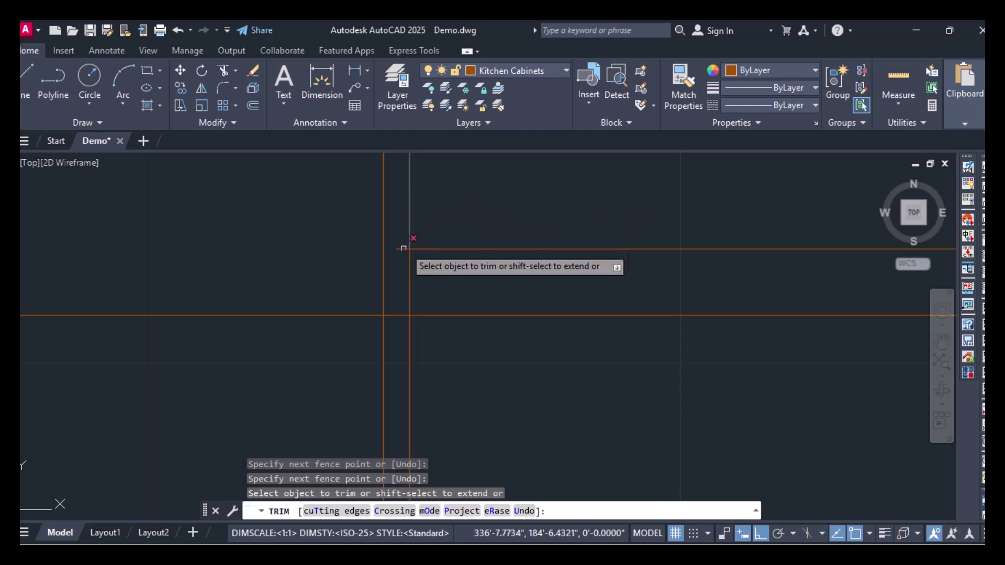
left_click_drag(399, 230, 402, 264)
scroll(474, 284, "down", 6)
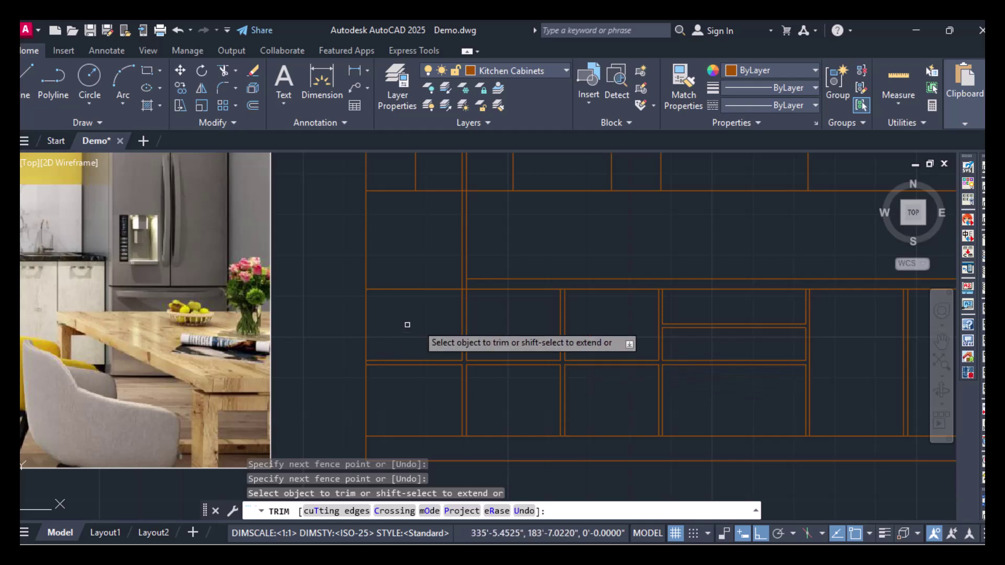
Compare the cabinet elevation with the reference kitchen photo, examining the tall unit's upper doors and the wall cabinets.
scroll(424, 321, "down", 2)
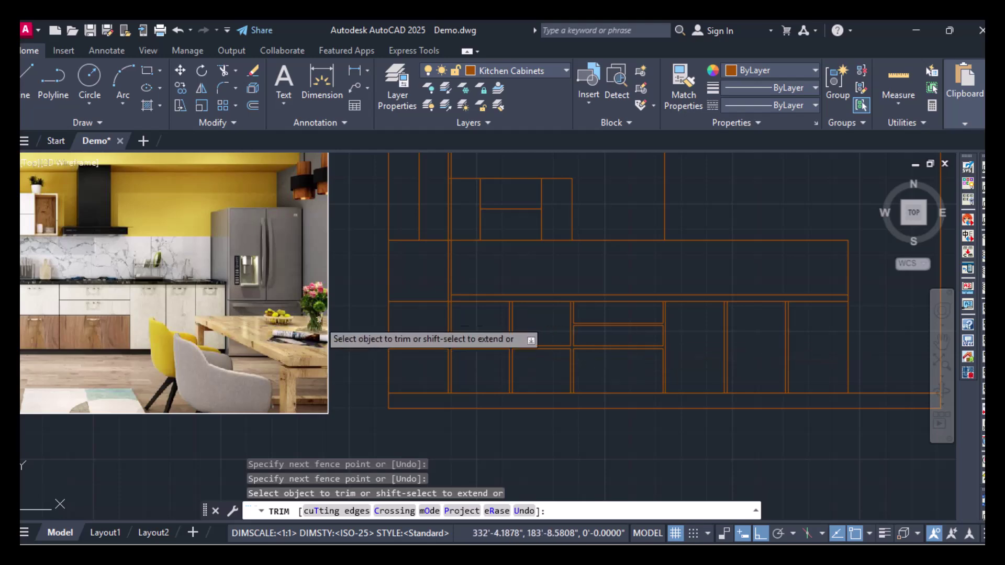
scroll(396, 319, "up", 1)
middle_click_drag(396, 319, 442, 320)
scroll(442, 321, "down", 2)
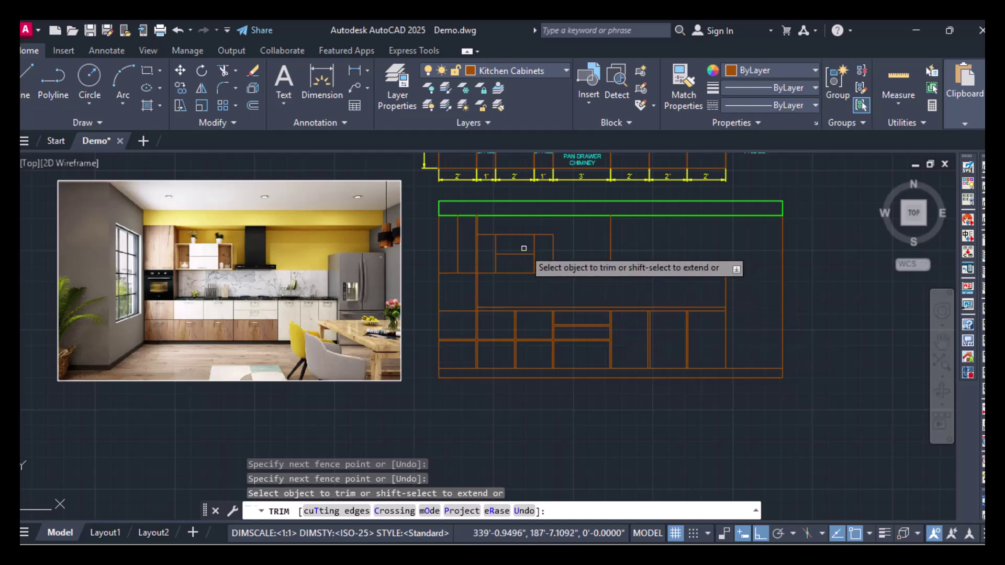
scroll(453, 231, "up", 4)
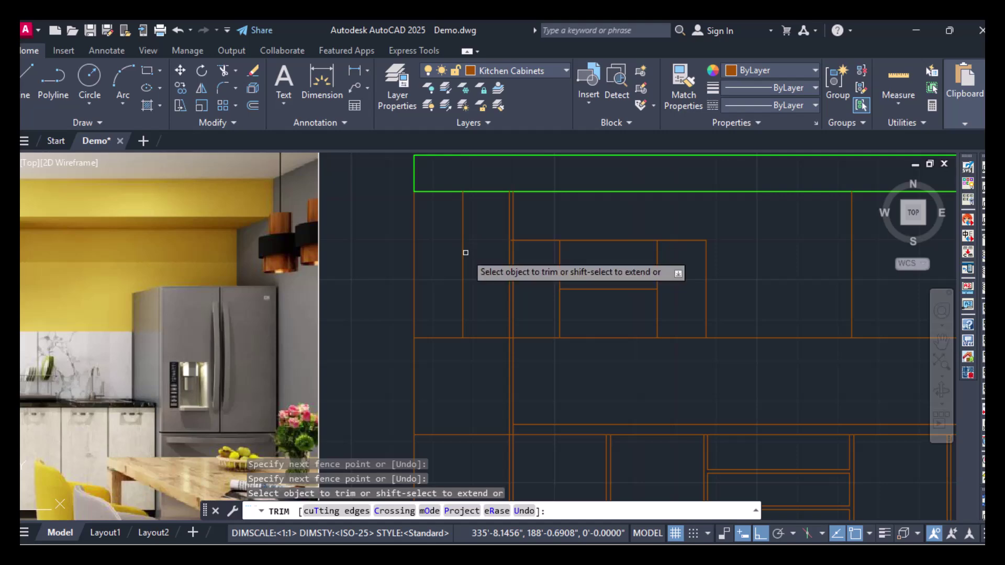
scroll(466, 252, "down", 2)
middle_click_drag(22, 285, 235, 282)
scroll(199, 246, "up", 4)
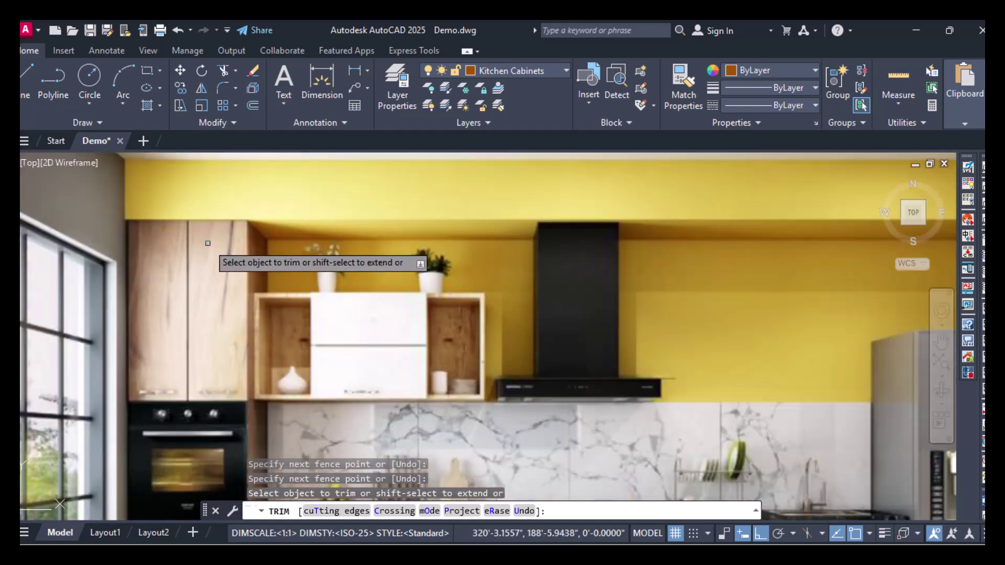
scroll(380, 280, "down", 3)
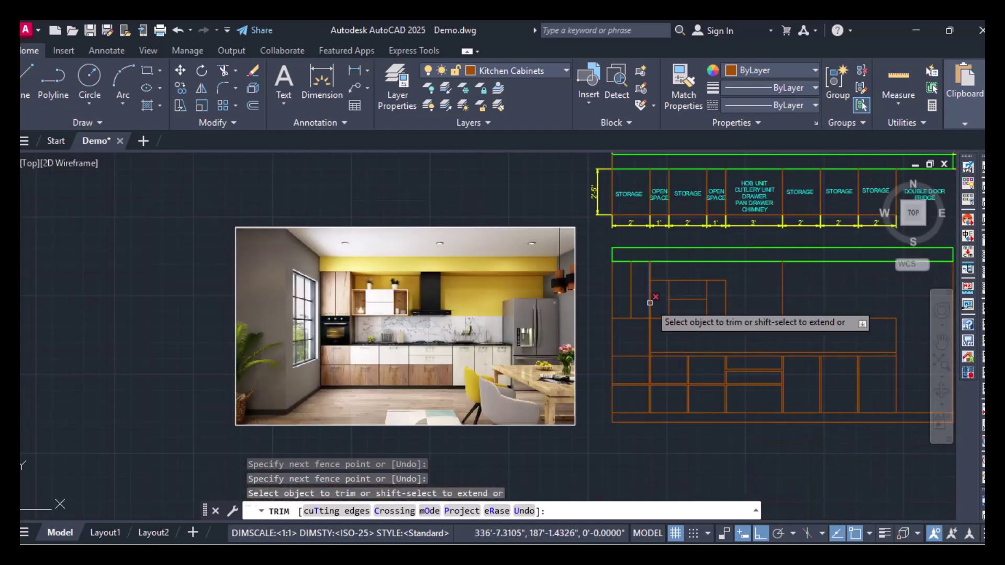
scroll(649, 296, "up", 2)
key("Escape")
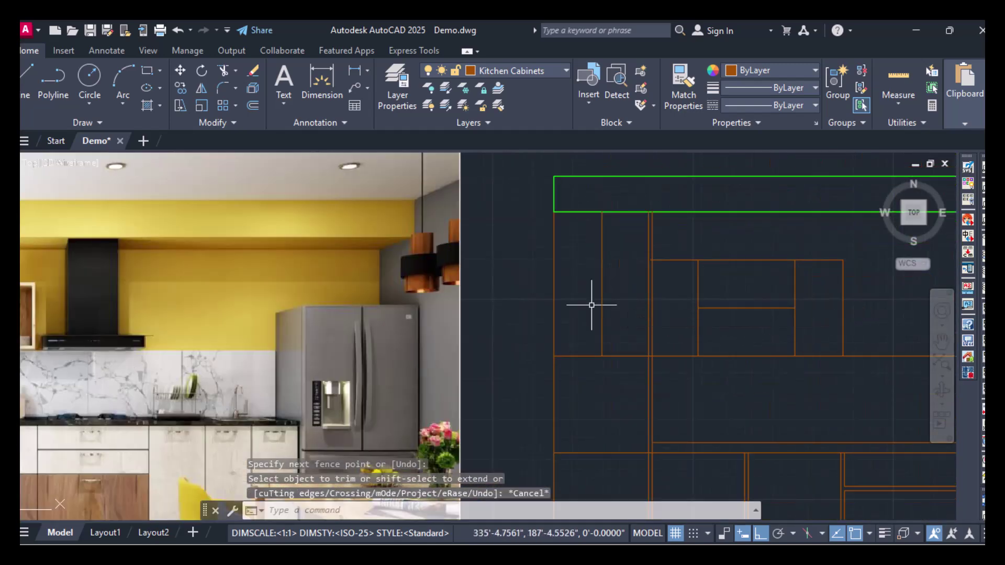
Offset the vertical line between the tall unit's two upper doors 0.5" to both sides.
type("Offset")
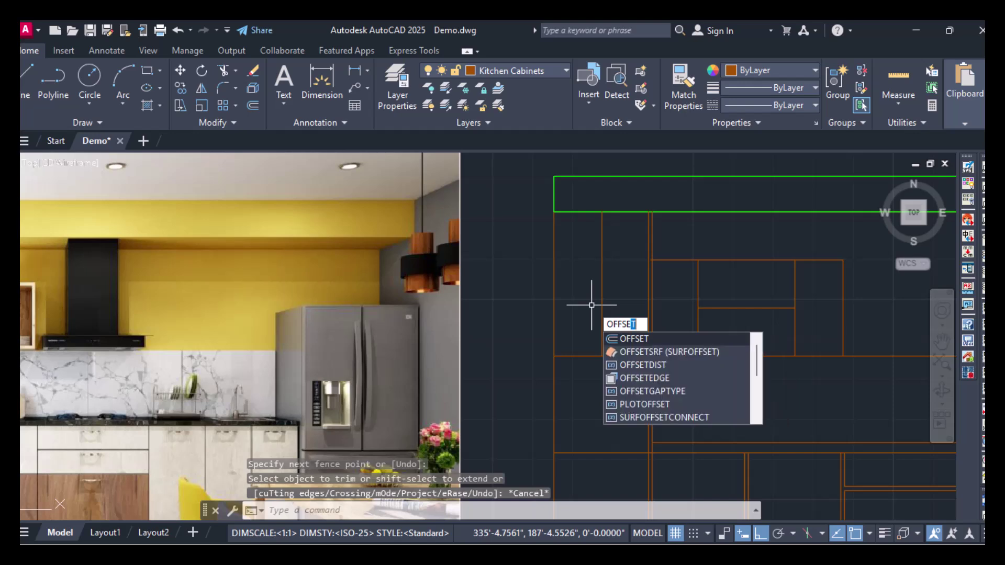
key("Return")
key("Return")
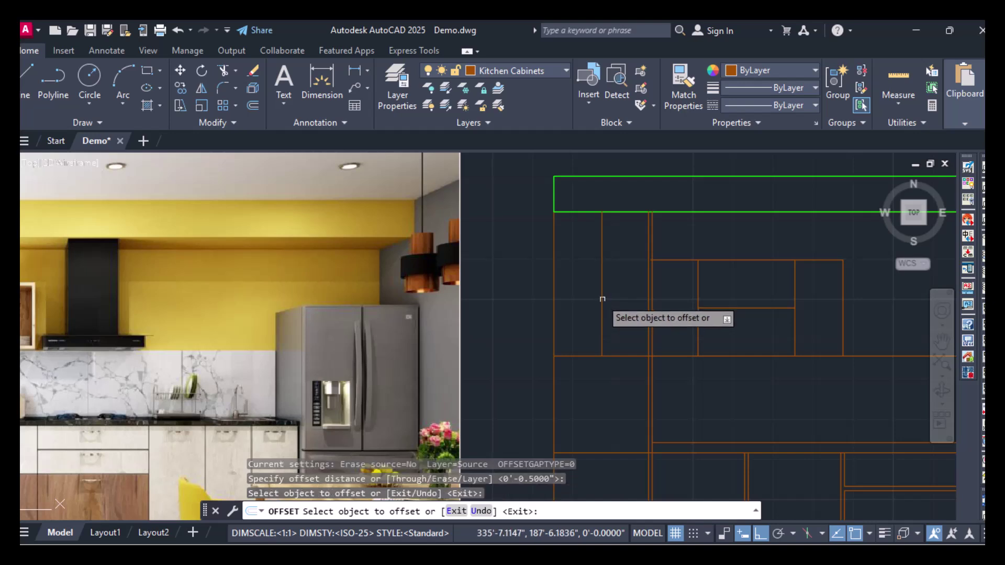
scroll(600, 299, "up", 5)
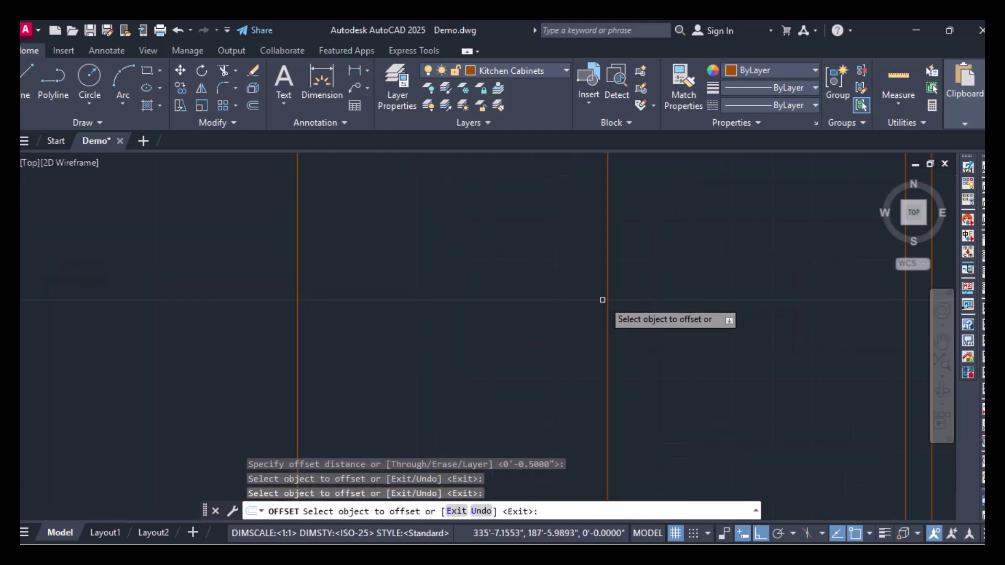
left_click(606, 302)
left_click(573, 307)
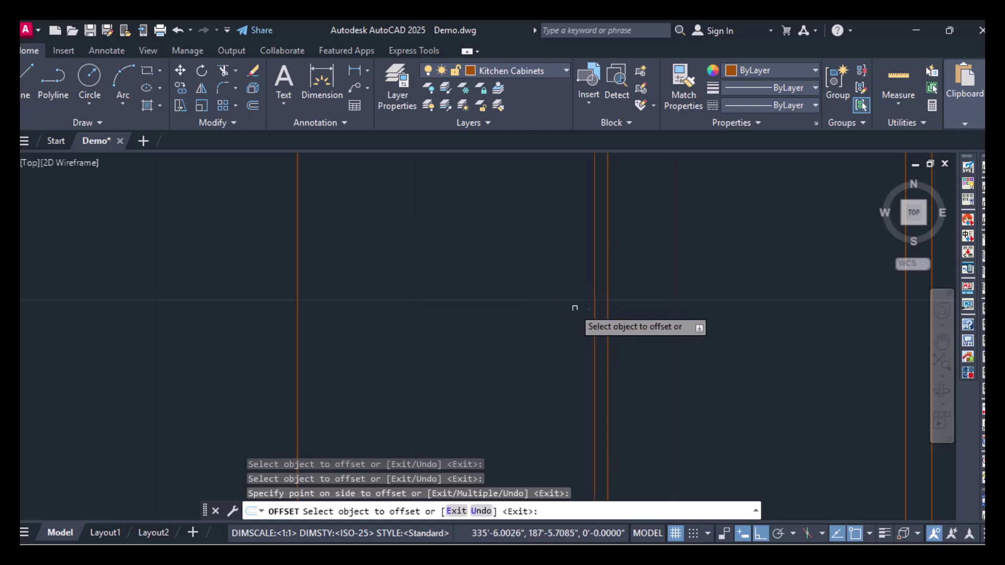
left_click(608, 306)
left_click(635, 302)
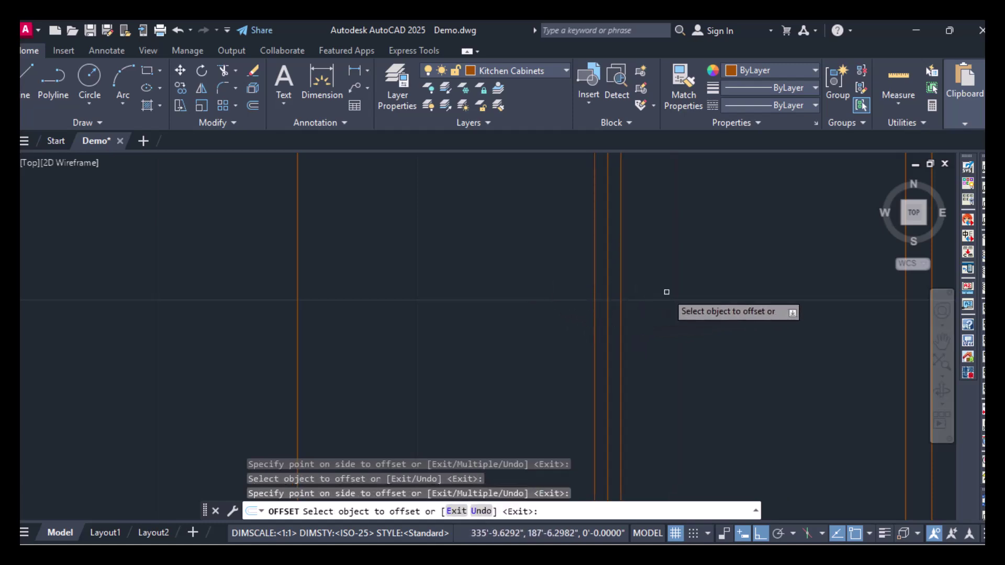
Erase the original centre line between the two offset lines of the tall unit's upper doors.
key("Escape")
key("Return")
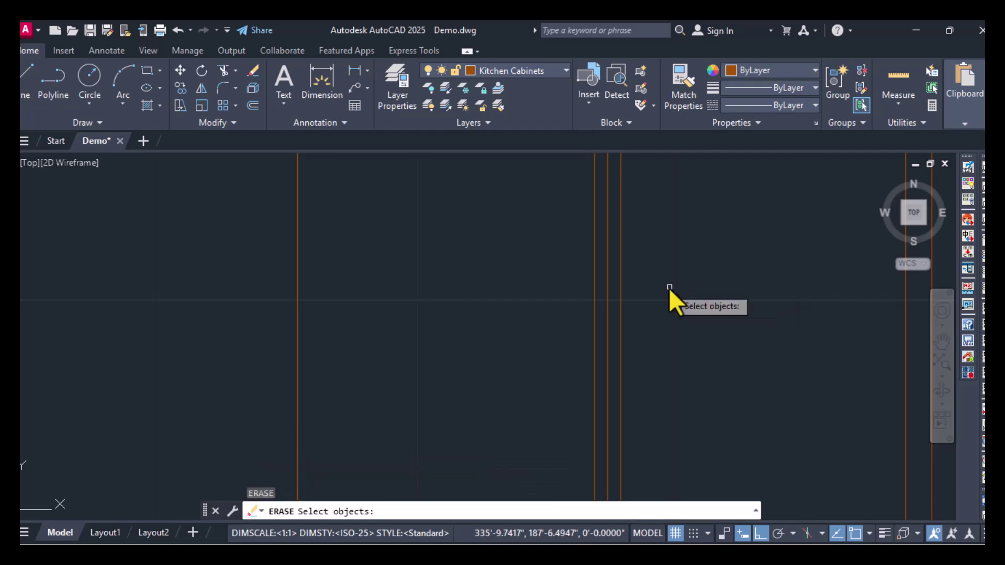
left_click(607, 259)
key("Return")
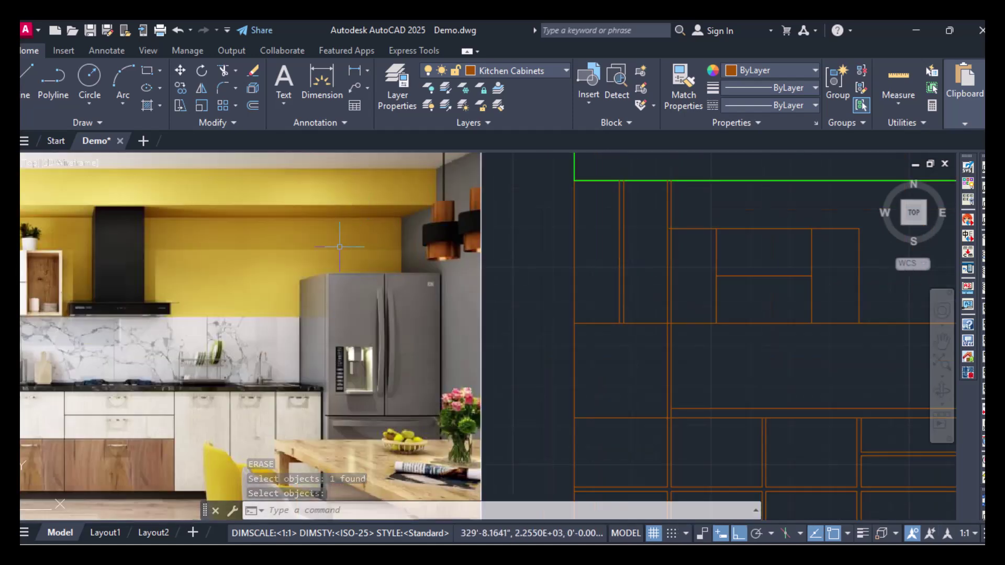
scroll(340, 246, "down", 2)
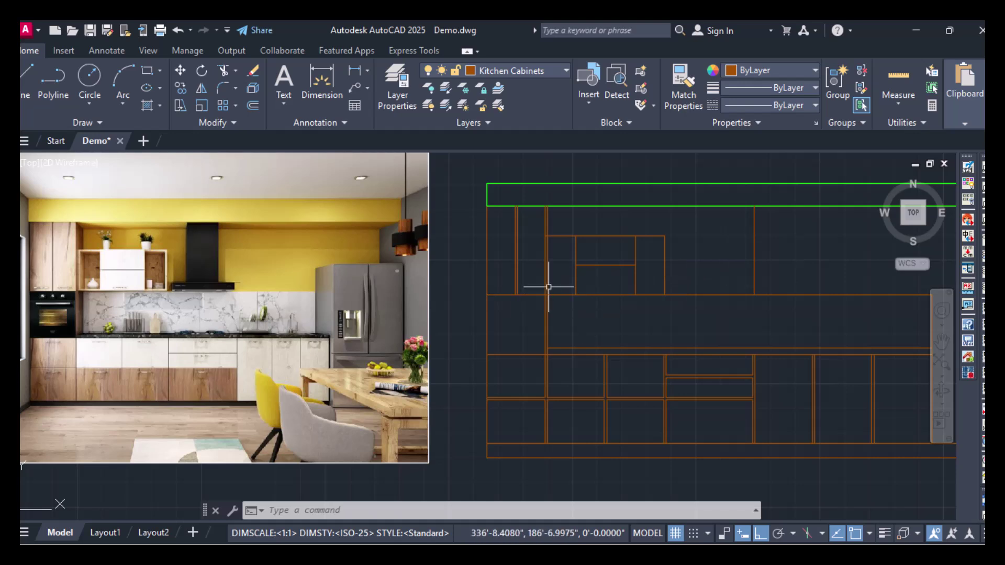
scroll(614, 261, "up", 2)
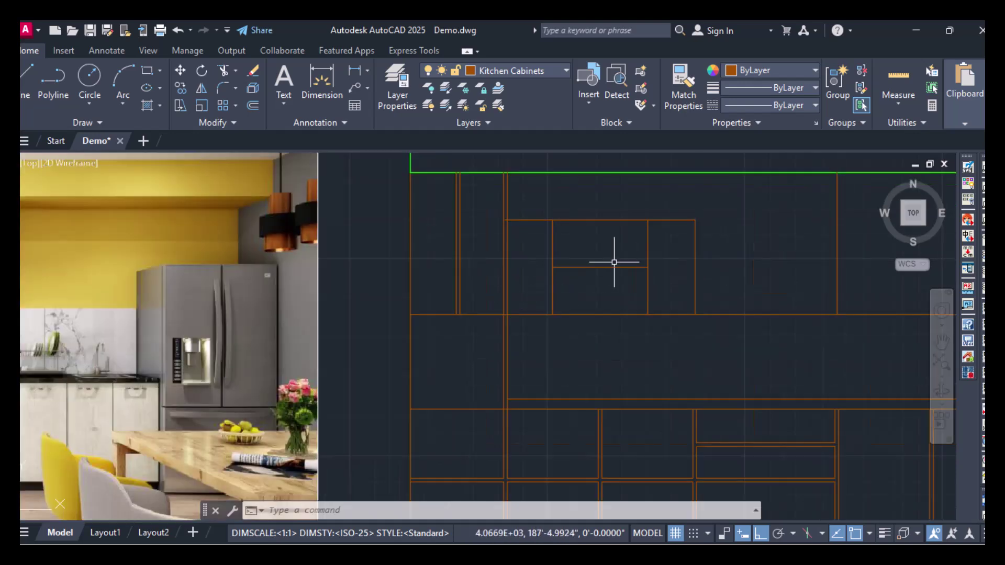
Offset the horizontal line in the wall unit's middle compartment 0.5" upward and 0.5" downward.
scroll(614, 262, "up", 2)
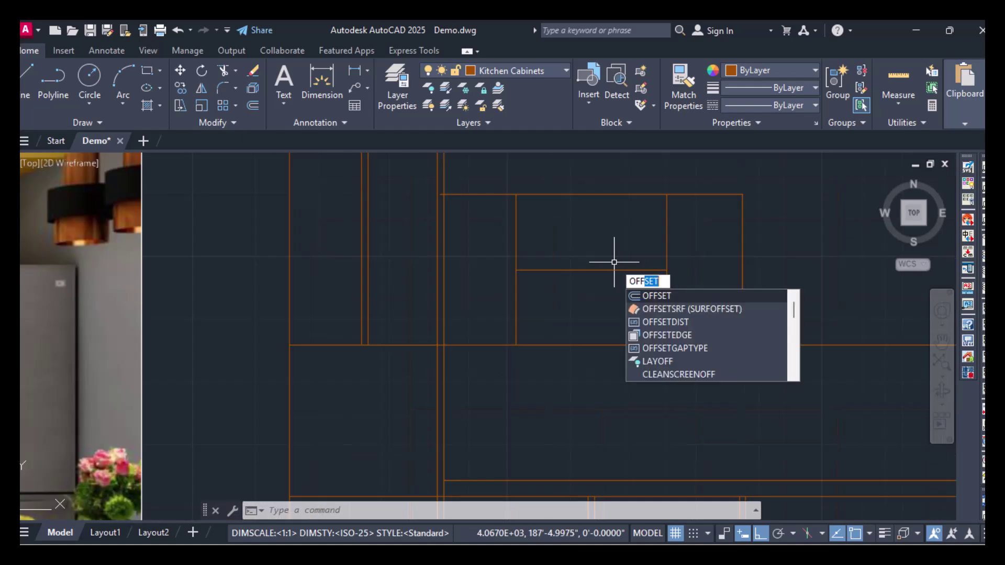
key("Return")
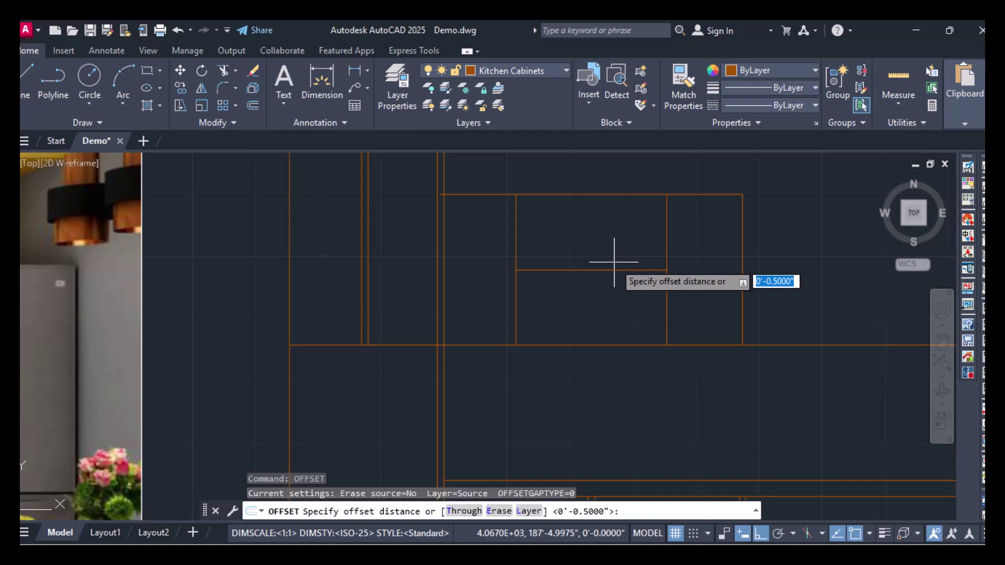
key("Return")
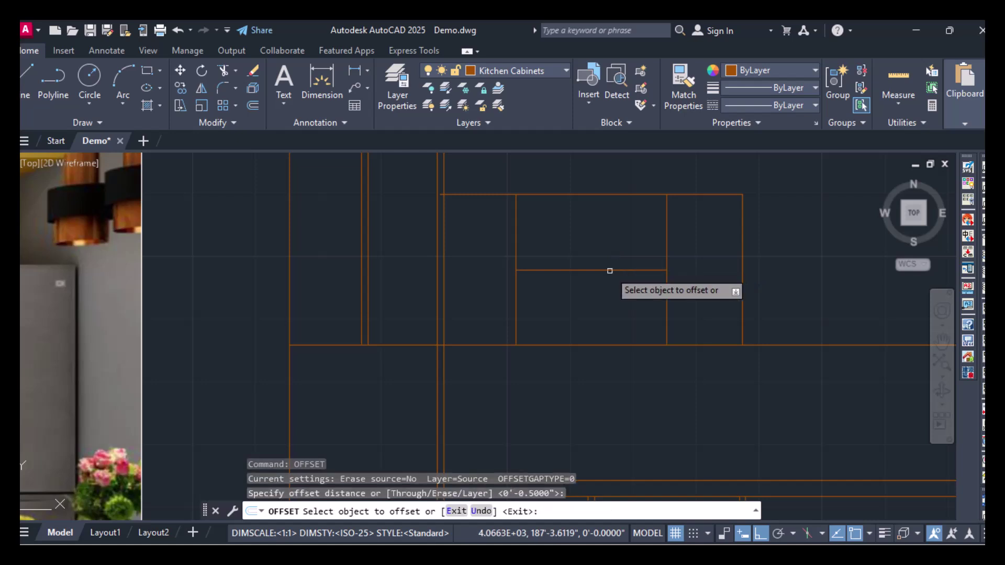
left_click(612, 270)
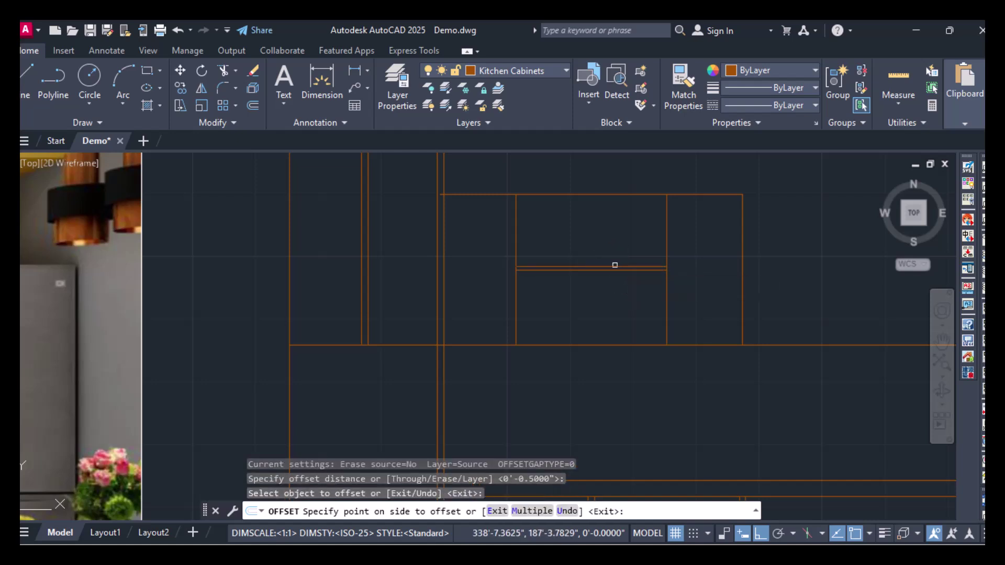
left_click(615, 264)
scroll(615, 264, "up", 3)
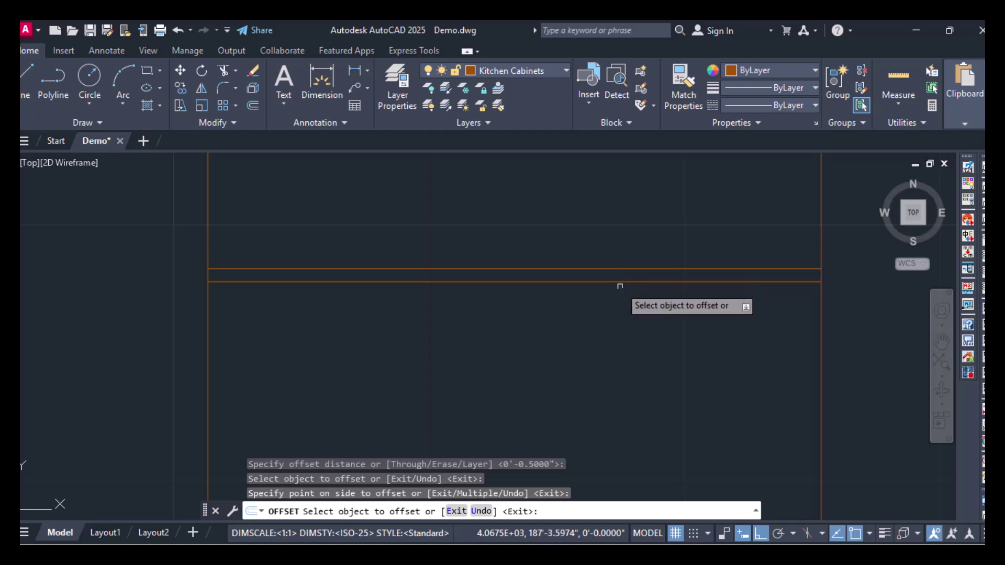
left_click(621, 281)
left_click(608, 301)
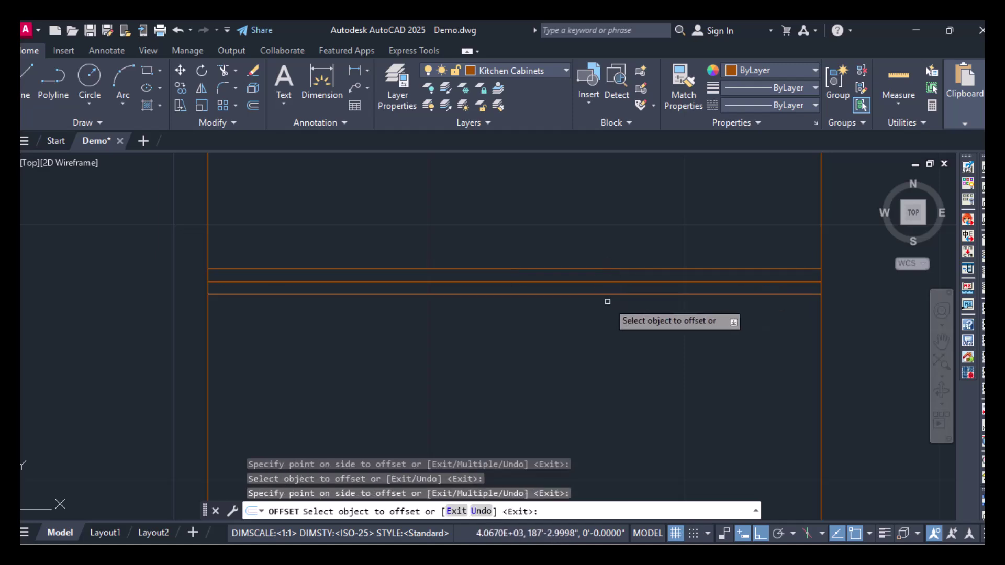
key("Return")
Erase the original centre line between the two offset lines in the wall unit's middle compartment.
key("Return")
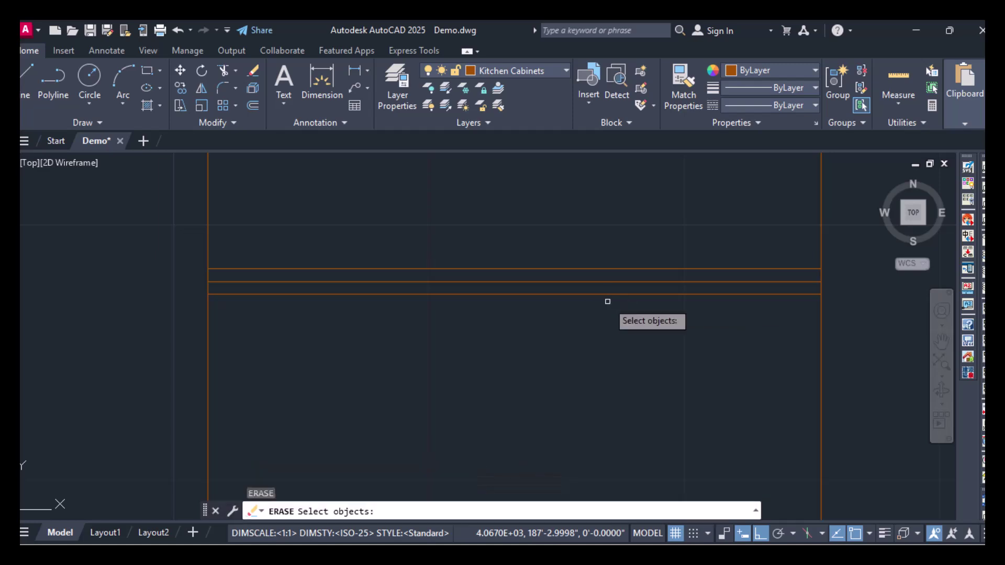
left_click(613, 281)
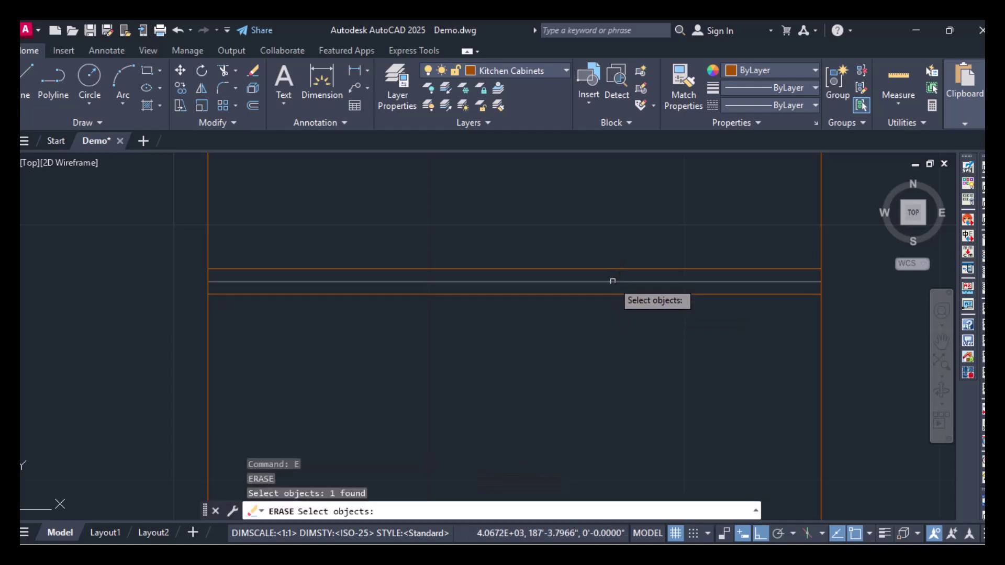
key("Return")
scroll(613, 281, "down", 4)
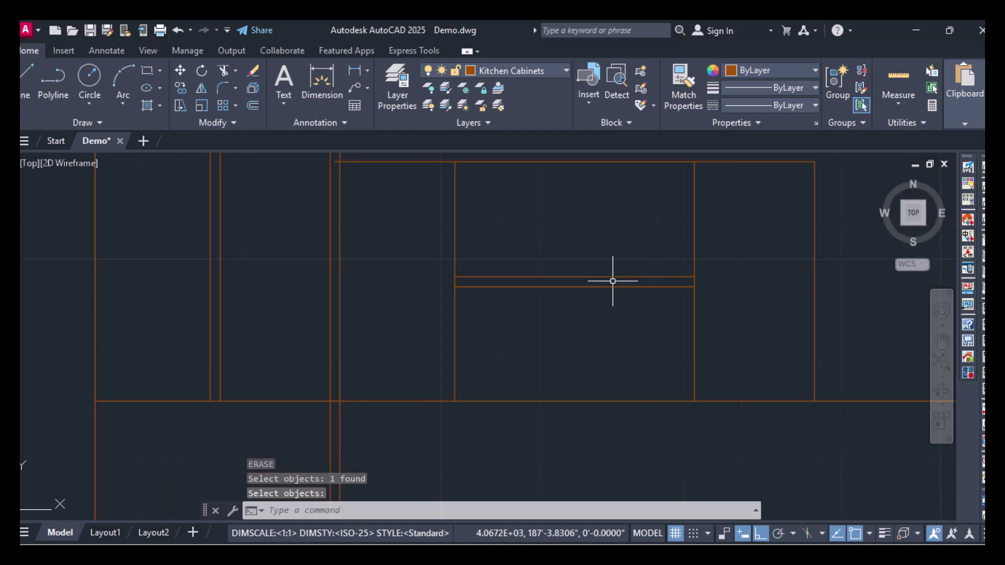
Trim the end of the wall unit's top line that sticks into the tall unit's vertical divider gap.
mouse_move(375, 202)
middle_mouse_down()
mouse_move(397, 225)
mouse_move(467, 418)
middle_mouse_up()
type("tr")
key("Return")
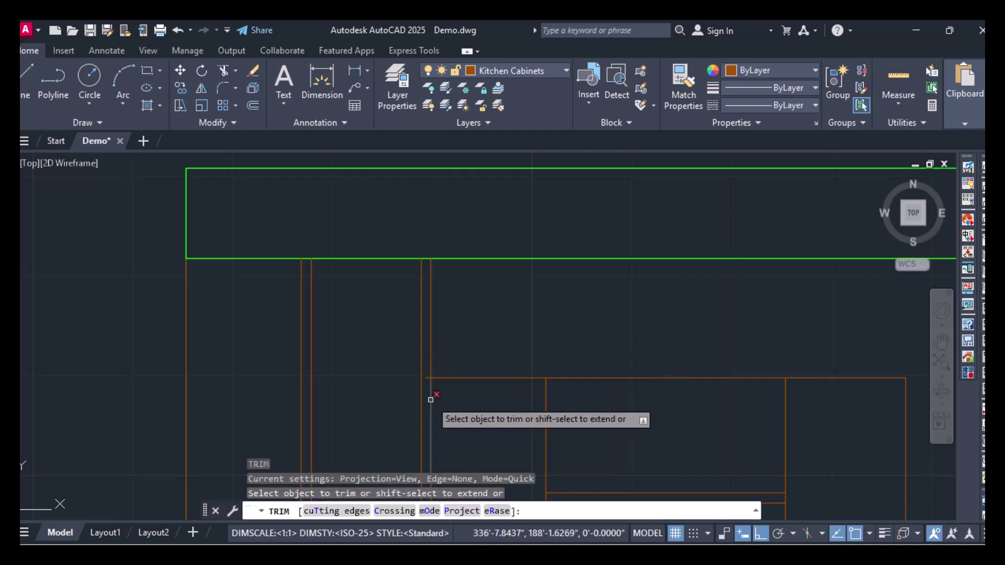
scroll(431, 394, "up", 2)
left_click(420, 365)
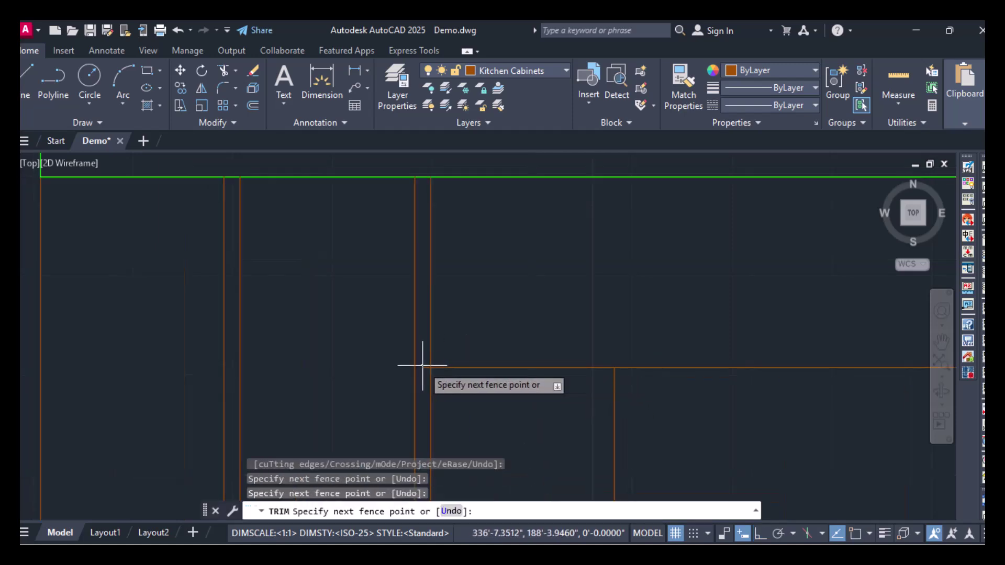
left_click_drag(424, 353, 425, 377)
scroll(446, 364, "down", 3)
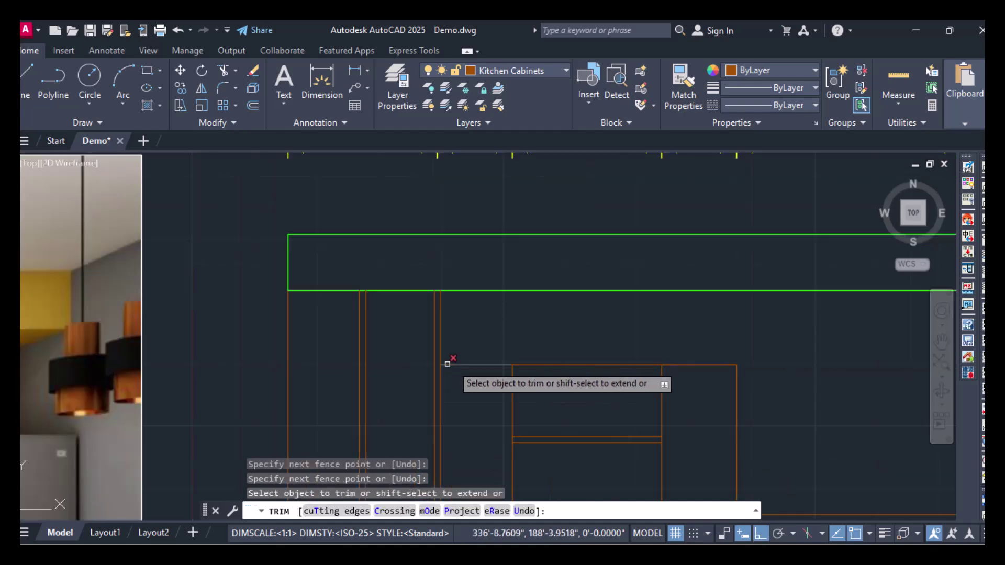
middle_click_drag(455, 377, 417, 279)
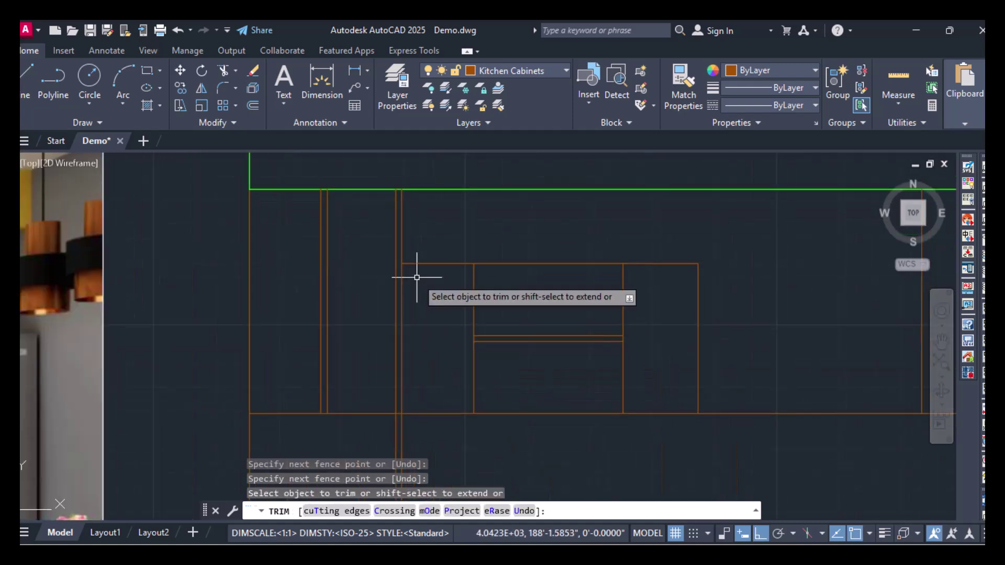
key("Escape")
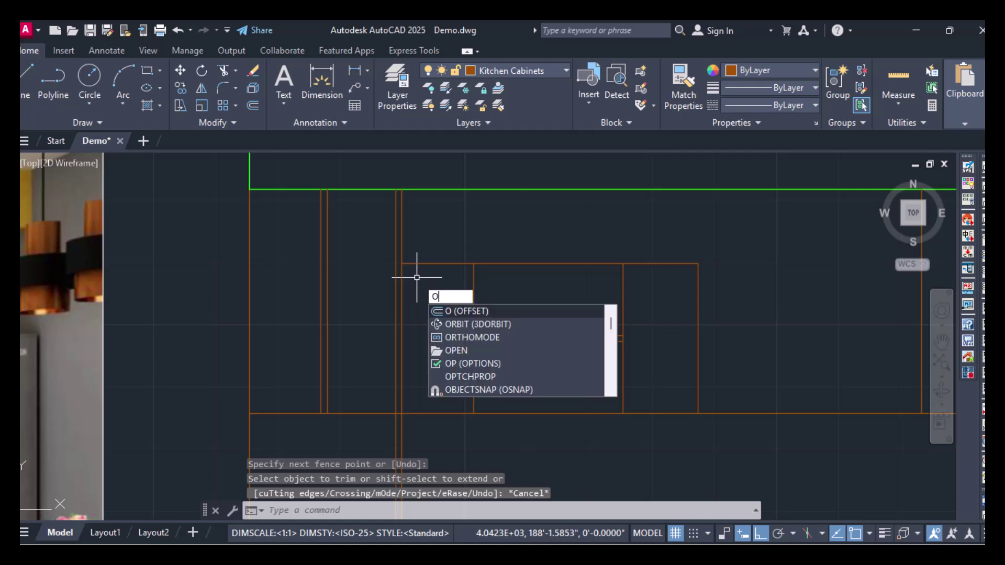
Try to offset the wall unit's top line, left edge and bottom line 0.5" inward.
key("Return")
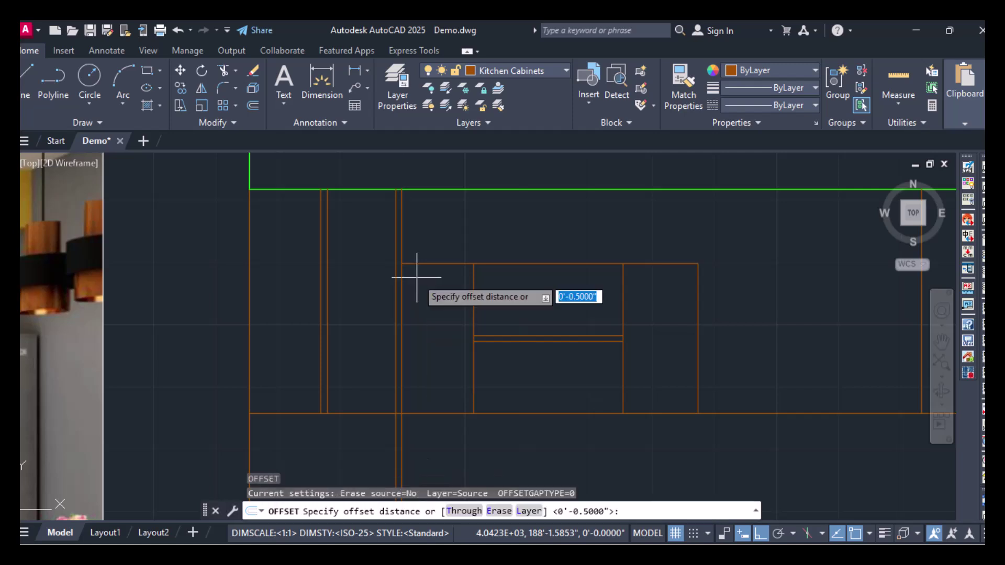
key("Return")
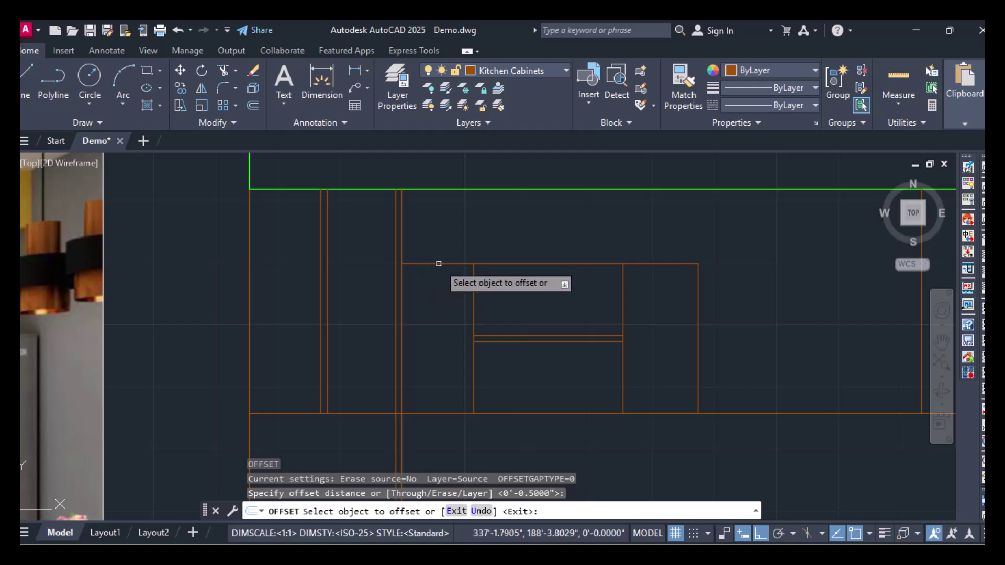
left_click(439, 263)
left_click(442, 283)
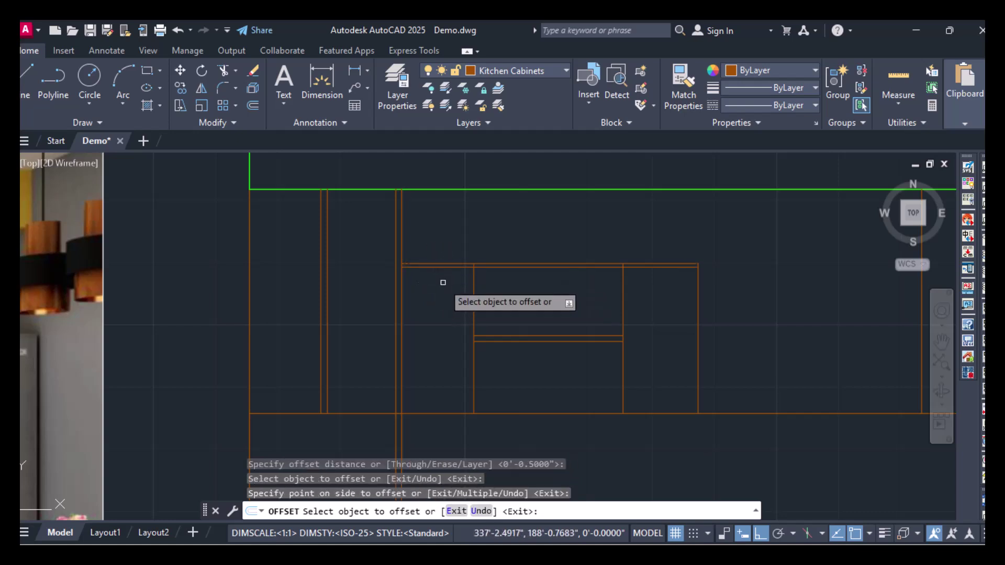
left_click(402, 294)
left_click(407, 293)
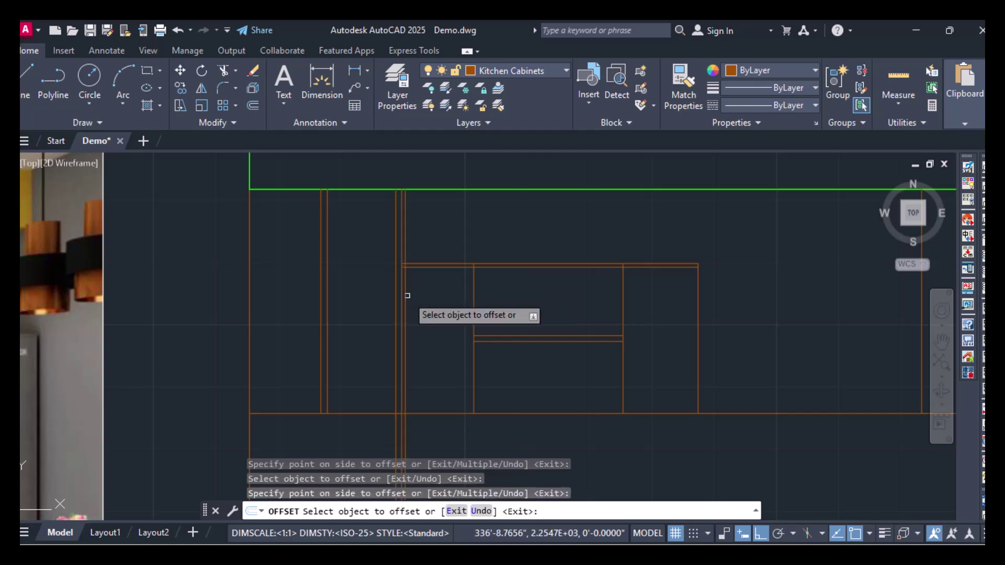
left_click(426, 414)
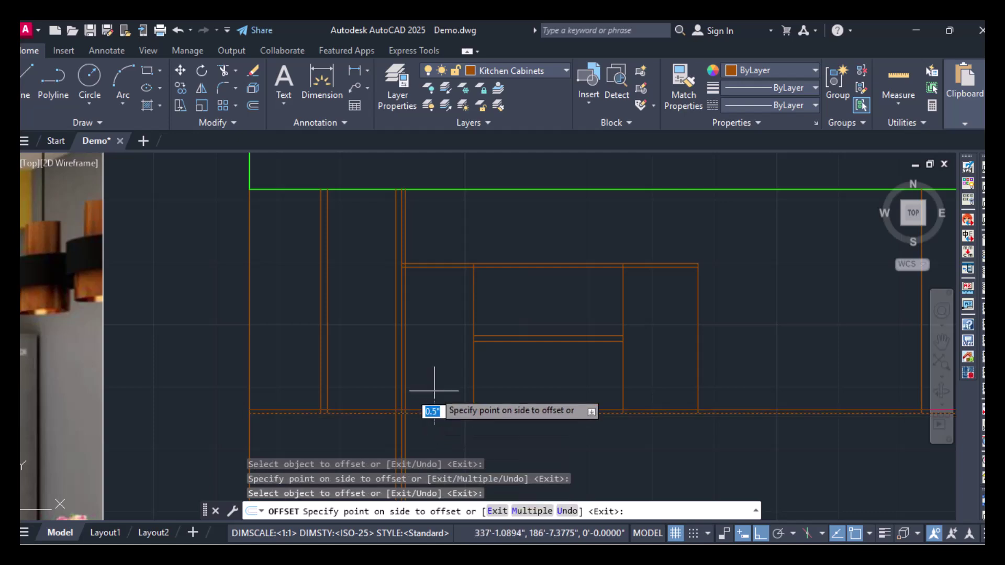
left_click(434, 390)
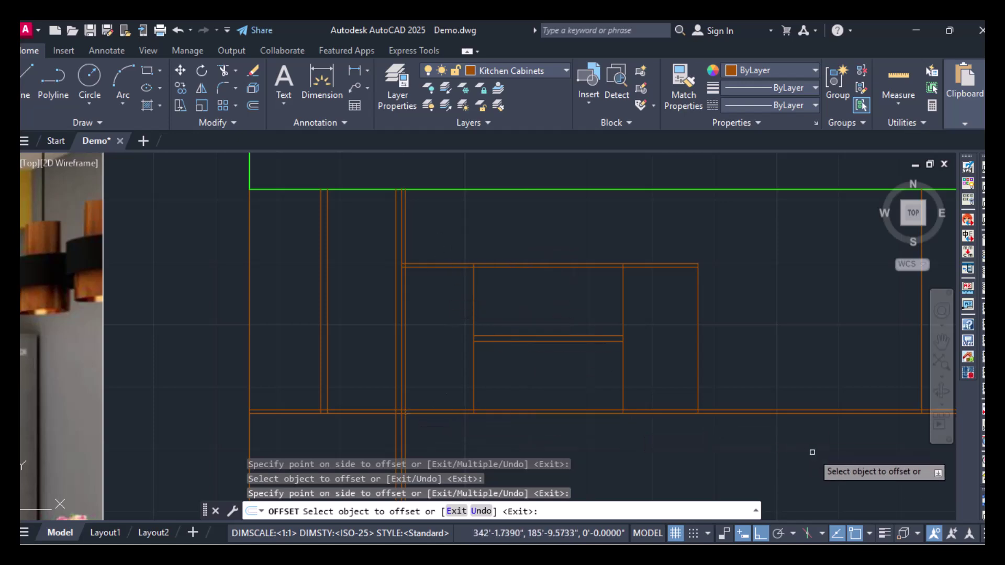
Undo the 0.5" offsets of the wall unit's top, left and bottom lines.
key("ctrl+z")
key("ctrl+z")
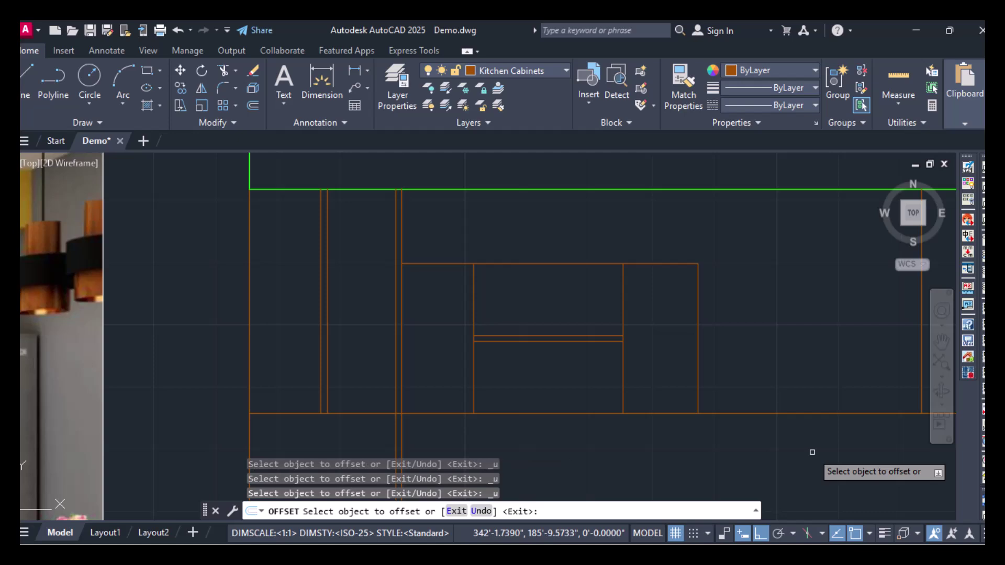
key("Return")
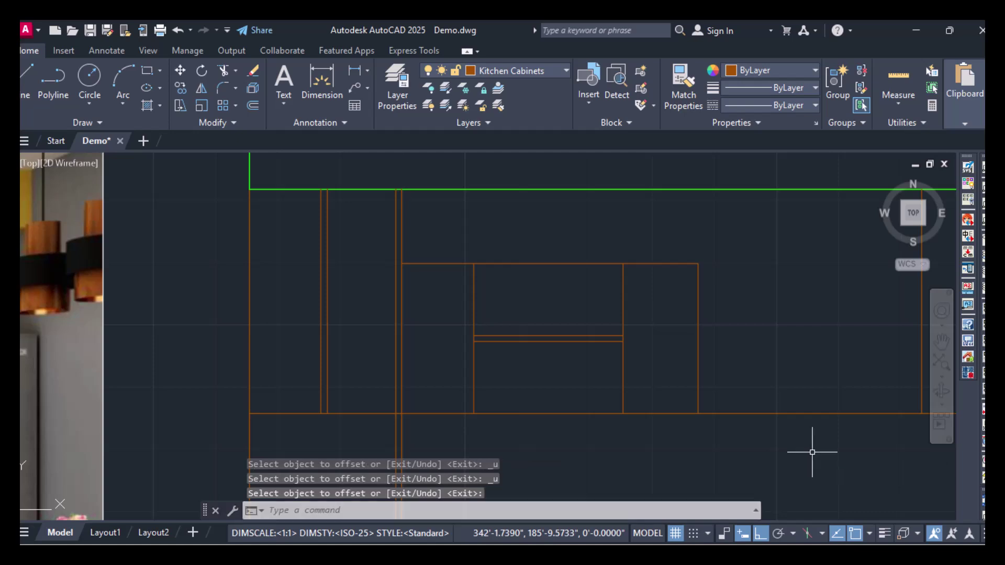
Offset the wall unit's top line 1" downward, its bottom line 1" upward and its right edge 1" outward.
key("Return")
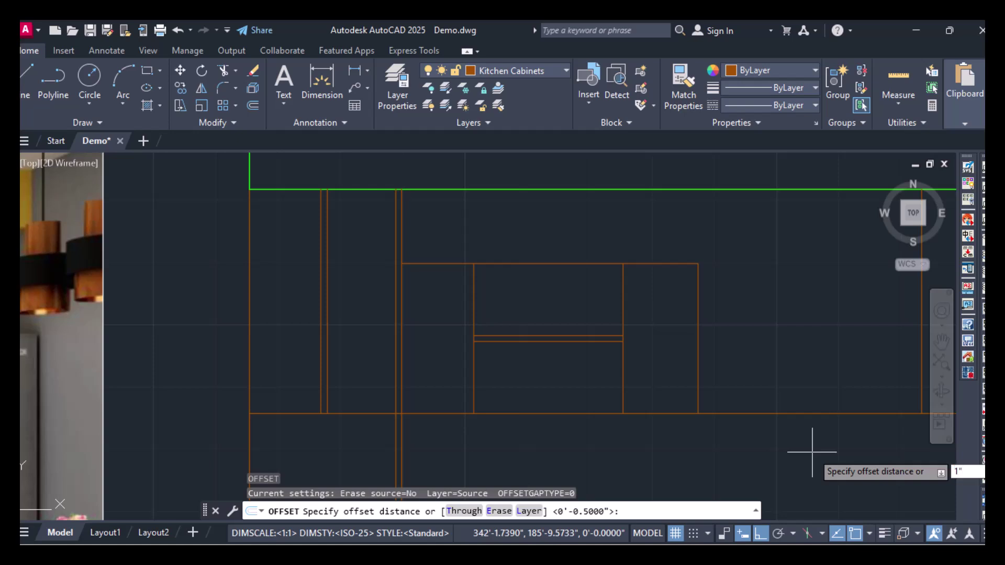
type("1\"")
key("Return")
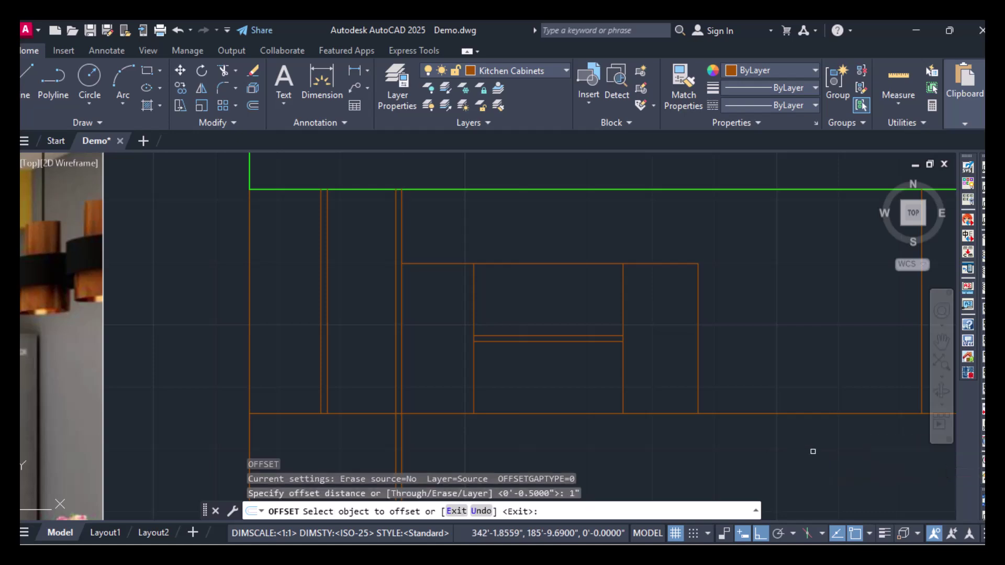
left_click(426, 264)
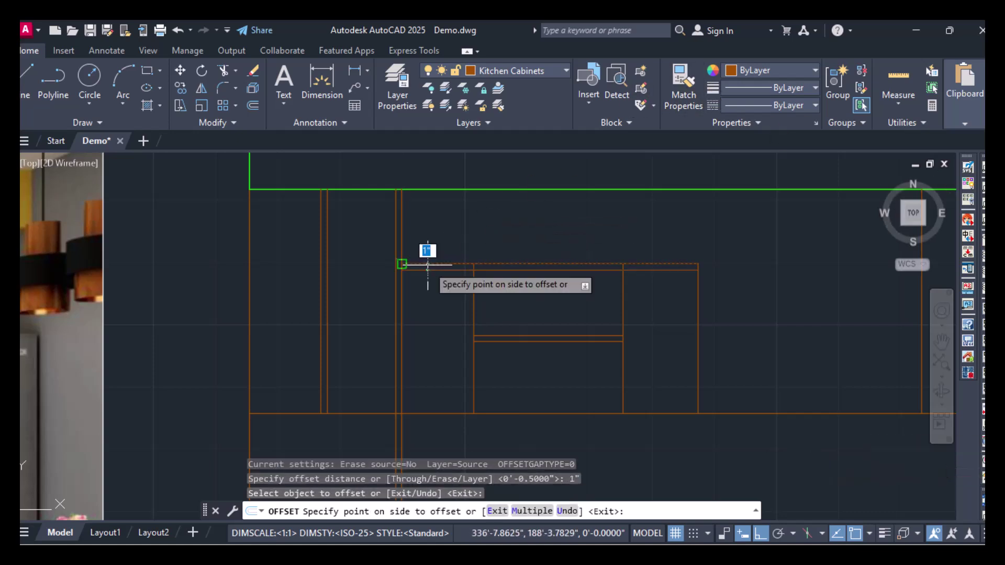
left_click(426, 272)
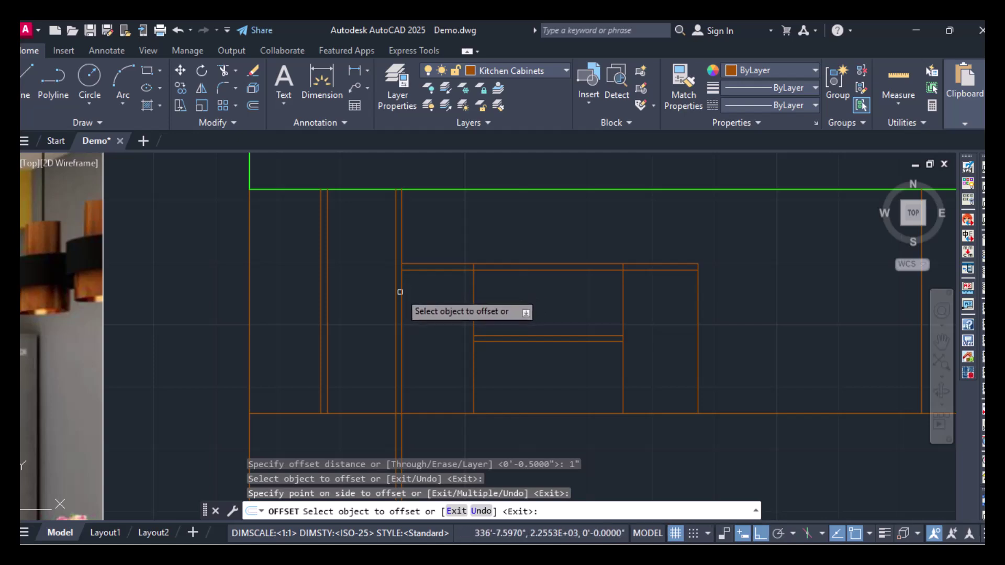
left_click(445, 413)
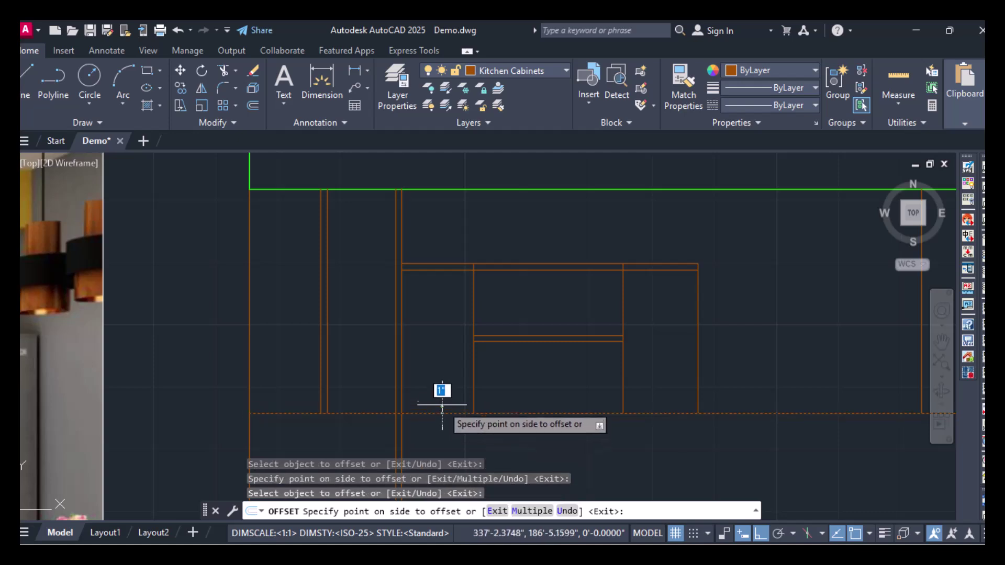
left_click(442, 403)
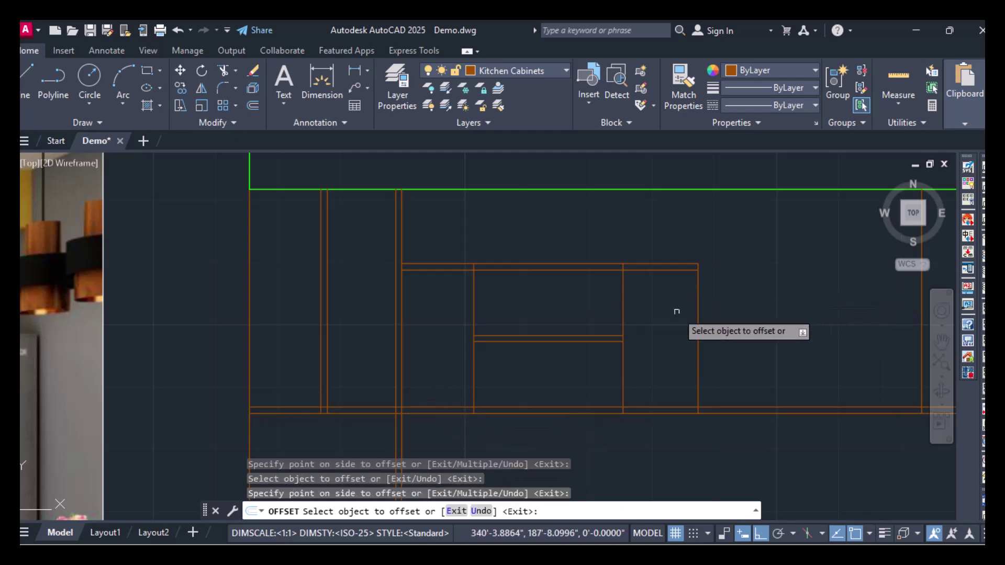
left_click(697, 303)
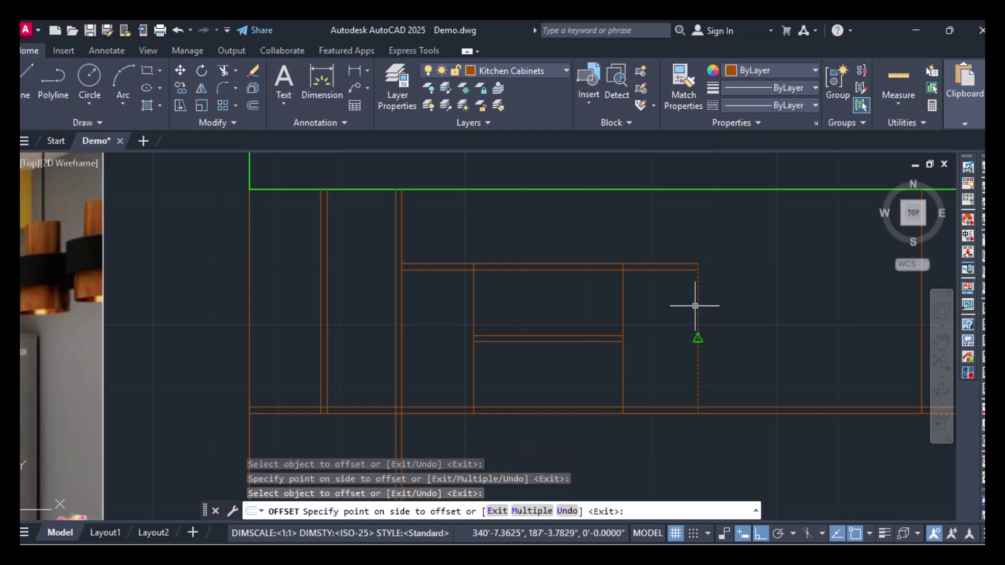
left_click(738, 305)
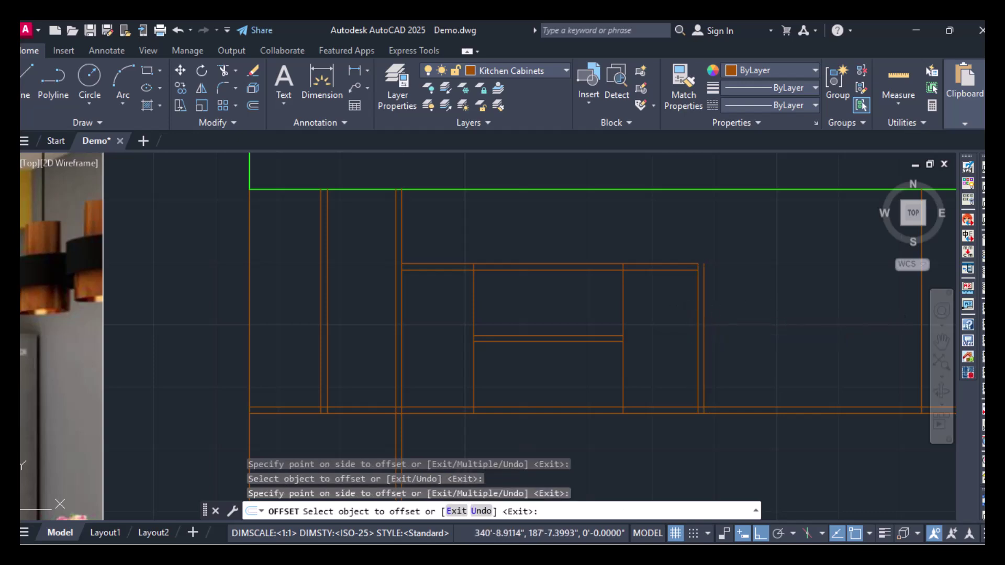
key("Return")
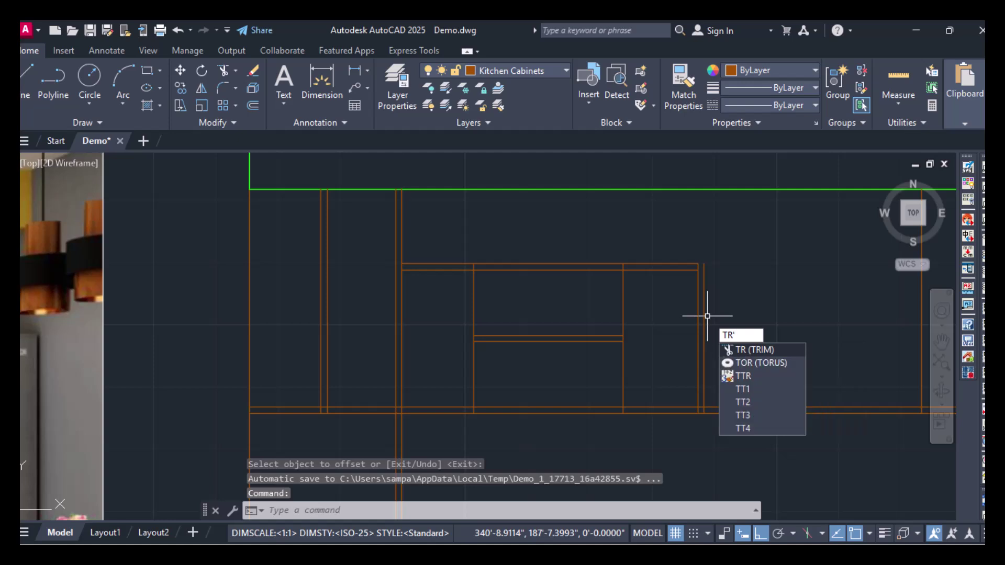
key("Return")
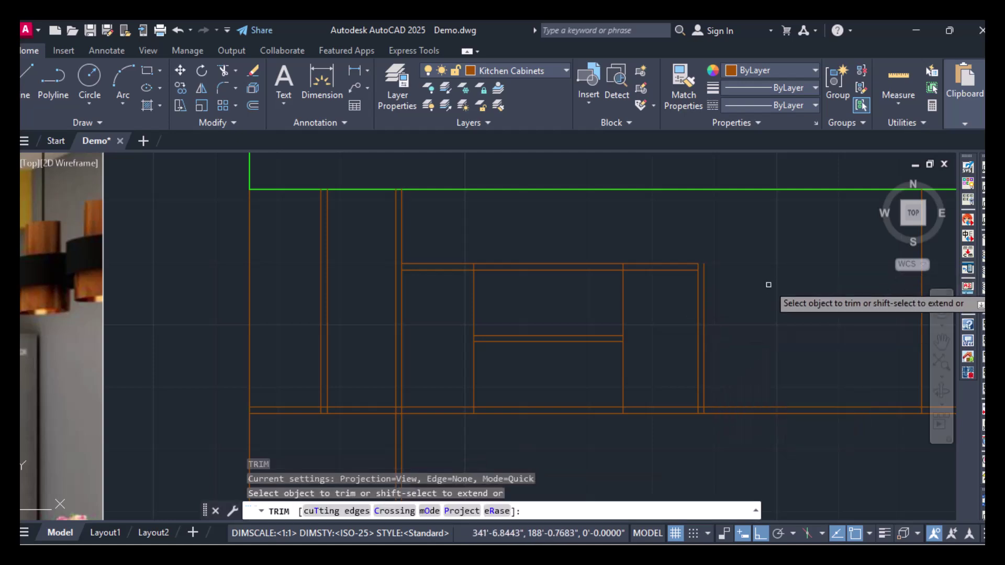
scroll(714, 270, "up", 4)
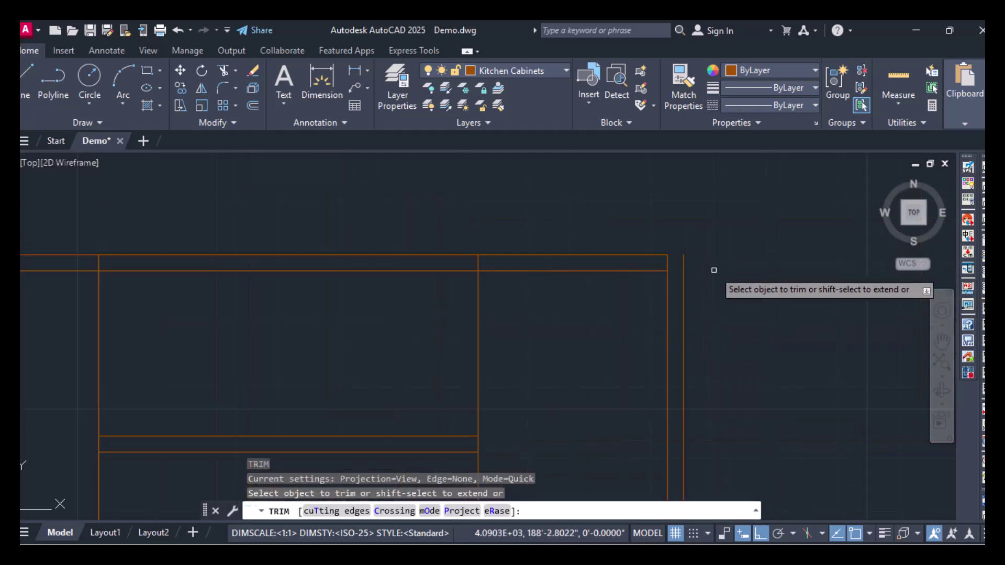
scroll(767, 307, "down", 3)
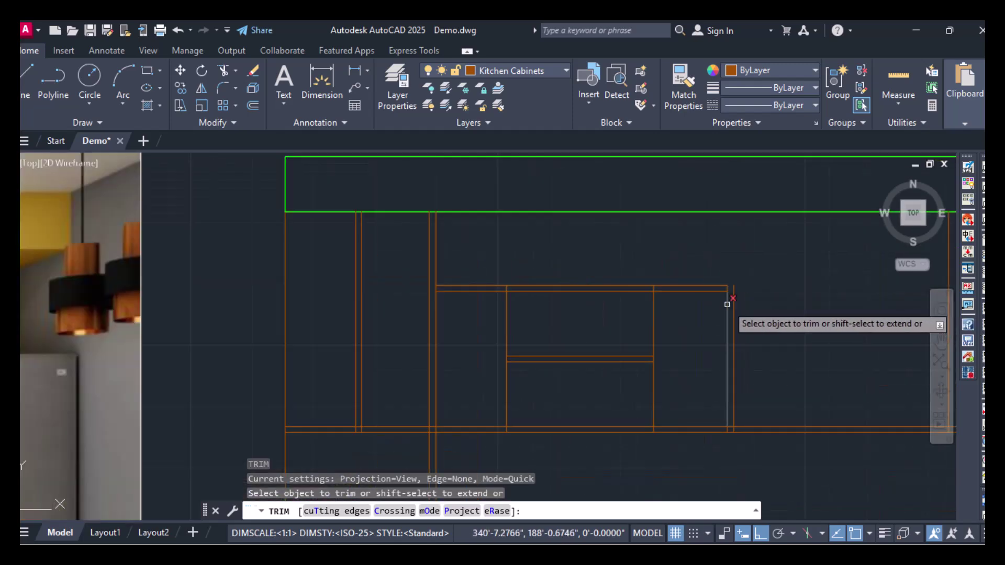
key("Escape")
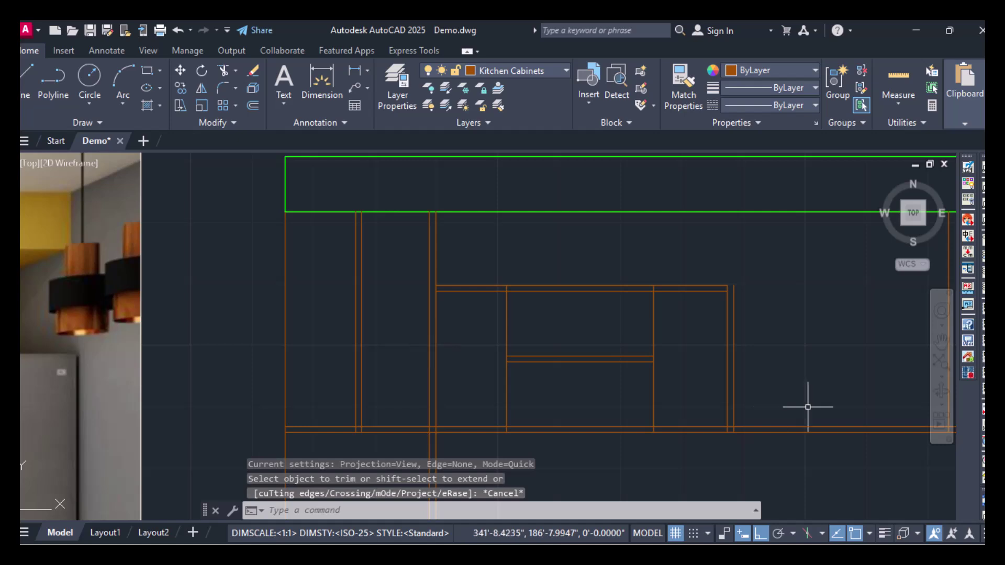
Delete the outward offset of the wall unit's right edge and offset that edge 1" inward instead.
left_click(735, 349)
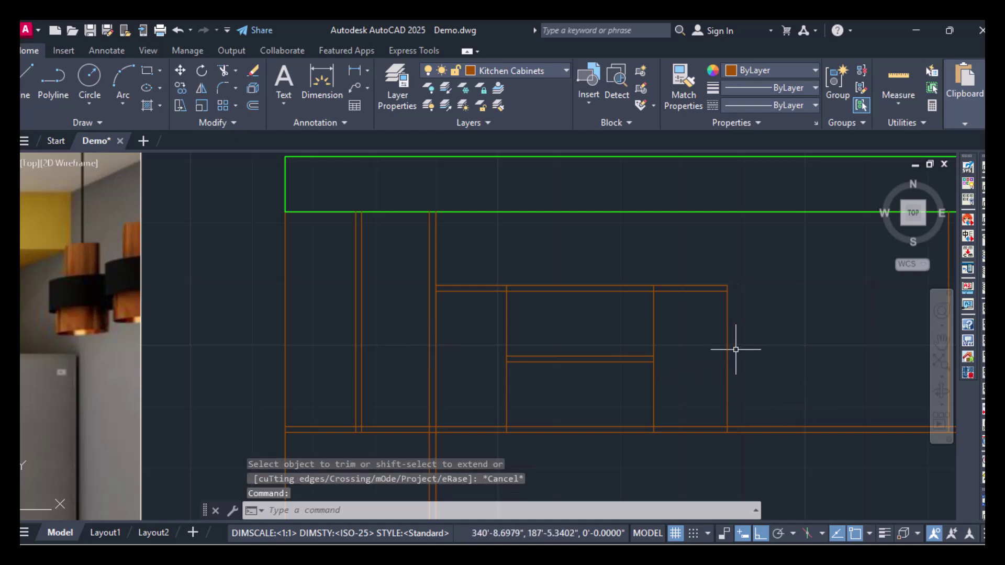
key("Delete")
key("Return")
key("Return")
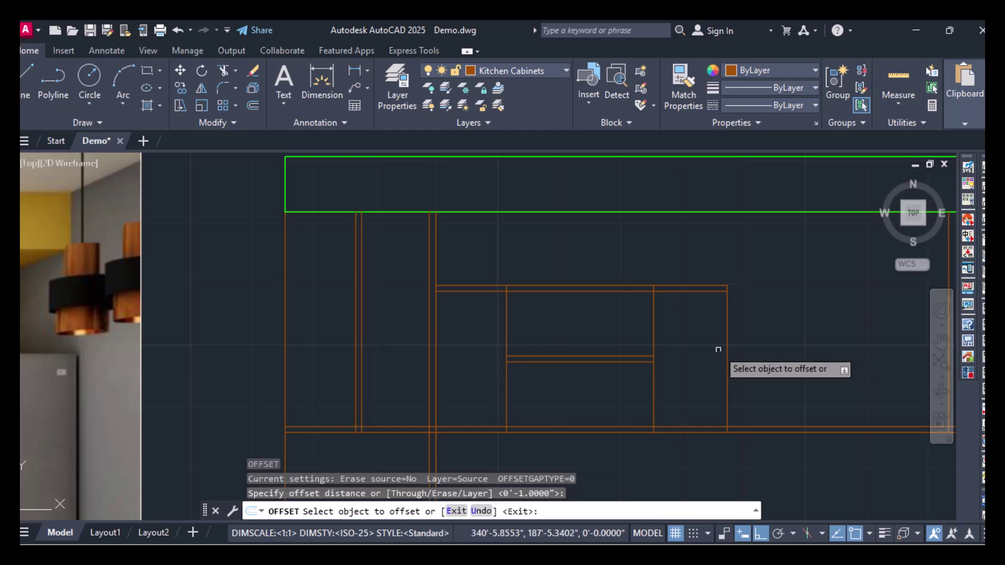
left_click(728, 356)
left_click(702, 348)
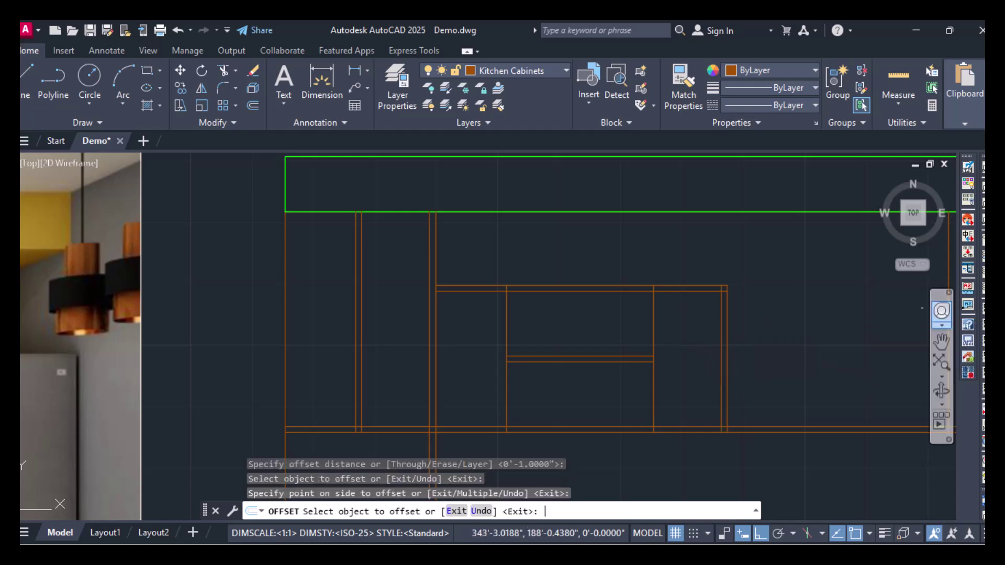
Trim the overlapping inner line ends at the wall unit's upper-right and lower-right corners.
key("Return")
type("tr")
key("Return")
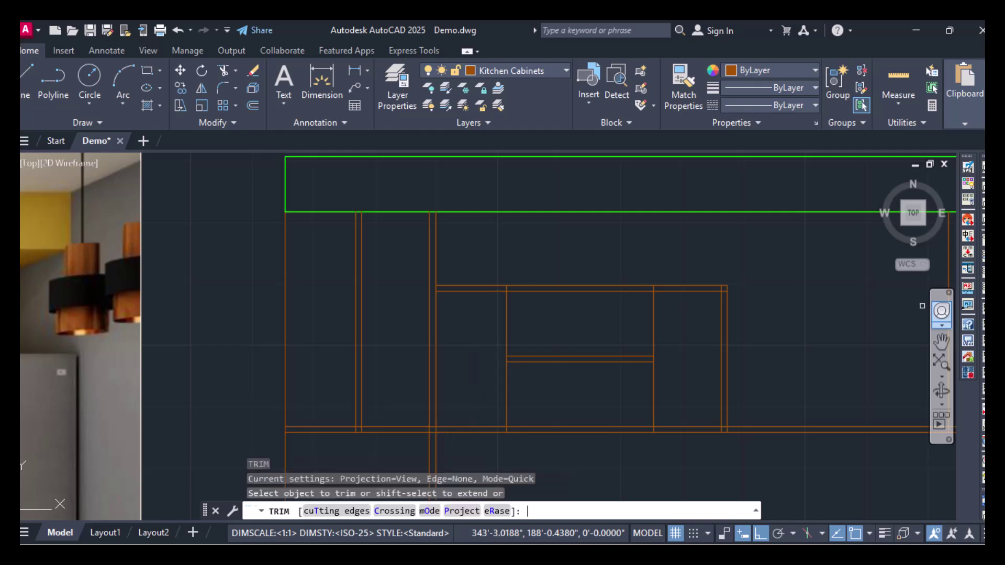
scroll(722, 278, "up", 5)
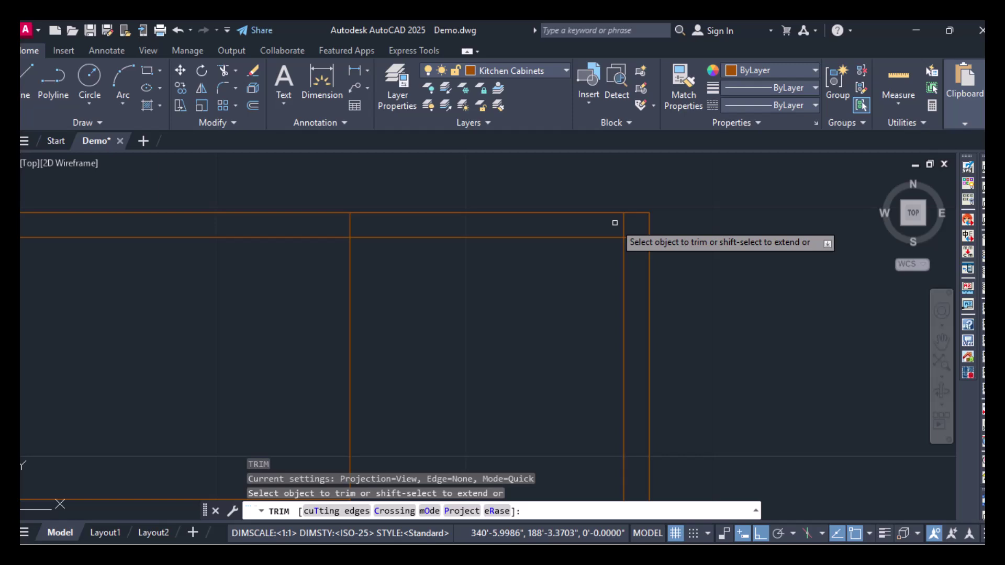
mouse_move(615, 223)
left_mouse_down()
mouse_move(632, 221)
mouse_move(635, 264)
left_mouse_up()
scroll(635, 269, "down", 3)
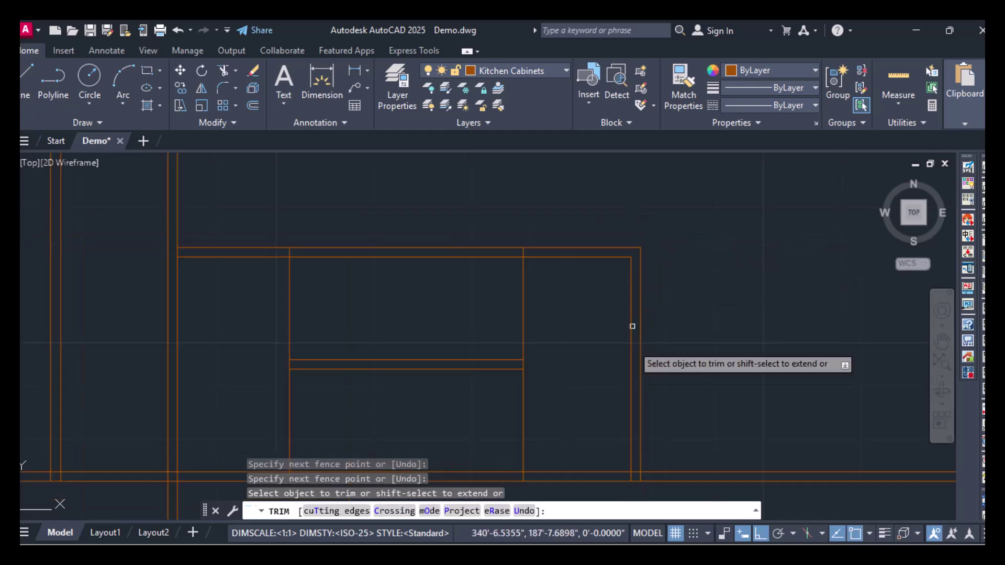
scroll(641, 492, "up", 2)
mouse_move(601, 469)
left_mouse_down()
mouse_move(634, 466)
mouse_move(633, 441)
left_mouse_up()
scroll(632, 441, "down", 3)
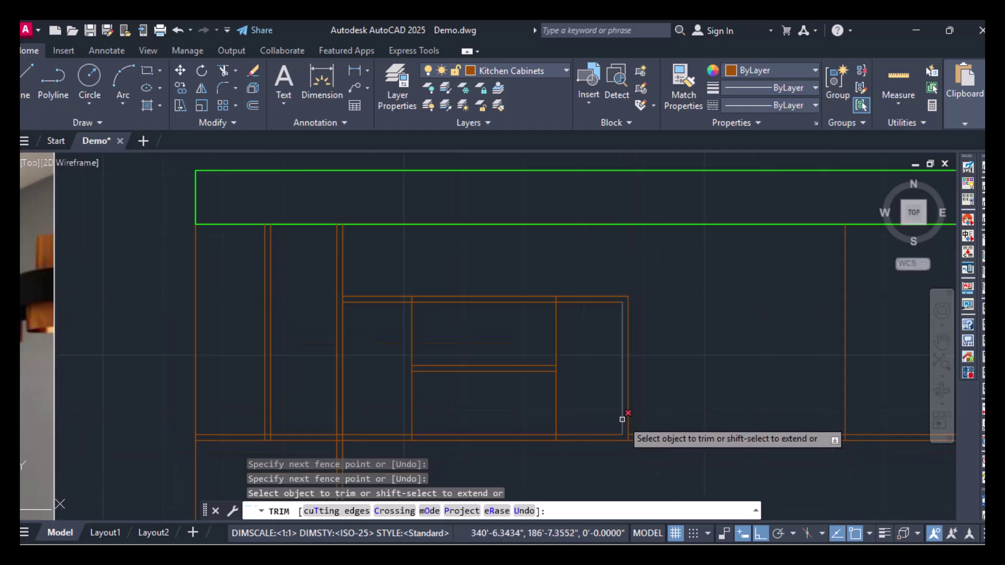
Trim the tall unit's right divider line where it crosses the wall unit's top and bottom panel thickness.
scroll(357, 303, "up", 2)
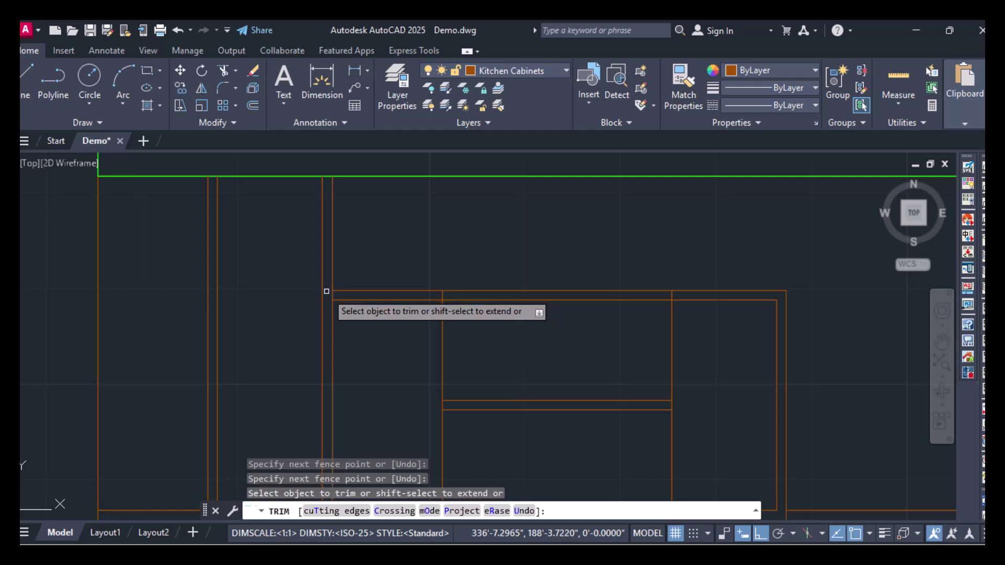
scroll(328, 289, "up", 8)
left_click_drag(327, 289, 388, 283)
scroll(389, 283, "down", 8)
middle_click_drag(413, 408, 415, 261)
scroll(385, 340, "up", 4)
left_click_drag(377, 369, 410, 379)
scroll(340, 366, "down", 5)
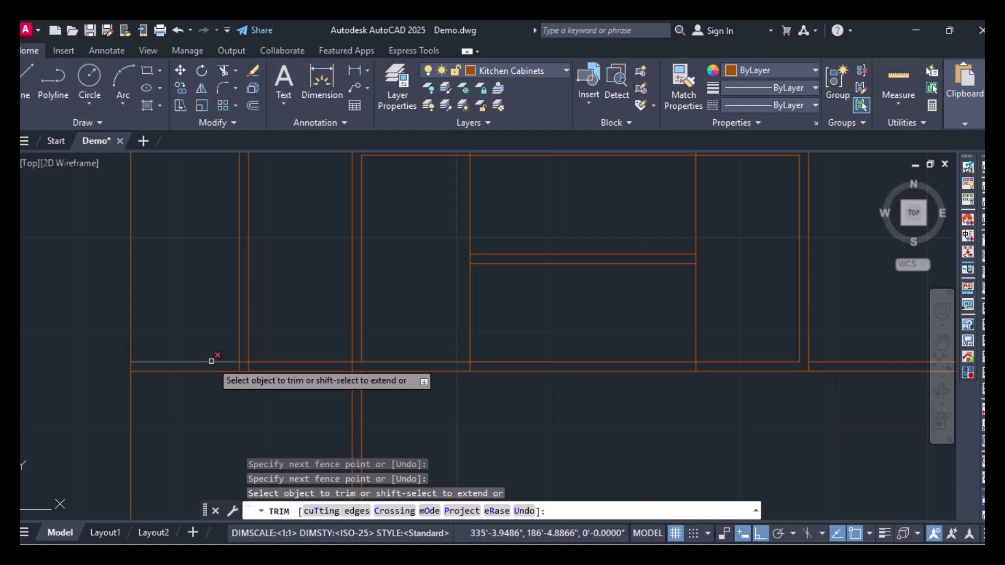
Trim the inner bottom line across the tall unit and both inner panel lines across the wall unit's middle compartment.
scroll(247, 361, "up", 9)
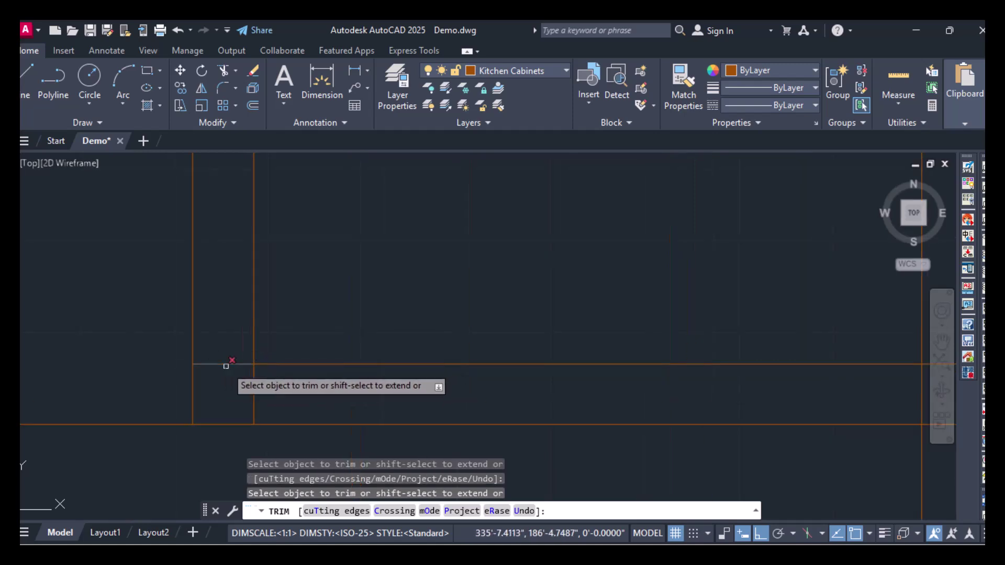
left_click(295, 364)
scroll(317, 357, "down", 9)
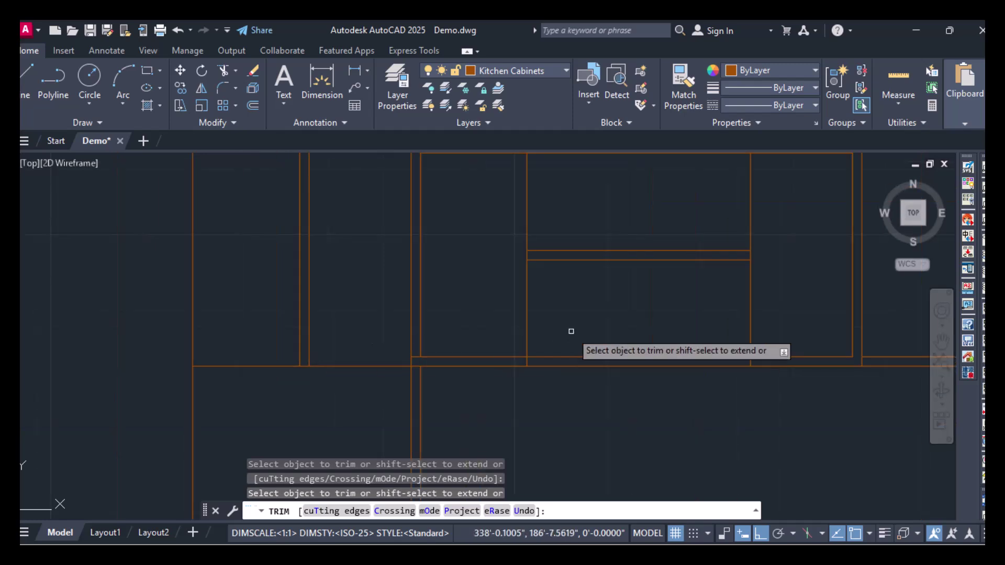
scroll(455, 328, "up", 4)
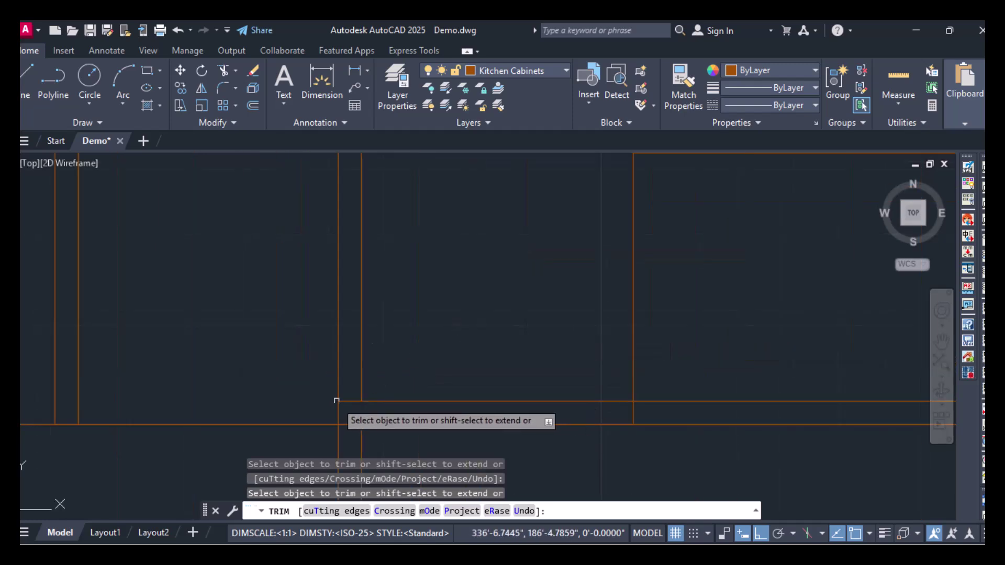
scroll(606, 258, "down", 5)
mouse_move(606, 258)
middle_mouse_down()
mouse_move(606, 329)
mouse_move(558, 433)
mouse_move(566, 397)
middle_mouse_up()
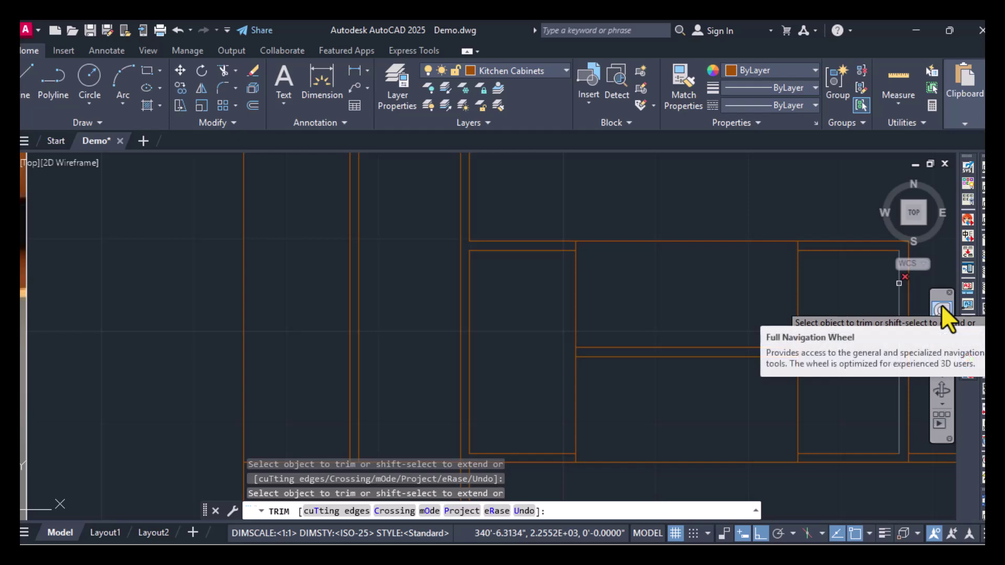
Compare the cabinet elevation with the reference photo and end the trimming.
scroll(139, 152, "up", 2)
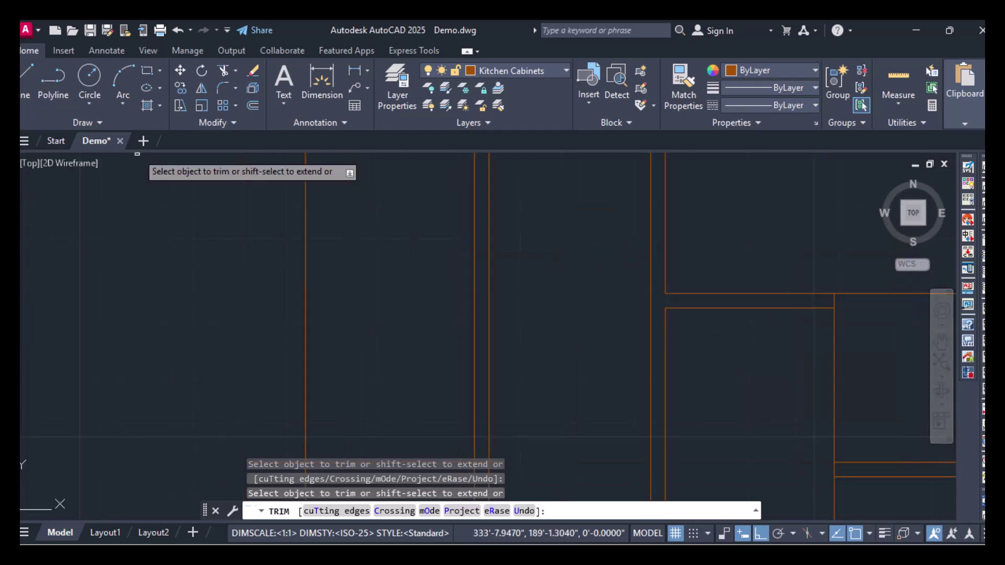
scroll(151, 270, "up", 1)
mouse_move(99, 209)
middle_mouse_down()
mouse_move(151, 270)
mouse_move(502, 352)
mouse_move(503, 264)
middle_mouse_up()
scroll(151, 269, "down", 2)
scroll(150, 270, "down", 6)
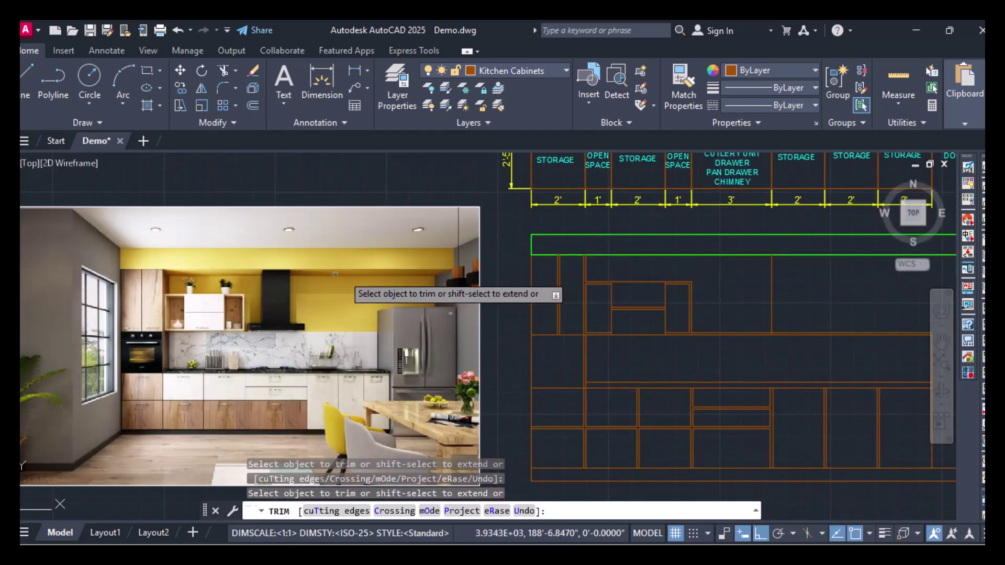
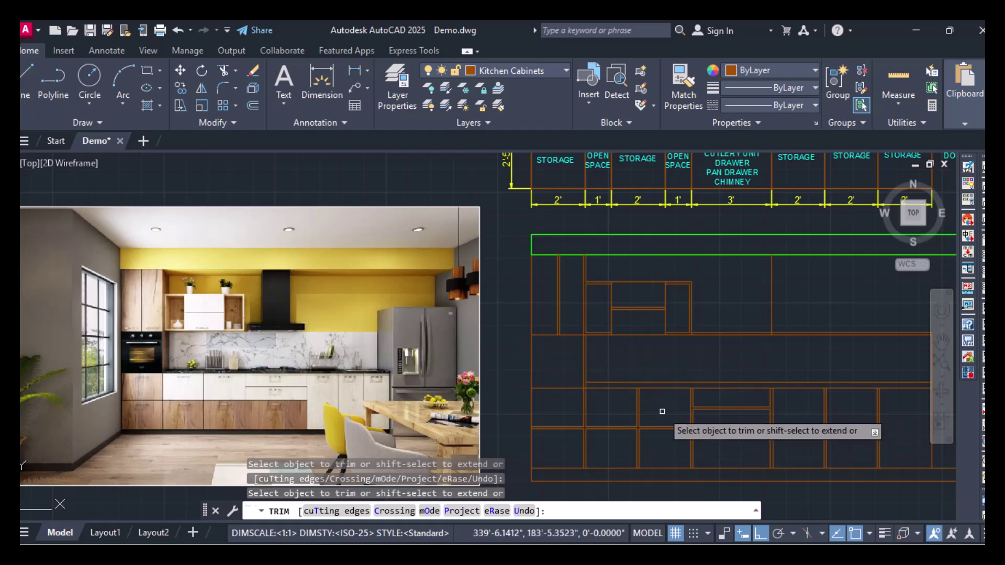
middle_click_drag(696, 392, 602, 390)
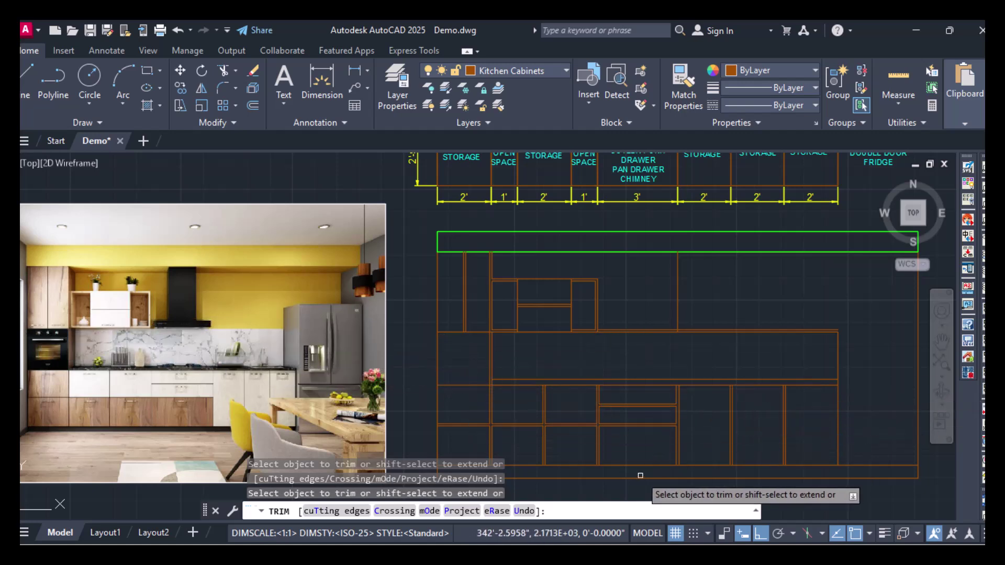
key("Escape")
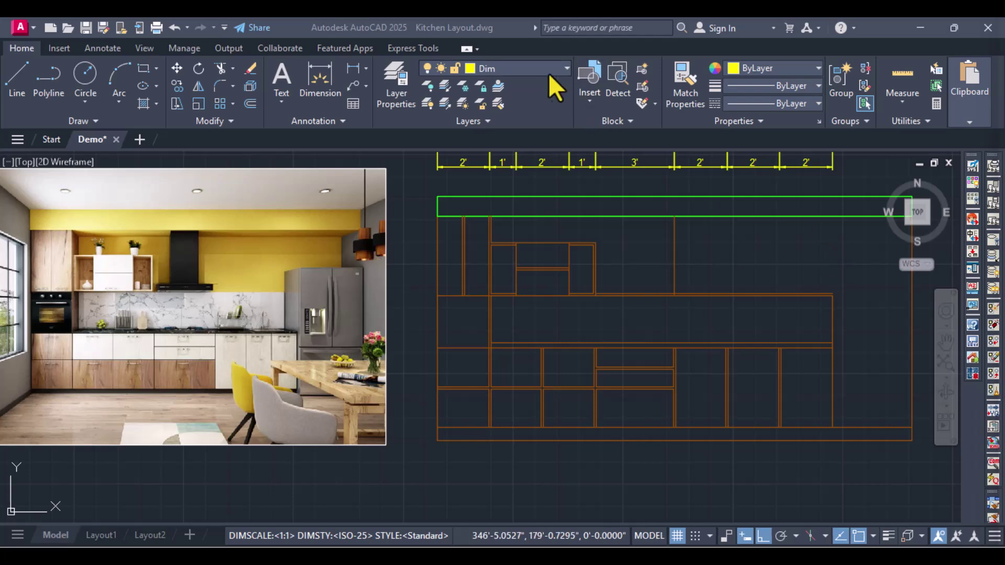
Make the Appliances layer current.
left_click(500, 63)
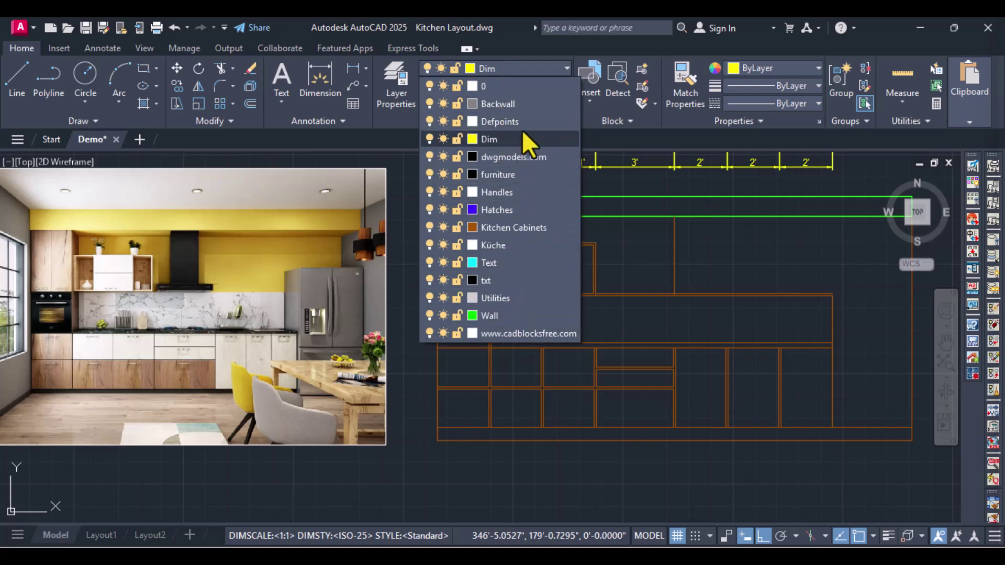
left_click(729, 248)
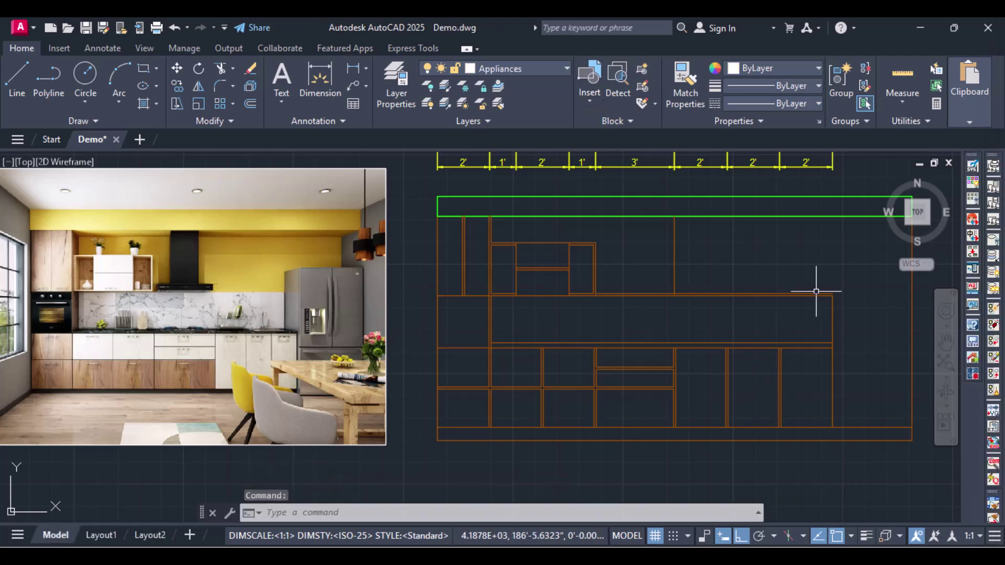
Examine the appliance blocks beside the elevation and the DWG models website for free CAD blocks.
middle_click(633, 315)
middle_click(634, 314)
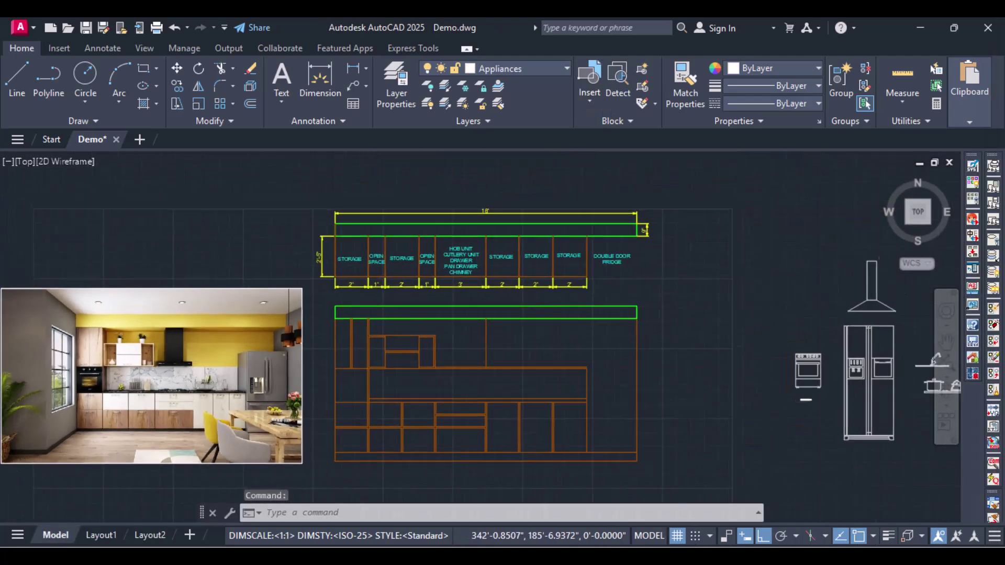
middle_click_drag(692, 401, 624, 399)
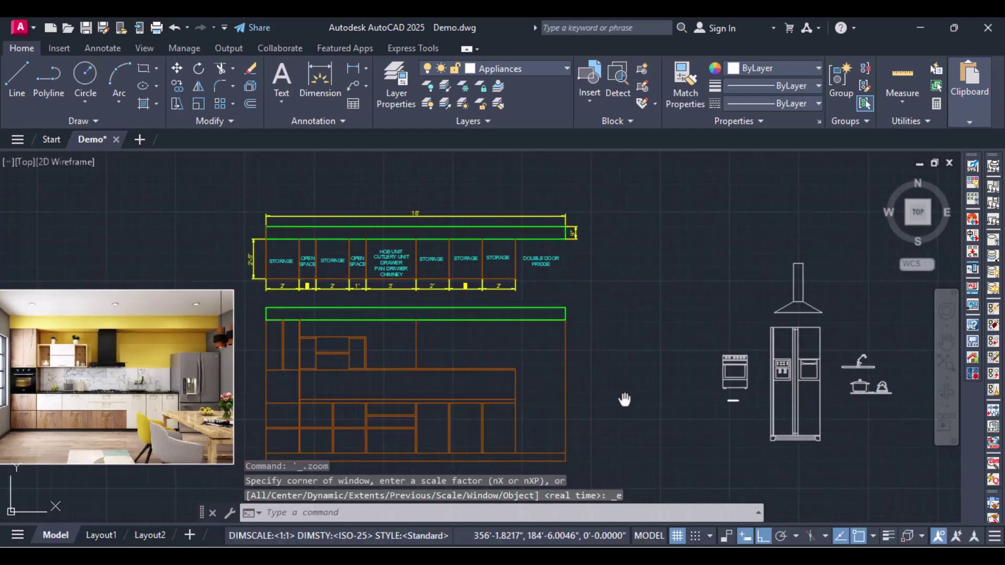
scroll(731, 415, "up", 4)
scroll(729, 410, "down", 4)
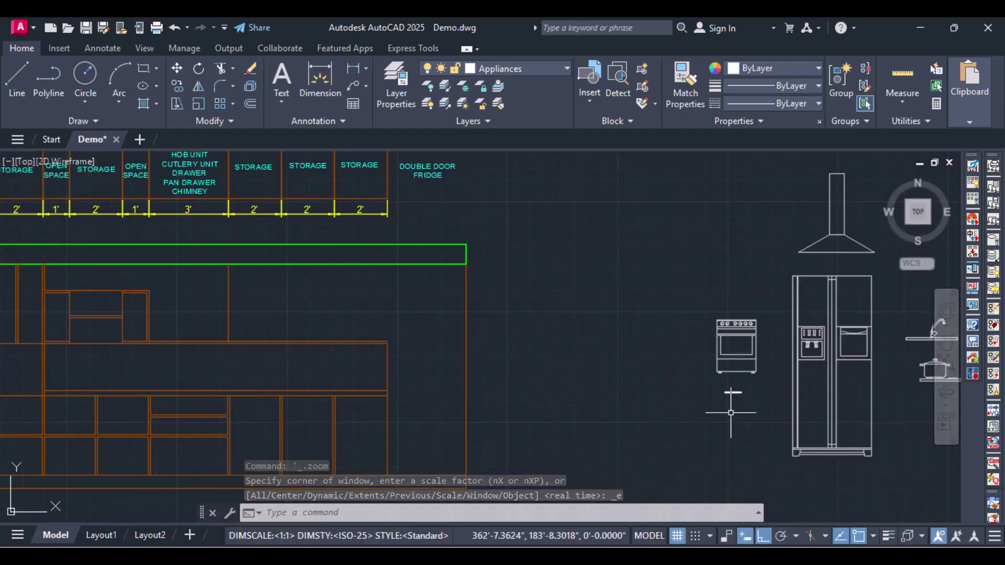
middle_click_drag(539, 410, 604, 411)
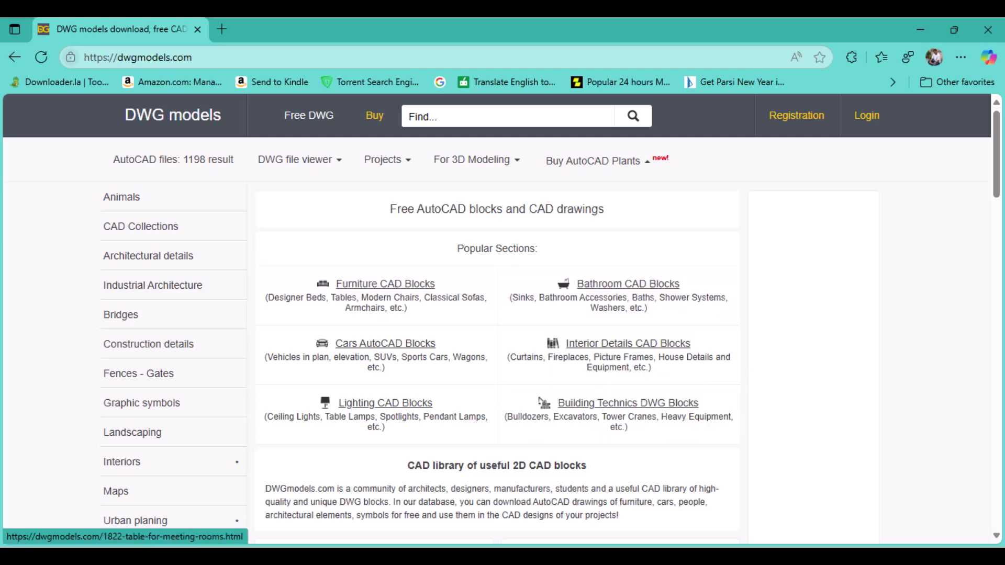
mouse_move(618, 557)
left_click(557, 513)
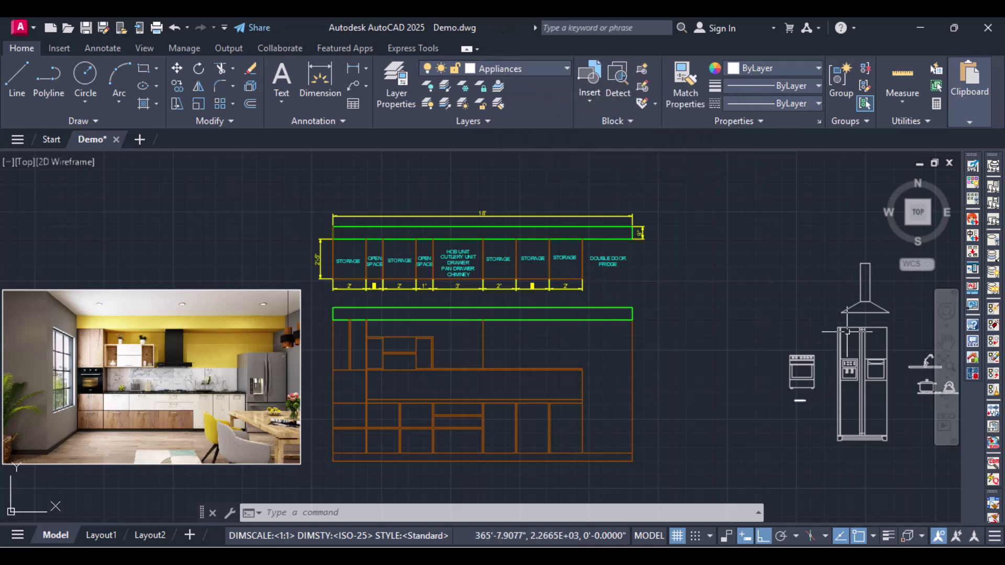
Move the oven block by its bottom edge onto the lower-left corner of the tall unit's oven compartment, with Ortho off.
type("move")
key("Return")
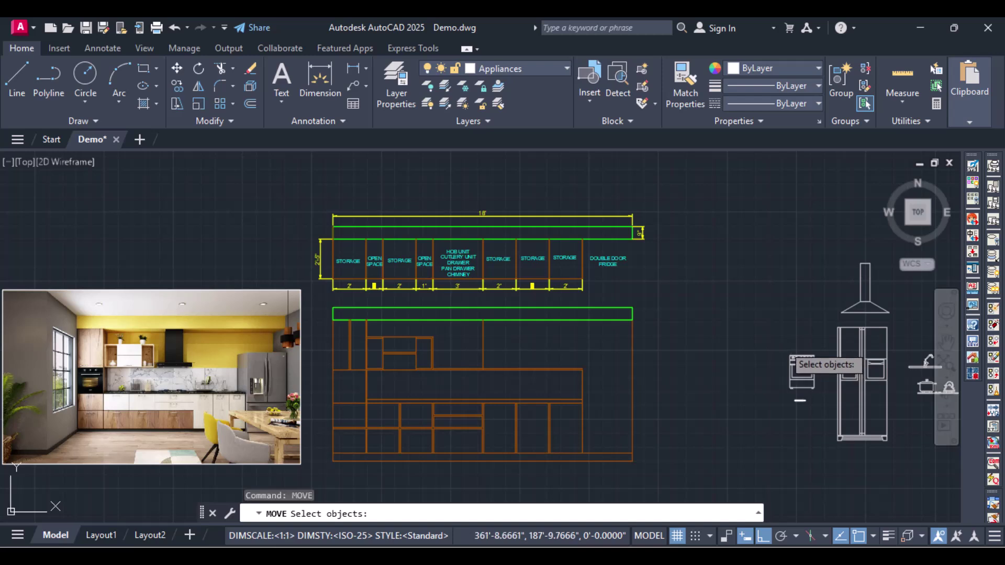
left_click(820, 390)
key("Return")
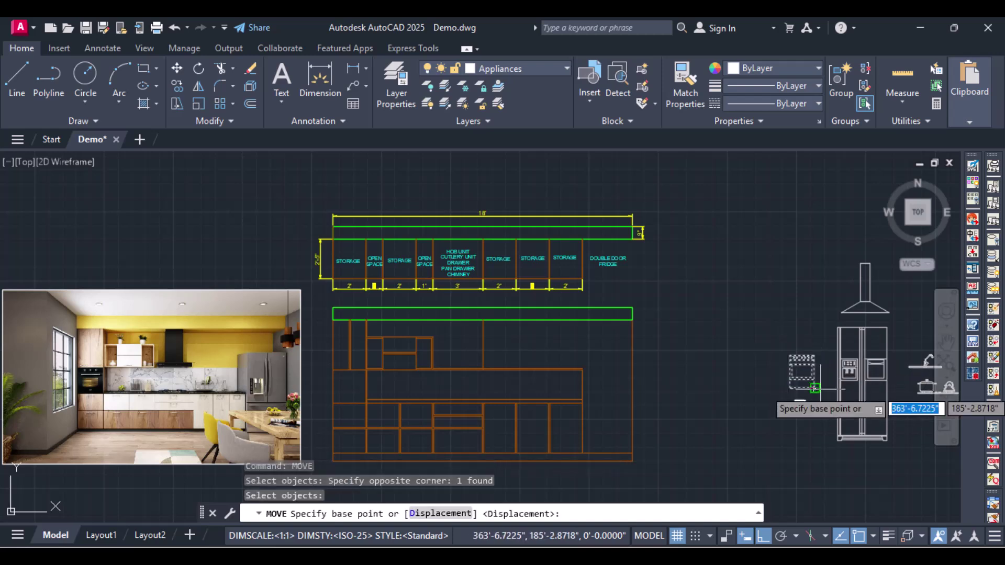
scroll(811, 388, "up", 8)
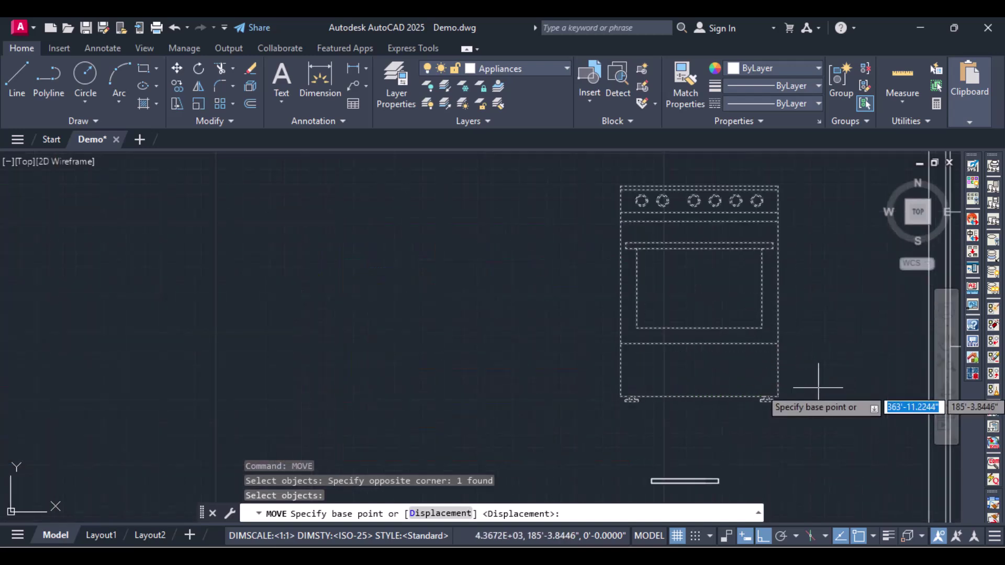
left_click(700, 398)
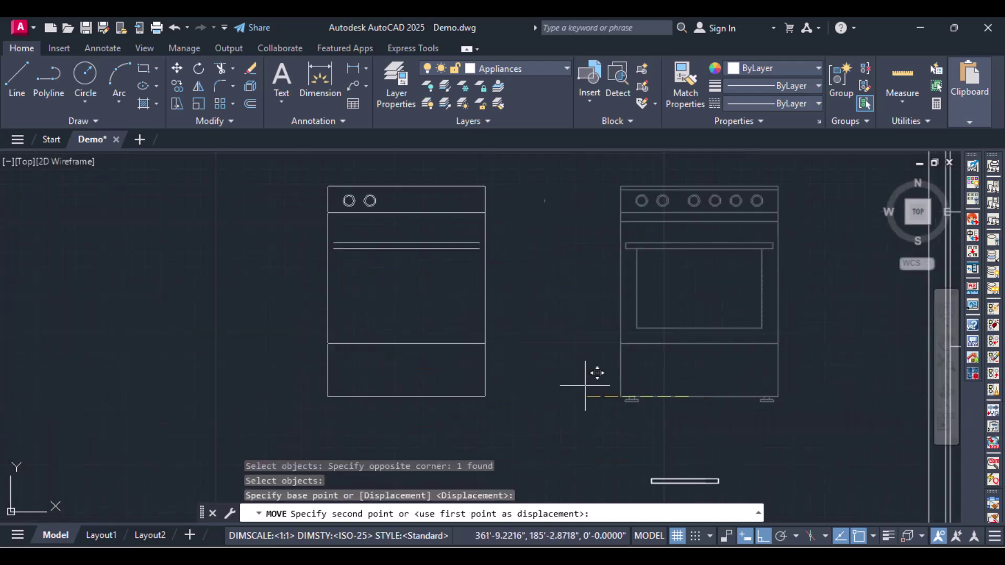
scroll(218, 340, "down", 2)
middle_click_drag(215, 356, 761, 217)
scroll(233, 325, "up", 2)
middle_click_drag(234, 326, 868, 195)
scroll(869, 195, "down", 3)
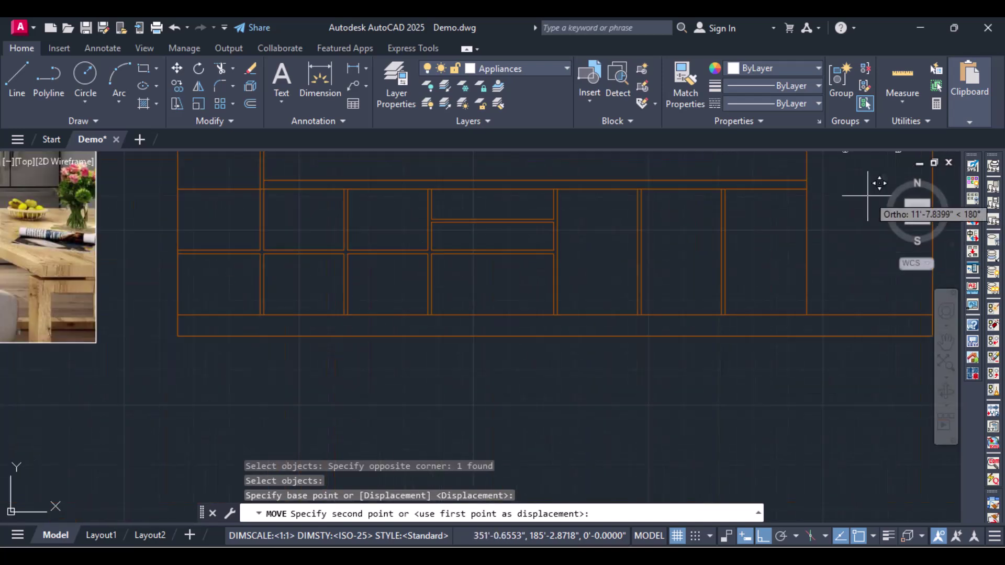
middle_click_drag(294, 218, 553, 431)
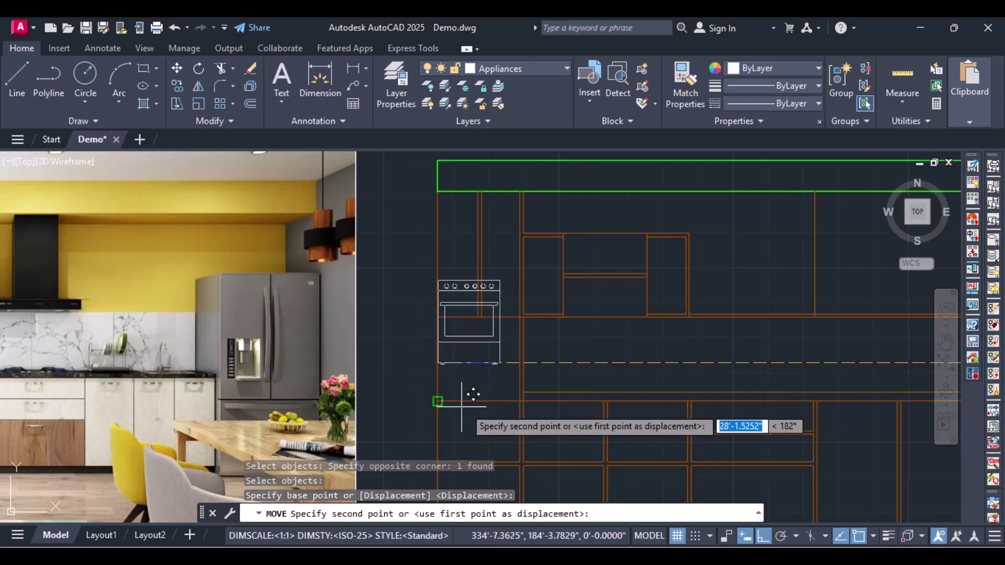
left_click(763, 535)
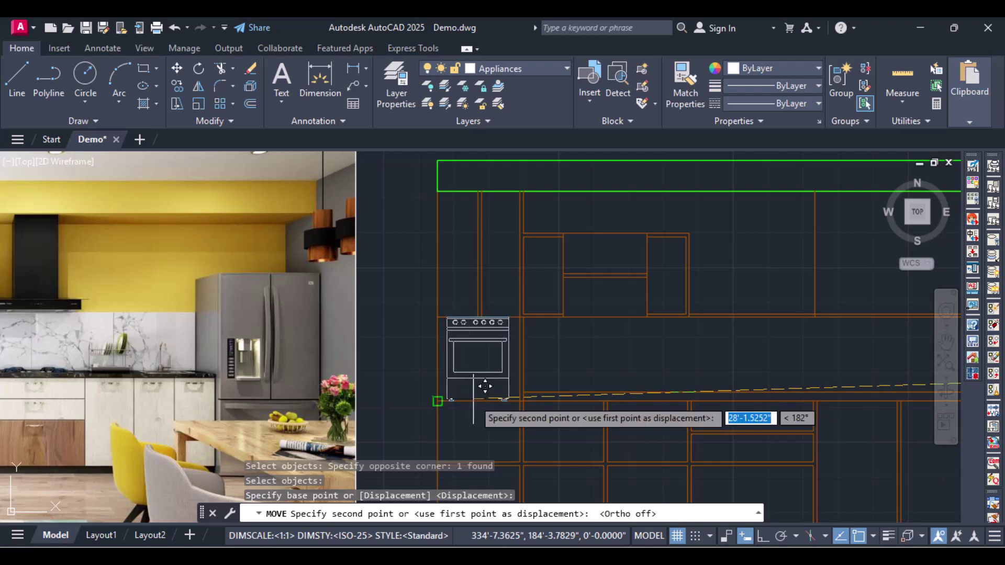
left_click(408, 402)
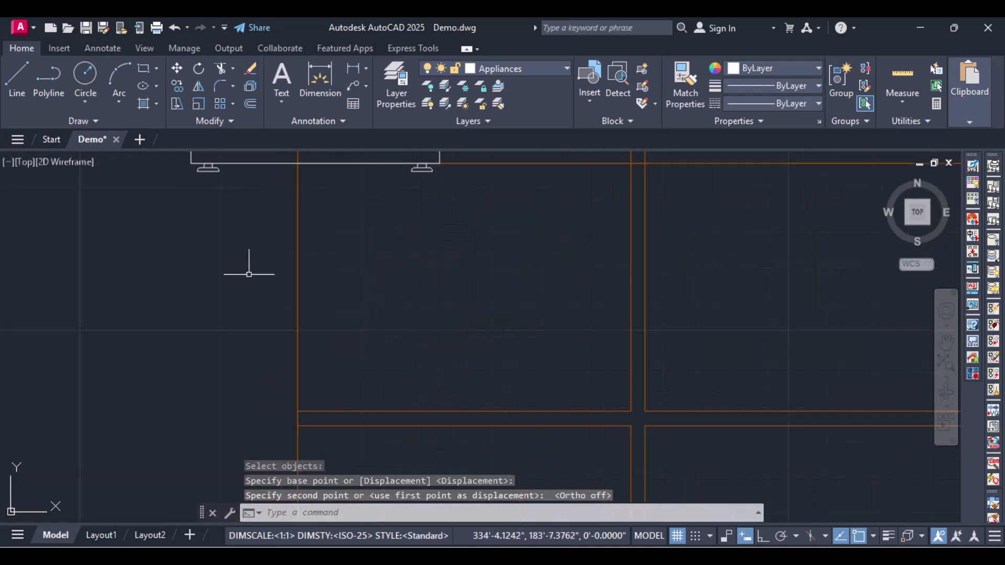
Move the oven block by its left foot onto the bottom line of the tall unit's oven compartment, inside the unit.
scroll(327, 348, "up", 3)
type("move")
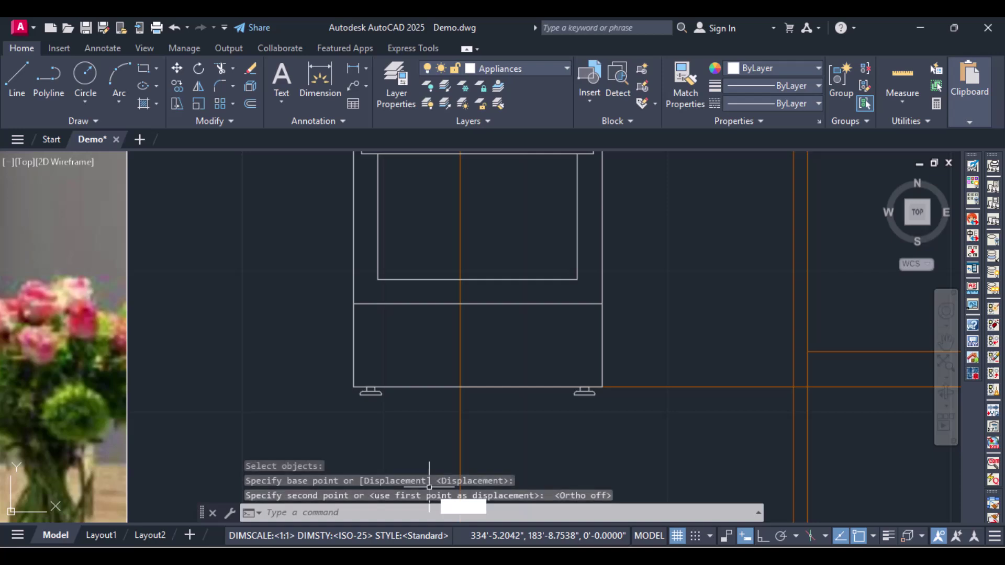
key("Return")
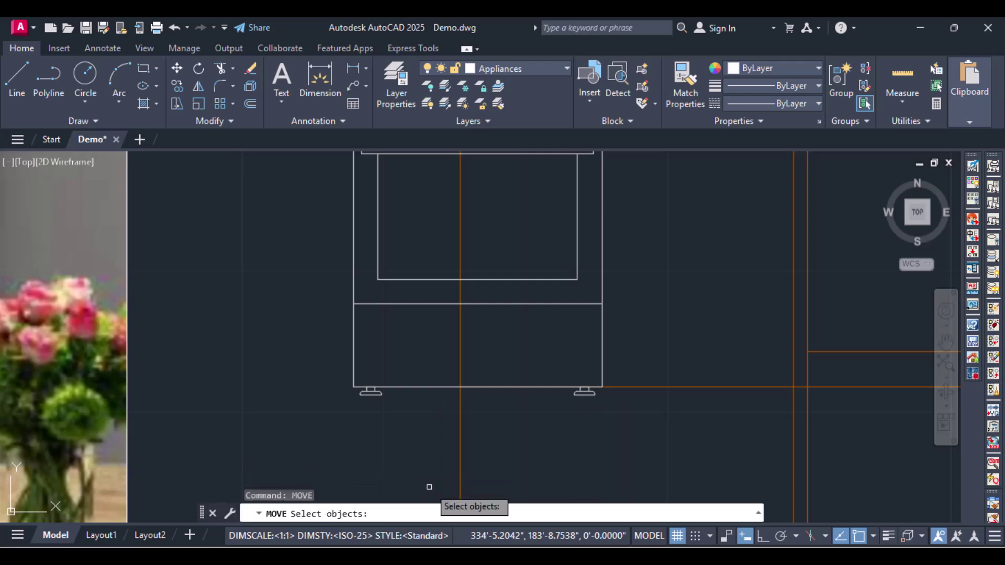
left_click(417, 389)
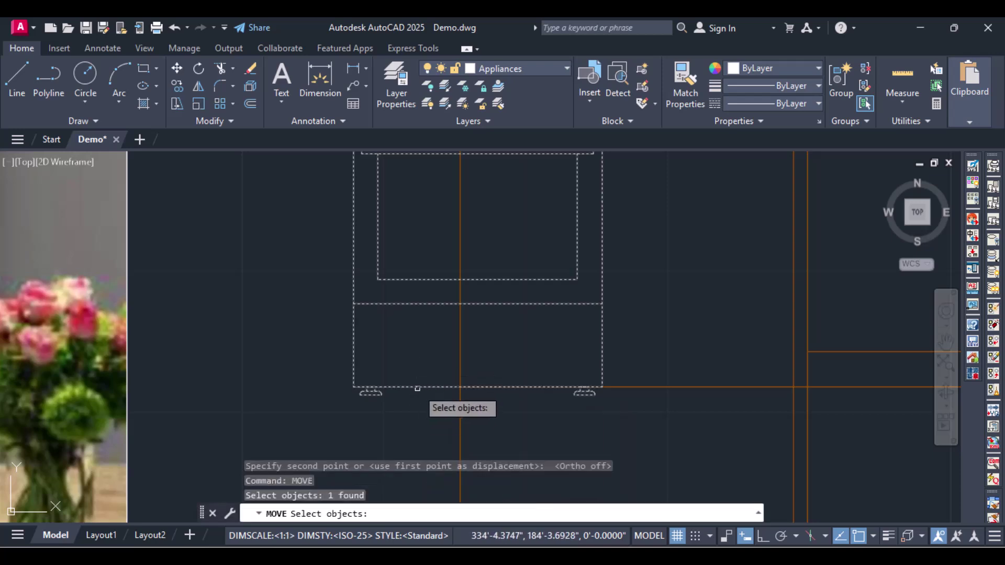
key("Return")
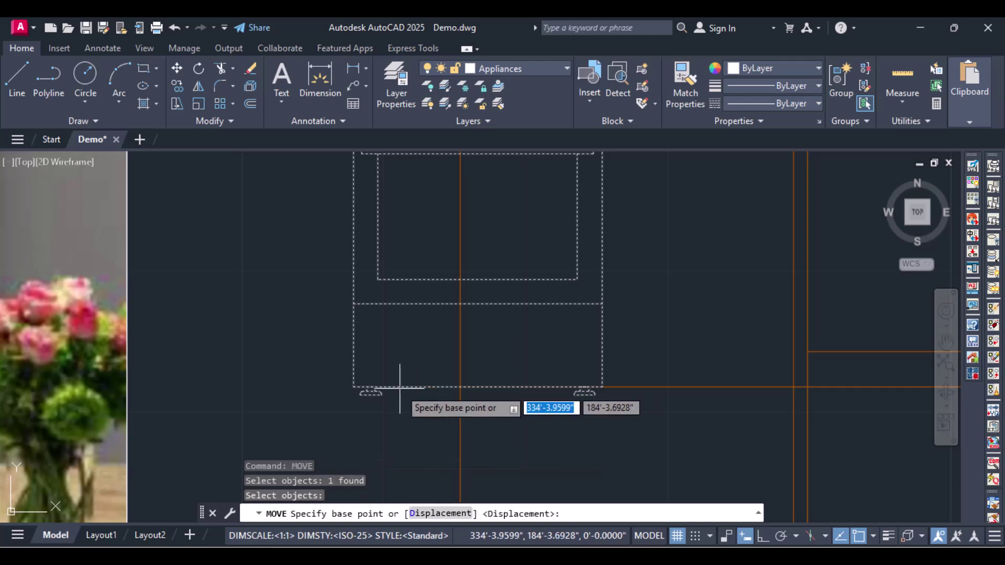
left_click(361, 394)
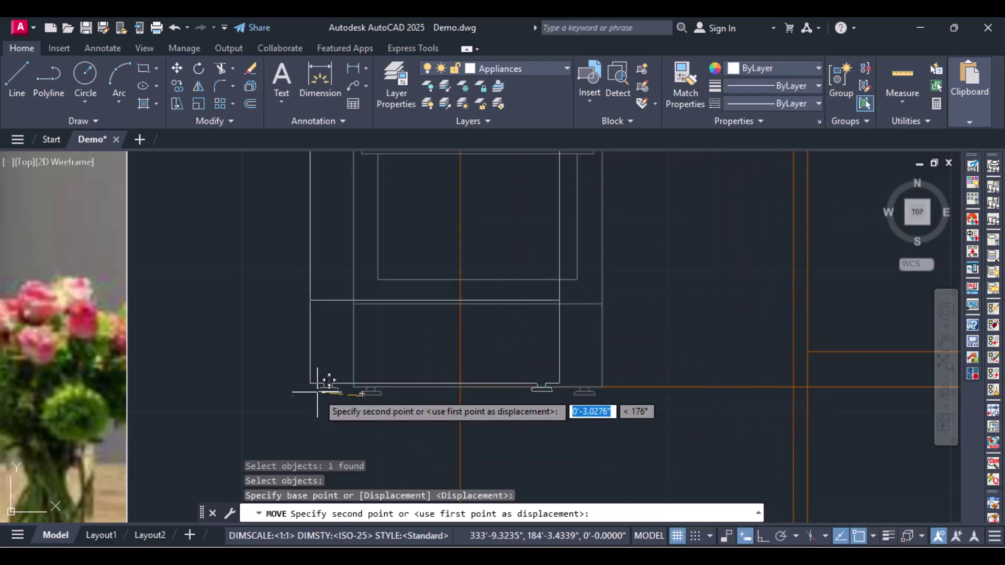
left_click(494, 393)
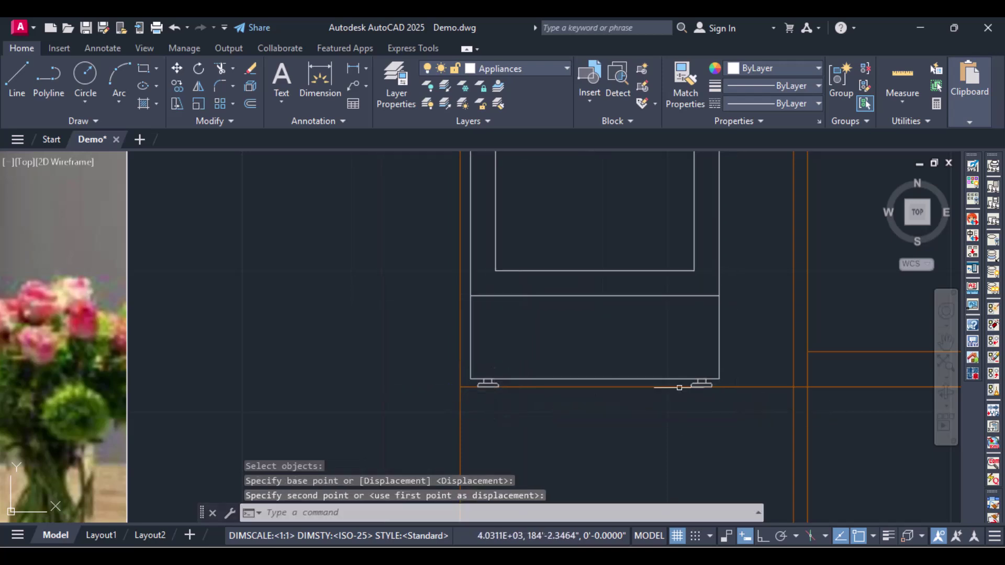
Shift the oven block slightly right along the compartment's bottom line to centre it roughly between the side panels.
type("mo")
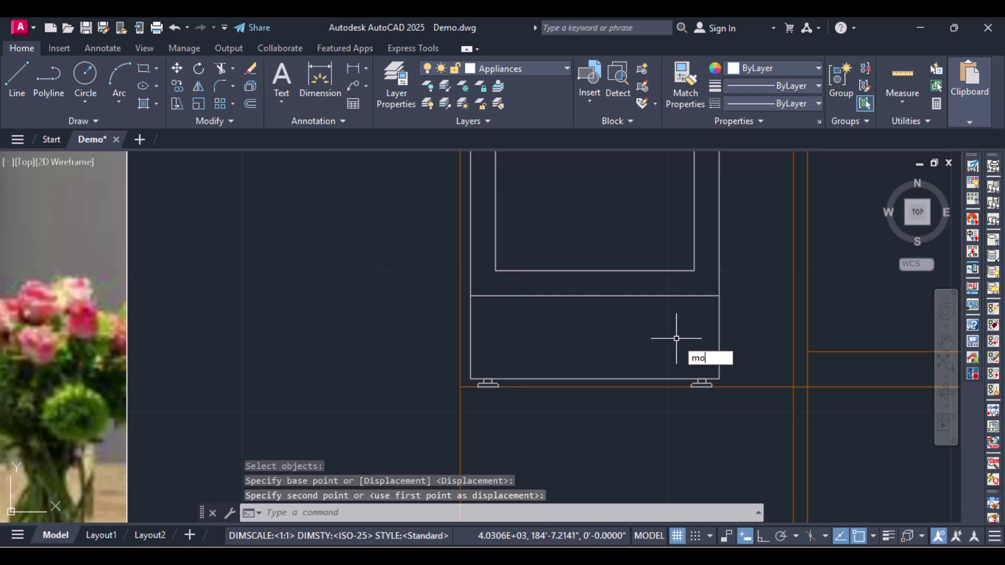
type("ve")
key("Return")
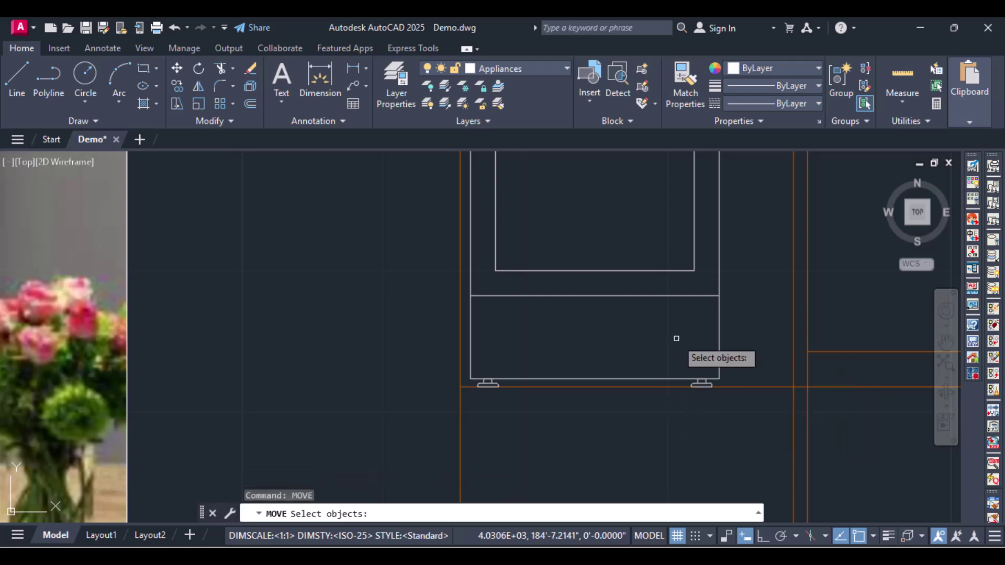
left_click(680, 377)
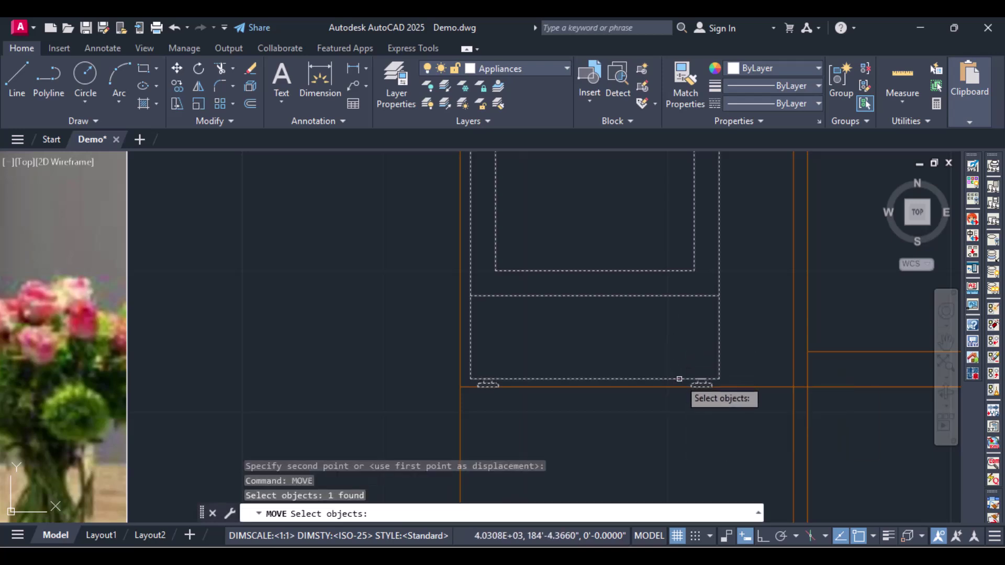
key("Return")
left_click(498, 387)
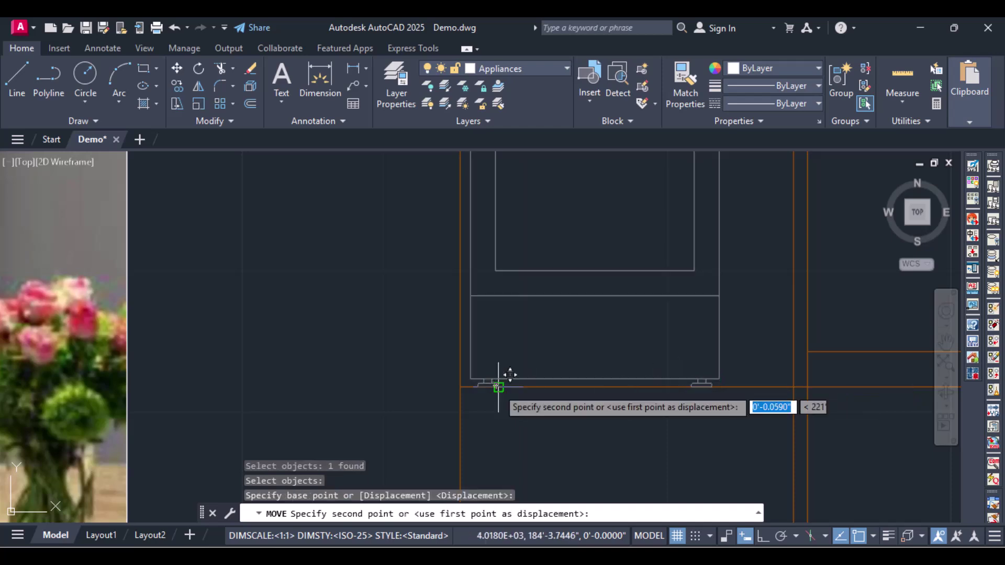
left_click(534, 386)
scroll(593, 301, "down", 4)
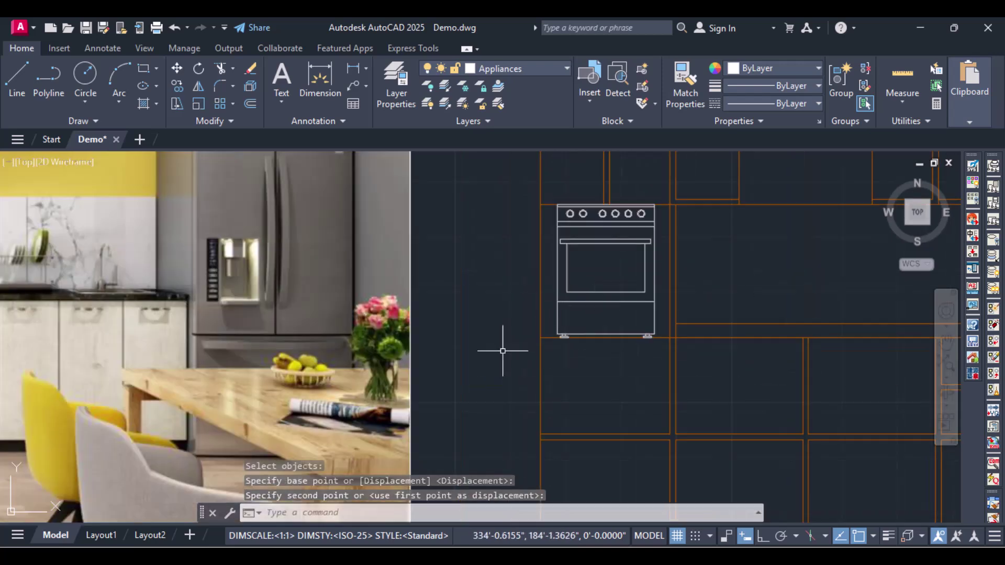
Move the hob with its pot and kettle from beside the elevation to just above the countertop over the drawer unit.
scroll(688, 321, "down", 2)
middle_click_drag(906, 319, 563, 337)
scroll(884, 323, "down", 2)
middle_click_drag(884, 323, 372, 355)
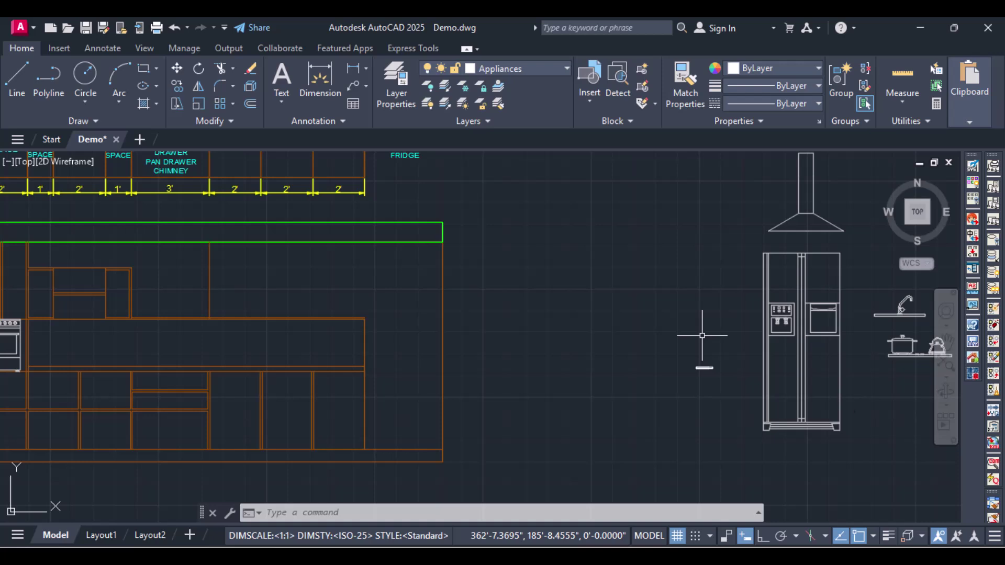
middle_click_drag(914, 369, 714, 378)
left_click(681, 325)
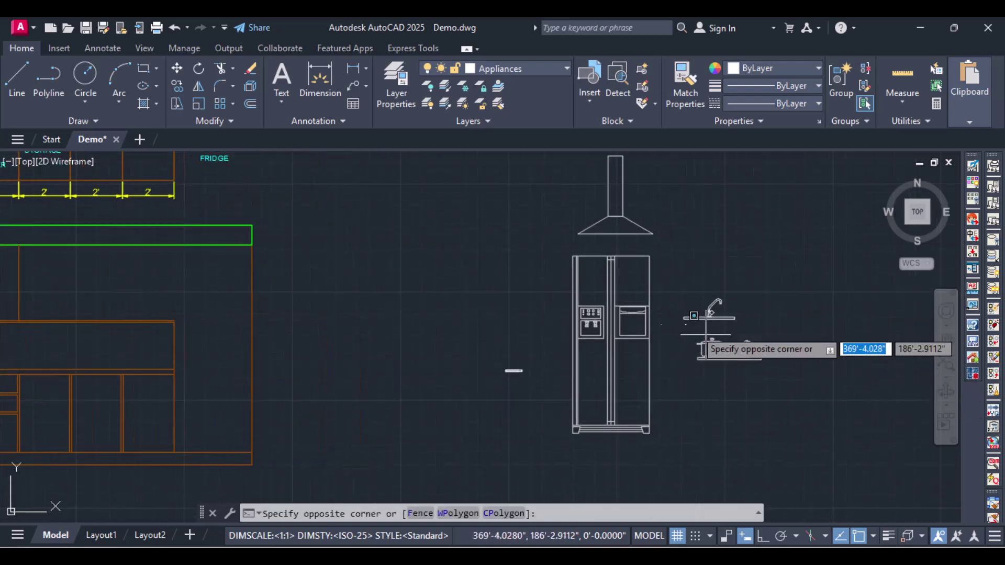
left_click(808, 383)
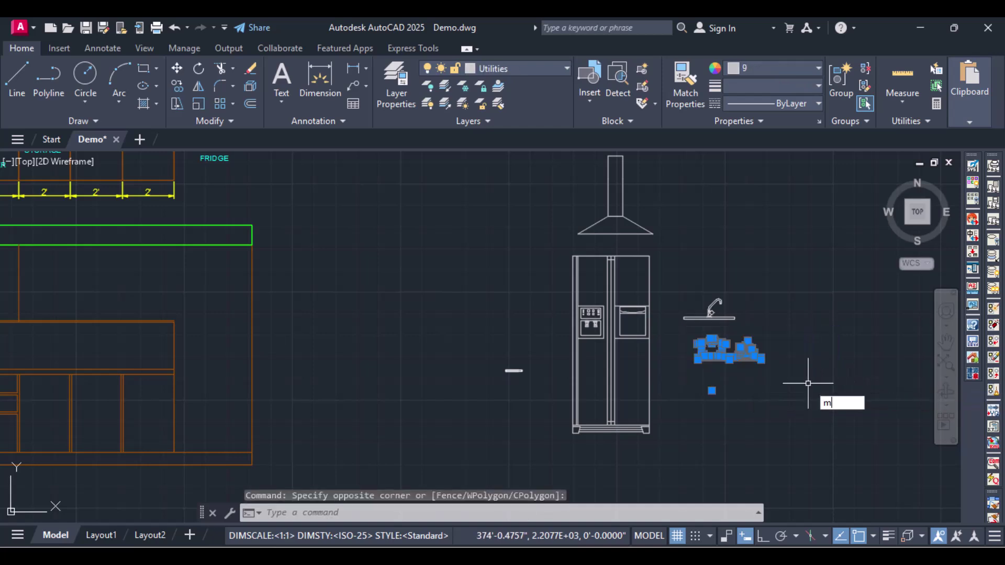
key("Return")
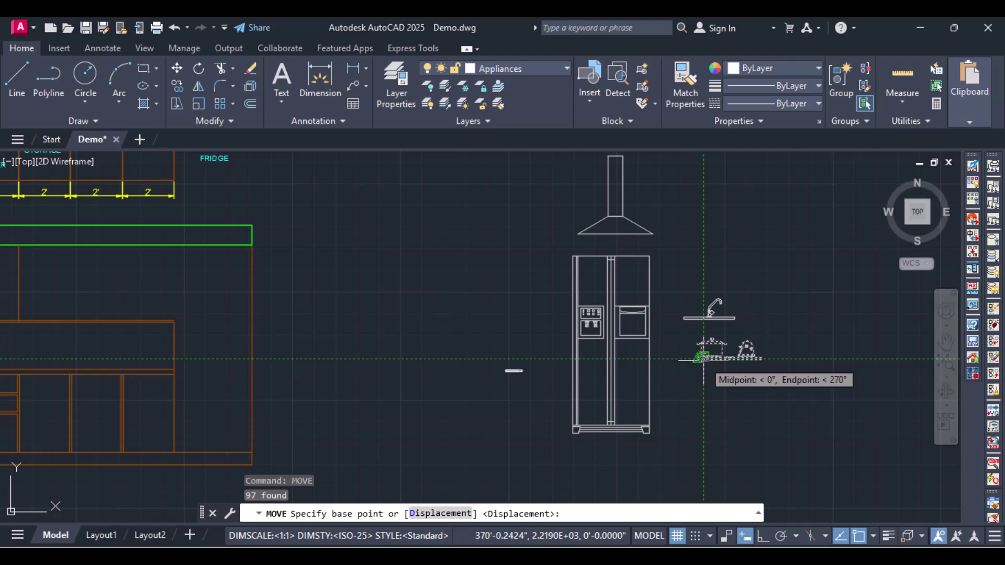
left_click(702, 359)
scroll(58, 359, "down", 2)
scroll(90, 353, "down", 4)
middle_click_drag(91, 353, 426, 336)
scroll(392, 334, "up", 2)
scroll(403, 325, "up", 7)
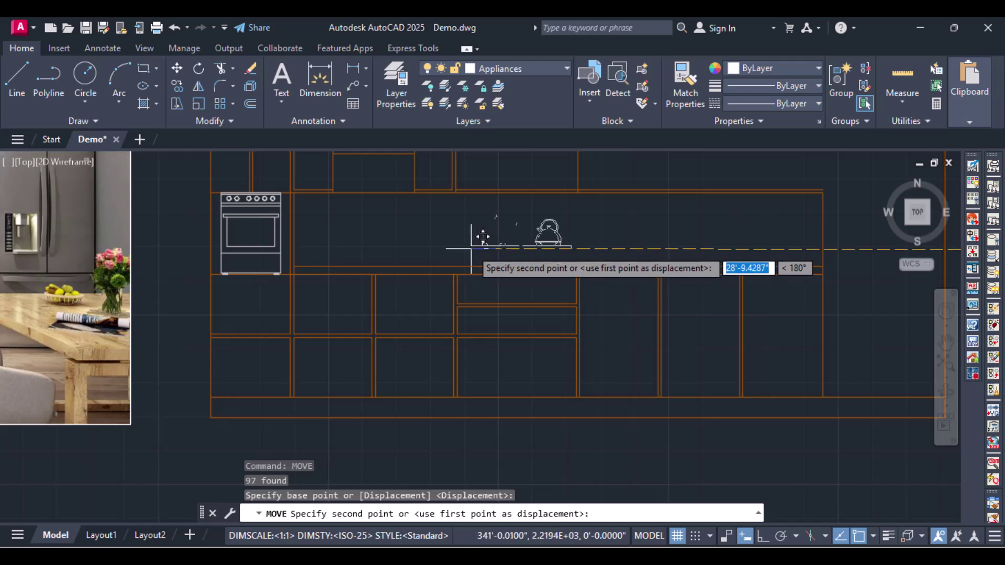
left_click(482, 236)
Move the whole hob, pot and kettle set straight down by the hob's bottom-edge midpoint onto the countertop's top line.
scroll(551, 245, "up", 4)
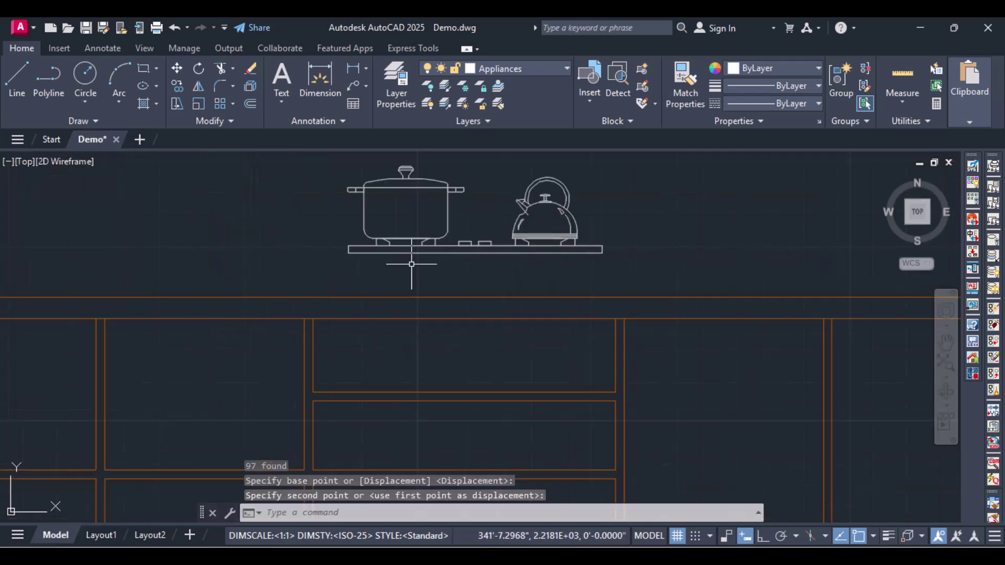
type("move")
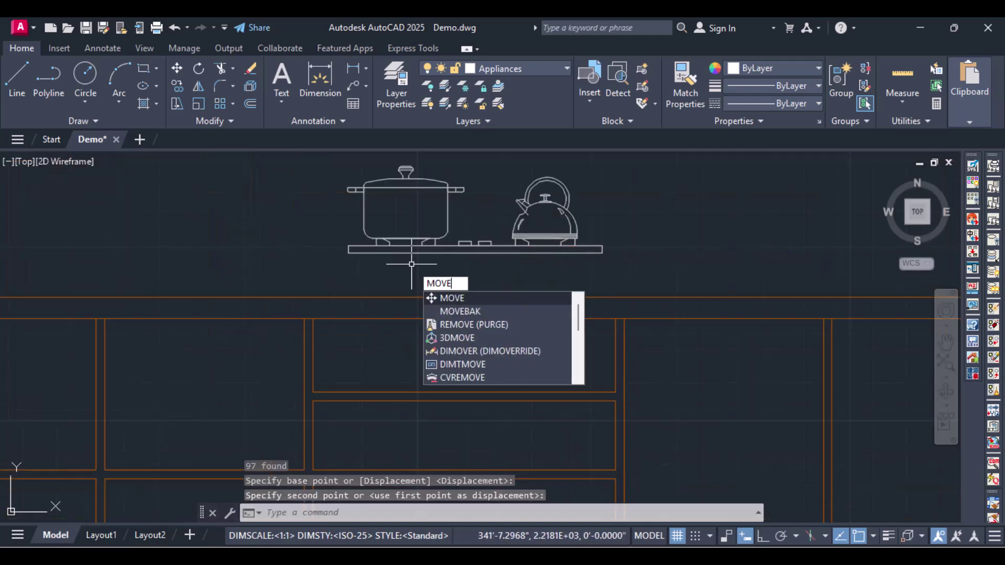
key("Return")
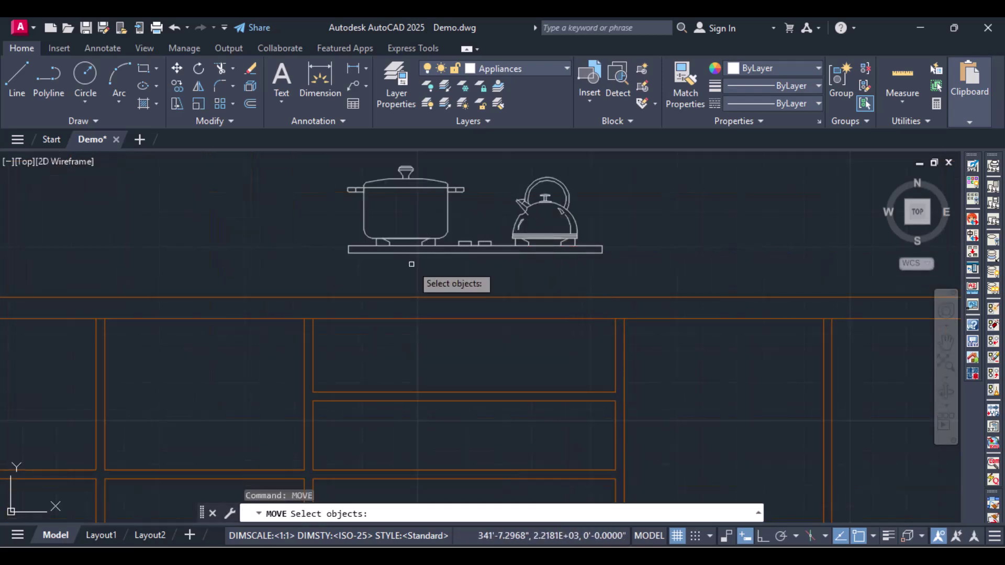
left_click(481, 255)
left_click(481, 256)
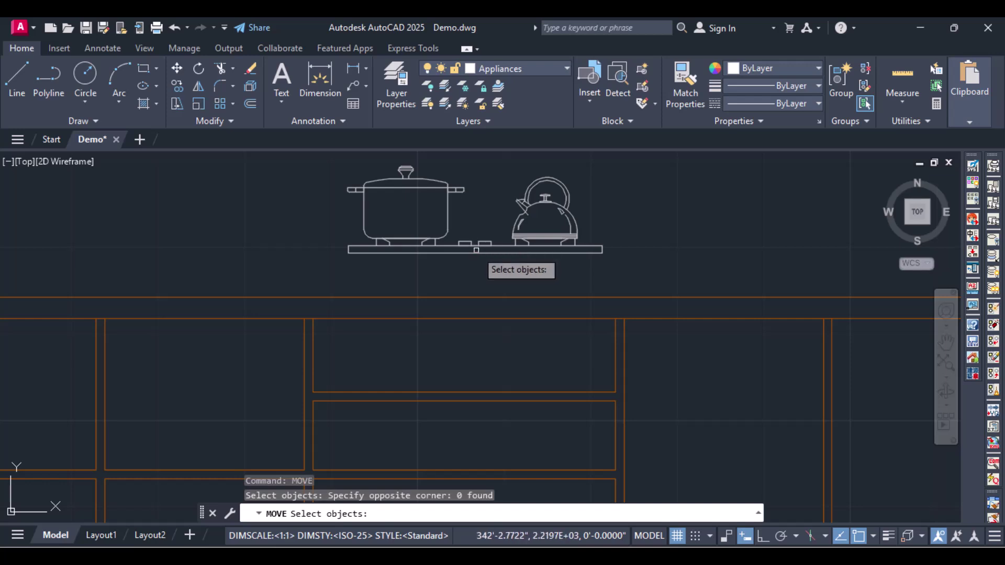
left_click(476, 244)
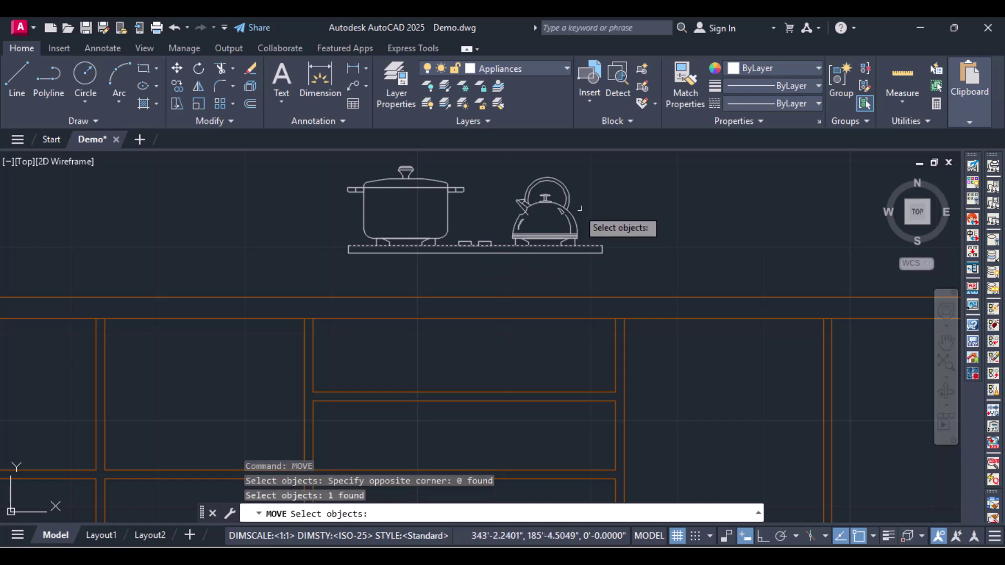
left_click(290, 156)
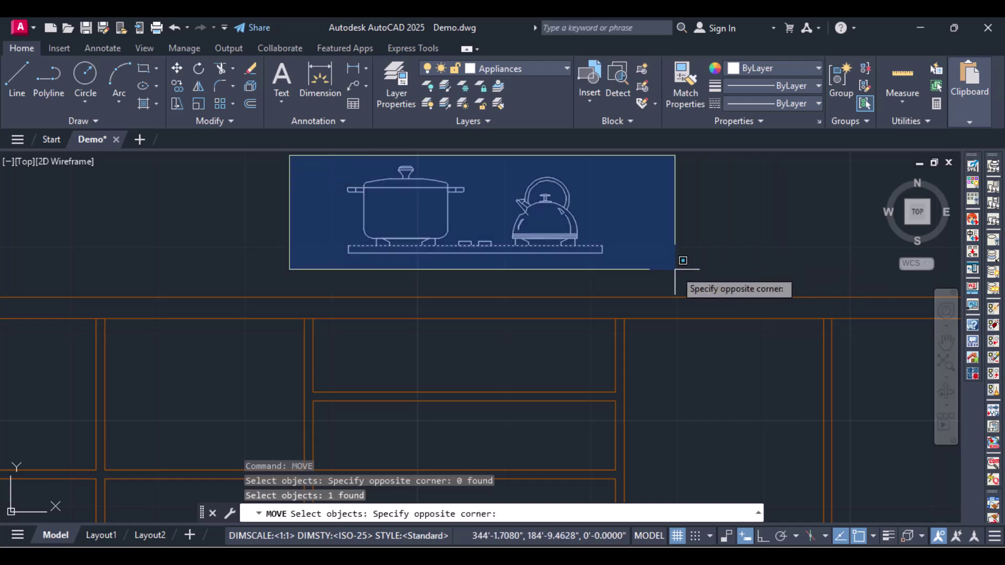
left_click(680, 260)
key("Return")
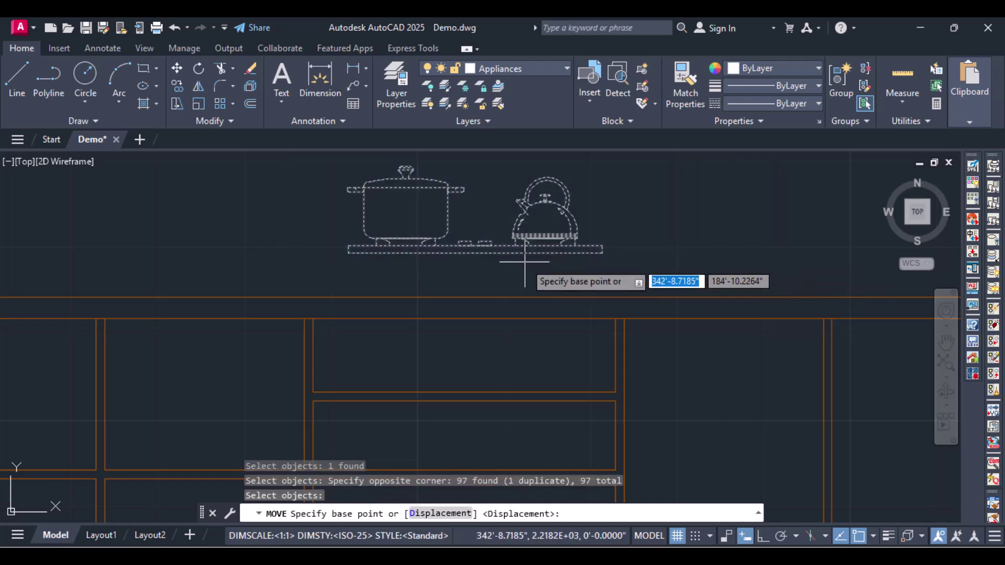
left_click(476, 253)
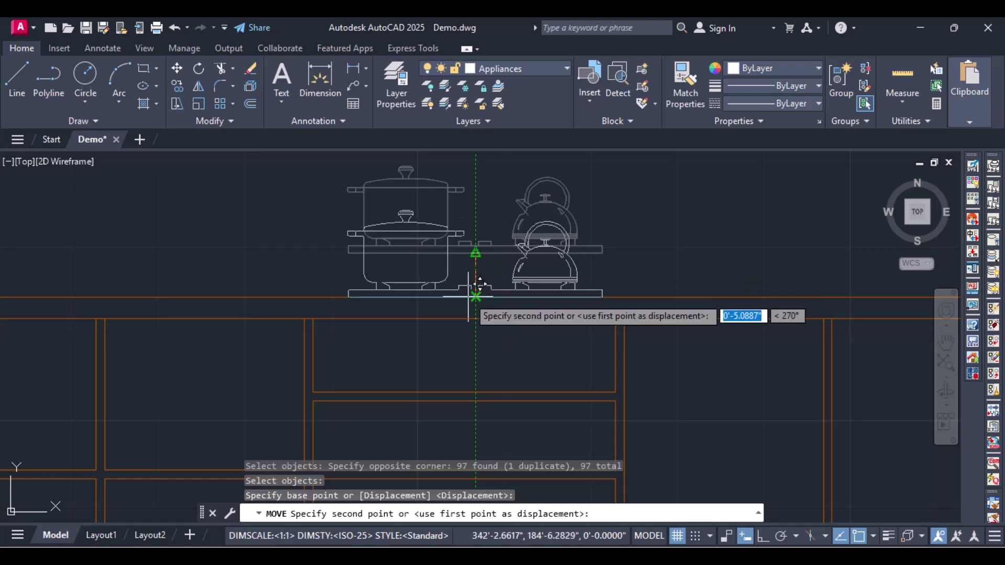
left_click(469, 296)
Move the double-door fridge by the lower-left corner of its left foot onto the elevation's outer lower-right corner.
scroll(468, 297, "down", 6)
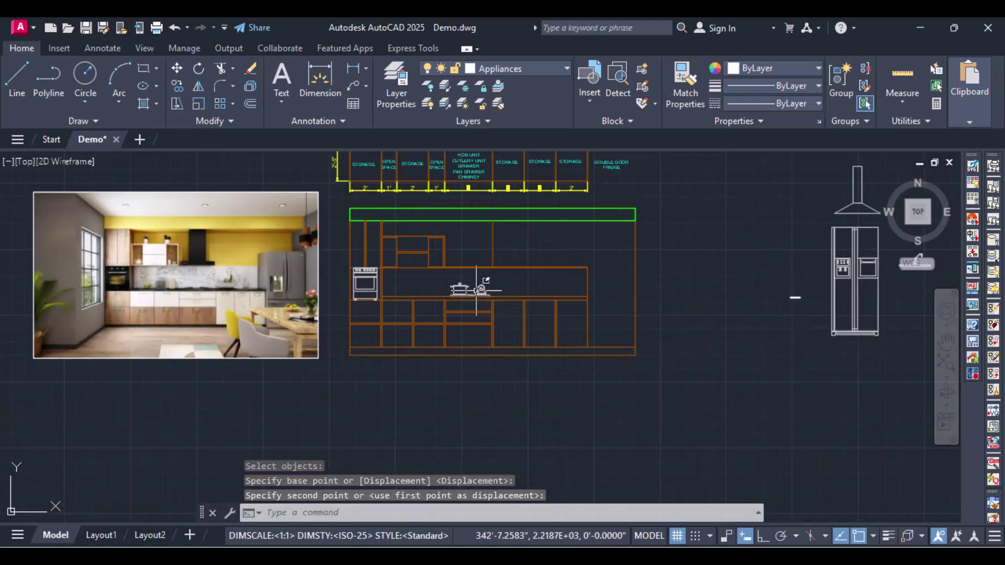
scroll(476, 291, "up", 5)
scroll(476, 290, "down", 4)
scroll(917, 338, "up", 2)
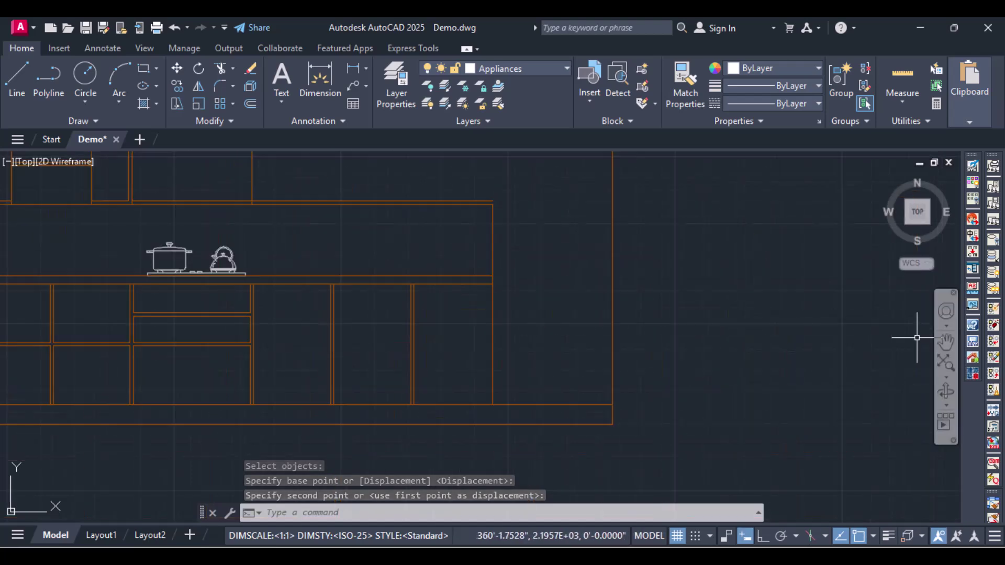
scroll(842, 337, "down", 4)
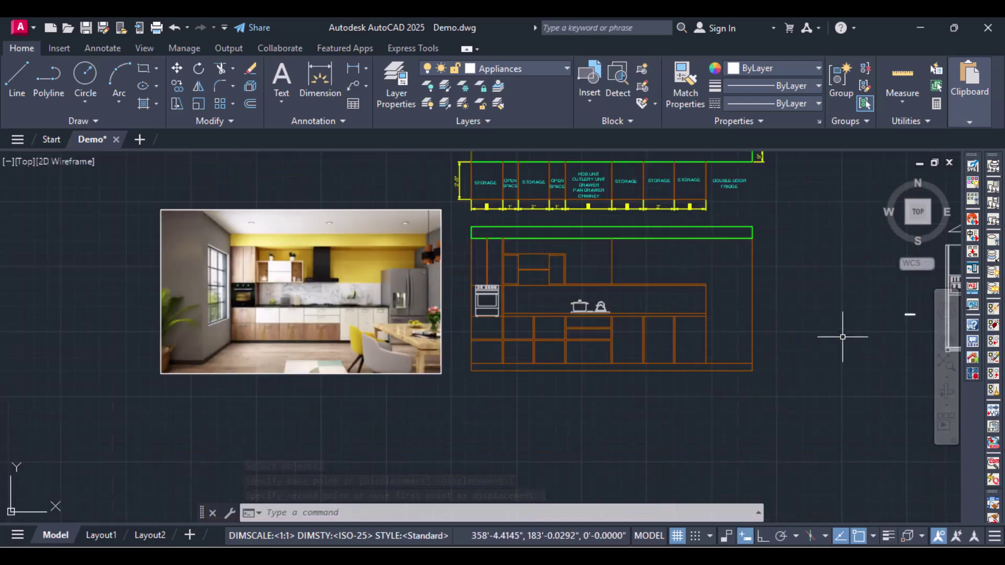
middle_click_drag(850, 331, 545, 321)
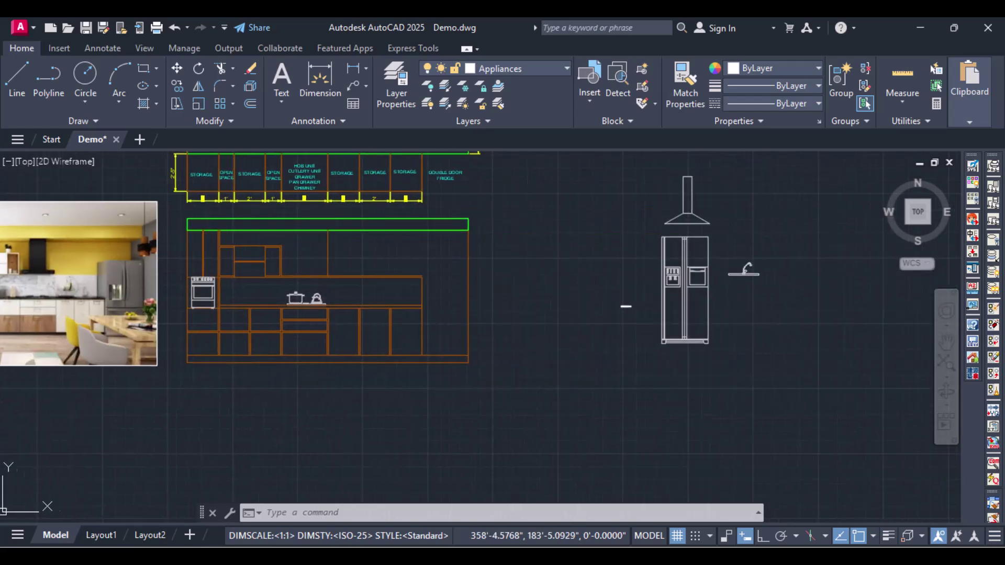
left_click(638, 230)
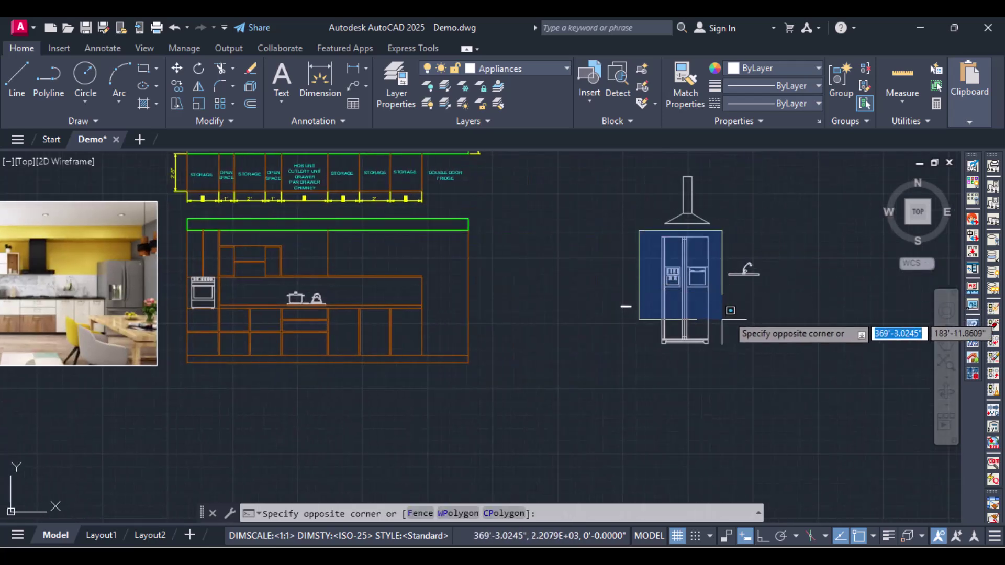
left_click(729, 365)
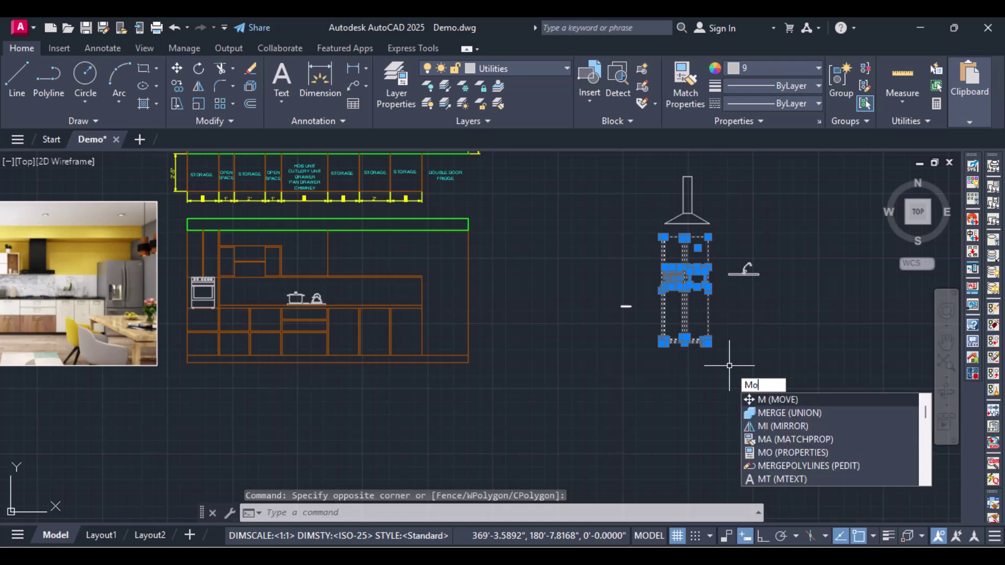
type("ve")
key("Return")
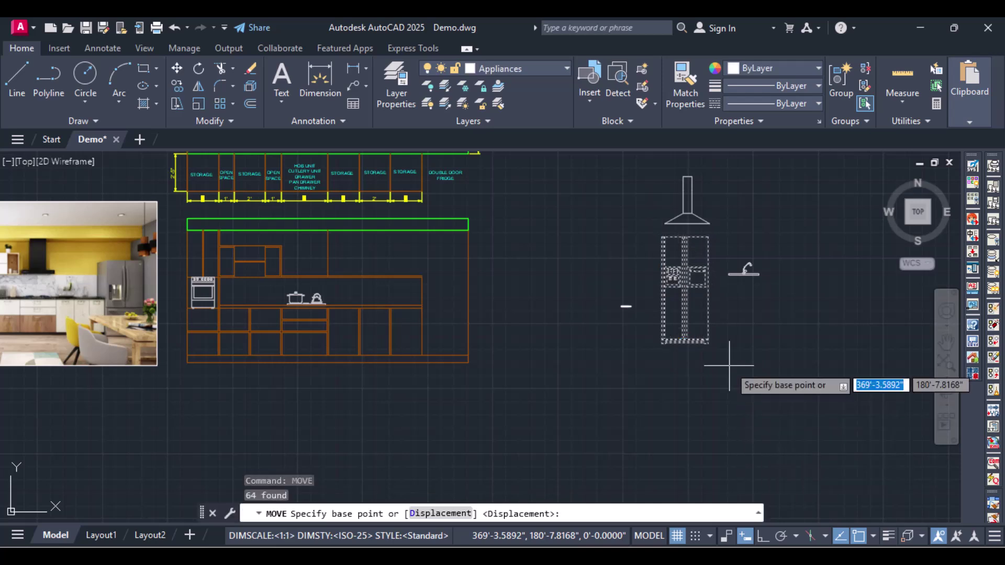
scroll(654, 348, "up", 8)
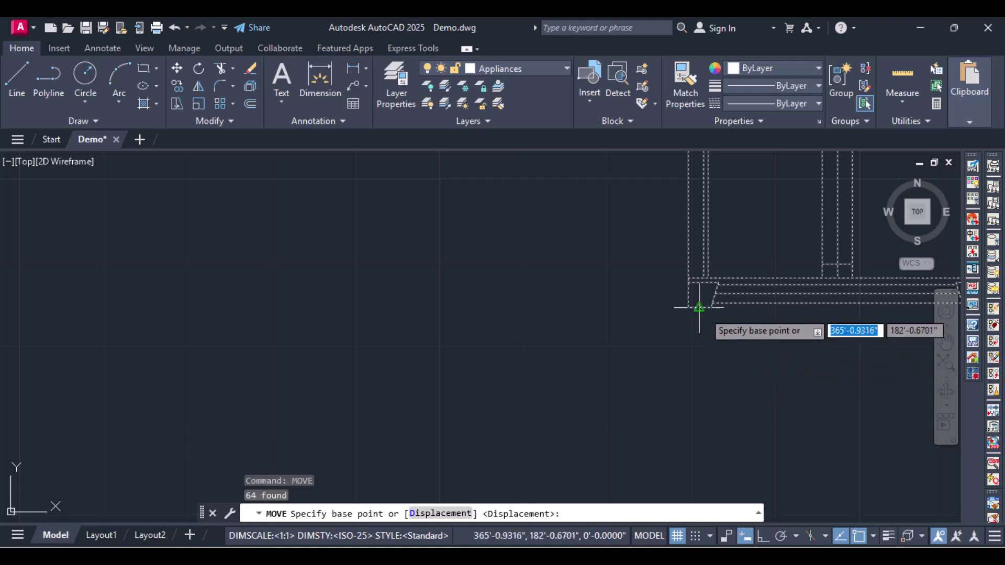
left_click(687, 307)
scroll(292, 338, "down", 4)
scroll(292, 338, "down", 4)
scroll(227, 339, "up", 3)
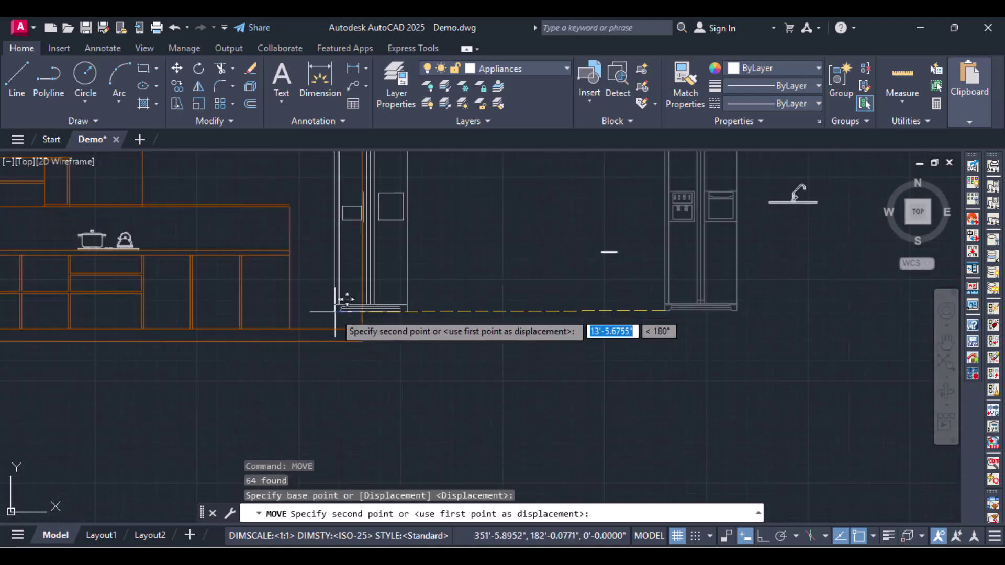
scroll(297, 339, "up", 5)
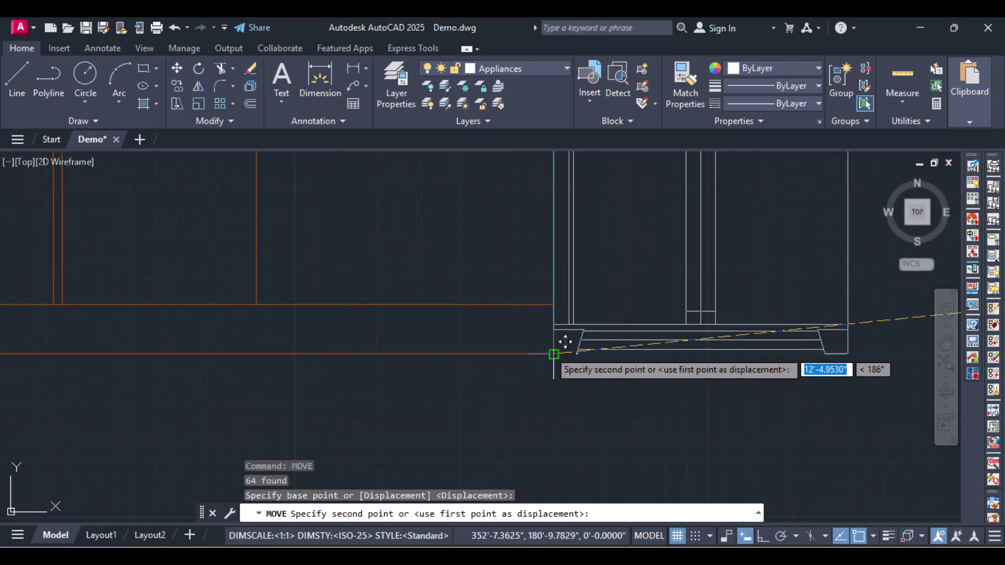
left_click(553, 354)
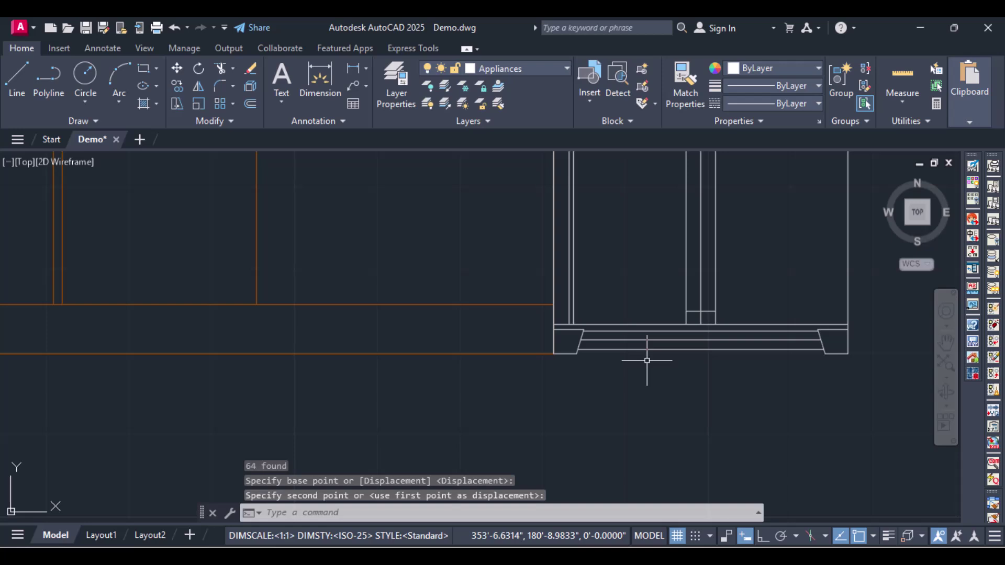
Move only the double-door fridge, without the elevation's lines, about 2'-11" horizontally left into the bay beside the last base cabinet.
type("move")
key("Return")
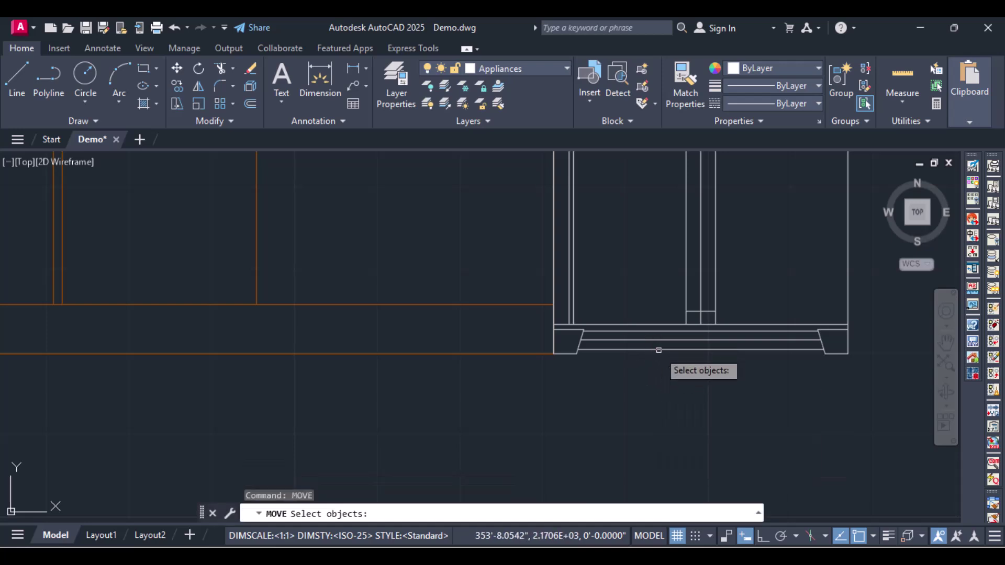
left_click(660, 347)
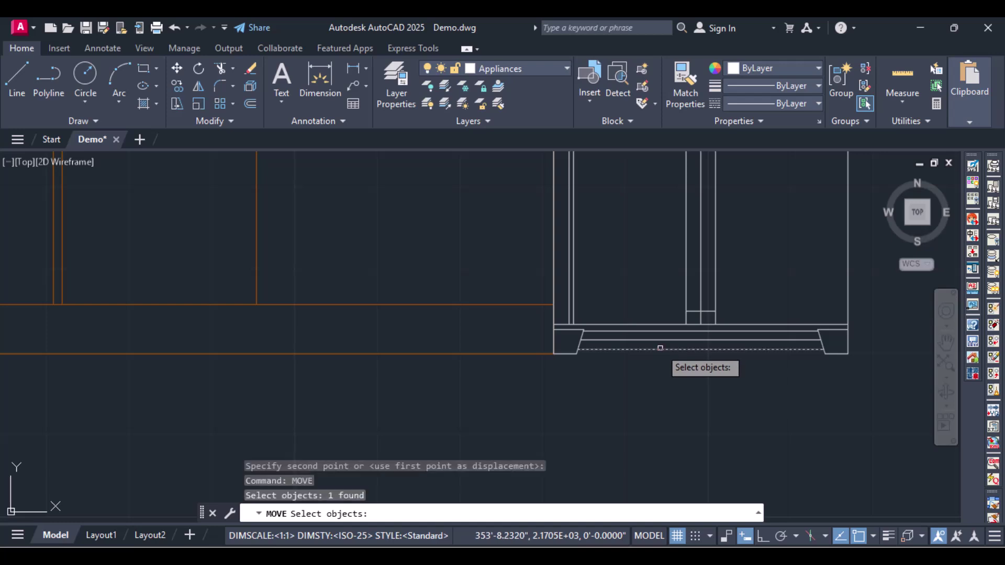
scroll(660, 348, "up", 3)
scroll(745, 402, "down", 8)
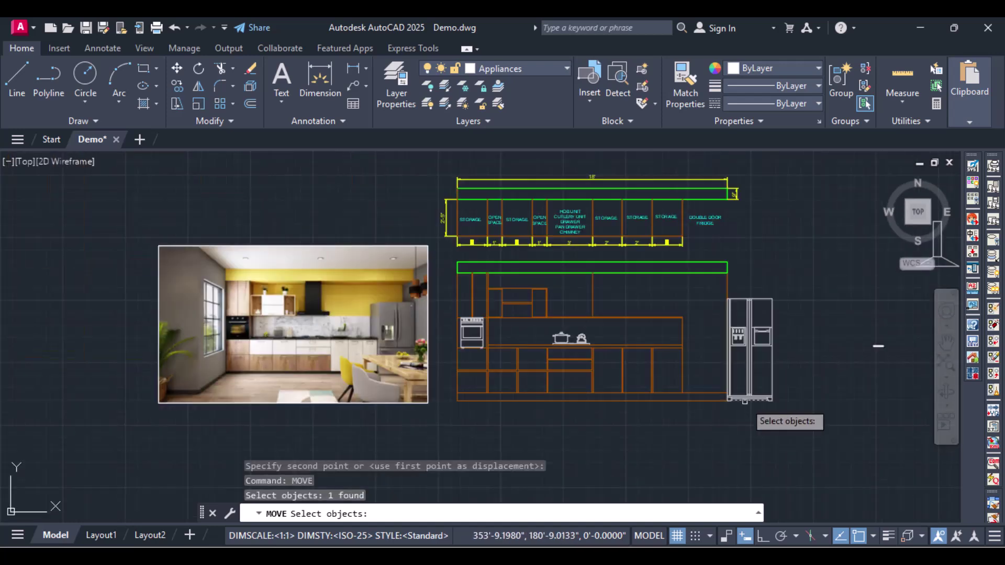
left_click(783, 411)
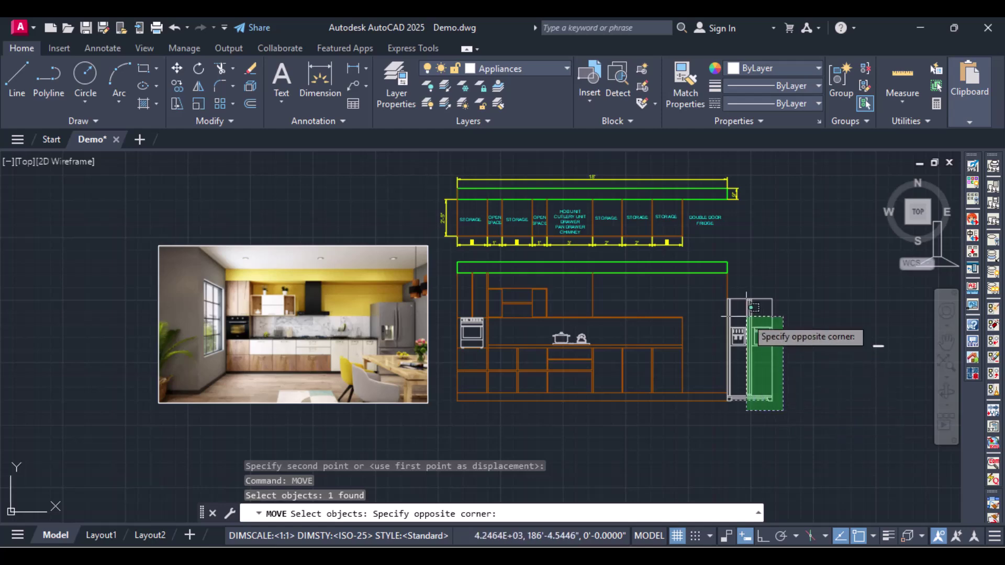
left_click(725, 279)
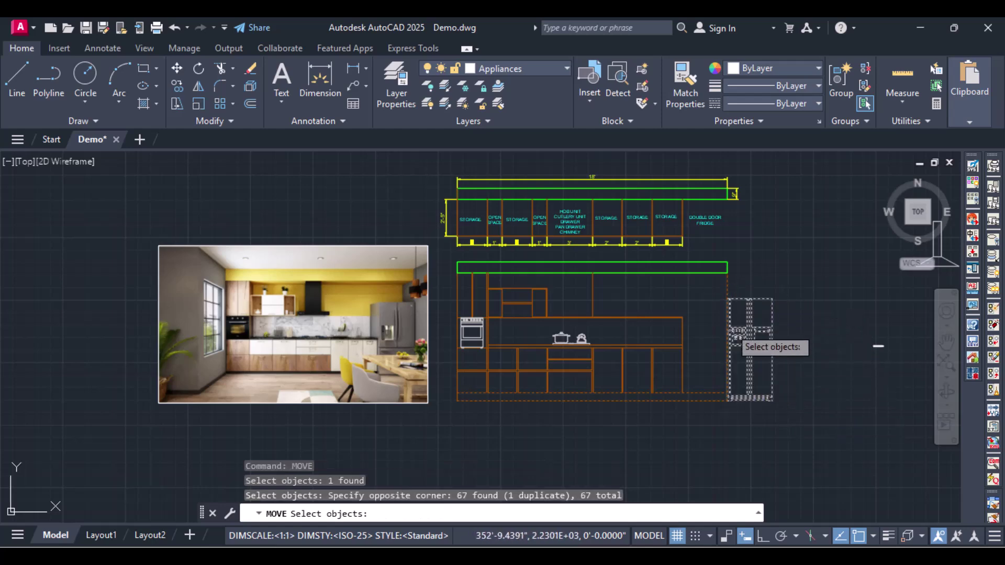
scroll(732, 337, "up", 6)
scroll(731, 344, "down", 4)
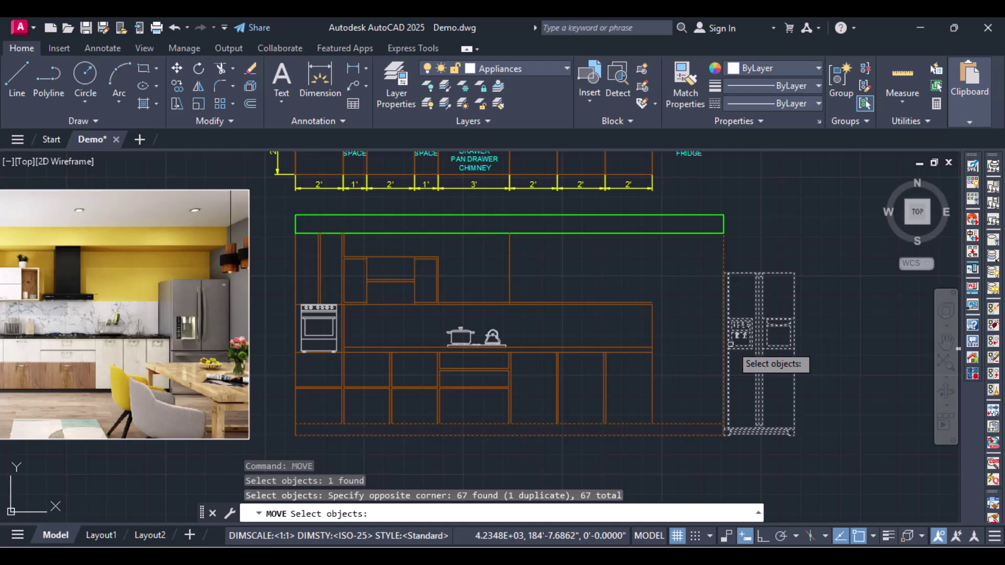
scroll(730, 344, "up", 2)
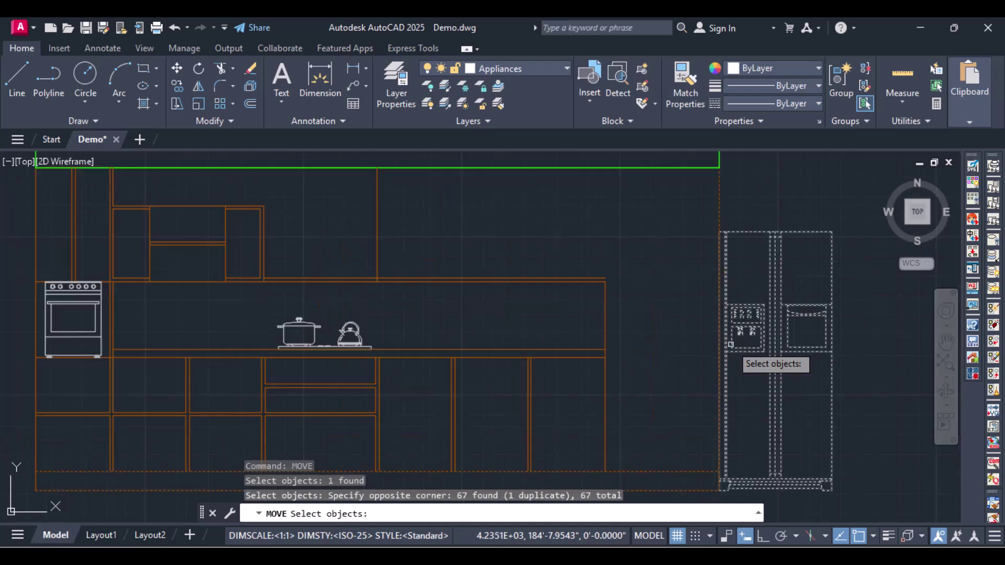
left_click(719, 195)
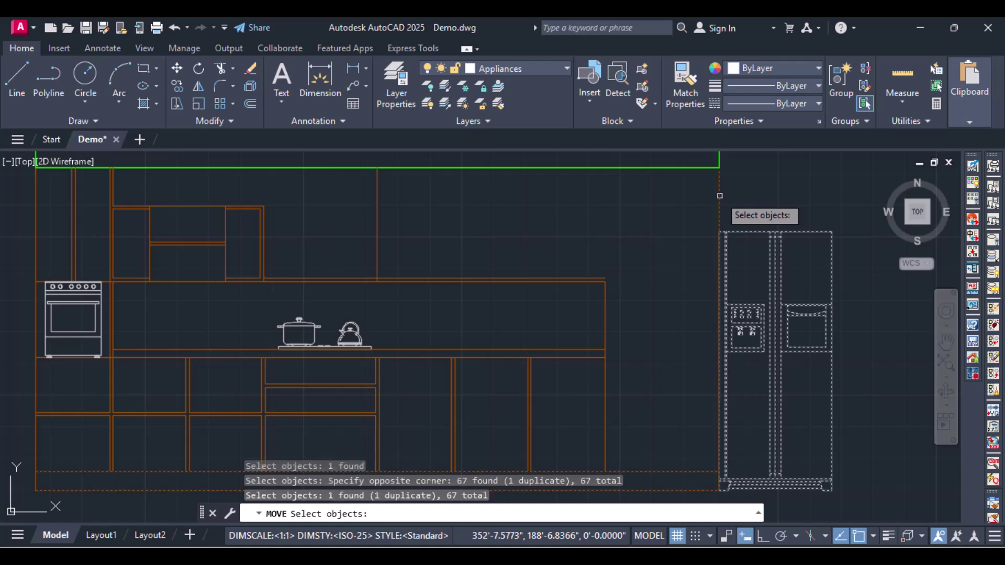
left_click(720, 196, "shift")
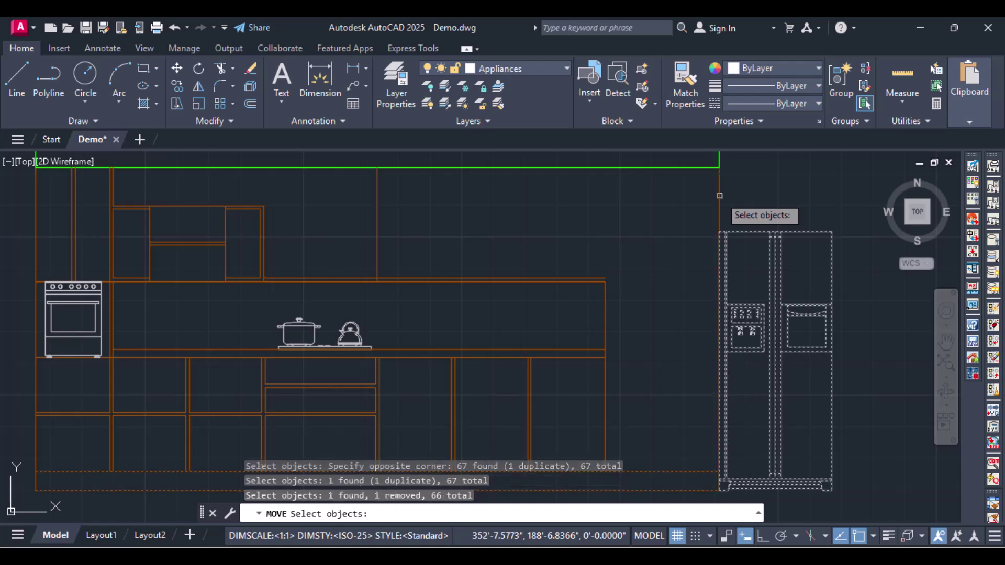
left_click(640, 469, "shift")
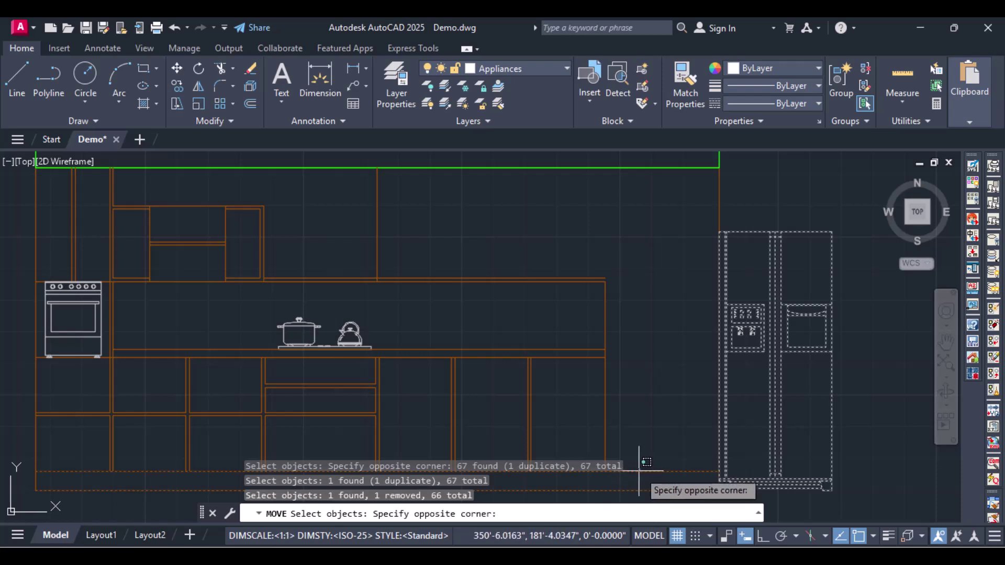
left_click(640, 471, "shift")
left_click(640, 473, "shift")
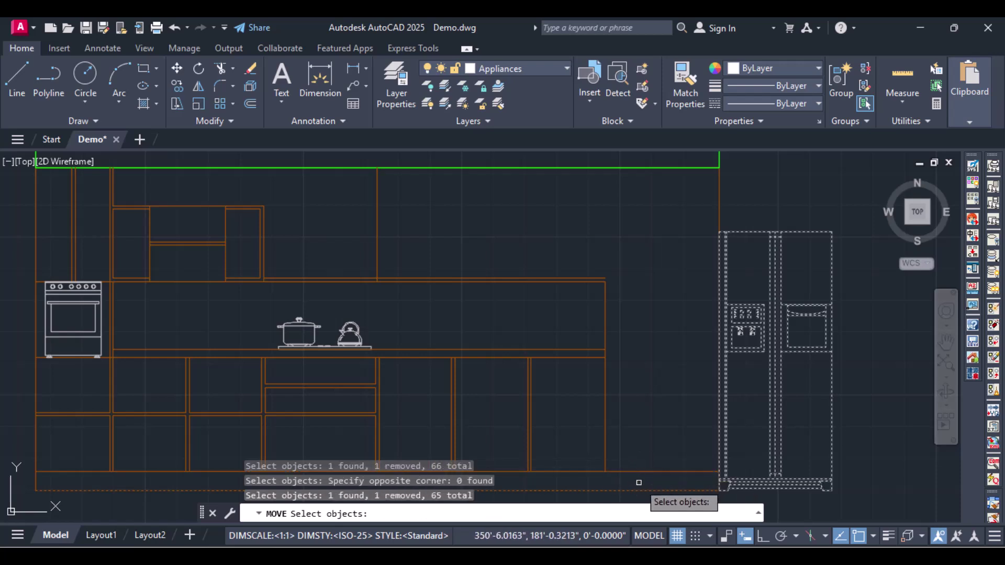
scroll(714, 481, "up", 3)
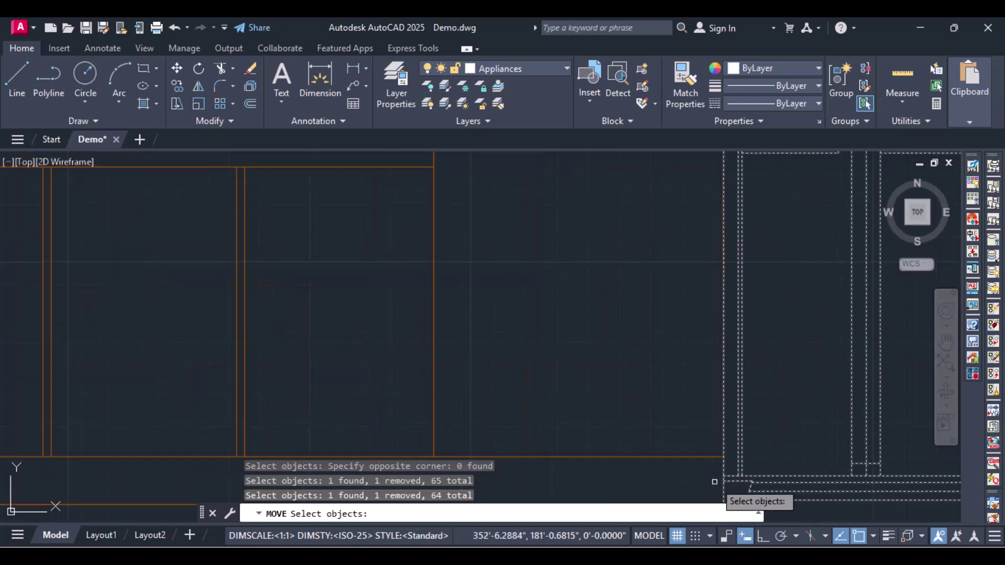
key("Return")
scroll(808, 484, "down", 1)
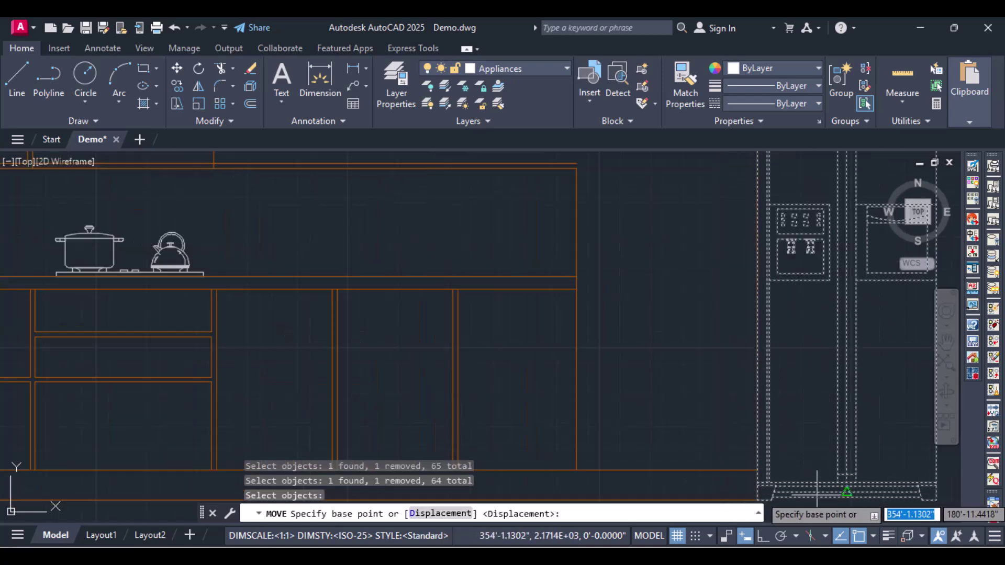
middle_click_drag(815, 496, 823, 487)
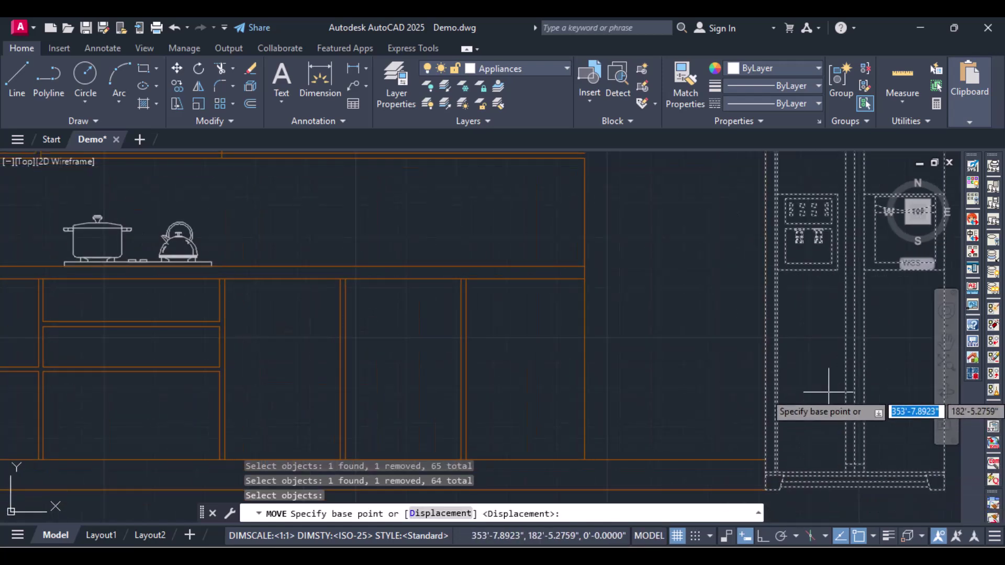
left_click(765, 491)
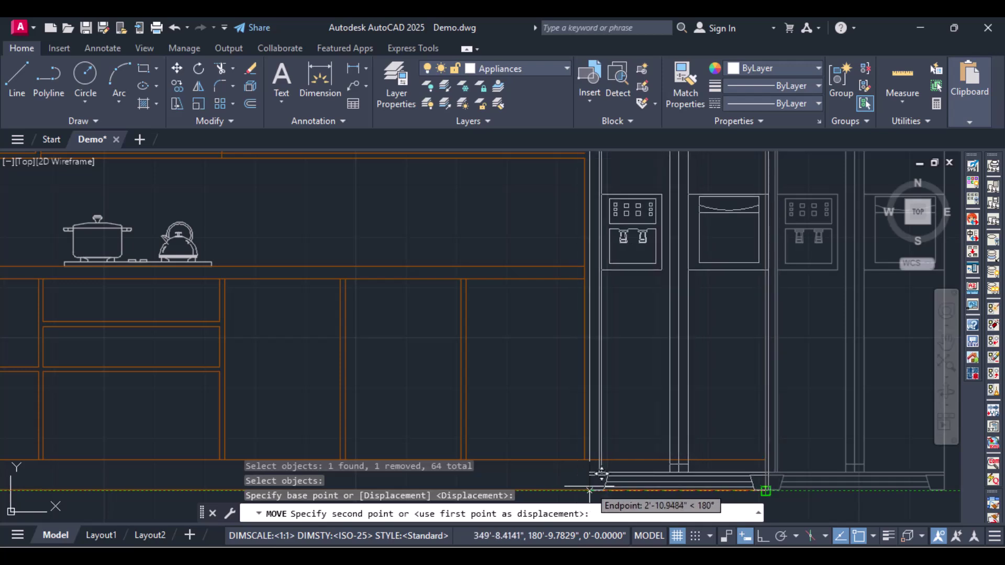
left_click(590, 488)
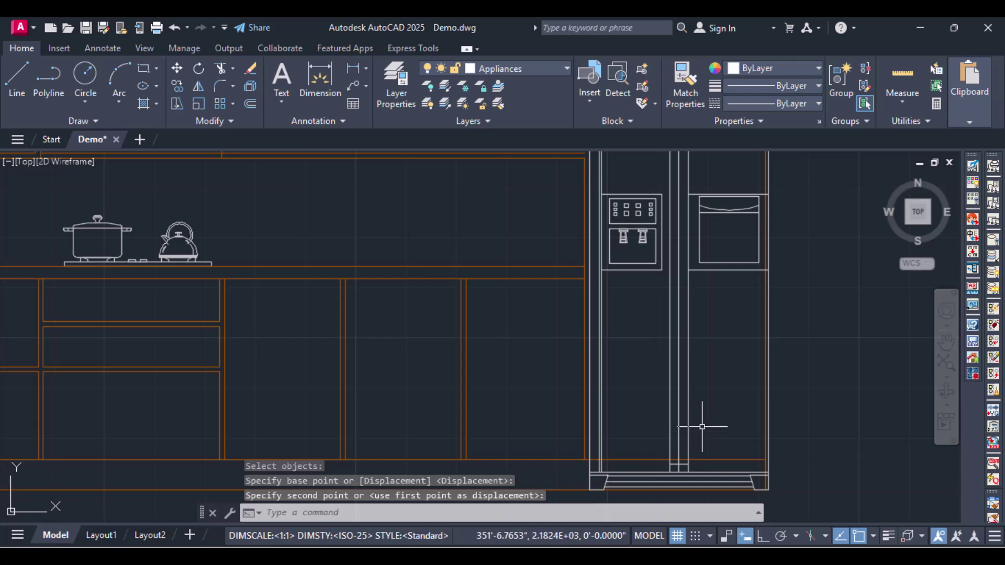
Move the fridge, without the cabinet lines, by the lower-right corner of its right foot onto the elevation's outer lower-right corner.
type("mov")
key("Return")
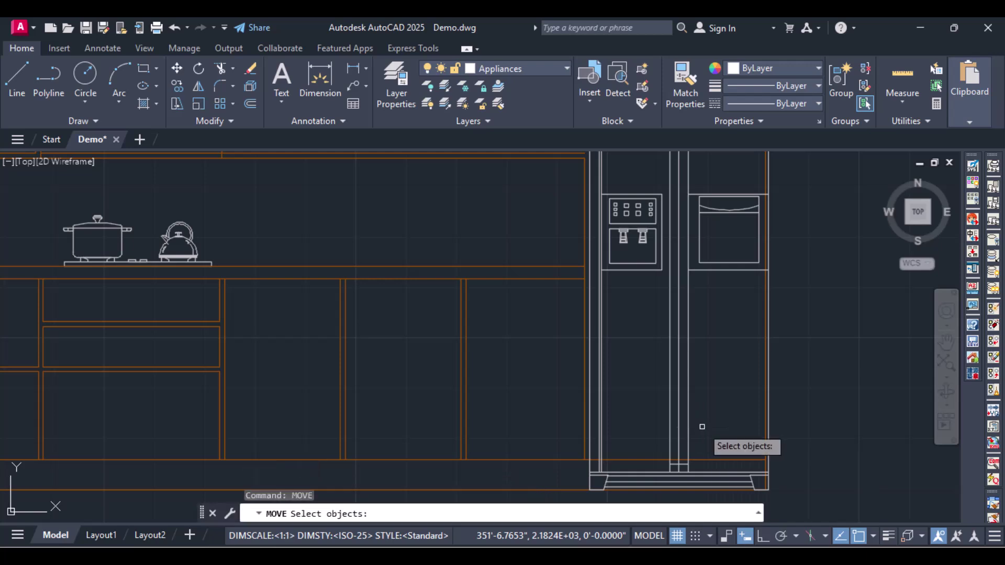
left_click(702, 427)
left_click(710, 484)
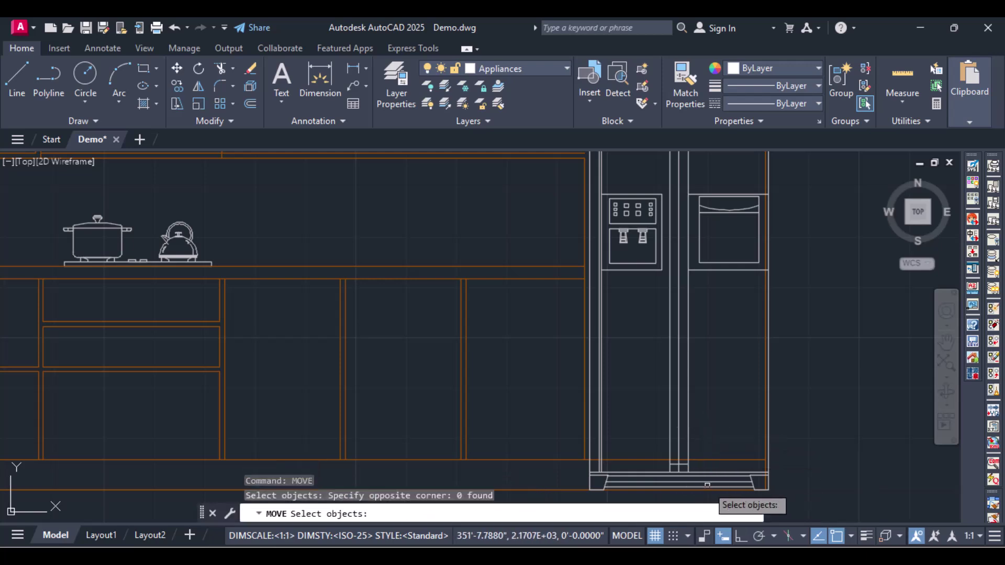
left_click(725, 466)
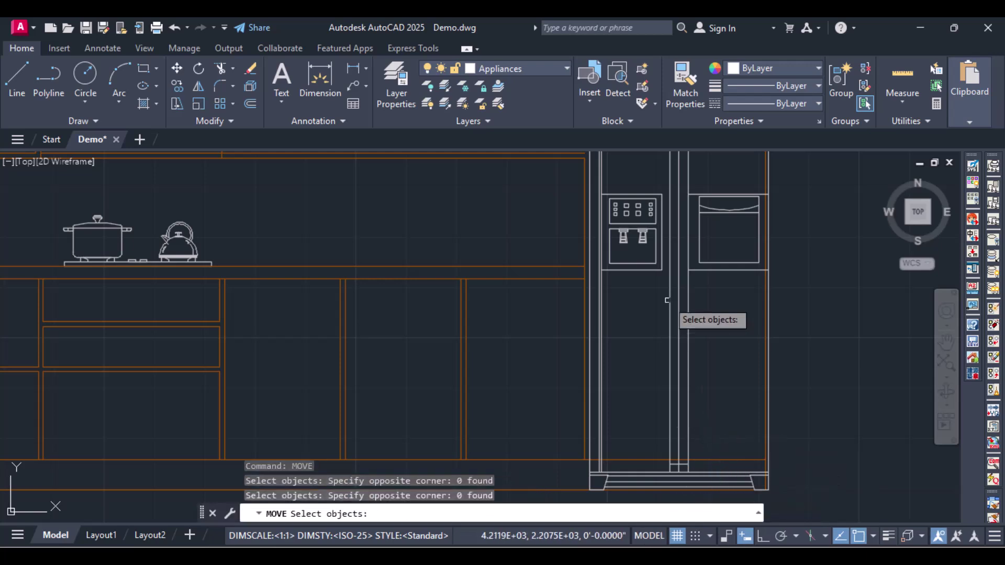
left_click(675, 290)
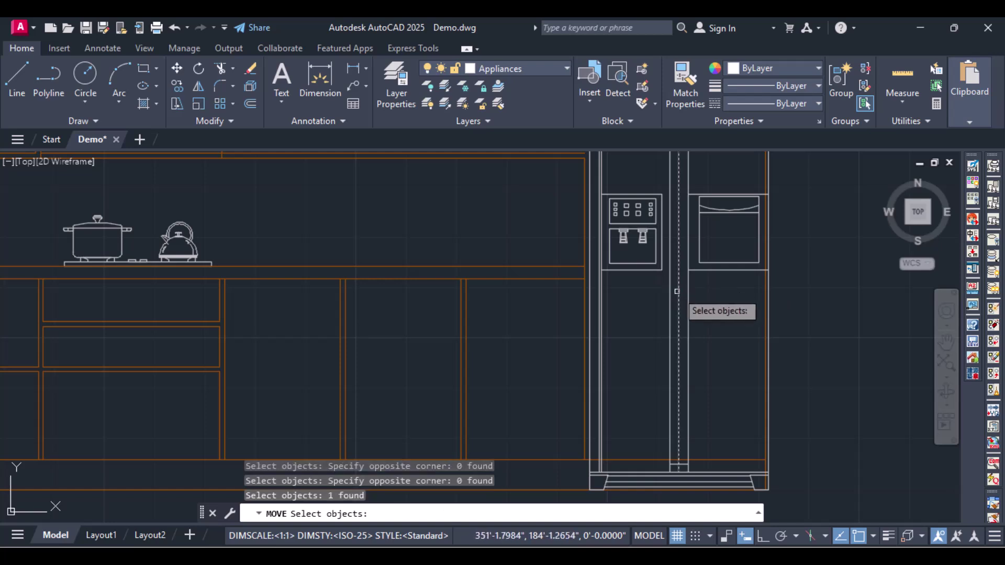
scroll(677, 291, "down", 4)
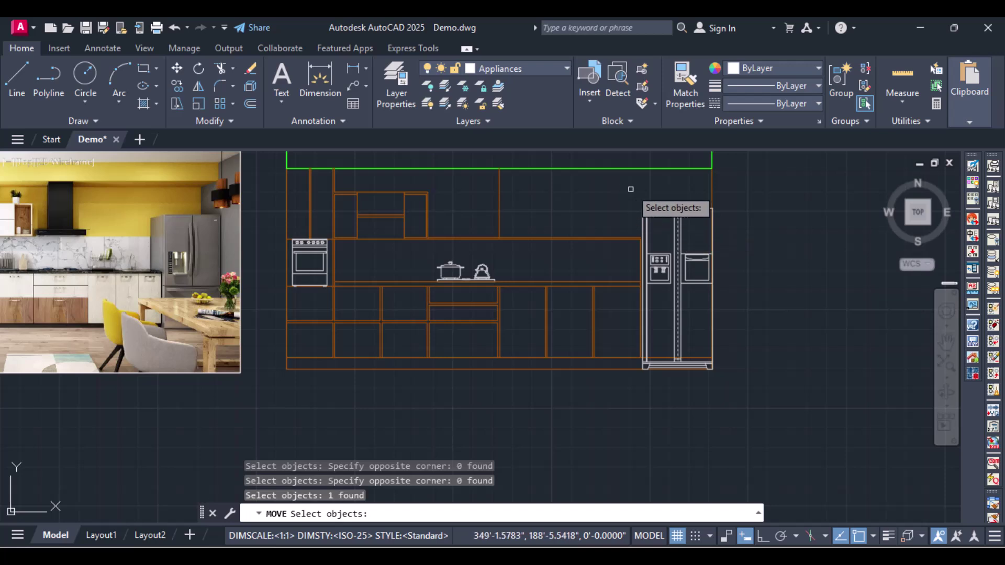
left_click(744, 384)
scroll(736, 354, "up", 2)
scroll(736, 355, "up", 2)
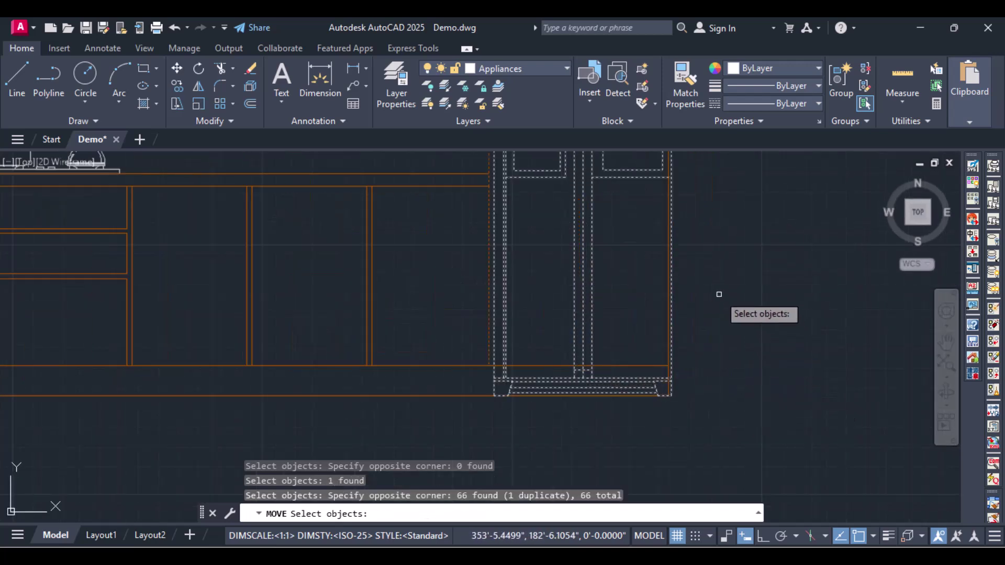
left_click(489, 245, "shift")
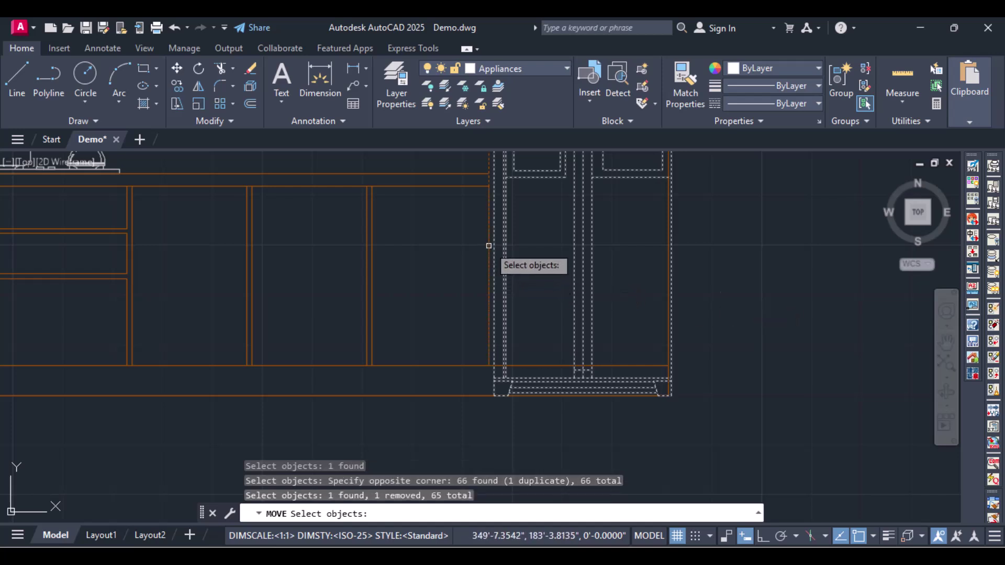
mouse_move(494, 206)
middle_mouse_down()
mouse_move(511, 388)
mouse_move(509, 367)
middle_mouse_up()
left_click(505, 337)
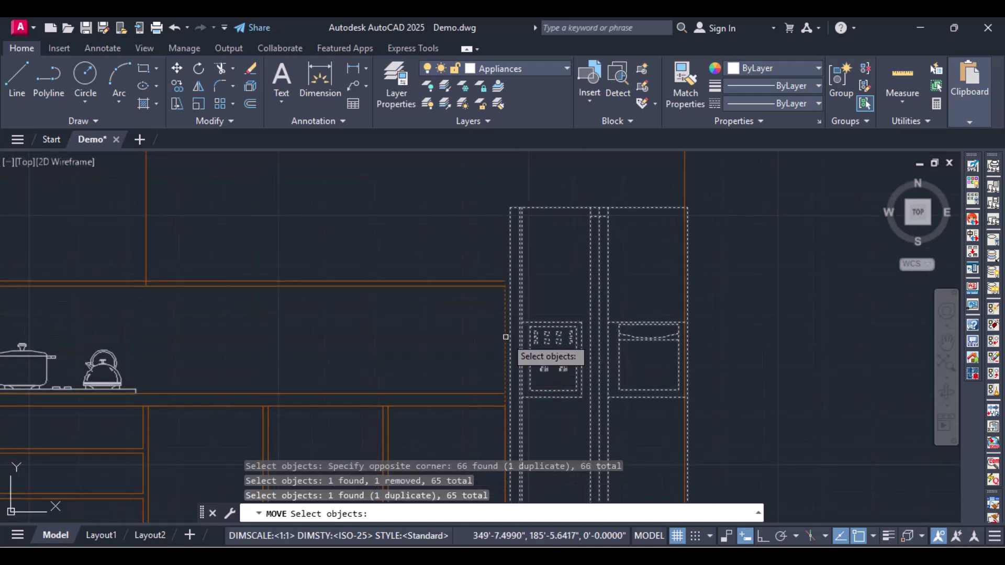
left_click(505, 336, "shift")
scroll(531, 332, "down", 2)
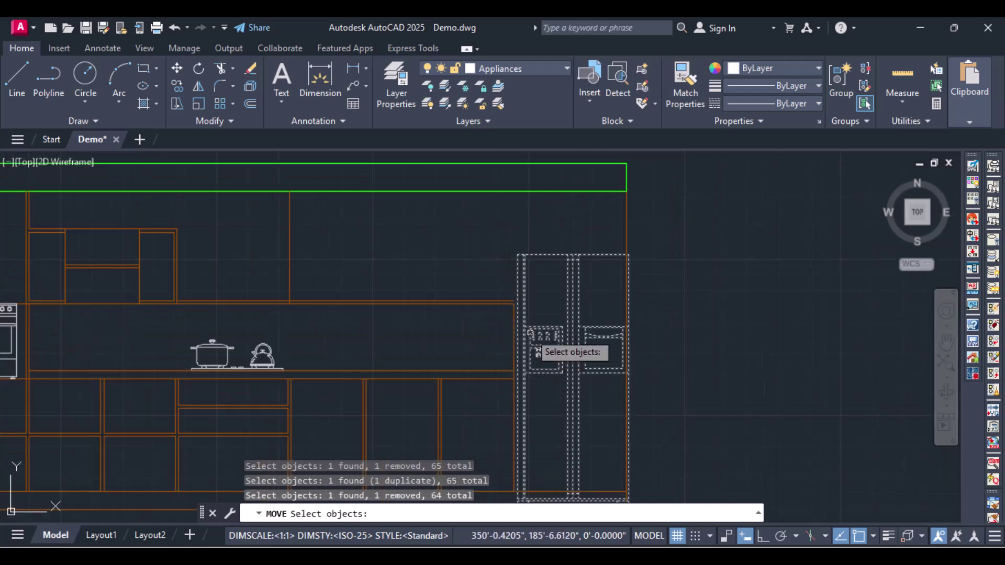
scroll(602, 285, "down", 2)
scroll(572, 426, "up", 5)
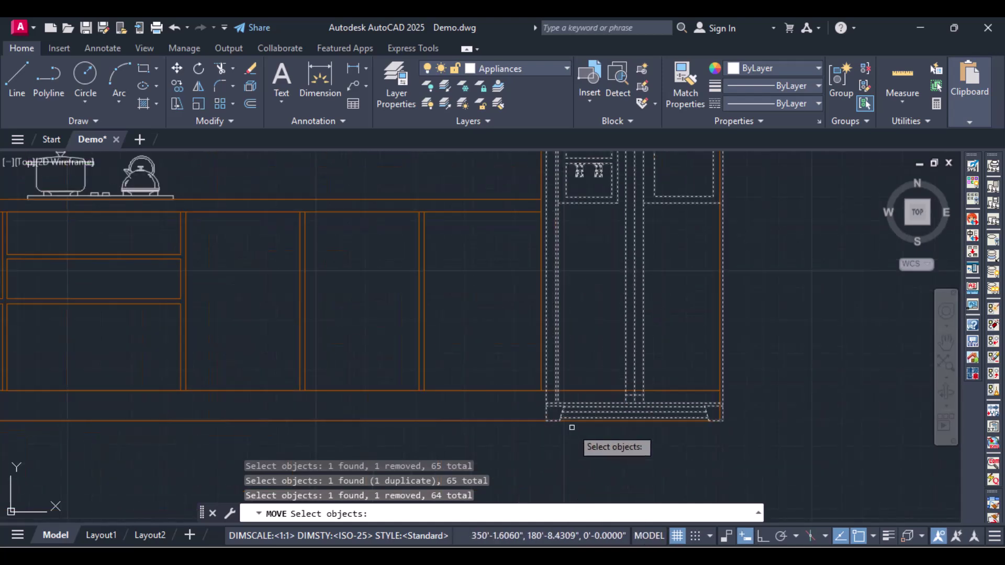
key("Return")
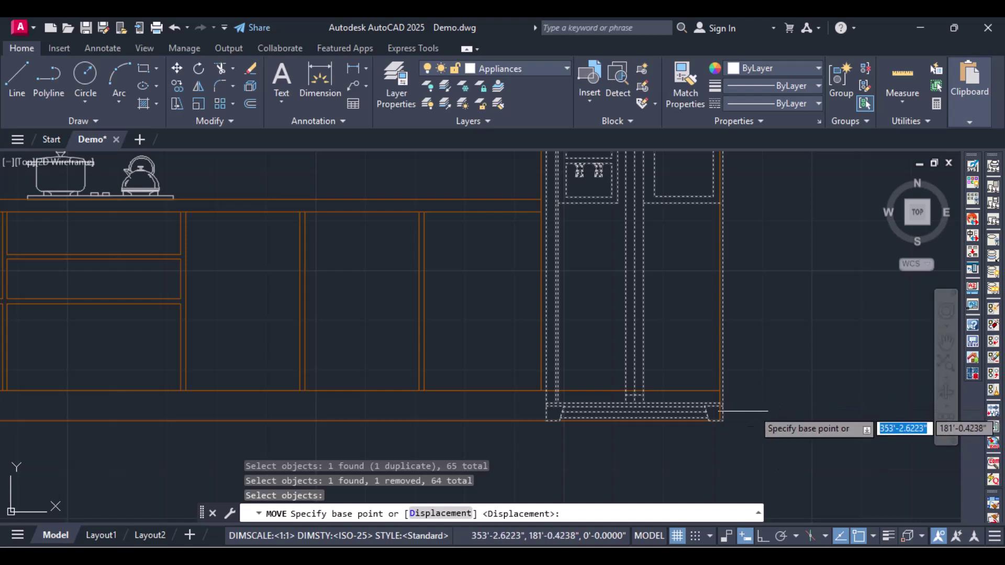
left_click(723, 421)
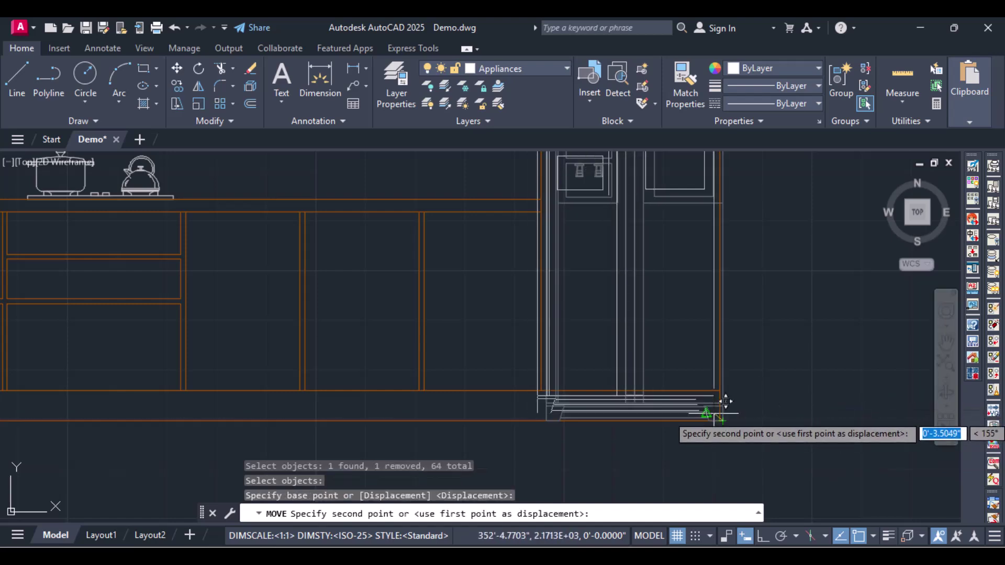
scroll(725, 412, "up", 8)
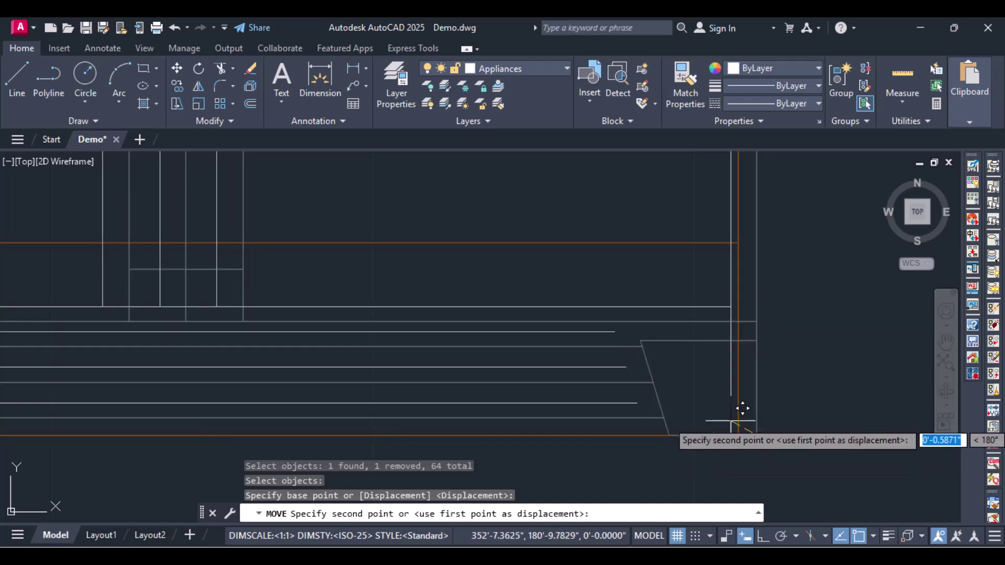
left_click(733, 425)
scroll(747, 398, "down", 6)
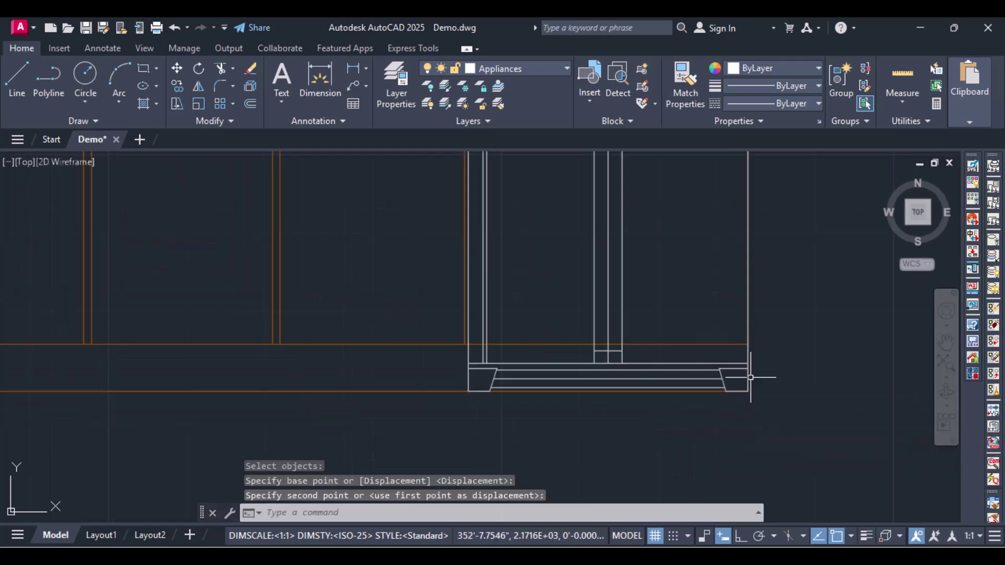
Trim away the segments of the base cabinets' horizontal skirting-top line that cross the double-door fridge.
scroll(725, 262, "down", 4)
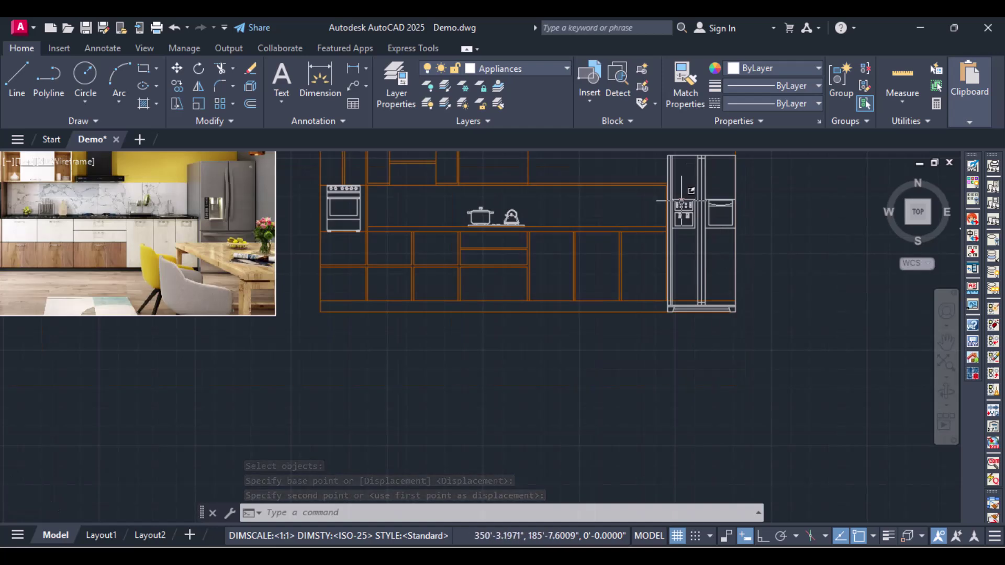
scroll(706, 326, "up", 4)
scroll(706, 326, "up", 2)
scroll(689, 353, "down", 4)
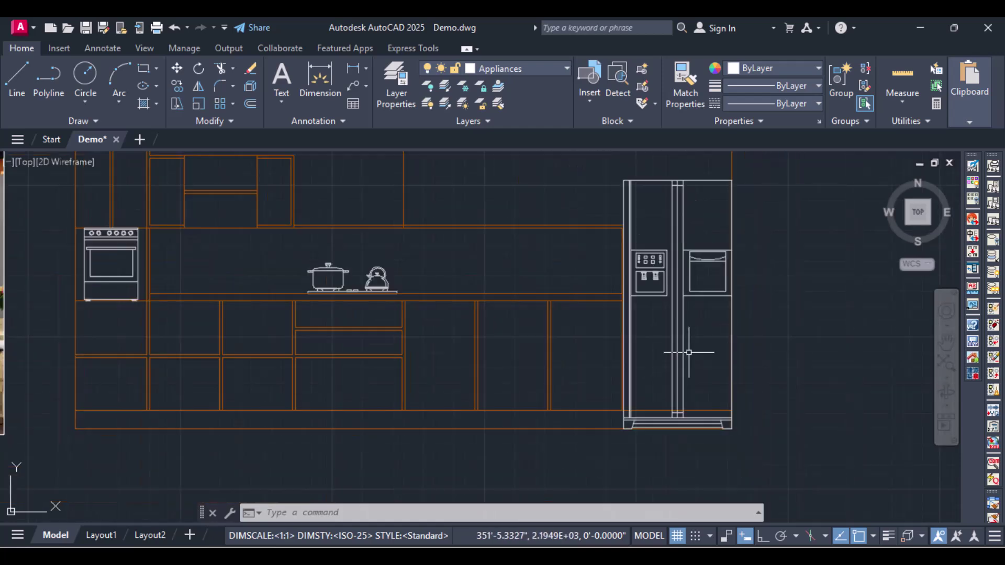
scroll(672, 420, "up", 4)
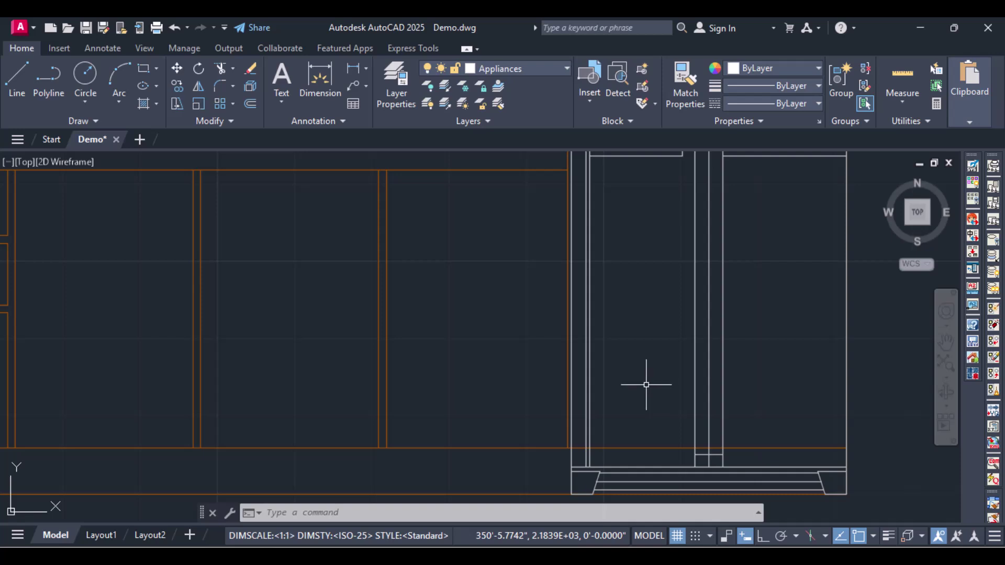
type("tr")
key("Return")
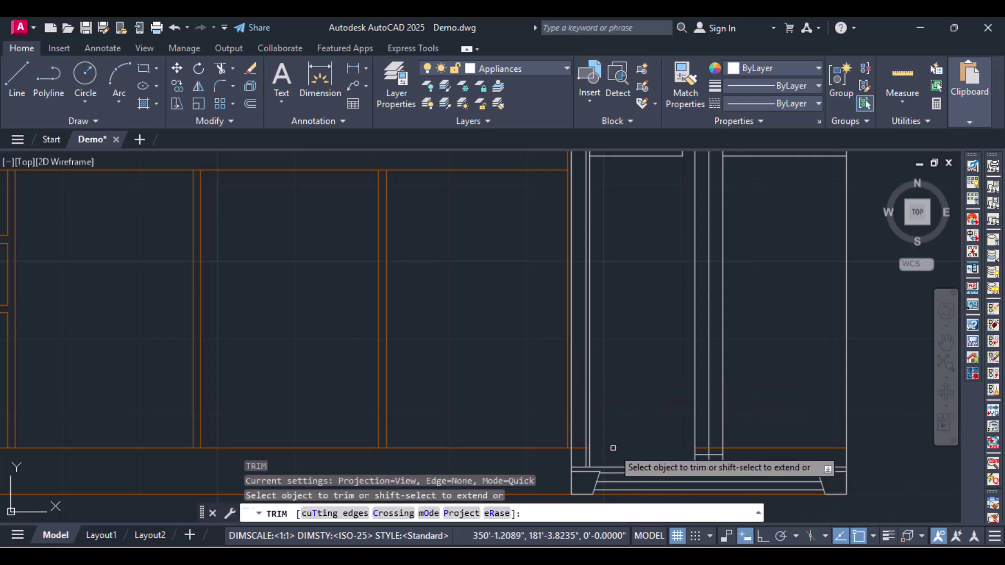
left_click(582, 448)
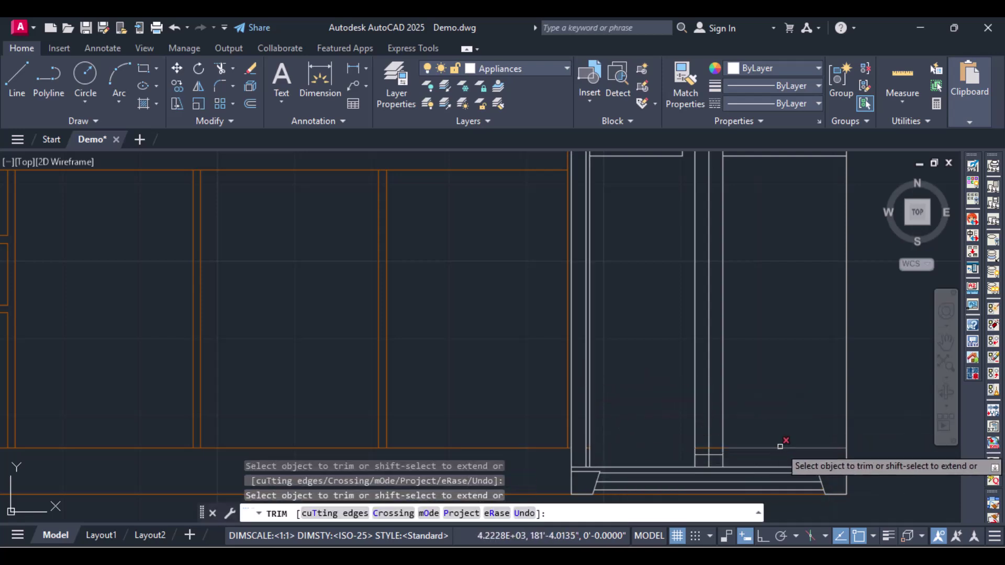
scroll(712, 445, "up", 3)
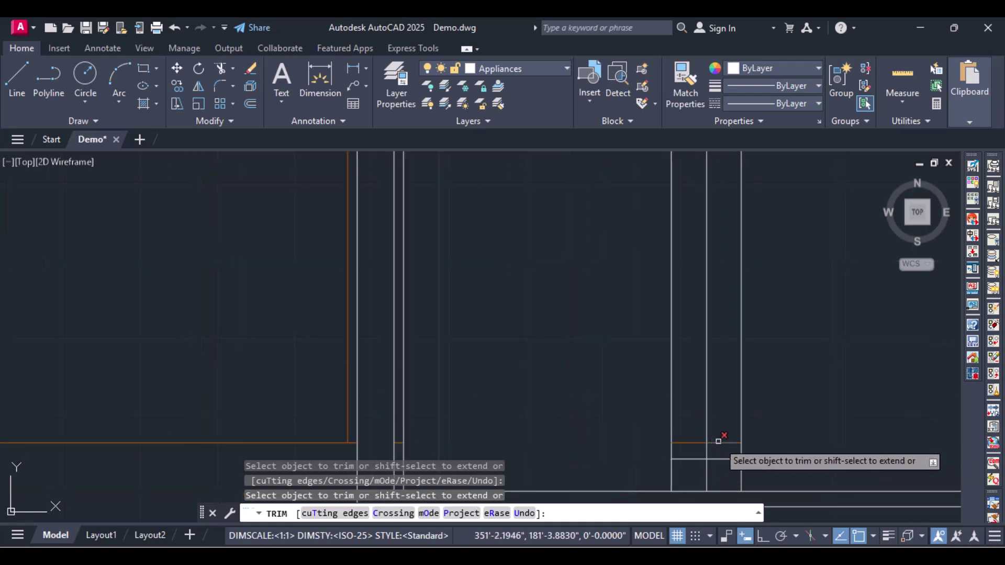
scroll(390, 450, "up", 8)
left_click(429, 406)
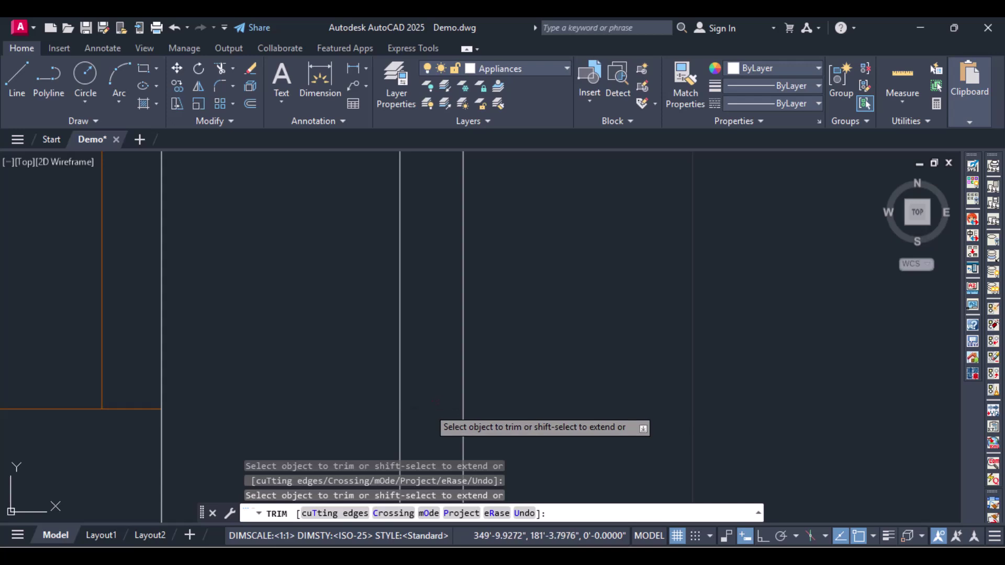
scroll(487, 371, "down", 6)
scroll(488, 371, "down", 5)
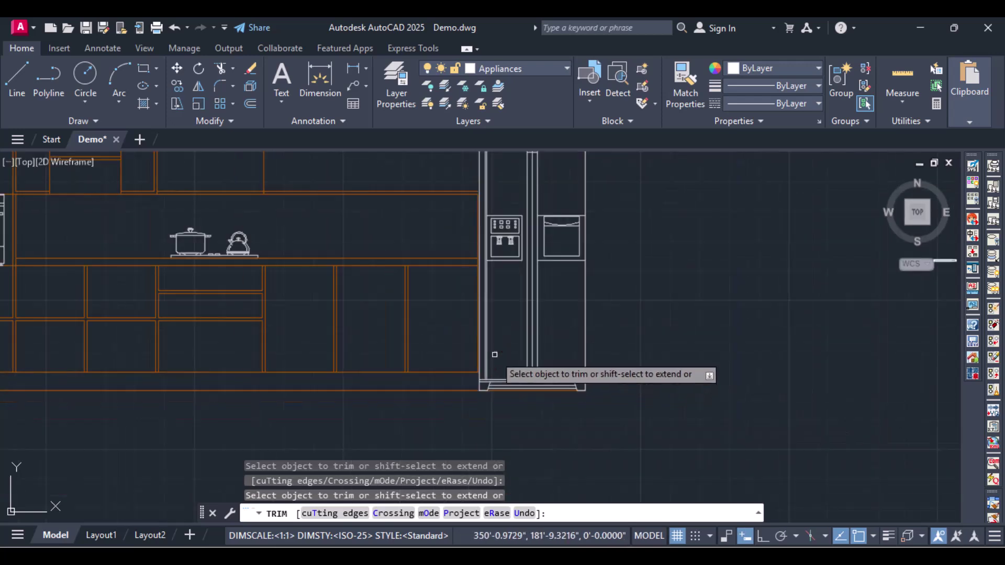
Trim the elevation's outer vertical line between the fridge top and the green band above it.
scroll(522, 215, "up", 6)
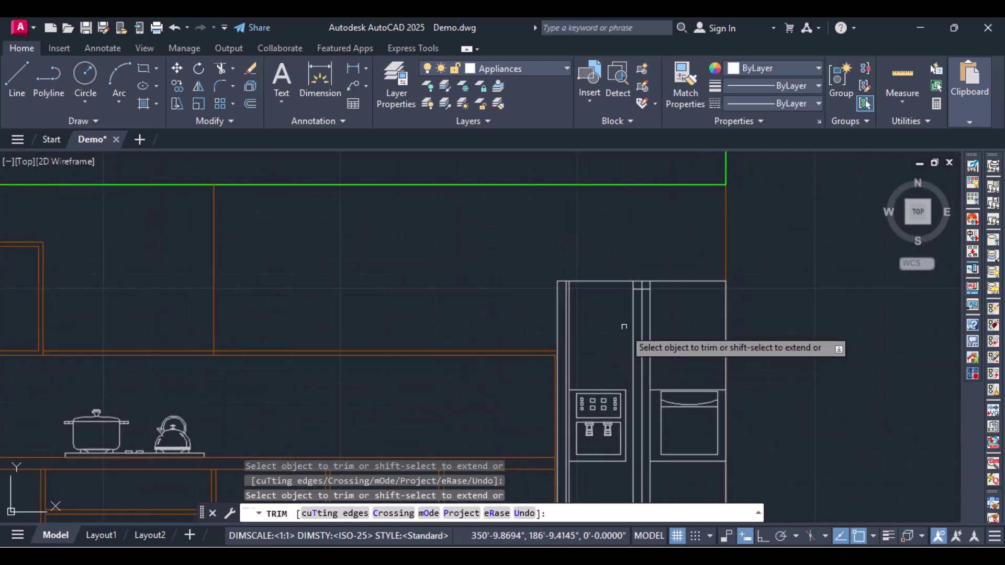
scroll(624, 314, "down", 2)
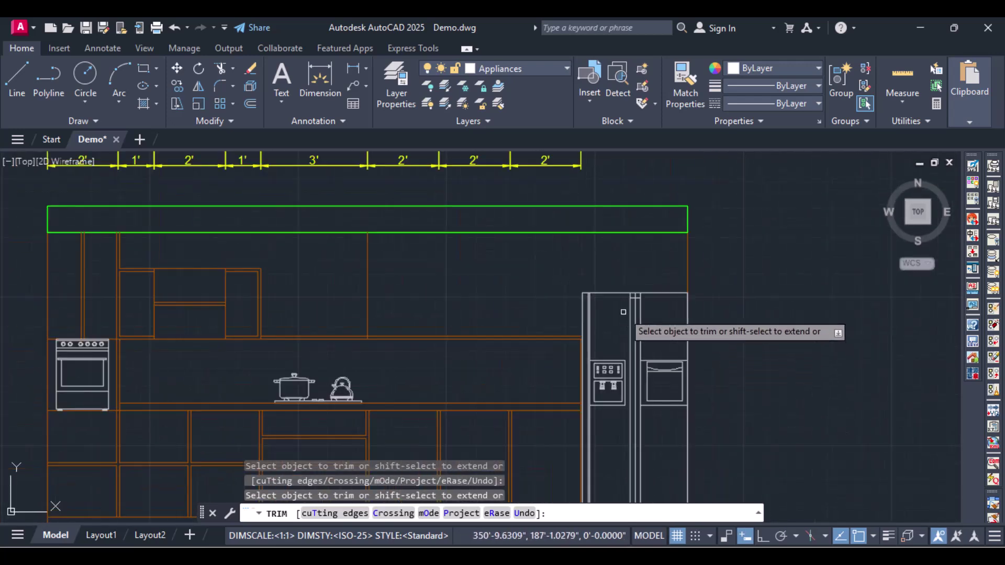
left_click(664, 262)
left_click(705, 261)
middle_click_drag(537, 291, 634, 254)
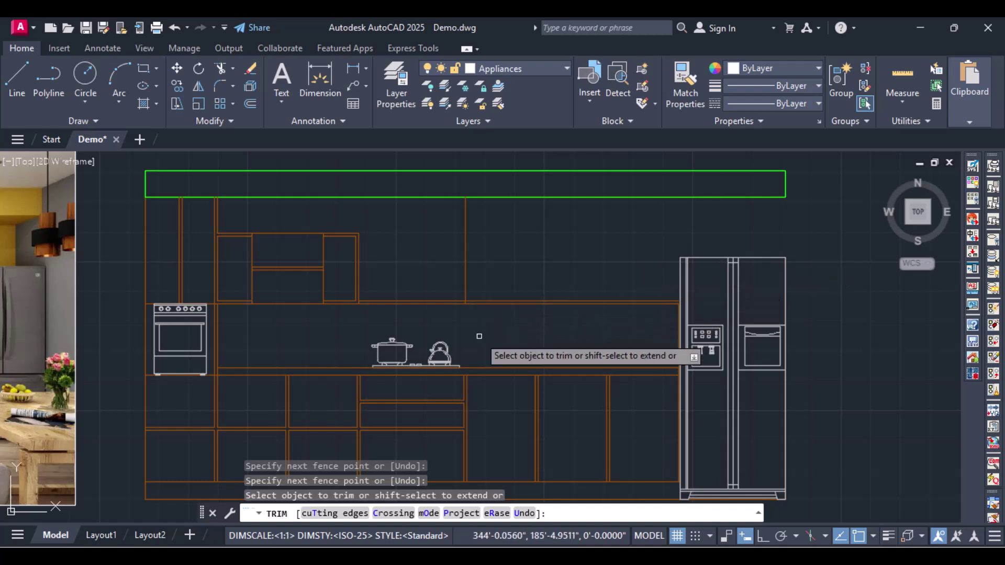
middle_click_drag(280, 342, 283, 298)
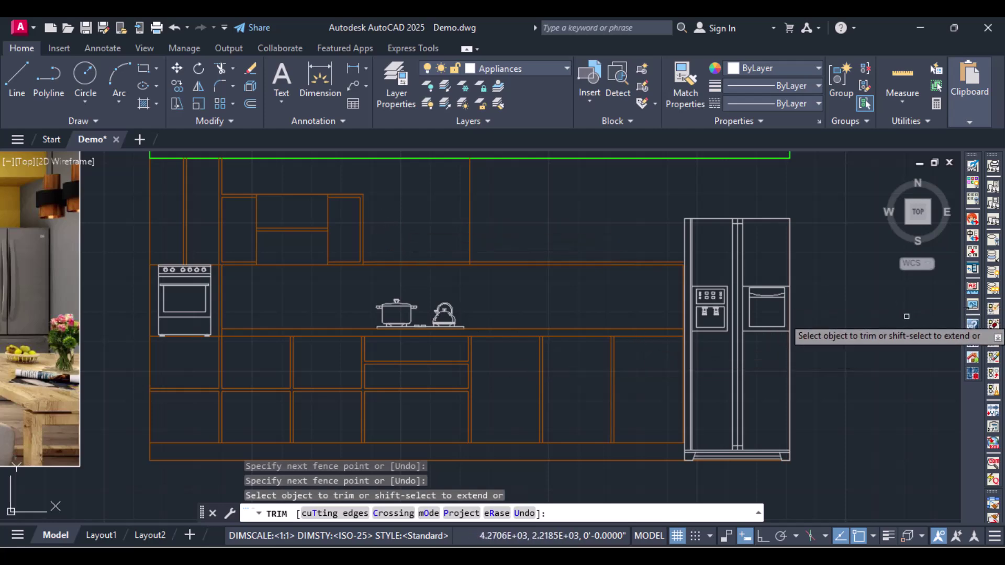
scroll(754, 334, "down", 2)
scroll(635, 342, "up", 4)
scroll(660, 341, "down", 6)
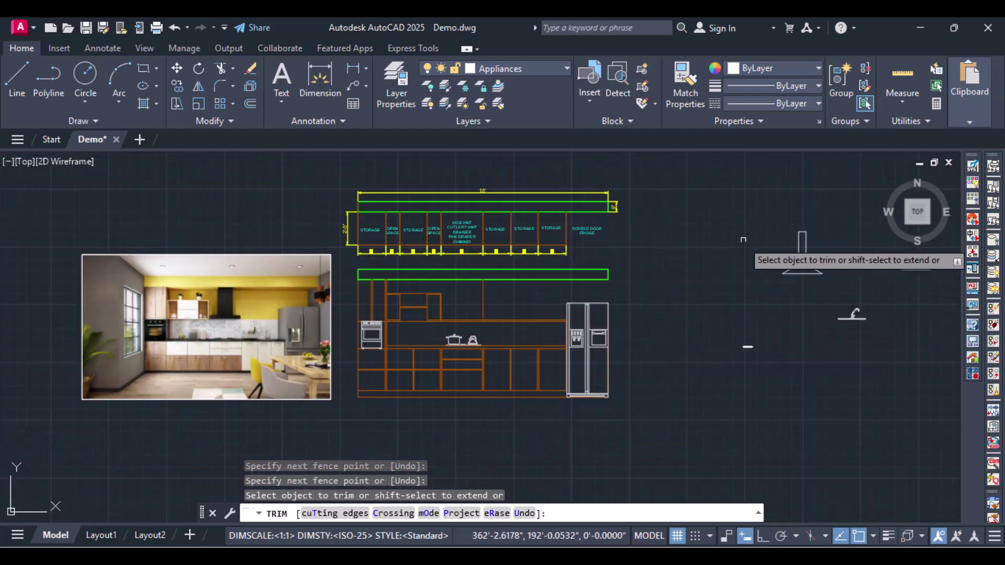
left_click(762, 216)
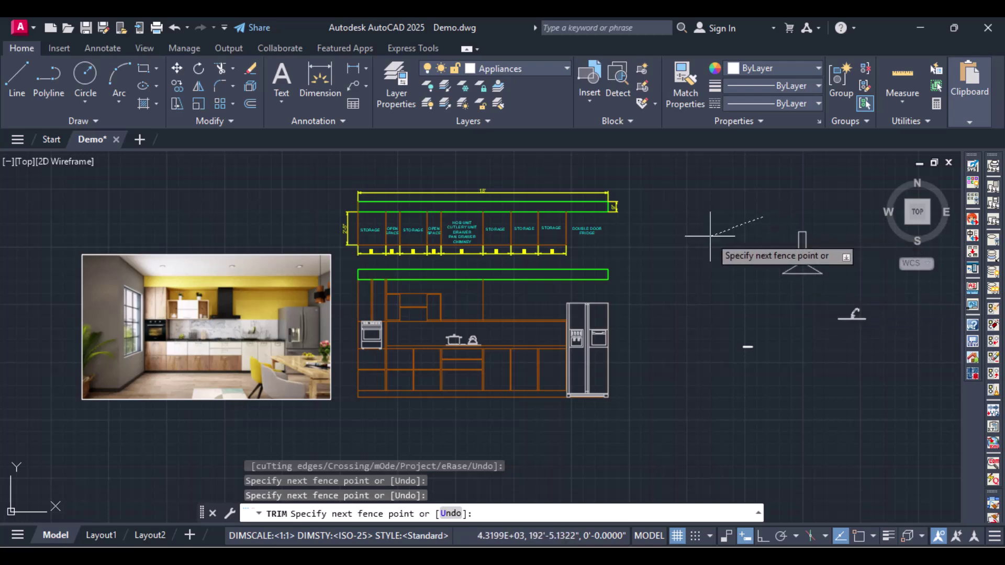
key("Escape")
Group all the lines of the chimney drawing beside the elevation into one object.
left_click(756, 207)
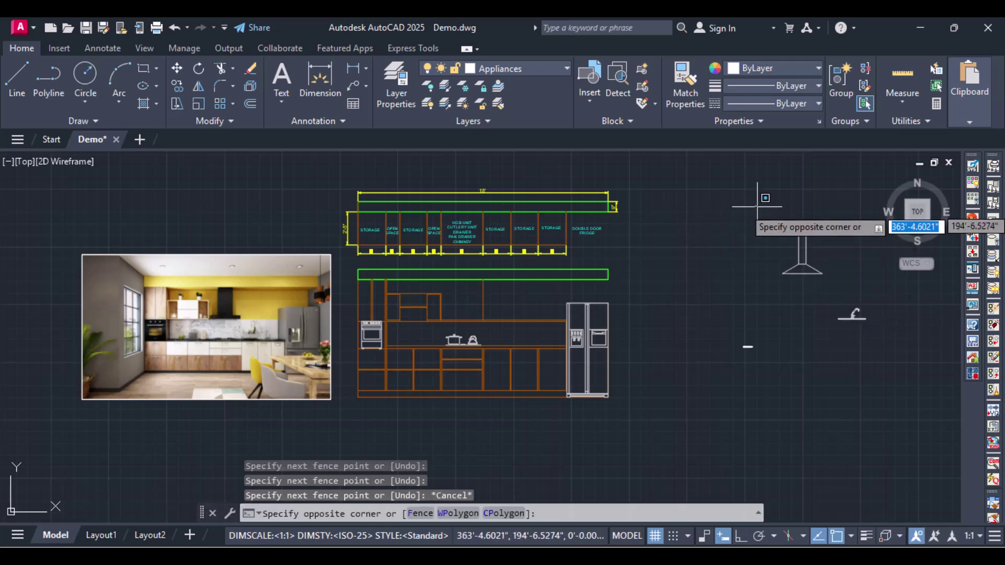
left_click(850, 286)
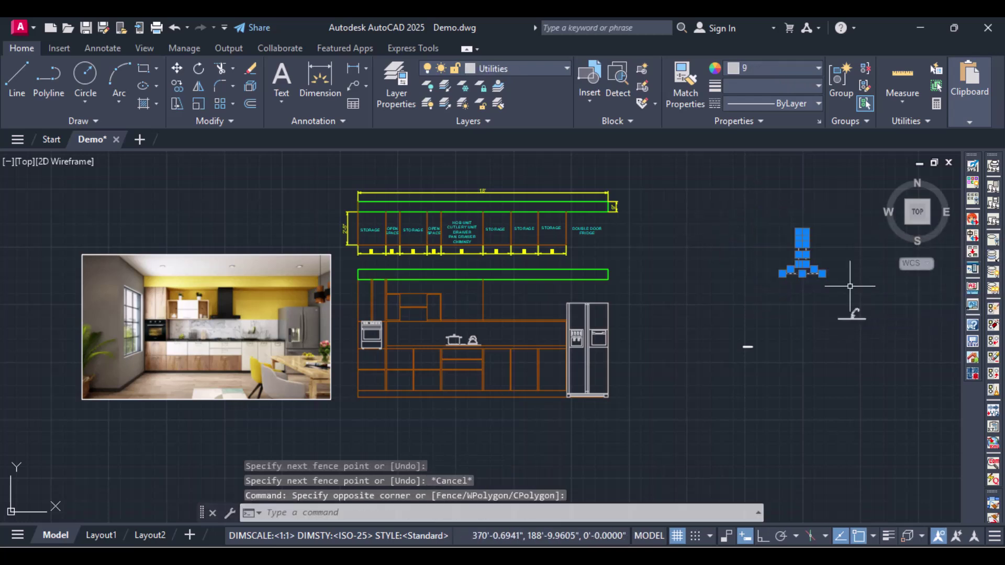
type("grou")
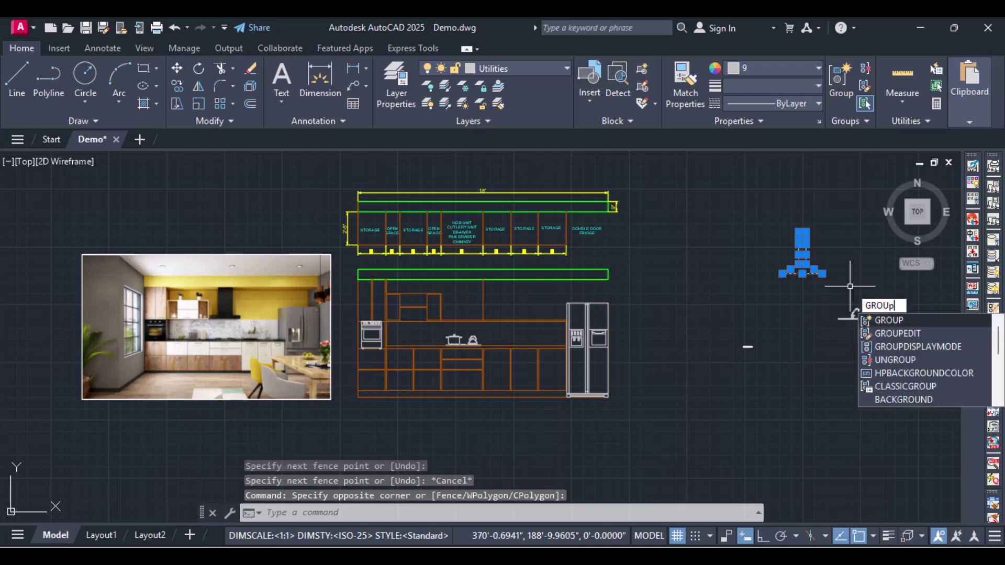
type("p")
key("Return")
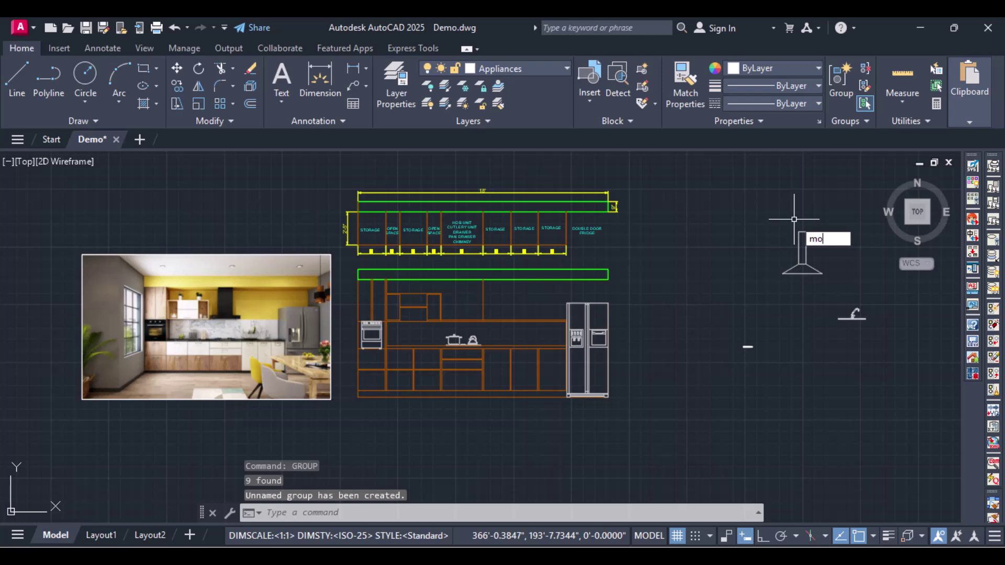
Move the chimney group by the midpoint of its duct's top edge onto the midpoint of the green band's lower edge.
type("m")
key("Return")
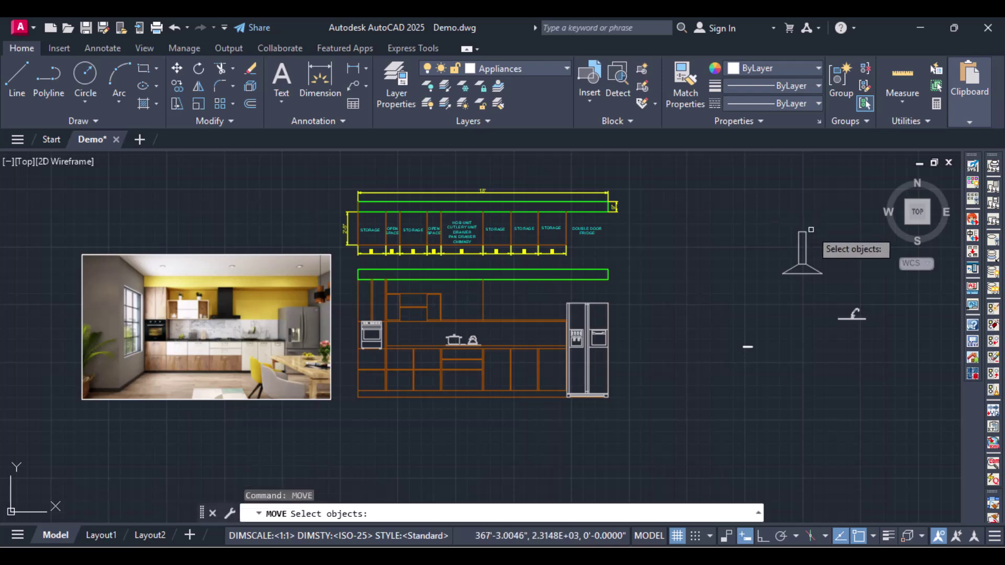
left_click(803, 233)
key("Return")
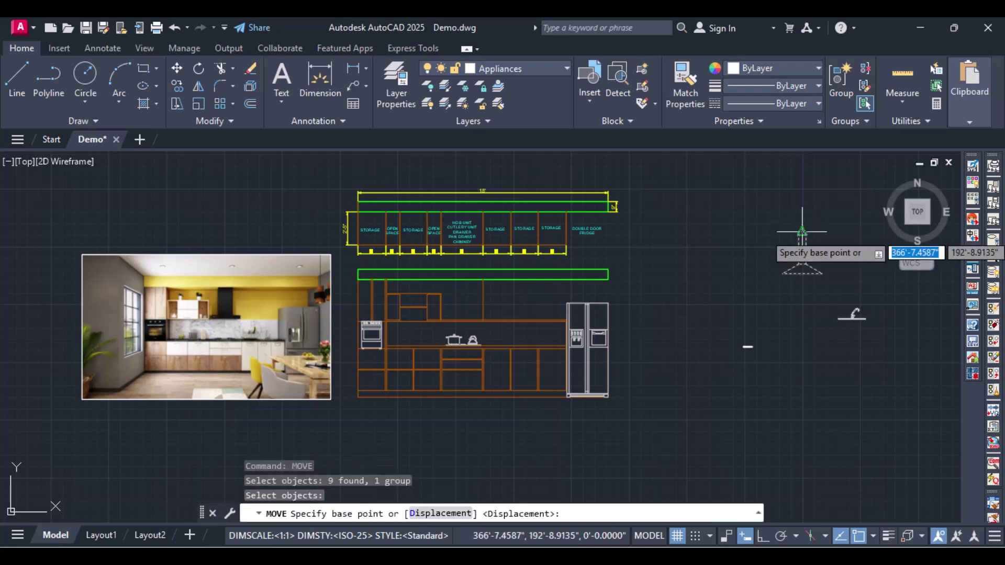
scroll(797, 230, "up", 6)
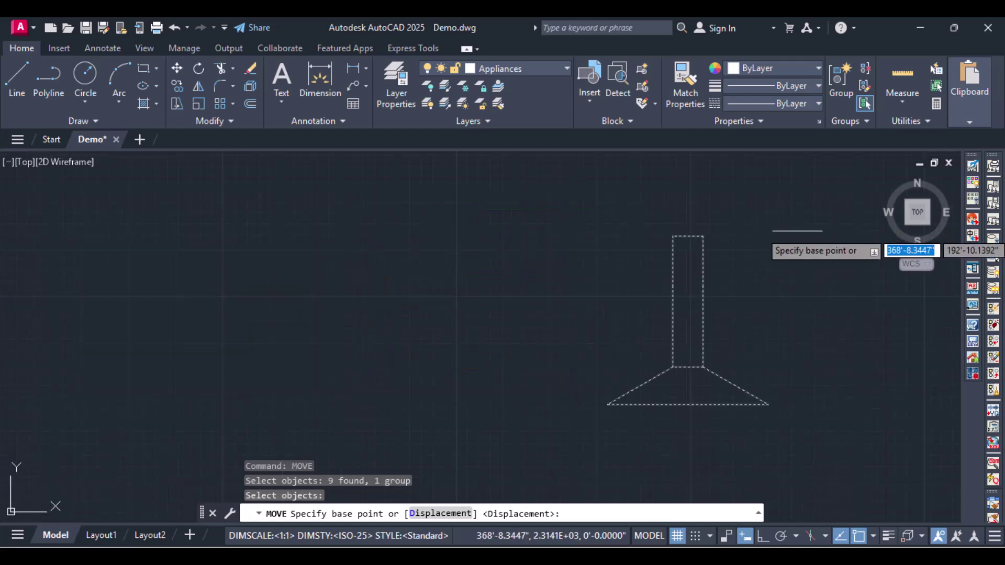
left_click(688, 236)
scroll(545, 258, "down", 3)
scroll(339, 261, "down", 5)
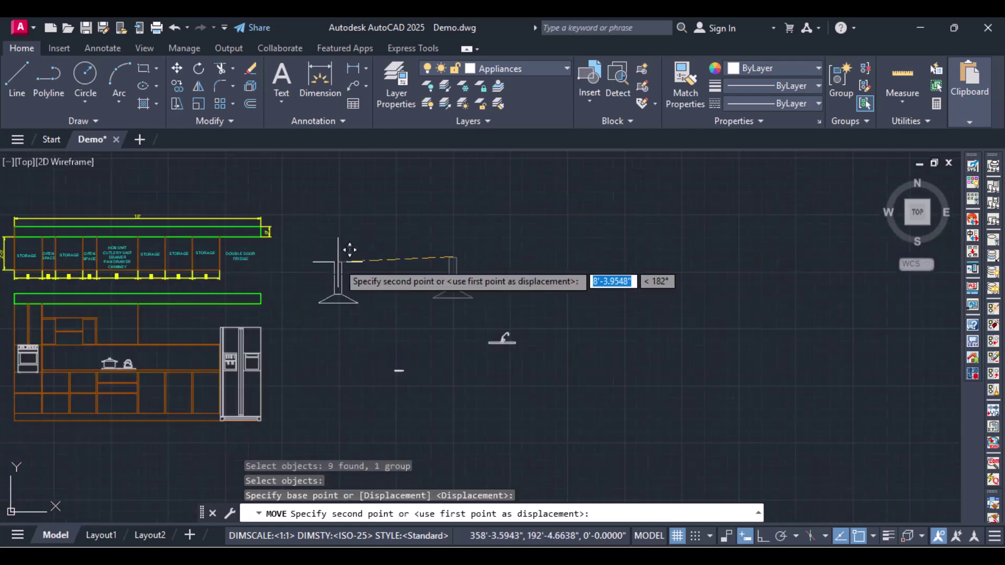
middle_click_drag(110, 336, 171, 339)
middle_click(363, 318)
middle_click_drag(362, 317, 386, 317)
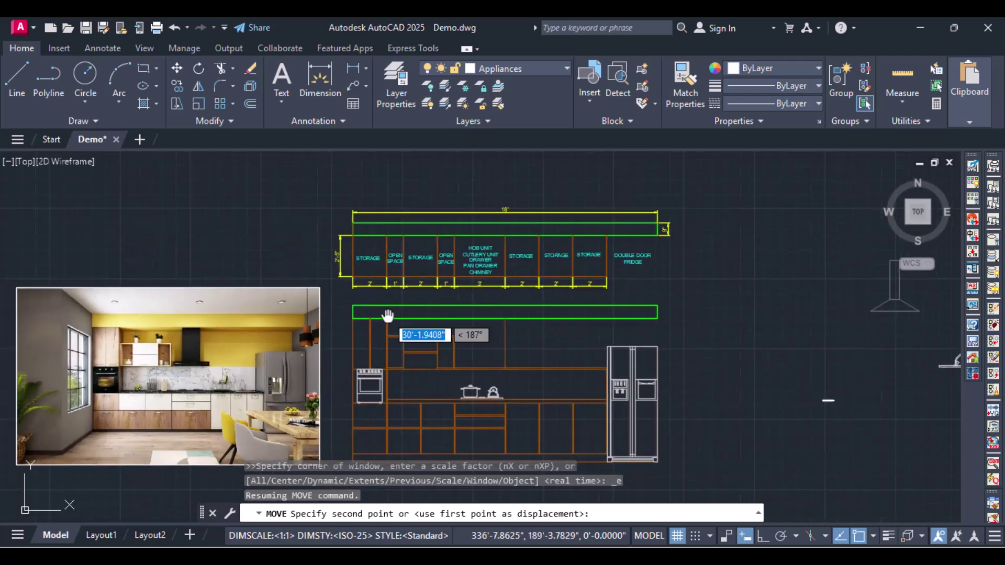
scroll(492, 313, "up", 4)
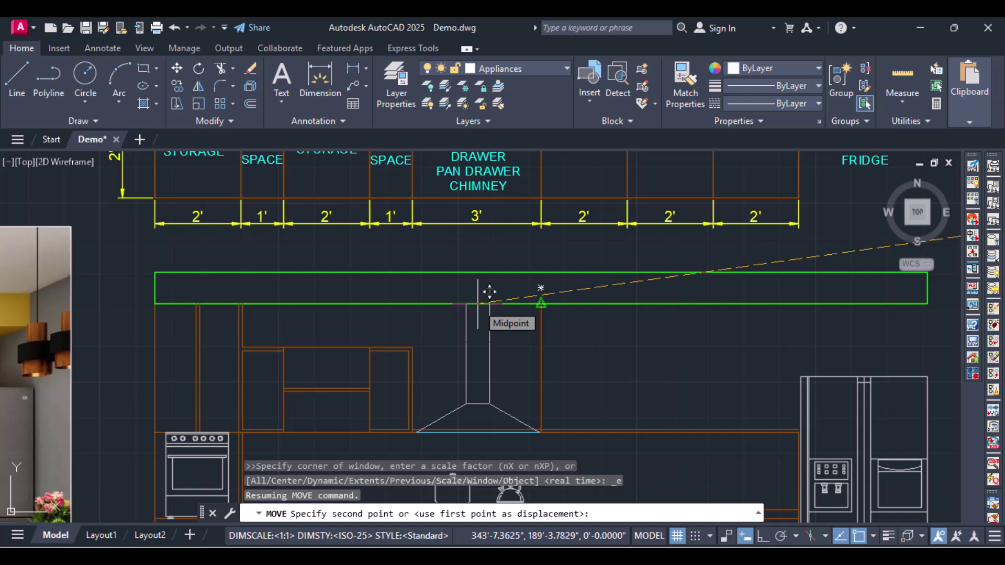
left_click(478, 304)
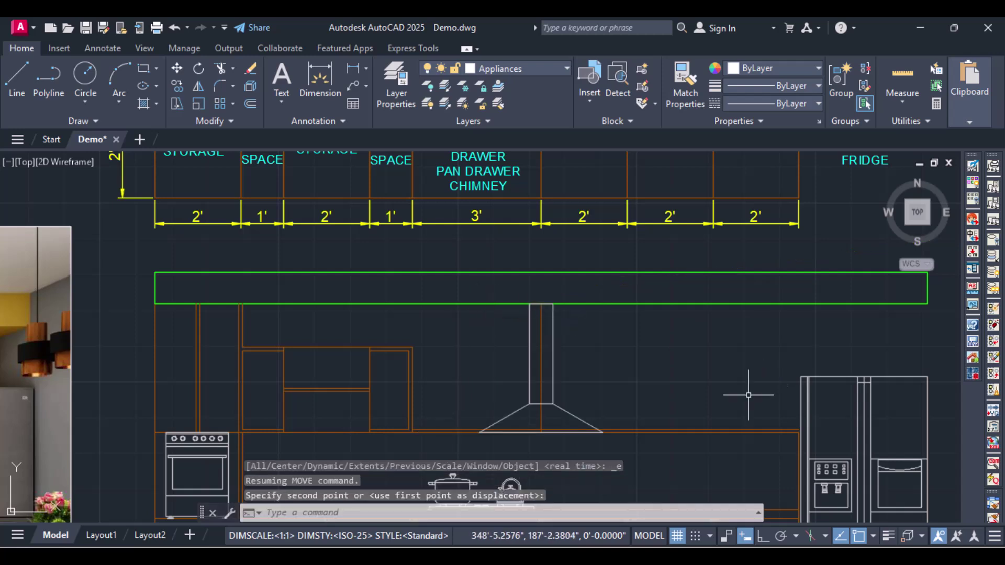
Move the chimney by its duct's top midpoint along the green band's lower edge to the centre of the 3' hob bay.
key("Return")
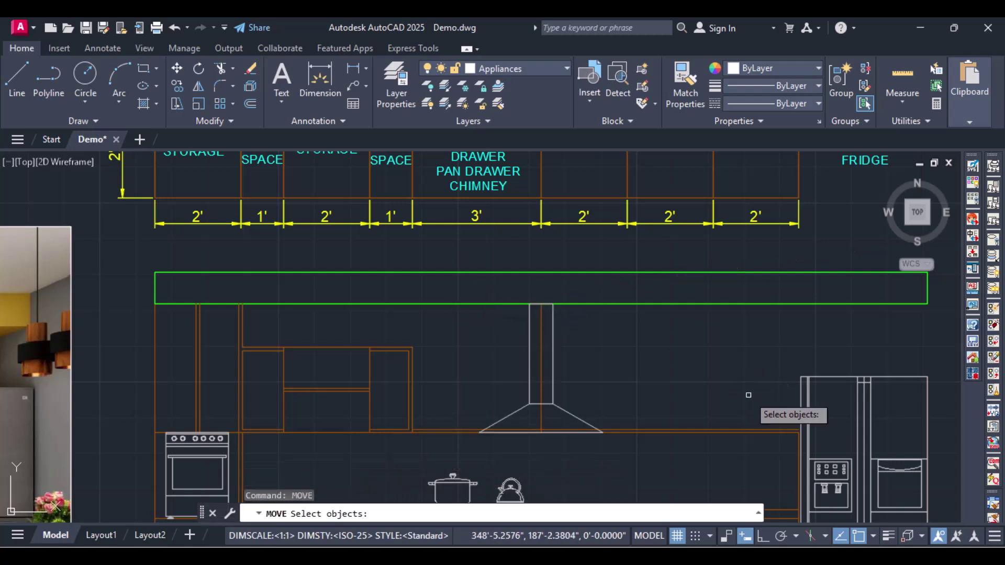
left_click(550, 368)
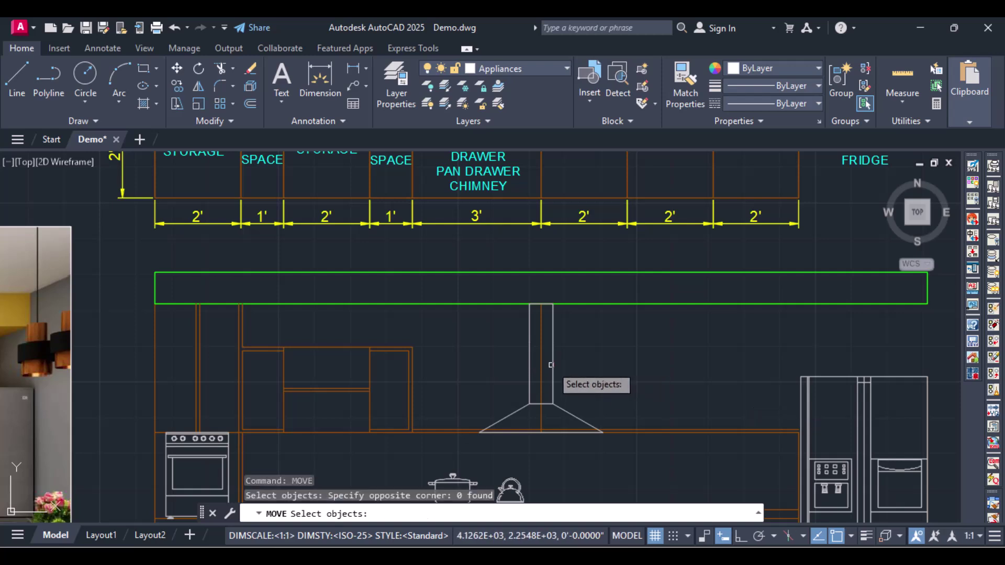
left_click(551, 365)
key("Return")
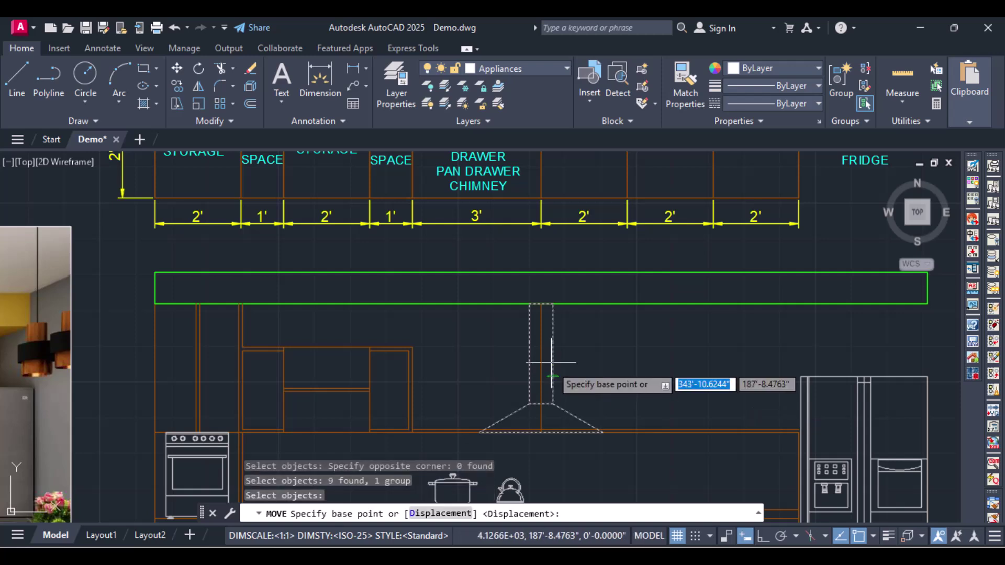
left_click(541, 303)
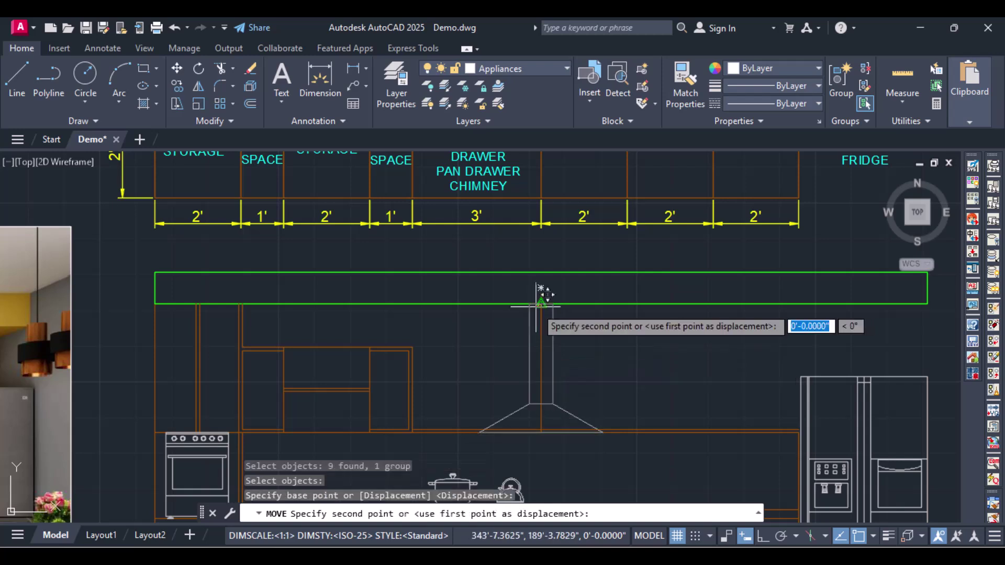
left_click(478, 304)
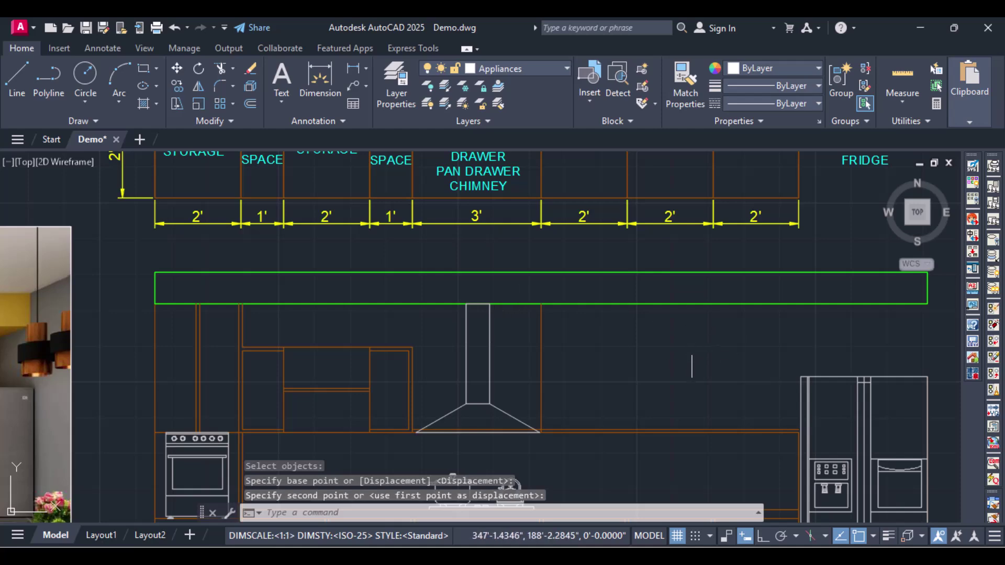
Trim the vertical cabinet line at the fridge-side edge of the 3' chimney bay, between the green band and the backsplash.
type("tr")
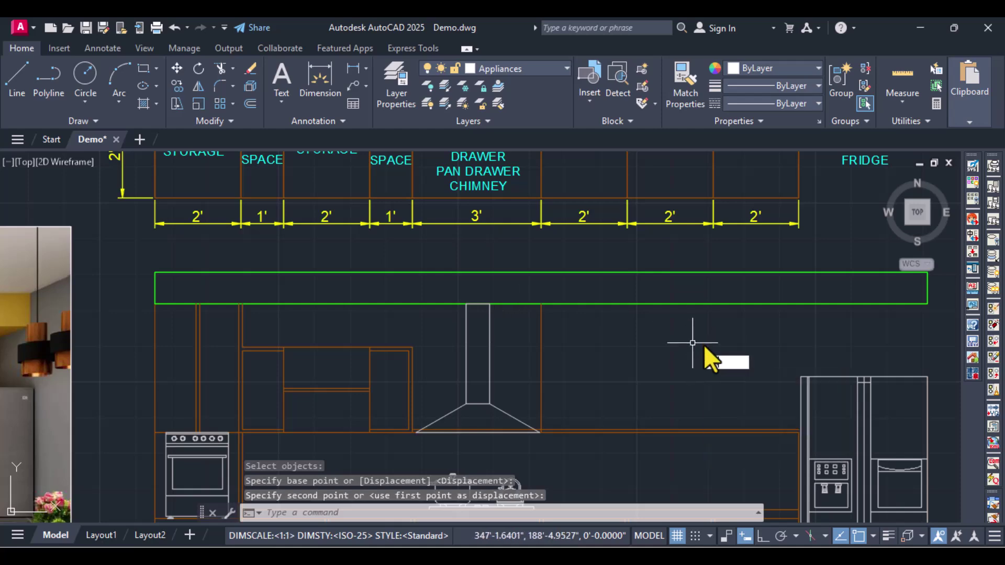
key("Return")
scroll(723, 368, "down", 6)
scroll(723, 368, "up", 8)
scroll(723, 368, "down", 2)
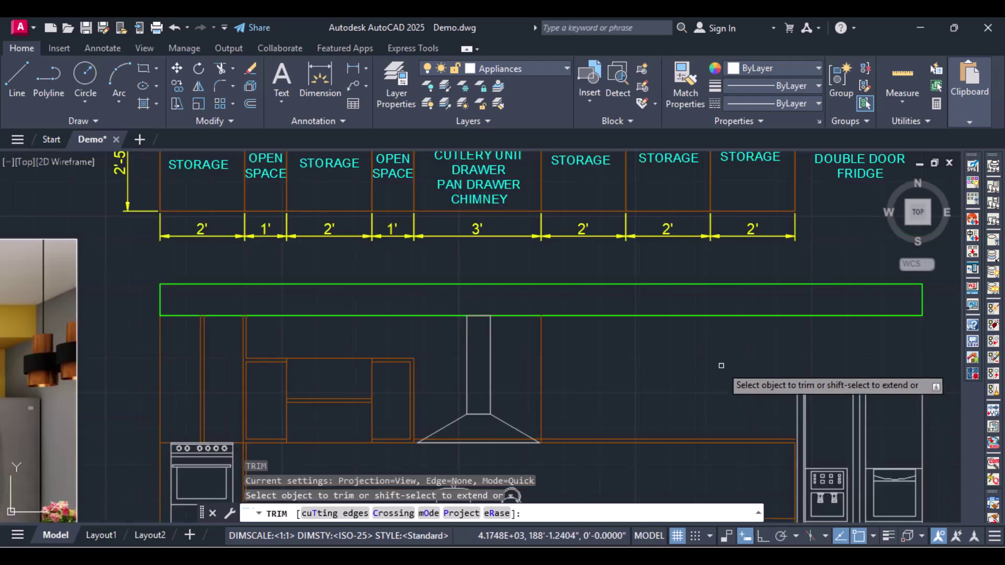
left_click(540, 351)
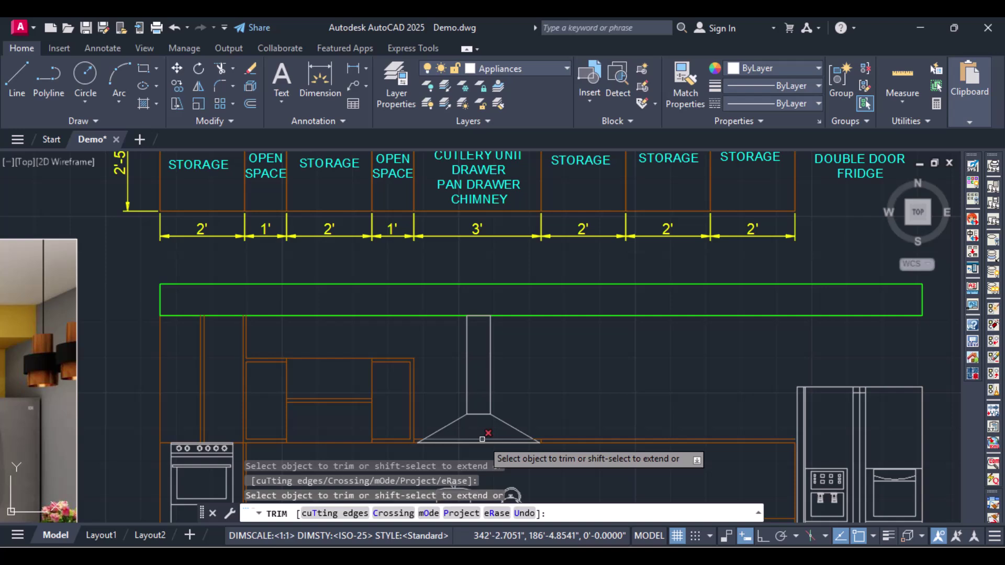
Trim the leftover horizontal stub, upper horizontal line and short vertical stub beside the chimney hood's two lower corners.
scroll(429, 436, "up", 4)
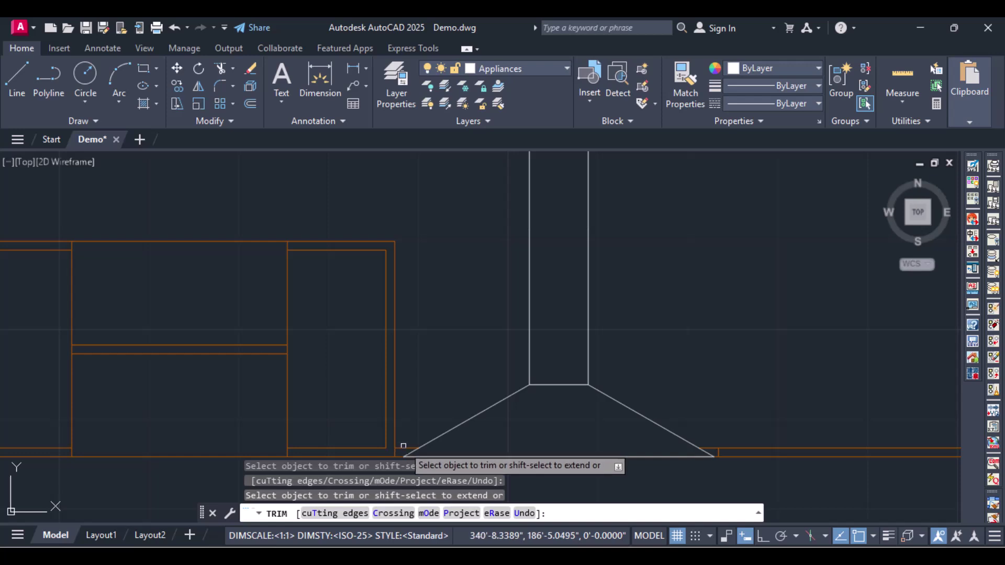
left_click_drag(402, 444, 458, 426)
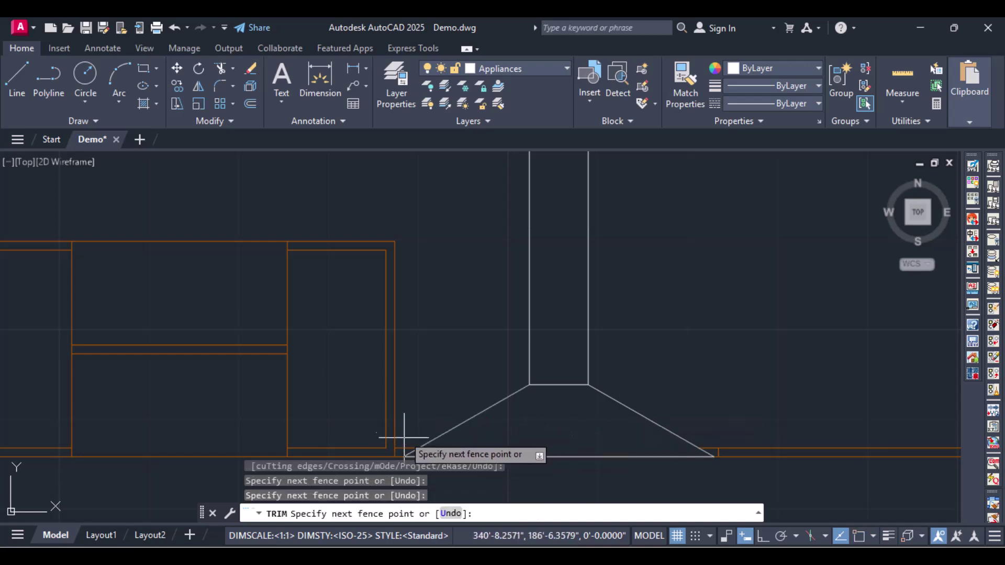
key("Return")
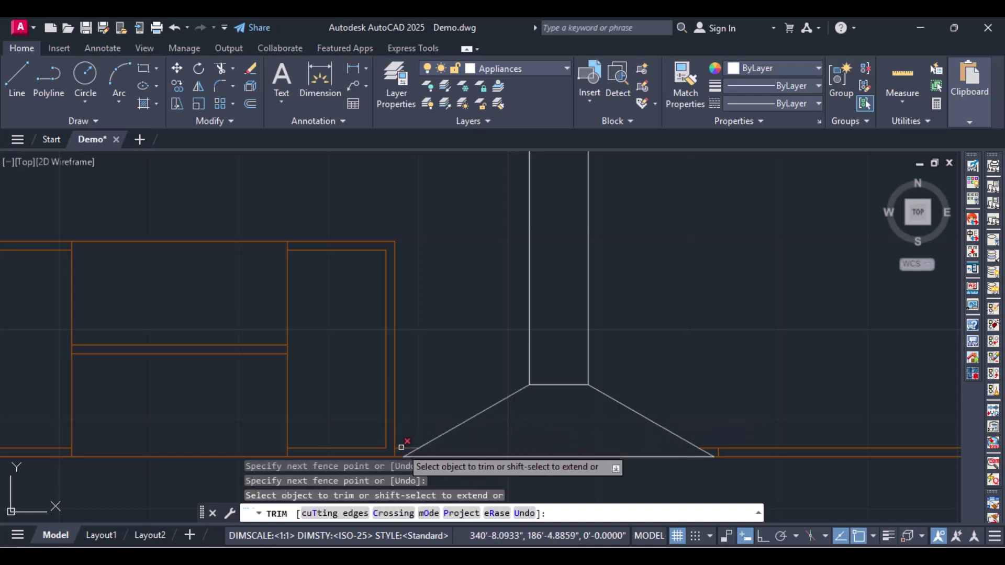
left_click(730, 448)
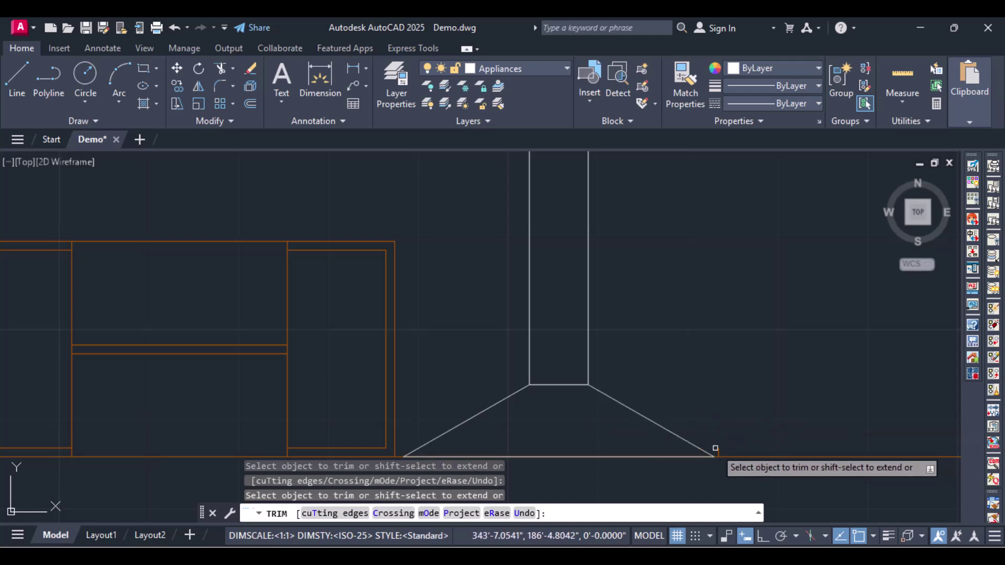
left_click(718, 450)
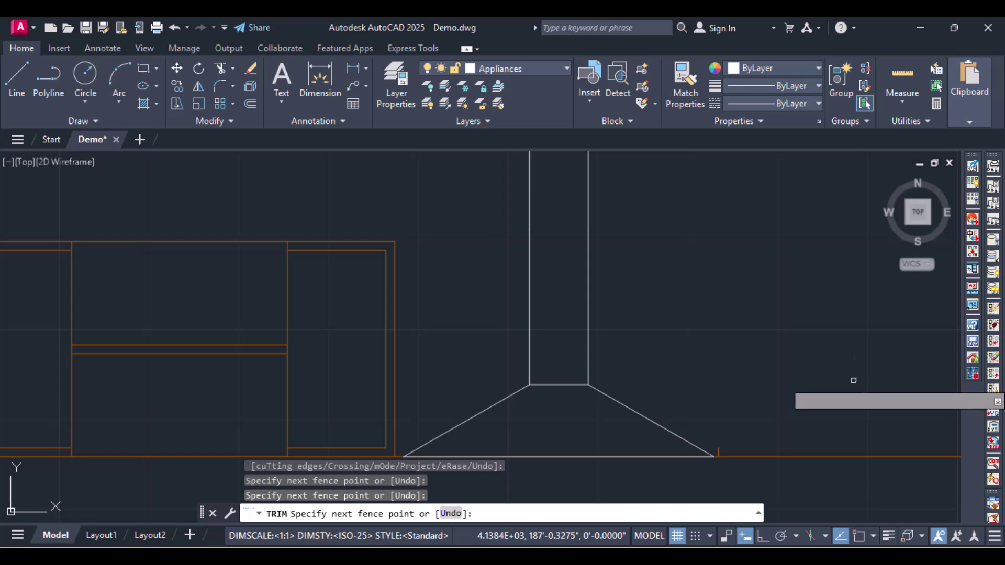
key("Return")
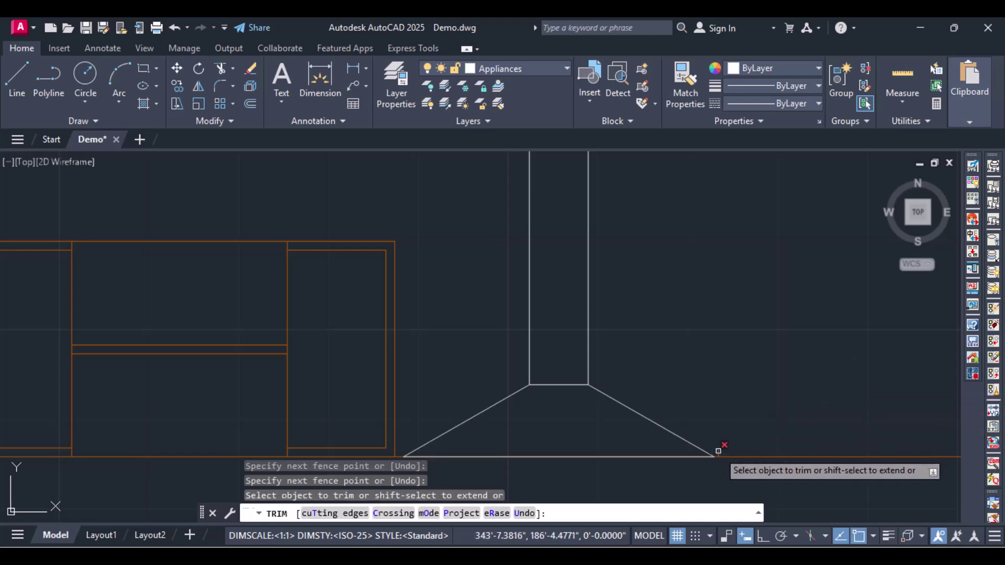
left_click(717, 451)
scroll(793, 397, "down", 3)
scroll(792, 396, "up", 1)
scroll(792, 369, "down", 1)
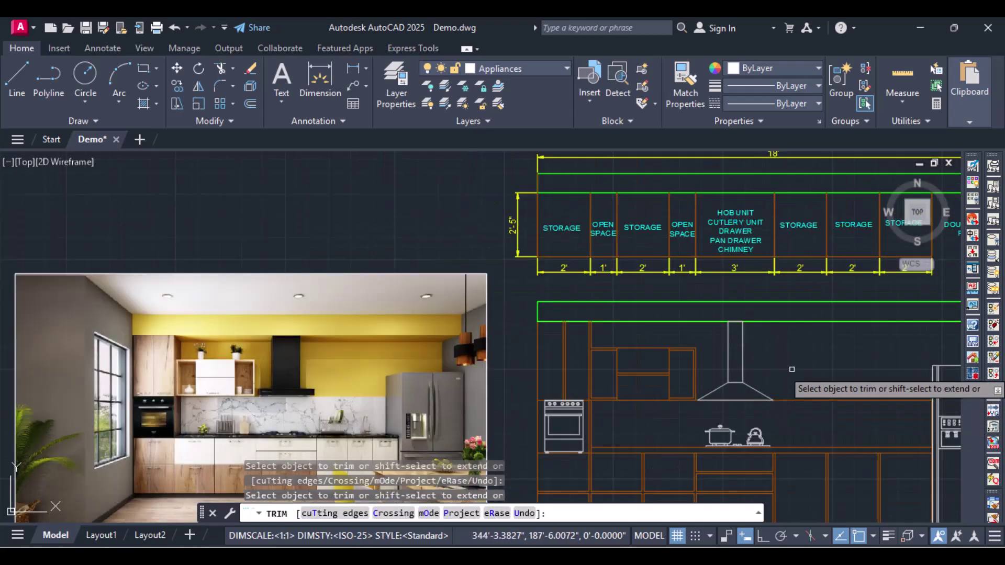
mouse_move(792, 367)
middle_mouse_down()
mouse_move(673, 314)
mouse_move(545, 319)
middle_mouse_up()
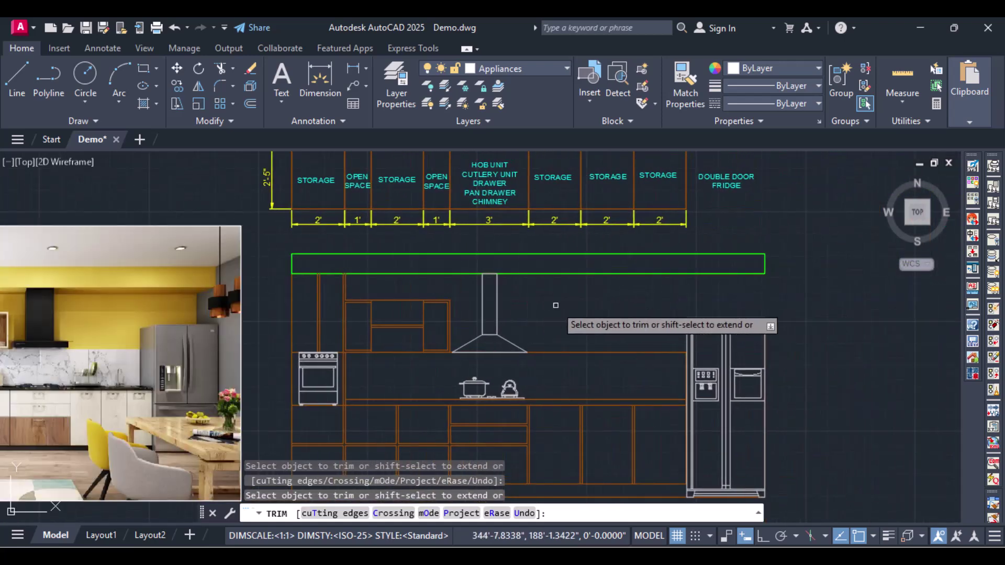
scroll(556, 306, "down", 2)
middle_click_drag(806, 428, 649, 428)
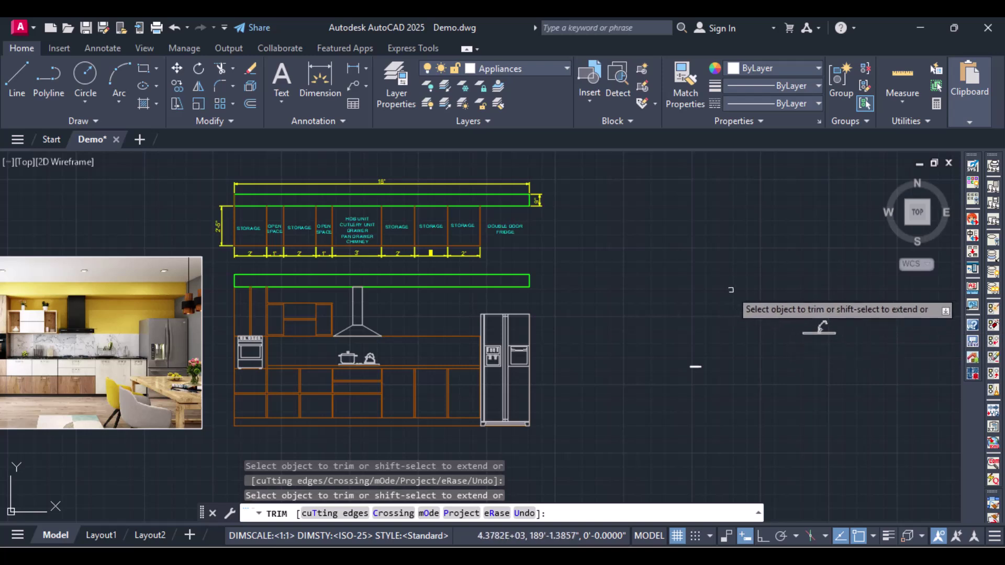
key("Escape")
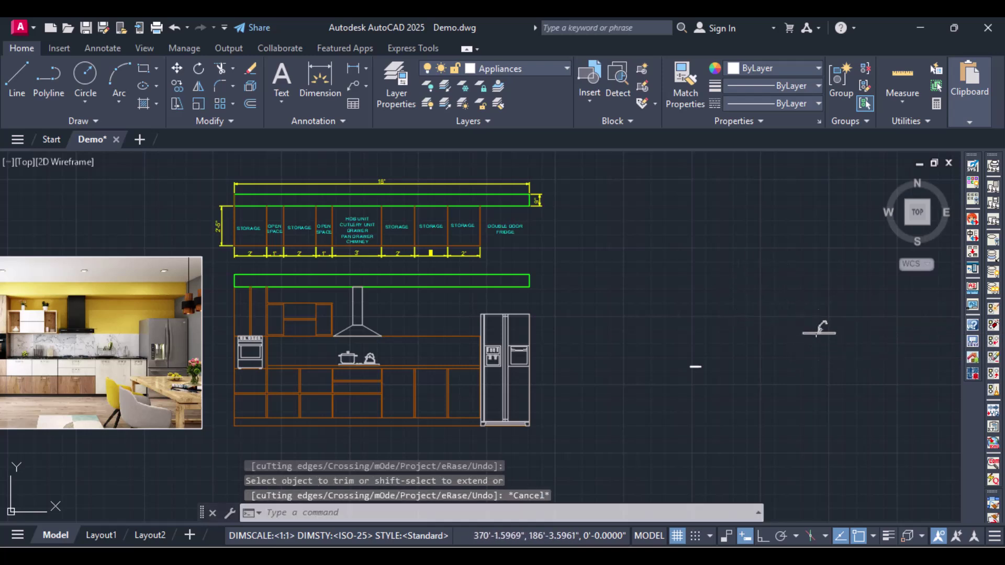
Move the sink group by its base's lower-left corner to just above the countertop, over the last 2' cabinet beside the fridge.
left_click(819, 333)
key("Escape")
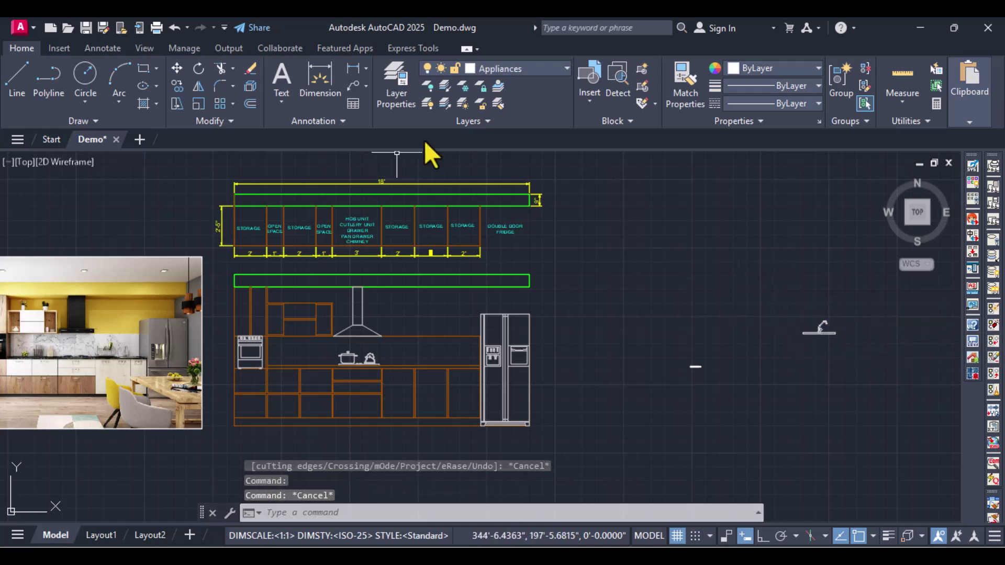
type("move")
key("Return")
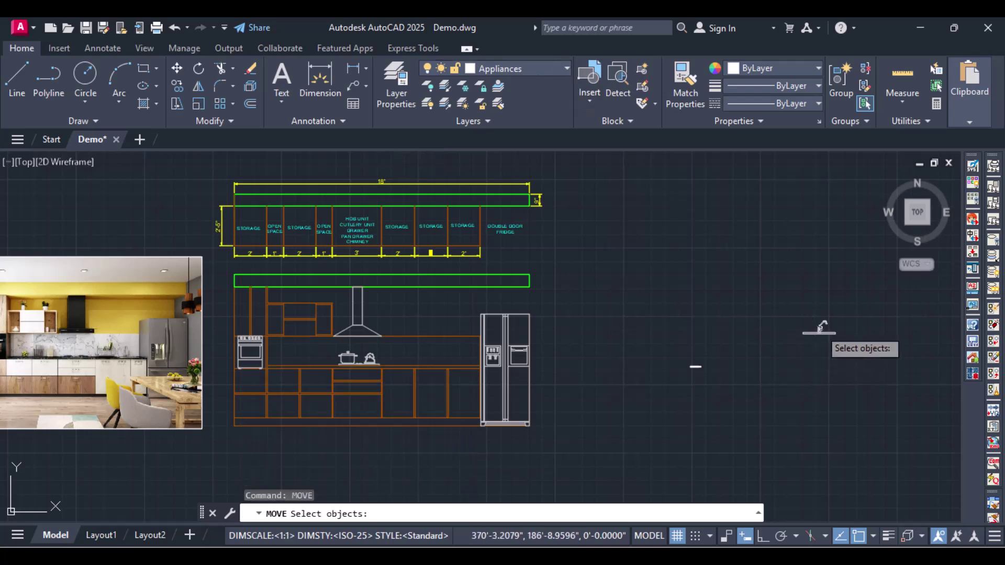
left_click(819, 328)
key("Return")
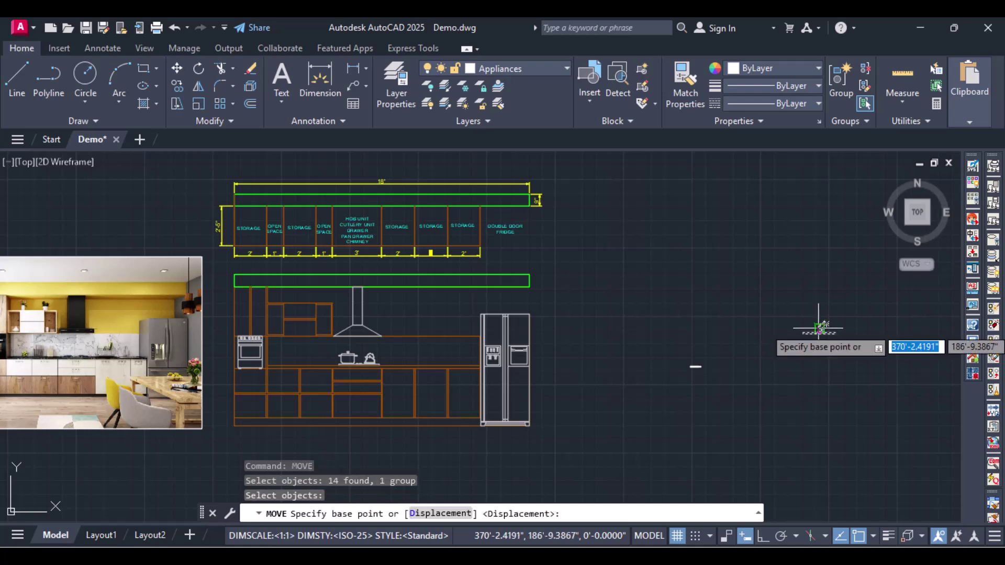
scroll(820, 329, "up", 8)
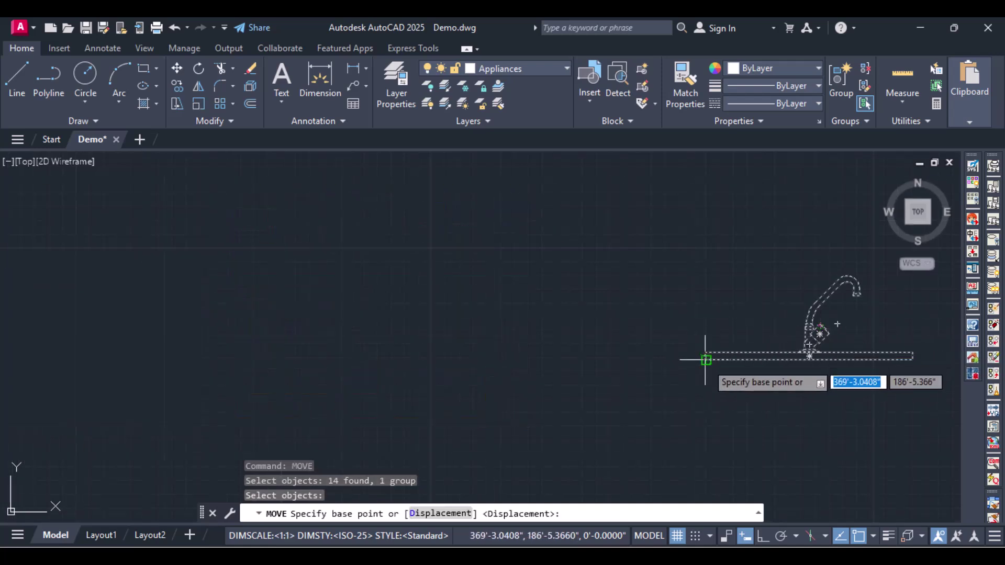
left_click(706, 359)
scroll(449, 394, "down", 8)
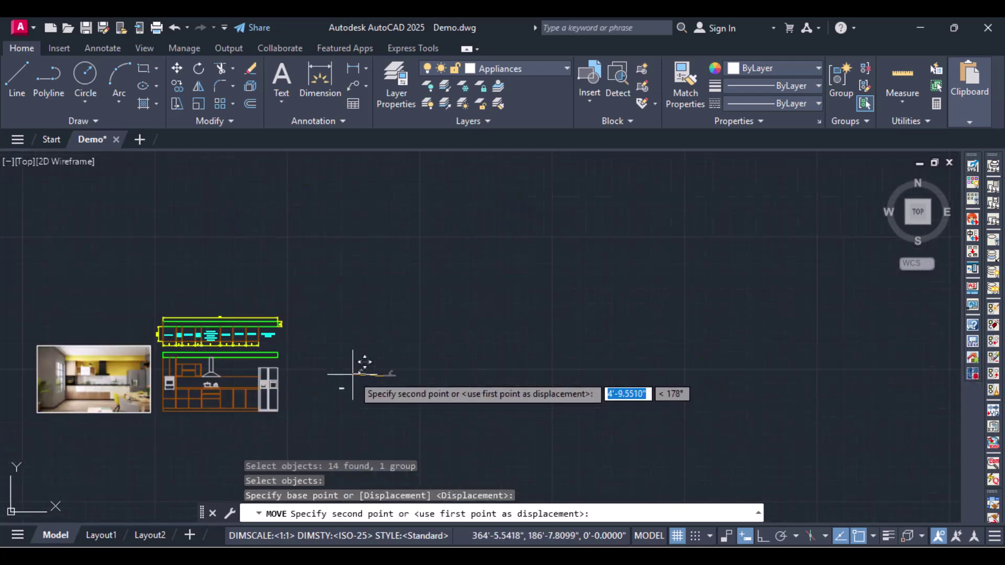
scroll(210, 372, "up", 10)
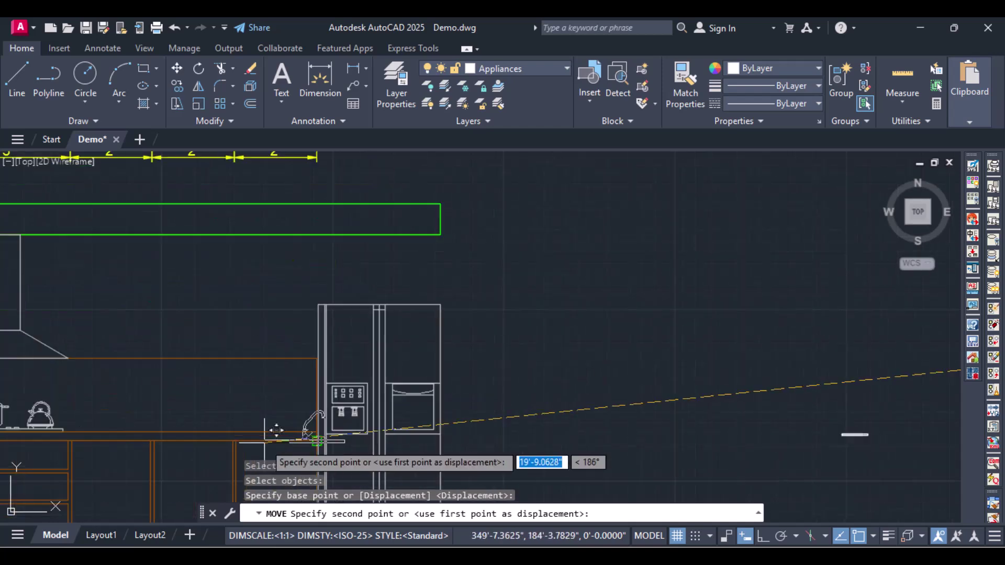
scroll(213, 429, "up", 2)
middle_click_drag(213, 430, 462, 334)
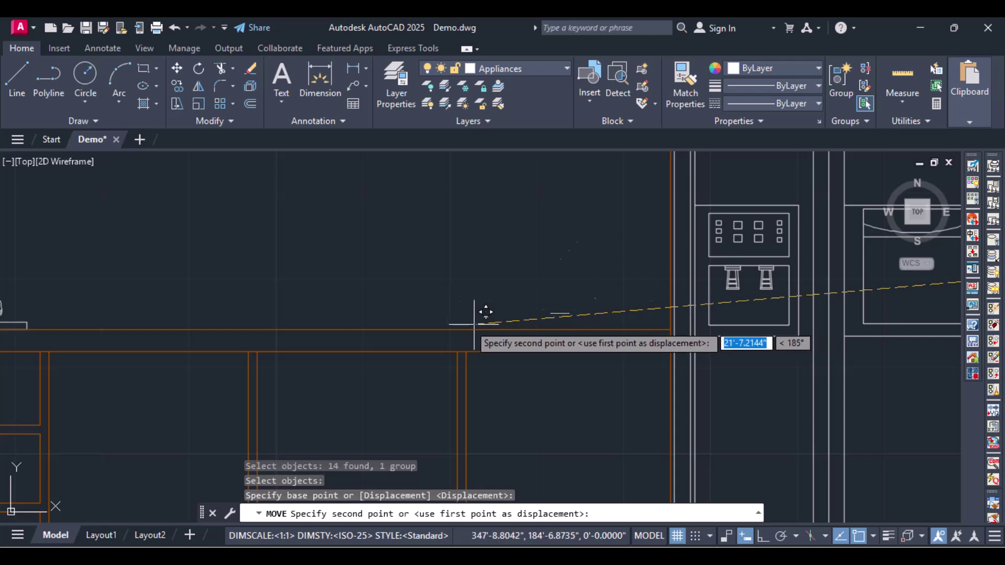
left_click(476, 292)
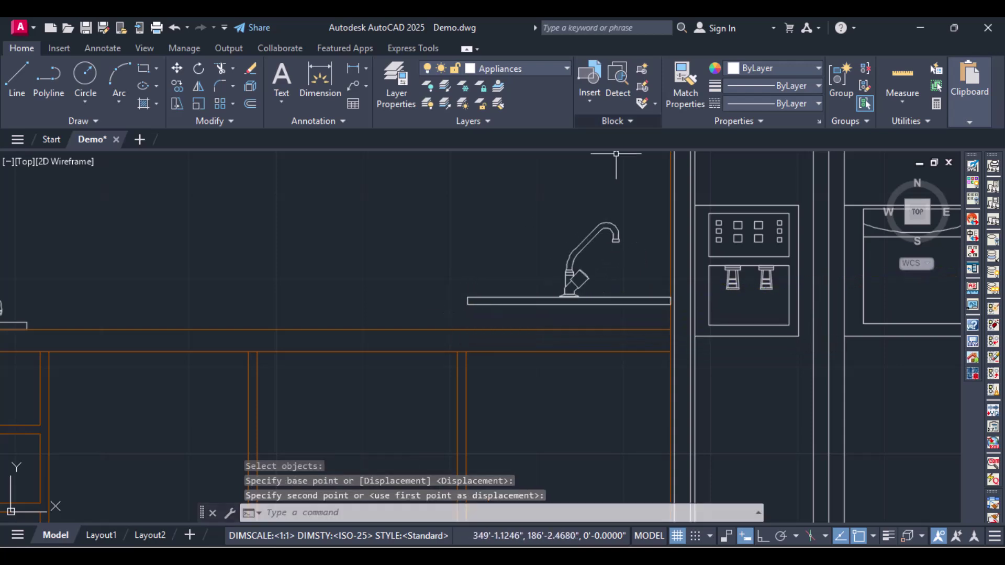
Move the sink by its base's bottom midpoint perpendicularly down onto the countertop's top edge.
type("move")
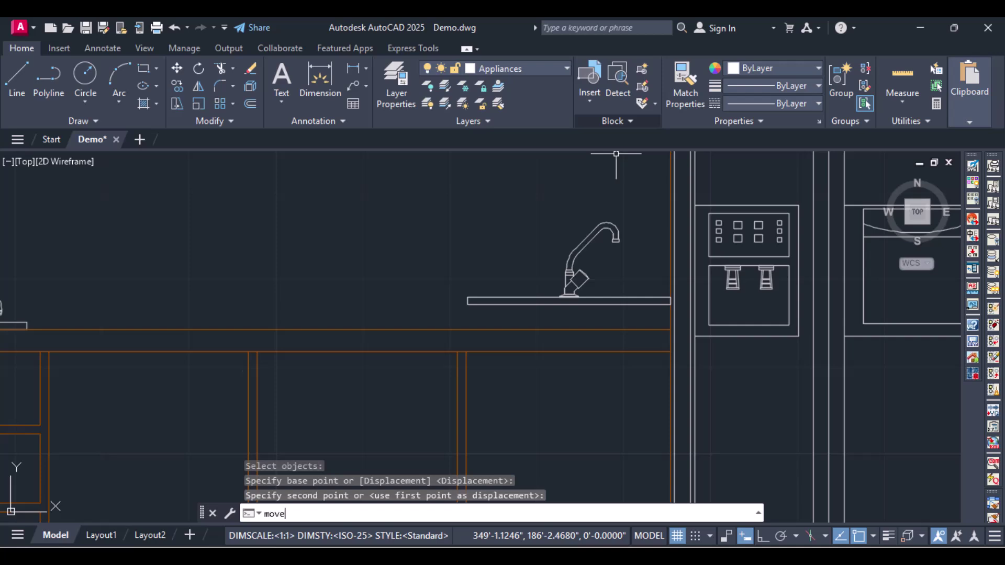
key("Return")
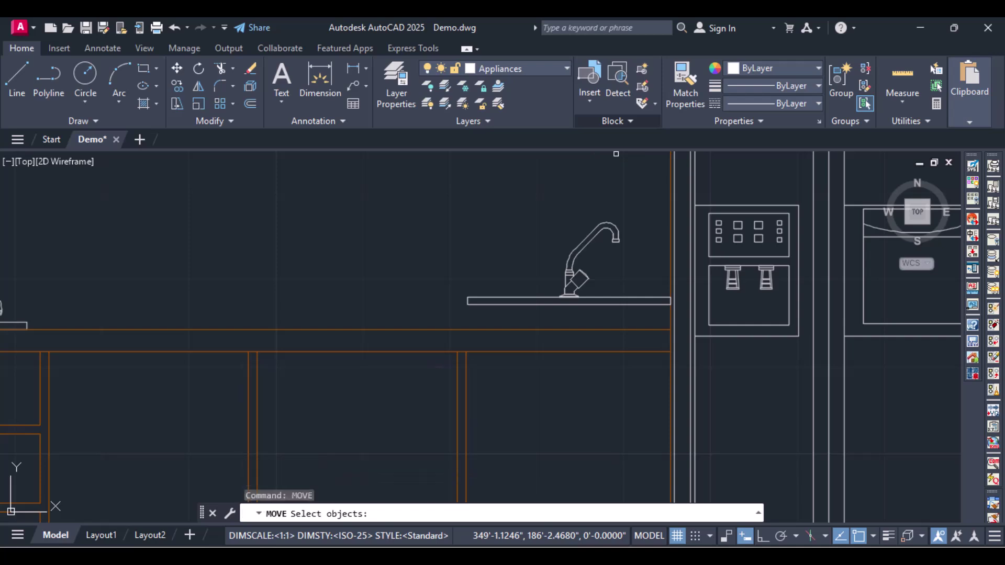
left_click(622, 306)
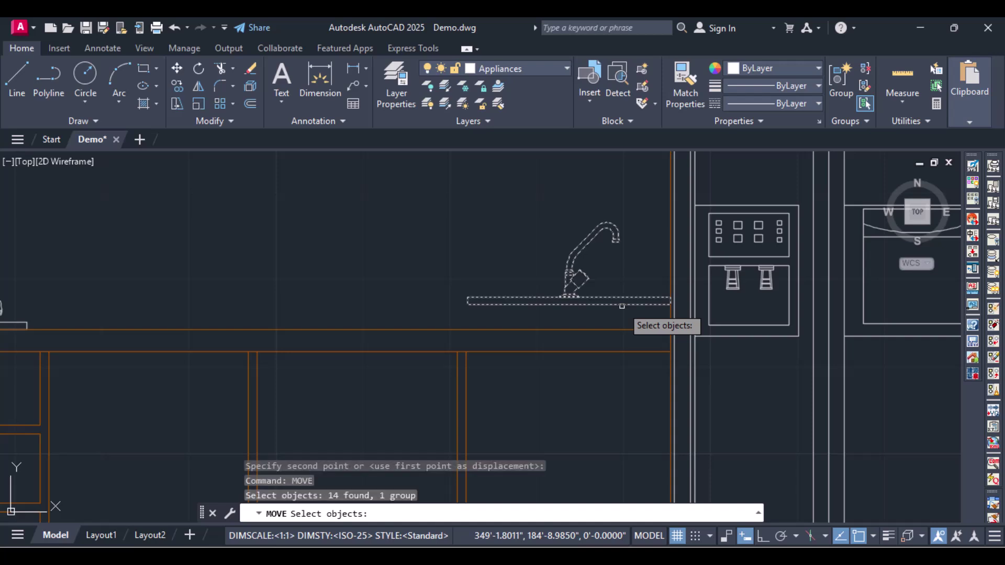
key("Return")
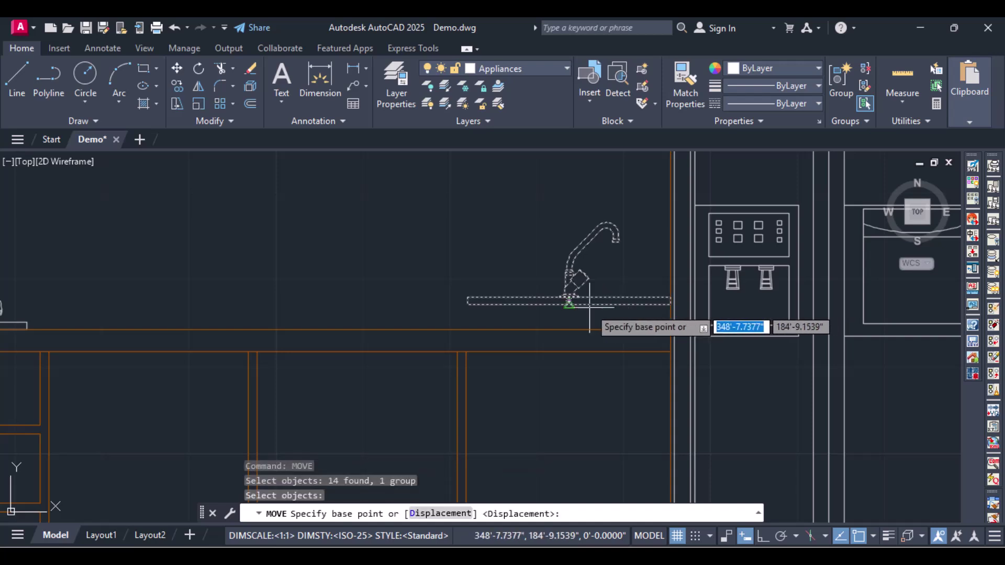
left_click(569, 304)
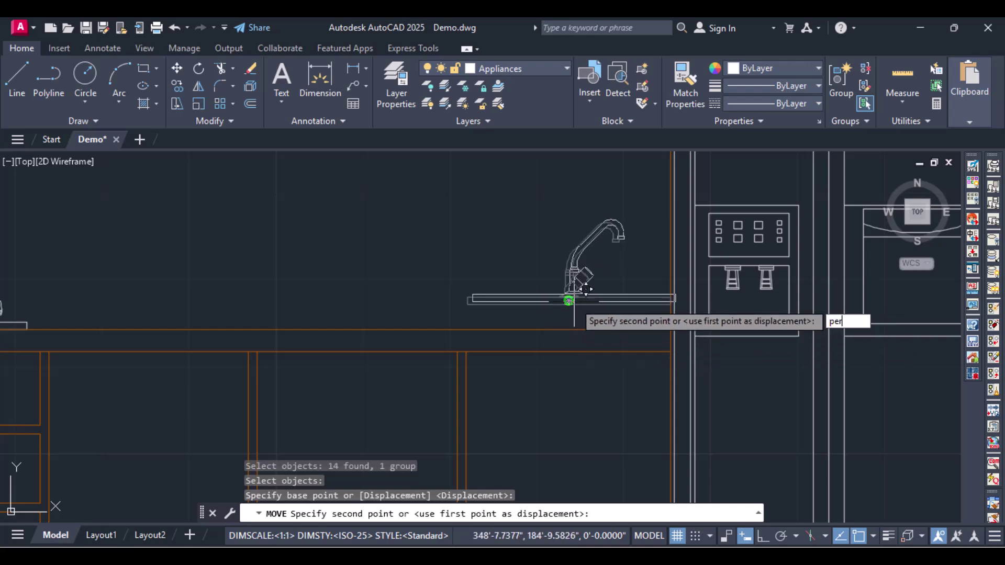
type("per")
key("Return")
left_click(574, 331)
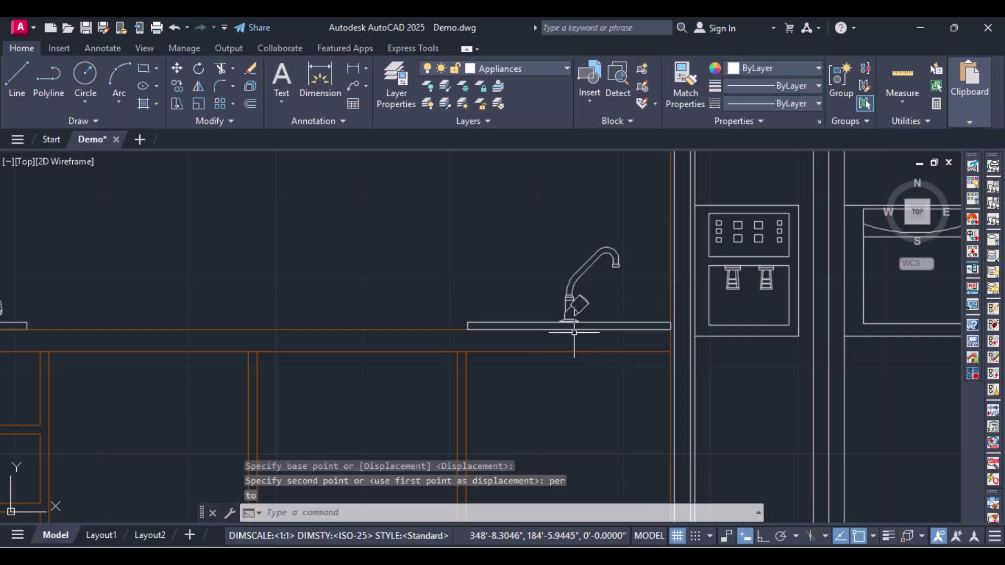
scroll(506, 271, "down", 2)
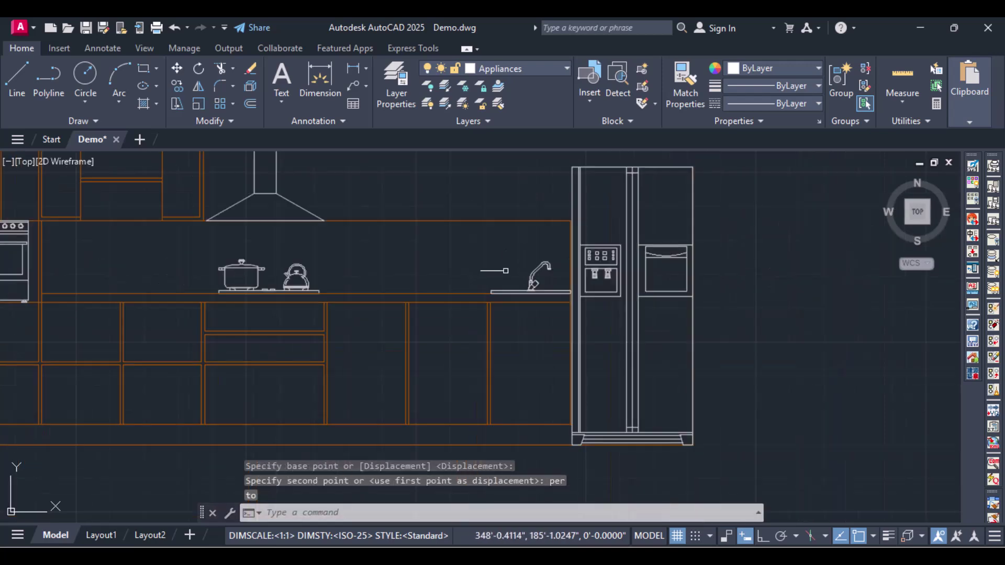
Examine the cabinet handles in the reference photo, the finished appliance layout, and the small handle drawing beside the elevation.
scroll(272, 268, "down", 4)
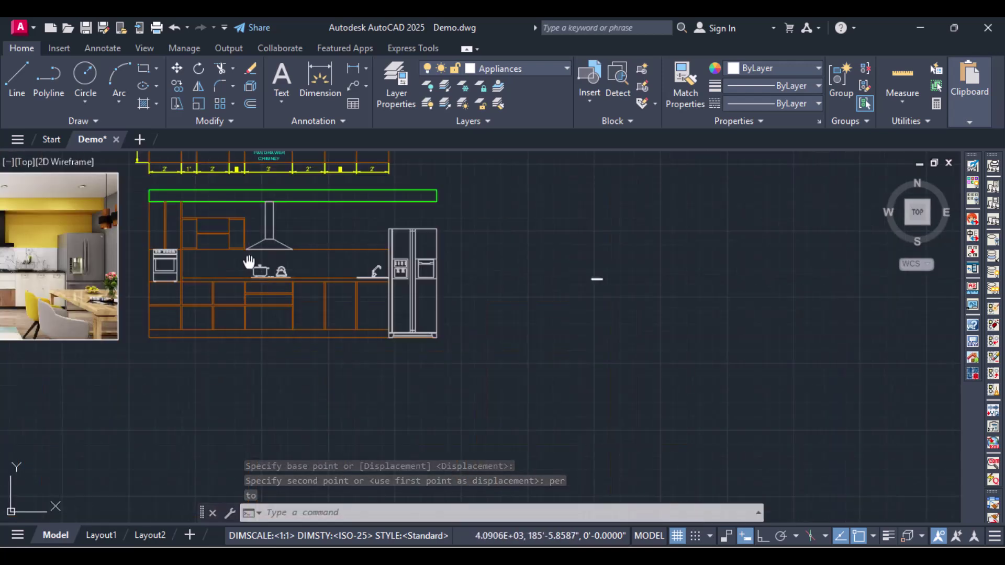
middle_click_drag(249, 265, 388, 268)
scroll(105, 277, "up", 6)
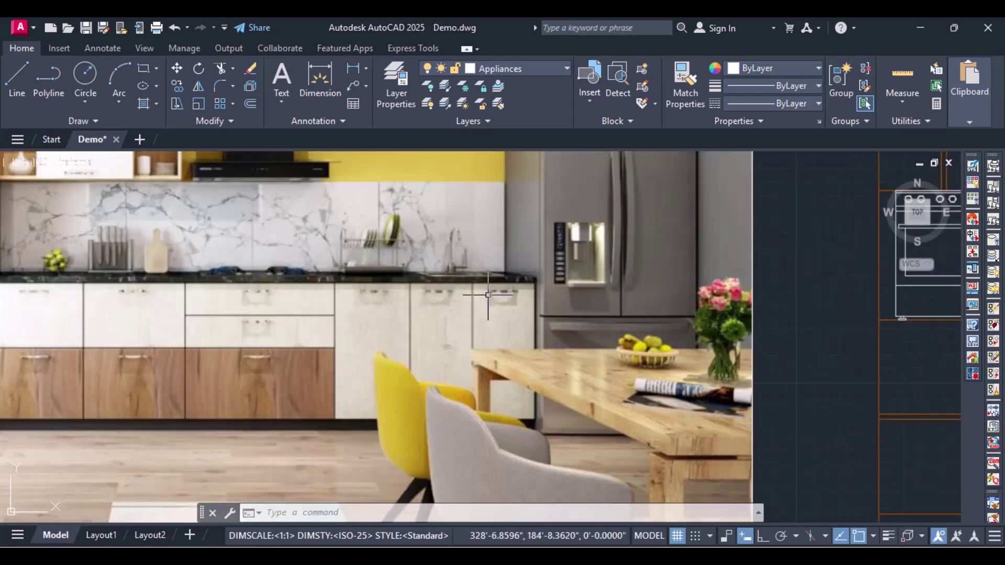
scroll(488, 295, "down", 5)
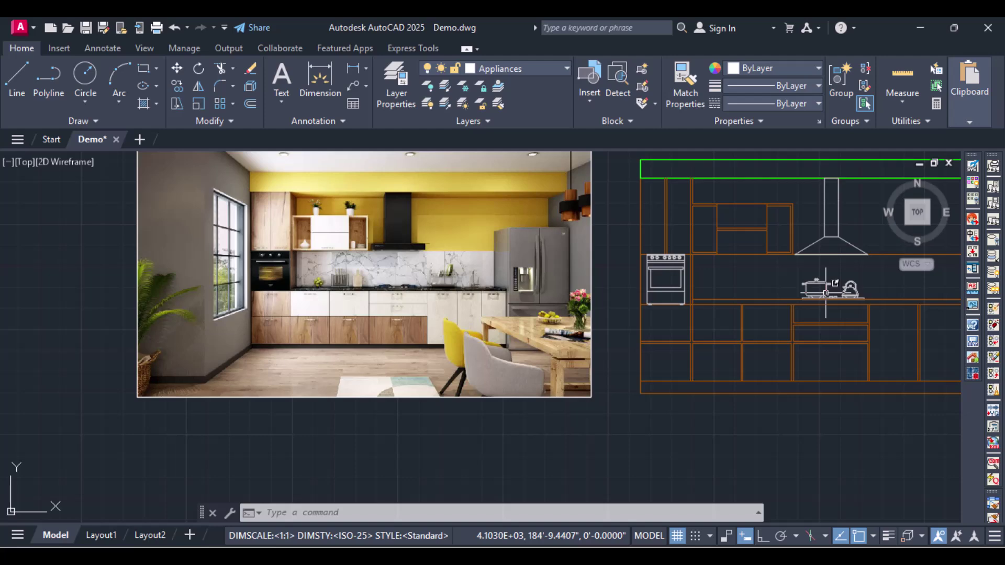
middle_click_drag(770, 281, 757, 287)
middle_click(757, 287)
middle_click(757, 287)
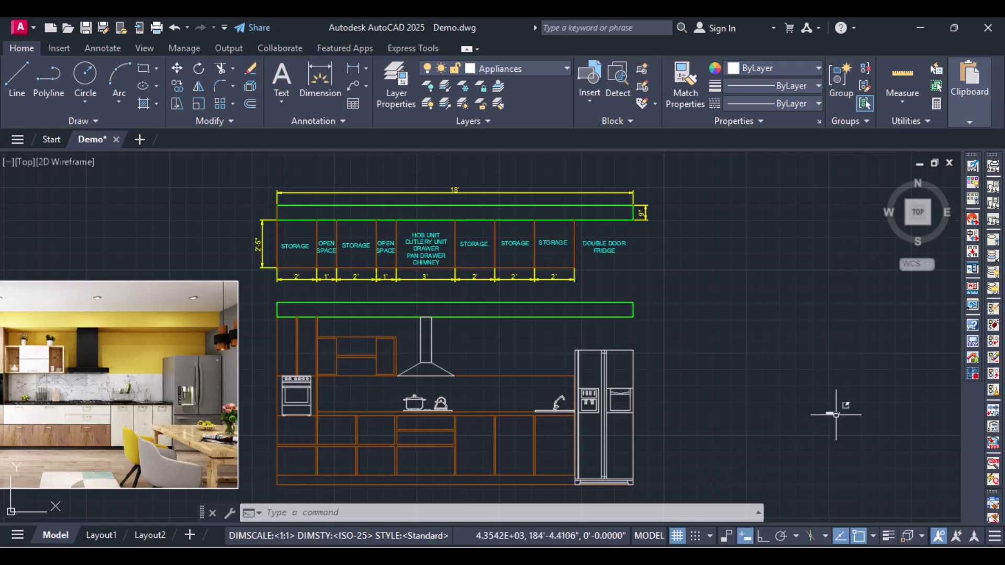
scroll(836, 414, "up", 8)
left_click(762, 393)
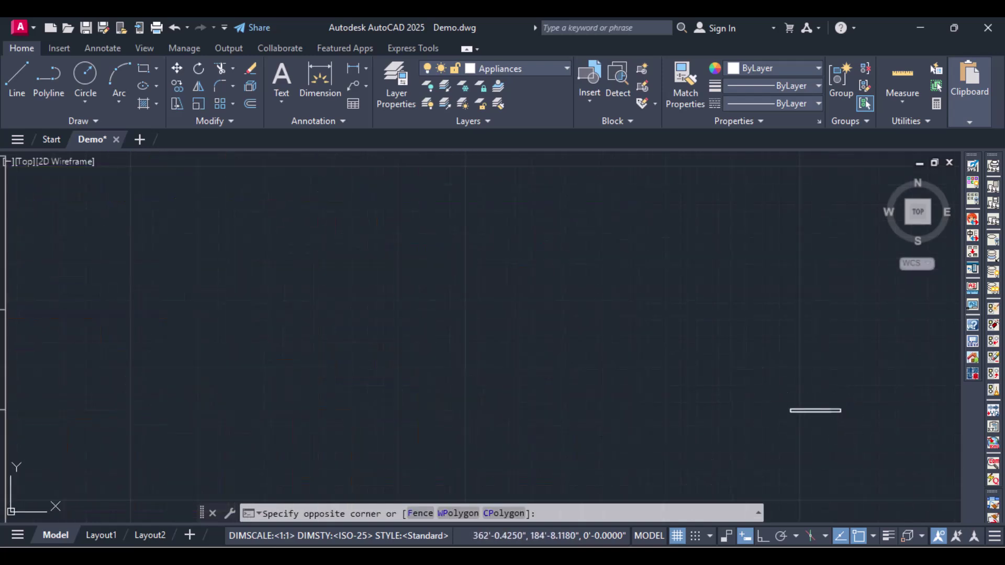
key("Escape")
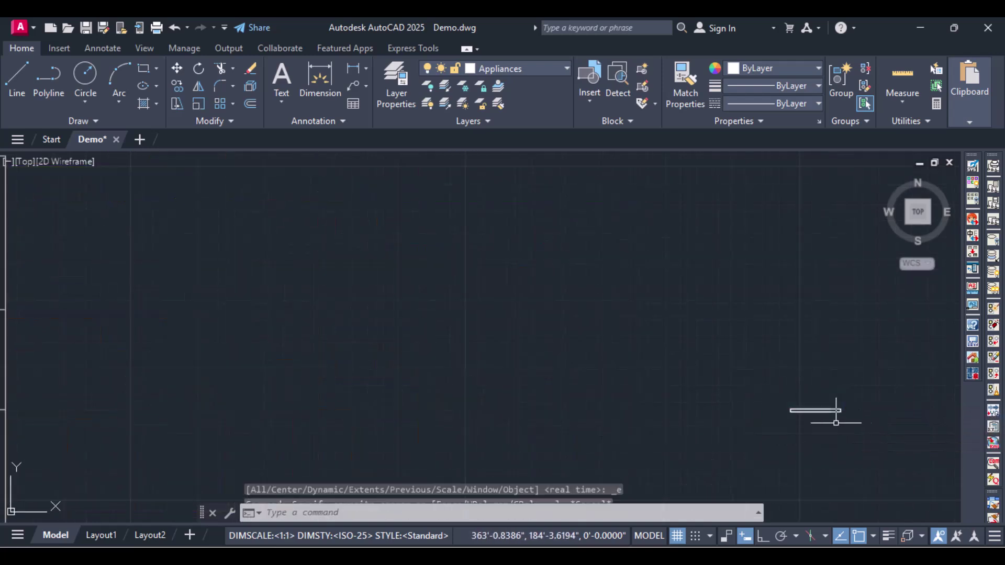
key("Escape")
scroll(557, 428, "down", 6)
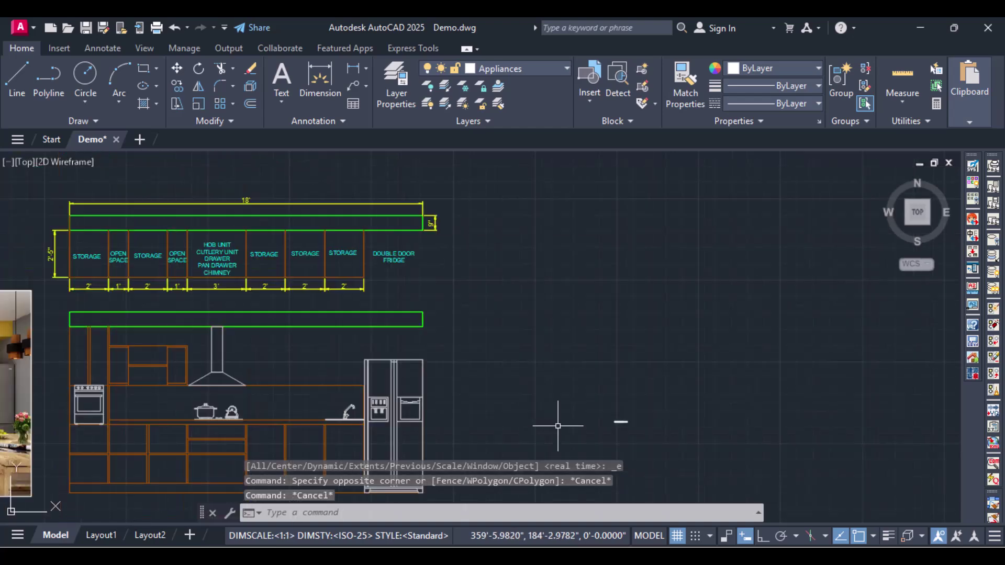
Offset the countertop's bottom edge 1" downward across the base cabinets.
middle_click_drag(27, 386, 270, 309)
scroll(270, 309, "up", 3)
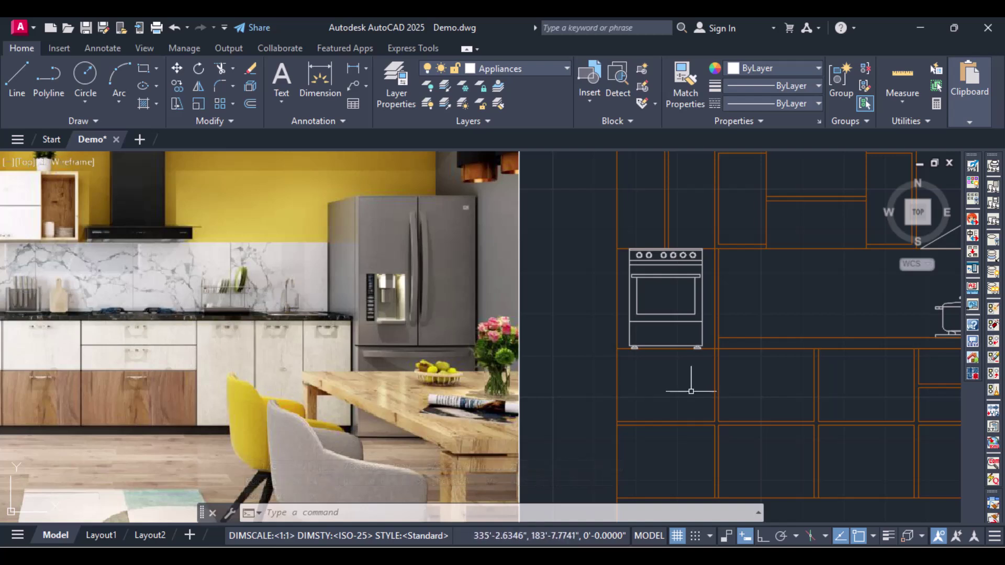
middle_click_drag(796, 375, 199, 388)
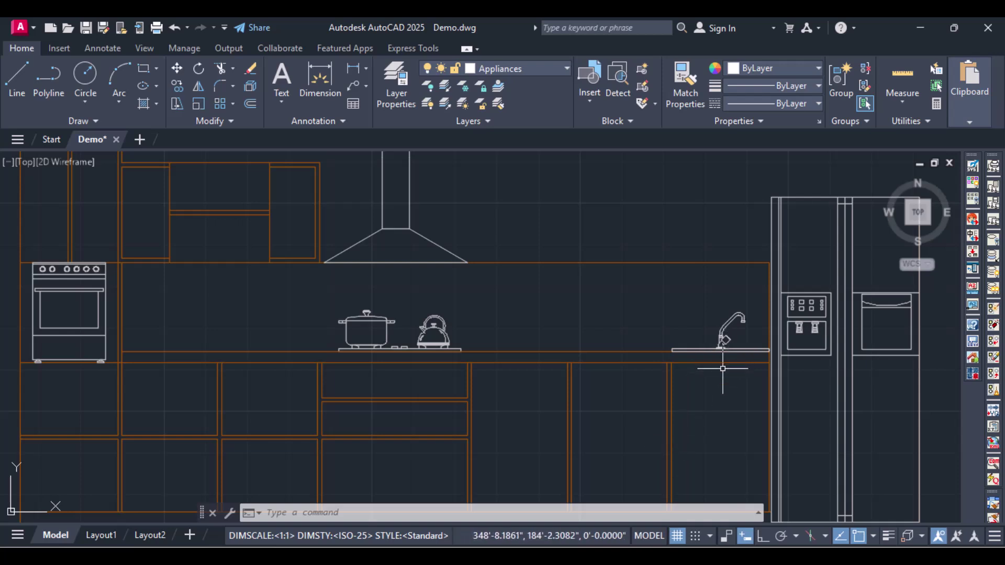
type("ffset")
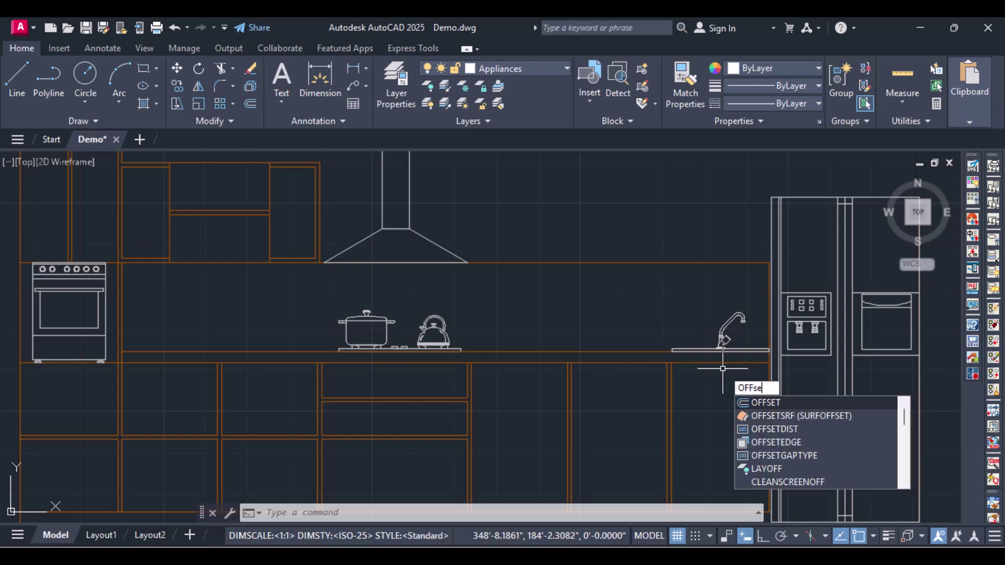
key("Return")
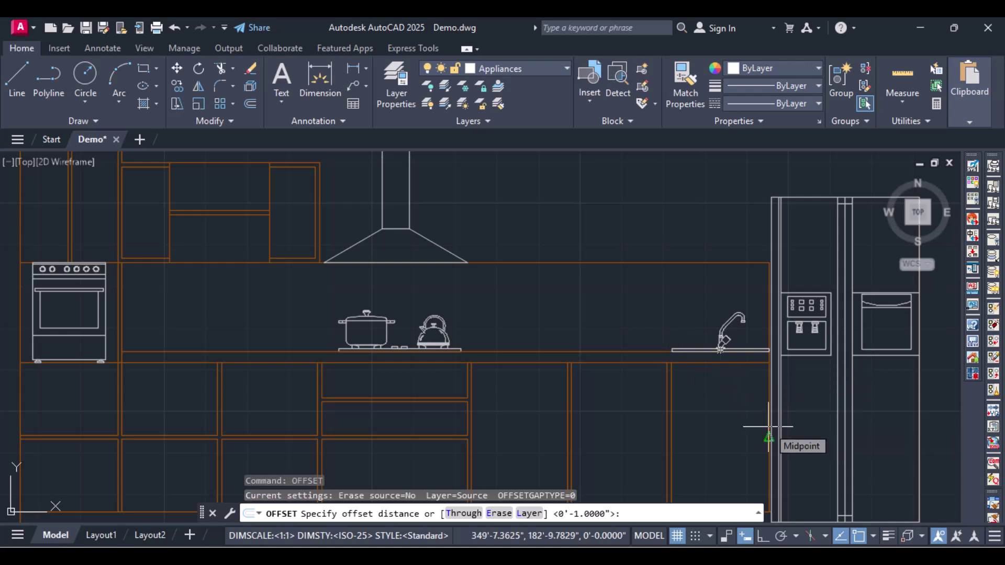
type("1")
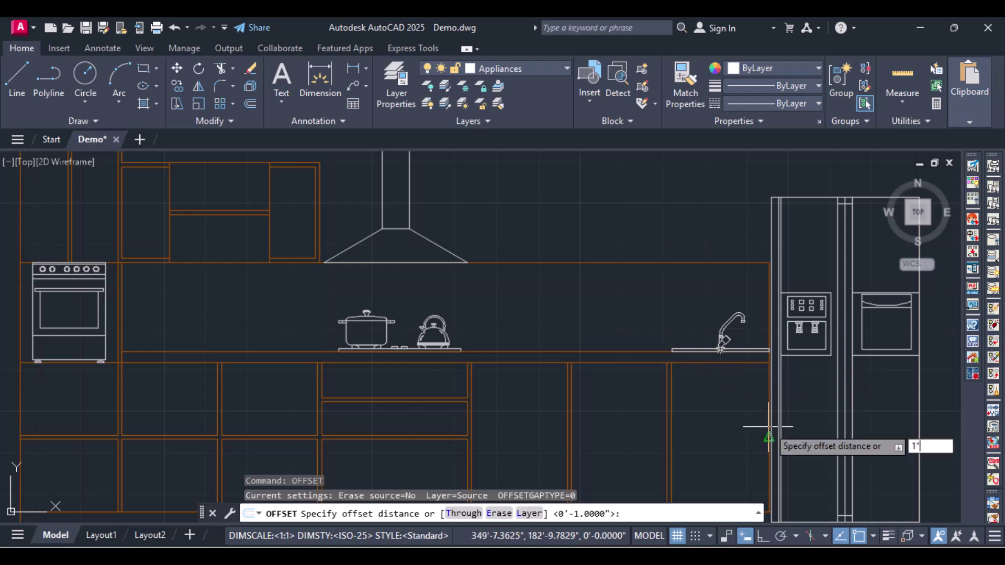
key("Return")
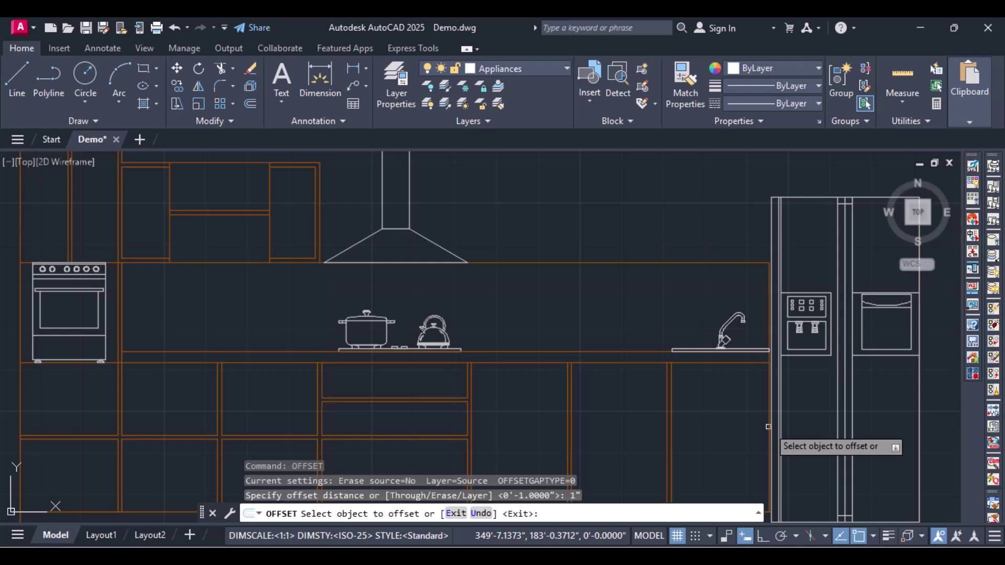
left_click(719, 362)
left_click(719, 372)
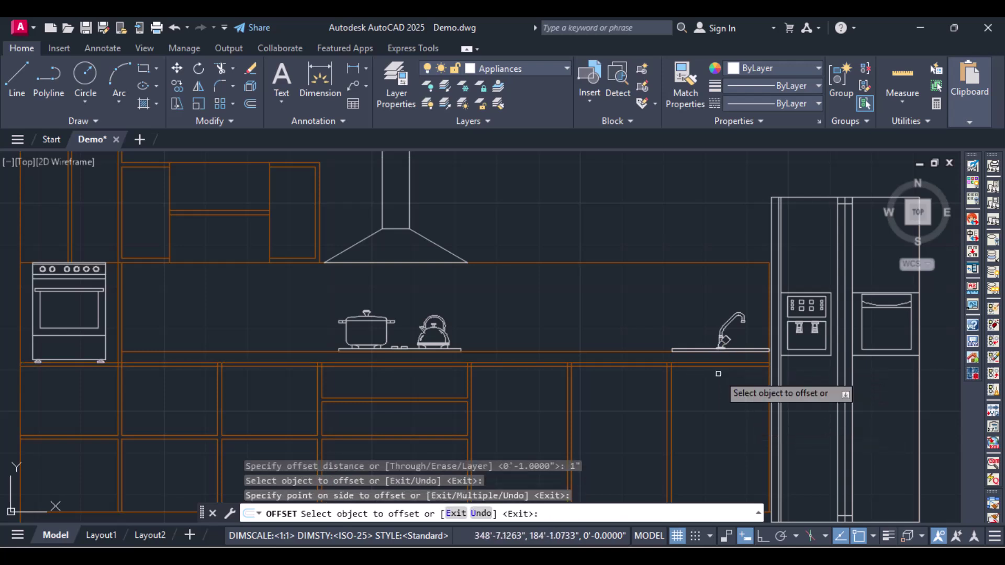
left_click(718, 374)
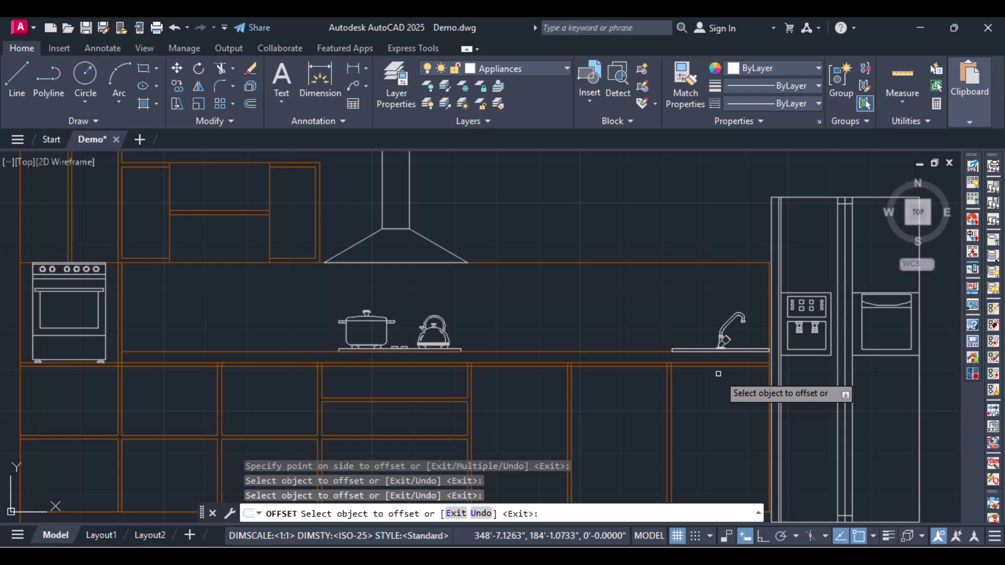
key("Return")
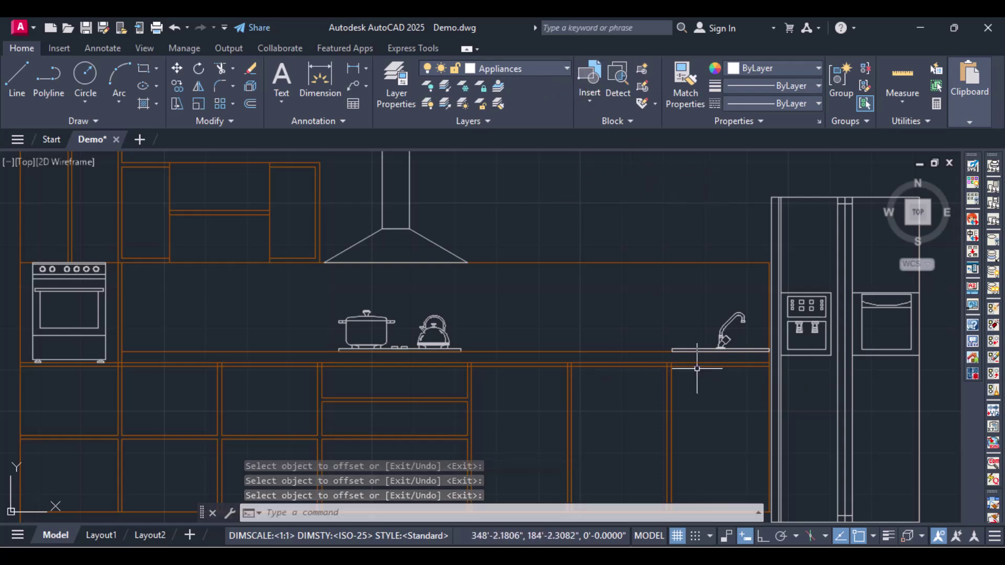
Copy the handle by its bottom midpoint to midway between the inner side lines of the sink cabinet, on the new offset line.
scroll(871, 420, "down", 4)
scroll(877, 422, "up", 2)
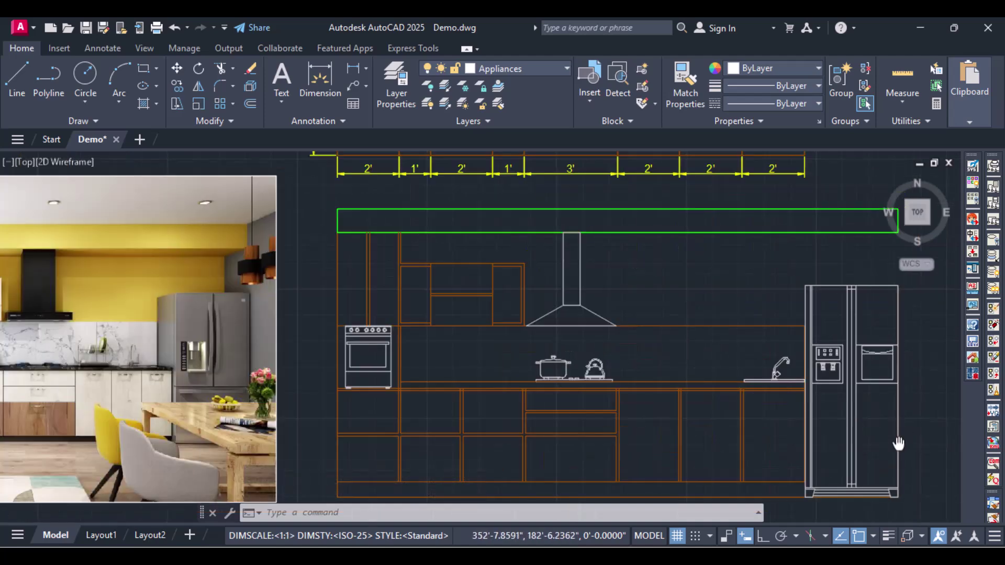
middle_click_drag(898, 444, 604, 451)
left_click(888, 376)
left_click(936, 410)
type("co")
key("Return")
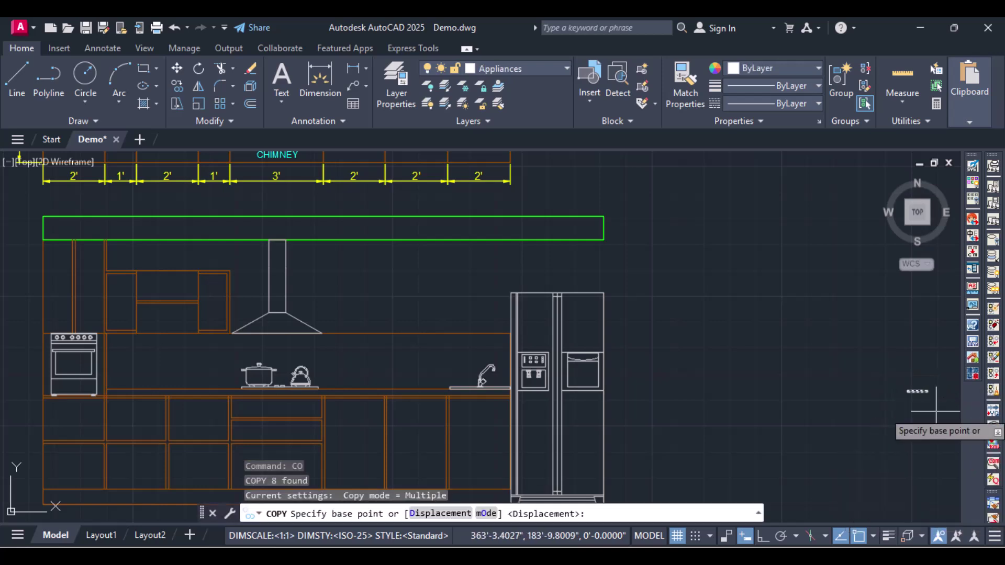
left_click(902, 390)
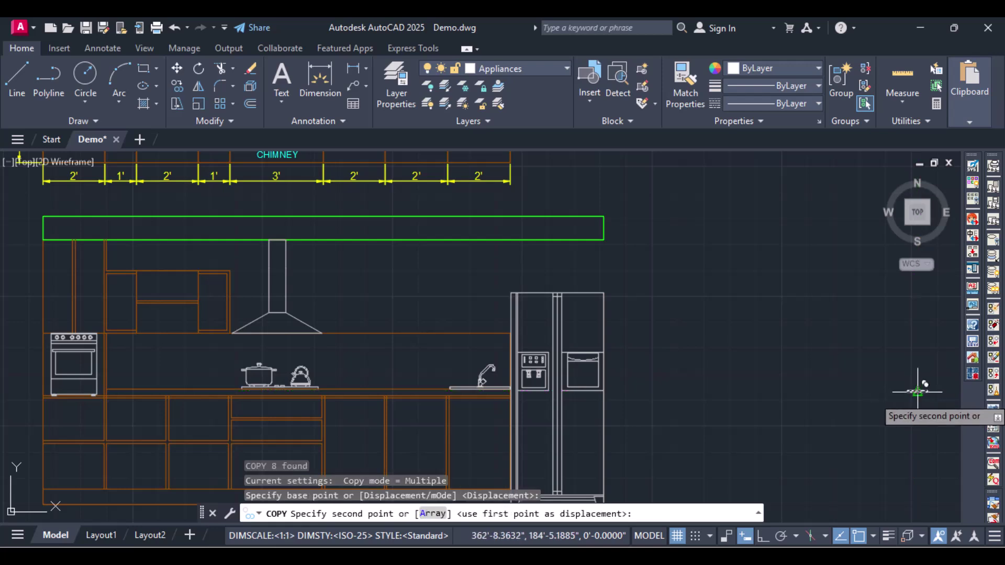
scroll(478, 433, "up", 4)
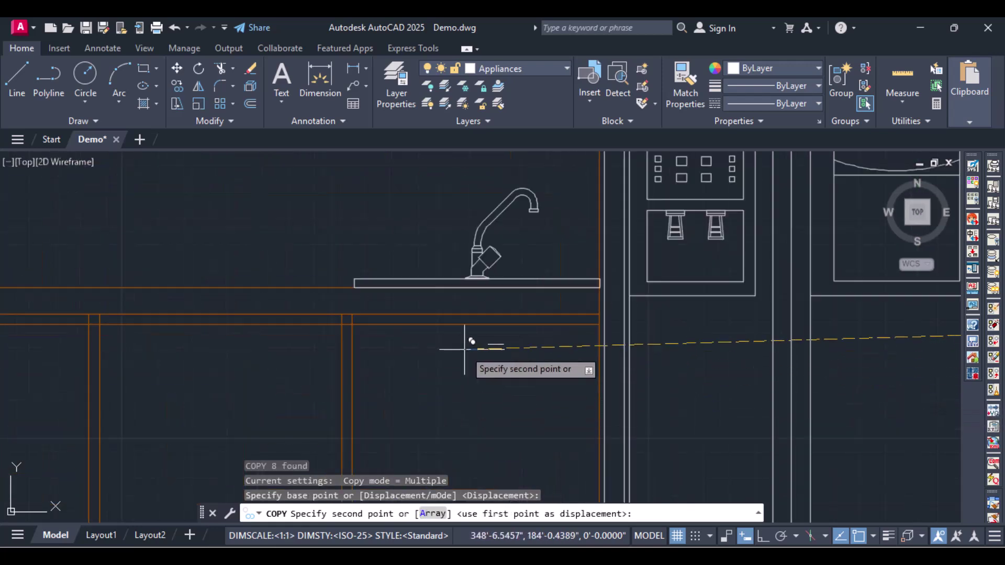
scroll(473, 342, "up", 2)
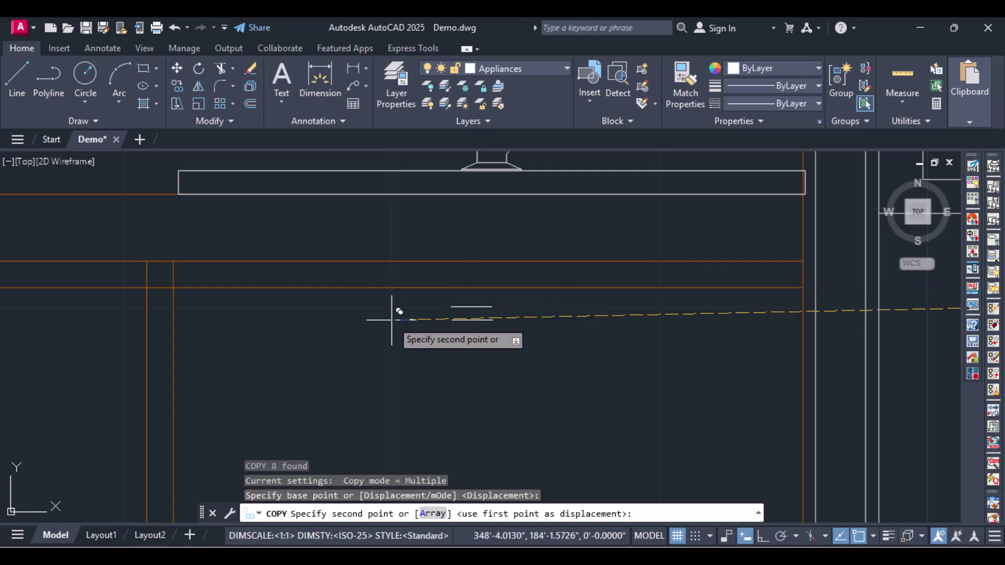
right_click(231, 332, "shift")
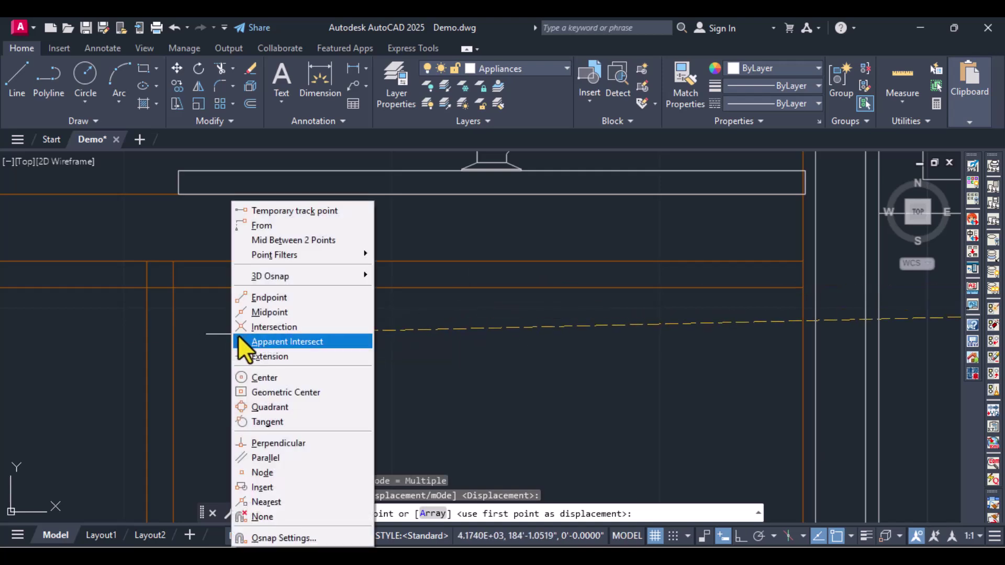
left_click(265, 241)
left_click(172, 288)
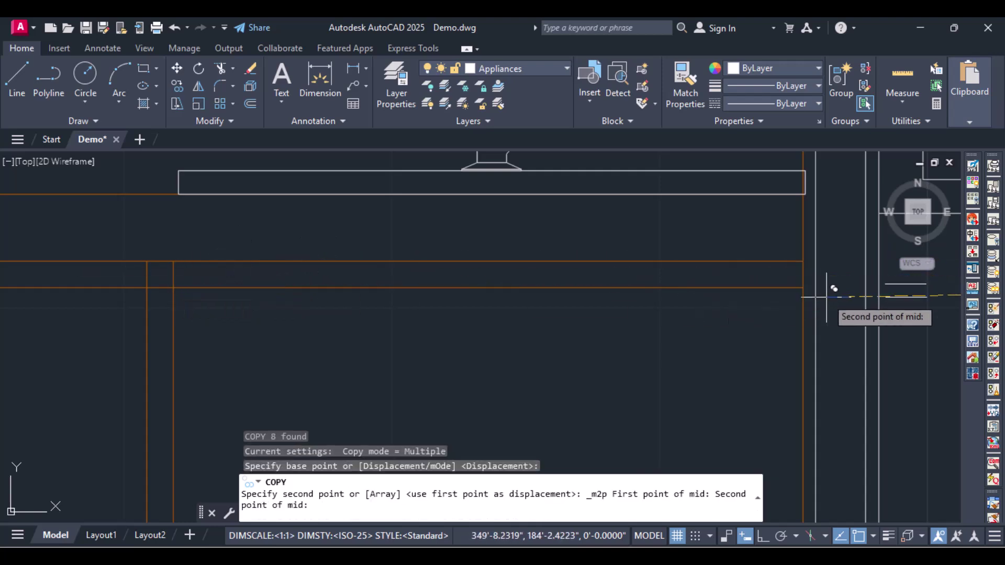
left_click(803, 287)
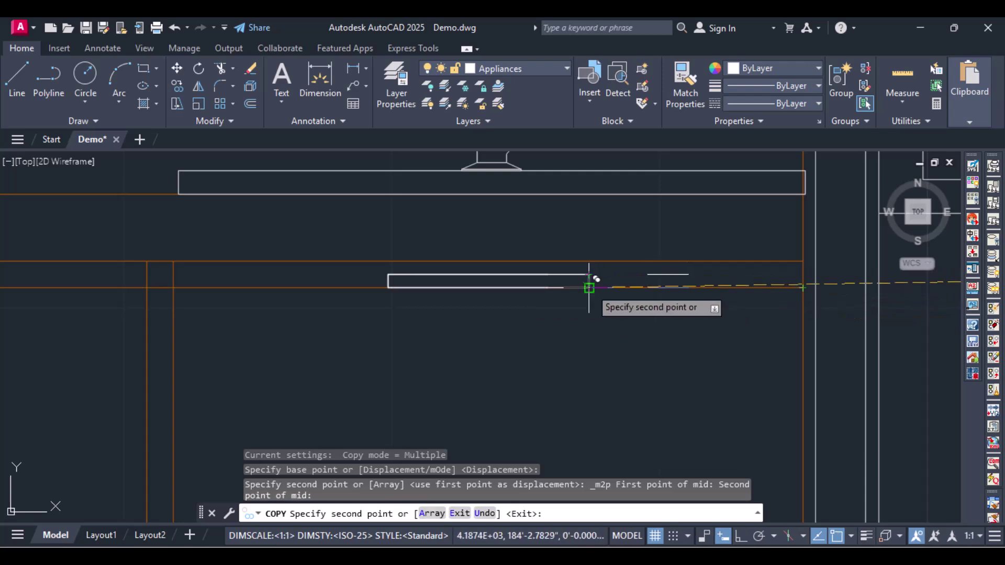
key("Return")
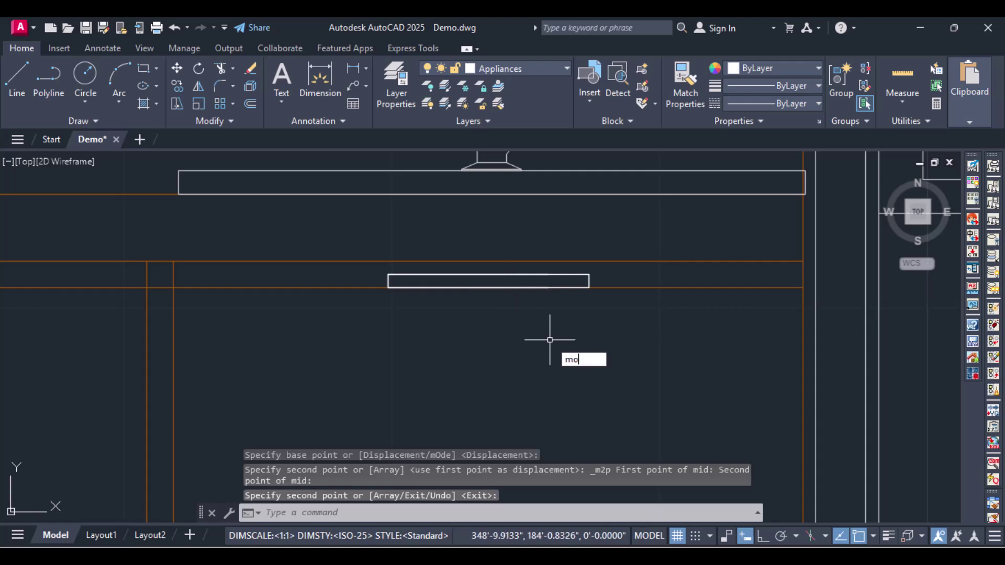
Move the sink cabinet's handle down from its top midpoint to its bottom midpoint so its upper edge meets the offset line.
type("m")
key("Return")
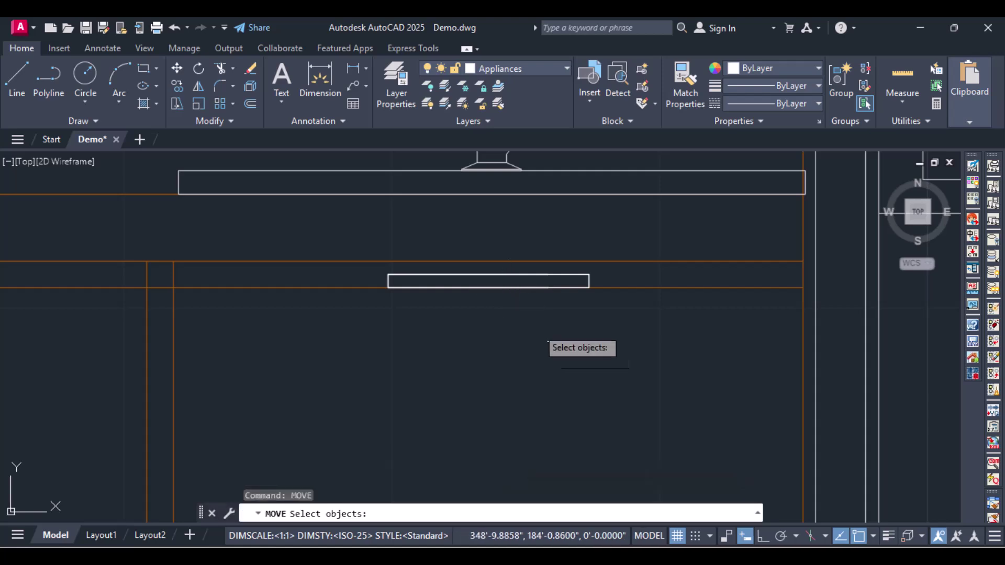
left_click(466, 275)
key("Return")
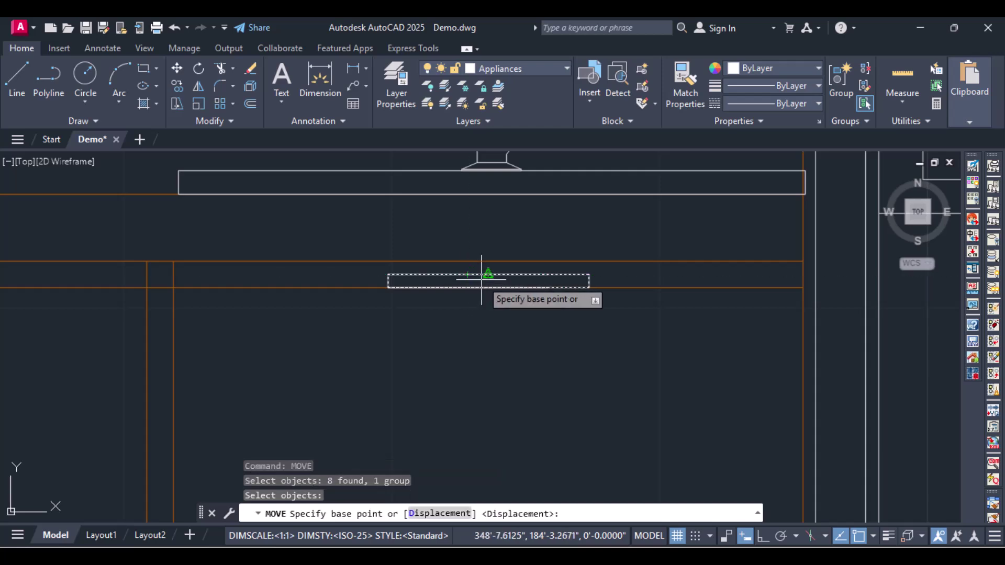
left_click(482, 274)
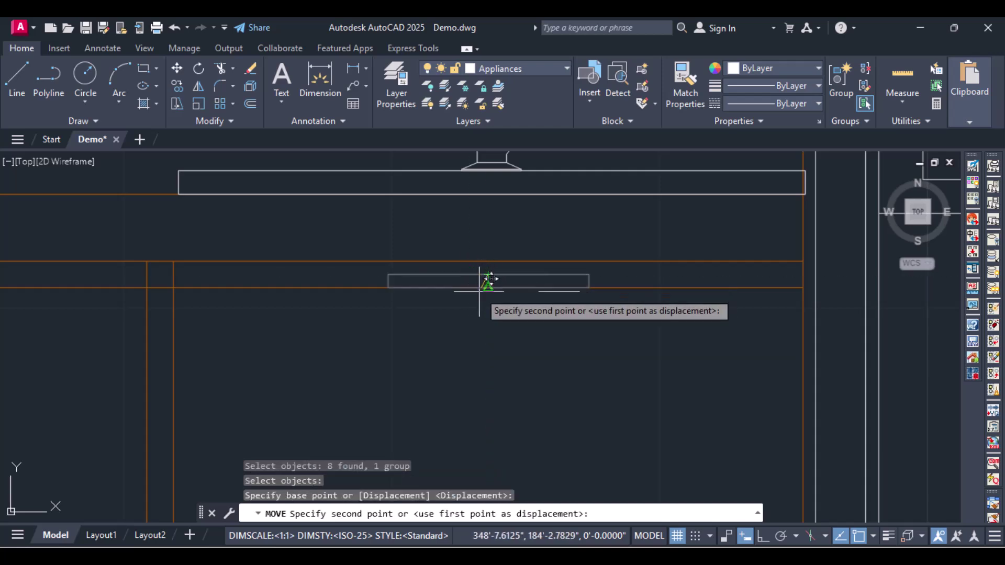
left_click(479, 292)
scroll(737, 300, "down", 3)
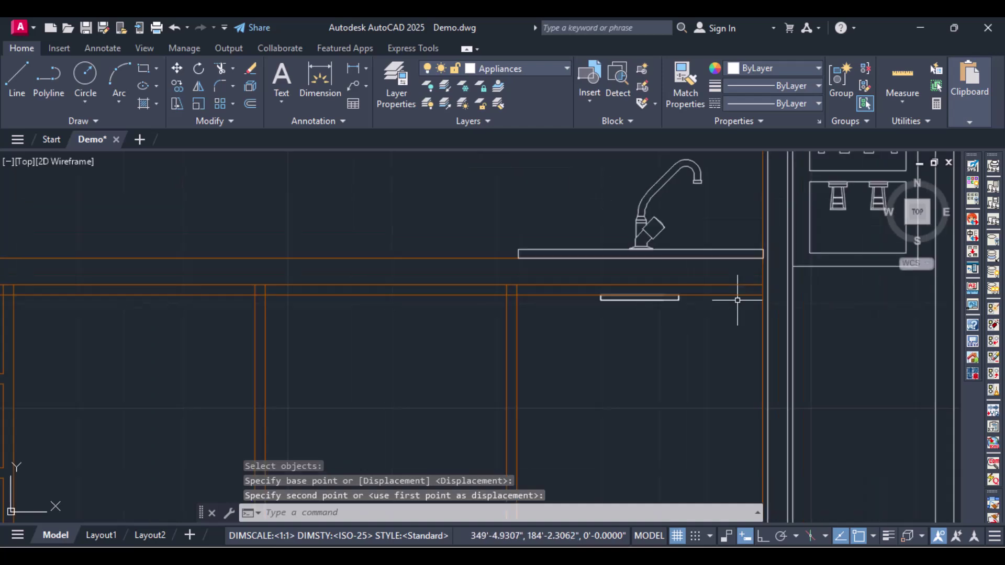
scroll(738, 295, "down", 2)
scroll(676, 293, "up", 5)
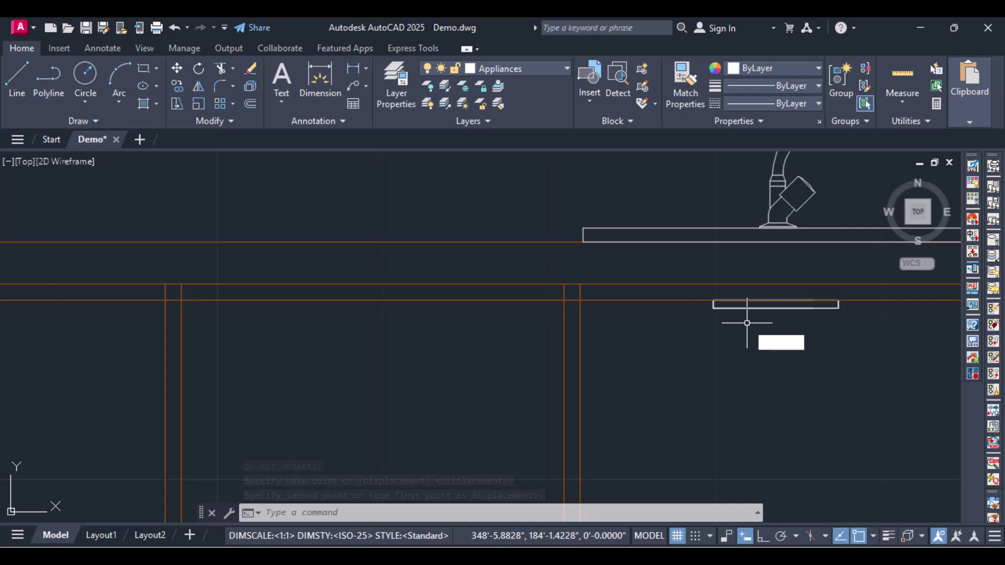
Copy the sink cabinet's handle by its top midpoint to midway between the upper inner corners of the adjacent cabinet away from the fridge.
type("co")
key("Return")
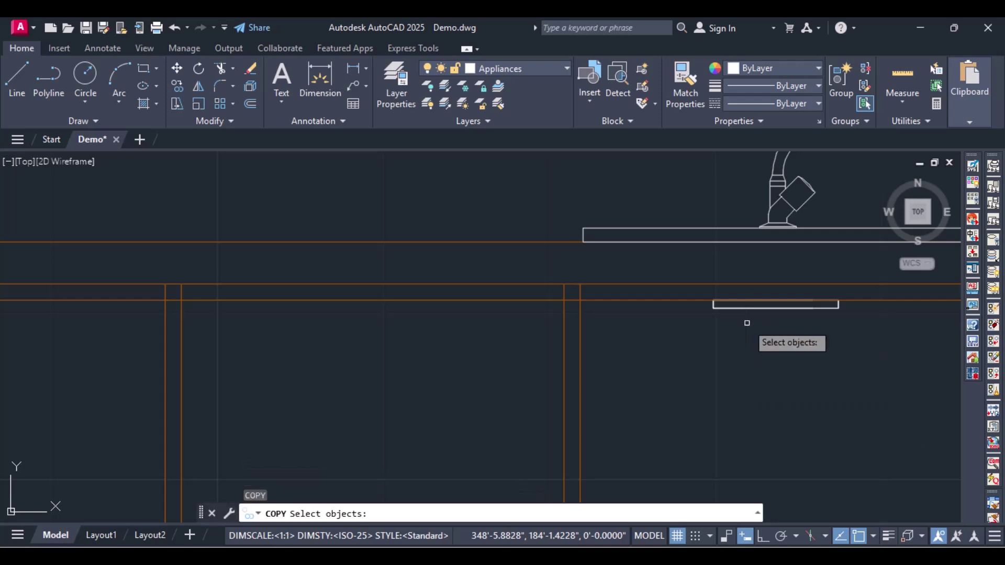
left_click(748, 309)
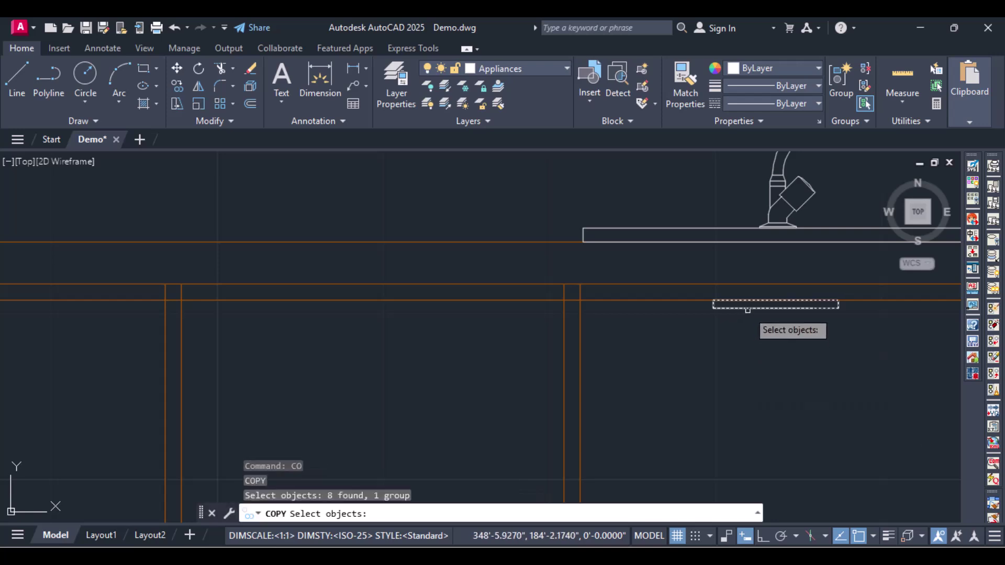
key("Return")
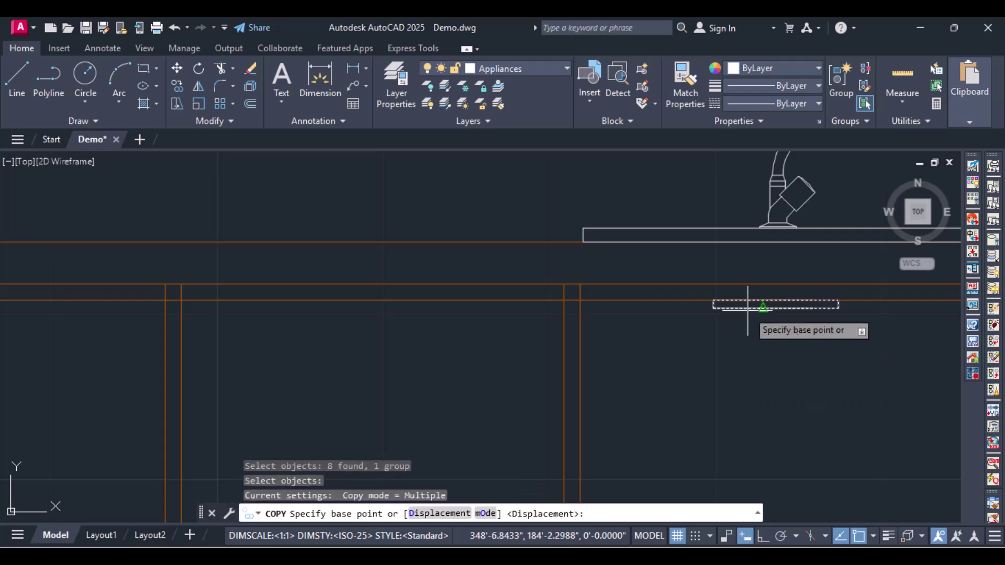
left_click(776, 300)
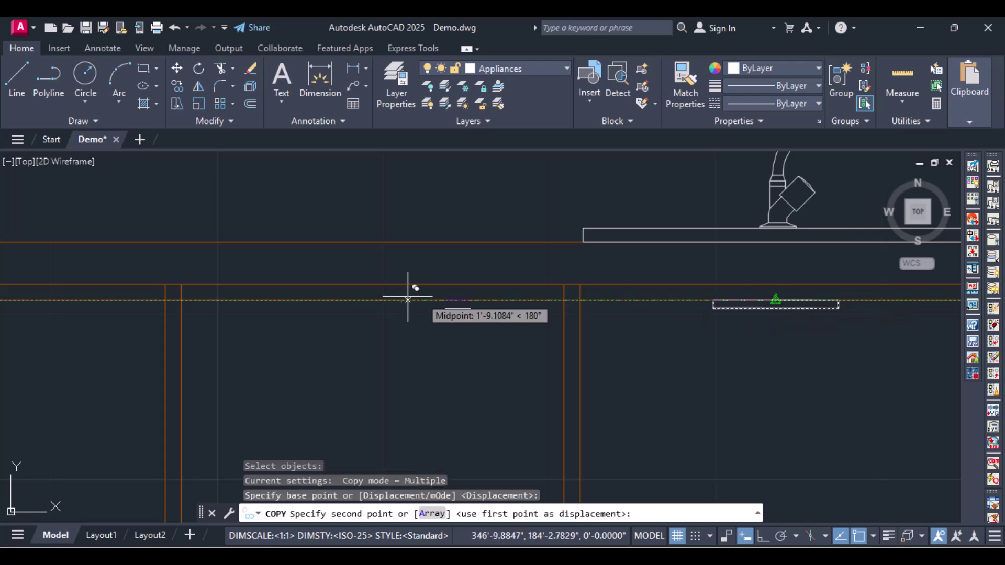
right_click(368, 300, "shift")
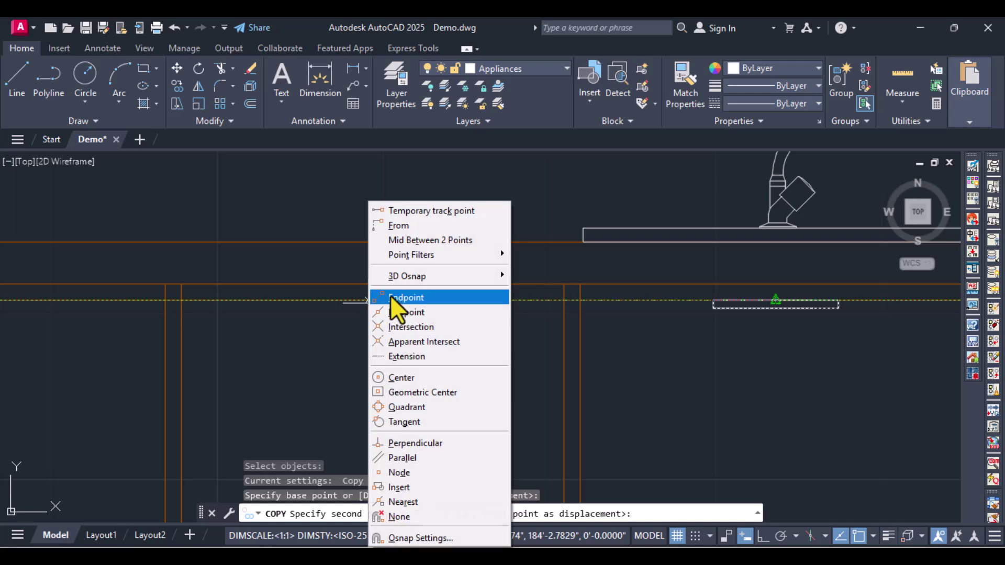
mouse_move(415, 276)
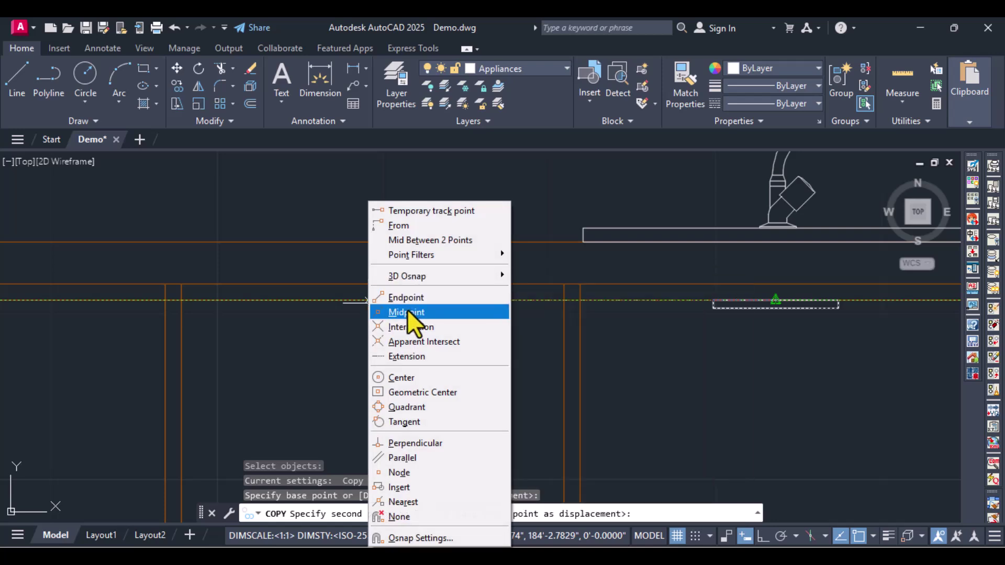
left_click(435, 240)
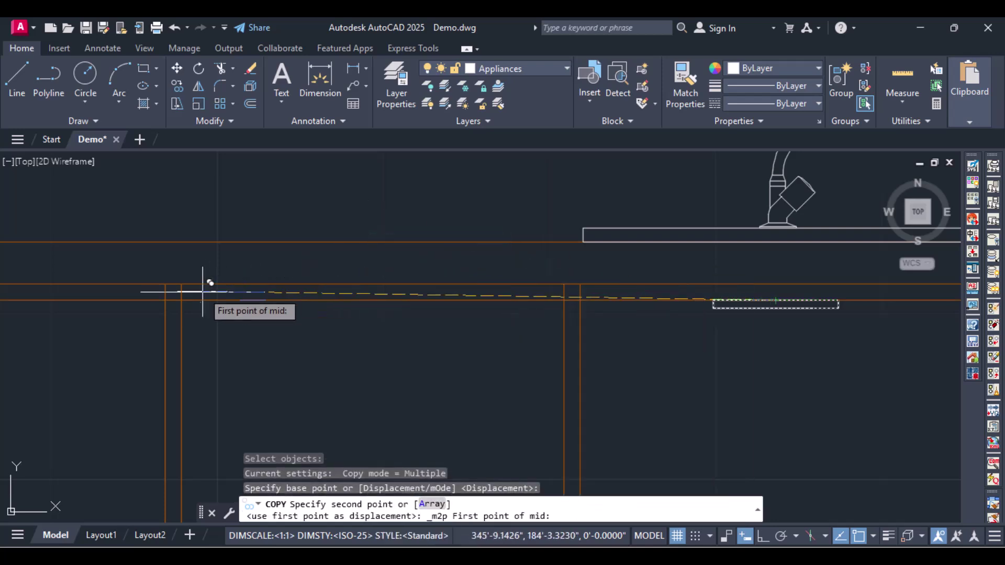
left_click(184, 292)
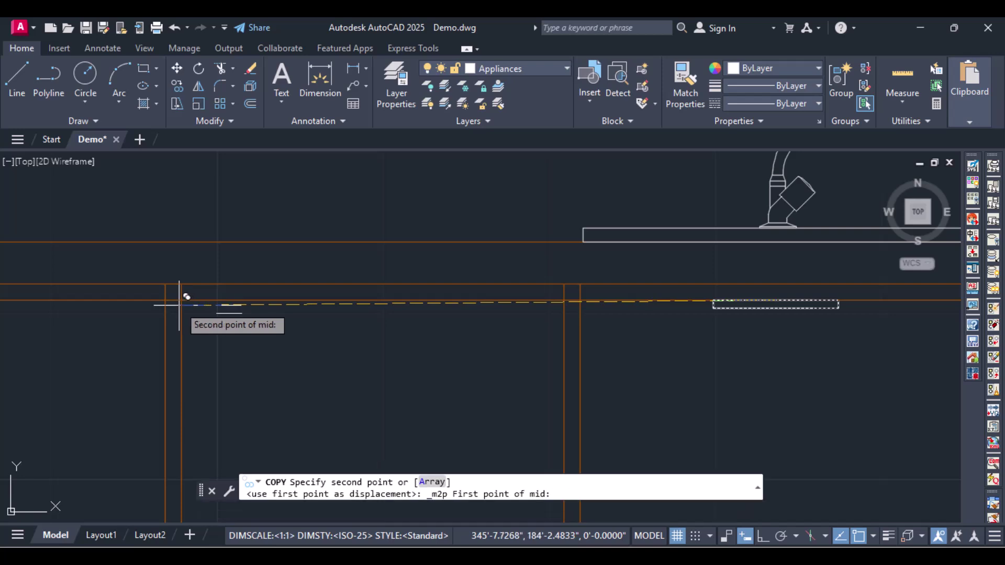
left_click(564, 300)
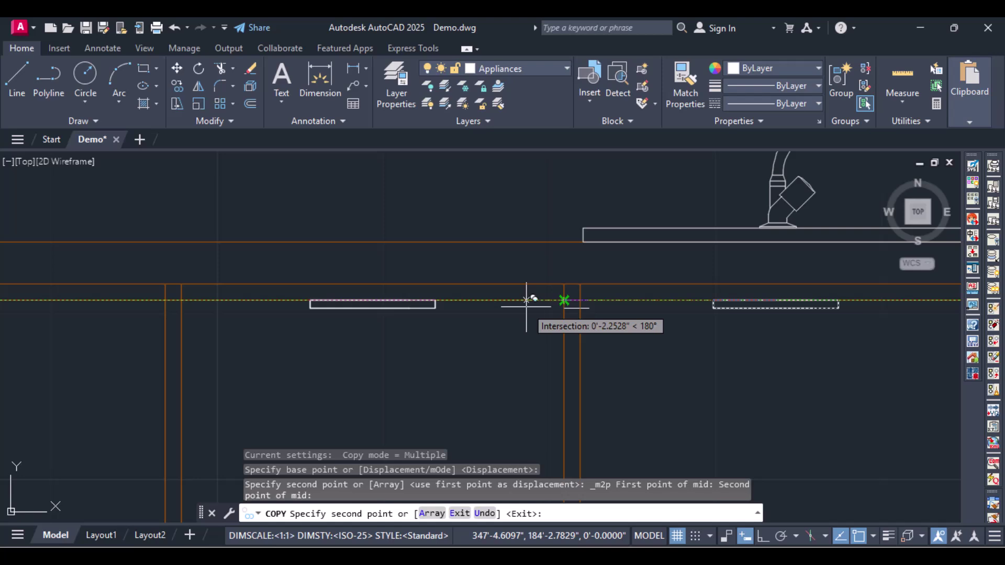
Copy the handle to midway between the inner side lines of the cabinet just beyond the cooktop drawers on the sink side, on the offset line.
middle_click_drag(369, 344, 787, 322)
scroll(788, 321, "down", 2)
scroll(787, 322, "down", 2)
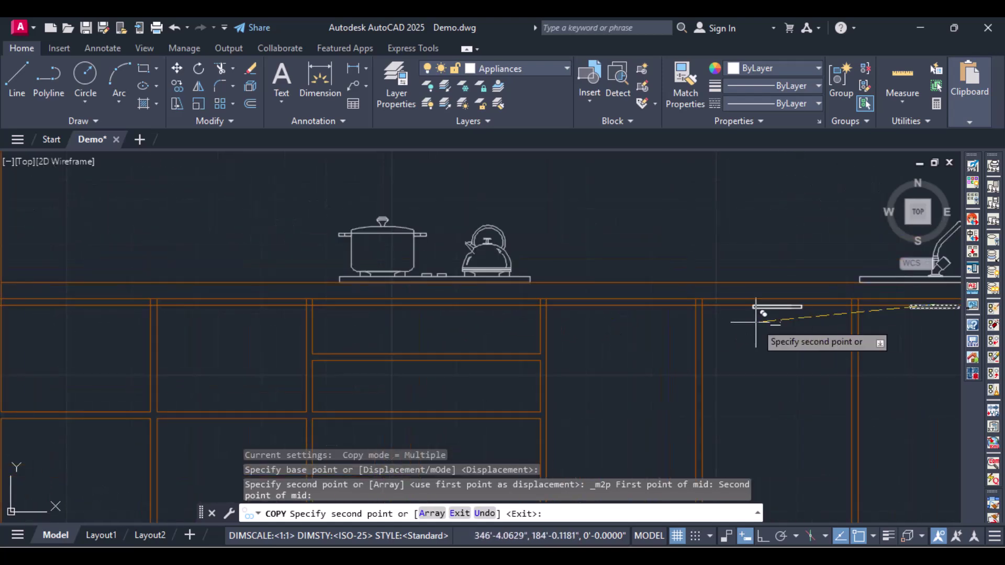
right_click(603, 318, "shift")
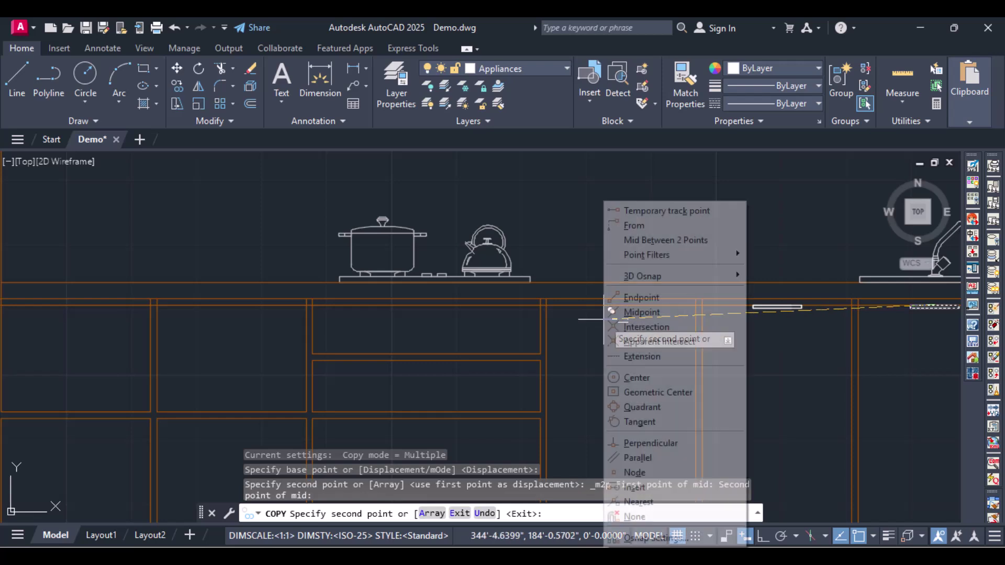
left_click(654, 238)
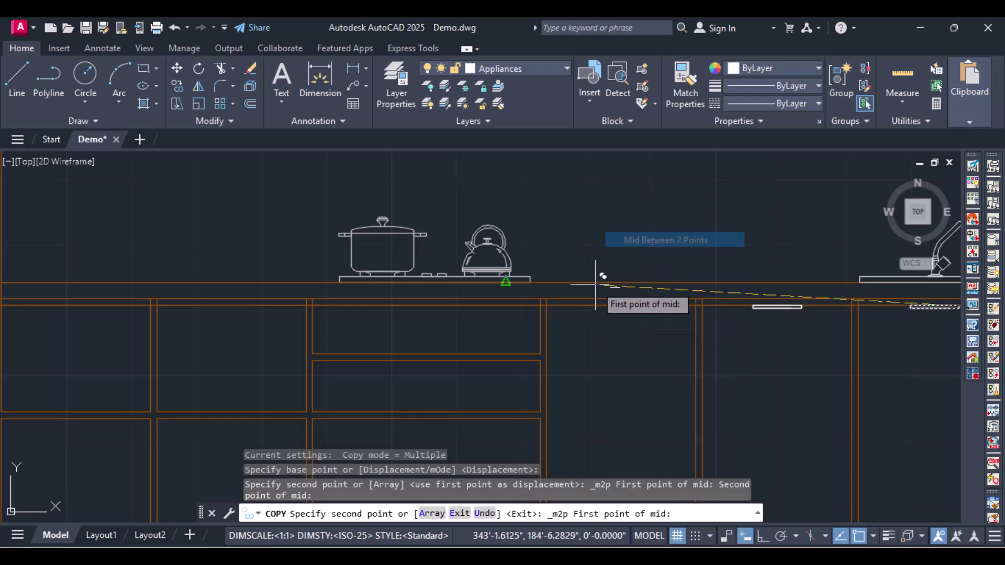
left_click(546, 304)
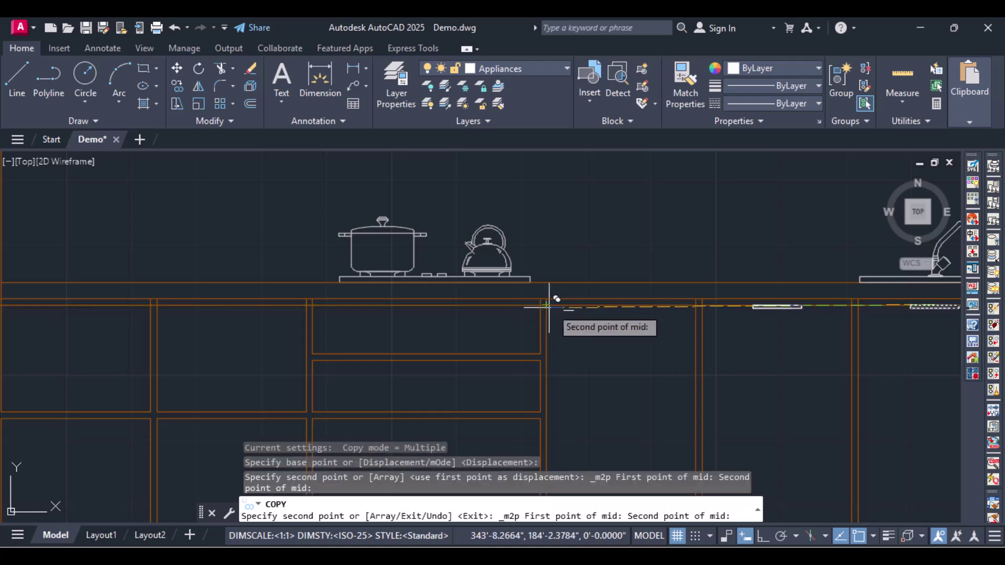
left_click(696, 304)
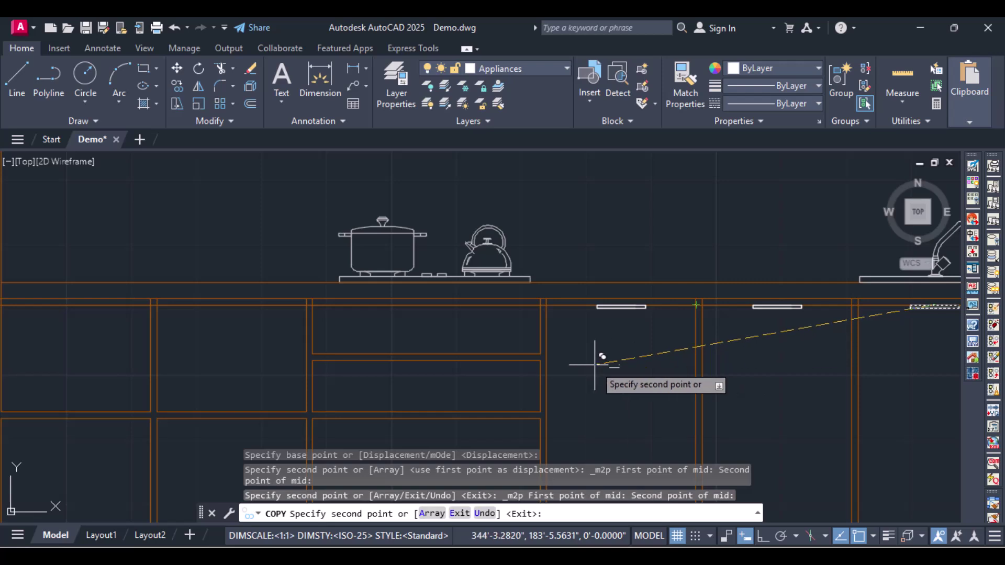
Copy the handle onto the offset line in the top drawer under the cooktop, midway between the drawer unit's side lines.
right_click(460, 329, "shift")
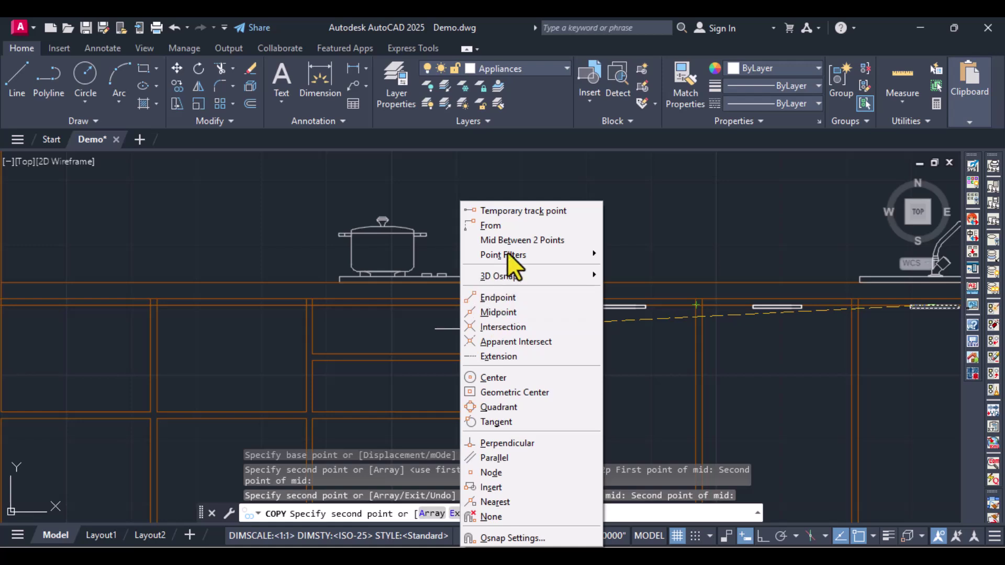
left_click(513, 240)
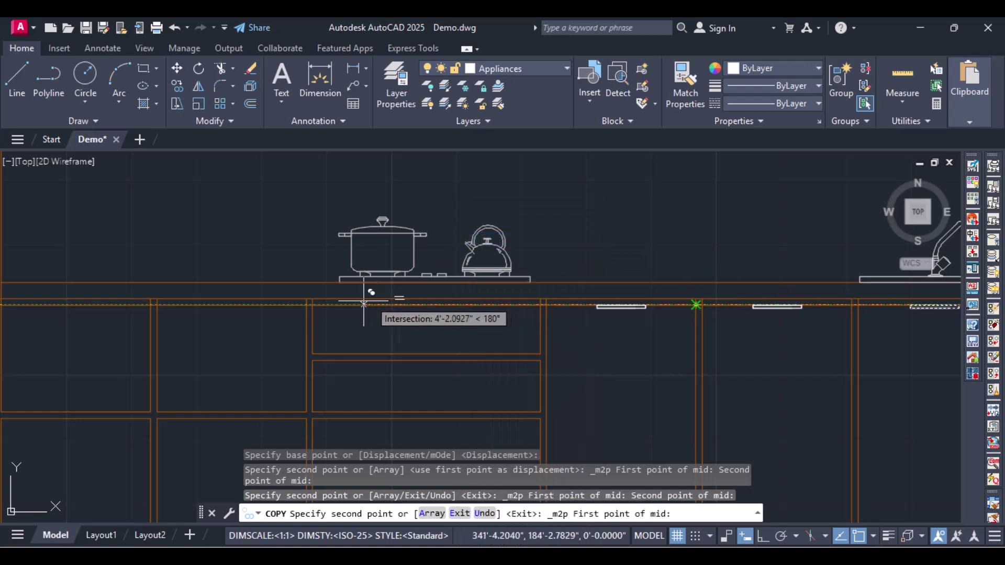
left_click(306, 305)
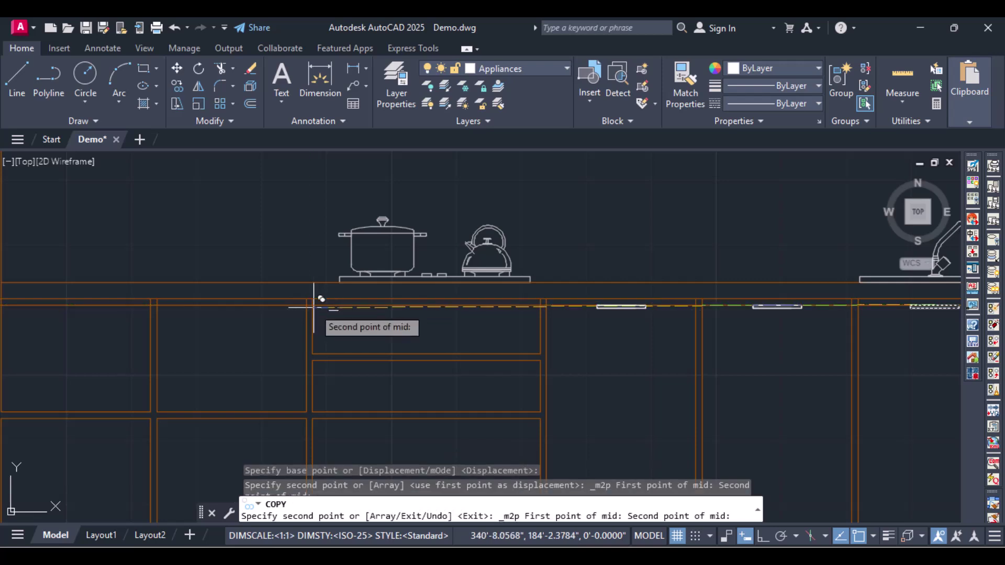
left_click(541, 305)
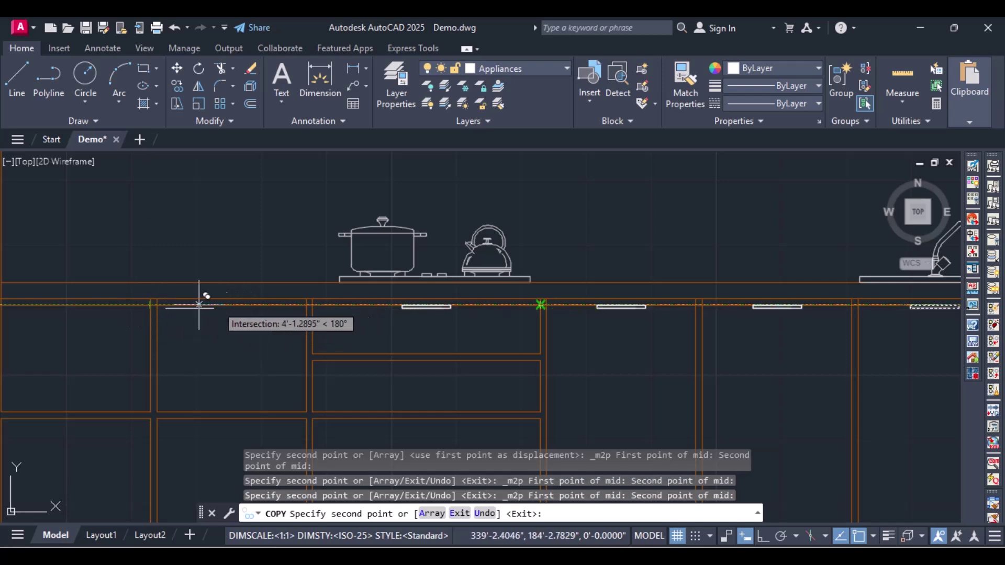
Copy the handle to midway between the side lines of the cabinet adjoining the drawer unit on the oven side, on the offset line.
right_click(177, 315, "shift")
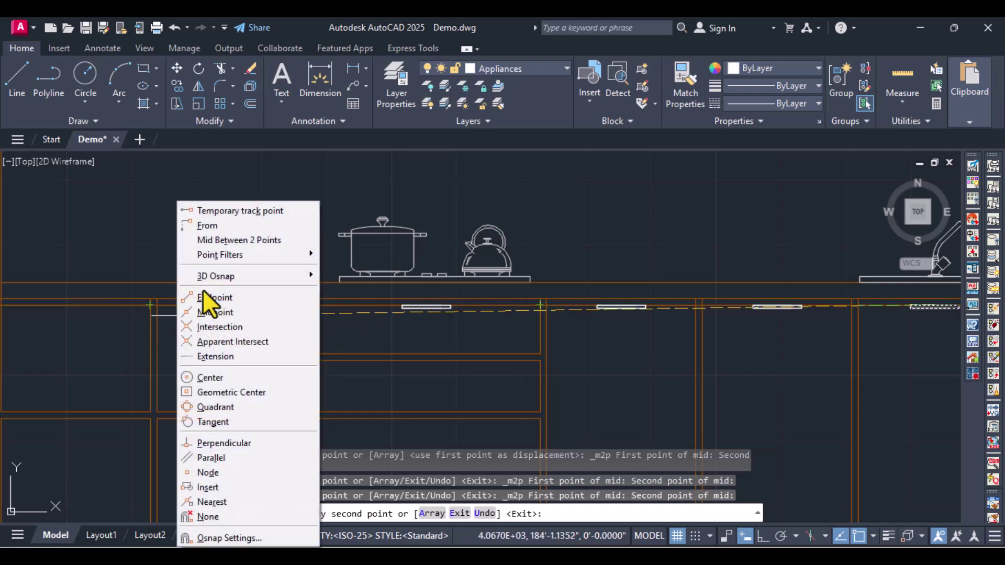
left_click(223, 244)
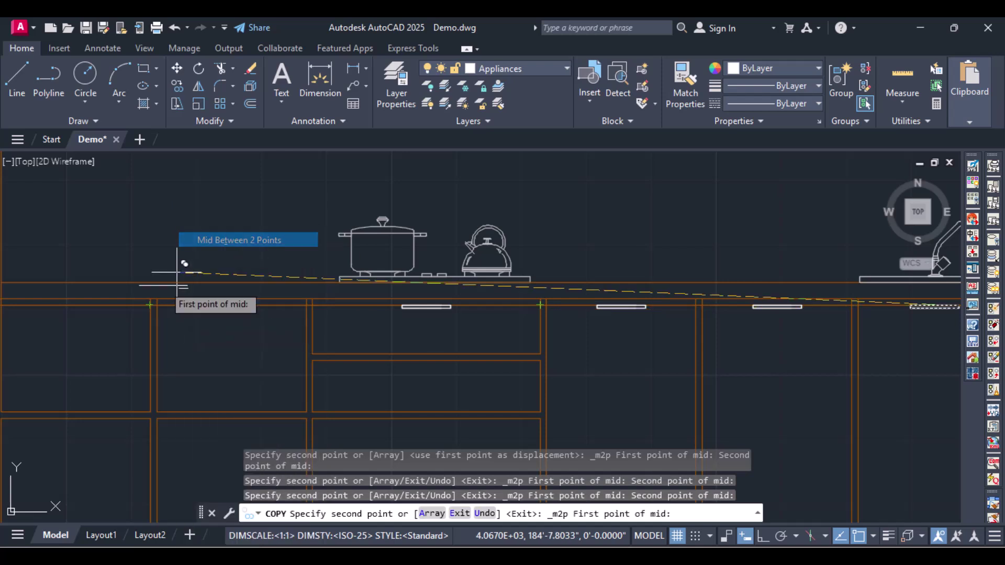
left_click(160, 309)
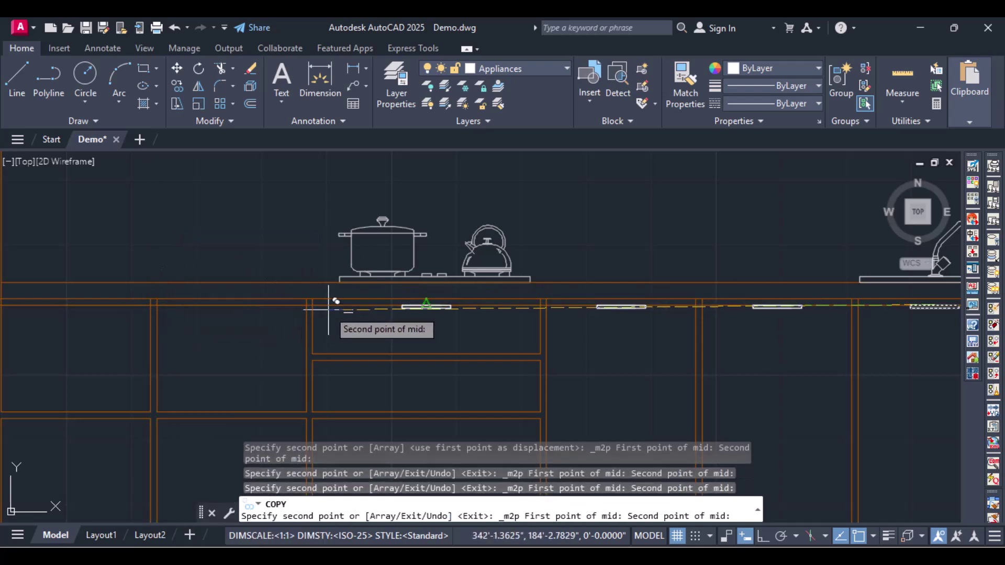
left_click(298, 309)
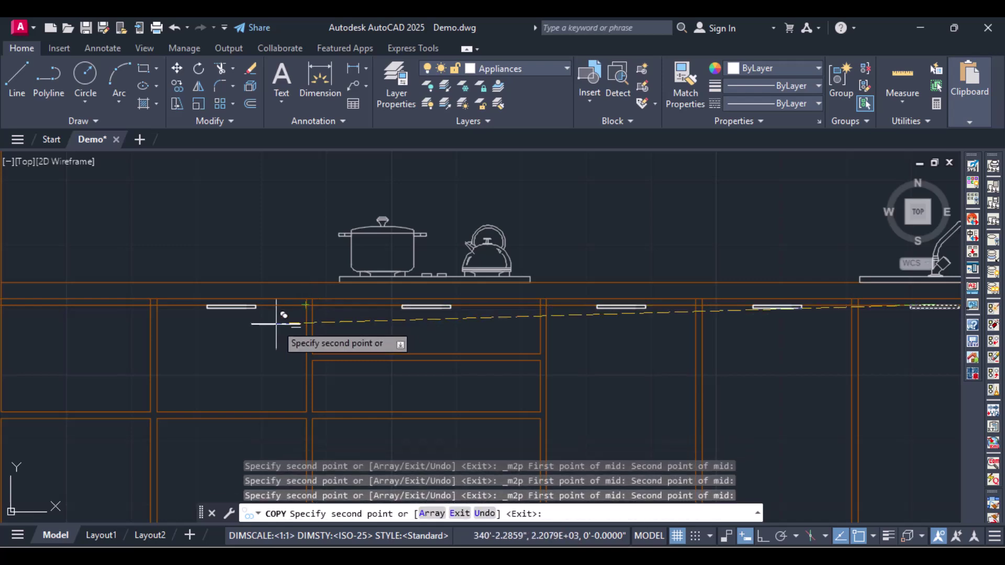
Copy the handle to midway between the side lines of the cabinet next to the oven column, on the offset line.
middle_click_drag(274, 315, 555, 322)
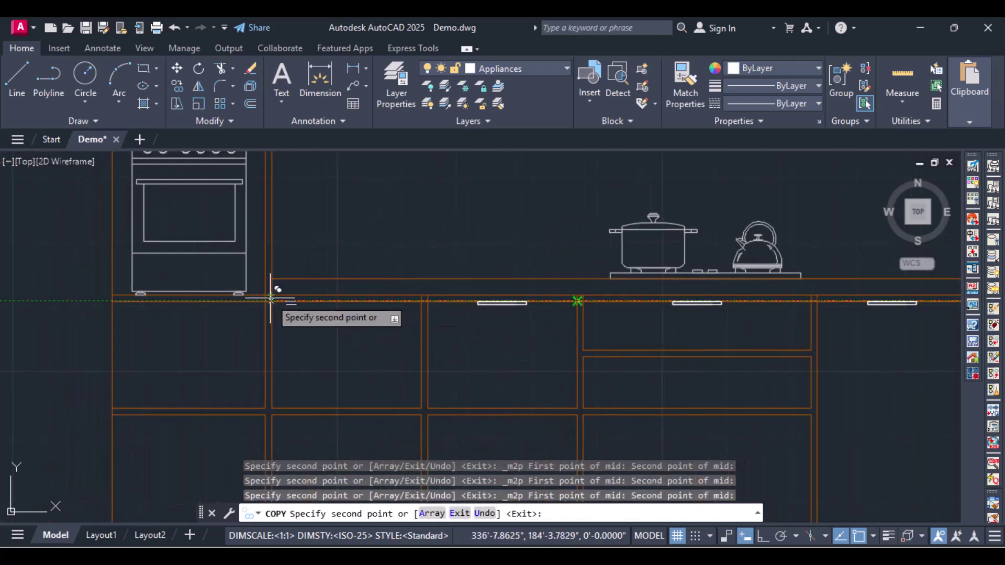
right_click(301, 304, "shift")
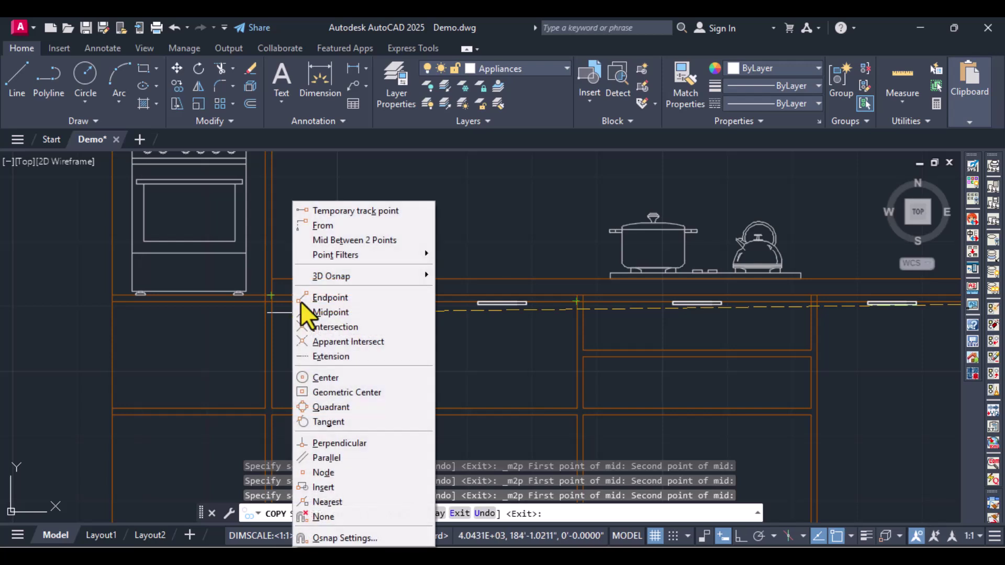
left_click(348, 240)
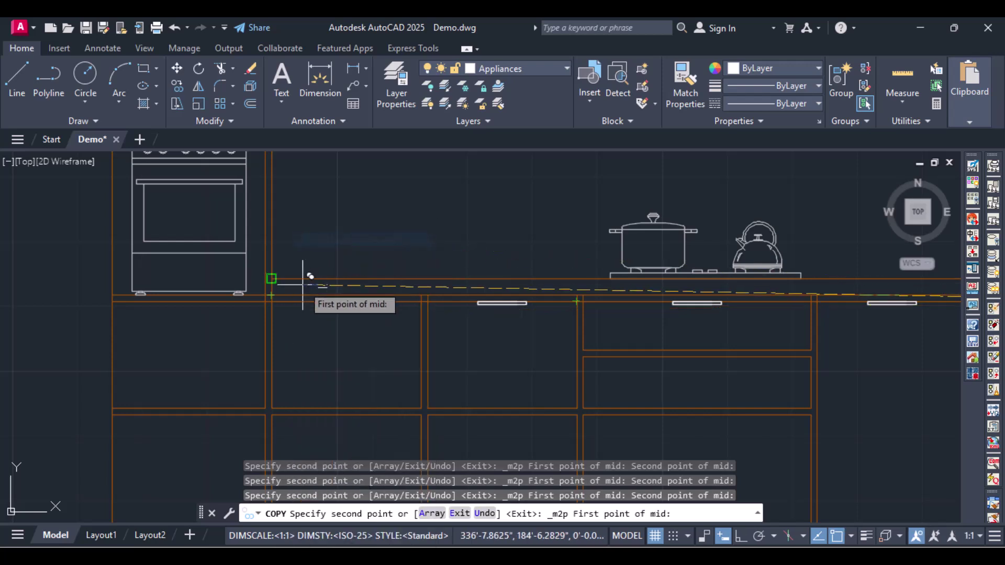
left_click(269, 303)
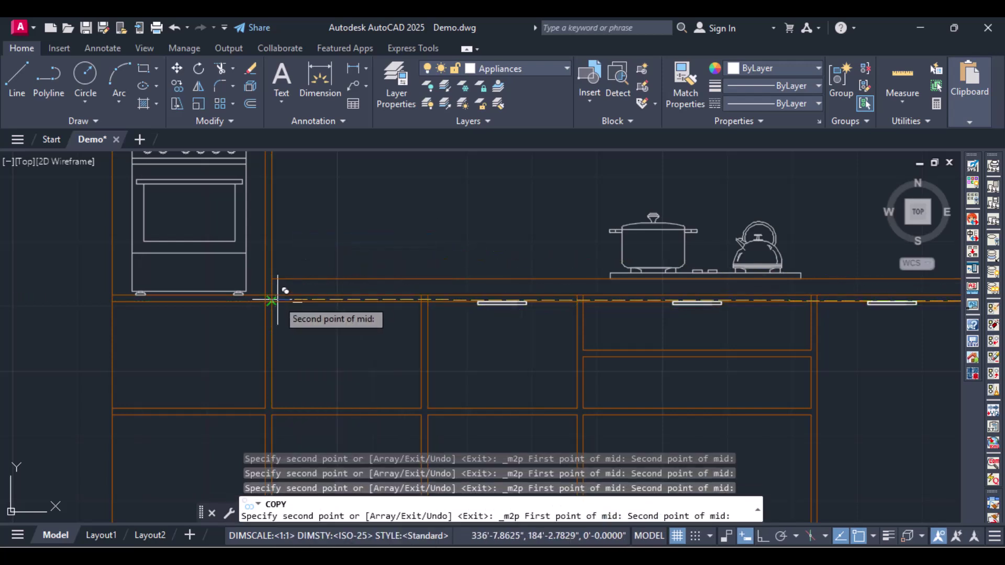
left_click(421, 301)
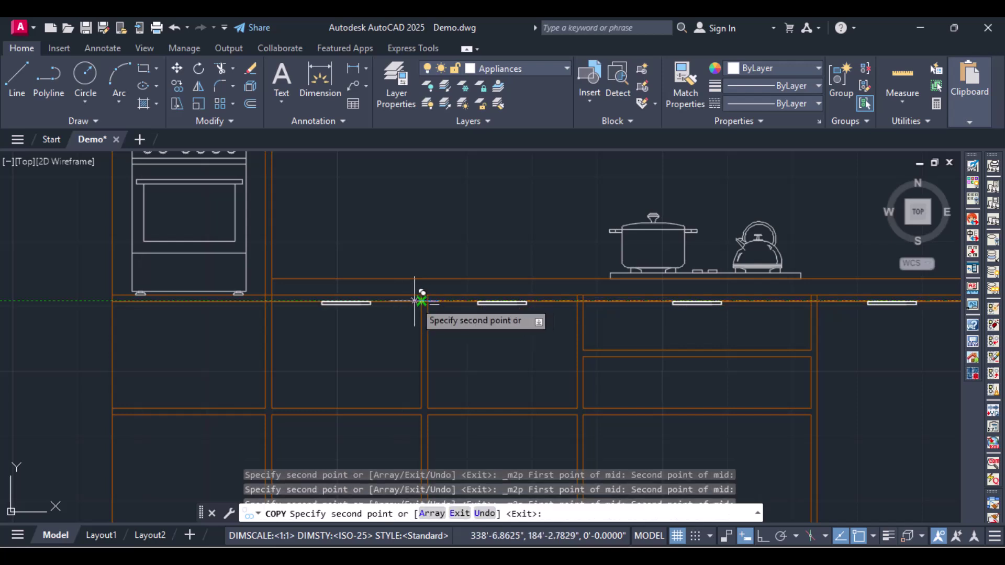
Copy the handle to midway between the side lines of the cabinet beneath the oven, on the offset line, and finish copying.
right_click(214, 332, "shift")
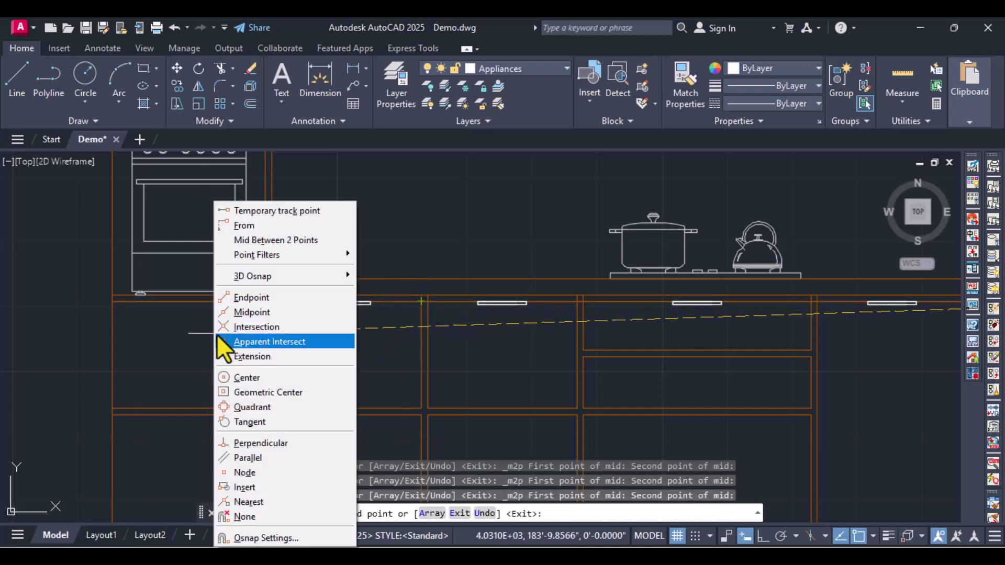
left_click(272, 239)
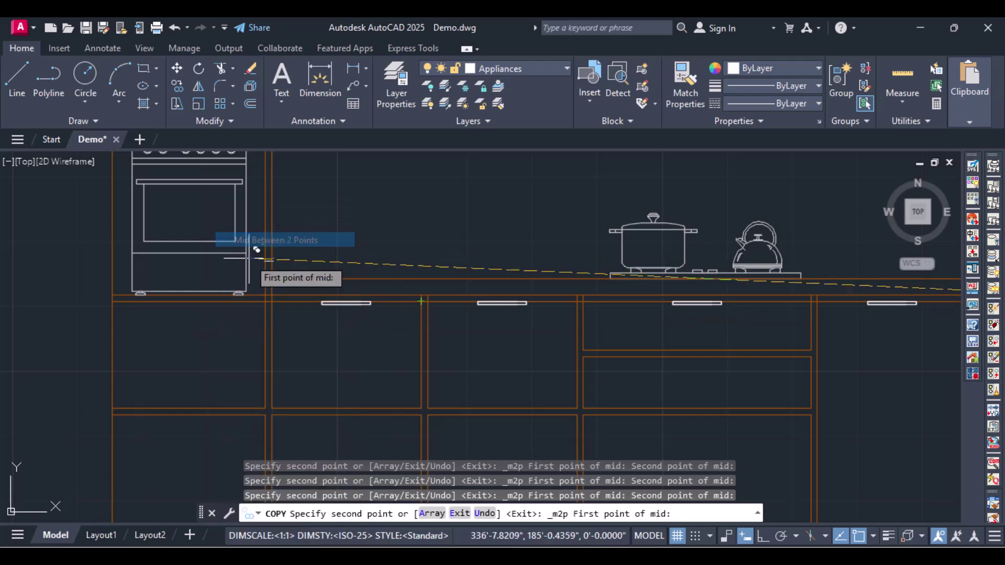
left_click(108, 303)
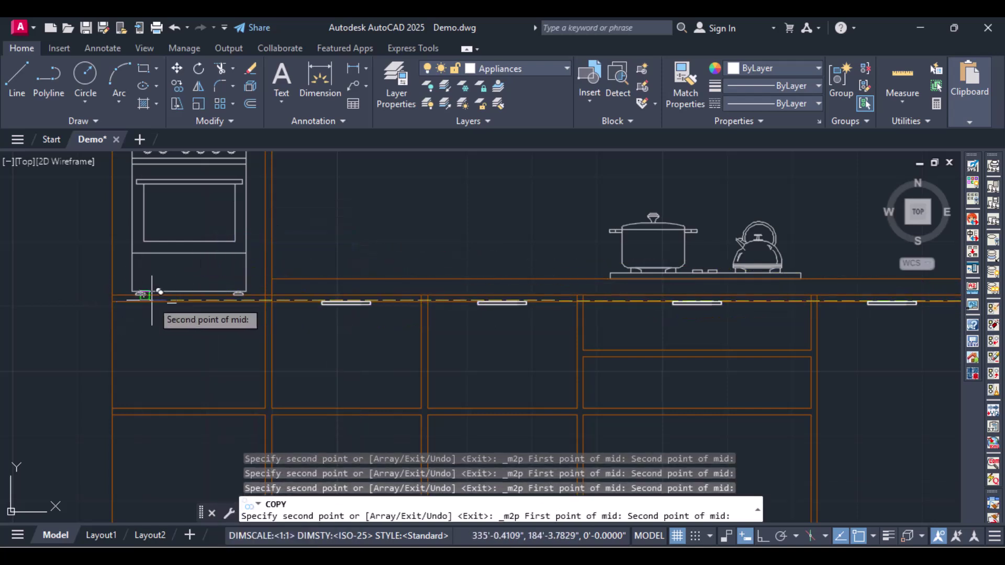
left_click(266, 299)
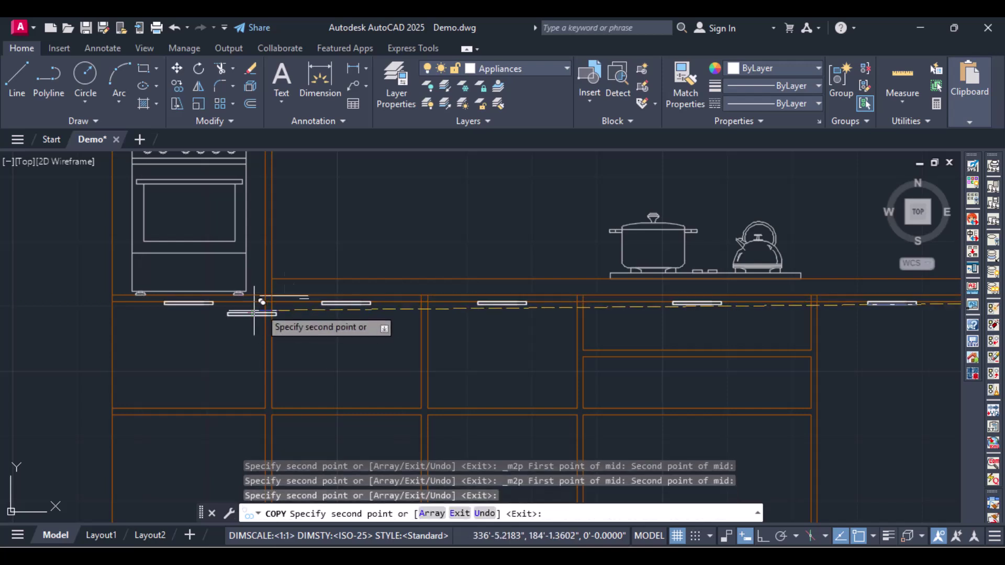
key("Escape")
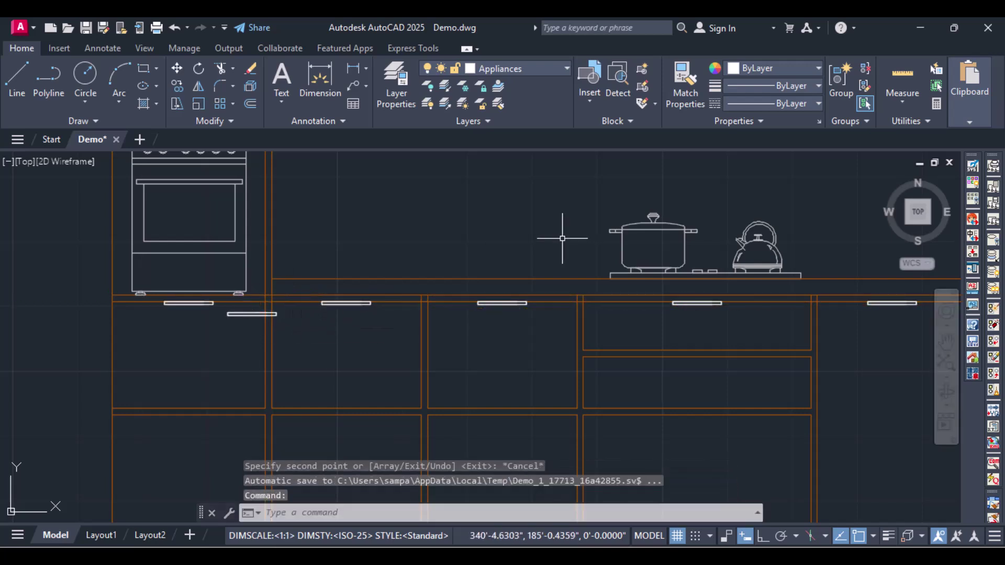
Erase the offset guide line running across the tops of the base cabinets.
key("Return")
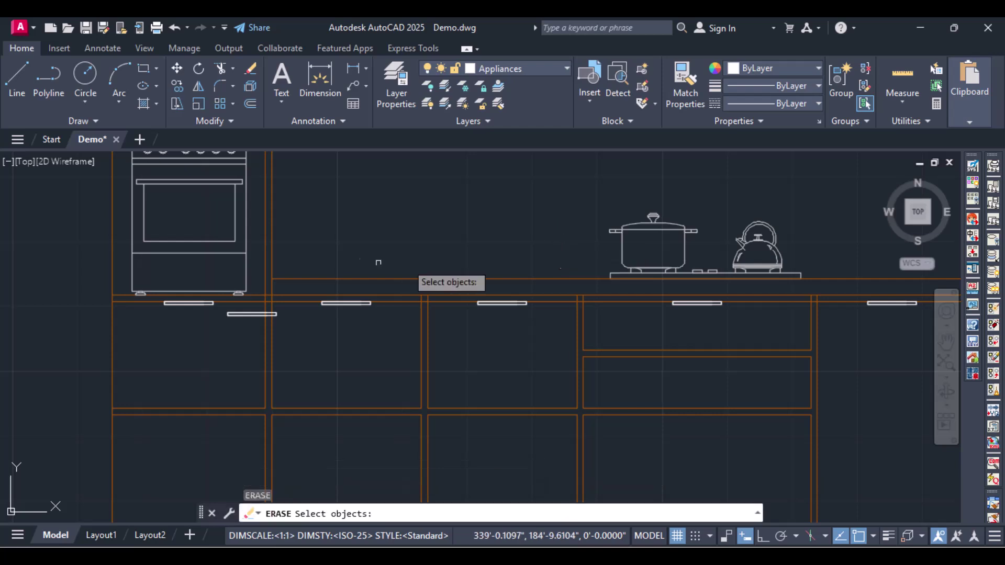
left_click(297, 299)
key("Return")
scroll(799, 283, "down", 2)
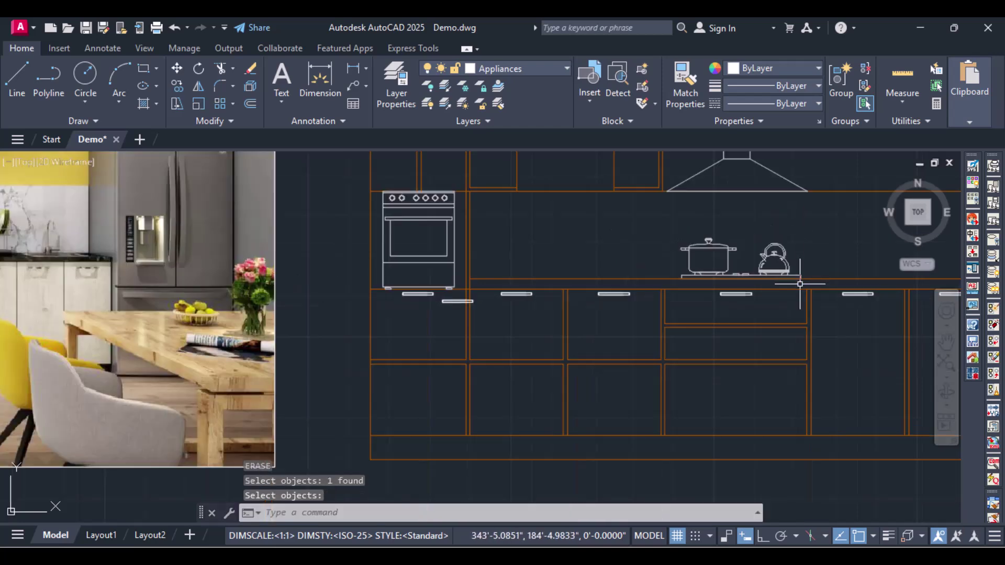
scroll(766, 305, "up", 2)
middle_click_drag(767, 306, 624, 372)
scroll(734, 366, "down", 2)
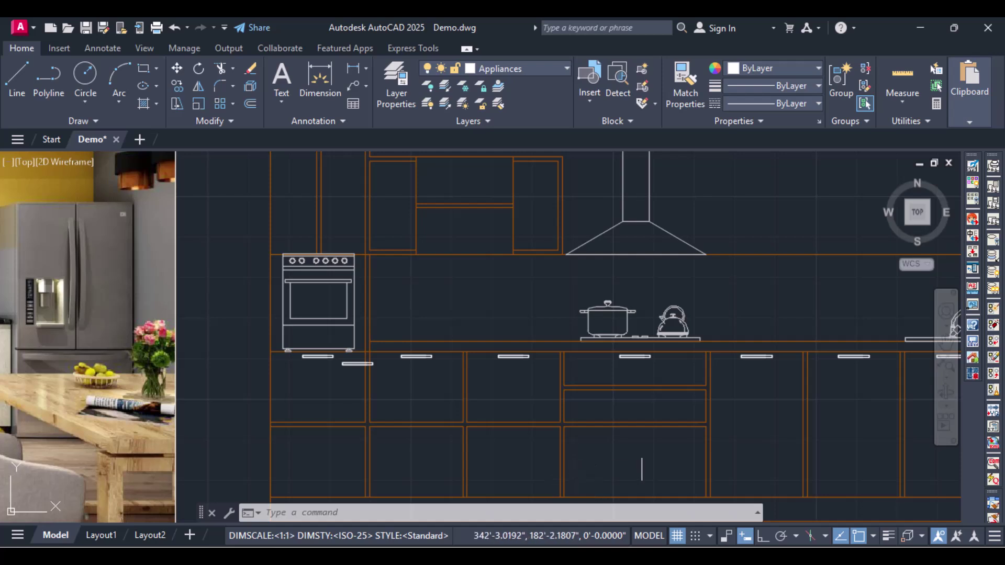
scroll(596, 403, "up", 2)
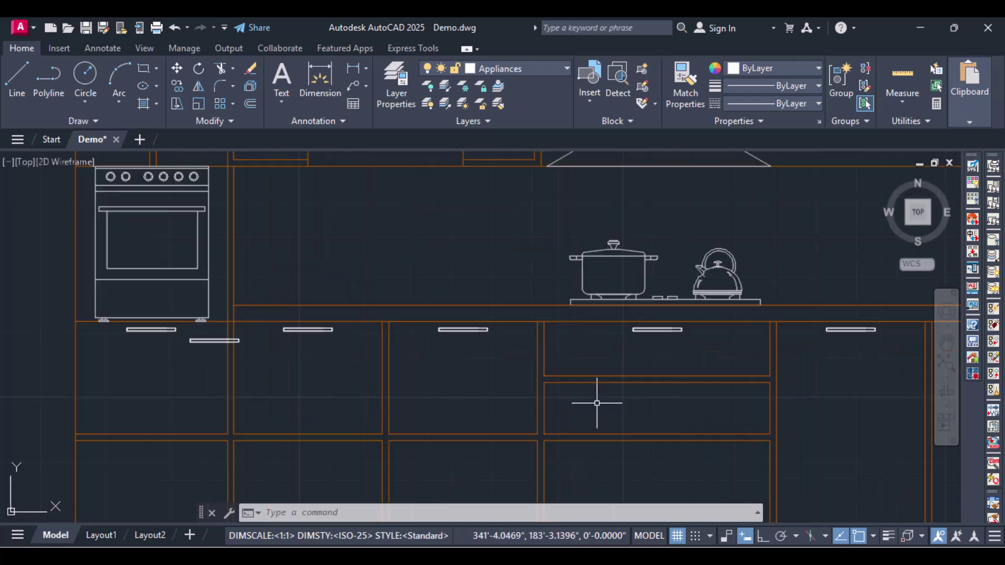
key("Return")
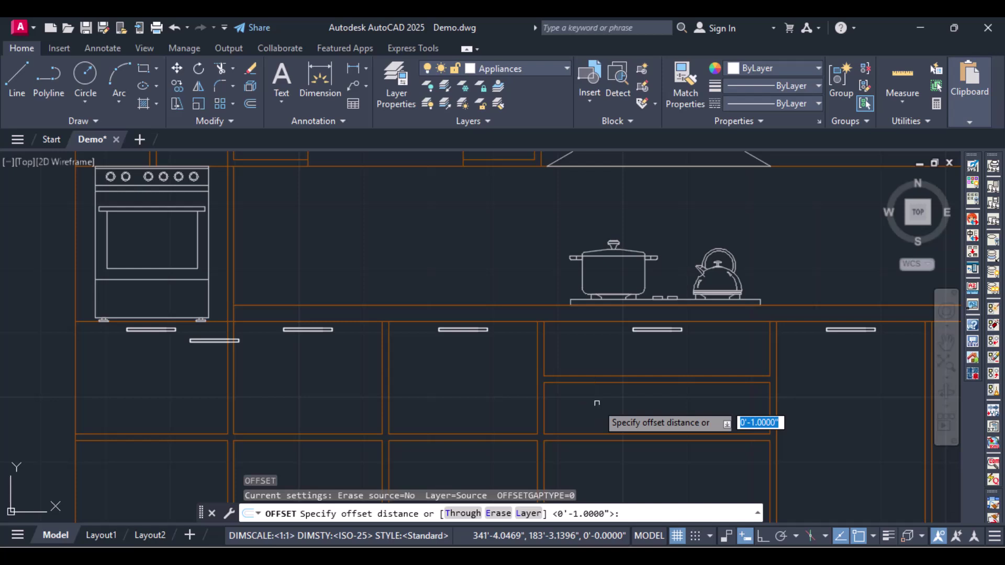
key("Return")
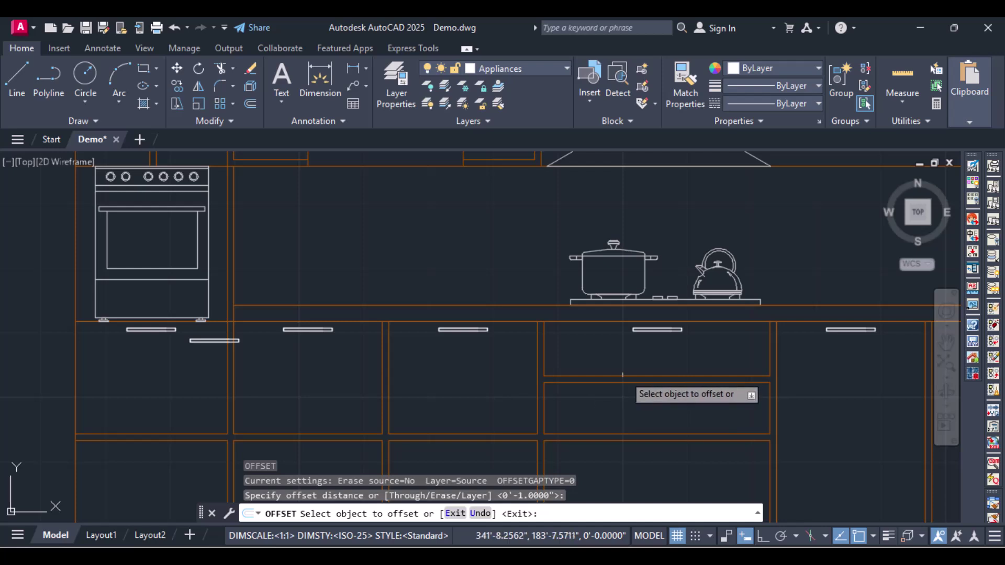
left_click(652, 330)
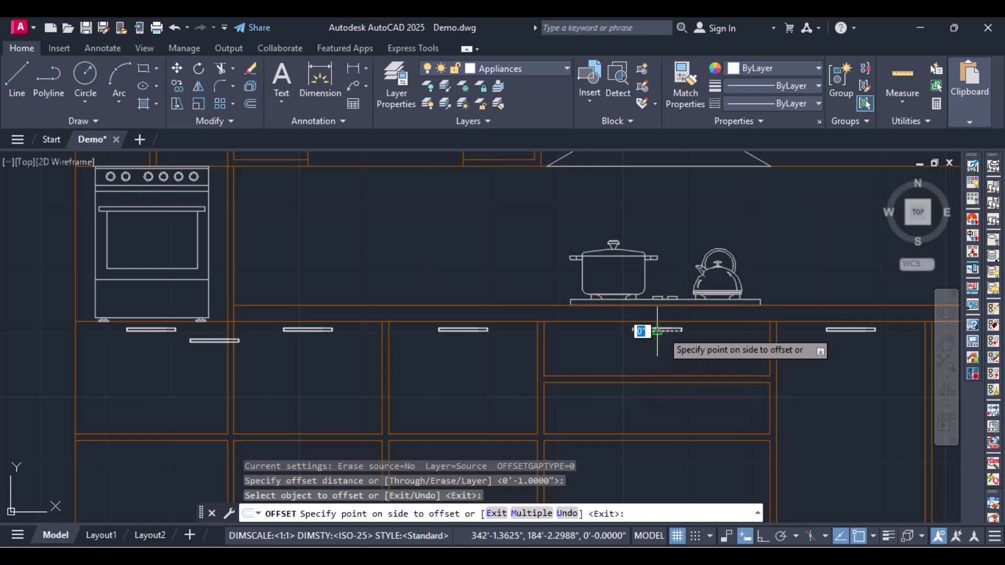
key("Escape")
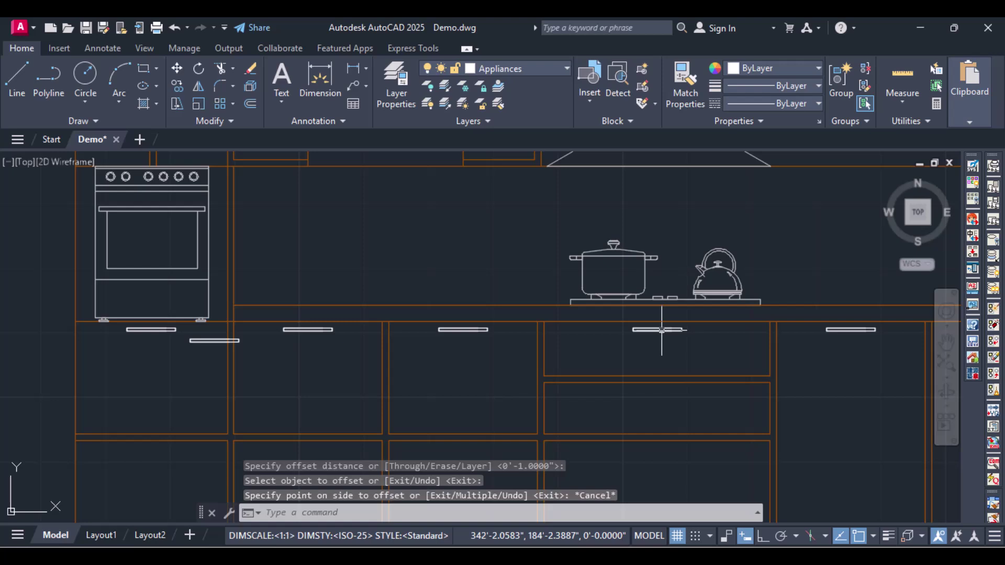
Offset the top edge of the second drawer under the cooktop 1" downward.
key("Return")
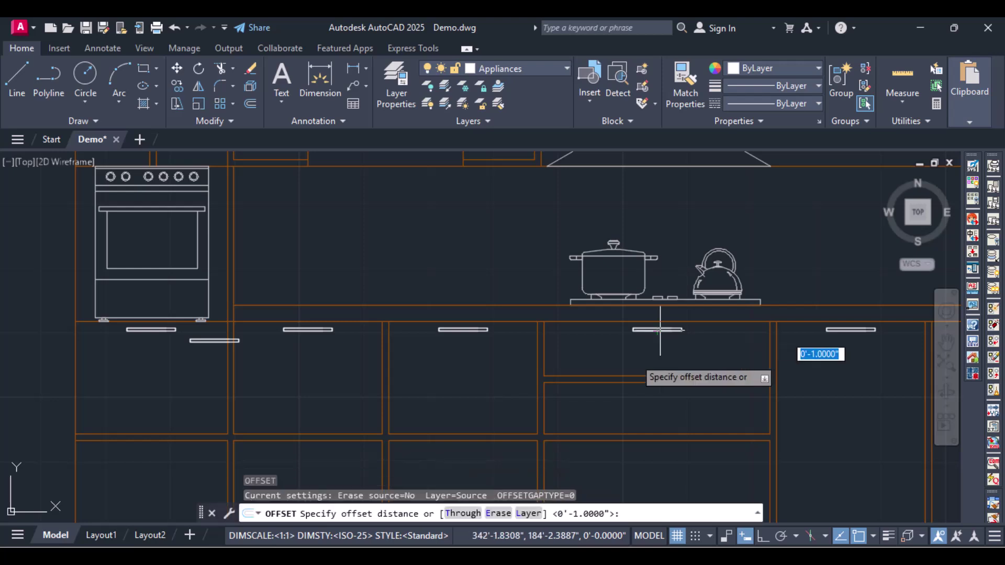
key("Return")
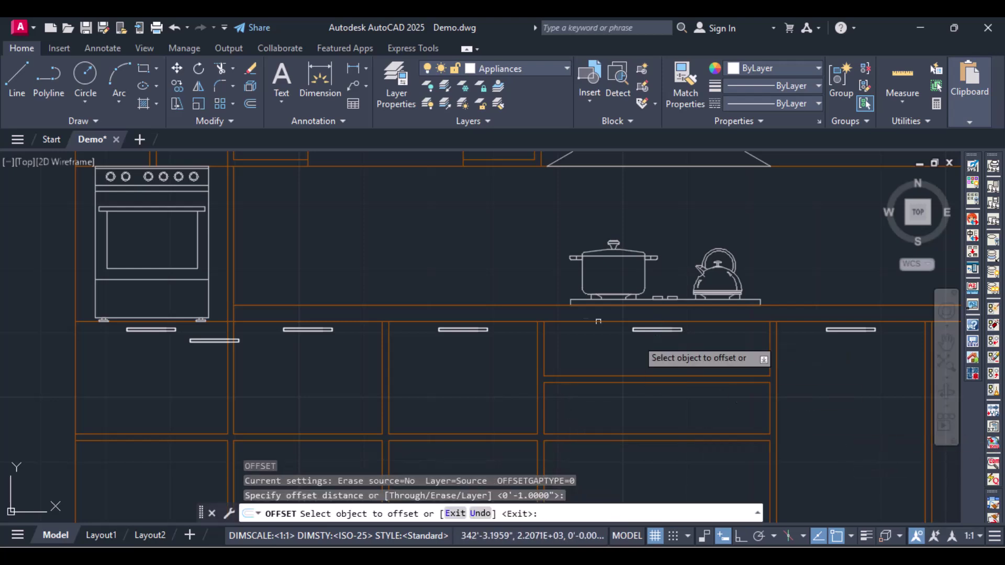
left_click(602, 383)
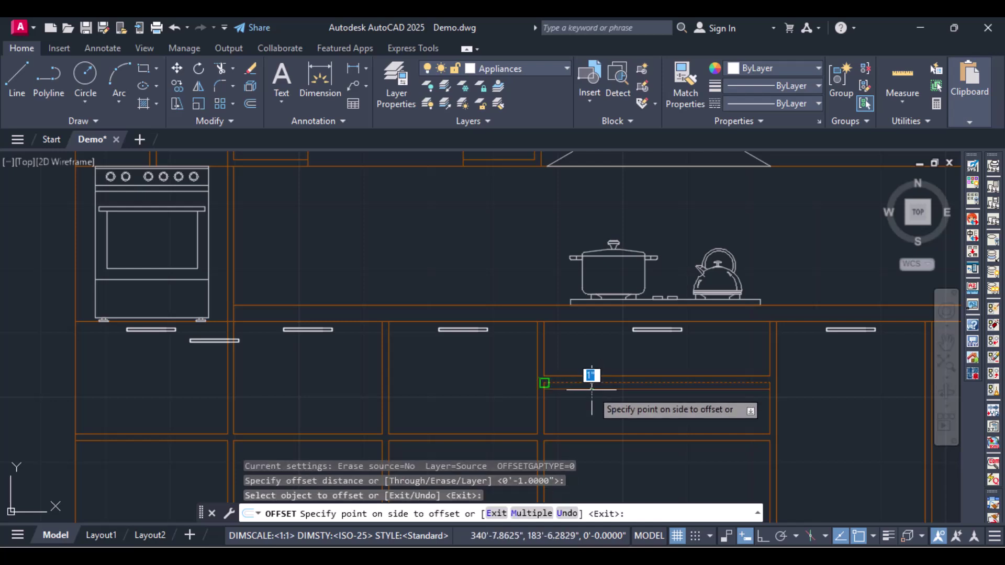
left_click(589, 393)
key("Return")
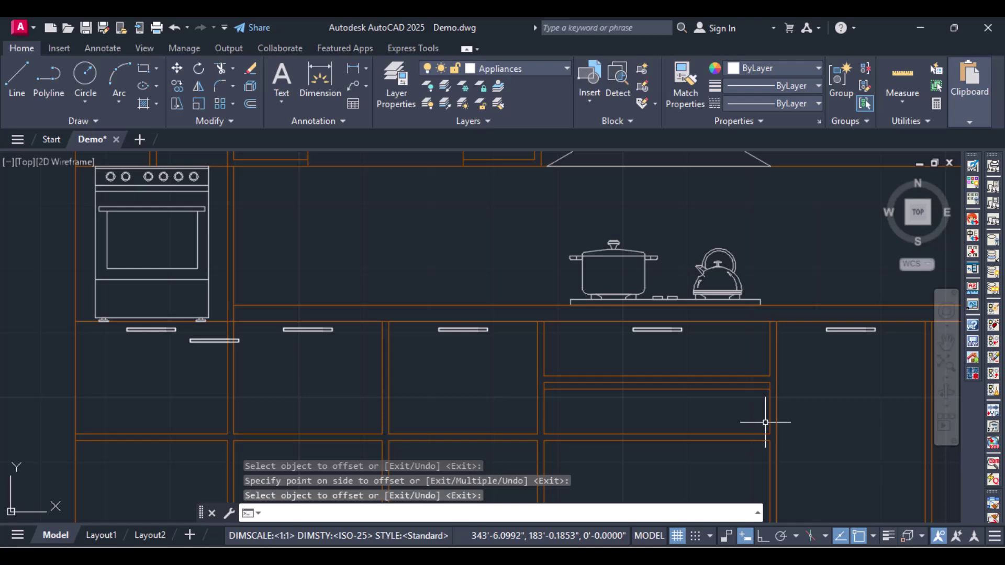
Copy the upper cooktop drawer's handle by its top midpoint to the midpoint of the offset line in the second drawer, and finish copying.
type("ct o")
key("Return")
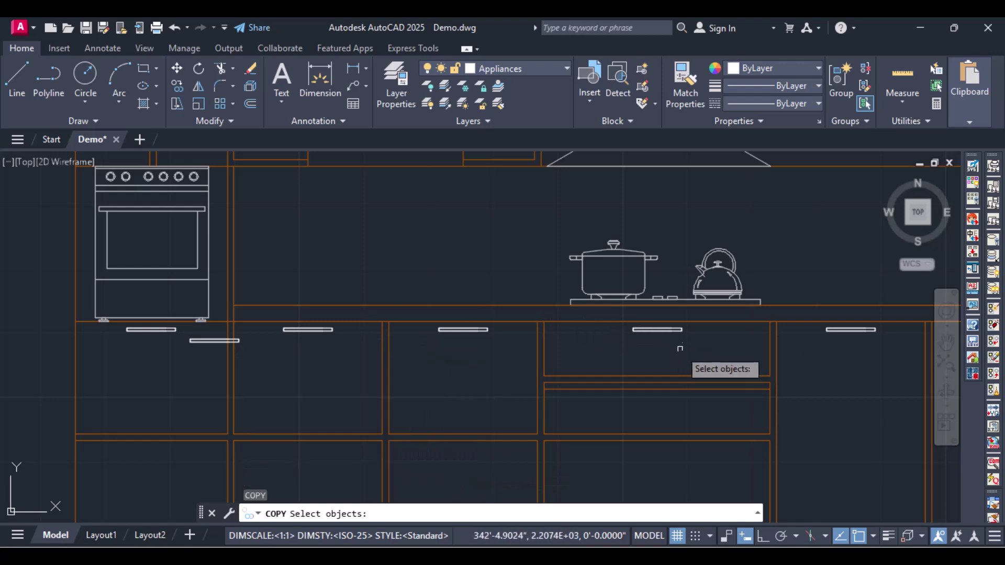
left_click(666, 330)
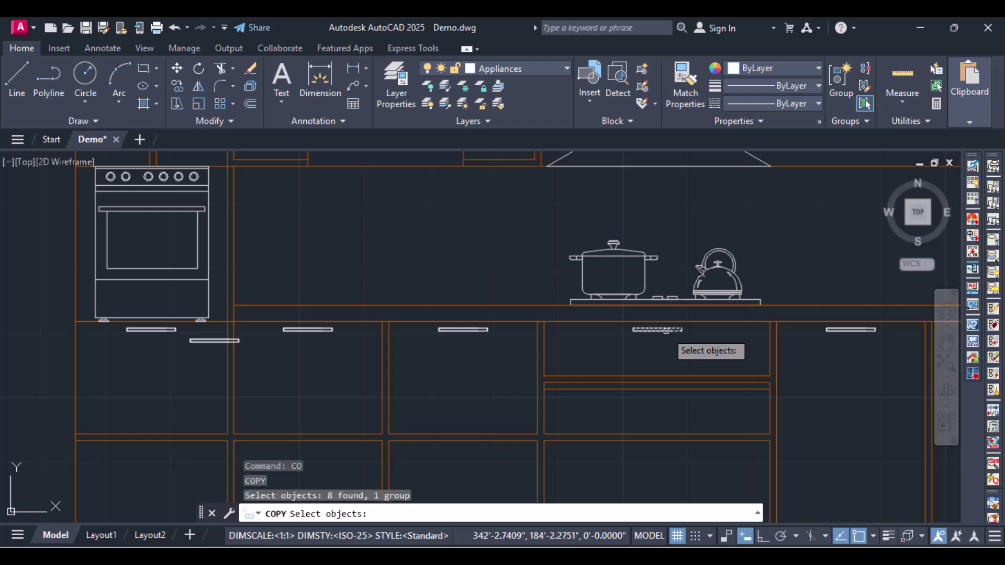
key("Return")
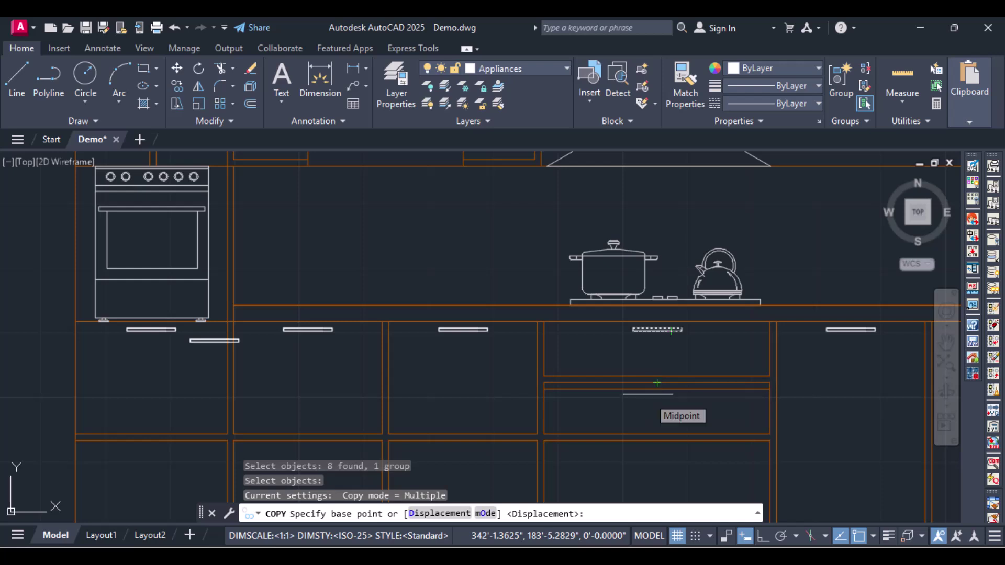
scroll(655, 330, "up", 2)
scroll(657, 332, "up", 3)
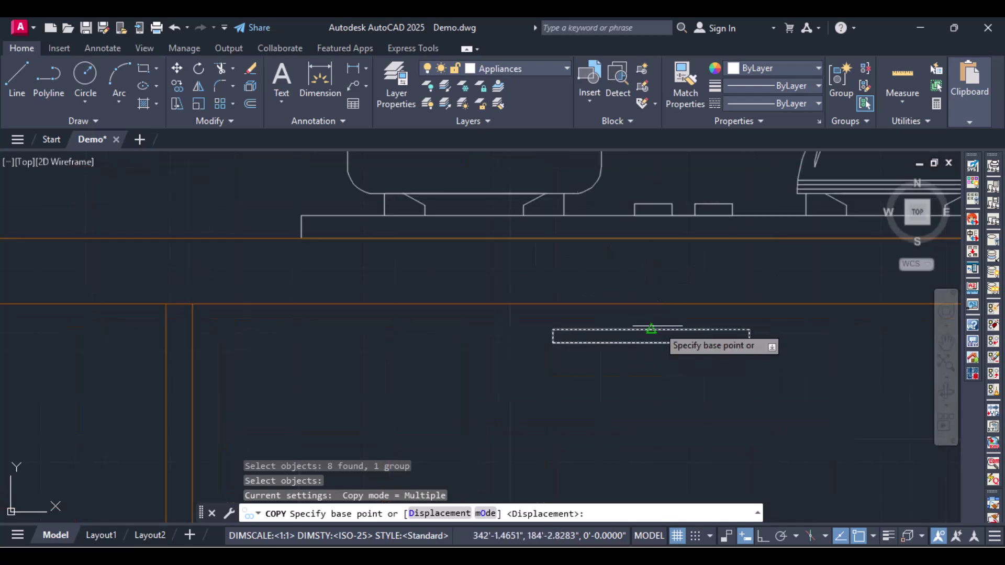
left_click(656, 332)
scroll(636, 380, "down", 3)
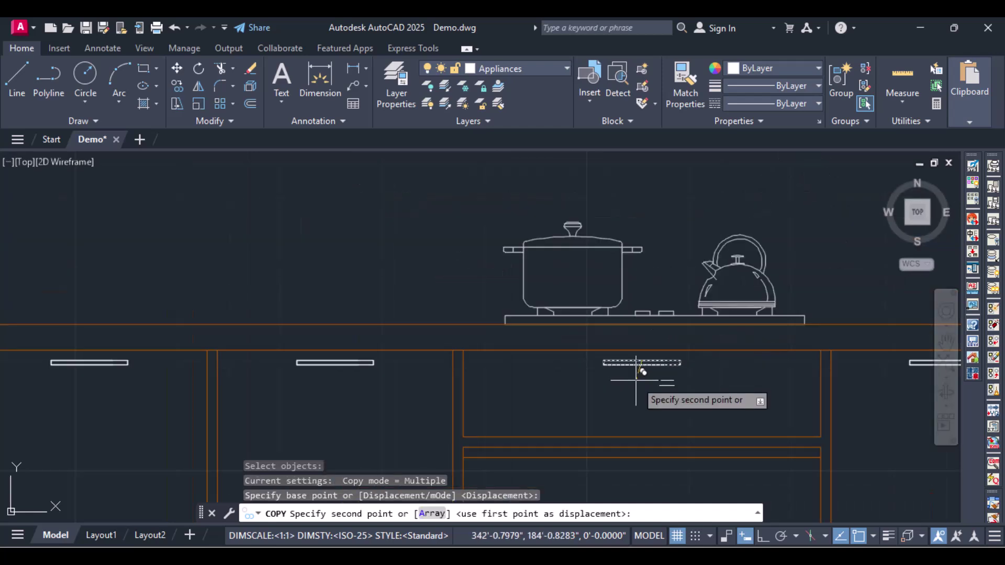
scroll(636, 374, "down", 3)
scroll(645, 408, "up", 3)
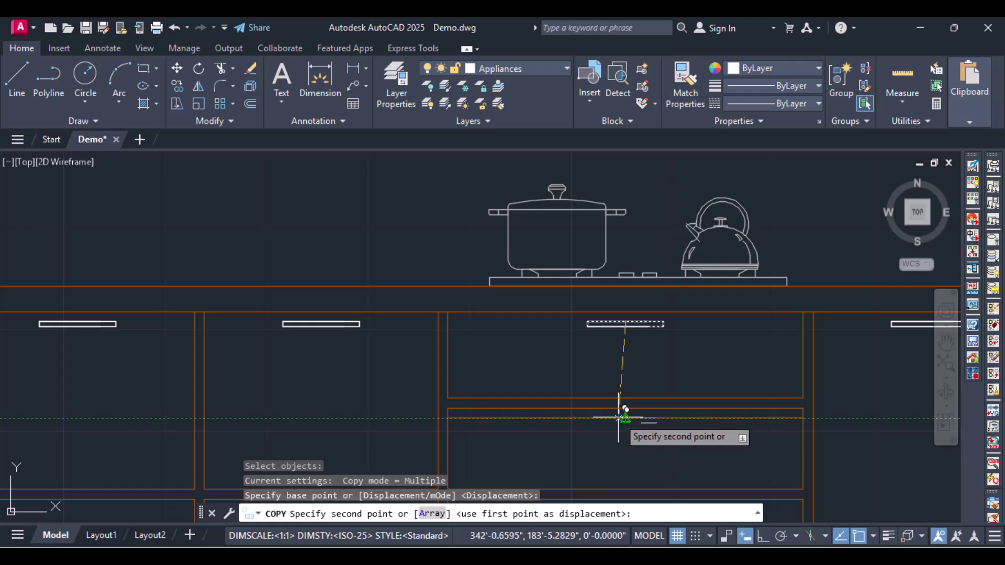
left_click(620, 417)
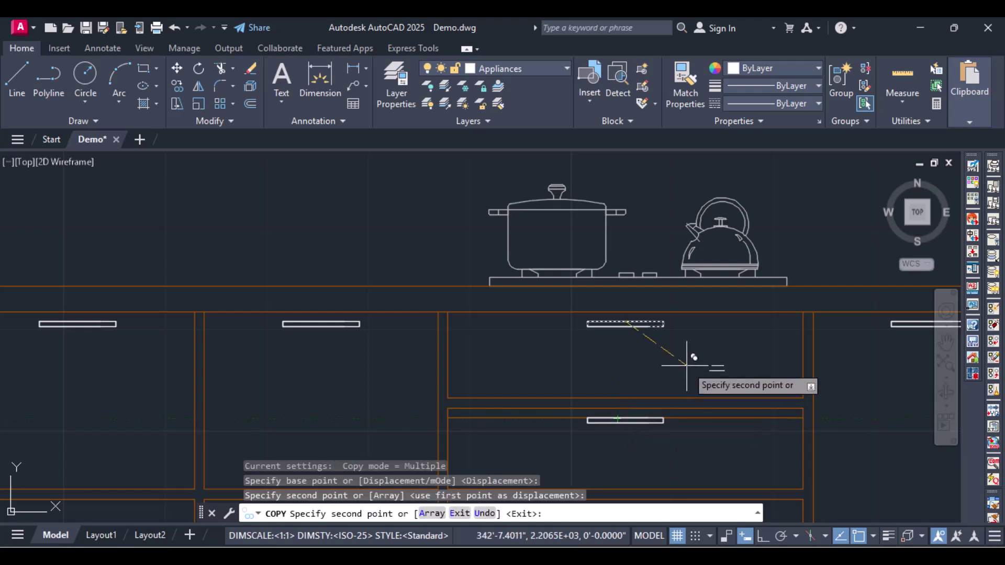
key("Escape")
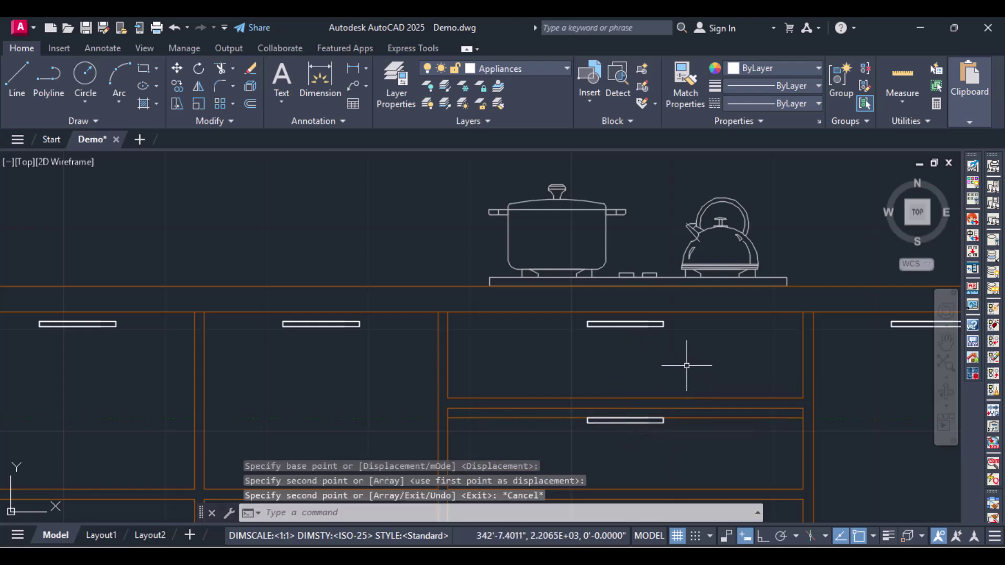
Erase the offset guide line in the second drawer and the stray handle crossing the side of the cabinet beneath the oven.
left_click(724, 417)
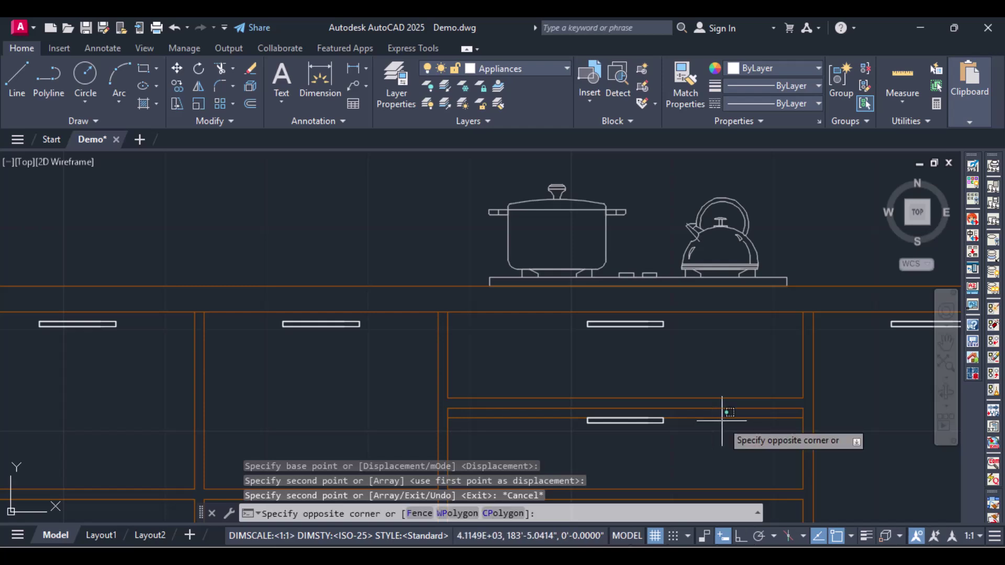
left_click(724, 417)
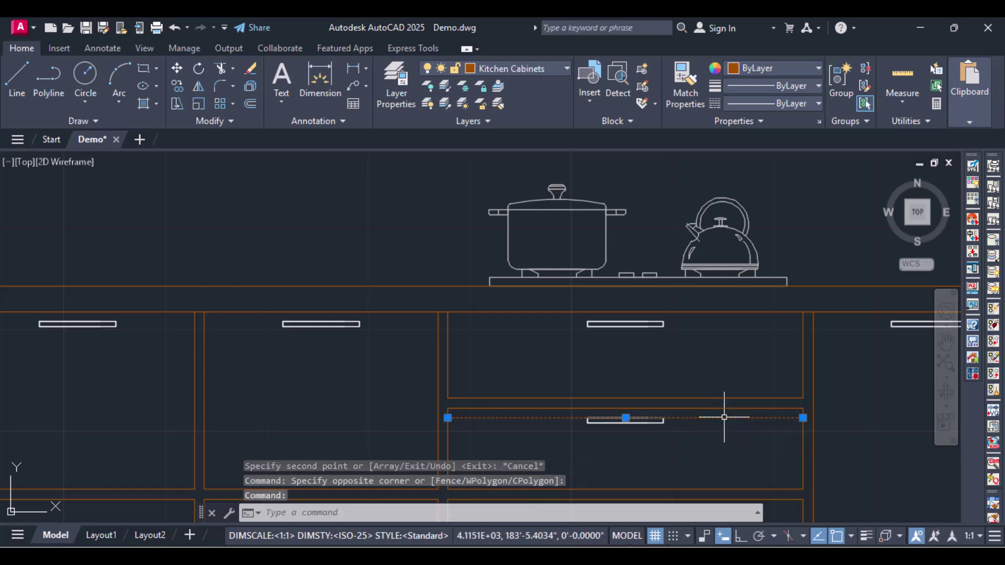
key("Delete")
scroll(724, 417, "down", 2)
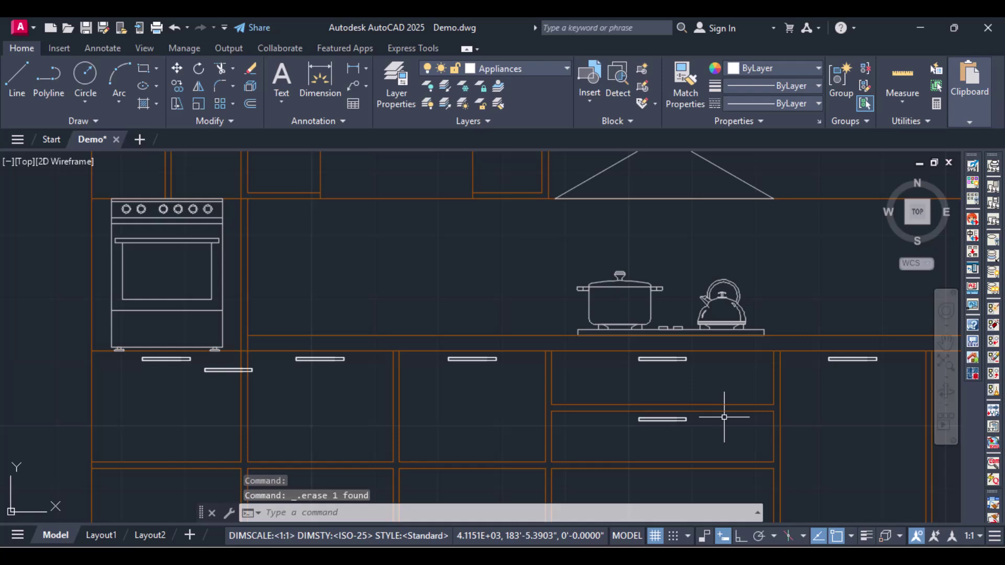
middle_click_drag(643, 426, 654, 359)
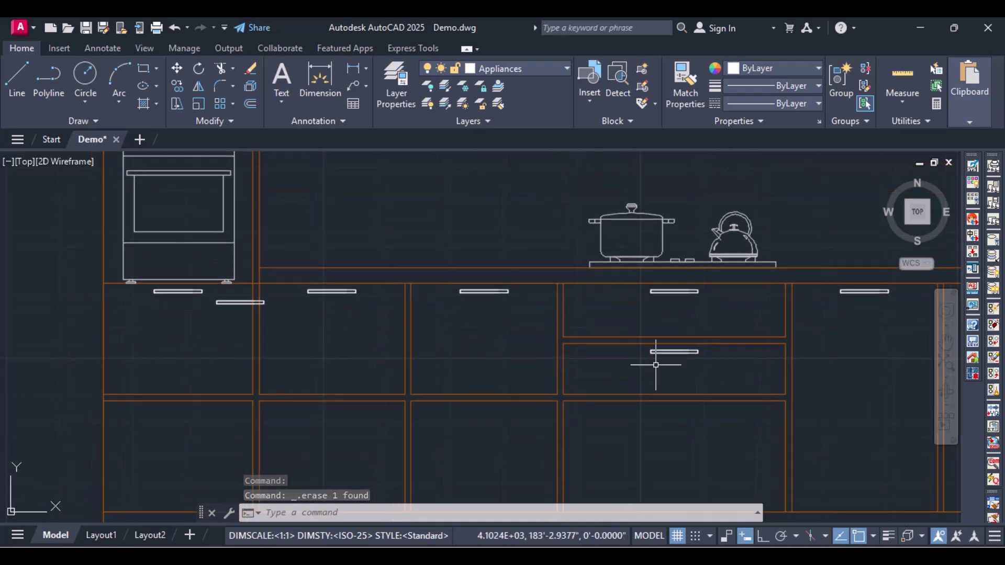
left_click(238, 302)
key("Delete")
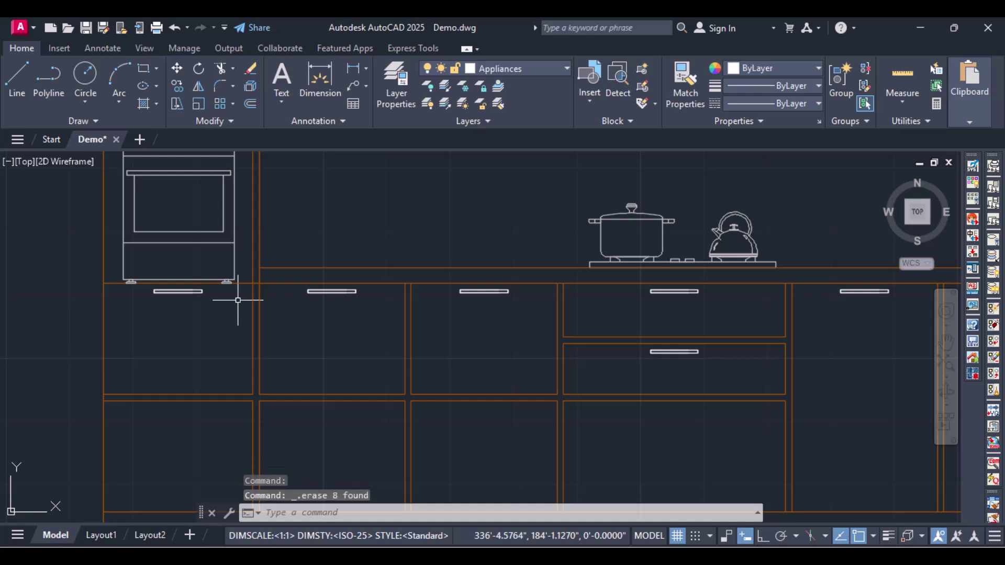
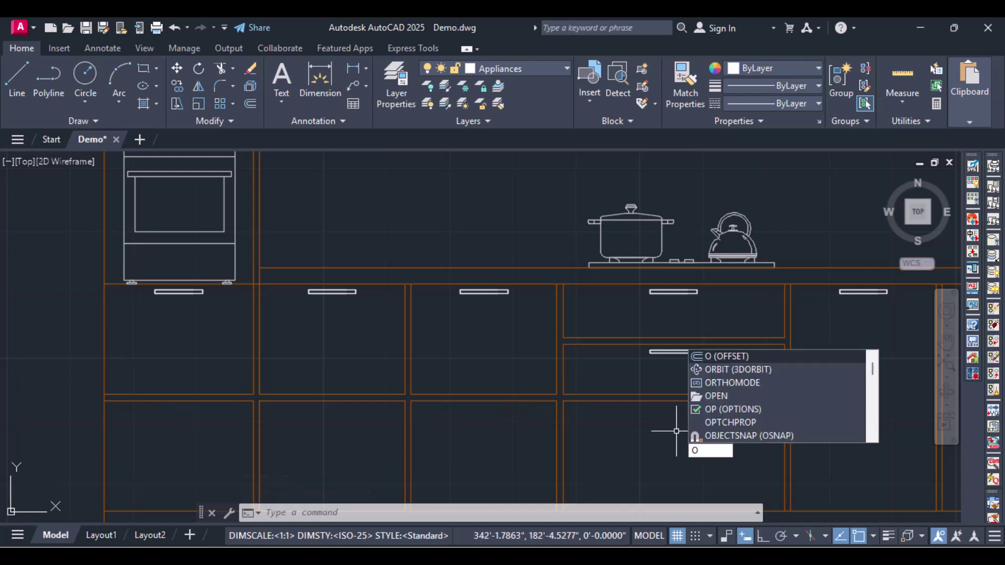
Offset the top edges of the lowest drawer under the cooktop and the lower compartment beside it 1" downward.
key("Return")
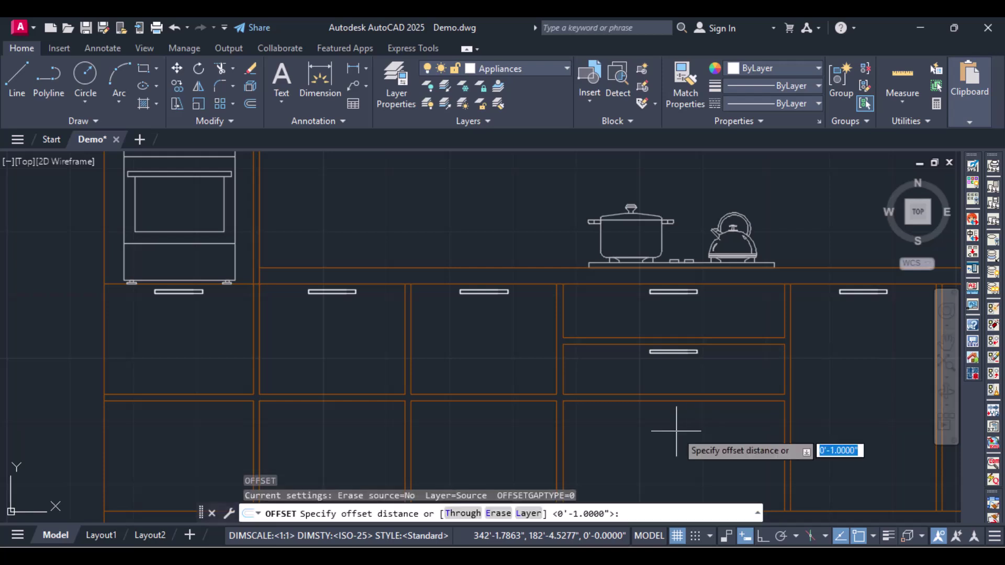
key("Return")
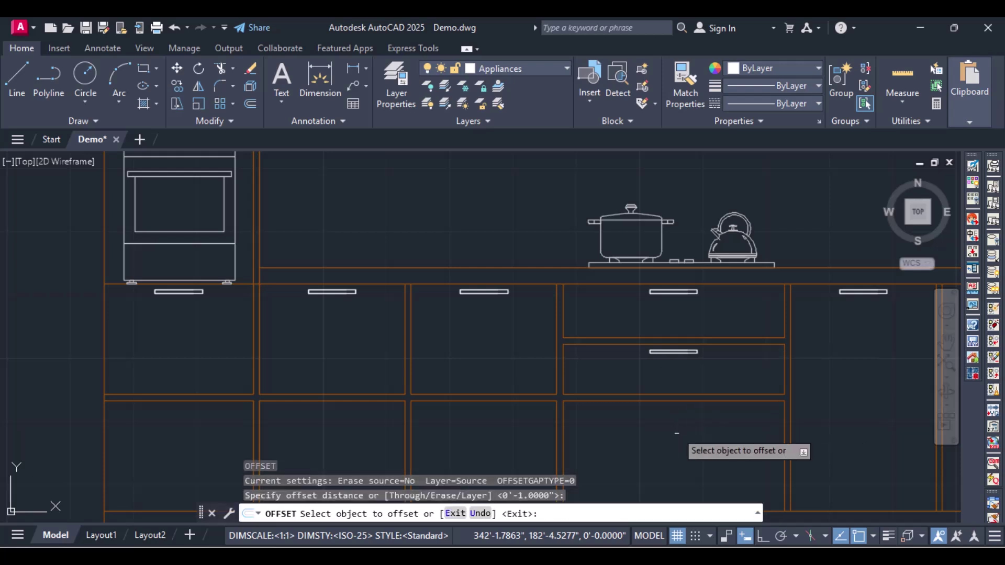
left_click(616, 402)
left_click(617, 412)
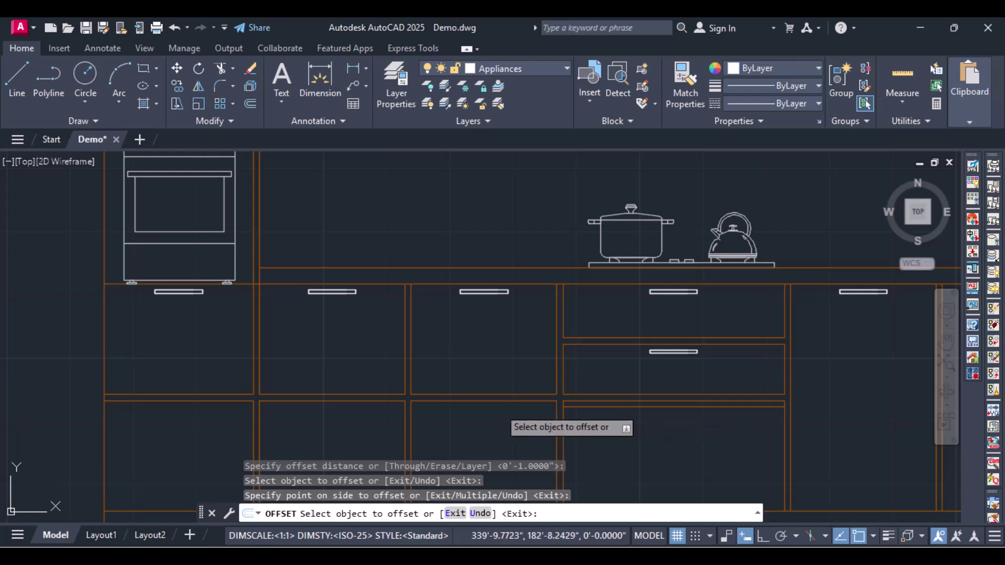
left_click(476, 400)
left_click(479, 398)
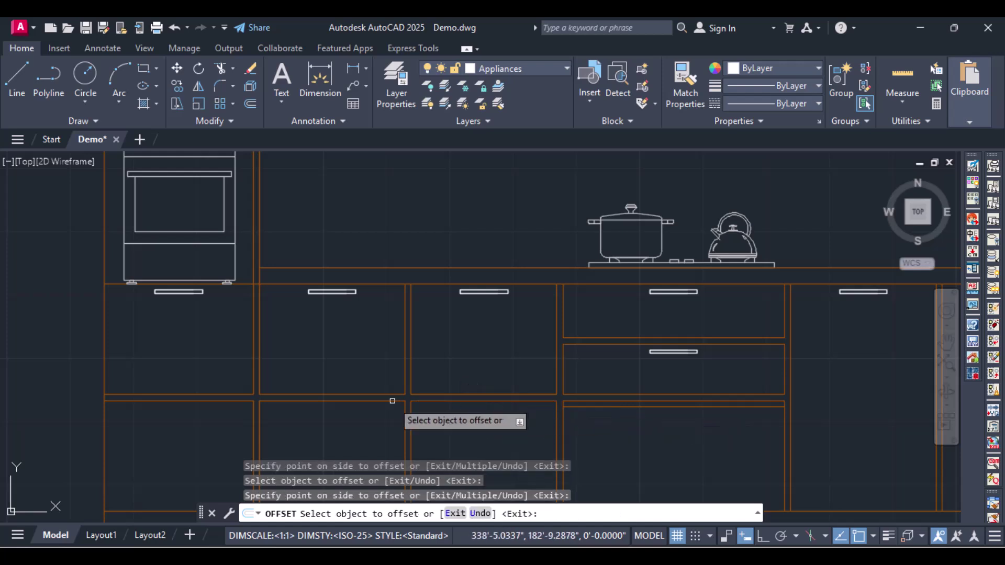
left_click(452, 401)
left_click(449, 410)
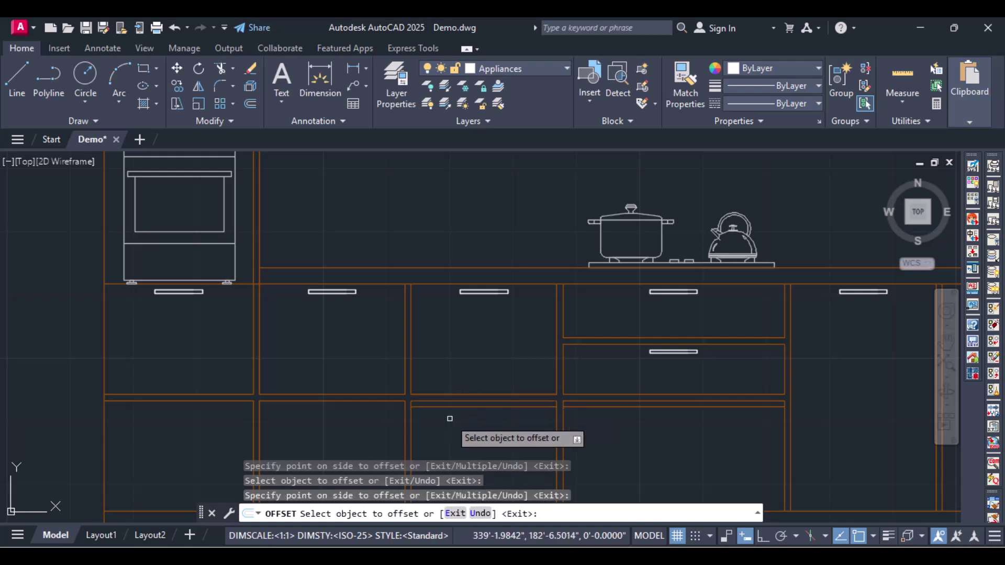
Offset the top edges of the two remaining lower compartments toward and beneath the oven 1" downward, and finish offsetting.
left_click(371, 401)
left_click(368, 407)
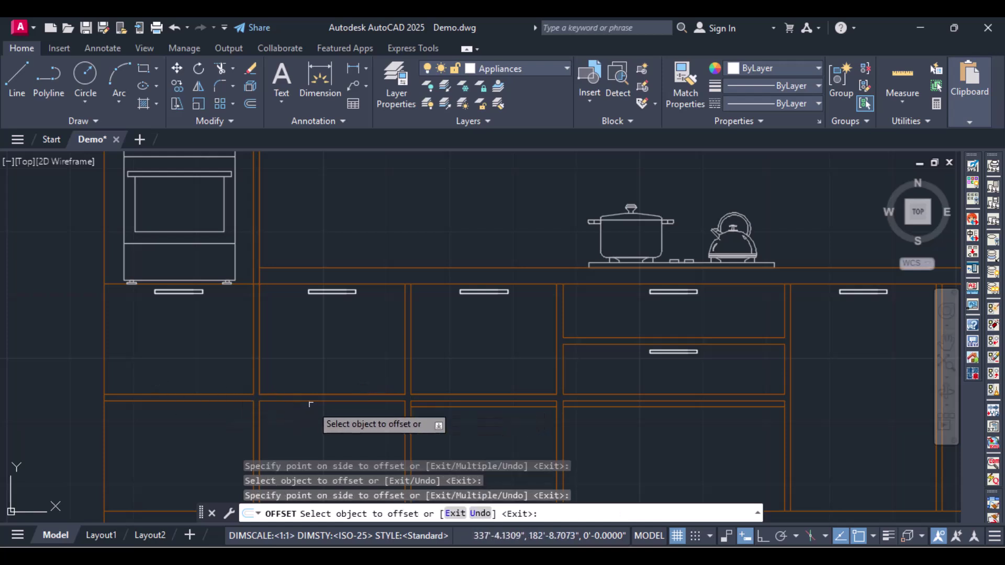
left_click(311, 401)
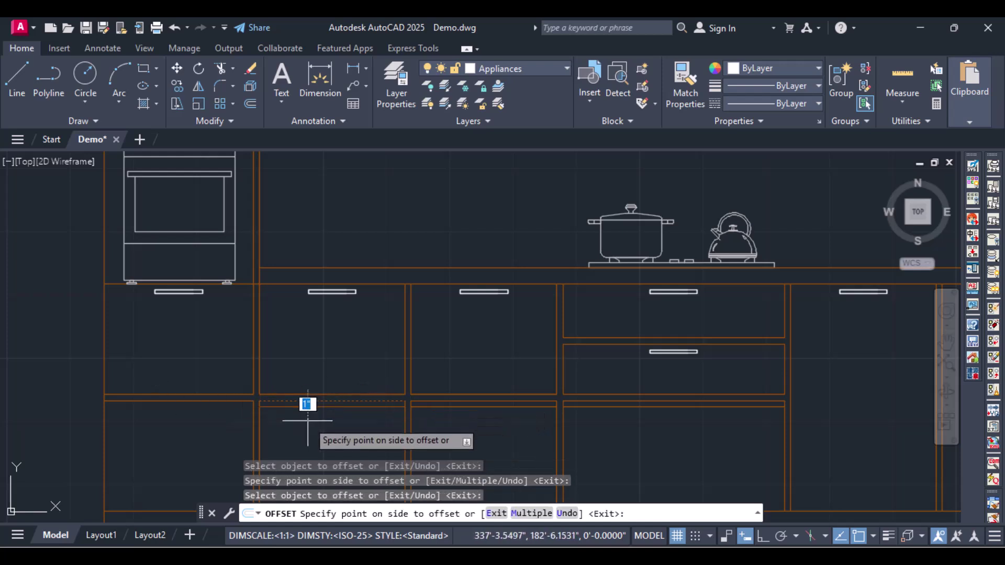
left_click(307, 406)
left_click(224, 402)
left_click(220, 407)
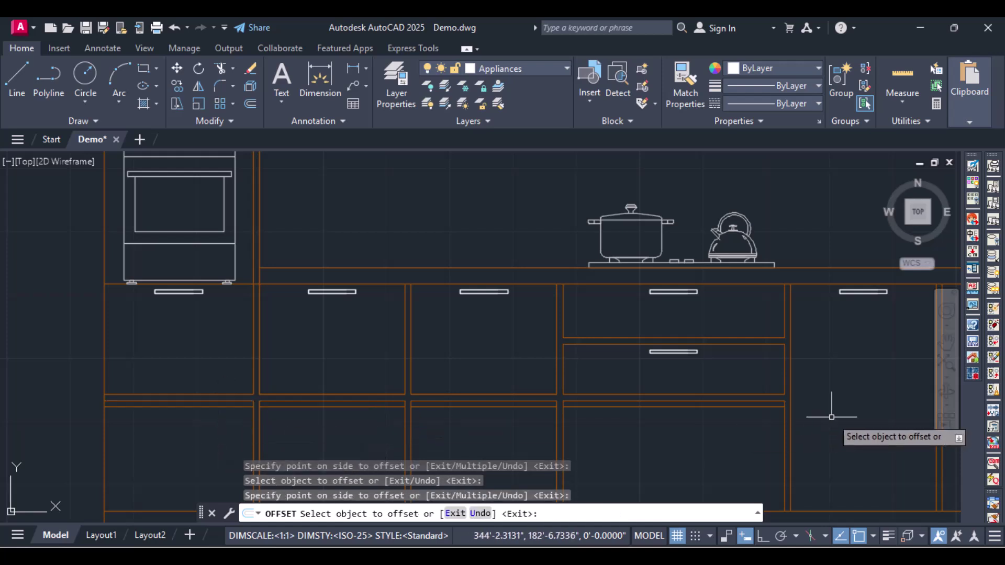
key("Escape")
Copy the second cooktop drawer's handle by its top midpoint to the midpoint of the offset line in the lowest drawer.
type("ct o")
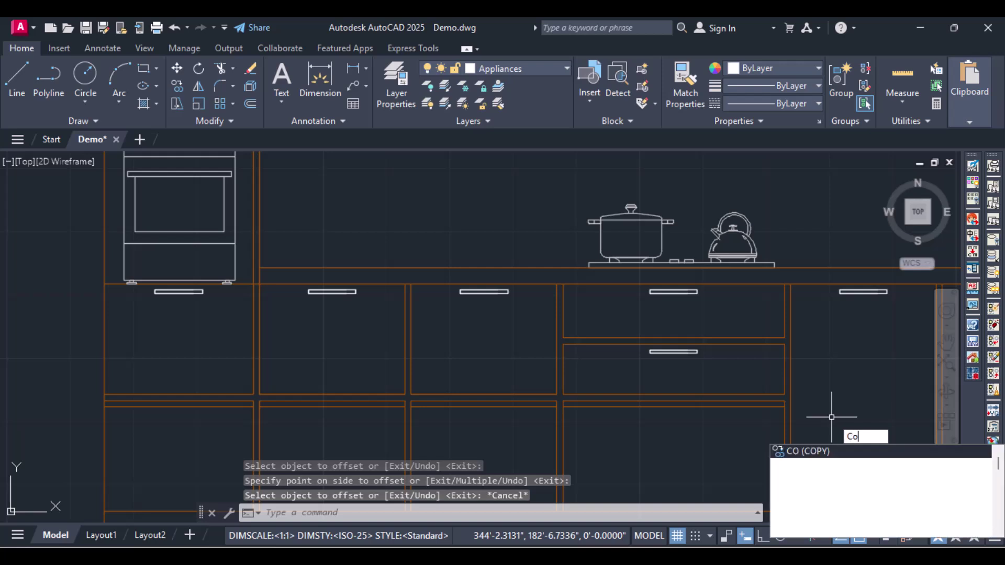
key("Return")
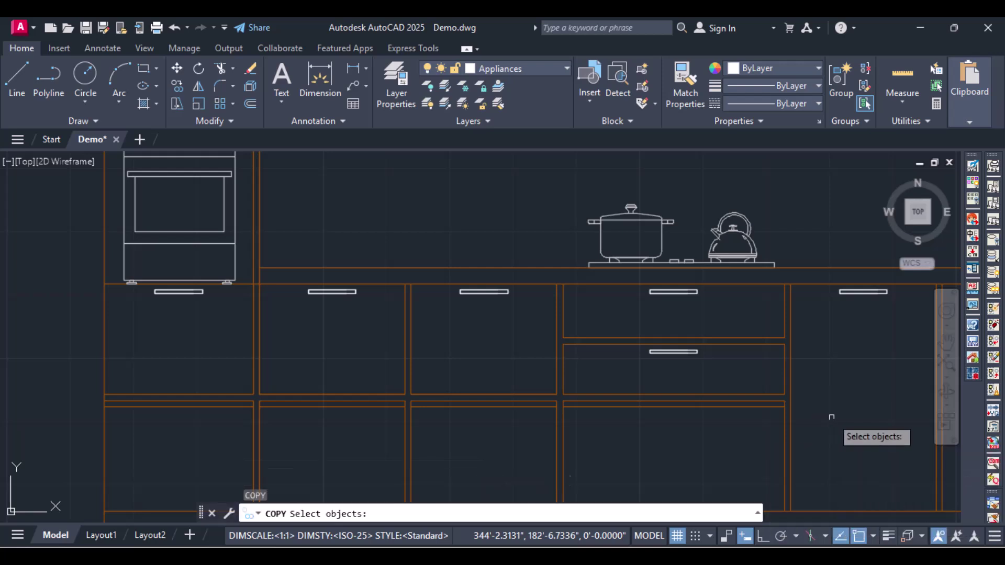
left_click(678, 349)
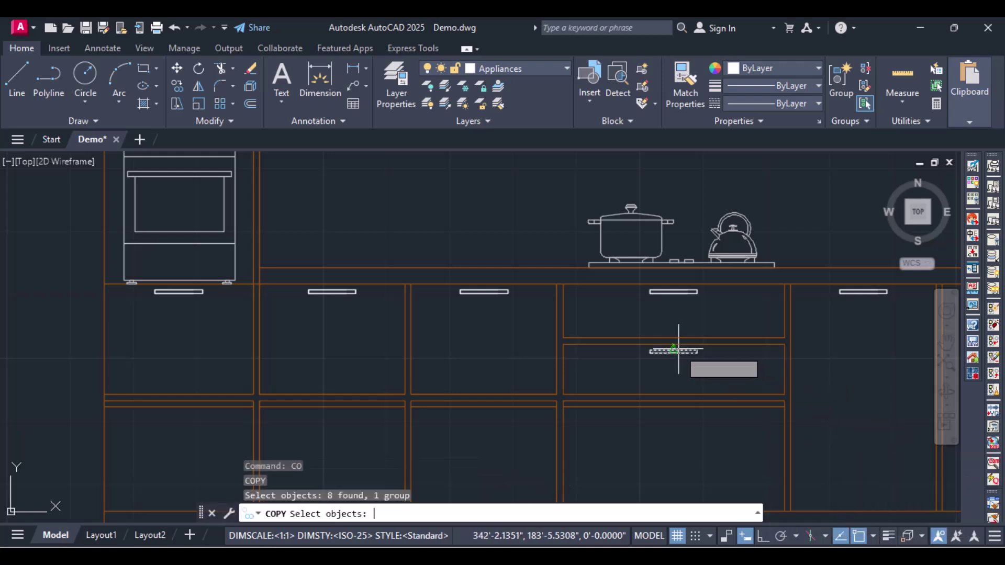
key("Return")
scroll(674, 349, "up", 8)
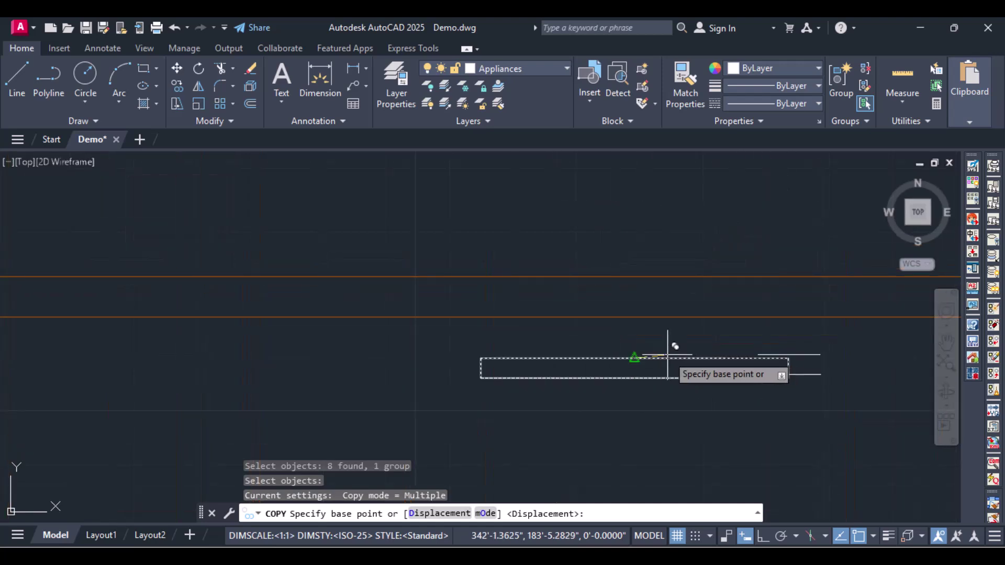
left_click(668, 354)
scroll(650, 407, "down", 6)
scroll(647, 404, "up", 5)
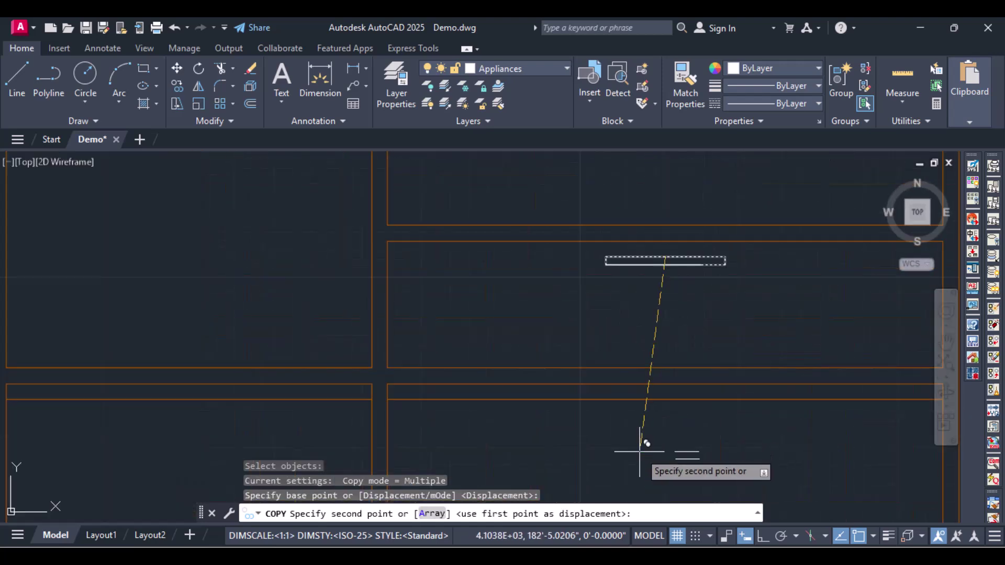
left_click(666, 401)
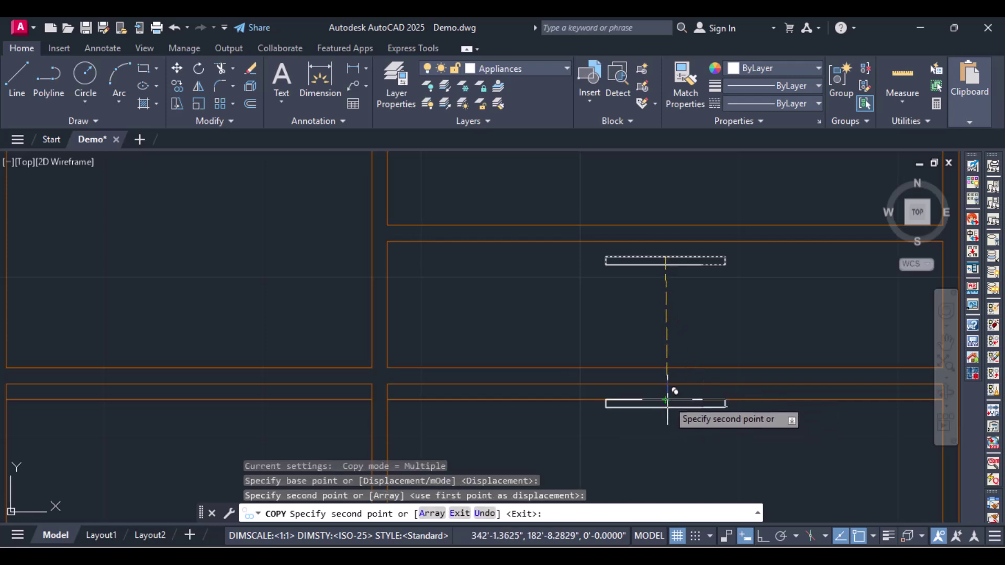
Copy the handle to the midpoint of the offset line in the lower compartment adjacent to the cooktop drawers.
middle_click_drag(464, 433, 911, 364)
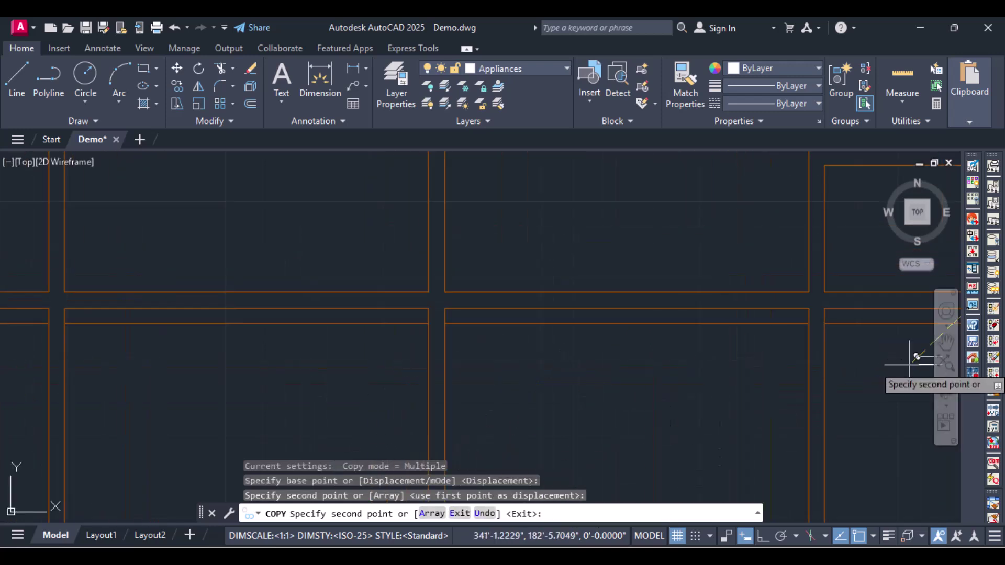
scroll(605, 325, "down", 4)
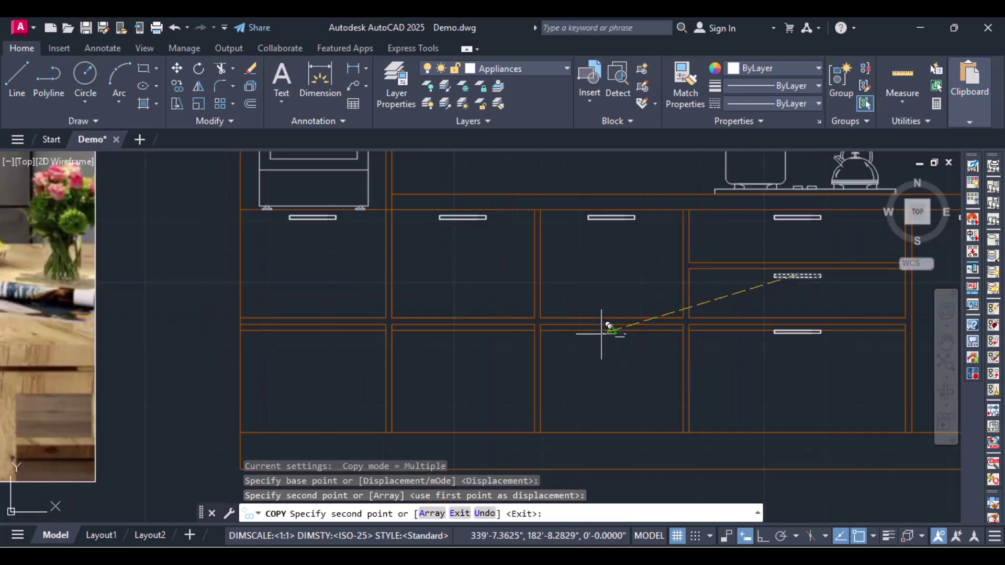
left_click(602, 333)
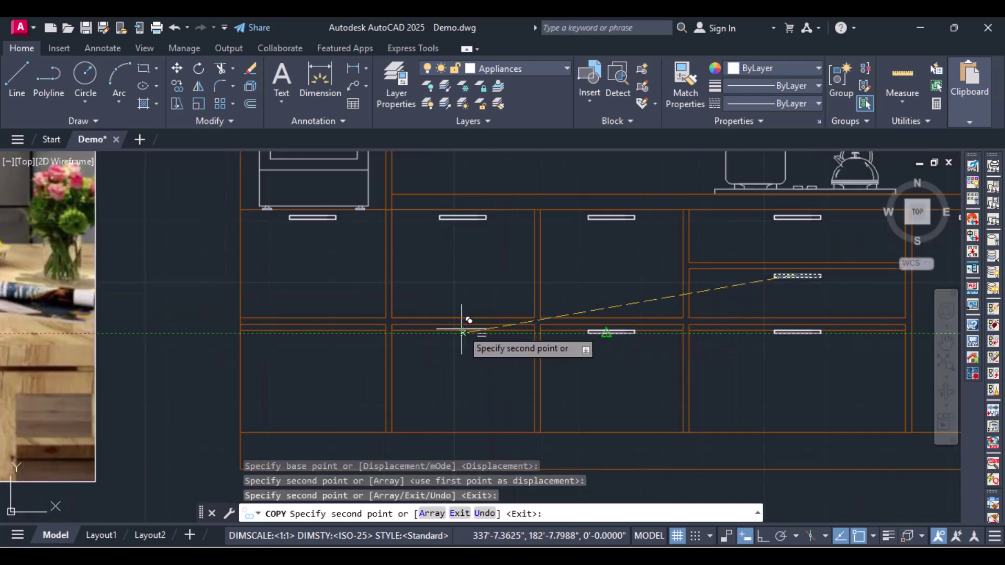
Copy the drawer handle to the guide-line midpoints of the second and first lower cabinet fronts below the oven side.
left_click(463, 331)
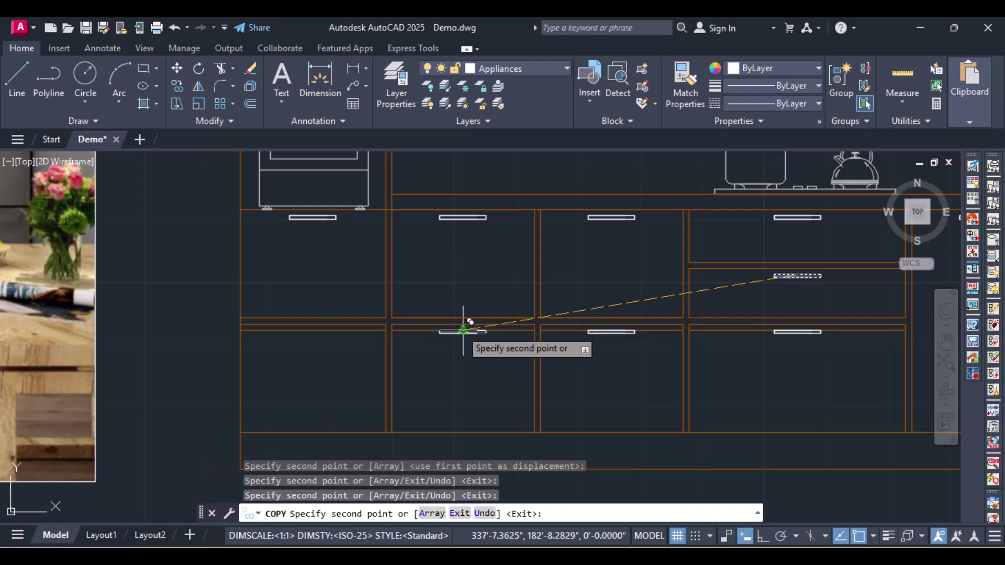
left_click(317, 329)
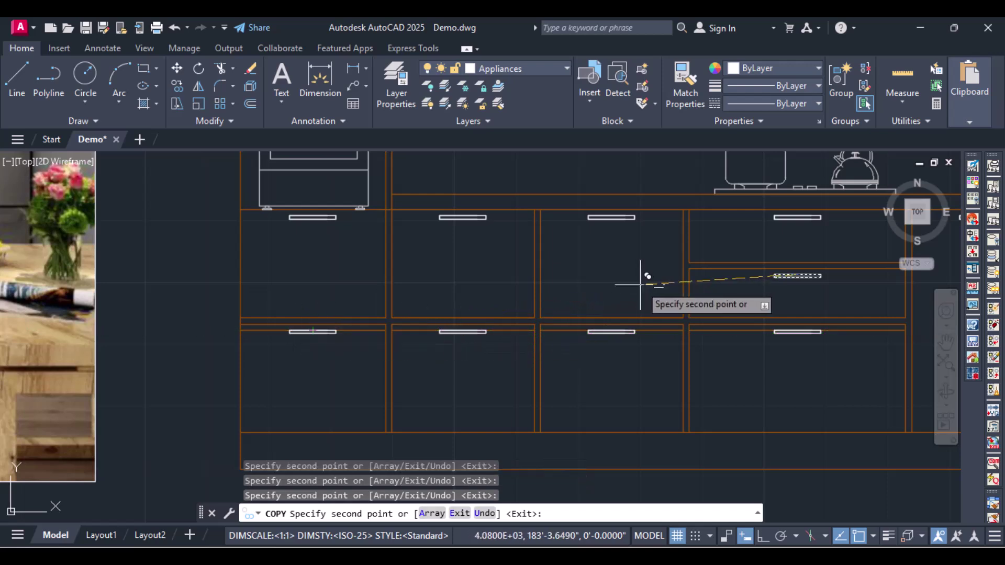
key("Escape")
Erase the four horizontal guide lines running along the tops of the lower cabinet fronts behind the handles.
type("e")
key("Return")
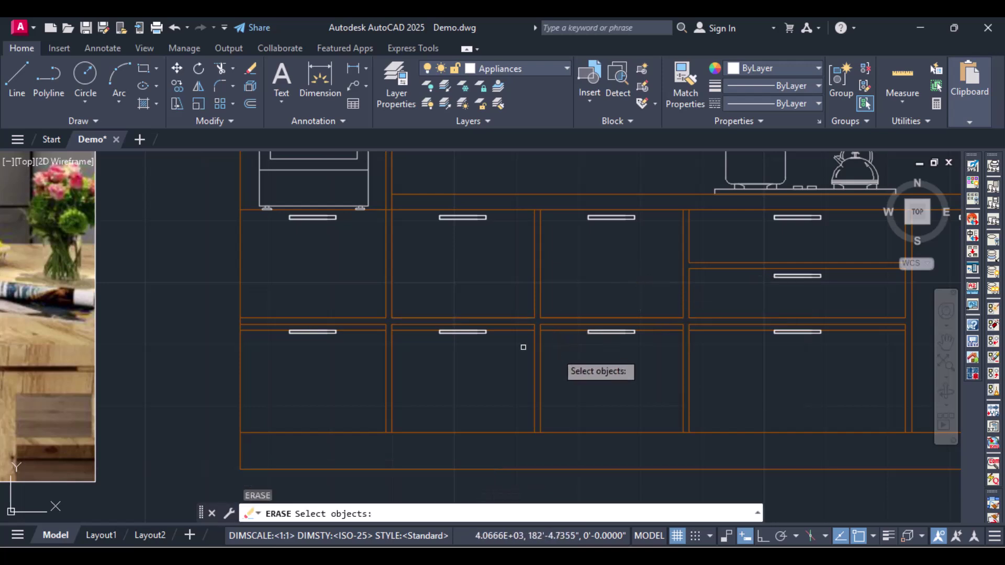
left_click(369, 330)
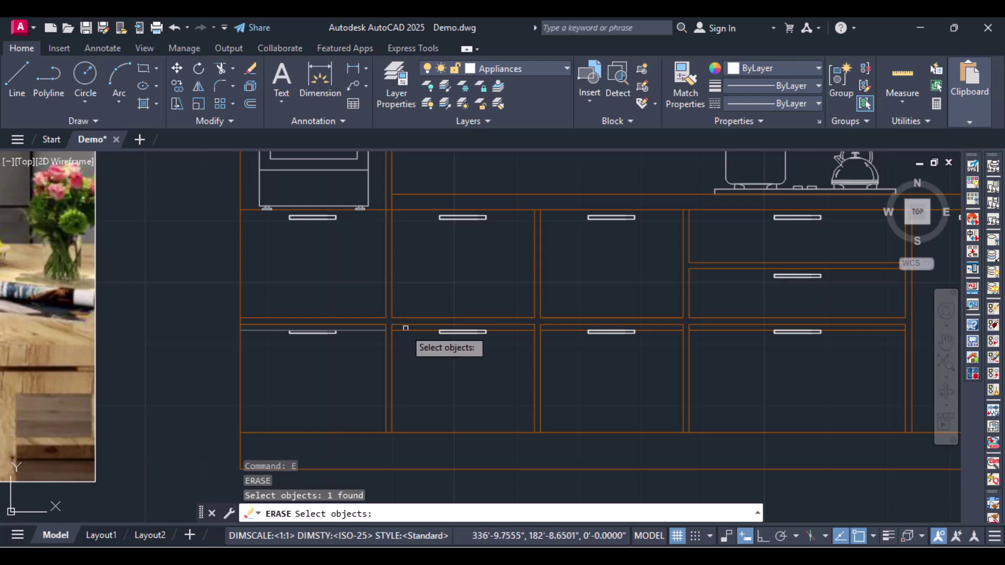
left_click(405, 330)
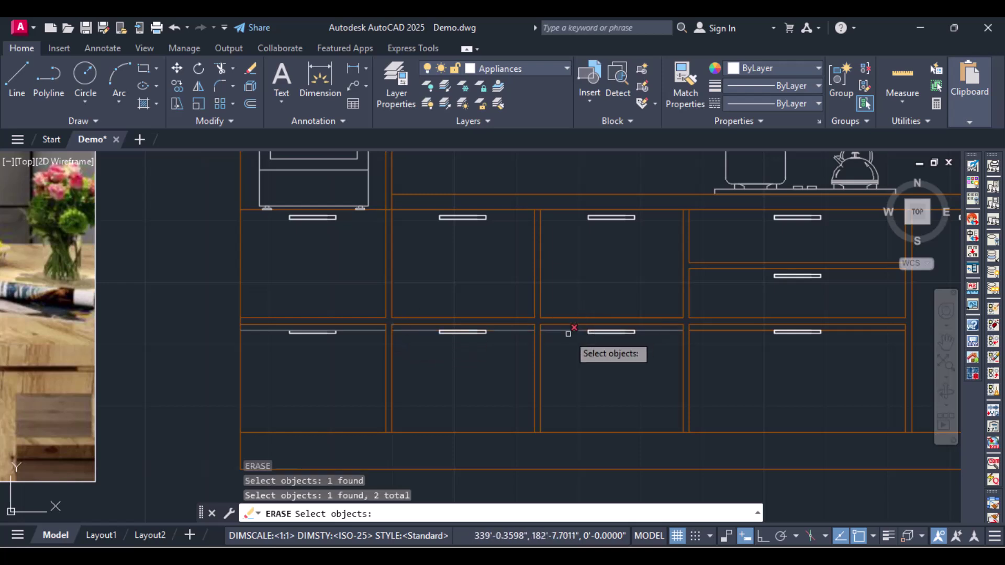
left_click(576, 330)
left_click(730, 329)
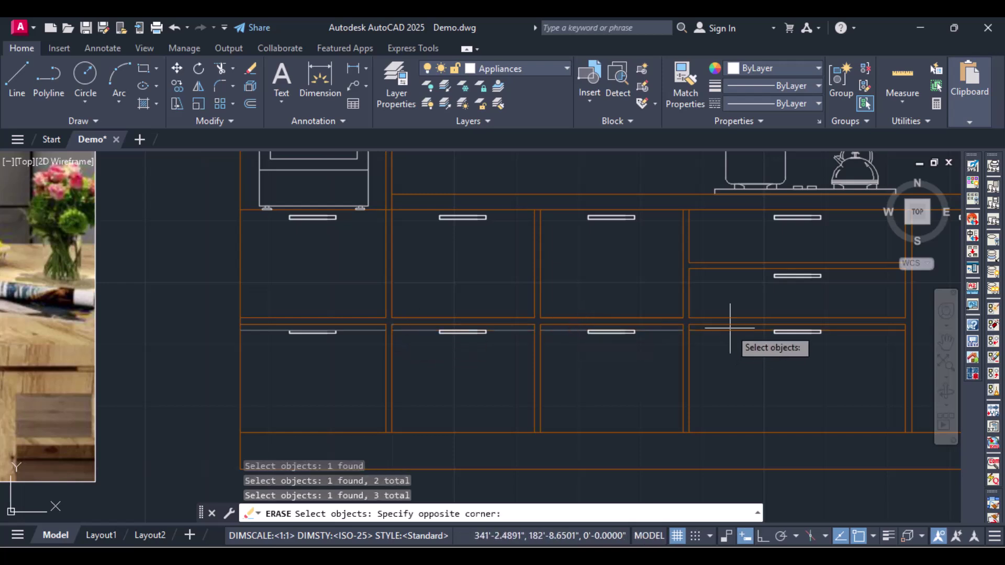
left_click(730, 330)
left_click(731, 330)
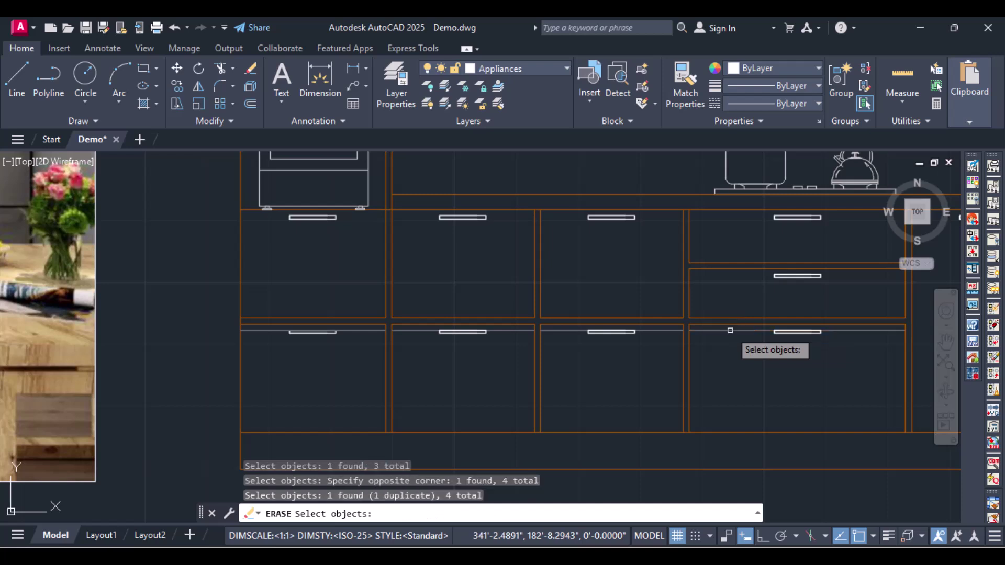
key("Return")
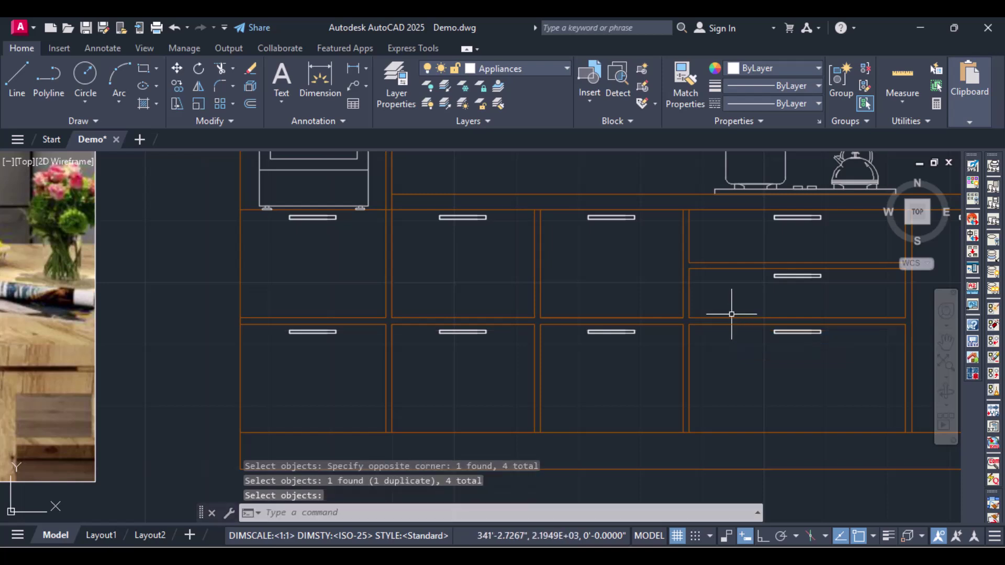
Examine the whole kitchen elevation with the reference photo and the plan labels, ending at the wall cabinet beside the chimney.
scroll(732, 313, "down", 2)
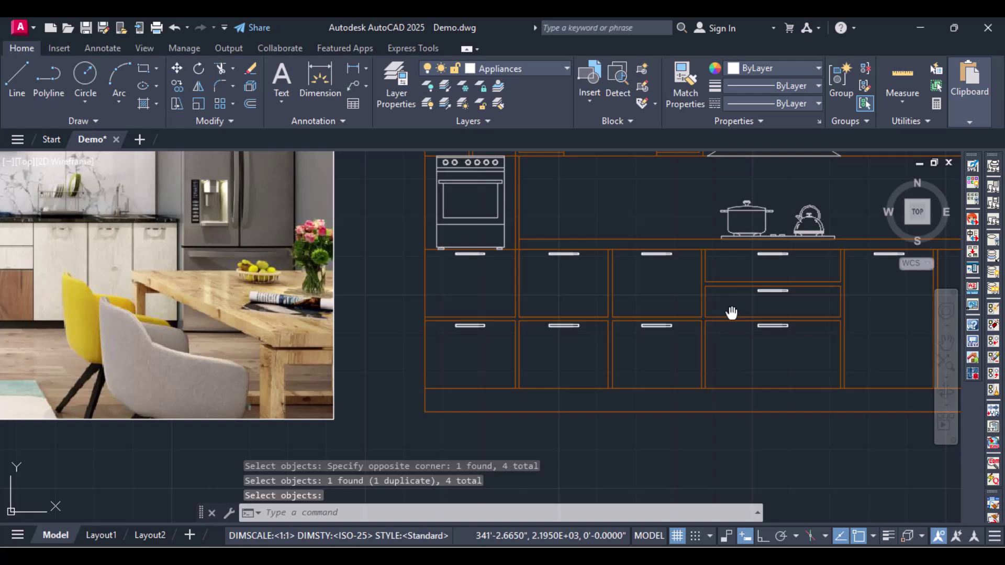
middle_click_drag(731, 313, 727, 334)
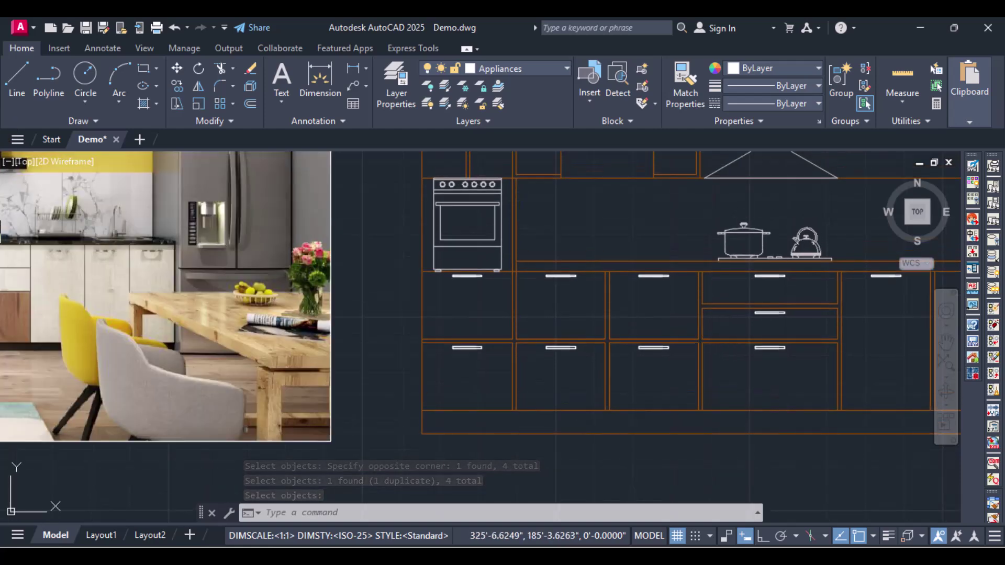
scroll(164, 291, "down", 3)
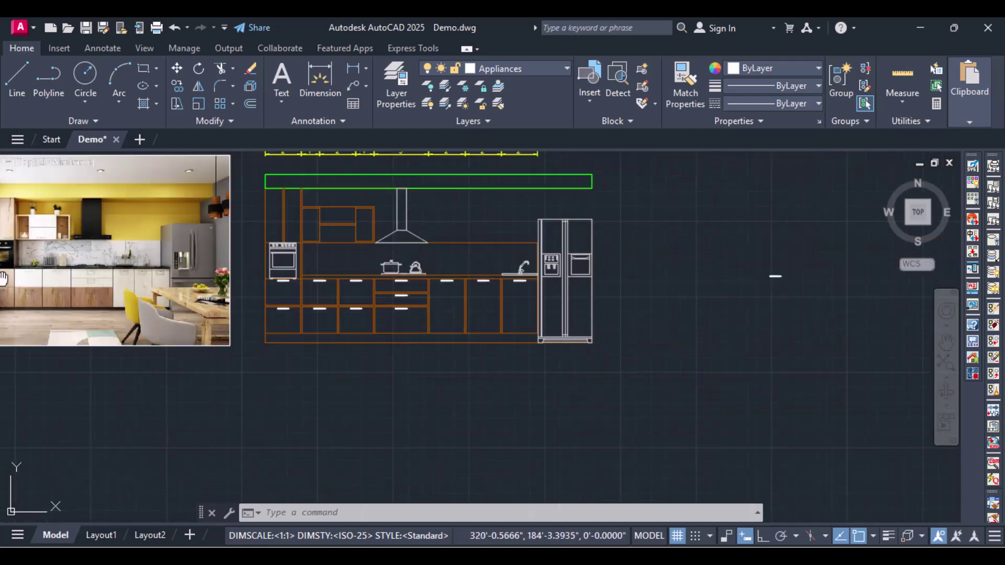
middle_click_drag(3, 277, 253, 346)
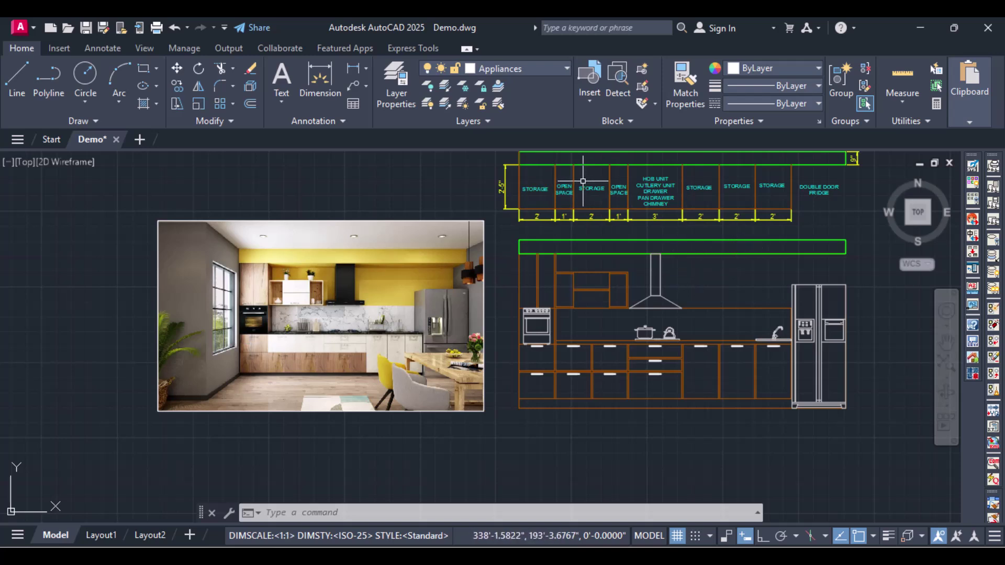
scroll(600, 184, "up", 4)
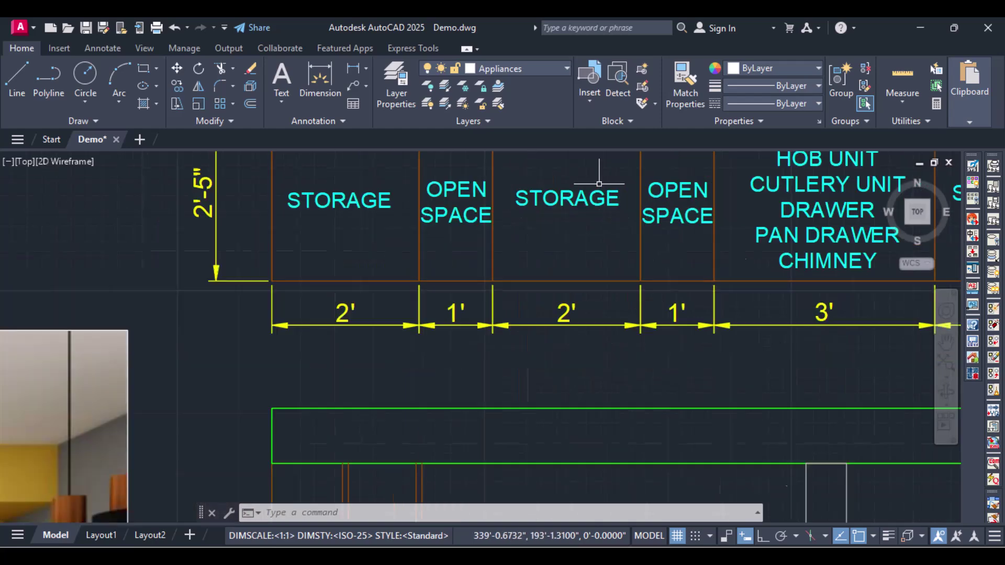
mouse_move(599, 499)
middle_mouse_down()
mouse_move(494, 291)
mouse_move(452, 258)
mouse_move(446, 282)
middle_mouse_up()
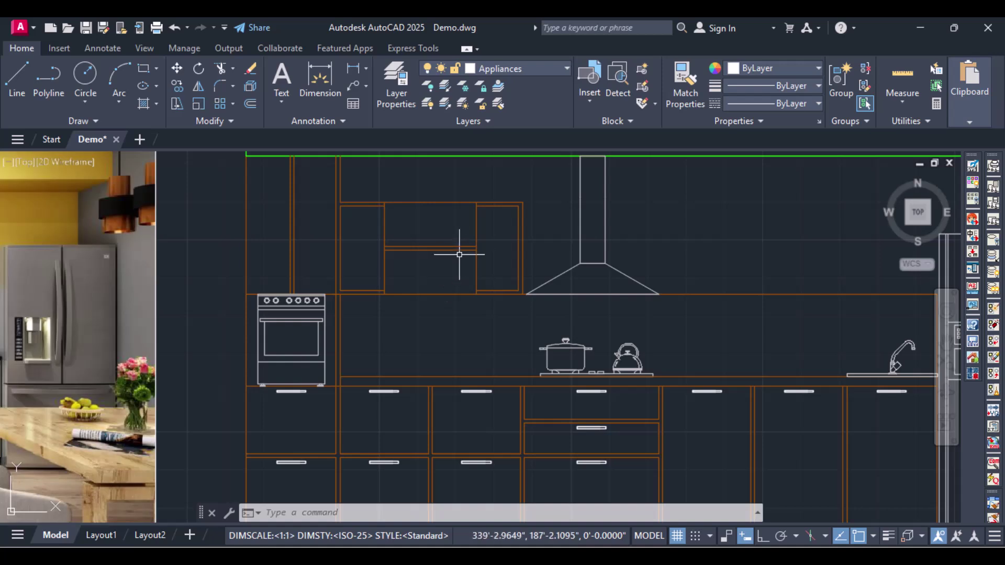
type("o")
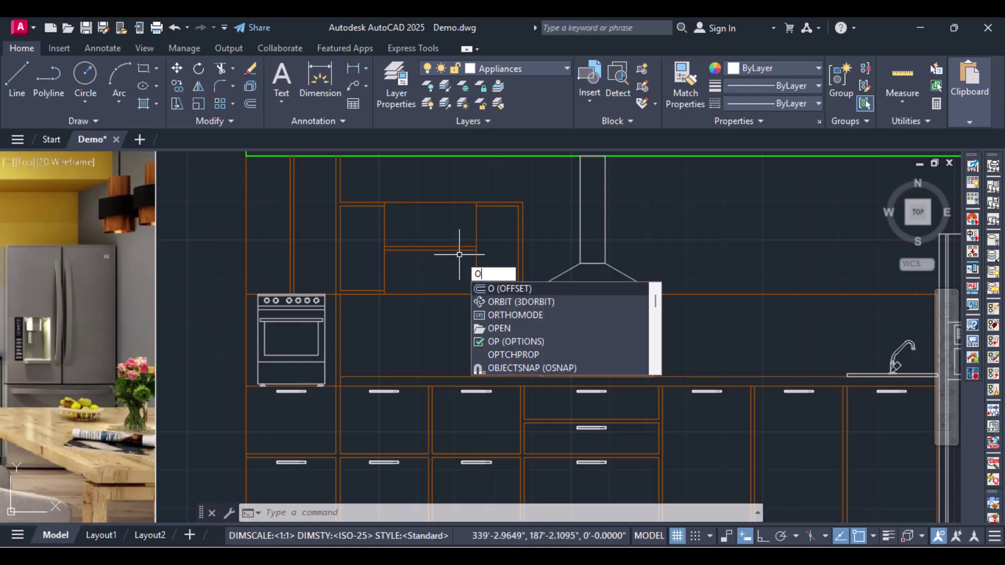
key("Return")
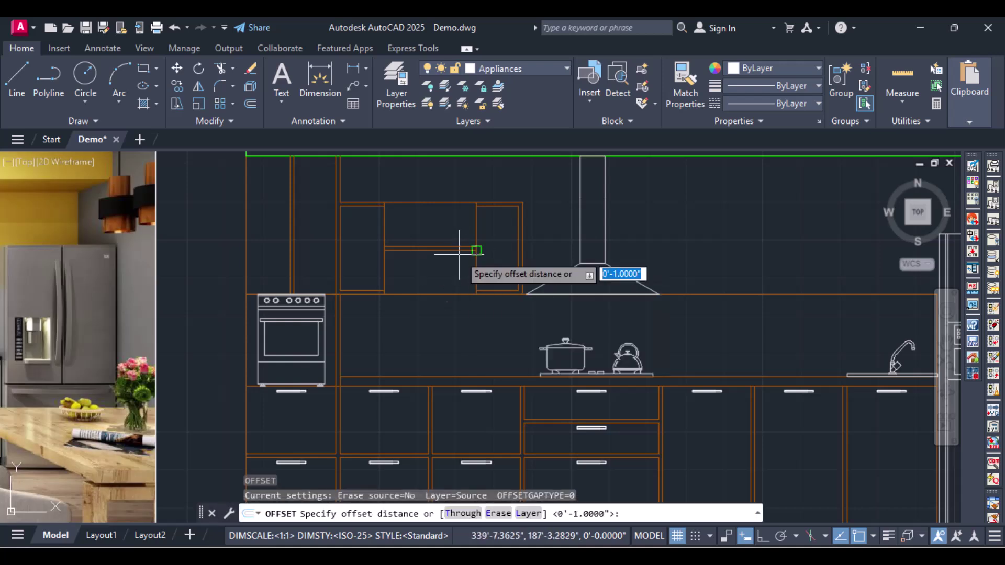
left_click(443, 294)
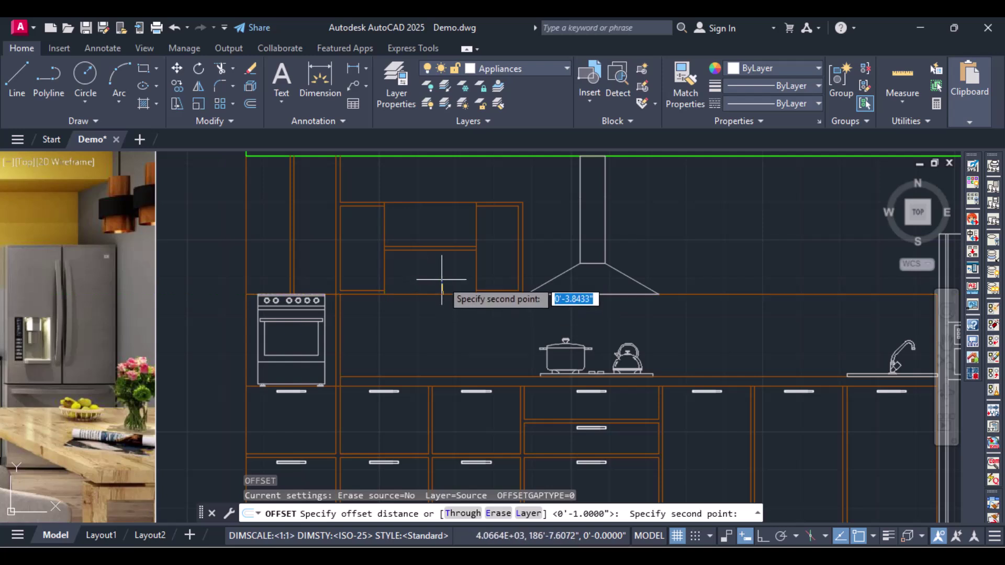
key("Escape")
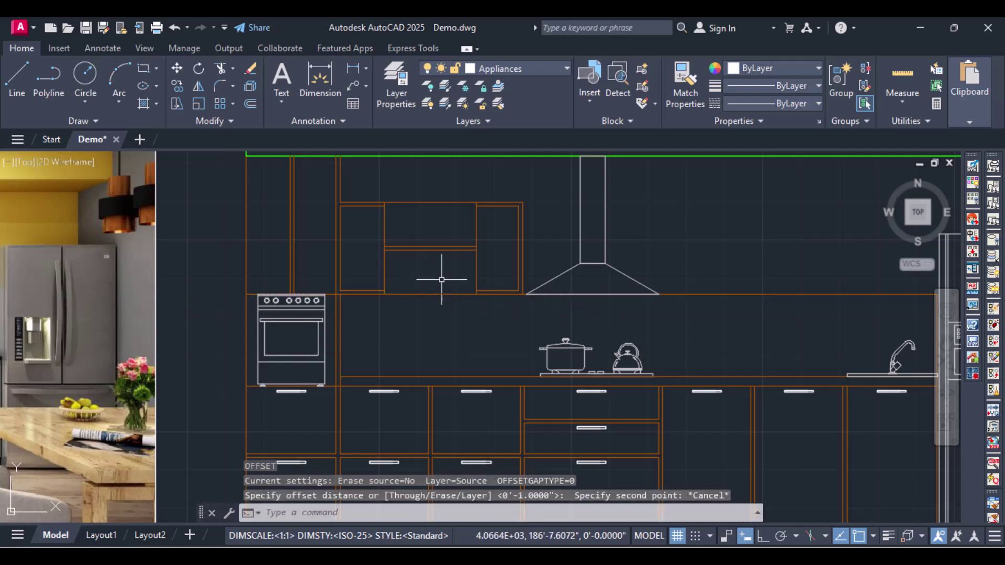
Offset the long horizontal line under the wall cabinet upward by 1".
key("Return")
key("Return")
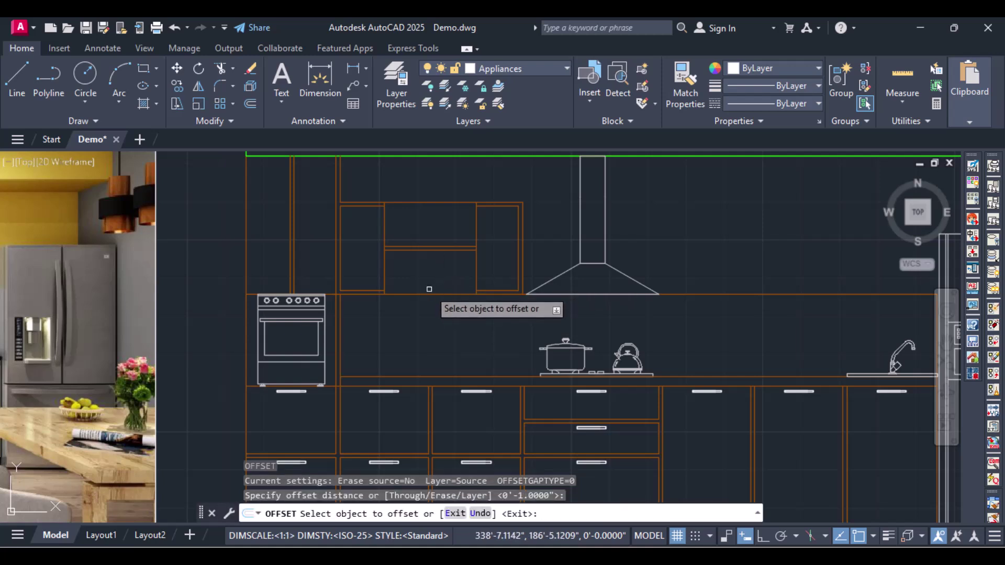
left_click(428, 294)
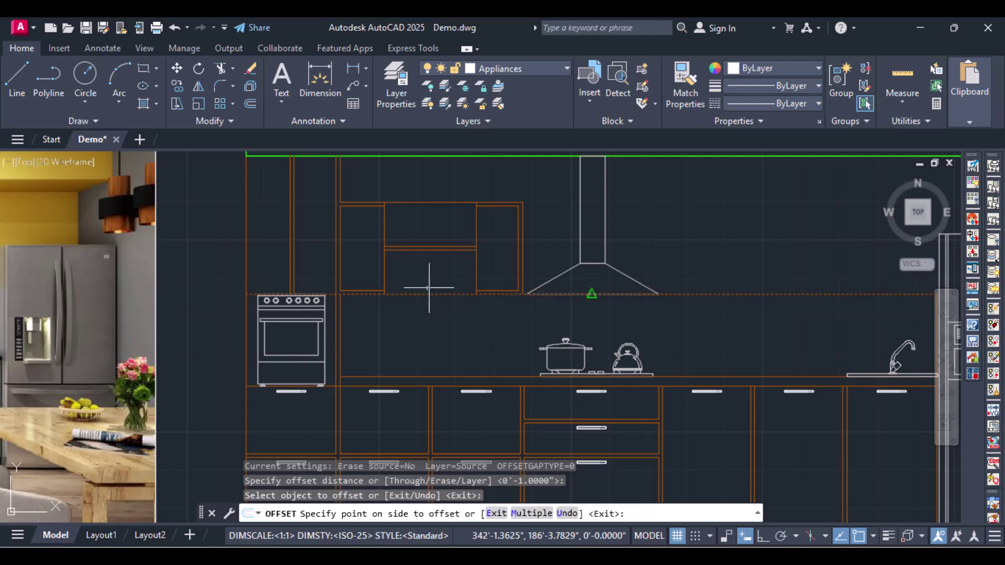
left_click(429, 281)
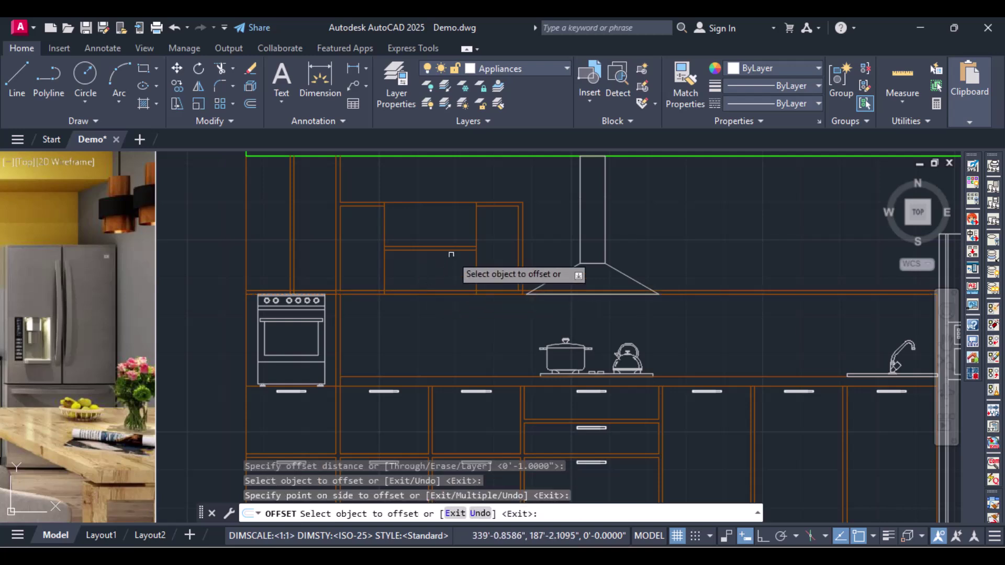
Offset the upper line of the wall cabinet's middle shelf upward by 1".
left_click(422, 247)
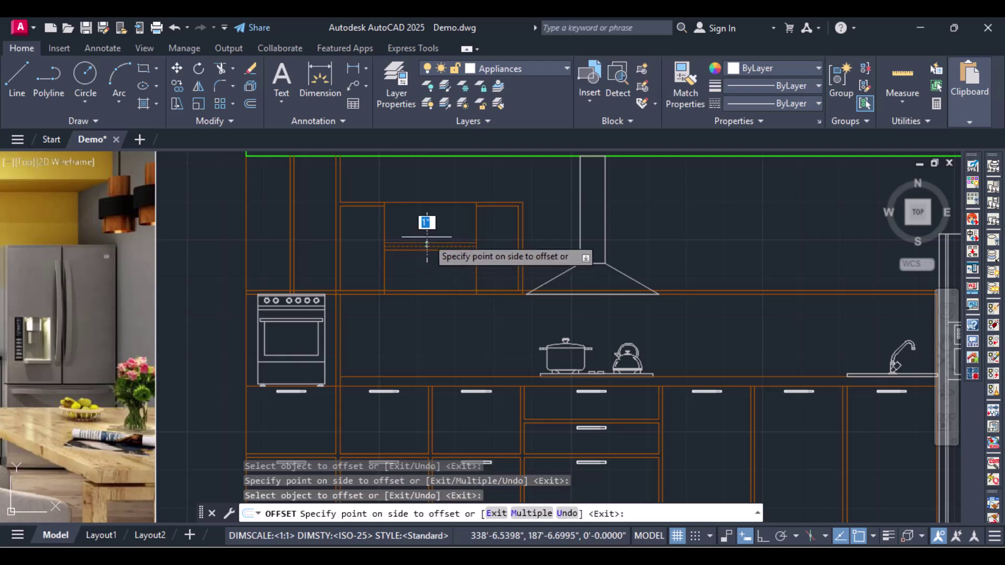
scroll(425, 241, "up", 5)
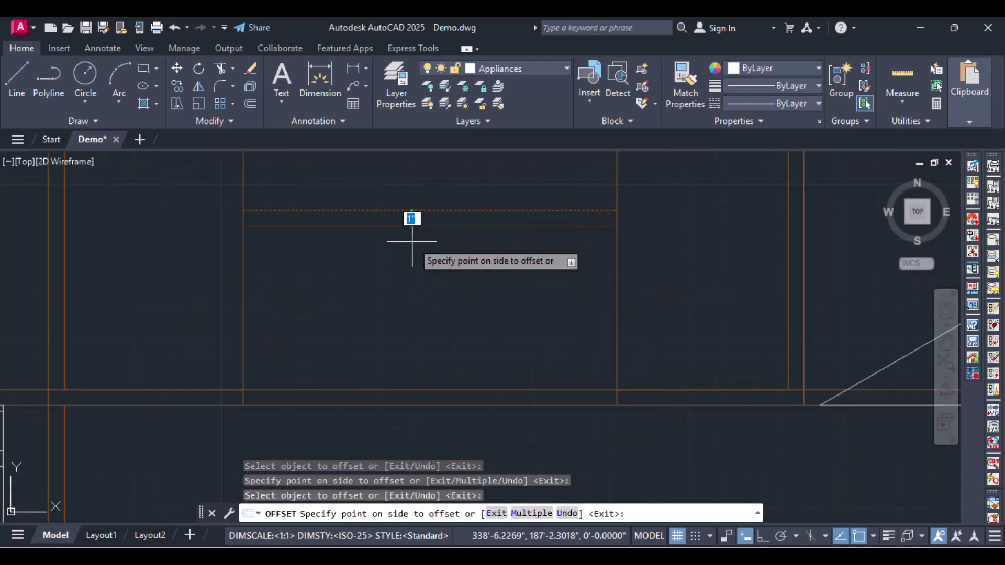
key("Escape")
key("Return")
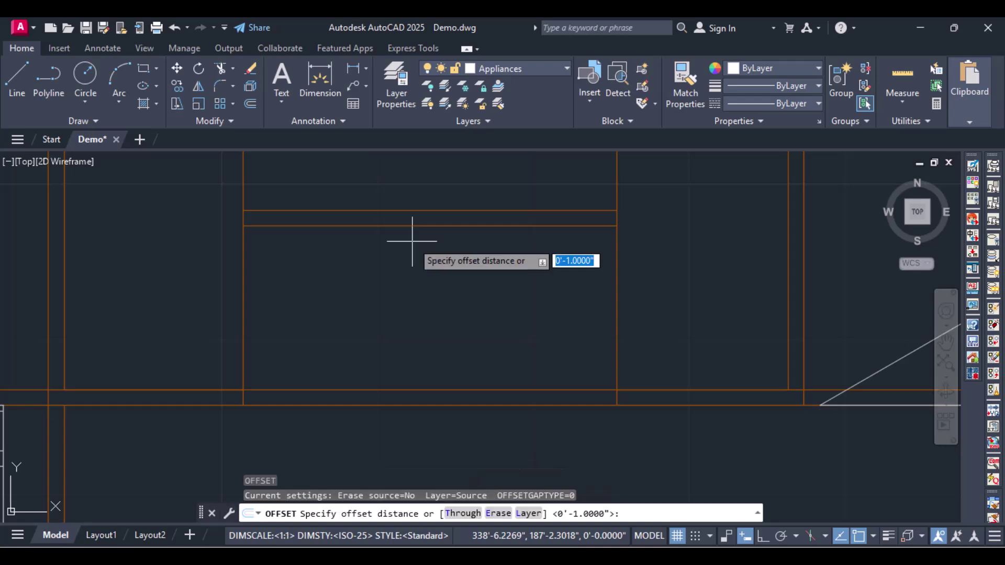
key("Return")
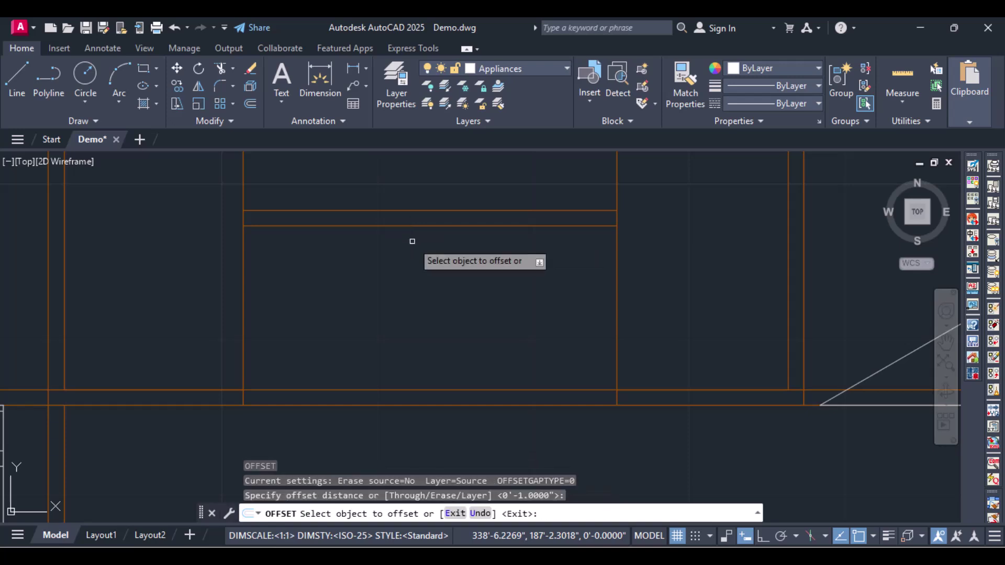
left_click(404, 210)
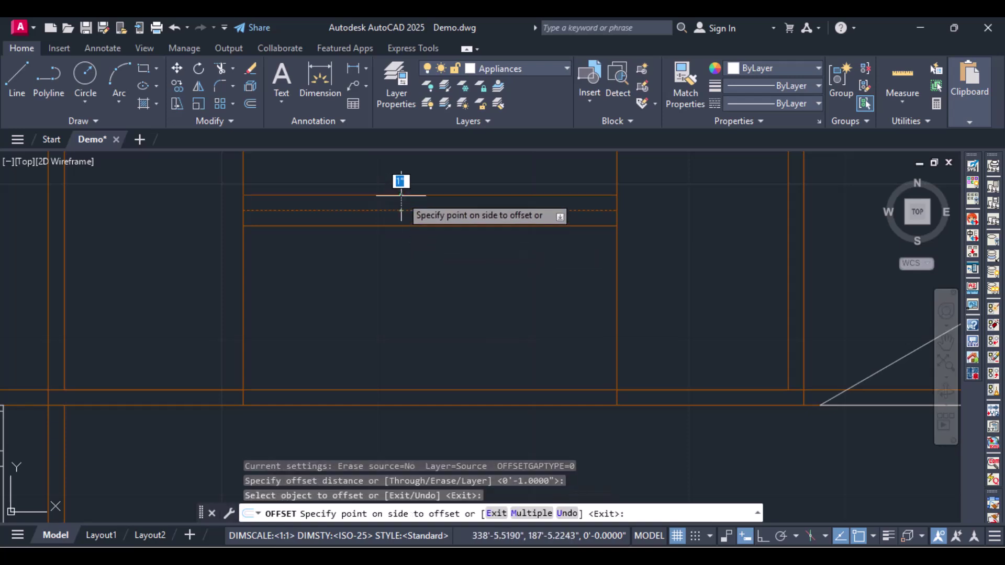
left_click(400, 184)
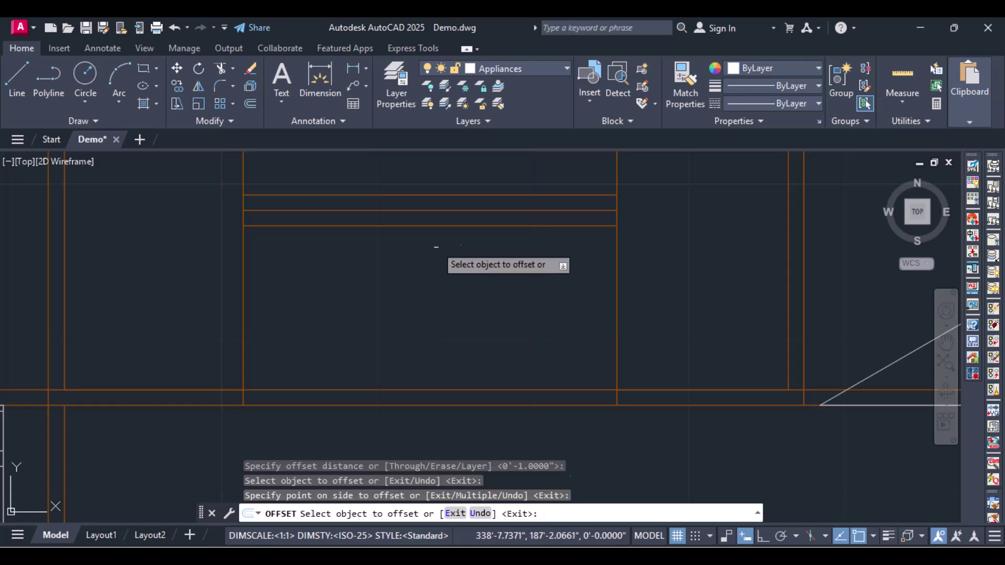
key("Return")
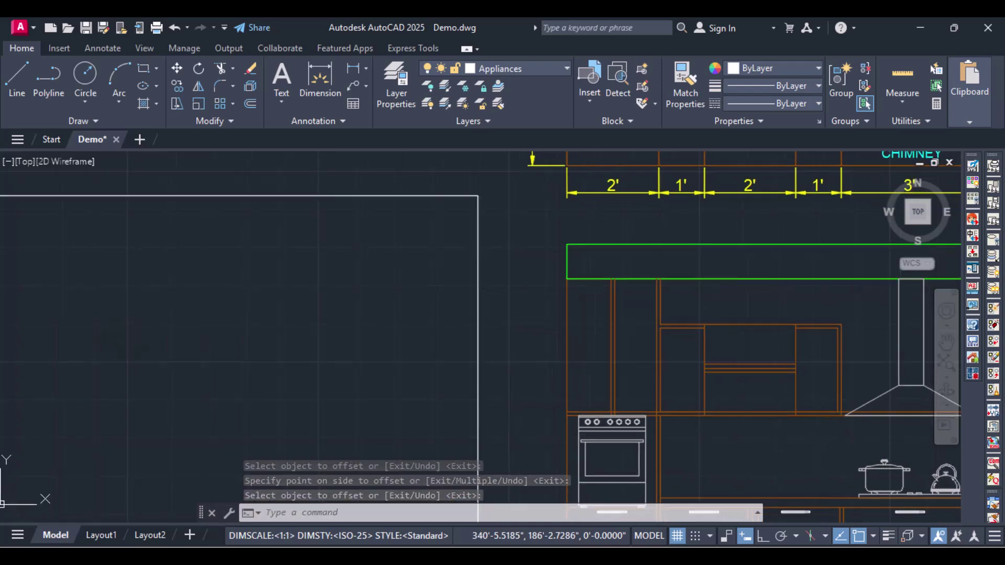
Copy a lower cabinet handle by its top midpoint to the middle of the guide line at the base of the wall cabinet's central compartment.
middle_click_drag(844, 428, 594, 320)
left_click(554, 414)
type("co")
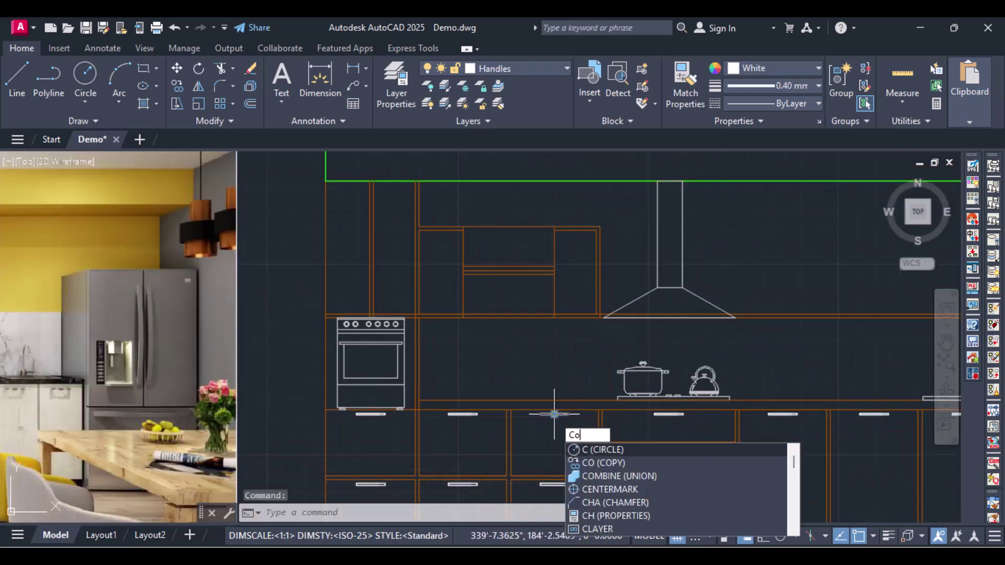
key("Return")
scroll(554, 413, "up", 5)
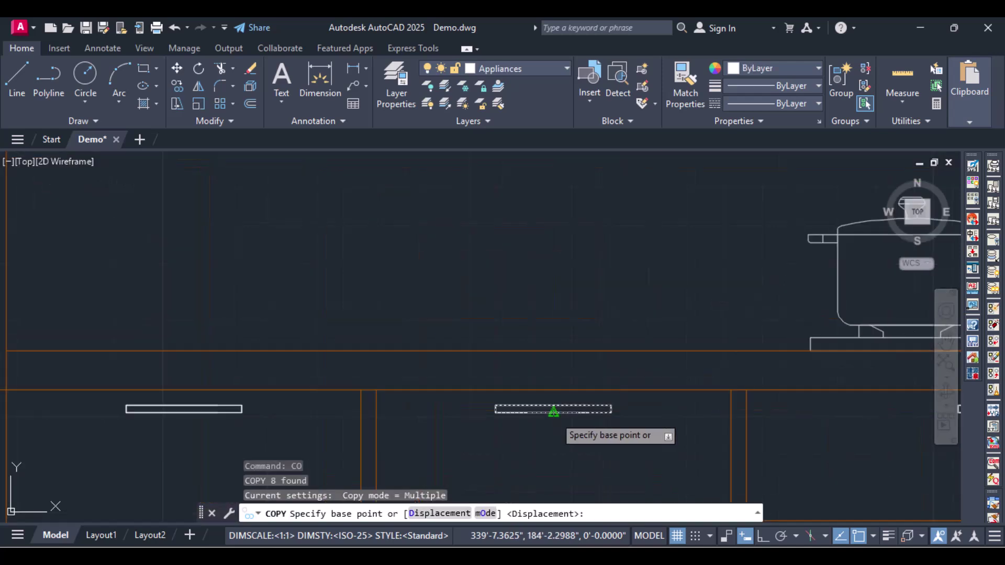
left_click(554, 410)
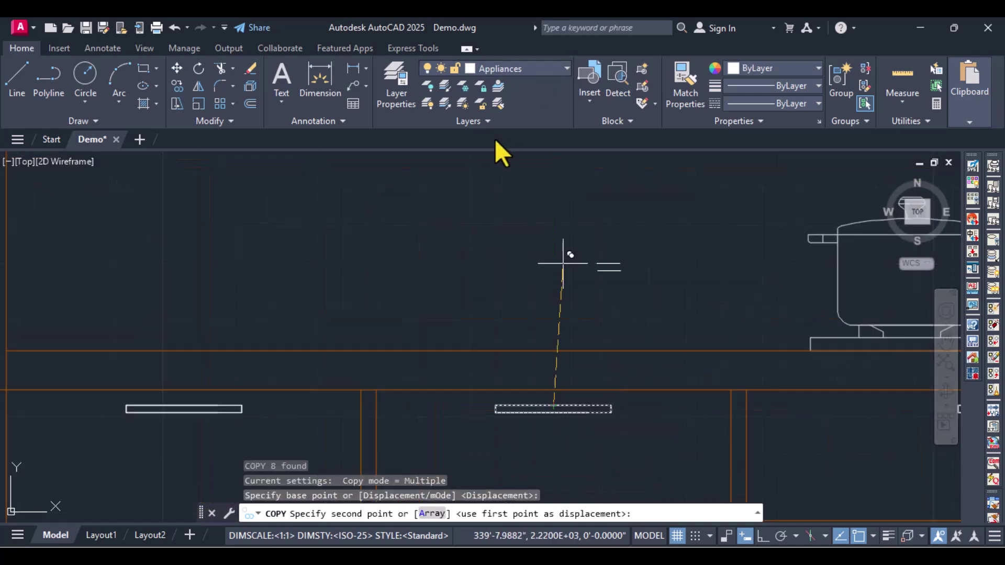
scroll(479, 210, "down", 4)
mouse_move(364, 255)
middle_mouse_down()
mouse_move(407, 330)
mouse_move(579, 525)
middle_mouse_up()
middle_click_drag(630, 464, 601, 333)
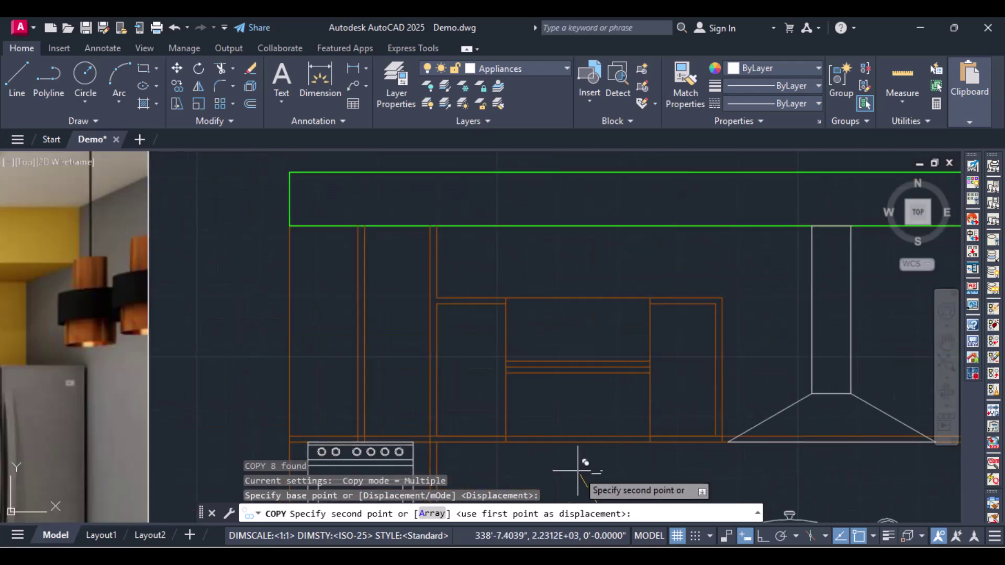
scroll(578, 470, "up", 6)
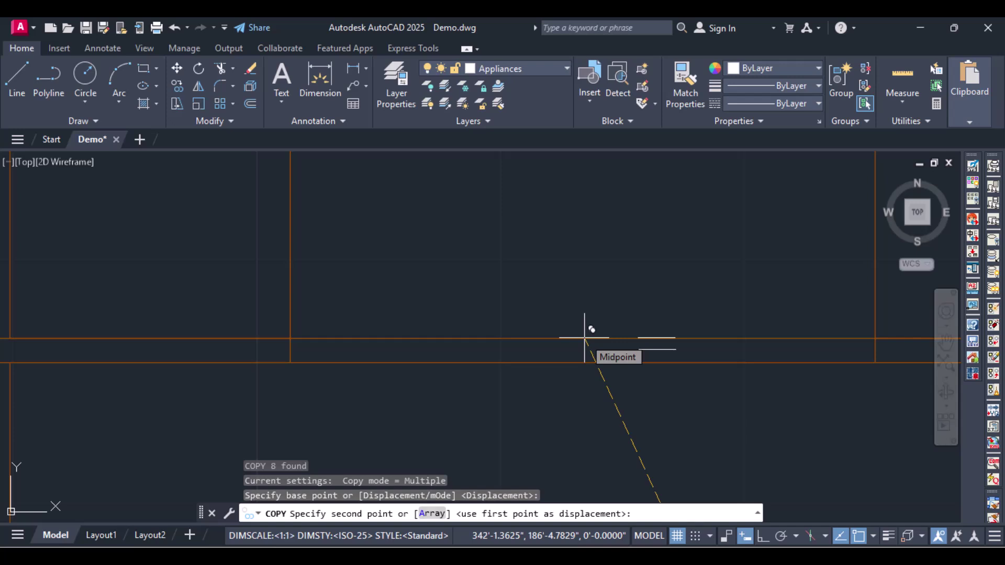
right_click(584, 338, "shift")
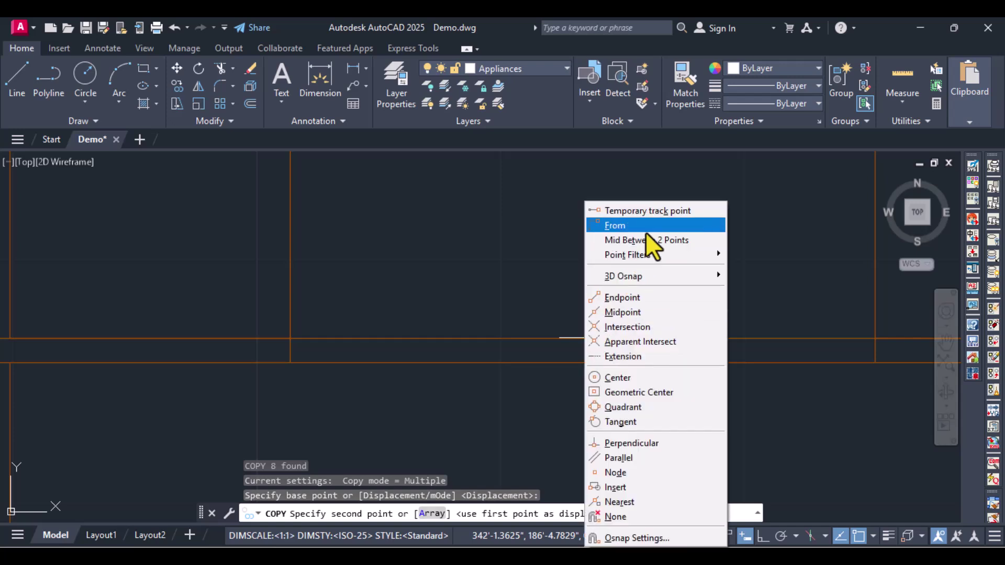
left_click(646, 239)
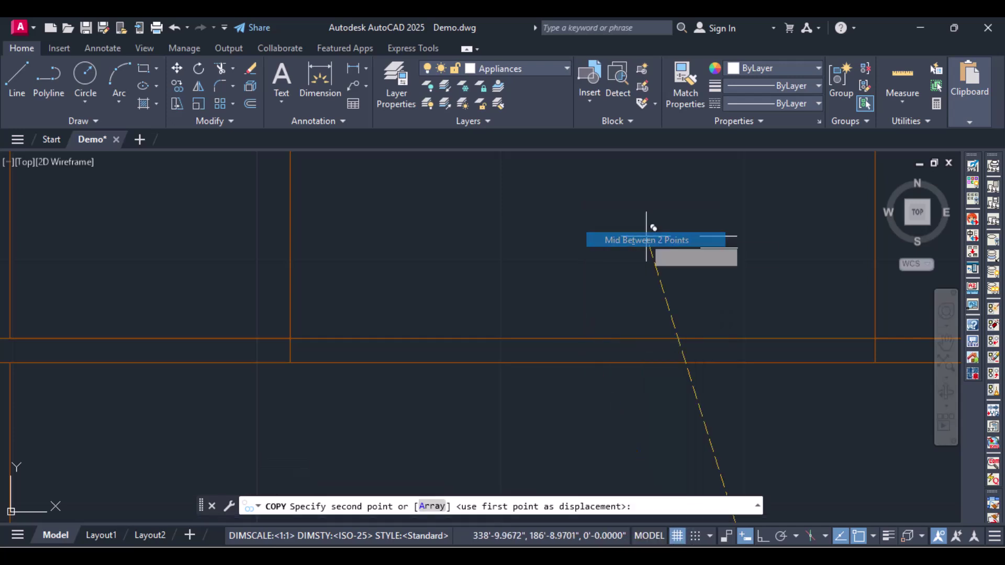
left_click(291, 338)
left_click(875, 338)
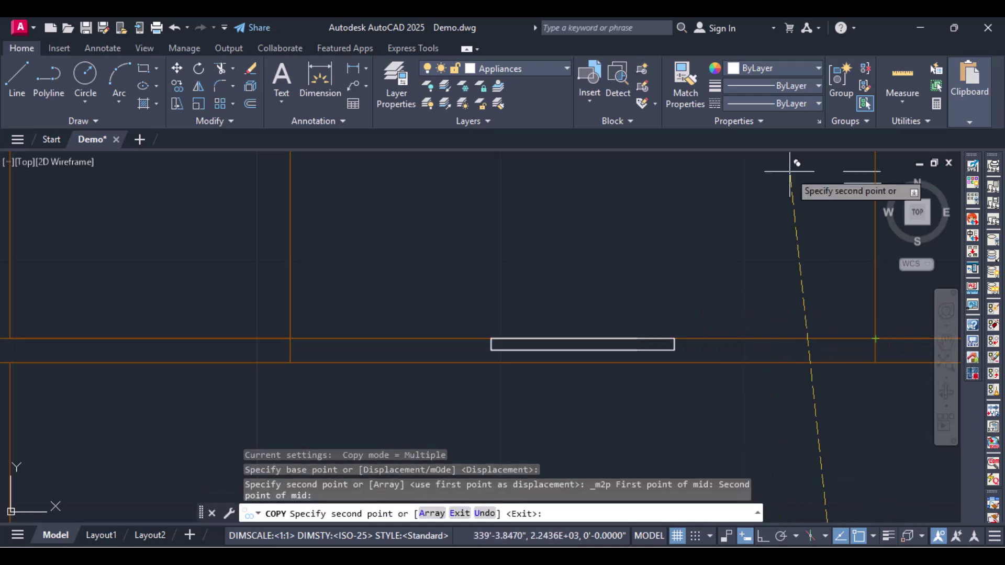
key("Return")
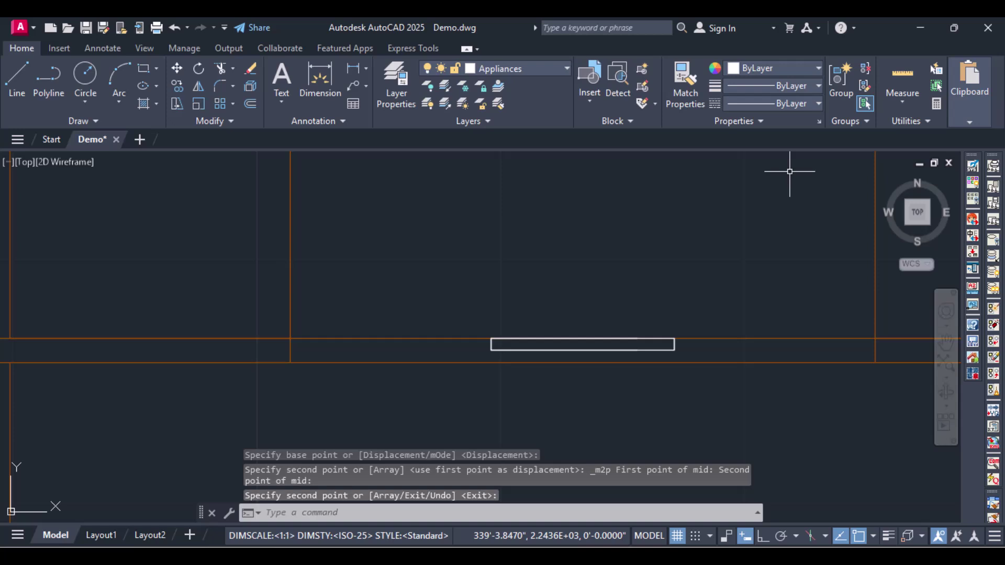
Copy the new wall cabinet handle directly above itself so its bottom edge rests on the guide line.
type("copy")
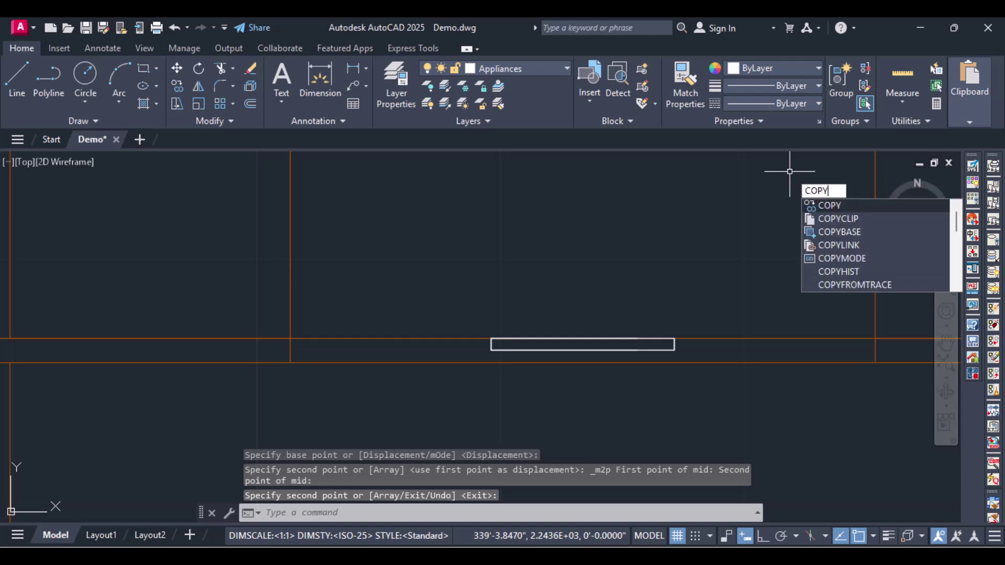
key("Return")
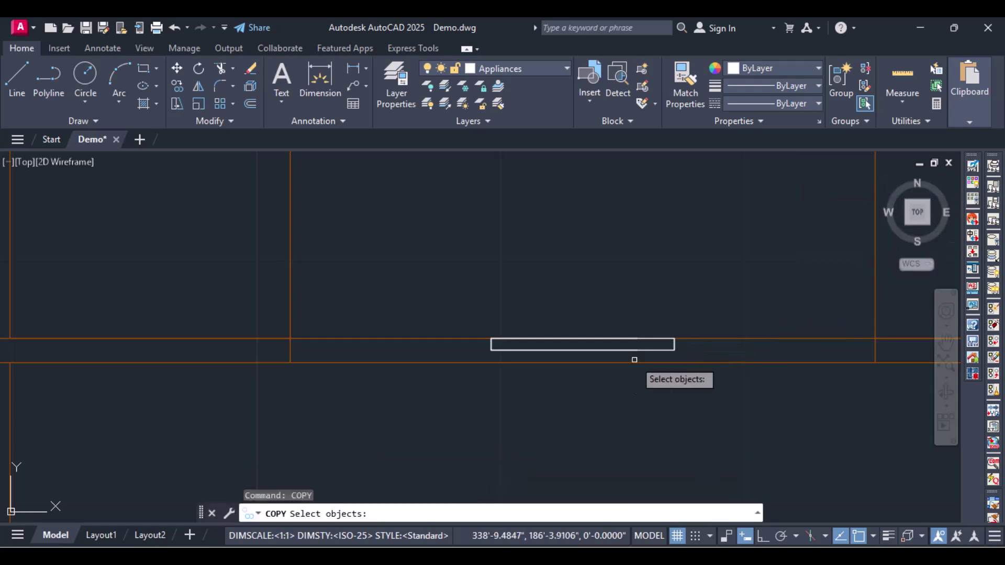
left_click(617, 349)
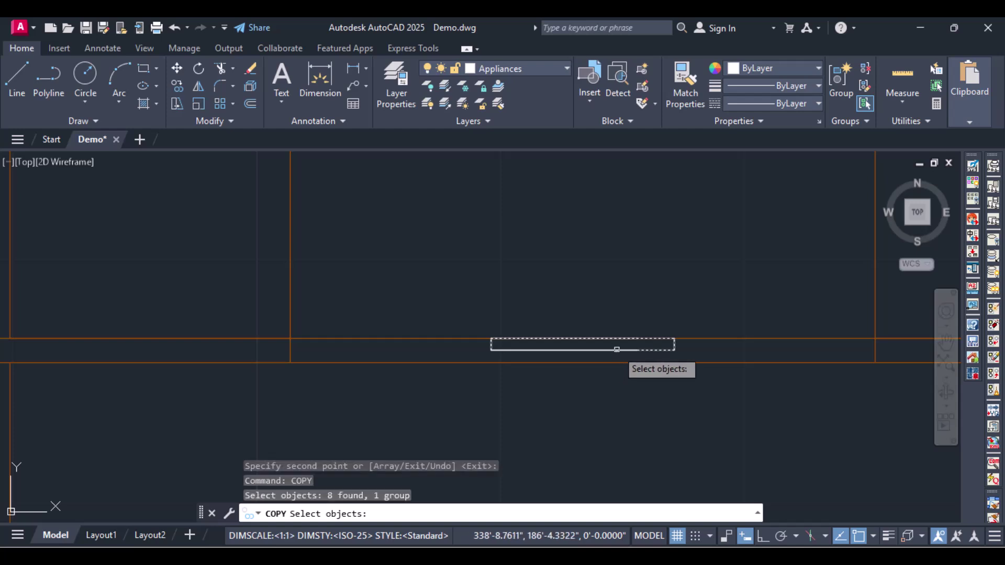
left_click(616, 349)
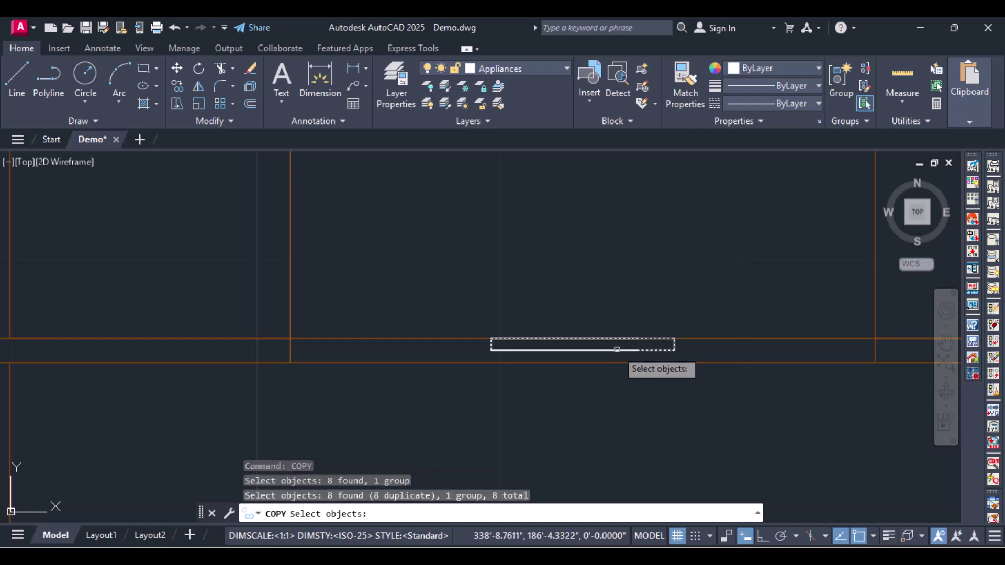
key("Return")
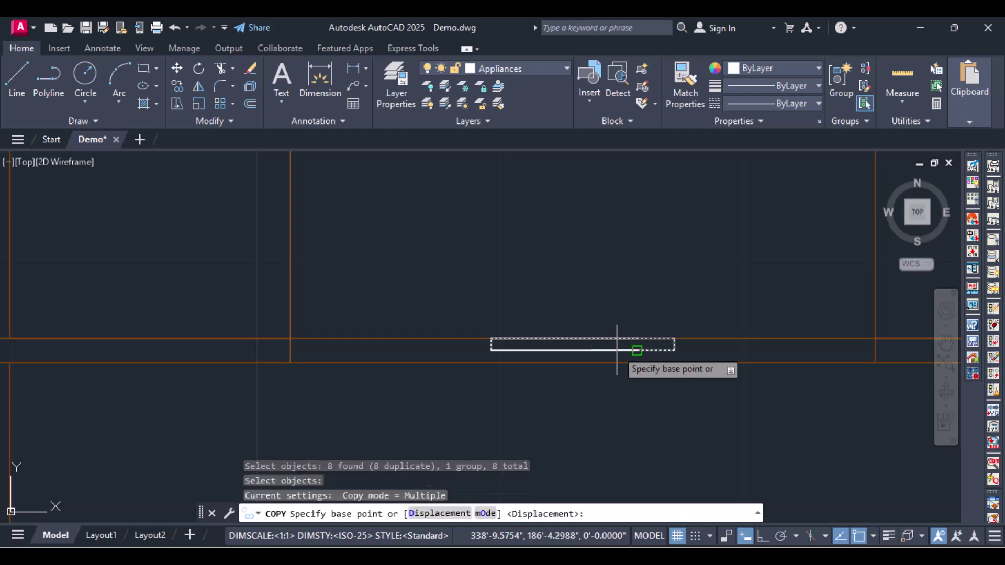
left_click(583, 338)
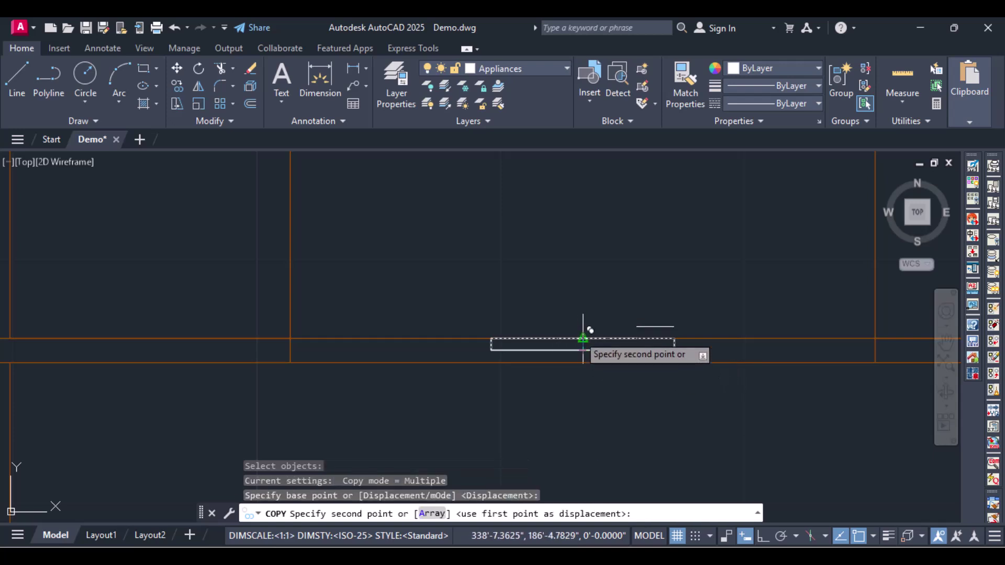
left_click(583, 338)
key("Escape")
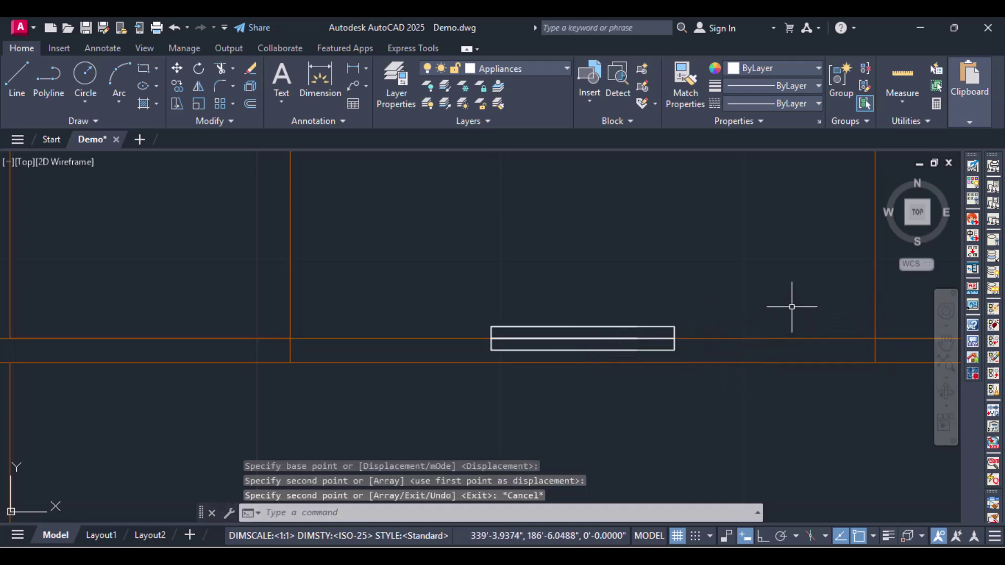
Erase the lower of the two stacked handles, below the guide line in the wall cabinet's central compartment.
type("e")
key("Return")
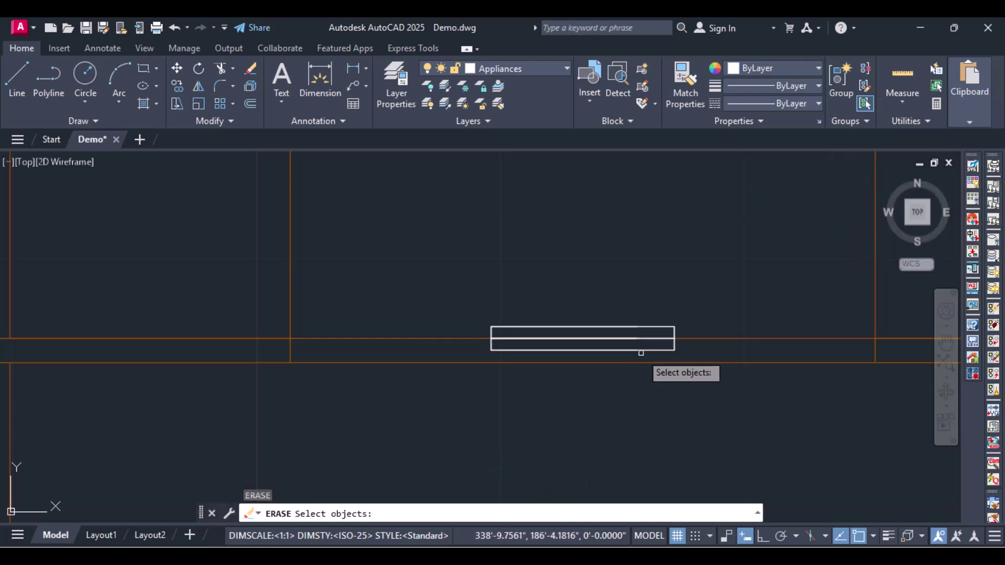
left_click(642, 347)
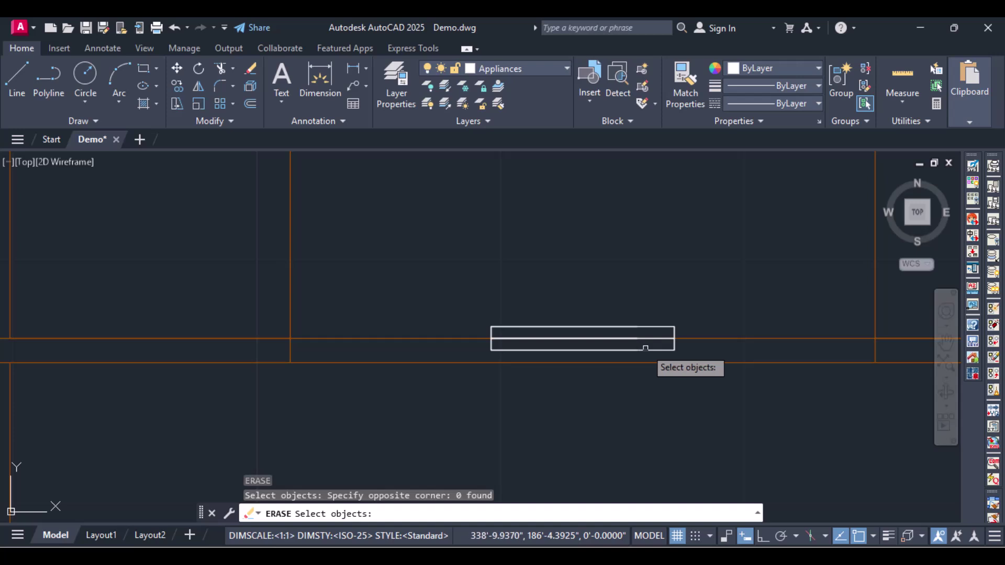
left_click(649, 343)
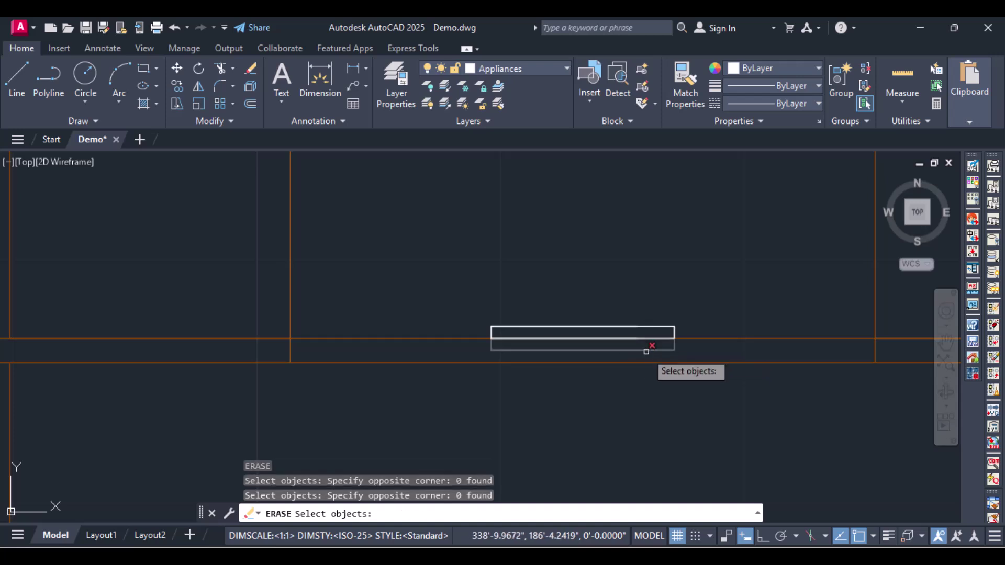
left_click(646, 352)
key("Return")
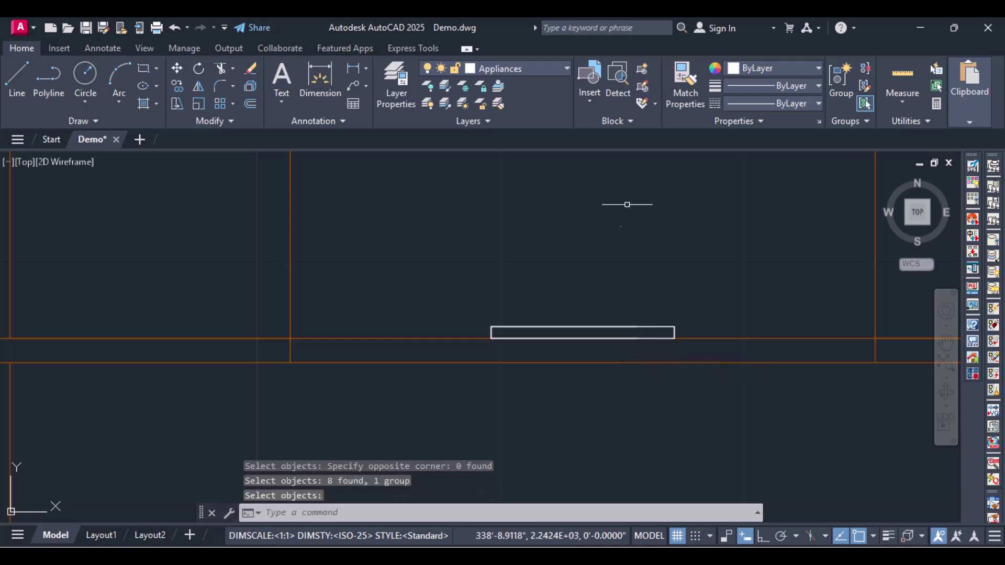
Copy the wall cabinet handle by its bottom midpoint to the midpoint of the guide line above the middle shelf.
scroll(620, 200, "down", 5)
middle_click_drag(636, 206, 644, 323)
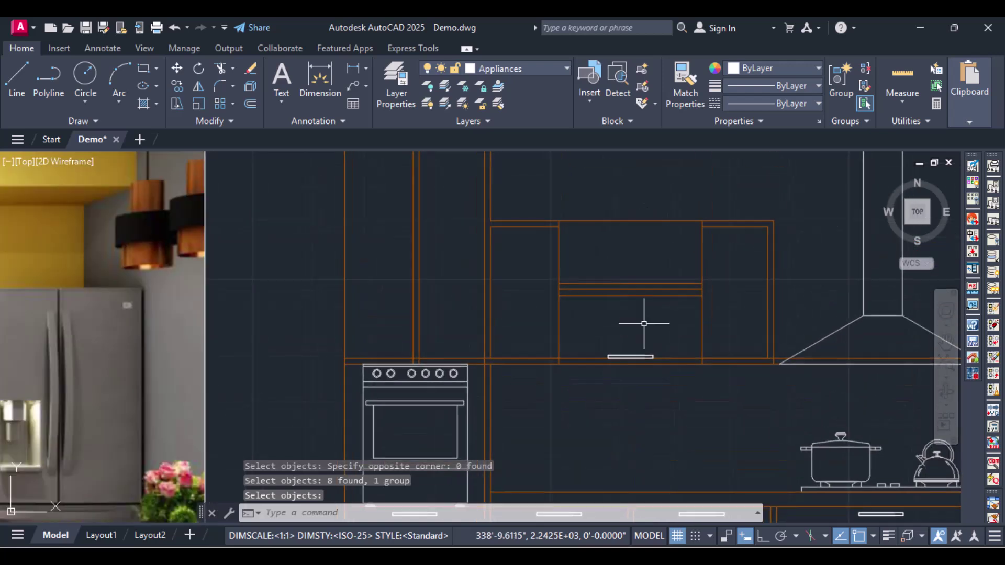
type("co")
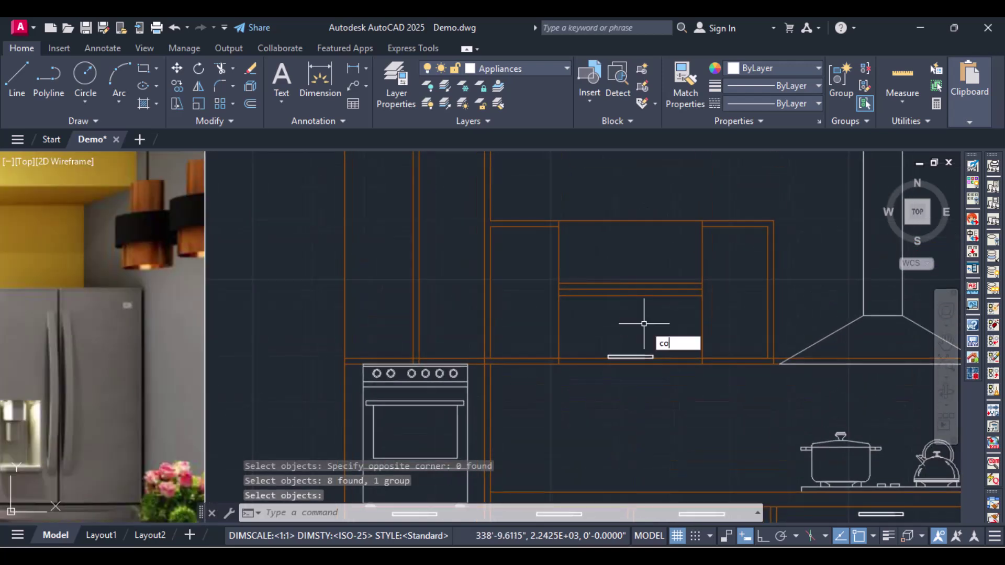
key("Return")
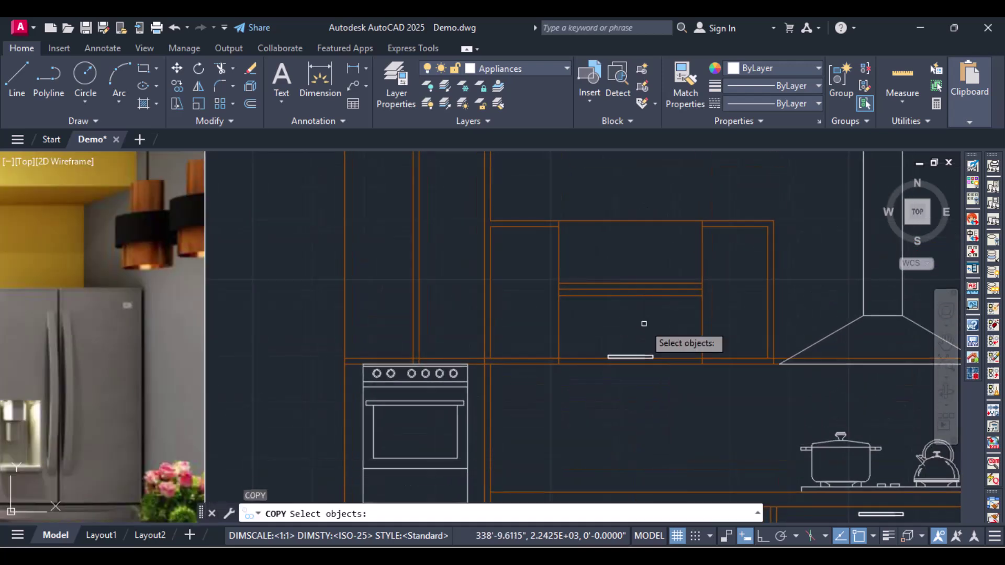
left_click(630, 356)
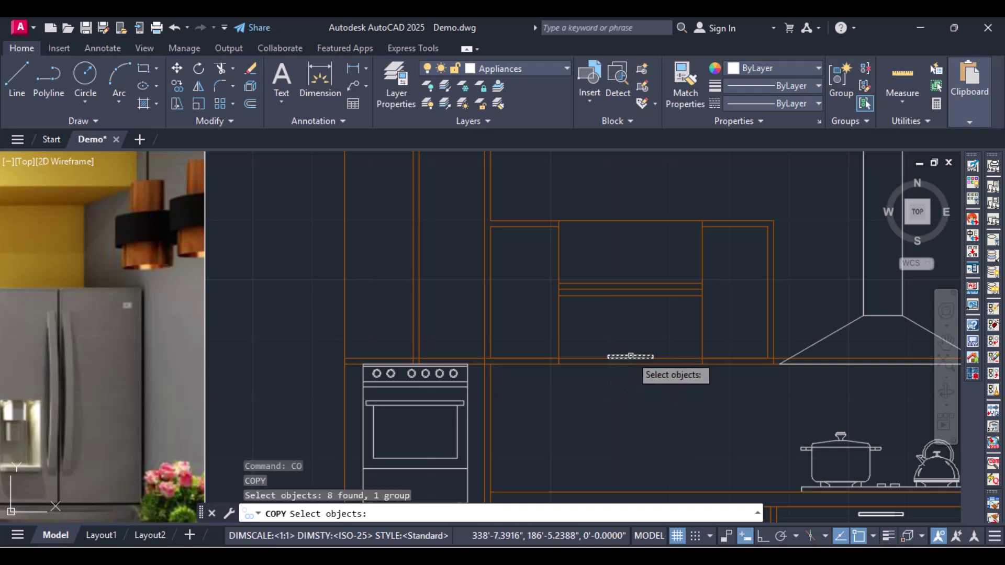
key("Return")
scroll(635, 355, "up", 10)
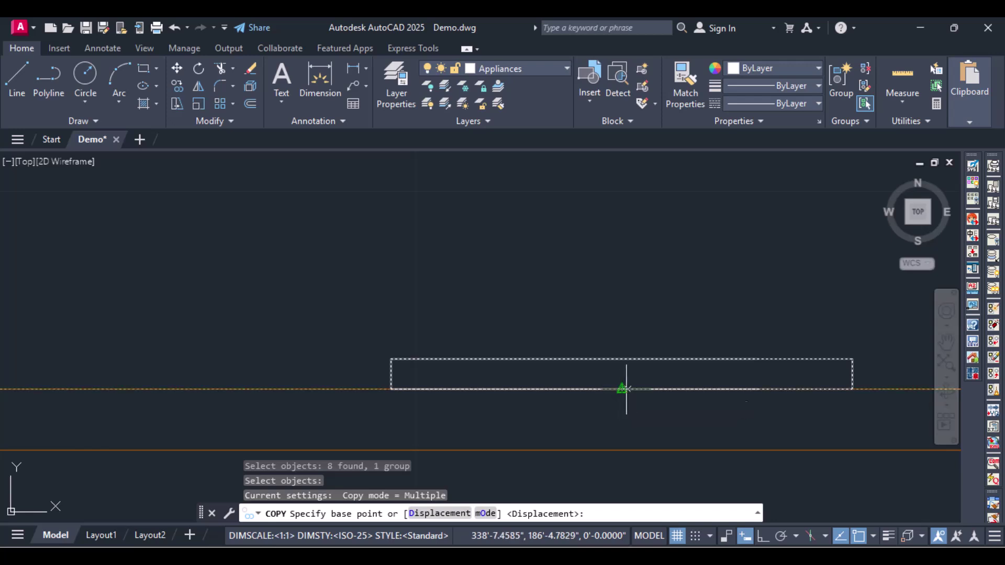
left_click(628, 388)
scroll(641, 236, "down", 5)
middle_click_drag(644, 220, 632, 476)
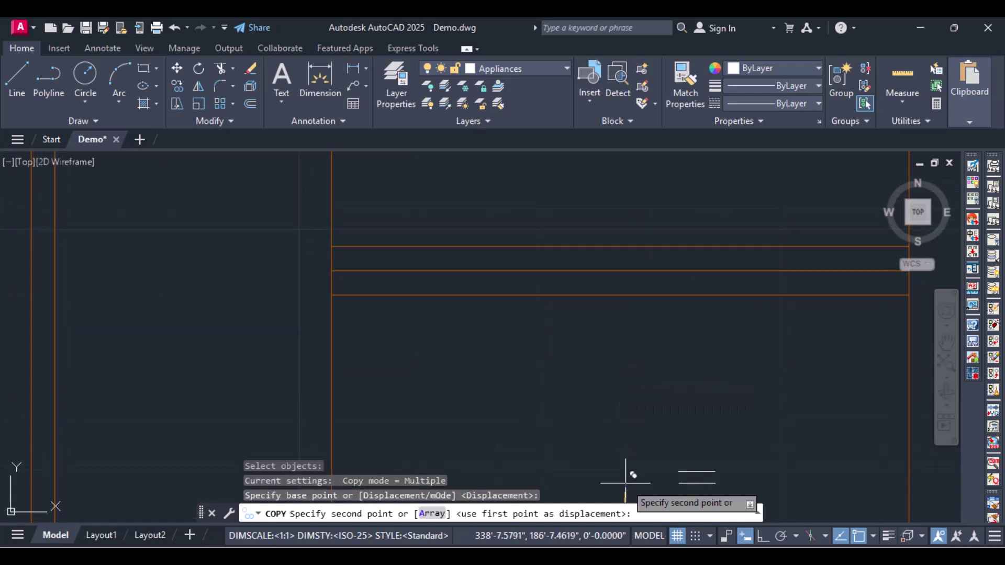
left_click(619, 243)
key("Return")
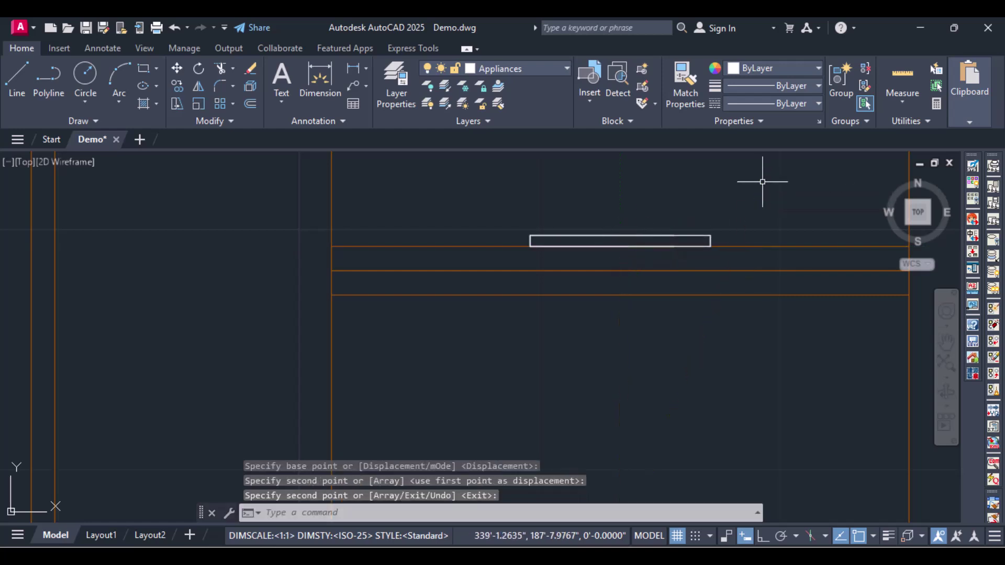
Erase the horizontal guide line above the wall cabinet's middle shelf, beneath the upper handle.
type("e")
key("Return")
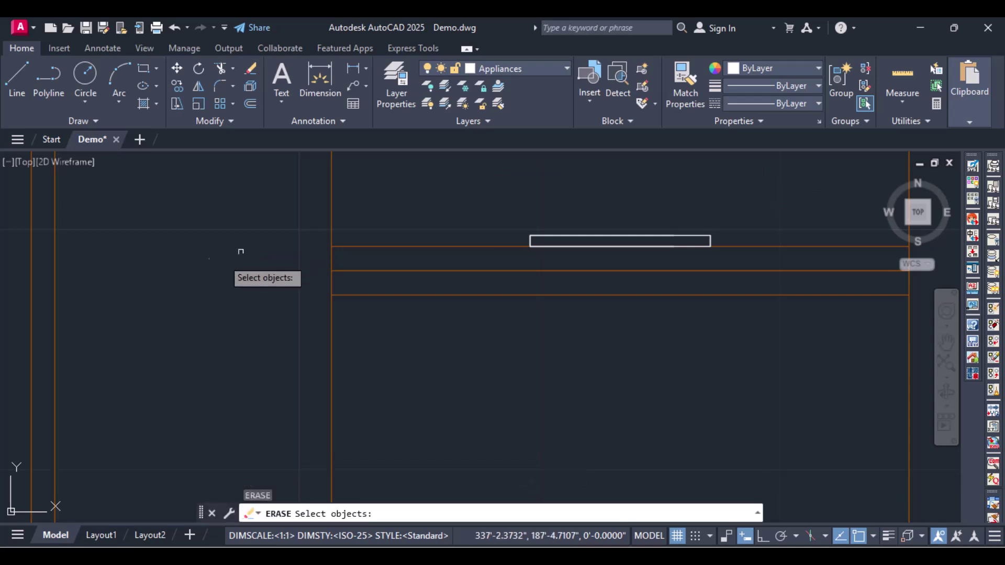
left_click(354, 246)
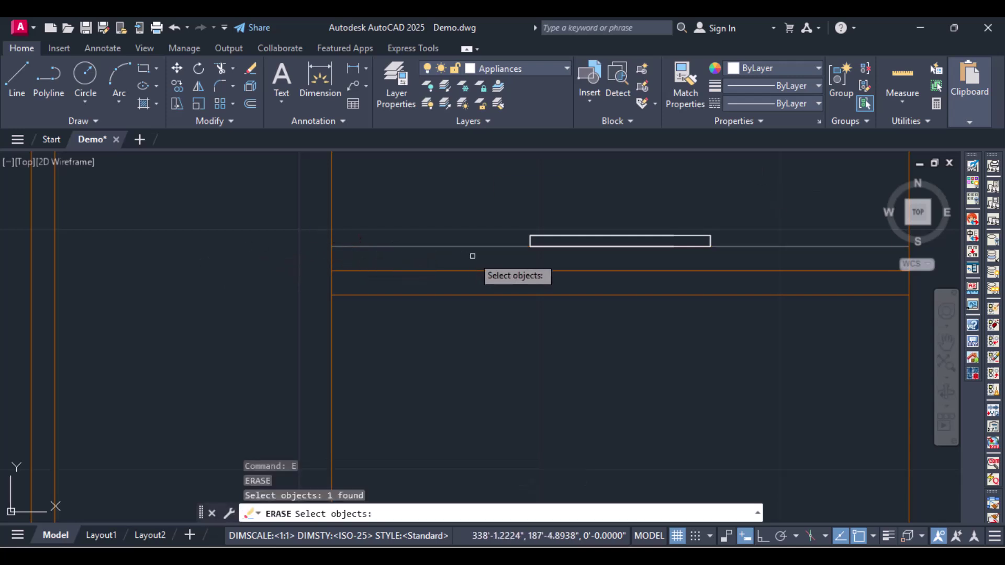
key("Return")
scroll(510, 273, "up", 5)
scroll(509, 273, "down", 4)
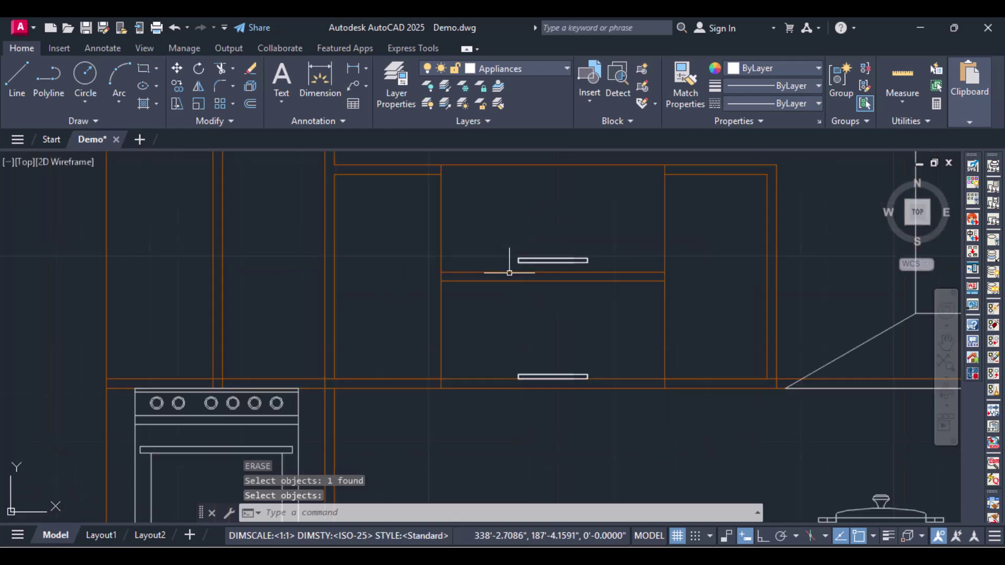
Erase the long horizontal guide line just above the wall cabinet's underside, beneath the lower handle.
type("r")
key("BackSpace")
key("Return")
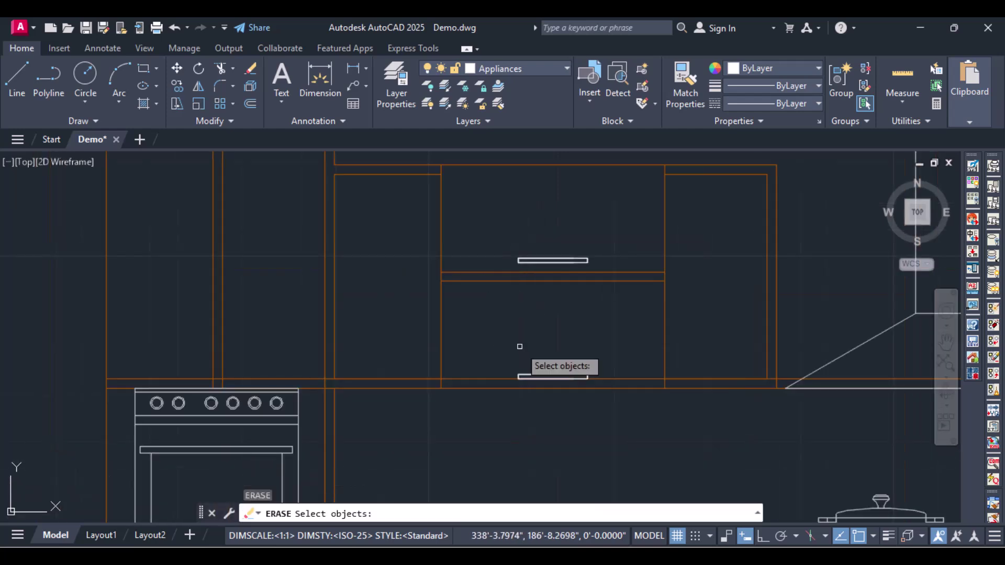
left_click(471, 379)
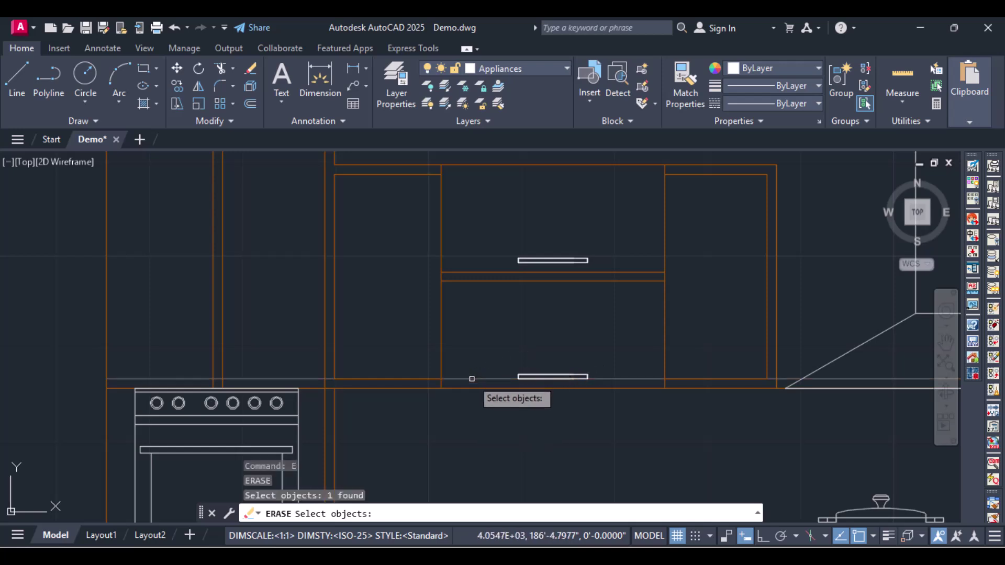
key("Return")
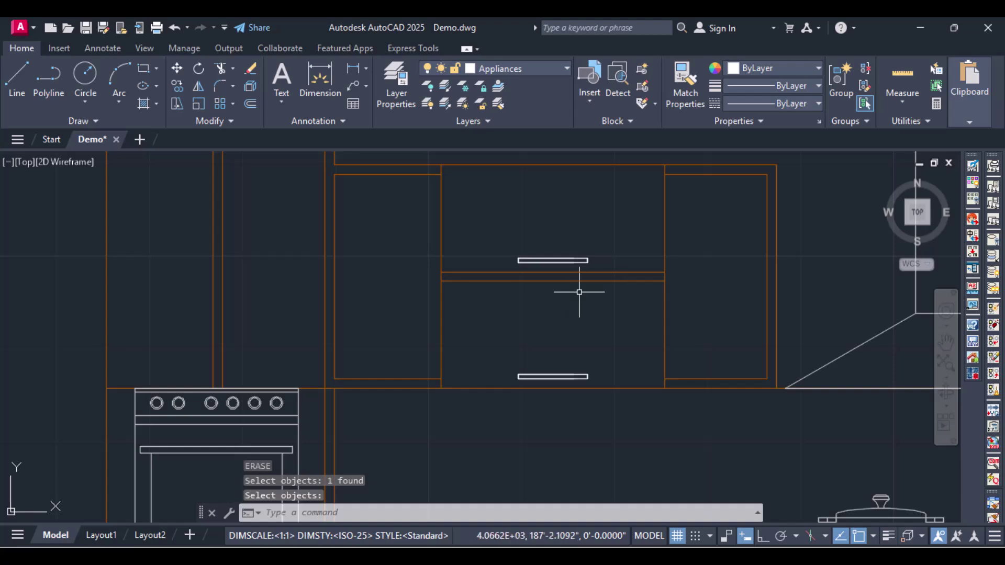
scroll(580, 292, "down", 6)
scroll(579, 292, "up", 2)
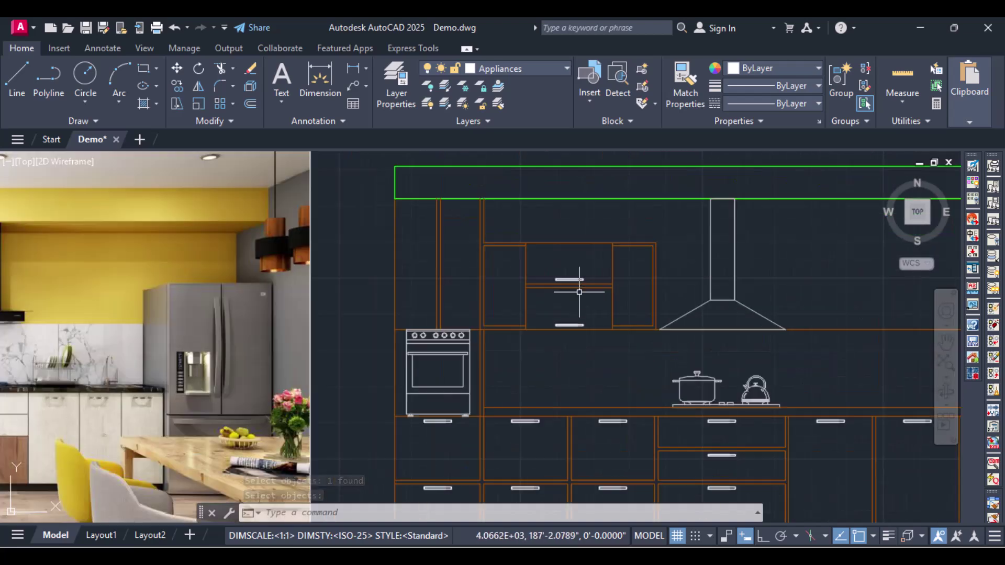
scroll(579, 292, "down", 2)
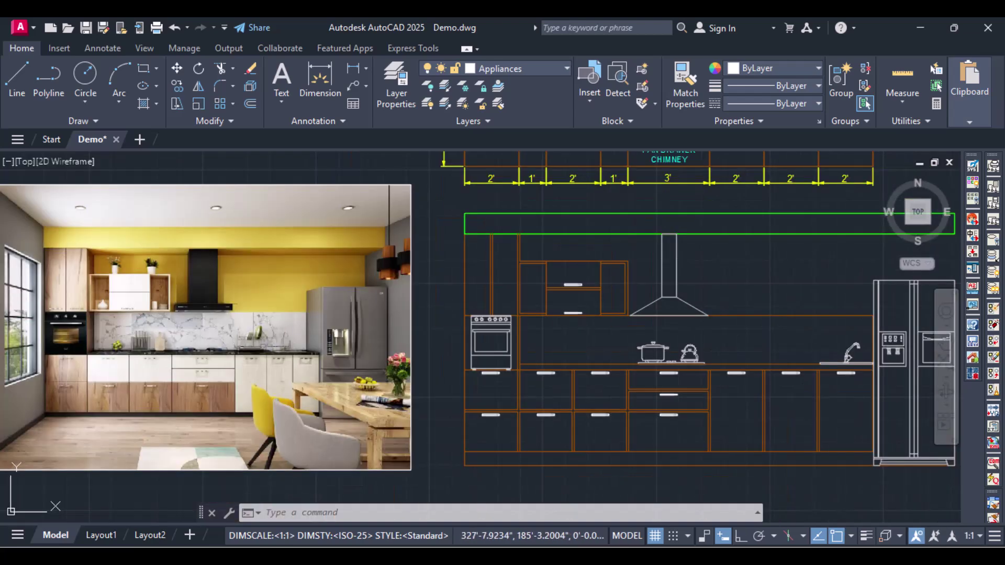
Examine the tall cabinet doors above the oven in the reference photo and the matching area of the elevation.
scroll(20, 278, "up", 5)
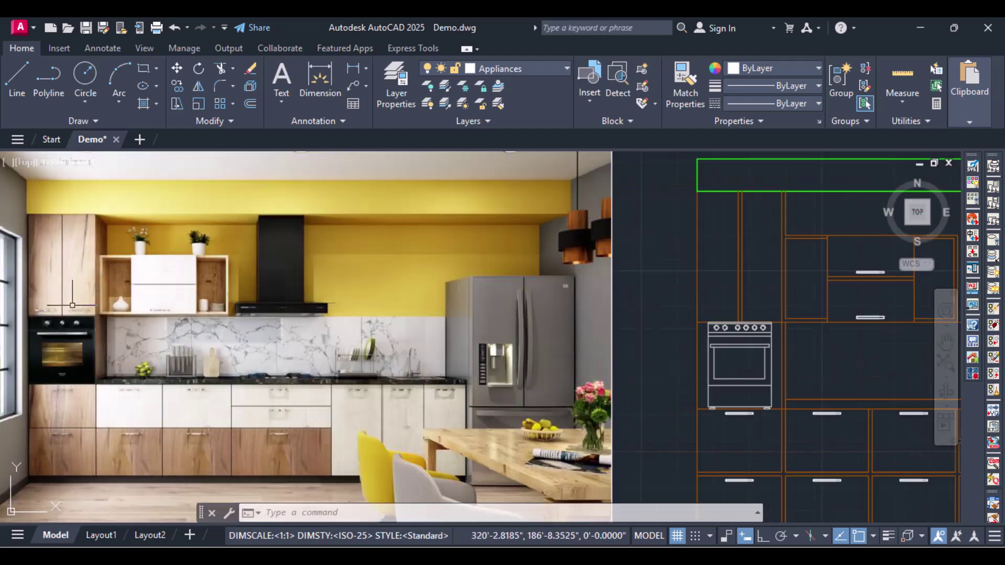
scroll(825, 362, "down", 3)
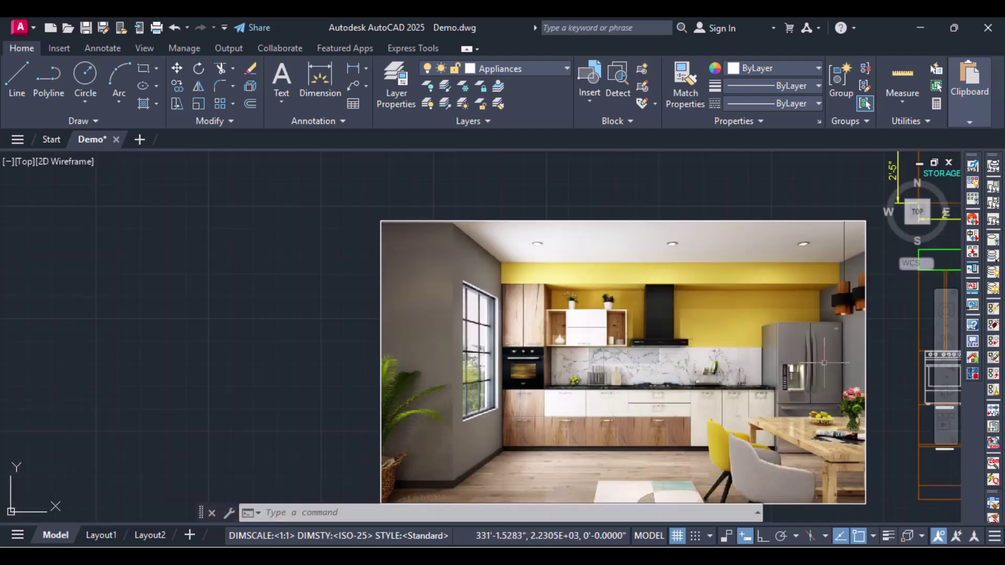
scroll(884, 367, "down", 5)
middle_click(885, 366)
middle_click(885, 367)
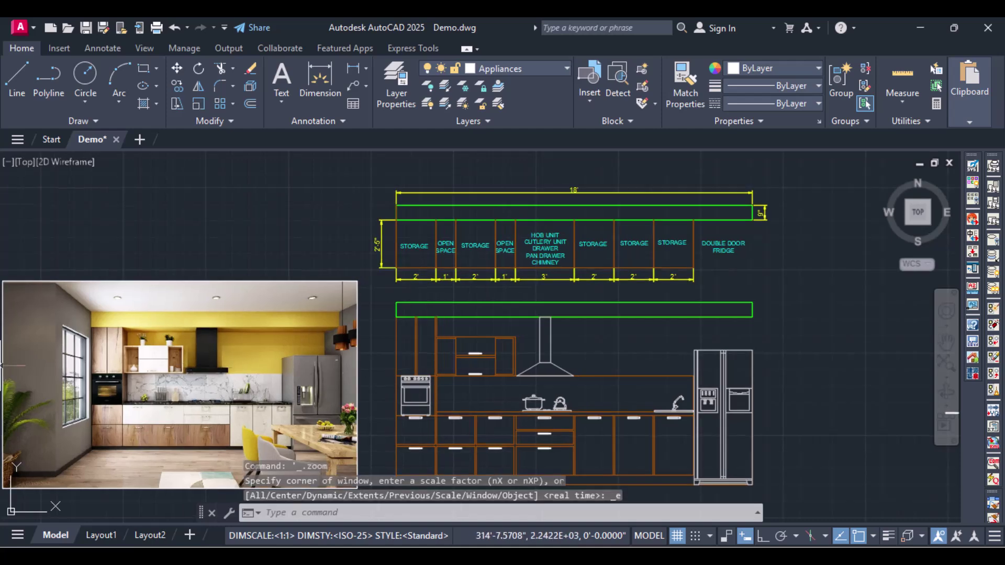
scroll(94, 335, "up", 2)
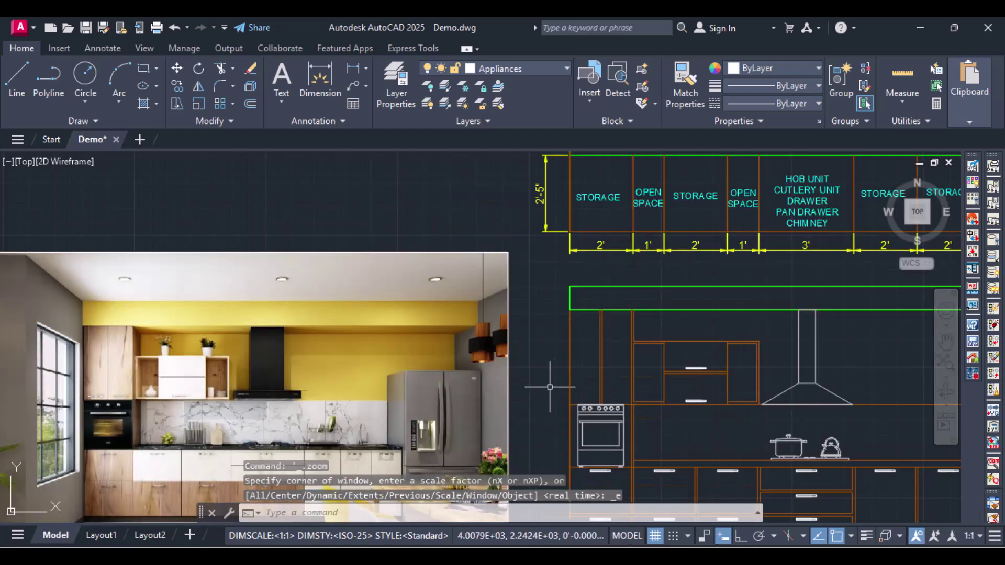
scroll(554, 387, "up", 2)
scroll(555, 387, "down", 2)
scroll(596, 399, "up", 4)
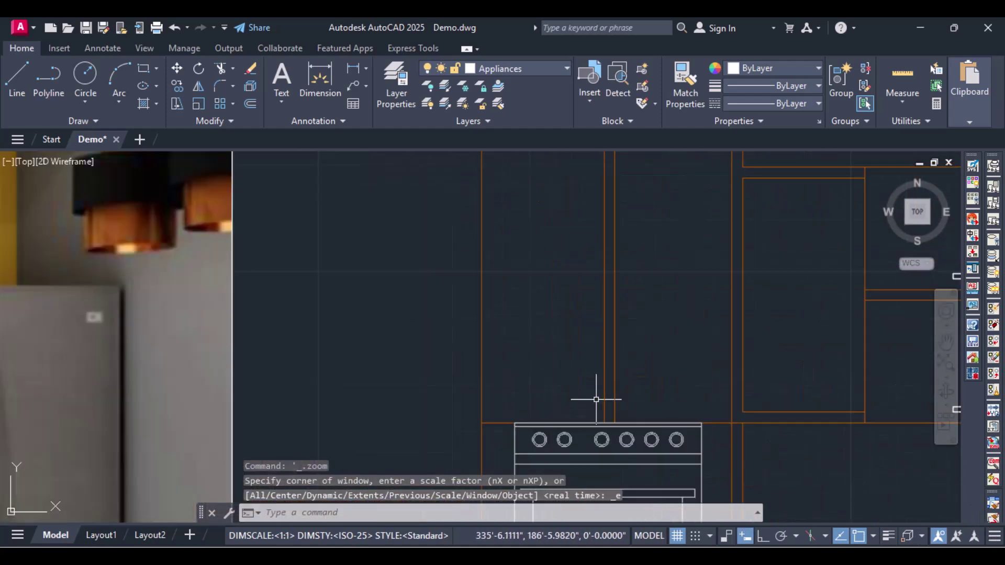
Offset the horizontal line above the oven 1 inch upward as a guide line for the handles.
type("O")
key("Return")
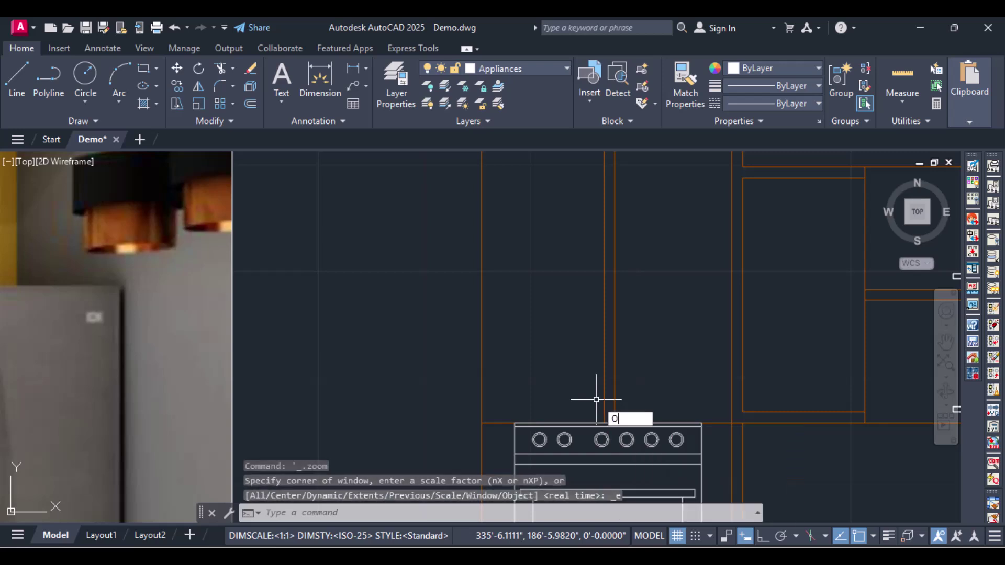
key("Return")
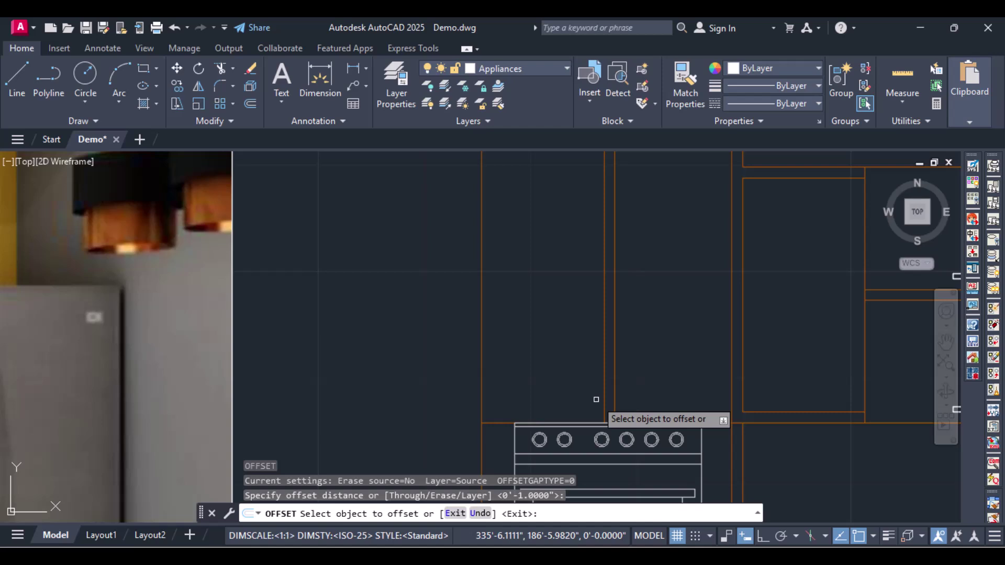
left_click(502, 423)
left_click(511, 400)
scroll(664, 342, "down", 5)
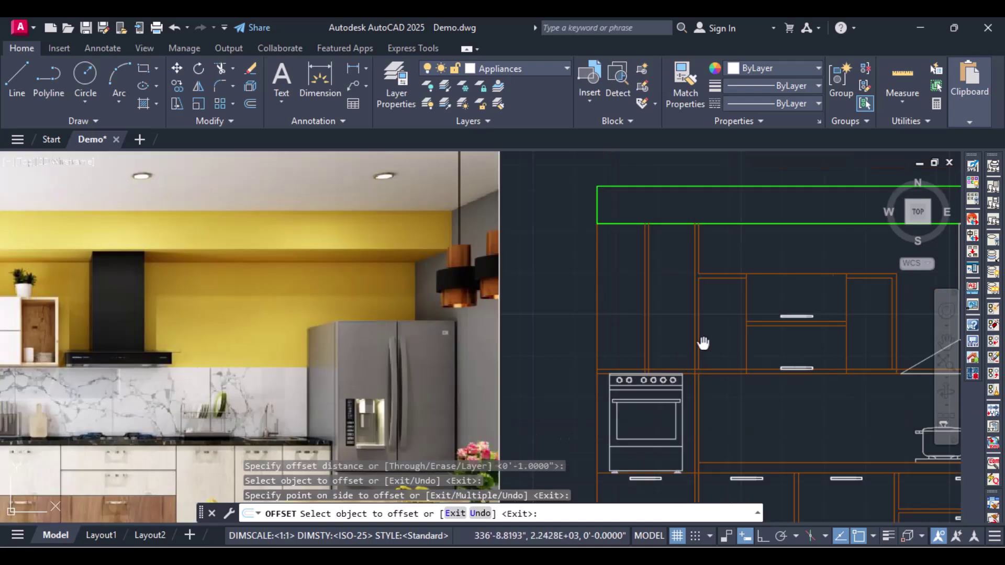
middle_click_drag(703, 344, 568, 351)
scroll(568, 352, "up", 2)
key("Escape")
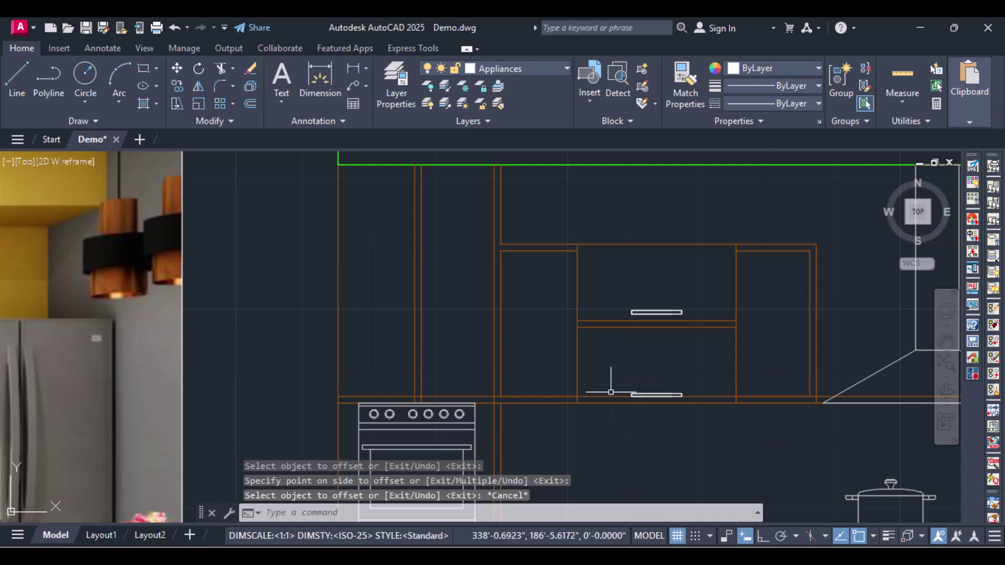
Copy the wall cabinet's lower handle by its bottom midpoint to the guide line, centred between the sides of the tall cabinet's left door.
type("CO")
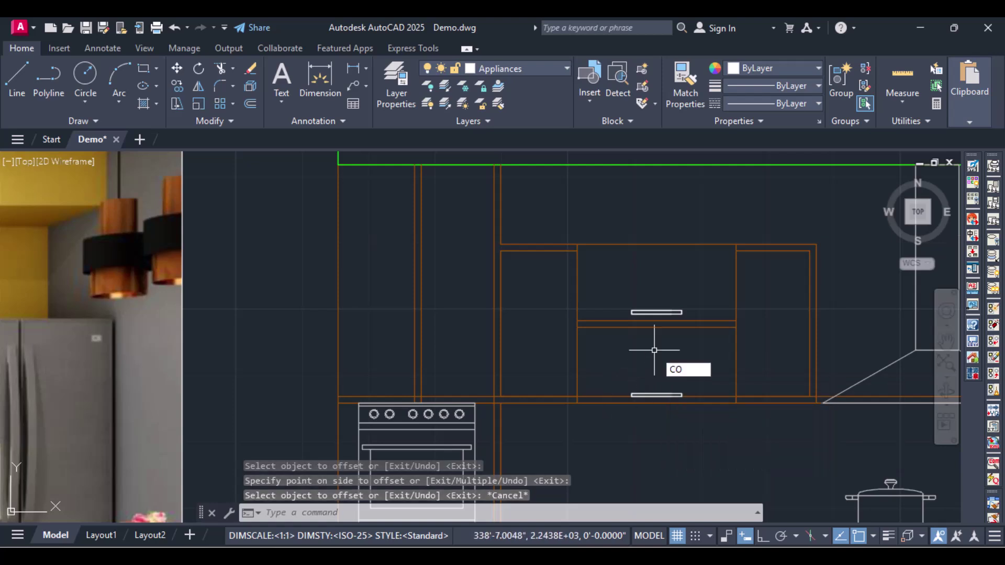
key("Return")
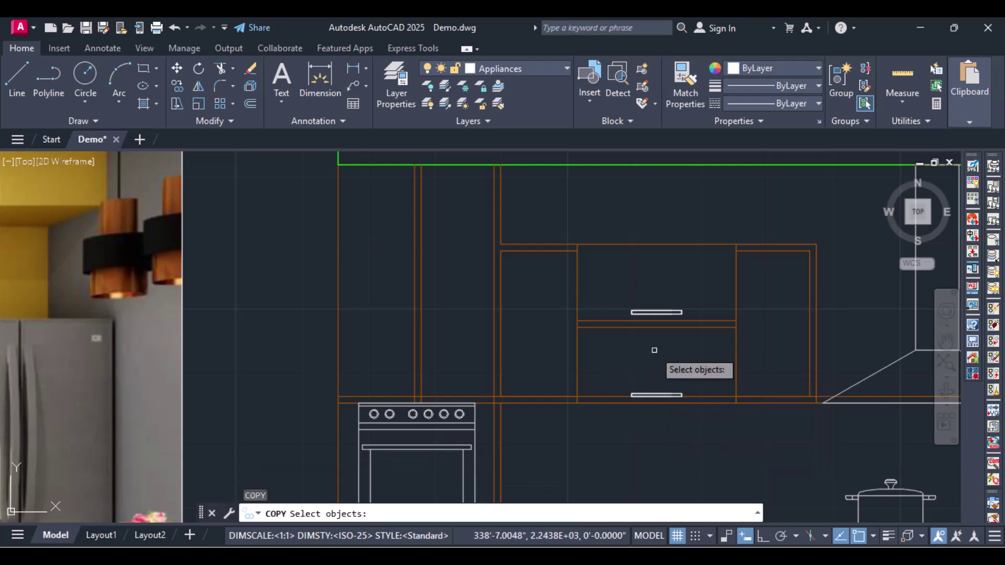
left_click(666, 396)
key("Return")
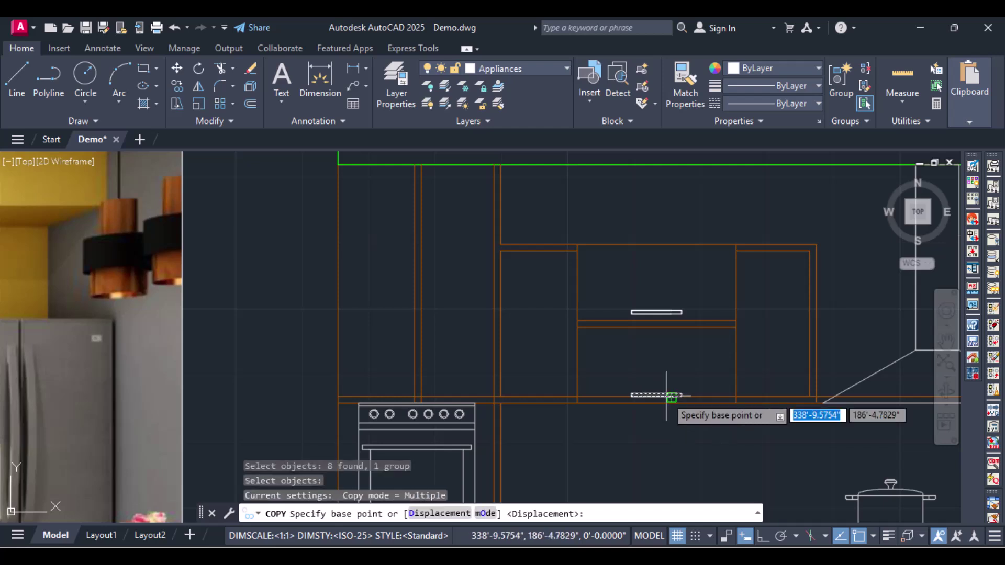
left_click(656, 391)
scroll(658, 393, "up", 5)
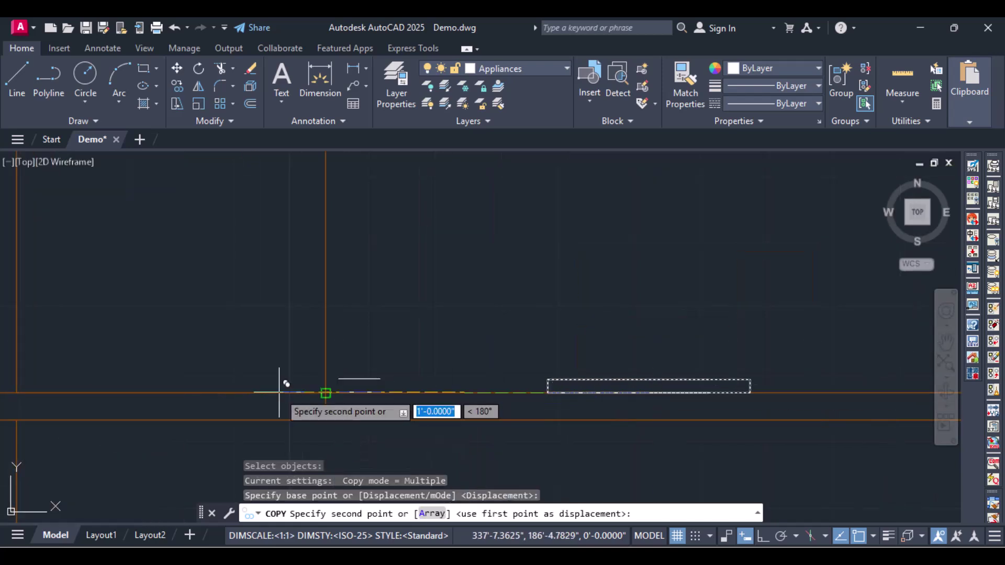
scroll(278, 391, "down", 5)
mouse_move(84, 370)
middle_mouse_down()
mouse_move(201, 338)
mouse_move(267, 267)
middle_mouse_up()
scroll(188, 359, "up", 4)
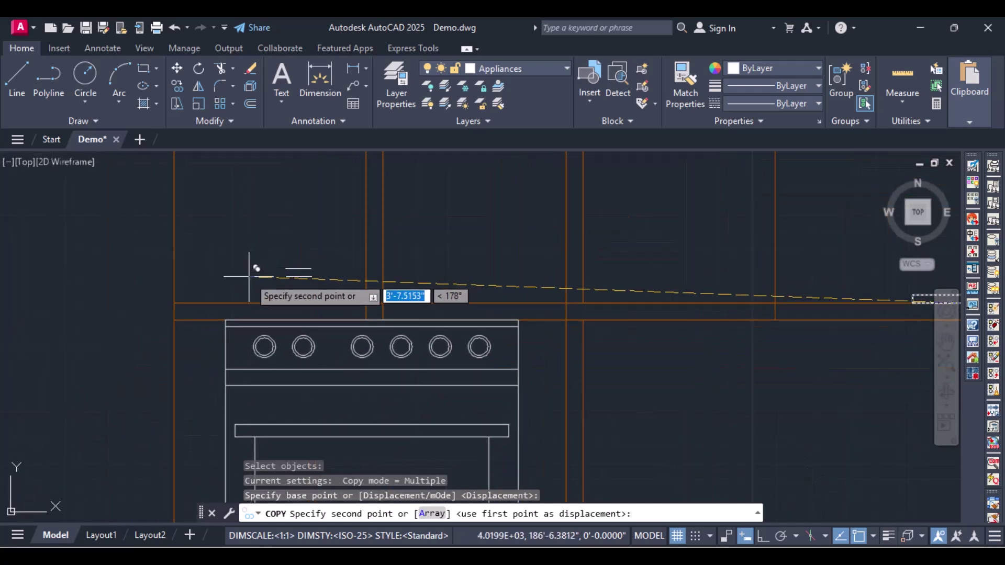
scroll(249, 277, "down", 4)
scroll(249, 276, "up", 4)
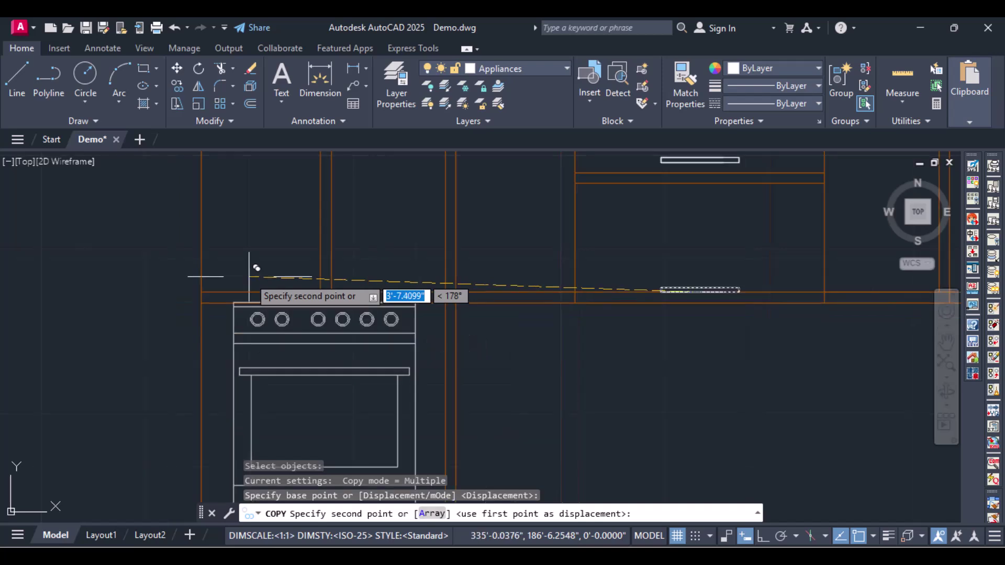
right_click(249, 276, "shift")
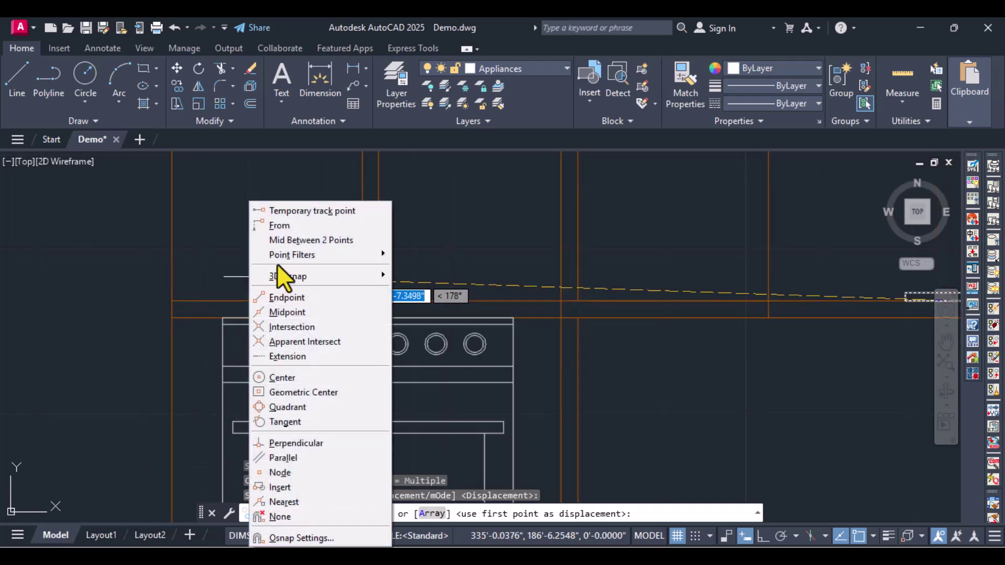
left_click(291, 240)
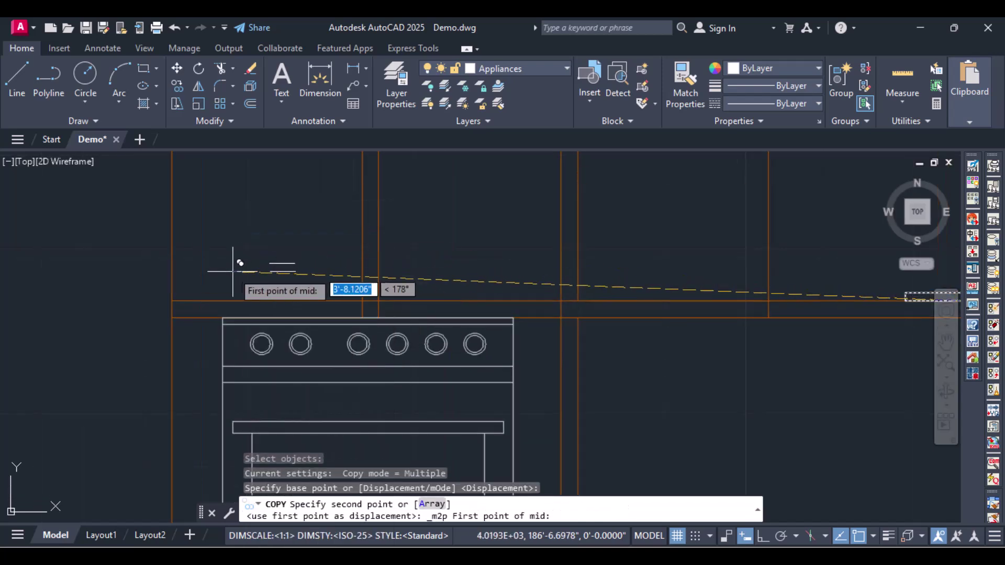
left_click(172, 301)
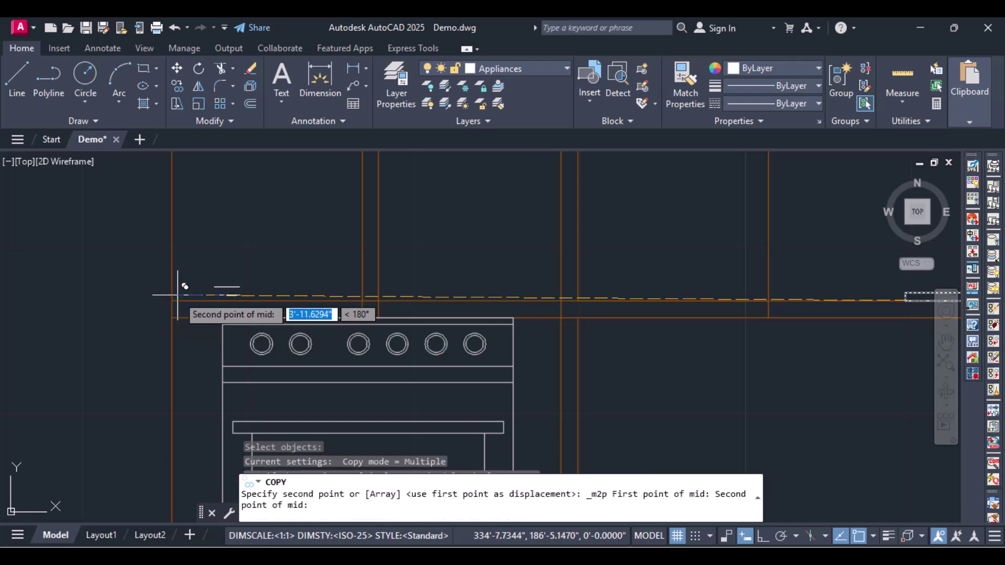
left_click(362, 301)
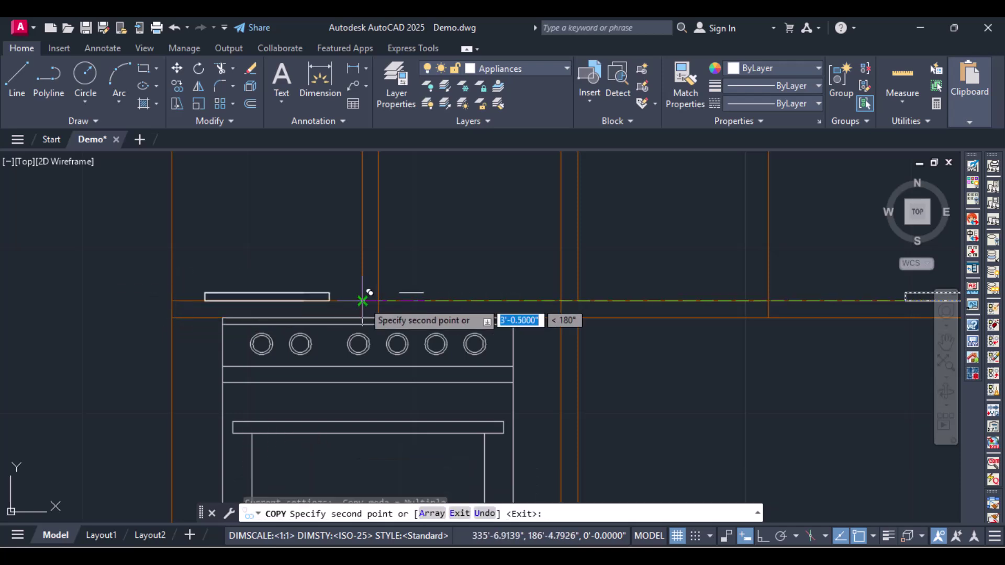
Place another handle copy on the guide line, midway between the sides of the tall cabinet's right door, and finish copying.
right_click(448, 301, "shift")
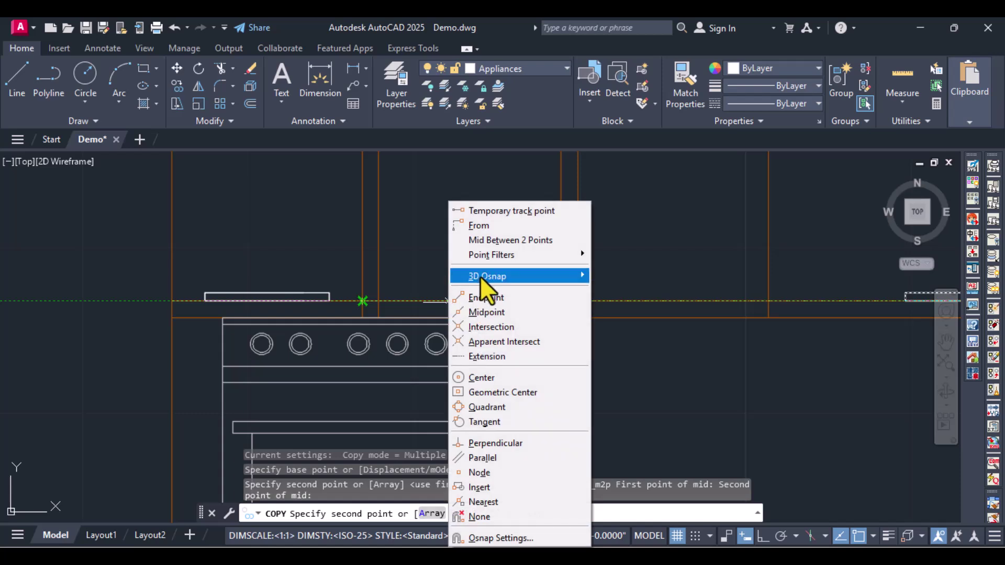
left_click(505, 239)
left_click(380, 300)
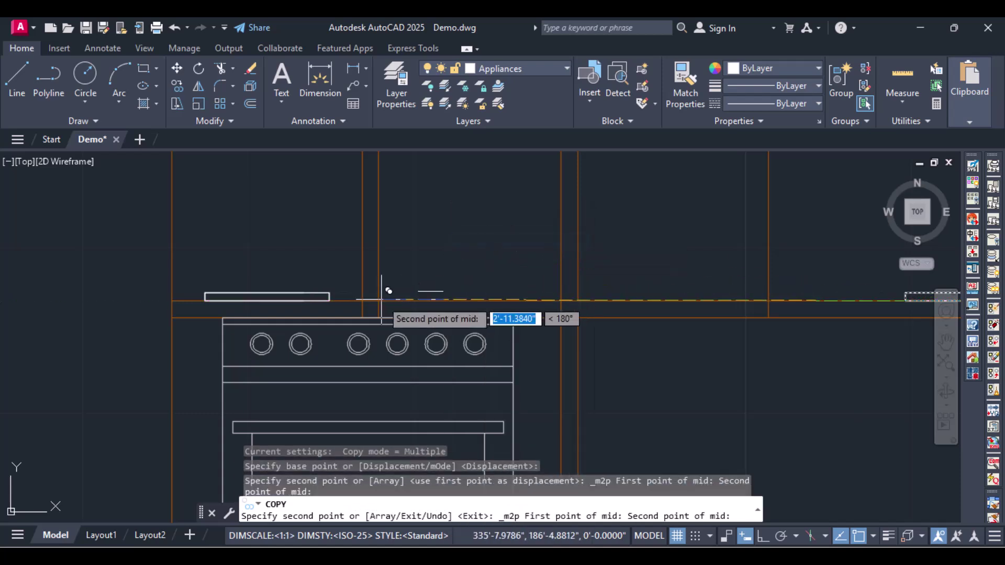
left_click(560, 300)
key("Escape")
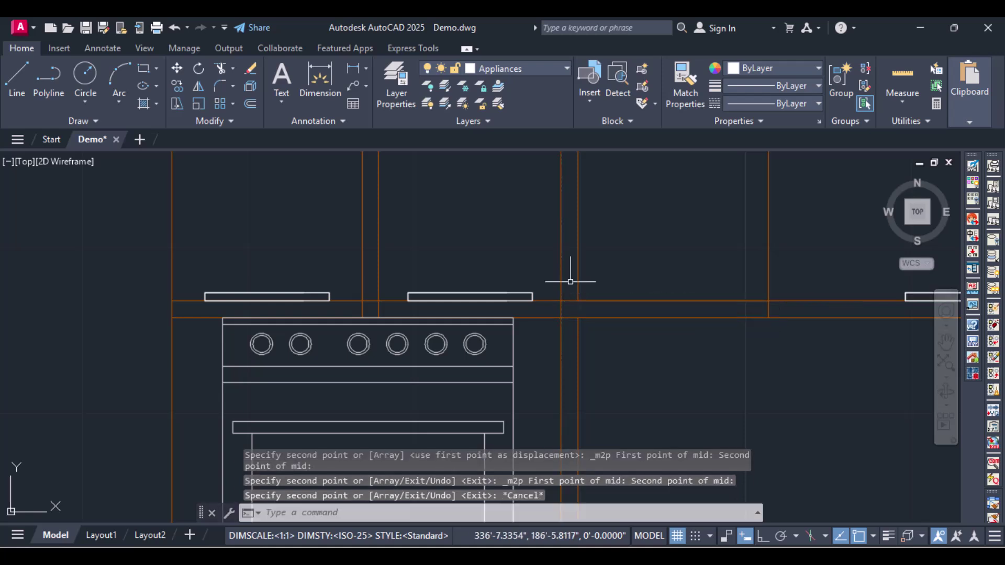
Erase the long horizontal guide line beneath the handles above the oven.
scroll(570, 284, "down", 2)
middle_click_drag(571, 282, 414, 340)
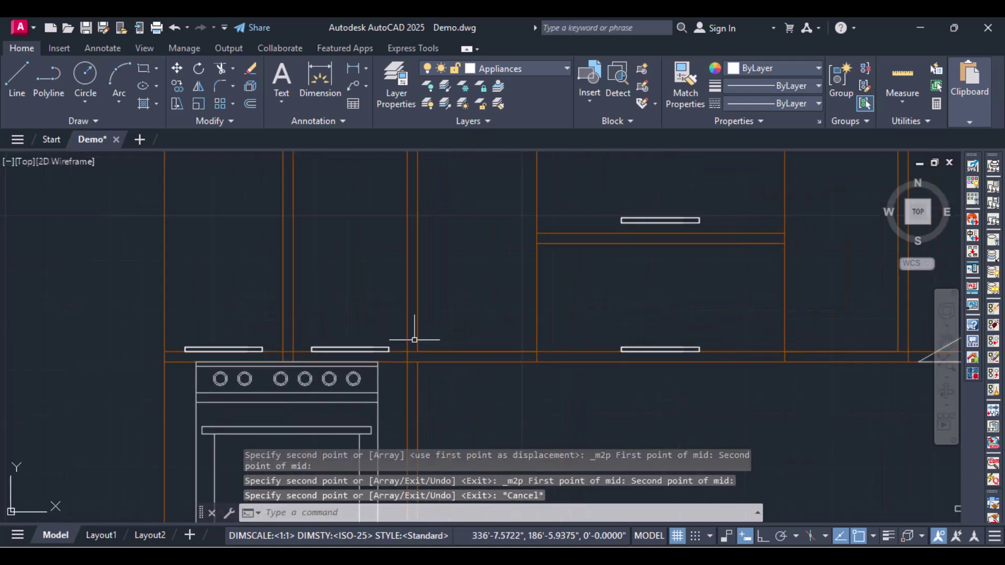
type("e")
key("Return")
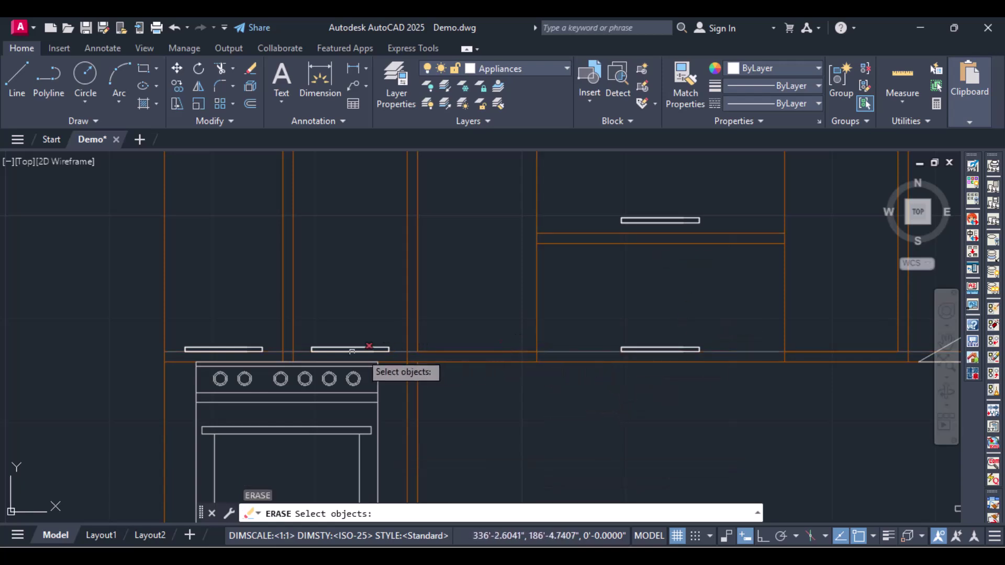
left_click(271, 350)
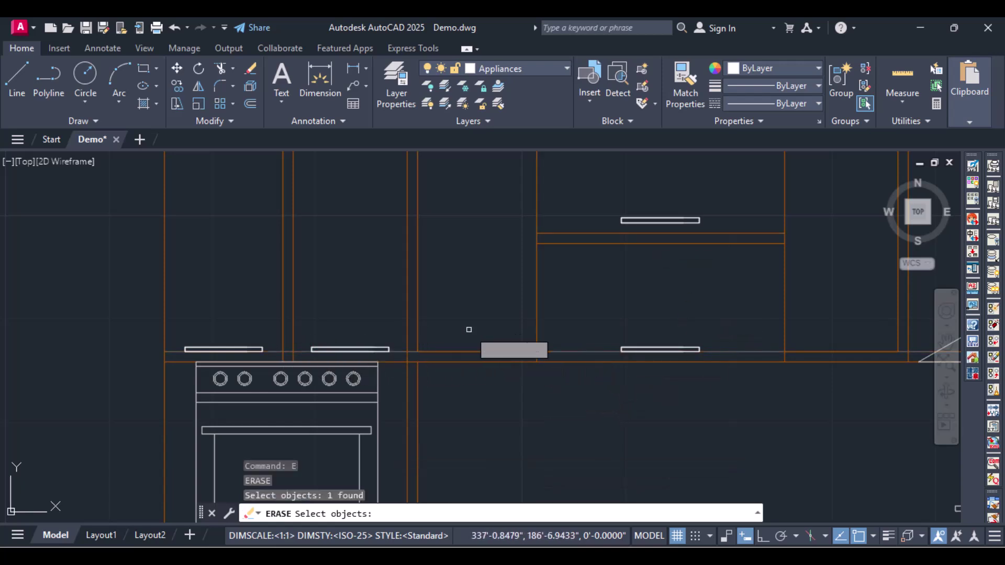
key("Return")
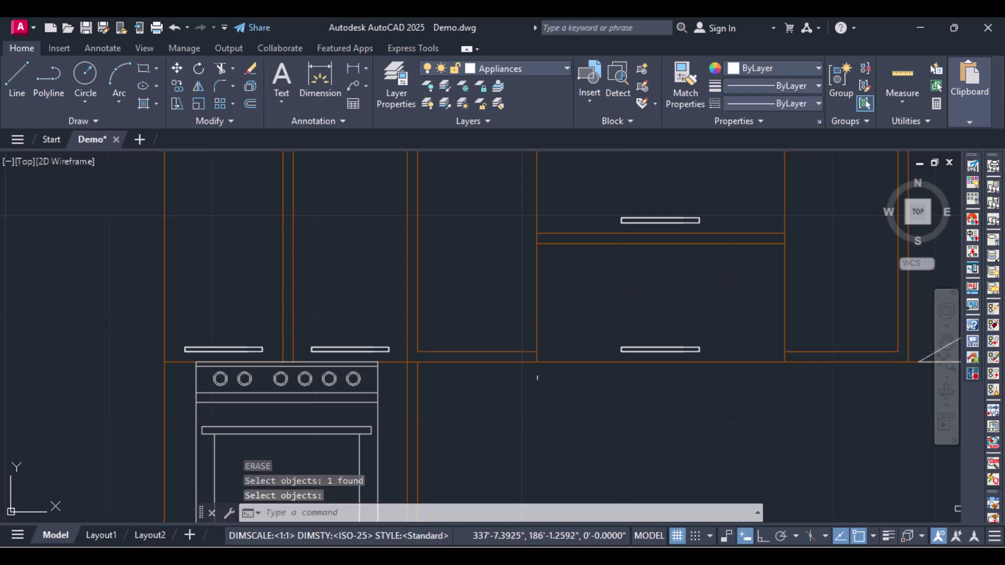
Review the handles across the whole elevation and save the drawing.
scroll(529, 360, "down", 2)
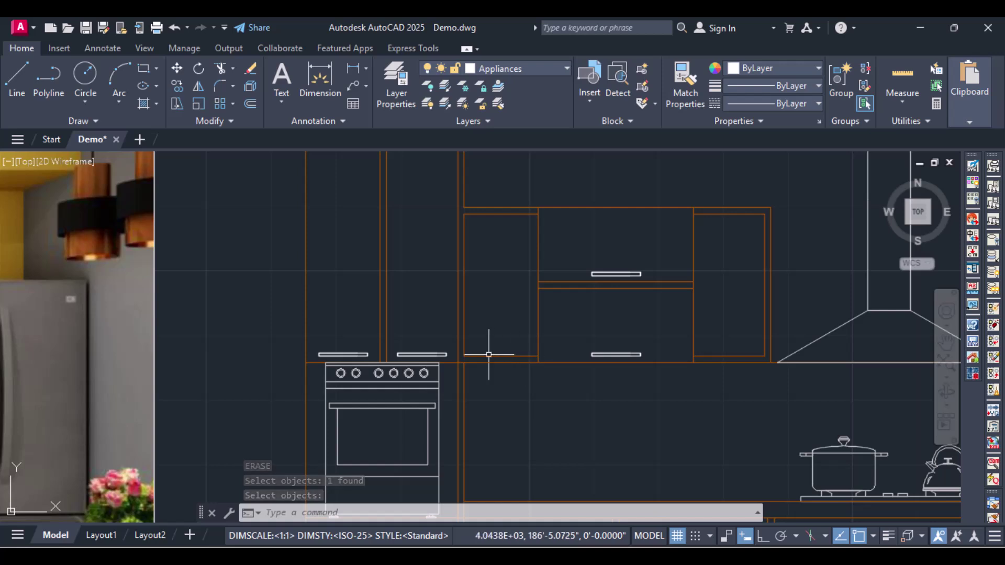
scroll(488, 355, "up", 2)
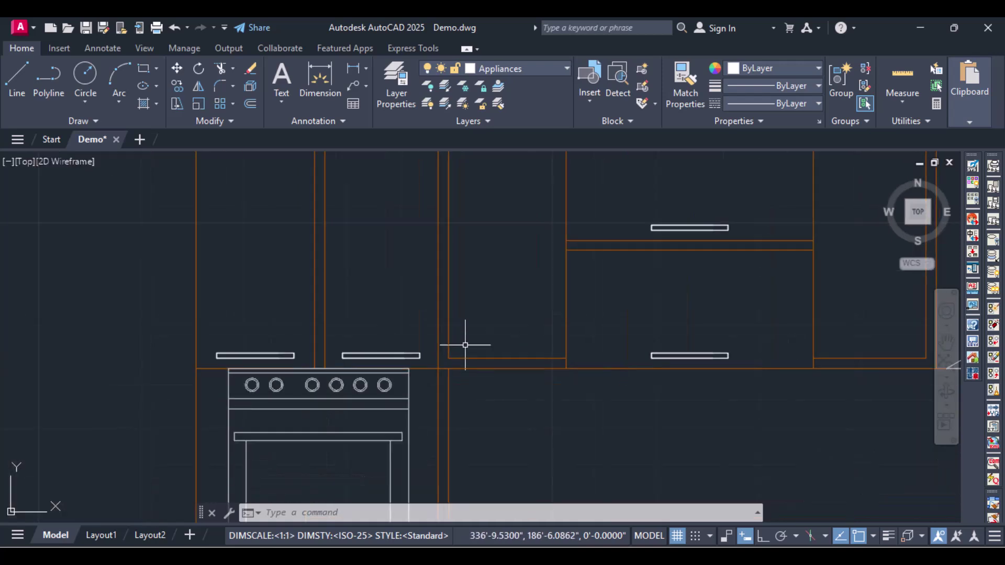
scroll(464, 345, "down", 4)
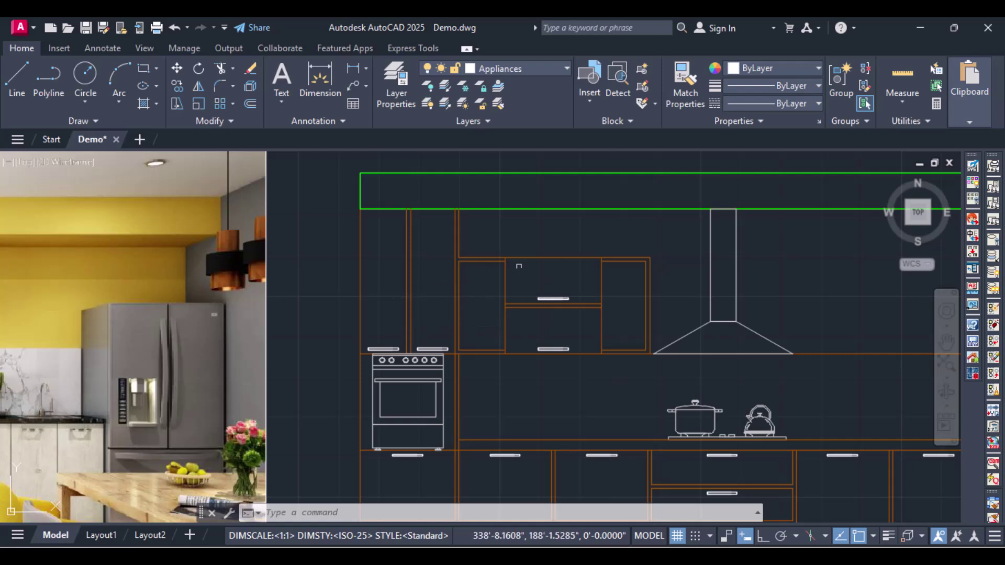
scroll(502, 266, "down", 2)
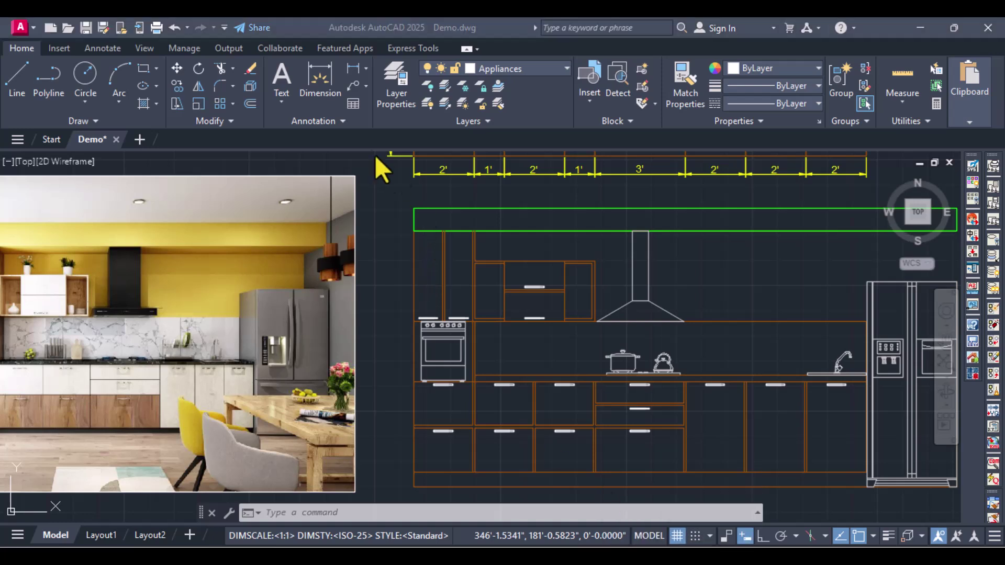
key("ctrl+s")
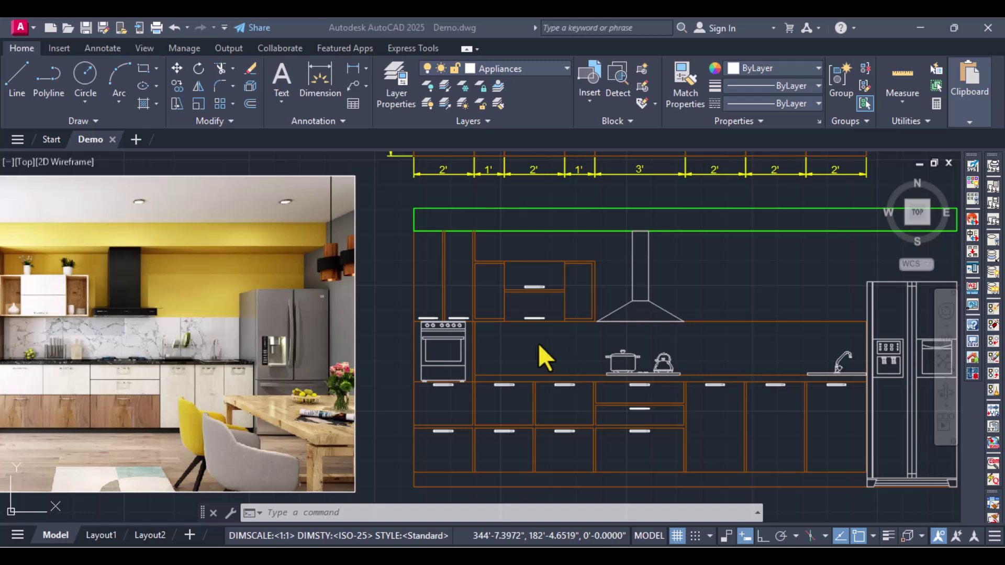
left_click(729, 340)
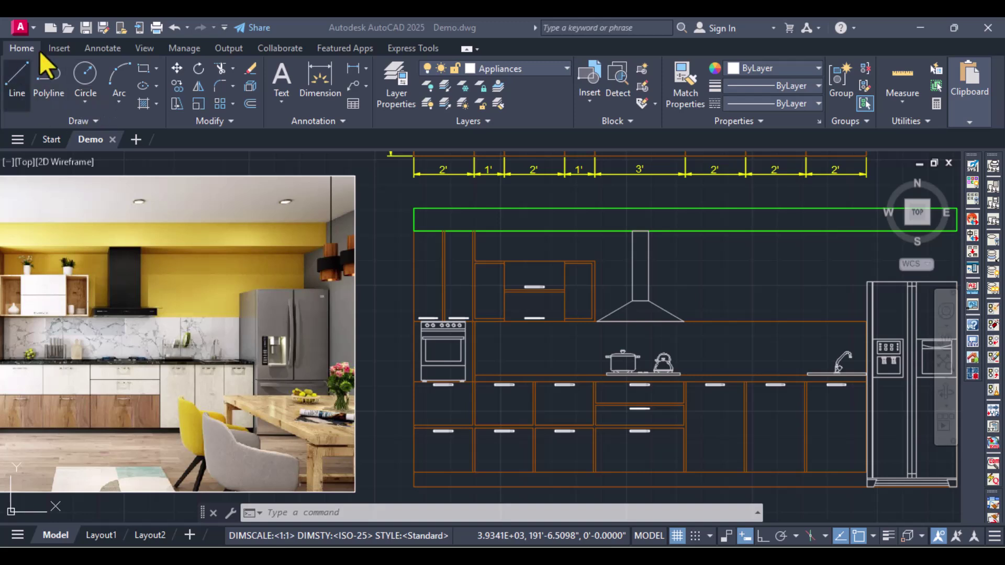
Hatch the backsplash area between the countertop and the wall cabinets with the BOX pattern.
left_click(155, 102)
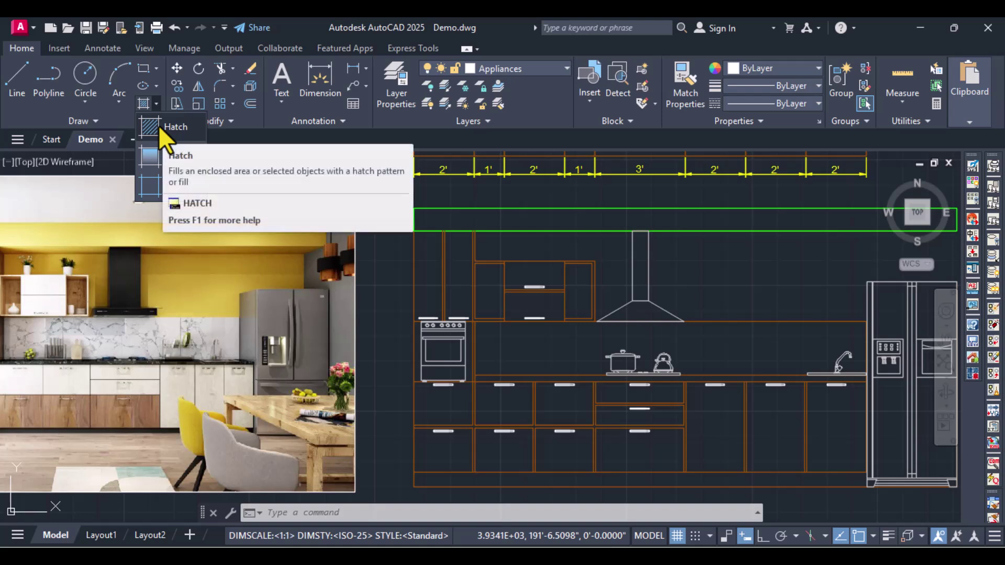
left_click(159, 126)
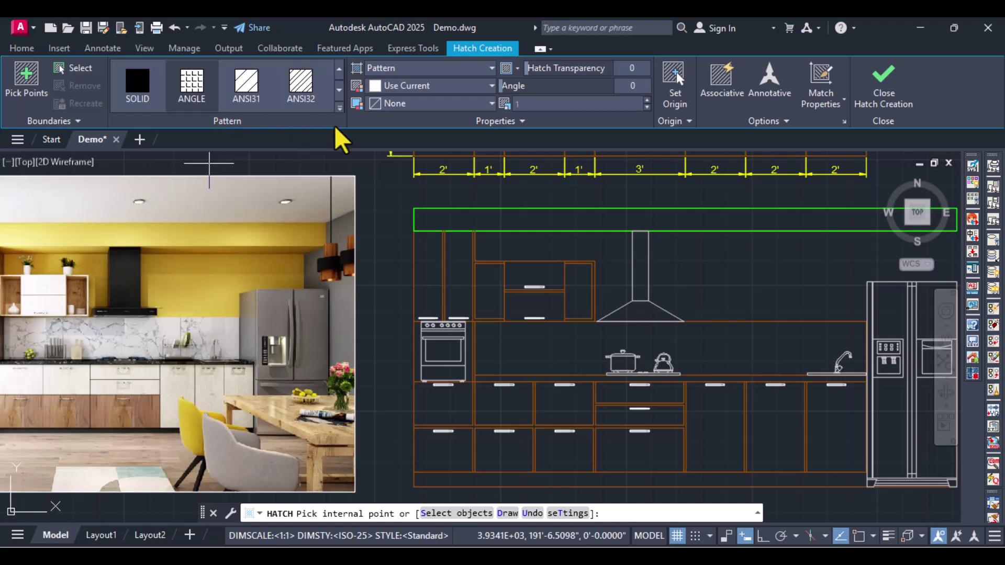
left_click(339, 108)
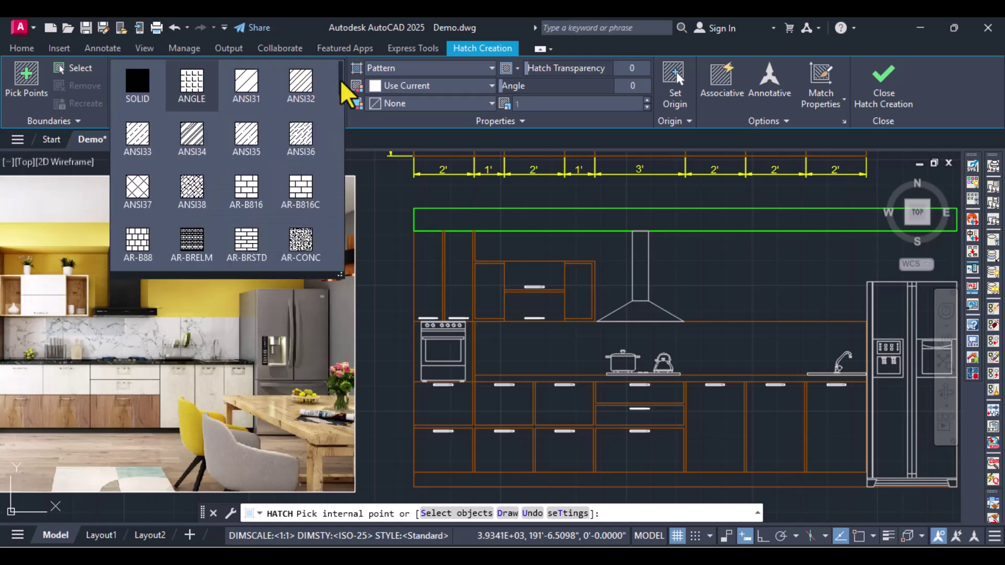
scroll(341, 81, "down", 1)
scroll(341, 86, "down", 3)
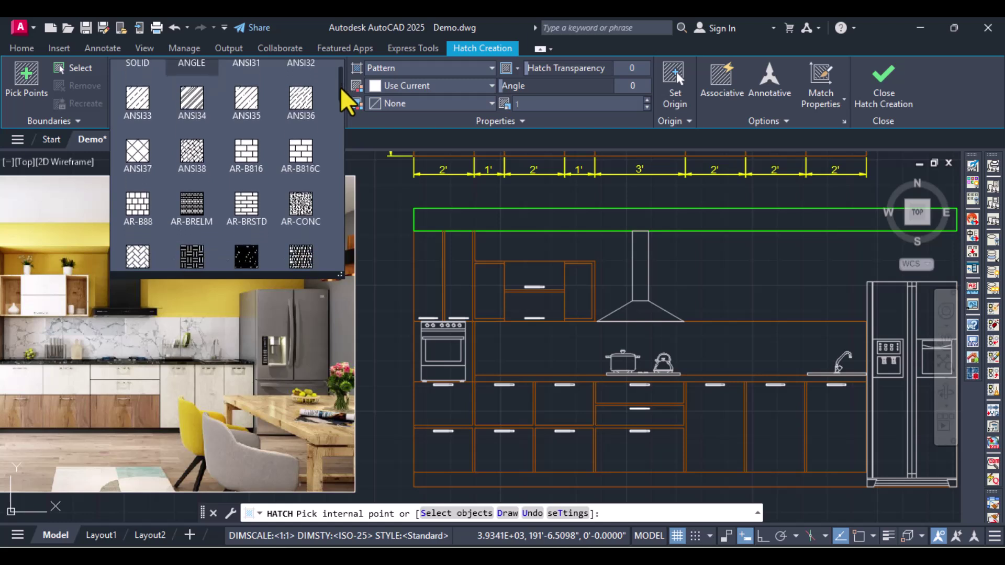
scroll(343, 102, "down", 4)
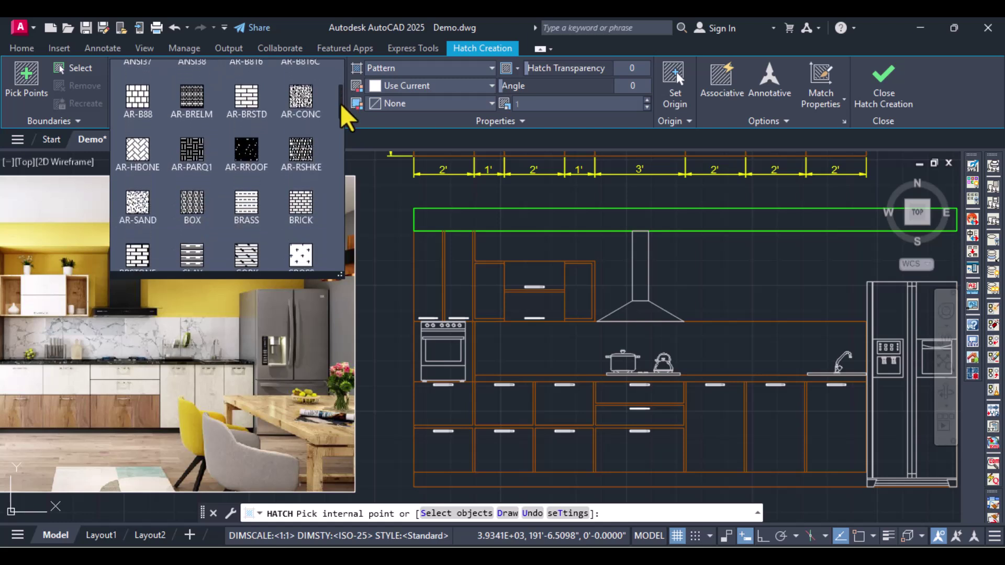
left_click(197, 201)
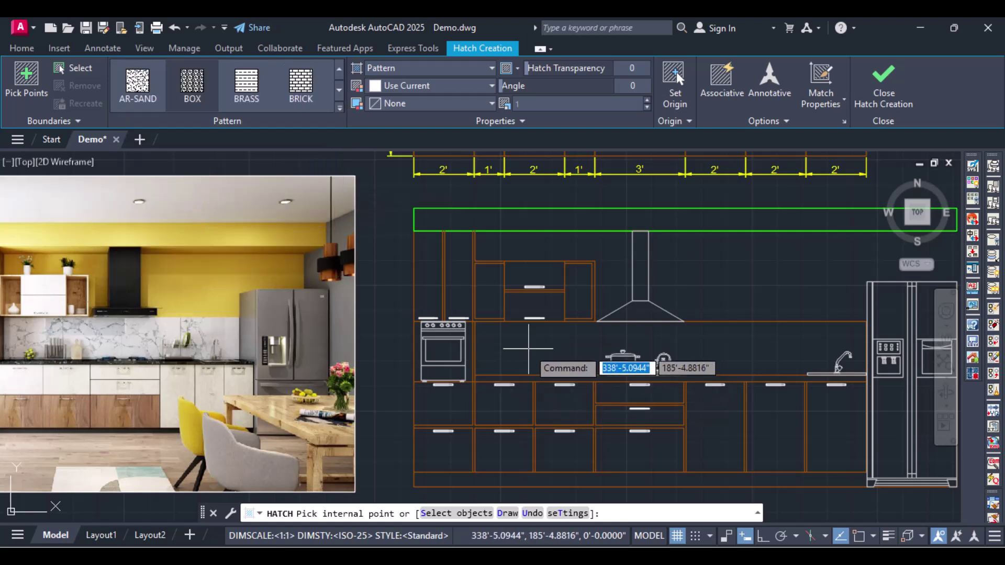
left_click(528, 349)
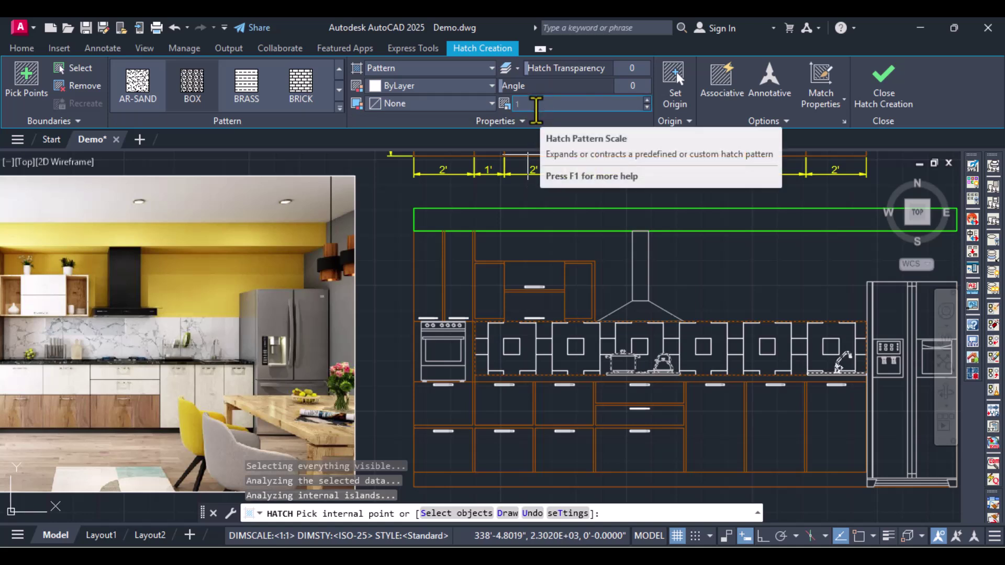
Set the backsplash hatch's scale to 0.39 and its transparency to 74, and finish the hatch.
left_click(535, 107)
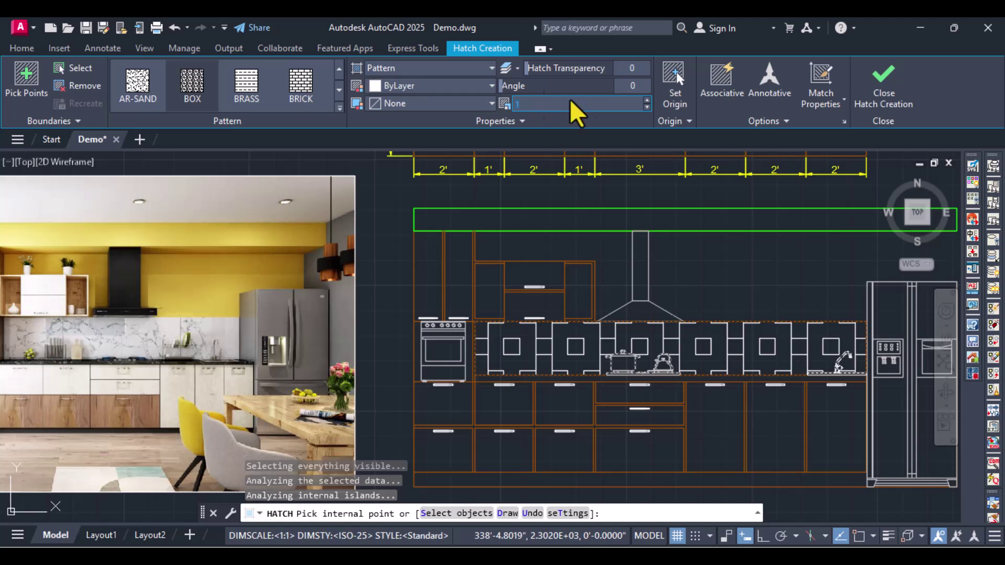
left_click(647, 107)
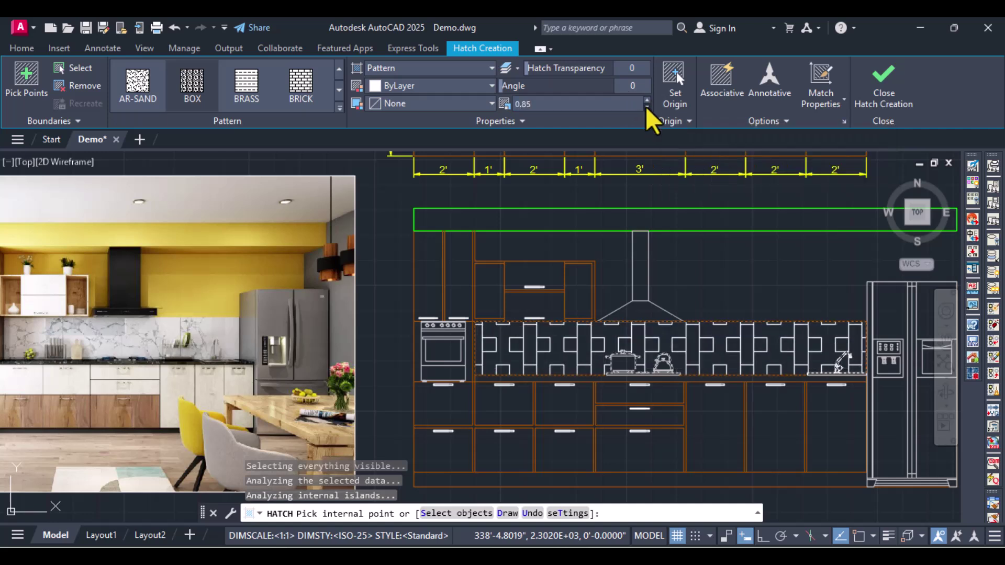
left_click(646, 107)
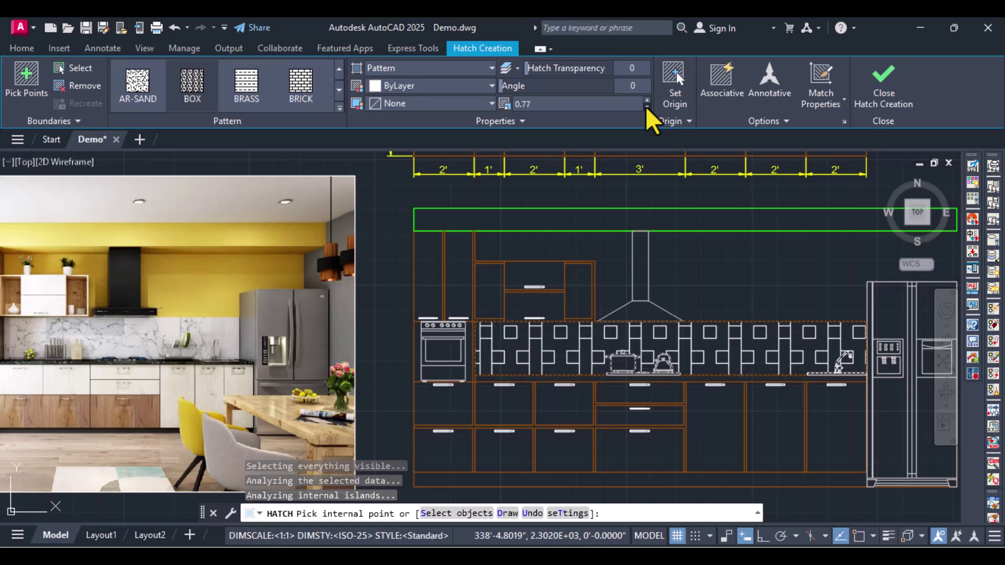
left_click(647, 107)
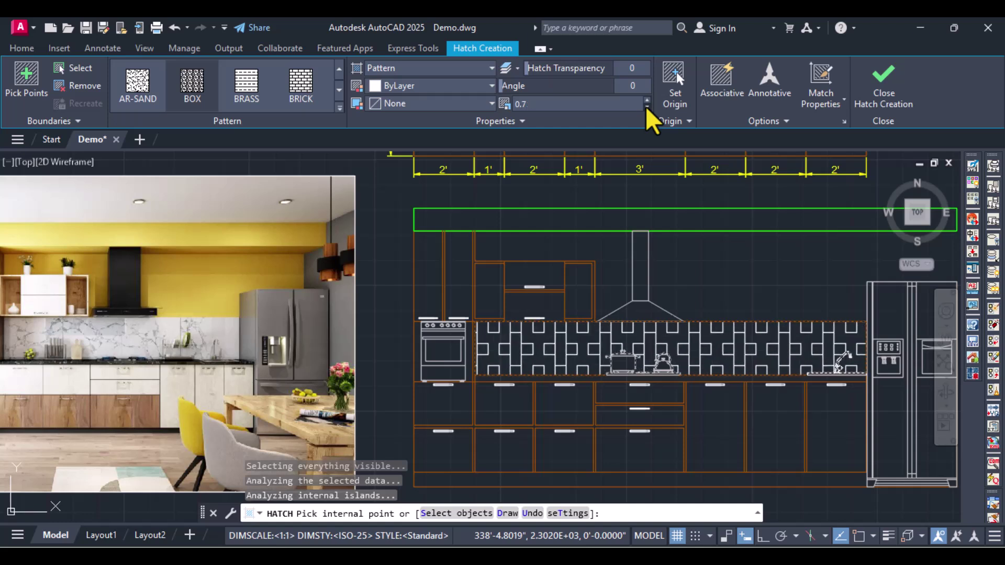
left_click(646, 107)
left_click(647, 107)
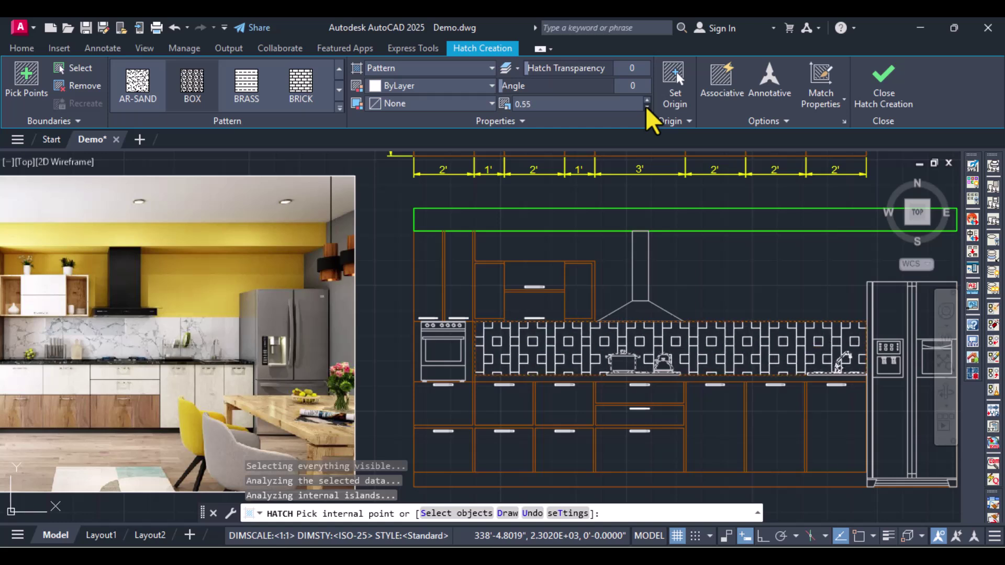
left_click(647, 106)
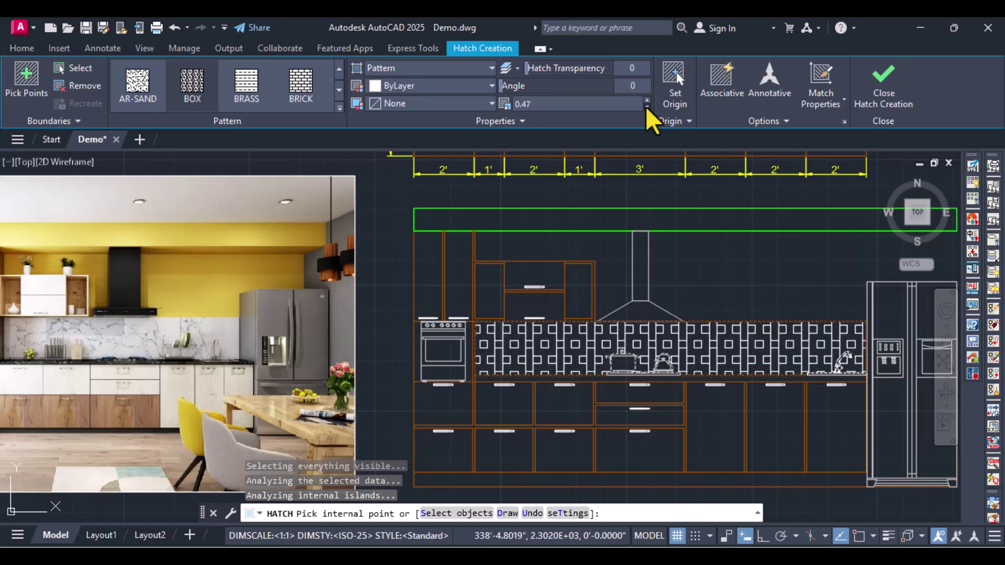
left_click(647, 106)
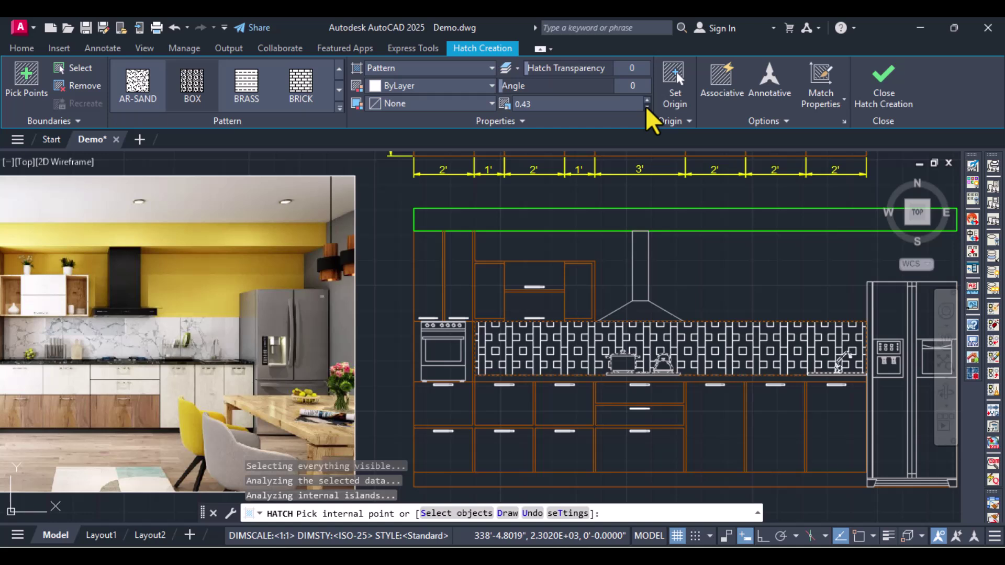
left_click(646, 106)
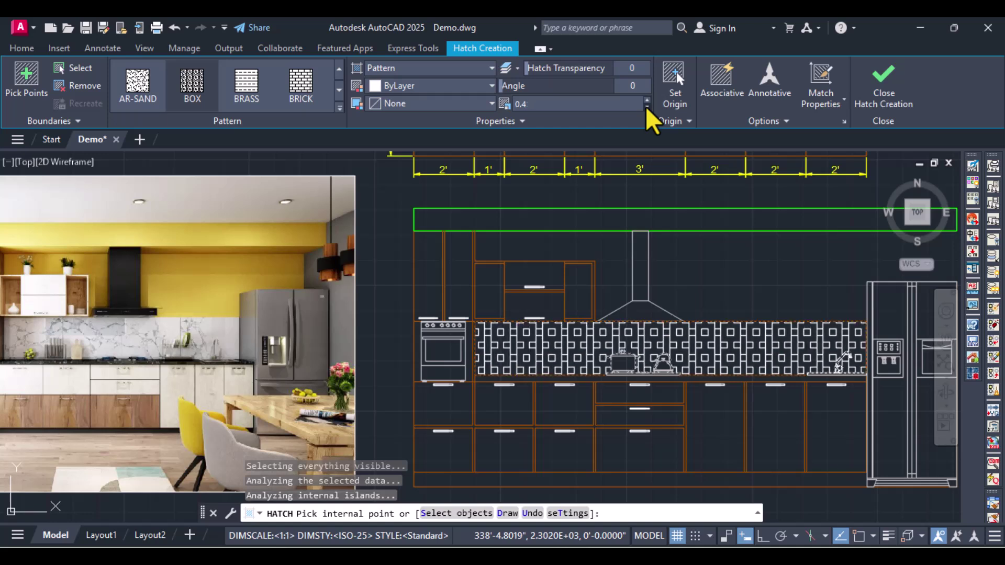
left_click(646, 107)
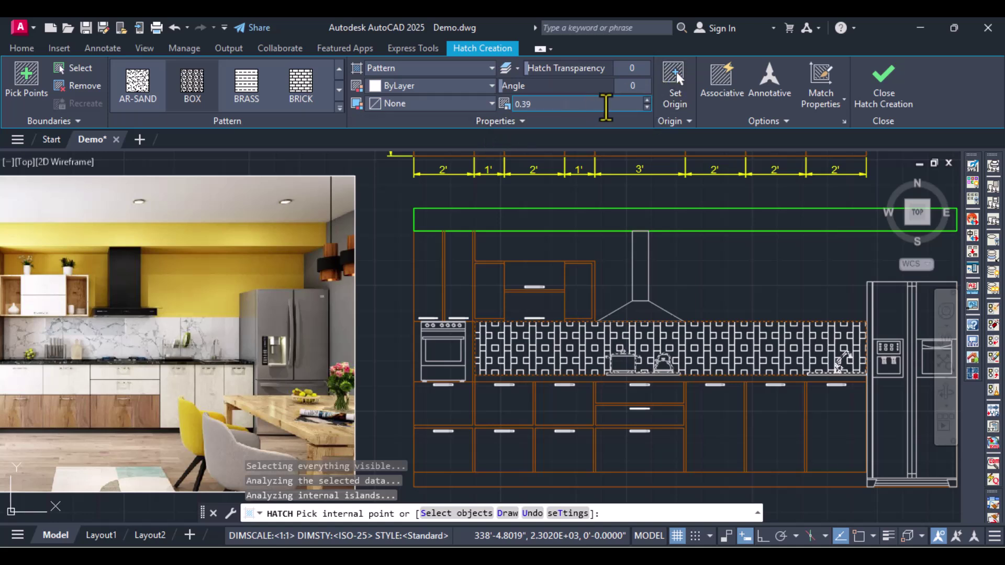
left_click_drag(534, 68, 612, 73)
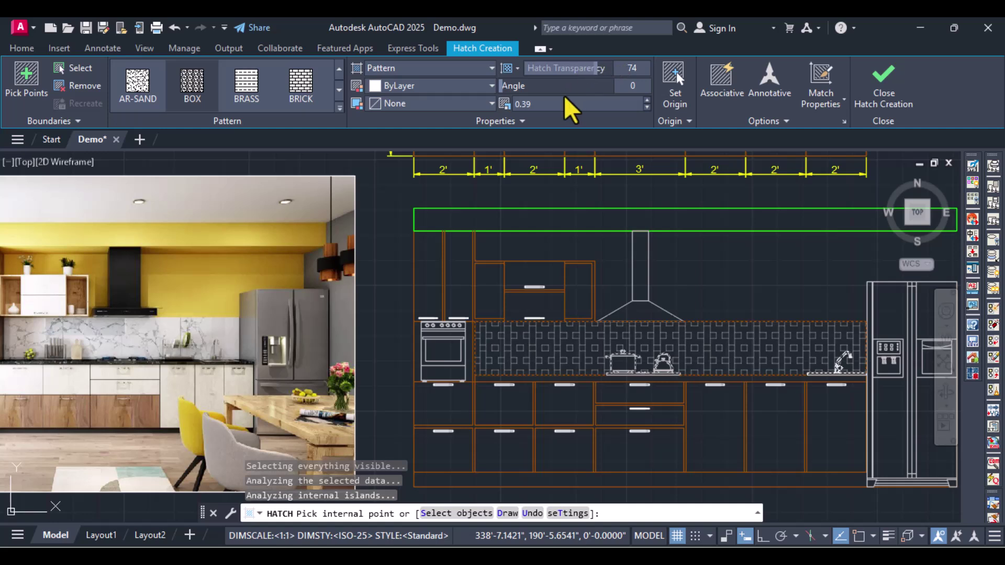
left_click(883, 87)
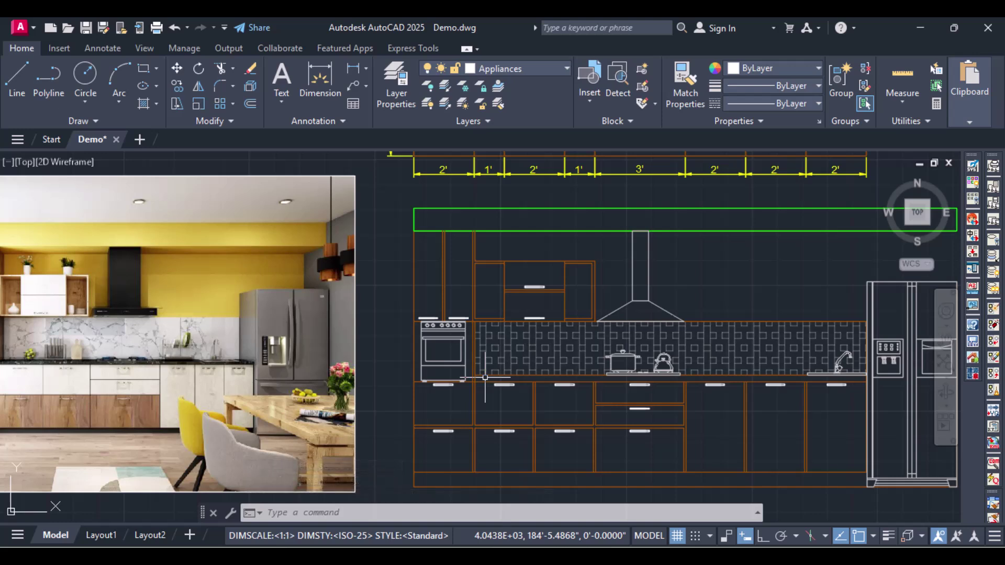
Hatch the thin countertop strip above the base cabinets with the ANSI31 pattern at scale 0.39 and transparency 74.
left_click(156, 104)
left_click(155, 127)
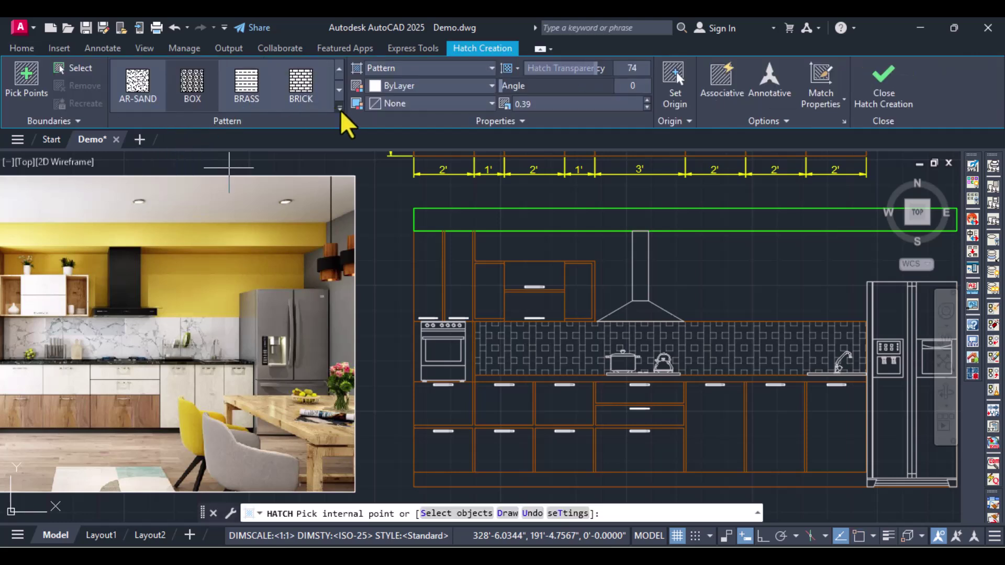
left_click(339, 90)
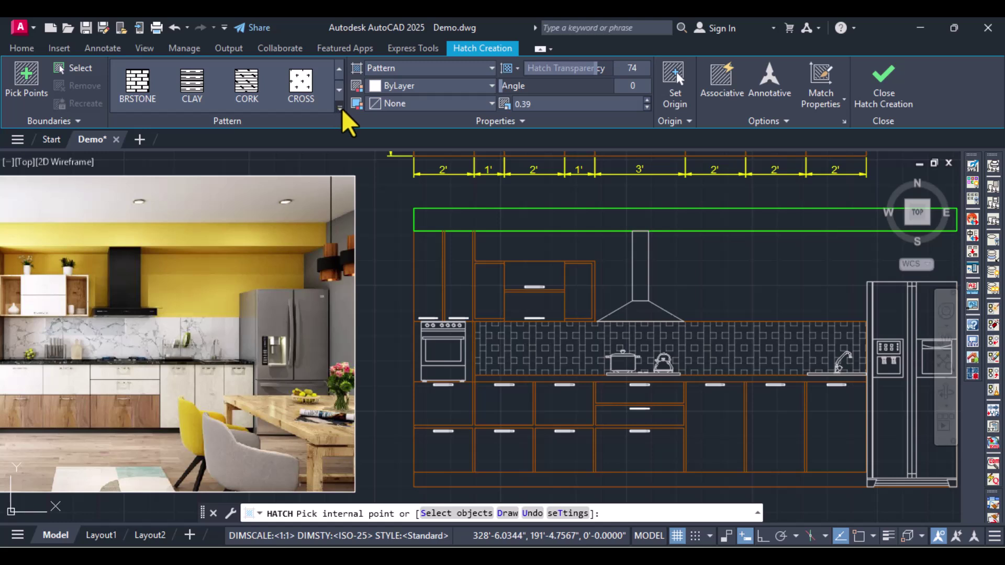
left_click(340, 108)
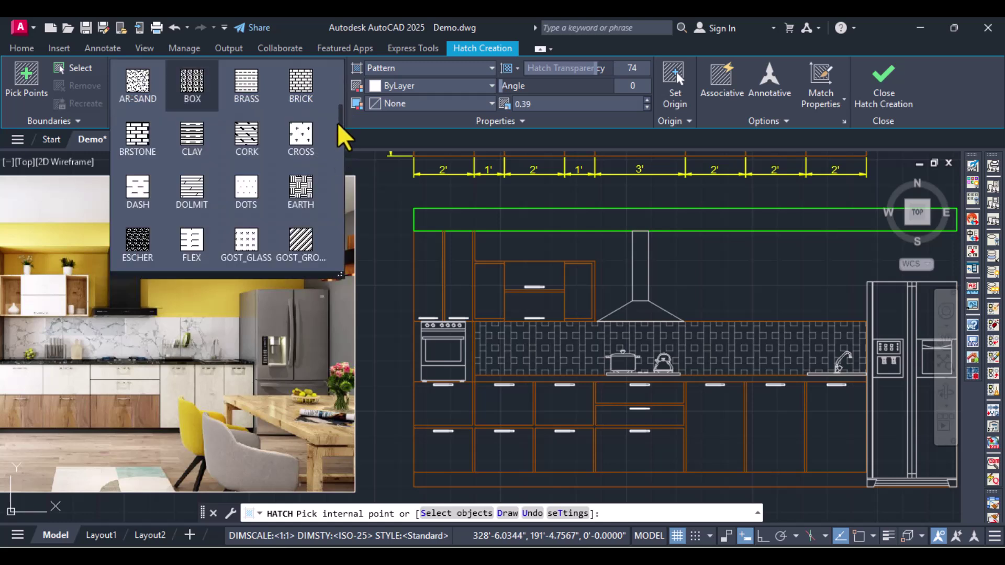
left_click(346, 79)
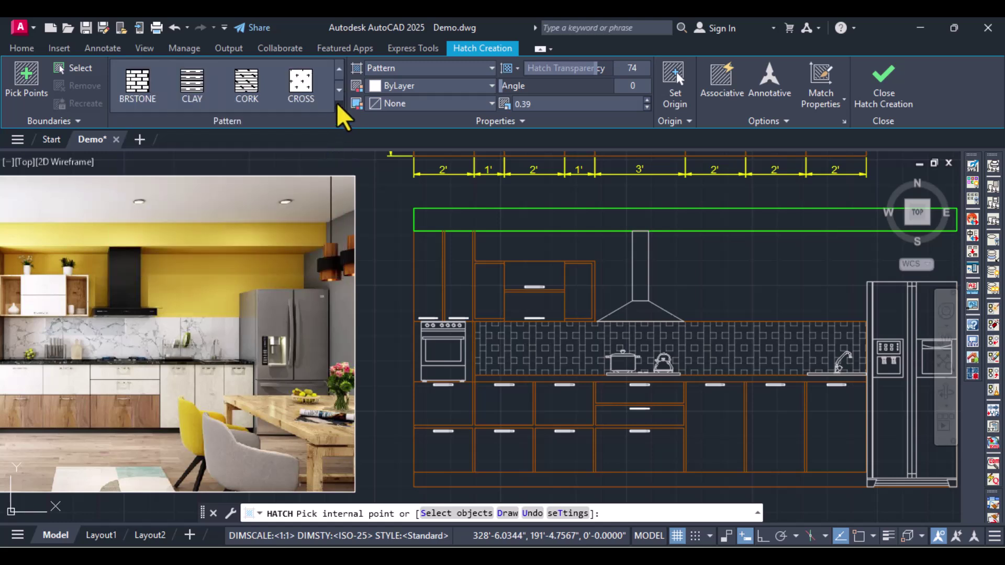
left_click(340, 109)
scroll(346, 105, "up", 5)
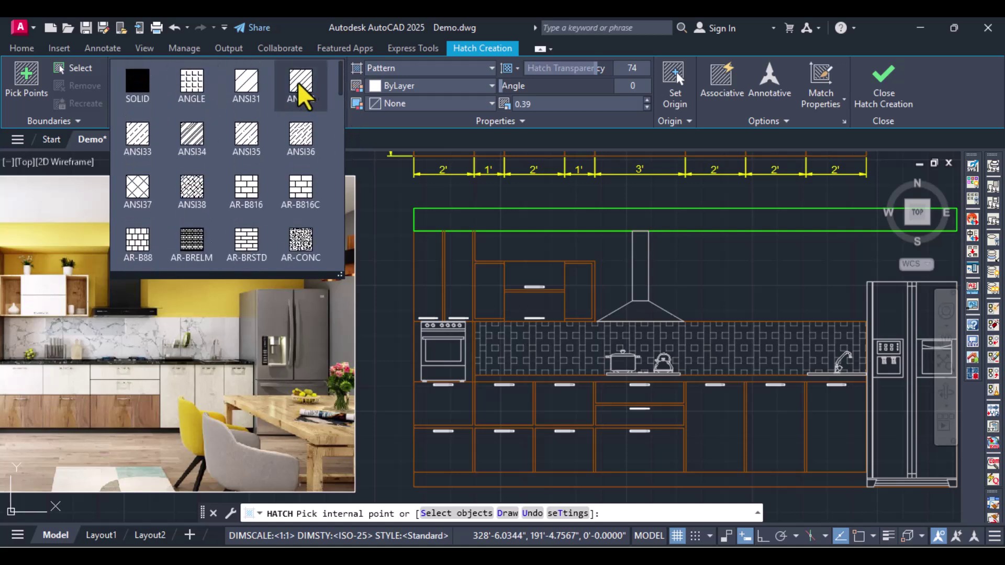
left_click(249, 83)
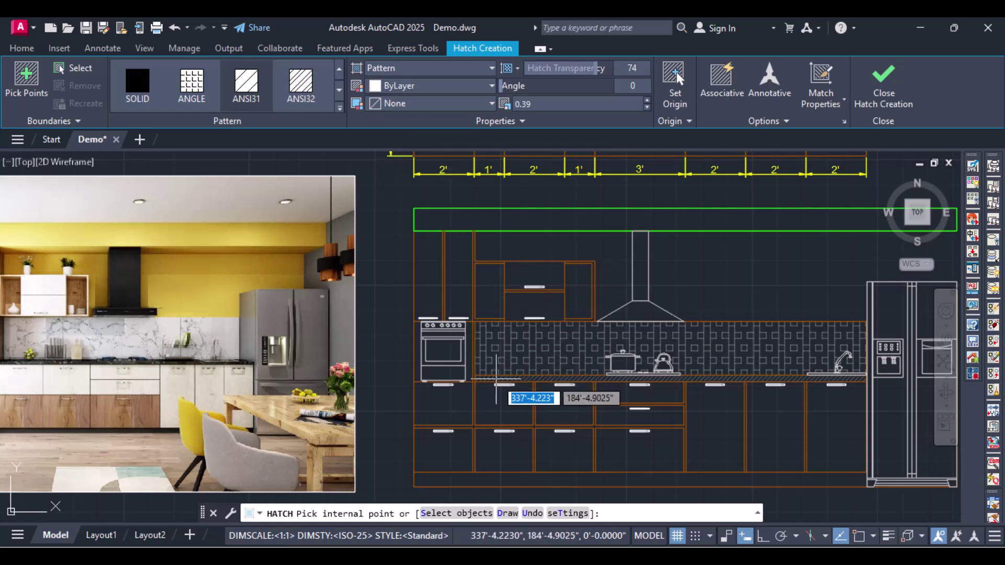
left_click(497, 378)
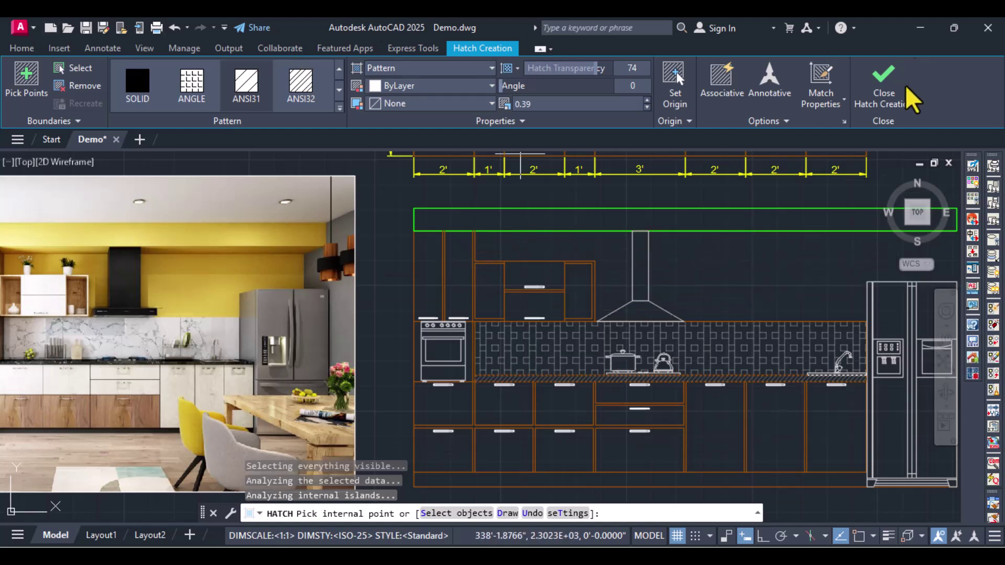
left_click(887, 84)
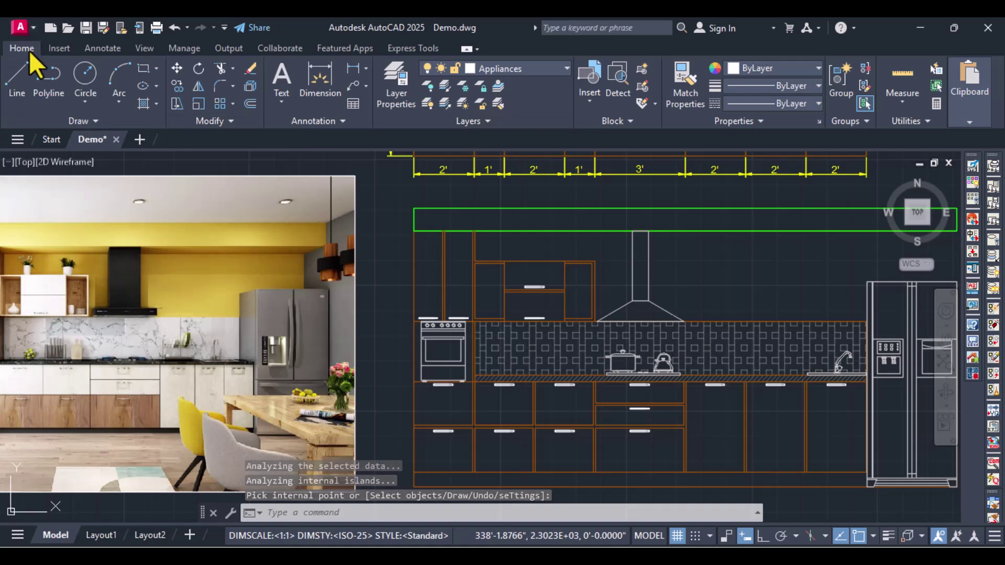
Create a layer named Hatch and make it the current layer.
left_click(407, 94)
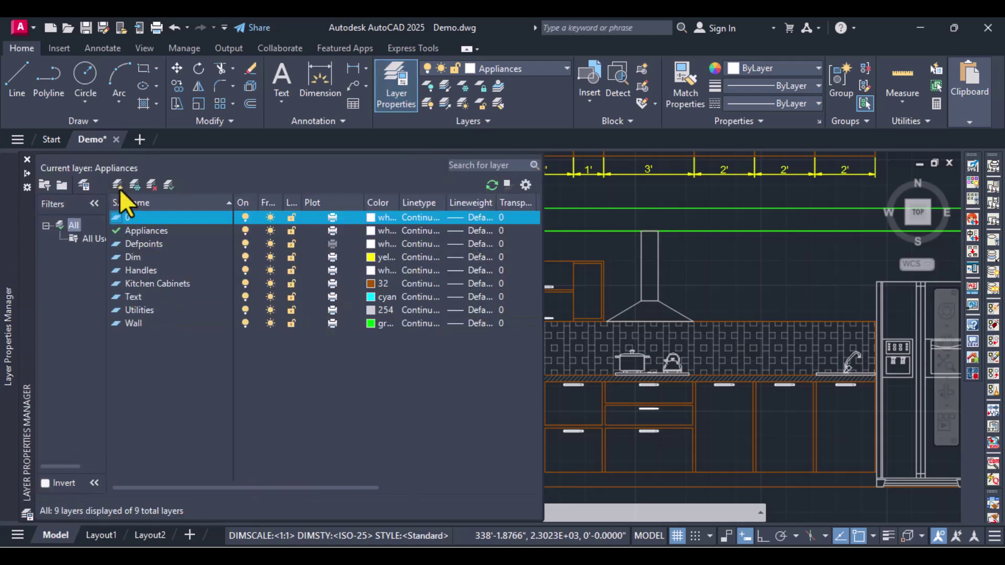
left_click(120, 189)
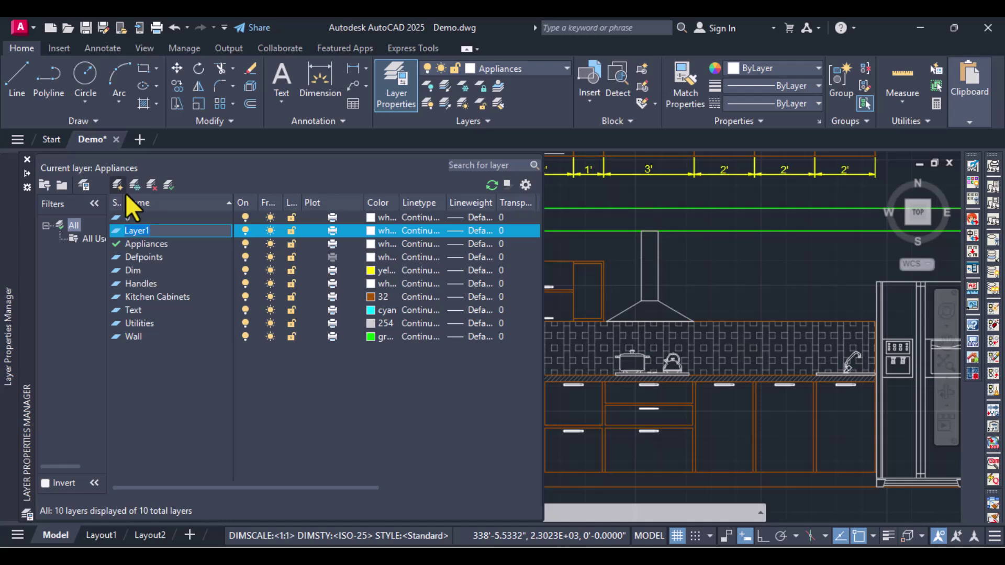
type("Hatch")
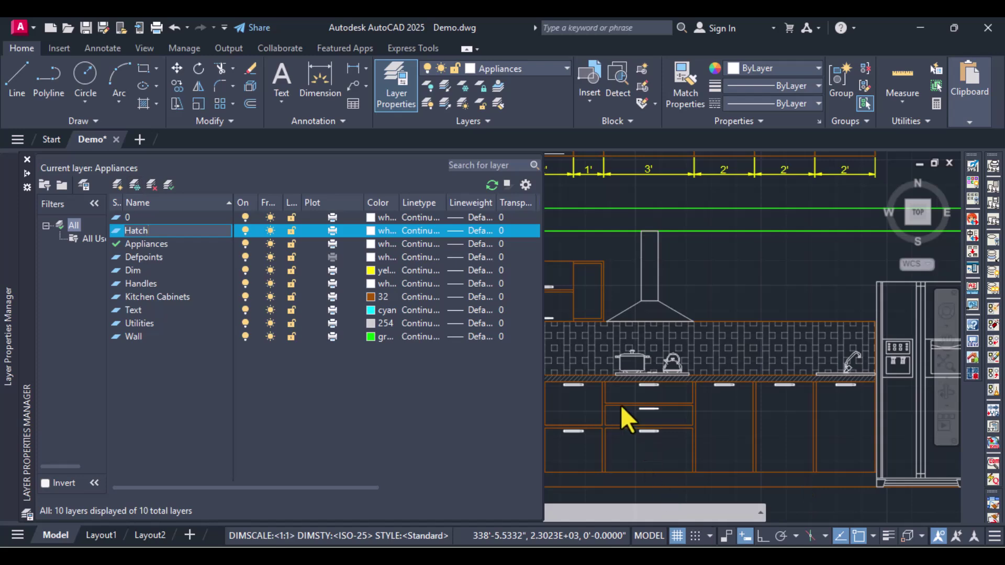
left_click(620, 404)
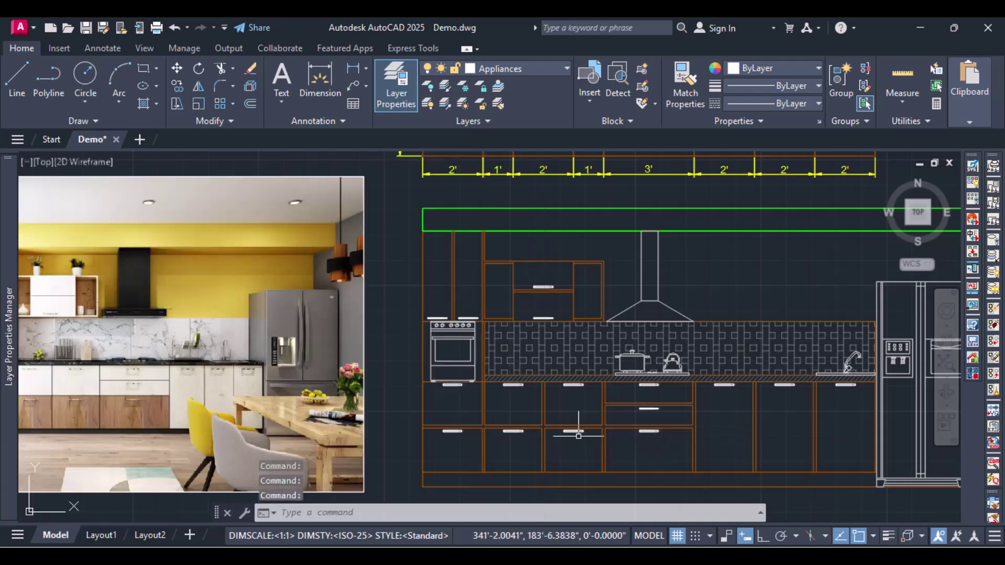
left_click(525, 70)
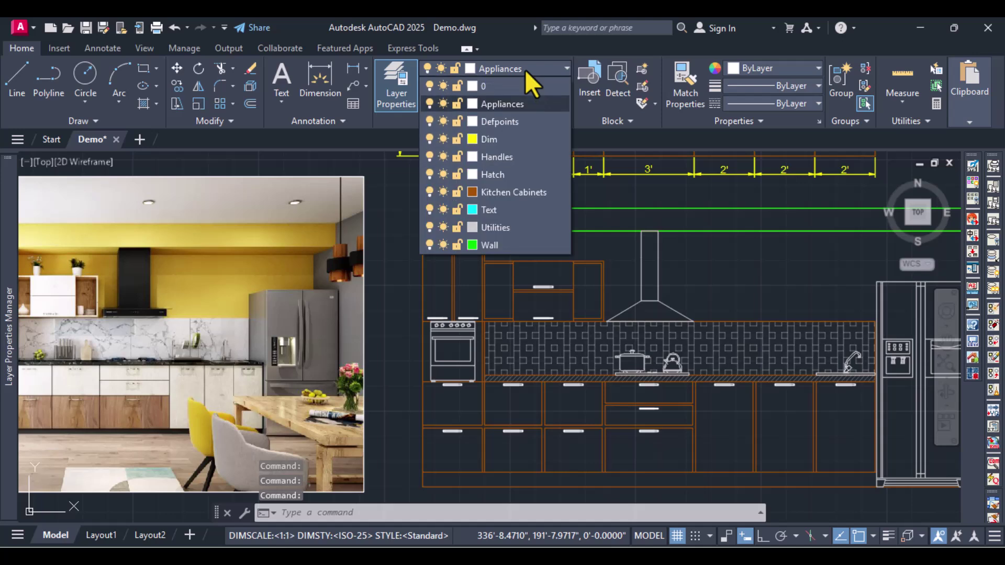
left_click(491, 176)
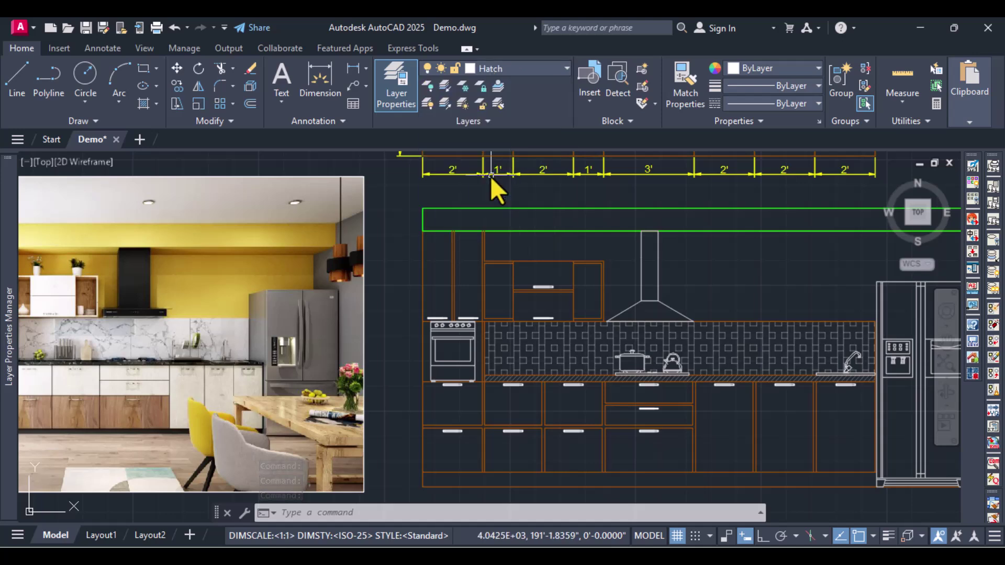
Move the BOX-pattern backsplash hatch onto the Hatch layer and deselect it.
left_click(528, 341)
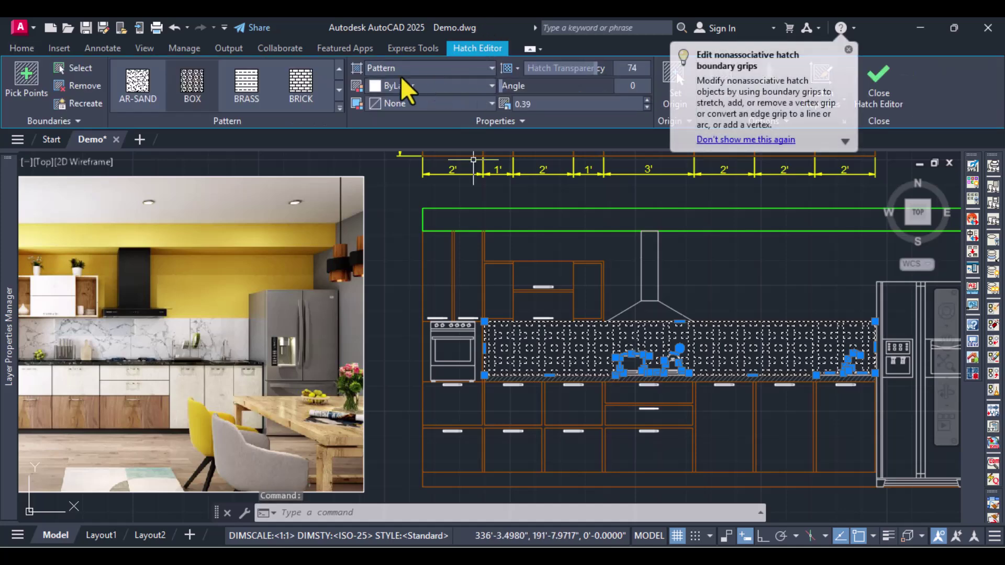
left_click(23, 47)
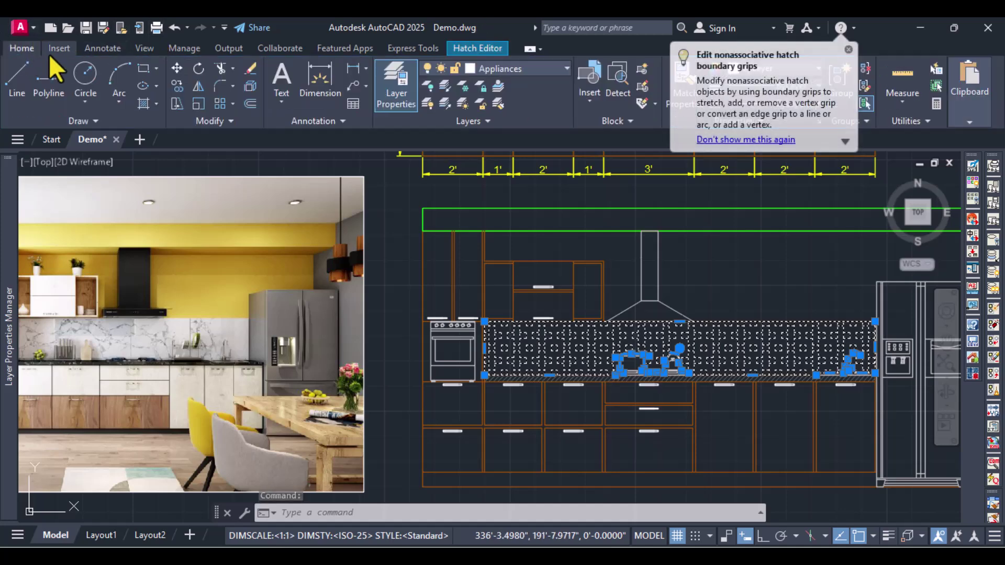
left_click(492, 68)
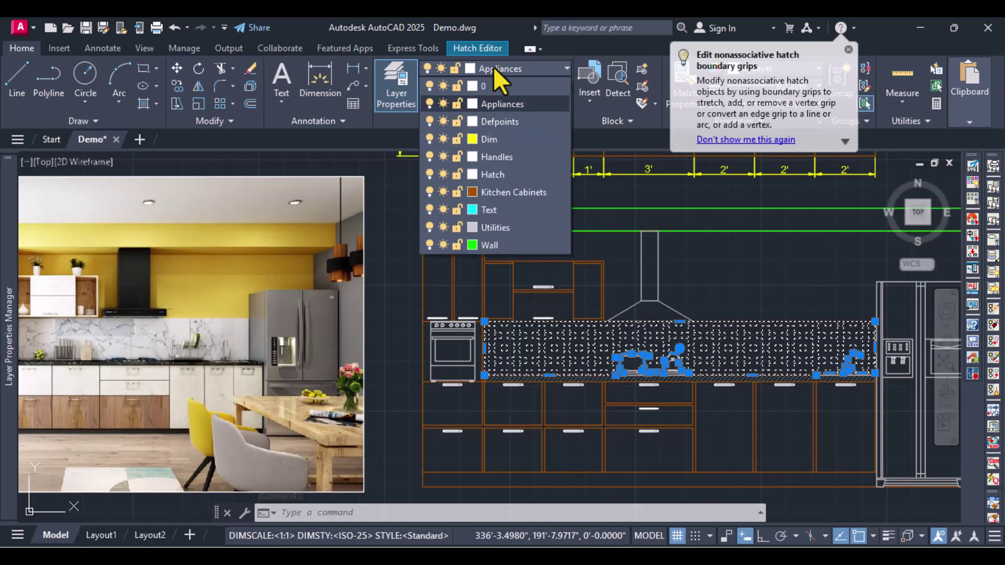
left_click(492, 174)
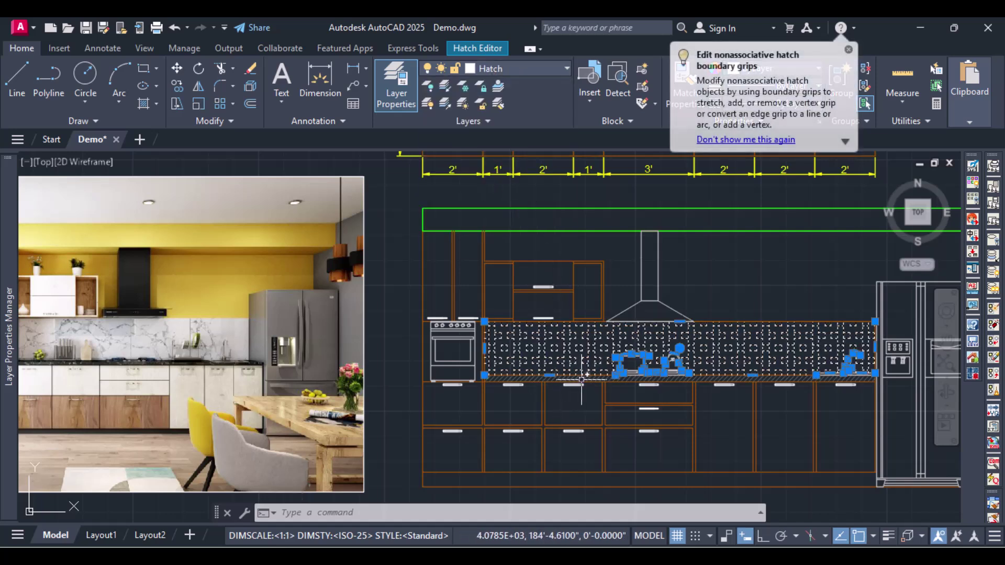
key("Escape")
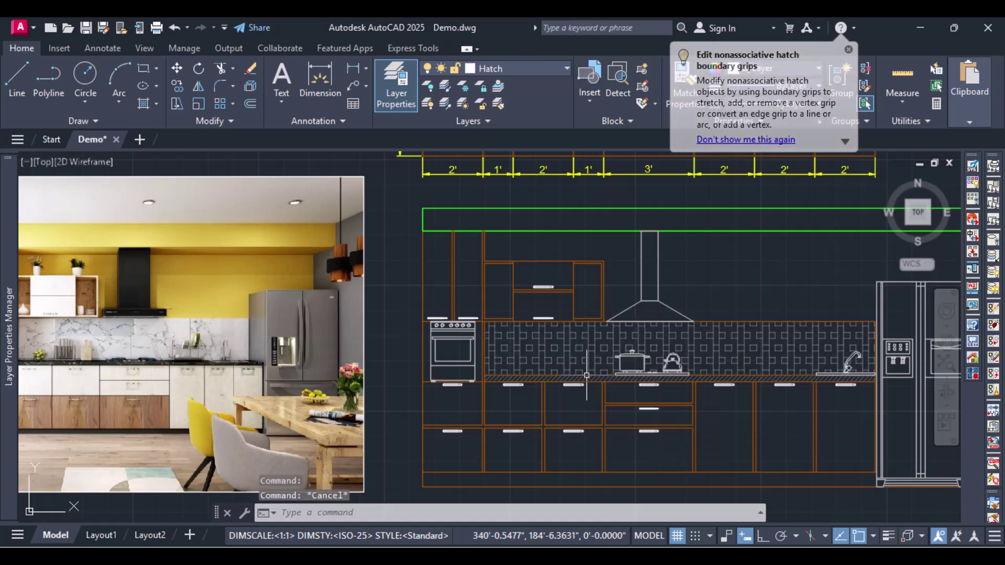
Move the thin countertop strip's hatch above the base cabinets onto the Hatch layer and deselect it.
left_click(586, 376)
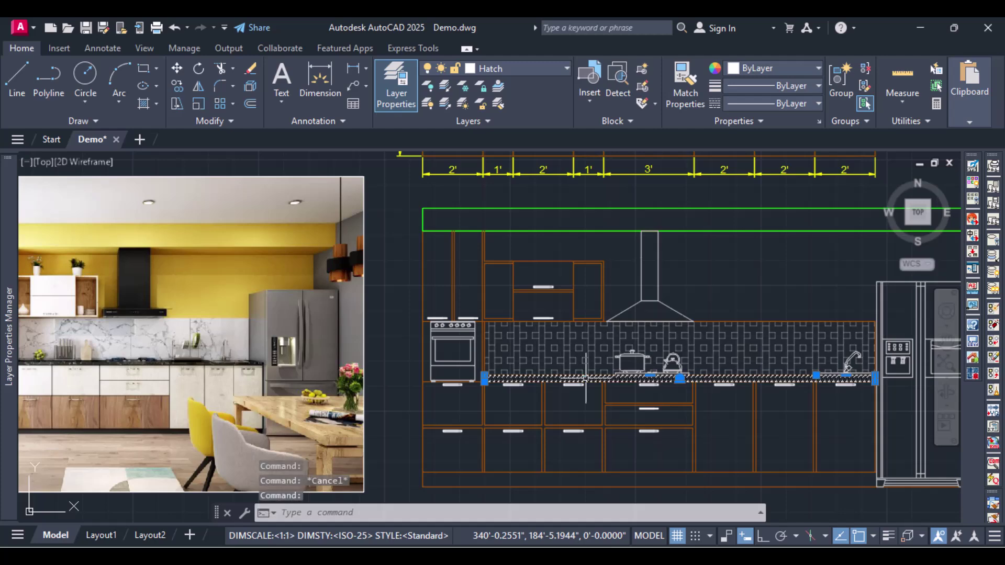
left_click(19, 47)
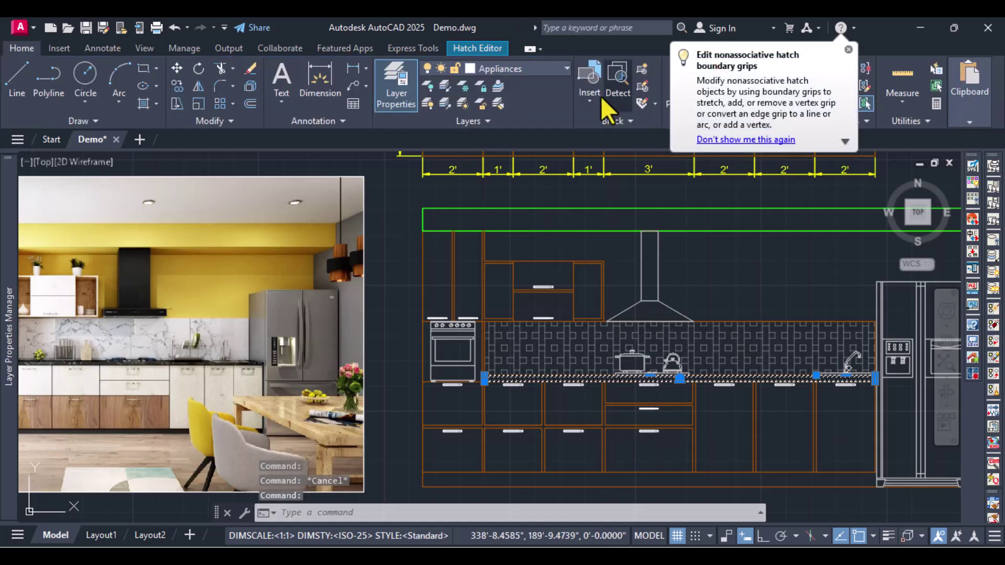
left_click(536, 72)
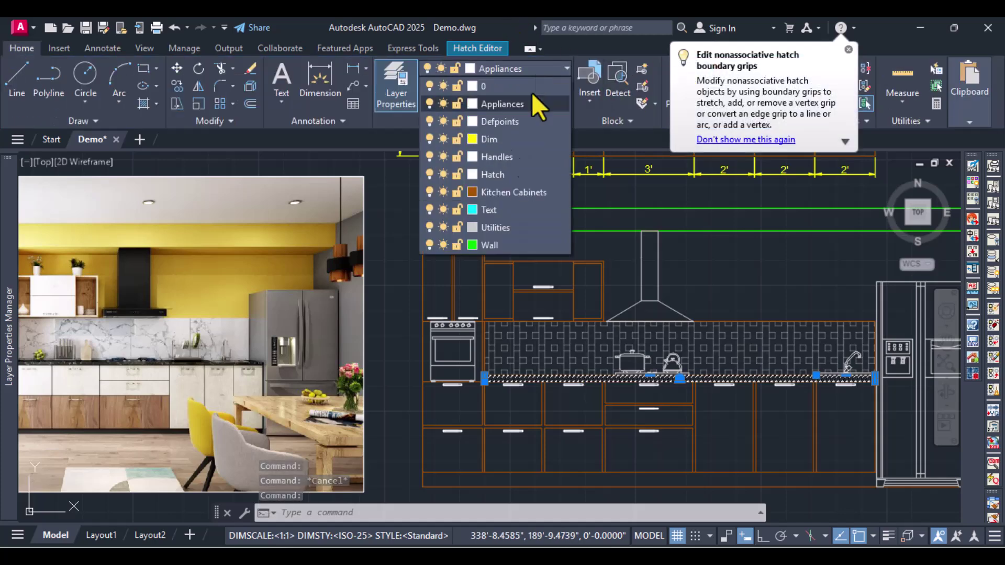
left_click(495, 174)
key("Escape")
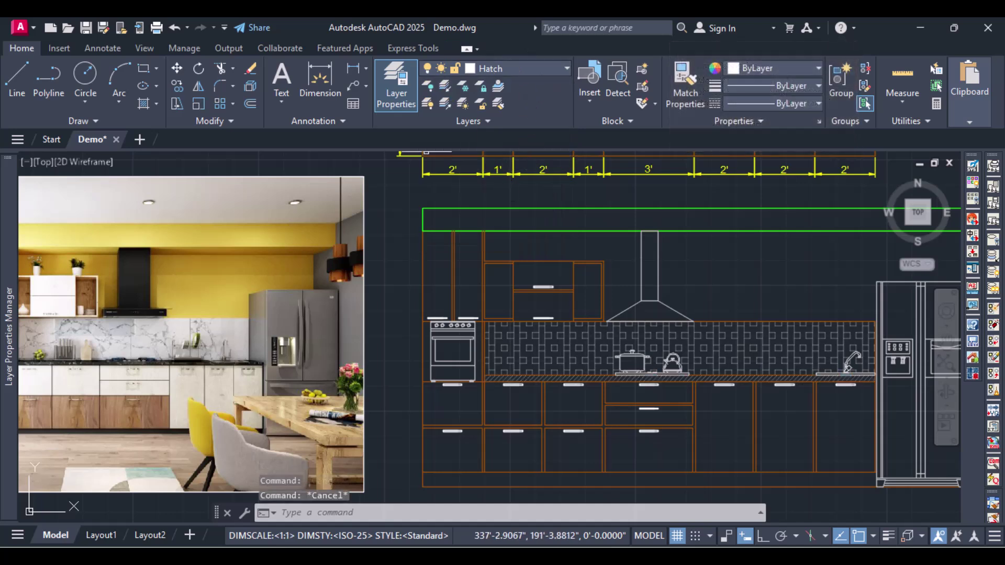
Make layer 0 current, then switch the Hatch layer off and back on.
left_click(458, 70)
left_click(495, 87)
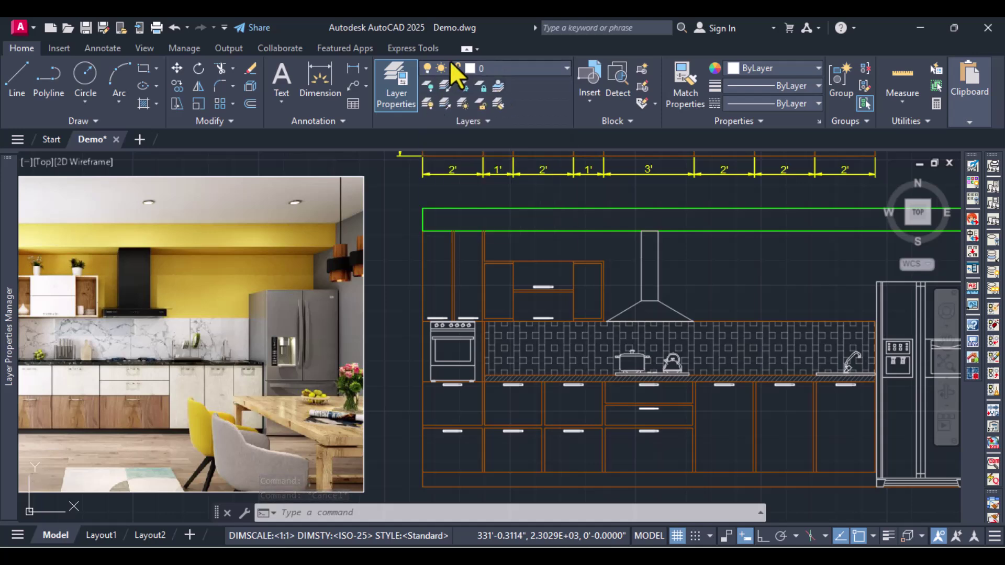
left_click(470, 70)
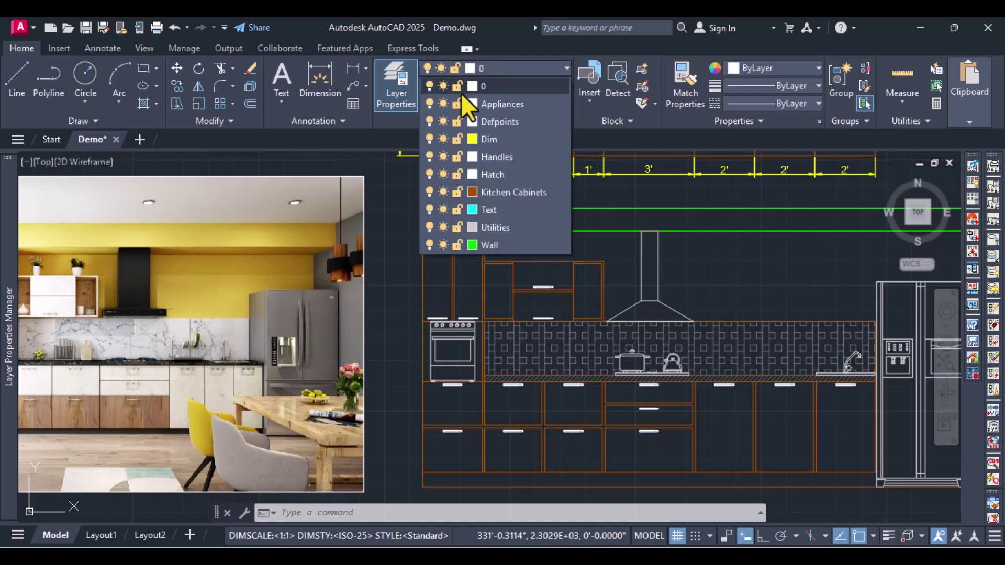
left_click(429, 174)
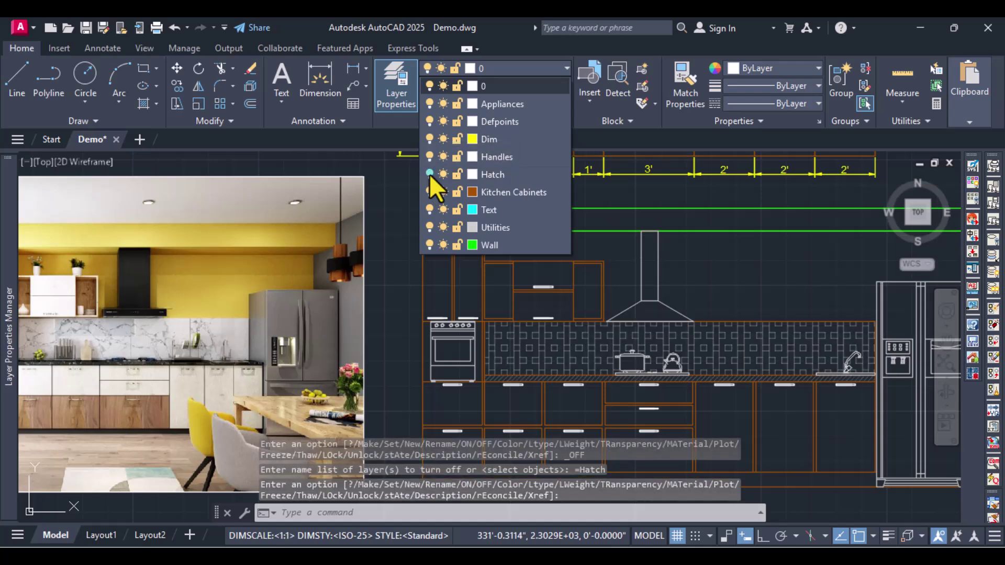
left_click(429, 174)
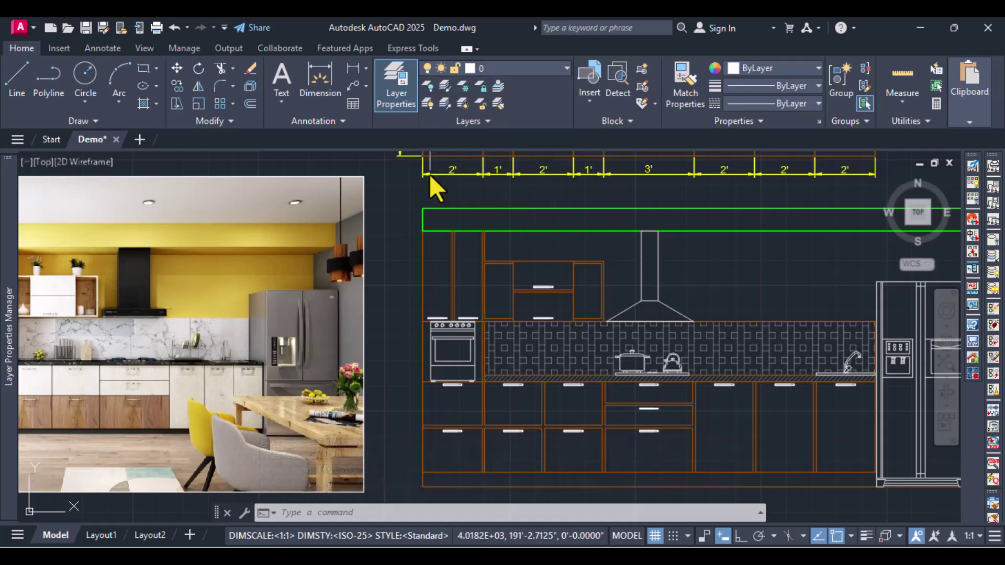
Make Text the current layer and close the layer manager.
left_click(400, 103)
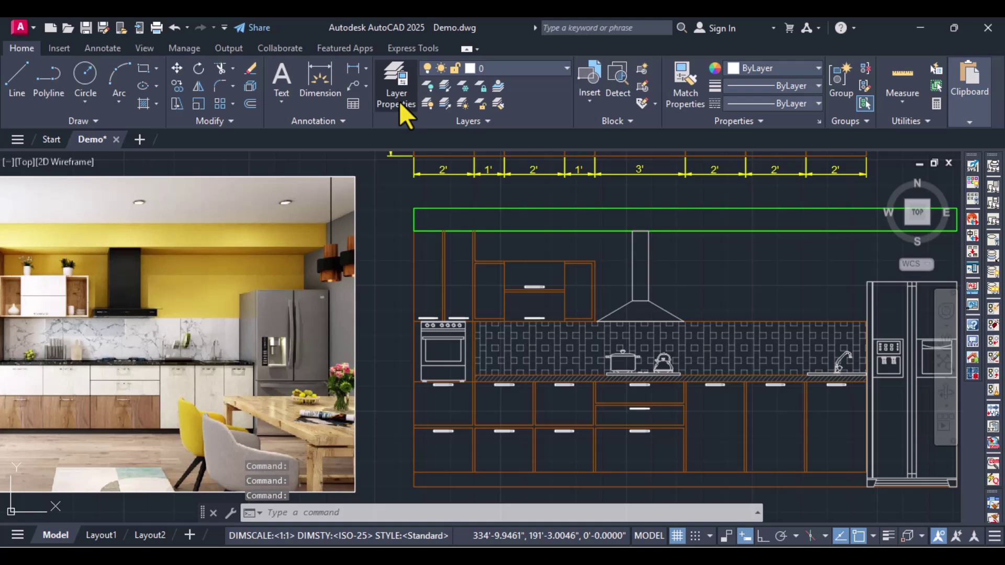
left_click(399, 101)
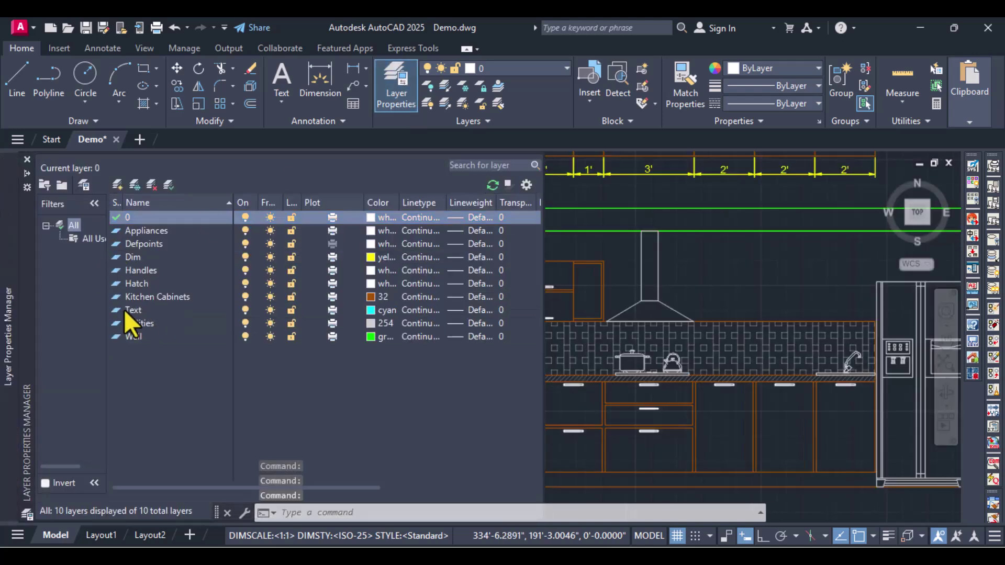
left_click(140, 314)
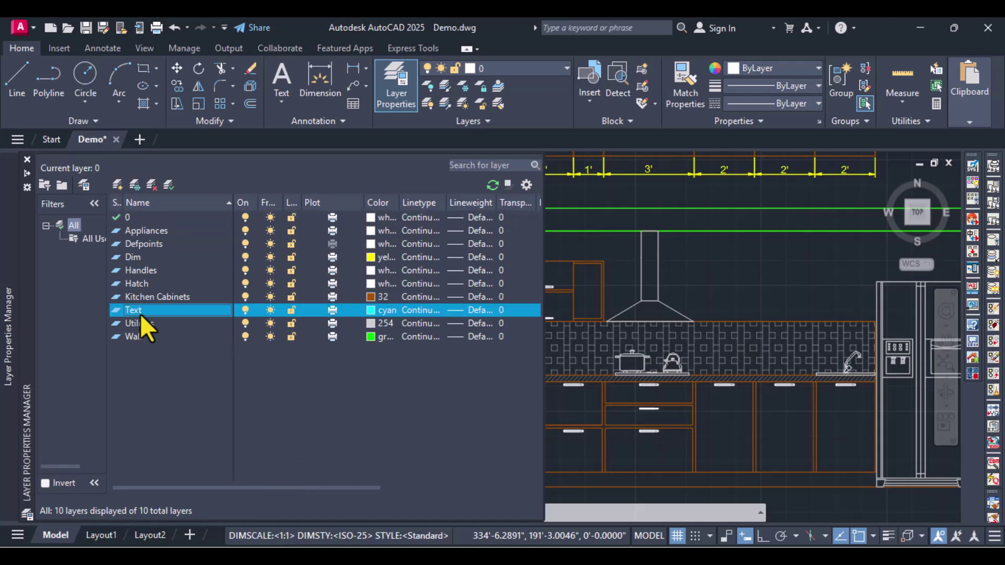
double_click(111, 313)
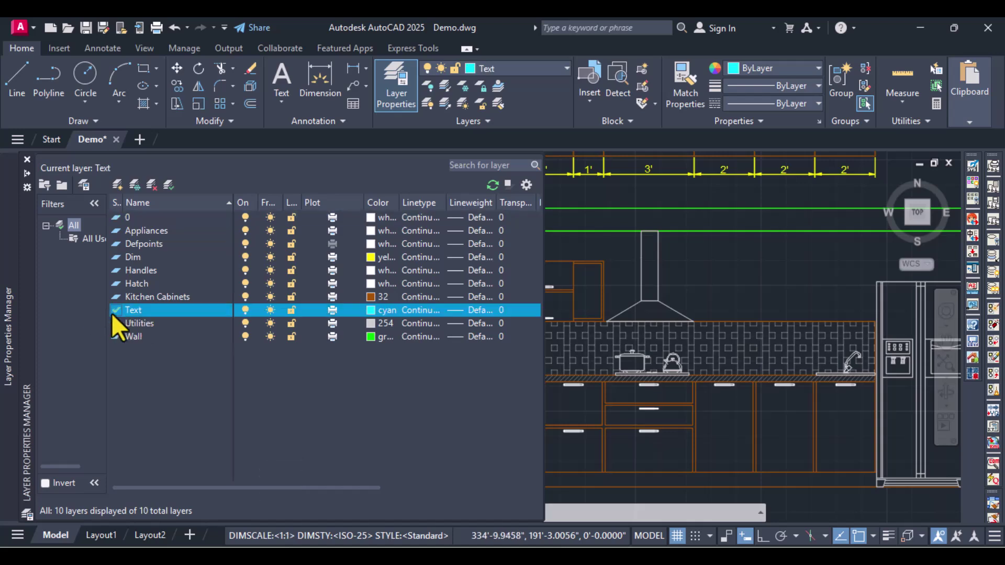
left_click(26, 159)
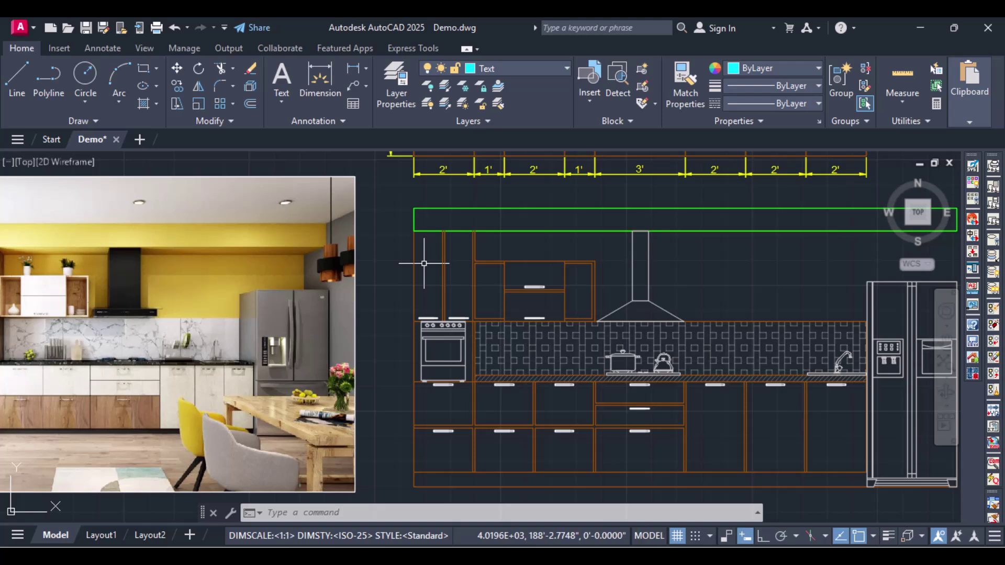
Add a multiline text label reading SAUCES AND DRINK CONCENTRATES in the tall cabinet above the oven, widening its frame to wrap onto three lines.
left_click(281, 79)
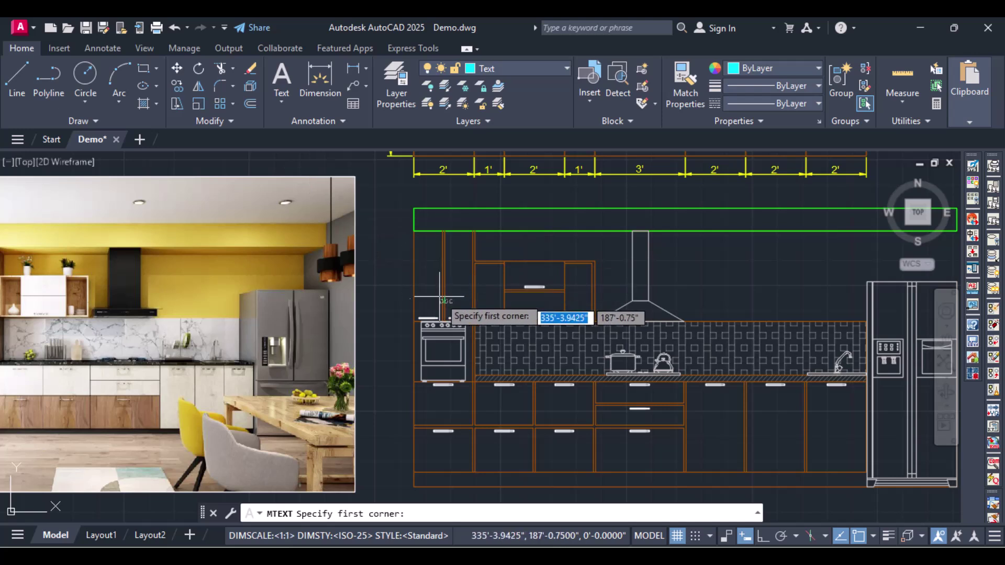
left_click(428, 267)
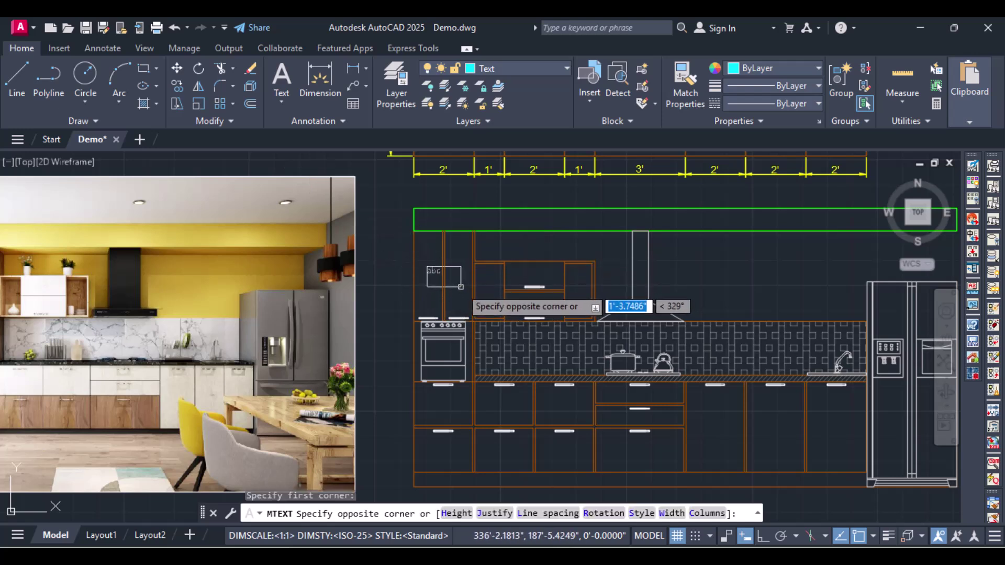
left_click(460, 287)
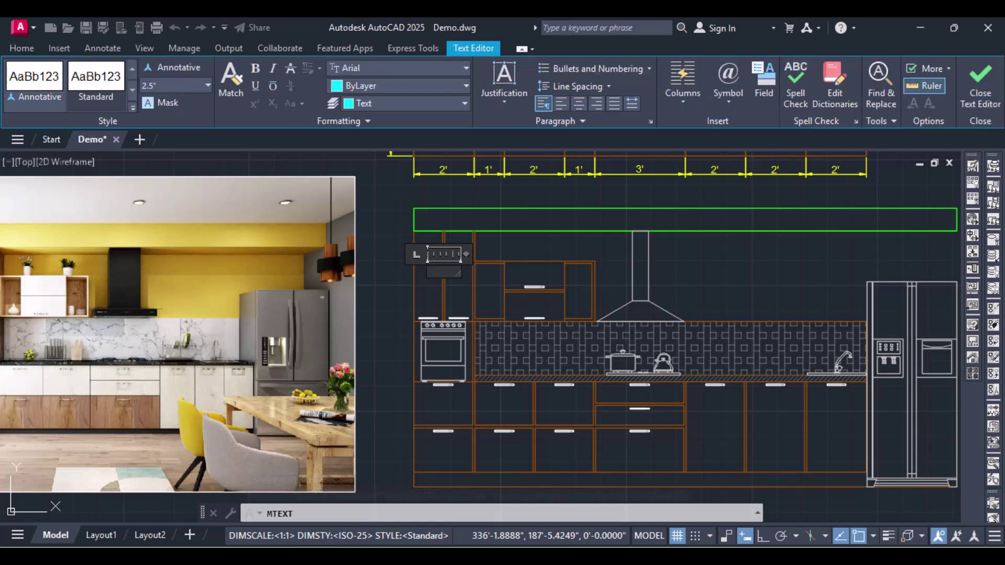
type("SAUCES AND DRINK CONCENTRATRES")
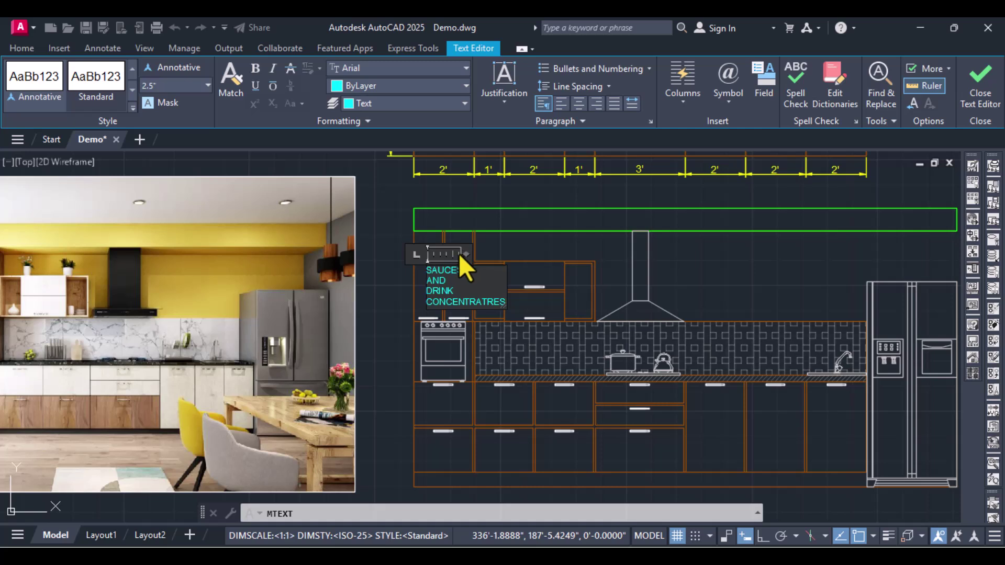
left_click_drag(466, 255, 498, 255)
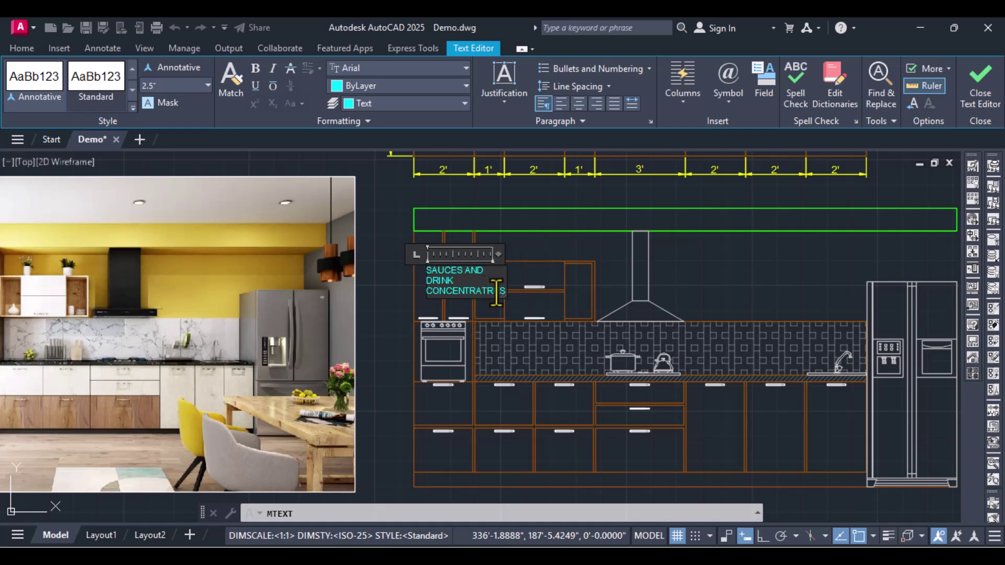
key("BackSpace")
key("BackSpace")
type("T")
left_click(981, 86)
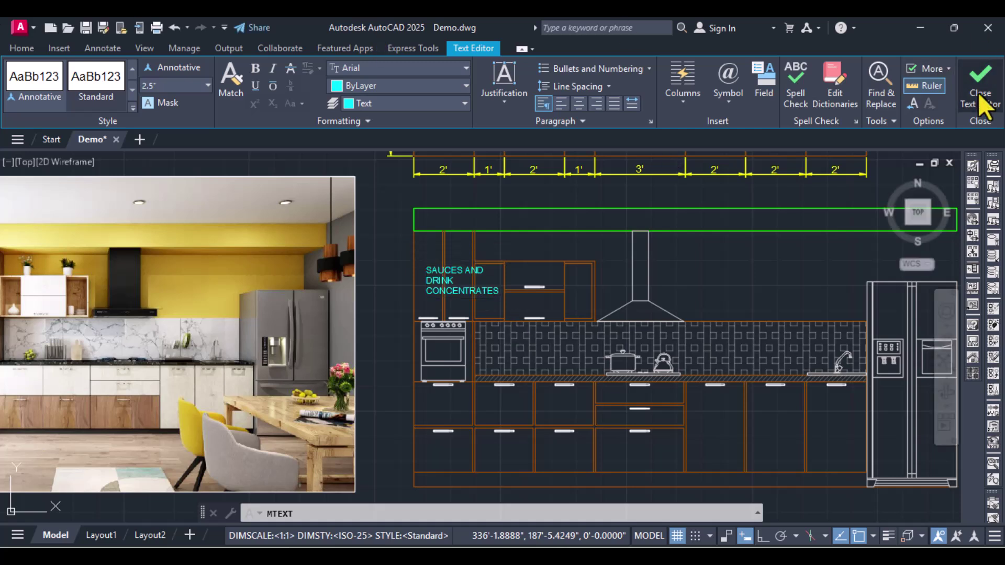
Try to set the text height of the whole SAUCES AND DRINK CONCENTRATES label to 1.5.
left_click(459, 270)
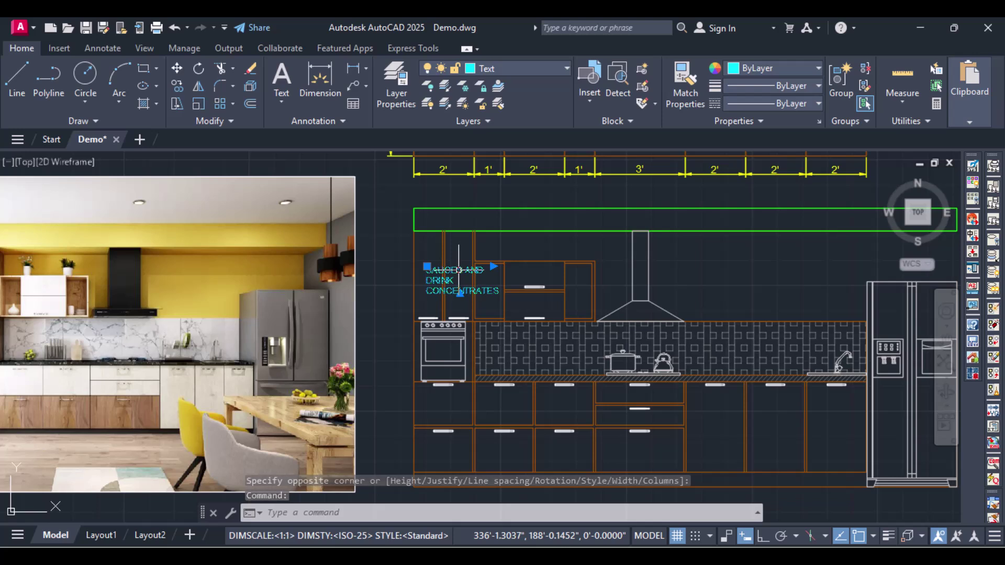
key("ctrl+1")
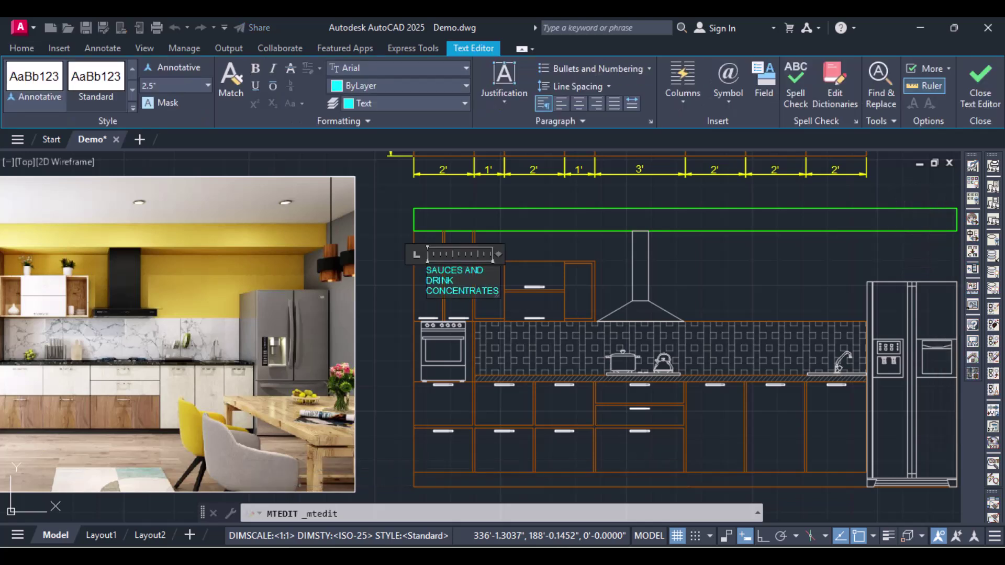
key("ctrl+a")
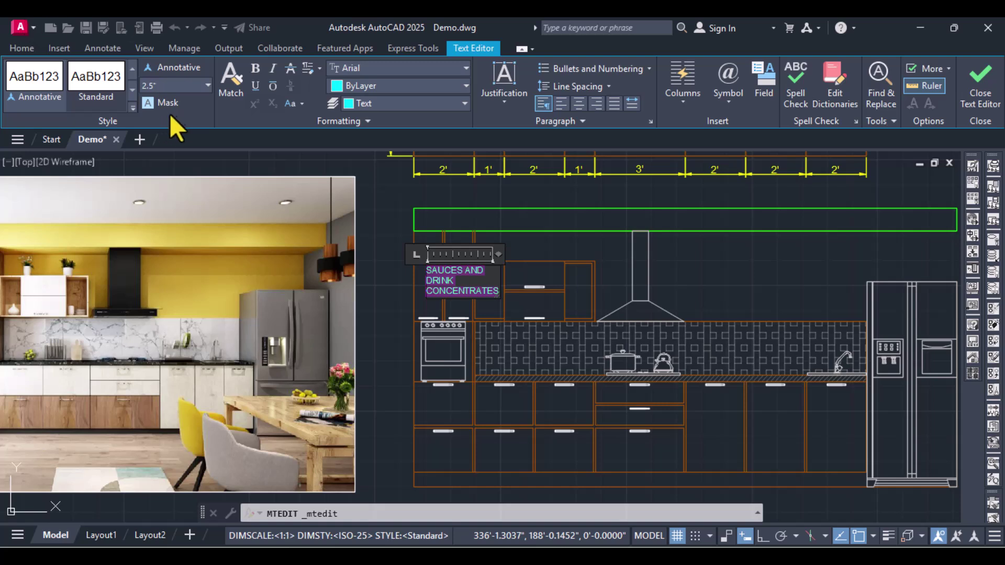
left_click(207, 87)
left_click(179, 90)
left_click_drag(180, 90, 124, 90)
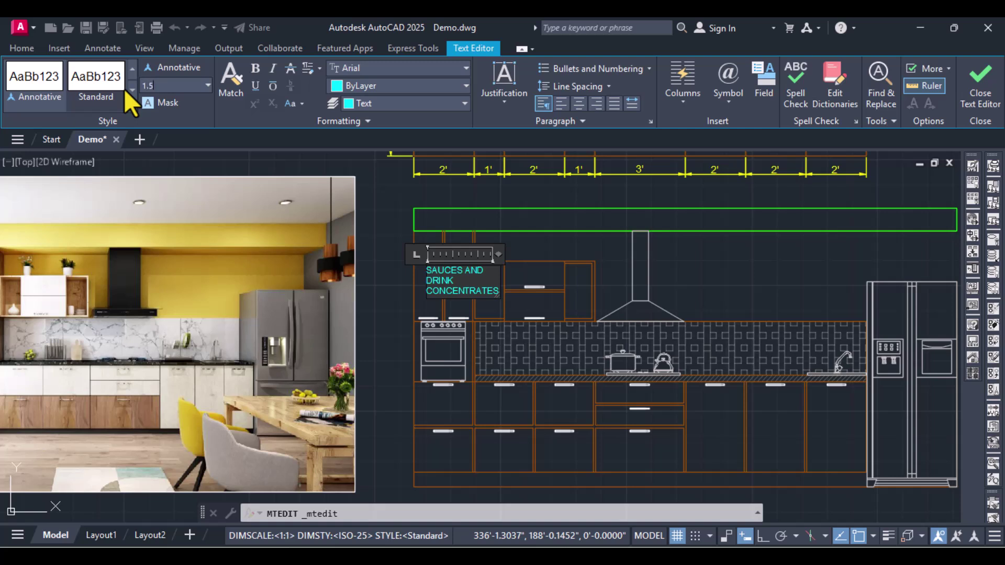
key("Return")
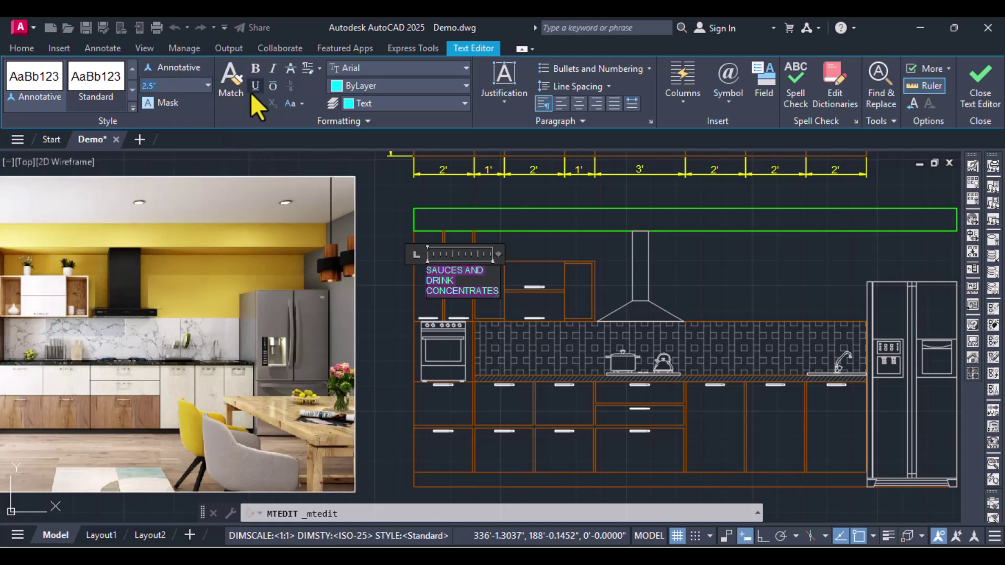
Try a text height of 1.5" on the cabinet label again, undo the replacement of its wording, and leave the text editor.
type(".5")
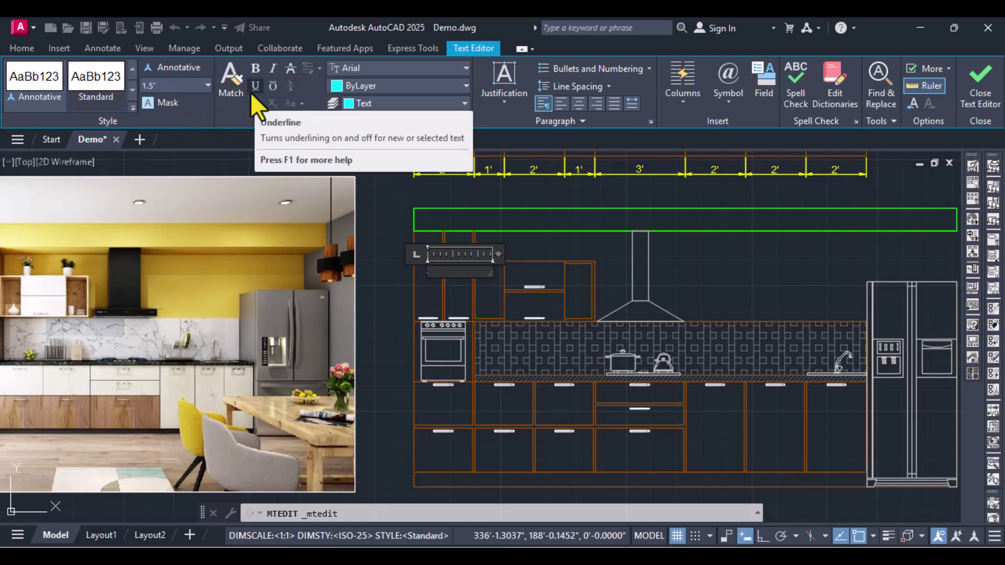
type("\"")
key("Return")
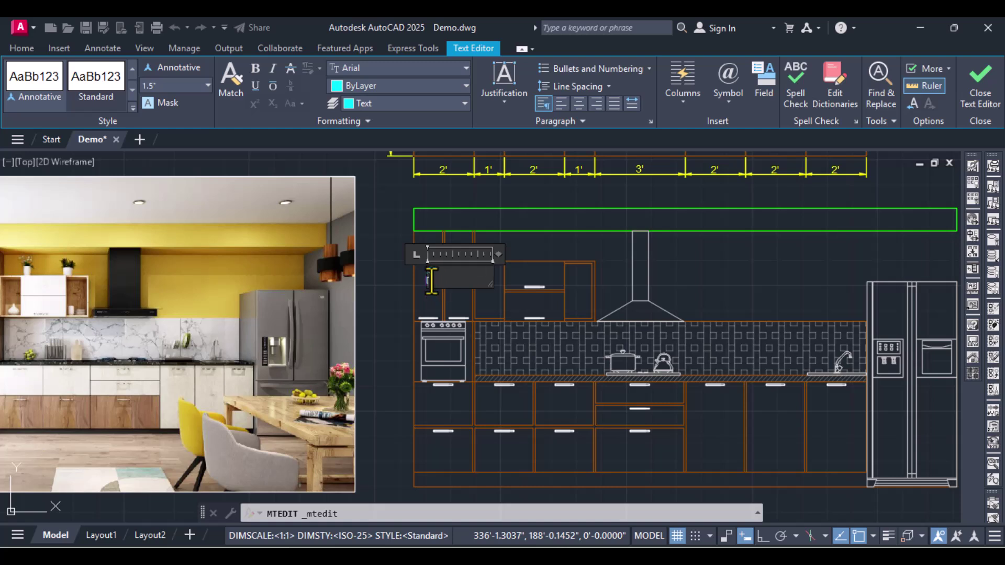
key("ctrl+z")
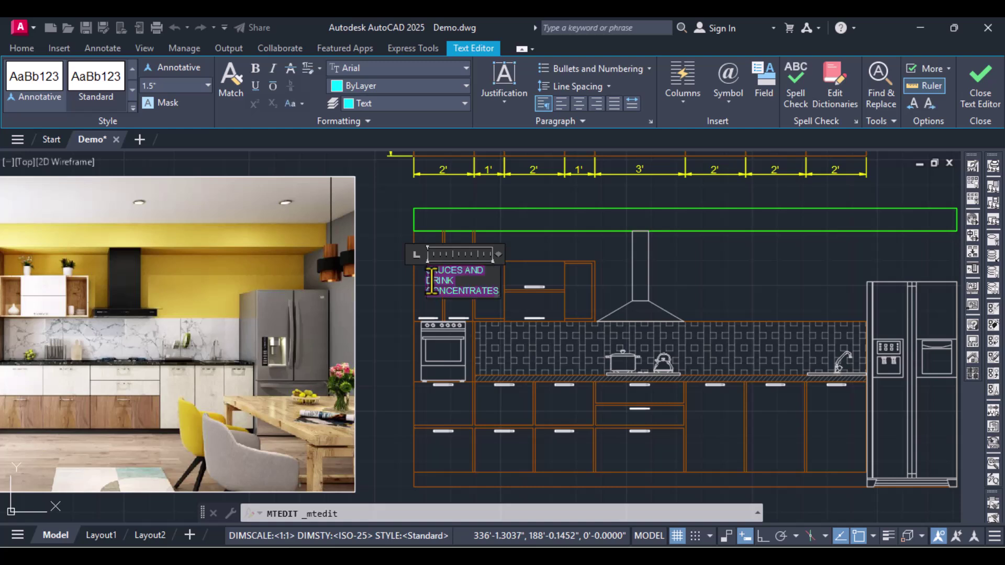
left_click(186, 83)
left_click(735, 297)
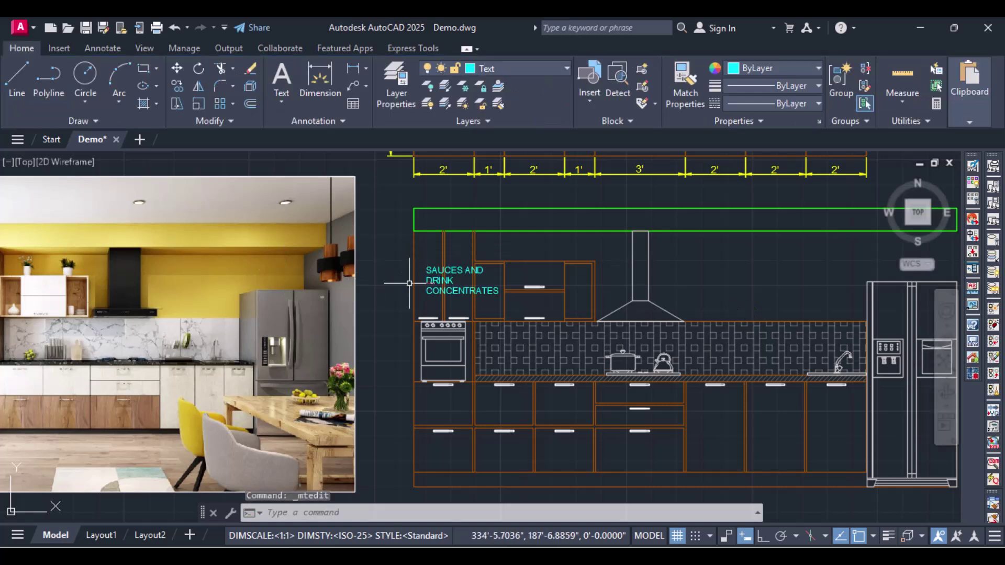
Reopen the SAUCES AND DRINK CONCENTRATES label for editing and apply the Arial font to all of its text.
left_click(463, 285)
left_click(448, 268)
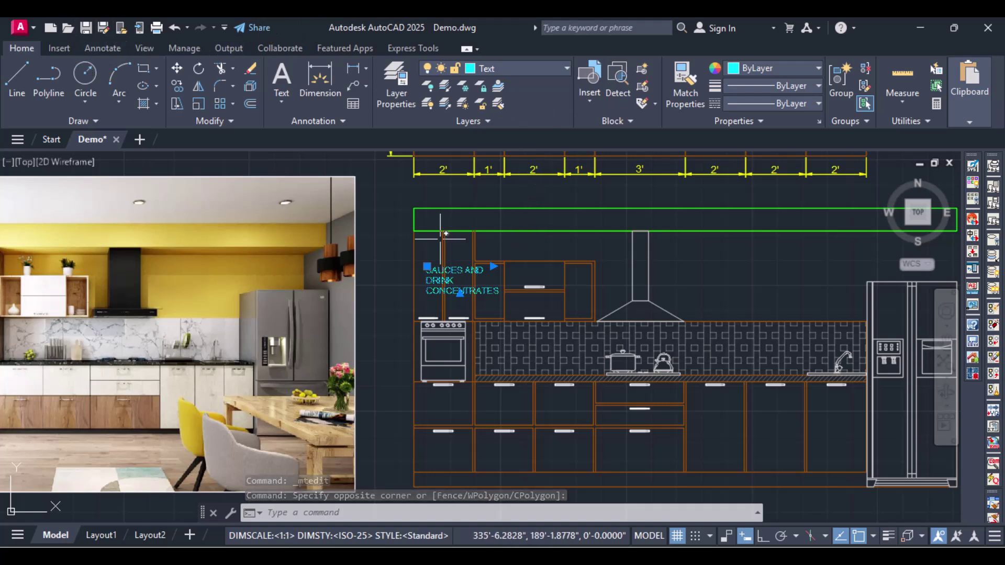
double_click(440, 282)
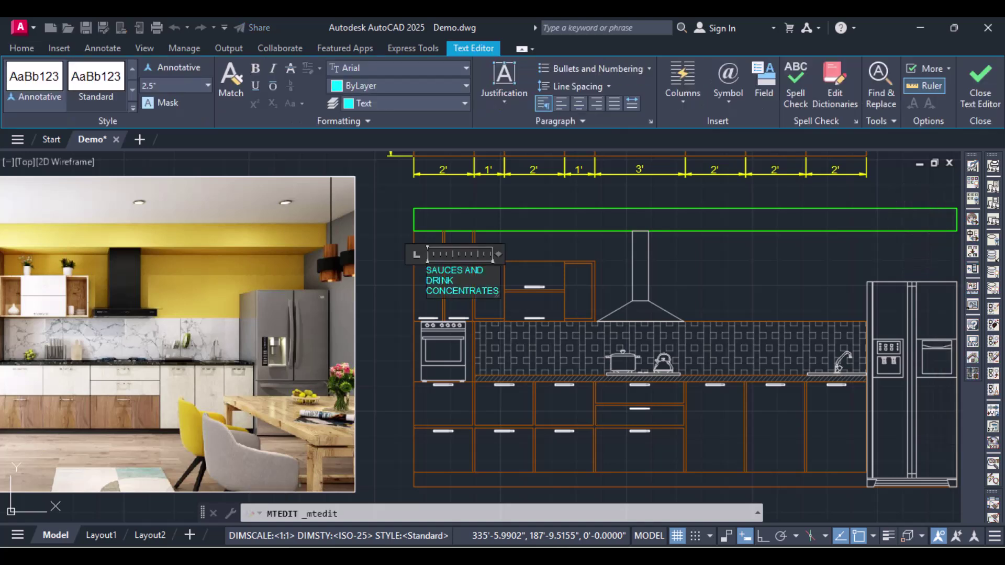
key("ctrl+a")
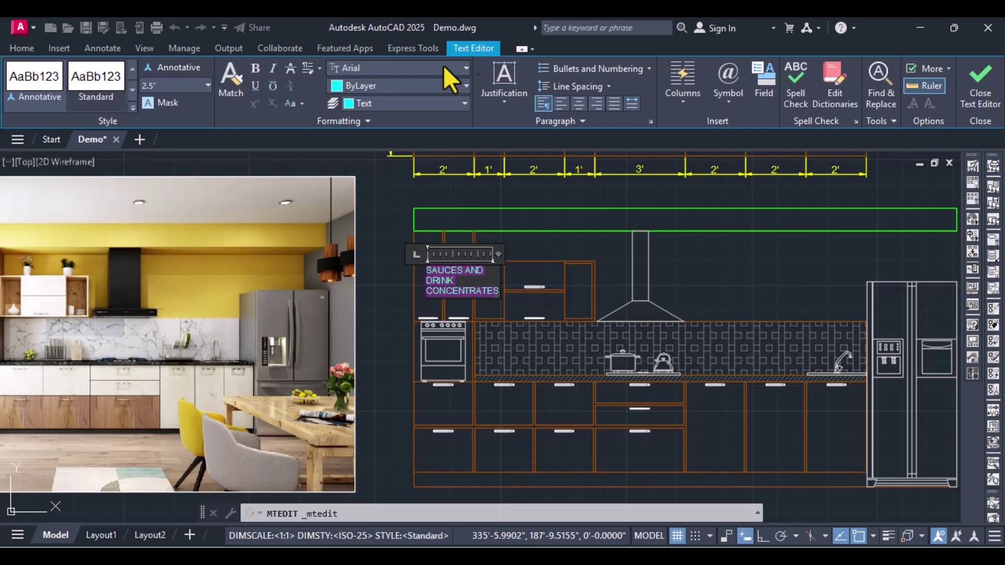
left_click(401, 65)
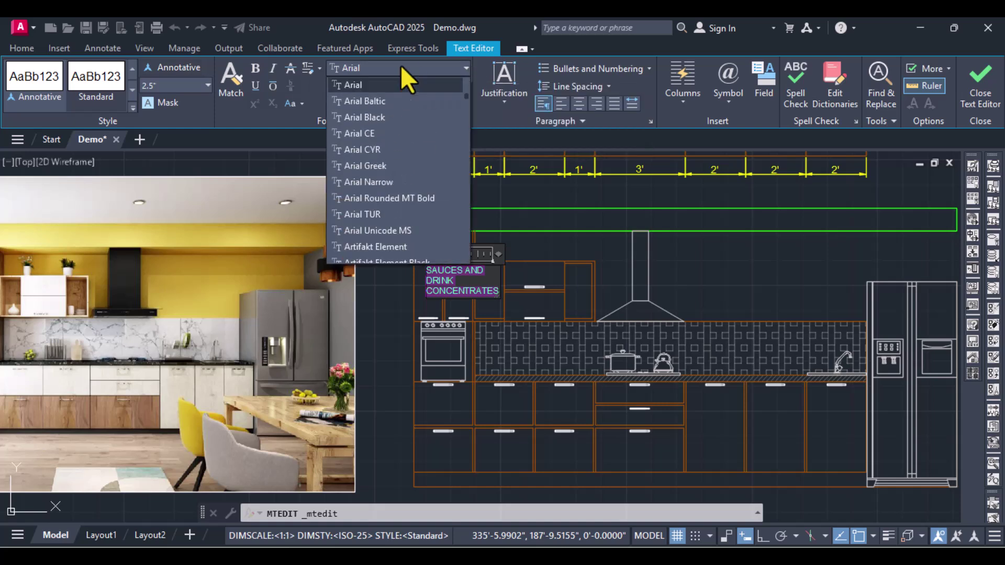
left_click(403, 80)
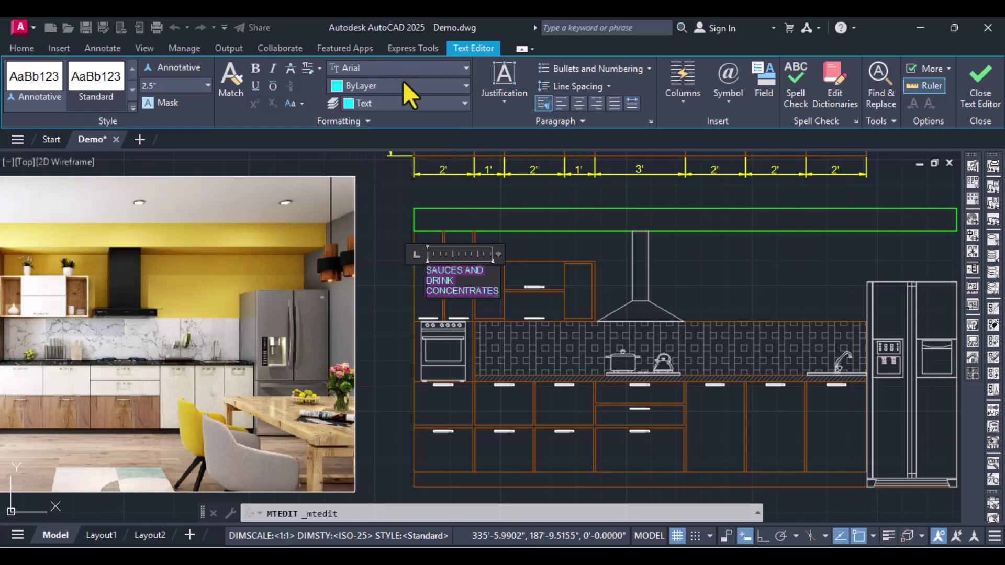
Set the selected label text to a height of 2", centre its lines and finish editing.
left_click(152, 86)
key("Return")
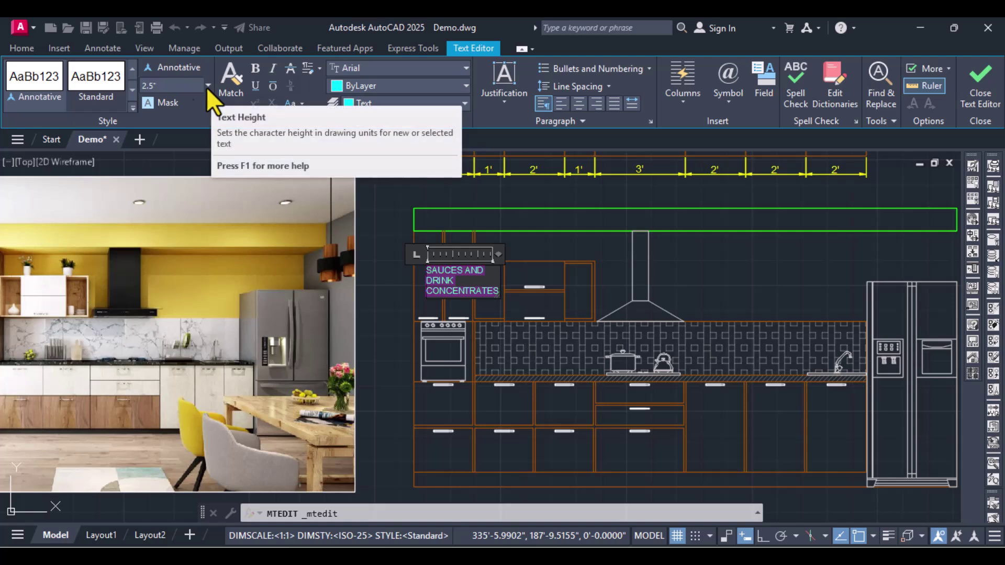
left_click(35, 96)
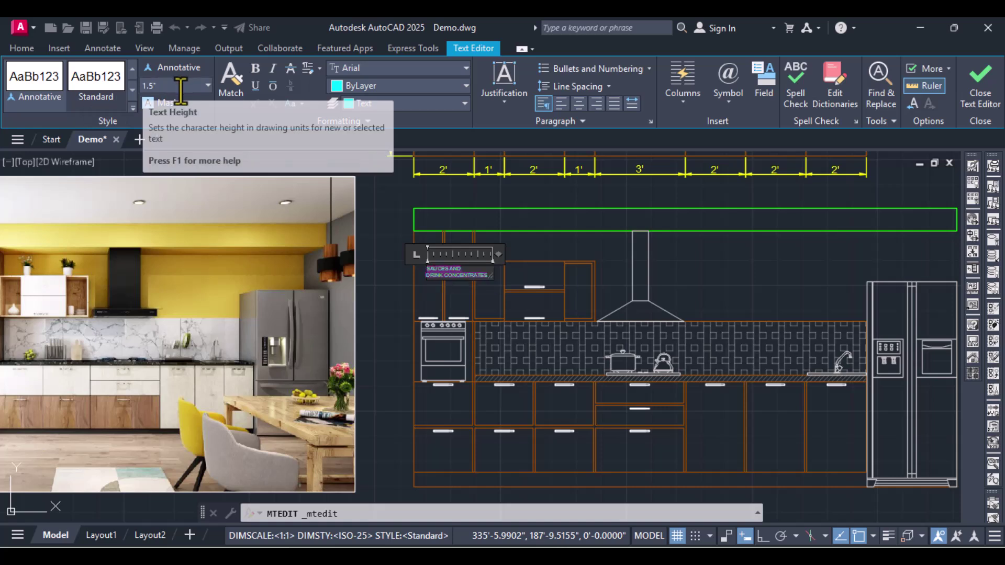
left_click(99, 75)
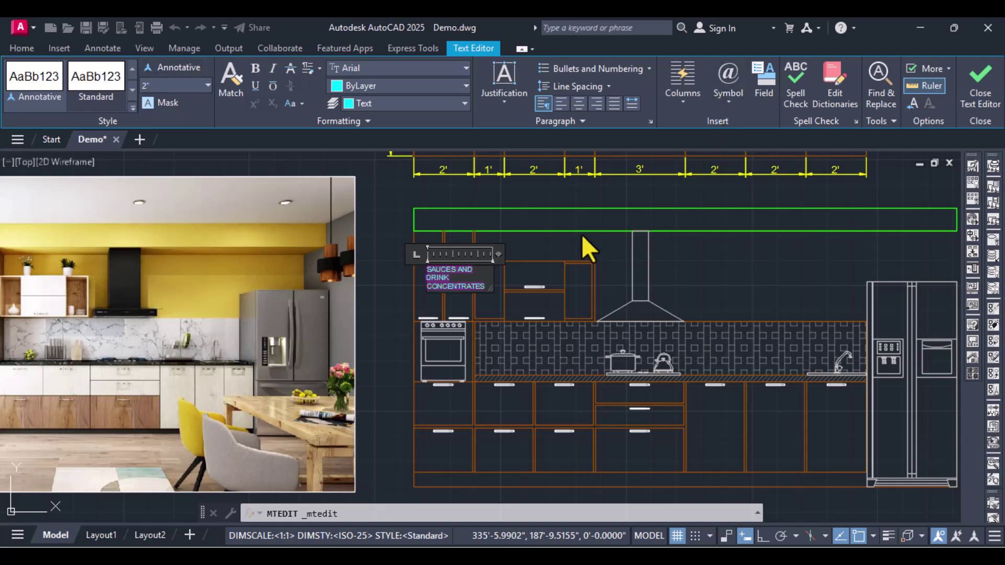
left_click(579, 103)
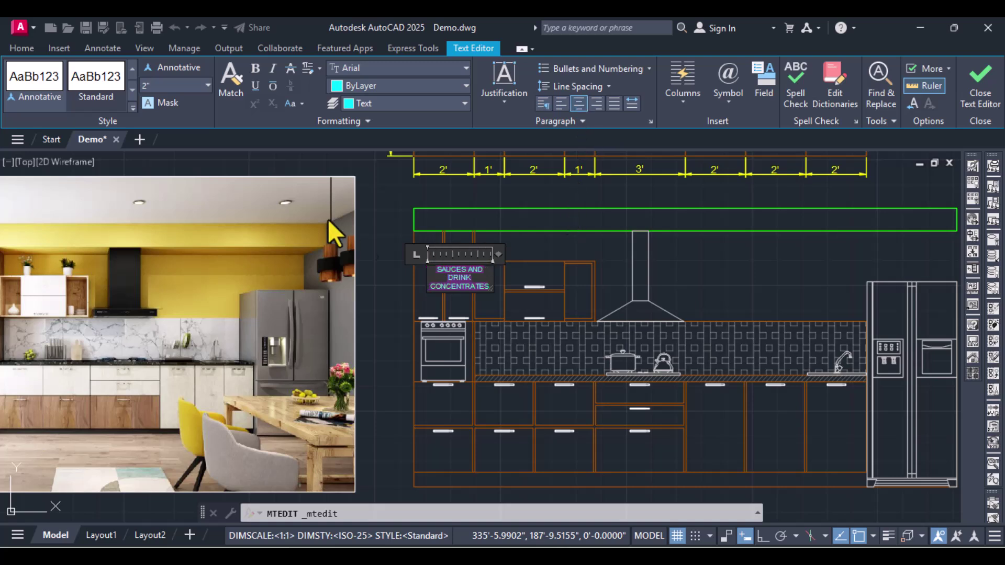
left_click(389, 207)
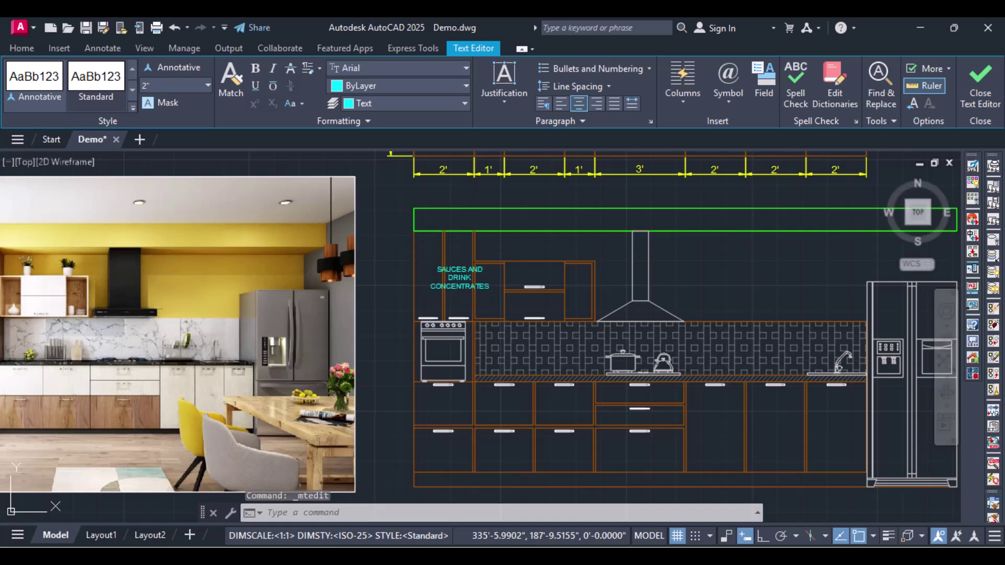
Move the SAUCES AND DRINK CONCENTRATES label so it sits centred across the tall cabinet above the oven.
left_click(465, 286)
scroll(464, 285, "up", 4)
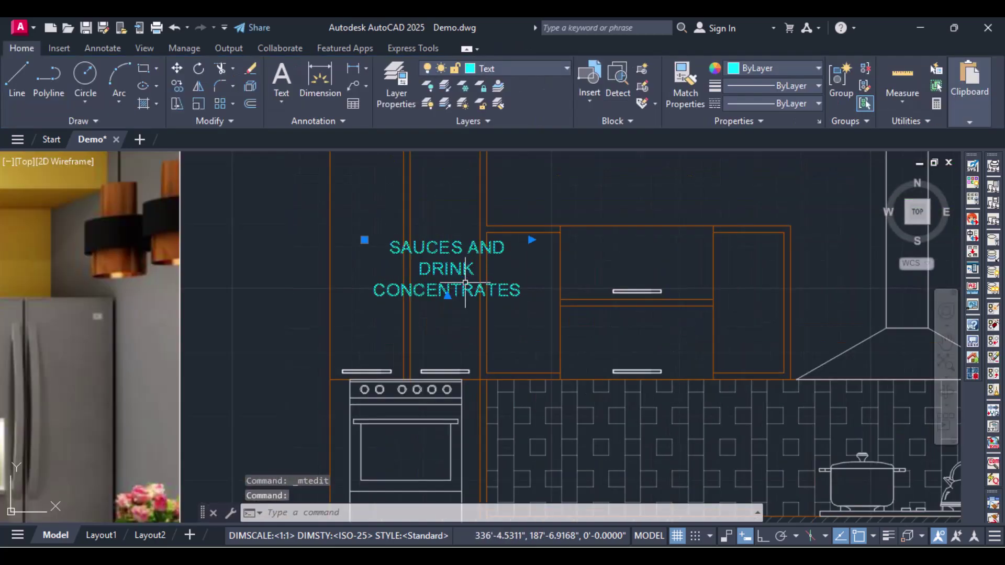
type("MOVE")
key("Return")
left_click(465, 283)
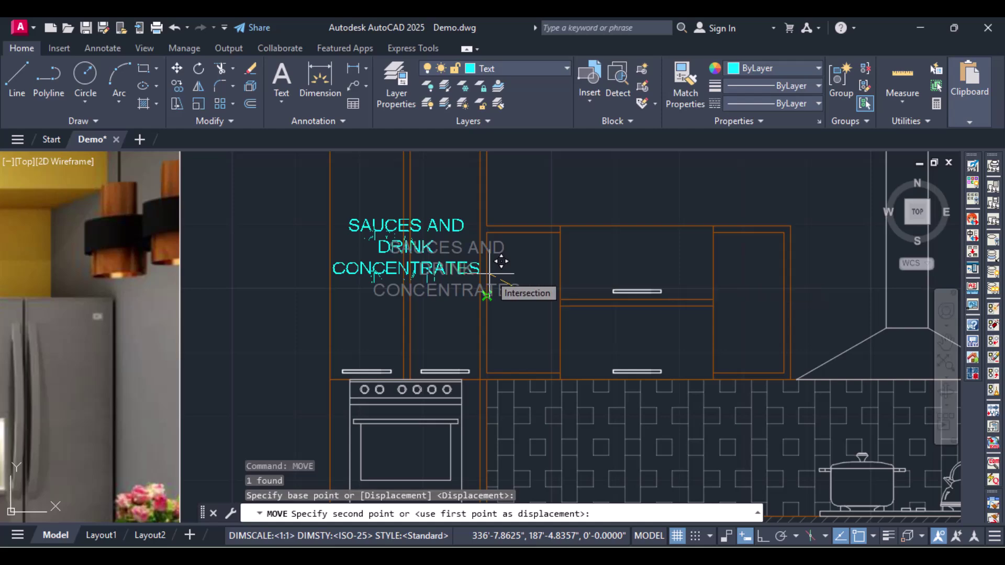
left_click(490, 274)
scroll(490, 274, "down", 4)
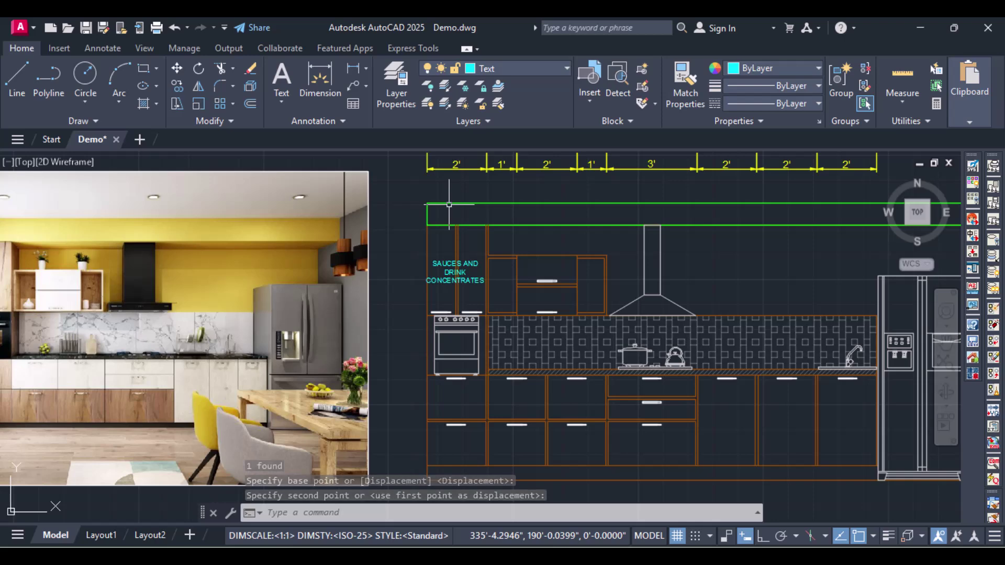
Paste a copy of the SAUCES AND DRINK CONCENTRATES label onto the upper middle compartment of the wall cabinet.
scroll(536, 259, "up", 3)
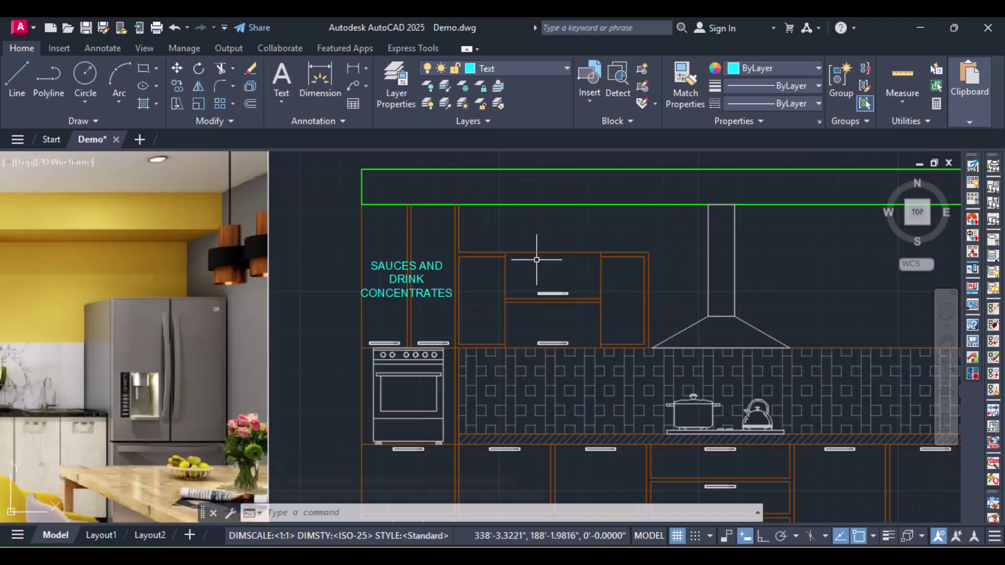
left_click(425, 295)
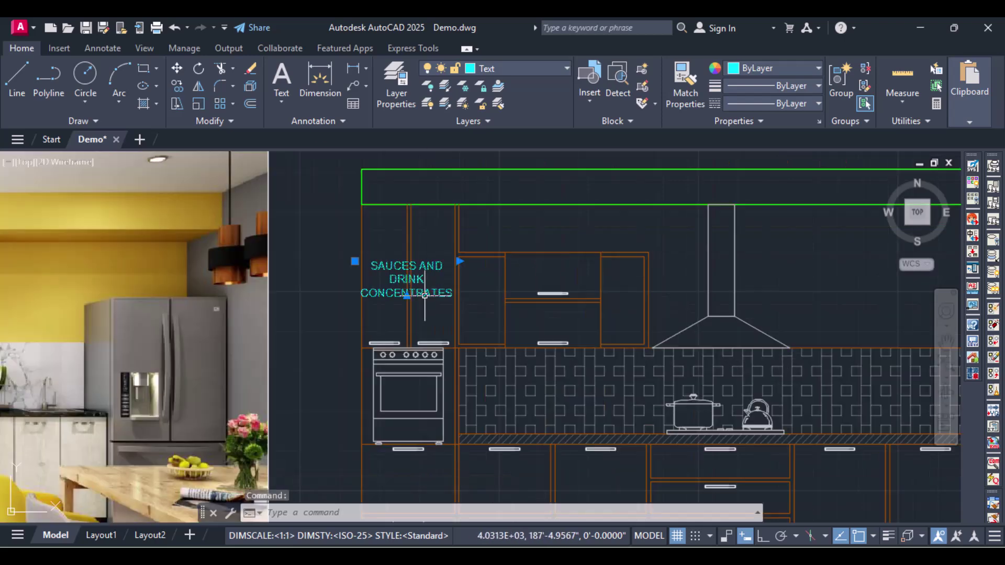
key("ctrl+c")
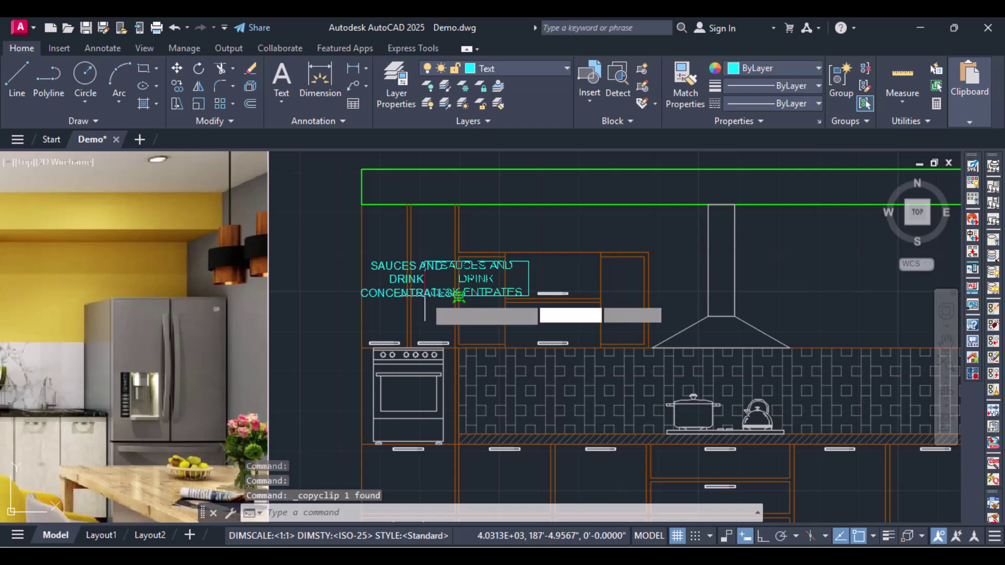
key("ctrl+v")
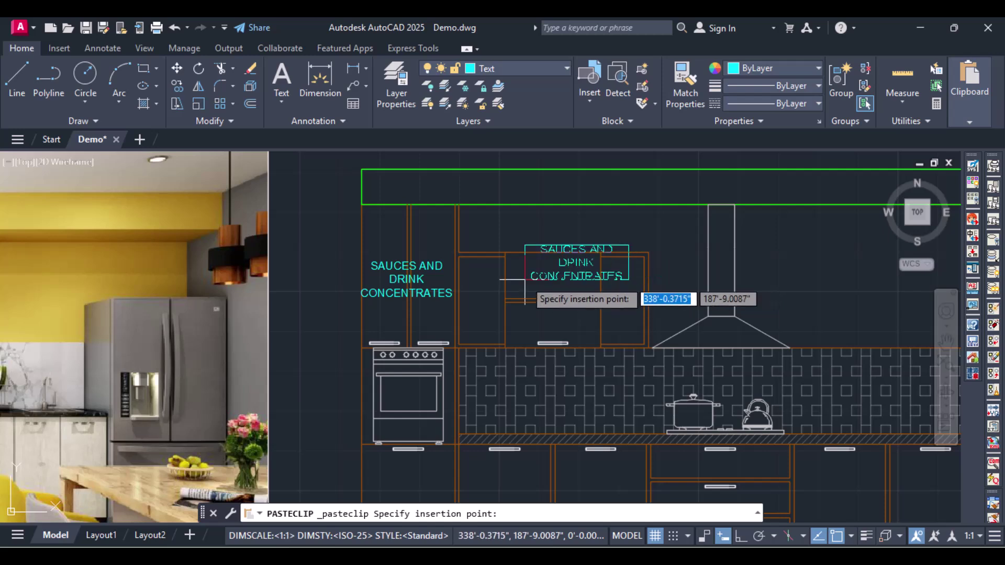
left_click(505, 299)
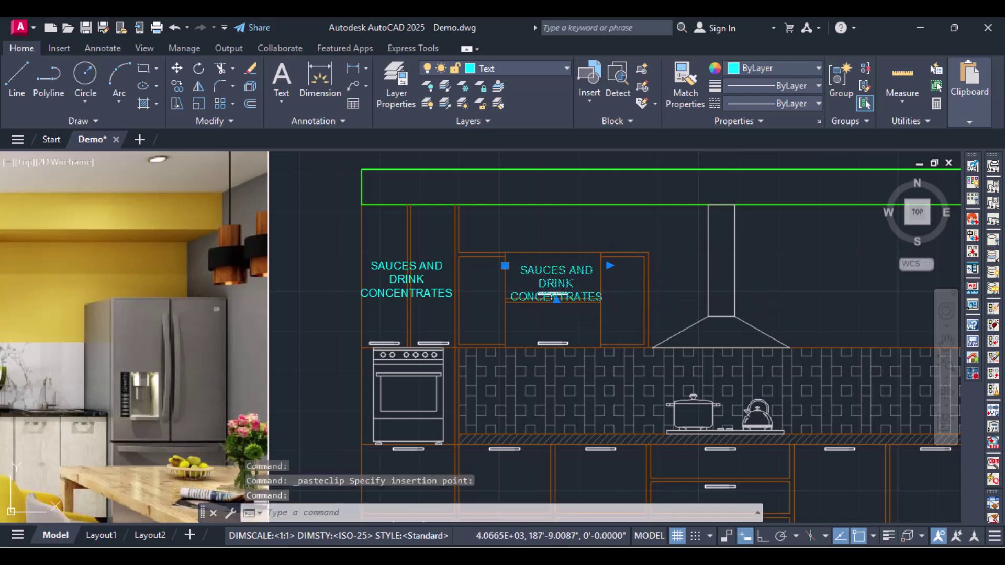
Replace the wording of the copied wall cabinet label with SOUP BOWLS.
double_click(557, 283)
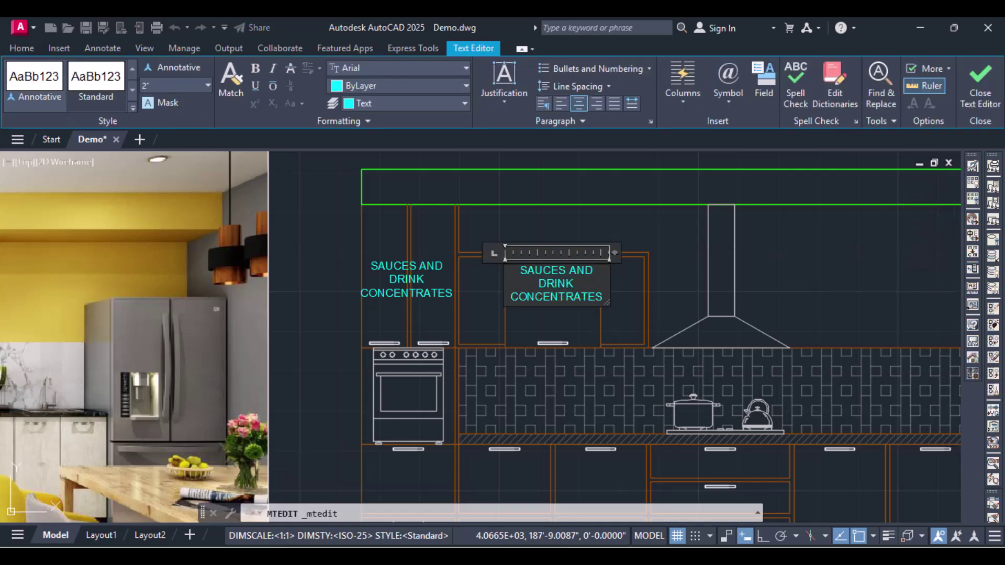
key("ctrl+a")
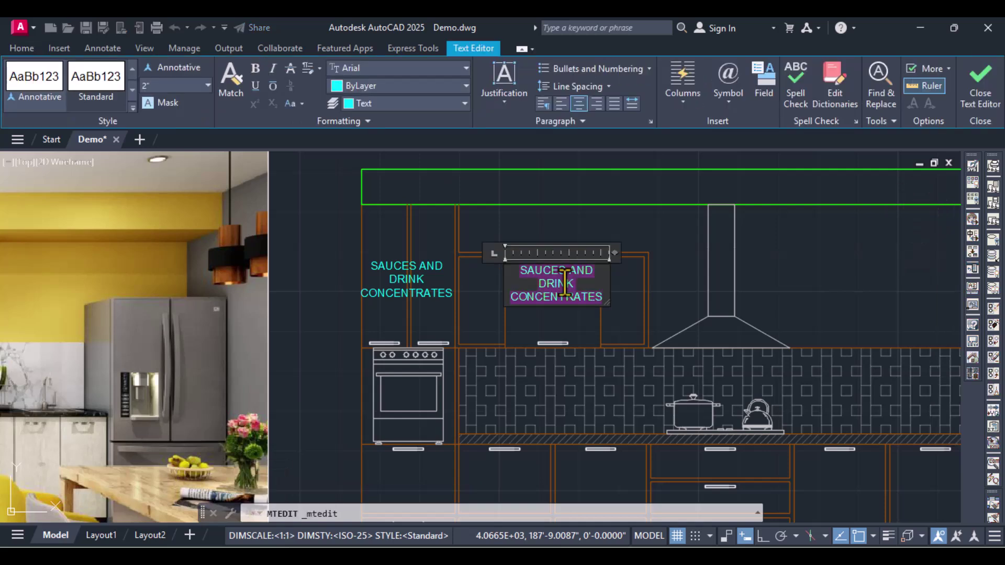
type("SOUP")
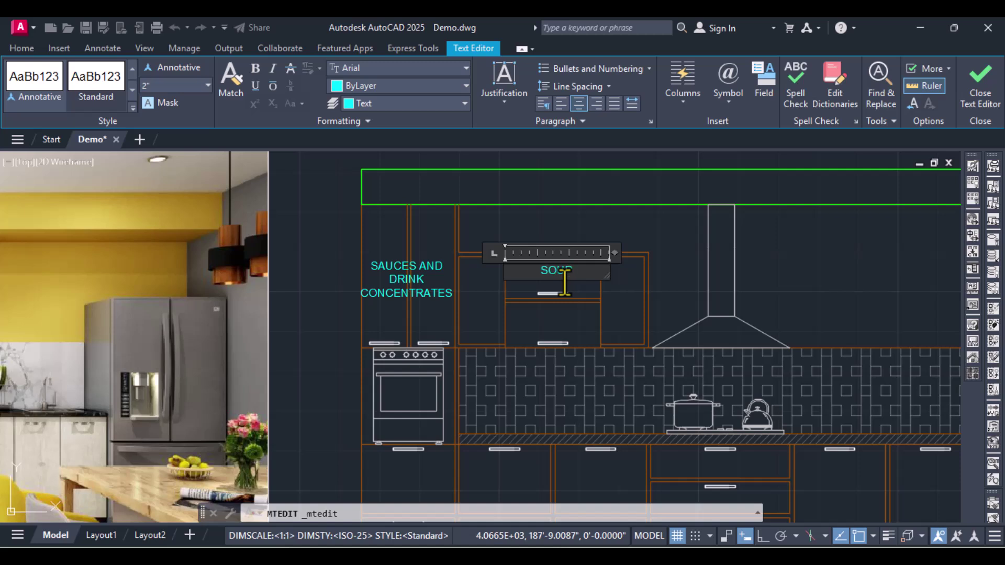
type(" BOWLS")
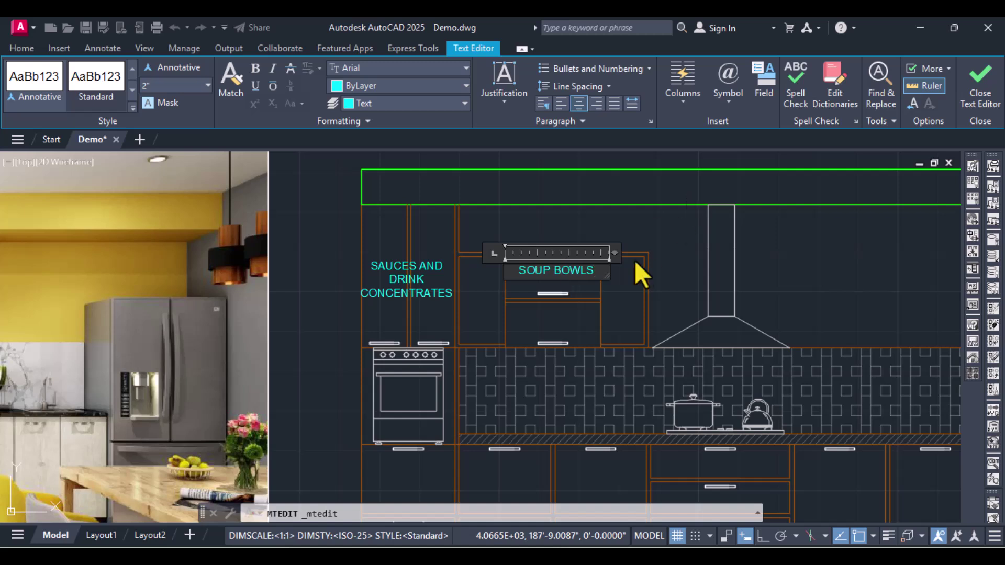
left_click(658, 243)
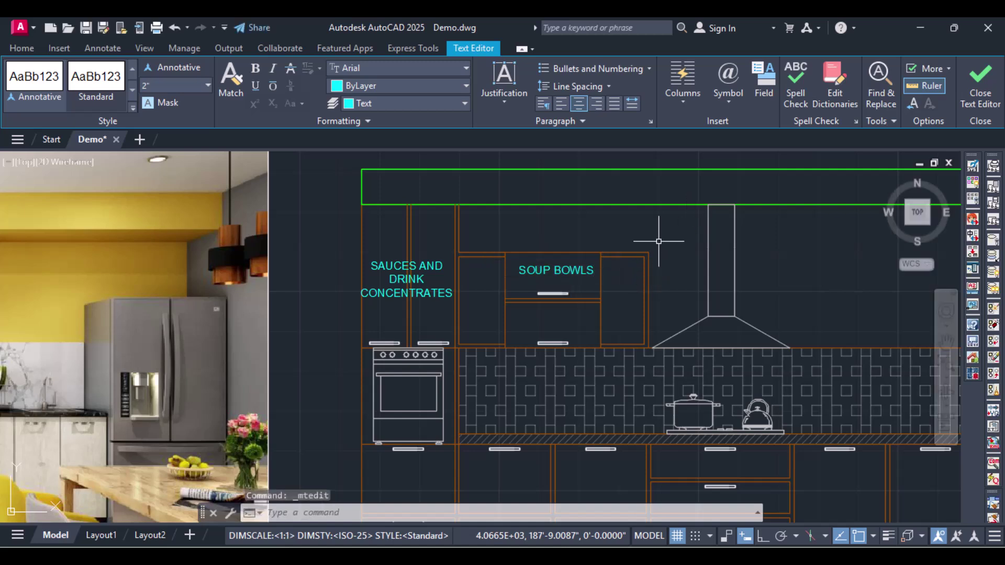
Try to move the SOUP BOWLS label into the middle of the upper wall cabinet compartment.
left_click(576, 269)
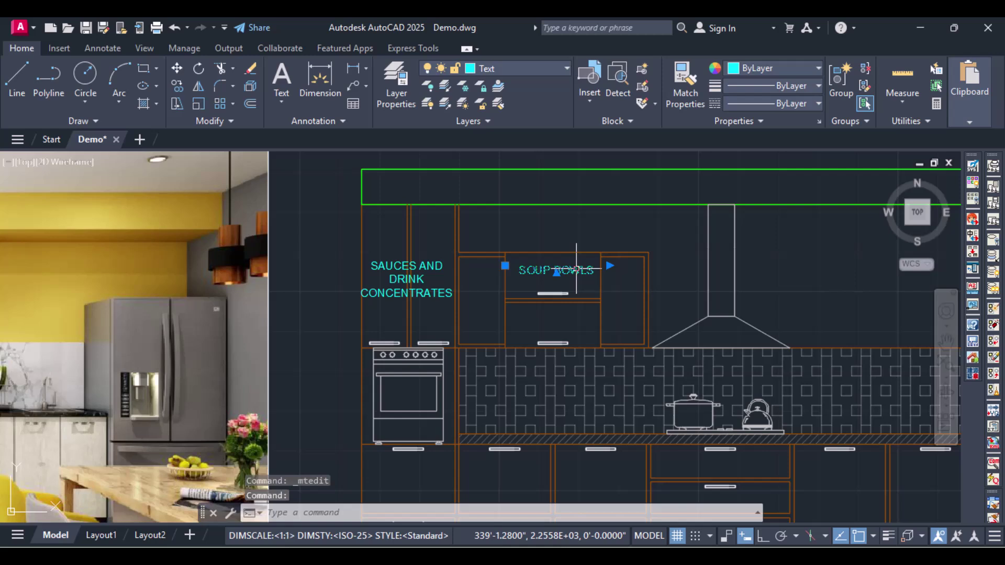
type("MOVE")
key("Return")
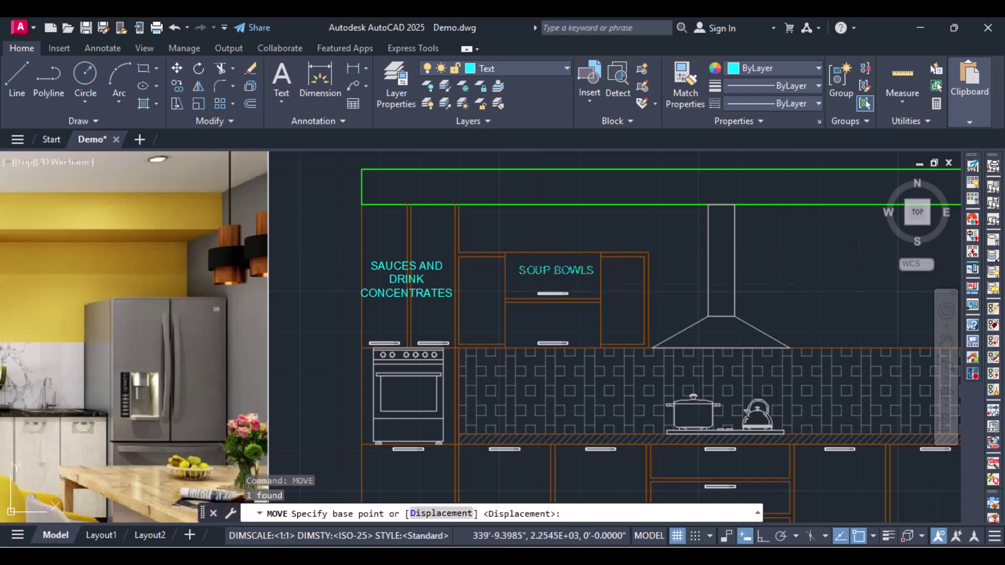
left_click(605, 271)
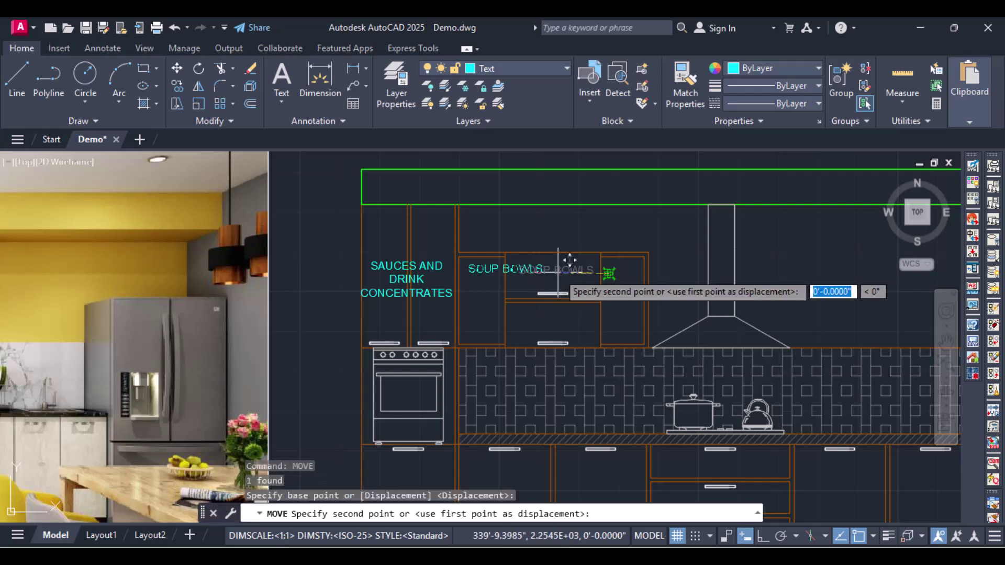
left_click(602, 293)
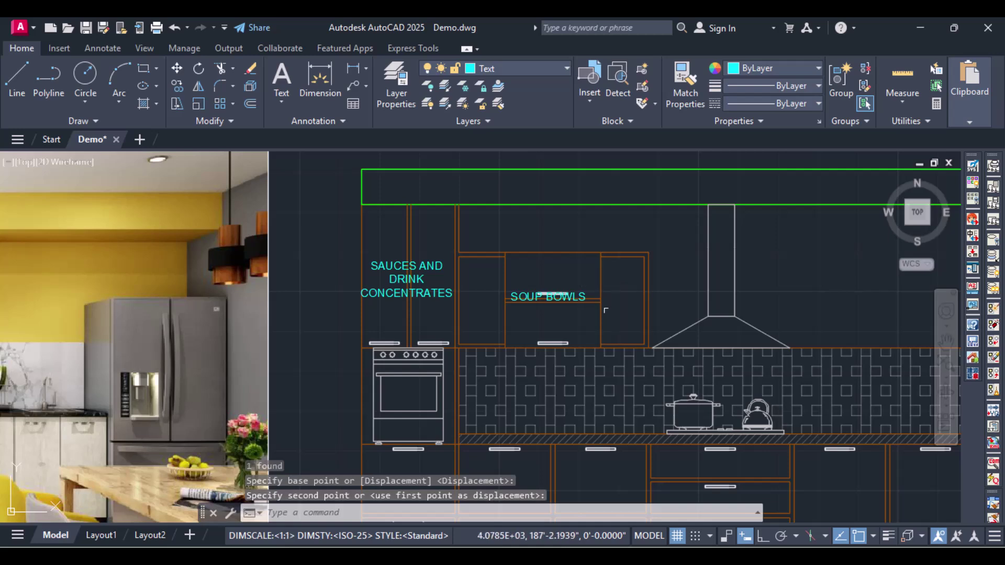
Turn off object snap tracking and object snap, and move the SOUP BOWLS label to the compartment's centre, above the handle.
left_click(843, 537)
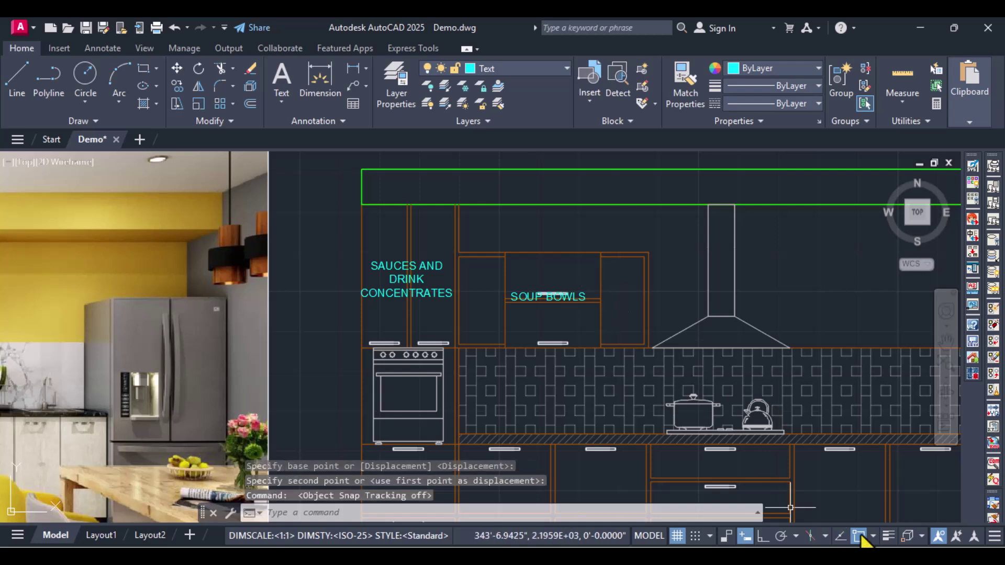
left_click(858, 536)
type("move")
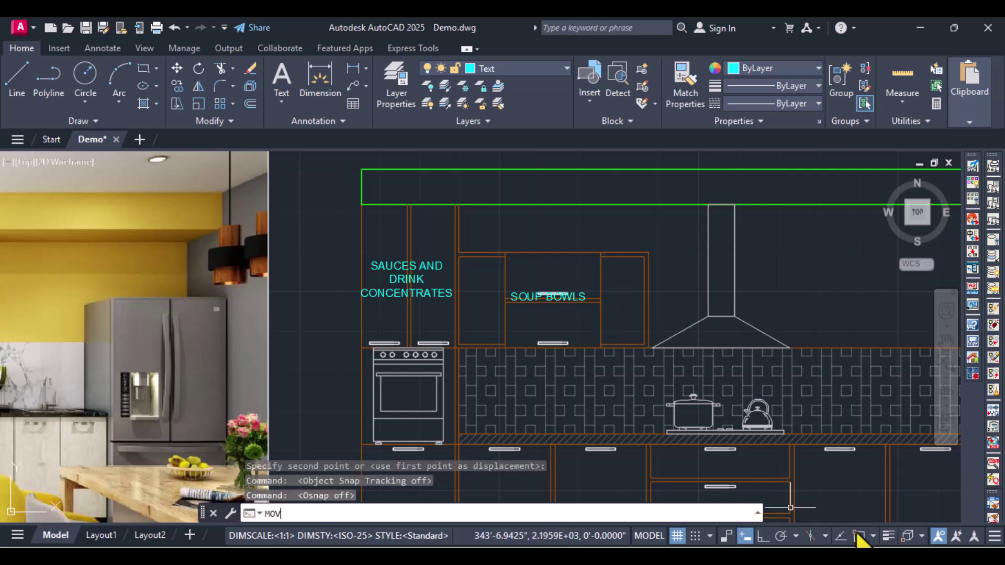
key("Return")
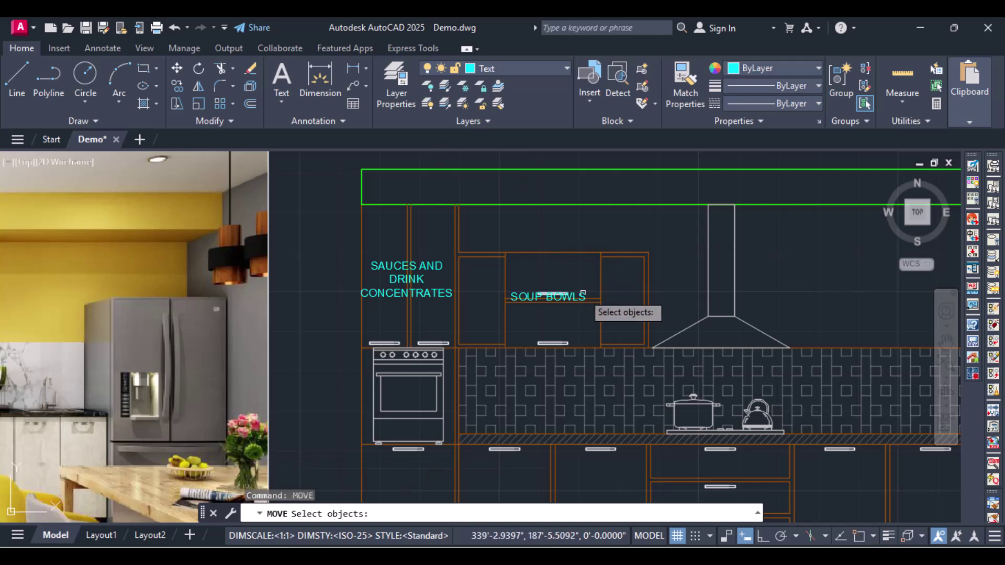
left_click(585, 295)
key("Return")
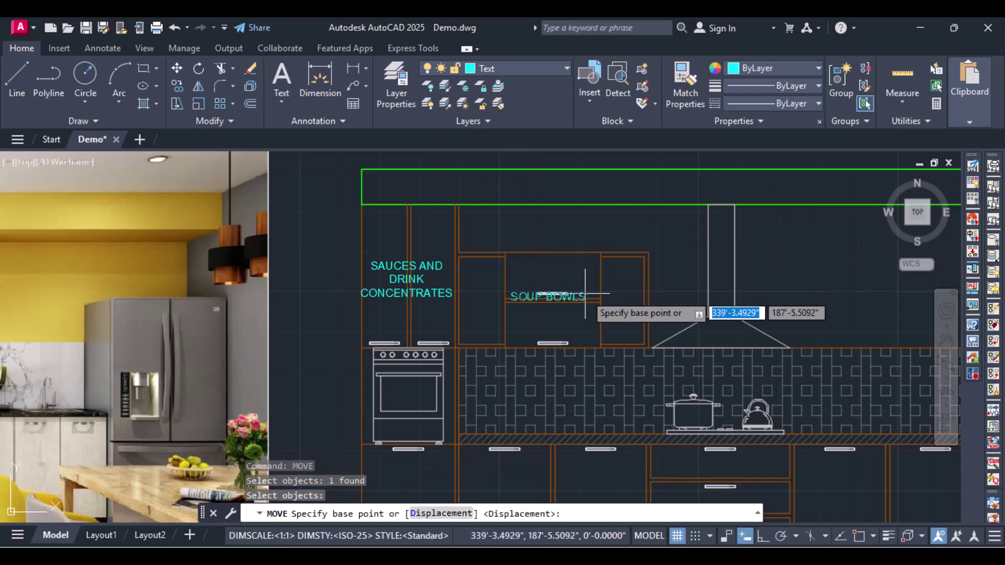
left_click(552, 294)
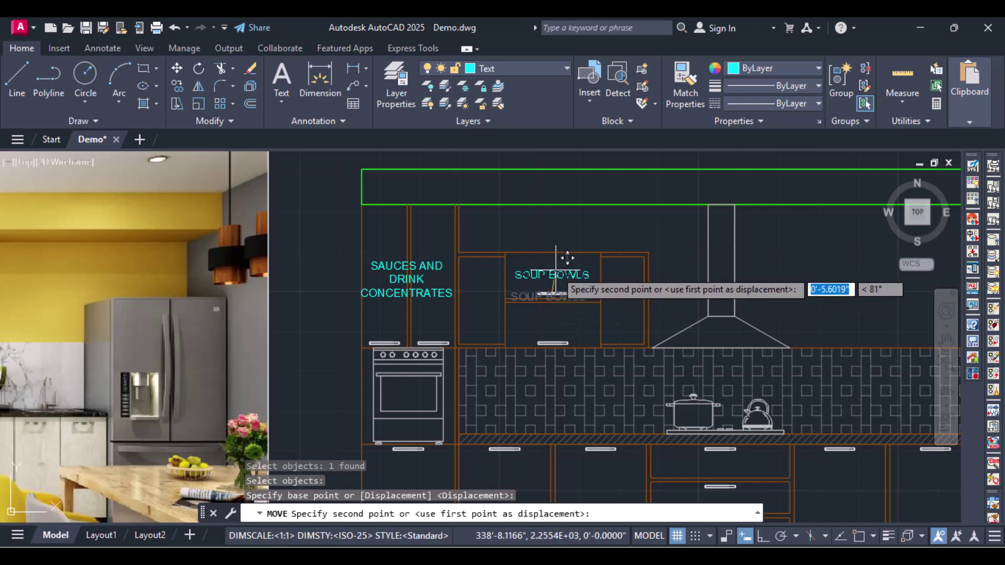
left_click(556, 271)
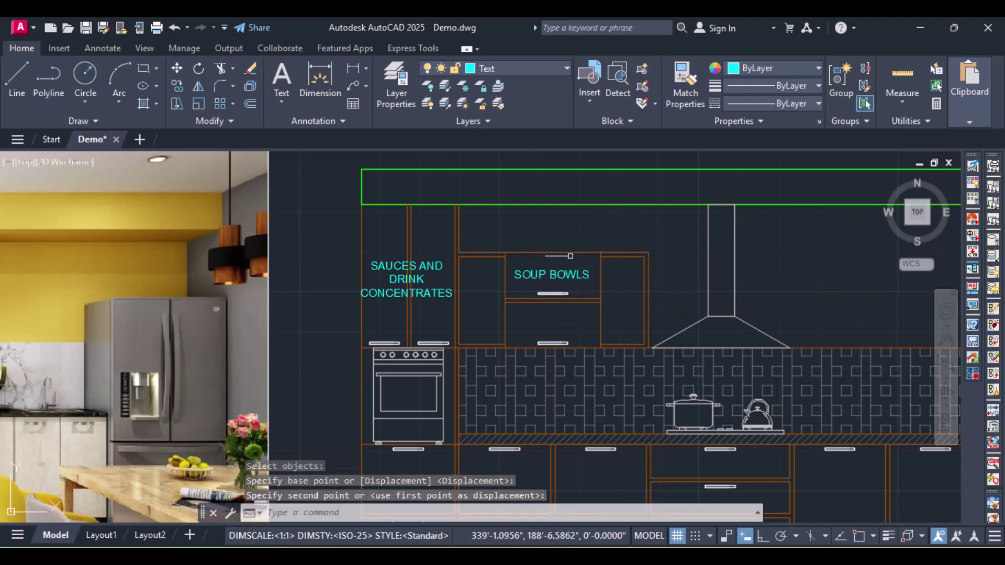
Paste a copy of the SOUP BOWLS label into the lower middle compartment of the wall cabinet.
left_click(564, 277)
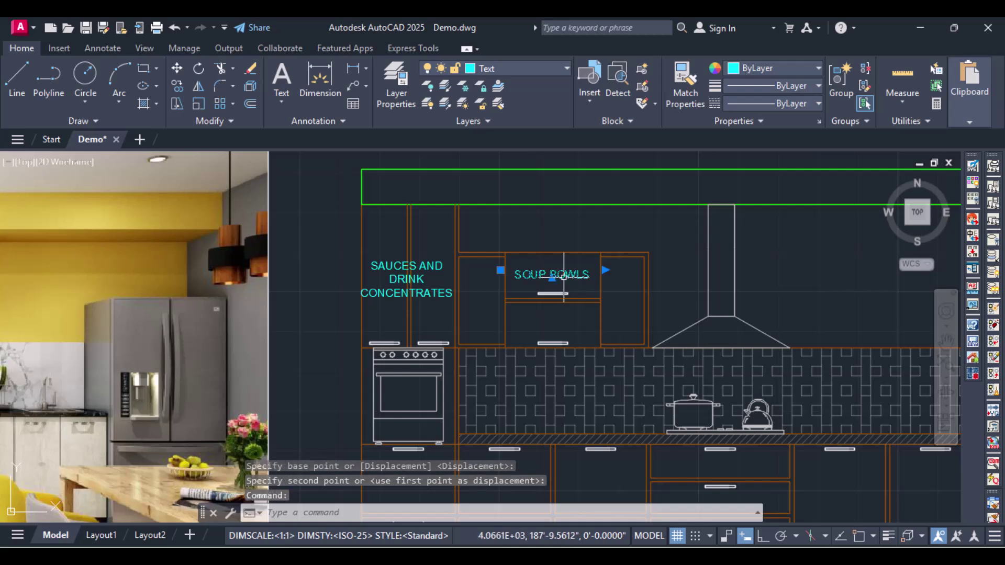
key("ctrl+c")
key("ctrl+v")
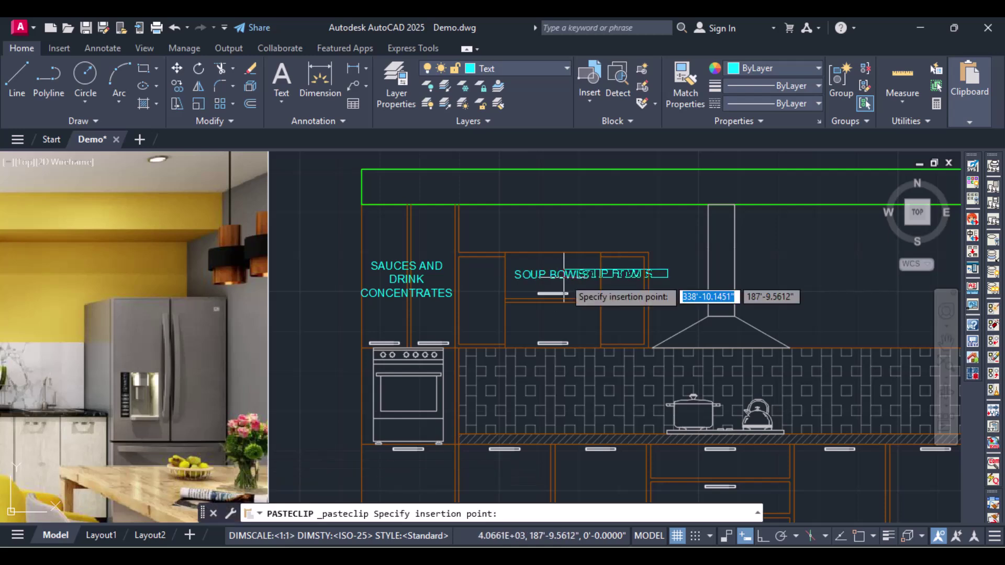
left_click(494, 323)
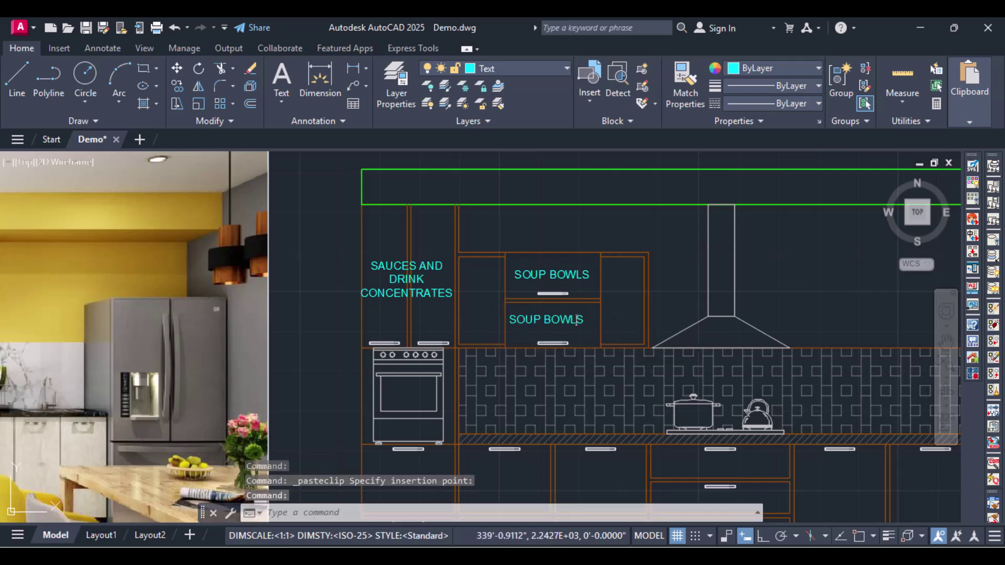
Replace the wording of the copied label in the lower middle compartment with CUPS AND SAUCERS on two lines.
double_click(546, 319)
key("ctrl+a")
type("CUP")
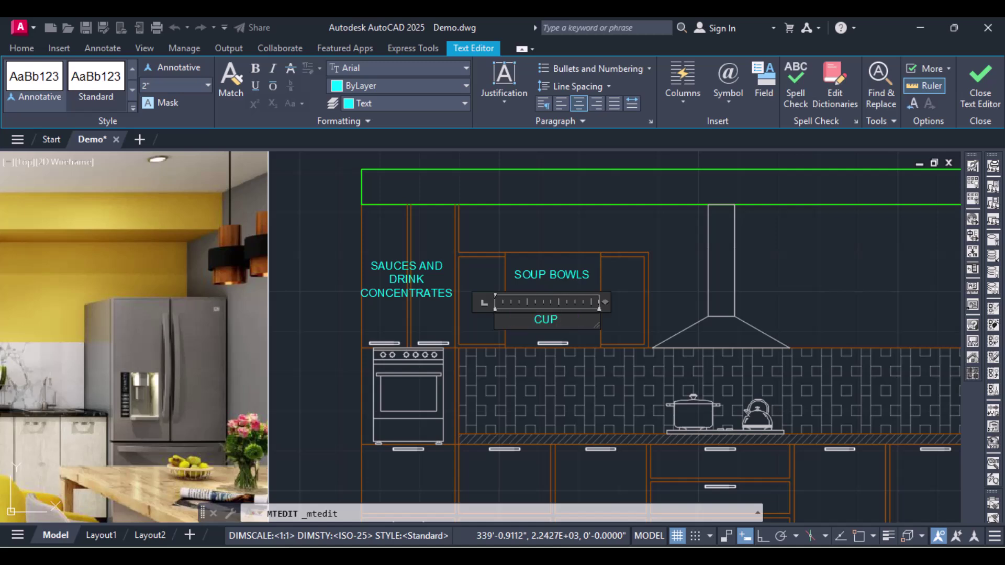
type("S AND")
key("Return")
type("SAUCERS")
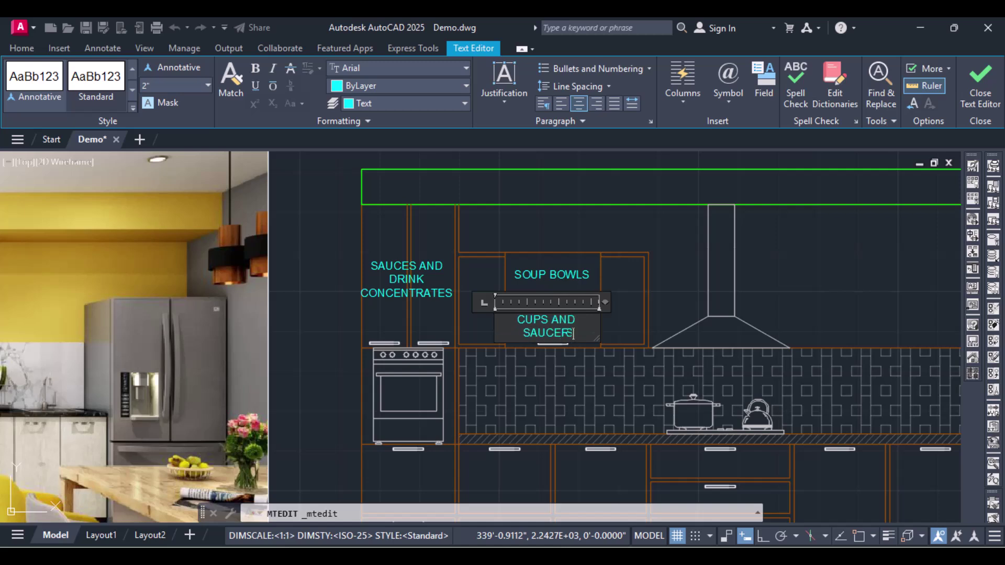
left_click(778, 280)
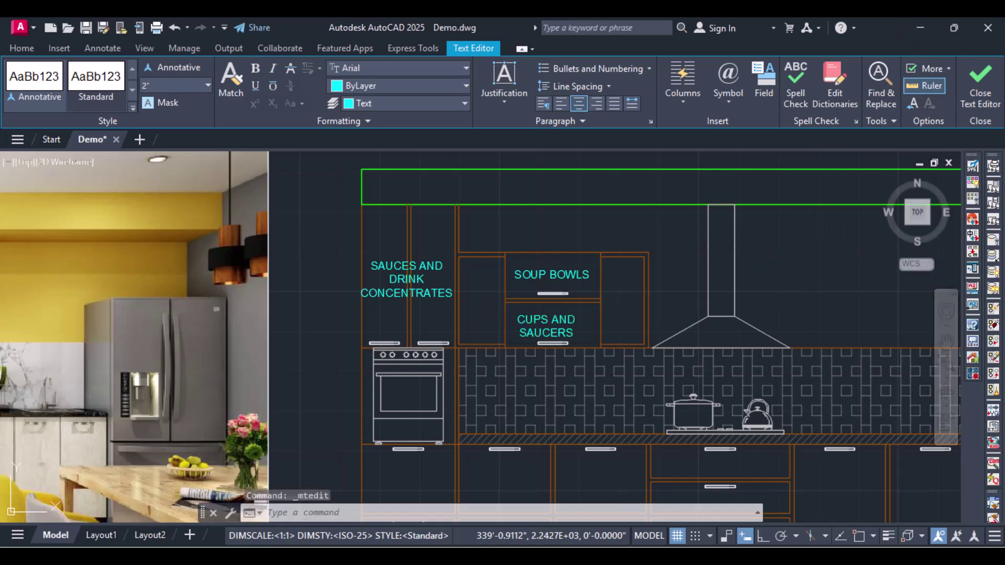
Move the CUPS AND SAUCERS label slightly up and right to centre it above the compartment's handle.
left_click(540, 321)
left_click(551, 318)
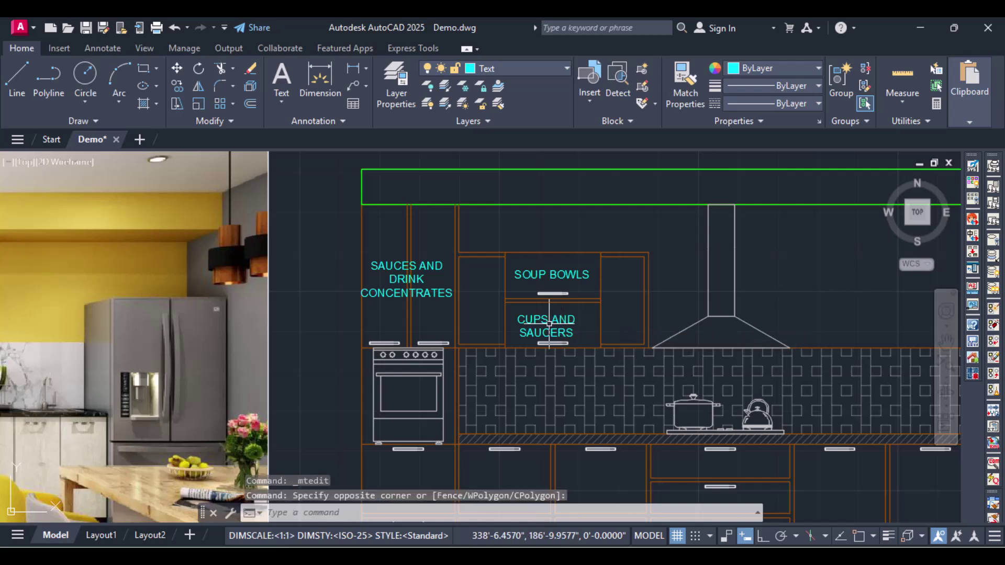
left_click(555, 318)
type("MOVE")
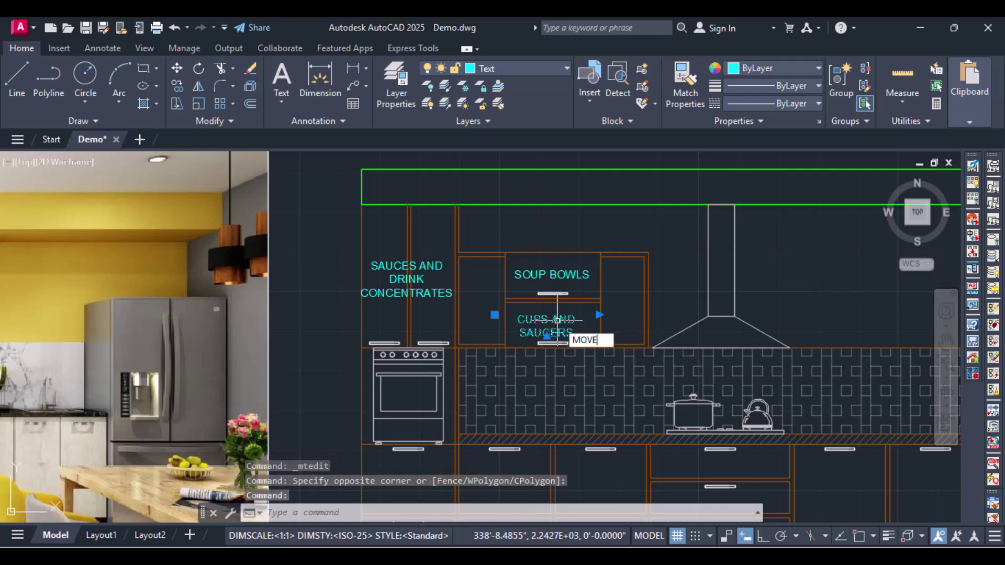
key("Return")
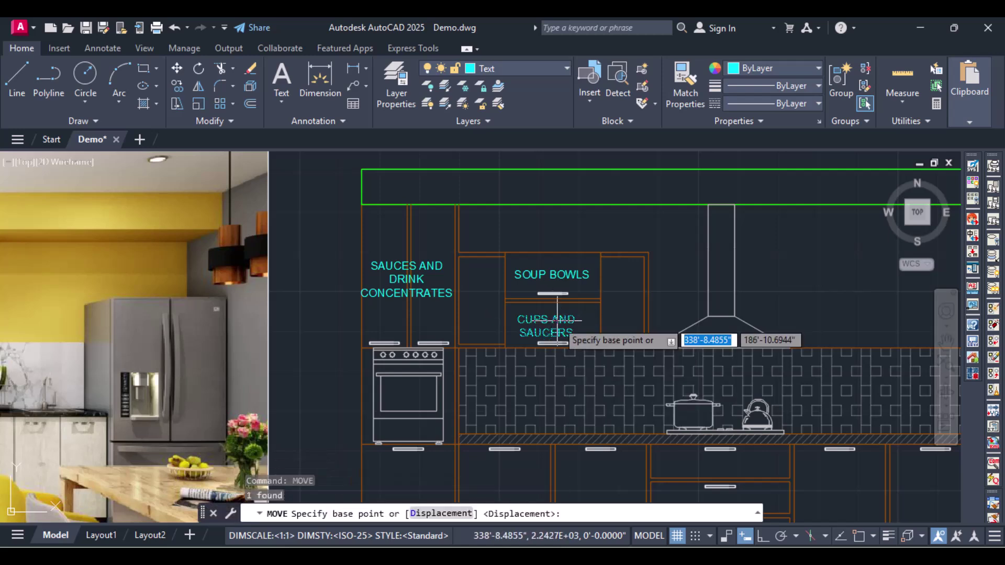
left_click(558, 329)
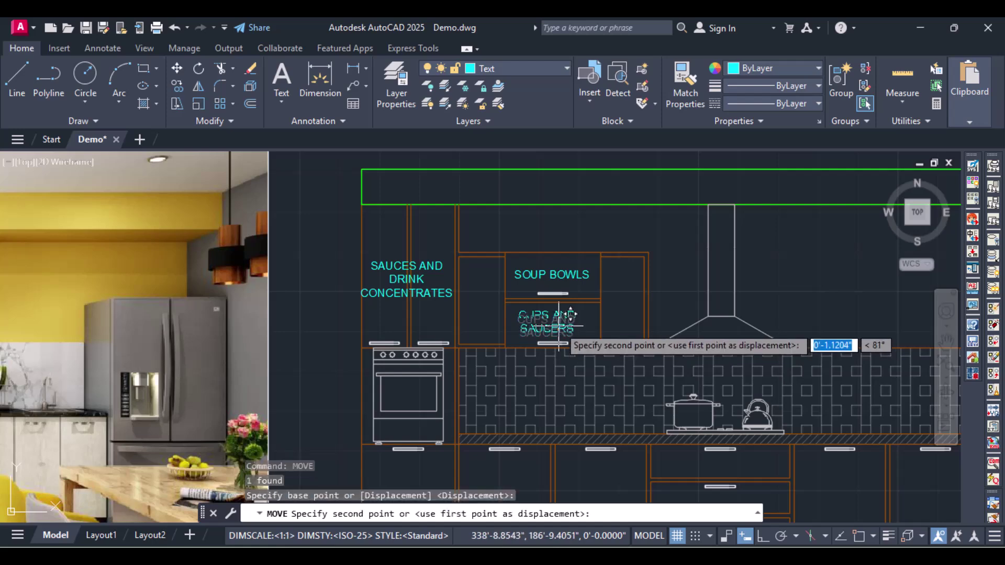
left_click(557, 327)
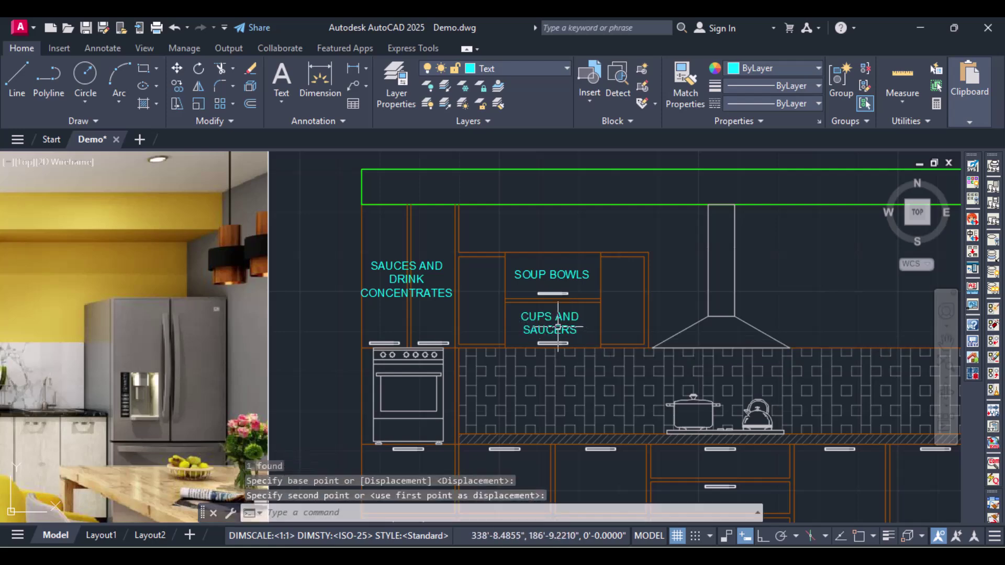
Paste a copy of the SAUCES AND DRINK CONCENTRATES label onto the upper base cabinet drawer directly below the oven.
scroll(558, 328, "down", 2)
middle_click_drag(558, 327, 554, 313)
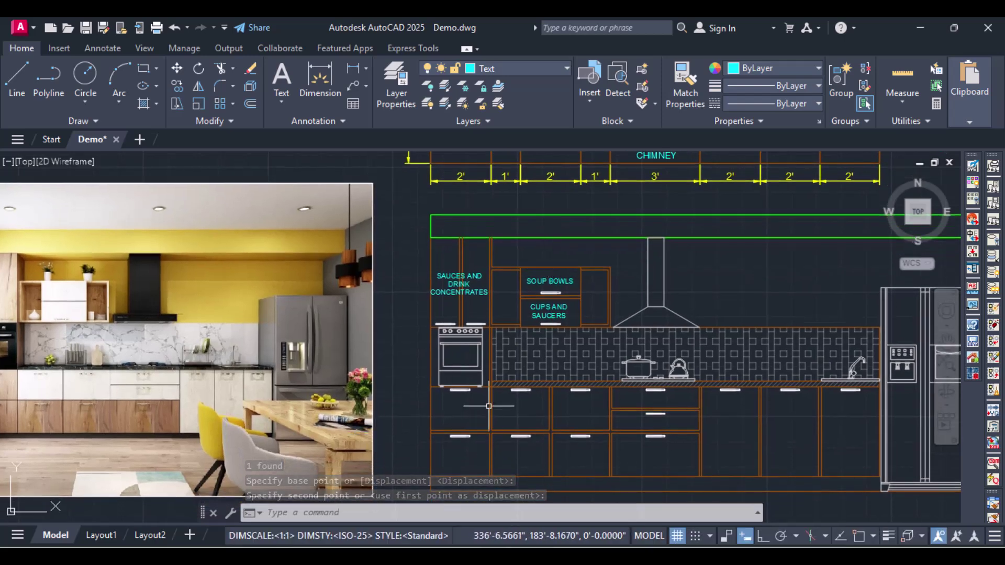
scroll(489, 406, "up", 2)
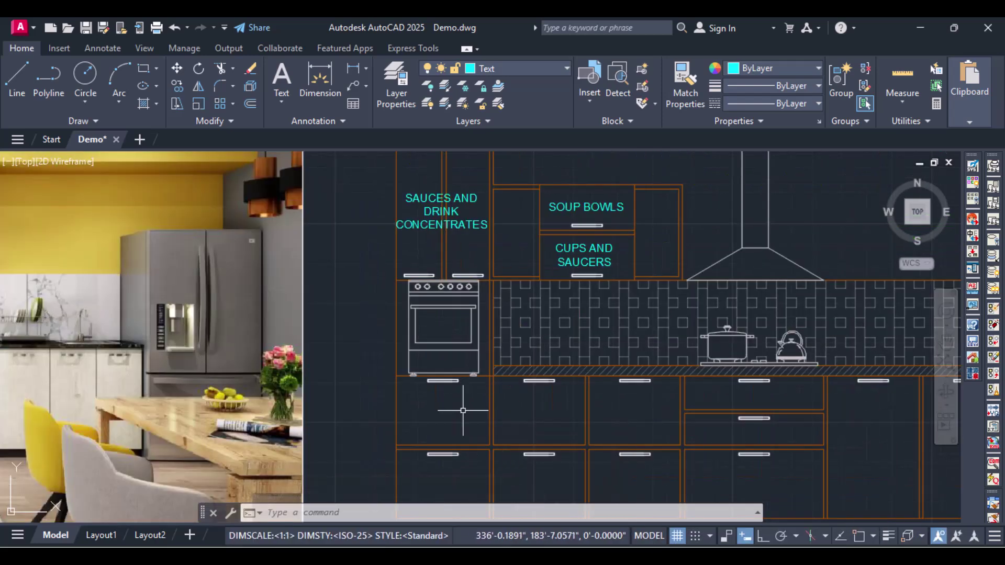
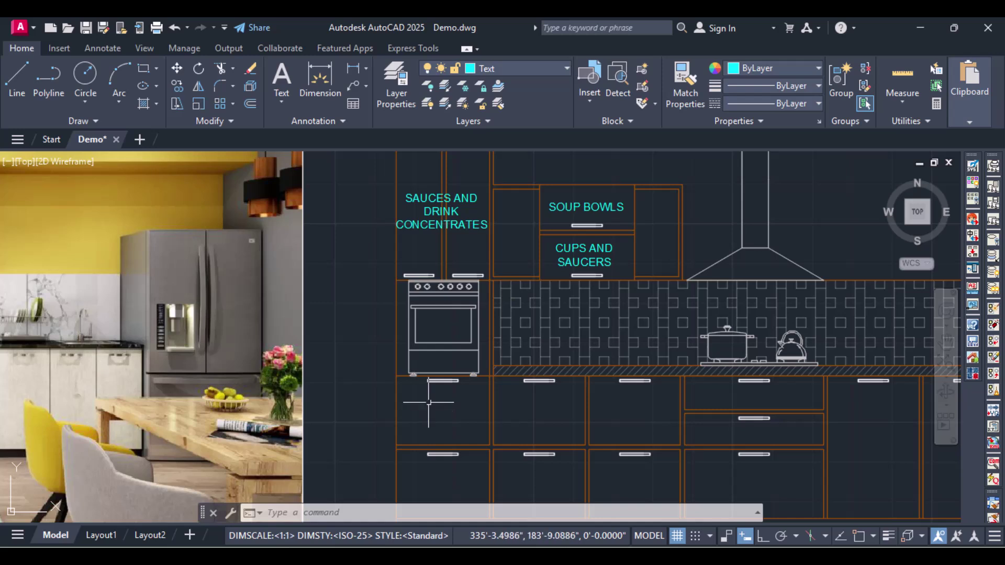
left_click(471, 227)
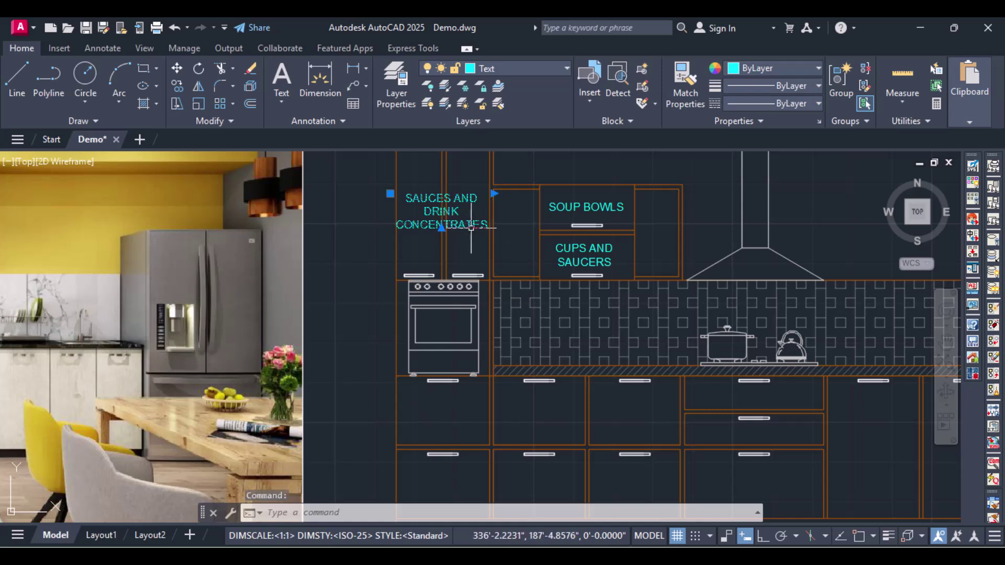
key("ctrl+c")
key("ctrl+v")
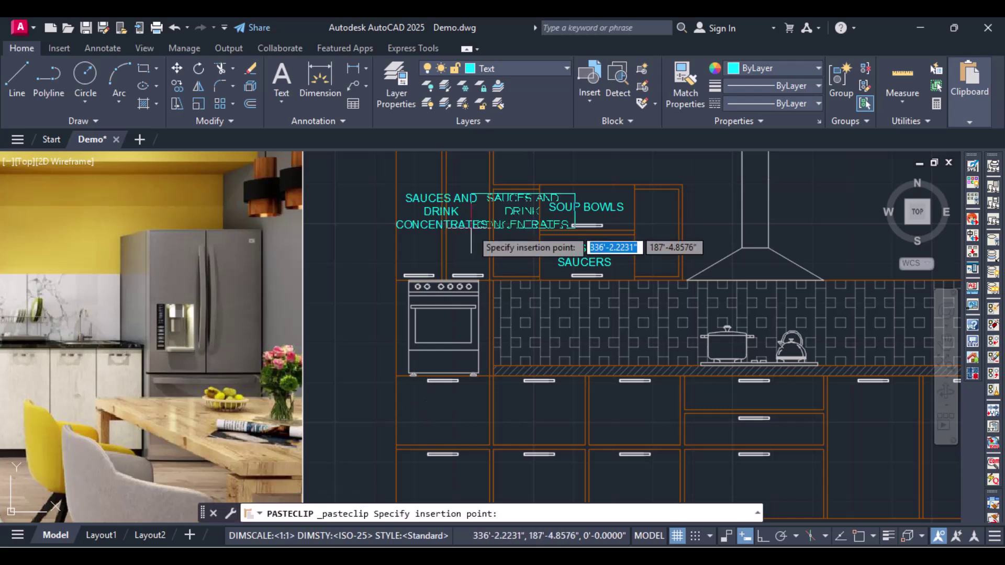
left_click(394, 438)
Replace the wording of the copied label below the oven with BAGS, WRAPS AND TISSUES on three lines.
left_click(460, 419)
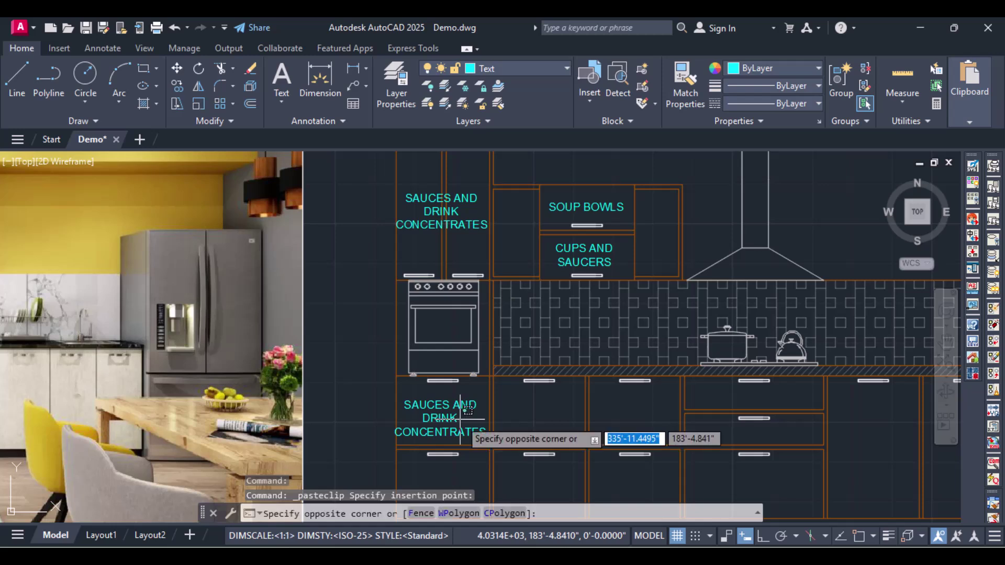
left_click(451, 422)
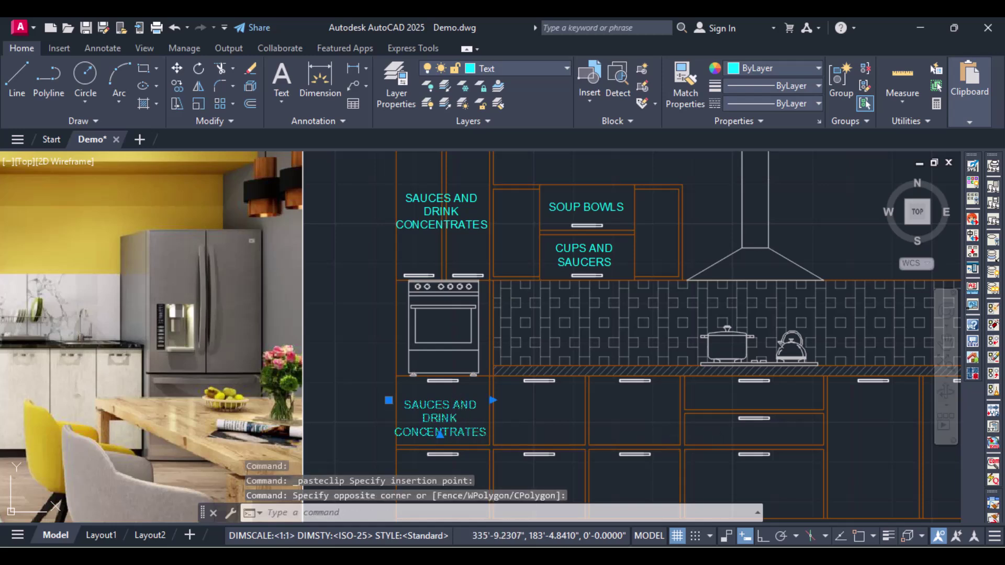
double_click(442, 419)
key("ctrl+a")
type("BAGS")
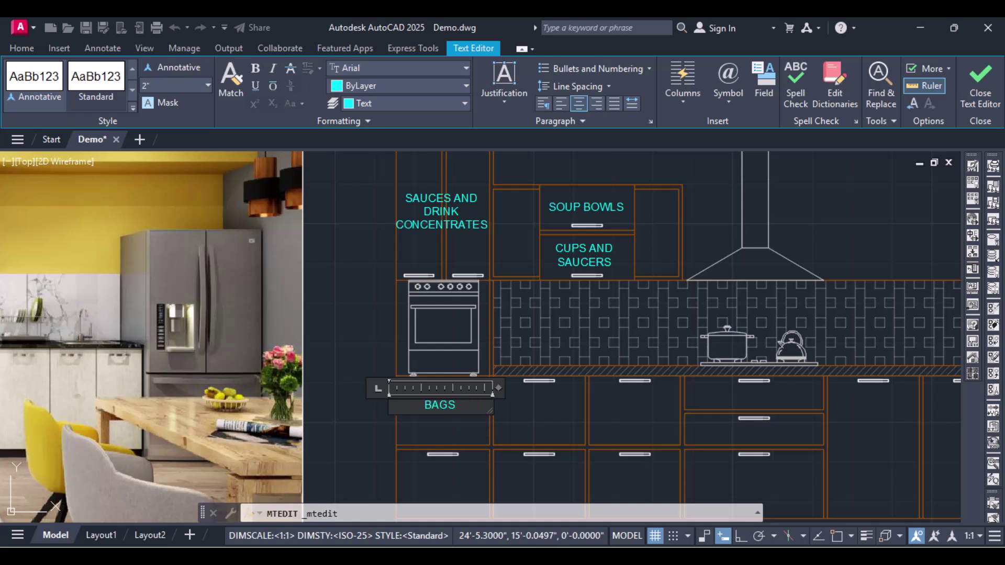
type(", WRAPS")
key("Return")
type("AND")
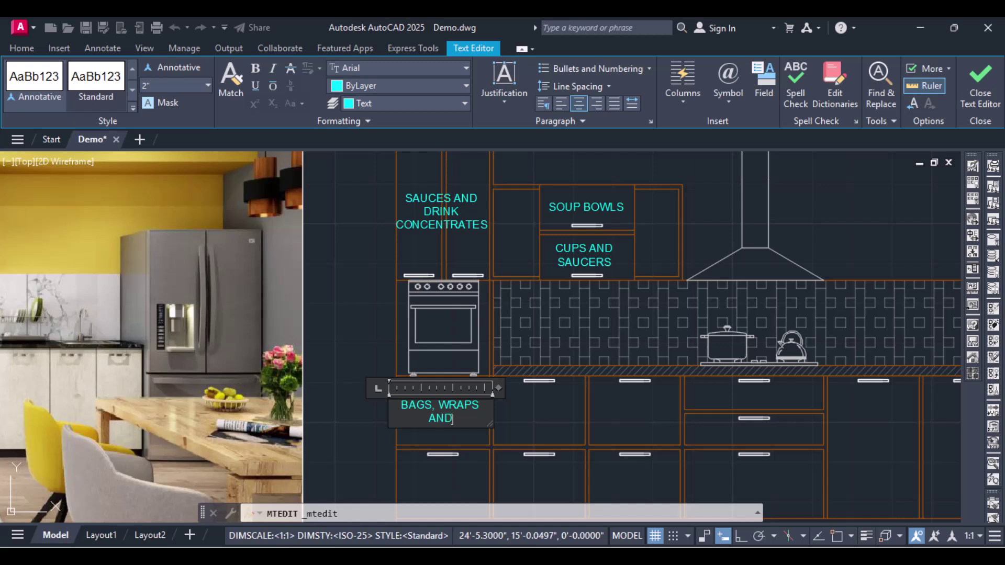
key("Return")
type("TISS")
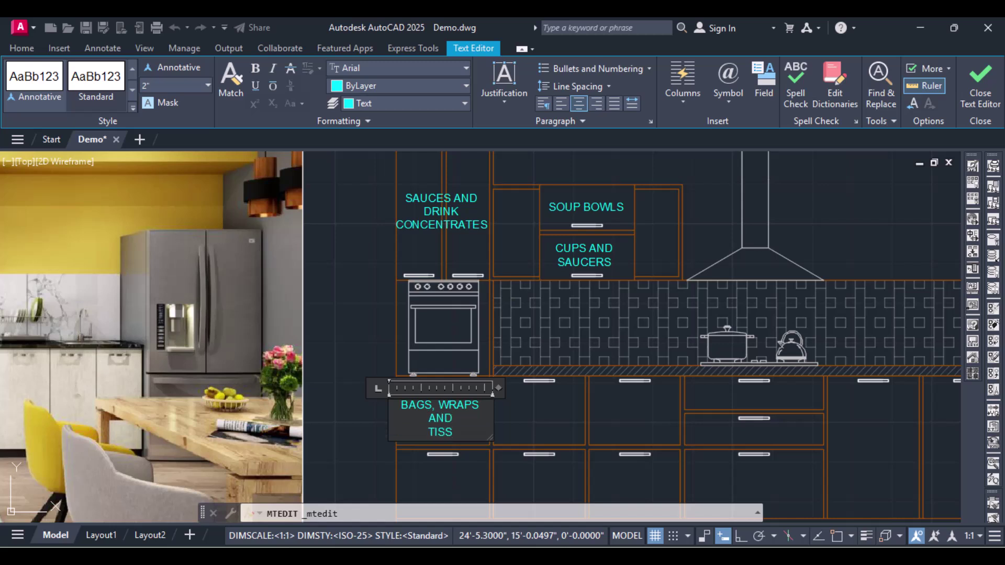
type("UES")
left_click(327, 425)
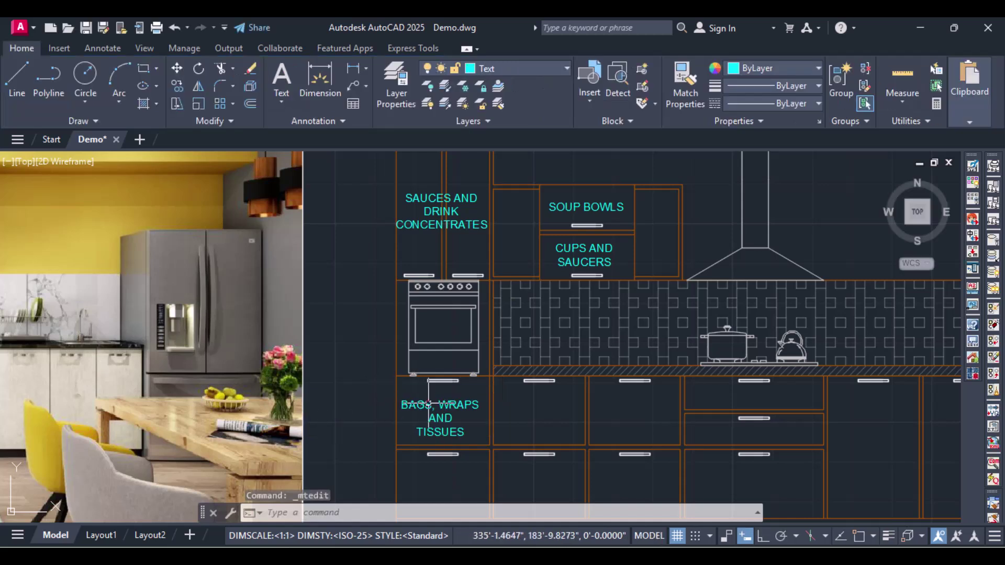
Move the BAGS, WRAPS AND TISSUES label slightly up and right to centre it in its drawer front.
left_click(438, 405)
type("MOV")
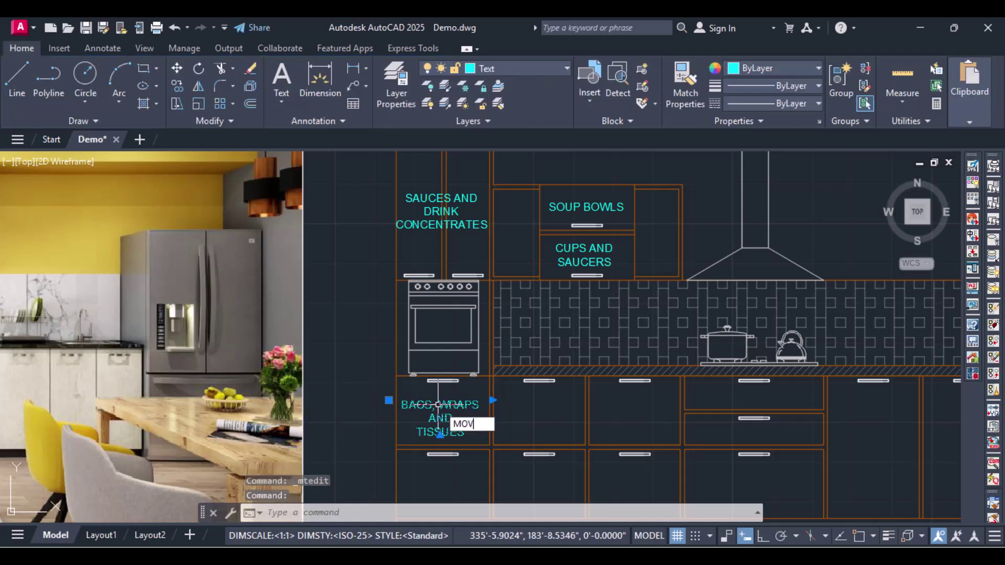
type("E")
key("Return")
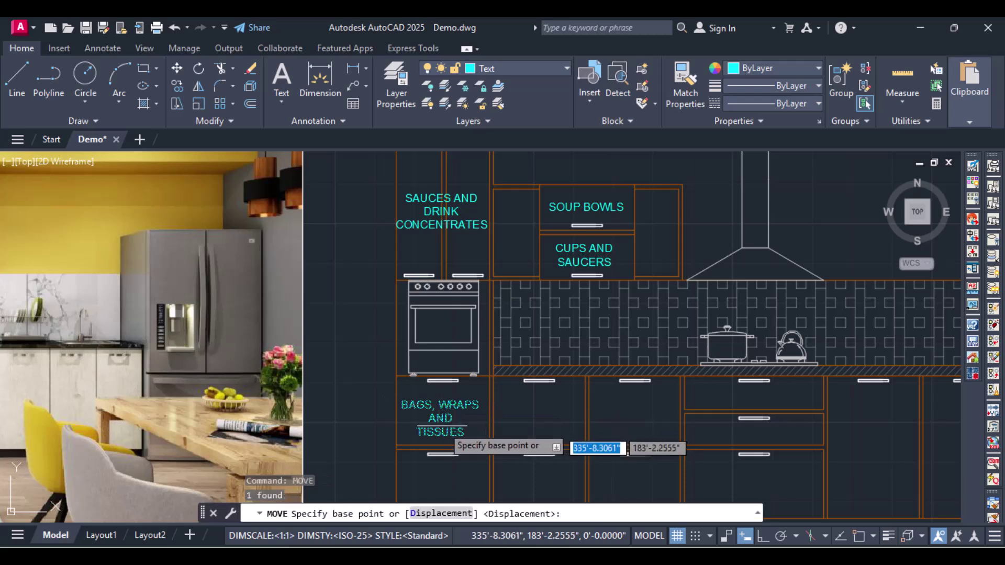
left_click(441, 444)
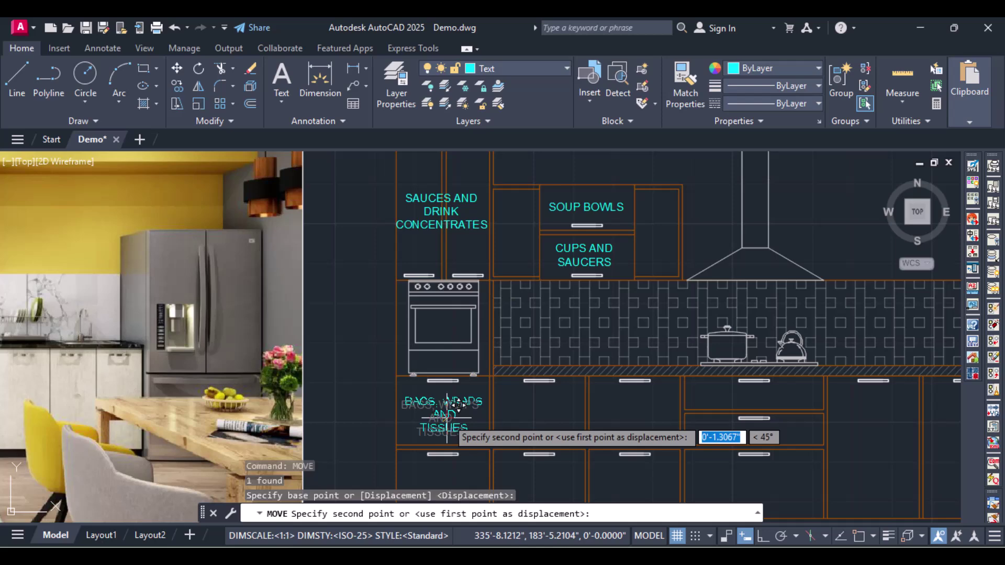
left_click(446, 417)
Paste a copy of the BAGS, WRAPS AND TISSUES label onto the drawer front directly beneath it.
middle_click_drag(441, 420, 456, 399)
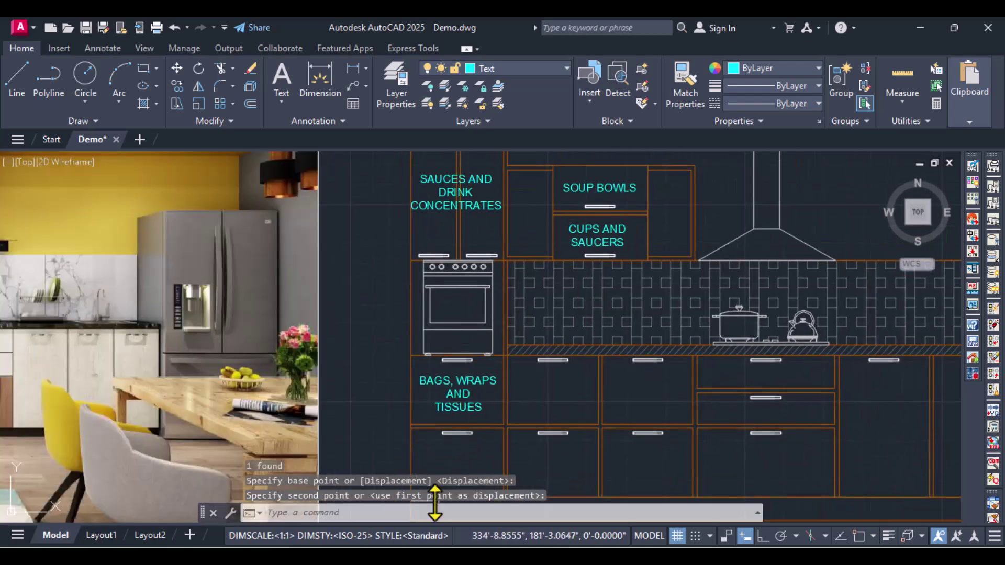
middle_click_drag(467, 449, 469, 417)
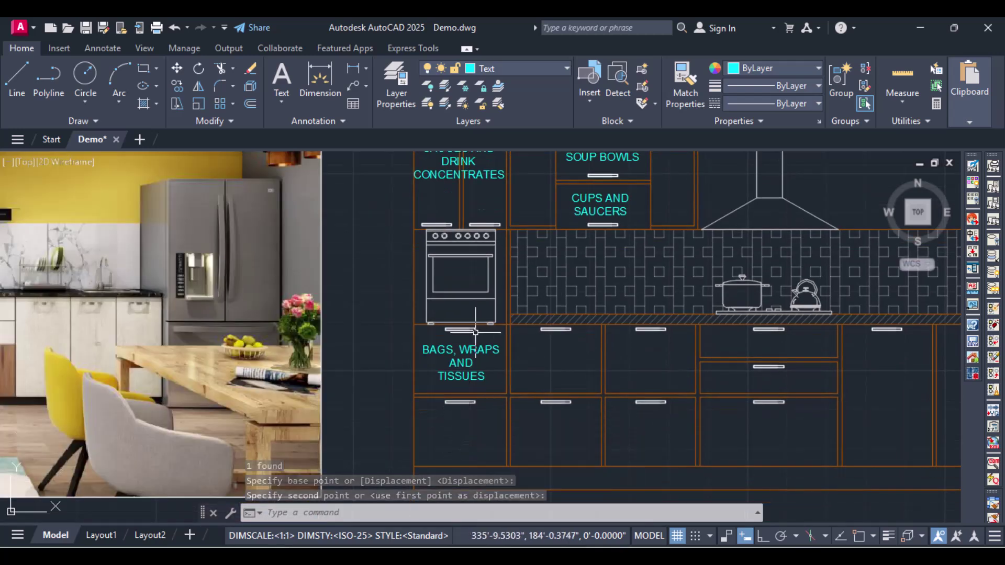
left_click(464, 363)
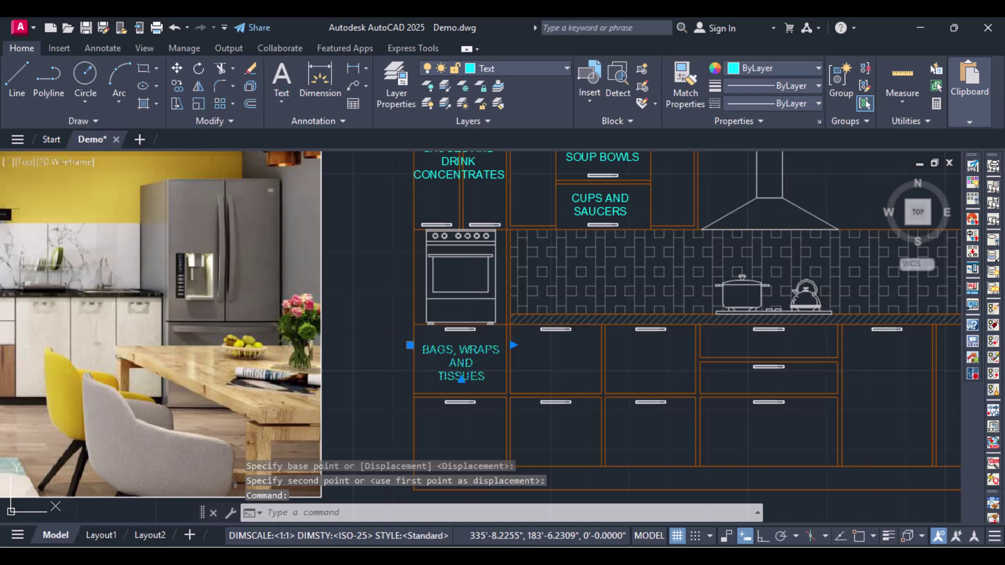
key("ctrl+c")
key("ctrl+v")
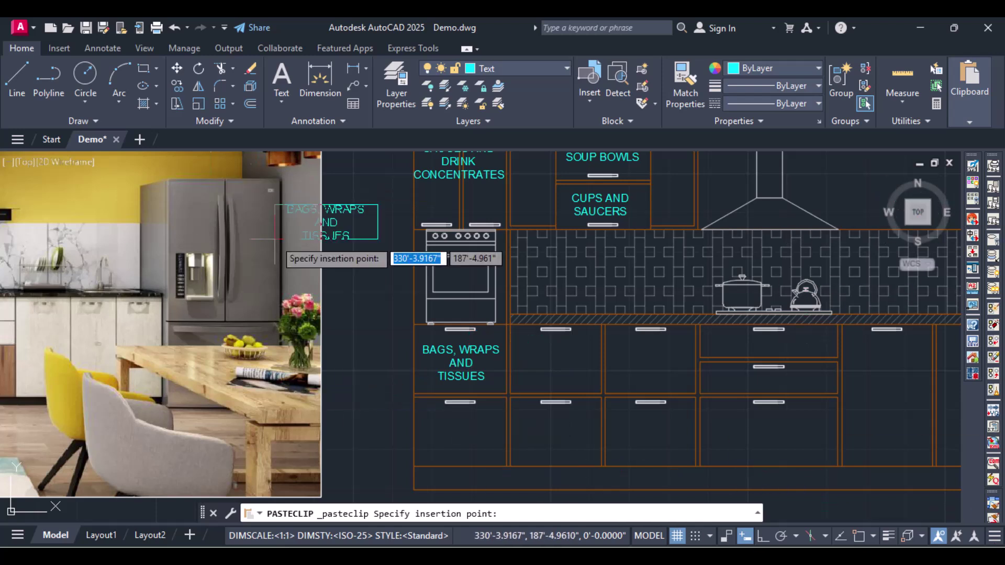
left_click(410, 453)
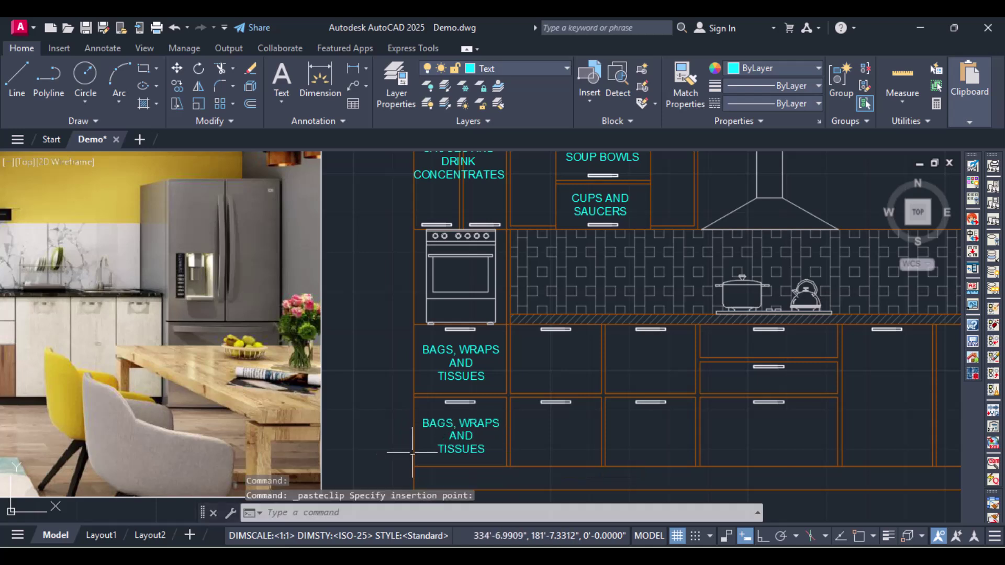
Replace the wording of the copied label on the lower drawer with WICKER DRAWER.
double_click(466, 435)
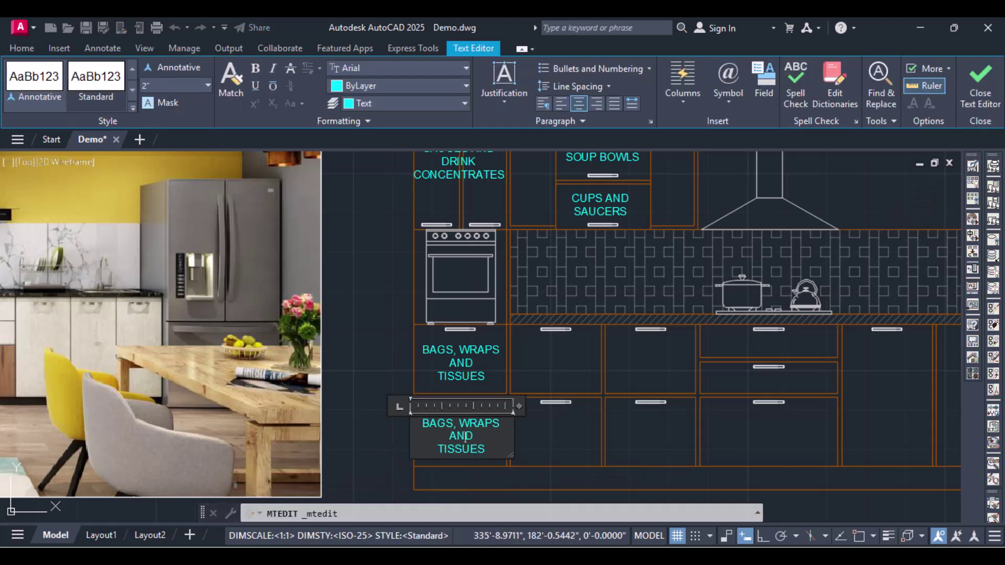
key("ctrl+a")
type("W")
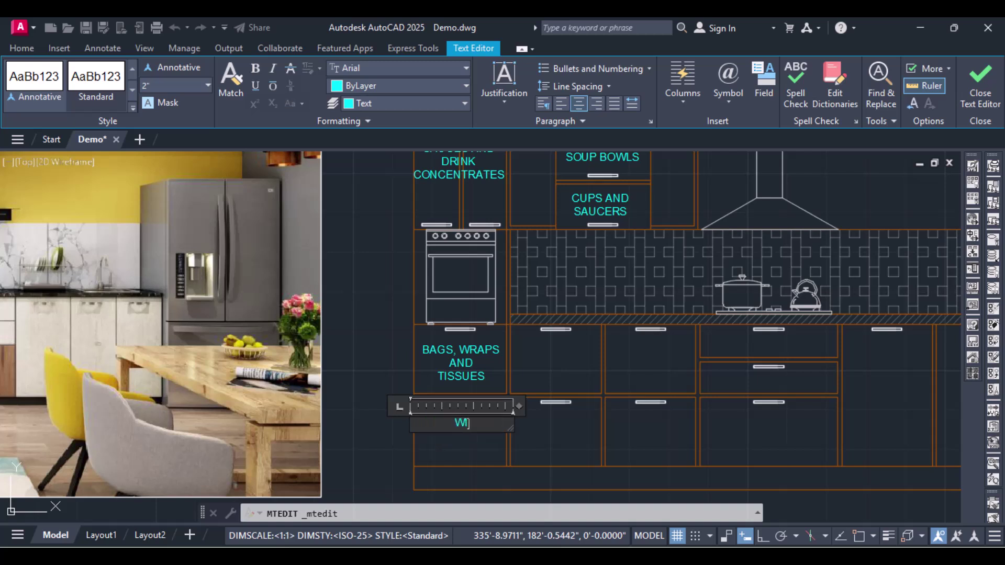
type("ICKER DRAWER")
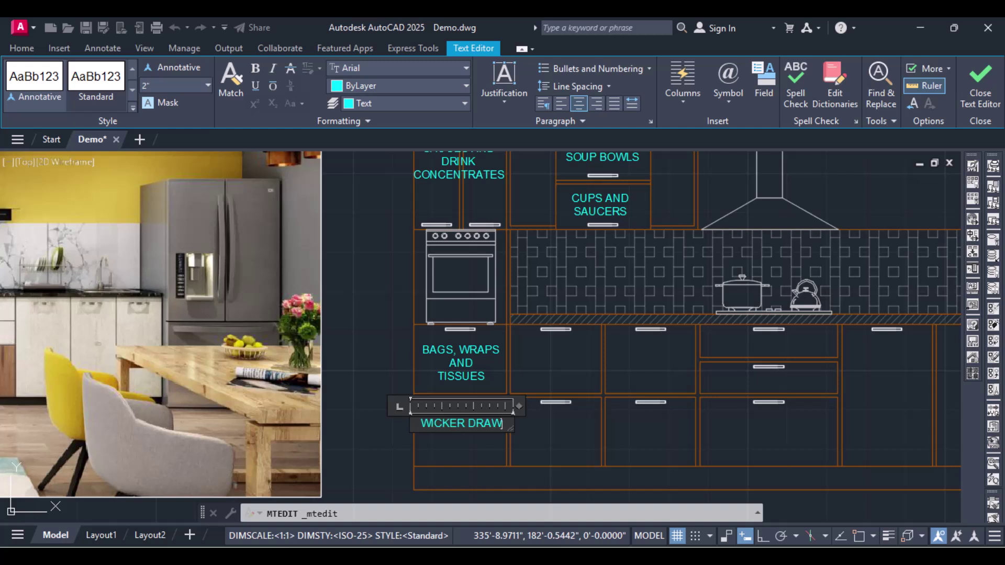
left_click(377, 423)
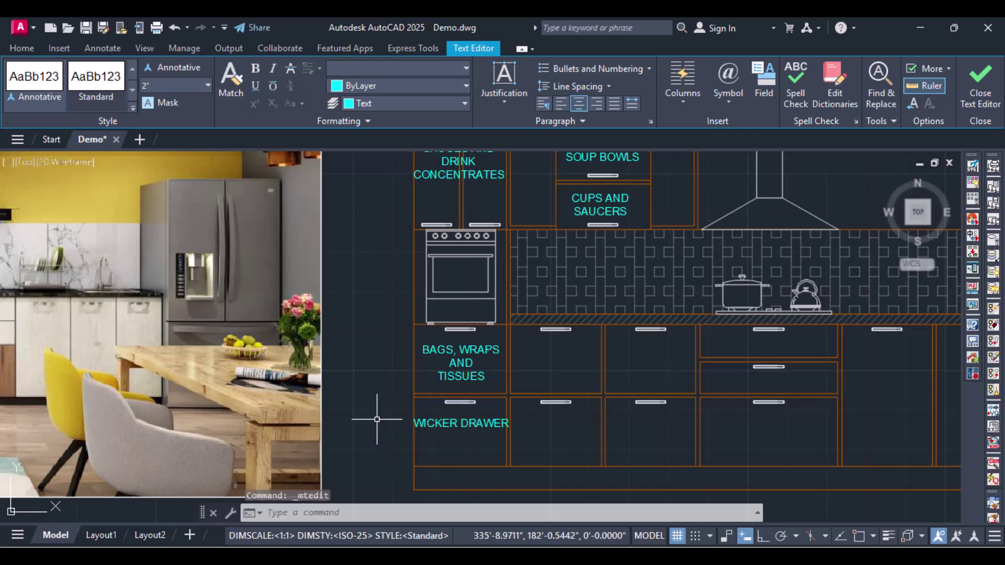
Move the WICKER DRAWER label slightly down within its drawer front.
left_click(489, 423)
type("MOVE")
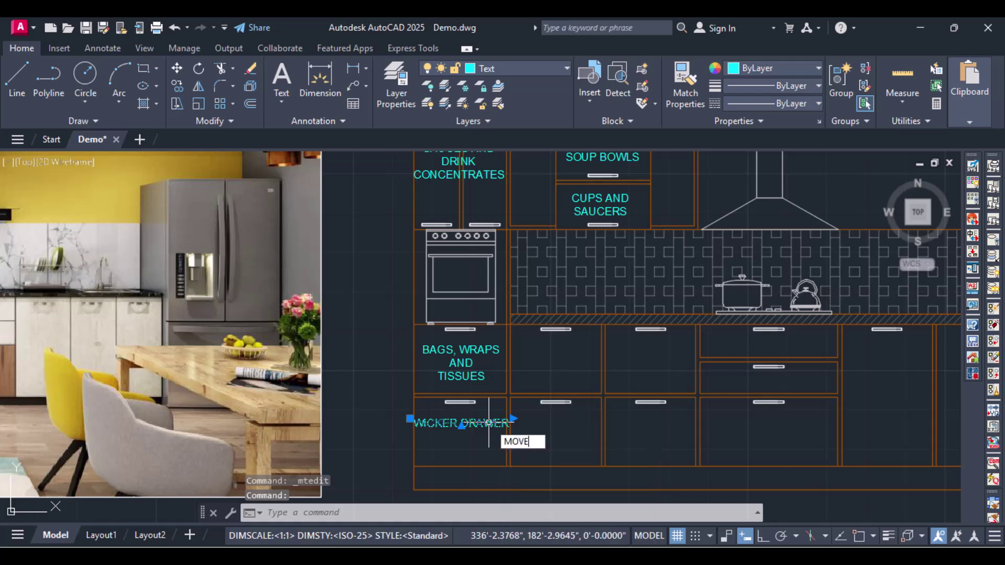
key("Return")
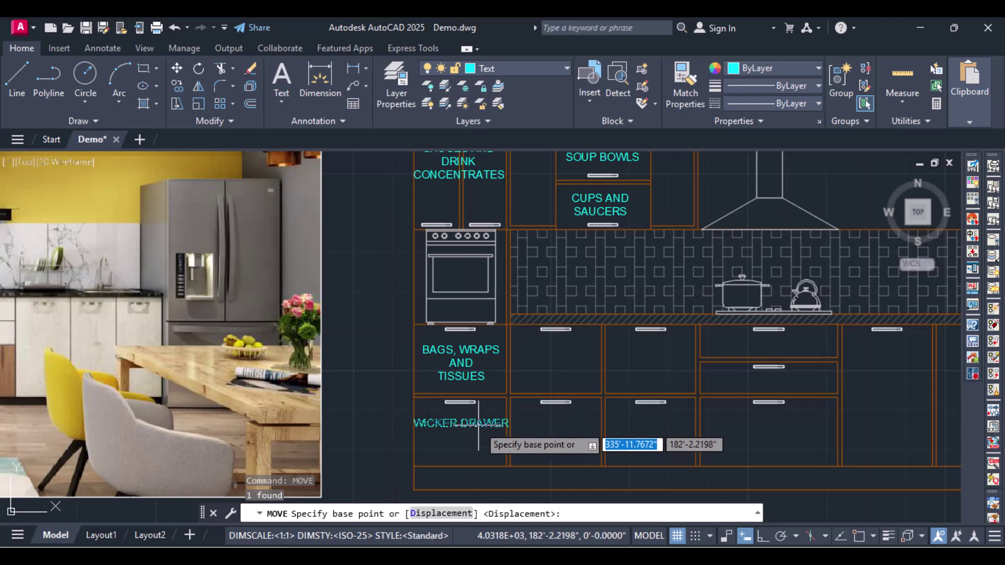
left_click(475, 424)
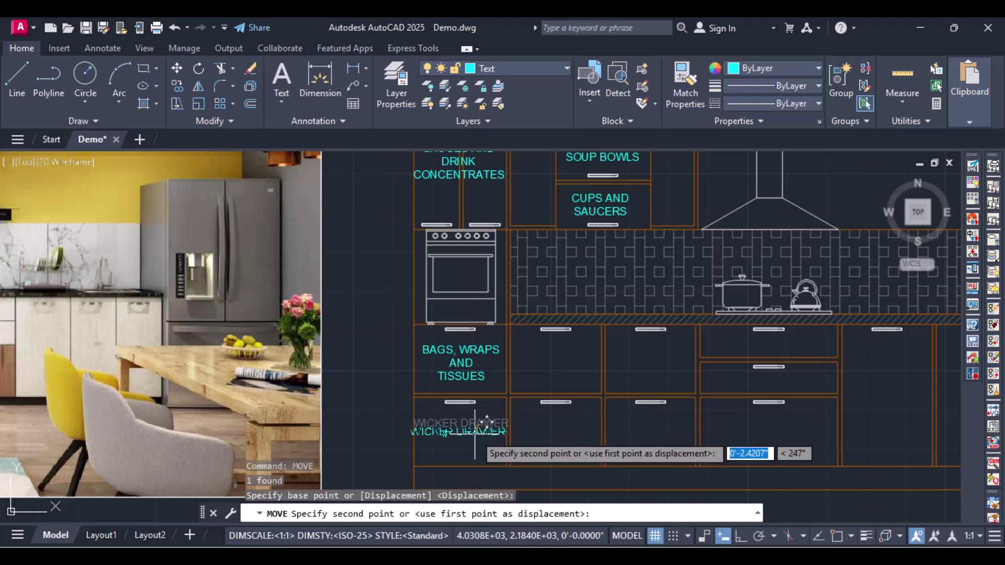
left_click(478, 435)
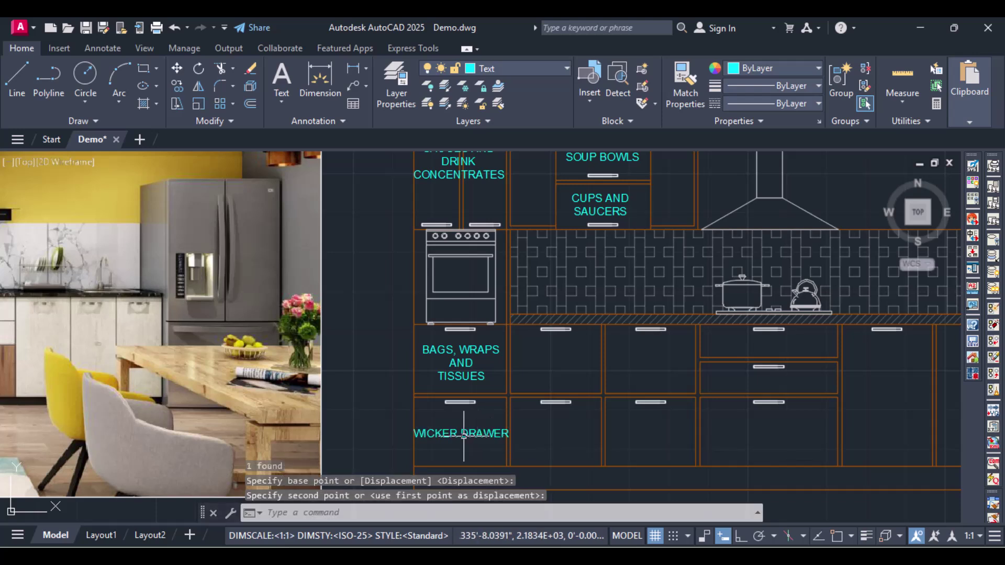
Break the WICKER DRAWER label onto two lines, with DRAWER beneath WICKER.
double_click(462, 434)
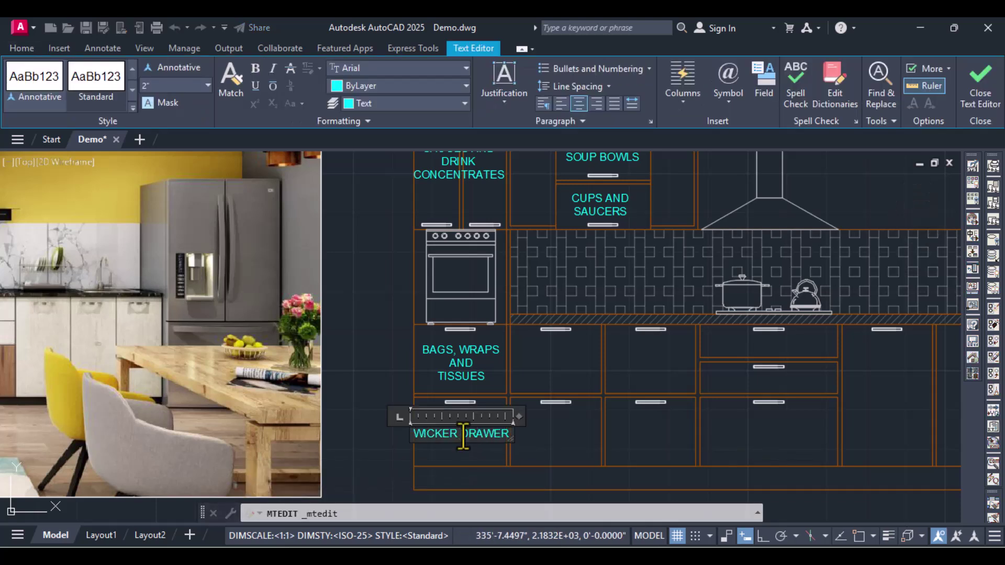
key("Return")
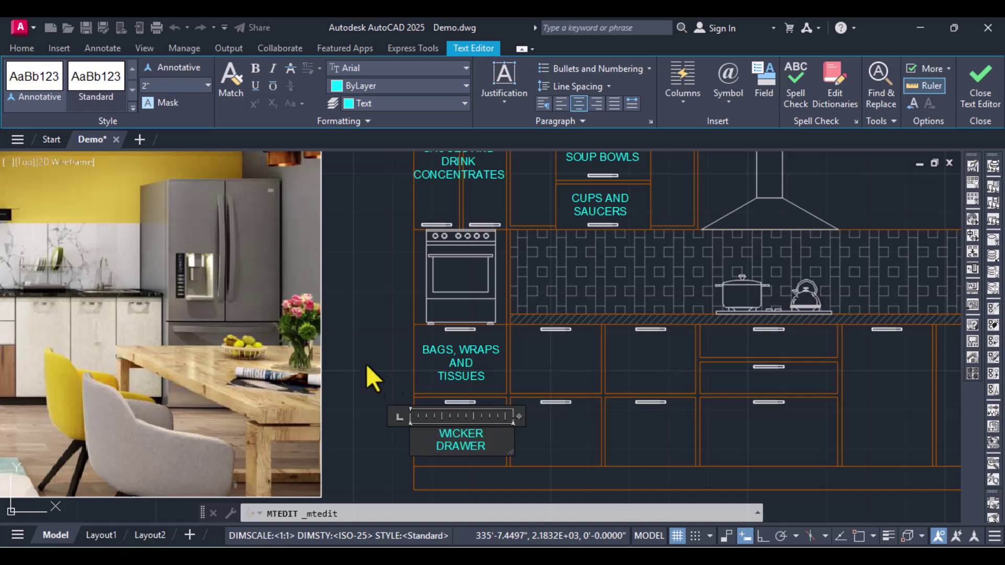
left_click(388, 375)
Move the two-line WICKER DRAWER label slightly up to centre it in its drawer front.
left_click(462, 439)
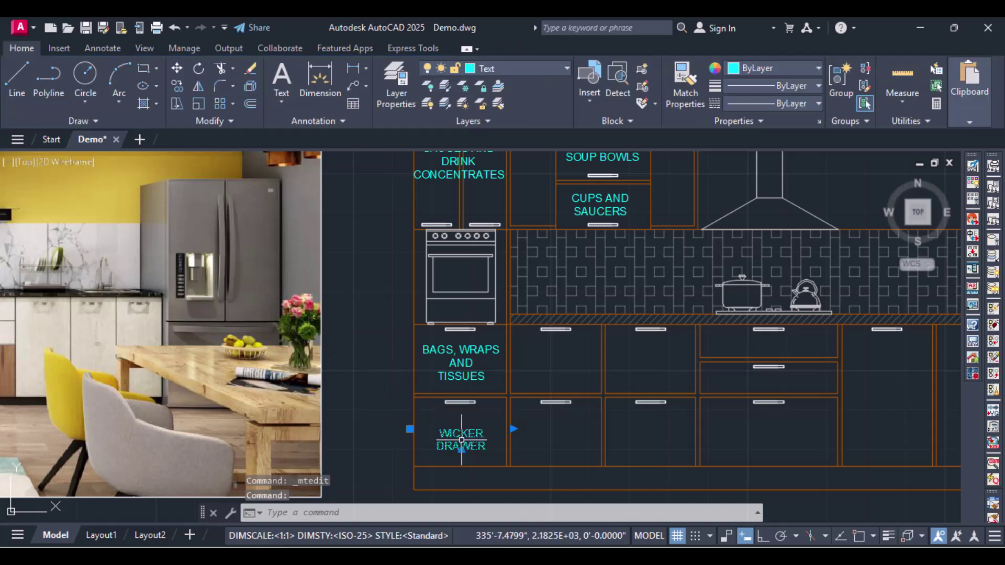
type("MOVE")
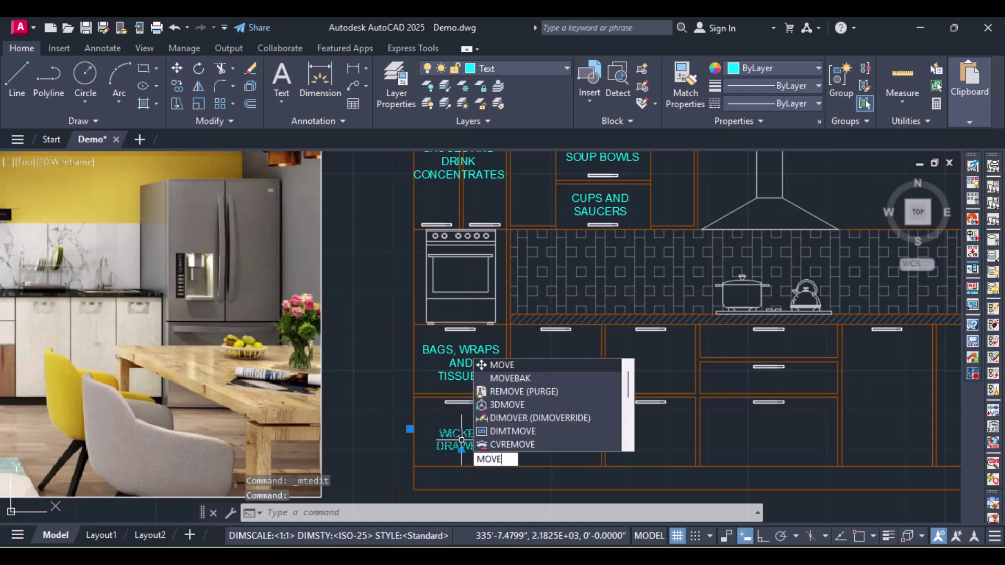
key("Return")
left_click(462, 440)
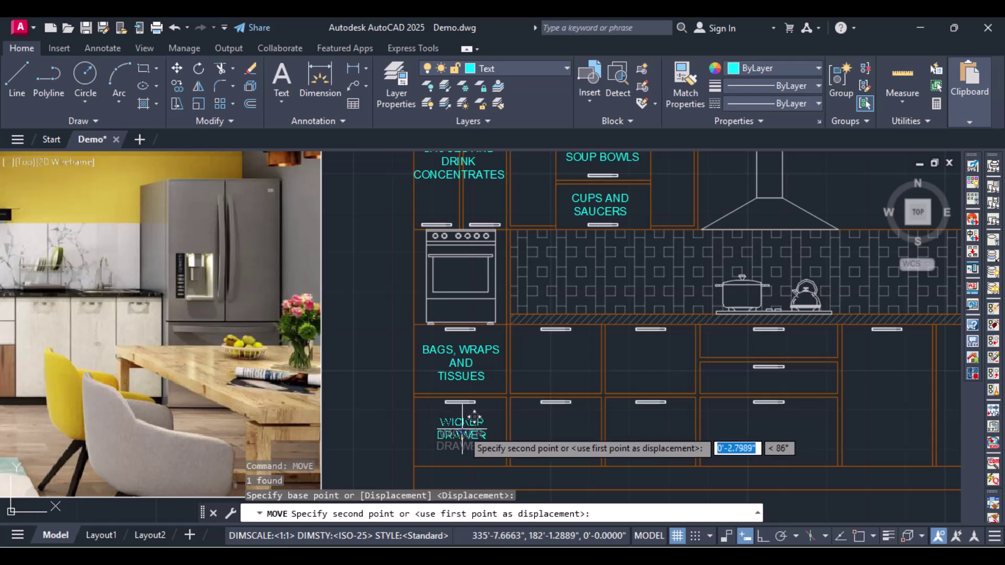
left_click(460, 439)
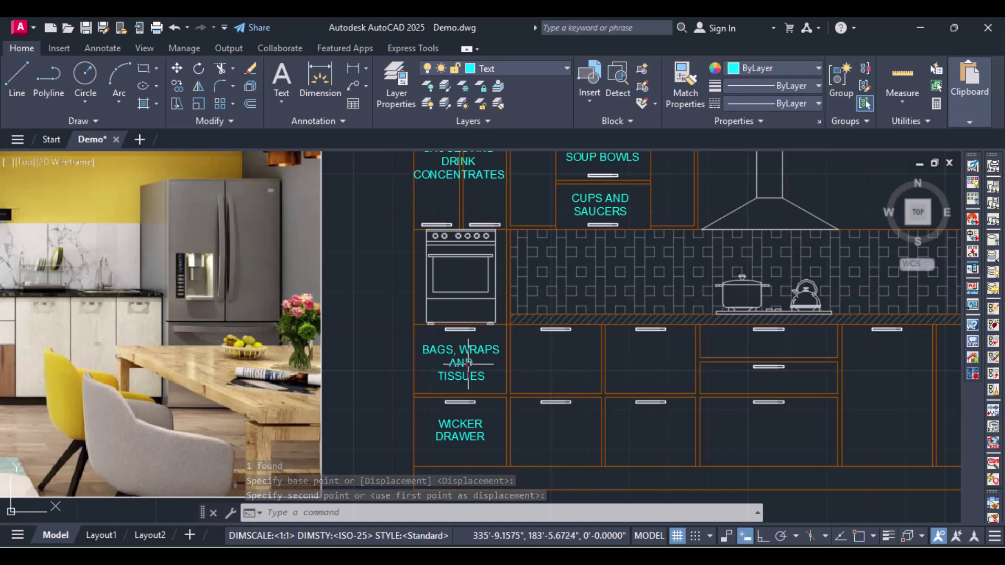
Paste a copy of the WICKER DRAWER label onto the drawer front beside BAGS, WRAPS AND TISSUES.
left_click(470, 436)
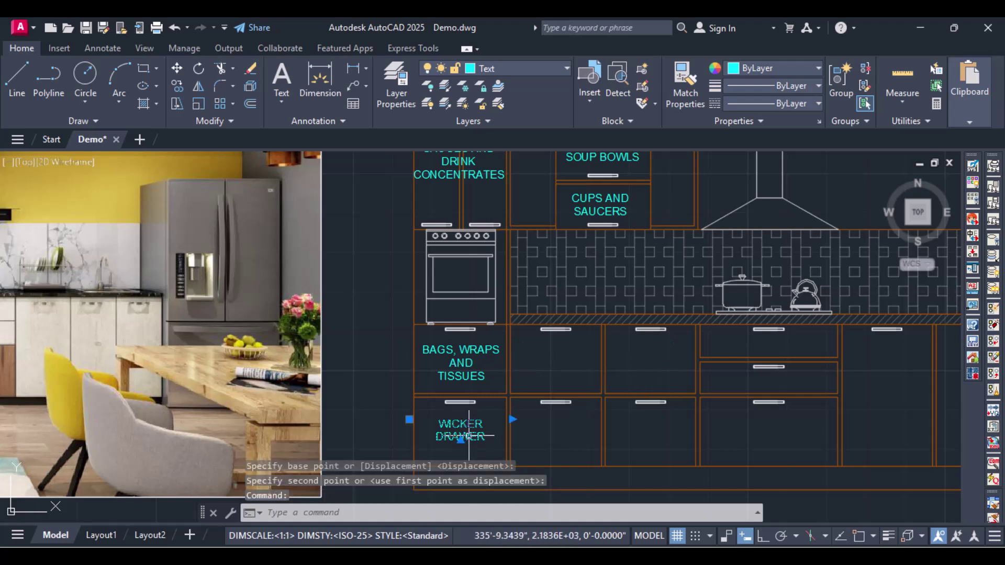
key("ctrl+c")
key("ctrl+v")
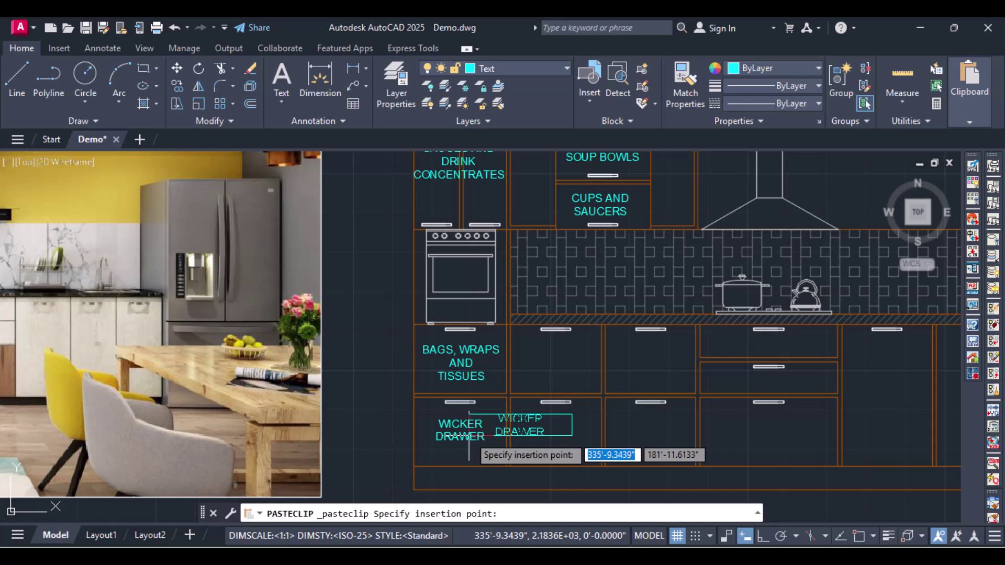
left_click(502, 367)
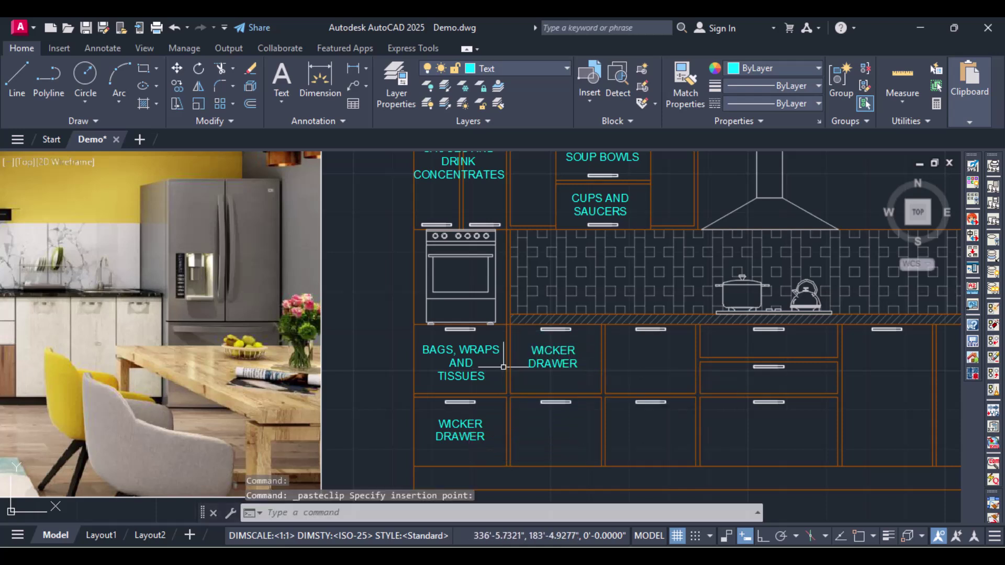
Replace the wording of the copied label beside BAGS, WRAPS AND TISSUES with SPICE RACK.
double_click(567, 359)
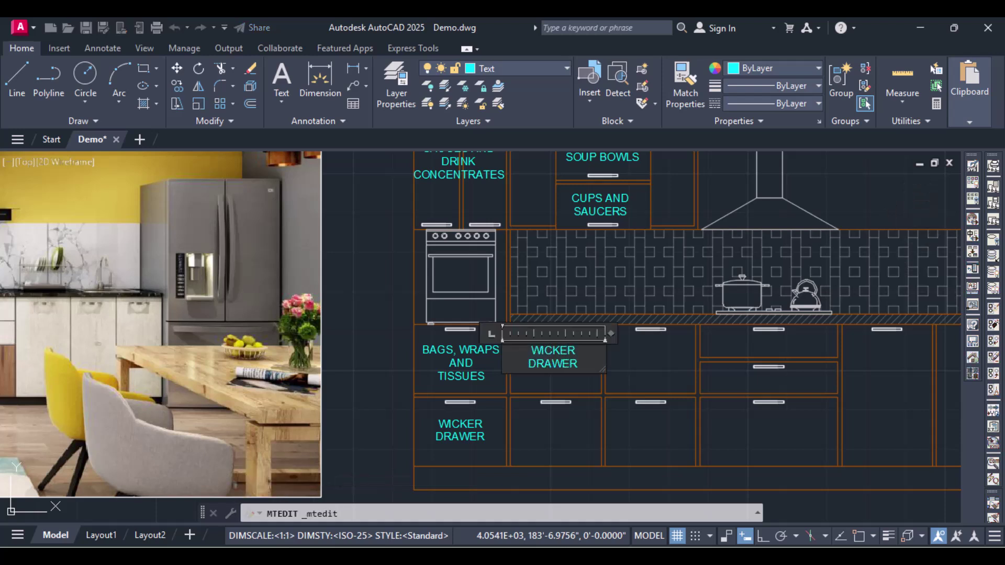
key("ctrl+a")
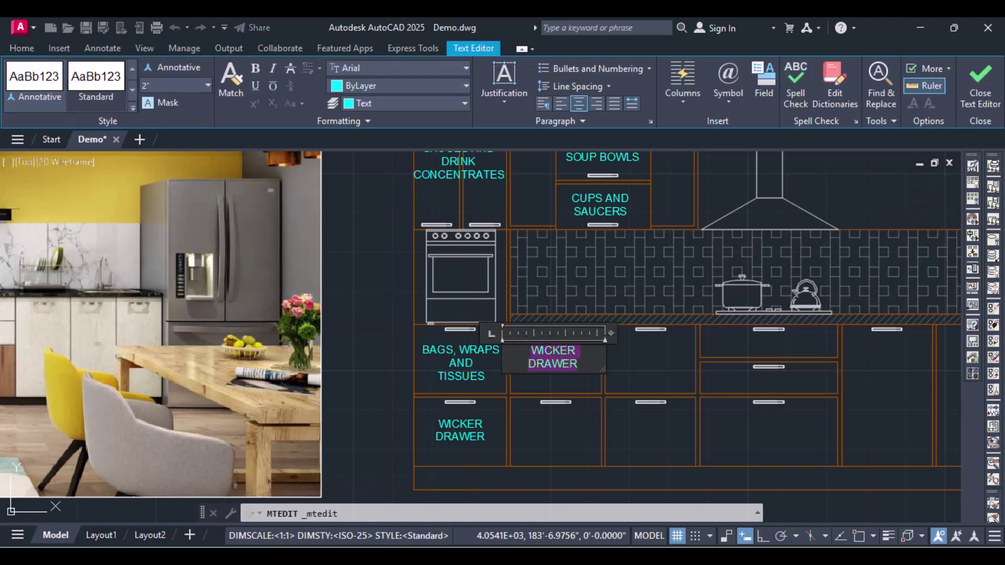
type("SPI")
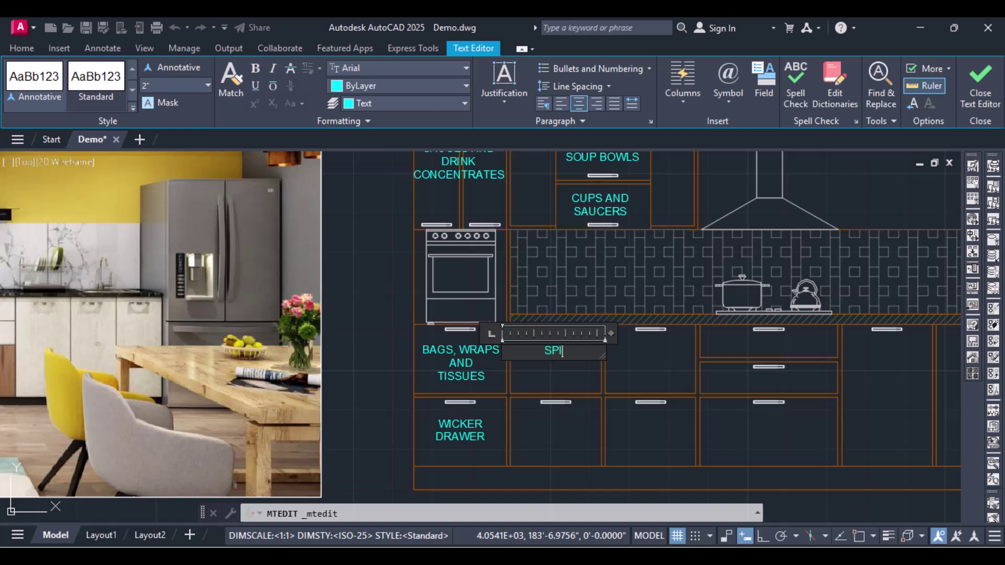
type("CE RACK")
left_click(906, 390)
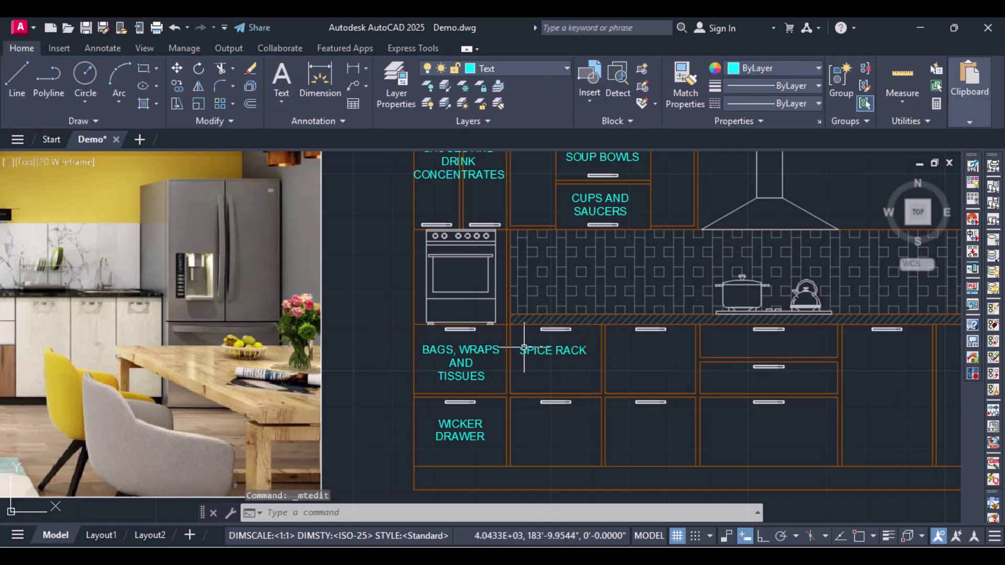
Move the SPICE RACK label straight down to centre it vertically in its drawer front.
left_click(583, 346)
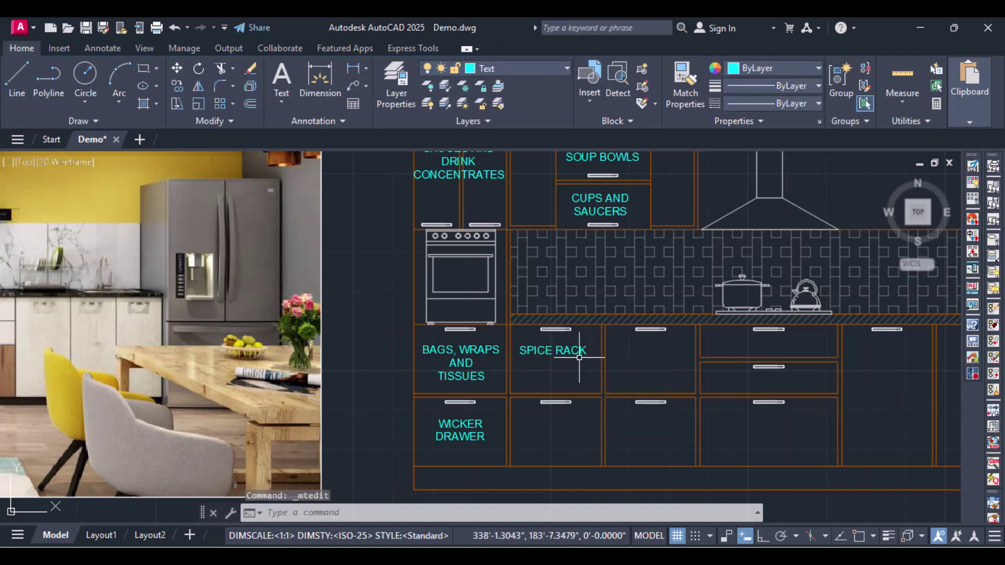
type("MO")
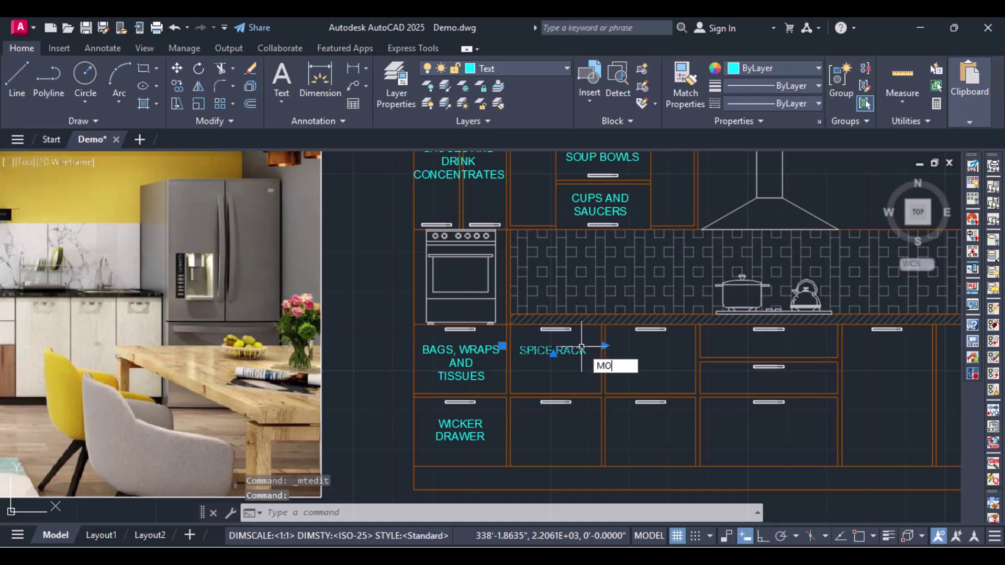
type("VE")
key("Return")
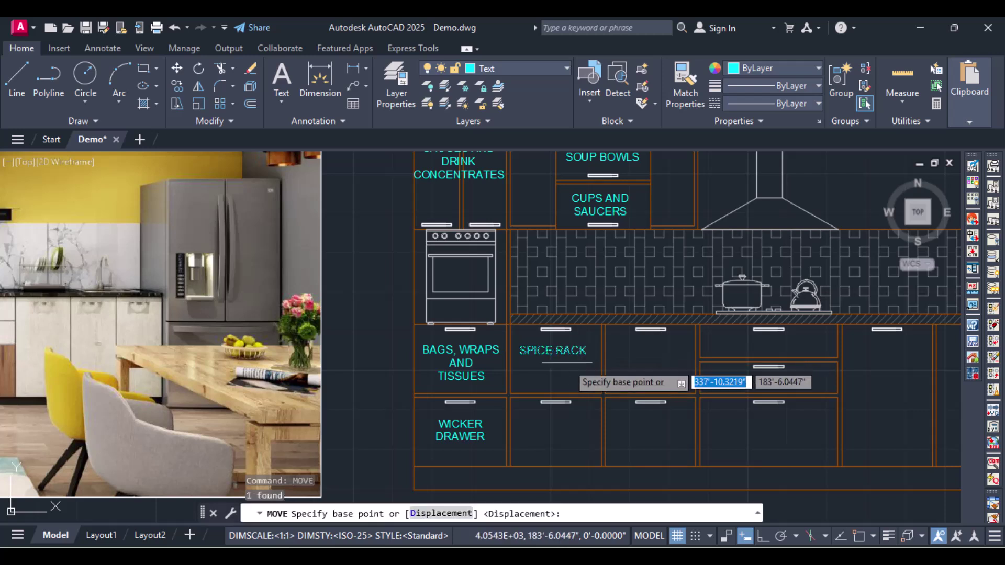
left_click(561, 337)
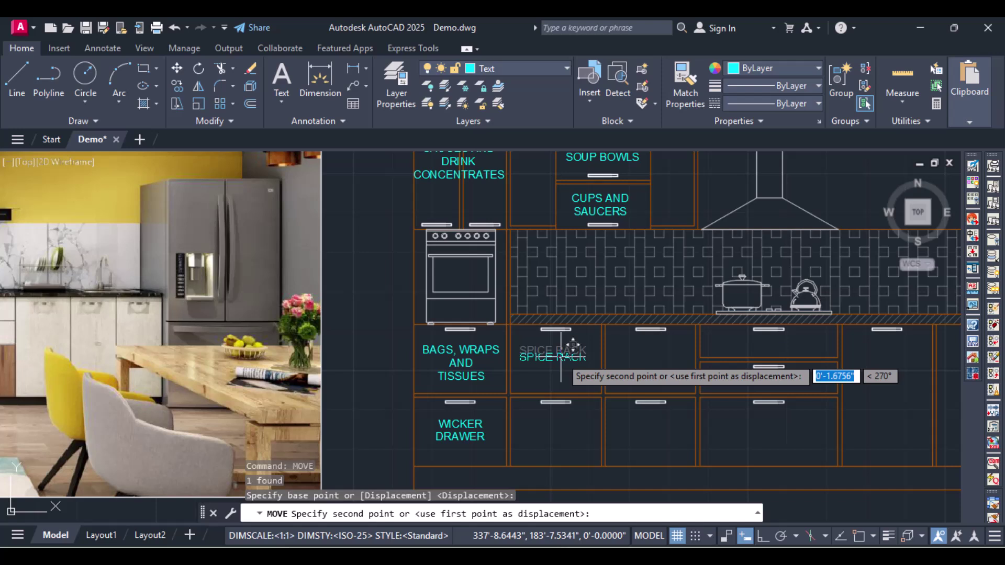
left_click(561, 361)
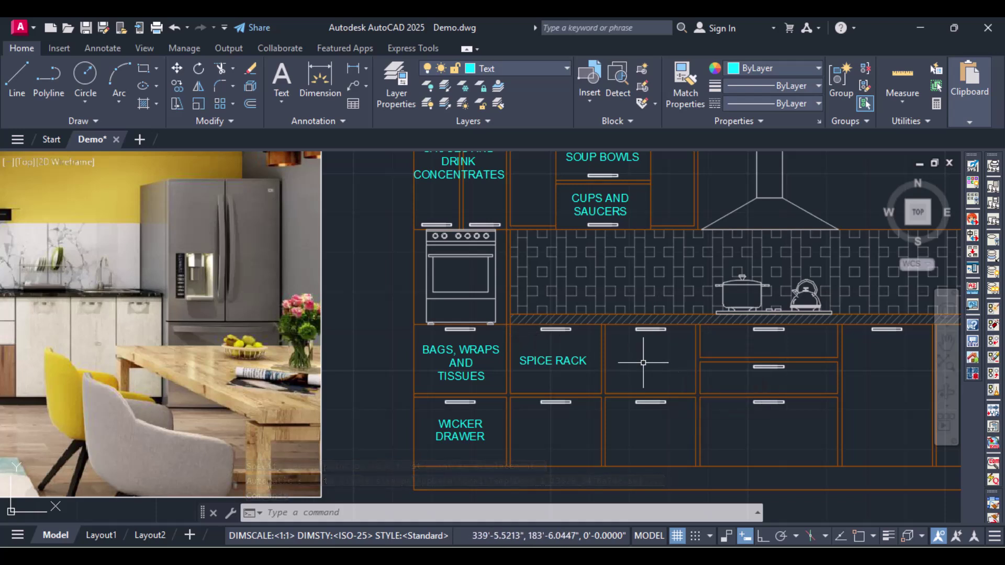
Paste a copy of the SPICE RACK label onto the adjacent drawer front to its right.
left_click(564, 361)
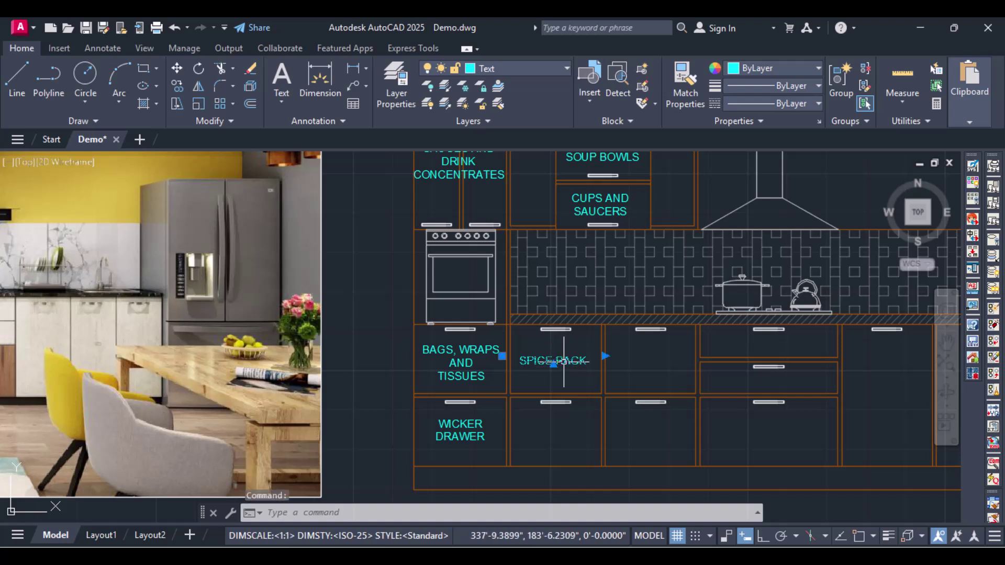
key("ctrl+c")
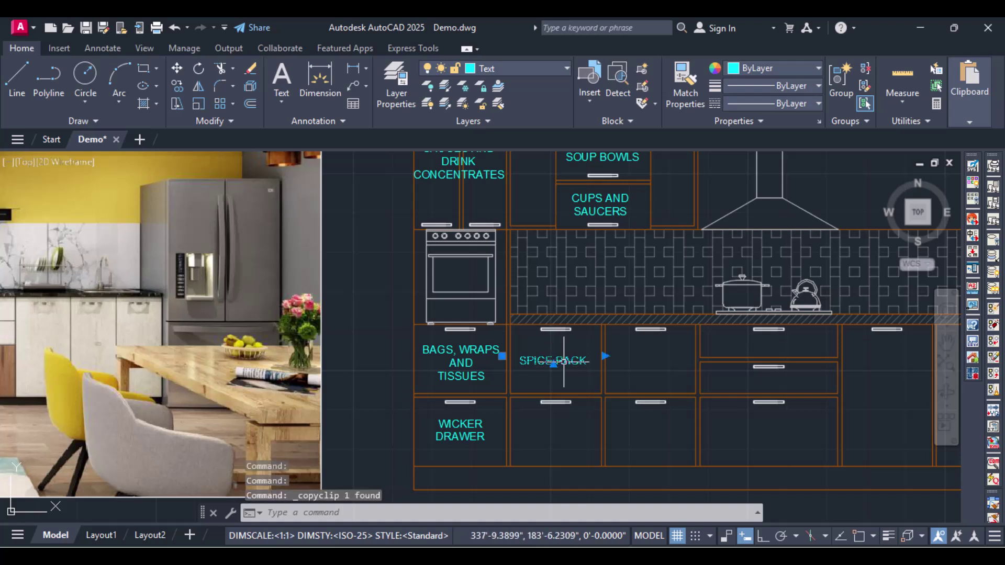
key("ctrl+v")
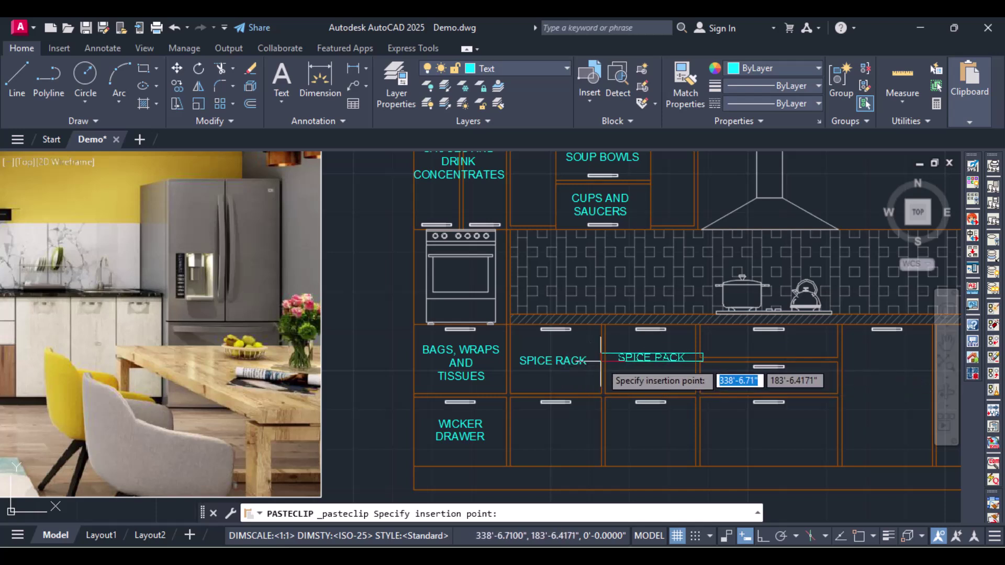
left_click(600, 361)
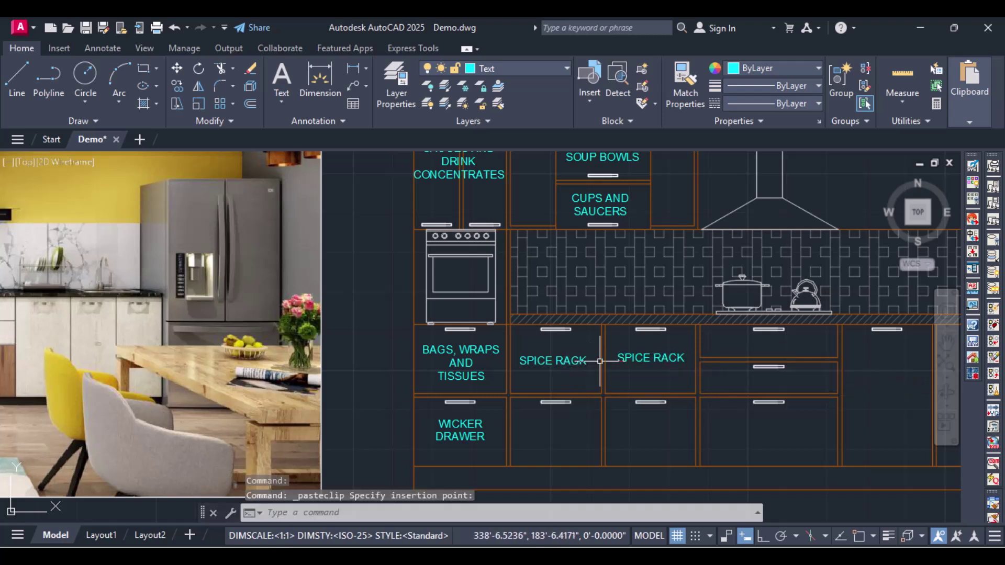
Replace the wording of the copied SPICE RACK label with MASALA RACK.
double_click(650, 358)
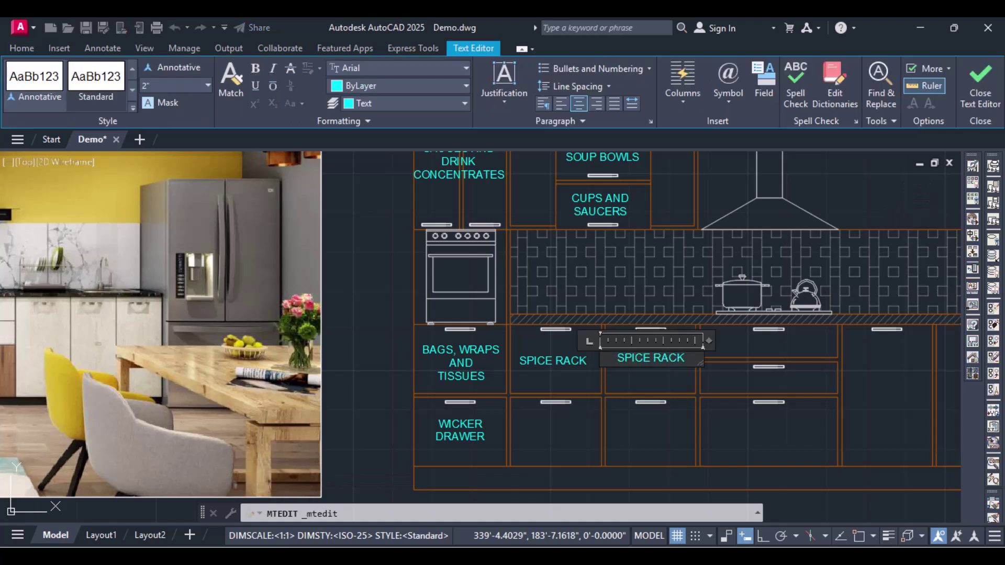
type("MASALA RACK")
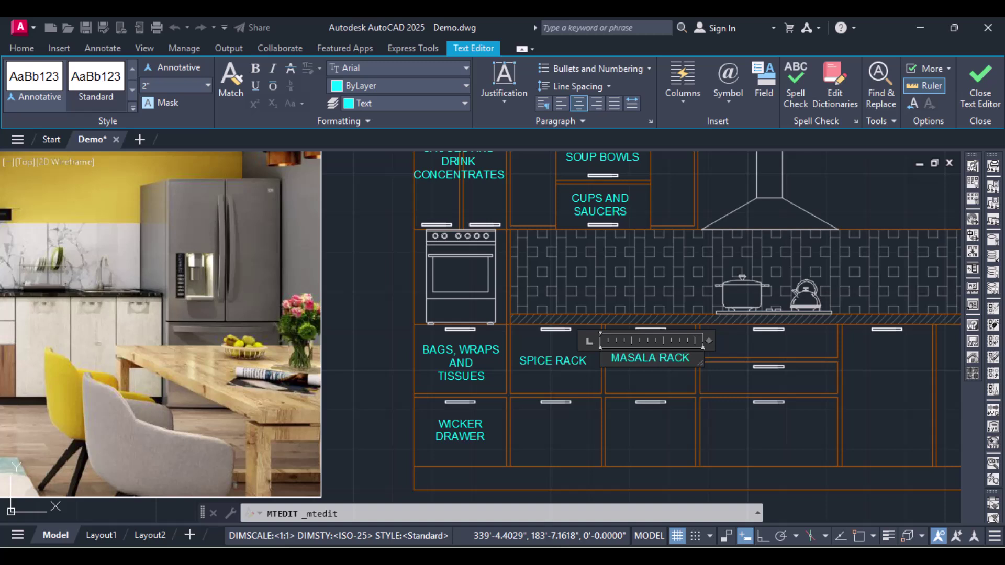
left_click(859, 367)
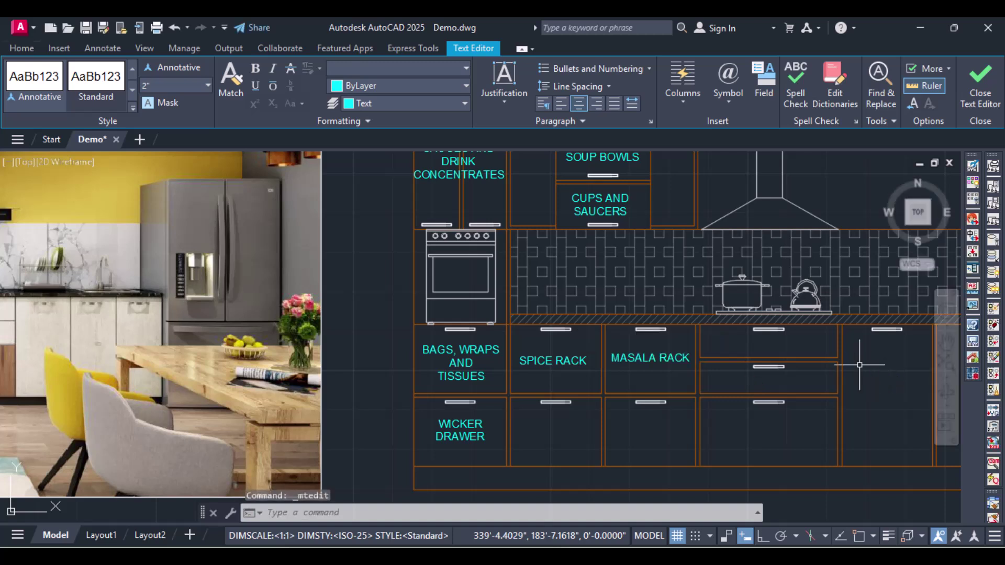
Move the MASALA RACK label slightly down to line it up with the SPICE RACK label.
left_click(651, 360)
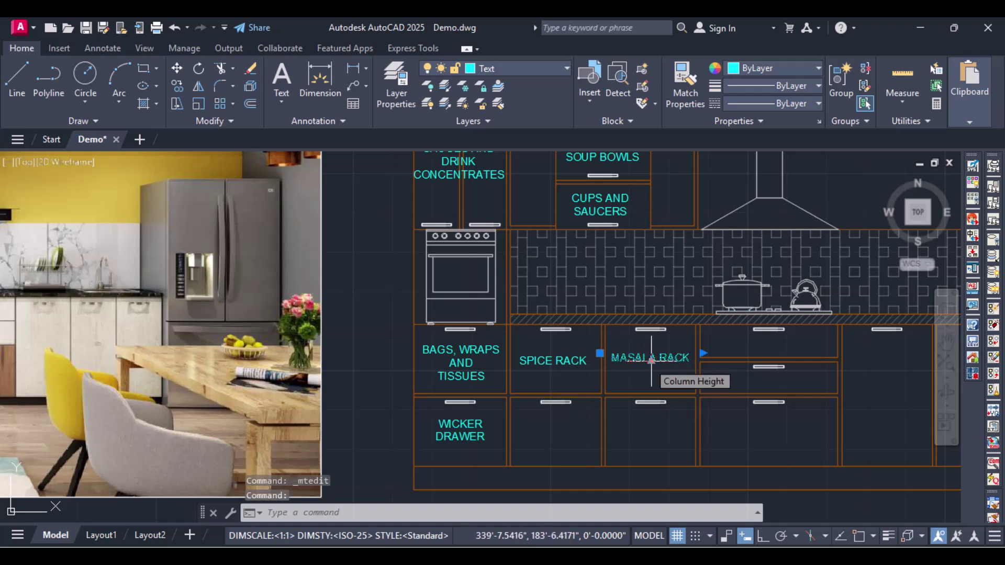
type("MO")
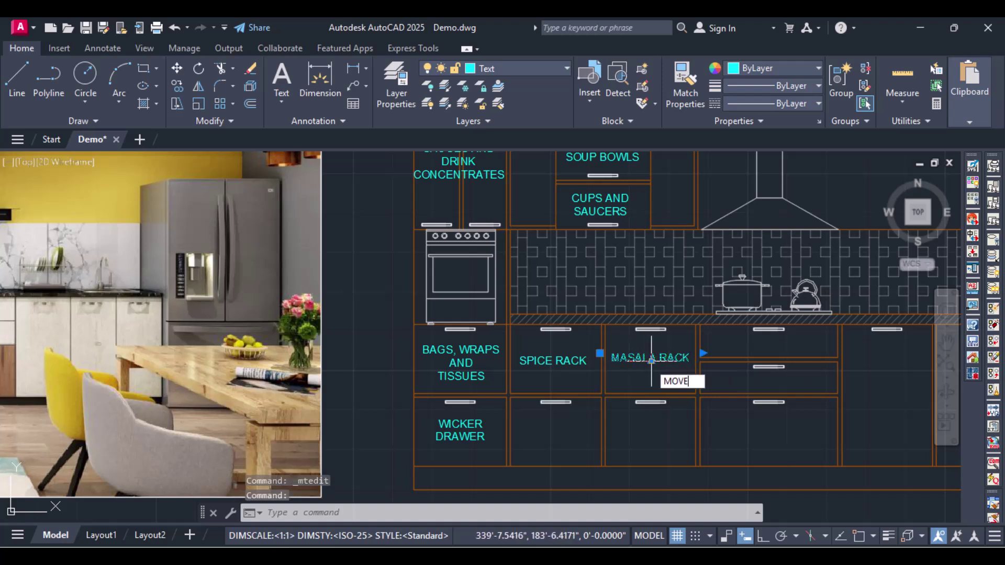
type("VE")
key("Return")
left_click(650, 361)
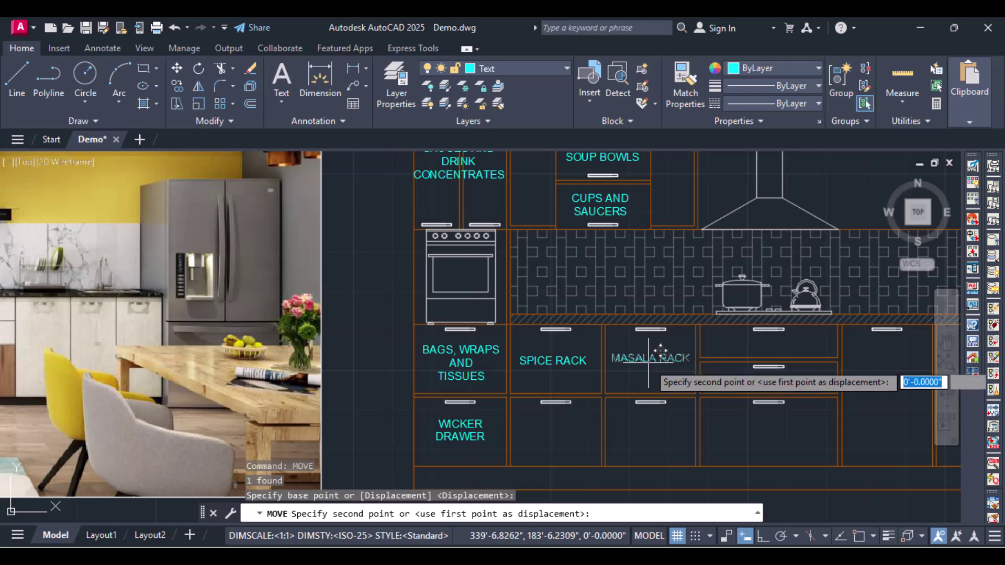
left_click(650, 362)
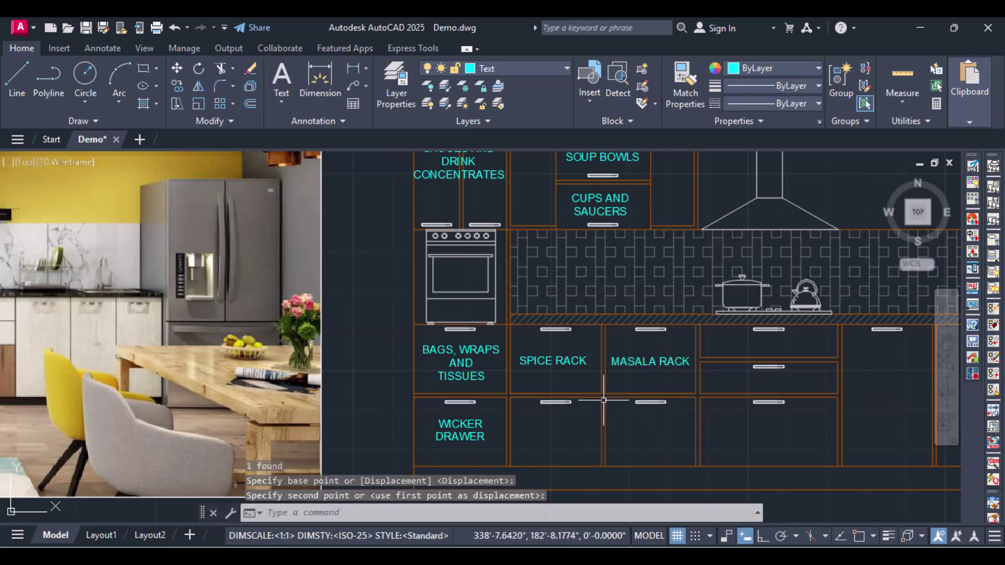
Paste a copy of the SPICE RACK label onto the lower drawer front directly beneath it.
left_click(543, 363)
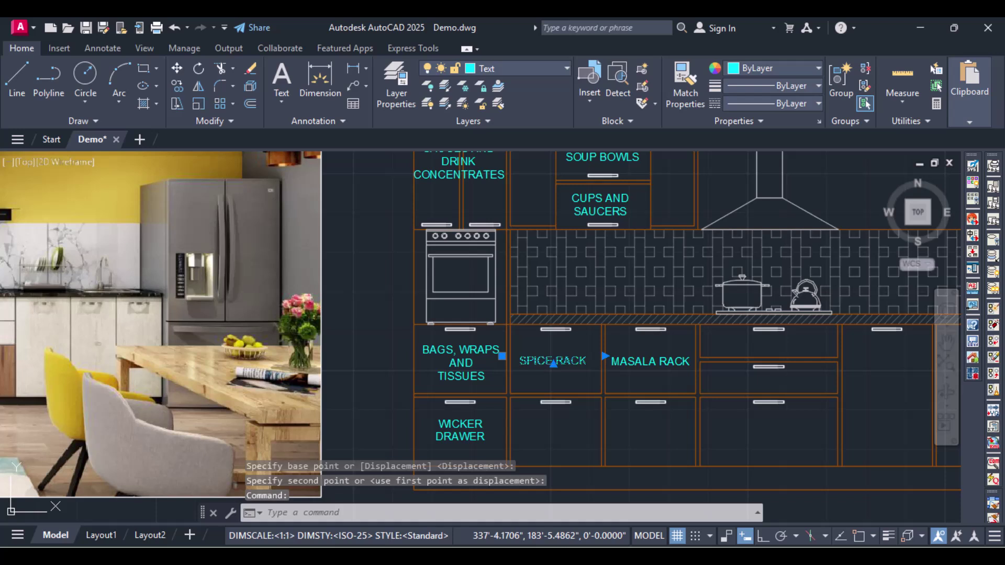
key("ctrl+c")
key("ctrl+v")
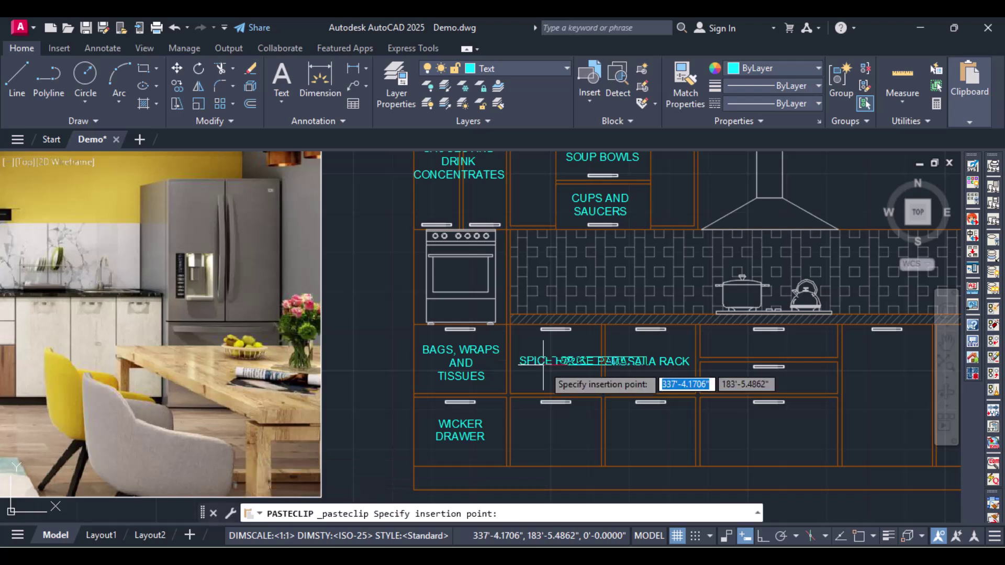
left_click(501, 433)
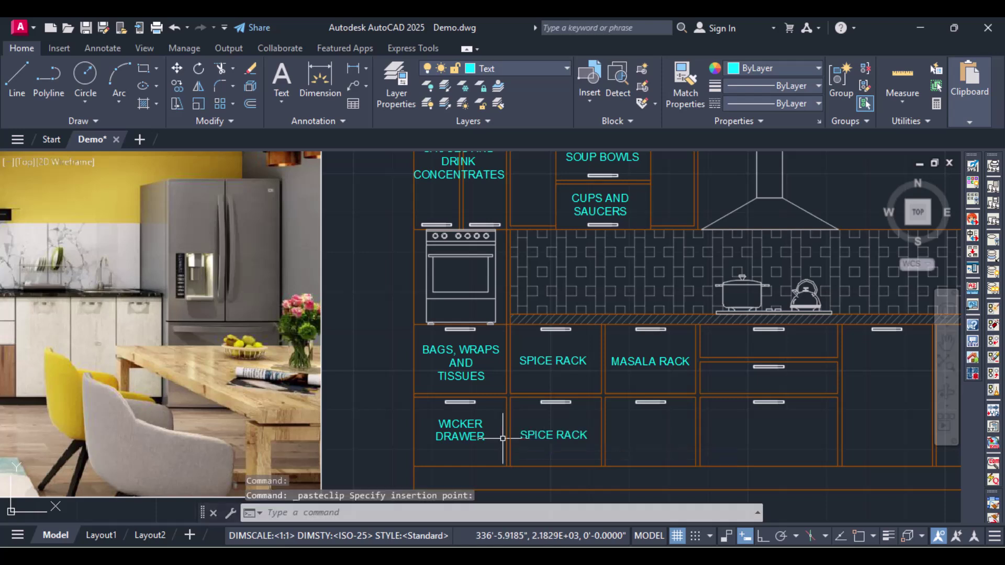
Change the lower copy of the SPICE RACK label to read POT RACK.
double_click(530, 436)
double_click(531, 437)
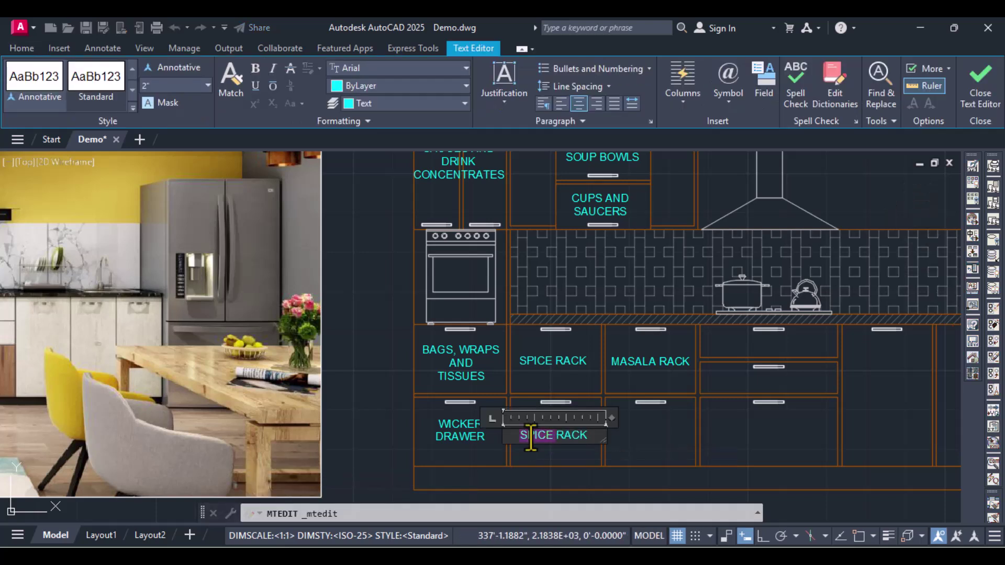
type("POT")
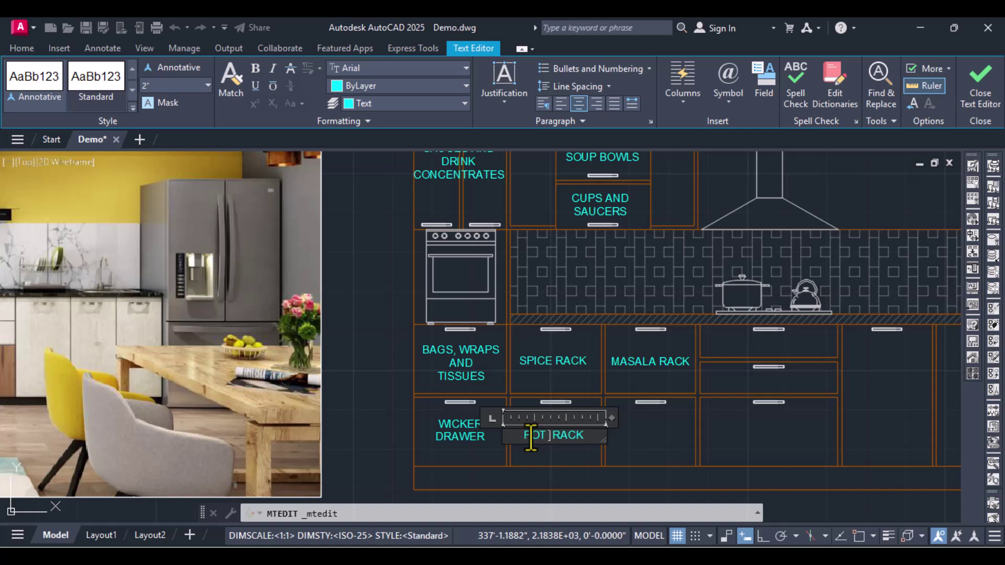
key("BackSpace")
left_click(636, 446)
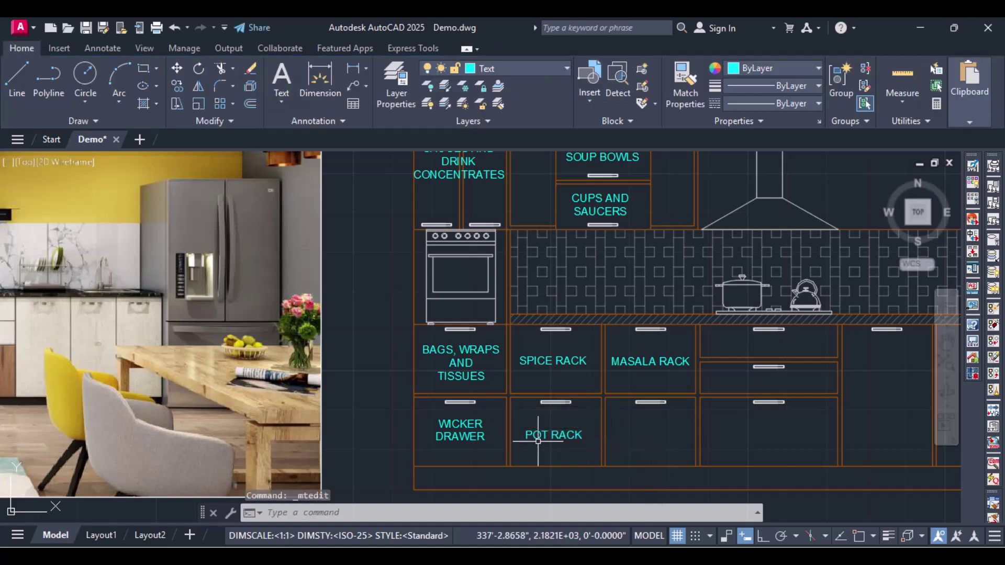
Paste a copy of the POT RACK label onto the drawer front to its right, below MASALA RACK.
left_click(531, 435)
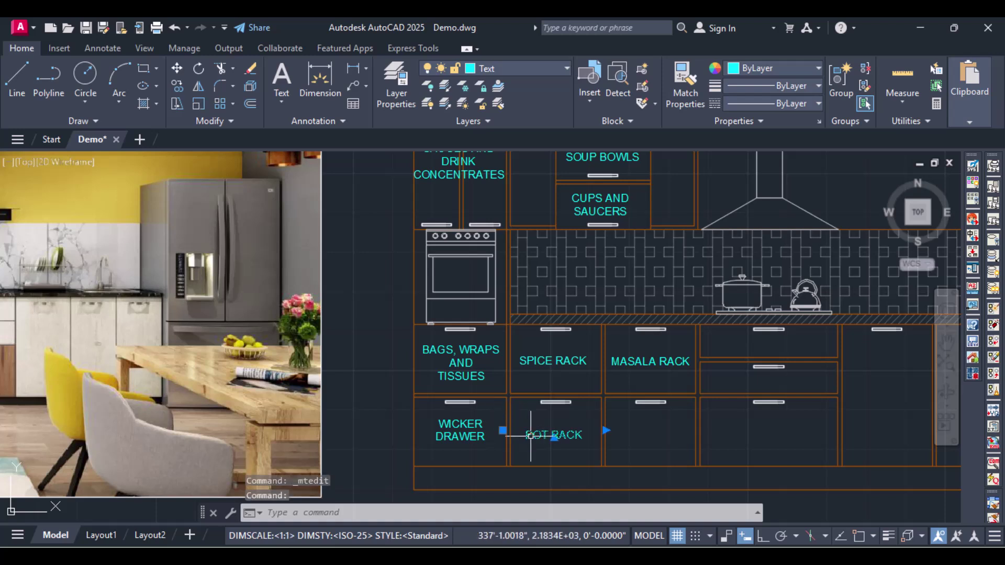
key("ctrl+c")
key("ctrl+v")
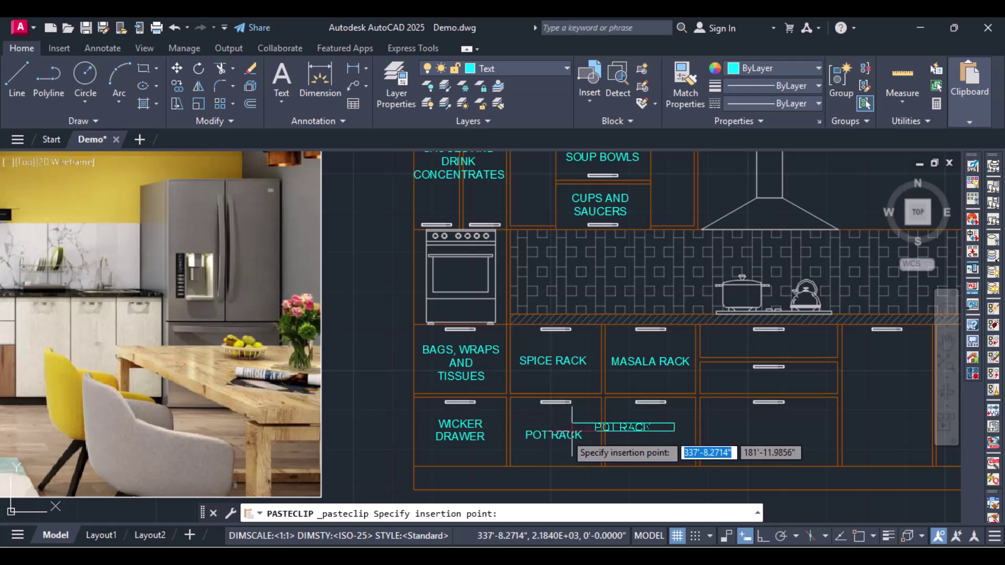
left_click(601, 437)
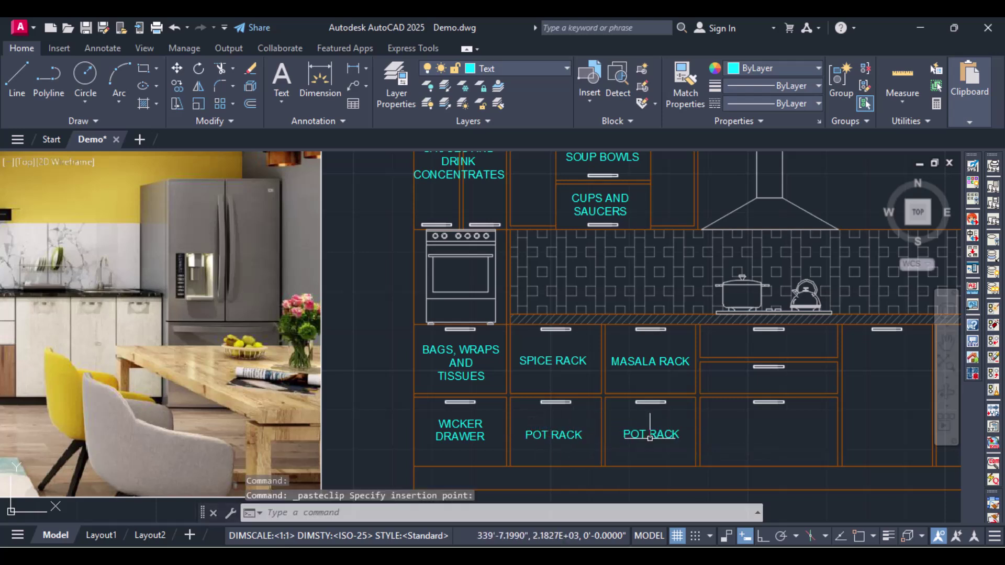
Change the copied POT RACK label below MASALA RACK to read PLATE RACK.
double_click(652, 434)
double_click(639, 434)
type("PLAT")
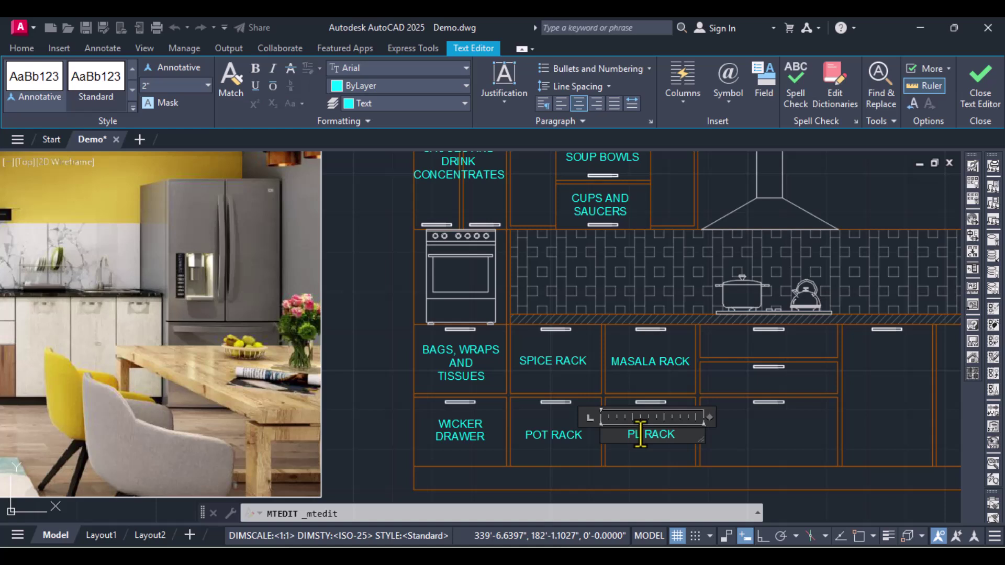
type("E")
left_click(712, 423)
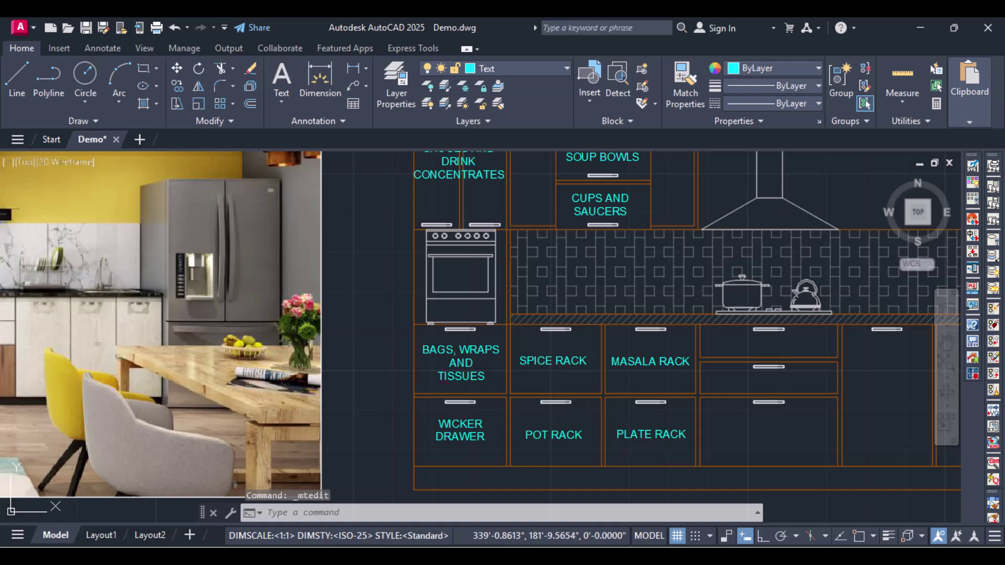
Paste a copy of the PLATE RACK label onto the wide bottom drawer front beneath the hob.
left_click(642, 434)
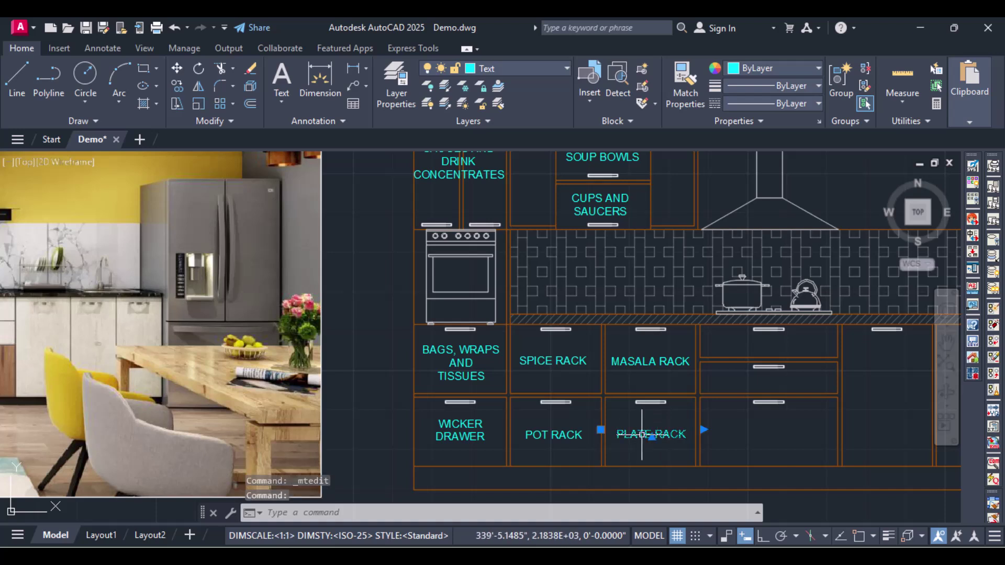
key("ctrl+c")
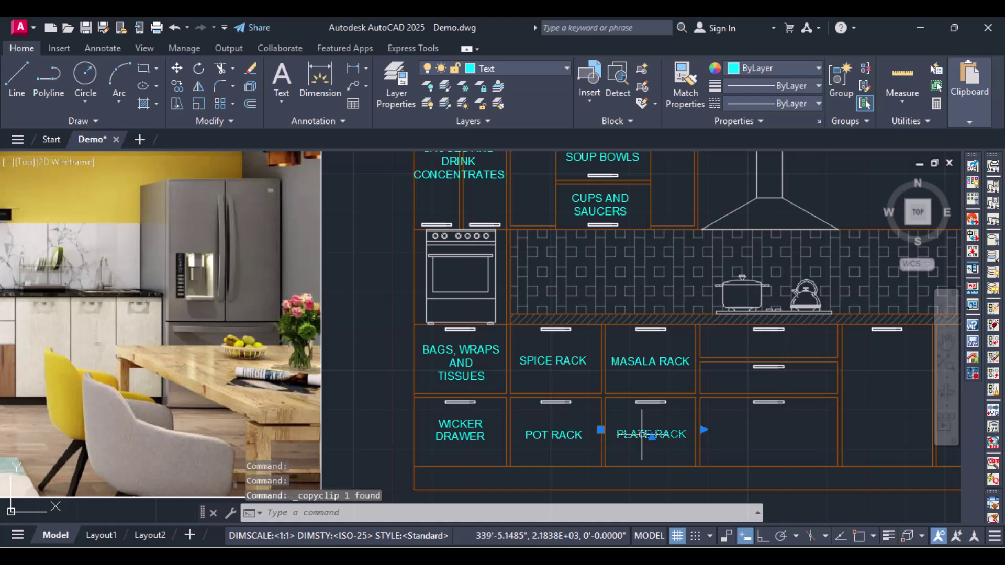
key("ctrl+v")
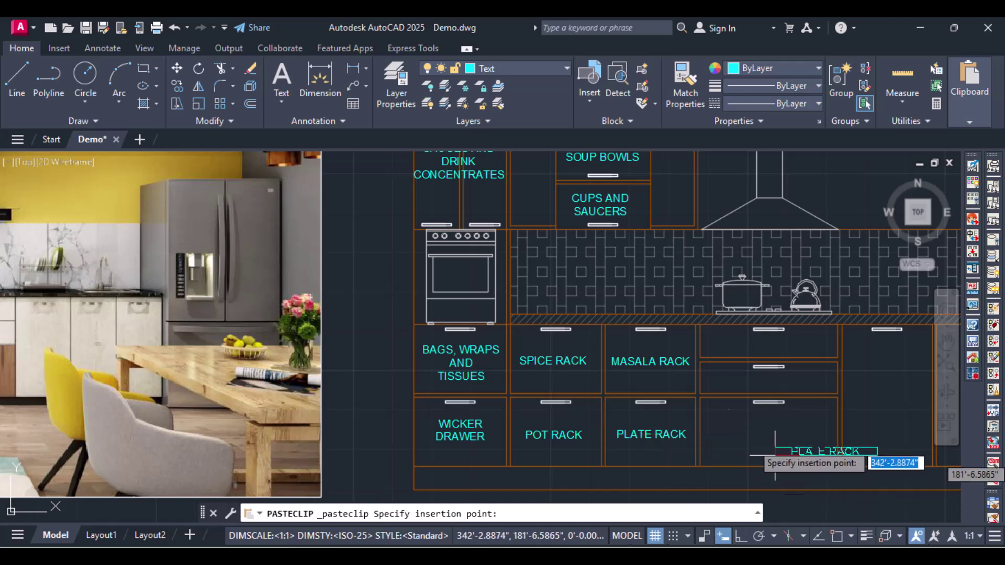
left_click(717, 434)
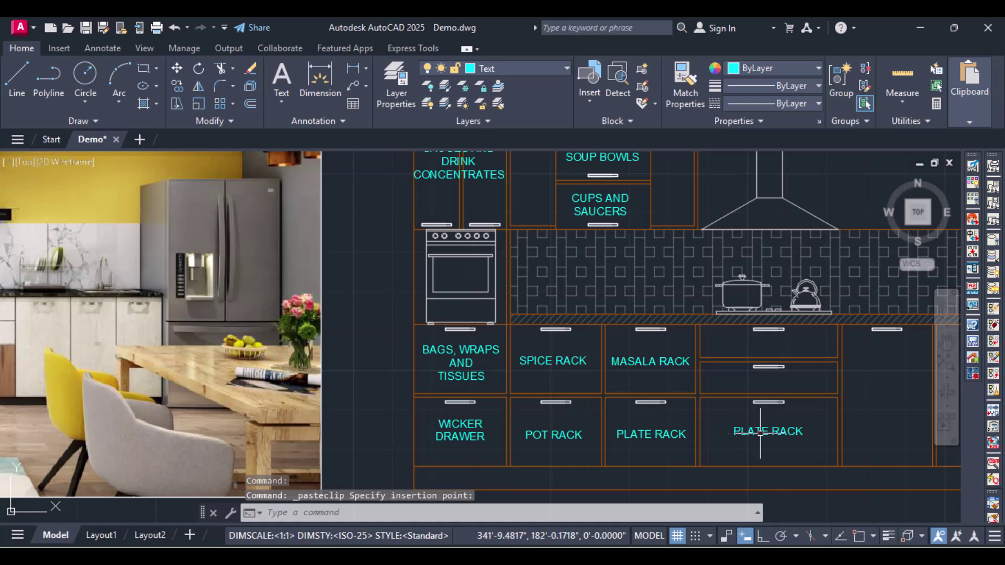
Replace the wording of the copied PLATE RACK label on the wide bottom drawer with PAN DRAWER.
left_click(757, 433)
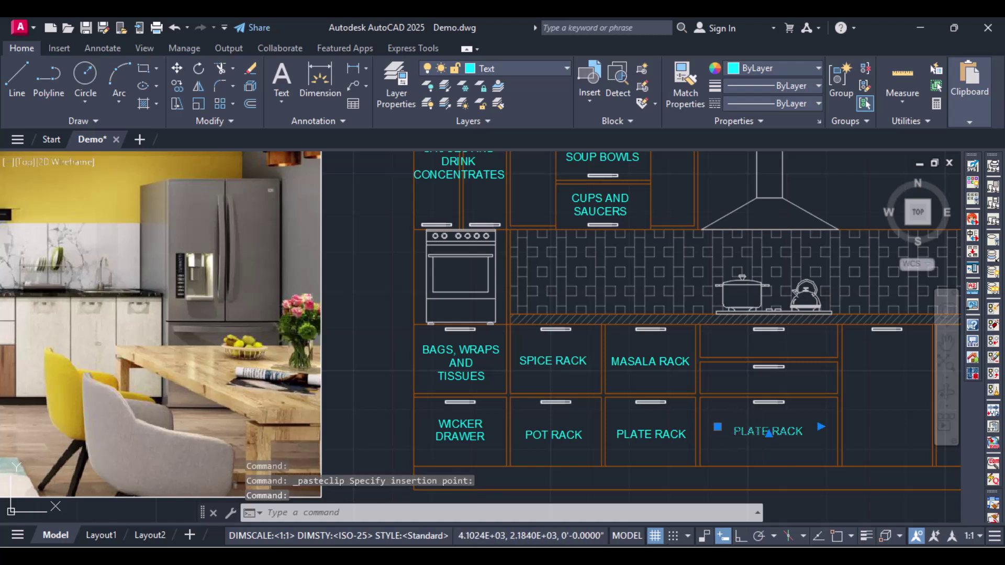
double_click(767, 431)
key("ctrl+a")
type("PAN DRAWER")
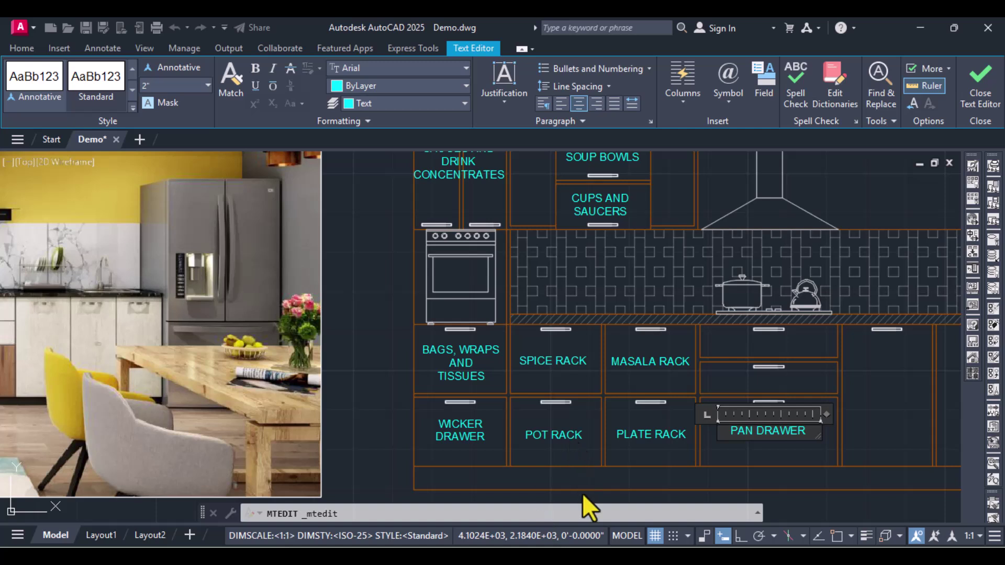
left_click(623, 483)
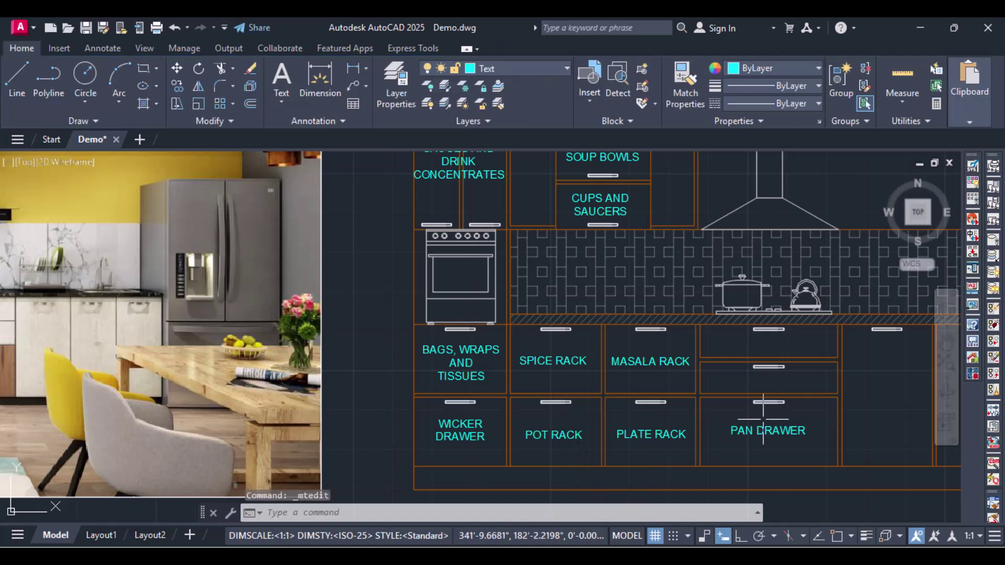
Paste a copy of the MASALA RACK label onto the top drawer front beneath the hob.
left_click(668, 361)
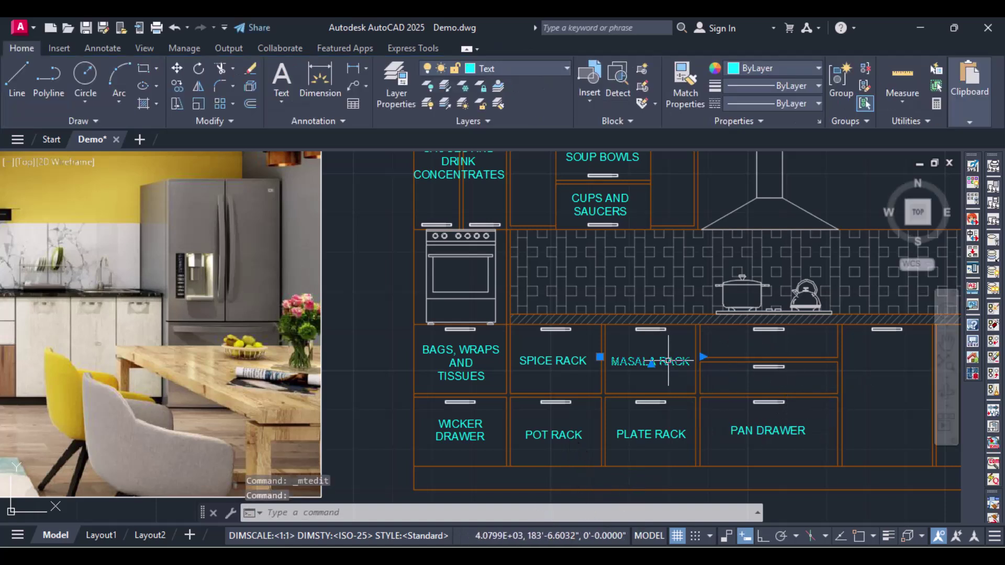
key("ctrl+c")
key("ctrl+v")
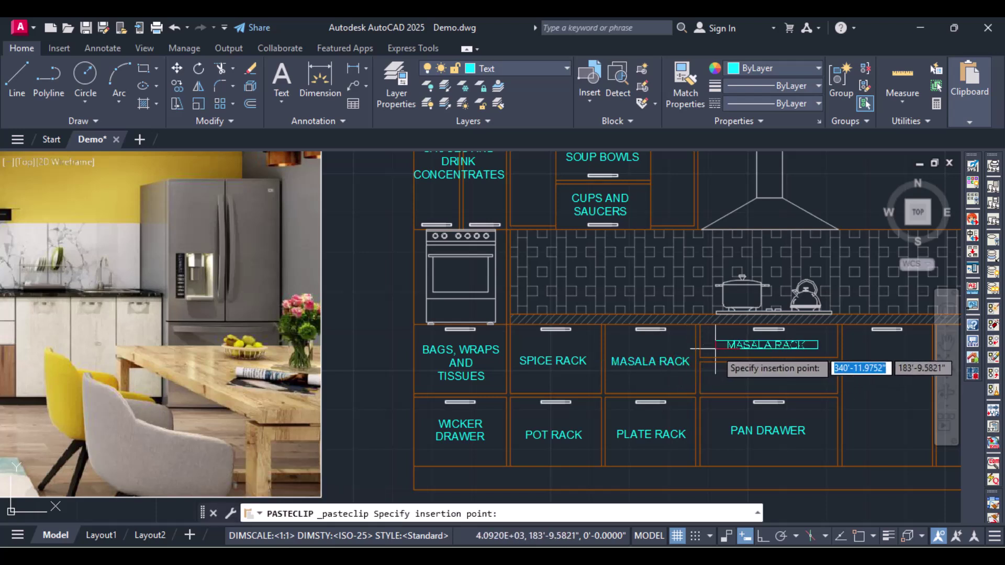
left_click(751, 348)
Replace the wording of the copied MASALA RACK label on the top hob drawer with CUTLERY.
left_click(752, 346)
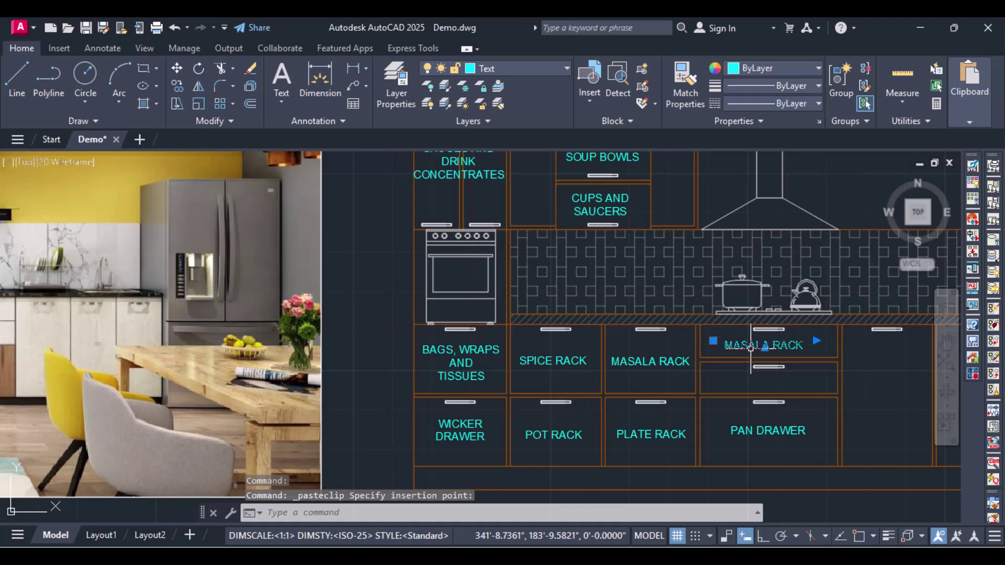
double_click(751, 346)
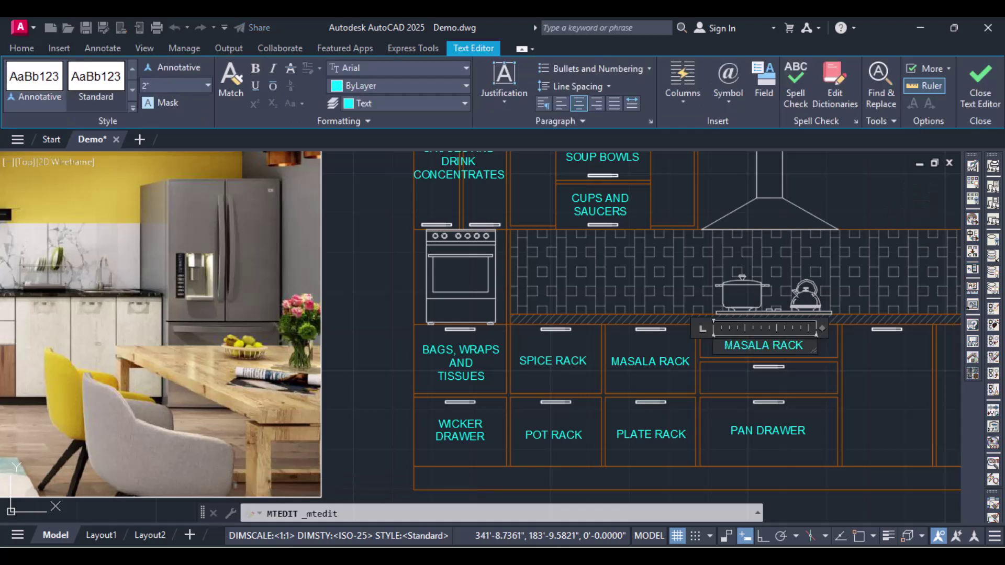
key("ctrl+a")
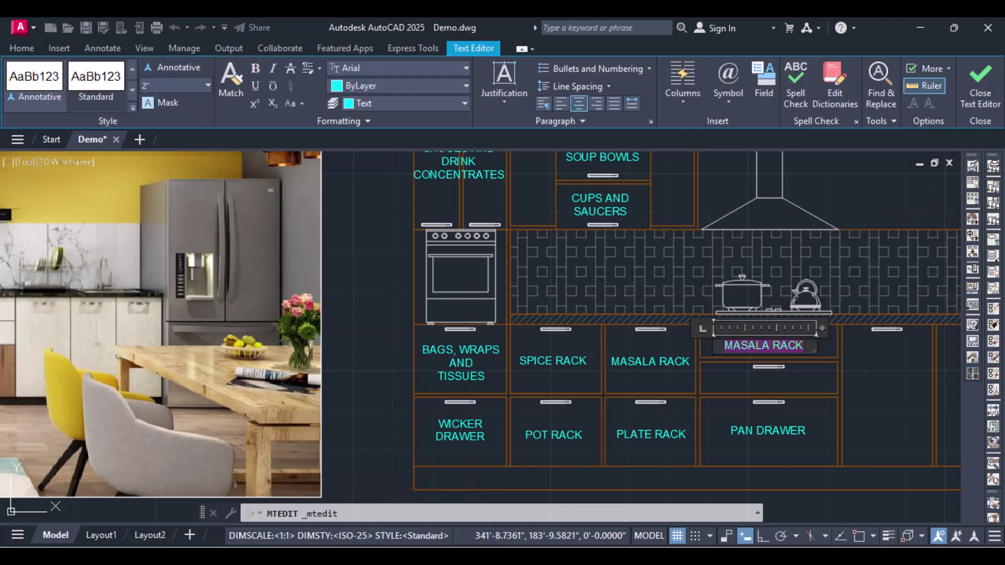
type("CUTLERY")
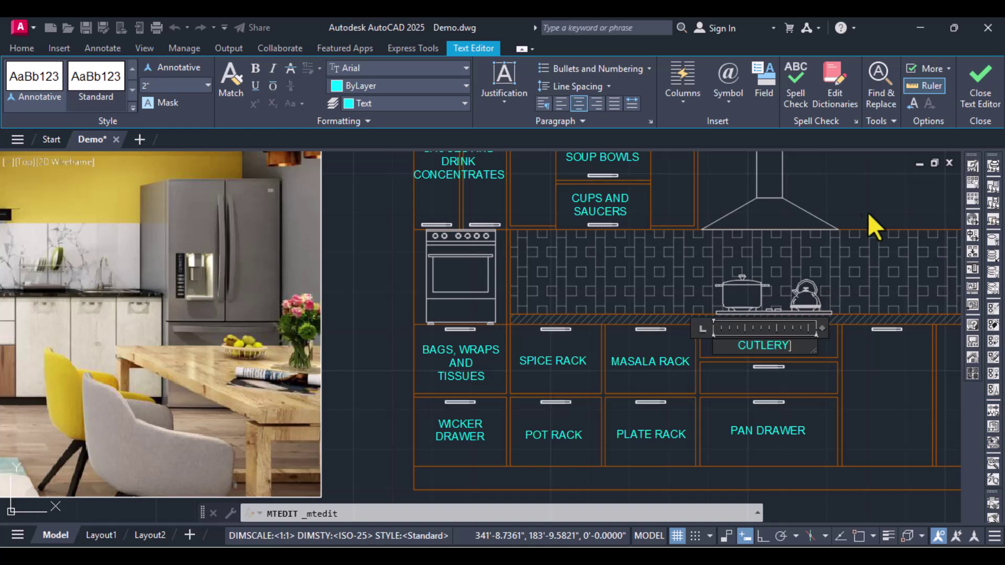
left_click(850, 211)
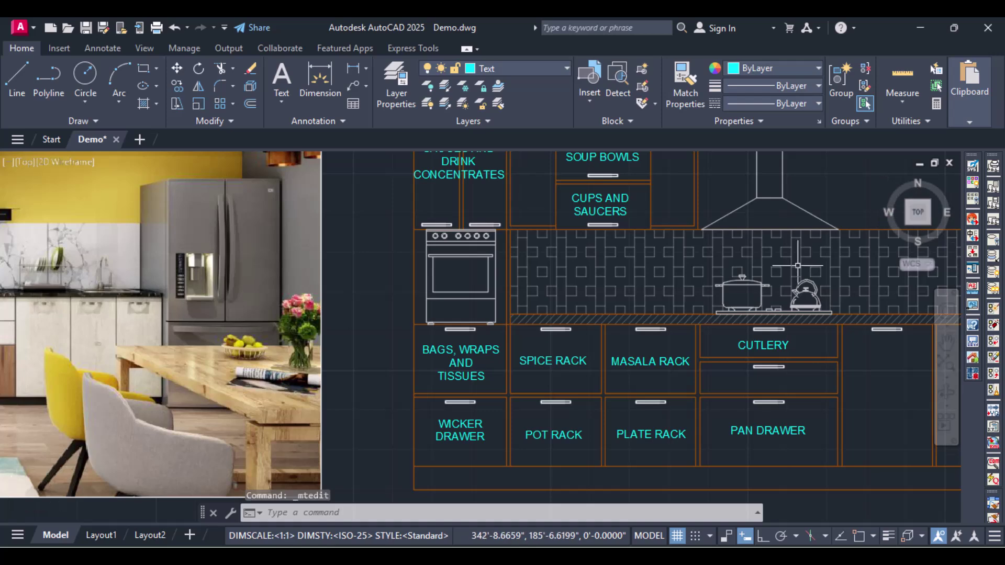
Paste a copy of the CUTLERY label onto the middle drawer front directly below it.
scroll(798, 266, "down", 4)
middle_click_drag(796, 262, 625, 375)
scroll(628, 396, "up", 2)
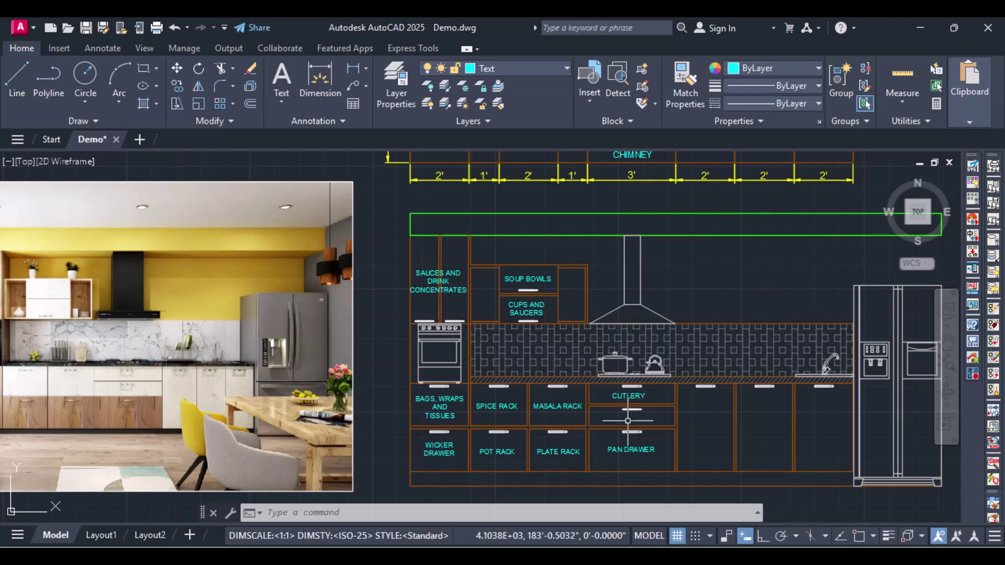
scroll(627, 421, "up", 2)
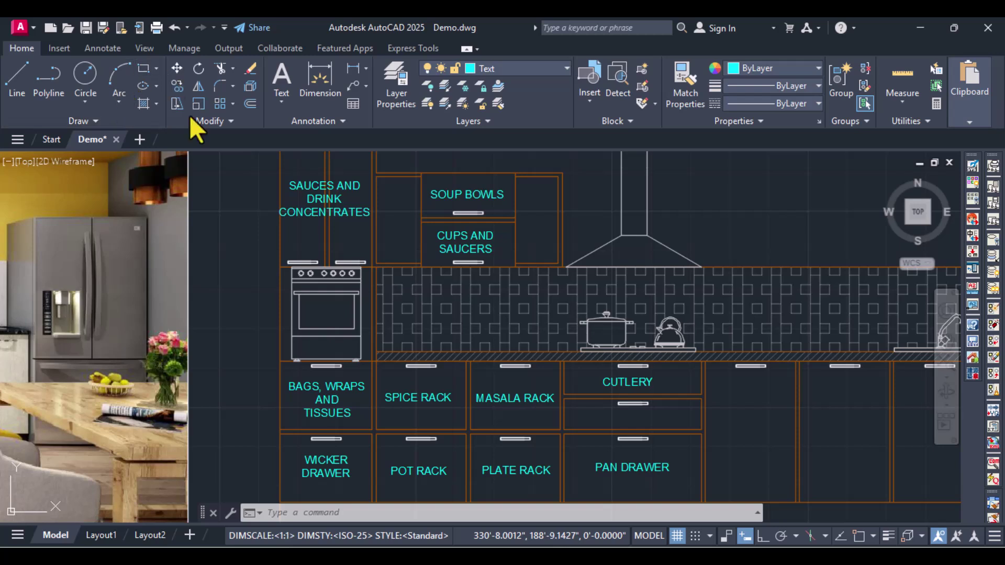
left_click(609, 384)
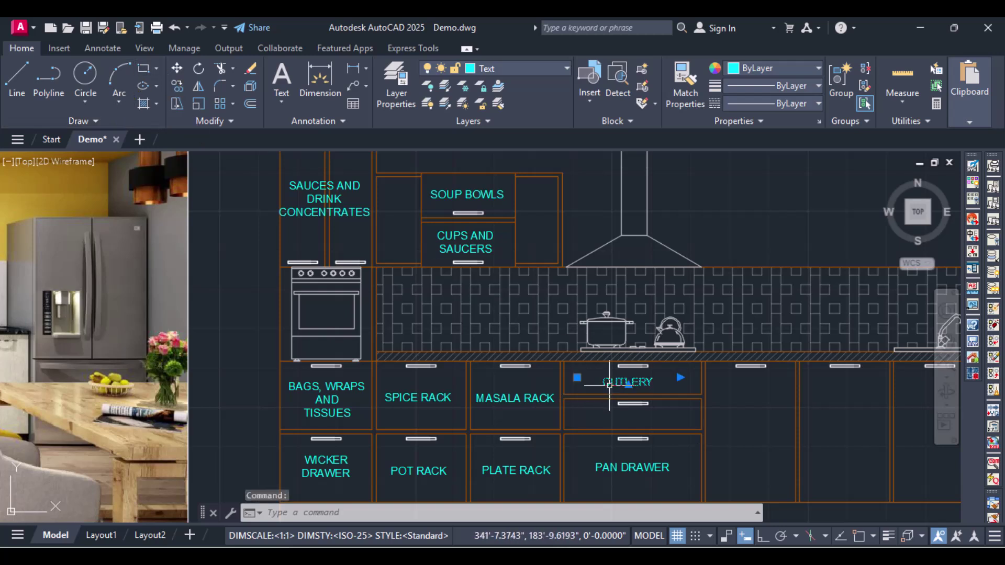
key("ctrl+c")
key("ctrl+v")
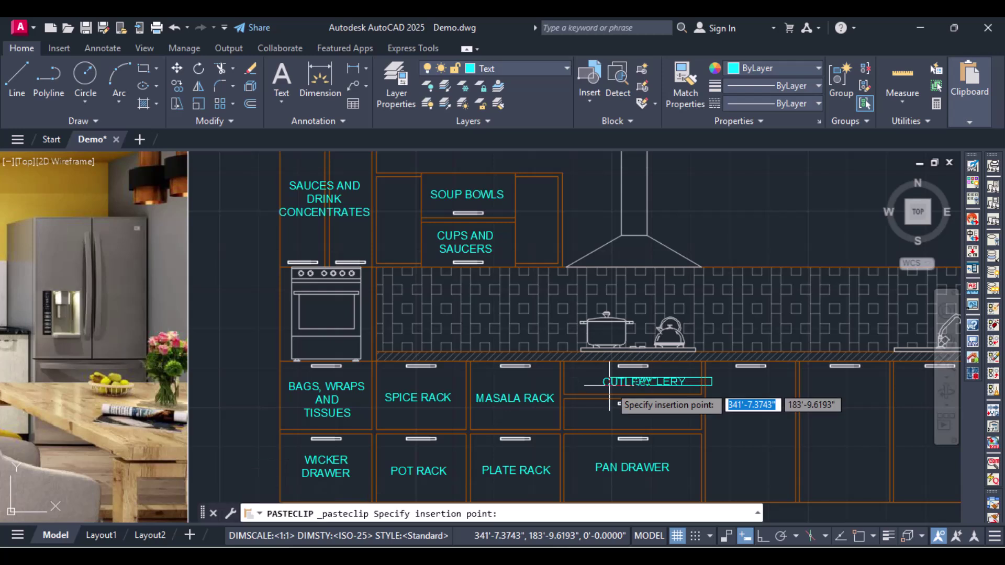
left_click(576, 422)
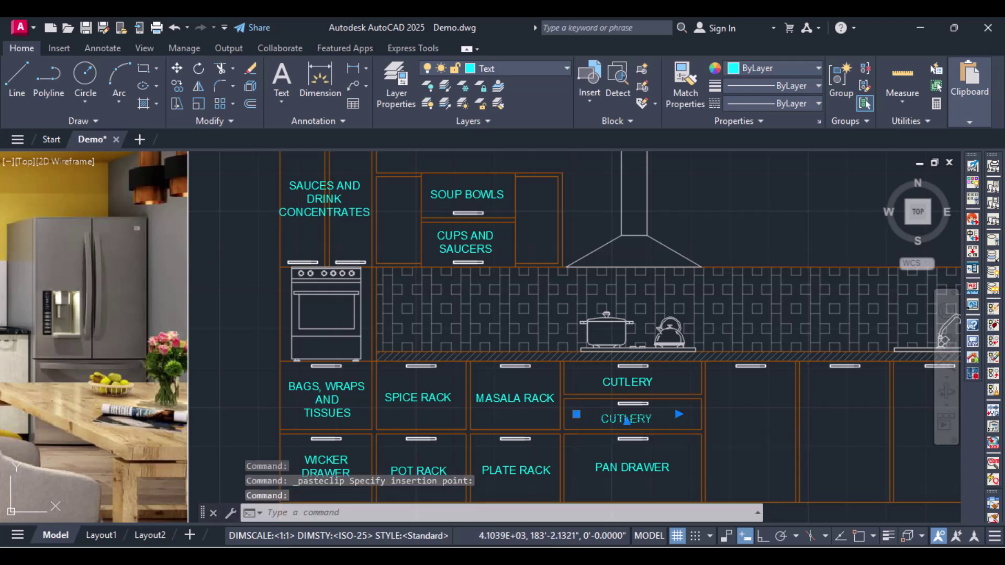
Replace the wording of the copied CUTLERY label on the middle drawer with KNIVES DRAWER.
double_click(627, 420)
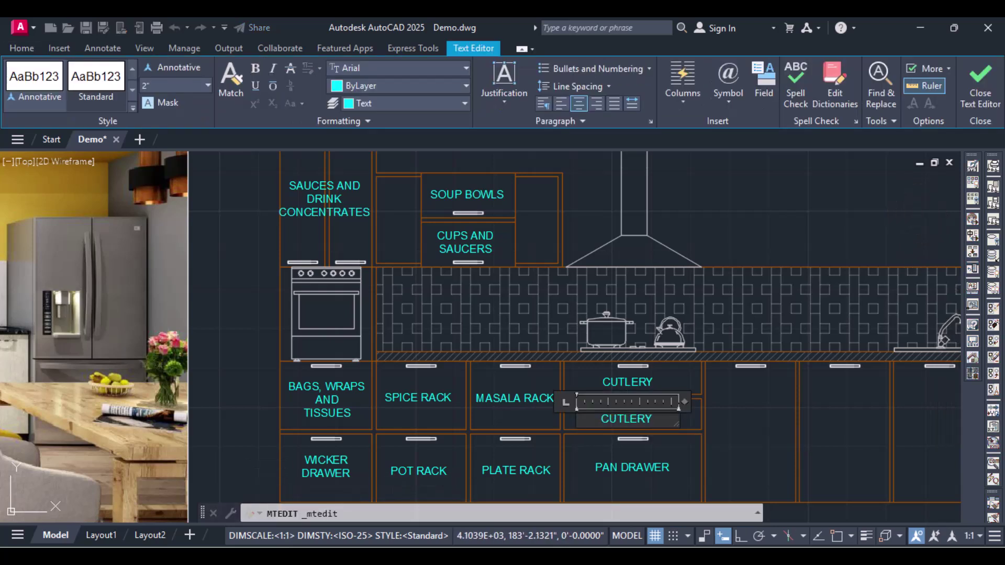
key("ctrl+a")
type("KNIVES DRAWE")
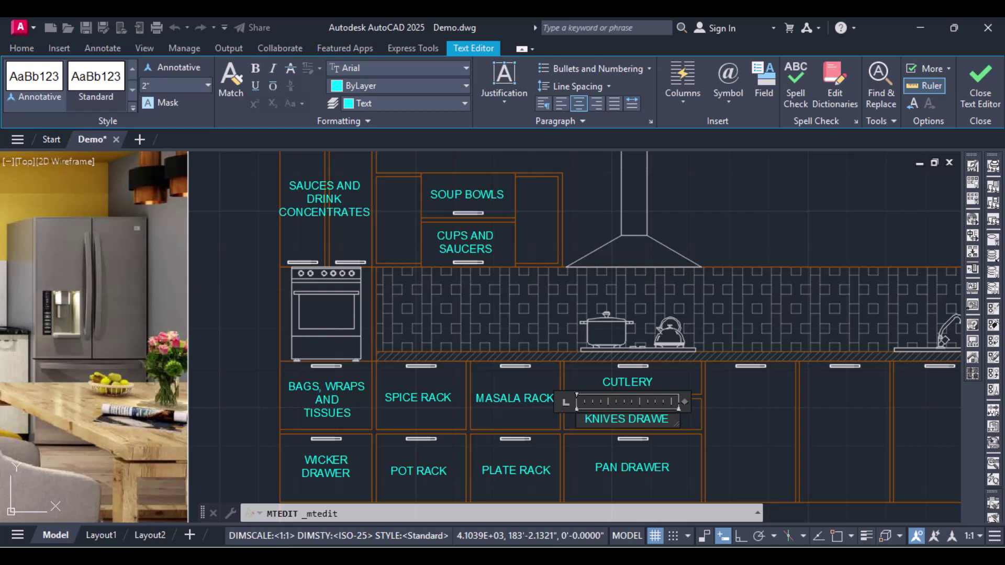
type("R")
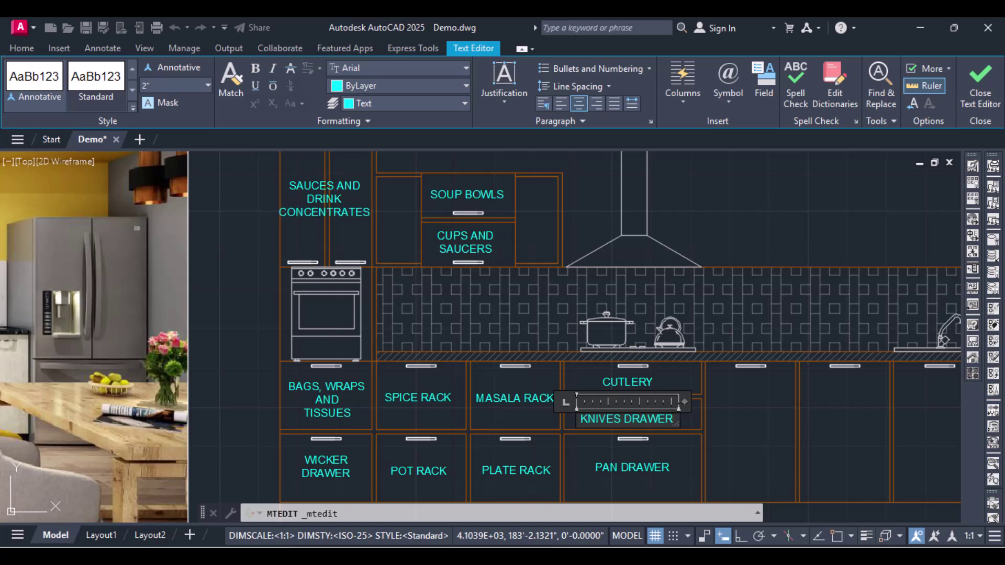
left_click(728, 436)
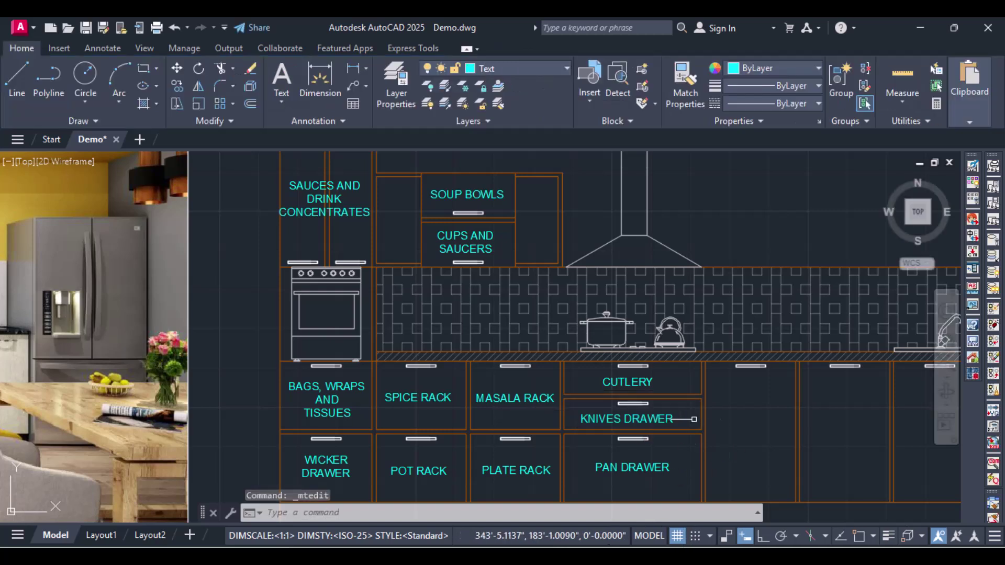
Move the KNIVES DRAWER label slightly so it sits centred on the middle drawer front beneath the hob.
type("MOVE")
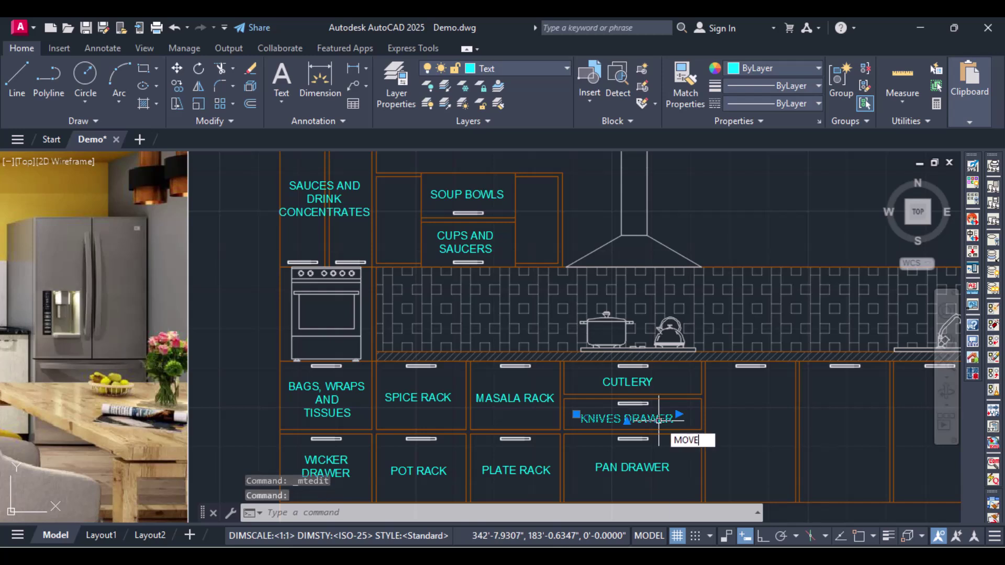
key("Return")
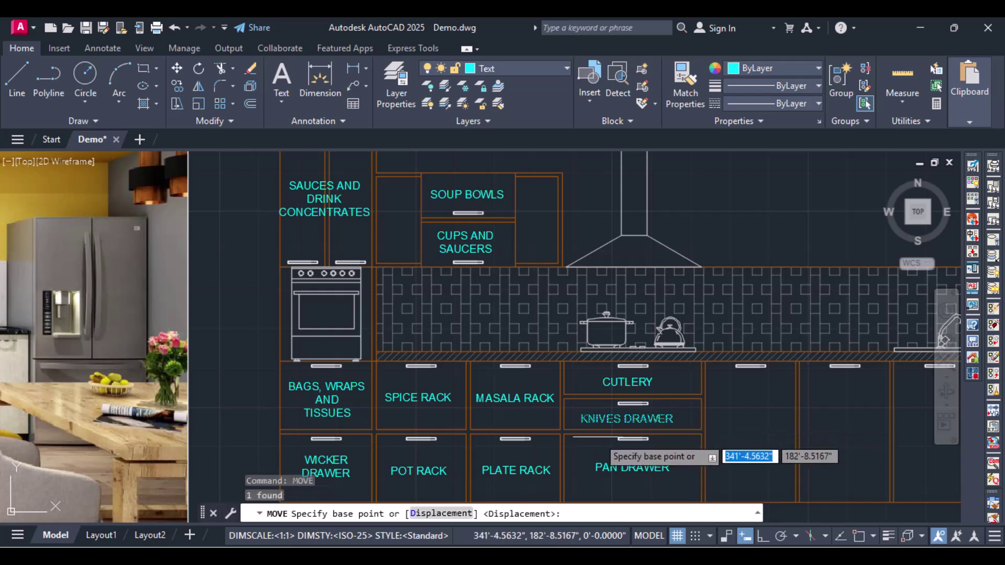
left_click(633, 418)
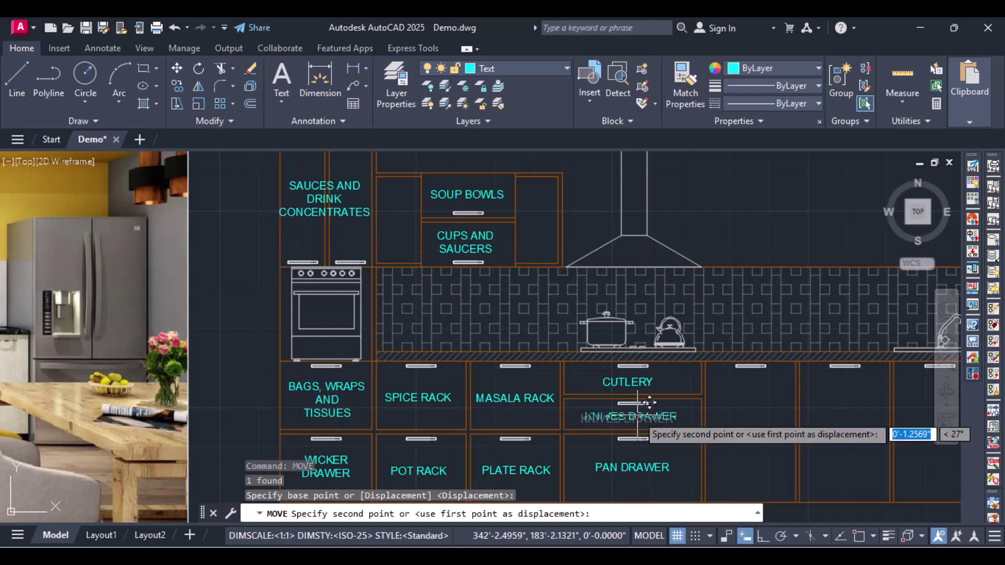
left_click(633, 416)
Change the DRAWER line in the plan's hob unit text to KIVES UNIT, between CUTLERY UNIT and PAN DRAWER.
mouse_move(638, 218)
middle_mouse_down()
mouse_move(622, 362)
mouse_move(628, 465)
middle_mouse_up()
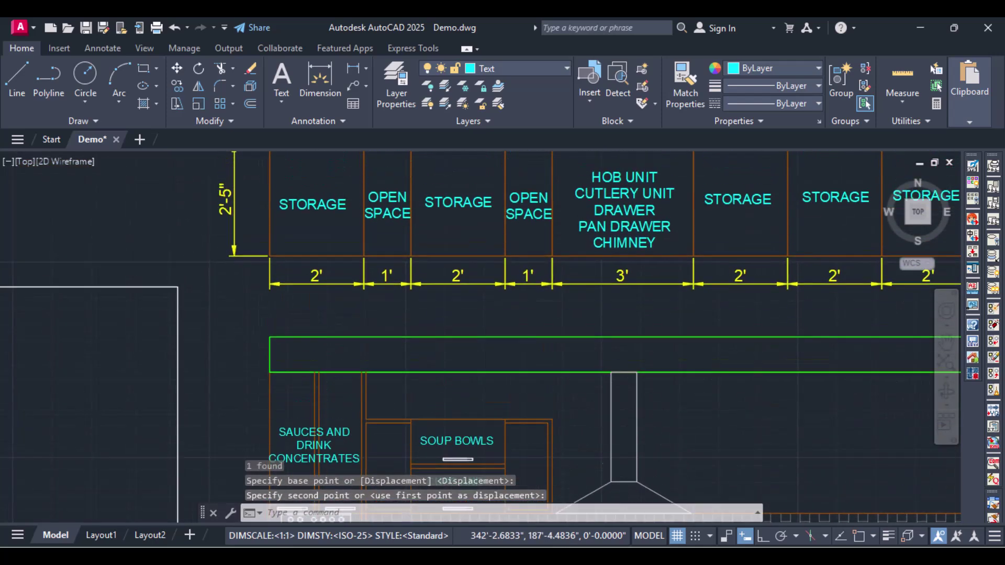
left_click(639, 213)
double_click(639, 212)
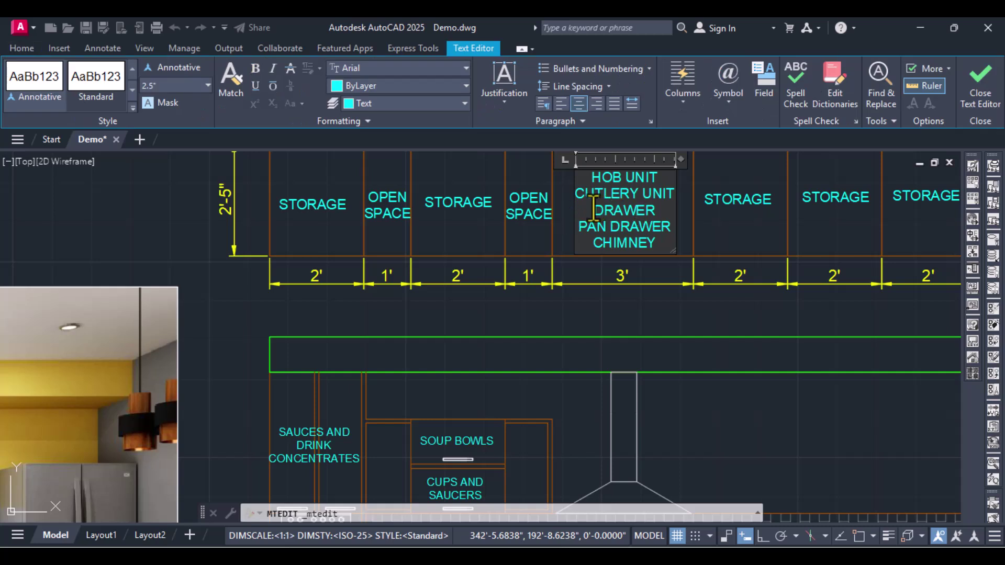
type("KIVES")
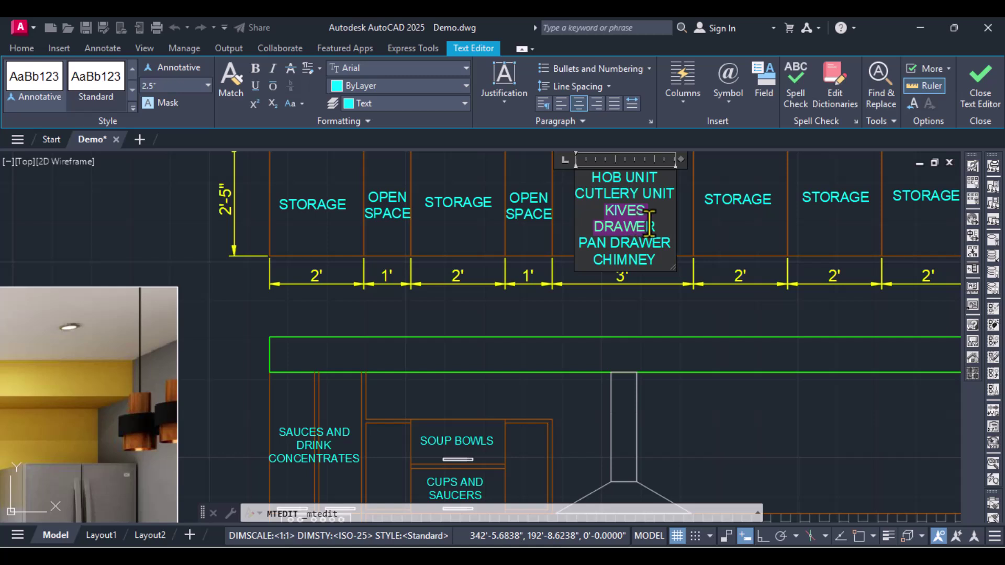
key("BackSpace")
key("BackSpace")
key("BackSpace")
key("BackSpace")
key("BackSpace")
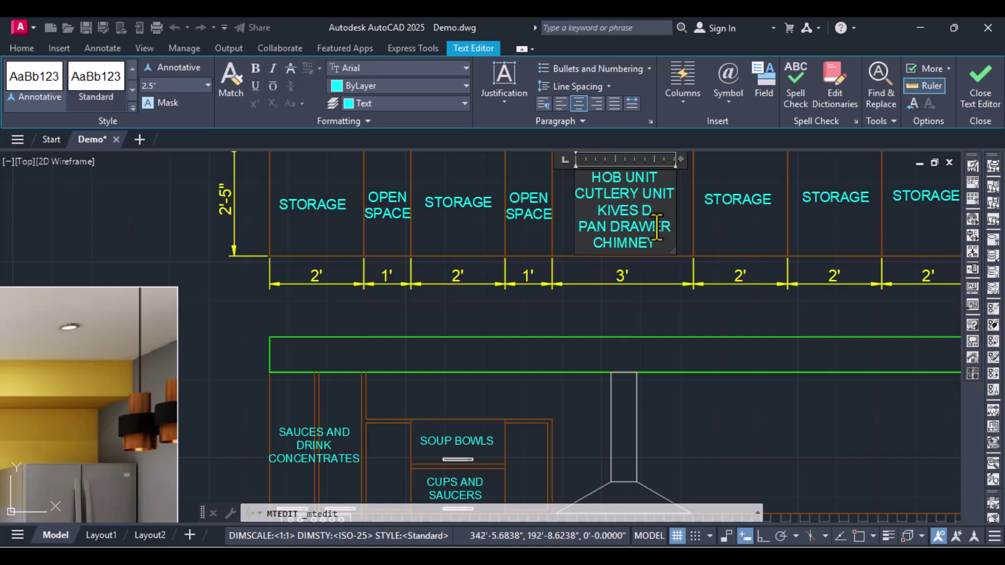
key("BackSpace")
type("UNIT")
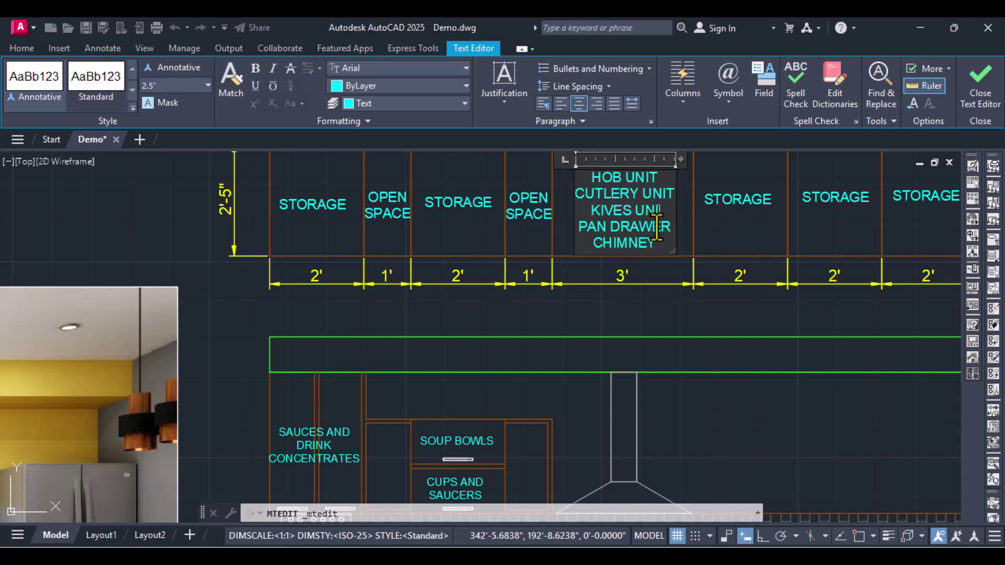
left_click(701, 387)
Paste a copy of the KNIVES DRAWER label onto the tall base cabinet immediately beside the hob drawers.
scroll(701, 387, "down", 4)
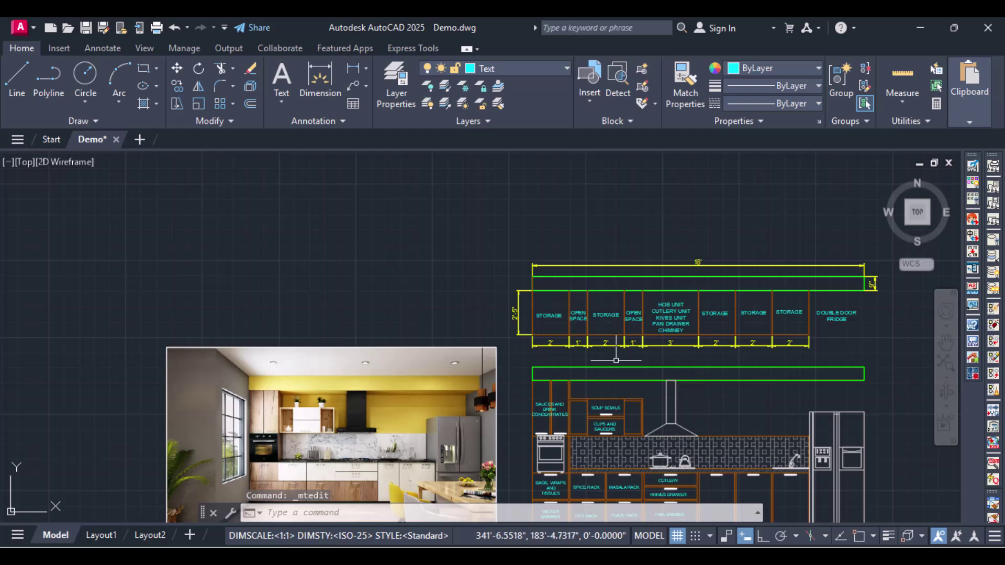
mouse_move(691, 468)
middle_mouse_down()
mouse_move(694, 479)
mouse_move(691, 346)
middle_mouse_up()
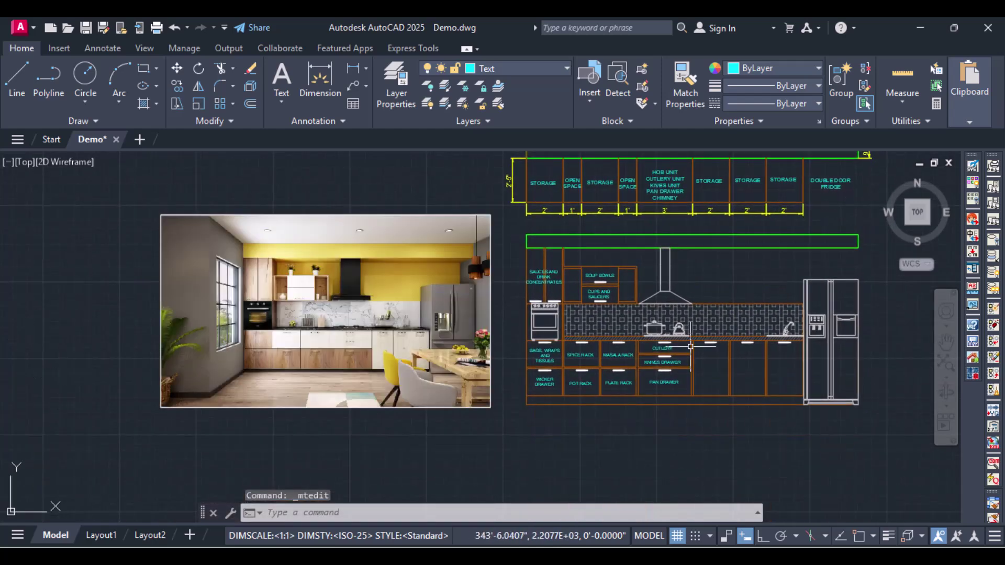
scroll(699, 367, "up", 4)
left_click(602, 343)
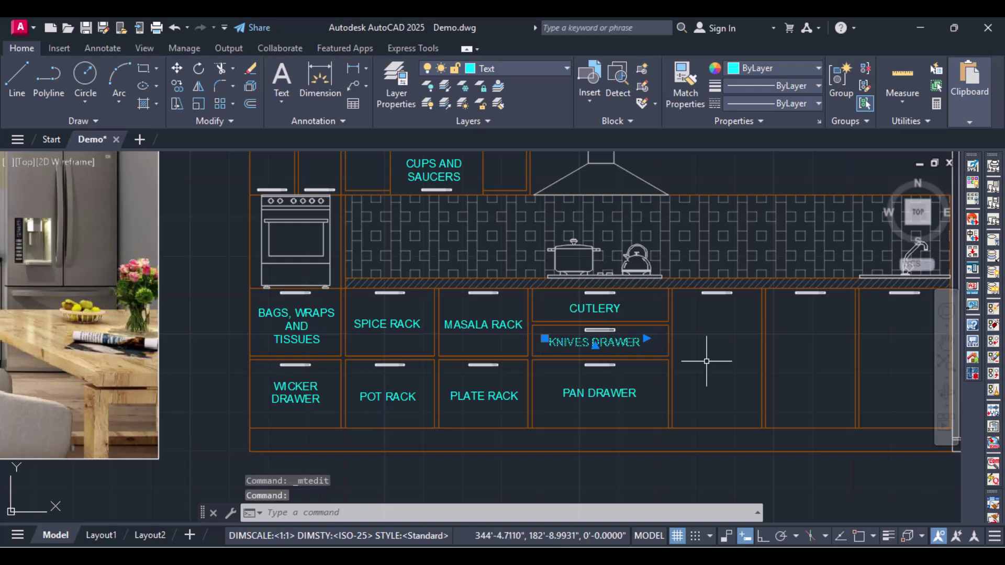
key("ctrl+c")
key("ctrl+v")
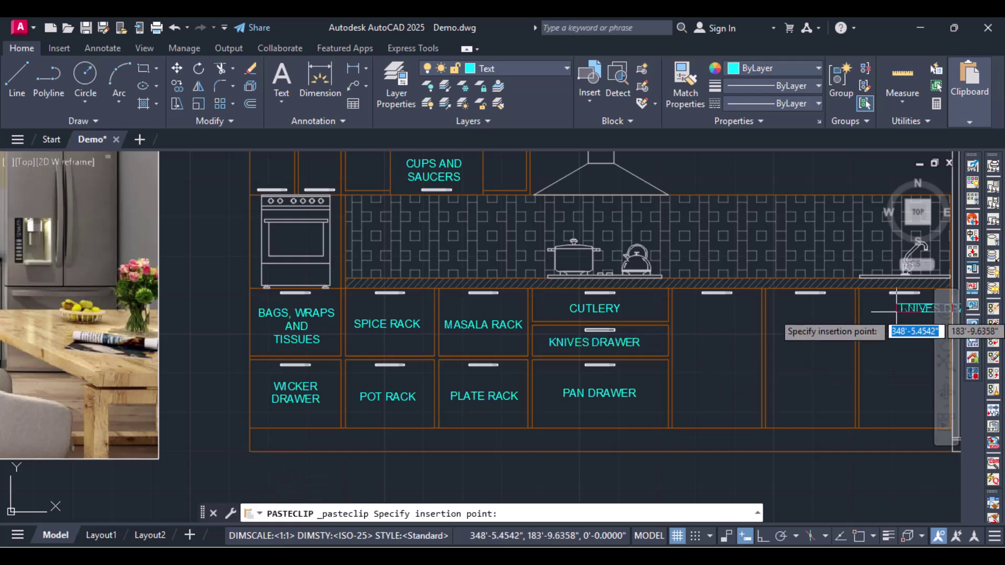
left_click(665, 347)
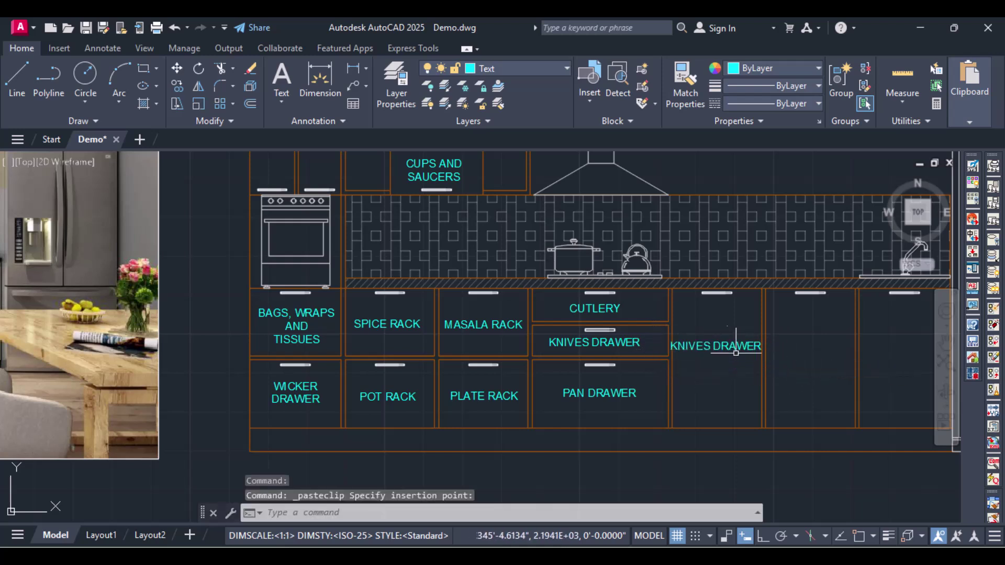
Replace the wording of the copied KNIVES DRAWER label on the tall base cabinet with STORAGE.
left_click(717, 348)
double_click(717, 347)
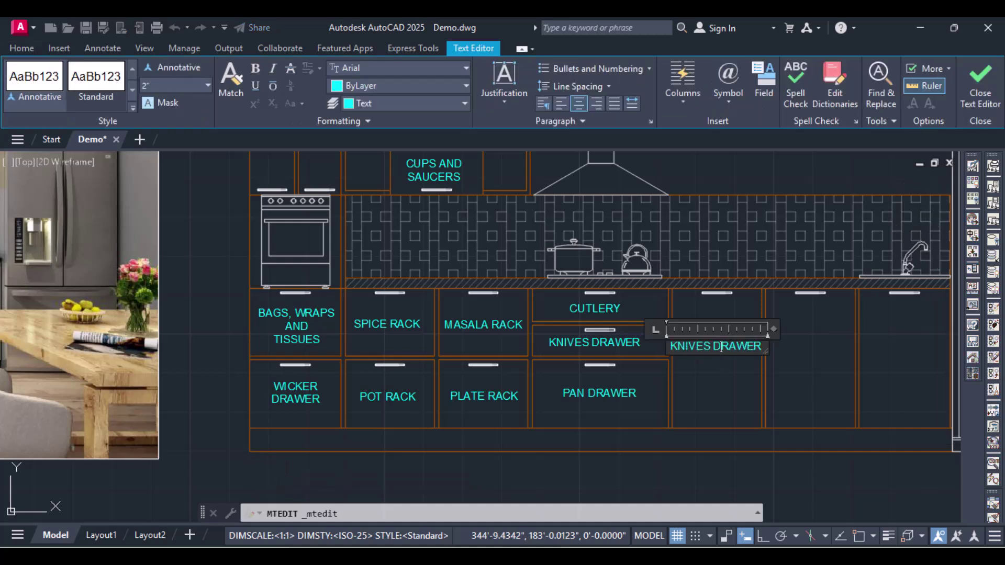
type("S")
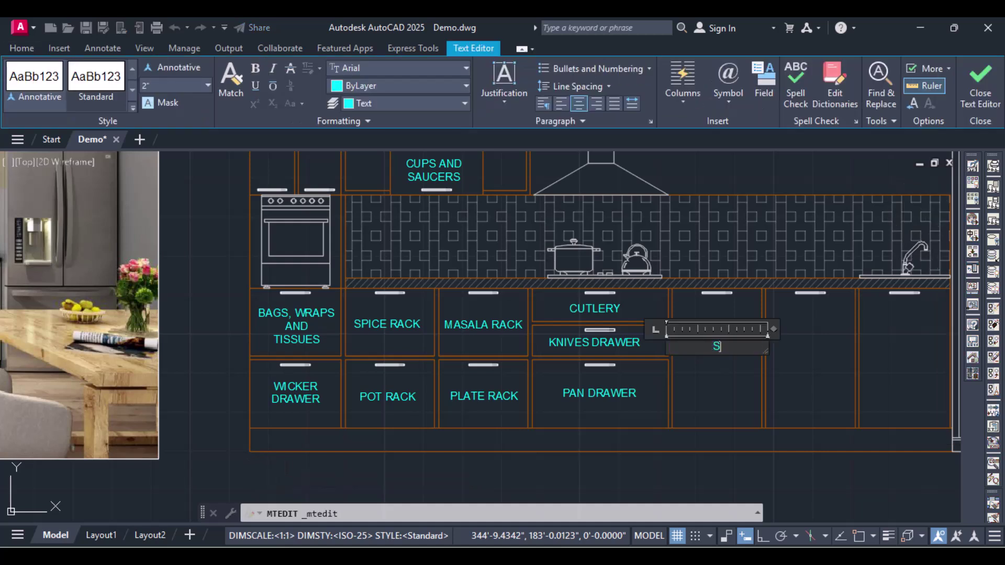
type("TORAGE")
left_click(751, 475)
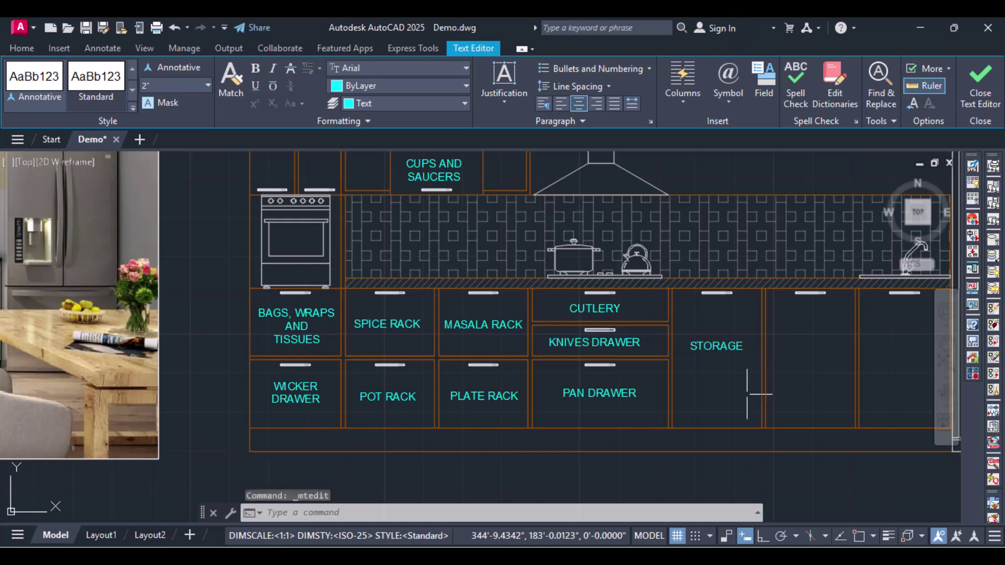
Paste copies of the STORAGE label onto the two remaining tall base cabinets towards the fridge.
left_click(728, 350)
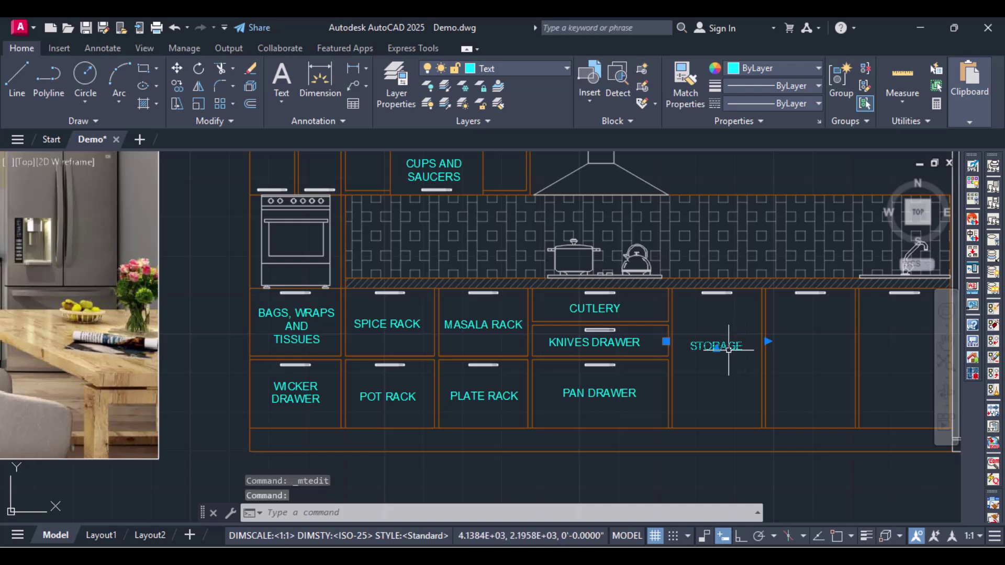
key("ctrl+c")
key("ctrl+v")
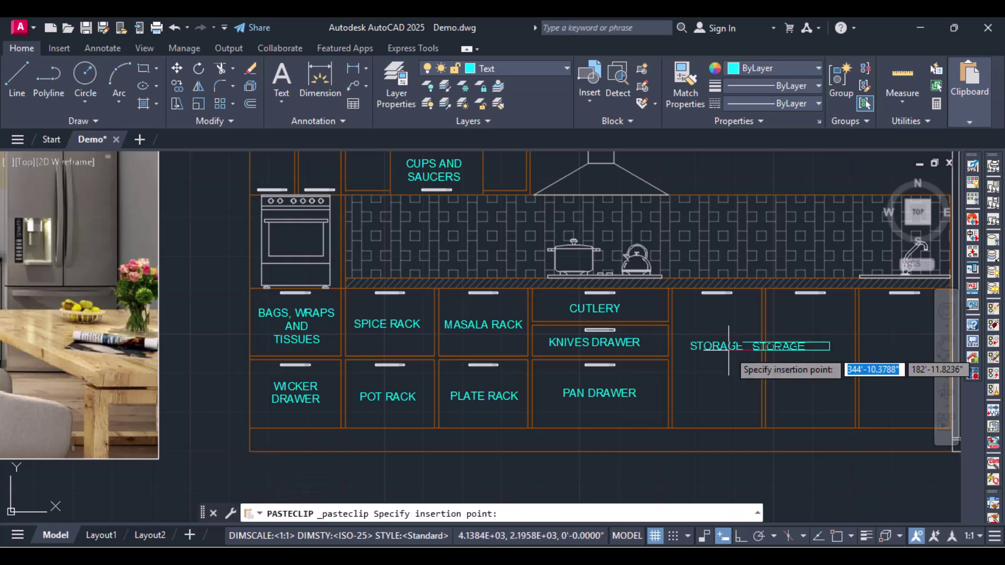
left_click(759, 352)
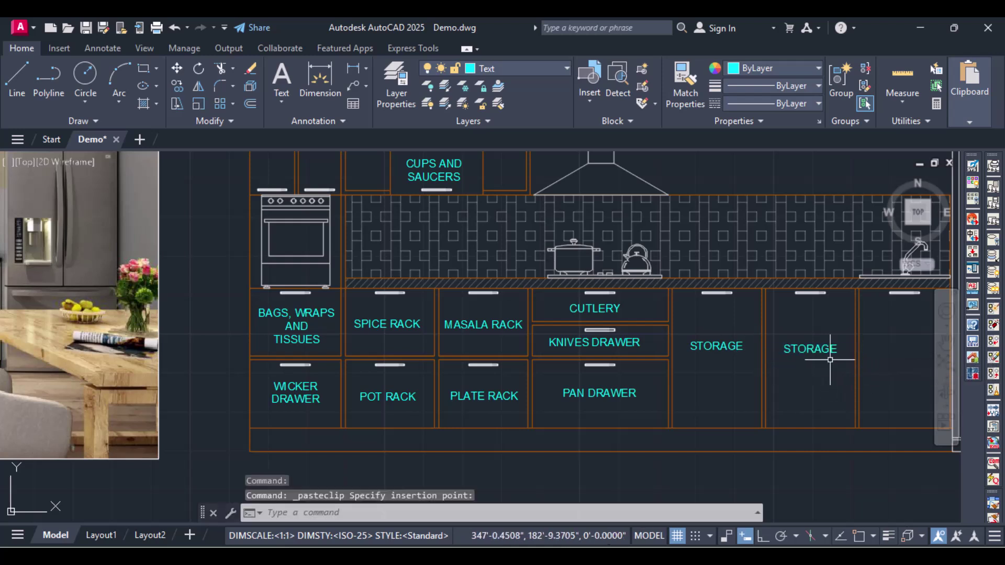
key("ctrl+v")
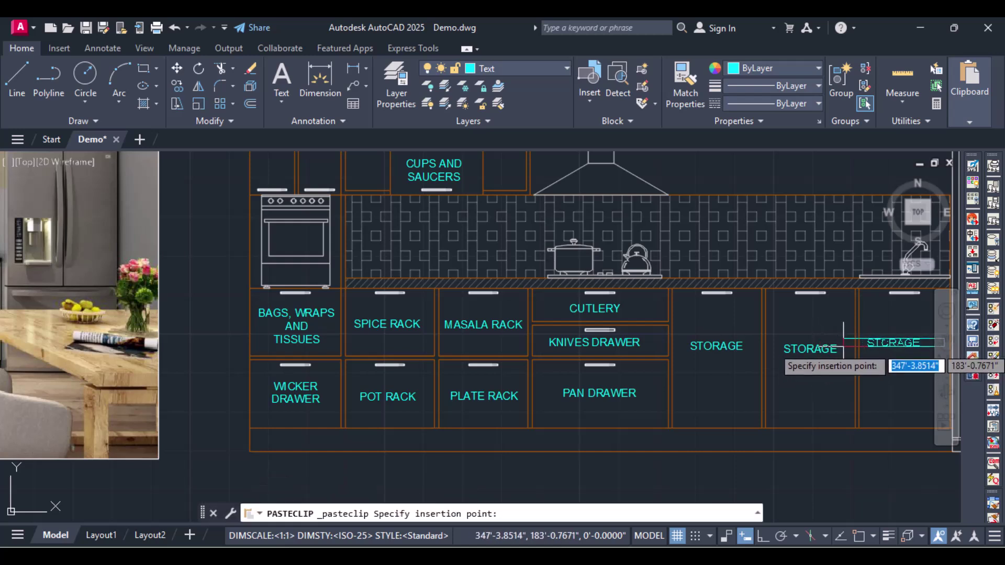
left_click(843, 346)
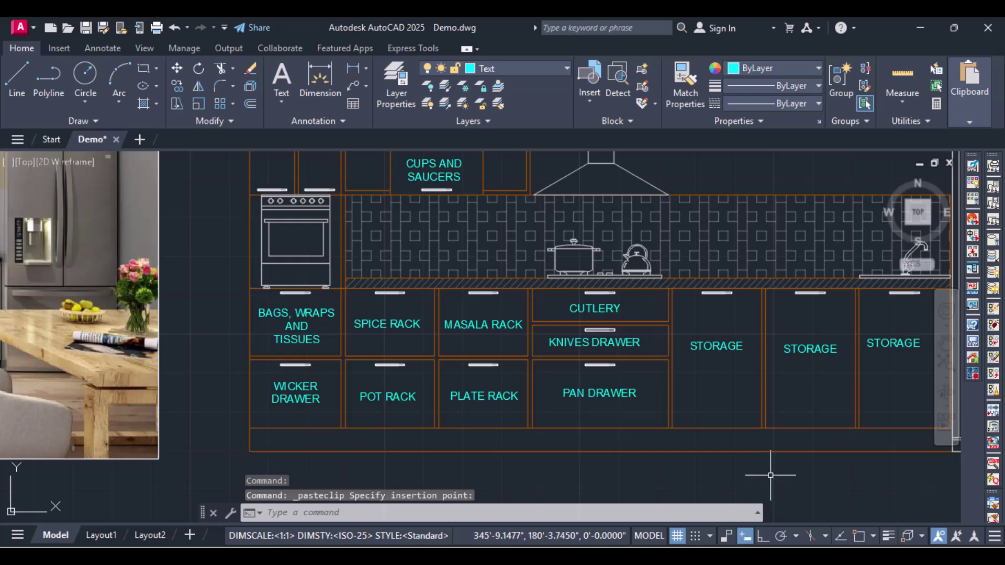
Move the STORAGE label on the middle tall base cabinet up to line up with the first STORAGE label.
middle_click(770, 475)
middle_click(770, 475)
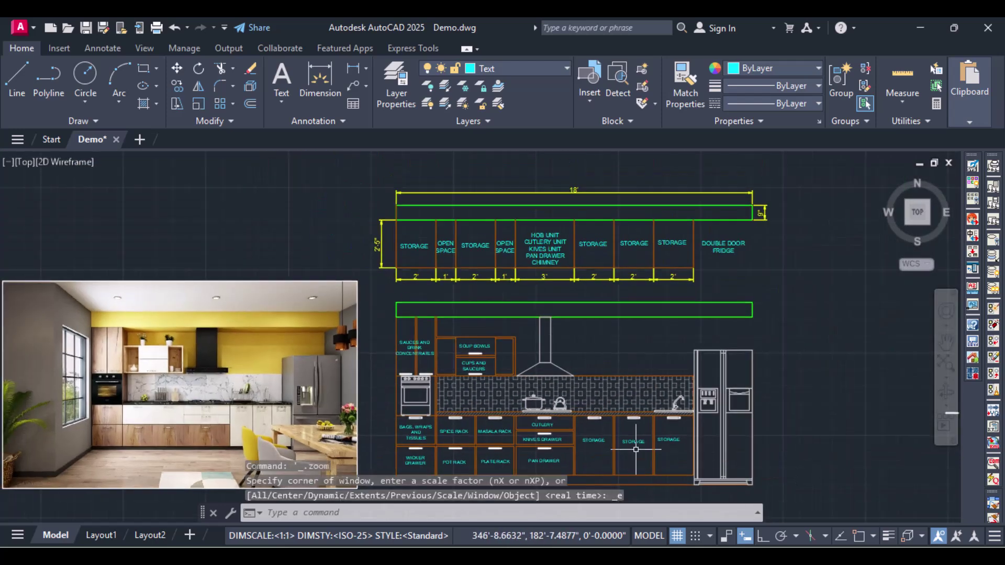
scroll(635, 449, "up", 8)
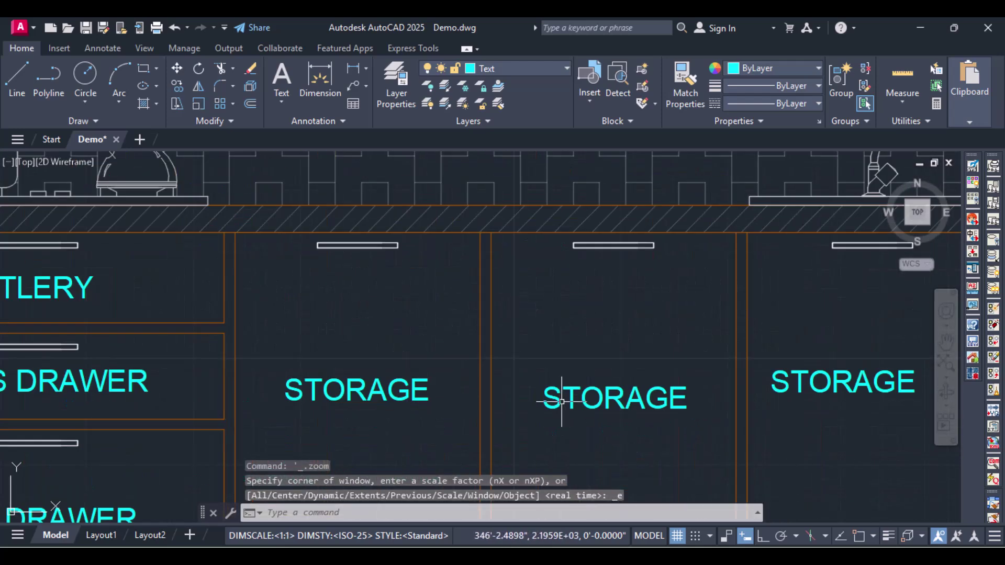
left_click(560, 400)
type("mo")
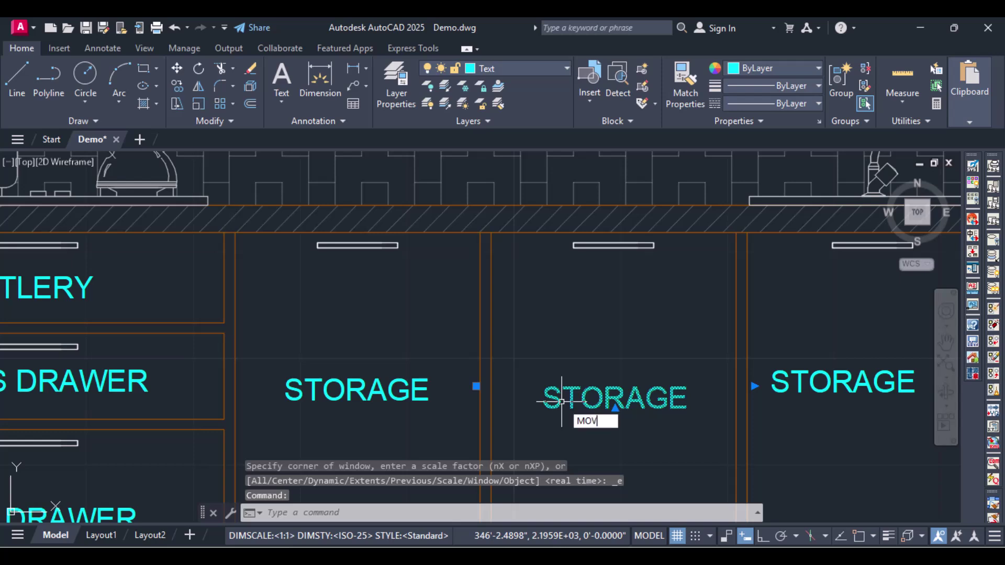
key("Return")
left_click(561, 401)
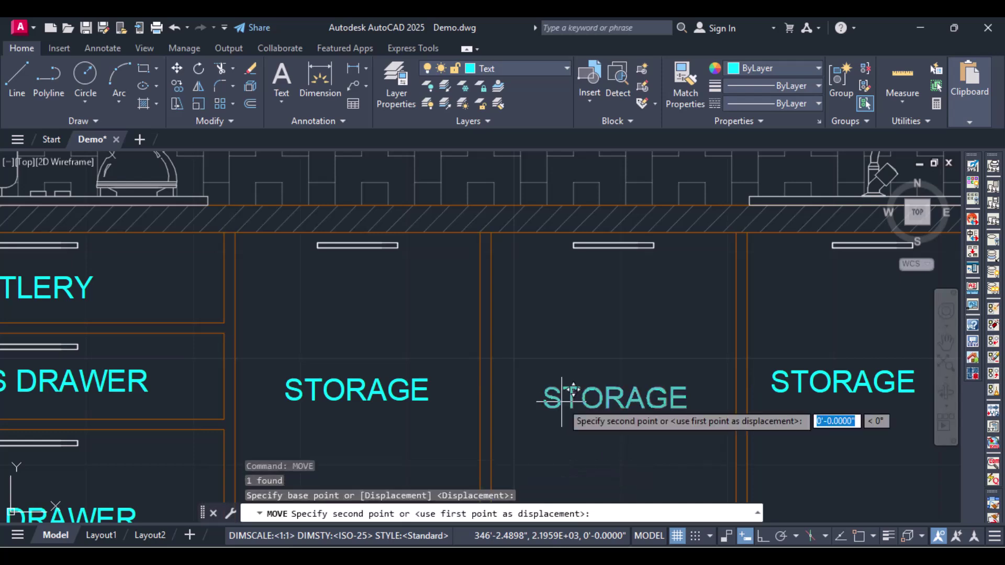
left_click(562, 392)
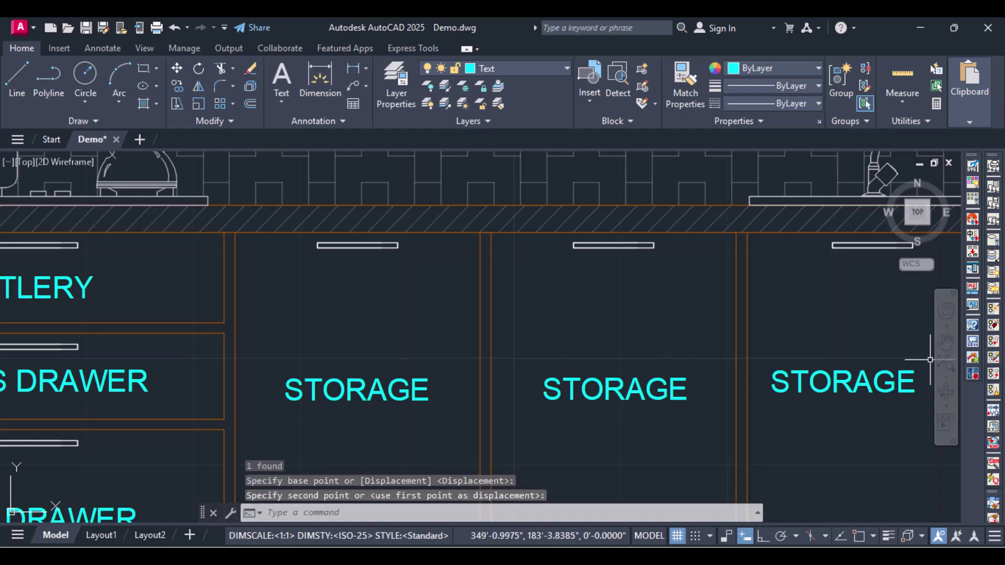
Move the STORAGE label beneath the sink to centre it on its cabinet and align it with the neighbouring STORAGE labels.
middle_click_drag(846, 449, 780, 448)
middle_click(729, 449)
middle_click(729, 449)
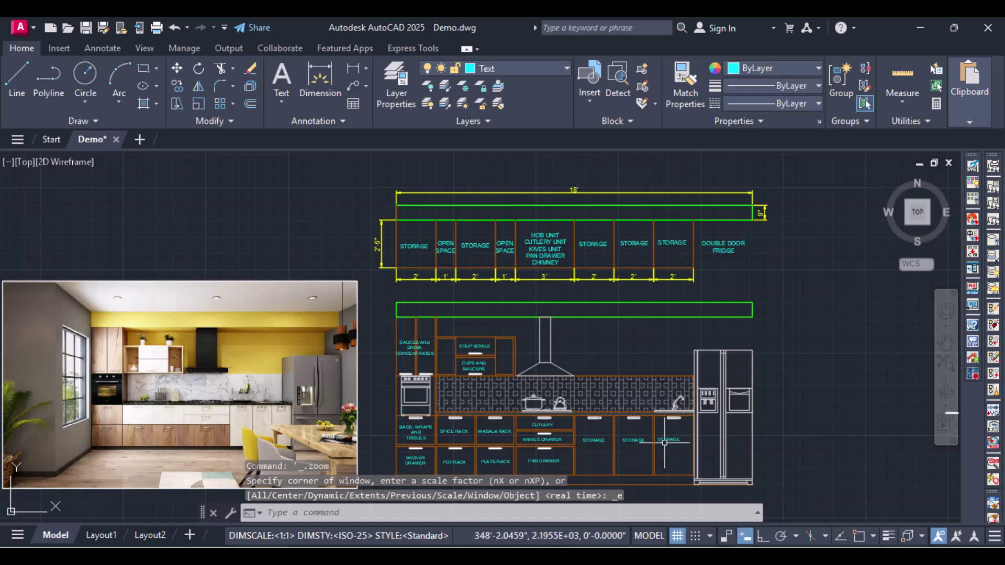
scroll(651, 430, "up", 5)
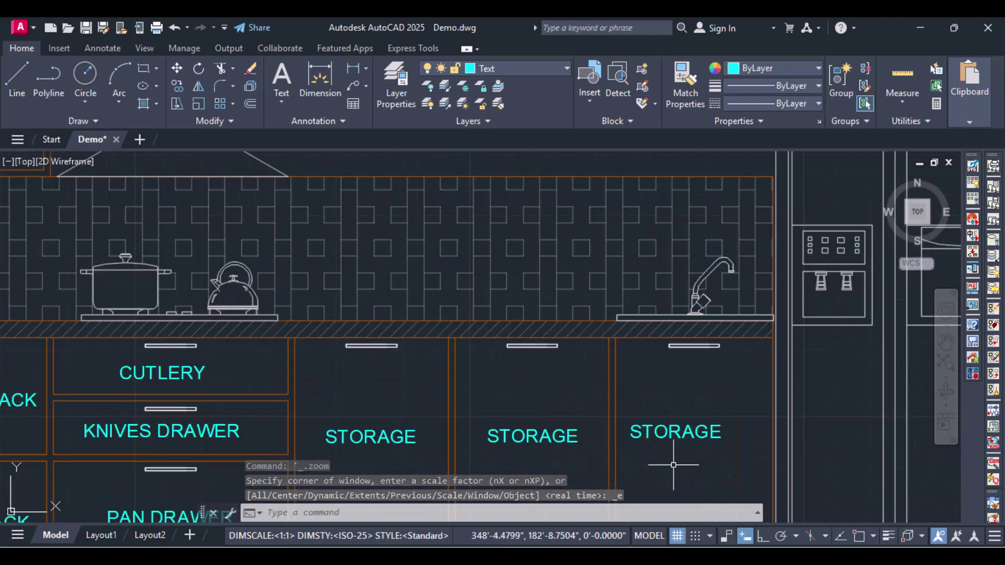
type("MOVE")
key("Return")
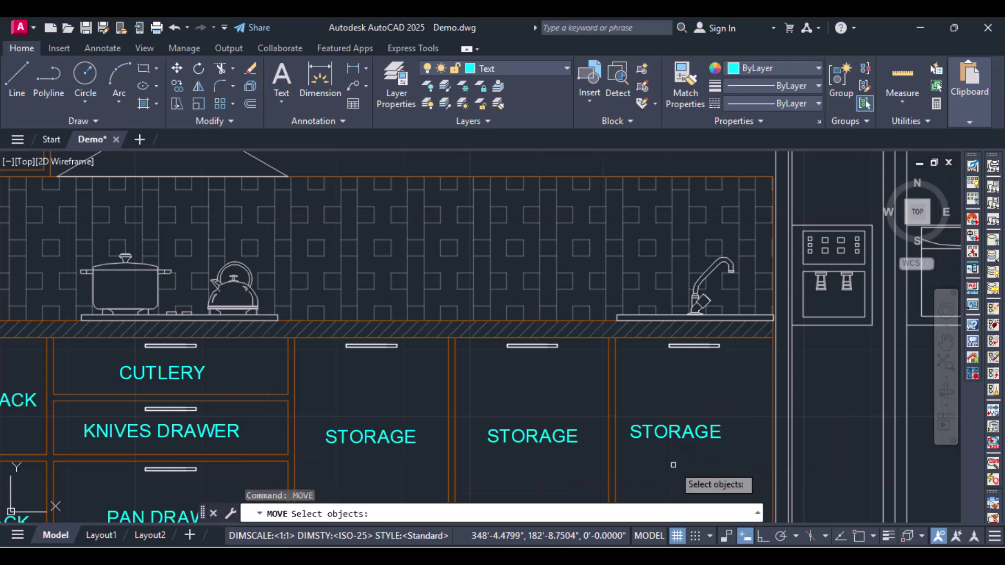
left_click(699, 436)
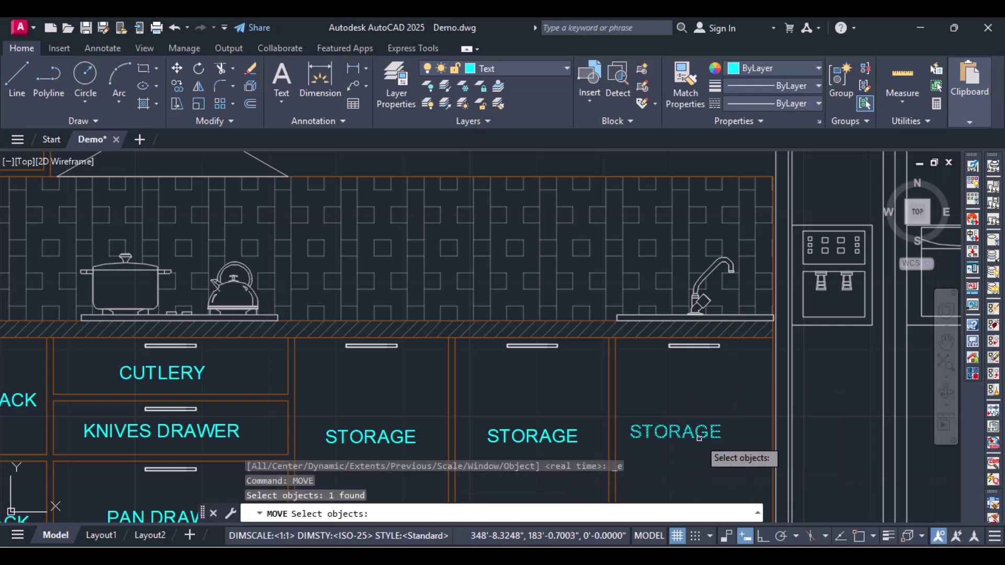
key("Return")
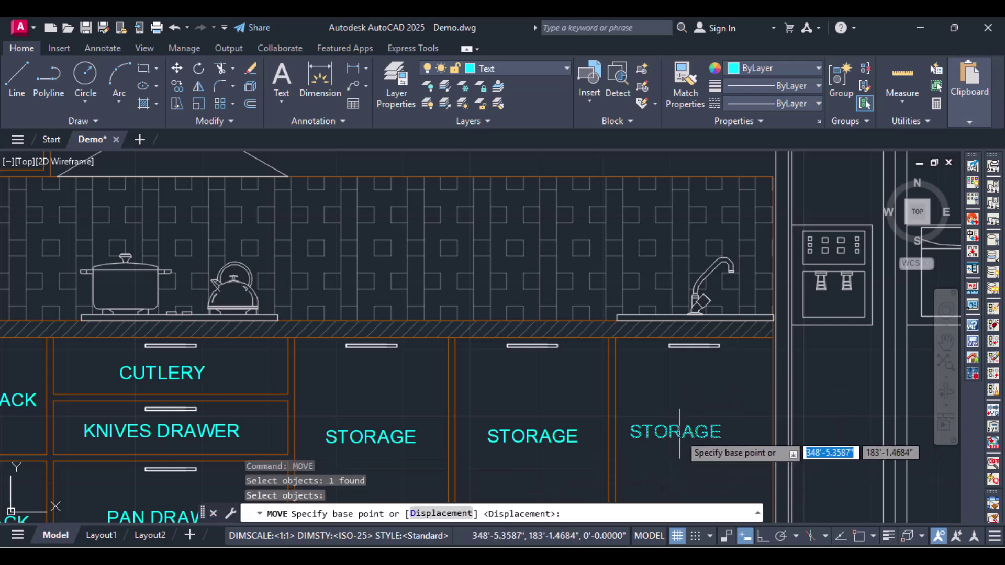
left_click(683, 419)
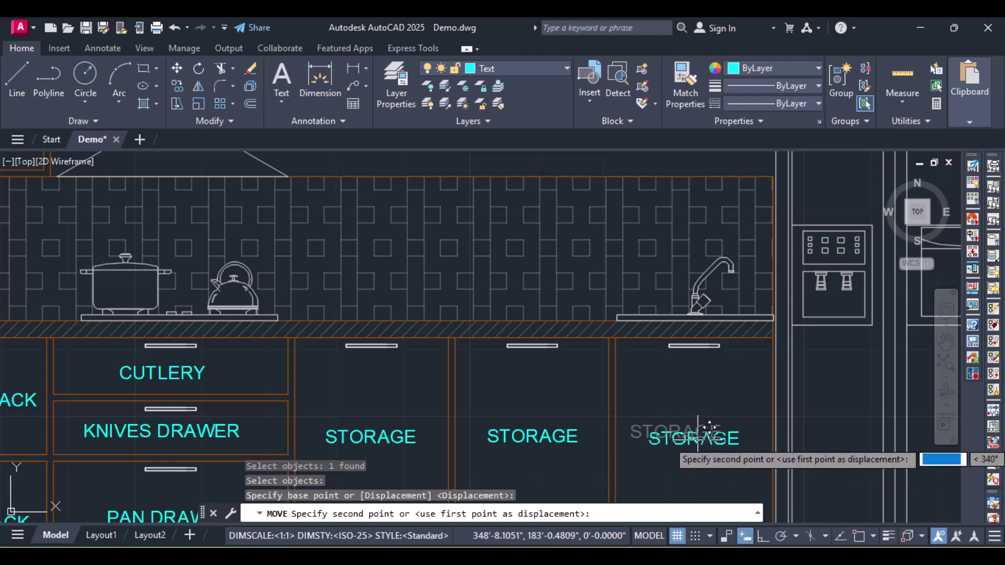
left_click(699, 424)
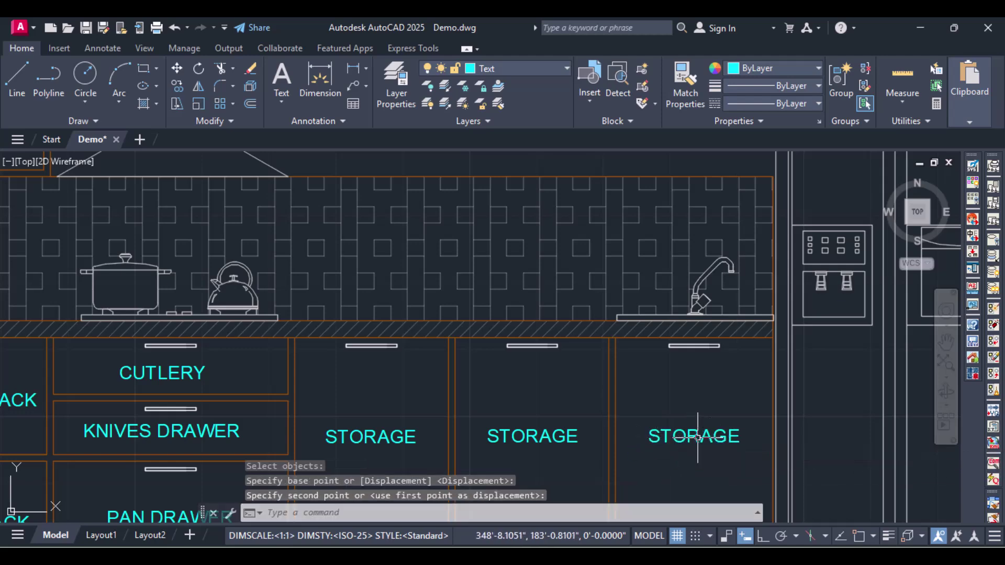
Examine the labelled kitchen elevation and the plan above it alongside the reference photo.
scroll(698, 434, "down", 4)
scroll(698, 437, "down", 2)
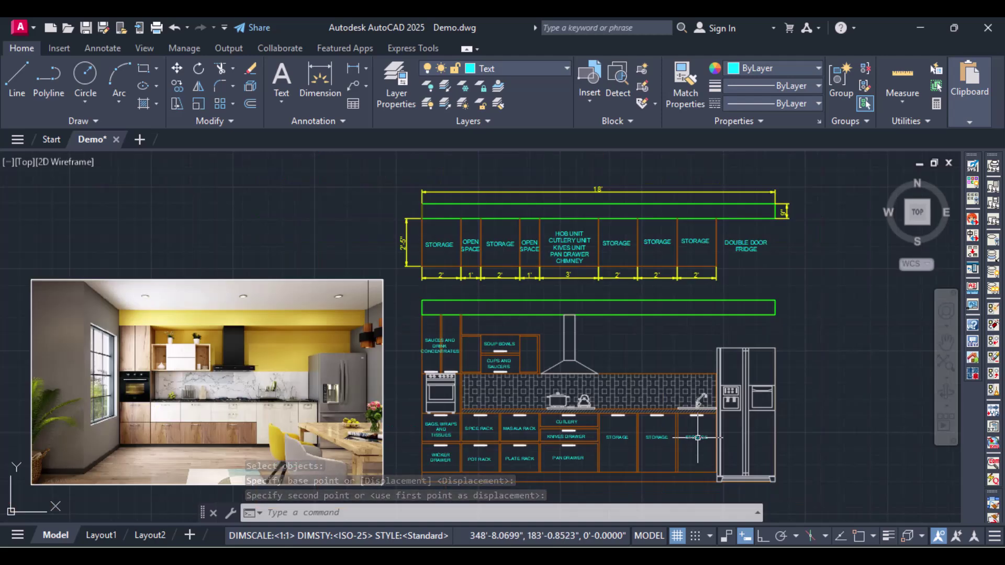
scroll(479, 390, "up", 2)
middle_click_drag(482, 388, 493, 315)
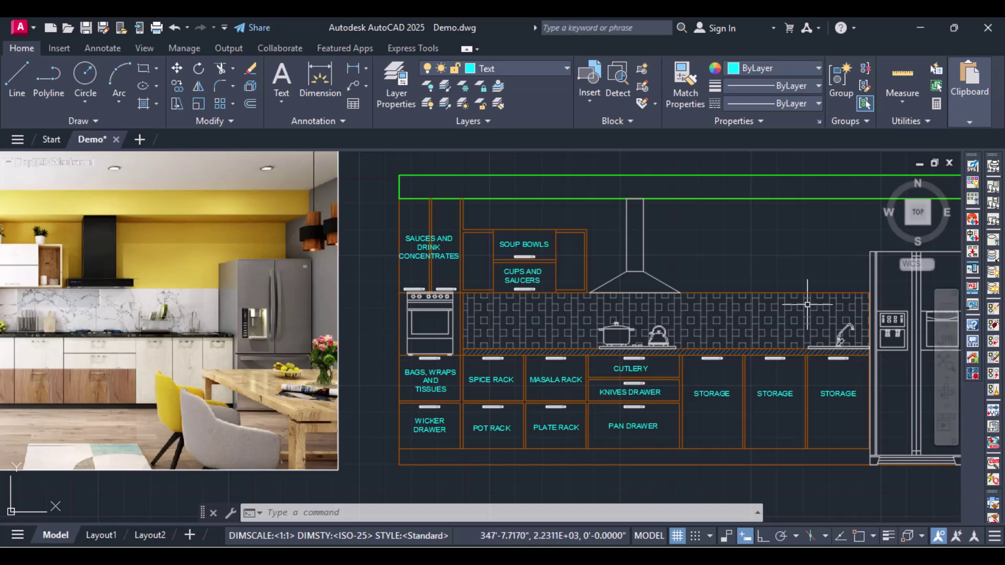
scroll(740, 301, "down", 2)
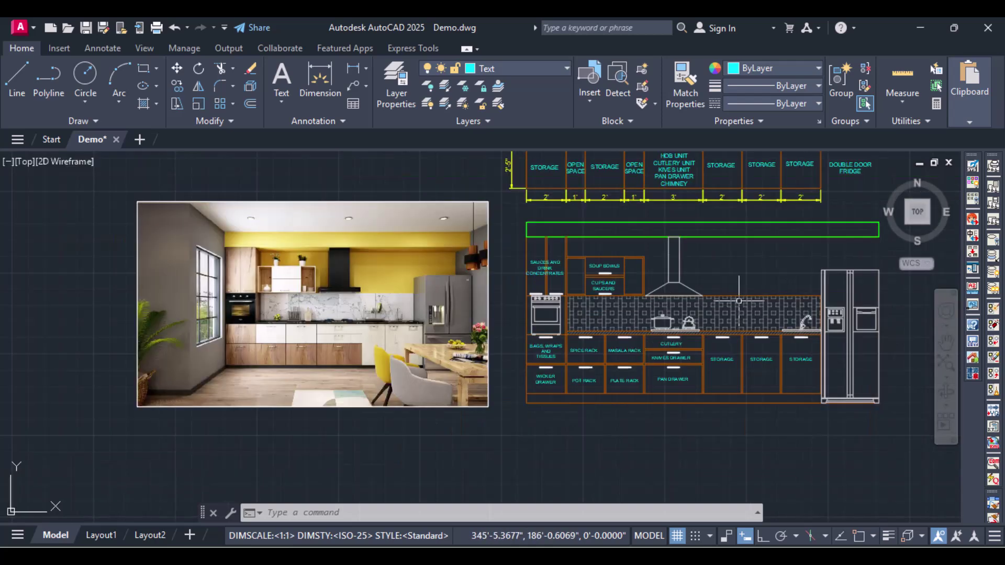
scroll(738, 301, "down", 2)
middle_click_drag(739, 301, 586, 363)
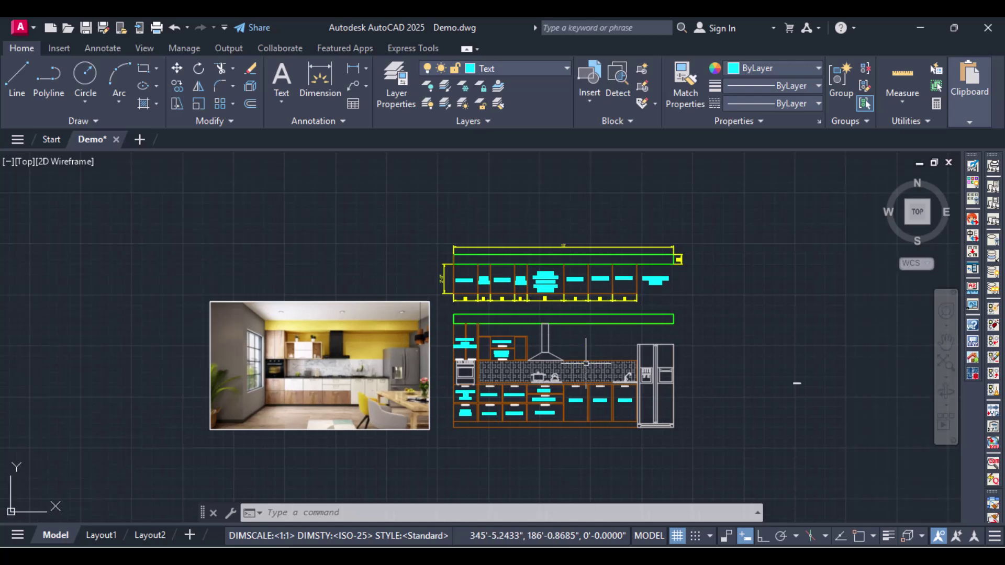
scroll(587, 363, "up", 2)
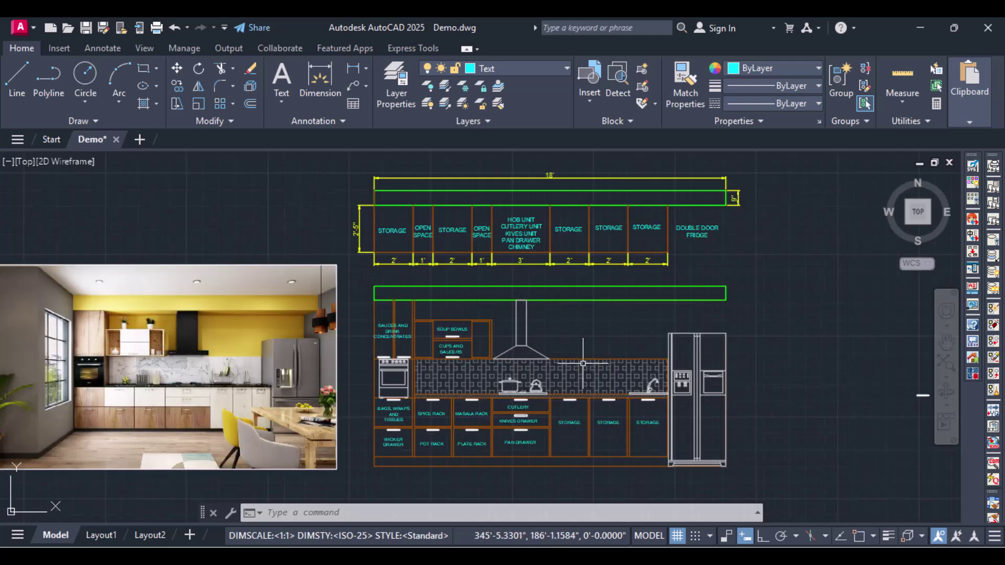